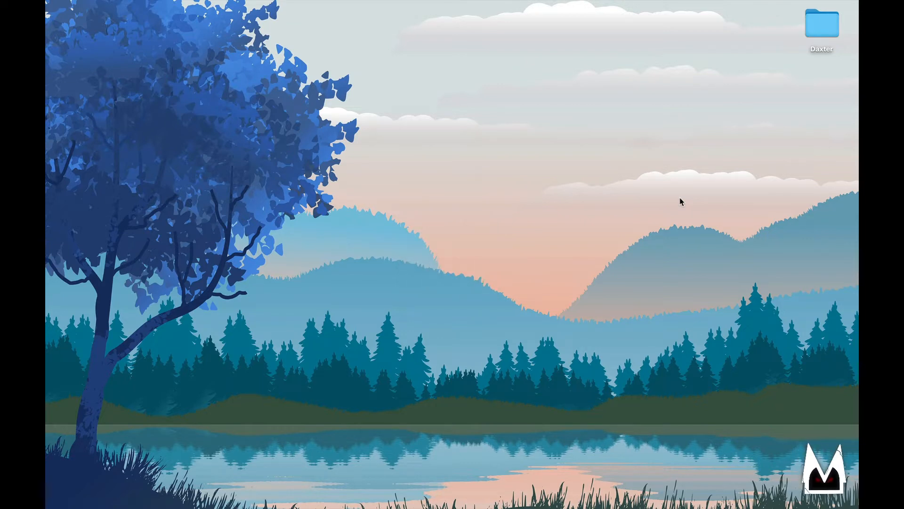
- Open daxter_concept.jpg from the Daxter folder on the desktop and place its window in the middle of the screen
double_click(812, 24)
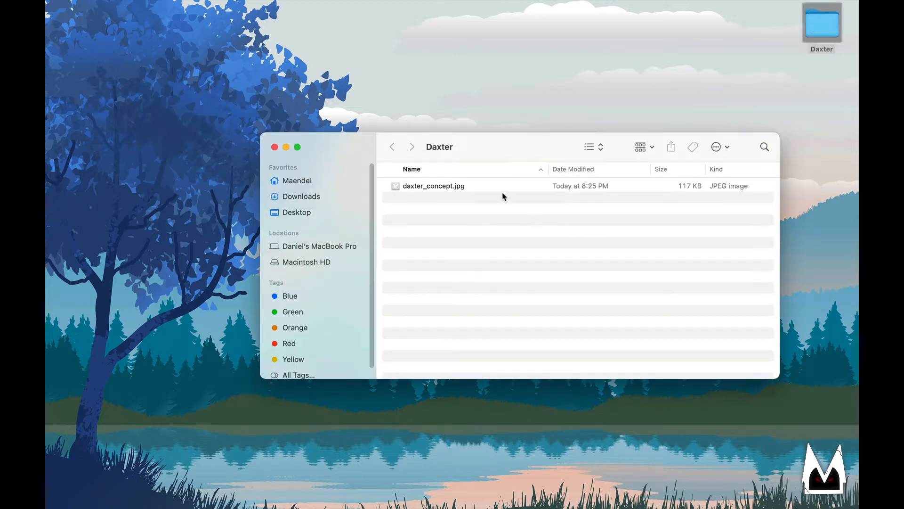
left_click(504, 188)
double_click(503, 189)
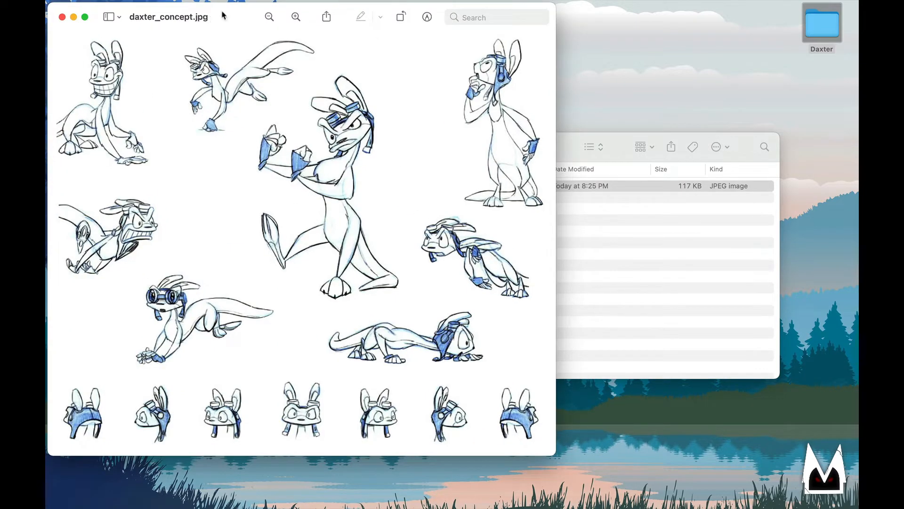
left_click_drag(225, 15, 375, 16)
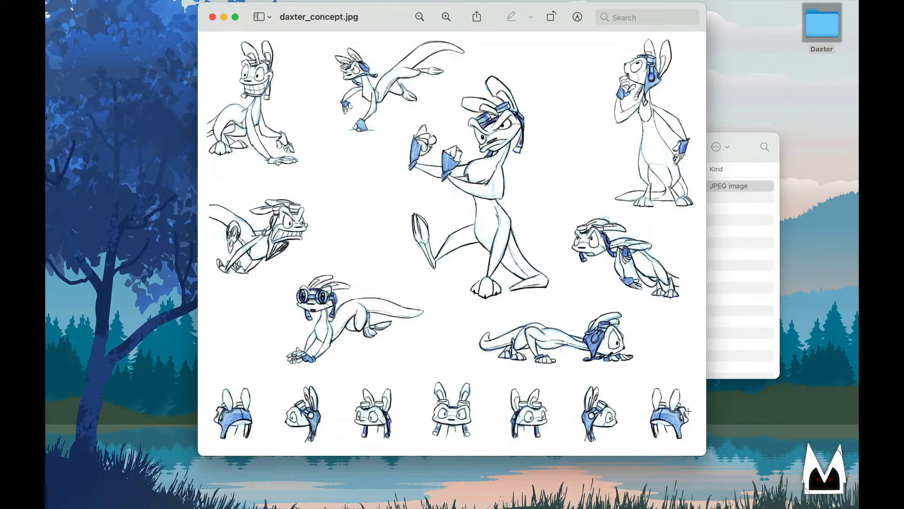
- Examine the front-facing and side-profile head drawings in the concept sheet, and close the image preview
left_click_drag(415, 388, 471, 439)
mouse_move(565, 387)
left_mouse_down()
mouse_move(636, 437)
mouse_move(620, 442)
left_mouse_up()
left_click(643, 446)
left_click(212, 17)
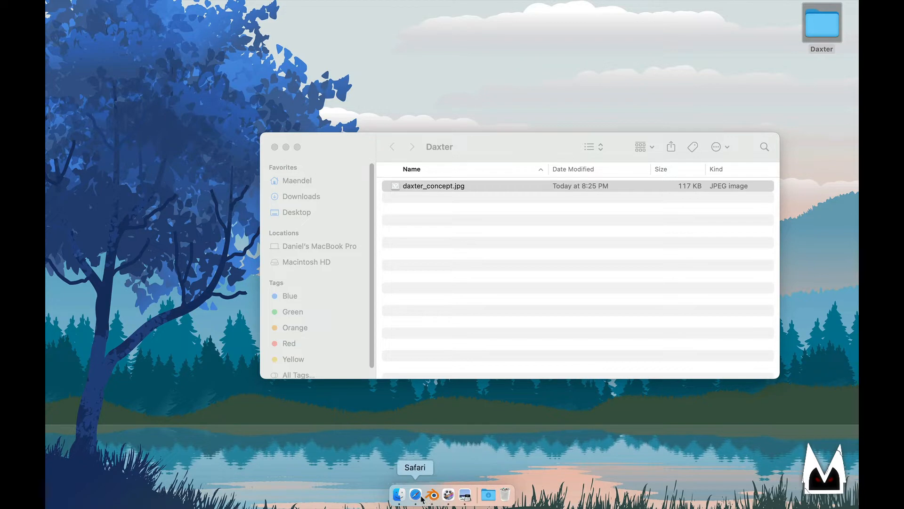
- Switch to Photopea in Safari and open daxter_concept.jpg there from the Daxter folder
left_click(419, 499)
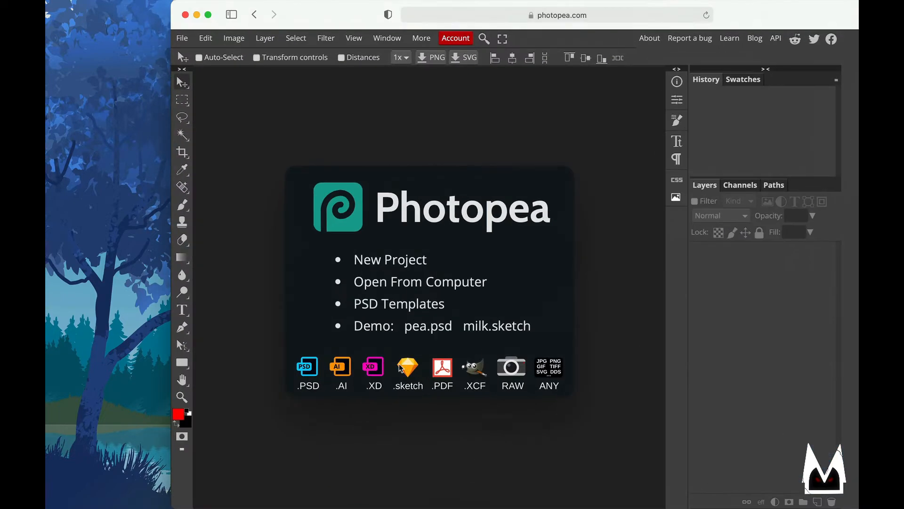
key("ctrl+Up")
left_click(656, 121)
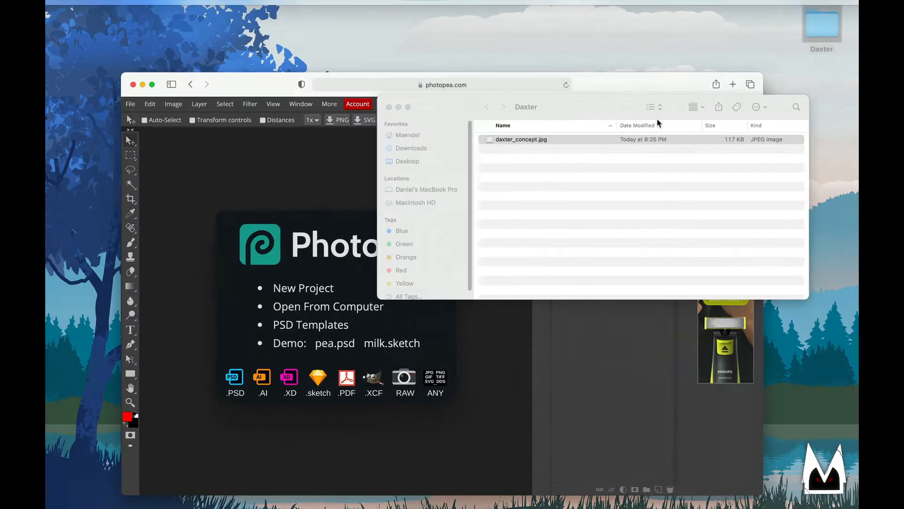
left_click_drag(440, 184, 439, 81)
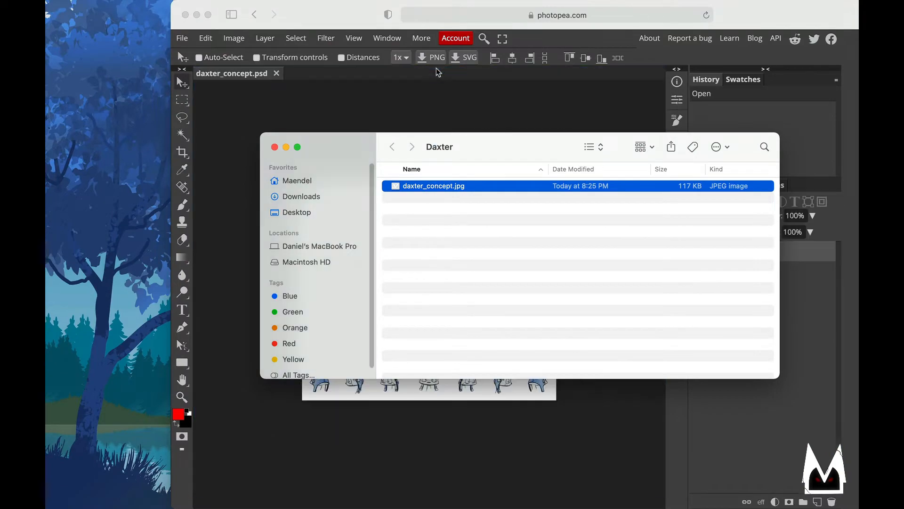
left_click(500, 131)
- Copy a square marquee selection around the front-facing head in the lowest row and paste it as a new layer
left_click_drag(418, 373, 438, 380, "super")
left_click_drag(525, 400, 505, 374)
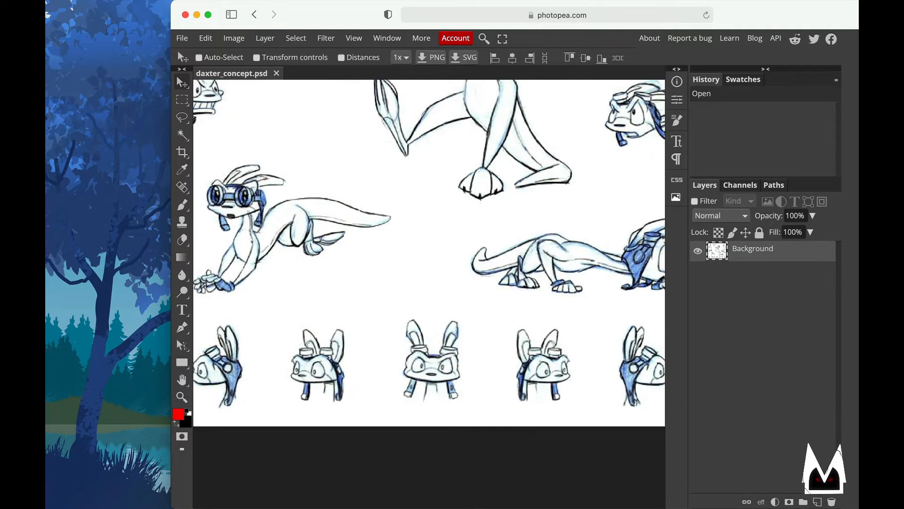
left_click_drag(435, 367, 448, 367, "super")
scroll(447, 366, "down", 2)
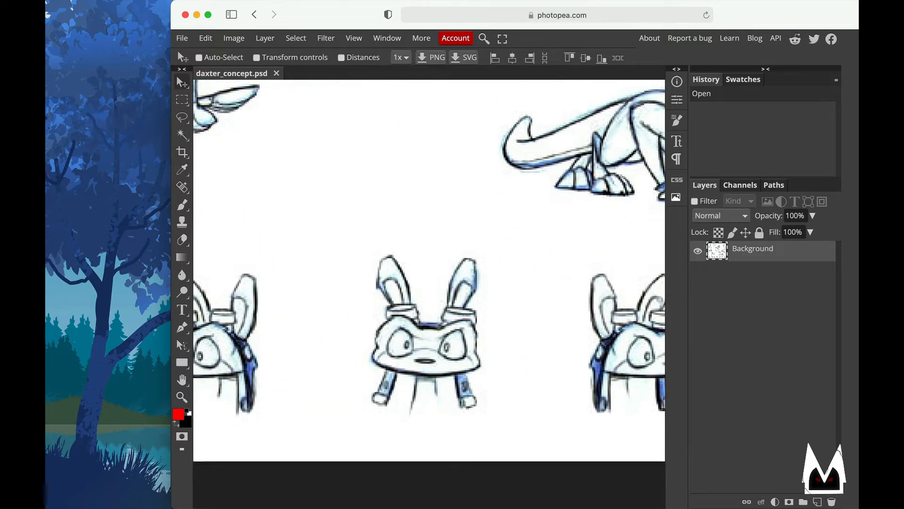
key("m")
left_click_drag(335, 232, 532, 455, "shift")
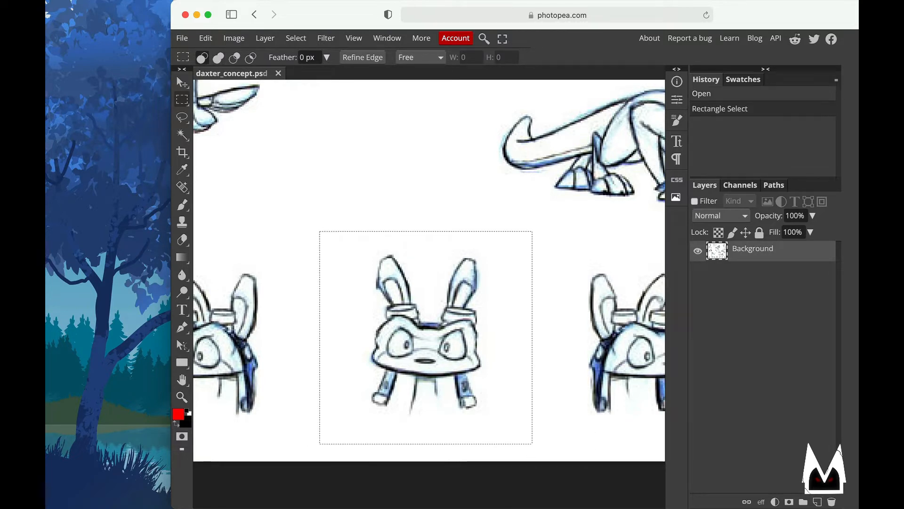
key("super+v")
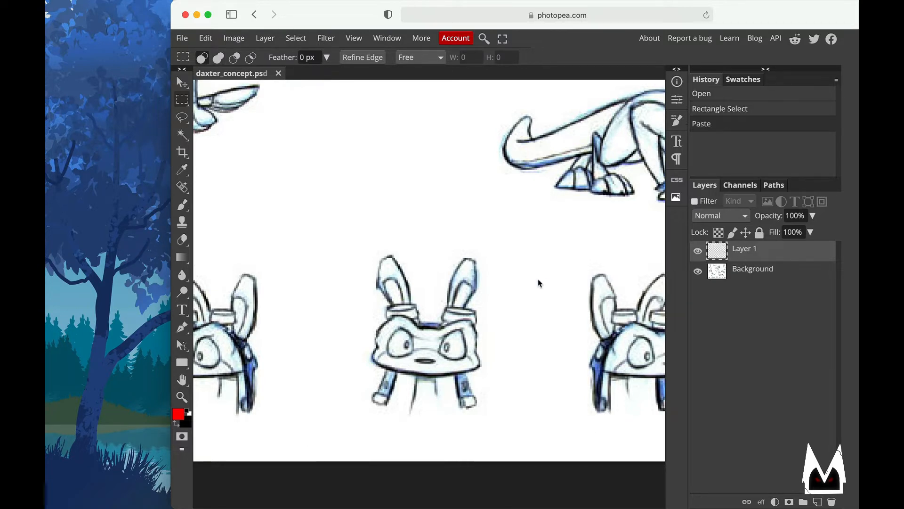
- Move the pasted front-view head horizontally until it covers the right-facing profile head
scroll(447, 282, "down", 5, "alt")
left_click_drag(513, 305, 387, 307)
key("v")
mouse_move(288, 310)
left_mouse_down()
mouse_move(554, 310)
mouse_move(265, 310)
mouse_move(300, 311)
left_mouse_up()
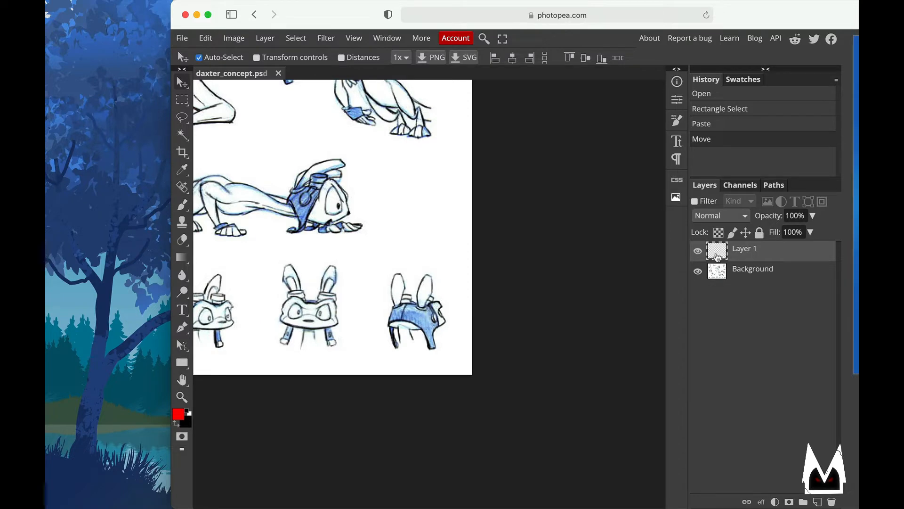
- Copy the Background area within Layer 1's outline to a new layer, and delete the Background layer
left_click(717, 256, "super")
left_click(775, 276)
key("super+v")
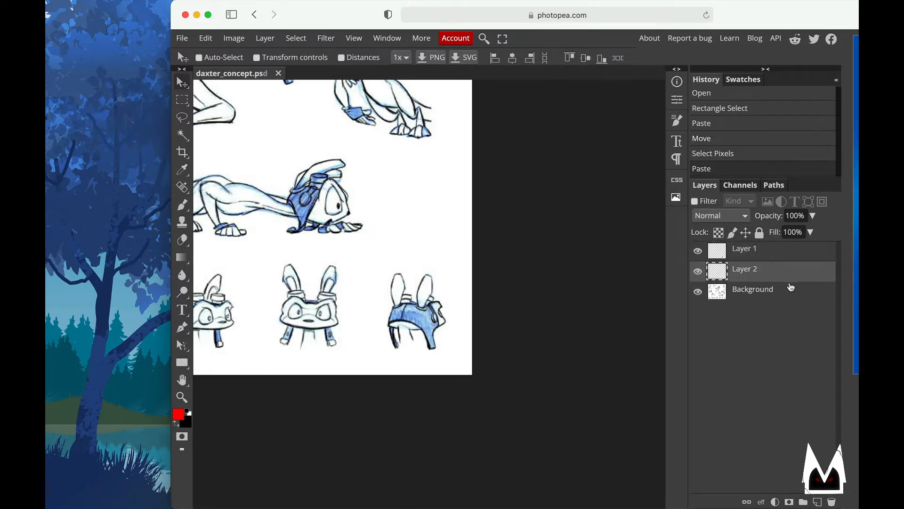
left_click(743, 294)
key("Delete")
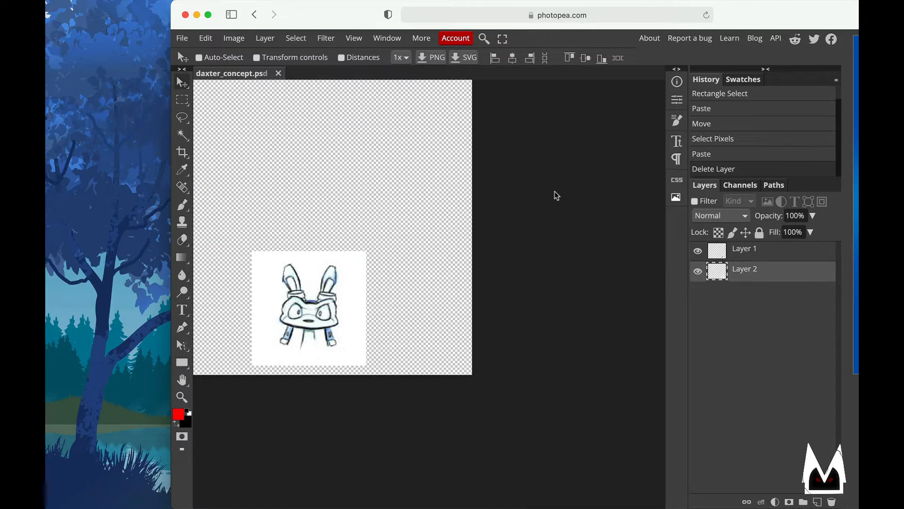
- Crop the image to the outline of Layer 2 and clear the selection
left_click(714, 274, "super")
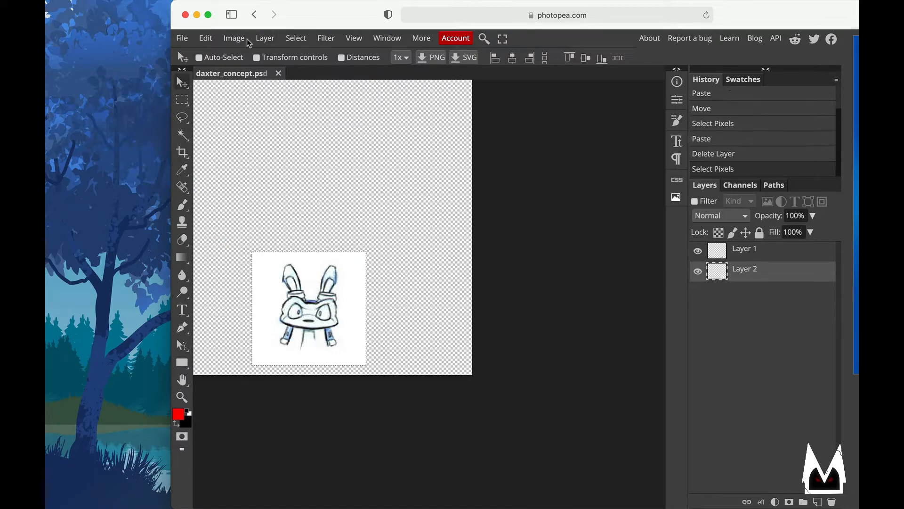
left_click(234, 38)
left_click(242, 246)
key("super+d")
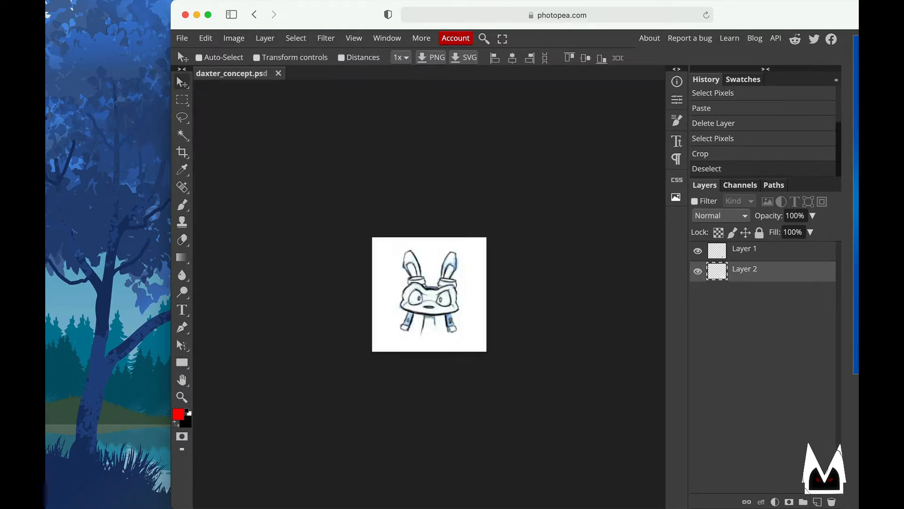
key("super+equal")
scroll(526, 98, "up", 3, "alt")
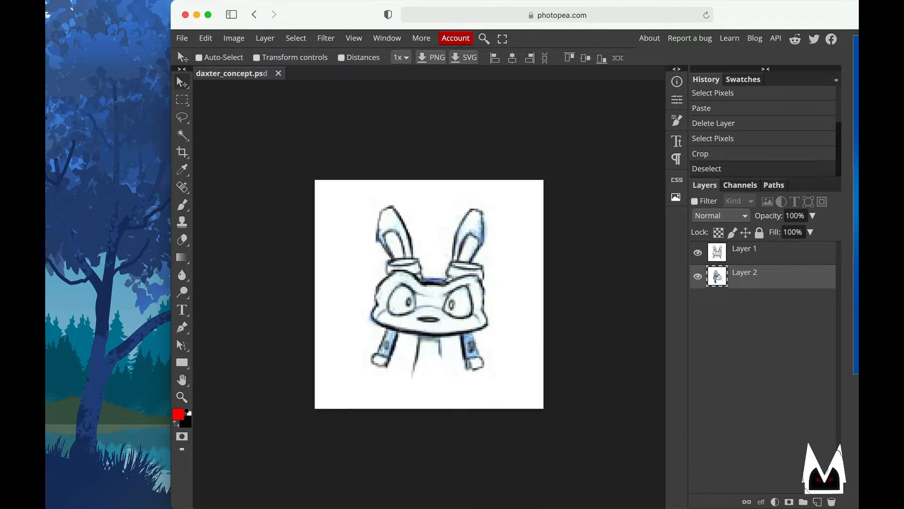
- Compare the alignment of the front and profile heads by switching the visibility of Layer 1 and Layer 2
scroll(525, 98, "down", 1)
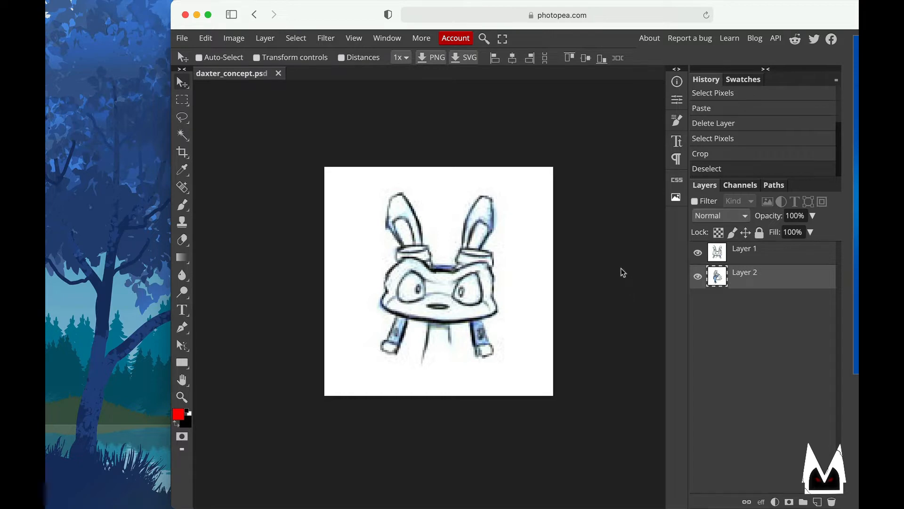
left_click(701, 254)
left_click(701, 254)
left_click(701, 254)
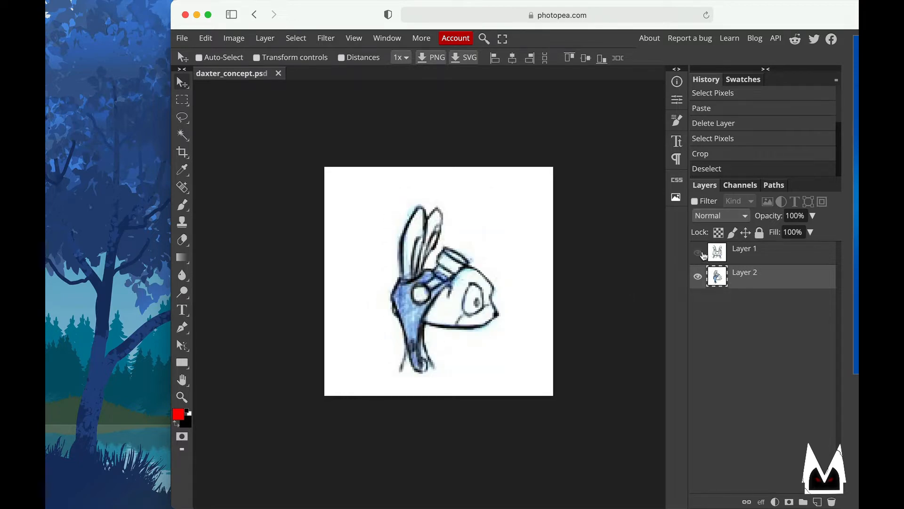
left_click(701, 254)
left_click(701, 254)
left_click(784, 249)
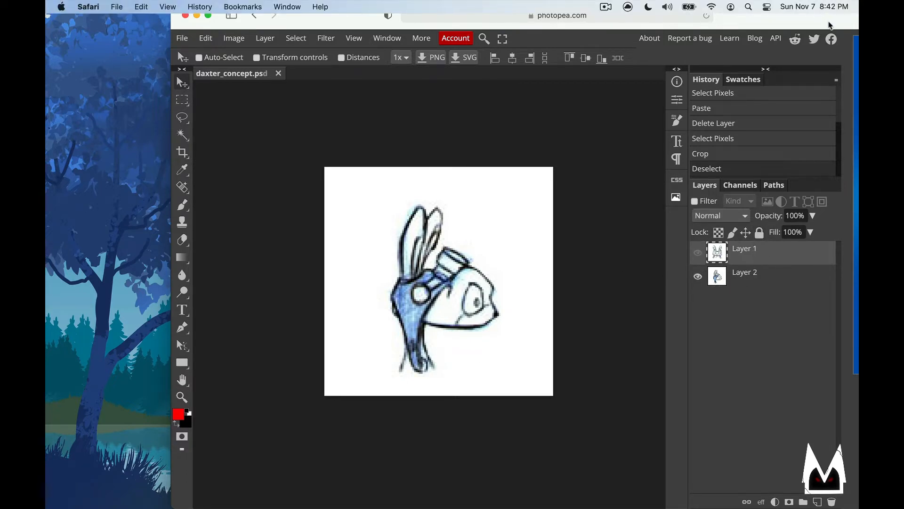
mouse_move(830, 24)
left_mouse_down()
mouse_move(712, 24)
mouse_move(839, 24)
left_mouse_up()
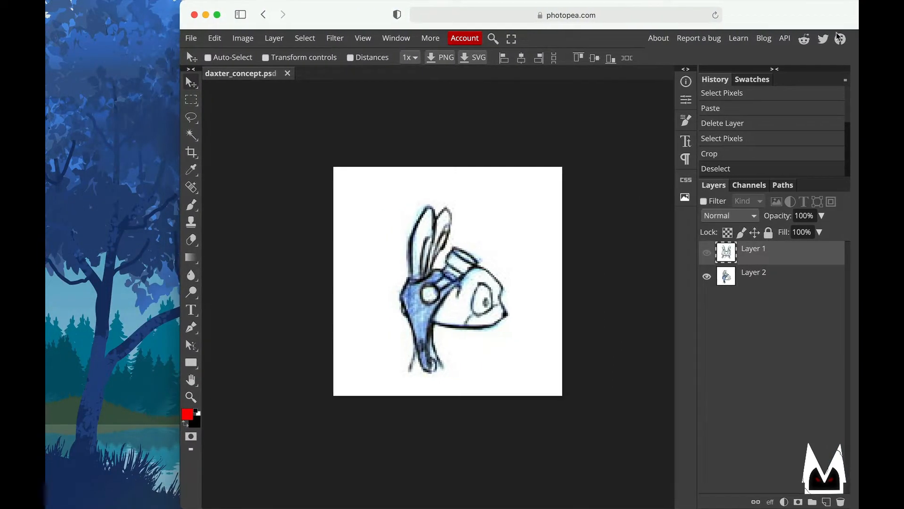
left_click(707, 276)
left_click(707, 277)
left_click(707, 263)
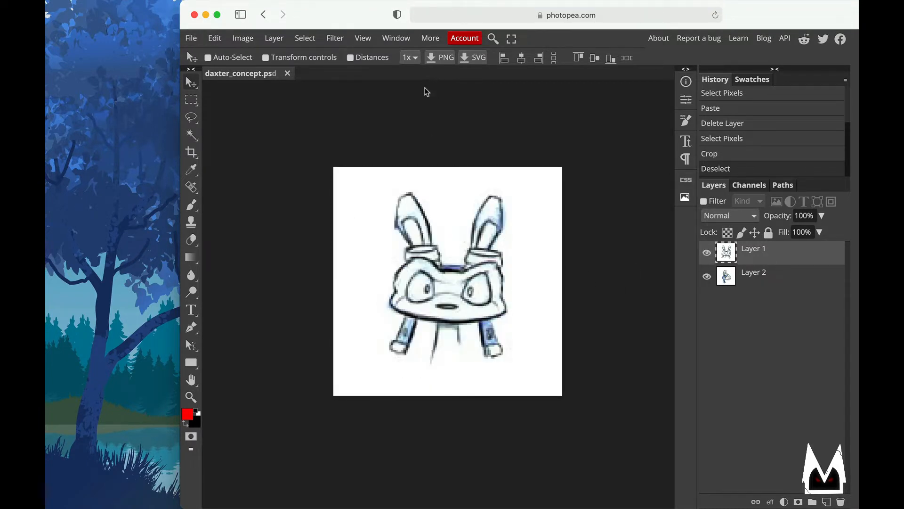
- Reload Photopea, discarding the current document, and open daxter_concept.jpg again from the Daxter folder
key("super+r")
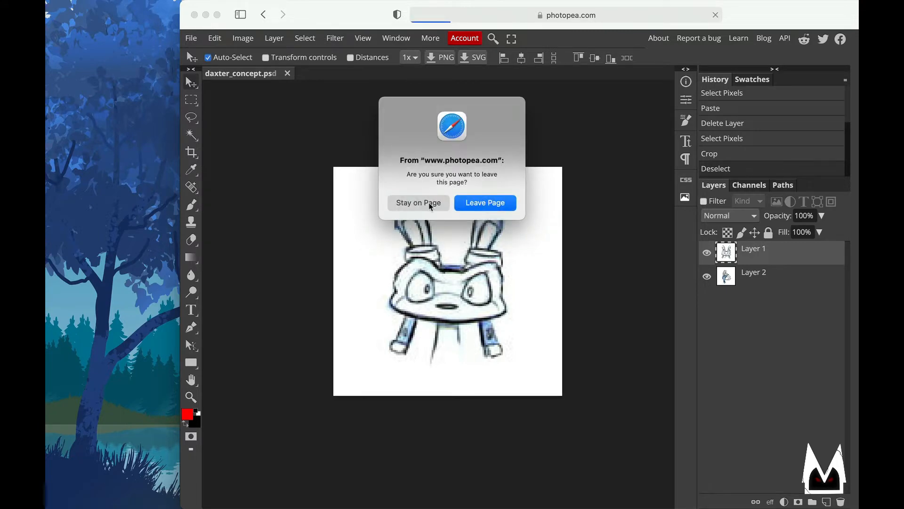
left_click(478, 206)
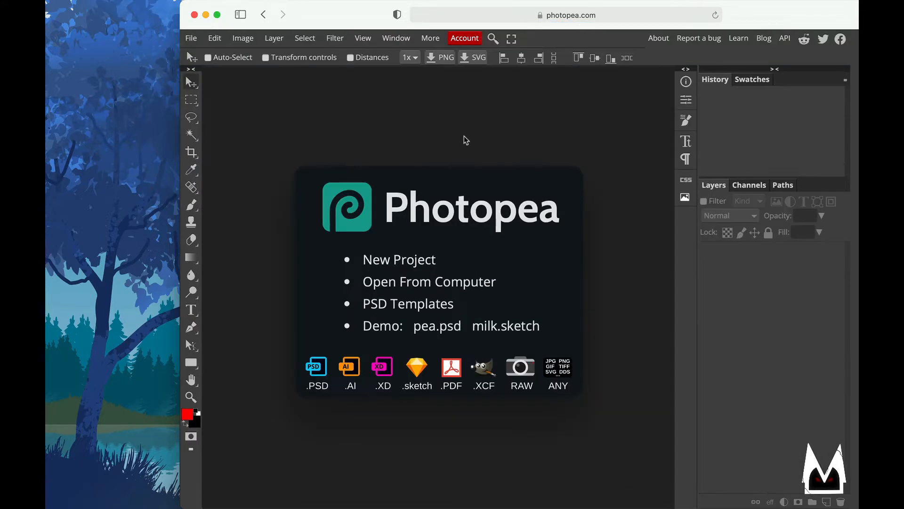
key("ctrl+Up")
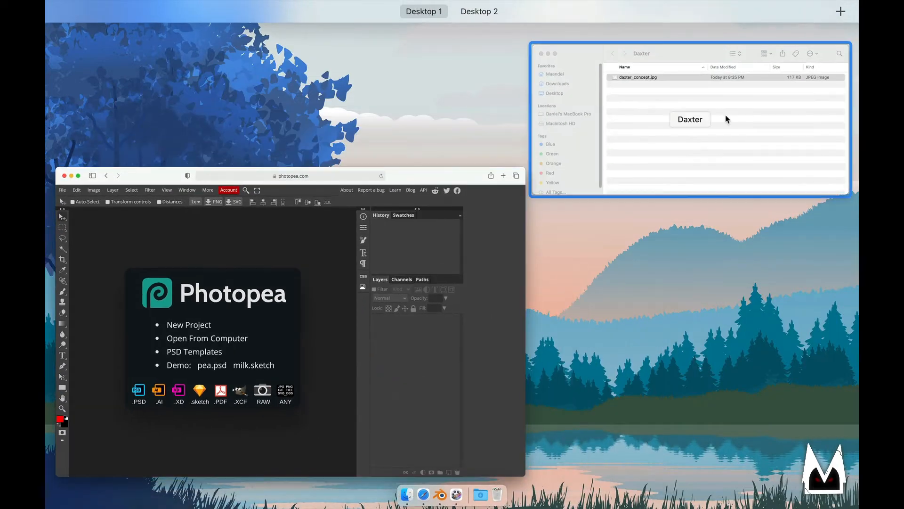
left_click(727, 118)
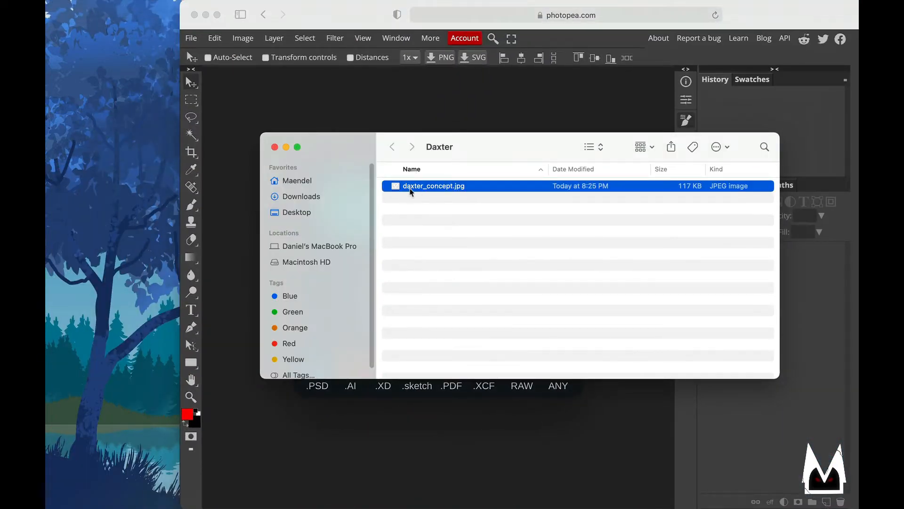
left_click_drag(412, 191, 461, 107)
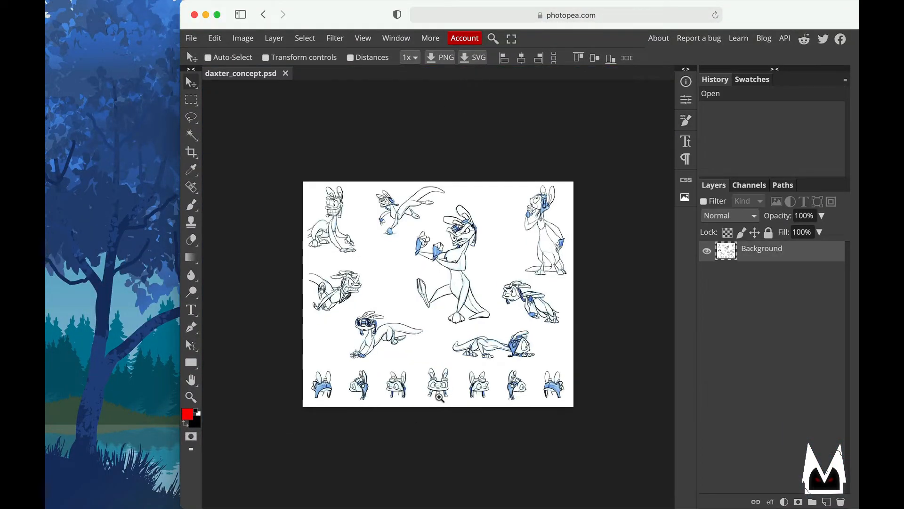
- Select the front-facing head in the lowest row with a square marquee and copy it to a new layer
scroll(433, 357, "up", 10)
scroll(480, 395, "down", 5)
key("m")
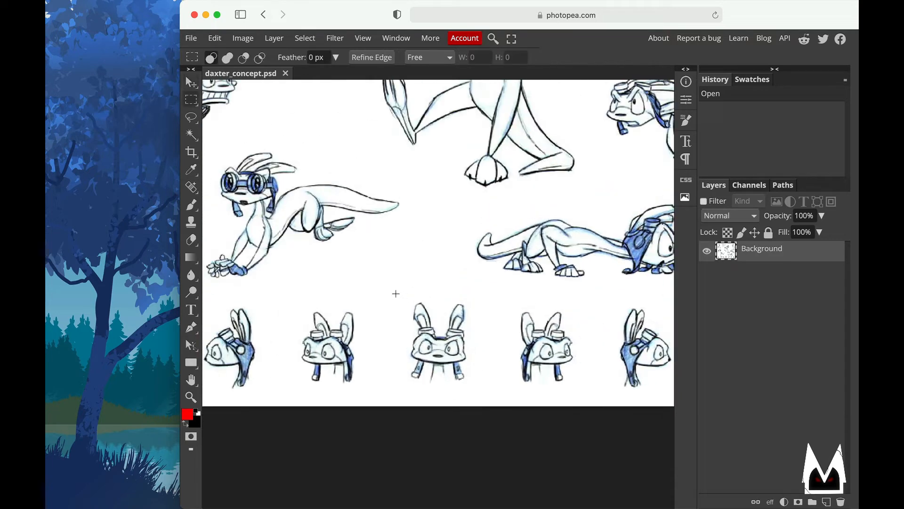
left_click_drag(396, 293, 489, 394, "shift")
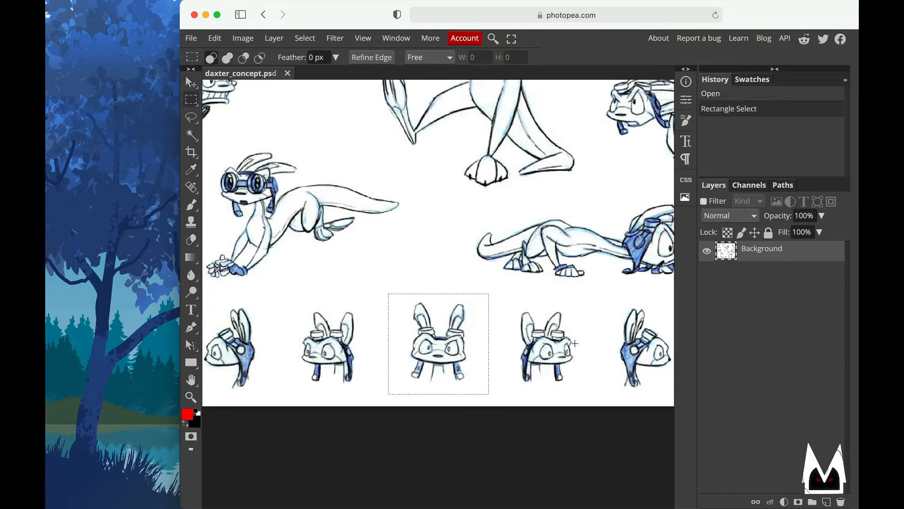
key("v")
key("super+c")
key("super+v")
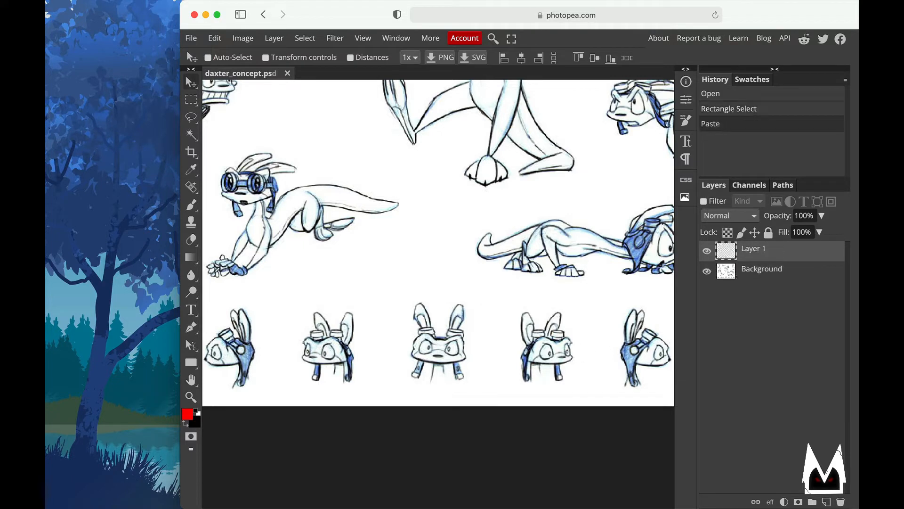
- Shift Layer 1 horizontally so its front-view head sits exactly over the right-facing profile head
left_click(759, 275)
left_click(772, 258)
left_click_drag(421, 361, 643, 361)
scroll(644, 362, "right", 3)
left_click_drag(521, 362, 536, 362)
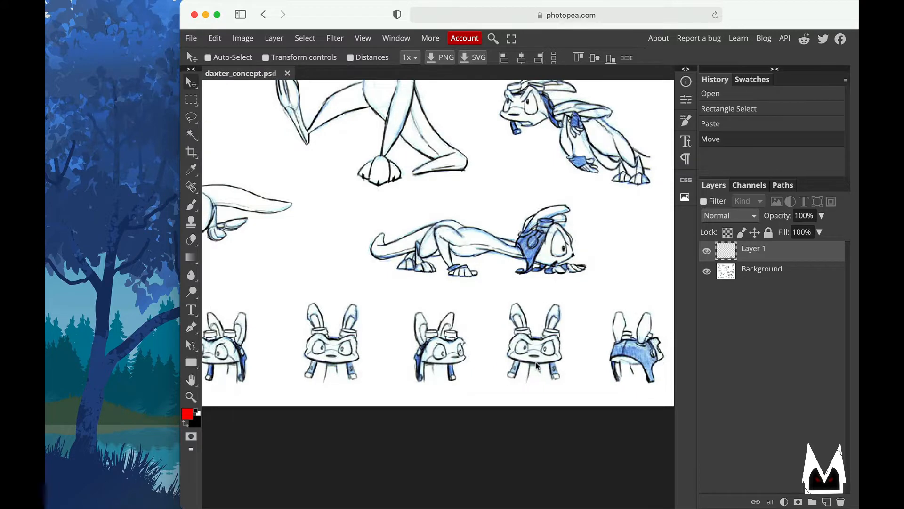
- Use Layer 1's outline to copy the profile head from the Background to a new layer, and delete the Background
left_click(727, 255, "super")
left_click(770, 282)
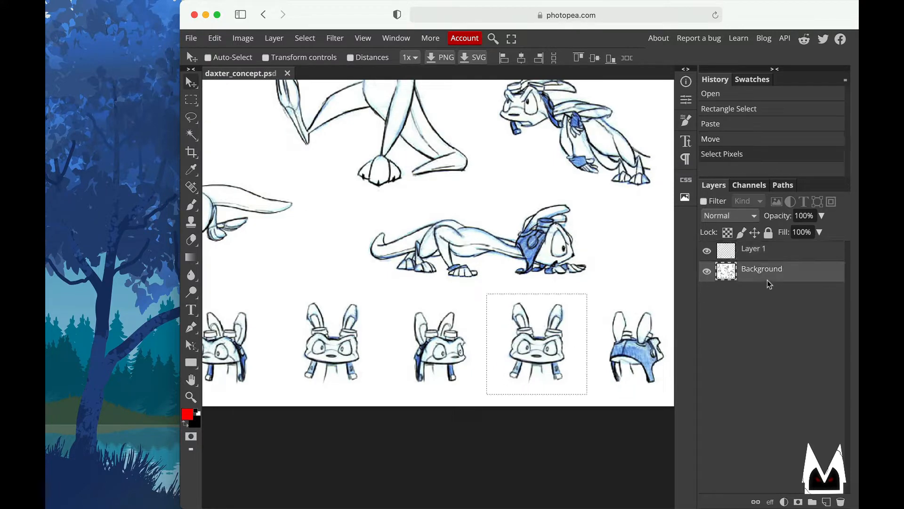
key("super+c")
key("super+v")
left_click(756, 288)
key("Delete")
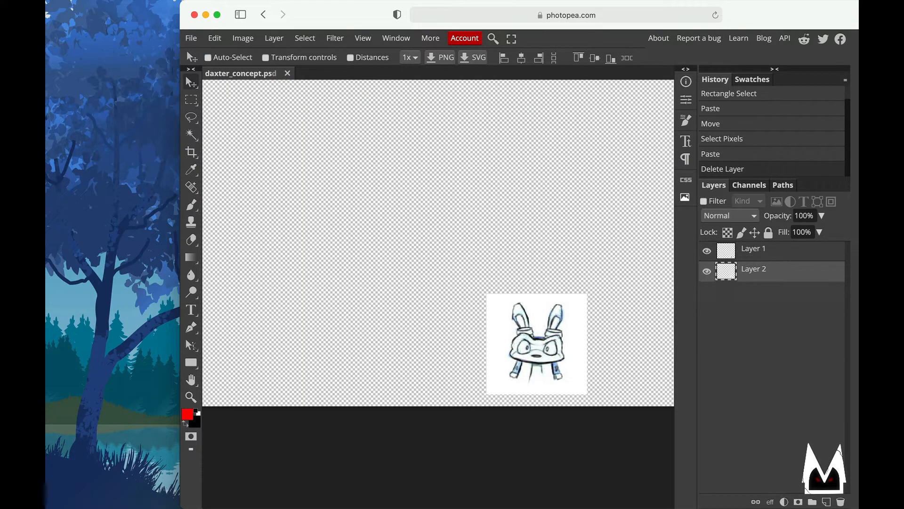
- Crop the image to the outline of the profile-head layer
left_click(716, 267, "super")
left_click(243, 38)
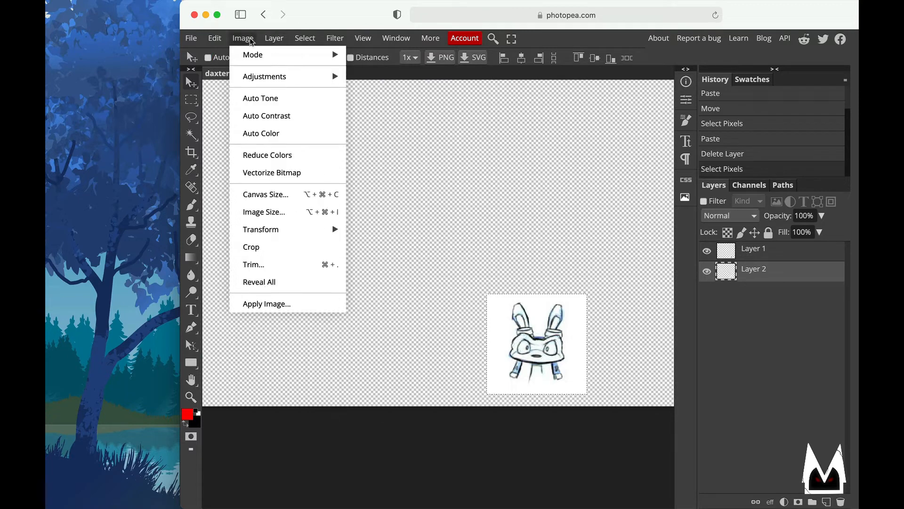
left_click(252, 245)
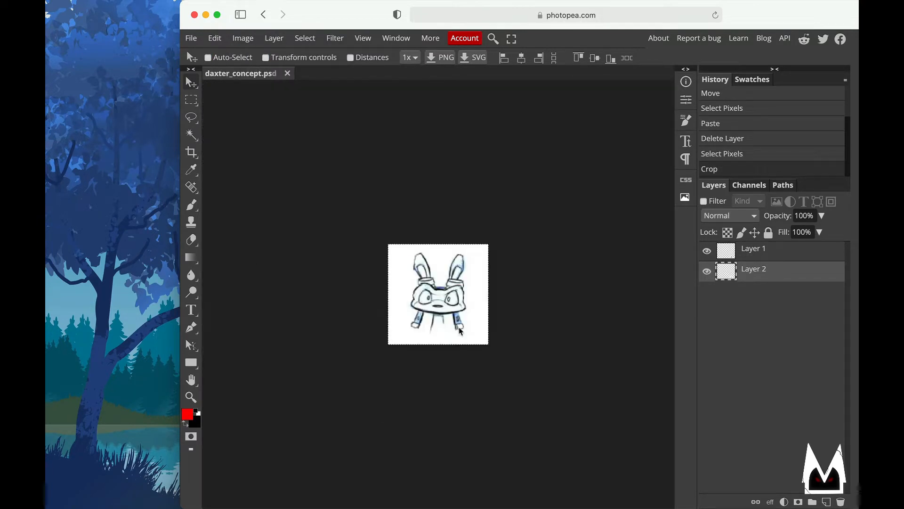
- Clear the selection and turn on the rulers around the cropped head image
key("super+d")
scroll(452, 294, "up", 8, "alt")
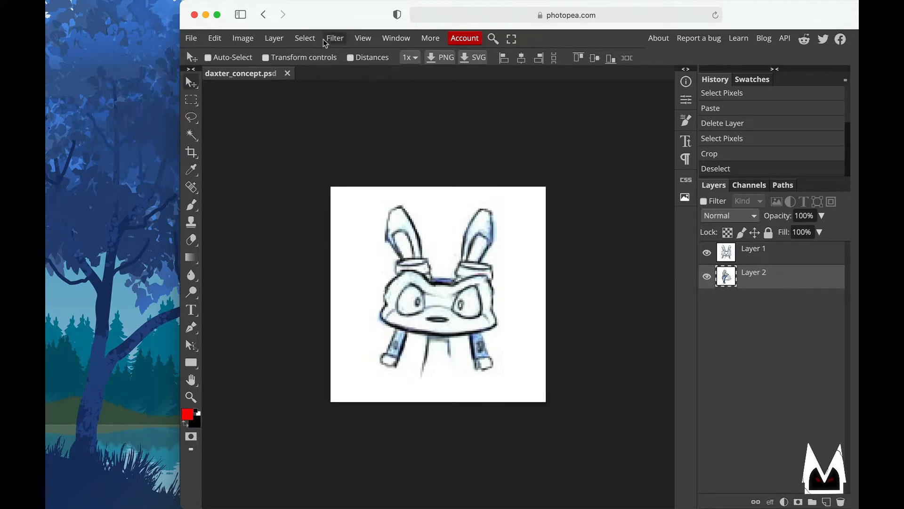
left_click(363, 38)
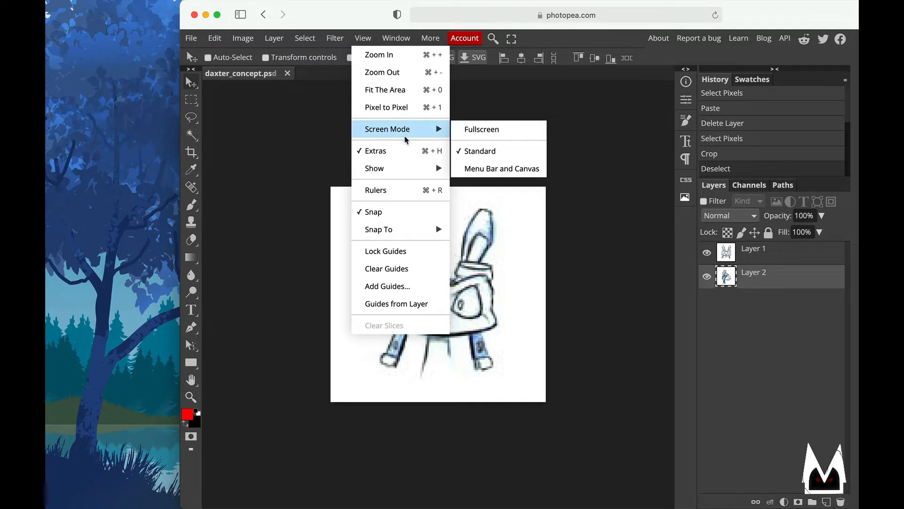
left_click(402, 191)
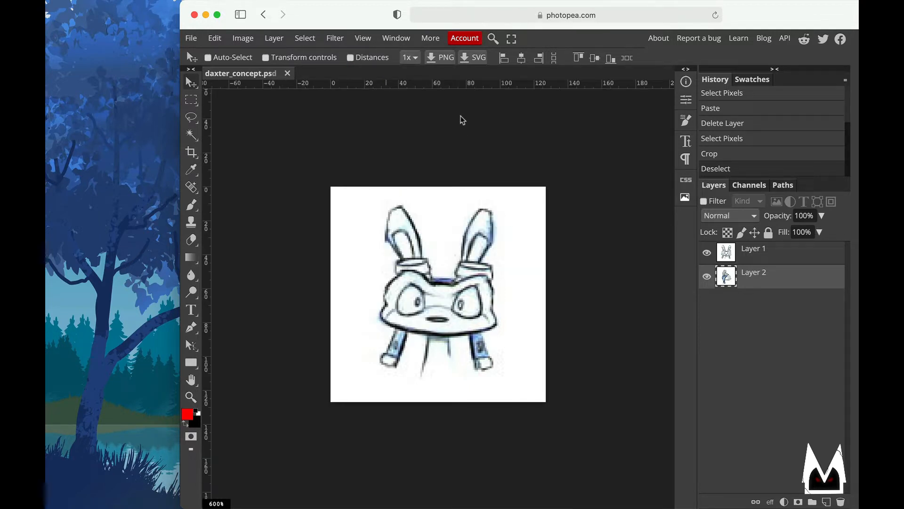
key("super+r")
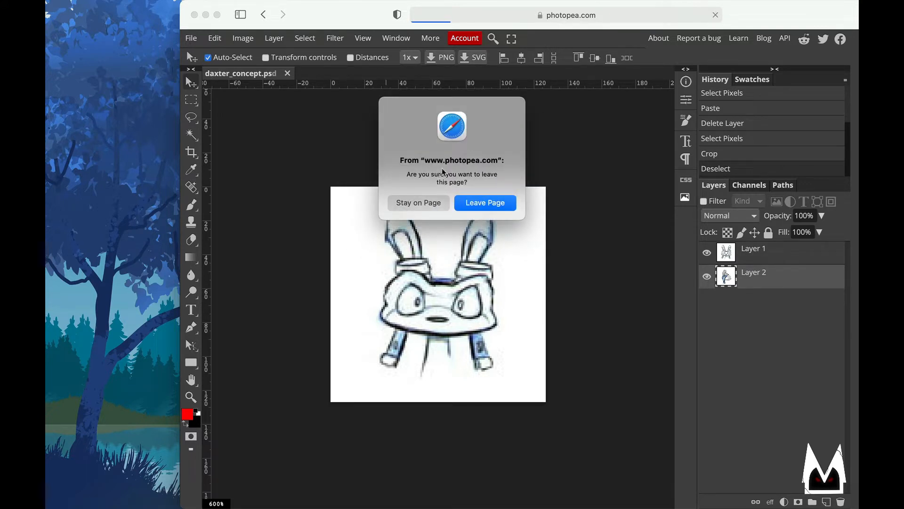
left_click(411, 204)
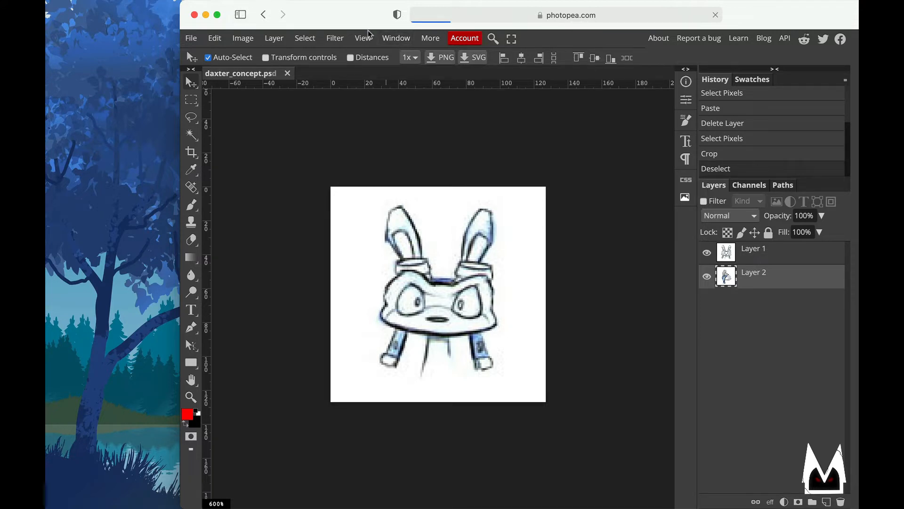
left_click(395, 40)
mouse_move(361, 39)
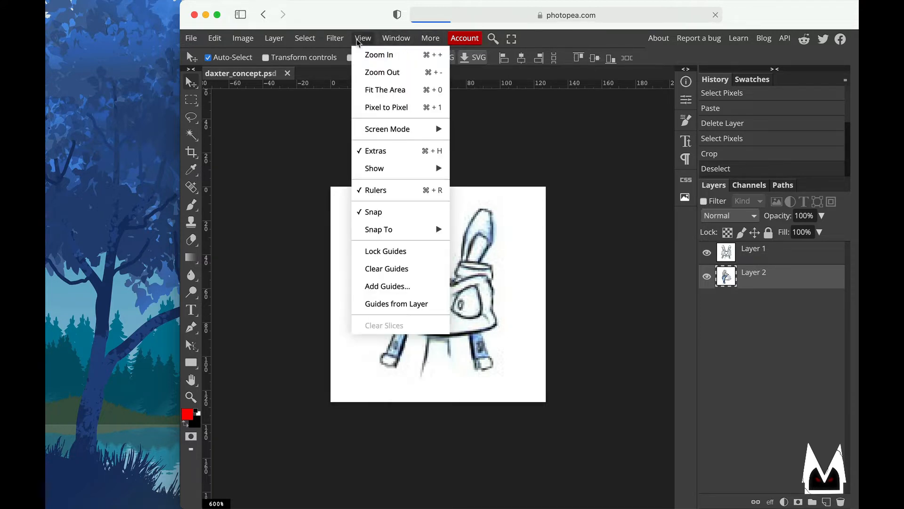
left_click(545, 230)
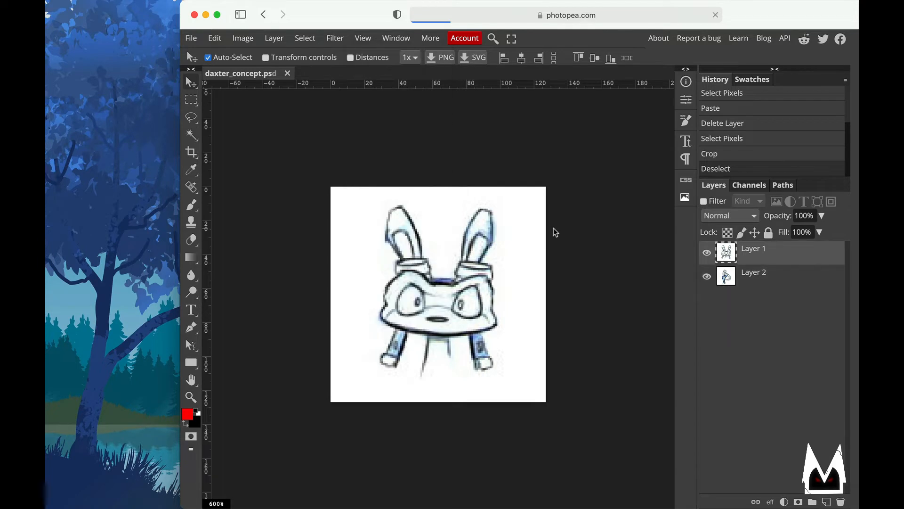
- Compare both head layers and add horizontal guides at the front view's chin, eye centres and ear tips
left_click(708, 254)
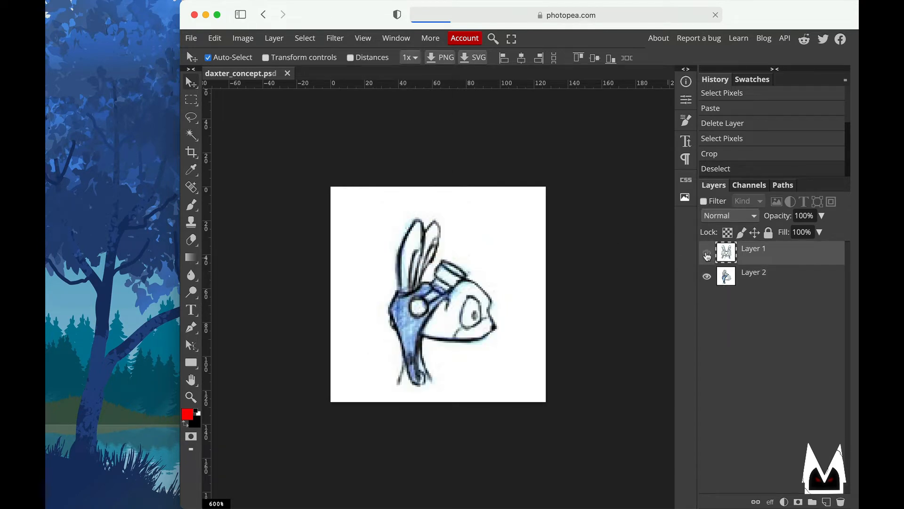
left_click(707, 253)
mouse_move(481, 84)
left_mouse_down()
mouse_move(484, 344)
mouse_move(484, 336)
left_mouse_up()
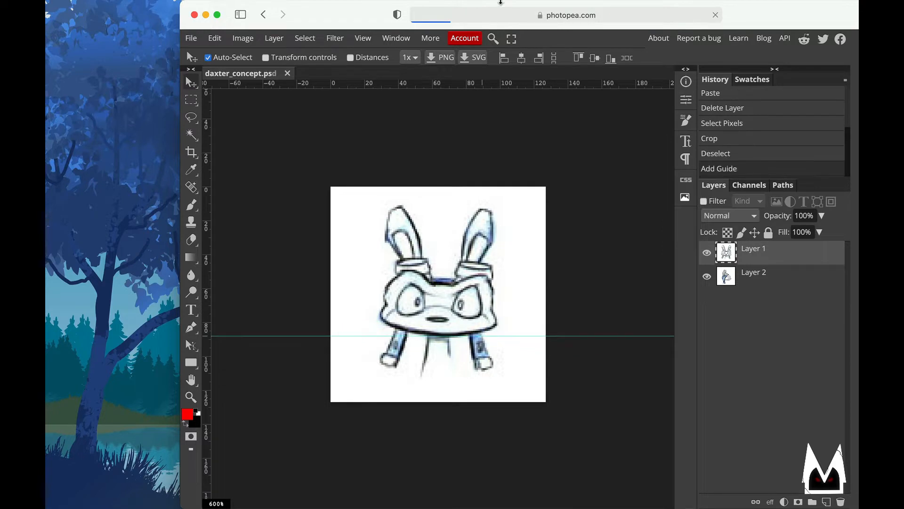
left_click(482, 93)
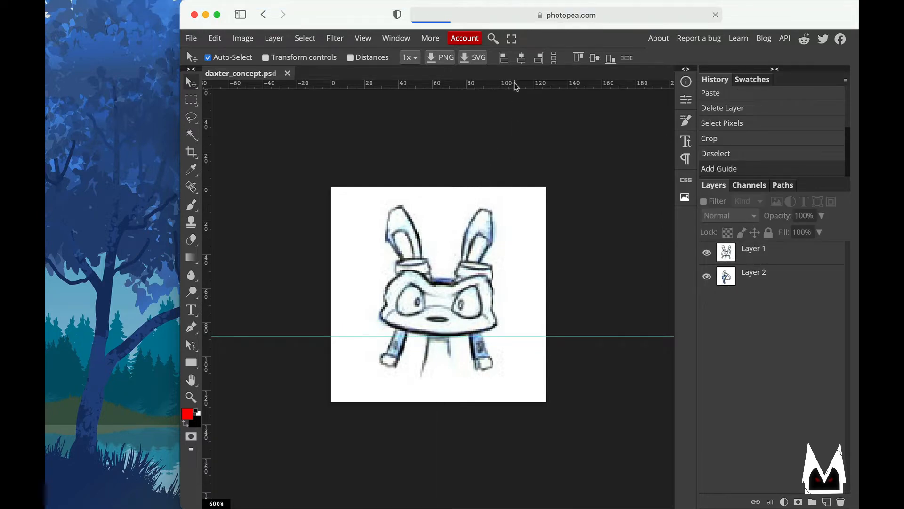
left_click_drag(515, 85, 479, 307)
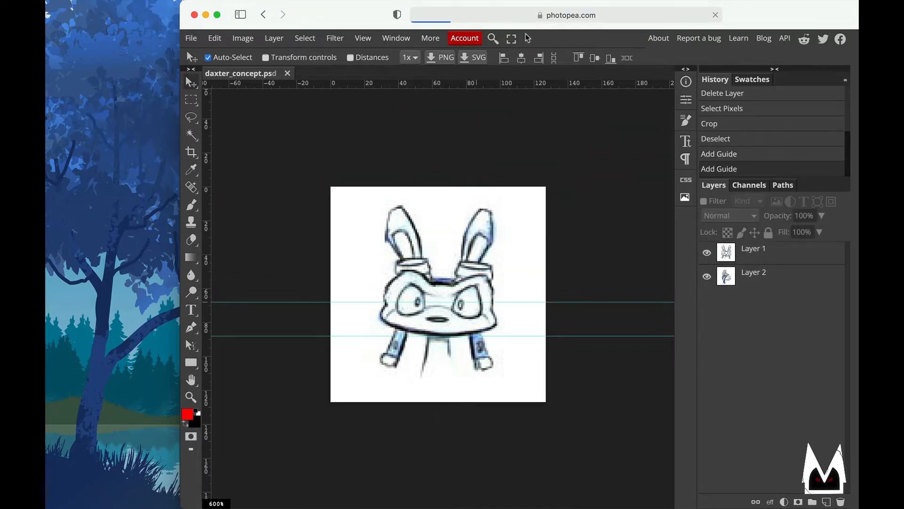
left_click_drag(505, 87, 499, 208)
- Hide Layer 1 and make the profile head on Layer 2 the active layer
left_click(737, 258)
left_click(707, 253)
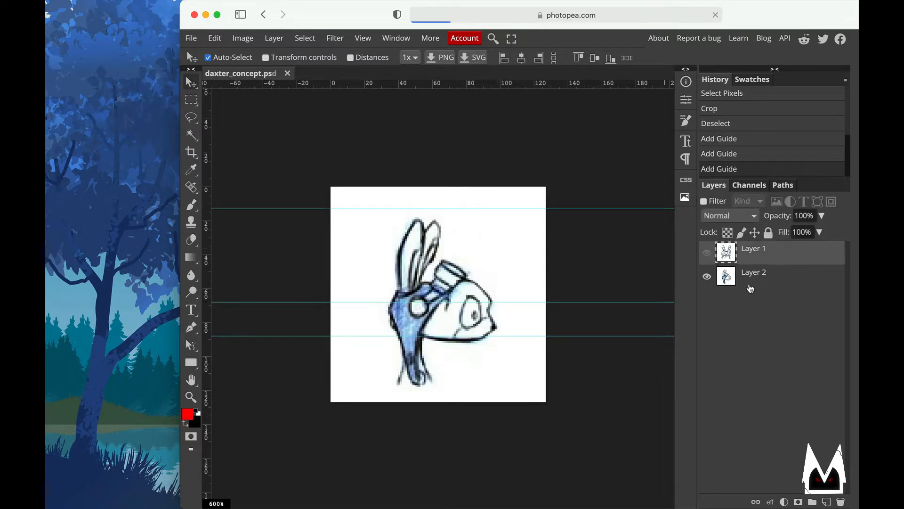
left_click(769, 283)
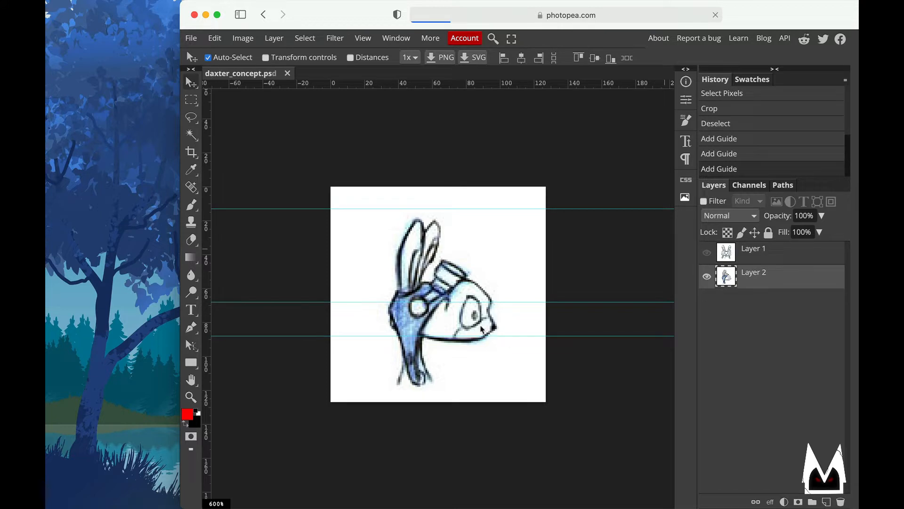
key("super+t")
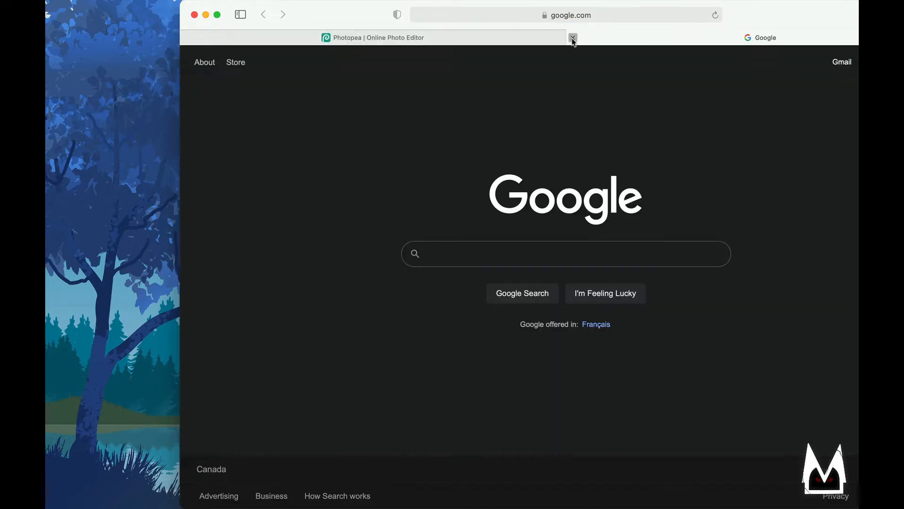
left_click(571, 37)
left_click(782, 254)
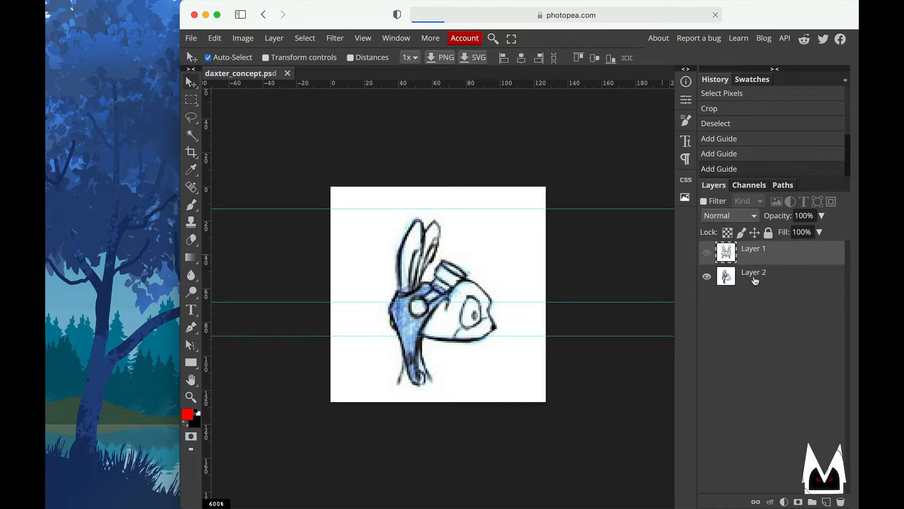
left_click(756, 281)
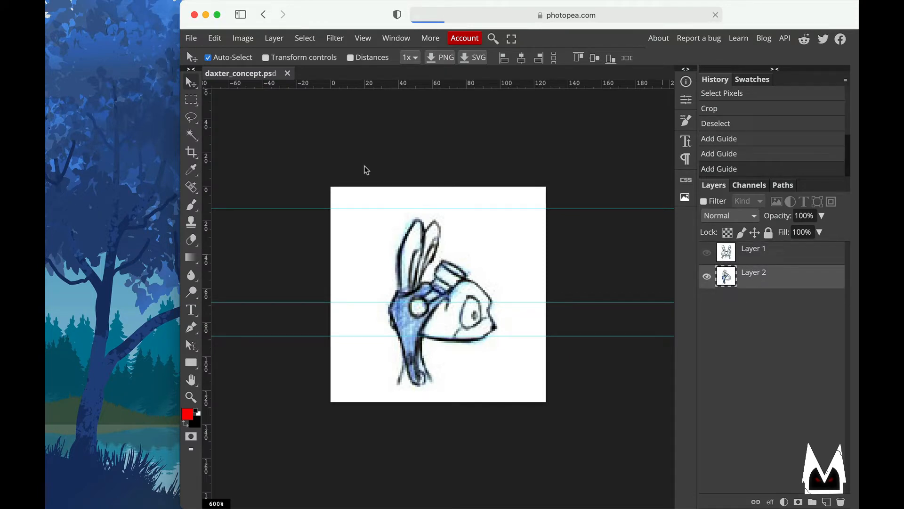
- Scale Layer 2 to about 111% around a pivot at the chin, matching the profile's ears to the upper guide, and compare with Layer 1
left_click(266, 58)
left_click_drag(438, 296, 475, 342)
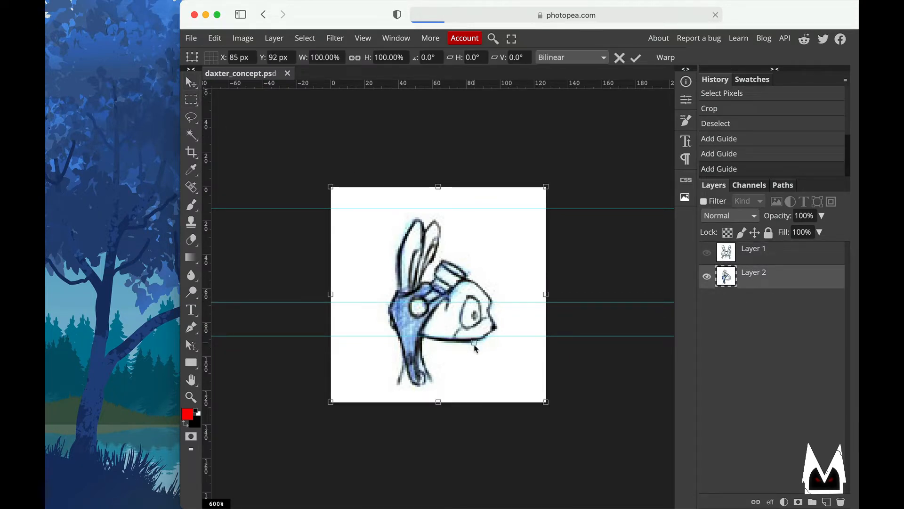
left_click_drag(331, 187, 307, 176)
left_click_drag(311, 180, 307, 178)
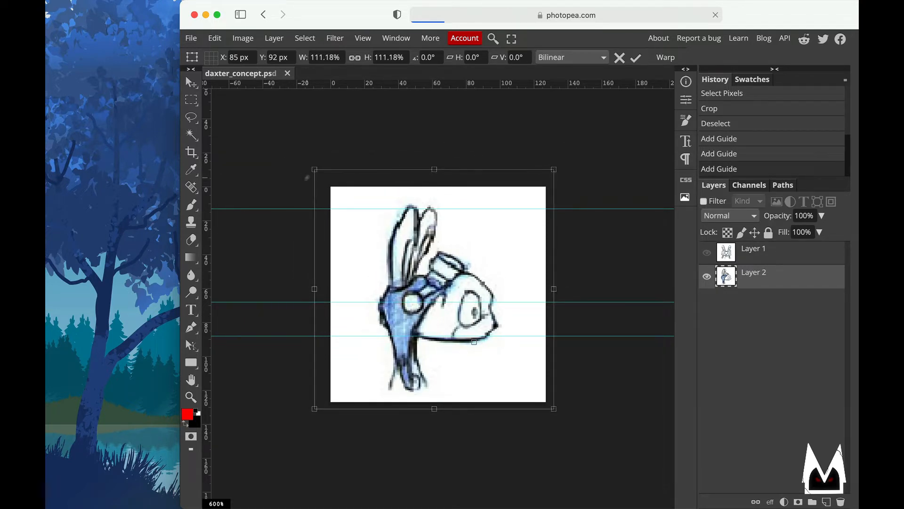
key("Return")
left_click(707, 253)
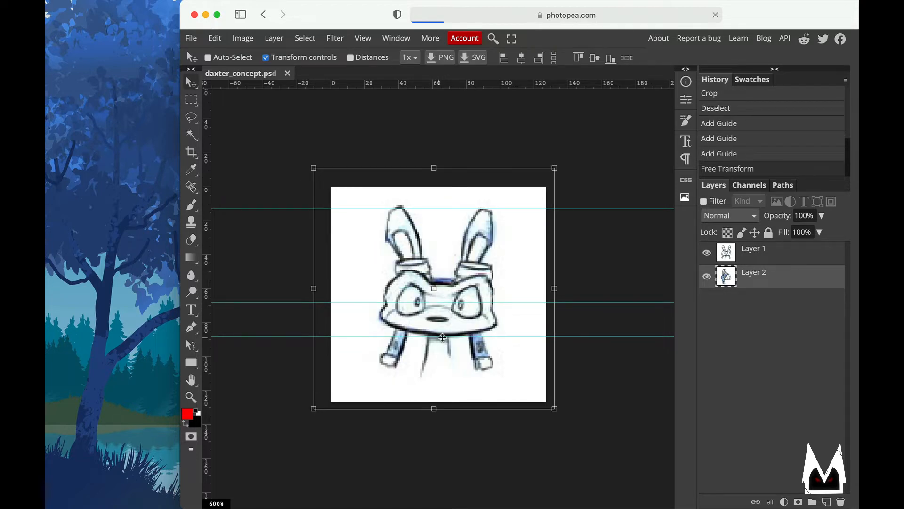
left_click(707, 254)
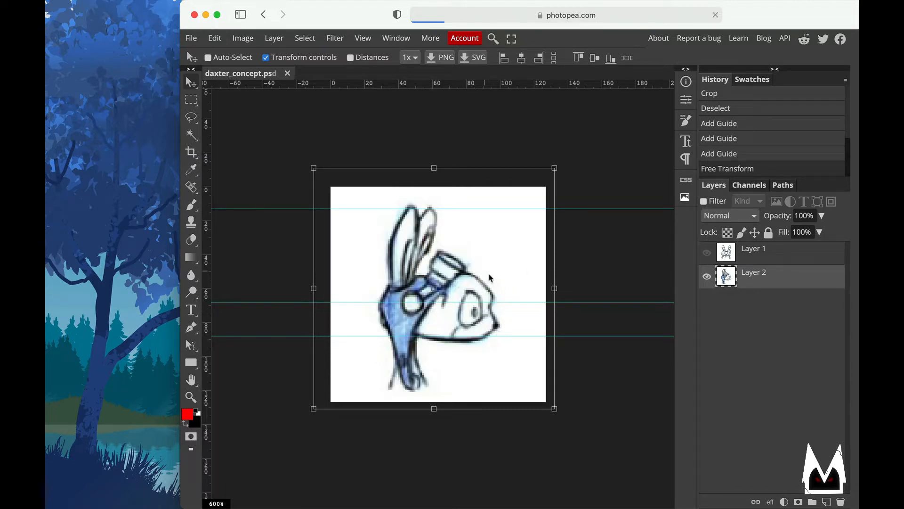
- Try rotating Layer 2 by about -6.5° around a pivot at the profile's chin
key("super+t")
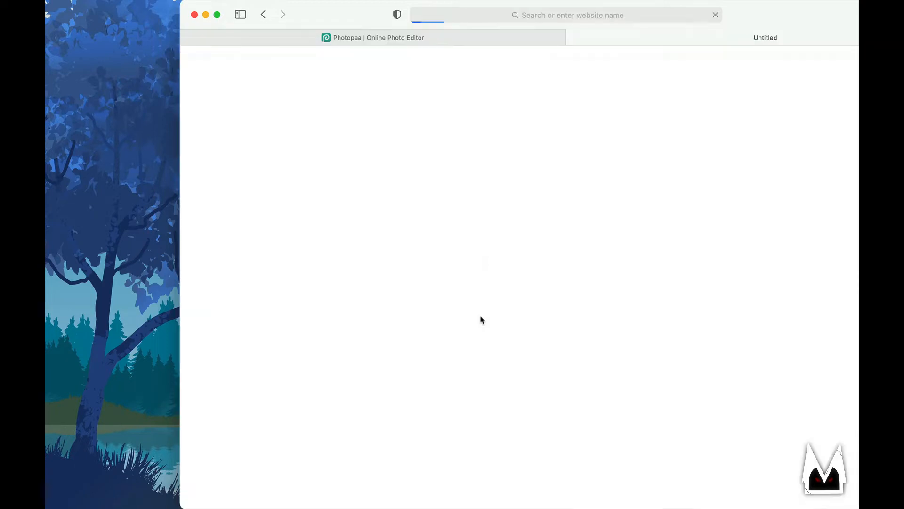
key("super+w")
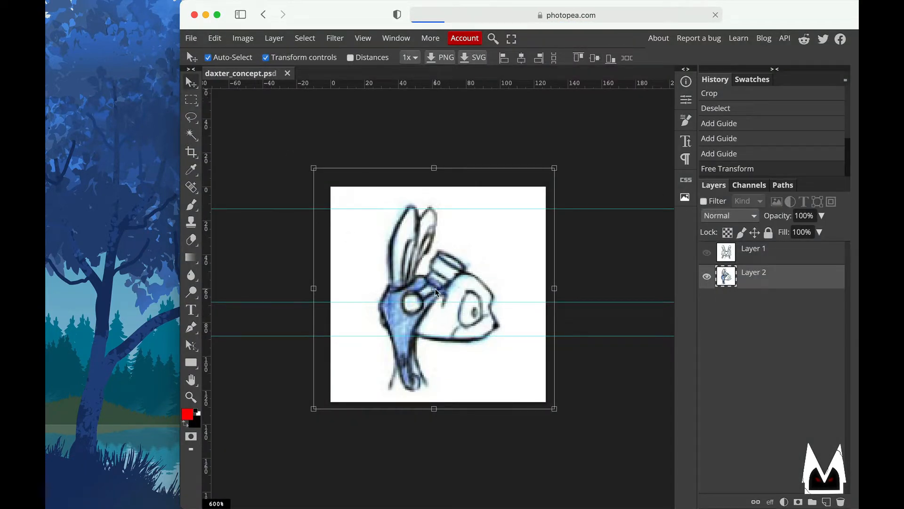
key("ctrl+t")
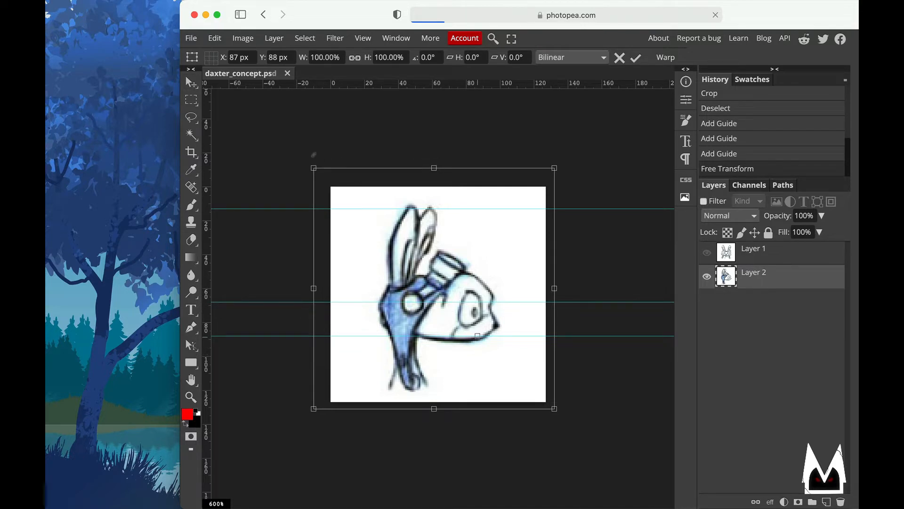
left_click_drag(311, 153, 284, 164)
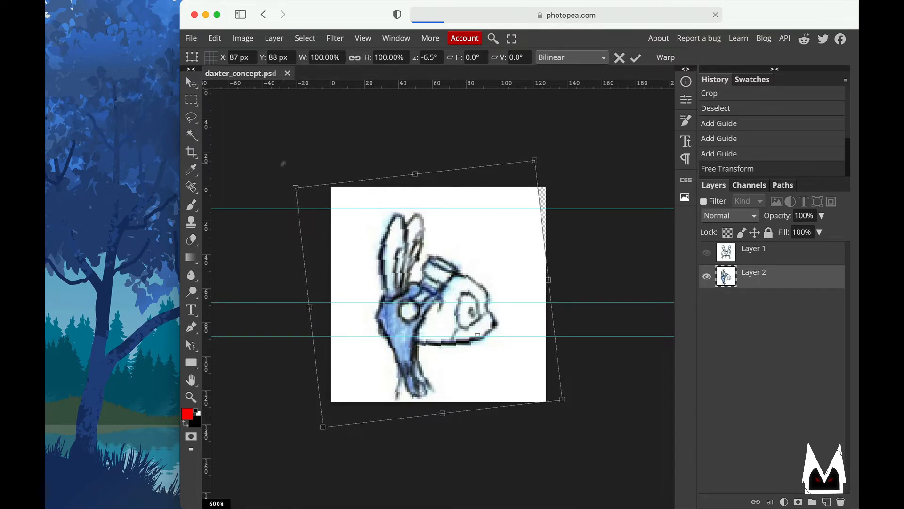
key("Escape")
- Show Layer 1, add a horizontal guide along the top of the front-view head, and hide the layer again for comparison
left_click(707, 253)
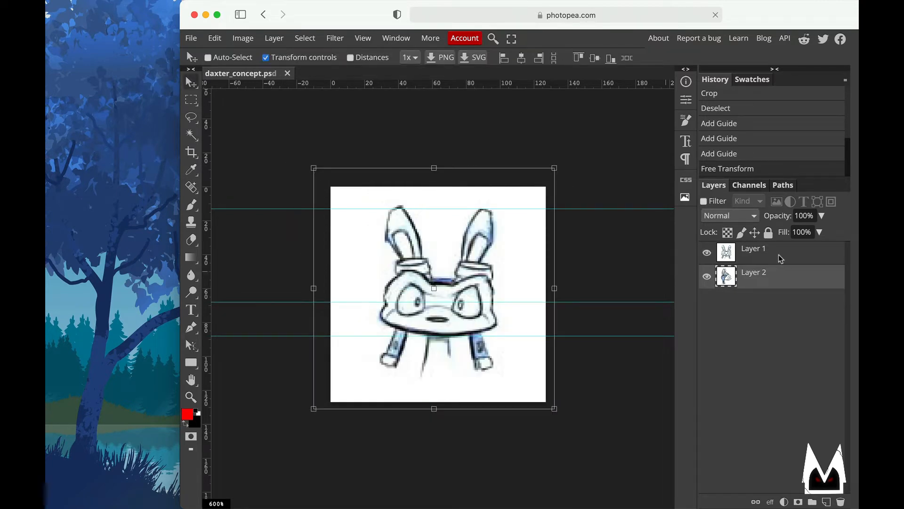
left_click(777, 254)
left_click_drag(537, 86, 506, 276)
left_click(735, 279)
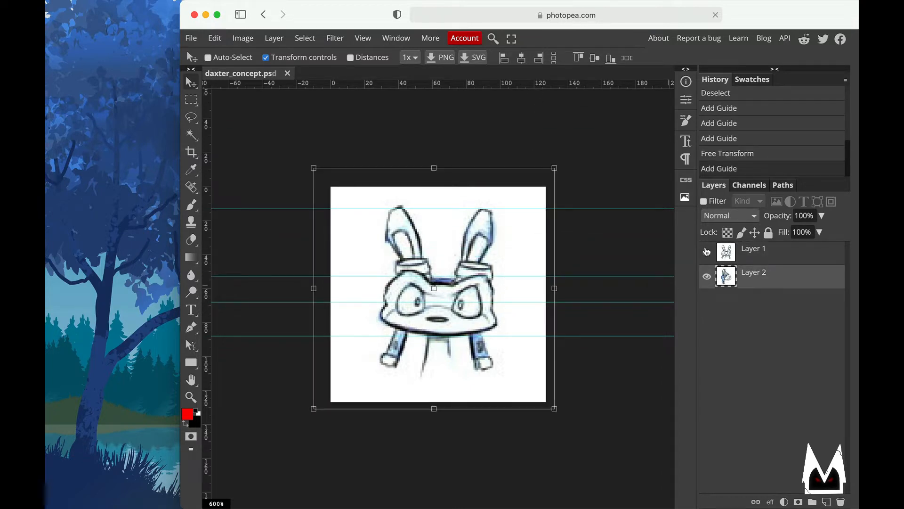
left_click(707, 252)
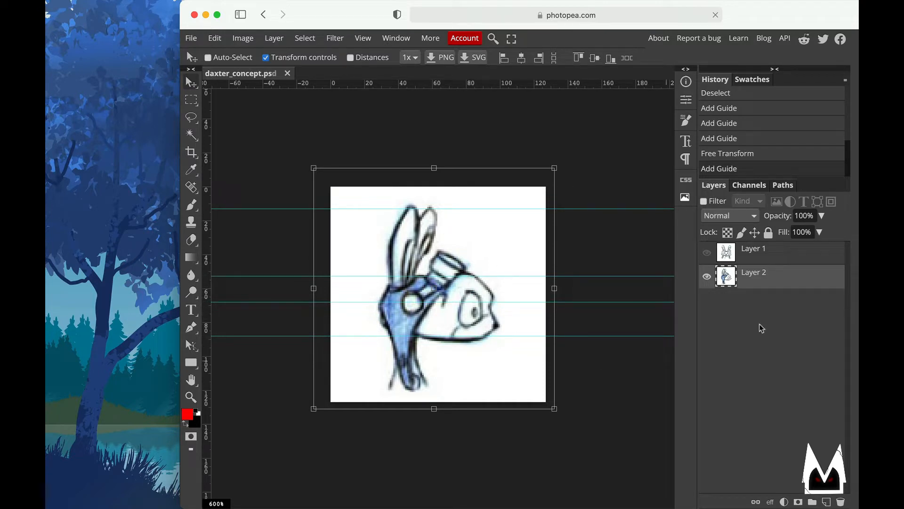
- Show Layer 1, rotate it slightly counterclockwise to level the front-view head with the guides, and compare it with the profile
left_click(772, 254)
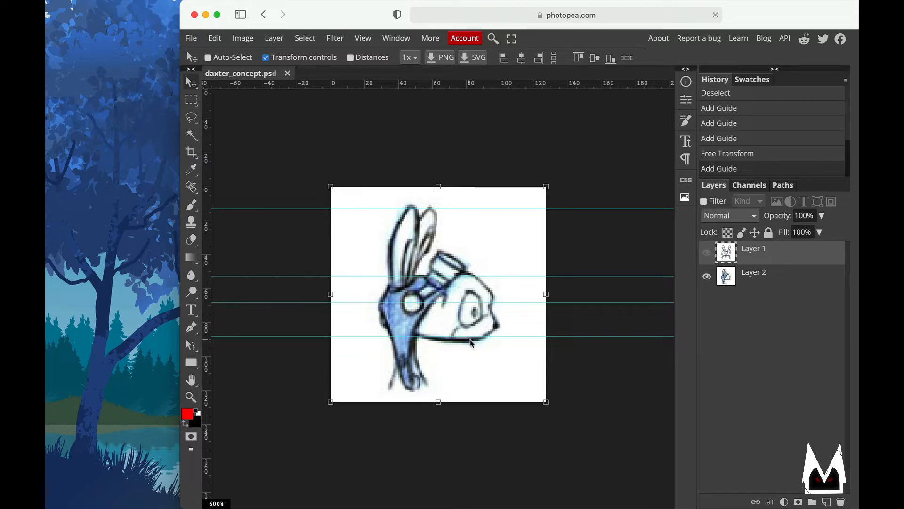
left_click(710, 256)
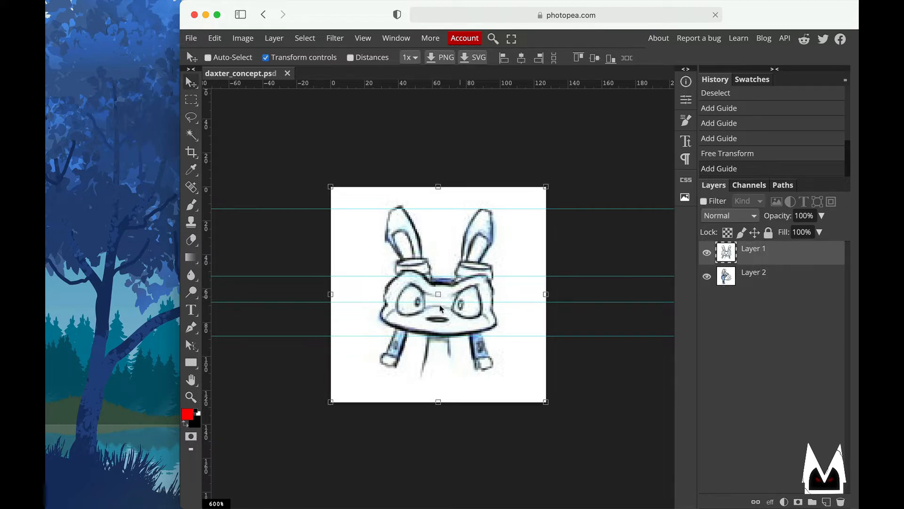
left_click_drag(573, 183, 561, 174)
key("Return")
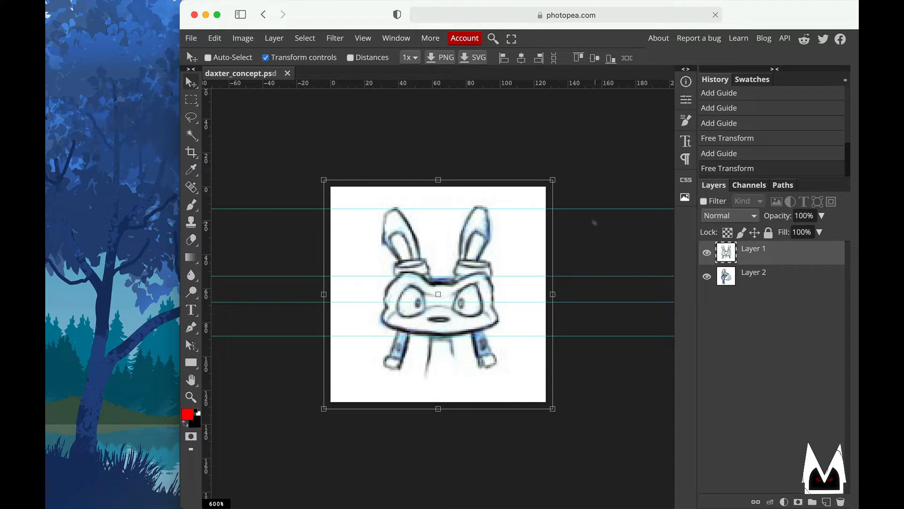
left_click(707, 254)
left_click(707, 253)
left_click(707, 254)
left_click(707, 254)
- Rename Layer 1 as Front and Layer 2 as Side
double_click(754, 250)
type("Front")
key("Return")
left_click(767, 276)
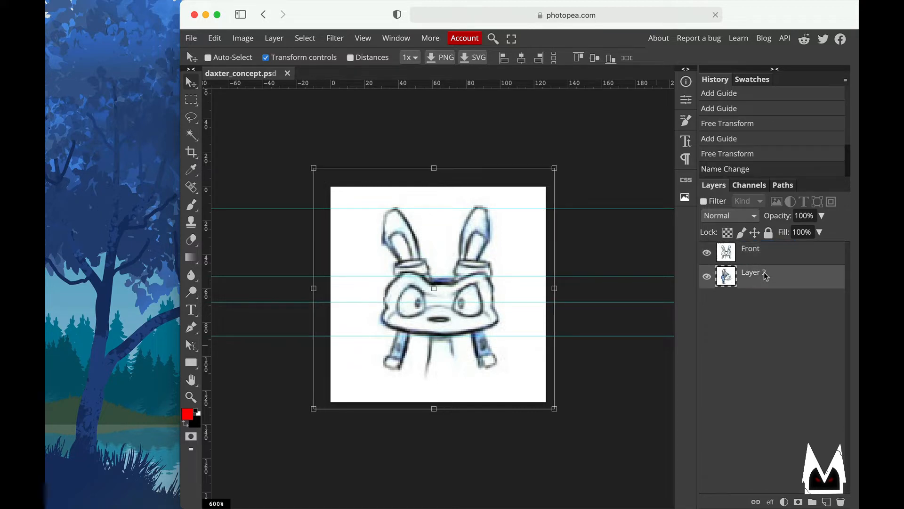
double_click(767, 277)
type("Side")
key("Return")
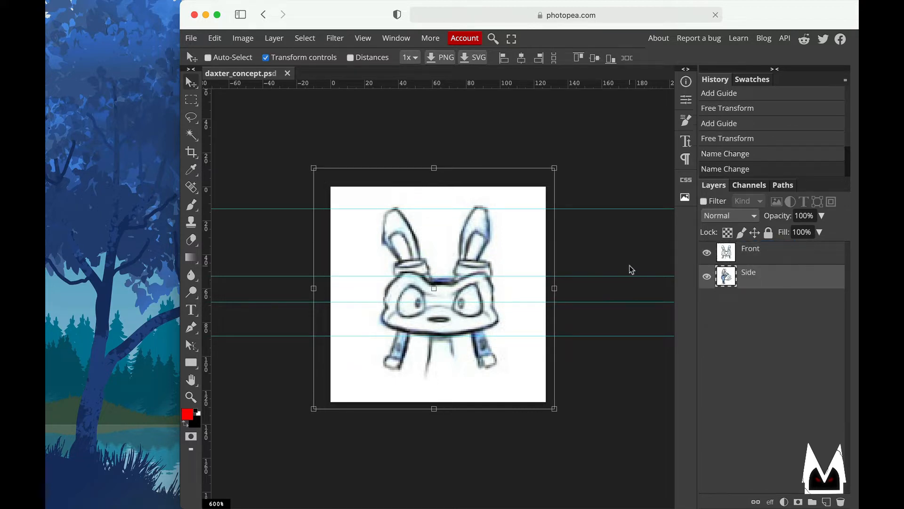
- Export the Front layer's view as a 127 × 127 px PNG, allow the download, and move daxter_concept.png from Downloads to the desktop
left_click(707, 253)
left_click(707, 253)
left_click(734, 252)
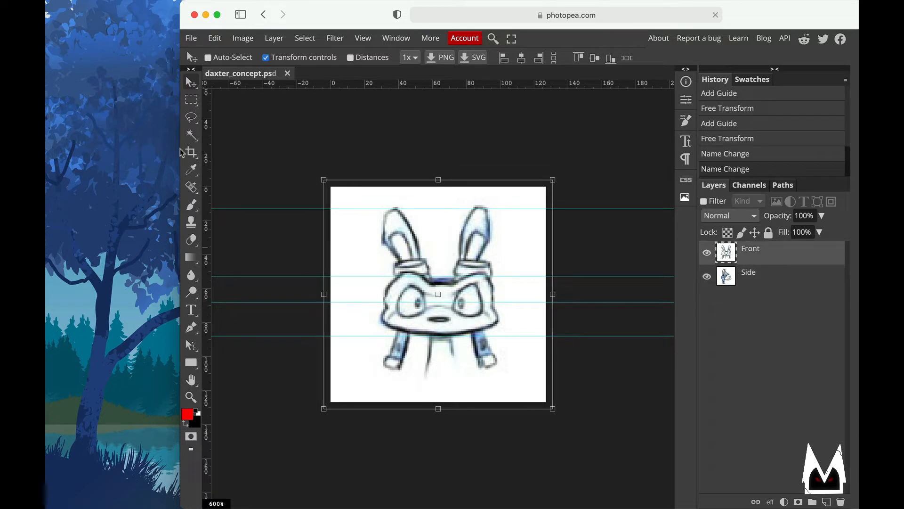
left_click(191, 38)
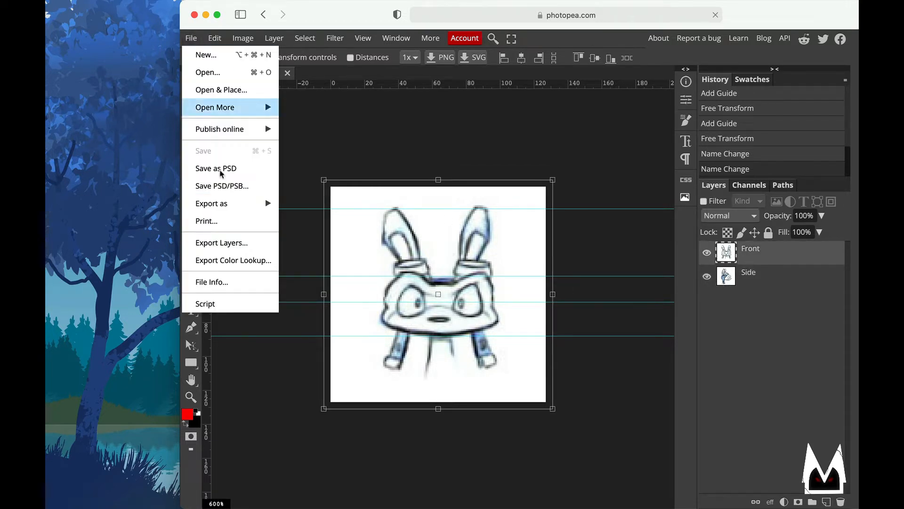
mouse_move(233, 203)
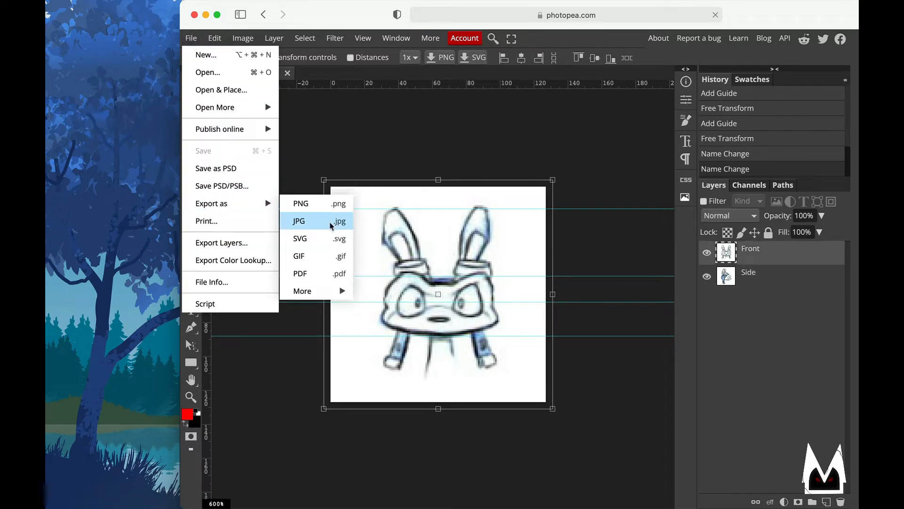
left_click(317, 208)
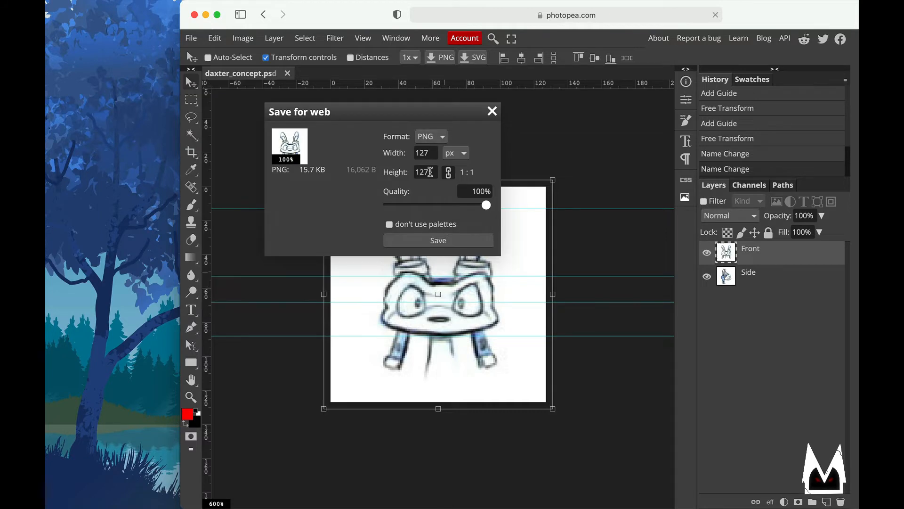
left_click(451, 240)
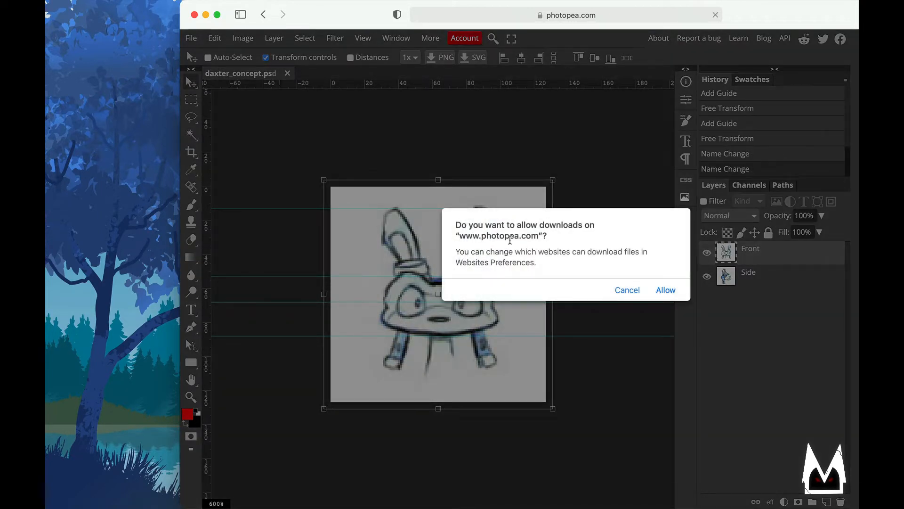
left_click(665, 291)
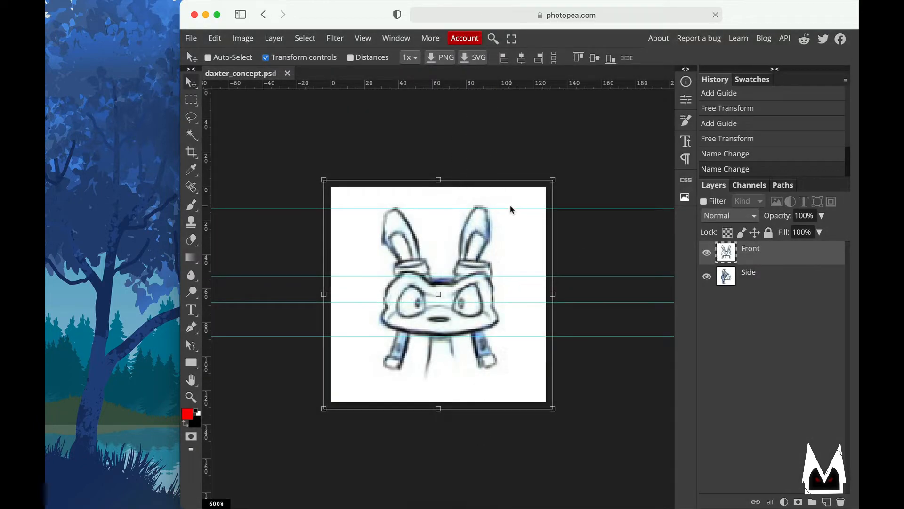
left_click(480, 494)
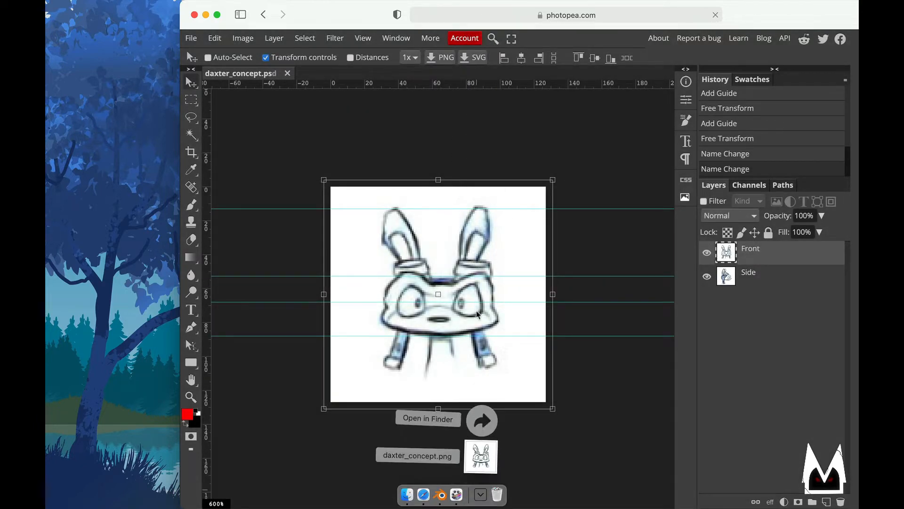
left_click_drag(481, 457, 133, 275)
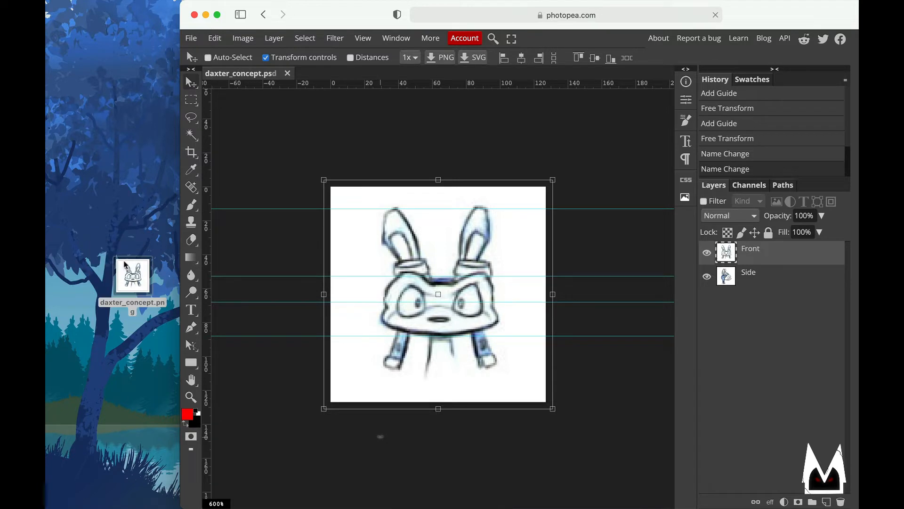
- Hide the Front layer and export the Side layer's view as a 127 × 127 px PNG at 100% quality
left_click(750, 288)
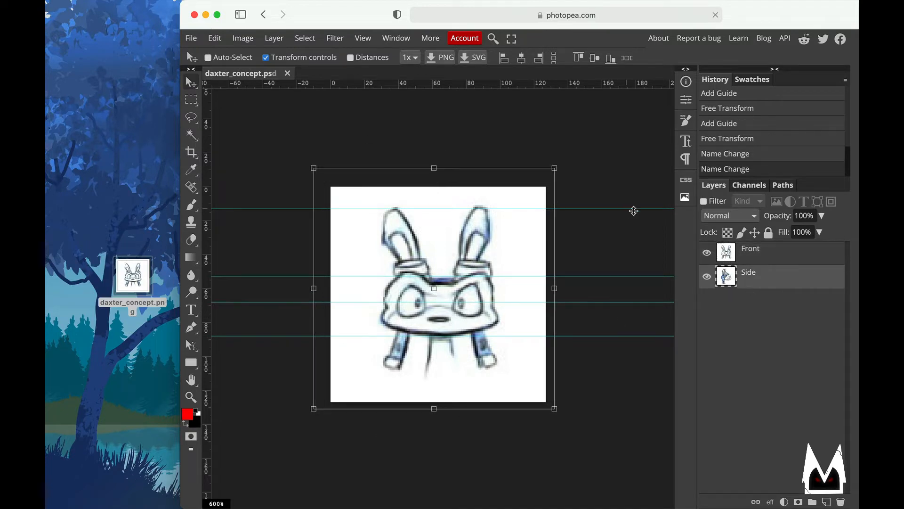
left_click(707, 252)
left_click(192, 37)
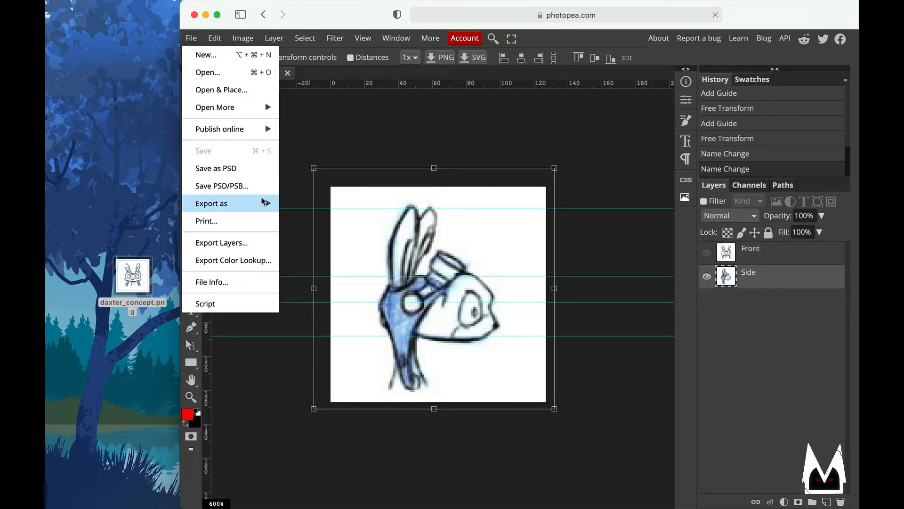
mouse_move(264, 202)
left_click(301, 202)
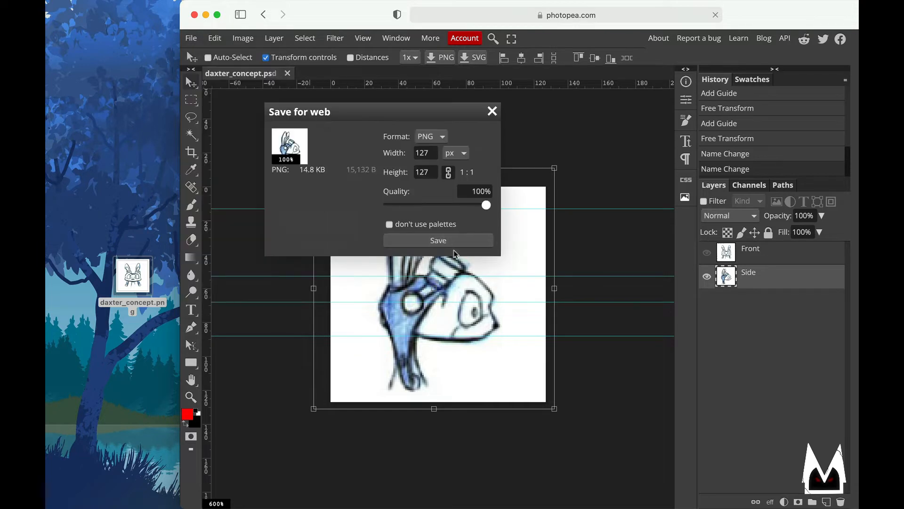
left_click(453, 242)
- Move the side-view PNG from Downloads to the desktop, keeping both files with the same name
mouse_move(471, 506)
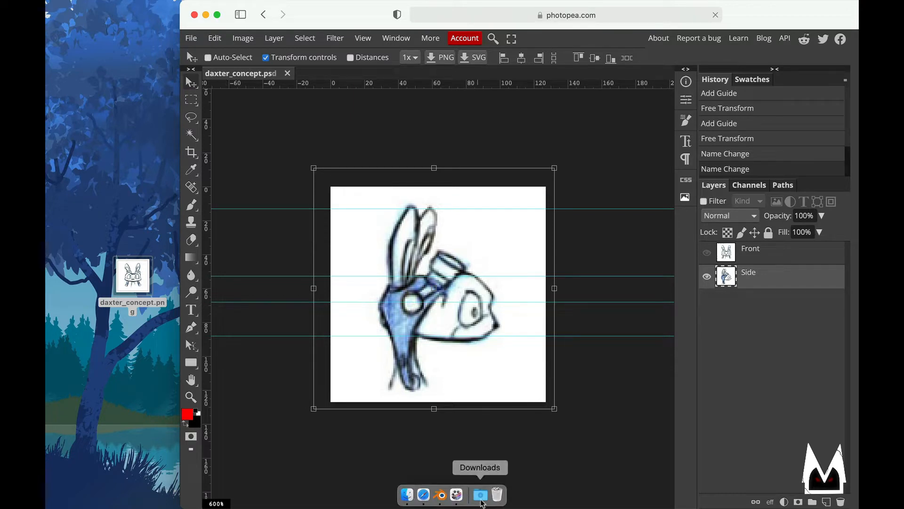
left_click(481, 495)
left_click_drag(477, 464, 120, 361)
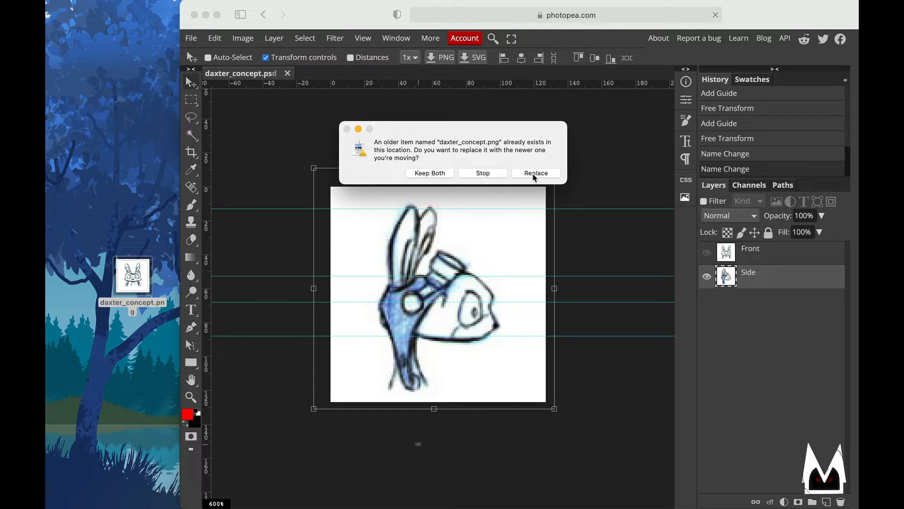
left_click(452, 175)
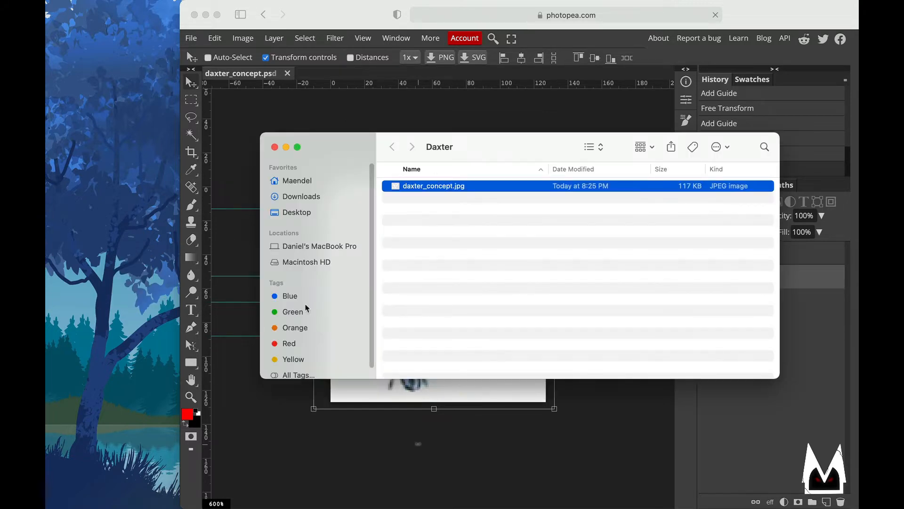
left_click_drag(137, 346, 141, 271)
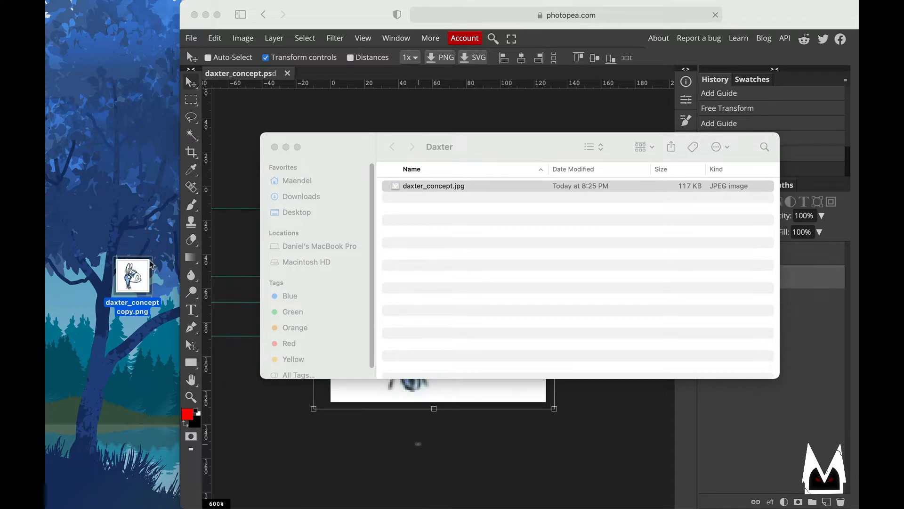
- Show the Desktop folder in Finder and rename the front-view image daxter_concept.png as front.png
left_click(310, 173)
left_click(297, 213)
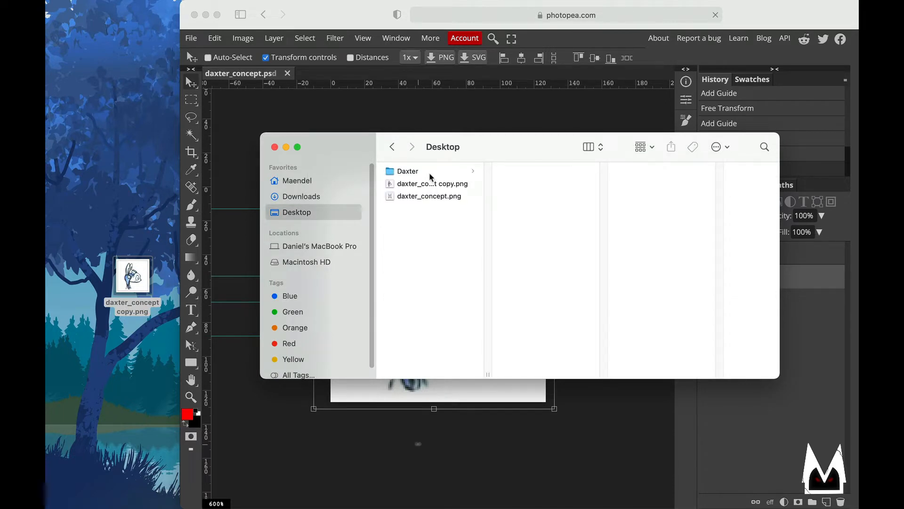
double_click(488, 371)
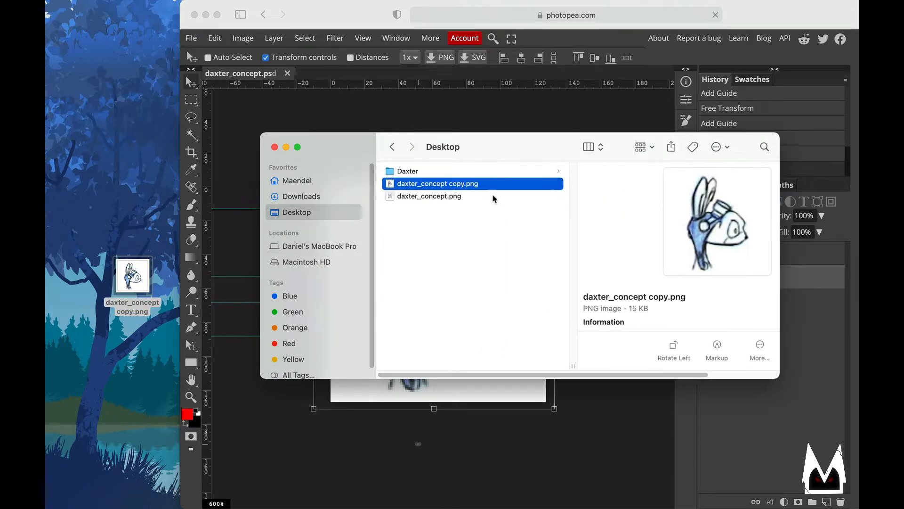
left_click(430, 197)
key("Return")
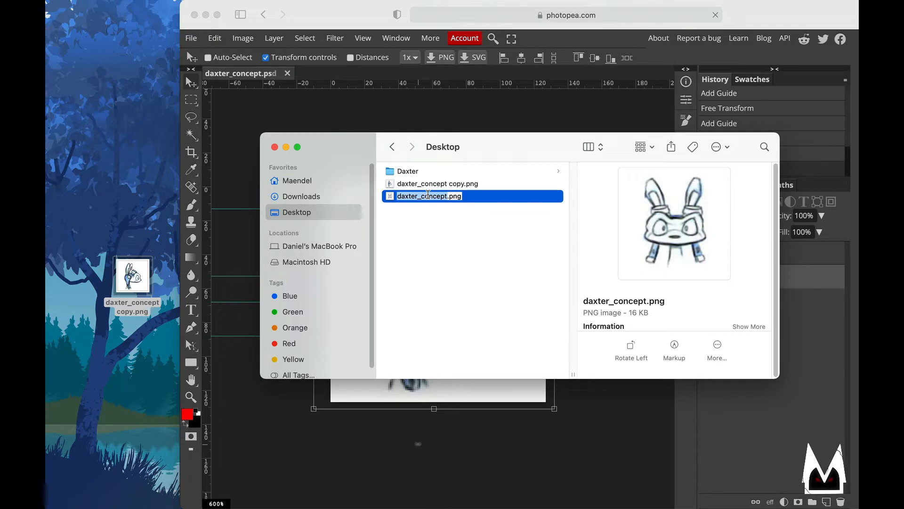
type("fr")
type("ont")
key("Return")
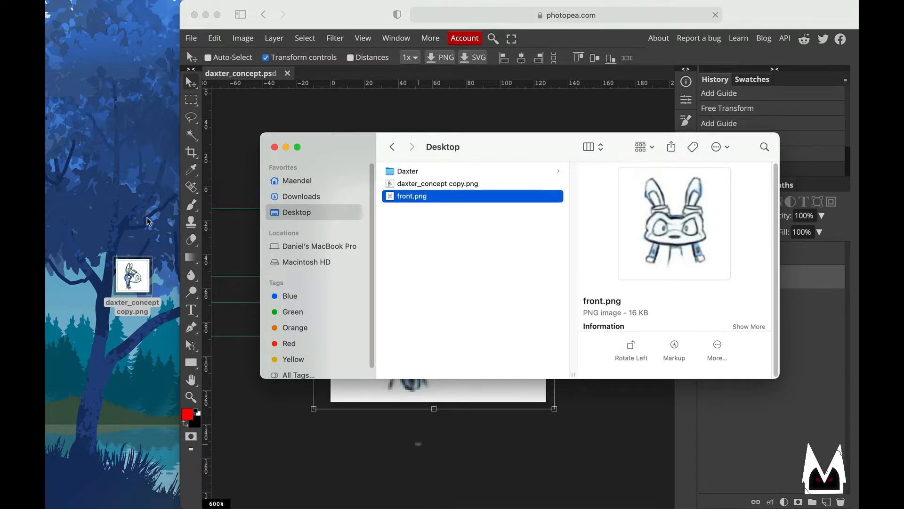
- Rename the side-view image daxter_concept copy.png as side.png
left_click(453, 184)
key("Return")
type("sid")
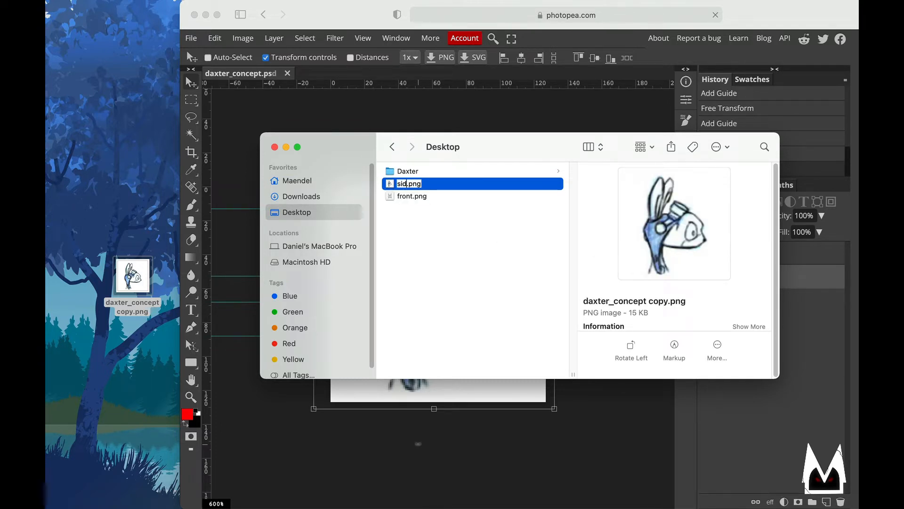
type("e")
key("Return")
- Move front.png and side.png together into the Daxter folder and open that folder
left_click(414, 184, "shift")
left_click_drag(415, 184, 409, 172)
left_click(408, 172)
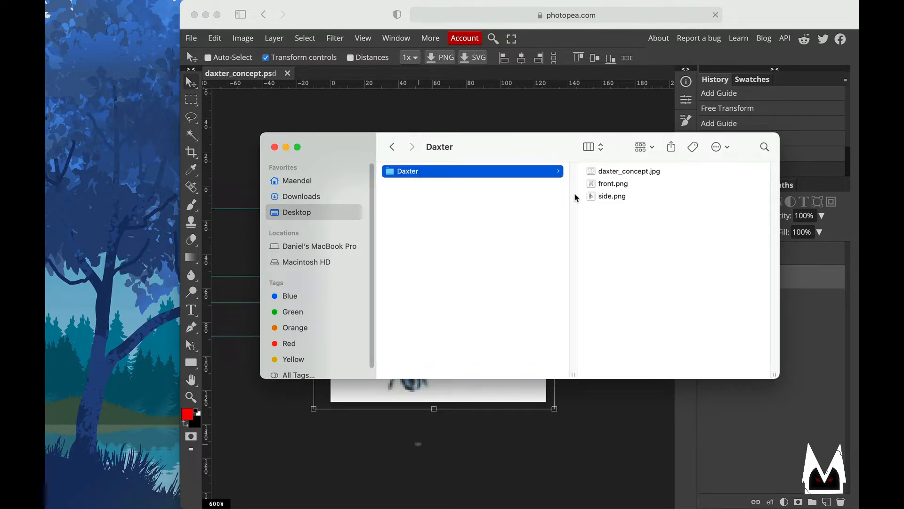
- Preview front.png and side.png alternately to compare the alignment of the two head views
left_click(603, 183)
key("space")
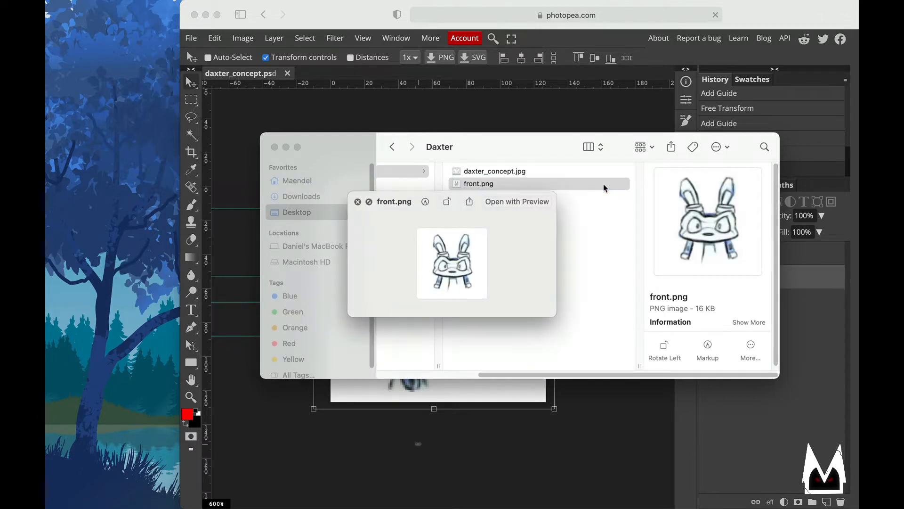
key("Down")
key("Up")
key("Down")
key("Up")
key("Down")
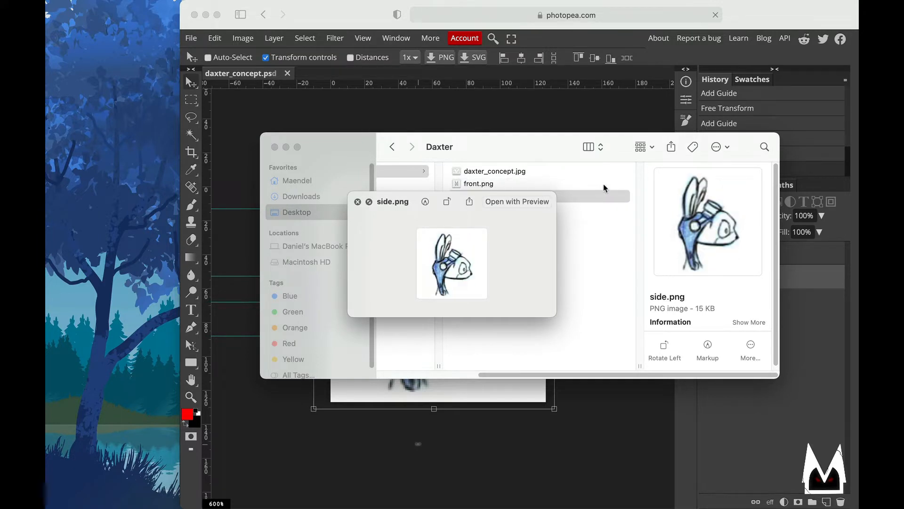
key("space")
- Preview the full concept sheet daxter_concept.jpg and step through the reference images in the Daxter folder
left_click(556, 183)
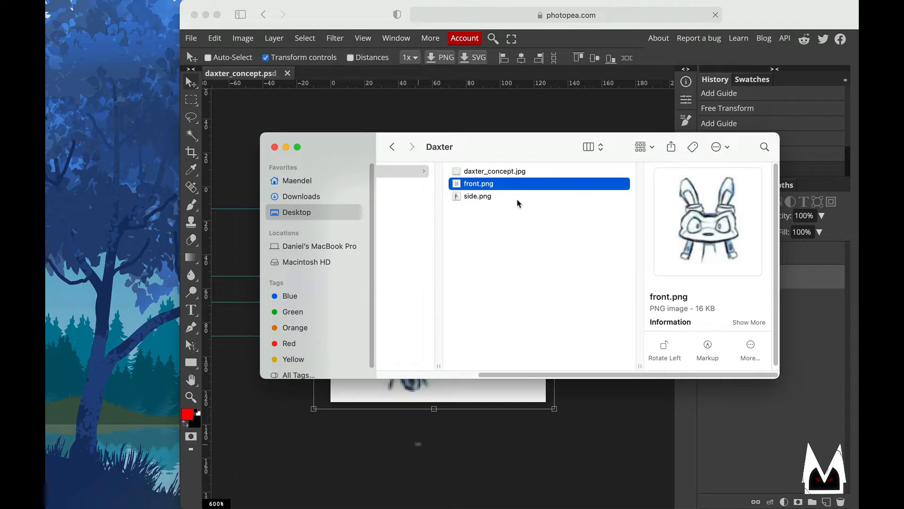
left_click_drag(518, 172, 517, 203)
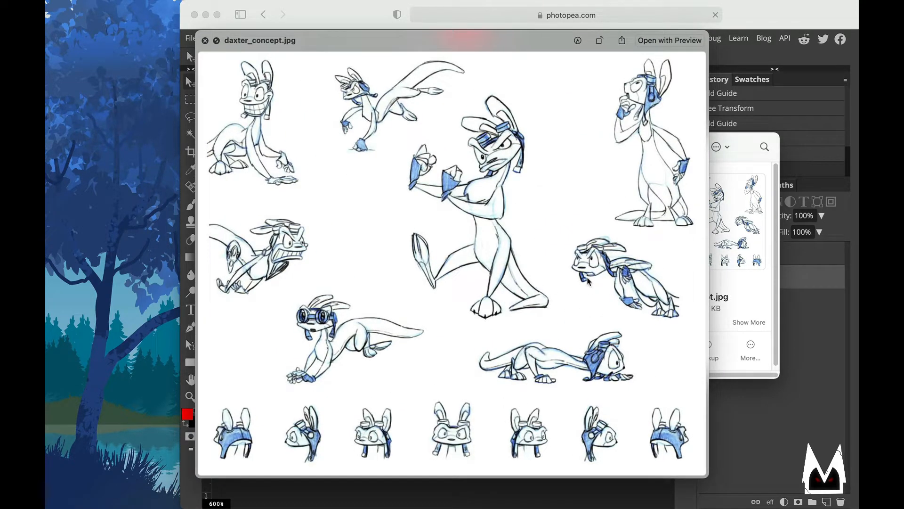
key("space")
left_click(517, 279)
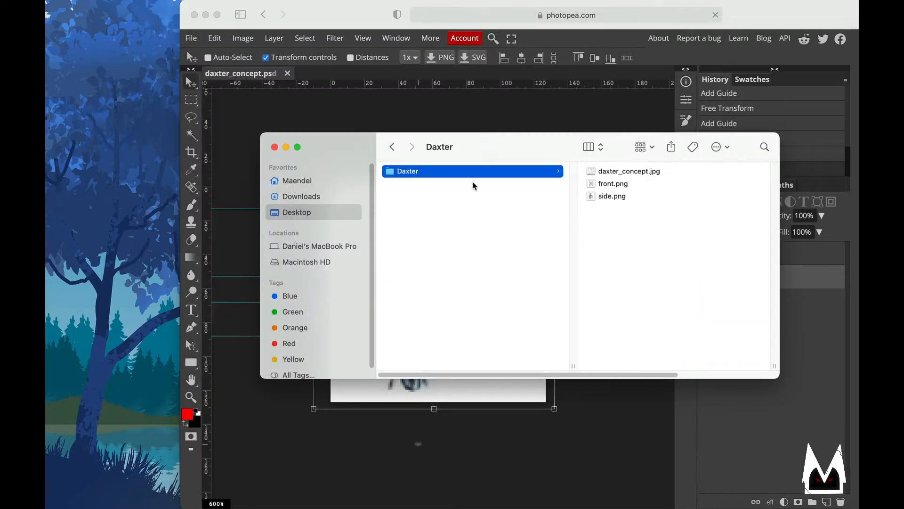
left_click(664, 184)
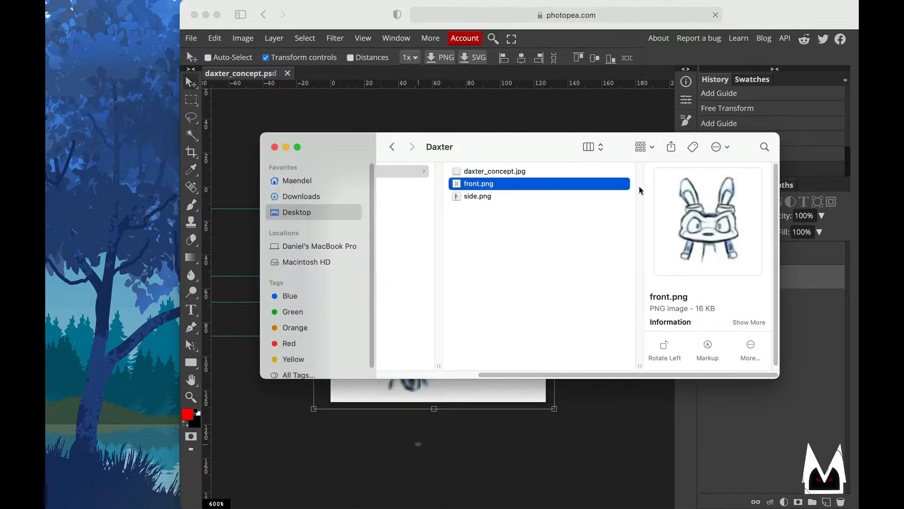
key("Down")
key("Up")
key("Down")
key("Up")
key("Up")
- Move the Finder window aside, minimise the browser, and switch to Blender
left_click_drag(295, 152, 265, 173)
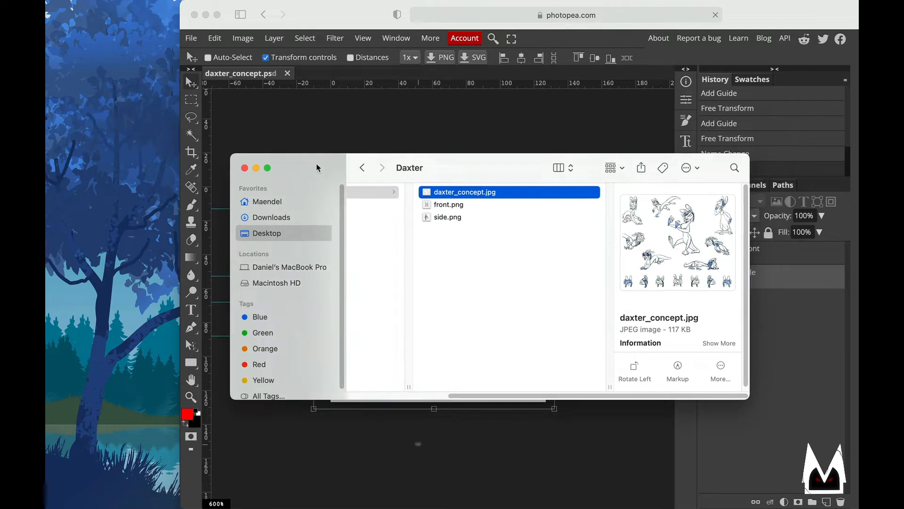
left_click(207, 16)
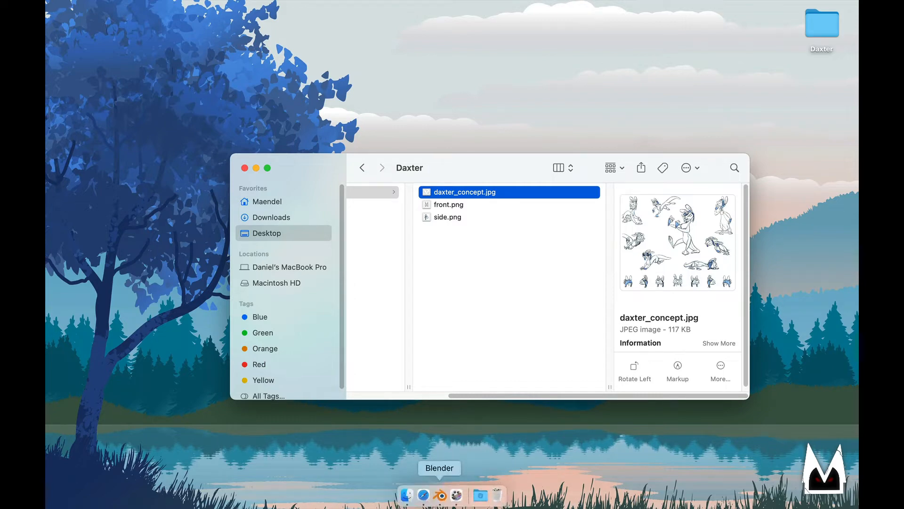
left_click(440, 497)
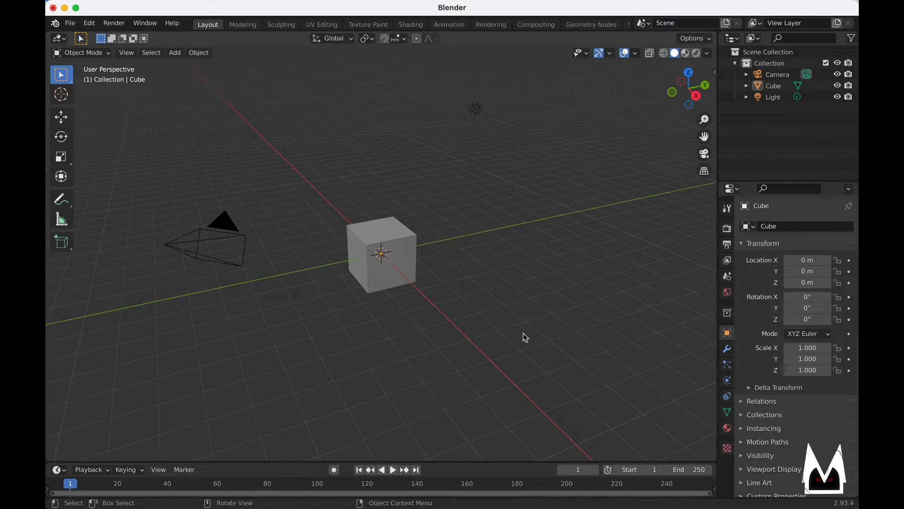
- Delete the default camera, cube and light from the scene
left_click_drag(565, 354, 170, 99)
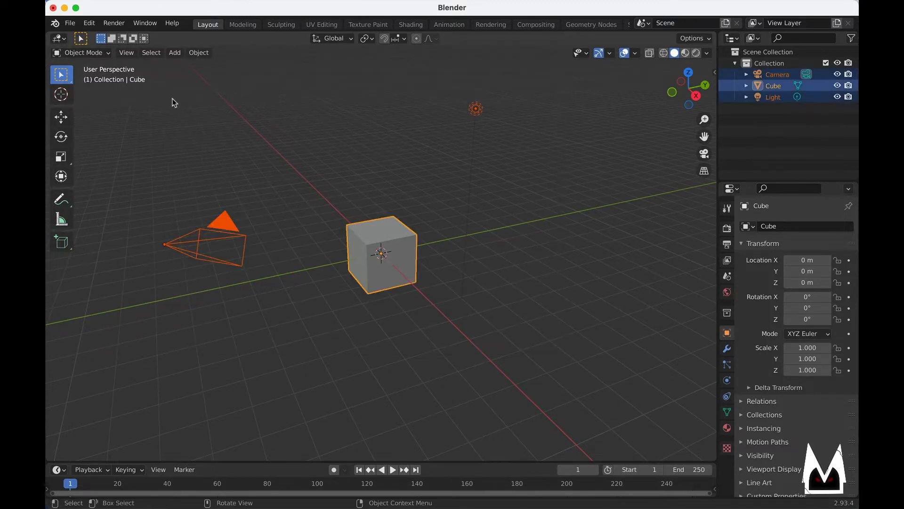
key("x")
left_click(319, 155)
- Add a plane mesh at the scene's origin and open its material settings
middle_click_drag(454, 270, 442, 281)
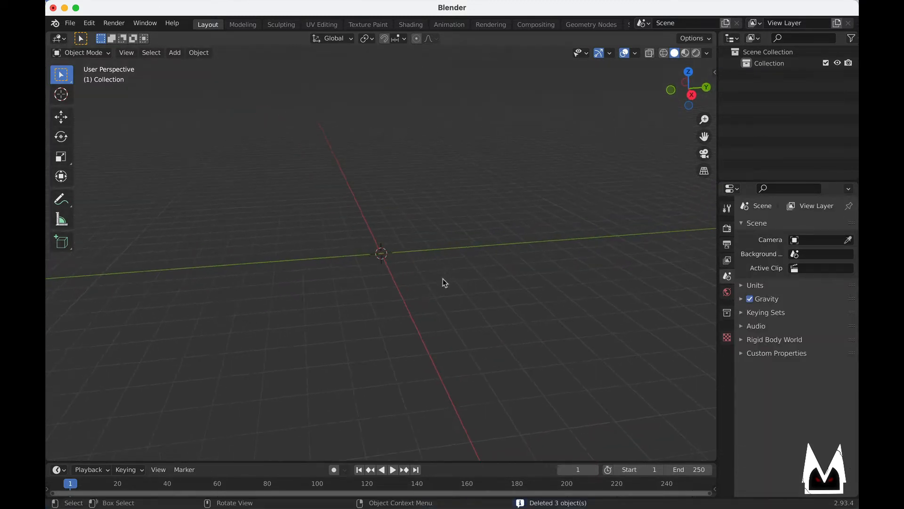
key("shift+a")
mouse_move(443, 243)
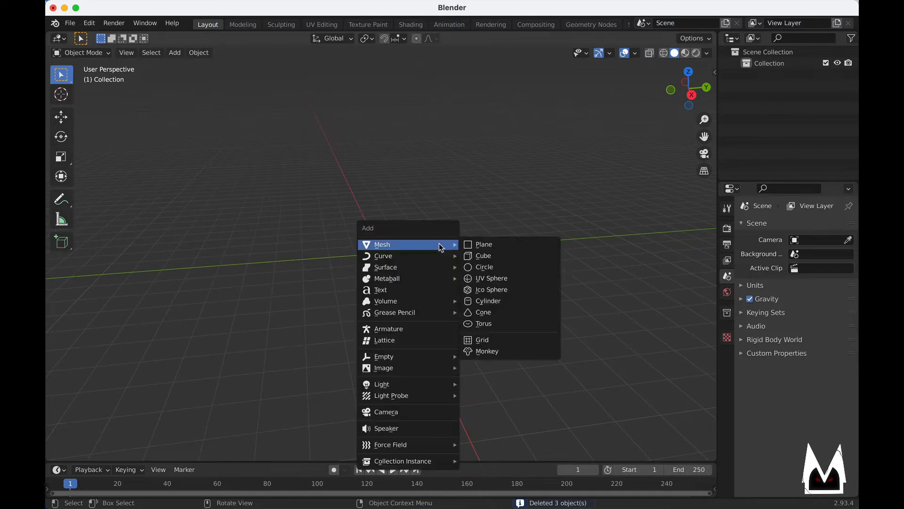
left_click(515, 246)
middle_click_drag(399, 250, 438, 257)
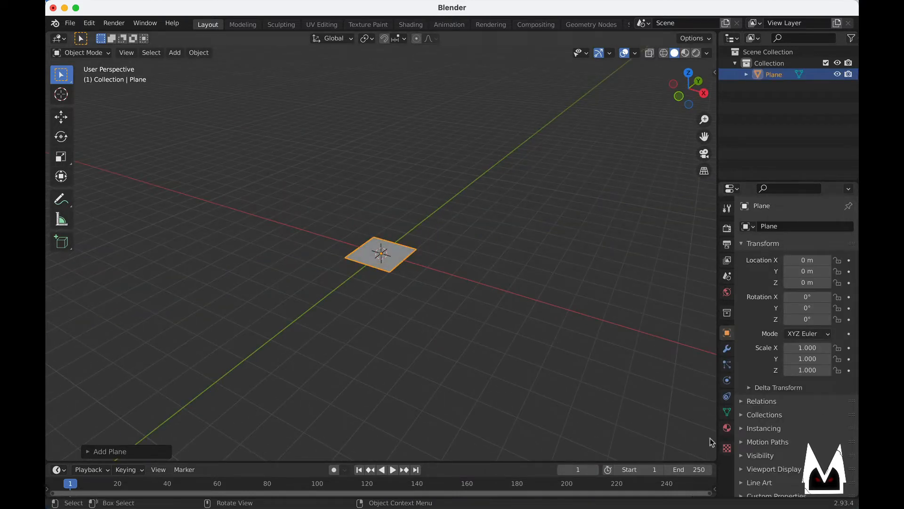
left_click(727, 428)
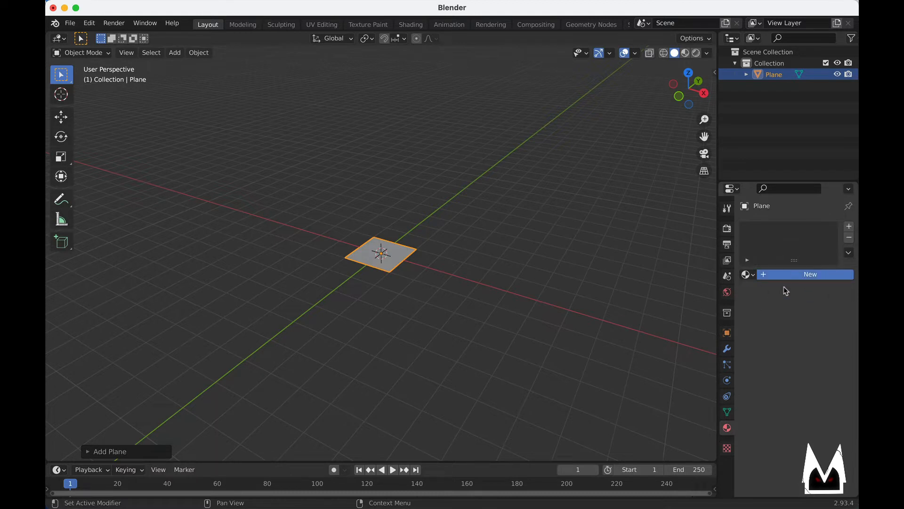
- Create a new material on the plane and name it Front
left_click(813, 275)
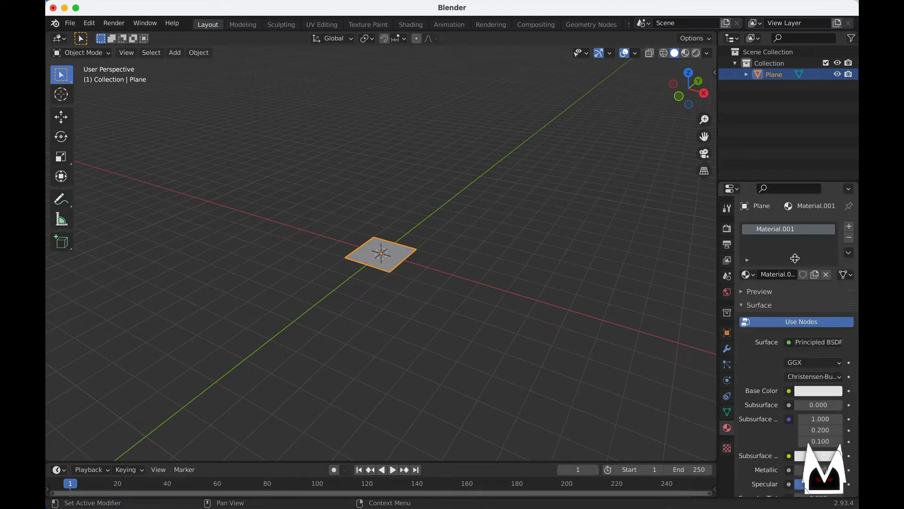
double_click(784, 232)
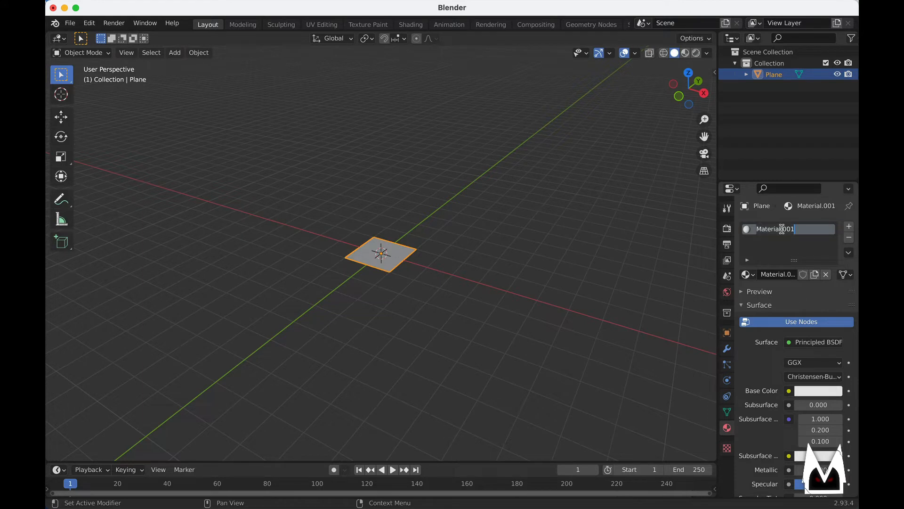
type("Front")
key("Return")
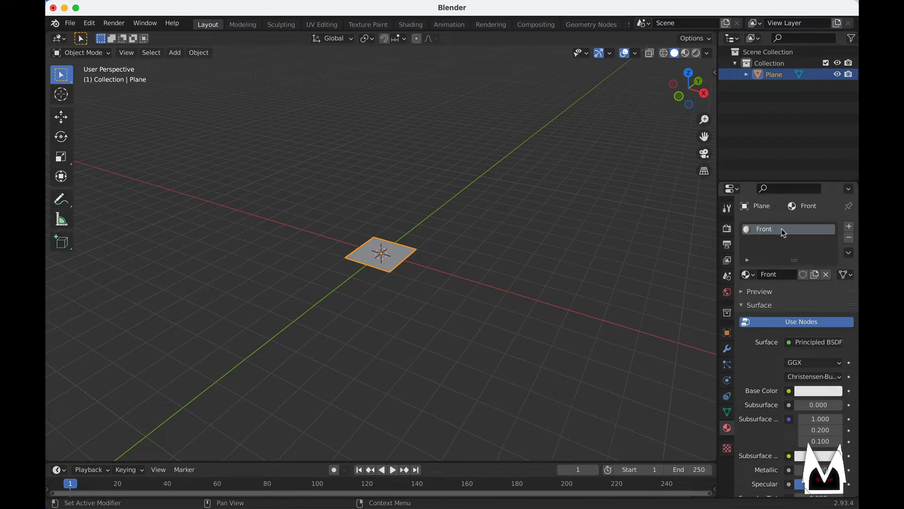
- Set the Front material's surface shader to Emission and feed its colour from an Image Texture
left_click(838, 342)
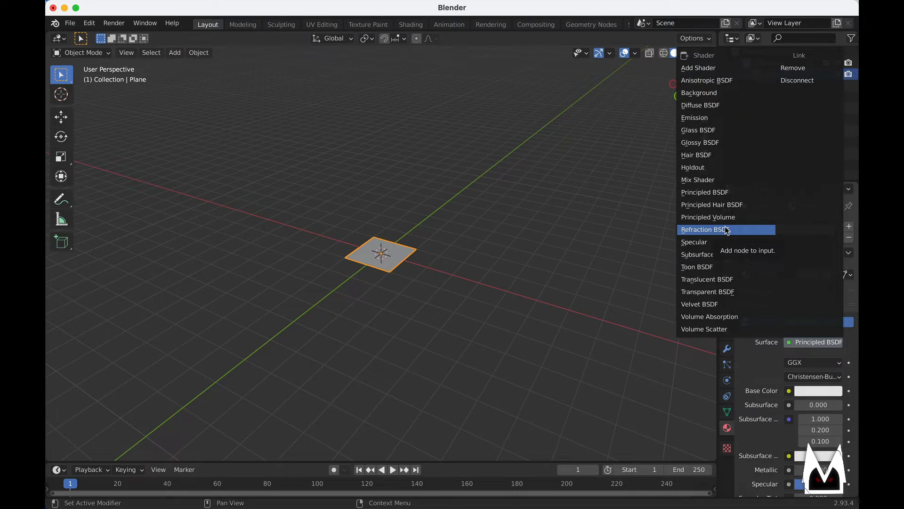
left_click(708, 118)
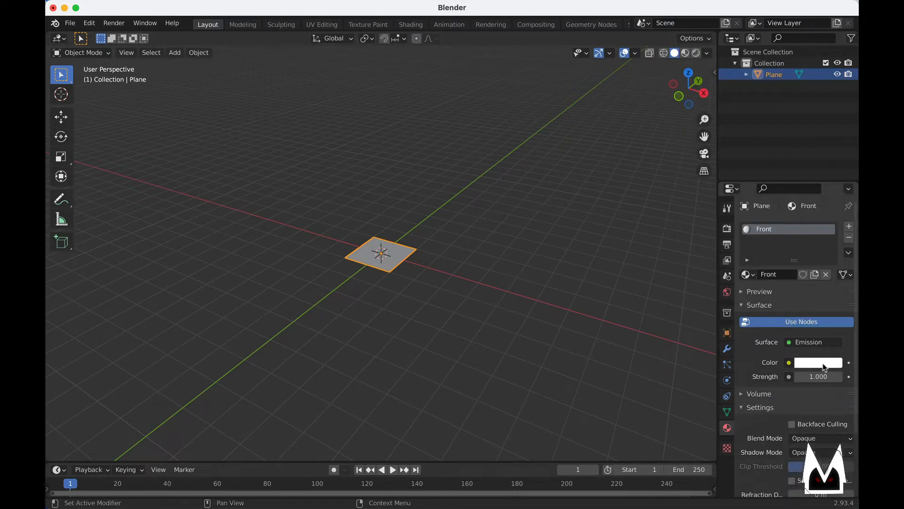
left_click(849, 362)
left_click(849, 363)
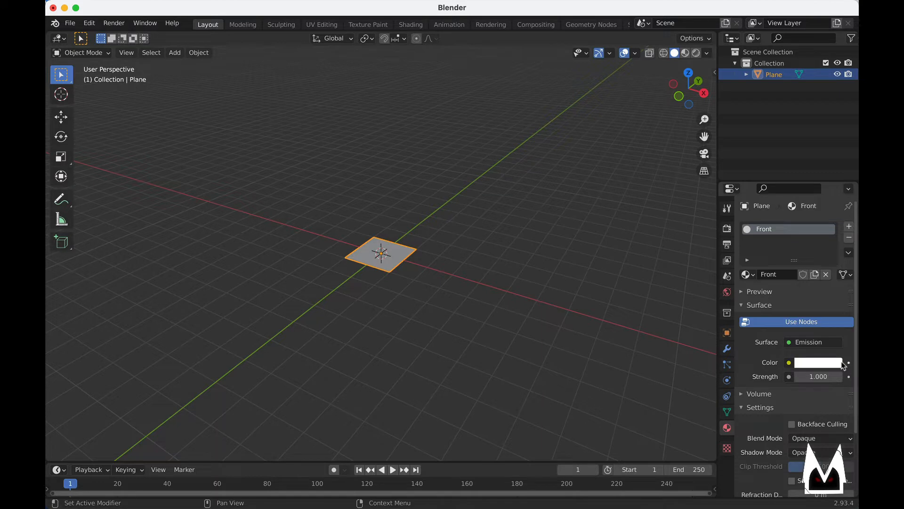
left_click(801, 363)
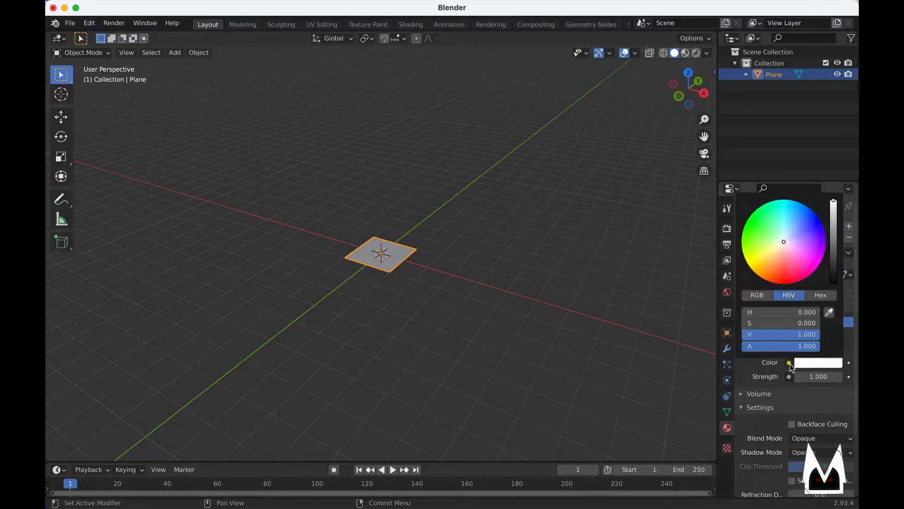
left_click(790, 363)
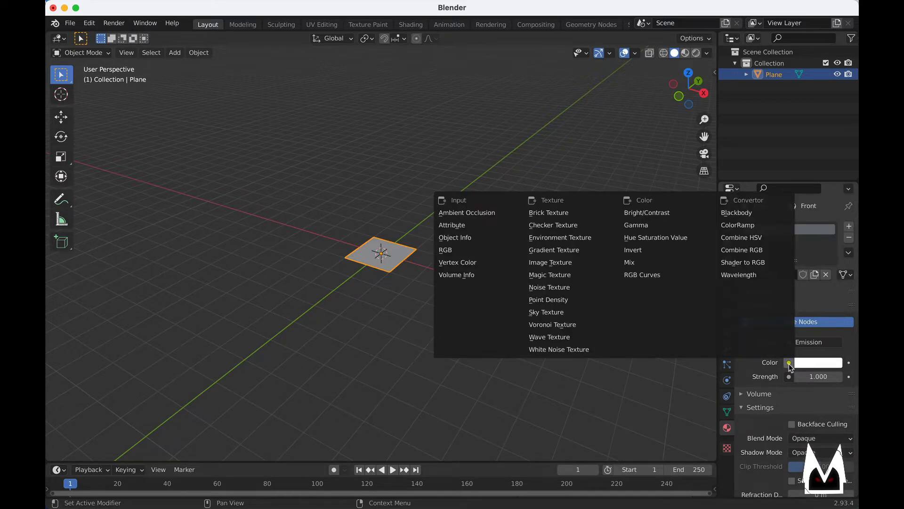
left_click(555, 266)
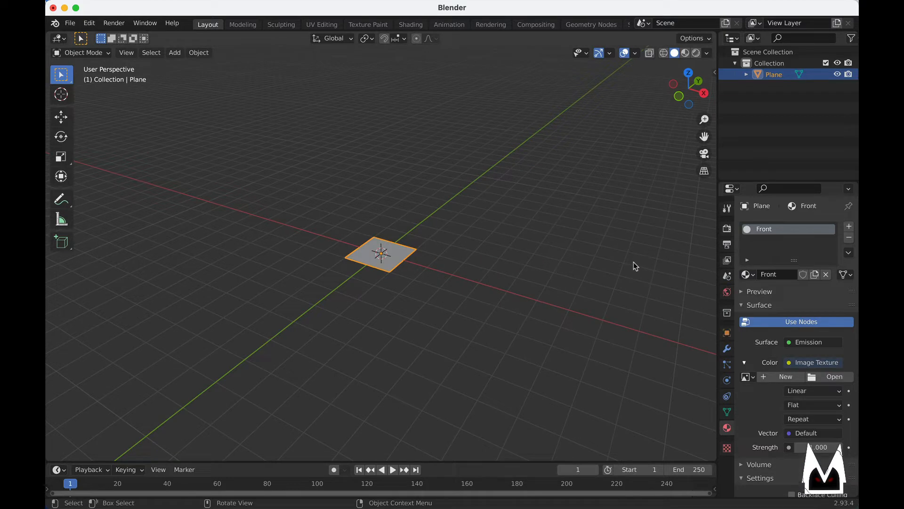
- Load front.png from the Daxter folder on the Desktop as the Front material's image
left_click(832, 378)
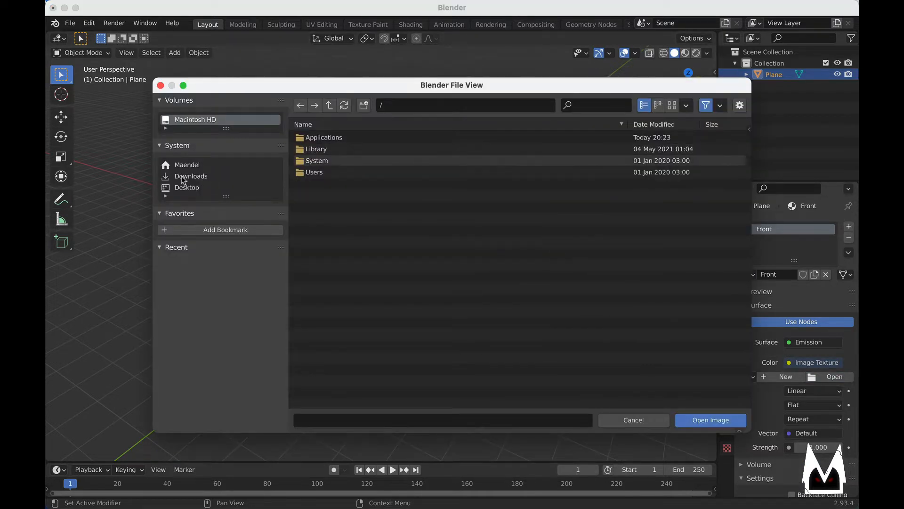
left_click(184, 177)
left_click(485, 188)
left_click(213, 187)
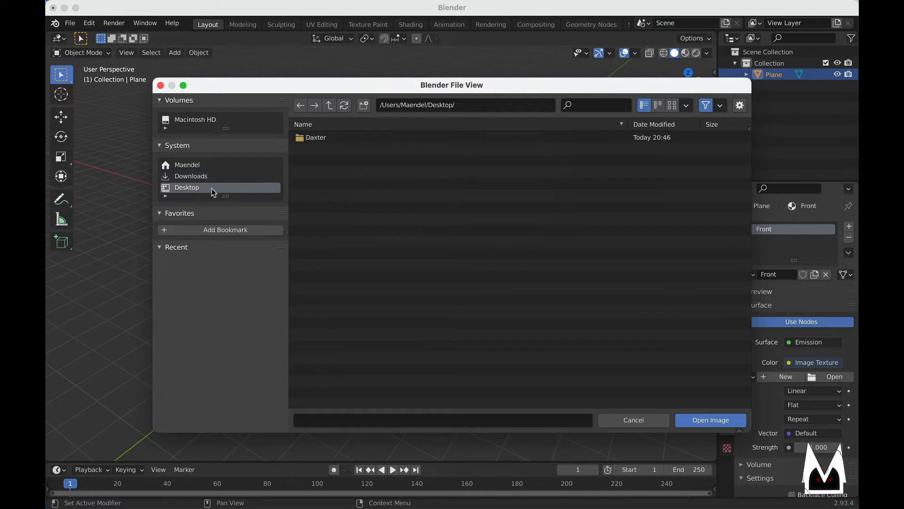
left_click(351, 138)
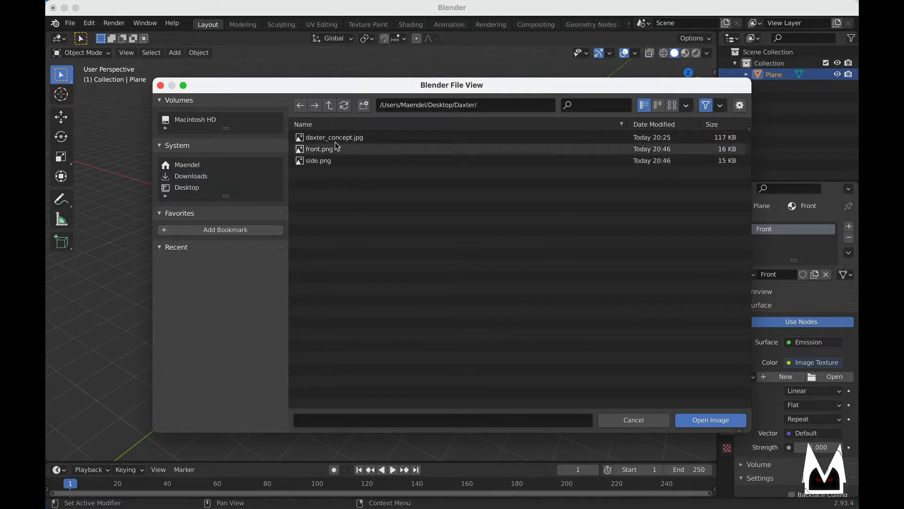
double_click(324, 149)
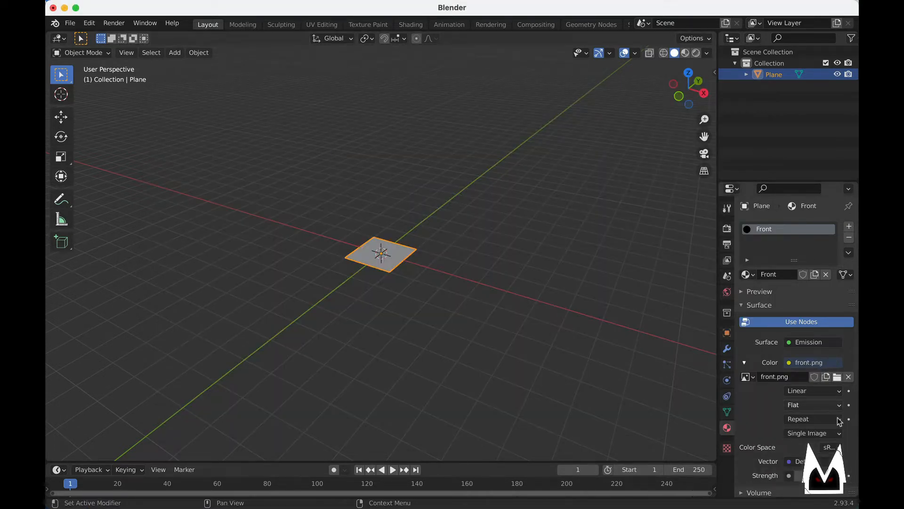
- Switch the viewport to Material Preview shading and inspect the front drawing on the plane
left_click(685, 52)
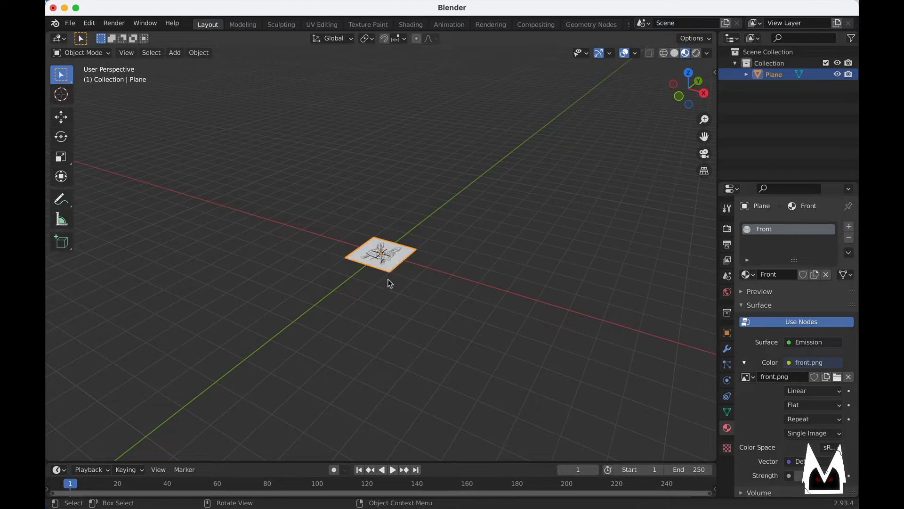
scroll(391, 273, "down", 3)
scroll(392, 273, "up", 4)
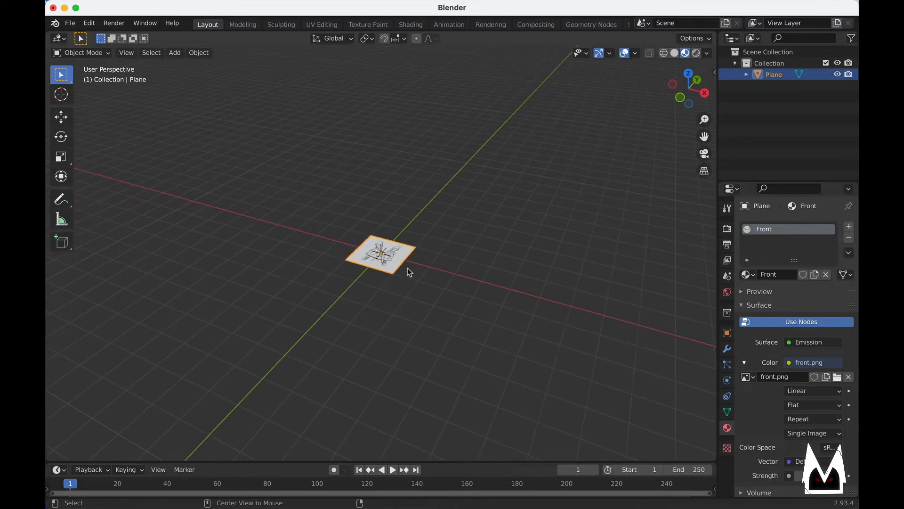
scroll(410, 236, "up", 4)
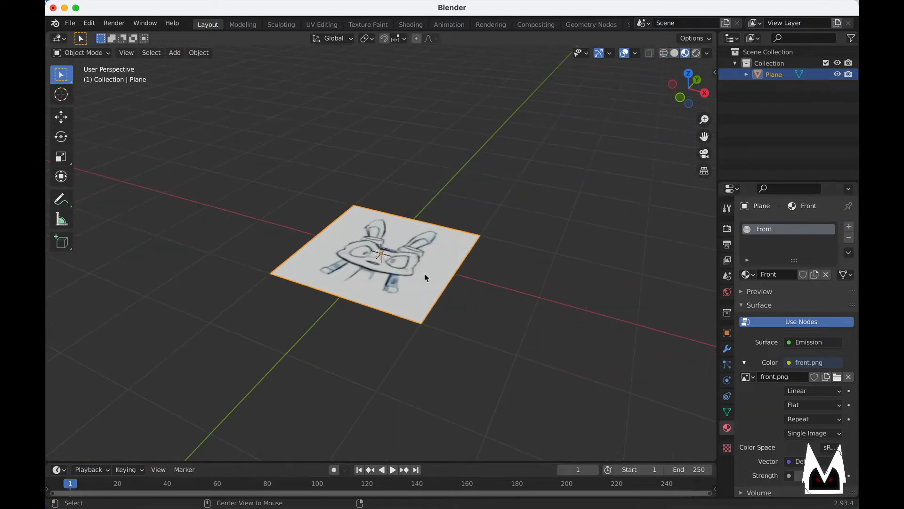
middle_click_drag(421, 278, 439, 244)
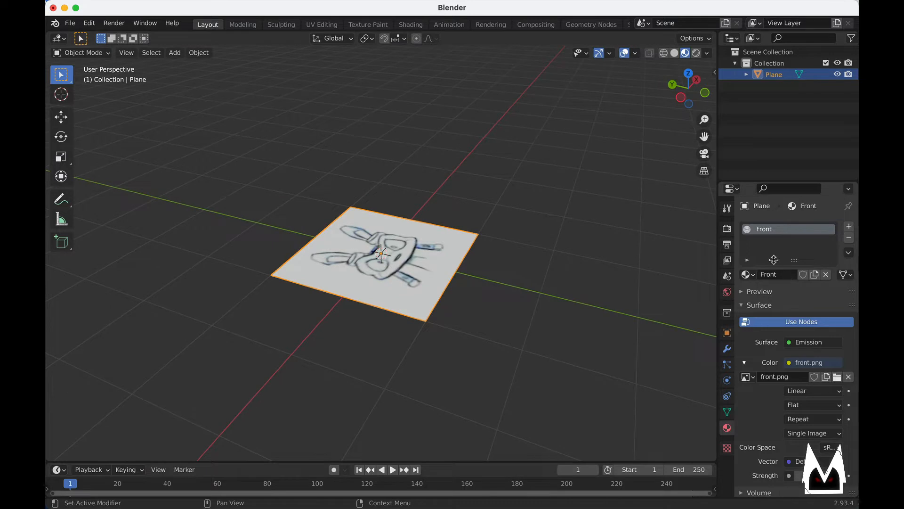
middle_click_drag(448, 290, 413, 282)
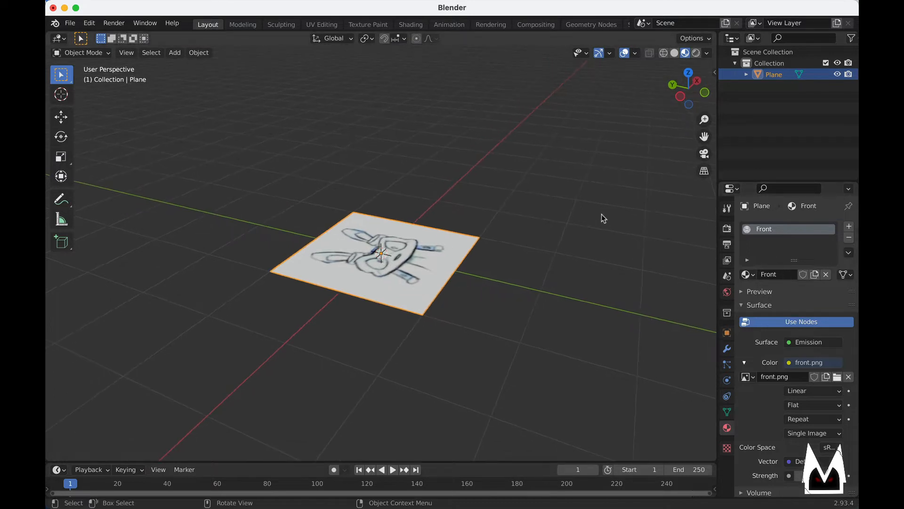
- Rotate the front reference plane 90 degrees about the global X axis
key("r")
type("x")
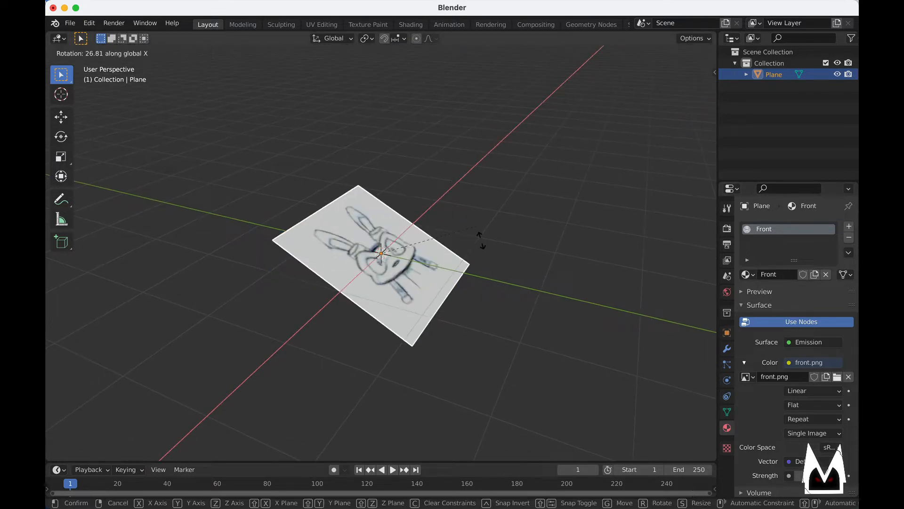
type("90")
key("Return")
- Move the upright front reference plane back from the origin along the Y axis
key("g")
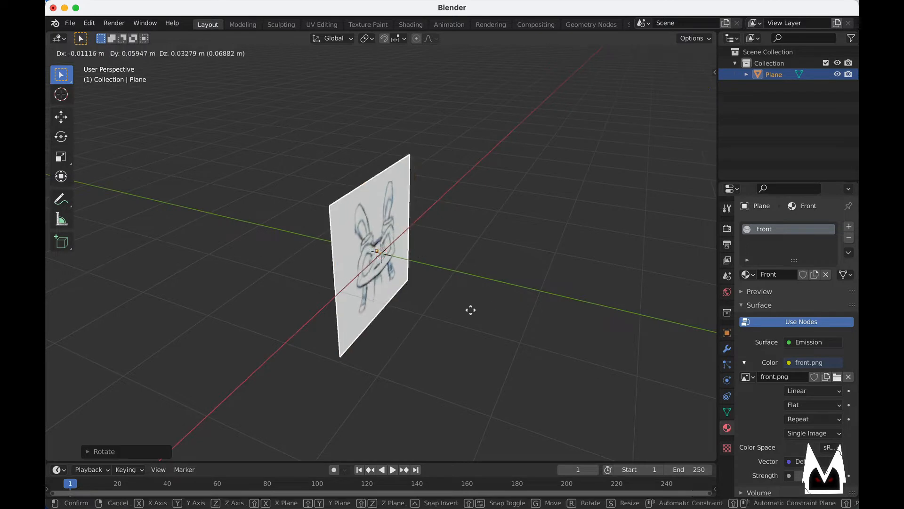
key("y")
left_click(362, 278)
- In front orthographic view, shift the plane about -0.017 m along X to centre the face on the vertical axis, and deselect it
middle_click_drag(486, 286, 464, 263, "alt")
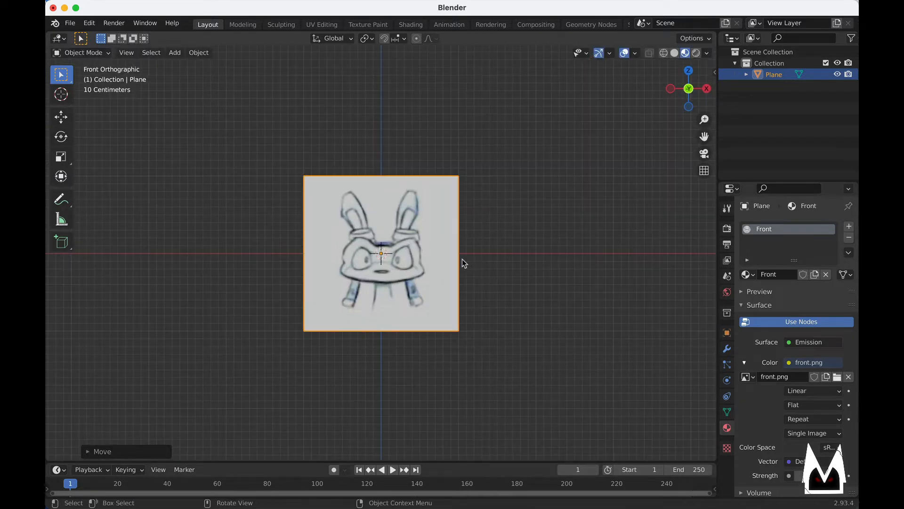
scroll(462, 262, "up", 4)
key("g")
key("x")
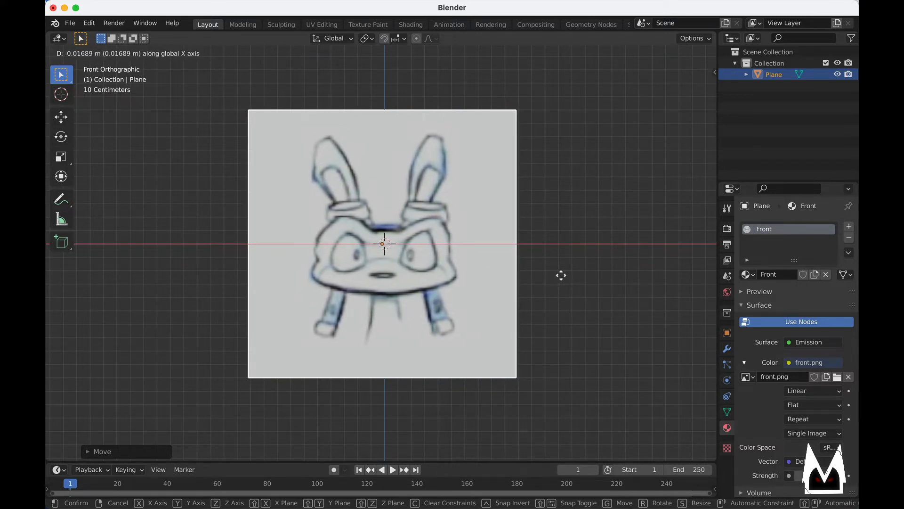
left_click(560, 275)
scroll(383, 273, "up", 1)
scroll(383, 271, "up", 2)
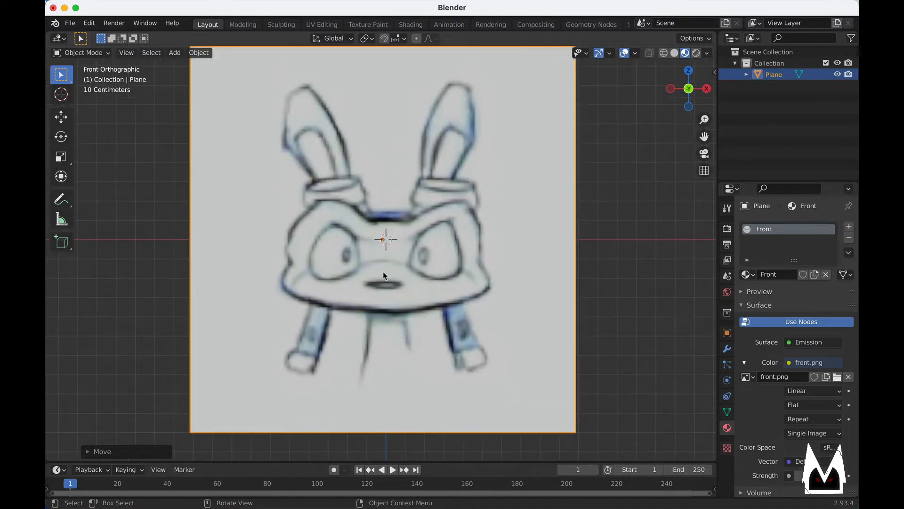
scroll(404, 276, "down", 5)
left_click(486, 288)
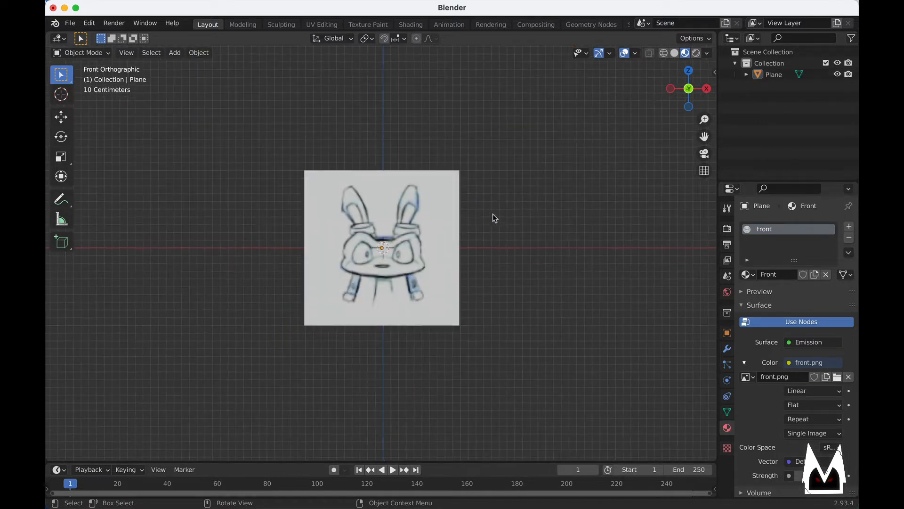
- Add a second plane mesh at the origin for the side reference and keep it selected
middle_click_drag(494, 244, 316, 262)
key("shift+a")
mouse_move(485, 274)
key("Return")
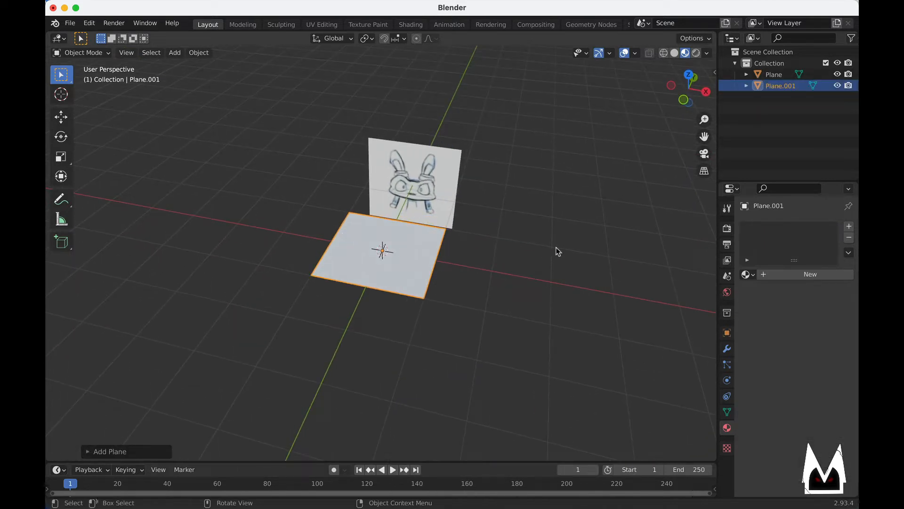
middle_click_drag(470, 271, 481, 276)
scroll(460, 271, "up", 1)
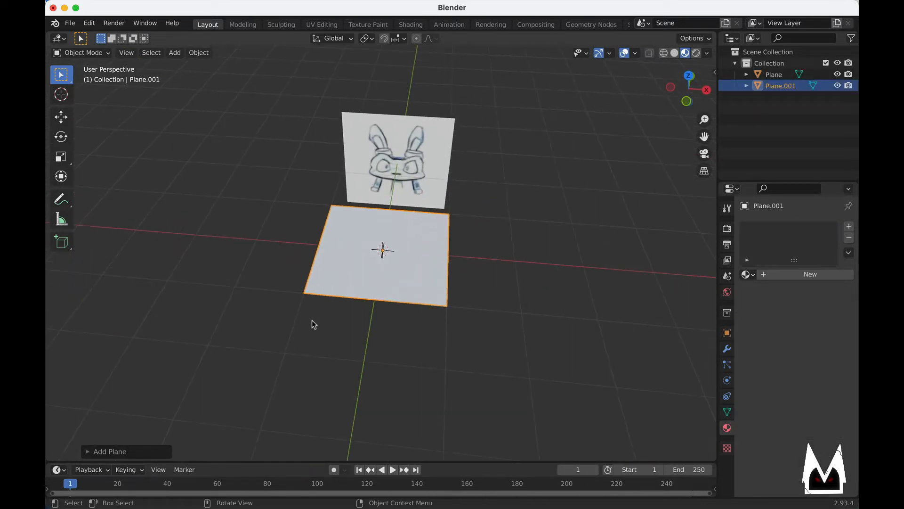
left_click(122, 453)
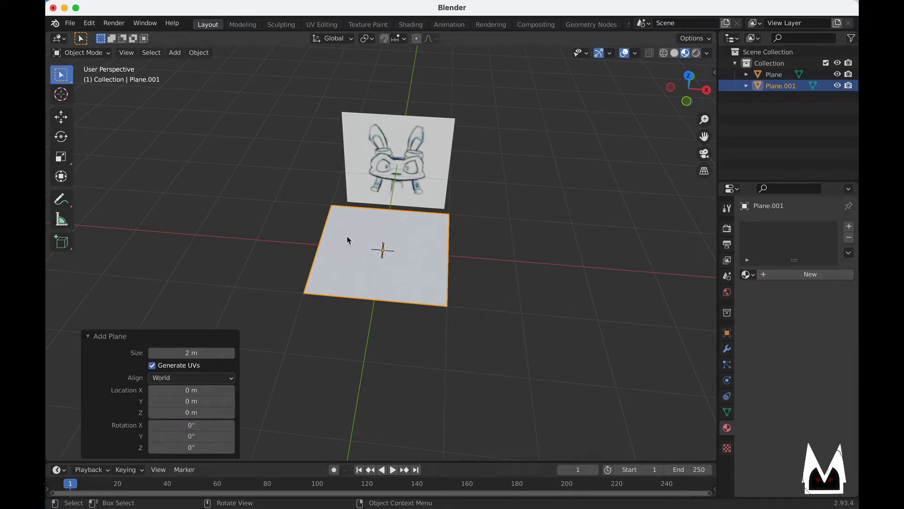
left_click(431, 340)
left_click(417, 271)
middle_click_drag(418, 271, 490, 299)
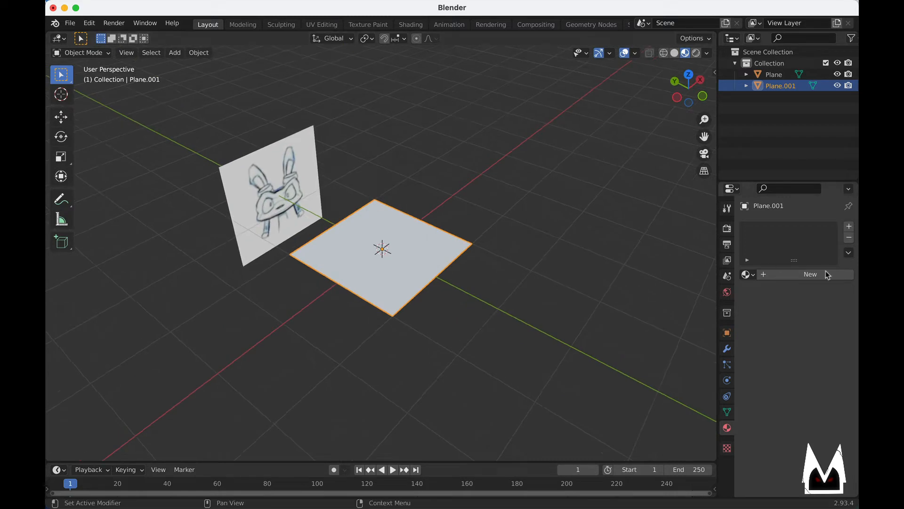
- Create a new material on the second plane and name it side
left_click(810, 274)
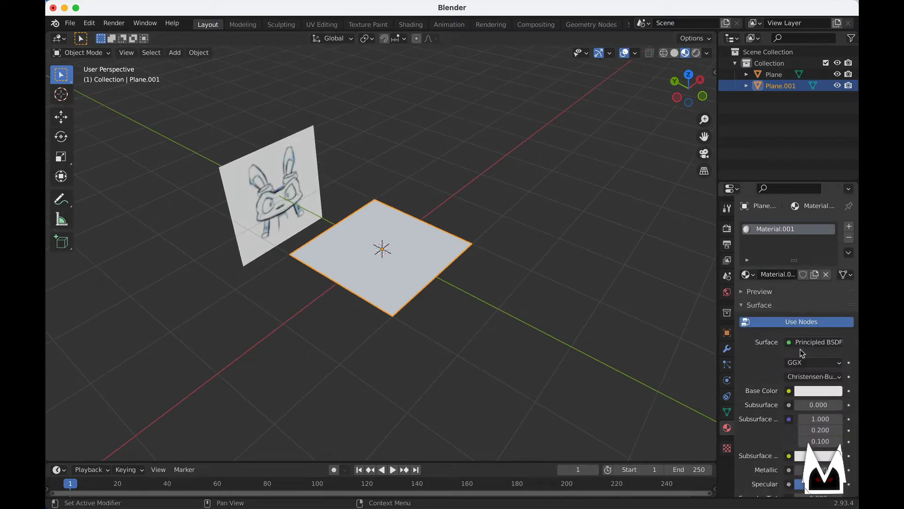
double_click(784, 230)
type("side")
key("Return")
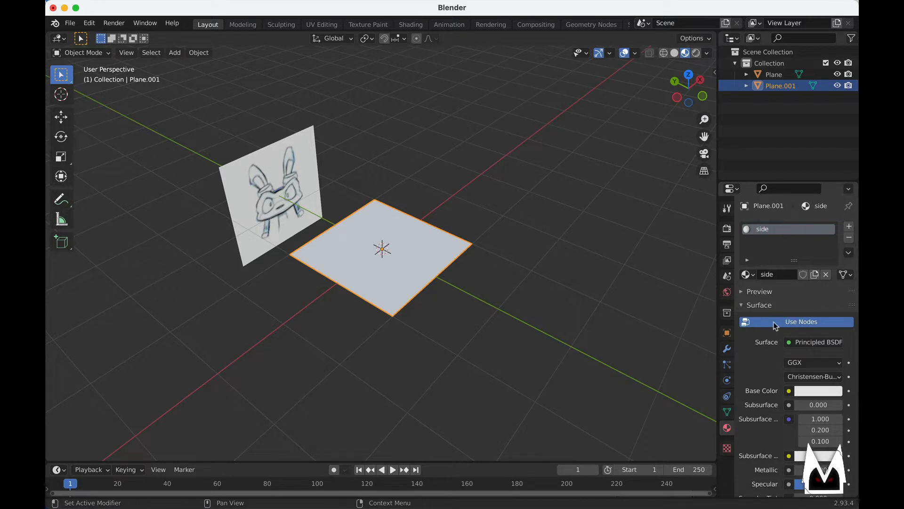
- Change the side material's surface shader to Emission and feed its color from an Image Texture
left_click(822, 342)
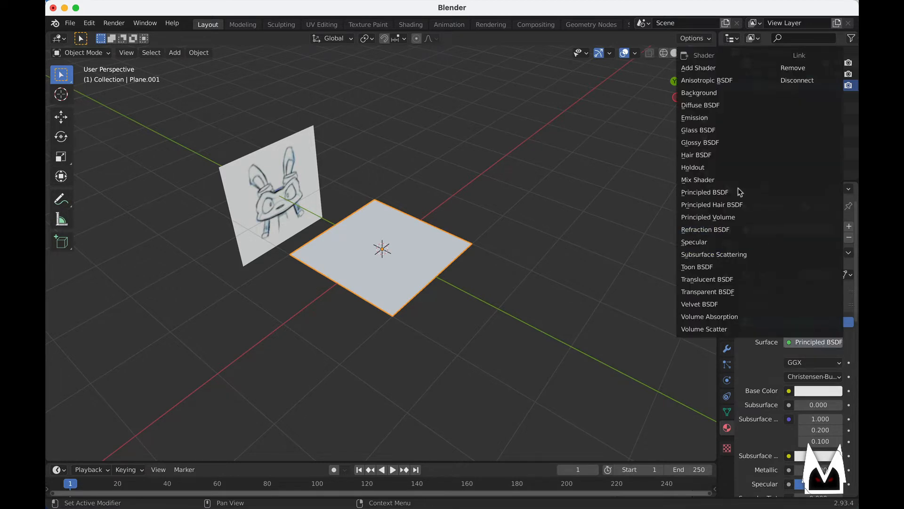
left_click(701, 118)
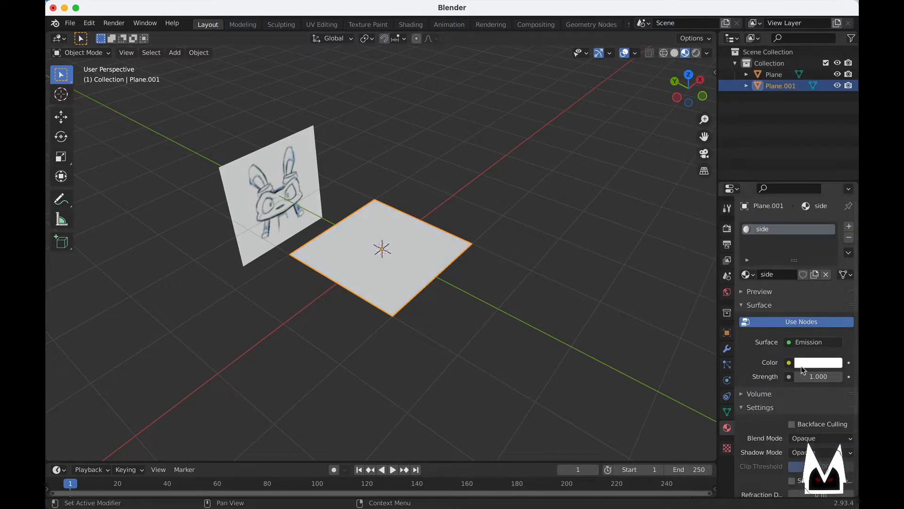
left_click(789, 363)
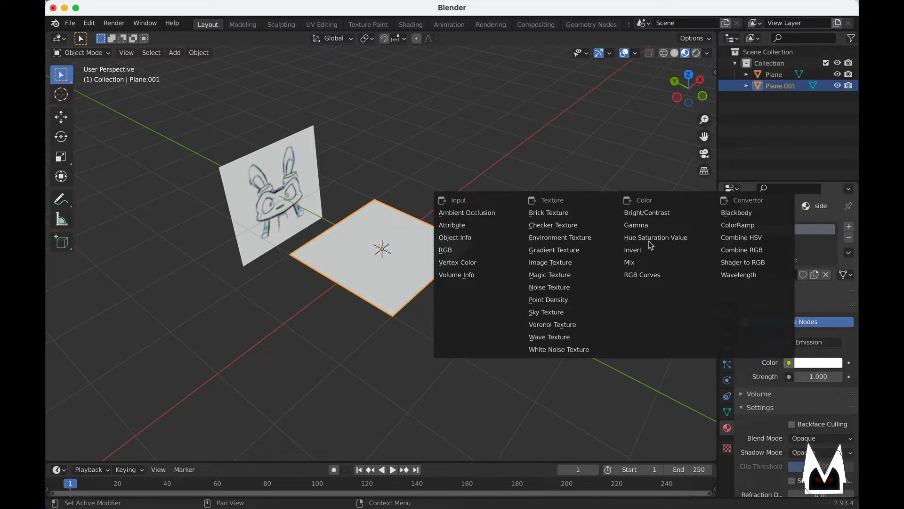
left_click(553, 261)
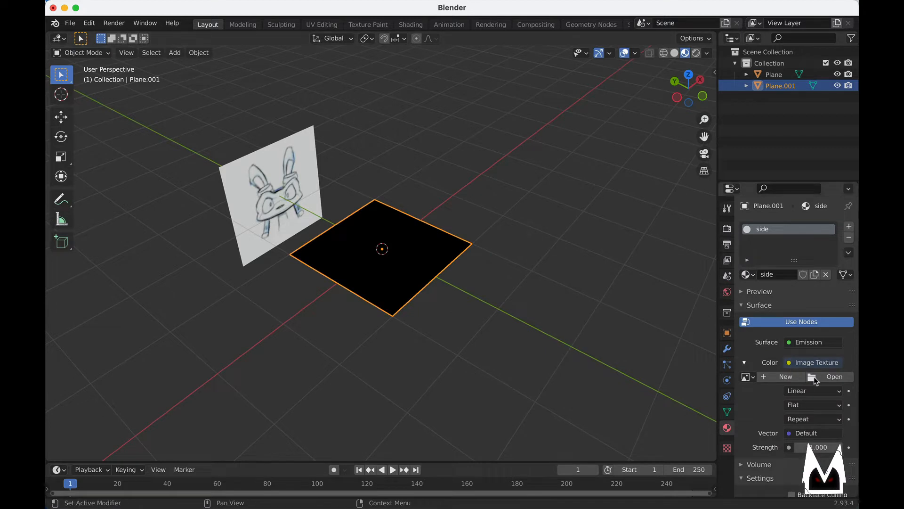
- Load side.png from the Daxter folder on the Desktop as the side material's image texture
left_click(835, 378)
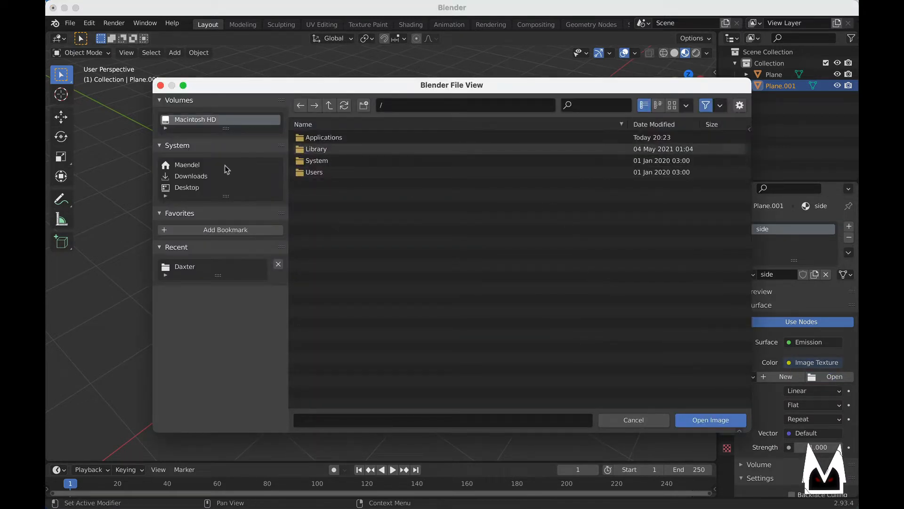
left_click(185, 187)
double_click(312, 138)
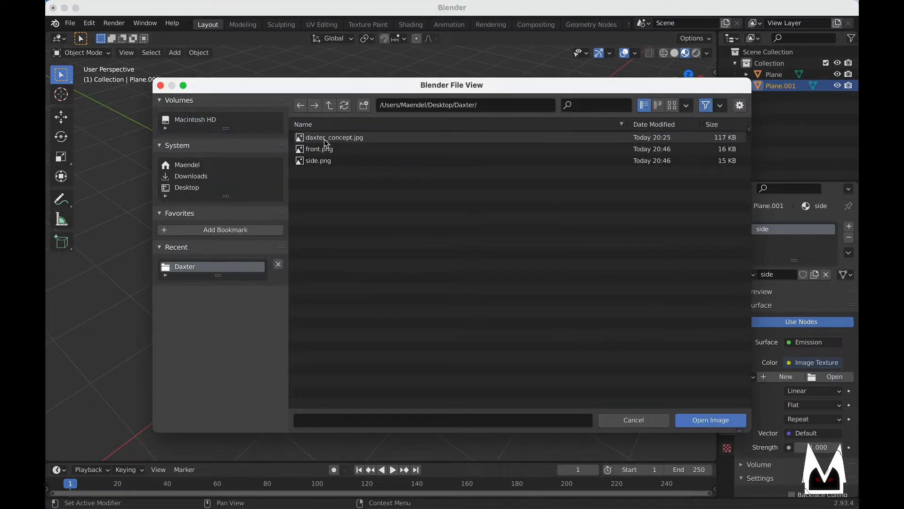
double_click(327, 160)
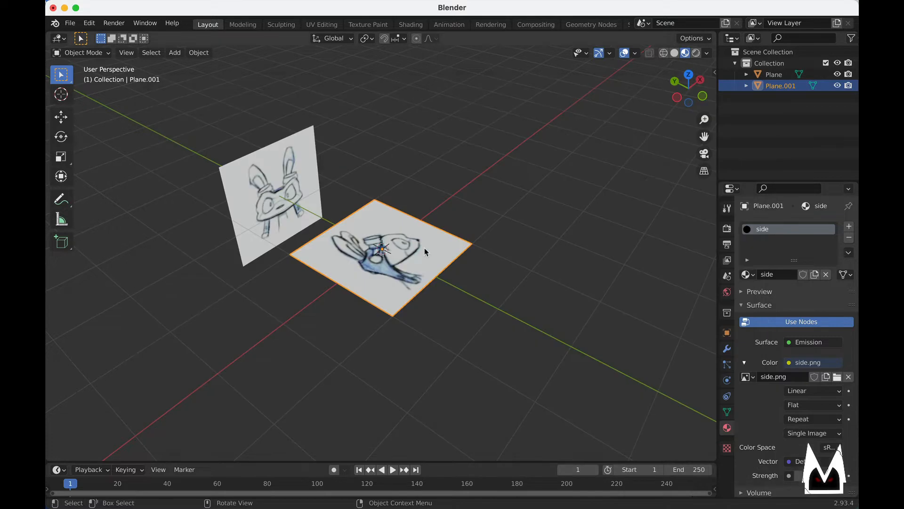
- Rotate the side reference plane 90° around the global Z axis
middle_click_drag(425, 248, 508, 262)
key("g")
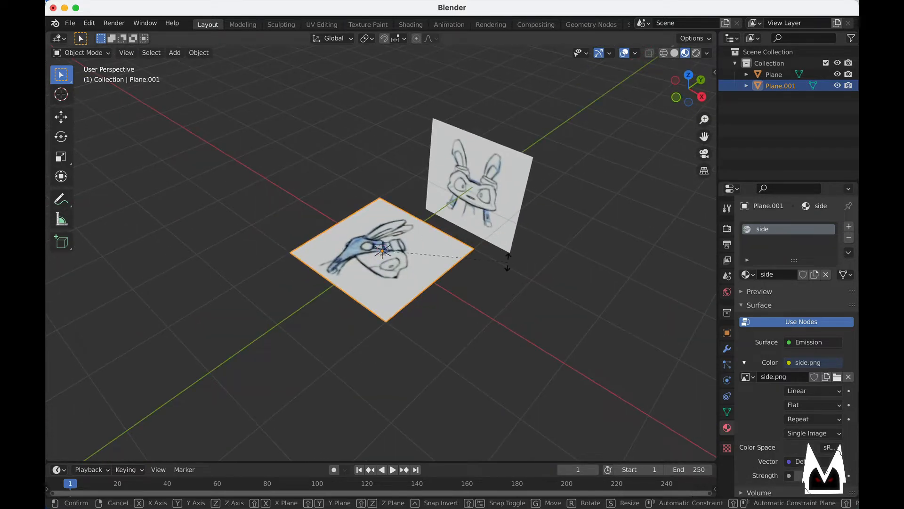
type("z")
type("90")
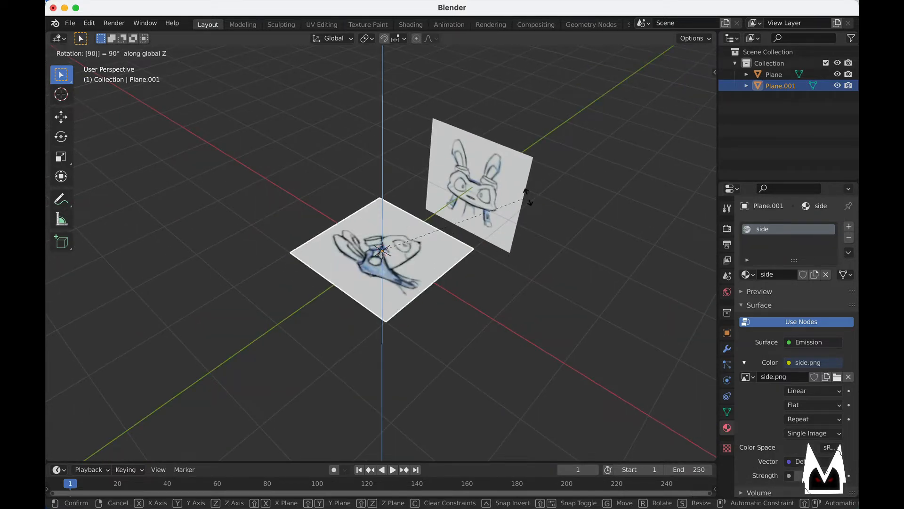
key("Return")
- Stand the side reference plane upright by rotating it 90° around the global Y axis
middle_click_drag(529, 198, 510, 160)
key("r")
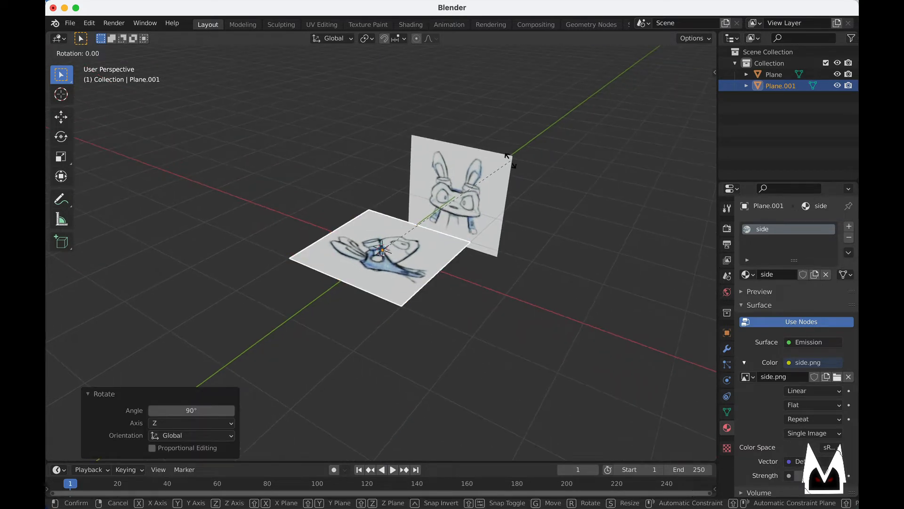
type("y")
type("0")
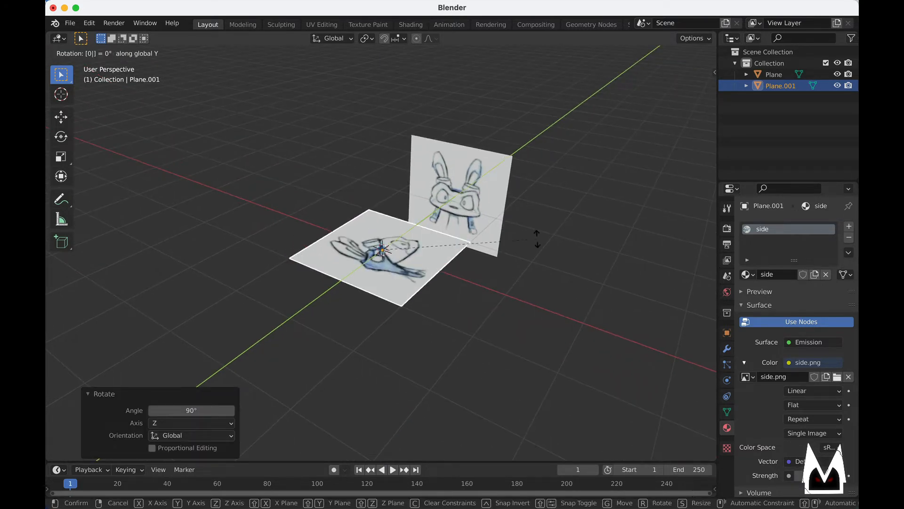
type("90")
key("Return")
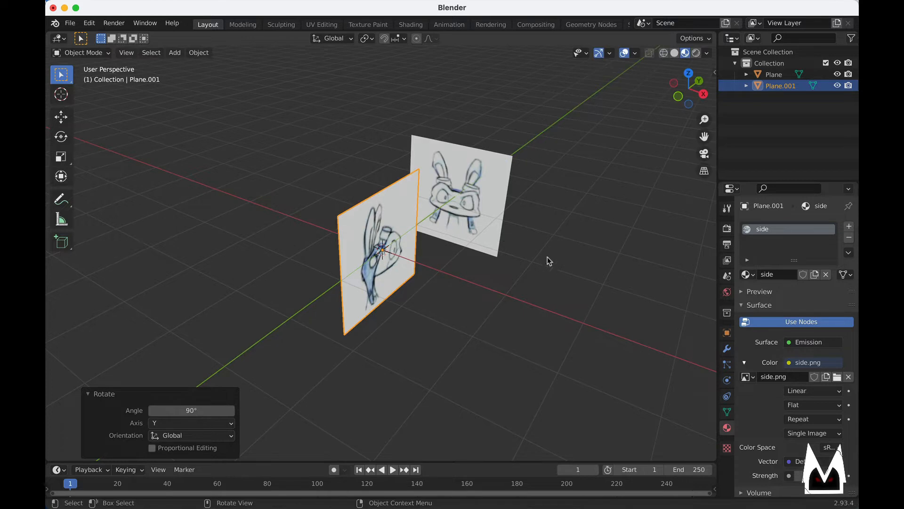
- Move the side reference plane about -2.39 m along the X axis, away from the origin
middle_click_drag(540, 252, 460, 303)
key("g")
key("z")
right_click(407, 313)
key("g")
key("x")
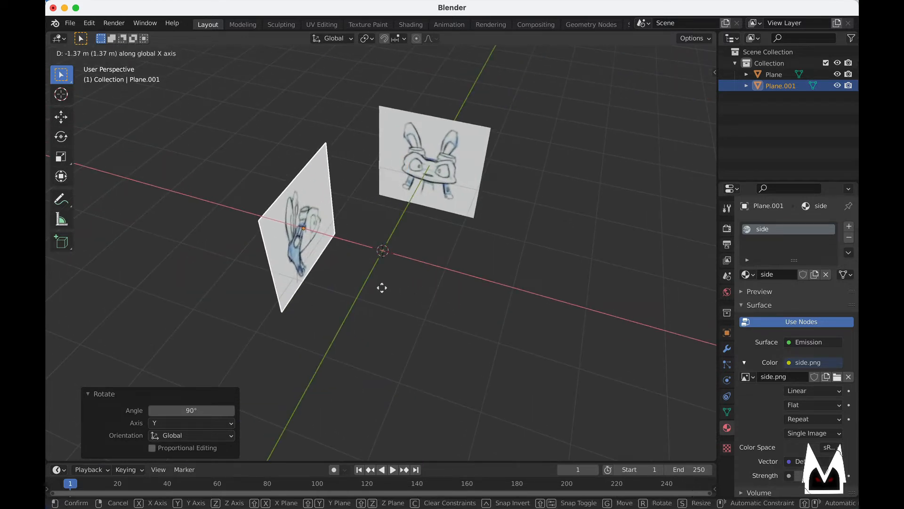
left_click(325, 283)
- Enable Backface Culling in the material settings of both the side and front reference planes
middle_click_drag(532, 267, 465, 324)
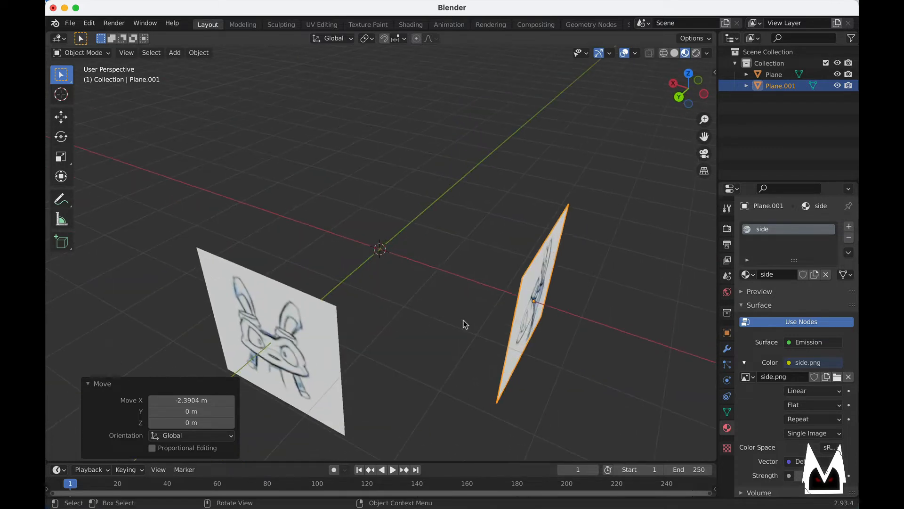
scroll(816, 346, "down", 8)
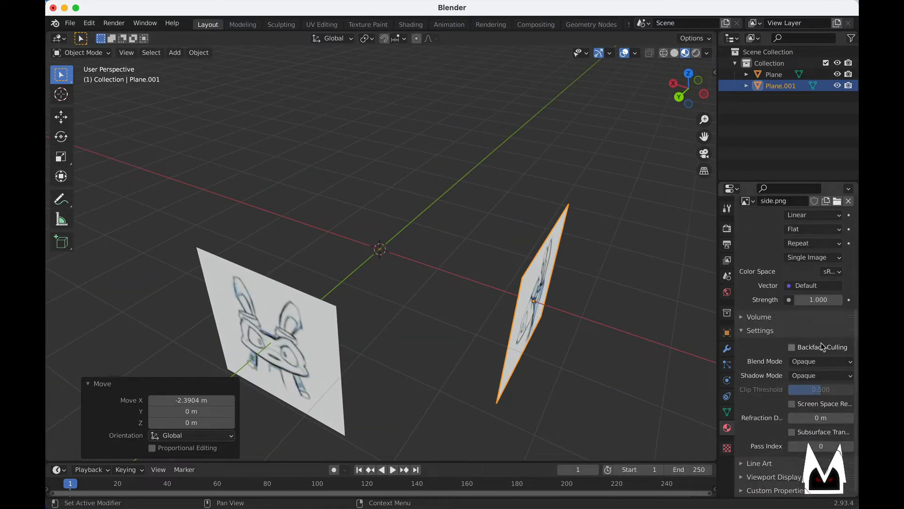
left_click(822, 347)
left_click(335, 328)
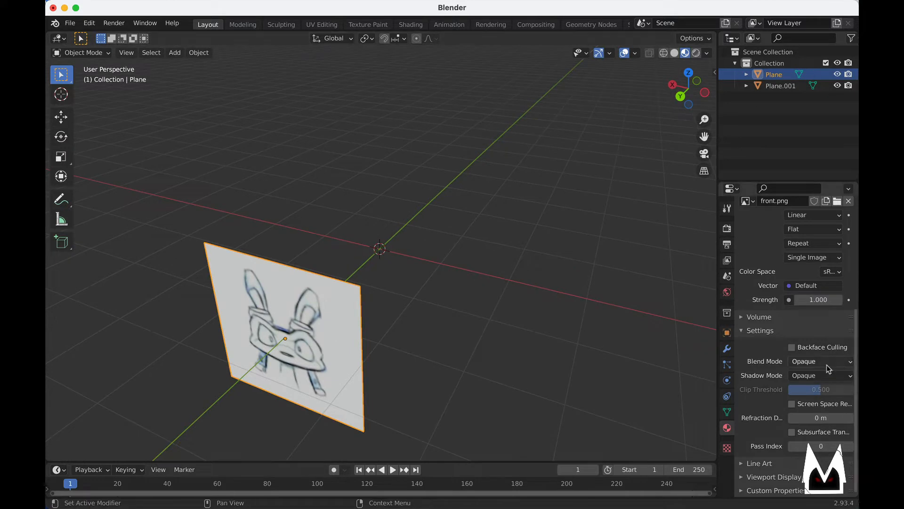
left_click(792, 347)
left_click(488, 318)
middle_click_drag(365, 280, 673, 280)
- Mirror the side reference plane by scaling it -1 along the global Y axis
left_click(392, 202)
left_click(261, 219, "shift")
middle_click_drag(437, 244, 371, 234)
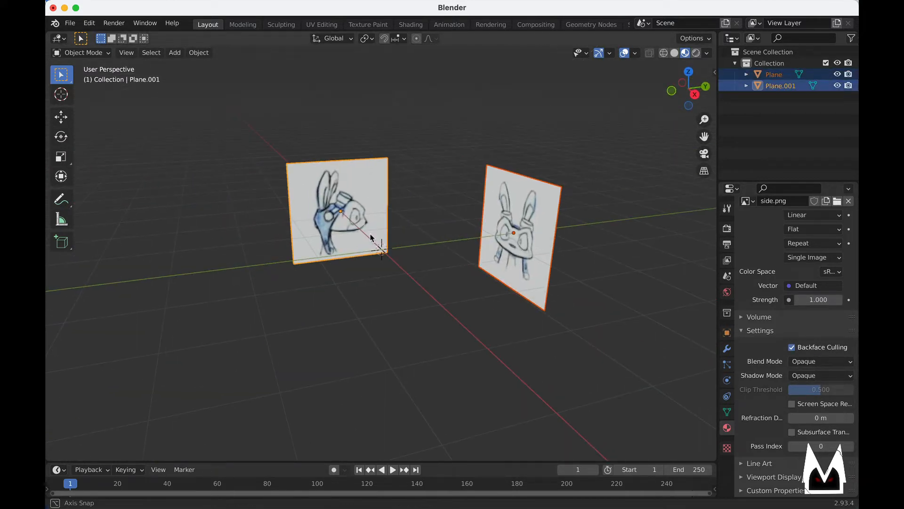
left_click(370, 238)
middle_click_drag(424, 228, 348, 200)
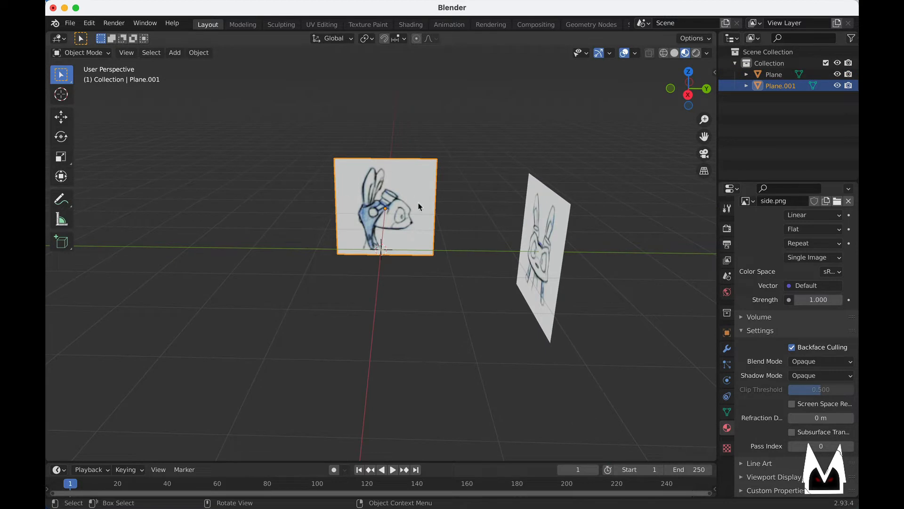
mouse_move(419, 207)
middle_mouse_down()
mouse_move(422, 230)
mouse_move(460, 238)
mouse_move(394, 228)
mouse_move(428, 220)
middle_mouse_up()
key("s")
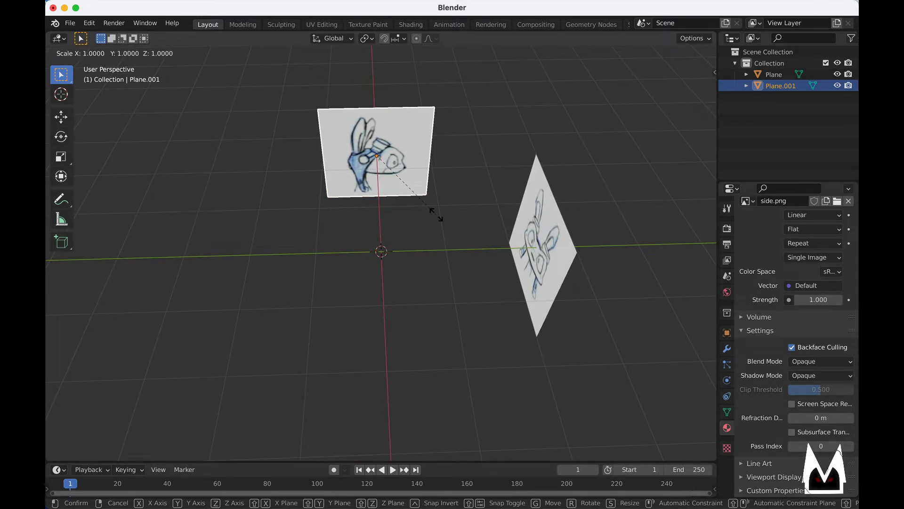
type("y")
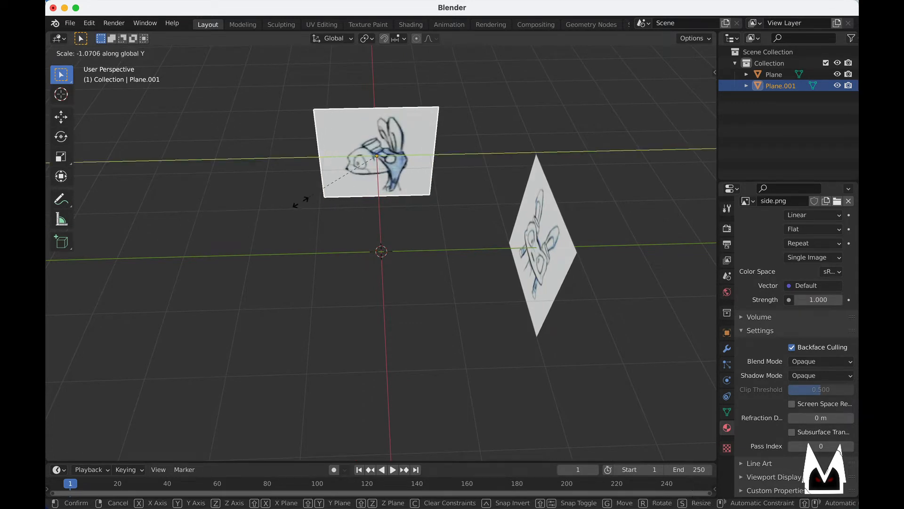
type("-1")
key("Return")
middle_click_drag(449, 186, 377, 258)
left_click(558, 240, "shift")
middle_click_drag(420, 292, 436, 295)
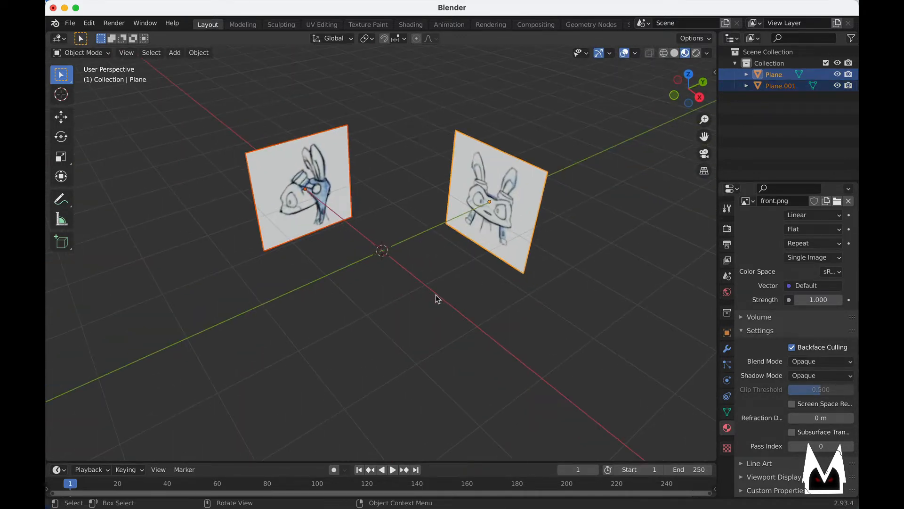
left_click(615, 212)
left_click(500, 225)
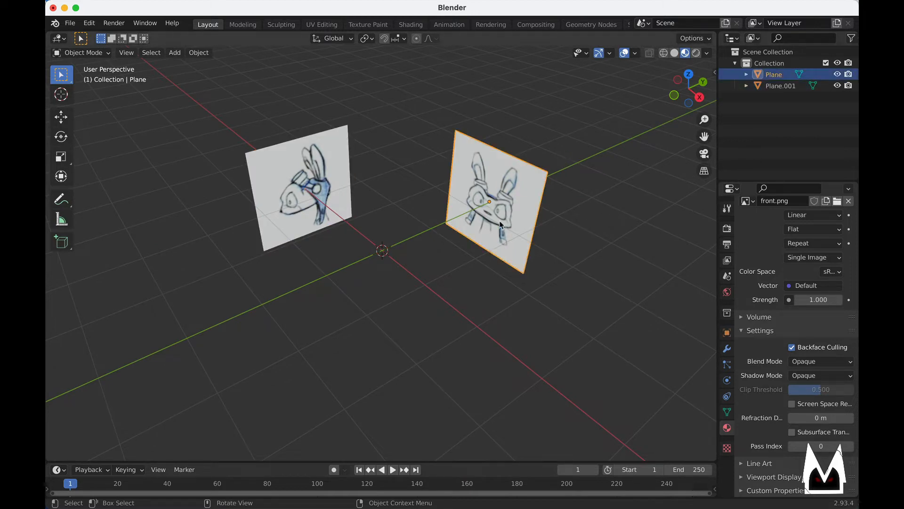
left_click(283, 184)
left_click(500, 200)
left_click(296, 168, "shift")
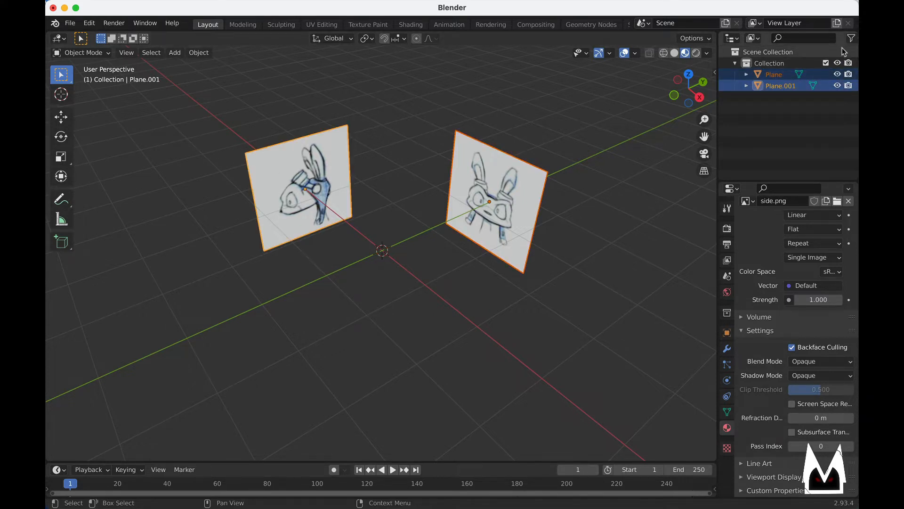
- Widen the outliner, show its selectable toggles, deselect the planes and make both reference planes unselectable
left_click_drag(717, 103, 699, 104)
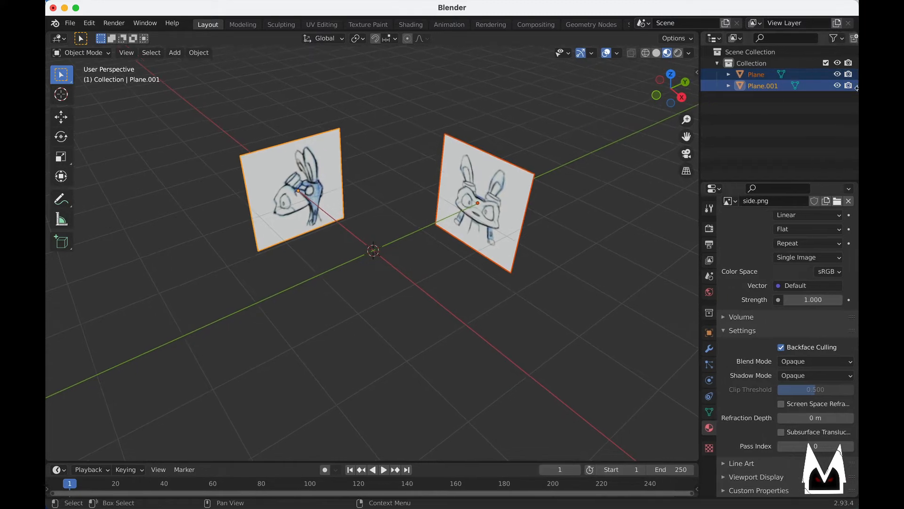
left_click(841, 39)
left_click(843, 39)
left_click(756, 75)
left_click(720, 126)
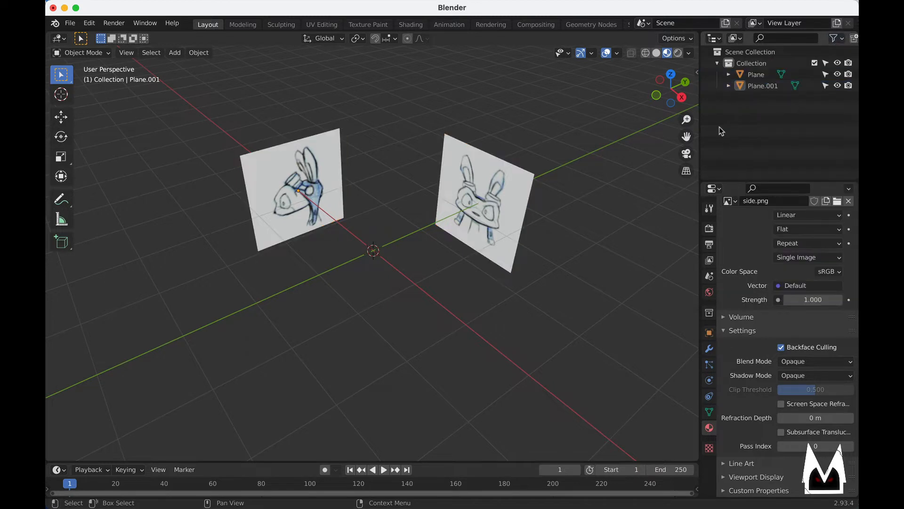
left_click(825, 74)
left_click(825, 86)
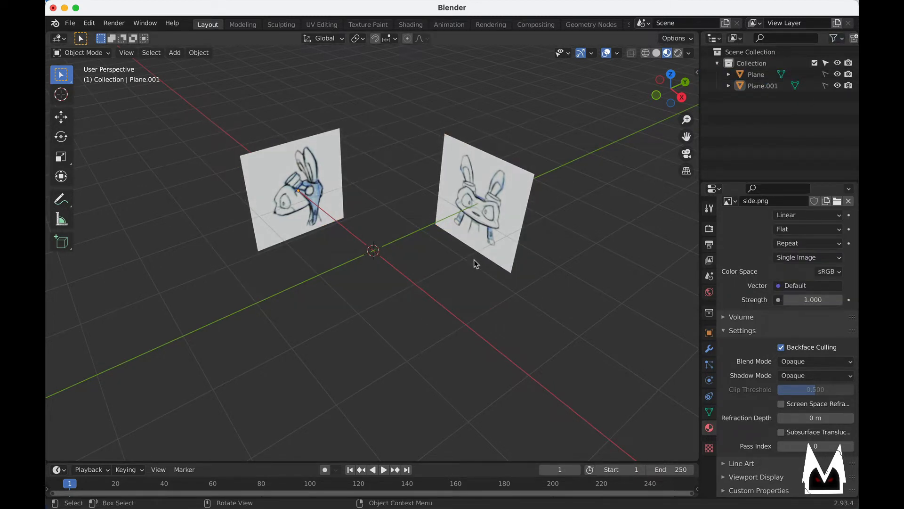
- Save the scene as daxter_head.blend in the Daxter folder on the Desktop
middle_click_drag(474, 261, 440, 282)
key("ctrl+s")
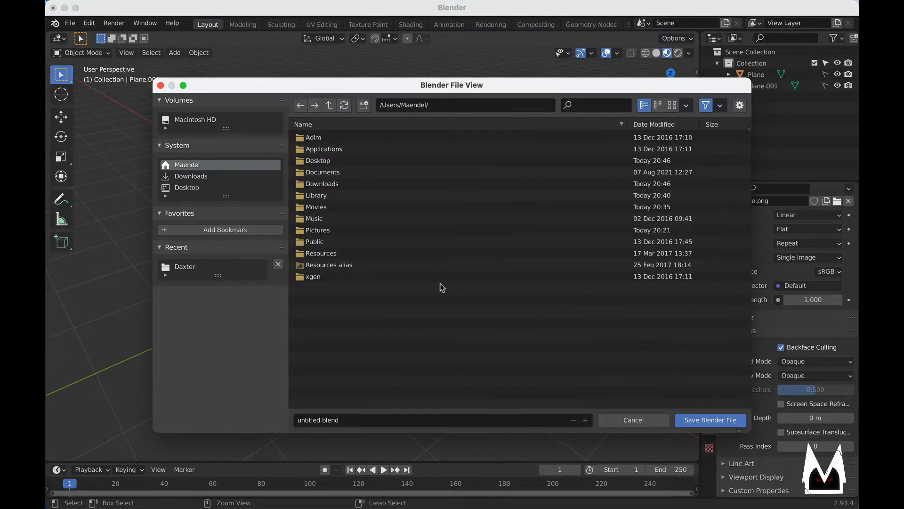
left_click(183, 187)
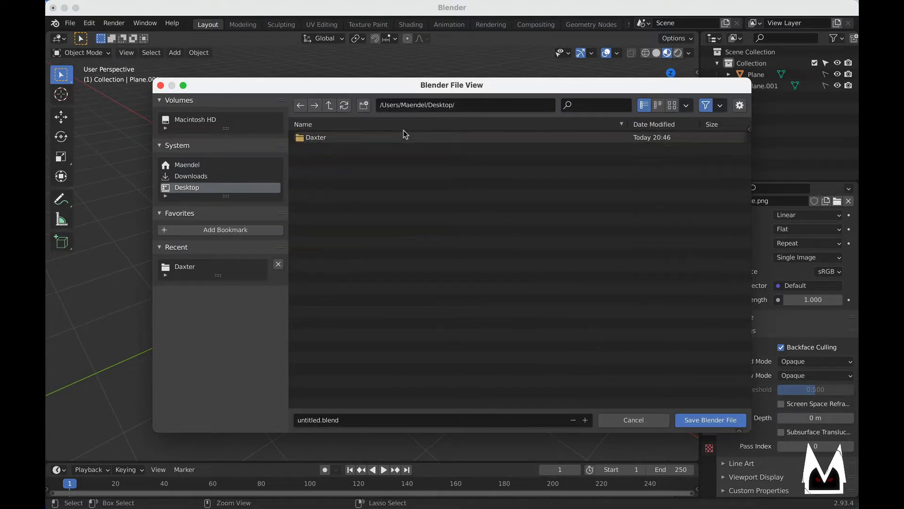
double_click(332, 138)
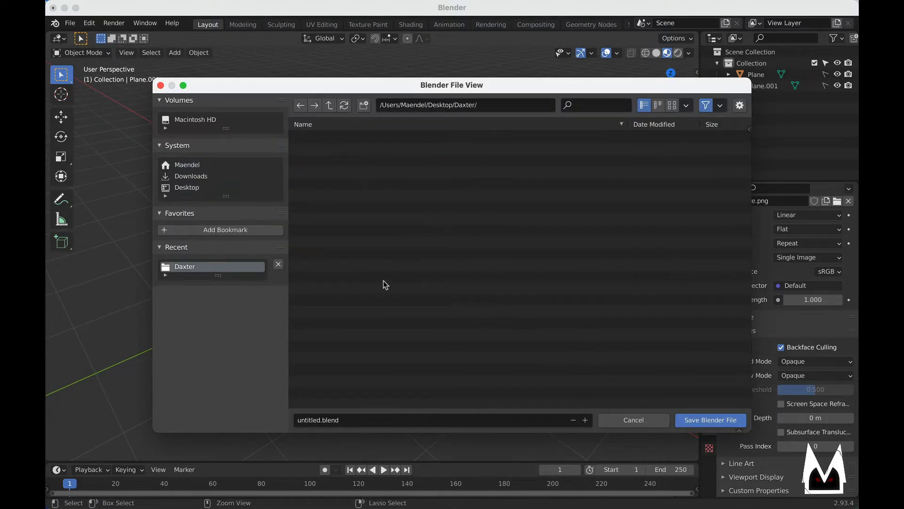
left_click(319, 420)
left_click_drag(319, 420, 272, 419)
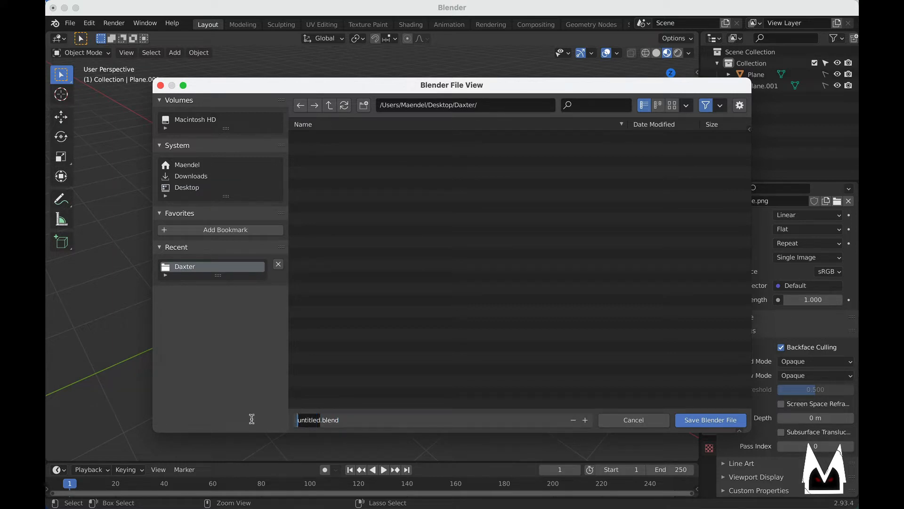
type("daxter_hea")
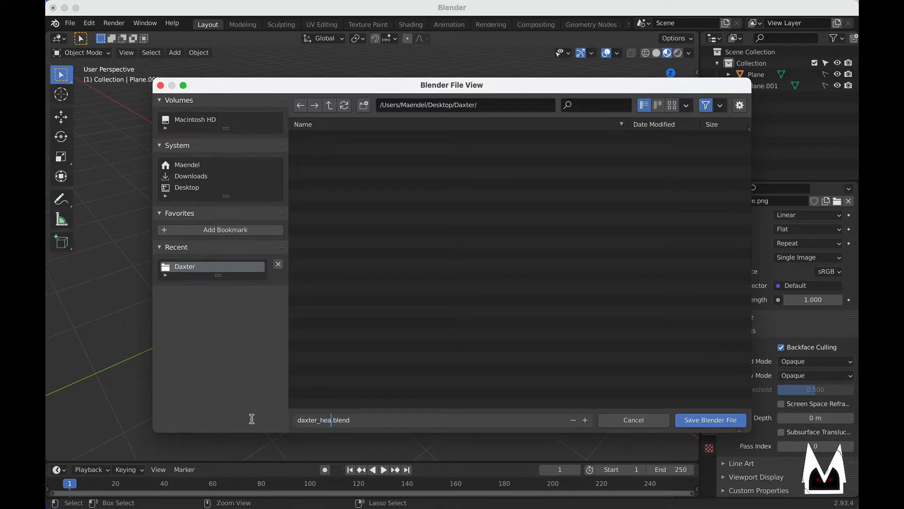
type("d")
key("Return")
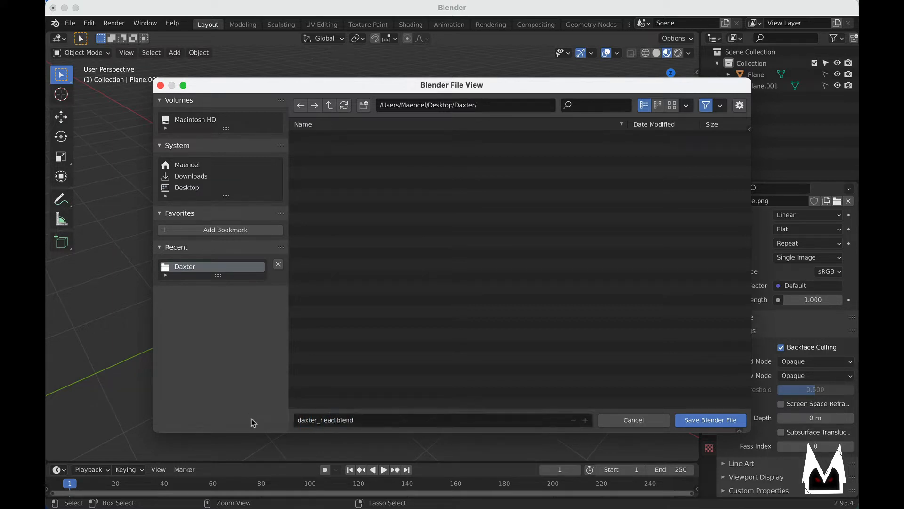
left_click(711, 420)
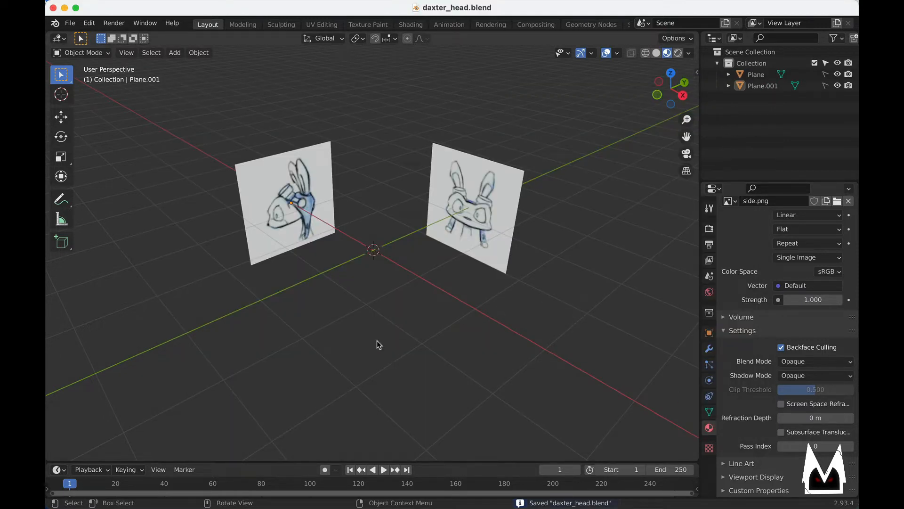
- Show the front reference image up close in front orthographic view
middle_click_drag(380, 345, 339, 324)
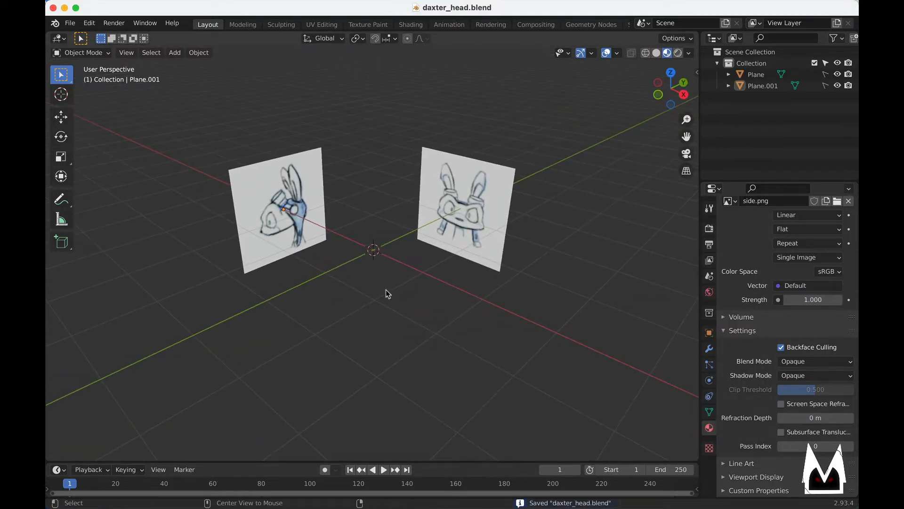
key("KP_1")
scroll(380, 272, "up", 4)
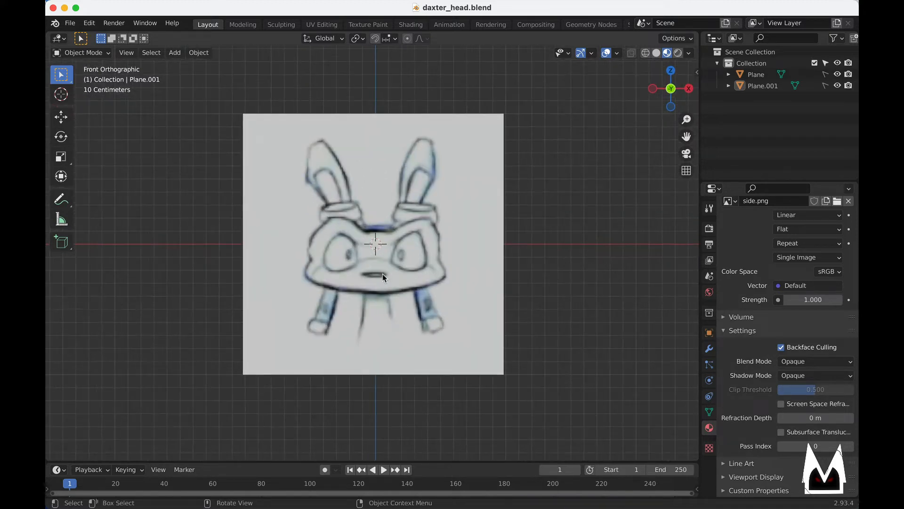
- Split the 3D viewport into two side-by-side areas and show the side reference up close in right orthographic view in one
scroll(439, 263, "up", 2)
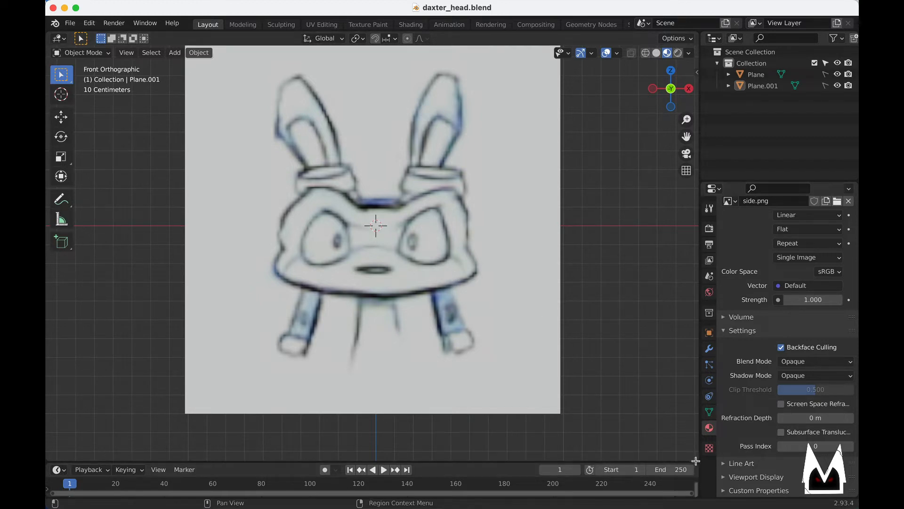
left_click_drag(677, 458, 389, 457)
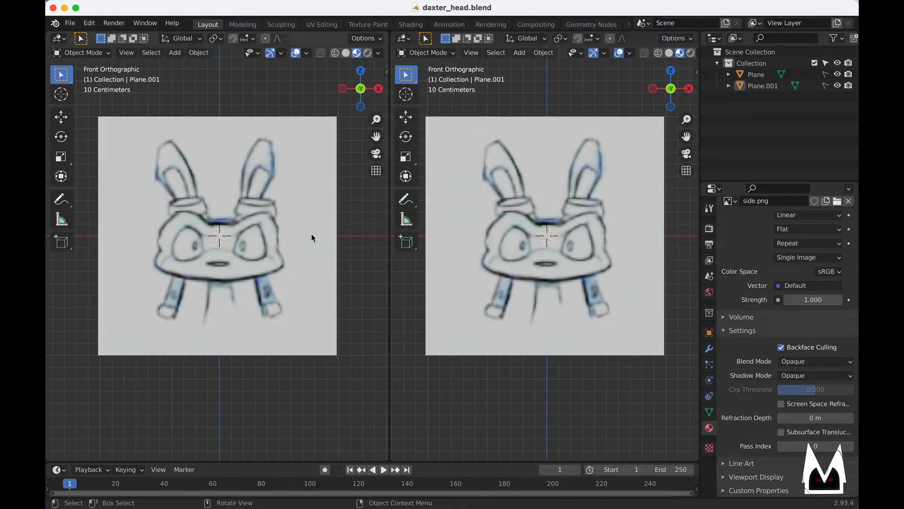
scroll(311, 238, "down", 4)
middle_click_drag(312, 238, 246, 238, "alt")
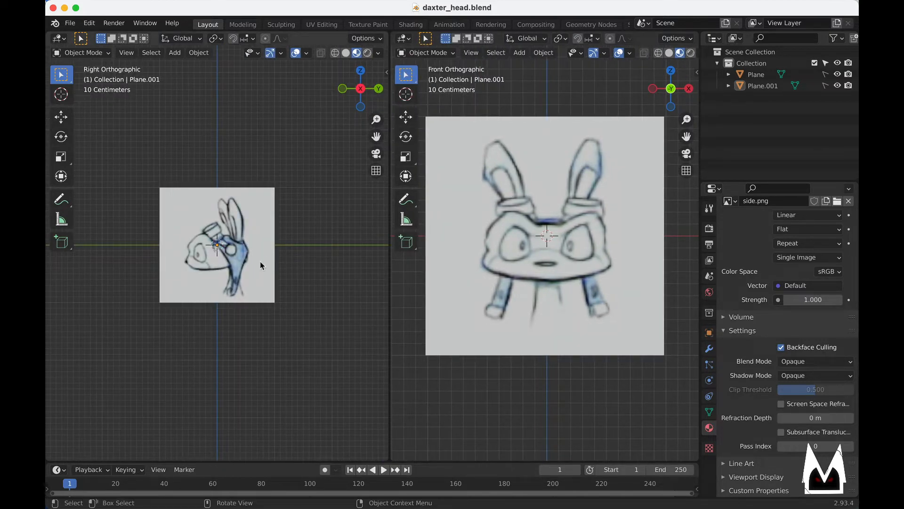
scroll(250, 265, "up", 5)
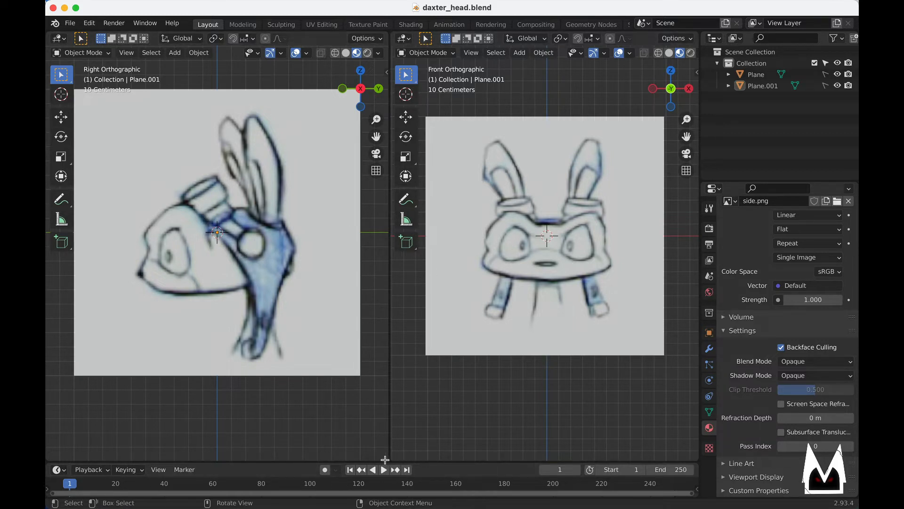
- Split the side-view area into two stacked areas and show the front reference in front orthographic view in the lower one
left_click_drag(383, 401, 379, 246)
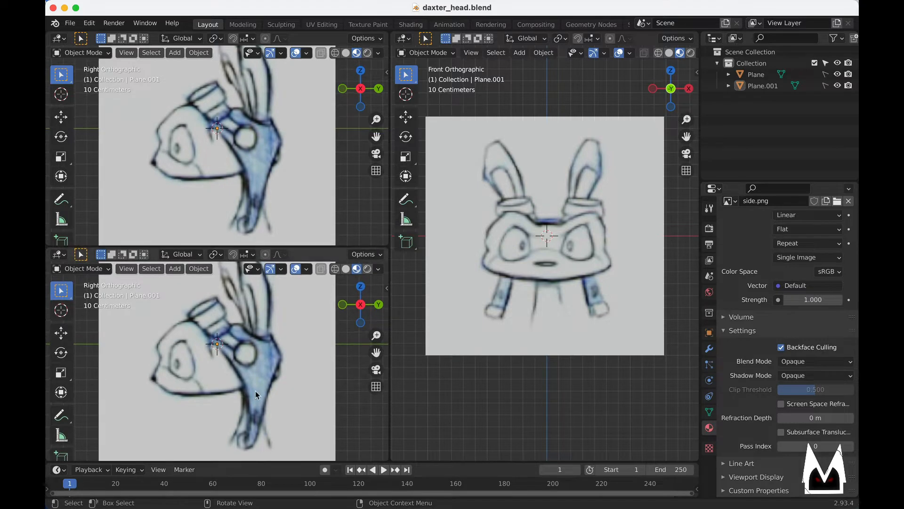
key("KP_1")
scroll(299, 343, "down", 3)
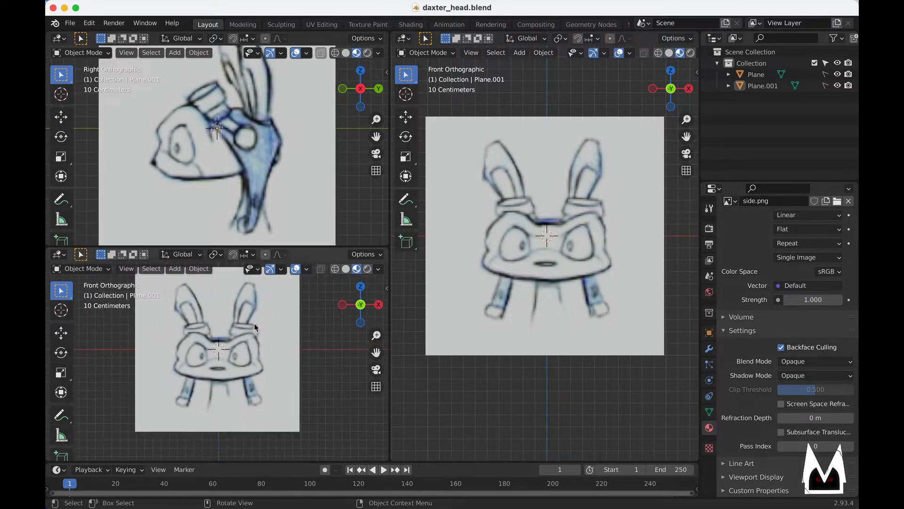
left_click_drag(290, 245, 289, 253)
- Turn the large viewport to a perspective view, enlarge the side-view area and frame both reference images closer
middle_click_drag(542, 254, 515, 230)
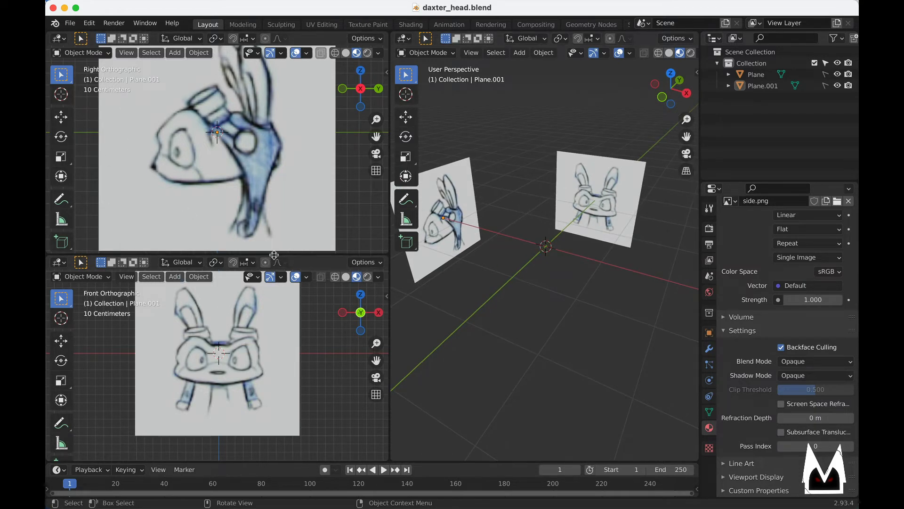
left_click_drag(273, 254, 273, 267)
scroll(269, 354, "up", 1)
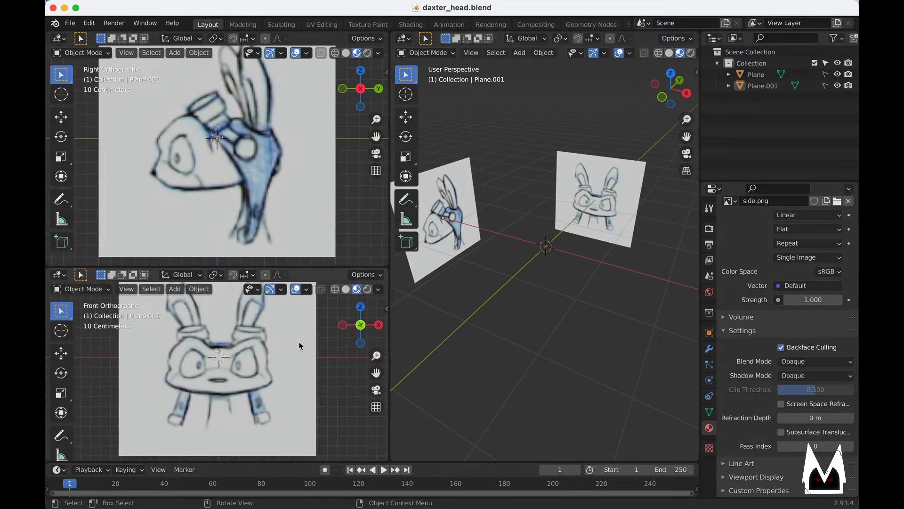
scroll(300, 347, "up", 3)
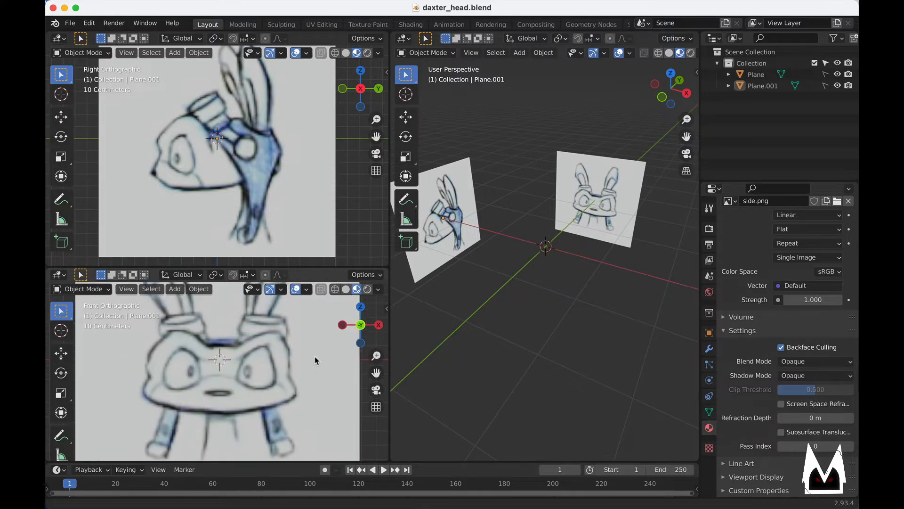
scroll(256, 121, "up", 2)
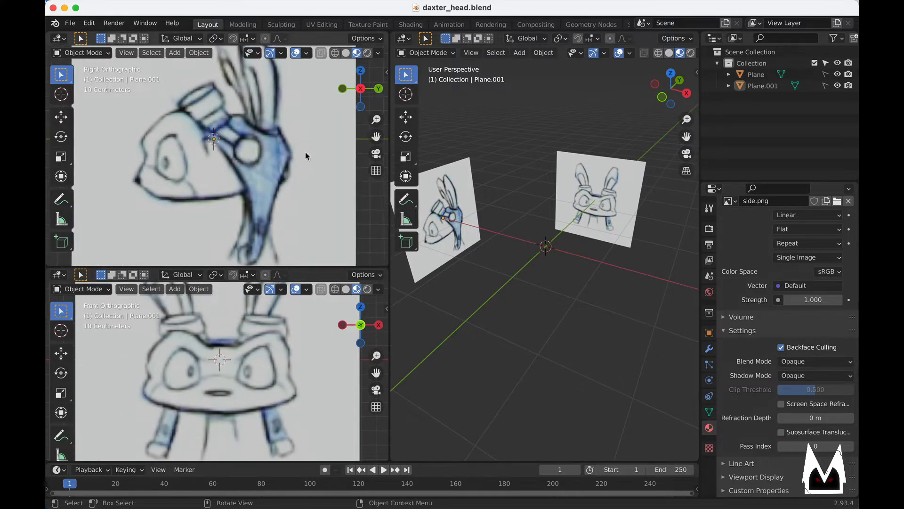
scroll(581, 218, "up", 1)
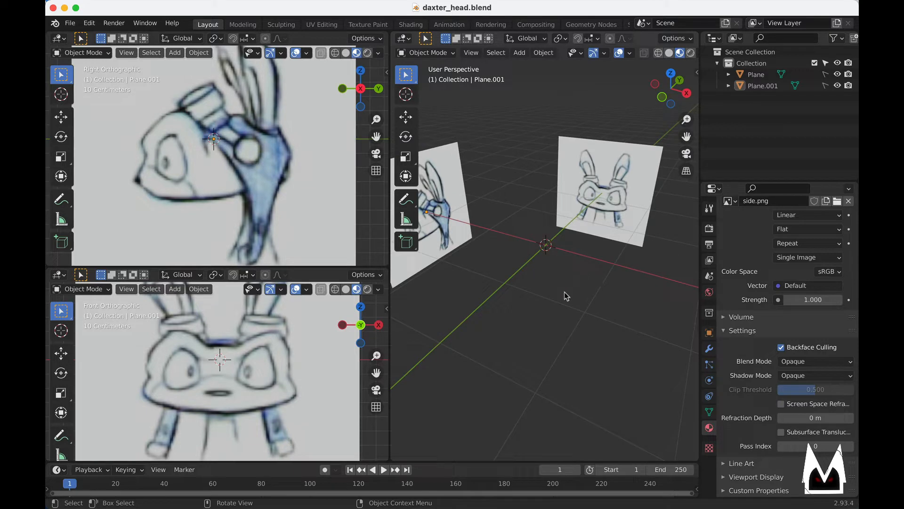
- Add a 2 m mesh plane at the world origin
scroll(577, 272, "up", 1)
mouse_move(577, 272)
middle_mouse_down()
mouse_move(562, 310)
mouse_move(575, 286)
middle_mouse_up()
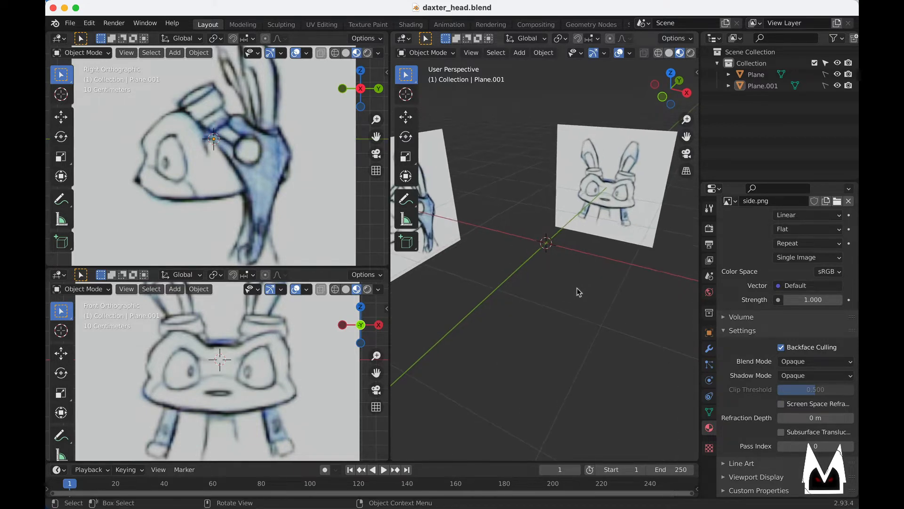
key("shift+a")
mouse_move(577, 284)
left_click(620, 284)
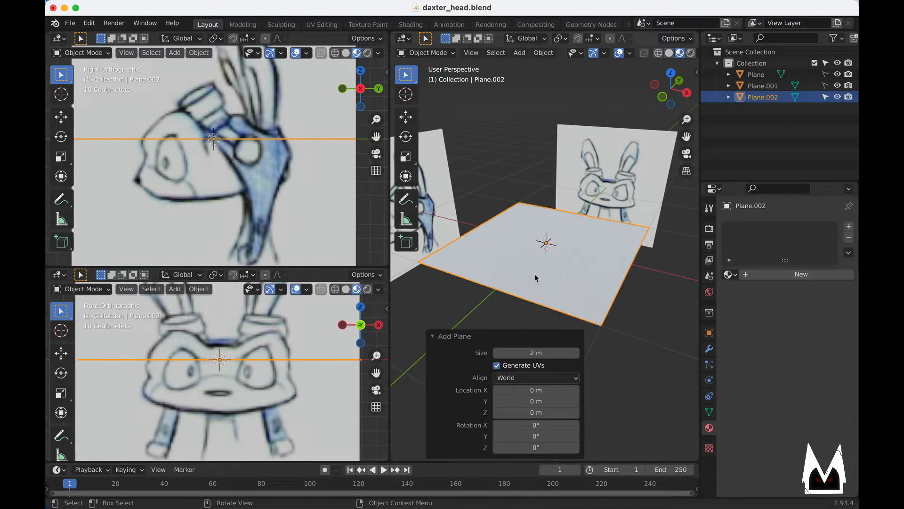
- Enter Edit Mode on the new plane and scale its face down to about 0.281
key("Tab")
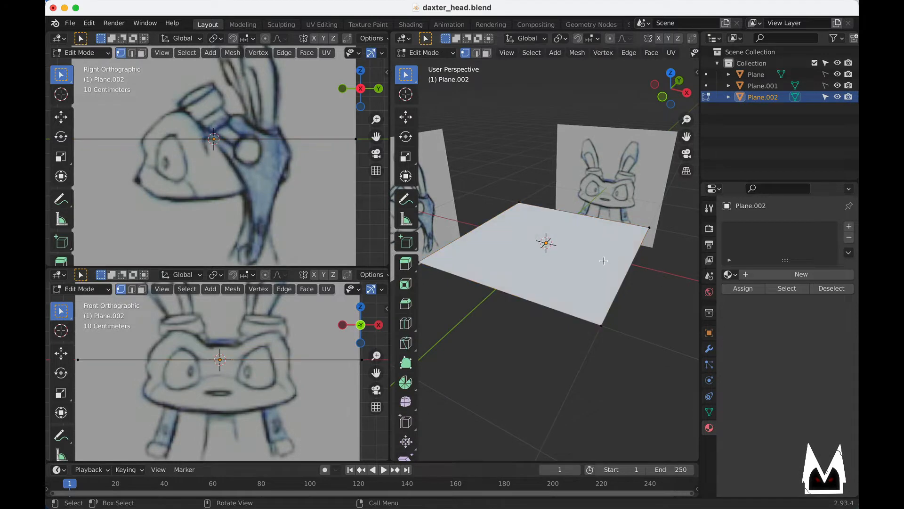
key("3")
key("s")
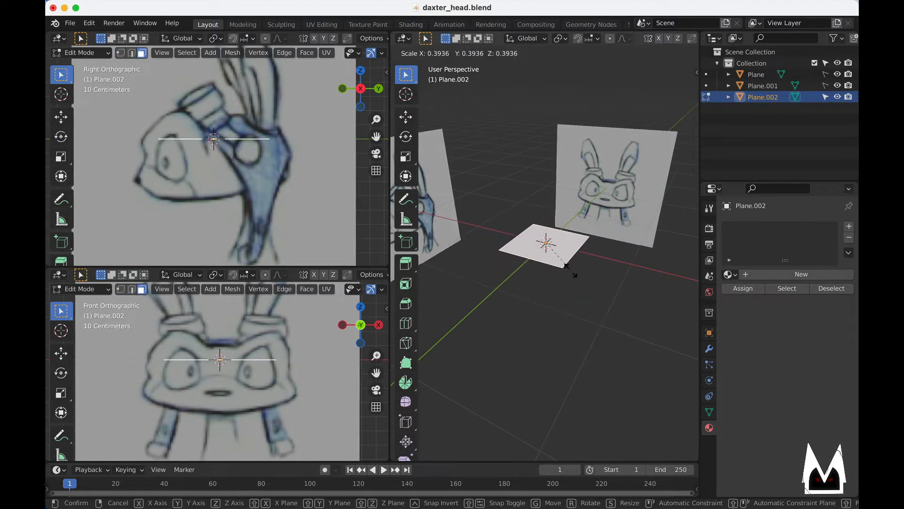
left_click(602, 261)
- In right orthographic view, move the plane's face about -0.257 m along Y so its front edge reaches the forehead
key("KP_3")
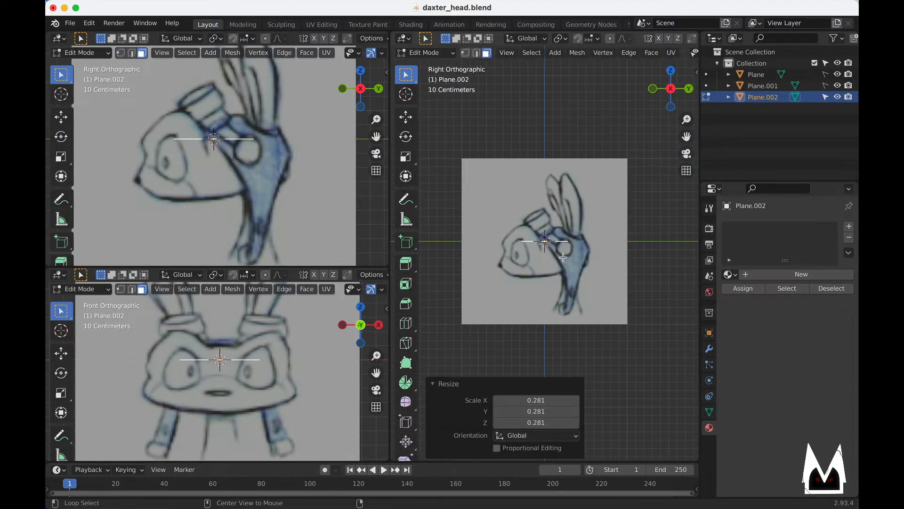
scroll(565, 257, "up", 4)
key("g")
left_click(538, 255)
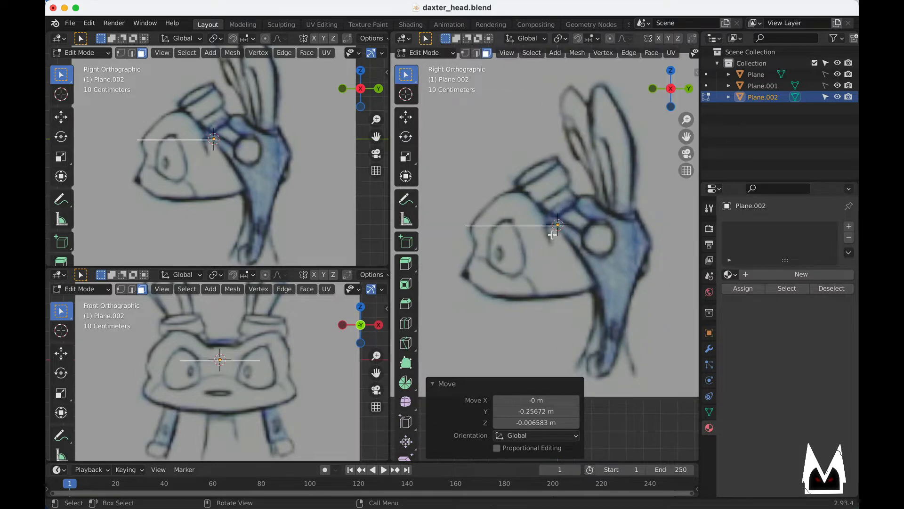
- Switch to vertex selection, enable X-ray display in the large viewport and return it to right orthographic view
middle_click_drag(528, 239, 546, 256)
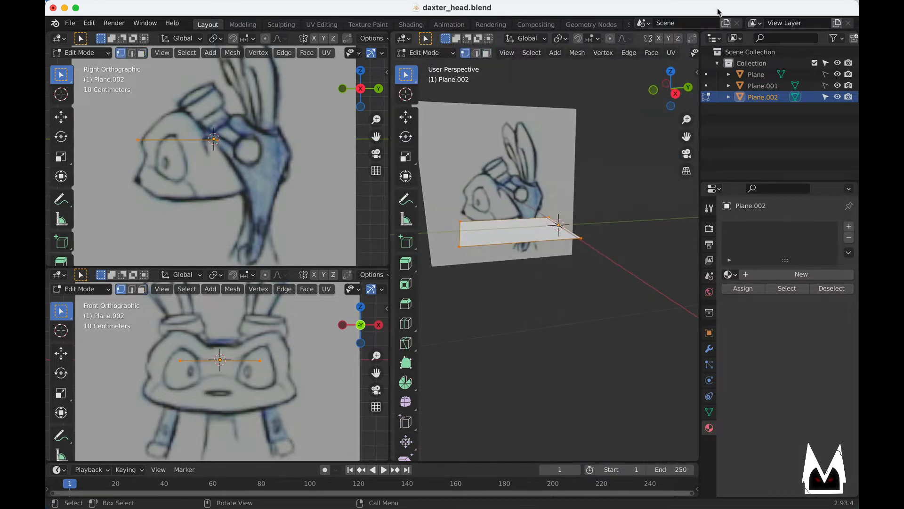
middle_click_drag(653, 55, 536, 65)
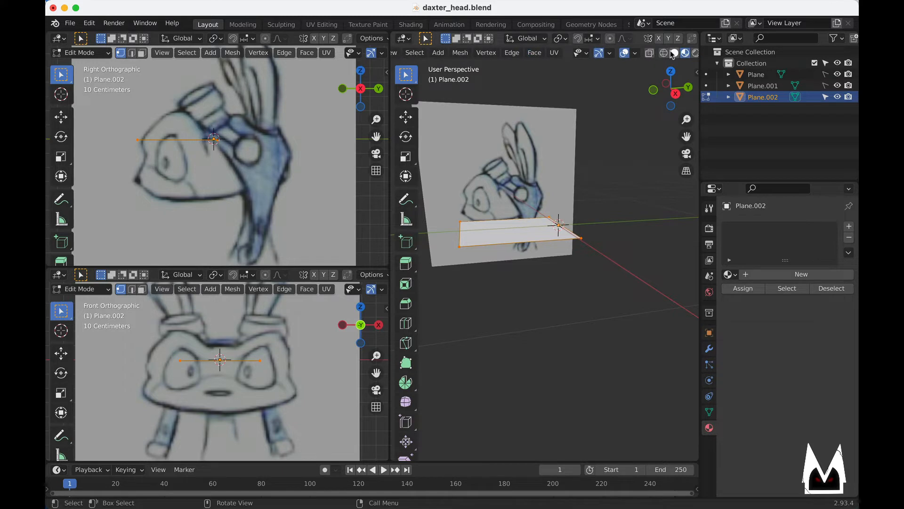
mouse_move(575, 252)
middle_mouse_down("alt")
mouse_move(583, 247)
mouse_move(569, 251)
middle_mouse_up("alt")
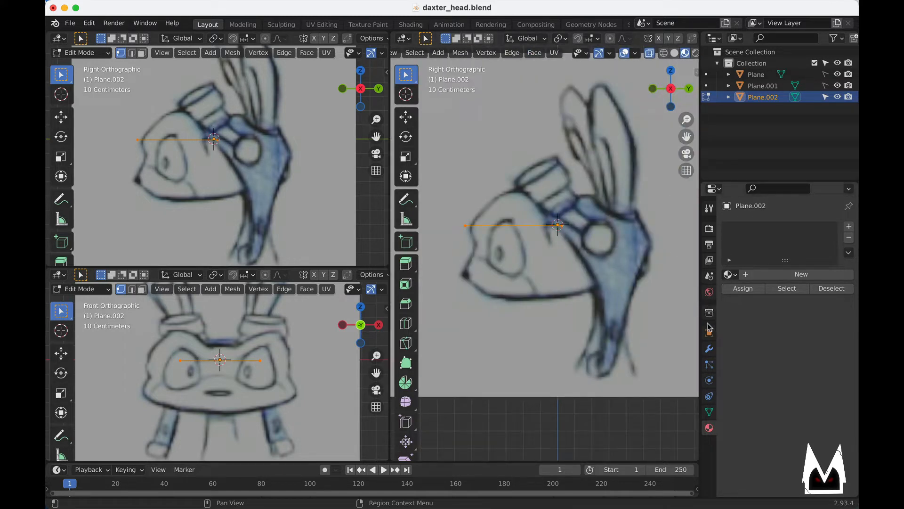
- Enable Auto Merge in the tool options
left_click(709, 229)
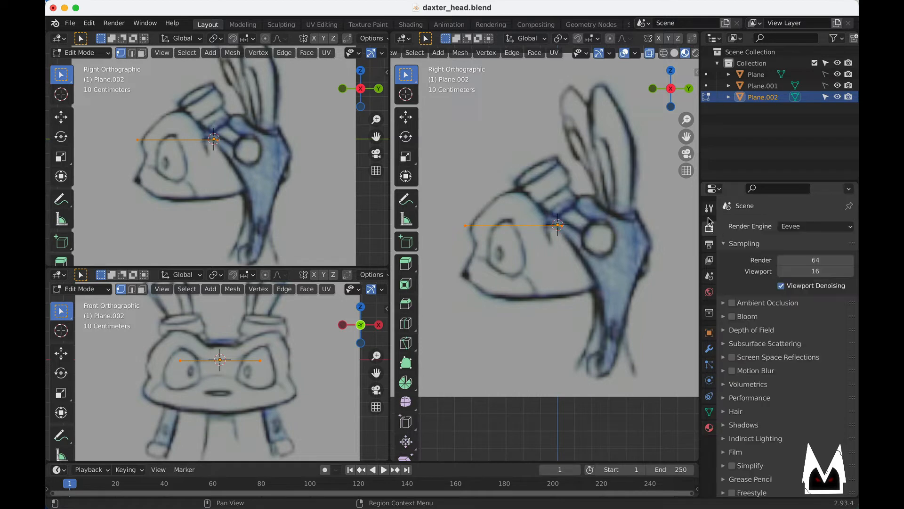
left_click(710, 208)
left_click(740, 241)
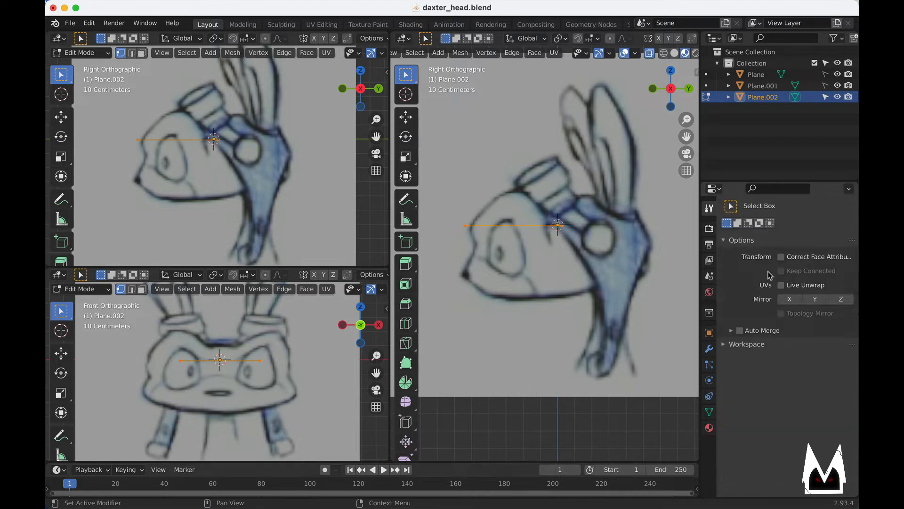
left_click(750, 330)
left_click(740, 330)
- Box-select the vertices of the plane's rear edge near the origin in the side view
key("b")
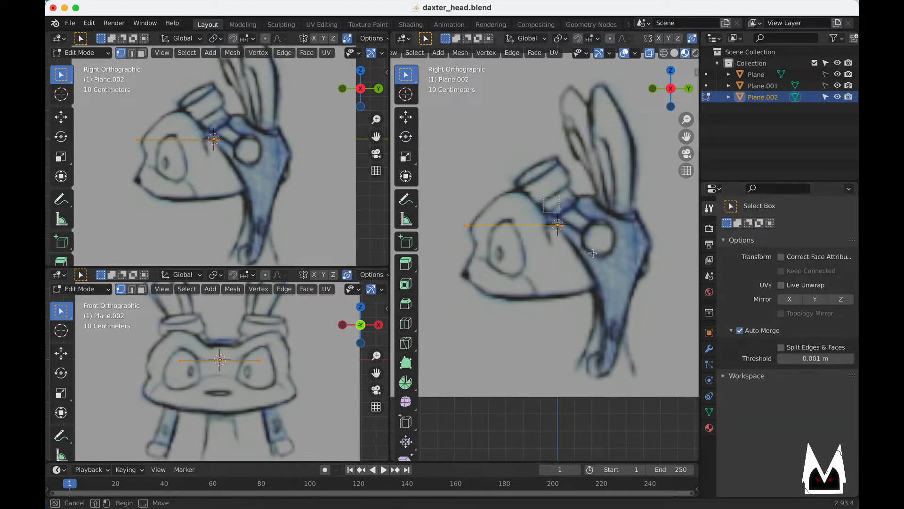
left_click_drag(592, 253, 595, 255)
mouse_move(584, 254)
middle_mouse_down()
mouse_move(602, 280)
mouse_move(549, 248)
mouse_move(582, 249)
middle_mouse_up()
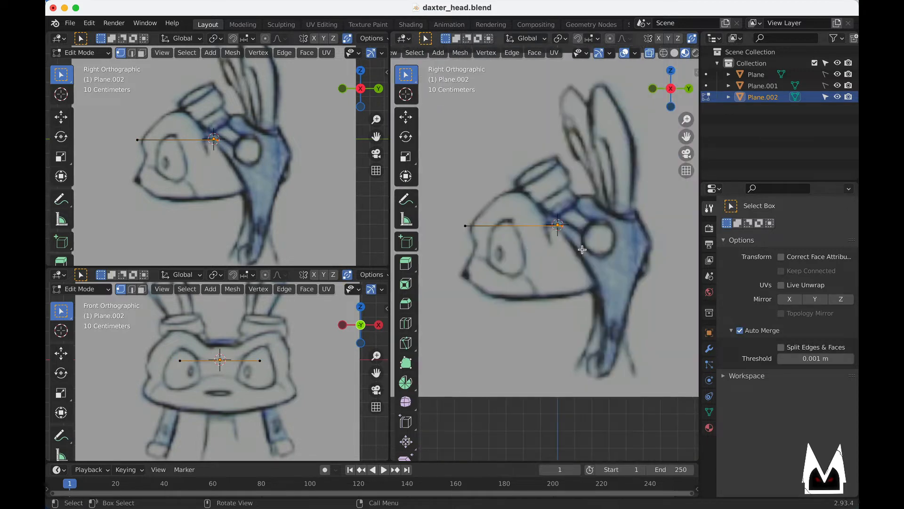
- Try face selection mode on the plane, then return to vertex selection and right orthographic view
left_click(637, 53)
scroll(596, 54, "up", 5)
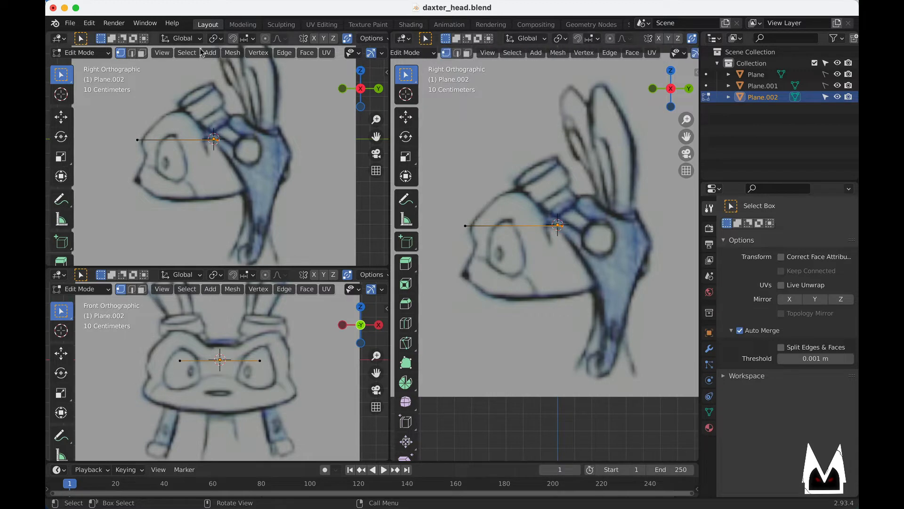
left_click(469, 53)
middle_click_drag(491, 198, 514, 230)
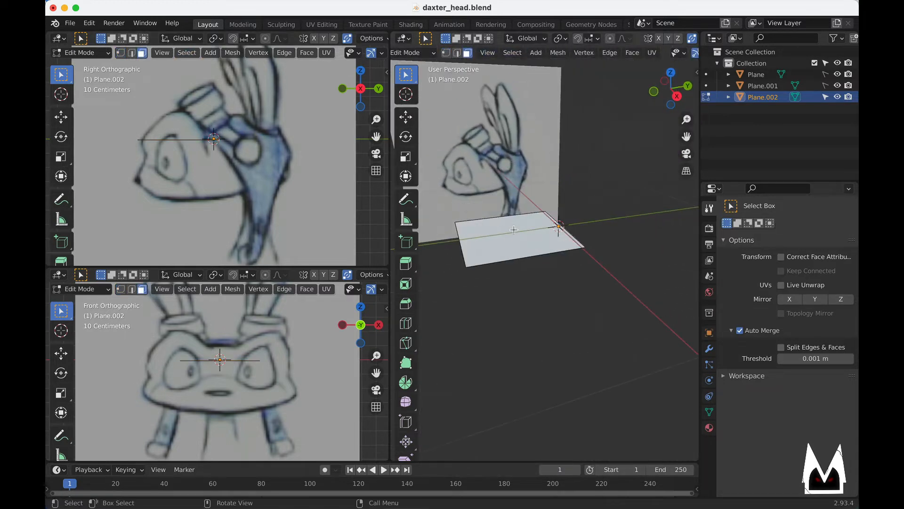
key("1")
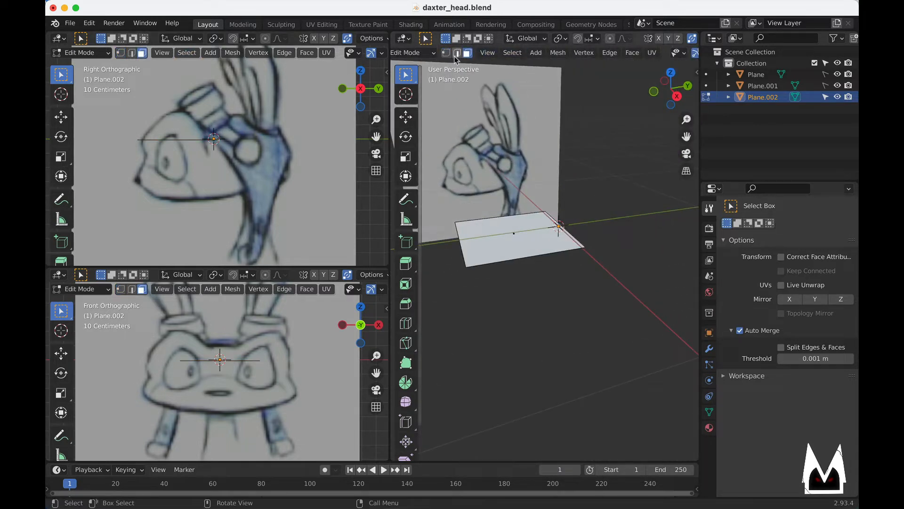
mouse_move(592, 276)
middle_mouse_down("alt")
mouse_move(590, 290)
mouse_move(613, 274)
middle_mouse_up("alt")
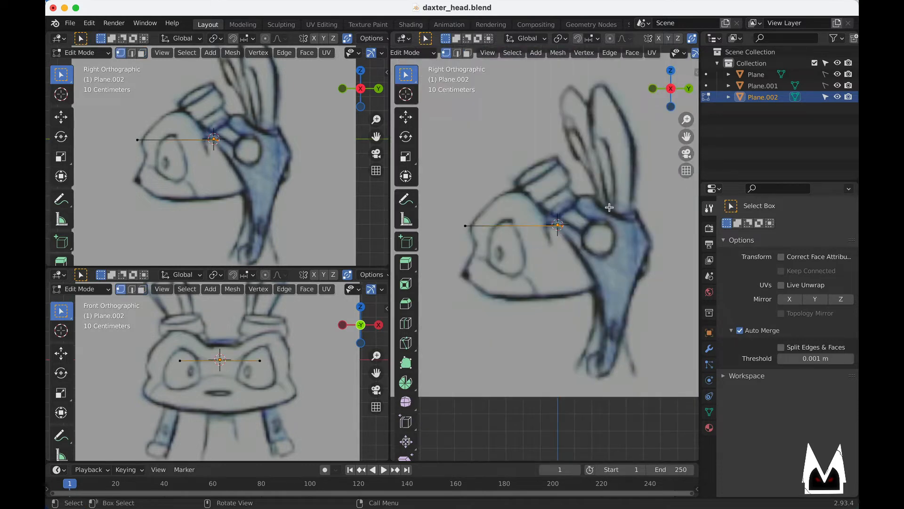
- Move the plane's rear vertices about -0.443 m in Y and 0.089 m in Z onto the forehead outline
scroll(620, 251, "up", 3)
key("g")
left_click(484, 210)
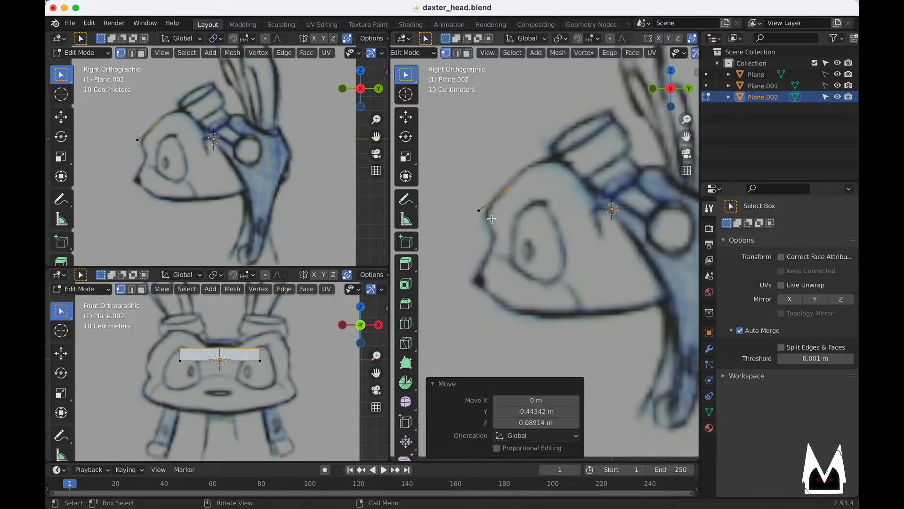
- Refine the lower and upper vertex pairs of the plane so both sit exactly on the forehead outline in side view
left_click(494, 221)
key("g")
left_click(492, 220)
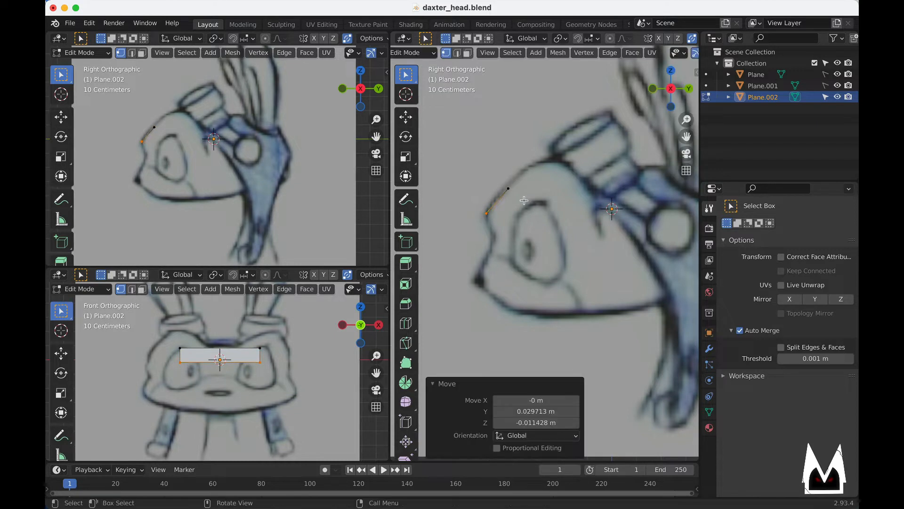
left_click(505, 192)
key("g")
left_click(490, 183)
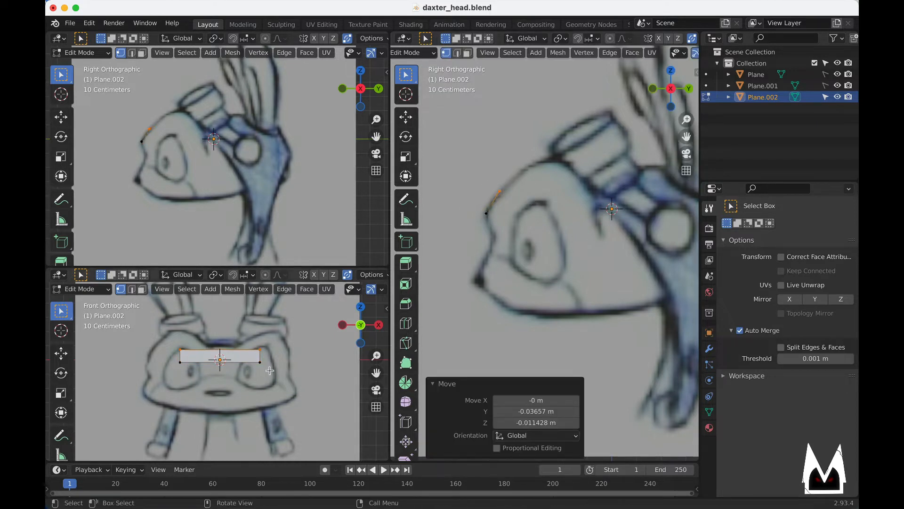
- Try moving the vertices at one end of the plane about 0.253 m along X toward the centre line, then undo the move
scroll(234, 357, "up", 3)
key("ctrl+i")
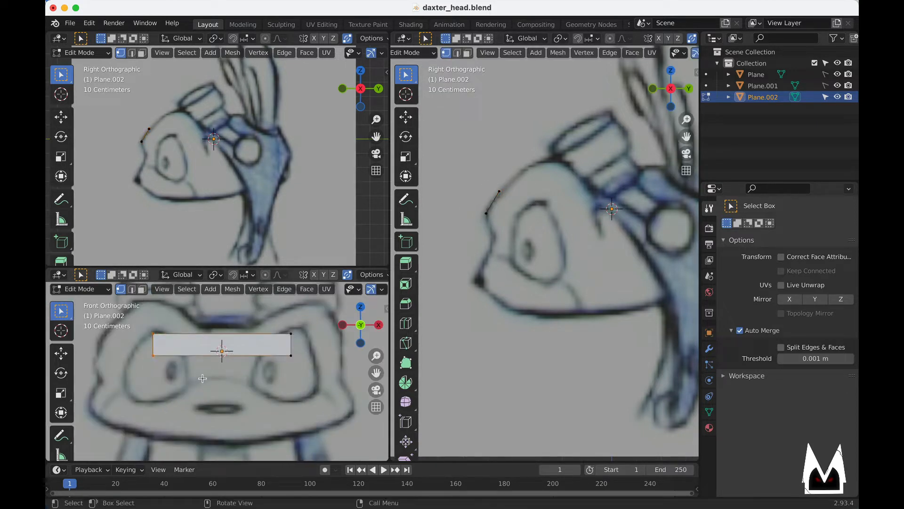
key("g")
key("x")
left_click(265, 379)
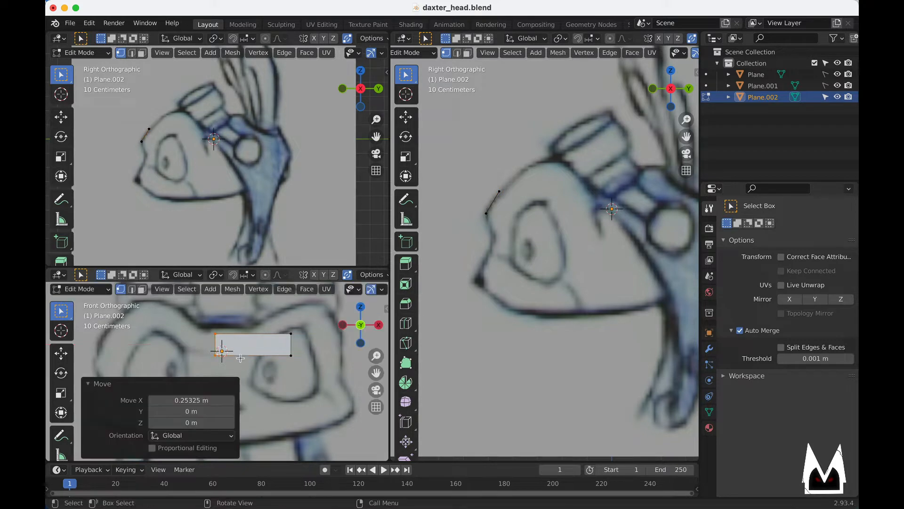
scroll(266, 354, "up", 2)
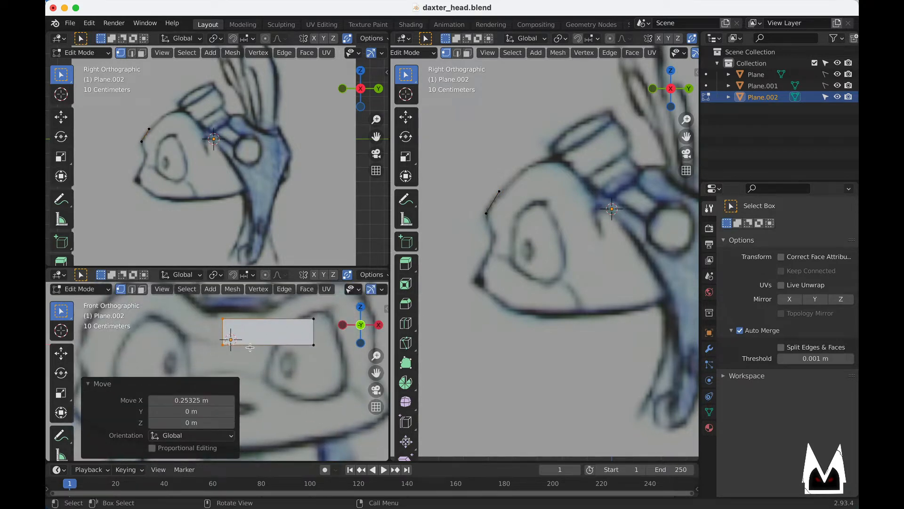
key("ctrl+z")
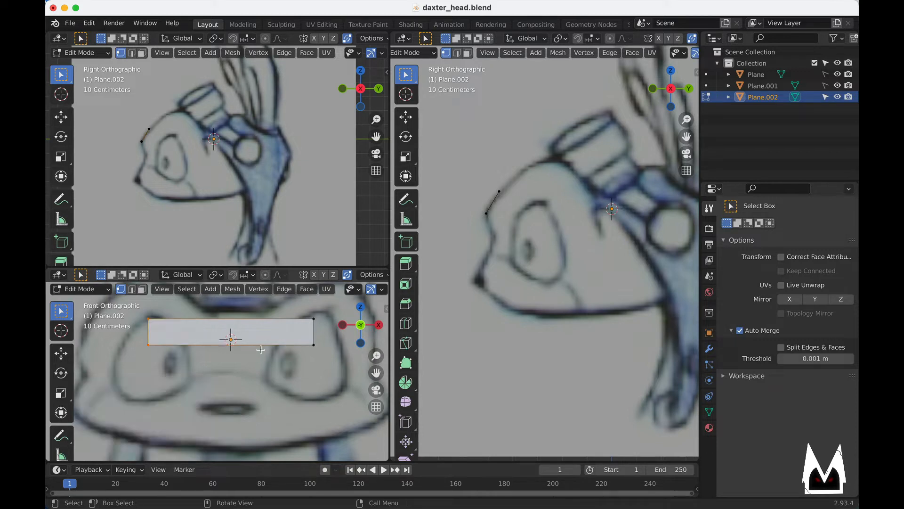
- Split the plane at its centre with one loop cut and delete the face on the negative X side
key("ctrl+r")
left_click(261, 347)
left_click(261, 345)
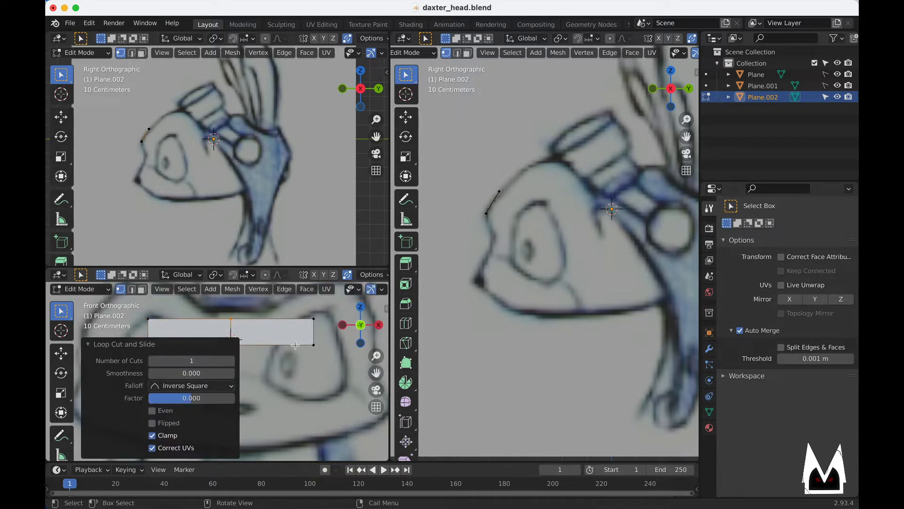
key("3")
left_click(229, 338)
key("x")
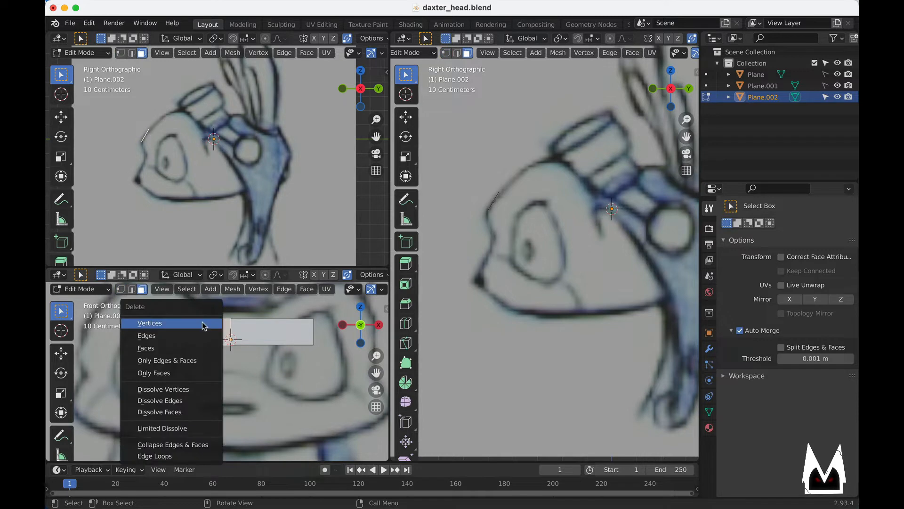
left_click(191, 347)
- Move the outer vertices of the remaining half about -0.217 m along X toward the centre line
key("1")
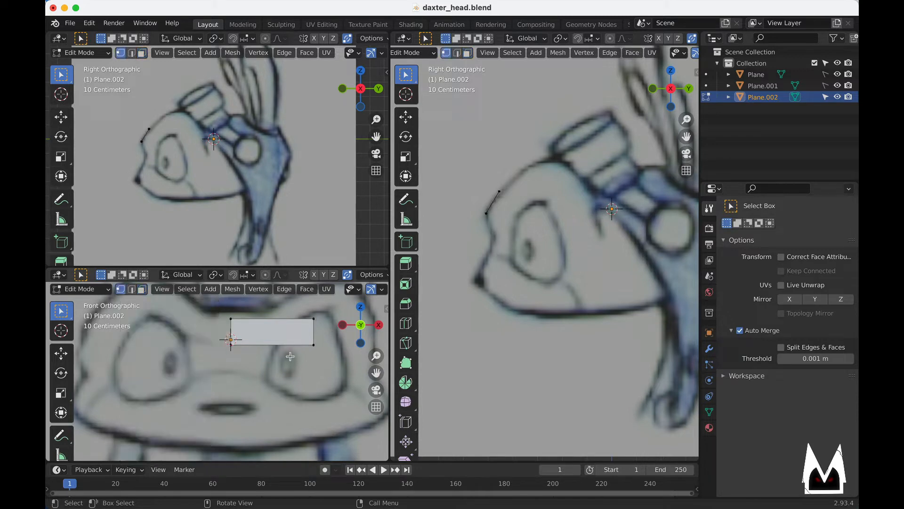
left_click_drag(314, 348, 325, 317)
key("g")
key("x")
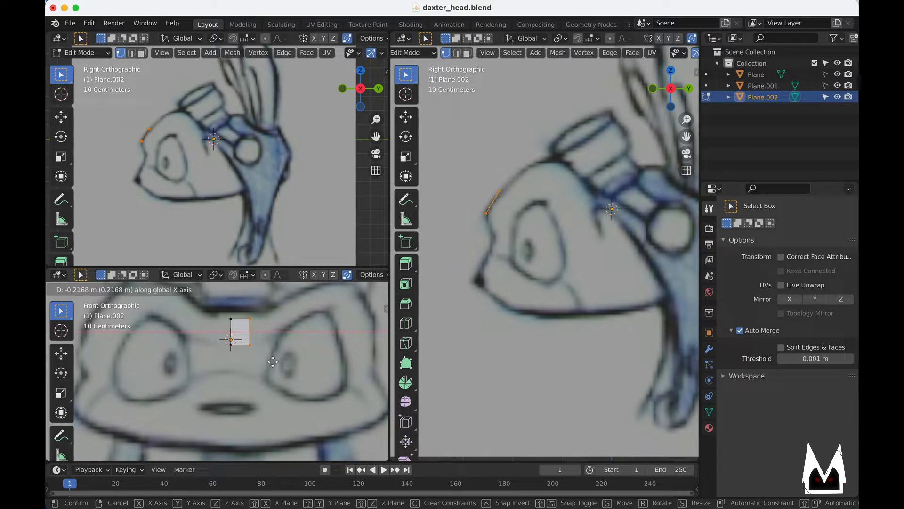
left_click(268, 360)
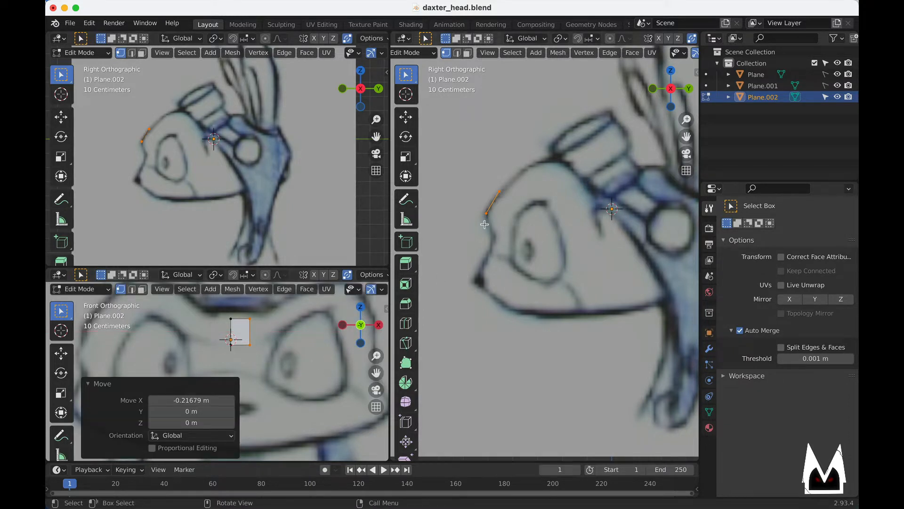
- Move the two centre-line vertices in side view by a total of about 0.030 m in Y and -0.016 m in Z
left_click(230, 319)
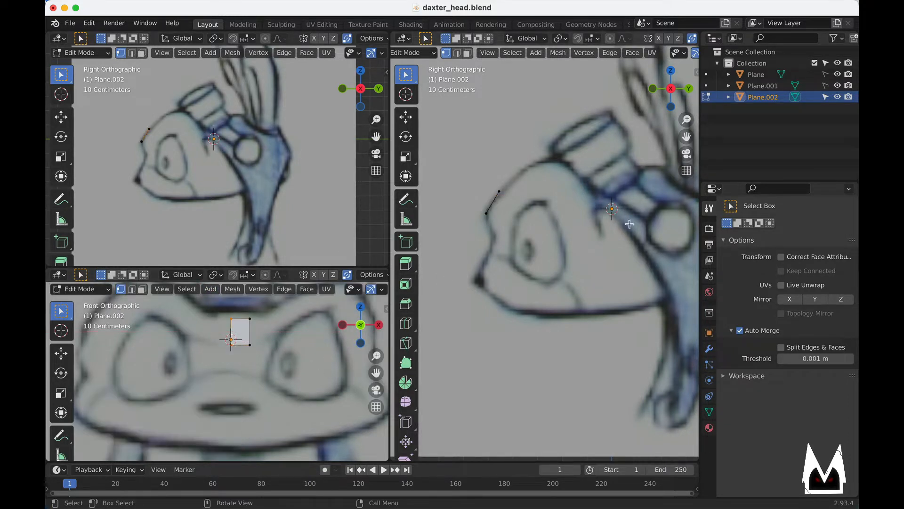
key("g")
left_click(534, 230)
left_click_drag(523, 223, 544, 224, "alt")
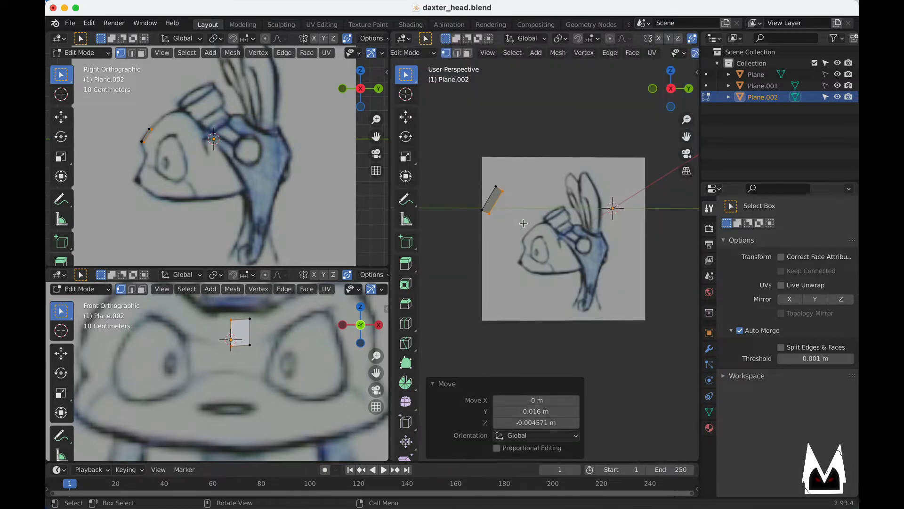
key("KP_5")
key("KP_3")
key("g")
left_click(530, 216)
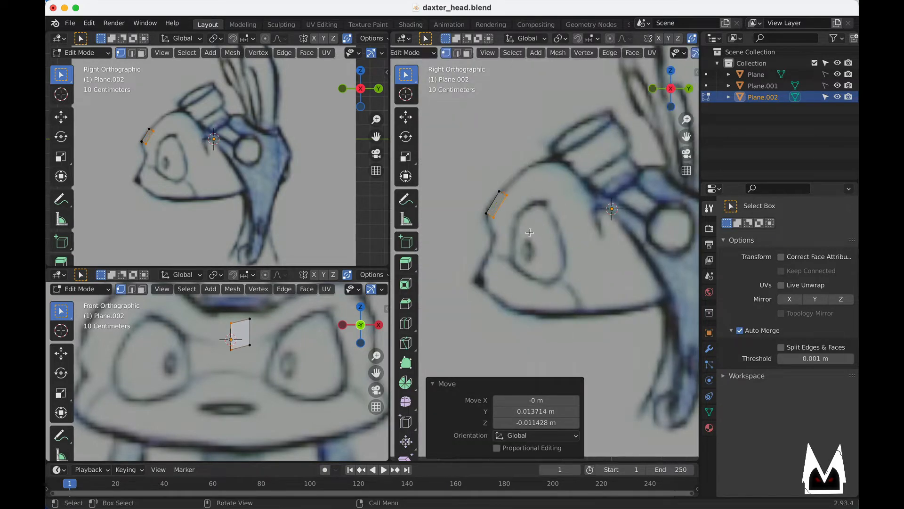
- Preview daxter_concept.jpg in Finder to examine the head drawings, and return to Blender
key("super+Tab")
key("super+Tab")
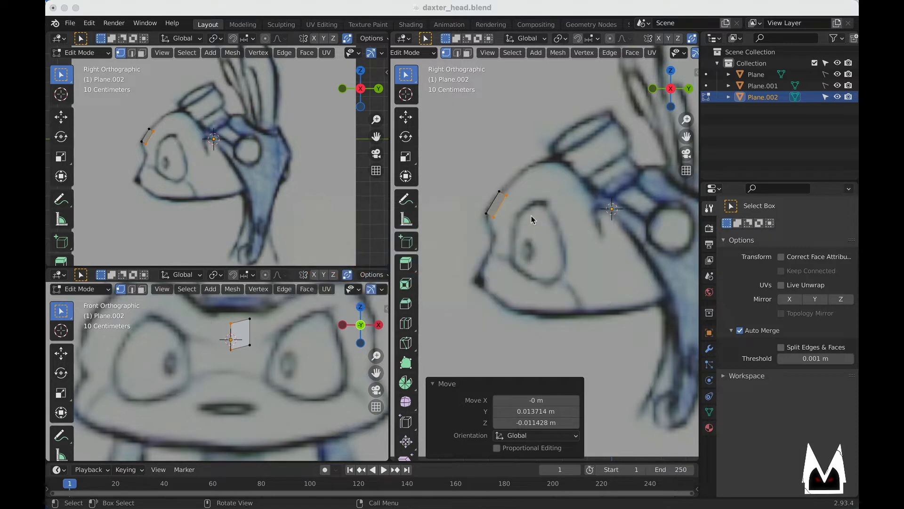
key("super+Tab")
key("super+shift+Tab")
key("space")
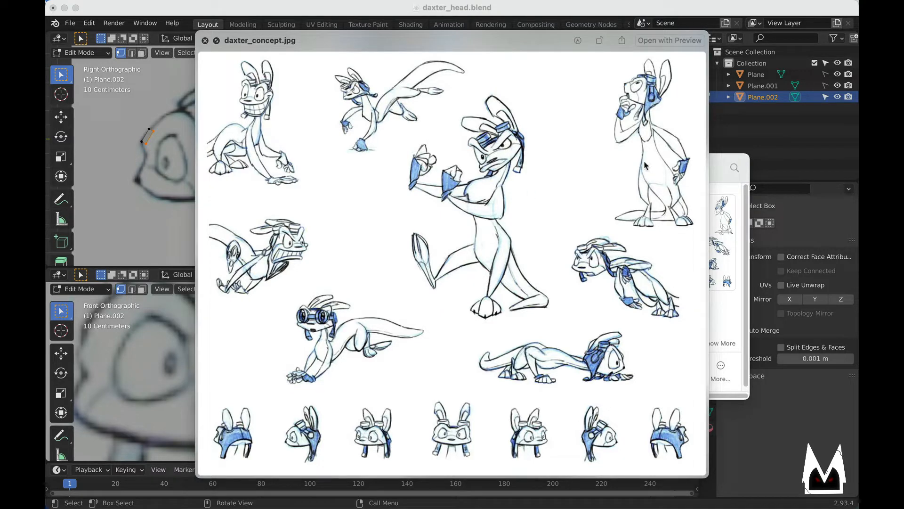
left_click(488, 12)
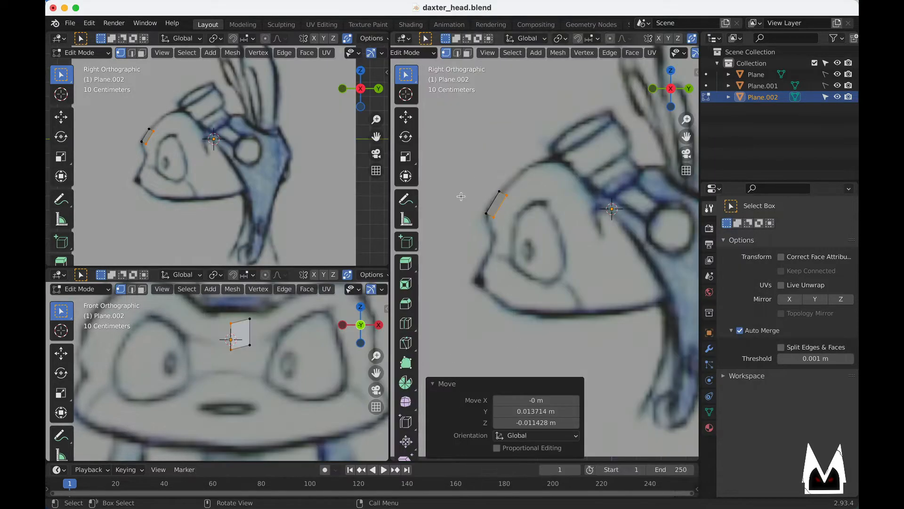
- Nudge the centre-line vertex pair back toward the forehead outline in side view and raise its lower vertex
key("g")
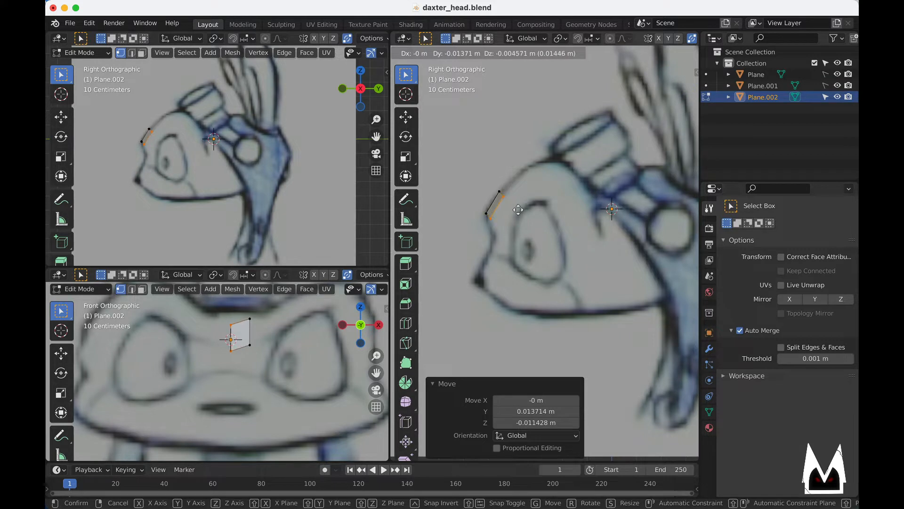
left_click(518, 210)
scroll(499, 221, "up", 1)
left_click_drag(488, 217, 492, 181)
key("g")
left_click(501, 210)
- Fine-tune the upper centre-line vertex and shift the upper outer vertex about -0.004 m in Y and -0.011 m in Z
key("g")
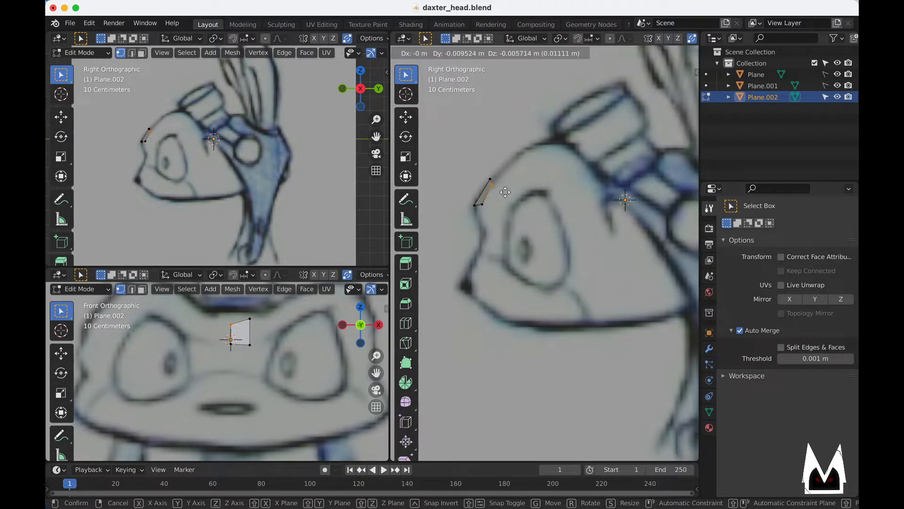
left_click(503, 192)
key("g")
left_click(510, 198)
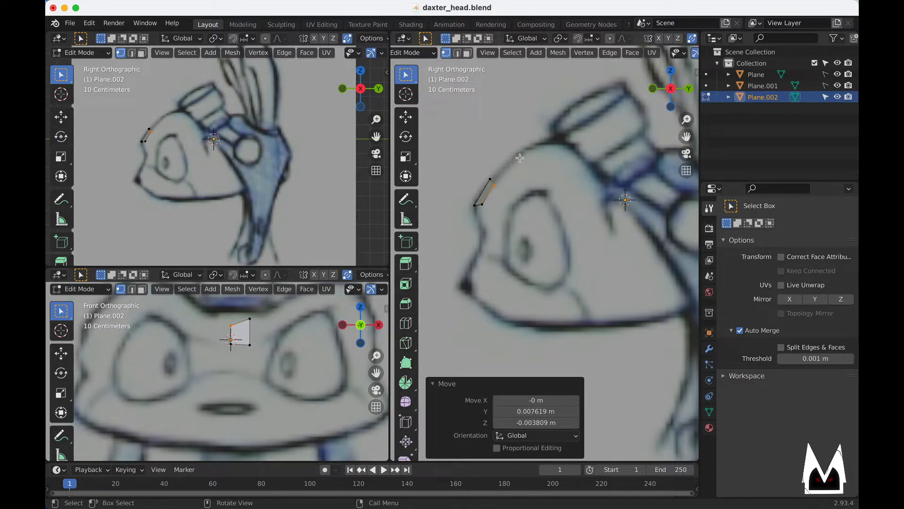
left_click(490, 180)
key("g")
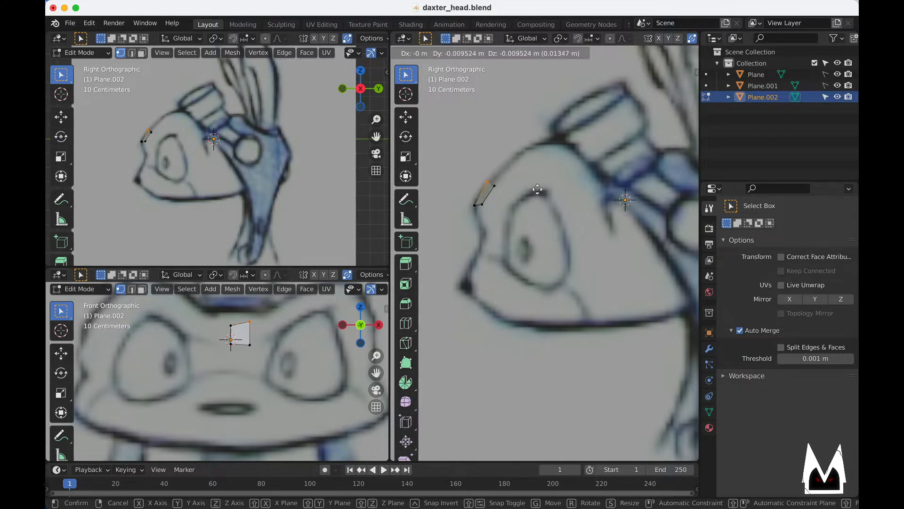
left_click(538, 190)
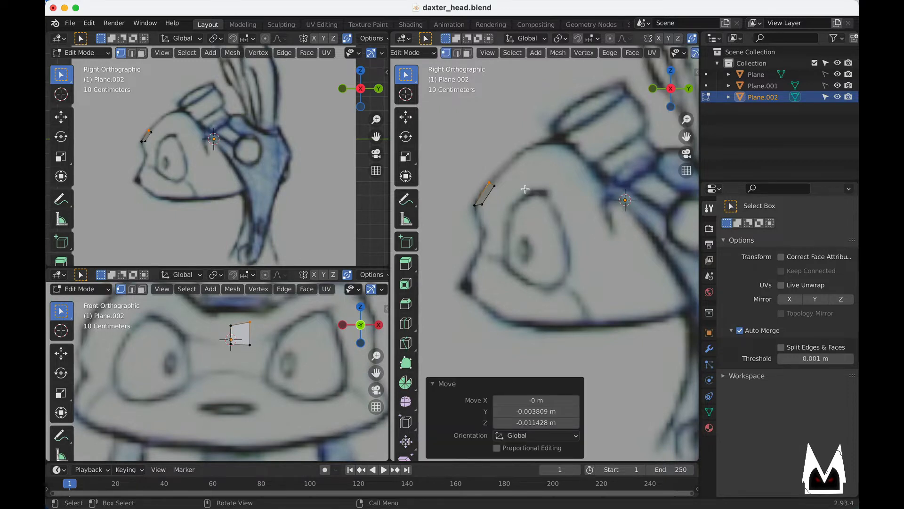
- Extrude the face's upper edge along the forehead outline in side view, rotate it about 19.9° and adjust its position
middle_click_drag(509, 192, 588, 252)
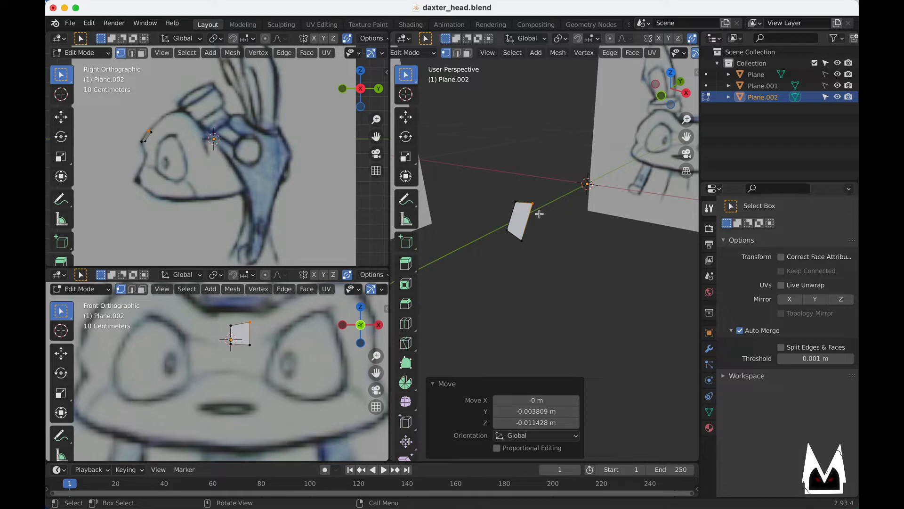
key("2")
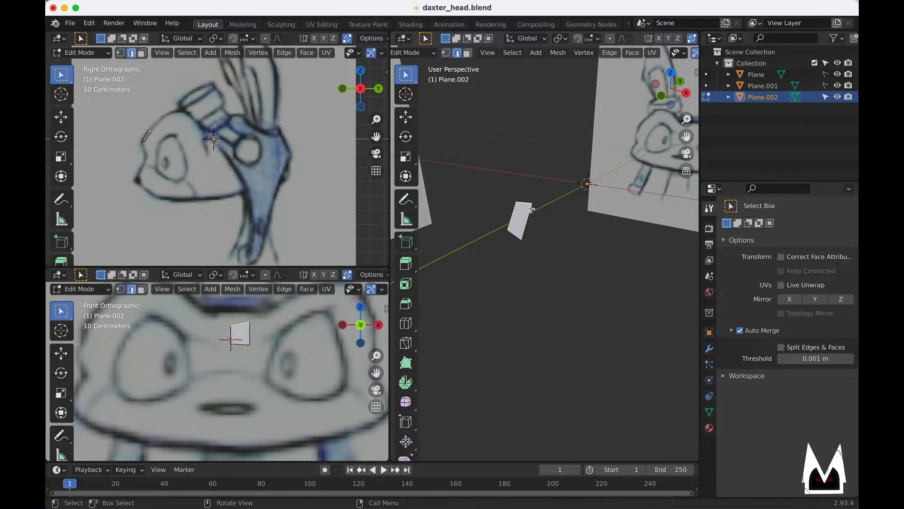
middle_click_drag(563, 245, 518, 230, "alt")
key("e")
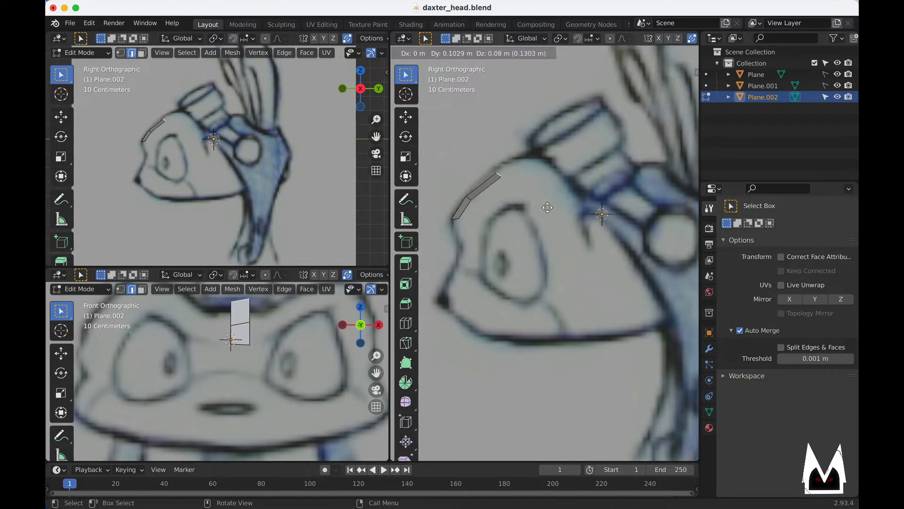
left_click(549, 205)
key("r")
left_click(586, 210)
key("g")
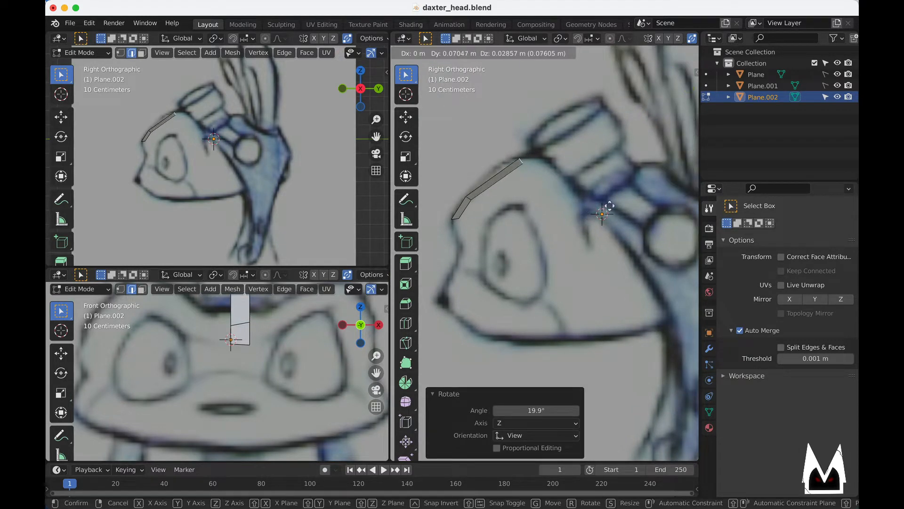
left_click(583, 213)
- Extrude the end edge about 0.12 m in Y and 0.046 m in Z toward the goggles, rotate it and shift it about 0.011 m in Y
key("e")
left_click(619, 189)
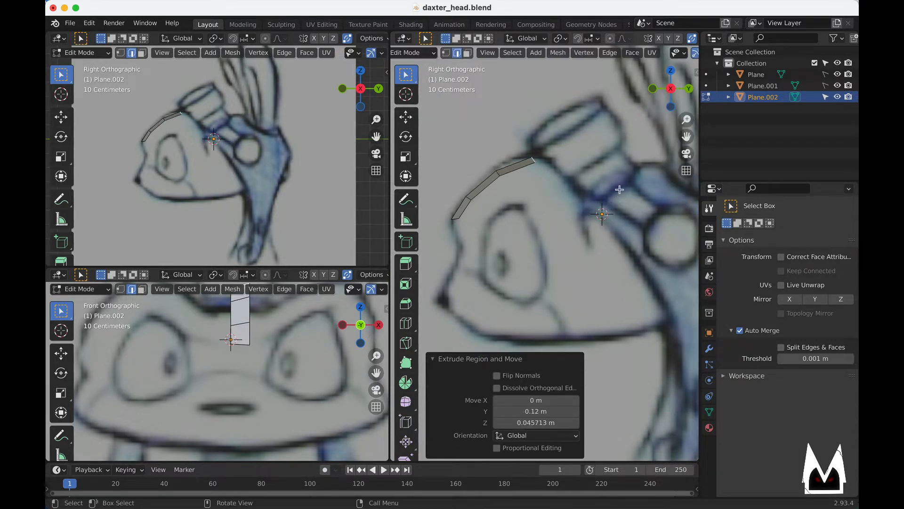
key("r")
left_click(626, 209)
key("g")
left_click(625, 212)
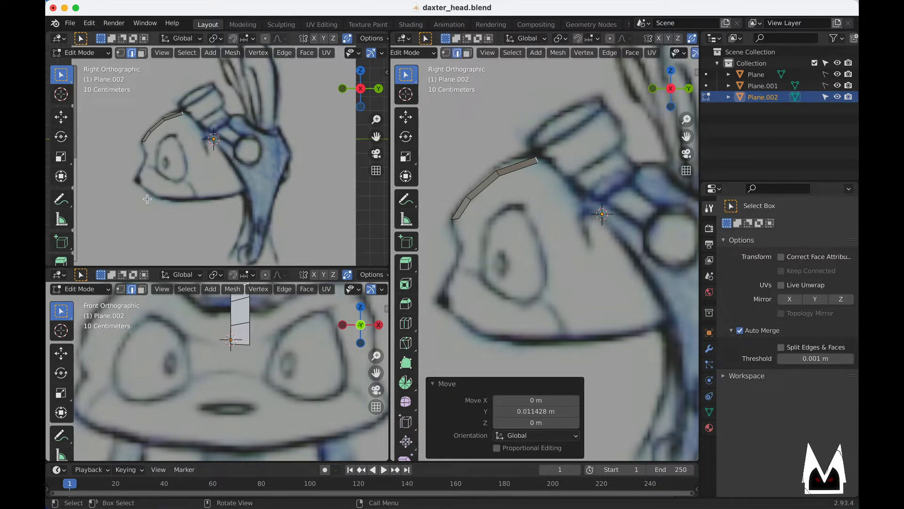
- Lower the rear end edge of the strip about 0.063 m in Z and shift it about 0.015 m in Y
middle_click_drag(608, 218, 578, 219, "shift")
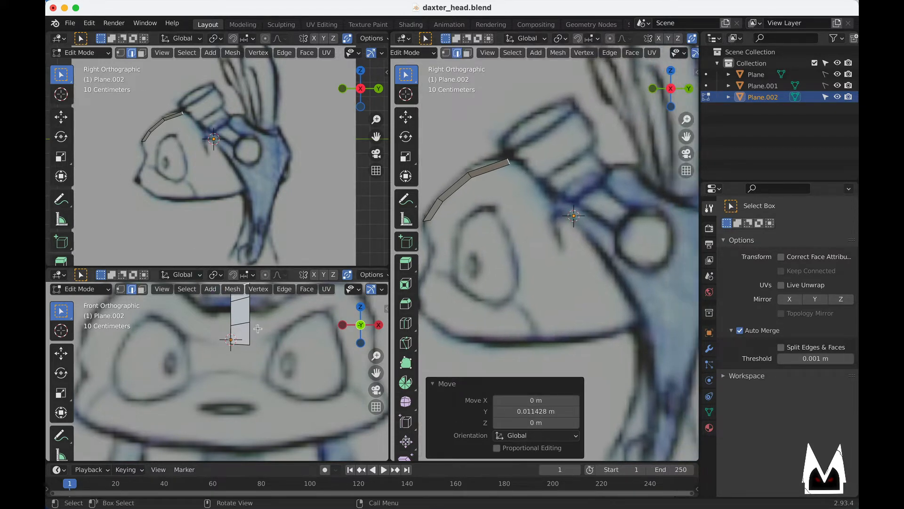
middle_click_drag(257, 329, 271, 346, "shift")
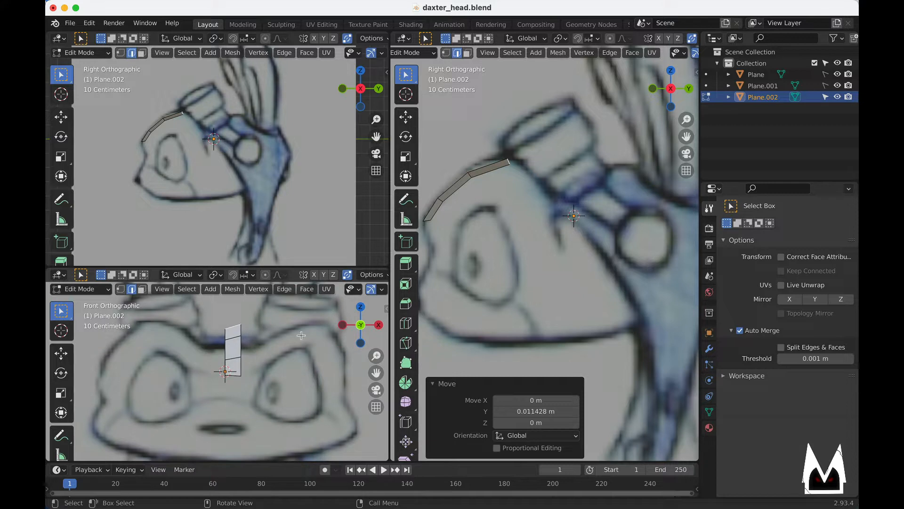
middle_click_drag(574, 206, 579, 188, "shift")
key("g")
left_click(565, 203)
scroll(475, 159, "up", 2)
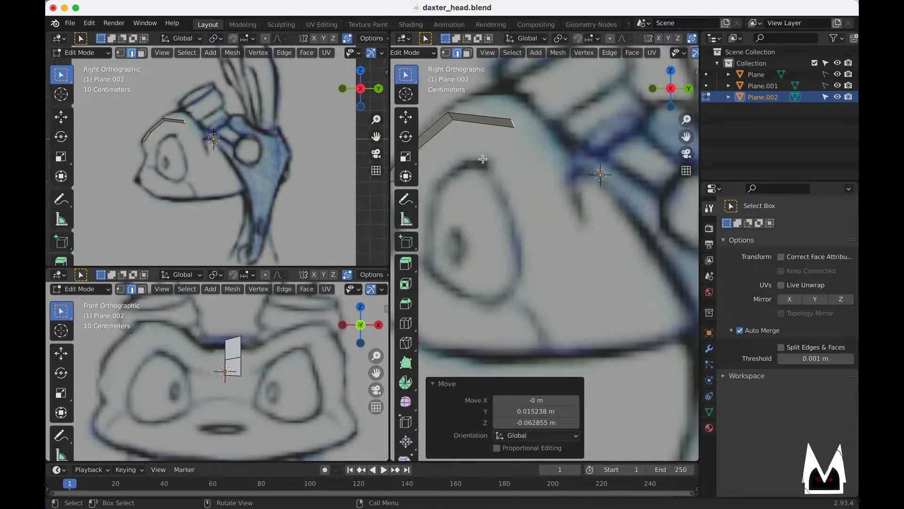
- Lower the strip's third edge in side view and move the rear end edge about 0.011 m in Y and -0.016 m in Z
middle_click_drag(479, 142, 521, 161, "shift")
left_click(493, 136)
key("g")
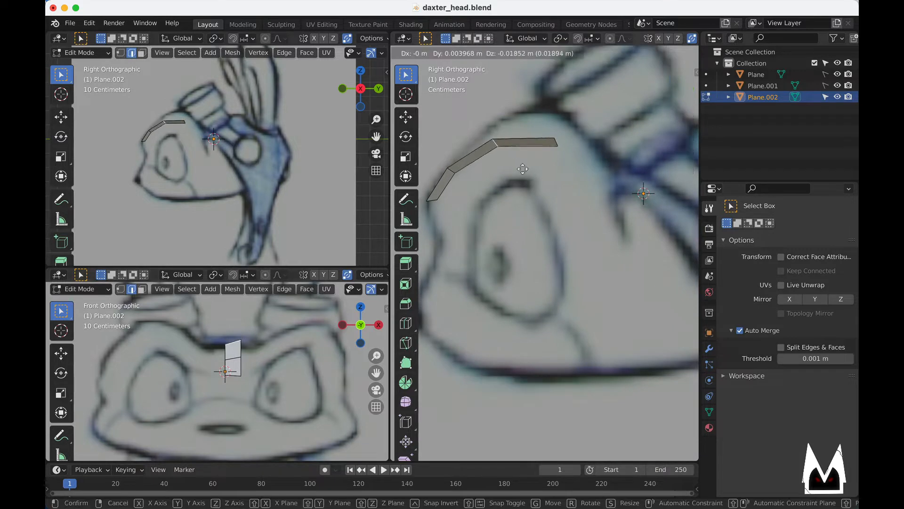
left_click(560, 138)
key("g")
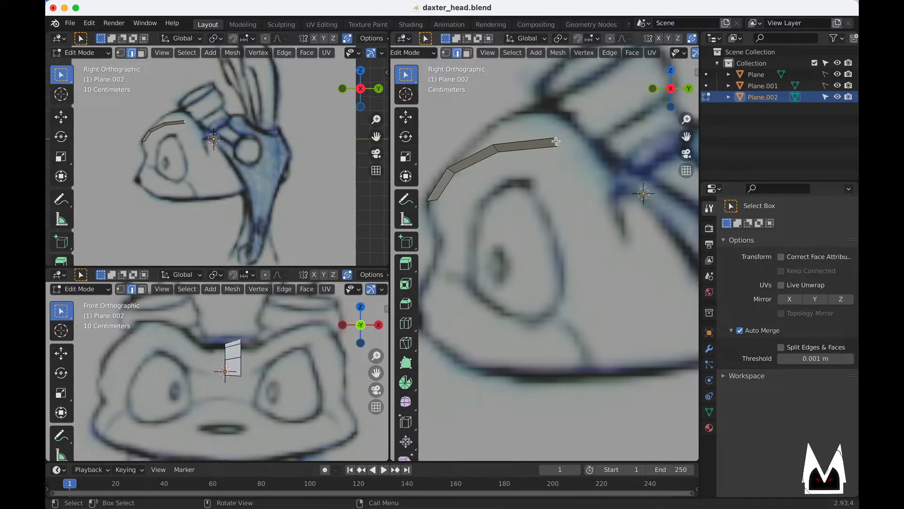
left_click(538, 129)
middle_click_drag(479, 174, 492, 169, "shift")
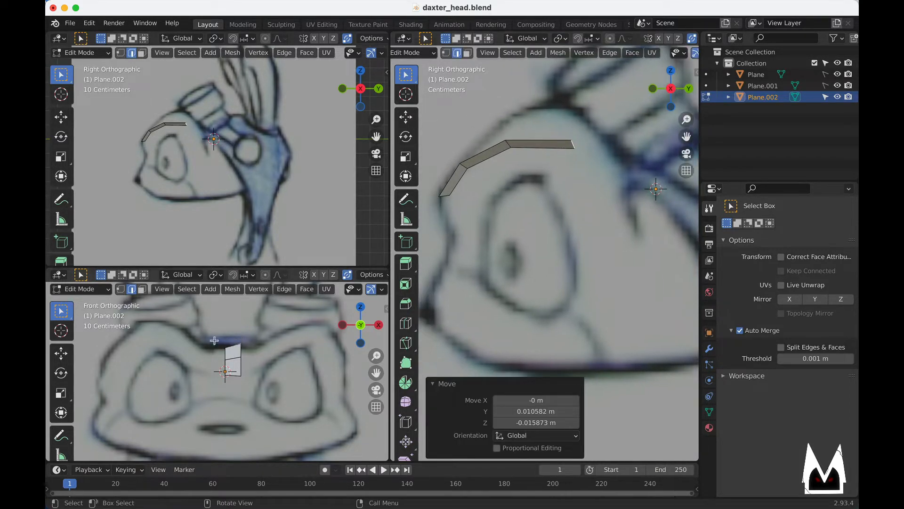
- Lower the two rearmost outer vertices in front view about 0.019 m and 0.016 m in Z, level with the centre-line vertices
scroll(234, 369, "up", 4)
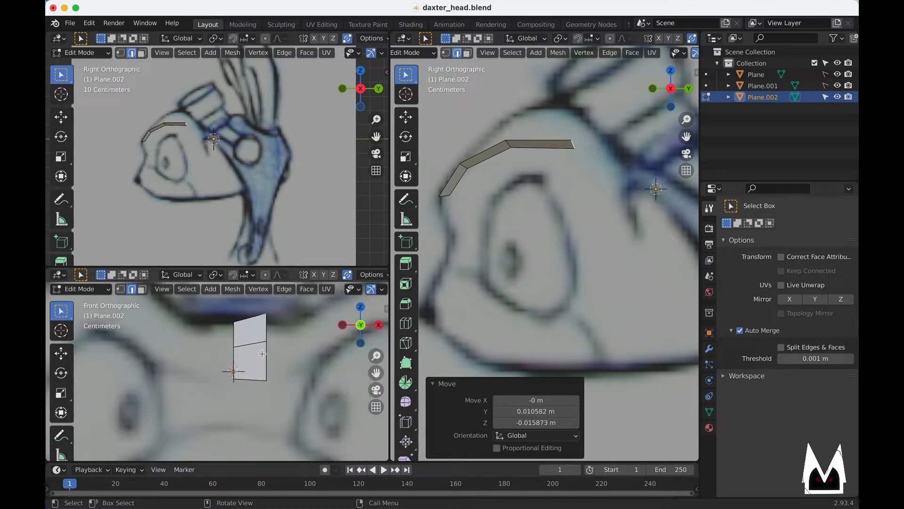
key("1")
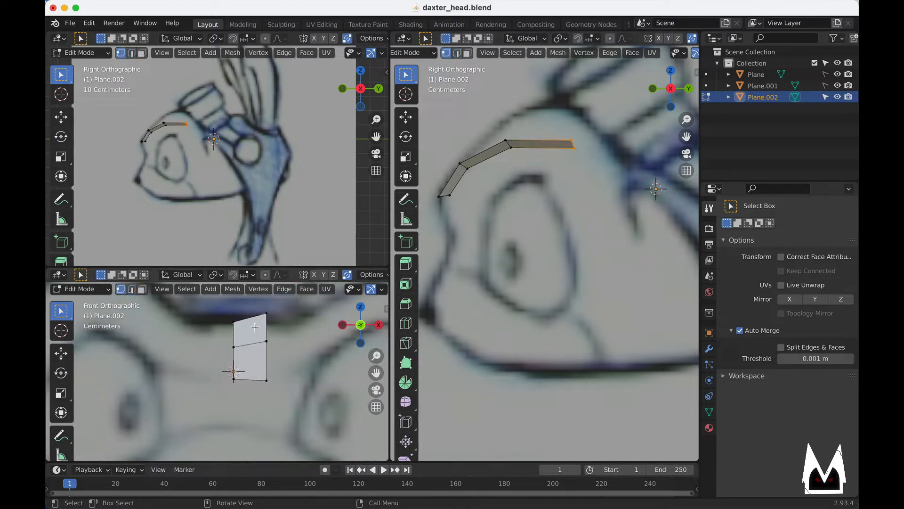
left_click(267, 315)
key("g")
left_click(278, 325)
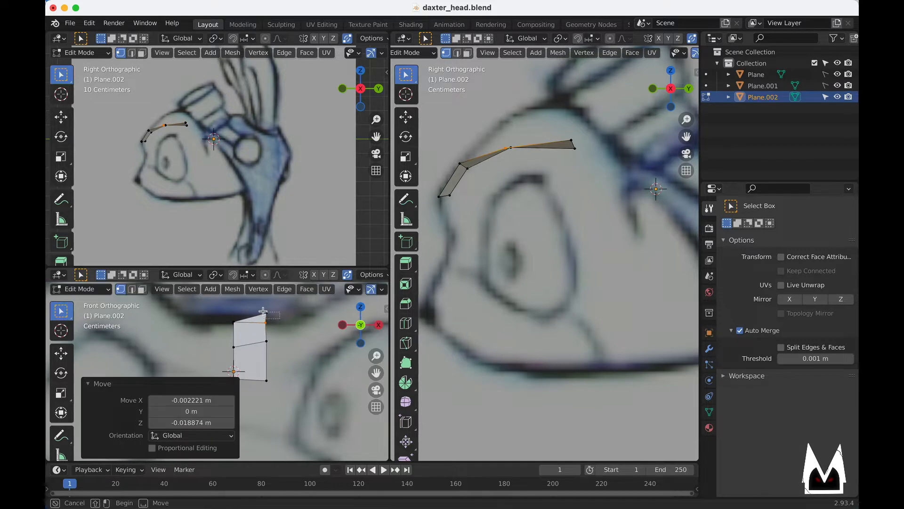
key("g")
left_click(274, 325)
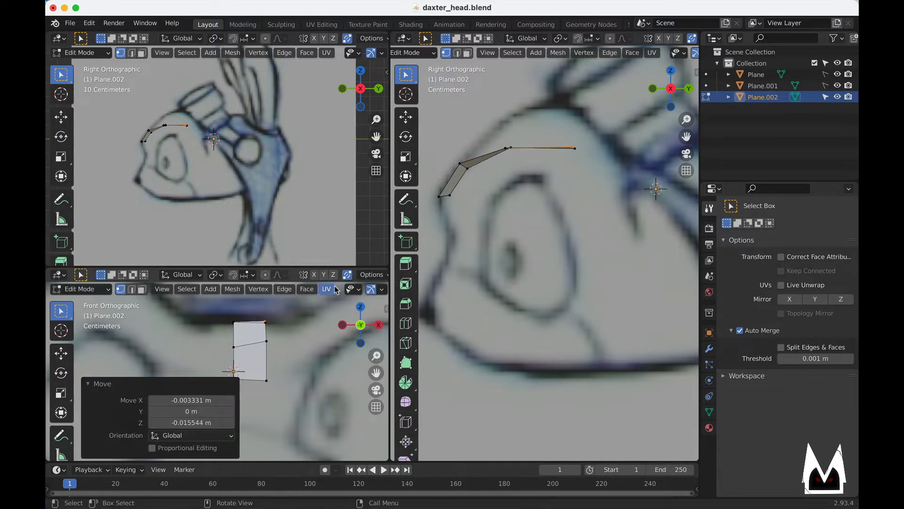
- Reveal the shading controls in both smaller viewport headers and nudge the rearmost outer vertices about 0.001 m in X and Z
middle_click_drag(336, 290, 236, 291)
left_click(325, 290)
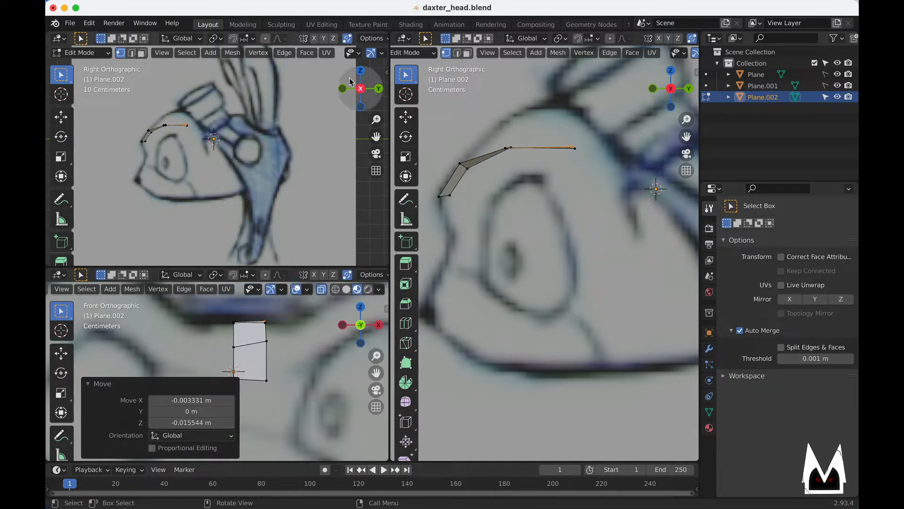
middle_click_drag(386, 55, 291, 52)
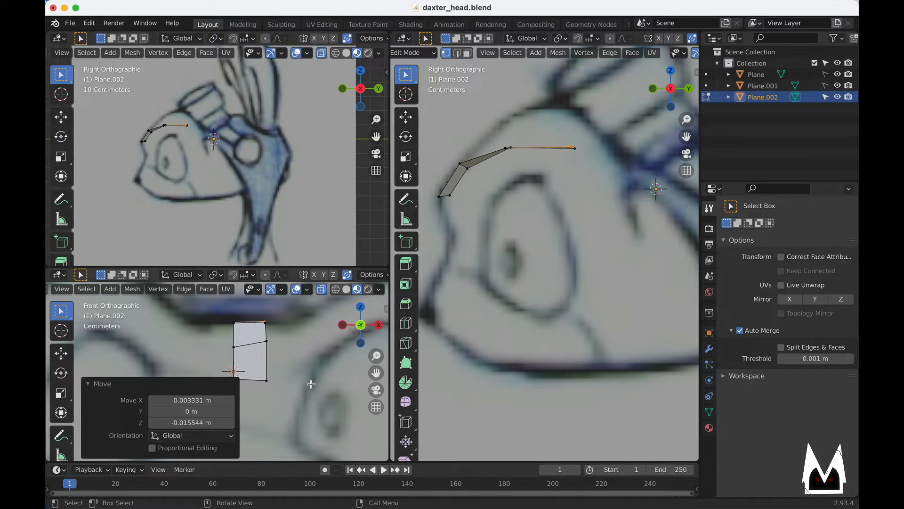
middle_click_drag(311, 384, 317, 382, "shift")
left_click_drag(265, 316, 248, 325)
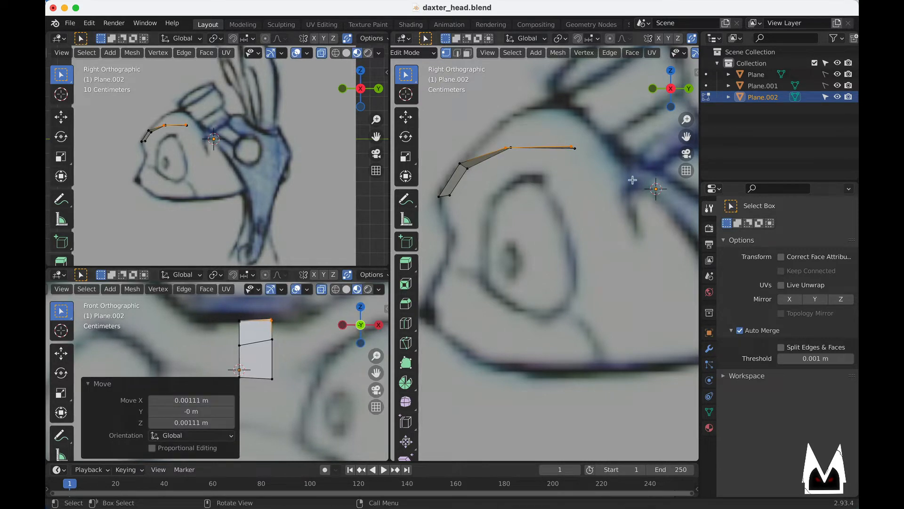
- Shift the two rearmost outer vertices slightly forward, and lower the two rearmost centre-line vertices about 0.007 m in Z in front view
left_click(508, 149)
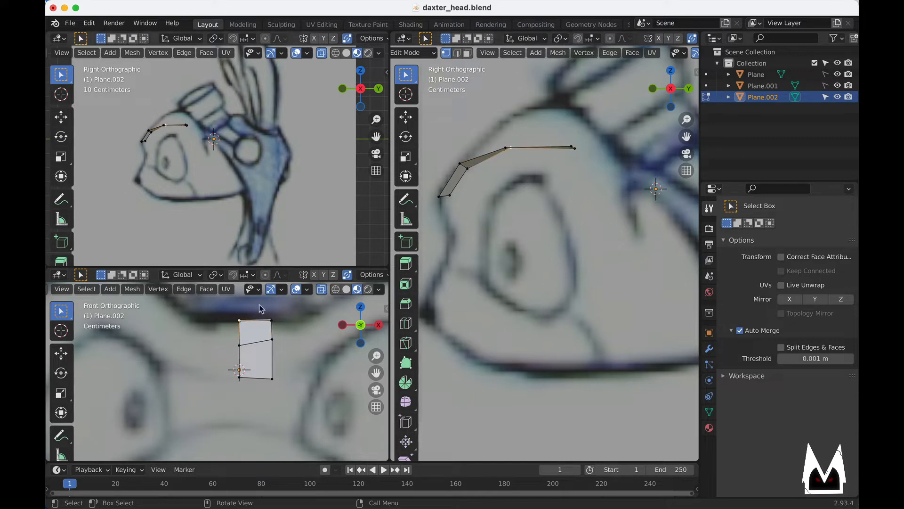
left_click_drag(228, 312, 252, 331)
key("g")
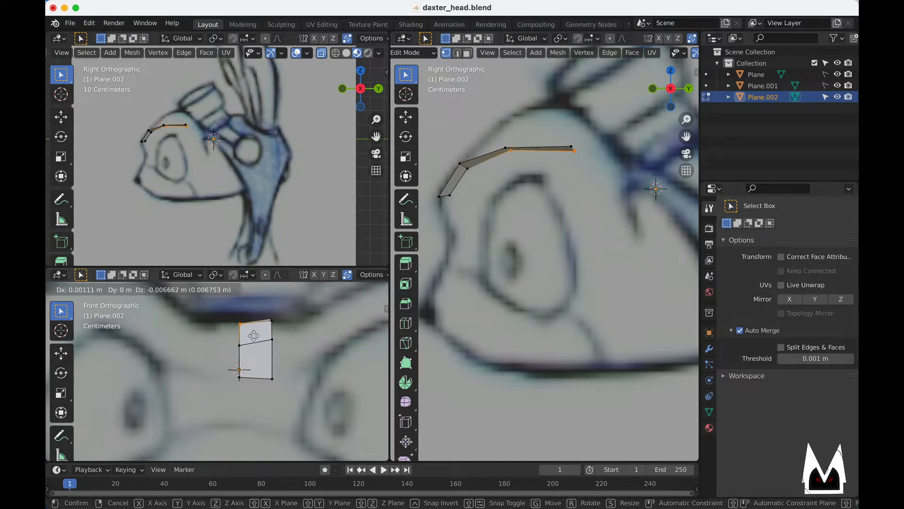
left_click(253, 336)
- Move the strip's rear end edge about 0.017 m in Y and 0.016 m in Z, followed by about -0.010 m in Y and 0.016 m in Z
middle_click_drag(586, 161, 577, 182)
key("2")
left_click(576, 164)
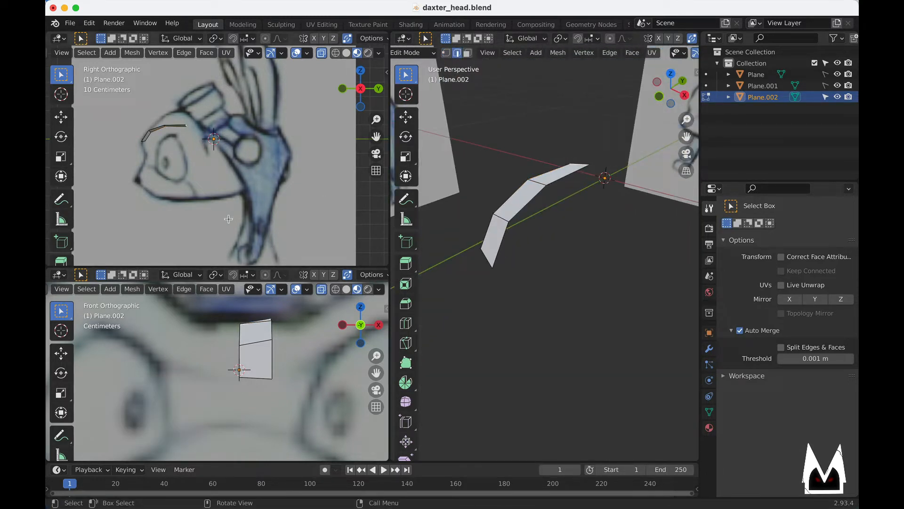
key("KP_1")
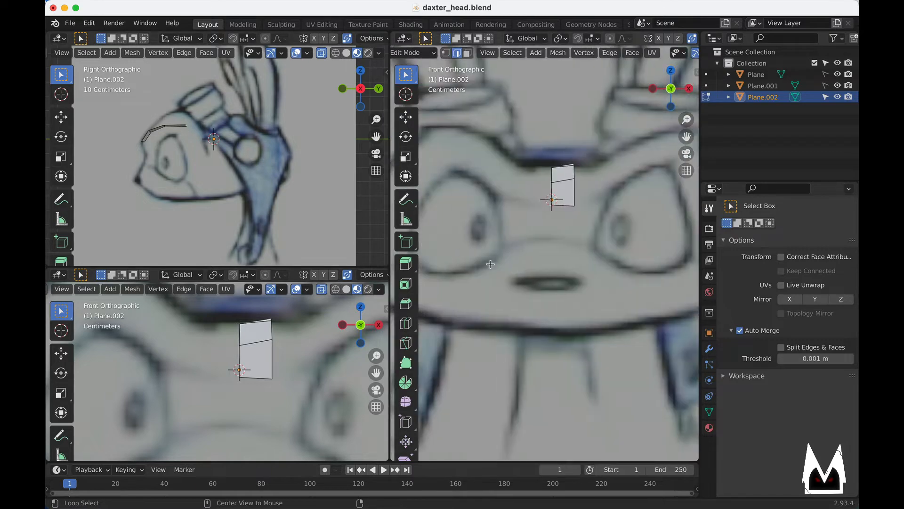
key("KP_3")
scroll(559, 240, "up", 2)
key("g")
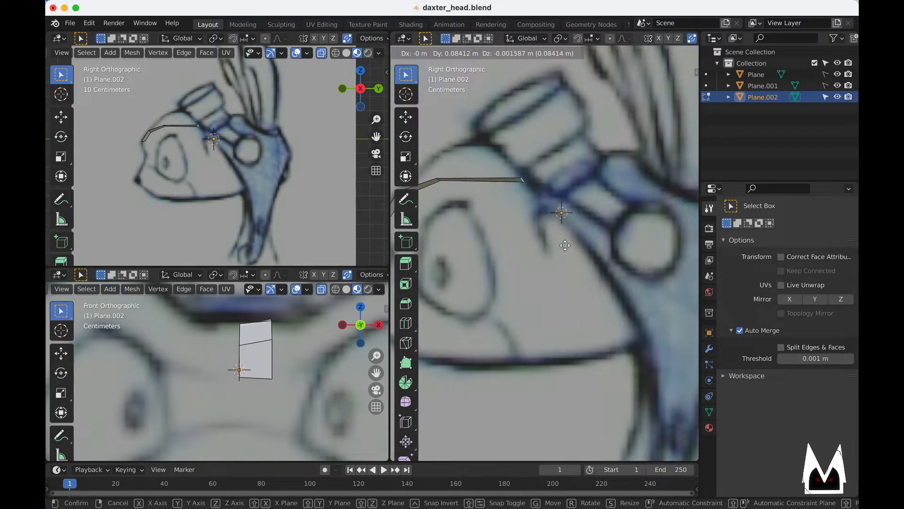
left_click(540, 227)
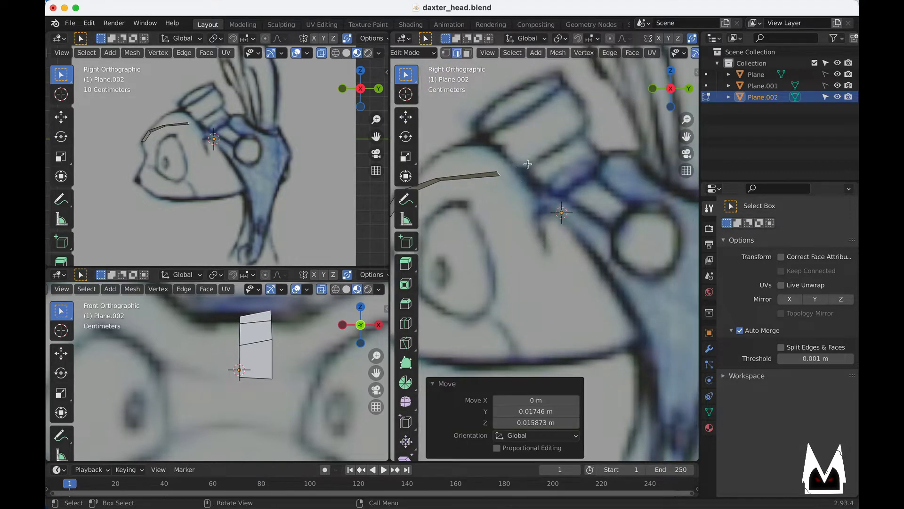
middle_click_drag(466, 209, 505, 220)
key("g")
left_click(505, 217)
- Extrude the rear end edge twice toward the back of the head, the second time about 0.235 m in Y and -0.006 m in Z
key("e")
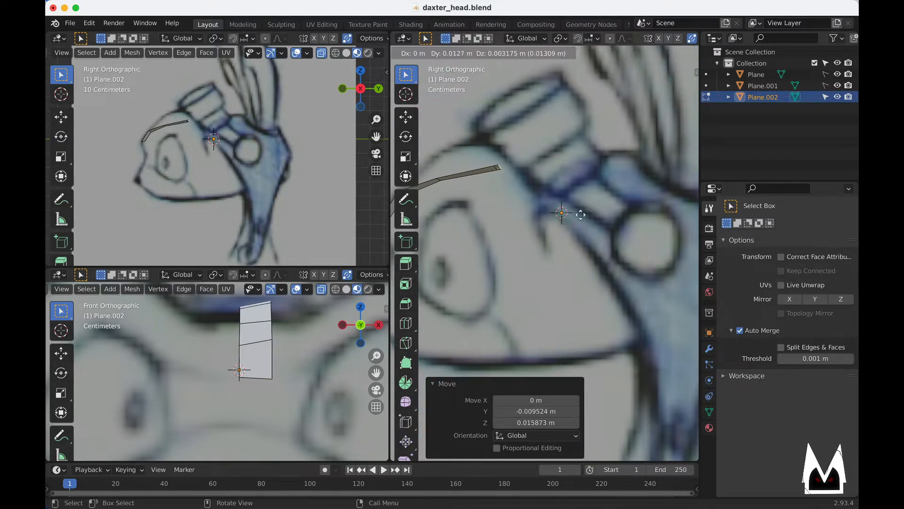
left_click(597, 217)
key("e")
left_click(672, 223)
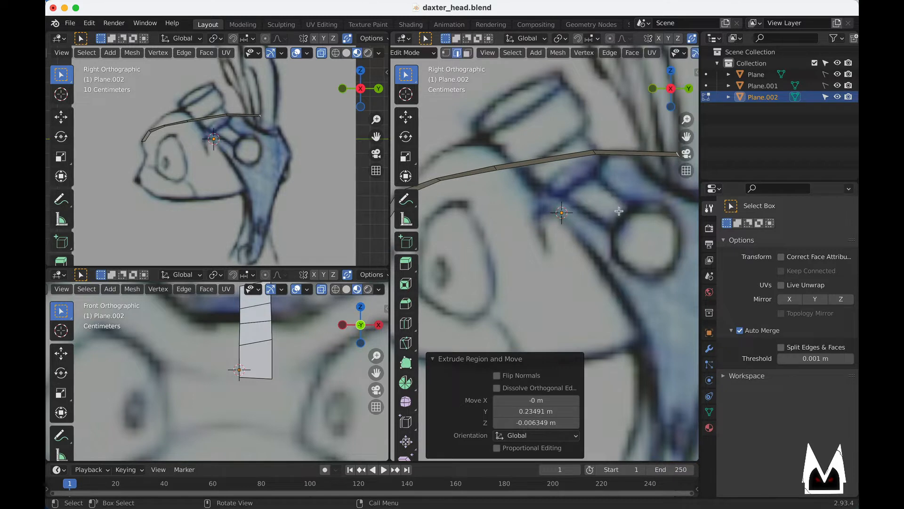
- Add one loop cut near the middle of the first newly extruded rear segment, with a slide factor of about -0.045
key("ctrl+r")
left_click(540, 165)
left_click(526, 171)
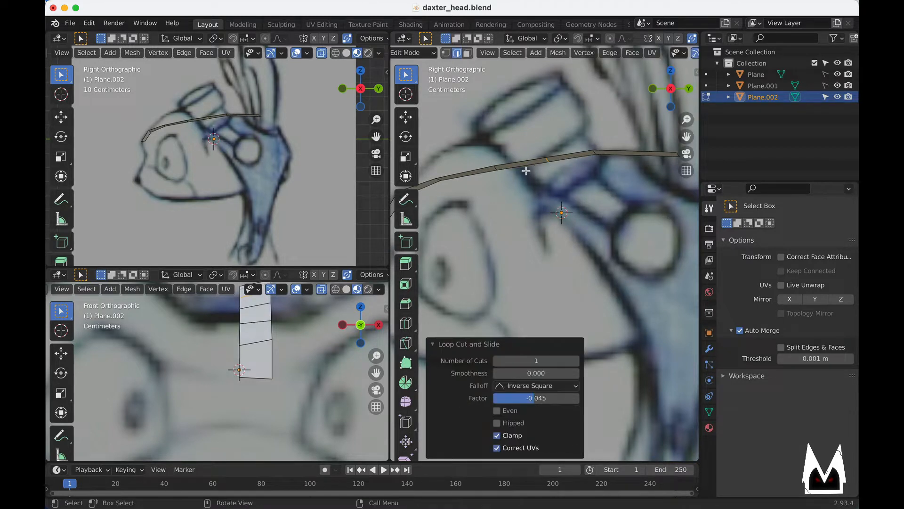
- Nudge the fourth edge's vertices forward and move the third edge's centre-line vertex about -0.010 m in Y and -0.006 m in Z
key("1")
left_click_drag(509, 177, 485, 163)
middle_click_drag(463, 194, 554, 186, "shift")
key("g")
left_click(471, 192)
left_click(538, 171)
key("g")
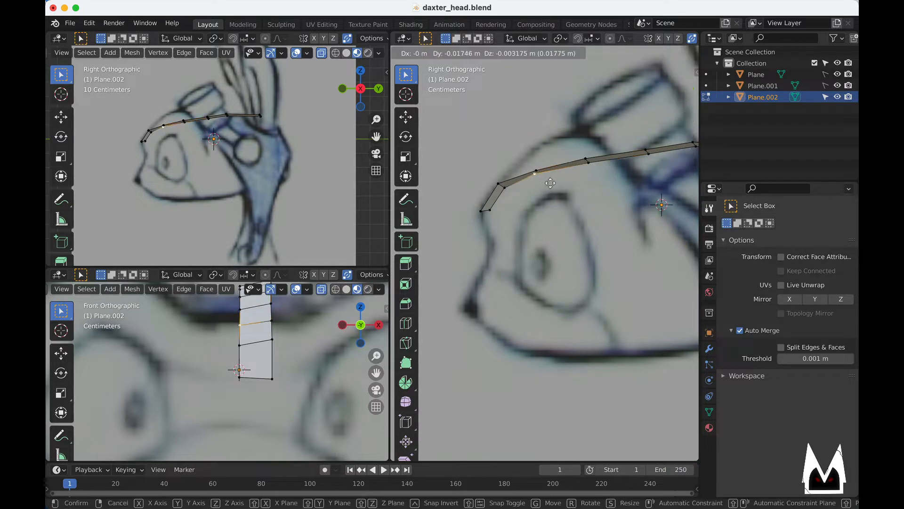
left_click(570, 181)
- Lower the vertices at the strip's second-to-last edge in side view by about 0.003 m and a further 0.010 m in Z
middle_click_drag(692, 162, 583, 181, "shift")
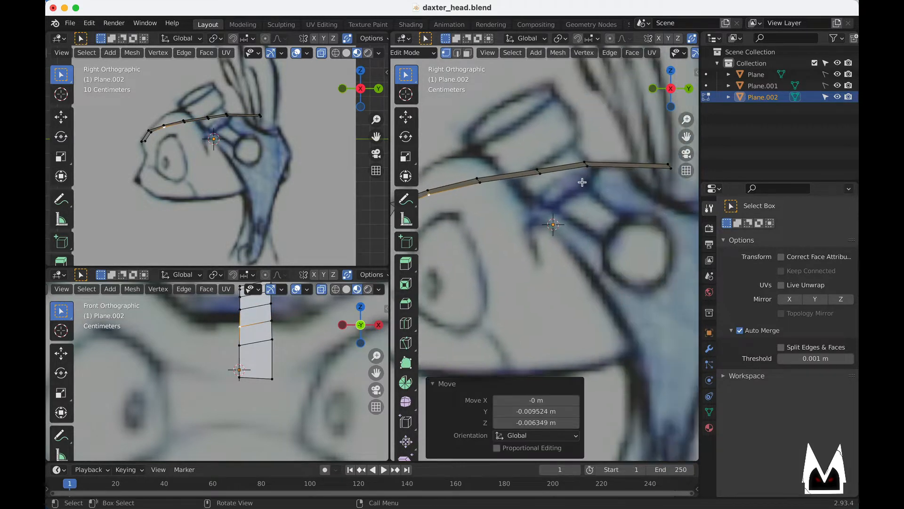
left_click_drag(585, 176, 597, 160)
key("g")
left_click(599, 173)
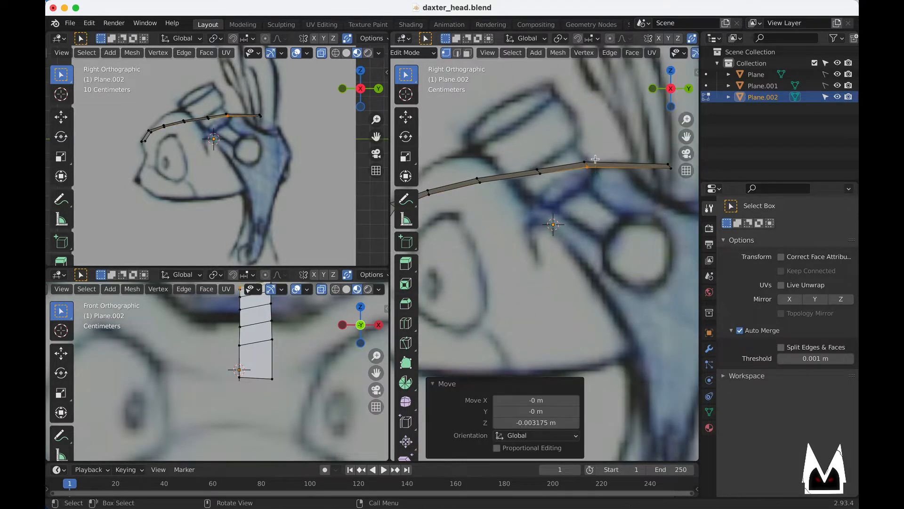
key("g")
left_click(596, 193)
- Rotate the strip's rear end edge about 19.7° and move it about -0.030 m in Y and -0.002 m in Z
middle_click_drag(660, 179, 574, 182, "shift")
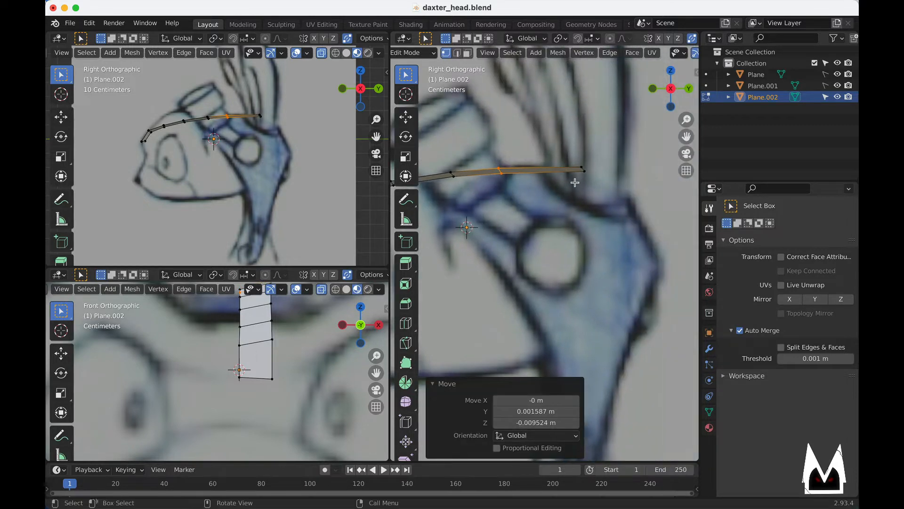
left_click_drag(574, 182, 591, 164)
key("r")
left_click(609, 189)
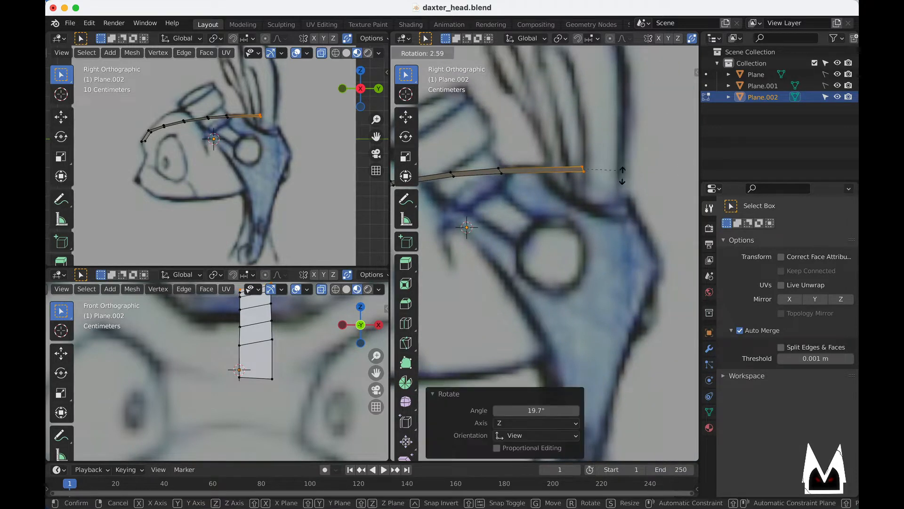
key("g")
middle_click_drag(519, 209, 625, 194, "shift")
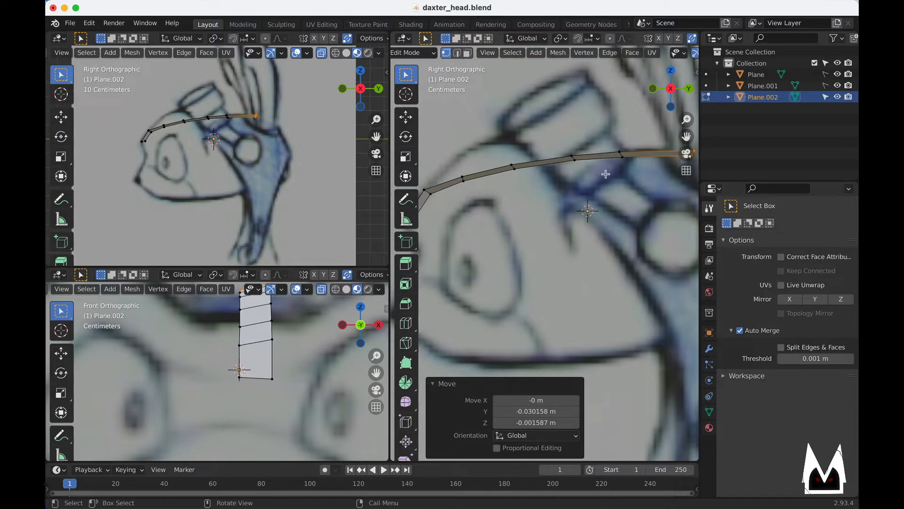
- Rotate the second-to-last edge about 16.3° and the fourth edge above the eye about 12° in side view
left_click_drag(635, 166, 606, 147)
key("r")
left_click(649, 182)
middle_click_drag(550, 198, 594, 194, "shift")
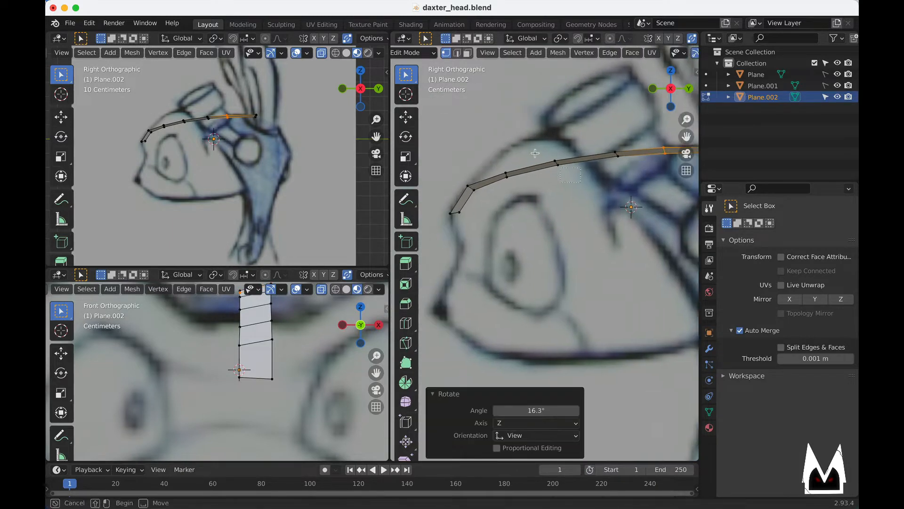
left_click_drag(571, 176, 543, 156)
key("r")
left_click(555, 194)
middle_click_drag(555, 193, 556, 184, "shift")
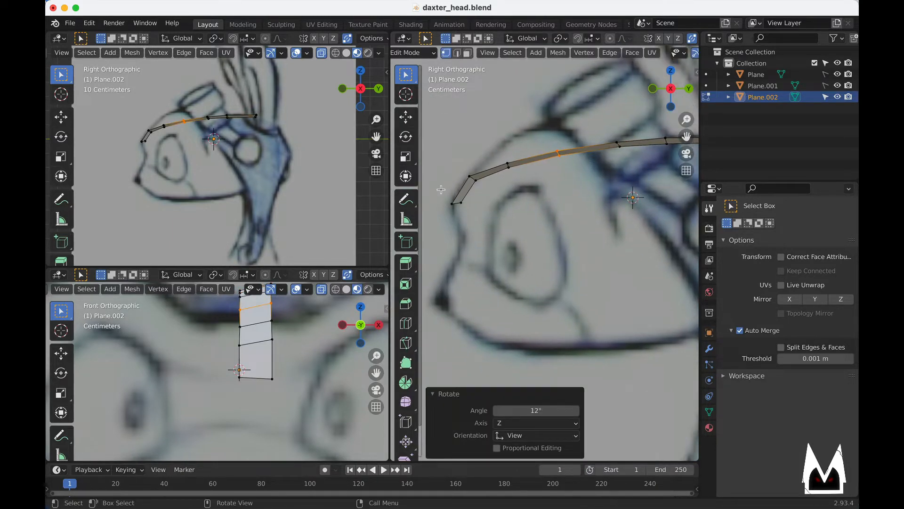
- Extrude the strip's front lower edge down the brow about 0.018 m in Y and -0.061 m in Z
middle_click_drag(465, 214, 492, 191, "shift")
scroll(491, 191, "up", 2)
key("2")
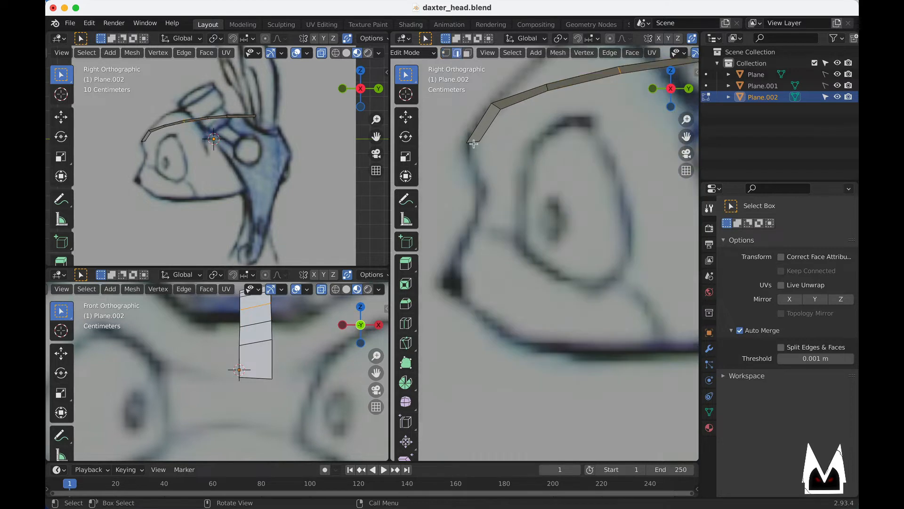
middle_click_drag(473, 144, 497, 139, "shift")
key("e")
left_click(531, 195)
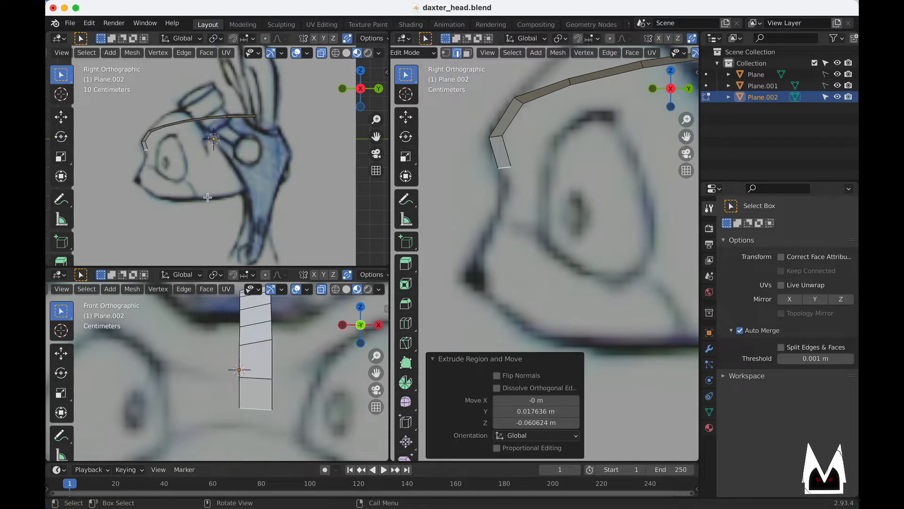
- Extrude the lower front edge again down toward the top of the muzzle, about -0.087 m in Z
middle_click_drag(208, 189, 311, 182, "shift")
scroll(312, 372, "down", 2)
middle_click_drag(311, 373, 311, 357, "shift")
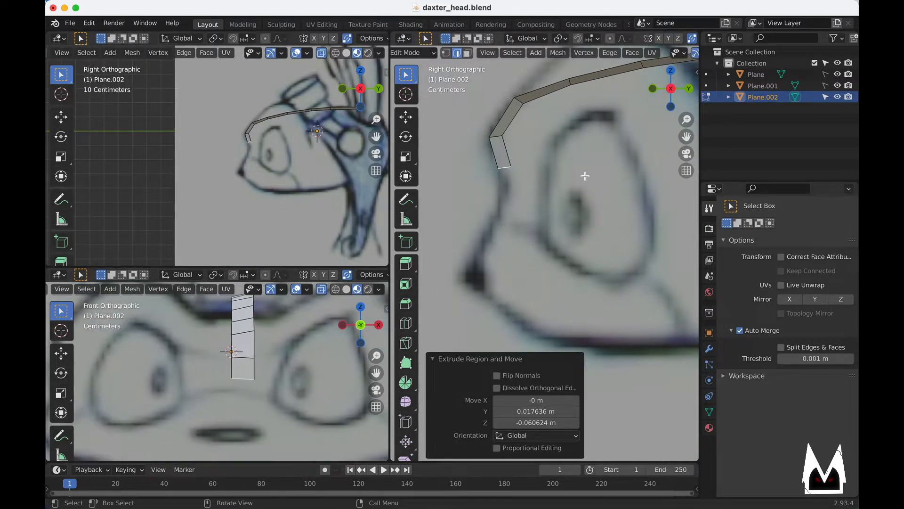
middle_click_drag(558, 189, 562, 182, "shift")
key("e")
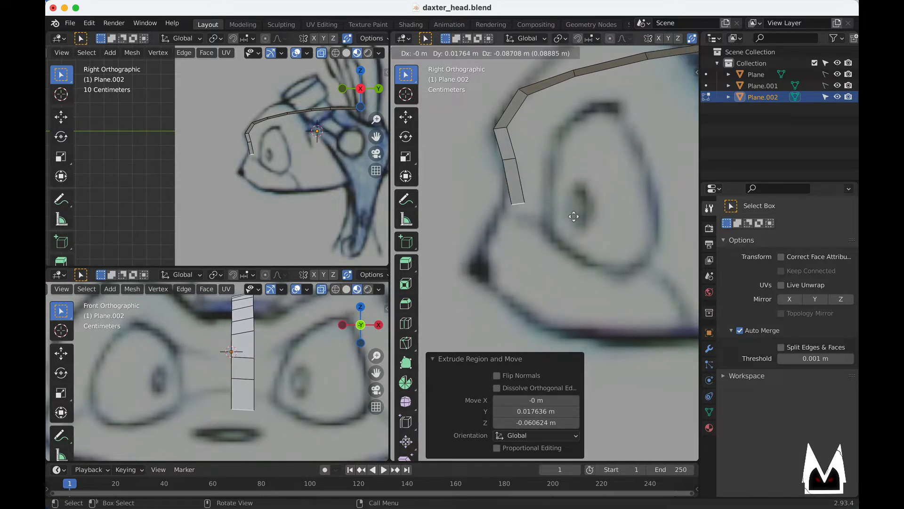
left_click(568, 215)
- Shift the centre-line side edge of the lowest face forward in Y to make that face narrower in side view
left_click(518, 174)
key("g")
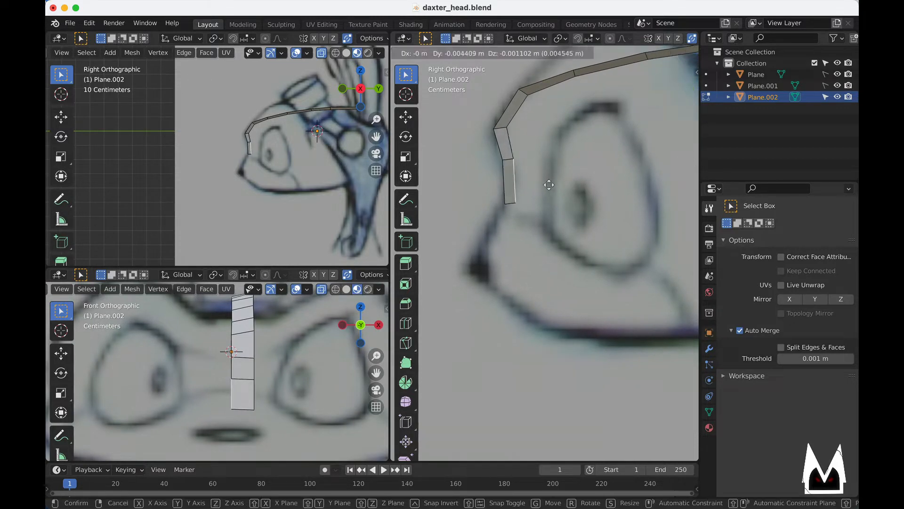
left_click(548, 185)
- Move the brow's centre-line vertex about -0.008 m in Y and -0.003 m in Z, and adjust the lowest centre-line vertex
key("1")
left_click(506, 129)
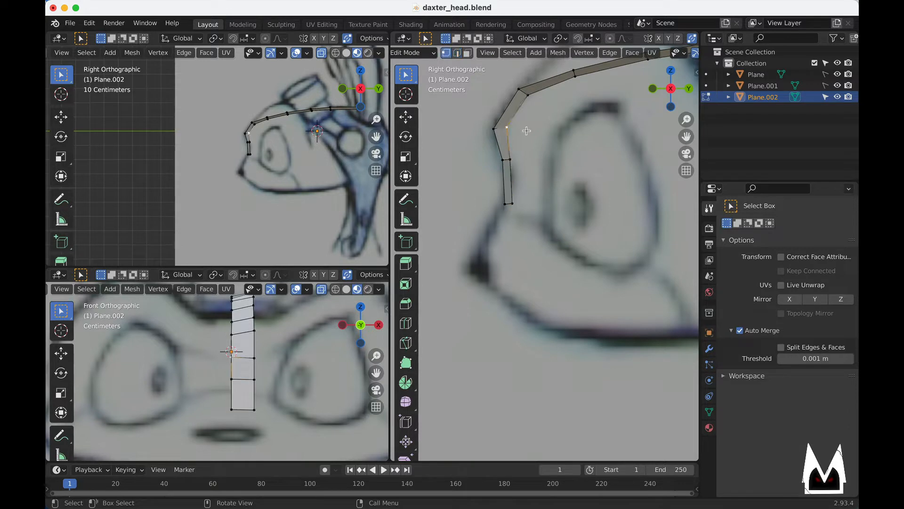
key("g")
left_click(523, 126)
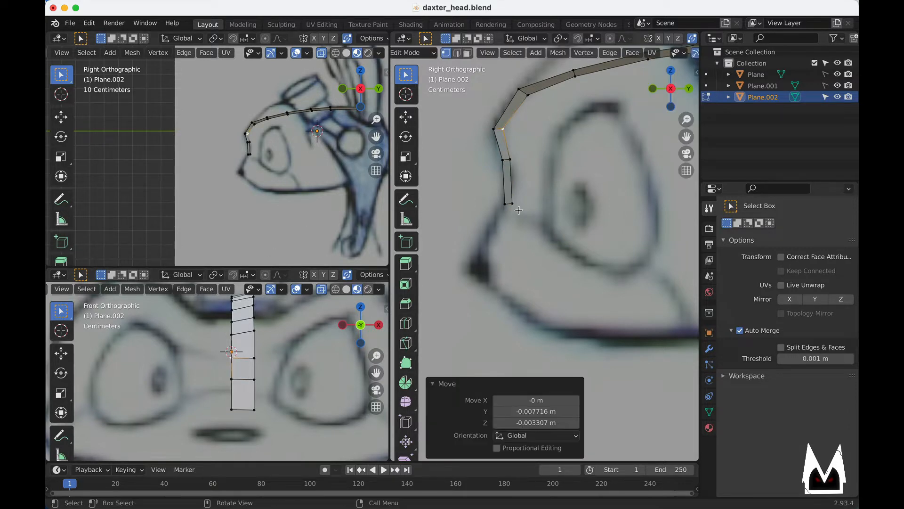
key("2")
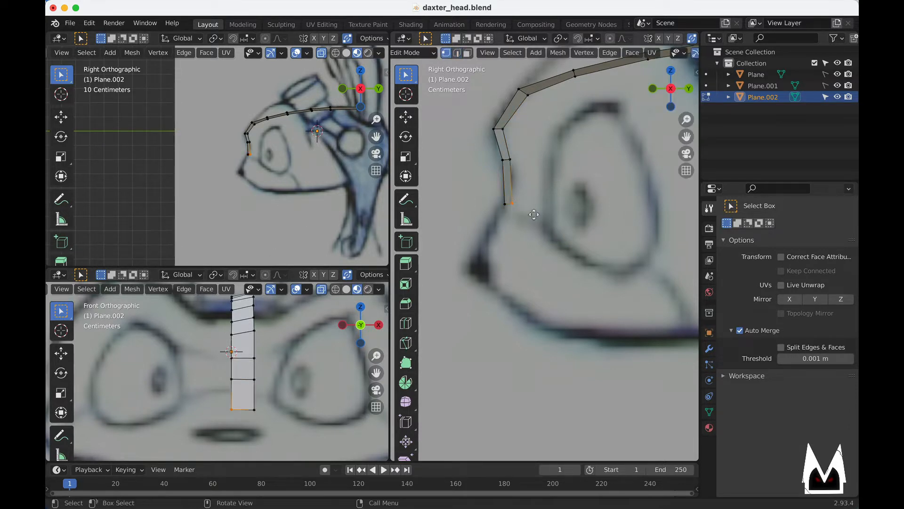
left_click(529, 217)
- Extrude the lowest edge along the muzzle about -0.035 m in Y and -0.052 m in Z, and again about -0.004 m in Y and -0.048 m in Z
key("2")
key("e")
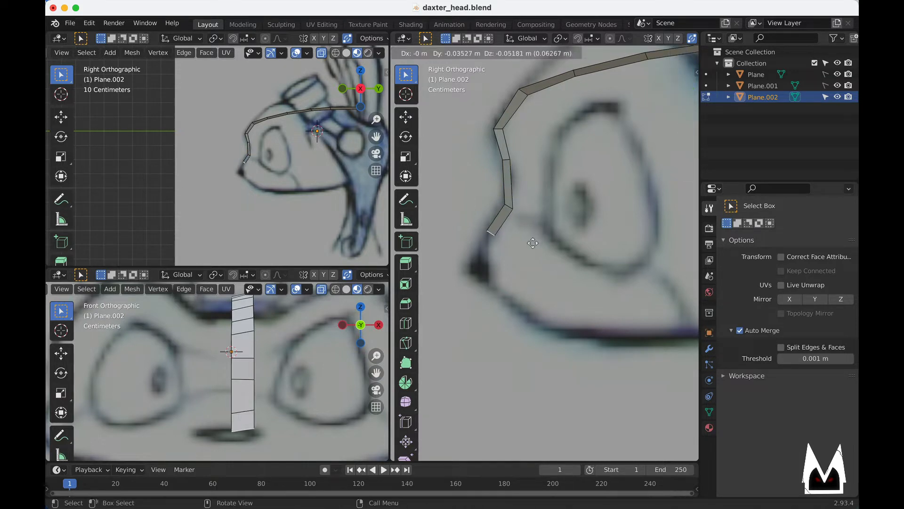
left_click(532, 243)
key("e")
left_click(539, 270)
- Rotate the new lowest edge beside the nose and move it about -0.003 m in Y and 0.009 m in Z
key("r")
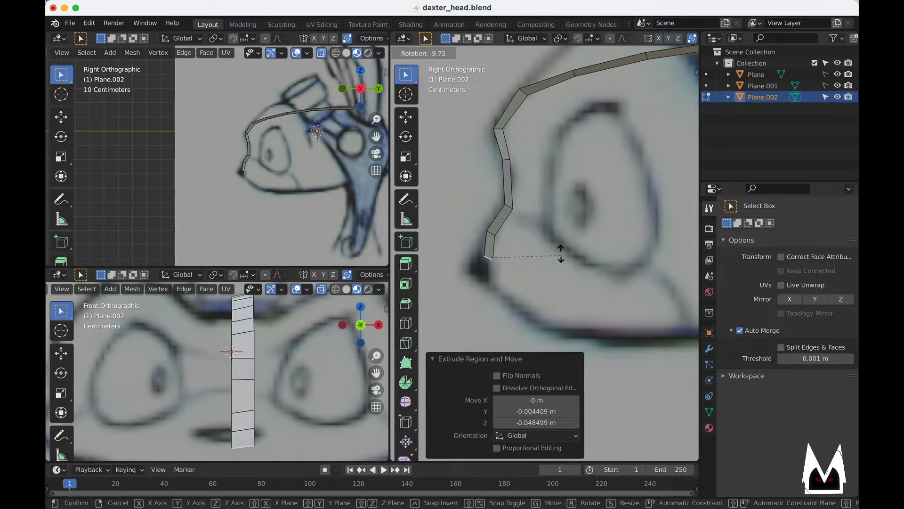
left_click(558, 241)
key("g")
left_click(554, 230)
- Extrude the edge beside the nose downward, rotate the new end edge, and move it about 0.004 m in Y and -0.006 m in Z
key("e")
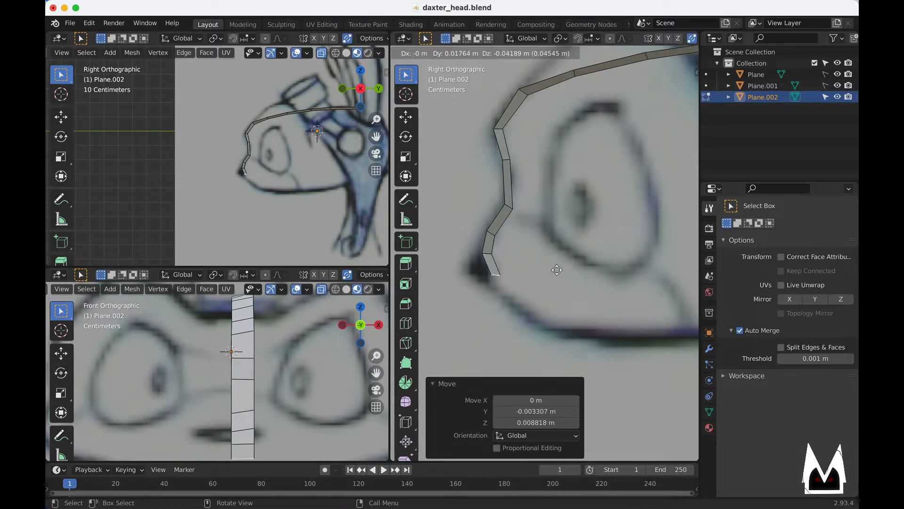
left_click(556, 271)
key("r")
left_click(562, 235)
key("g")
left_click(562, 235)
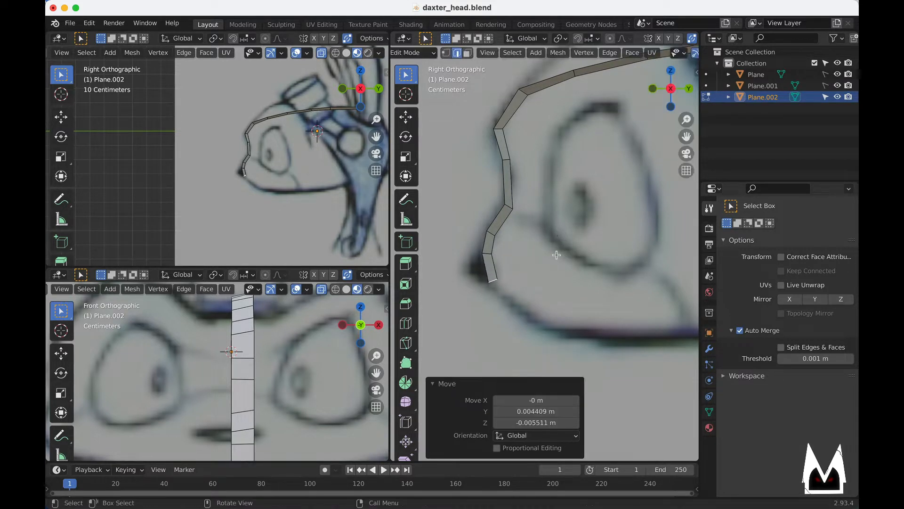
- Extrude the end edge along the chin about 0.076 m in Y and -0.061 m in Z, and again about 0.104 m in Y and -0.031 m in Z
middle_click_drag(556, 286, 529, 252, "shift")
key("e")
left_click(570, 285)
key("g")
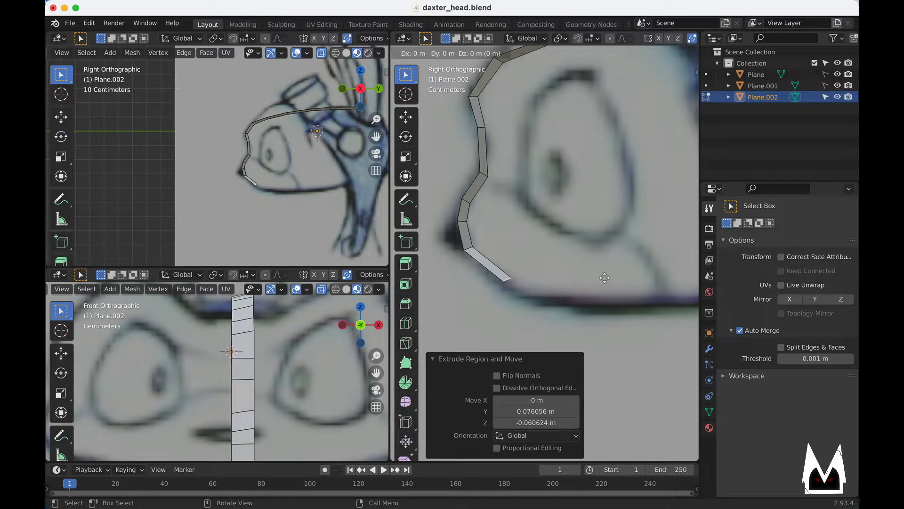
- Rotate the end edge under the chin across the jaw outline, and rotate the edge before it about -40.9°
key("r")
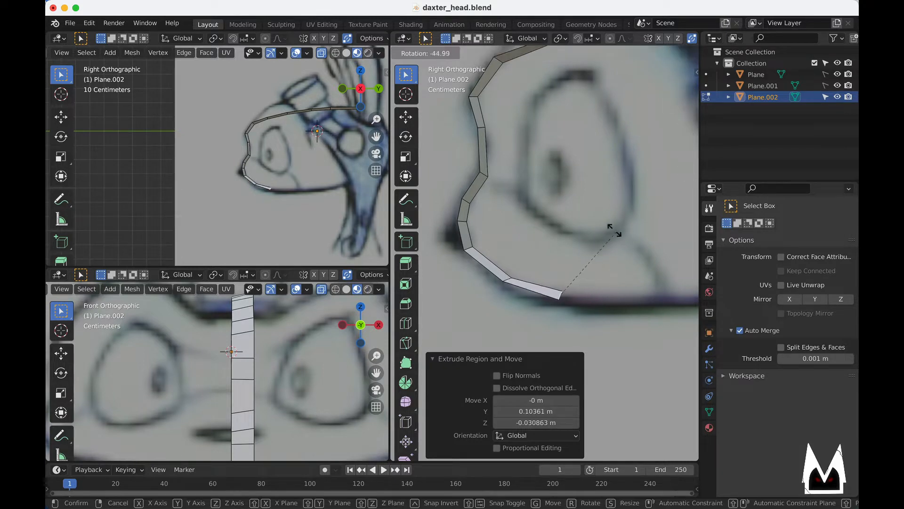
left_click(622, 239)
key("r")
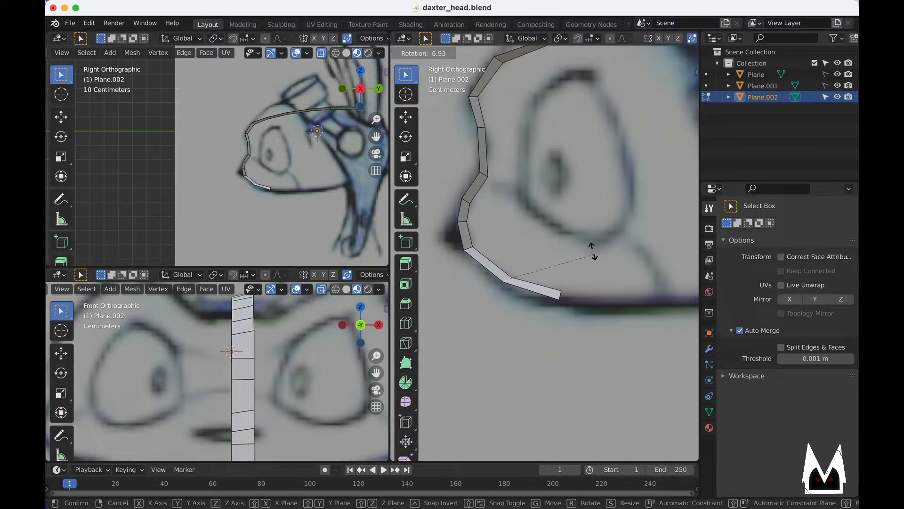
left_click(564, 211)
- Move the edge below the nose about -0.010 m in Y and 0.006 m in Z, and the edge above it about -0.007 m in Y and -0.003 m in Z
middle_click_drag(455, 255, 496, 246, "shift")
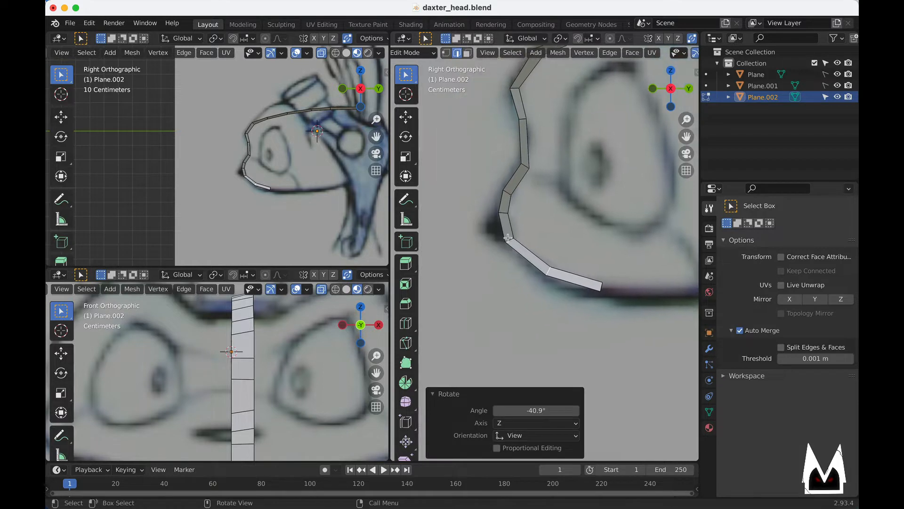
left_click(509, 238)
key("g")
left_click(507, 227)
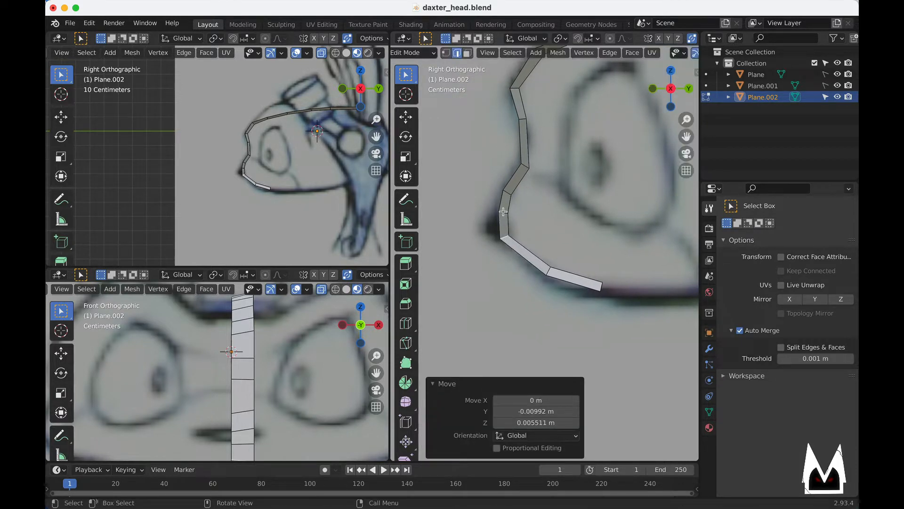
key("g")
left_click(500, 215)
middle_click_drag(268, 458, 287, 407, "shift")
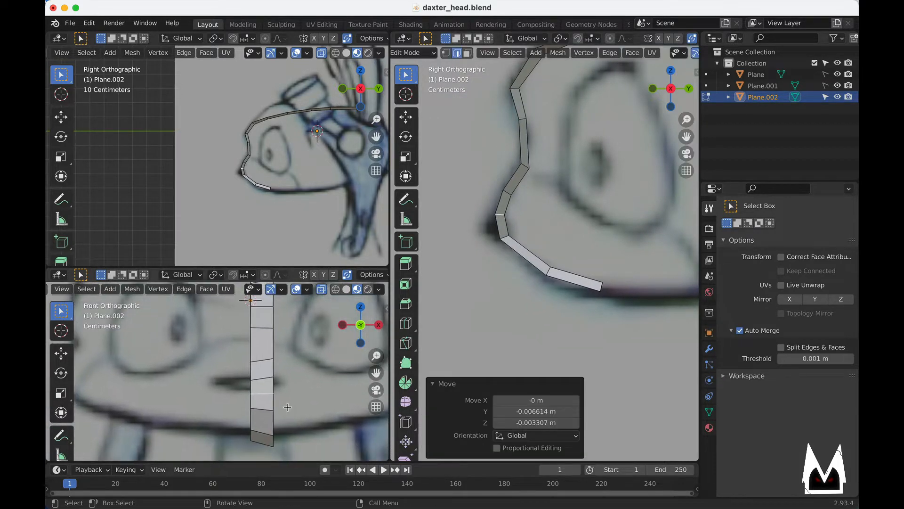
- Move the outer vertex beside the nose about -0.009 m in Z, and the one below it about -0.003 m in X and 0.008 m in Z
scroll(288, 407, "up", 1)
key("1")
left_click(284, 375)
key("g")
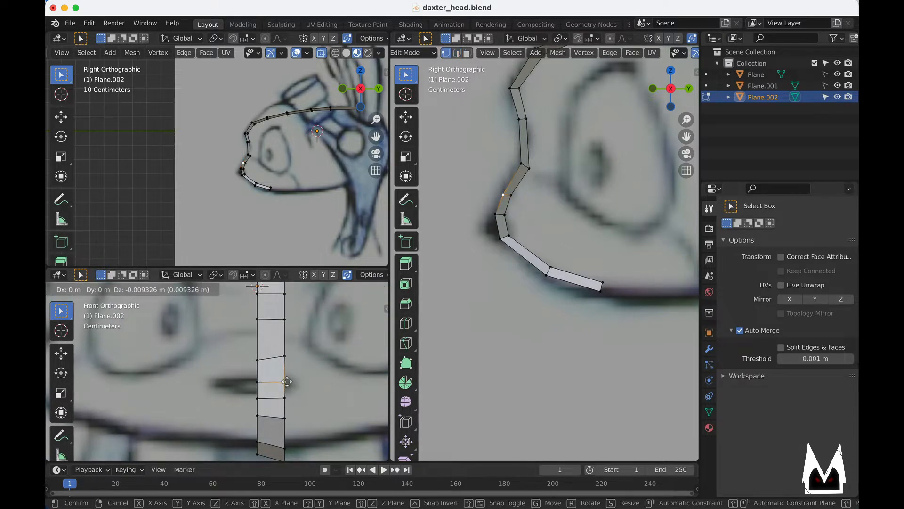
left_click(287, 382)
left_click(285, 399)
key("g")
left_click(290, 387)
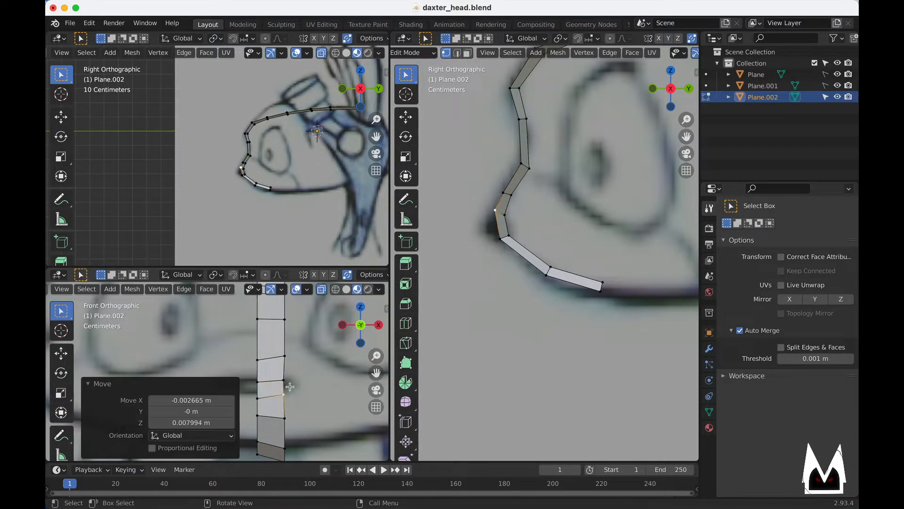
- Move the two centre-line vertices at the nose tip about -0.022 m in Y to meet the profile outline
middle_click_drag(510, 209, 566, 241)
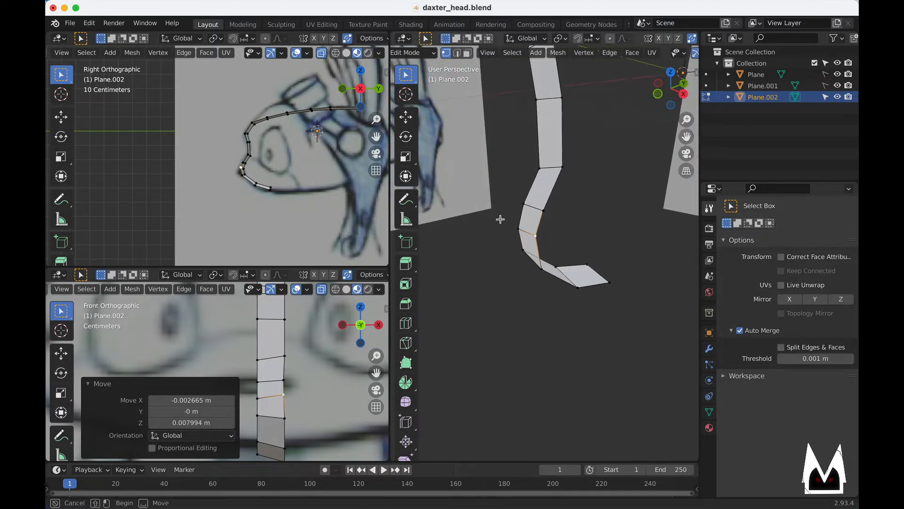
left_click_drag(501, 218, 529, 274)
middle_click_drag(529, 275, 543, 247, "alt")
key("g")
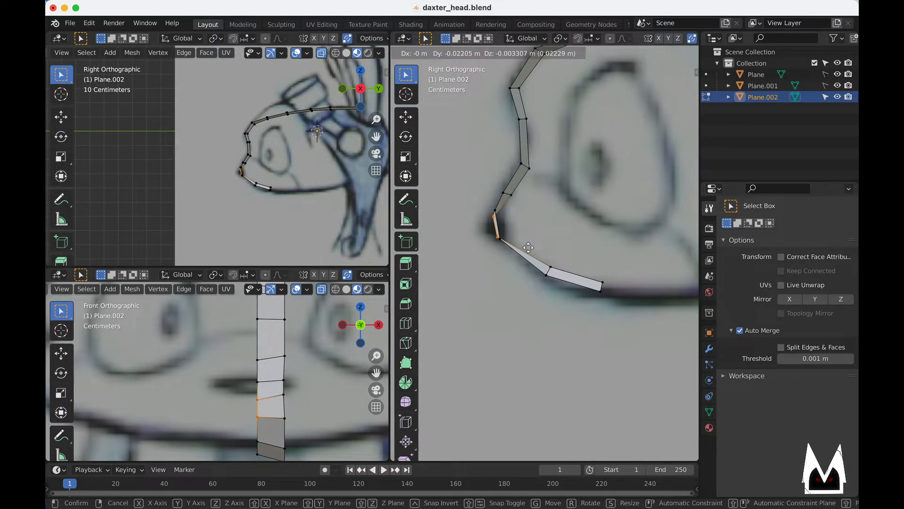
left_click(528, 250)
- Move the next three centre-line vertices above the nose tip about -0.016 m, -0.013 m and -0.014 m in Y, working upward
scroll(509, 227, "up", 2)
left_click_drag(502, 171, 511, 174)
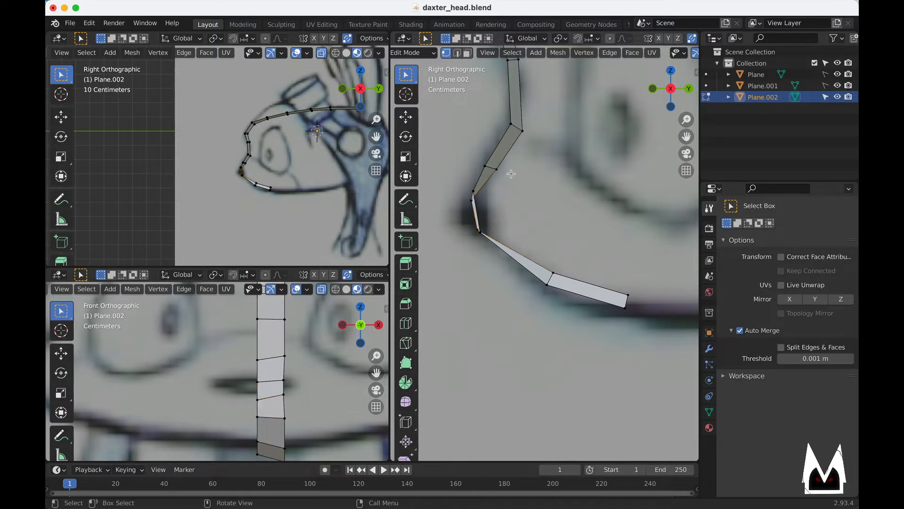
key("g")
left_click(508, 168)
middle_click_drag(538, 151, 553, 232, "shift")
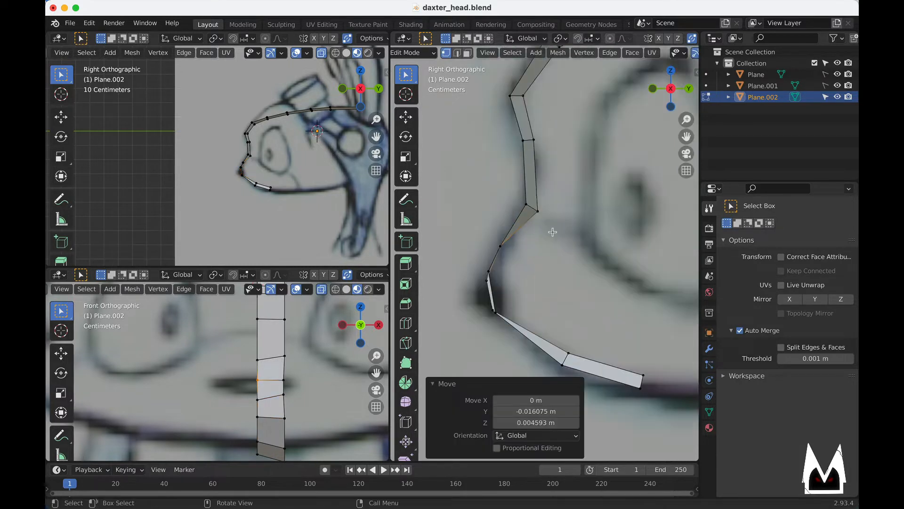
left_click_drag(530, 207, 530, 207)
key("g")
left_click(521, 205)
middle_click_drag(561, 169, 568, 218, "shift")
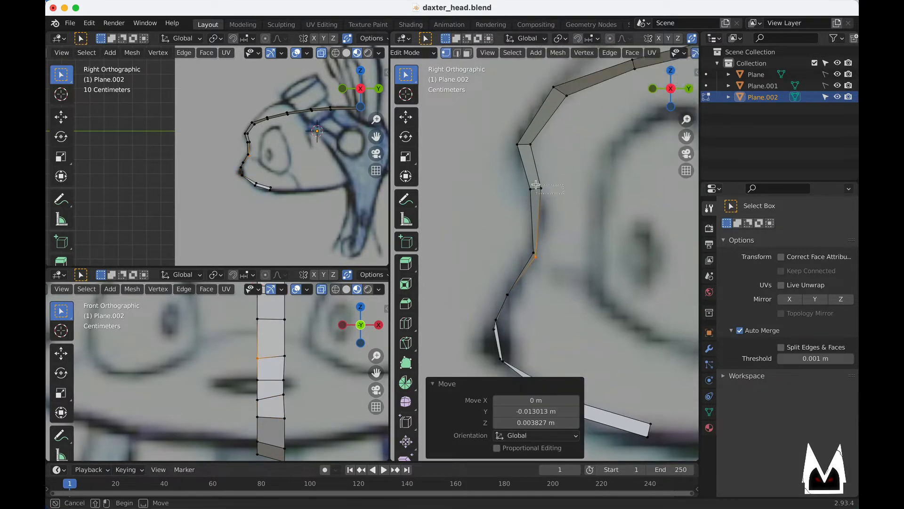
left_click_drag(536, 185, 535, 188)
key("g")
left_click(538, 209)
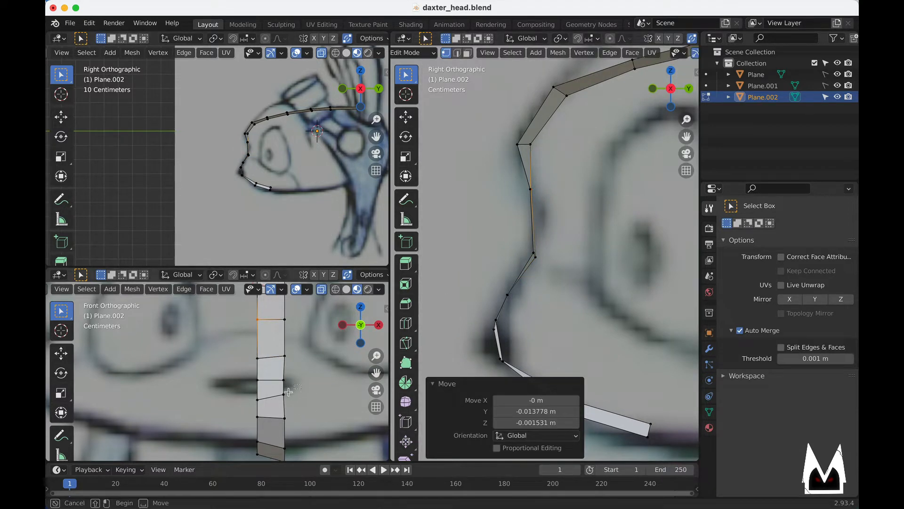
- Move the outer vertex just below the nose about -0.001 m in Y and -0.011 m in Z
left_click_drag(289, 392, 276, 402)
middle_click_drag(544, 315, 580, 283, "shift")
scroll(552, 281, "up", 1)
key("g")
left_click(545, 293)
scroll(544, 293, "down", 4)
middle_click_drag(295, 418, 289, 390, "shift")
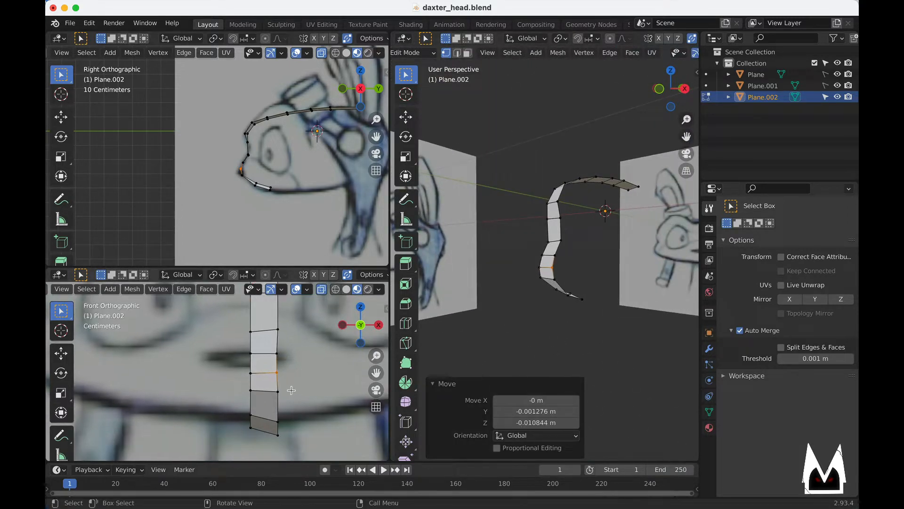
- Lower the centre-line vertex of the strip's end edge under the chin toward the jaw outline
middle_click_drag(306, 449, 300, 421, "shift")
left_click_drag(252, 394, 293, 417)
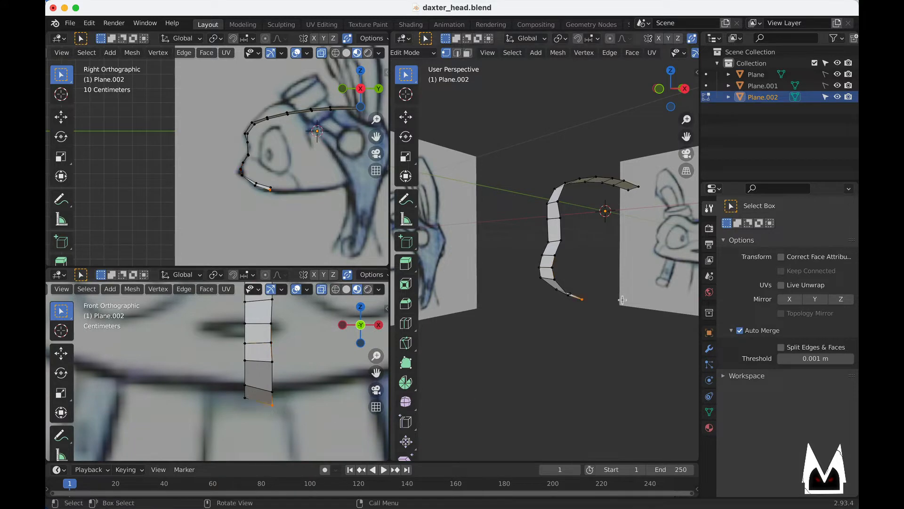
middle_click_drag(583, 308, 550, 301, "alt")
scroll(595, 304, "up", 2)
middle_click_drag(675, 318, 506, 315, "shift")
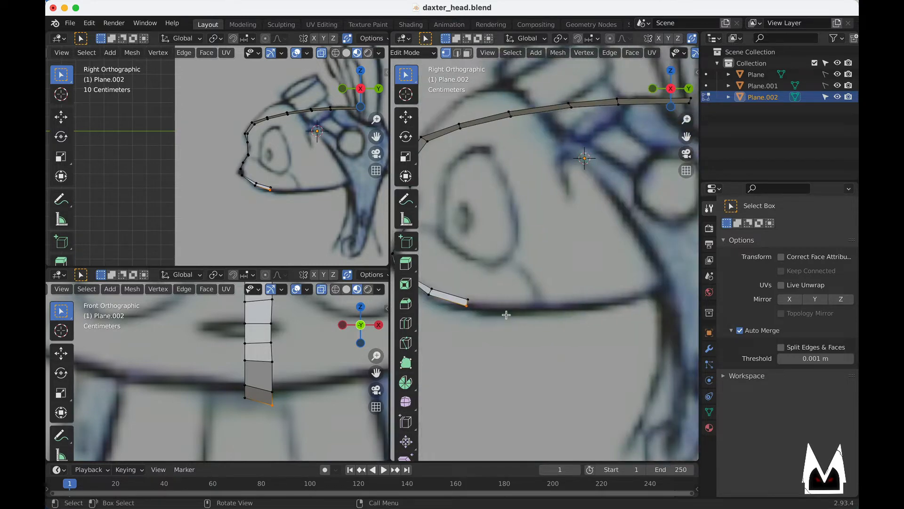
scroll(330, 217, "up", 6)
middle_click_drag(370, 243, 238, 160, "shift")
scroll(240, 161, "up", 1)
left_click_drag(240, 161, 177, 163)
key("g")
left_click(233, 183)
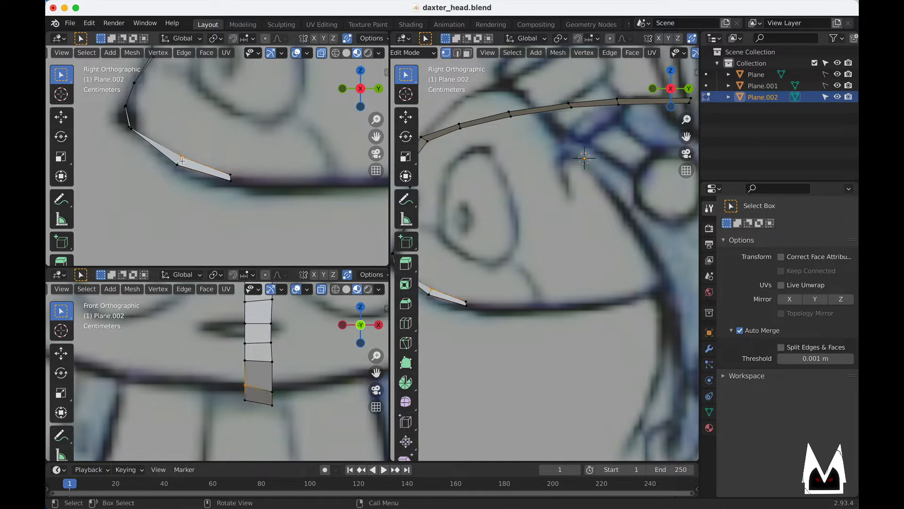
- Lower the centre-line vertex of the previous chin edge, and move the end one about 0.002 m in Y and -0.009 m in Z
key("g")
left_click(174, 169)
left_click_drag(226, 176, 231, 179)
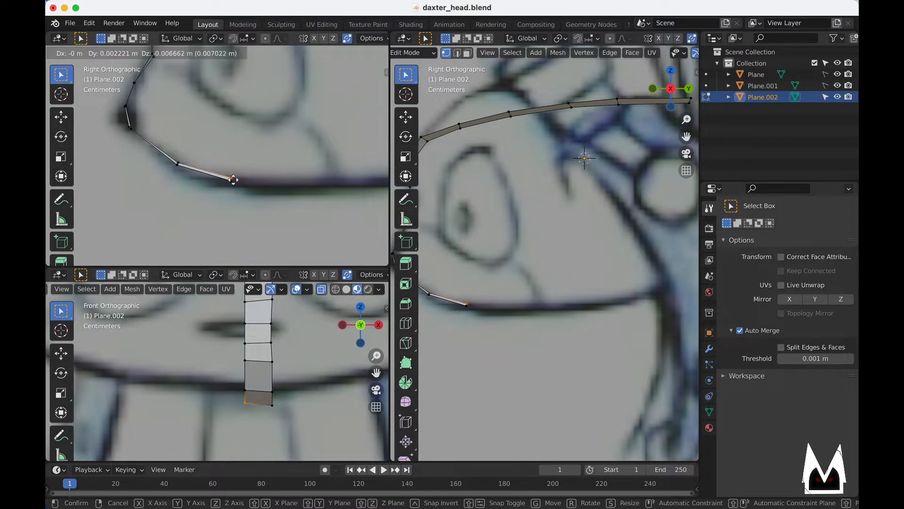
key("g")
left_click(234, 181)
- Extrude the strip's end edge under the chin about 0.163 m in Y and -0.011 m in Z along the jaw outline
scroll(447, 325, "down", 7)
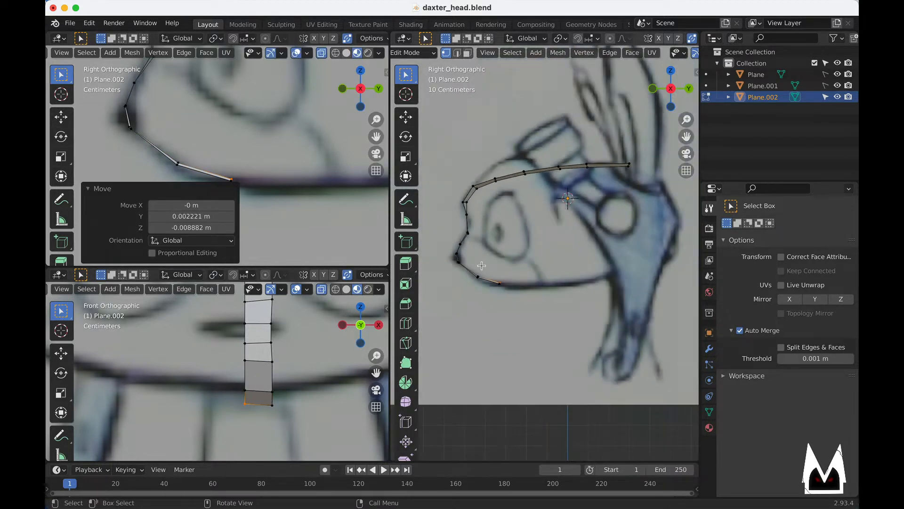
scroll(246, 400, "down", 4)
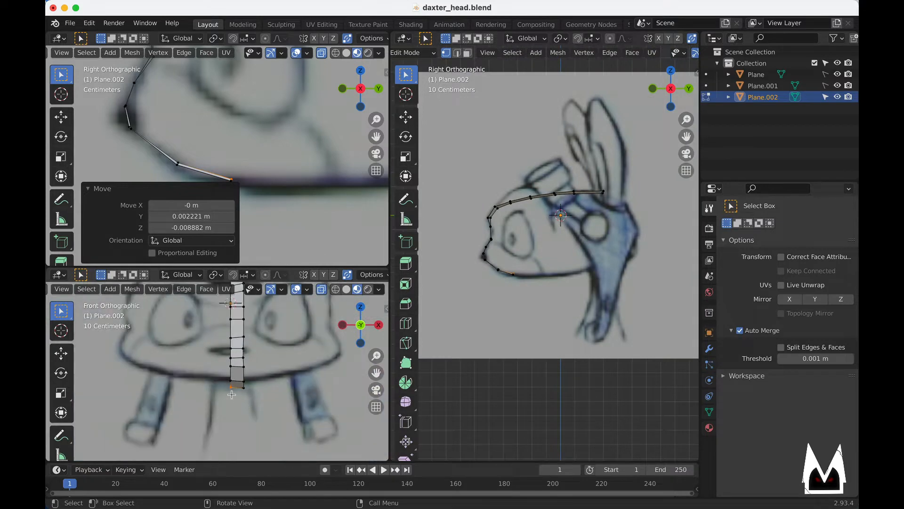
scroll(257, 363, "up", 3)
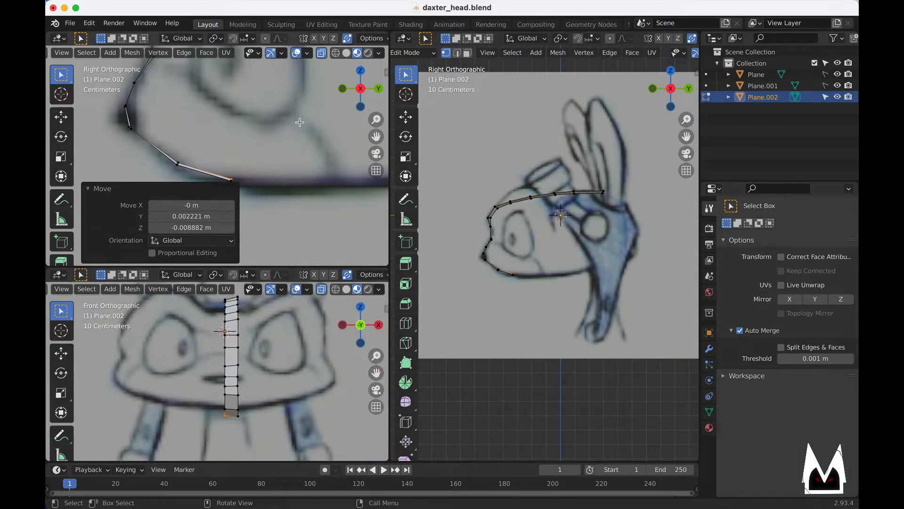
scroll(299, 122, "down", 4)
scroll(514, 295, "up", 5)
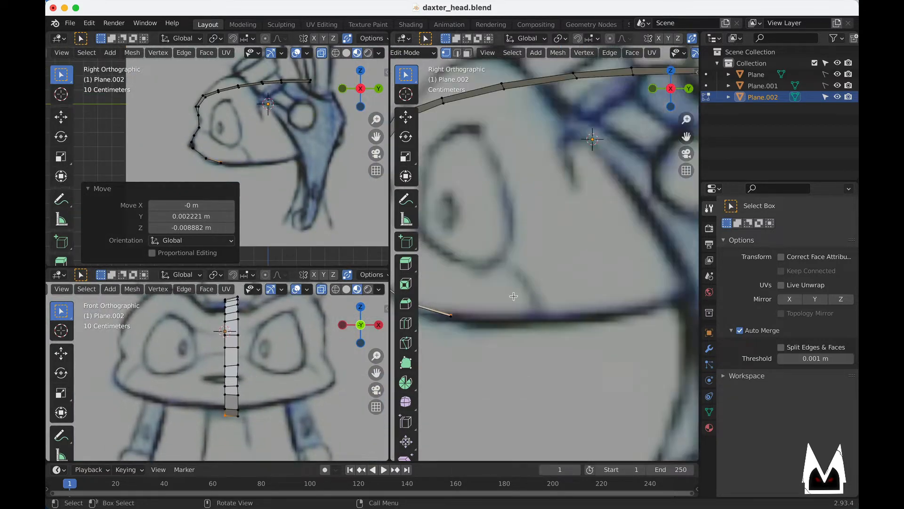
middle_click_drag(513, 296, 535, 252)
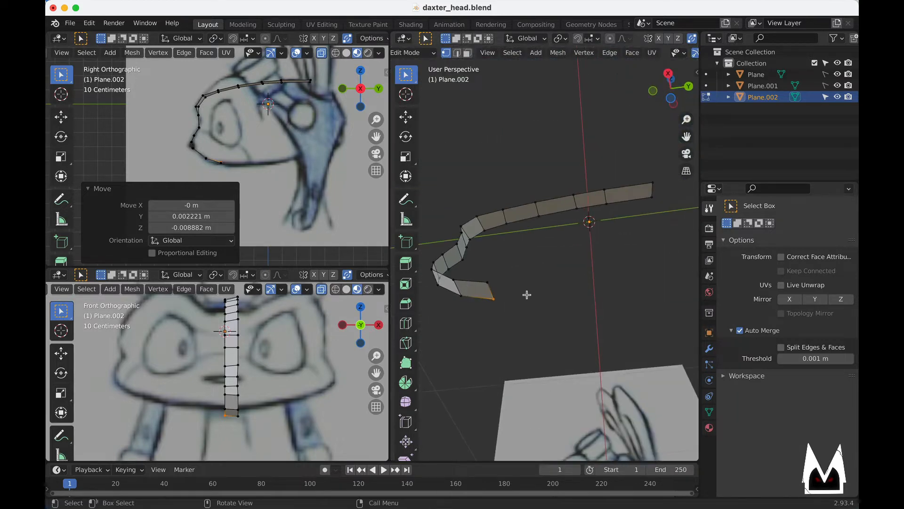
key("2")
key("KP_3")
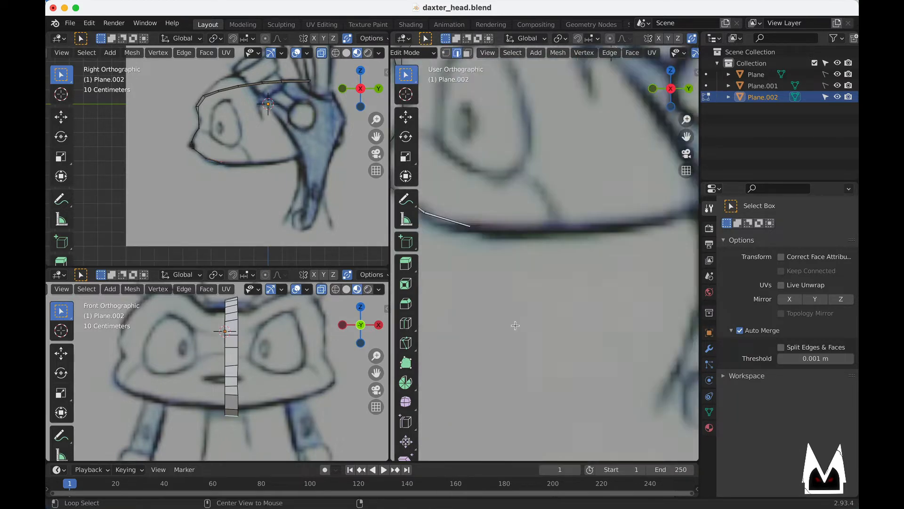
key("g")
left_click(593, 314)
- Extrude the end edge twice more along the jaw toward the neck, the second time about 0.220 m in Y and 0.058 m in Z
middle_click_drag(680, 299, 608, 318, "shift")
key("e")
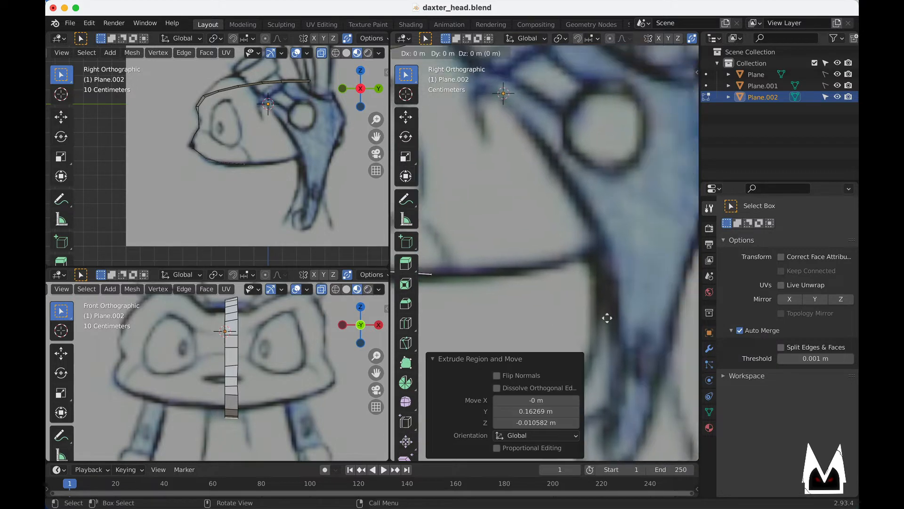
left_click(673, 313)
middle_click_drag(672, 298, 594, 312, "shift")
key("e")
left_click(683, 287)
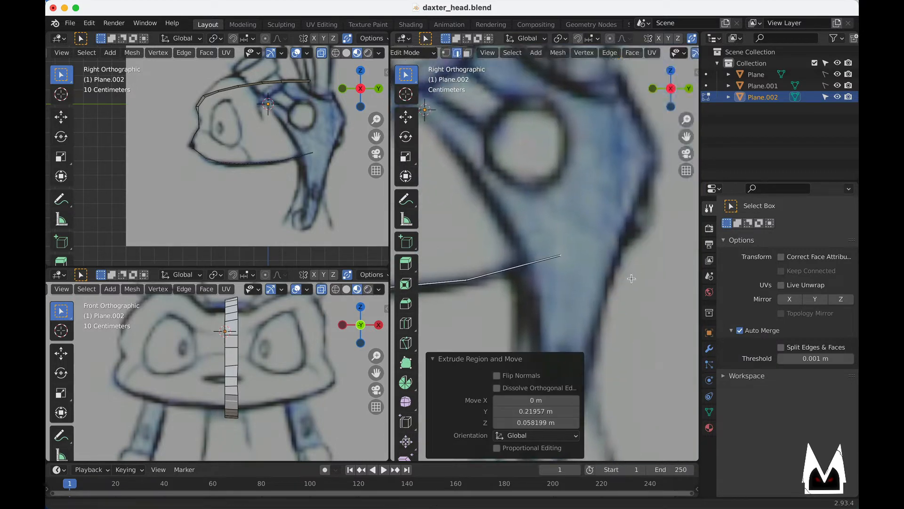
- Extrude the strip's side edge between the eyes about 0.094 m in X and 0.059 m in Z toward the brow
middle_click_drag(499, 279, 693, 229, "shift")
scroll(547, 241, "down", 6)
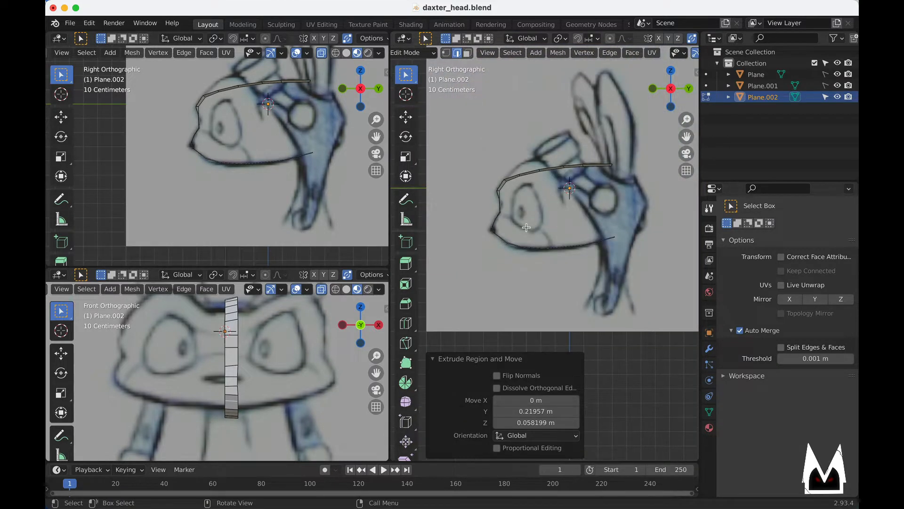
middle_click_drag(526, 228, 489, 207)
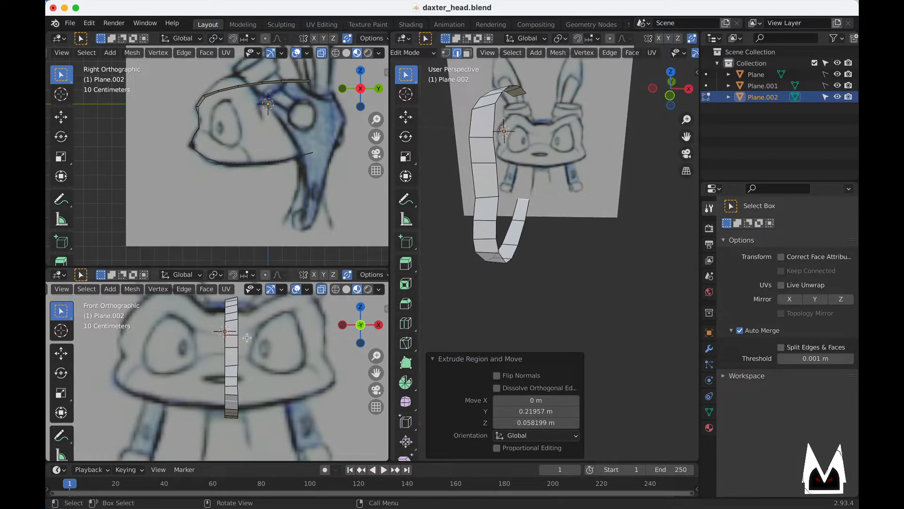
middle_click_drag(267, 323, 242, 333, "shift")
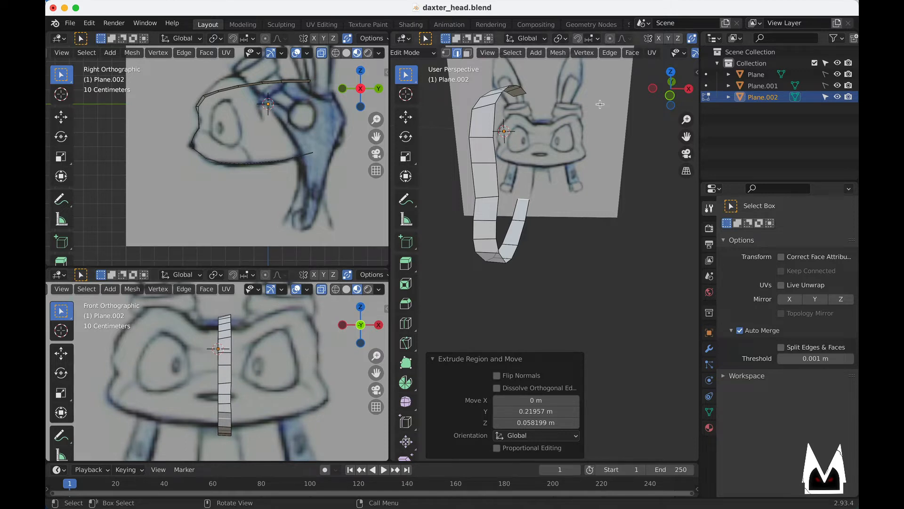
middle_click_drag(546, 131, 514, 193)
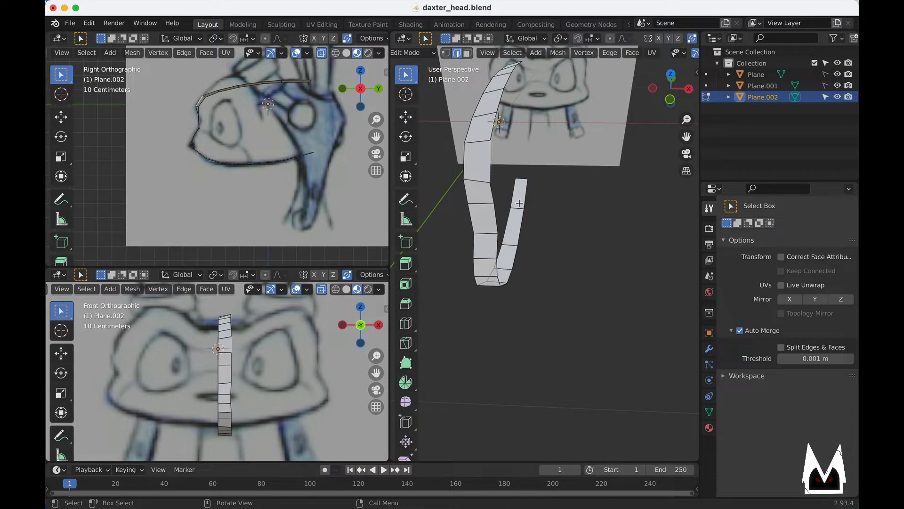
scroll(224, 342, "up", 2)
key("e")
left_click(282, 318)
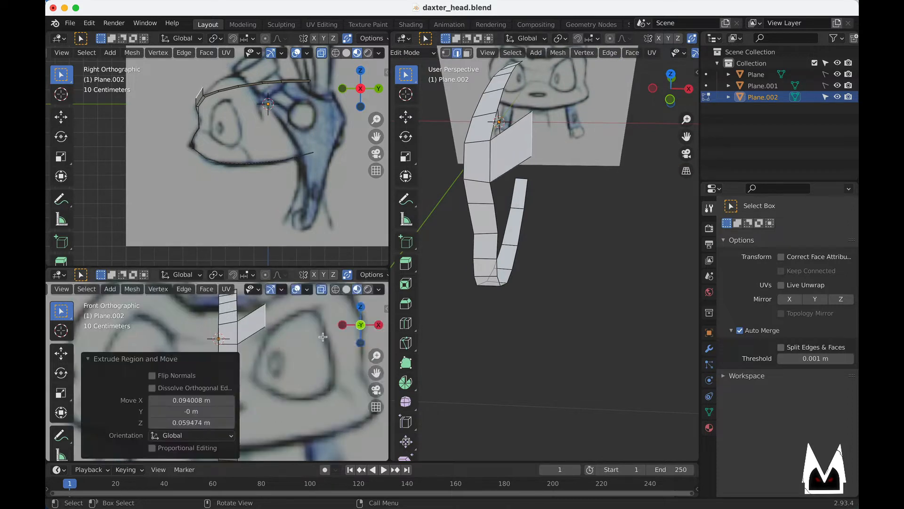
- Rotate the new brow edge to follow the eye outline, and move it about 0.010 m in X and 0.004 m in Z
key("r")
left_click(323, 309)
middle_click_drag(323, 310, 315, 316, "shift")
key("g")
left_click(319, 315)
- Move the brow edge about 0.025 m in Y and -0.021 m in Z to fit the side reference
middle_click_drag(230, 103, 274, 150, "shift")
scroll(274, 151, "up", 3)
key("g")
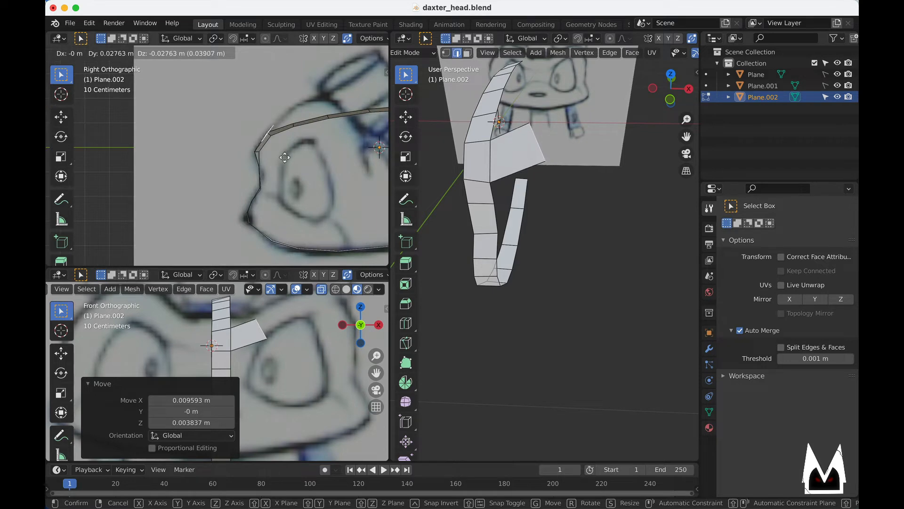
left_click(285, 157)
- Extrude the brow edge farther outward and up above the eye, and move it about 0.087 m in Y and -0.016 m in Z
key("e")
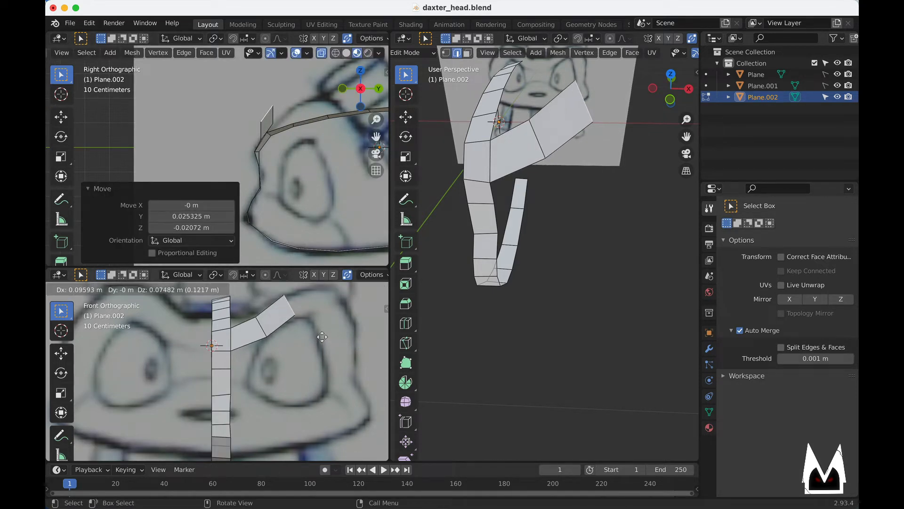
left_click(328, 335)
middle_click_drag(312, 147, 278, 150, "shift")
key("g")
left_click(286, 145)
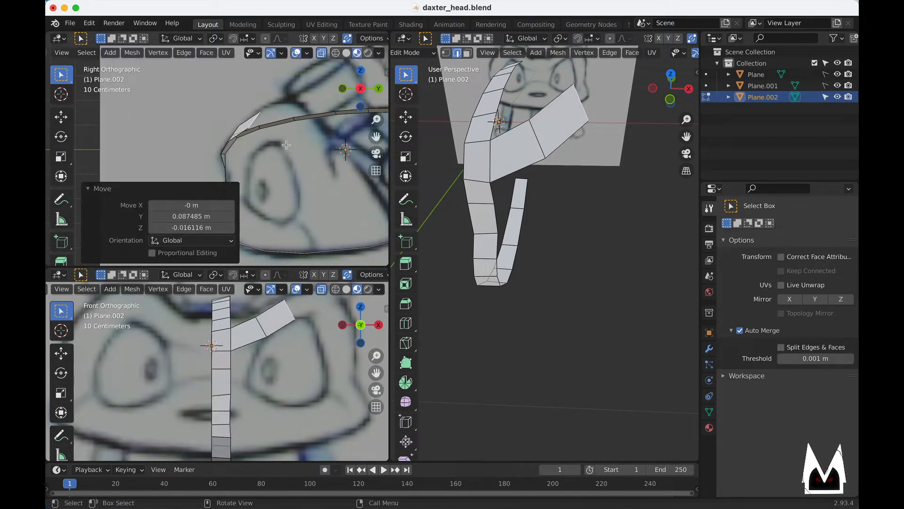
- Rotate the brow strip's end edge in the front view and reposition it above the eye outline
middle_click_drag(293, 347, 216, 369, "shift")
key("r")
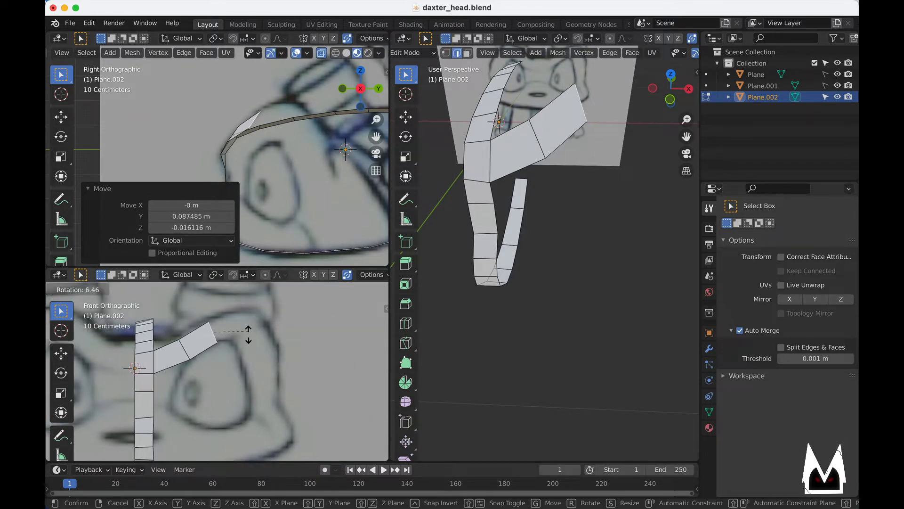
left_click(243, 348)
key("g")
left_click(245, 343)
- Shift the upper vertex of the brow's end edge toward the midline, and adjust the middle edge to even the strip's width
scroll(242, 329, "up", 2)
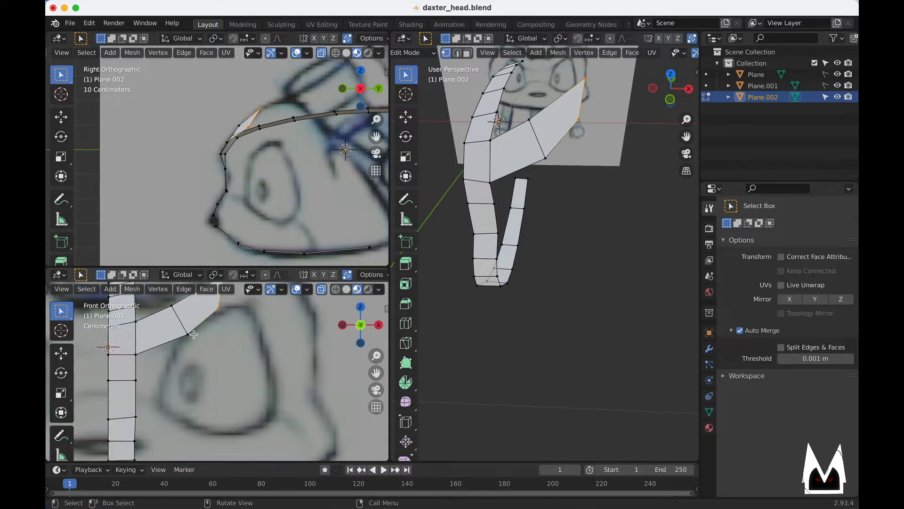
middle_click_drag(241, 315, 210, 327, "shift")
left_click(217, 310)
key("g")
left_click(207, 311)
left_click(160, 337)
key("g")
left_click(157, 333)
- Extrude the brow strip's end edge outward over the top of the eye and rotate it 35.2°
key("2")
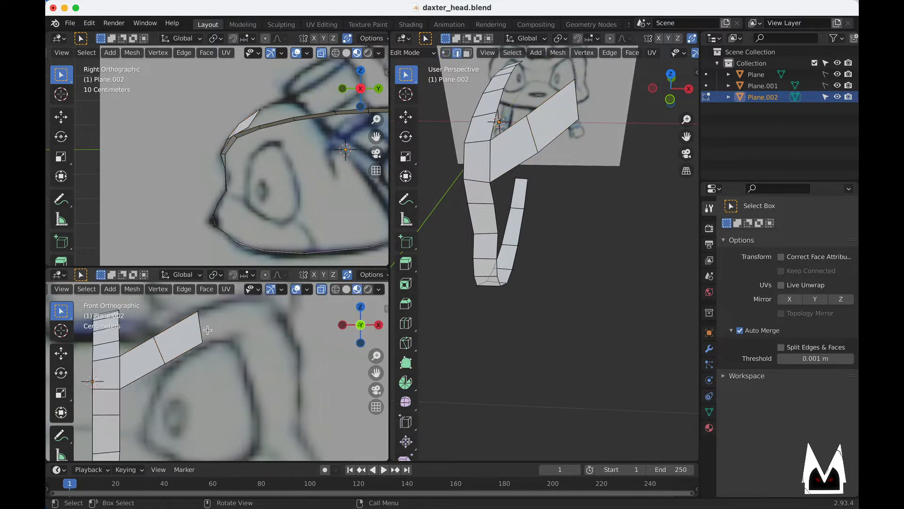
left_click(204, 328)
key("e")
left_click(254, 325)
key("r")
left_click(284, 352)
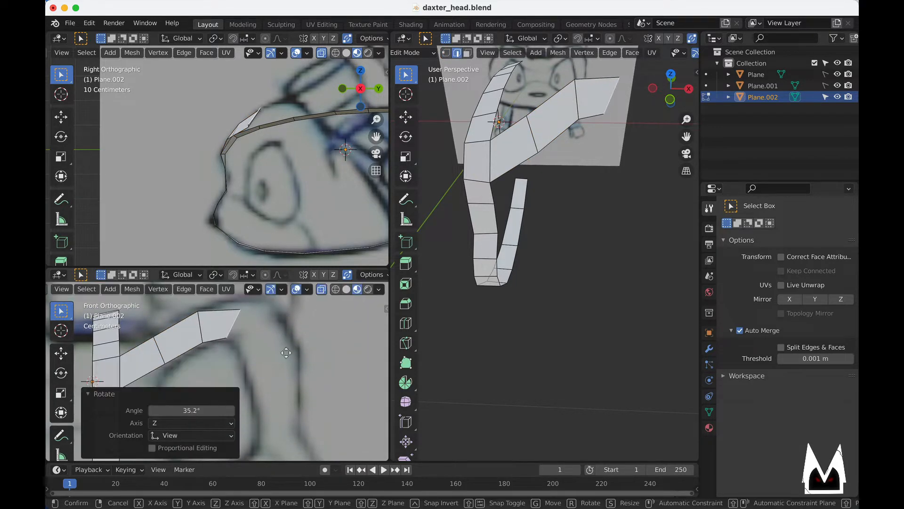
- Move the new end edge about 0.021 m in X and -0.003 m in Z, and about 0.094 m in Y and -0.007 m in Z
key("g")
left_click(292, 353)
key("g")
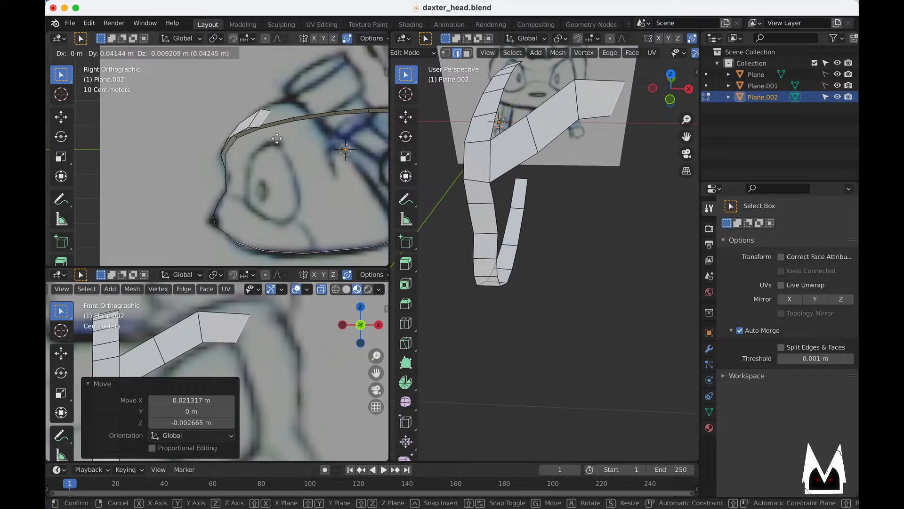
left_click(286, 138)
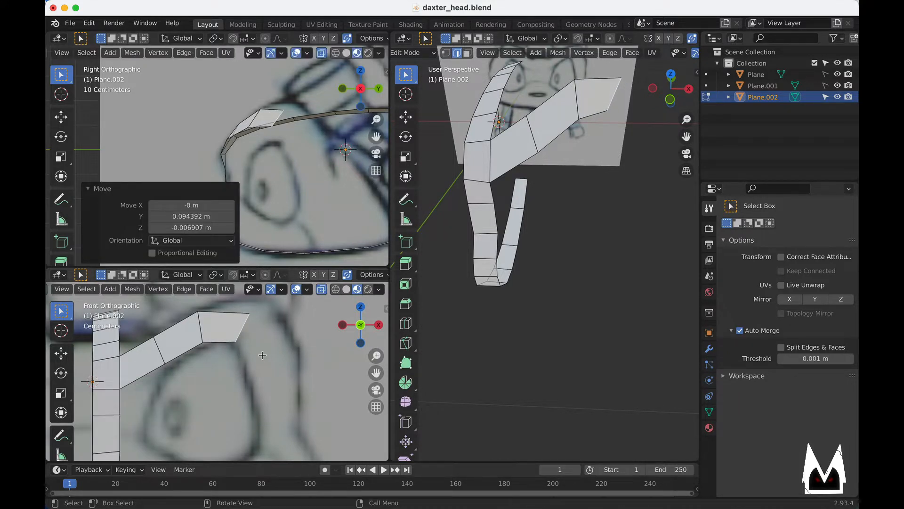
- Extrude the brow strip's end edge down around the eye's outer corner by about 0.043 m in X and -0.085 m in Z, and rotate it
left_click_drag(285, 357, 282, 354, "shift")
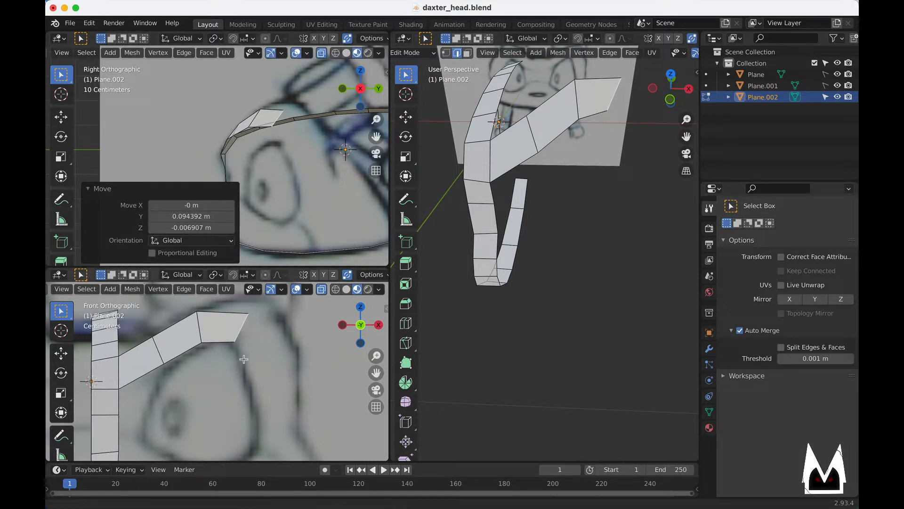
middle_click_drag(281, 354, 258, 343, "shift")
key("e")
left_click(277, 377)
key("r")
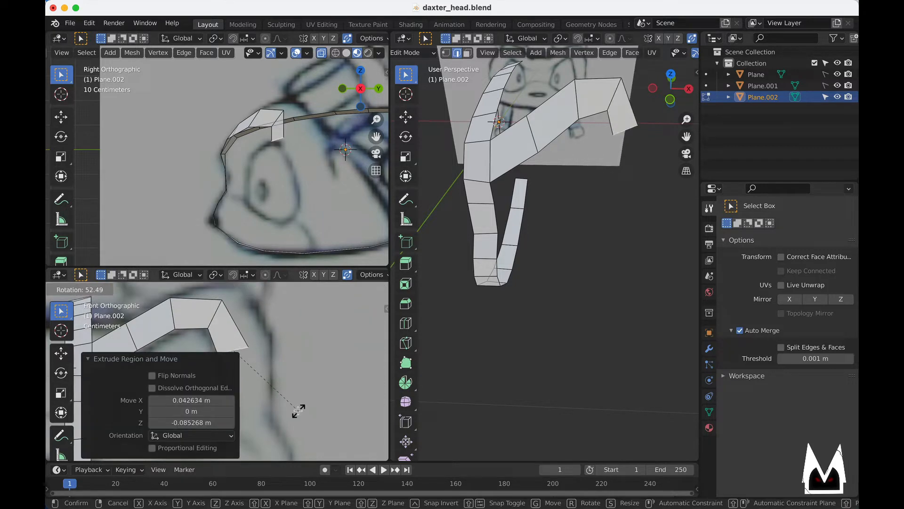
left_click(298, 411)
- Move the new end edge about 0.011 m in X and -0.005 m in Z, and about 0.099 m in Y and -0.009 m in Z
key("g")
left_click(301, 407)
middle_click_drag(323, 195, 301, 188, "shift")
key("g")
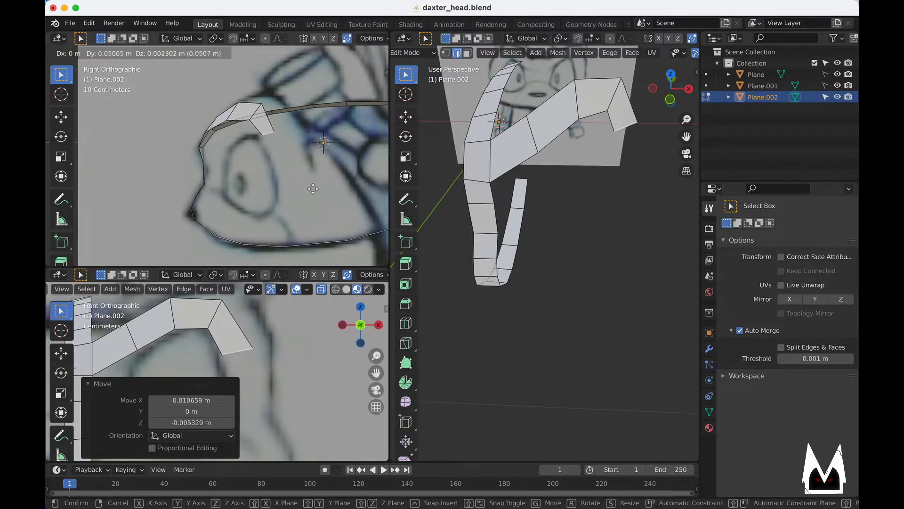
left_click(315, 193)
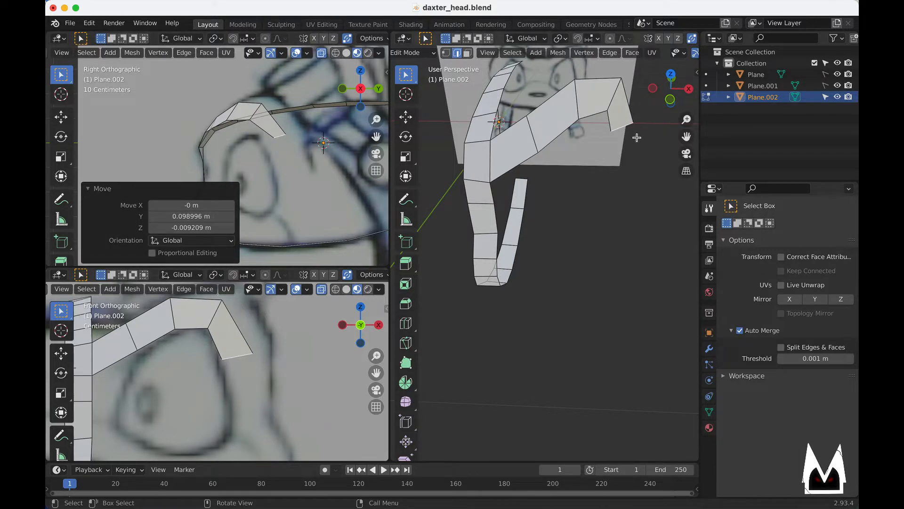
- Move the inner vertex of the strip's end edge outward by about 0.036 m in X and -0.006 m in Z
middle_click_drag(617, 211, 640, 226)
key("1")
left_click(592, 227)
key("g")
left_click(652, 225)
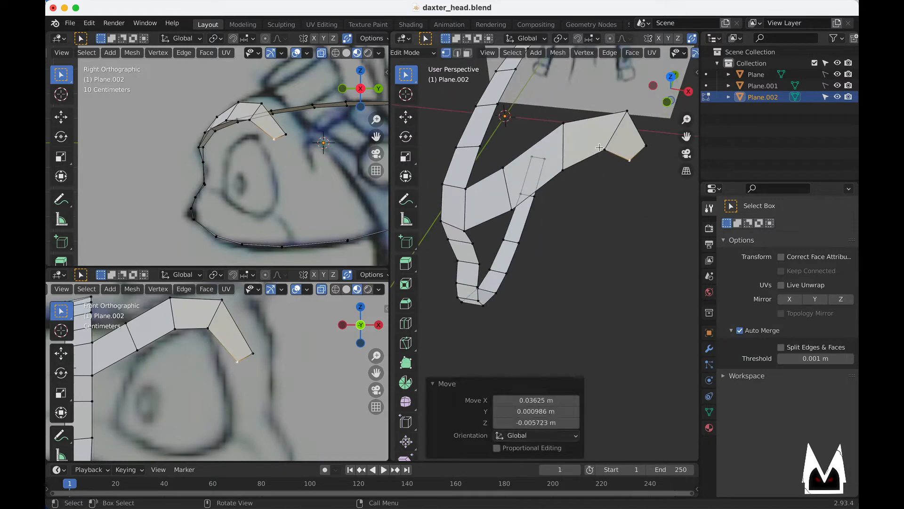
- Shift the strip's two lower vertices above the eye outward to even out the curve along the eye outline
left_click(602, 148)
key("g")
left_click(611, 147)
middle_click_drag(603, 180, 597, 131)
key("g")
left_click(624, 177)
left_click(589, 136)
key("g")
left_click(595, 136)
- Move the end edge's outer vertex about 0.024 m in Y and 0.018 m in Z, and its inner vertex about 0.012 m in X and Y
left_click(620, 140)
key("g")
left_click(609, 163)
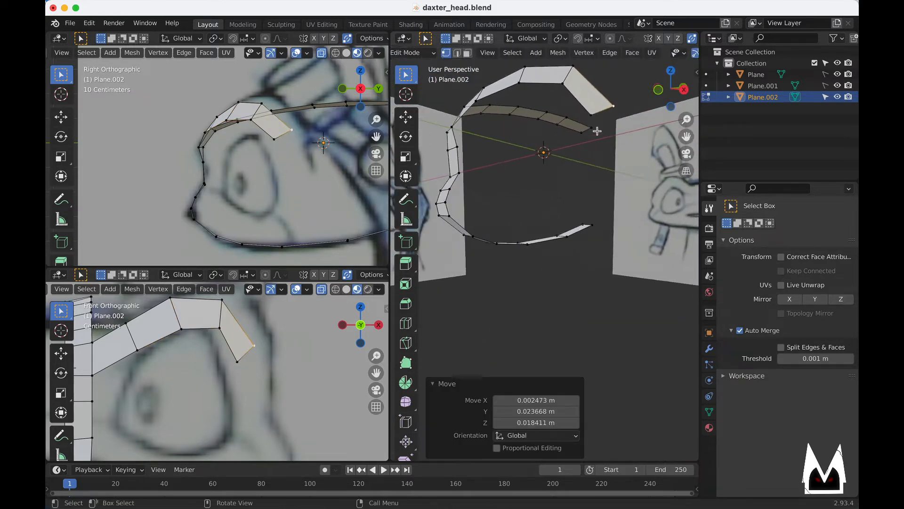
left_click(592, 115)
key("g")
left_click(596, 115)
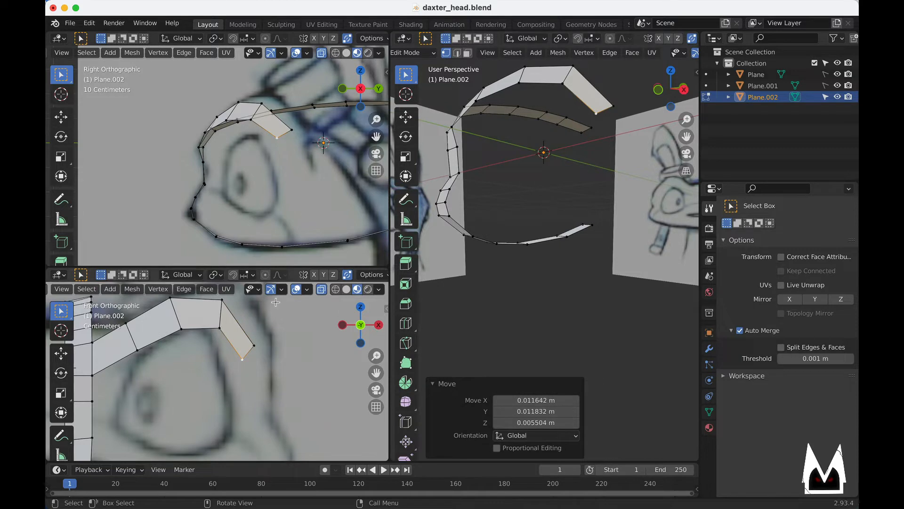
- Extrude the strip's end edge down behind the eye by about 0.048 m in Y and -0.154 m in Z, and rotate it 24.7°
key("2")
key("e")
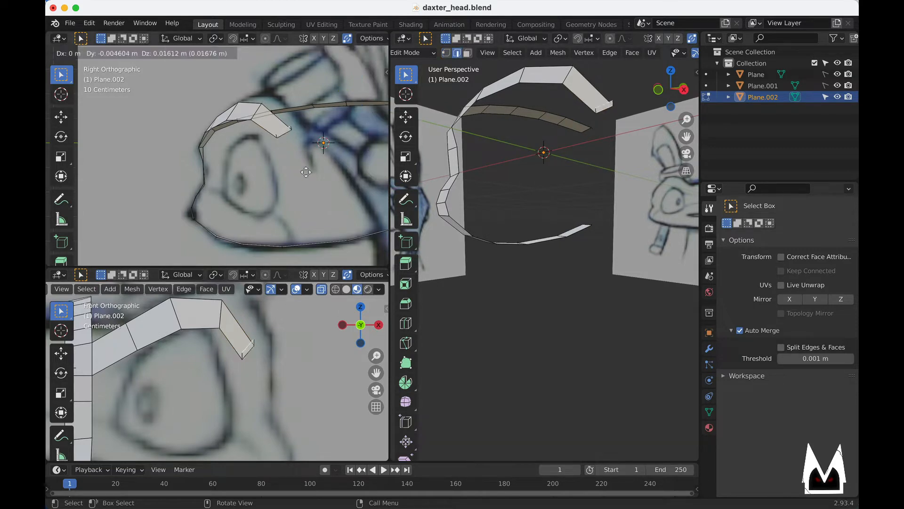
left_click(325, 194)
key("r")
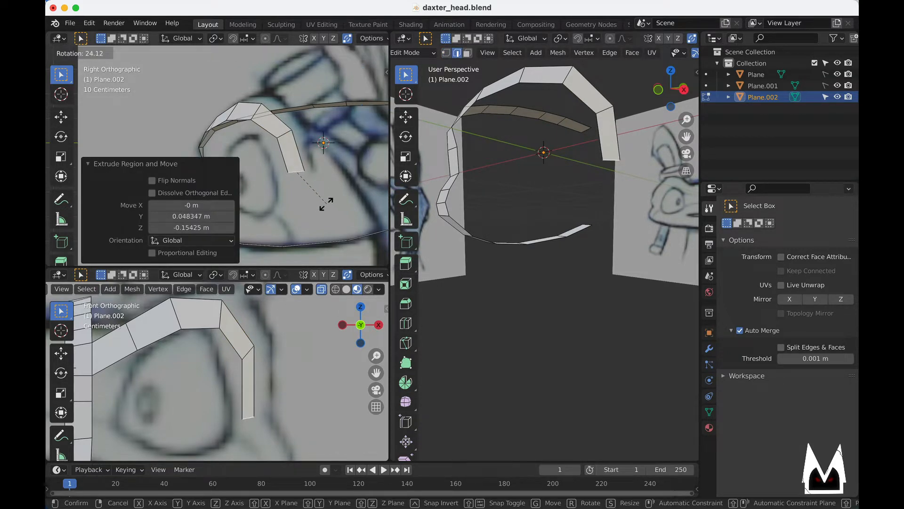
left_click(327, 205)
middle_click_drag(485, 200, 548, 252)
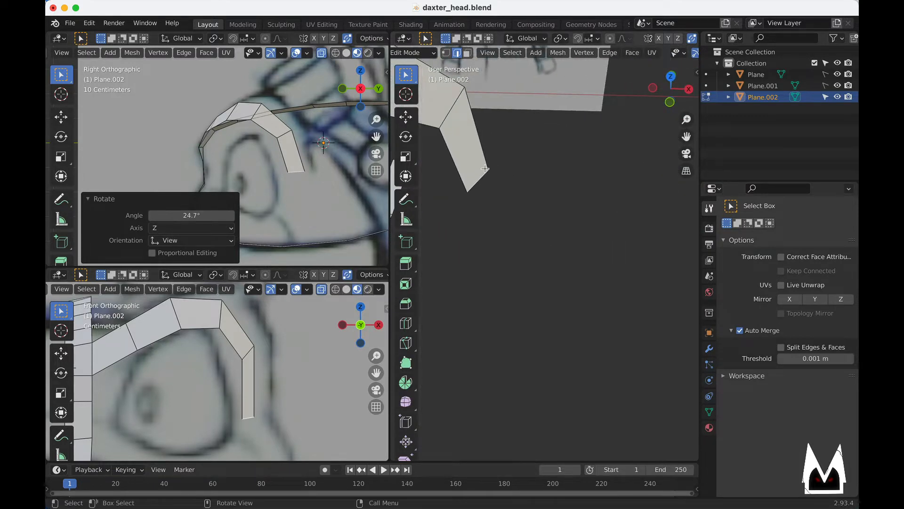
- Extrude the end edge further down in the side view and reposition the new edge in the front view
middle_click_drag(485, 169, 426, 162)
middle_click_drag(316, 204, 338, 163, "shift")
key("e")
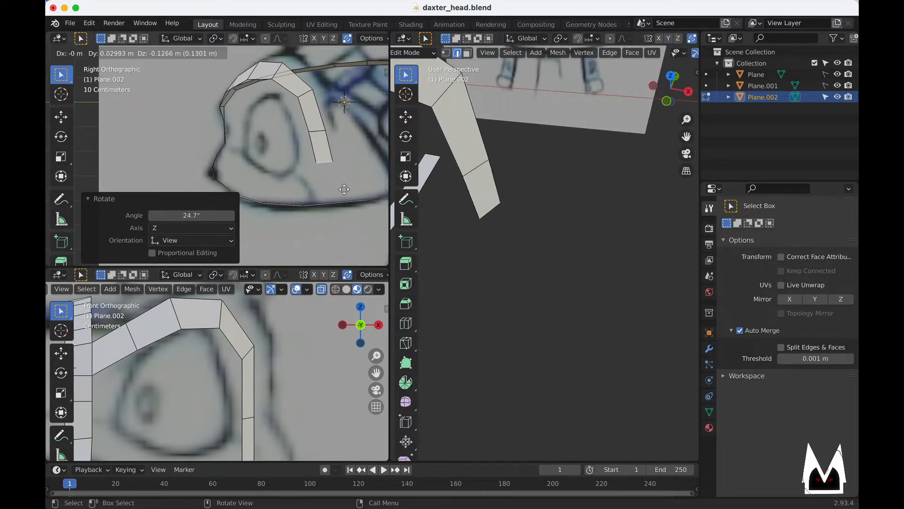
left_click(334, 191)
scroll(319, 392, "down", 3)
middle_click_drag(319, 392, 292, 332, "shift")
key("g")
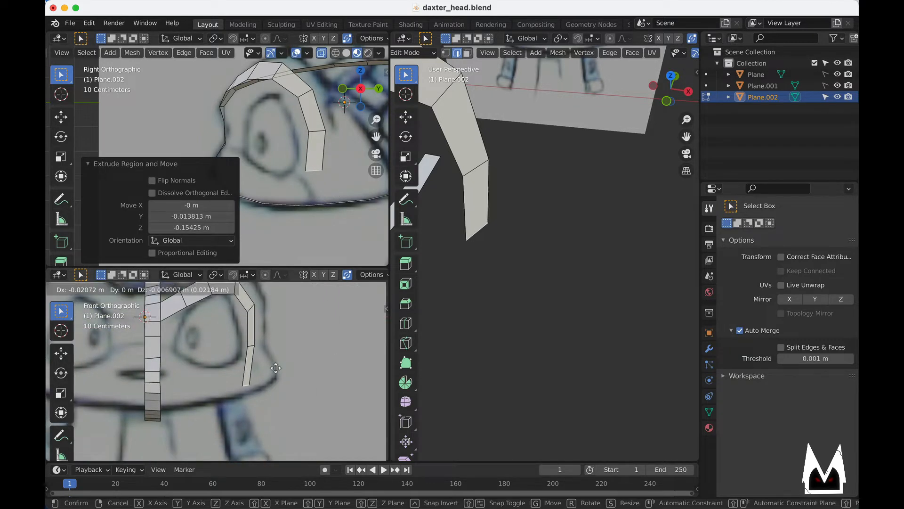
left_click(286, 345)
- Move the outer vertex of the strip's last joint backward in the side view to widen the strip
key("1")
left_click(491, 163)
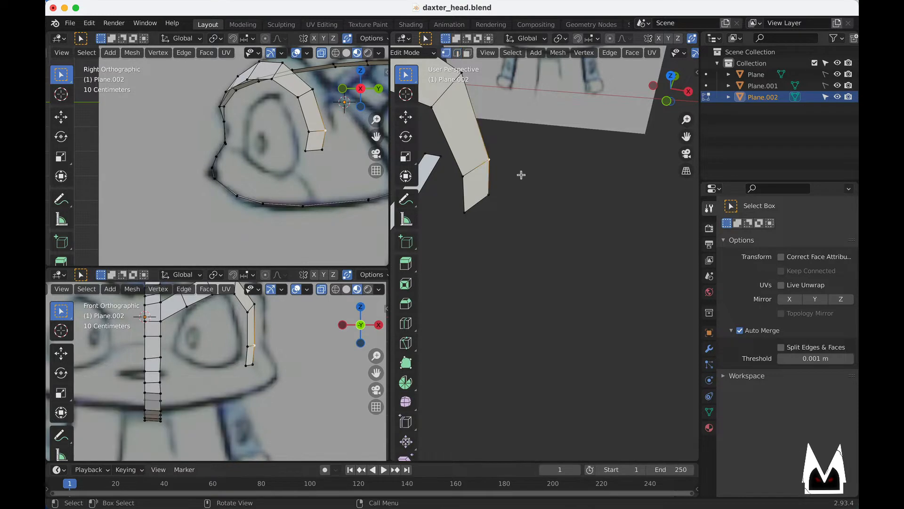
middle_click_drag(529, 182, 475, 180)
middle_click_drag(325, 148, 300, 161, "shift")
key("g")
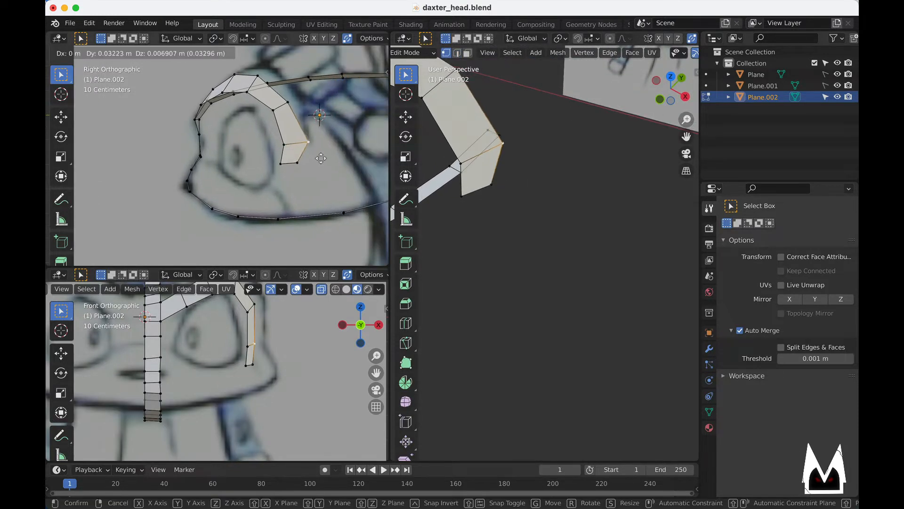
left_click(308, 158)
- Nudge the outer vertex at the bend behind the eye, and move the outer vertex of the joint below back toward the eye
middle_click_drag(304, 109, 306, 130, "shift")
left_click(288, 124)
key("g")
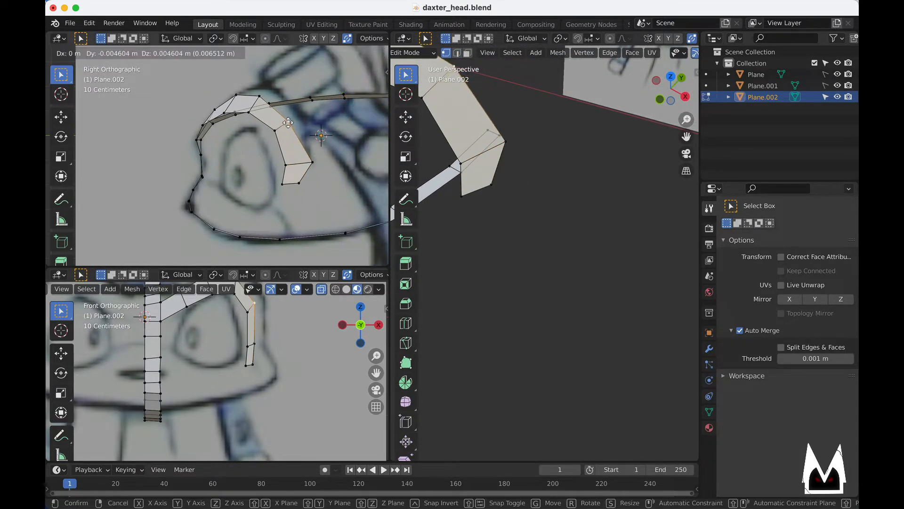
left_click(288, 126)
left_click(312, 165)
key("g")
left_click(292, 167)
- Extrude the outer edge of the strip's segment at the eye's upper back corner outward and scale it to 0.806
middle_click_drag(288, 135, 297, 164, "shift")
key("2")
left_click(291, 150)
scroll(291, 150, "up", 2)
key("e")
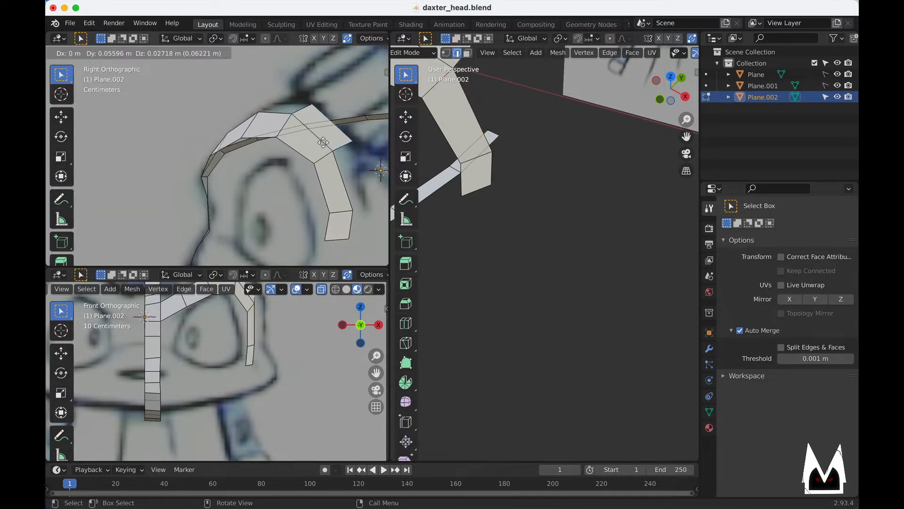
left_click(322, 143)
middle_click_drag(353, 147, 307, 153, "shift")
key("s")
left_click(302, 152)
- Reposition the extruded face's outer edge in the perspective view so it follows the head's curve
scroll(527, 127, "down", 4)
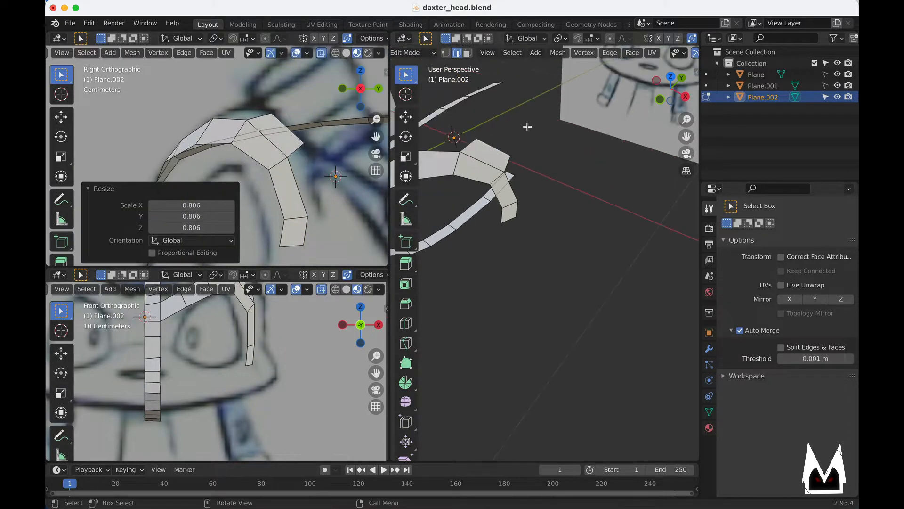
middle_click_drag(527, 128, 442, 137)
middle_click_drag(625, 158, 678, 205, "shift")
scroll(631, 220, "up", 3)
key("g")
left_click(568, 210)
- Extrude the brow's upper edge by about -0.027 m in X, 0.036 m in Y and 0.037 m in Z, and scale it down
middle_click_drag(460, 210, 514, 249)
key("g")
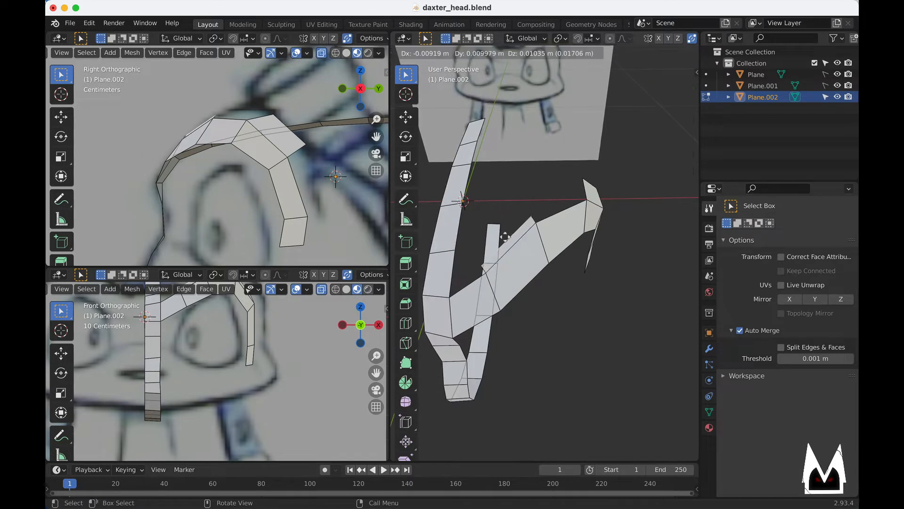
left_click(502, 225)
key("s")
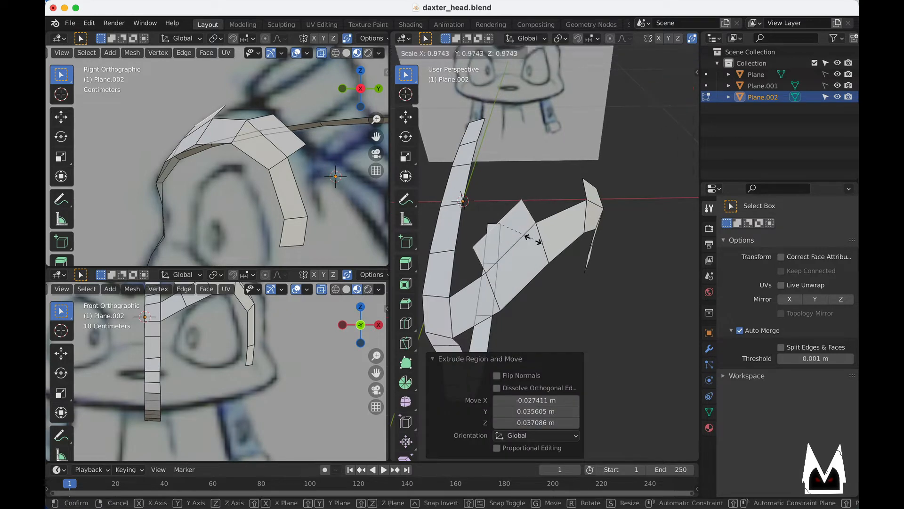
left_click(522, 239)
- Fill the gap between the two faces extruded above the brow, and shift the upper vertex between them along the row
middle_click_drag(522, 238, 513, 248)
left_click(511, 239)
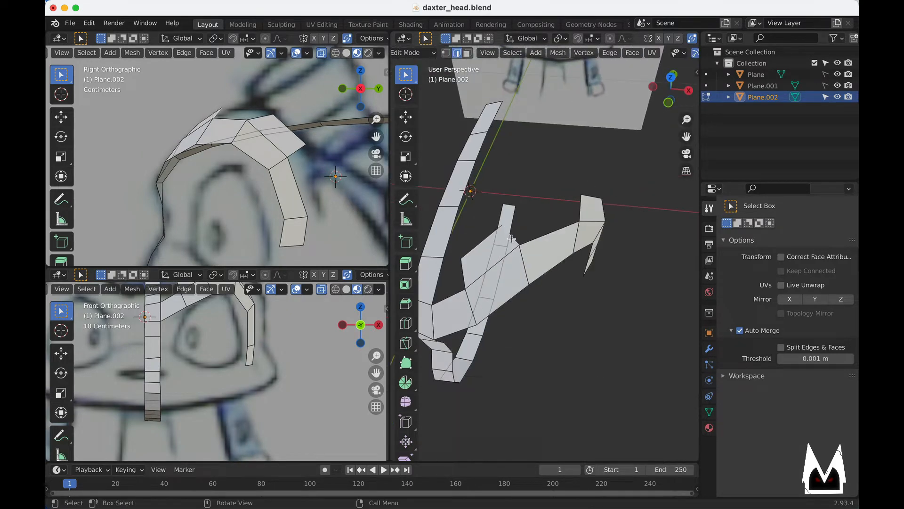
left_click(584, 209, "shift")
middle_click_drag(585, 210, 523, 198)
key("g")
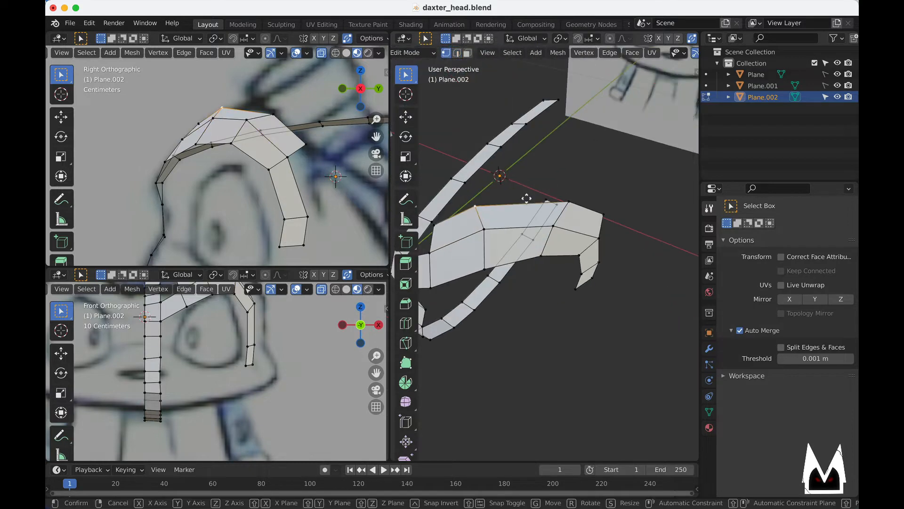
left_click(537, 199)
- Move the upper row's next vertex about -0.032 m in X and -0.015 m in Y, and its end vertex about 0.01 m in X and 0.015 m in Y
left_click(557, 204)
left_click(566, 205)
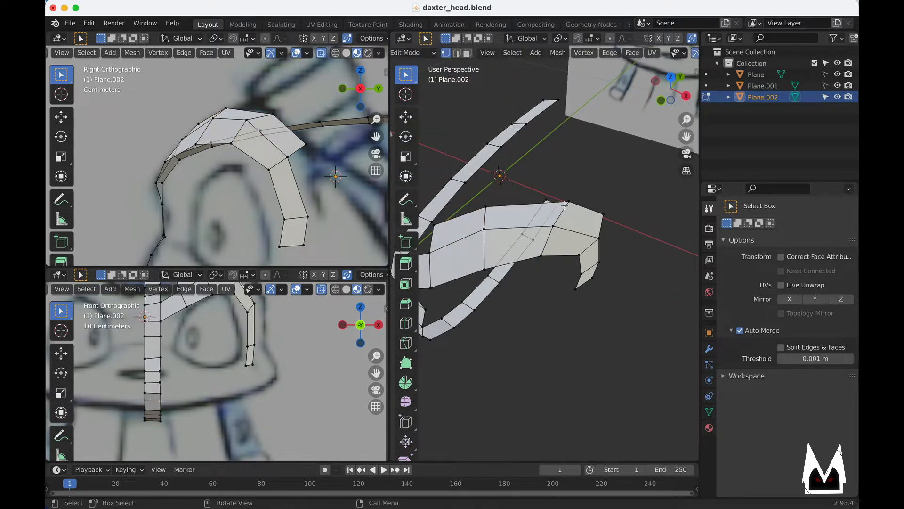
key("g")
left_click(550, 206)
middle_click_drag(549, 207, 497, 181)
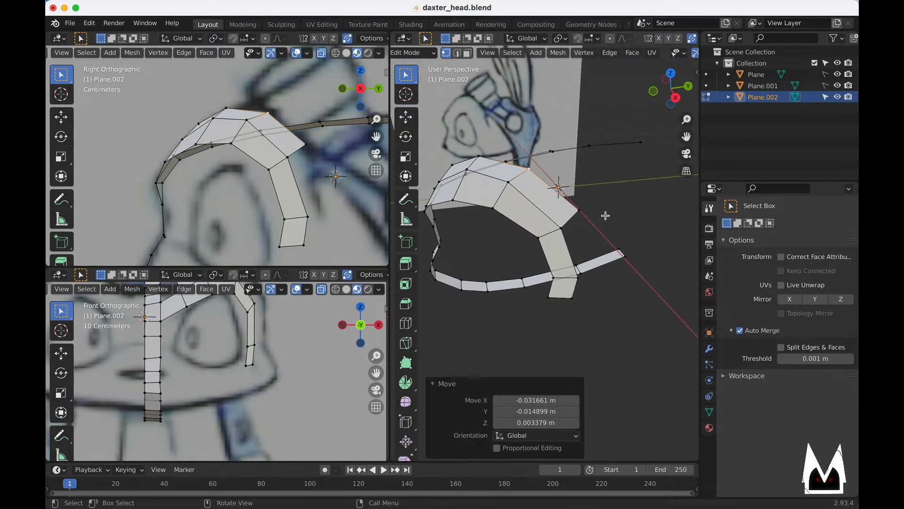
left_click(583, 216)
key("g")
left_click(590, 220)
- Fill the gap between the upper brow row and the head's centre strip, and adjust the new face's inner corner vertex
middle_click_drag(591, 220, 613, 206)
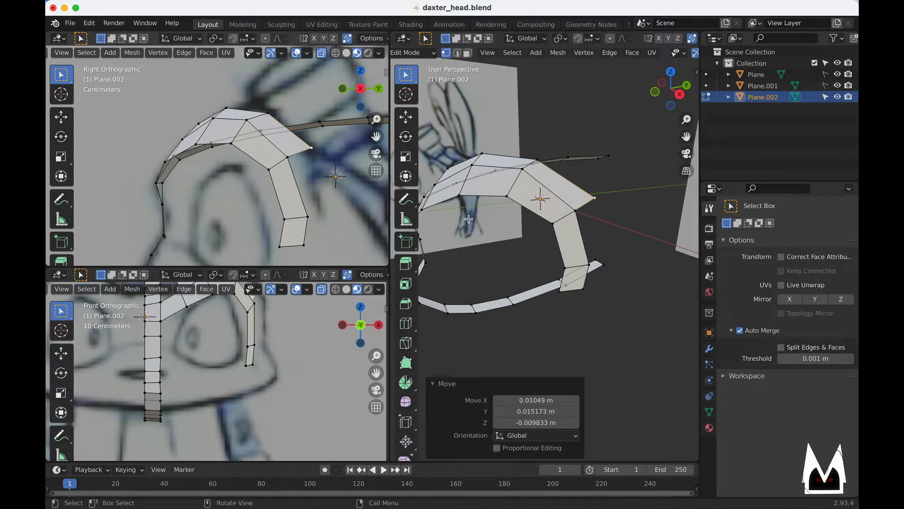
middle_click_drag(469, 218, 595, 220)
key("2")
key("f")
key("1")
left_click(502, 214)
key("g")
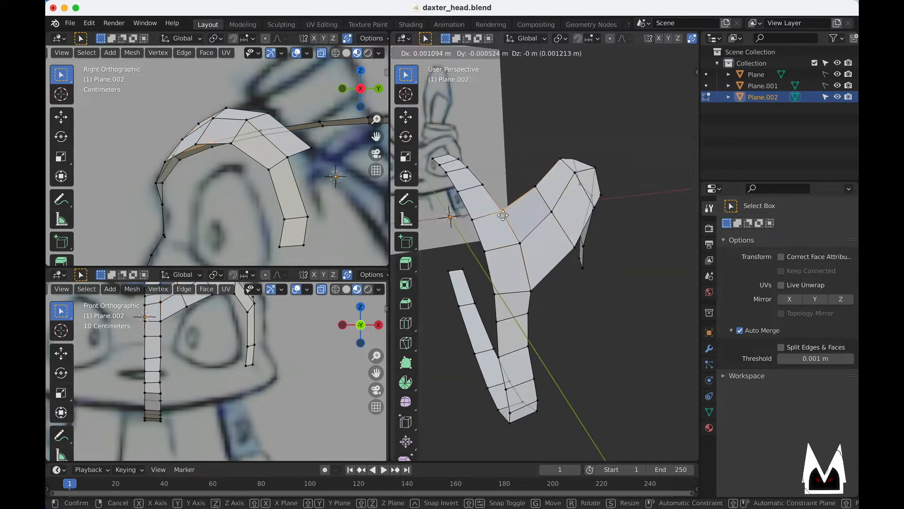
left_click(503, 215)
- Extrude the upper row's end edge downward in the side view by about 0.044 m in Y and -0.112 m in Z
middle_click_drag(503, 216, 535, 249)
key("2")
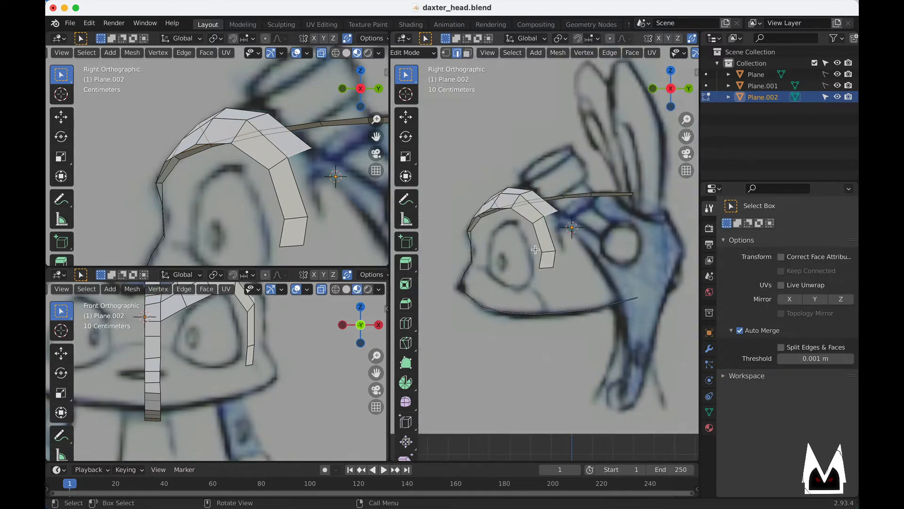
key("e")
left_click(587, 262)
scroll(584, 256, "up", 5)
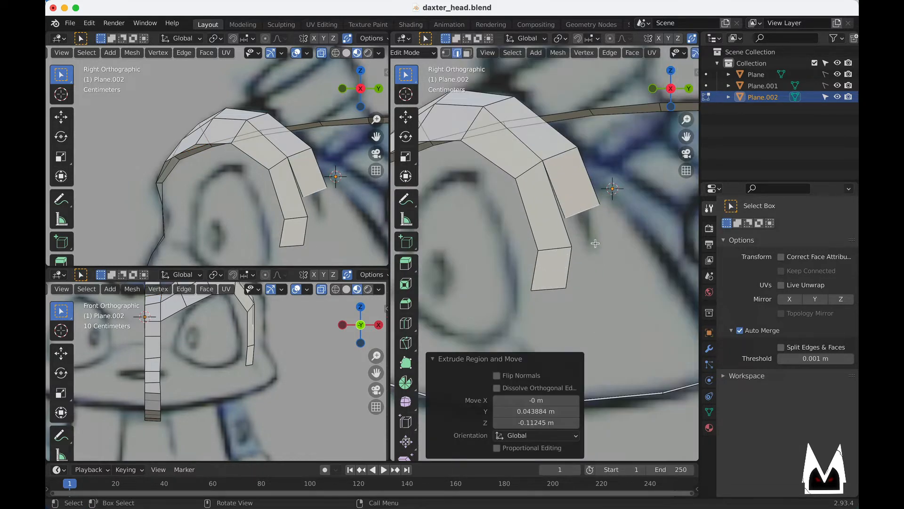
- Try to align the new face's lower inner vertex with the strip's corner by eye, and pull it away again
middle_click_drag(568, 228, 543, 224, "shift")
key("1")
key("g")
left_click(547, 248)
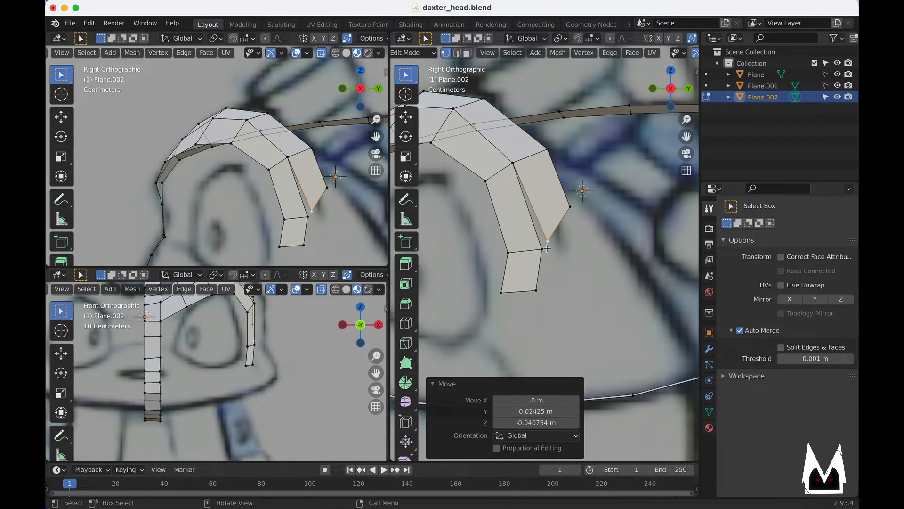
key("g")
left_click(541, 249)
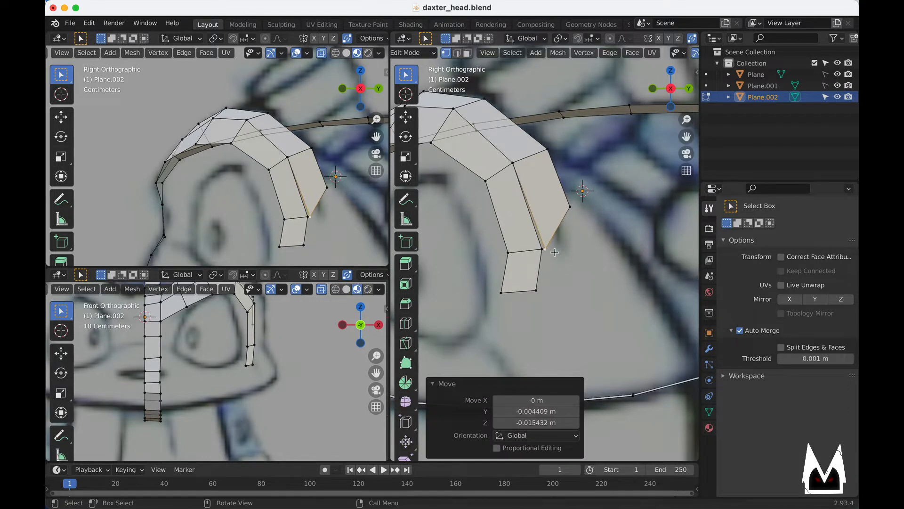
key("g")
left_click(554, 244)
- Turn on snapping and set the snap target to Vertex
key("shift+Tab")
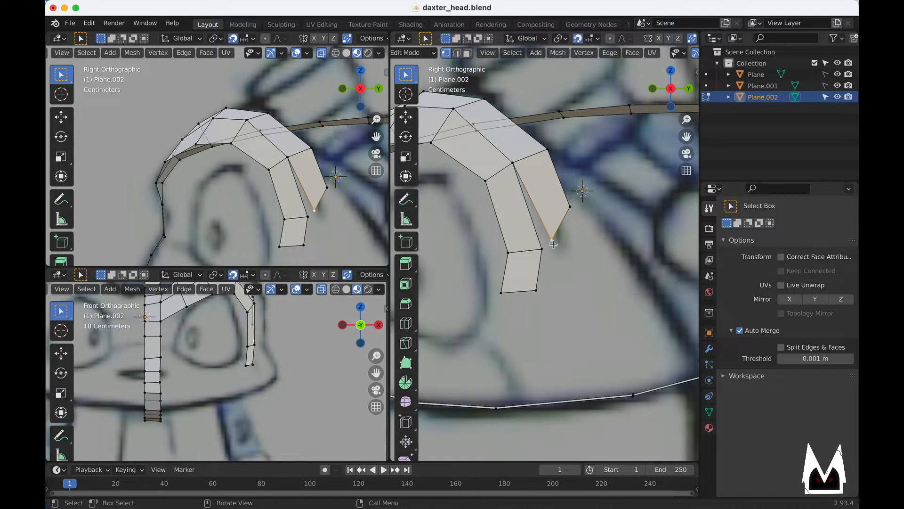
left_click(587, 41)
left_click(557, 83)
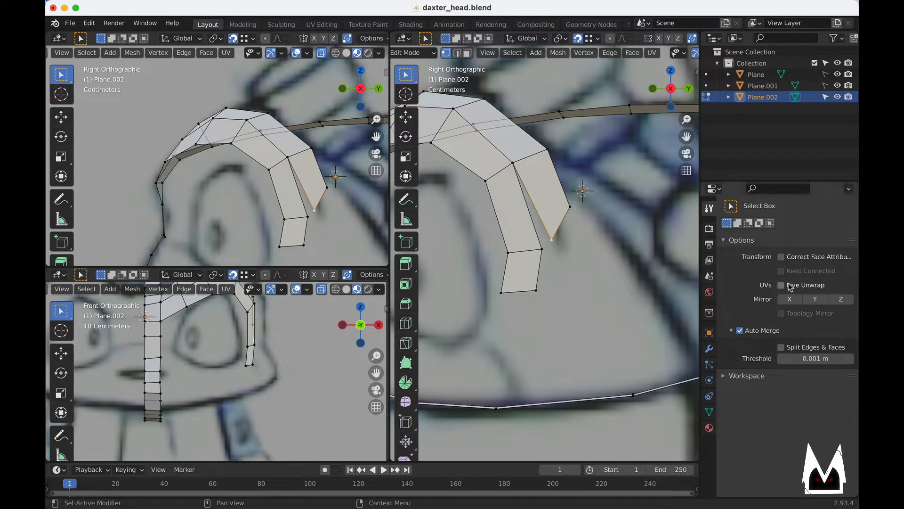
- Turn off Auto Merge, try snapping the face's lower vertex to the strip's corner, and pull the vertex away again
left_click(745, 331)
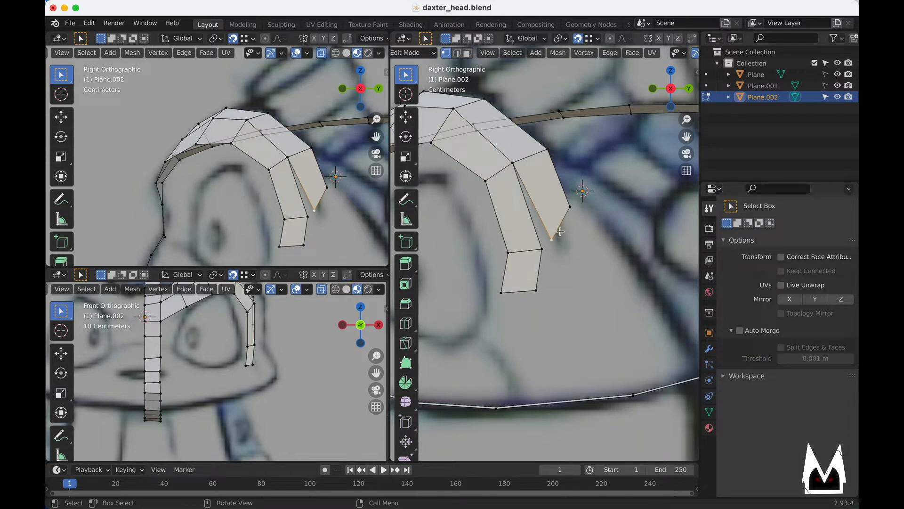
key("g")
left_click(584, 262)
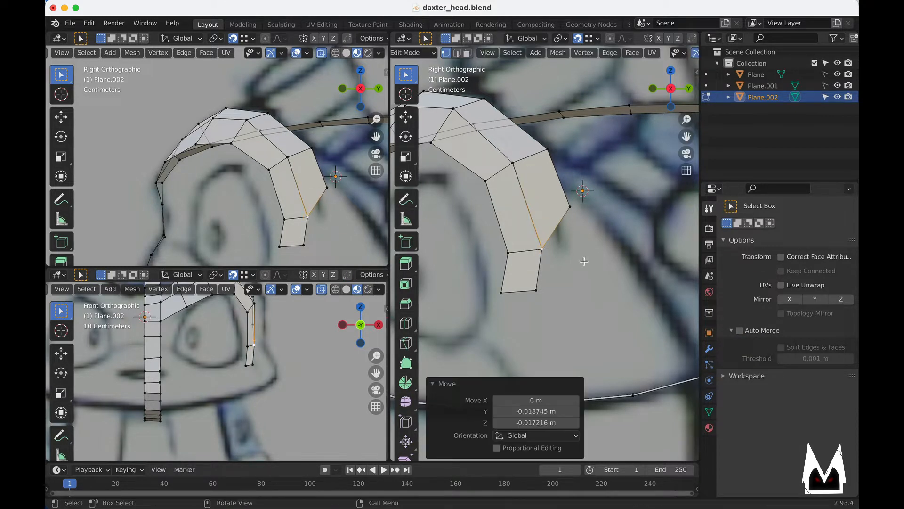
left_click(545, 244)
key("g")
left_click(566, 243)
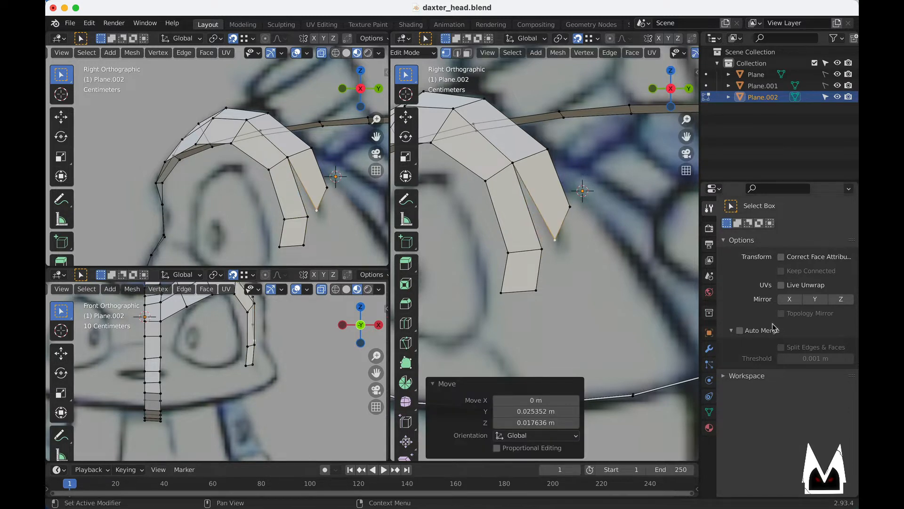
- Turn on Auto Merge and snap the new face's lower inner vertex onto the strip's corner to weld them
left_click(740, 330)
key("g")
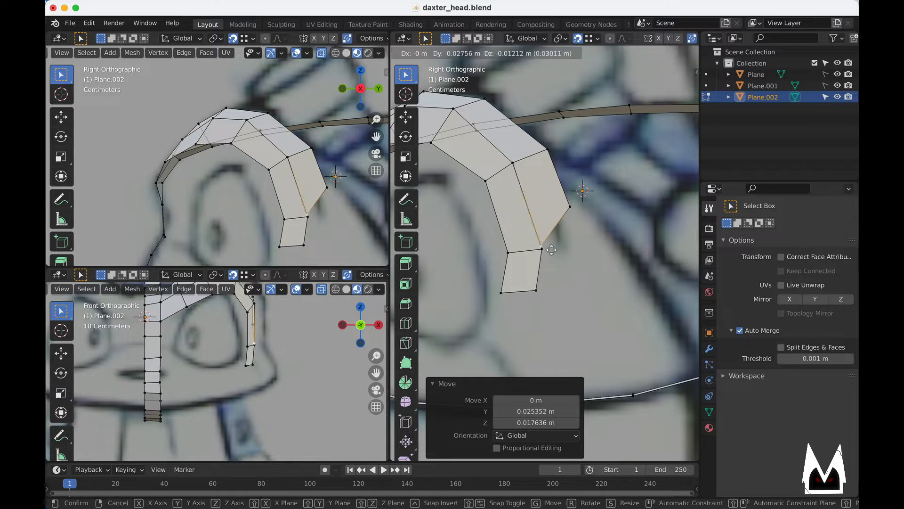
left_click(547, 243)
left_click(550, 241)
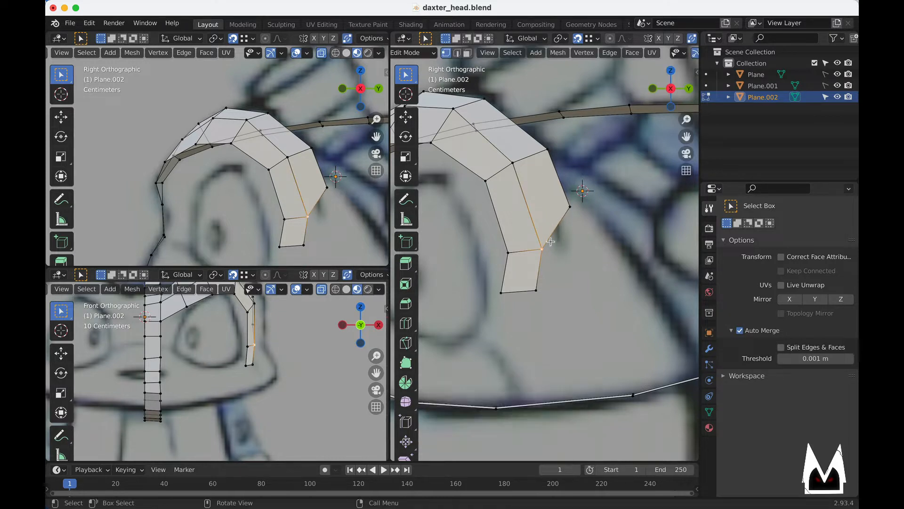
key("g")
right_click(561, 234)
- Move the new face's lower outer vertex about -0.013 m in Y and -0.057 m in Z, plus about 0.048 m outward in the front view
left_click(568, 225)
key("g")
left_click(559, 247)
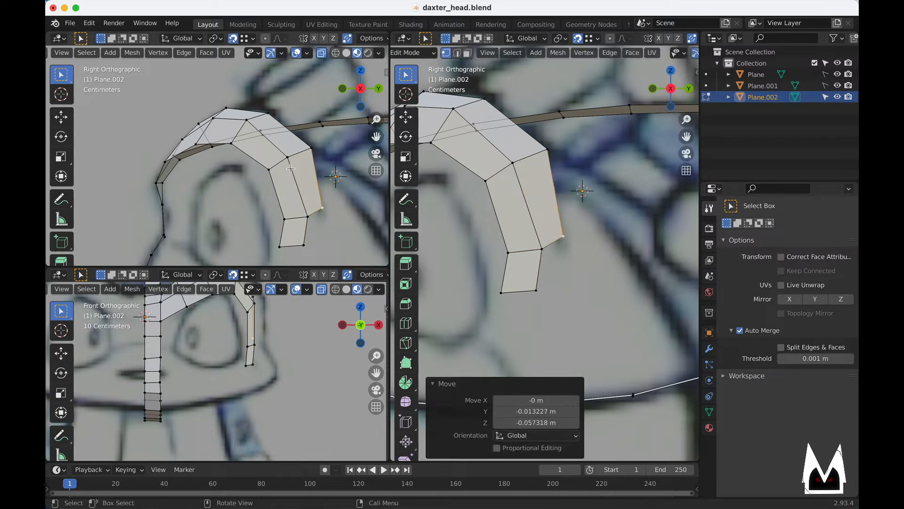
key("g")
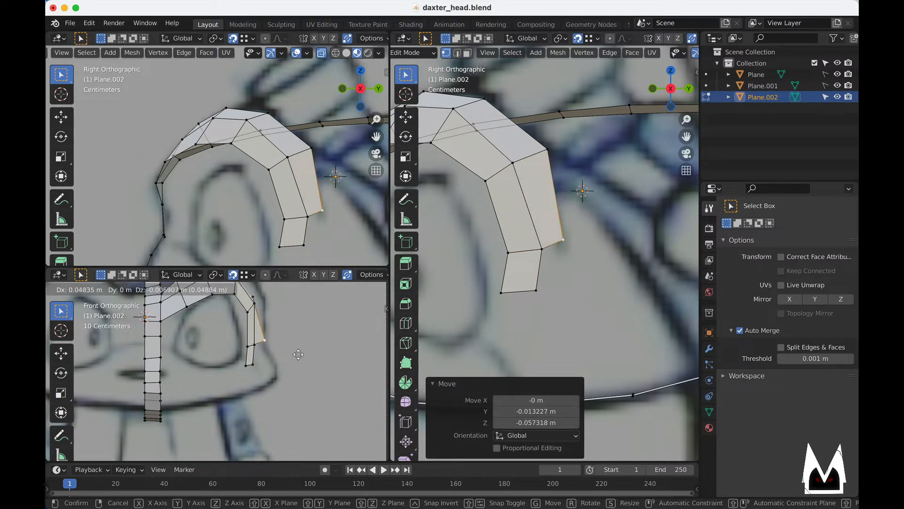
left_click(298, 355)
- Shift the upper row's next two outer vertices outward in the front view by about 0.032 m and 0.062 m in X
left_click(538, 154)
key("g")
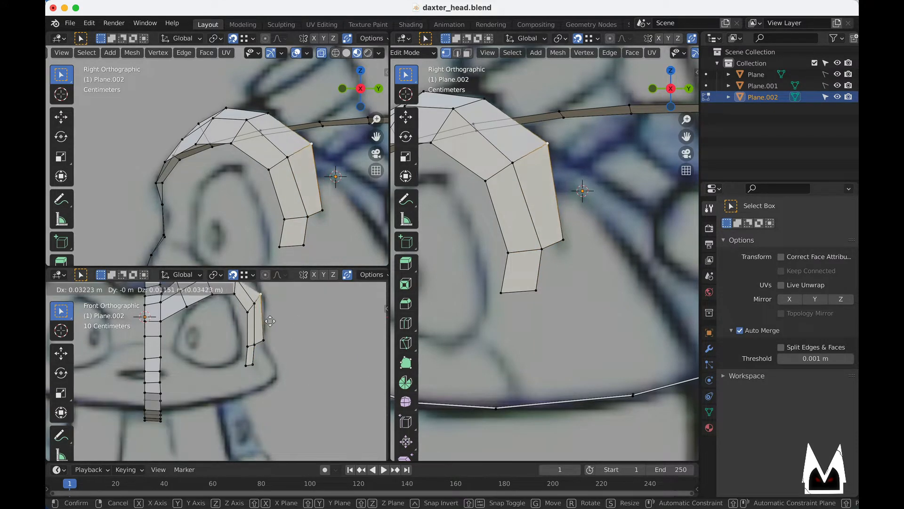
left_click(267, 323)
middle_click_drag(331, 379, 346, 289, "shift")
left_click(487, 98)
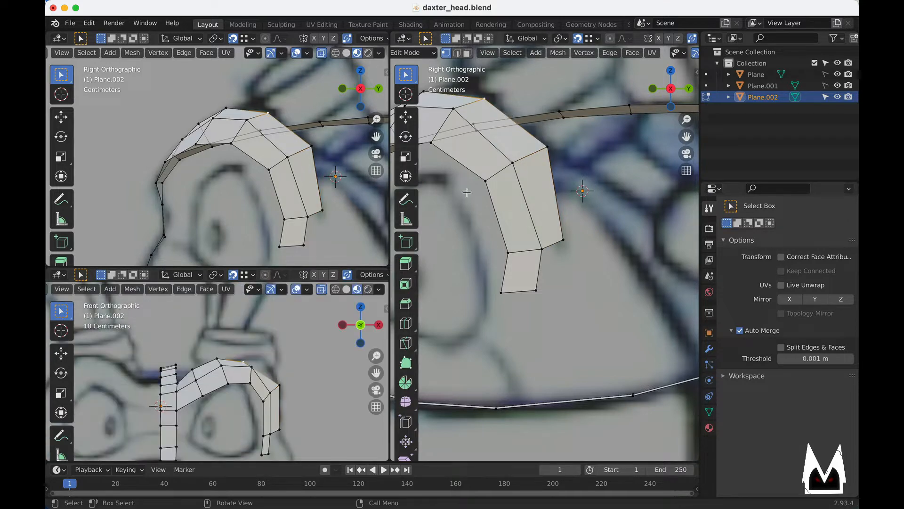
scroll(261, 365, "up", 2)
key("g")
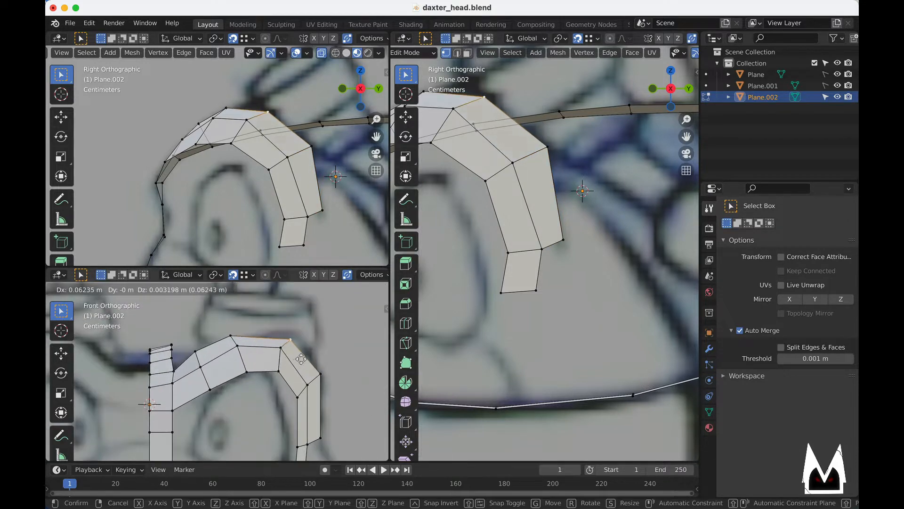
left_click(301, 359)
- Move the middle-row vertex at the top outer corner about 0.019 m in X and -0.008 m in Z, and nudge the outer vertex above it
left_click(281, 347)
key("g")
left_click(292, 340)
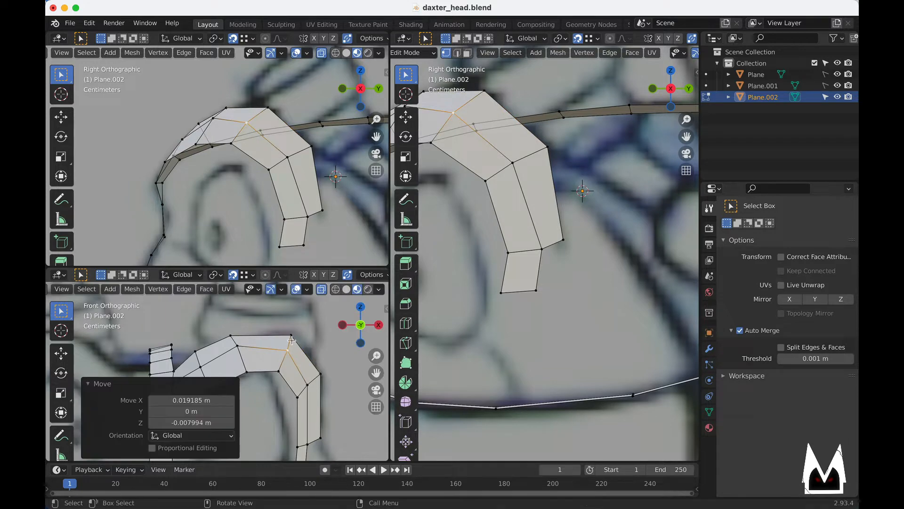
left_click(292, 340)
key("g")
left_click(295, 339)
- Shift the top vertex above the eye outward, and move the middle-row vertex below it about 0.026 m in X and -0.01 m in Z
middle_click_drag(249, 349, 260, 331, "shift")
left_click(239, 322)
key("g")
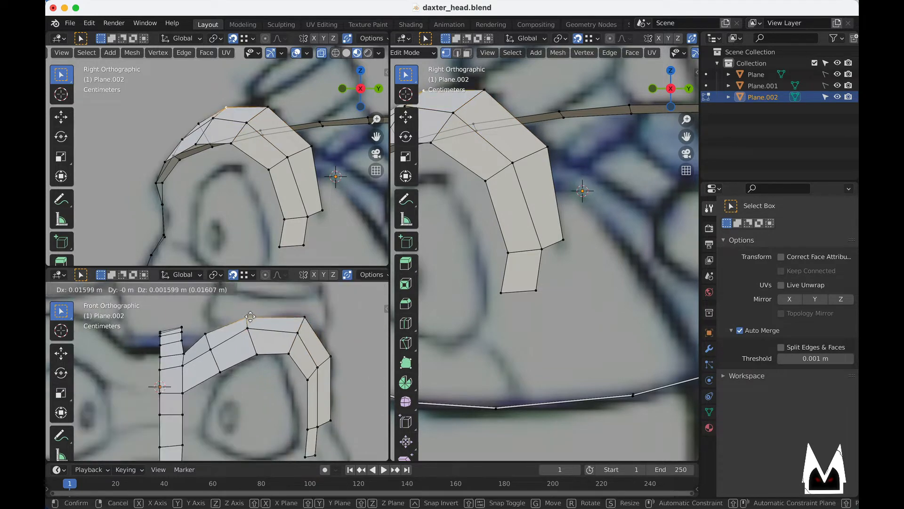
left_click(246, 321)
left_click(247, 328)
key("g")
left_click(258, 333)
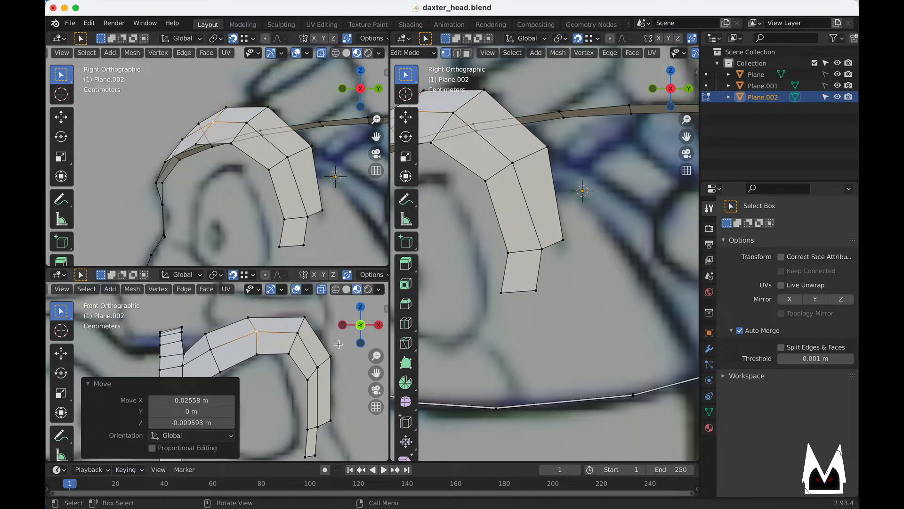
- Nudge the outer vertex of the strip's side bend outward and raise the bend's inner vertex slightly in the front view
left_click(330, 356)
key("g")
left_click(334, 354)
middle_click_drag(305, 387, 309, 320, "shift")
left_click(279, 329)
key("g")
left_click(277, 326)
- Lower the side bend's middle and outer vertices slightly, and move the outer row's bottom vertex about -0.018 m along Z
left_click(288, 317)
key("g")
left_click(289, 320)
left_click(300, 309)
key("g")
left_click(301, 313)
left_click(297, 355)
key("g")
key("z")
left_click(299, 358)
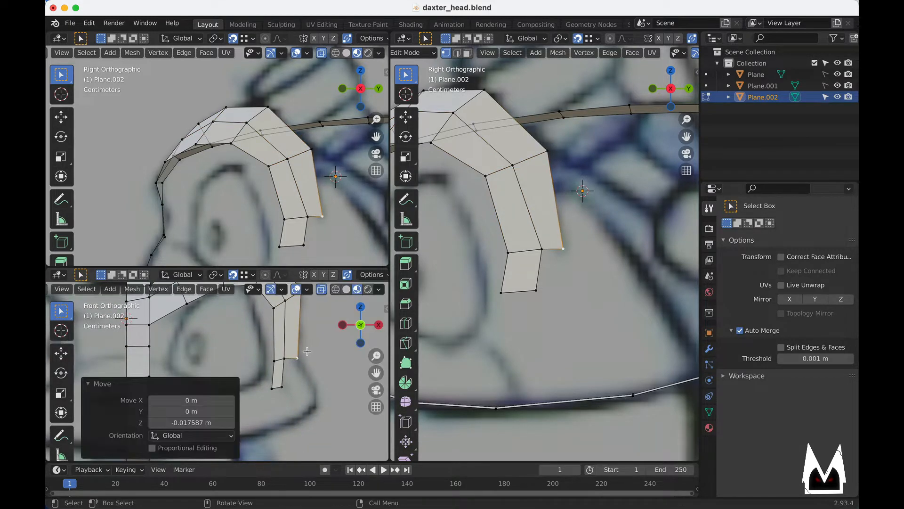
- Extrude the outer row's bottom edge downward in the side view and weld its inner vertex to the strip's bottom corner
scroll(282, 342, "down", 2)
scroll(547, 272, "down", 2)
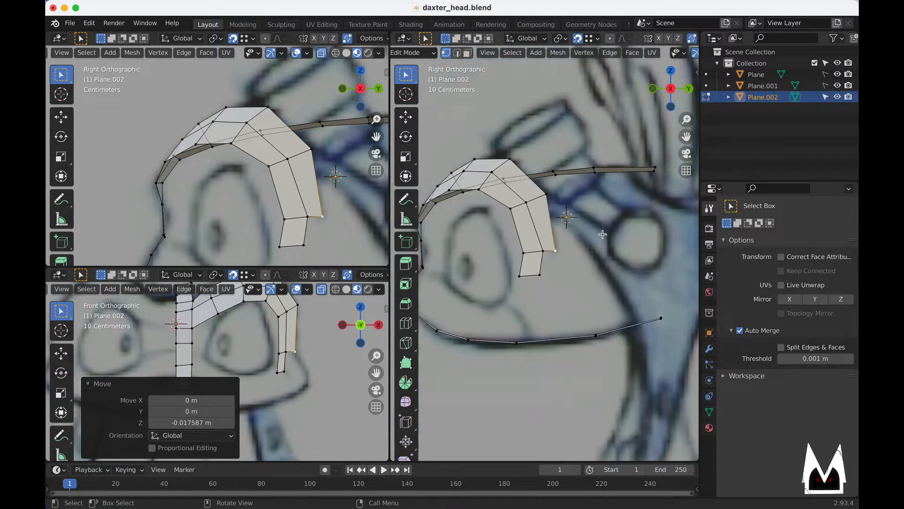
scroll(563, 262, "up", 3)
key("e")
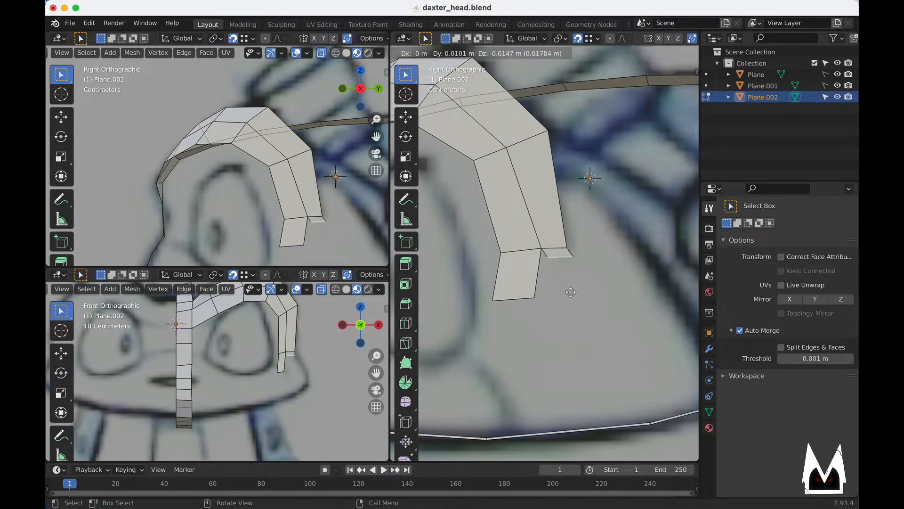
left_click(566, 294)
left_click(566, 294)
key("g")
left_click(535, 297)
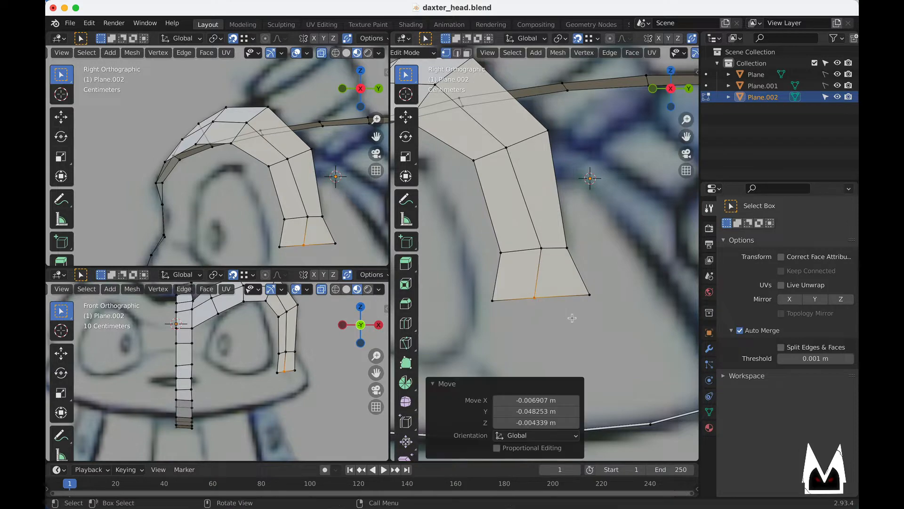
- Pull the extruded face's outer bottom vertex outward in the front view, and reposition the bottom middle vertex in perspective
scroll(565, 316, "down", 3)
middle_click_drag(527, 300, 576, 292, "shift")
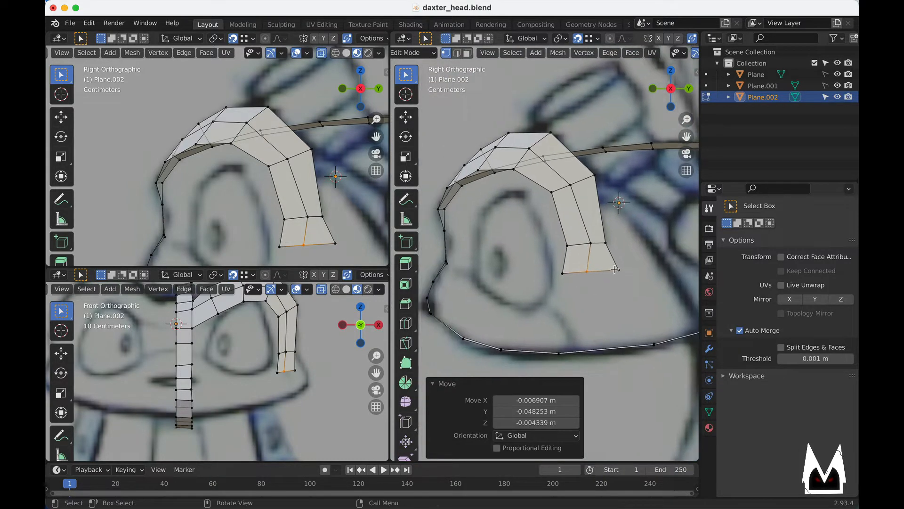
left_click(618, 270)
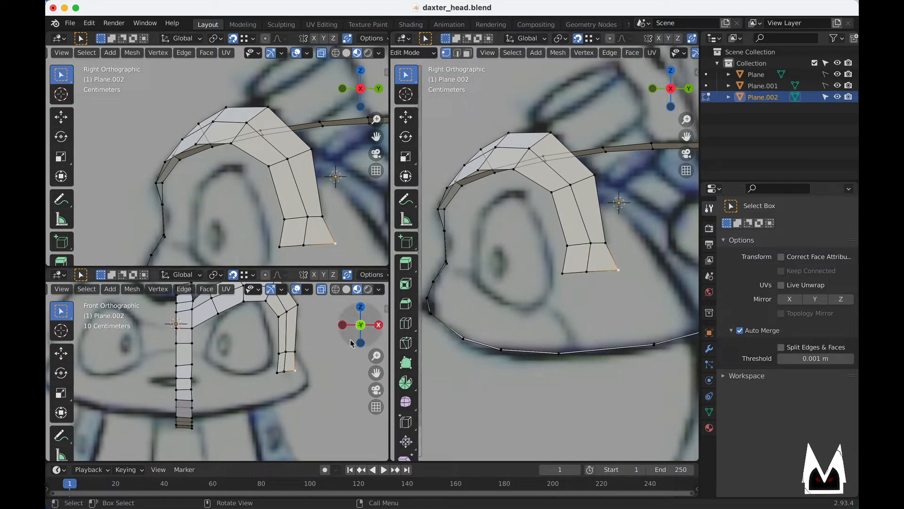
key("g")
left_click(317, 375)
middle_click_drag(530, 247, 613, 290)
left_click(583, 269)
key("g")
left_click(618, 297)
- Move the middle vertex one row above the strip's bottom edge outward to round the surface
left_click(589, 240)
key("g")
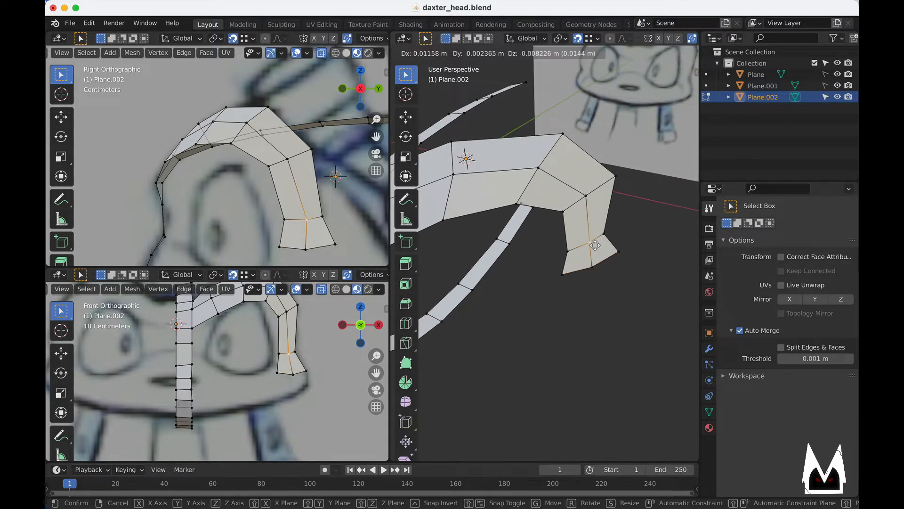
left_click(596, 247)
middle_click_drag(590, 259, 600, 271)
key("g")
left_click(599, 240)
- Adjust the middle vertex at the strip's side bend in perspective to smooth the curvature
left_click(586, 204)
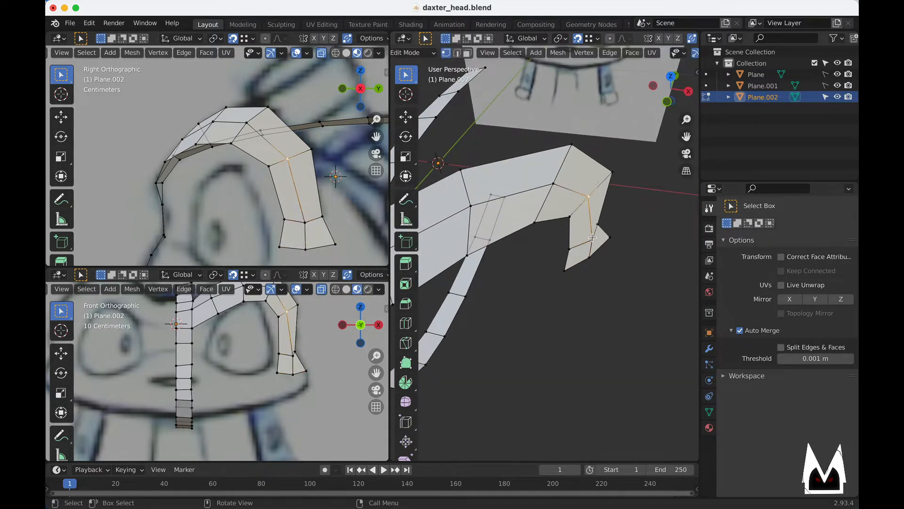
key("g")
middle_click_drag(593, 238, 469, 191)
left_click(597, 244)
scroll(549, 230, "down", 3)
scroll(528, 202, "up", 2)
- Raise the inner-edge vertex above the eye about 0.005 m in X and 0.021 m in Z, and nudge the neighbouring inner vertex upward
left_click(529, 188)
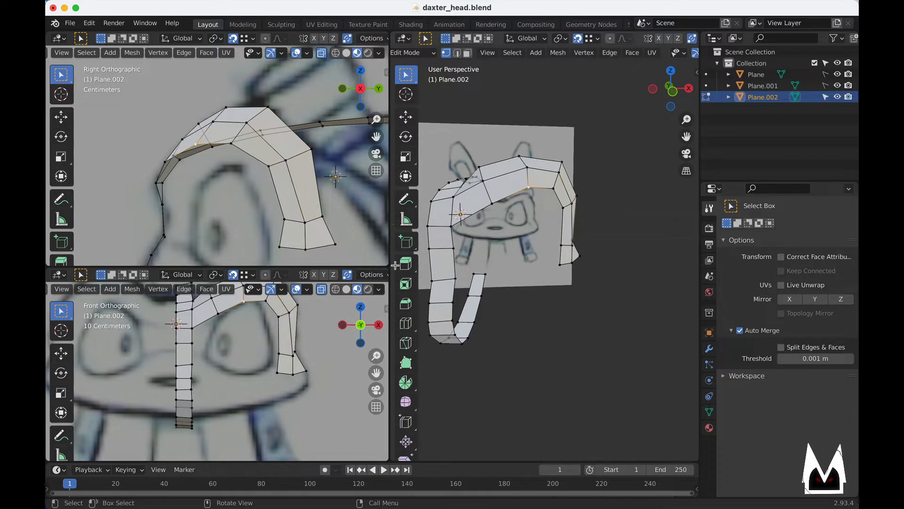
scroll(228, 331, "up", 2)
key("g")
left_click(243, 324)
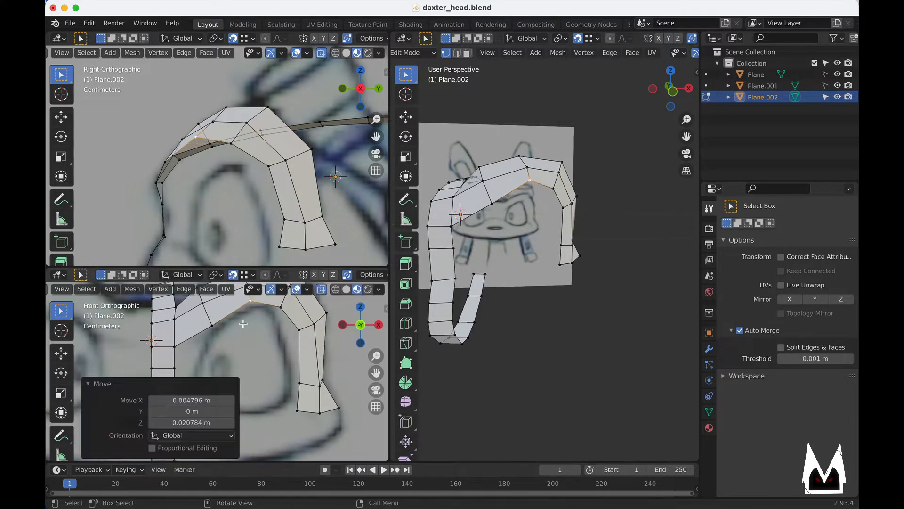
left_click(214, 323)
key("g")
left_click(210, 317)
- Refine that neighbouring inner vertex, and move the middle-row vertex above it about -0.006 m in X and 0.006 m in Z
middle_click_drag(211, 317, 253, 330, "shift")
left_click(257, 330)
key("g")
left_click(255, 327)
left_click(225, 339)
key("g")
left_click(222, 336)
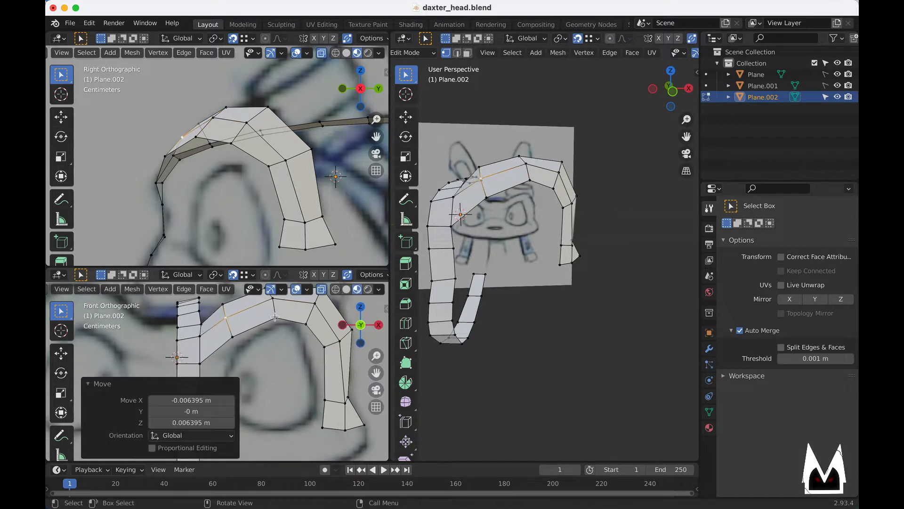
- Add a loop cut across the strip's side section beside the eye and move it about -0.005 m in X and -0.003 m in Z
scroll(282, 328, "down", 2)
middle_click_drag(300, 377, 303, 338, "shift")
scroll(294, 320, "up", 2)
key("ctrl+r")
left_click(263, 348)
left_click(262, 347)
key("g")
left_click(301, 340)
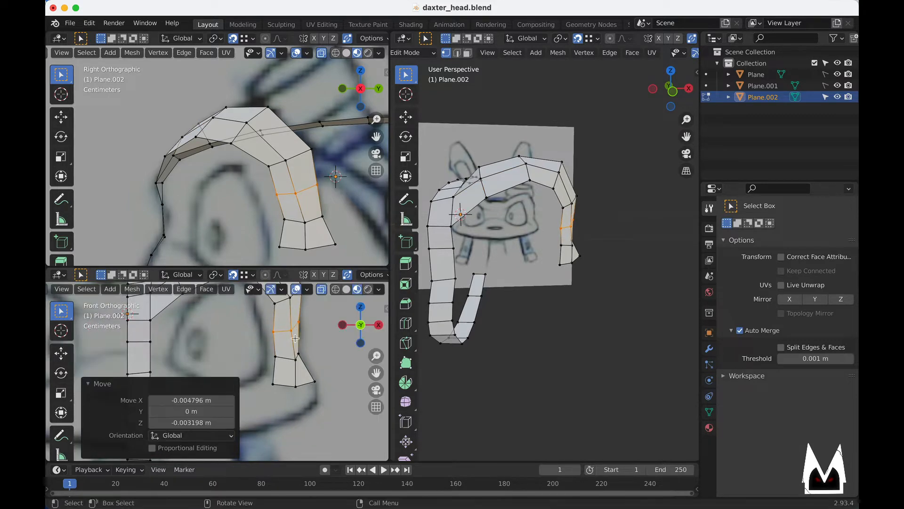
- Move the new loop's inner vertex about 0.008 m in X and -0.003 m in Z, and the one above it about -0.009 m and -0.005 m
left_click(277, 333)
key("g")
left_click(283, 333)
middle_click_drag(301, 337, 320, 359, "shift")
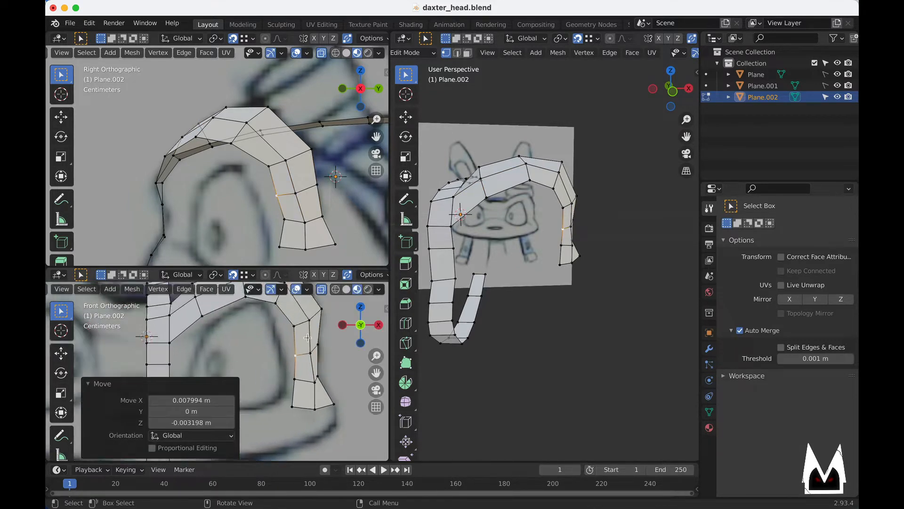
scroll(304, 330, "up", 1)
left_click(301, 318)
key("g")
left_click(302, 318)
middle_click_drag(302, 320, 305, 340, "shift")
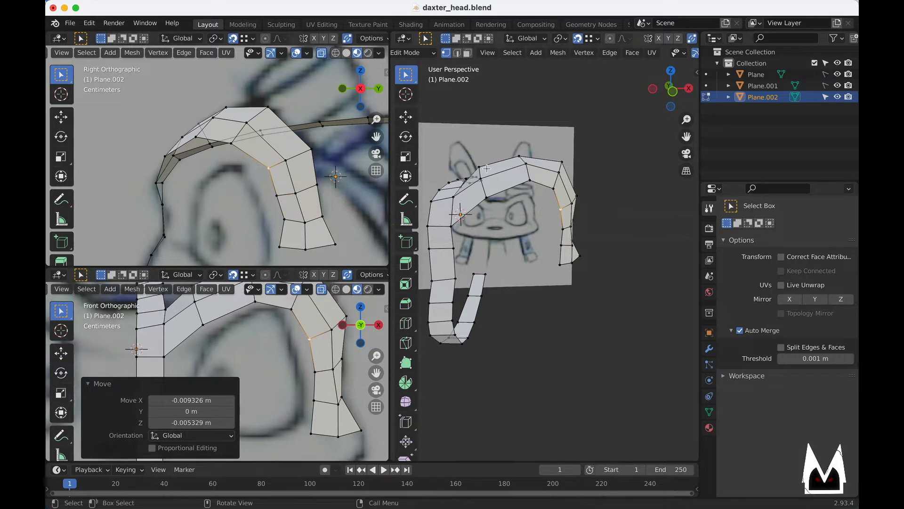
key("KP_3")
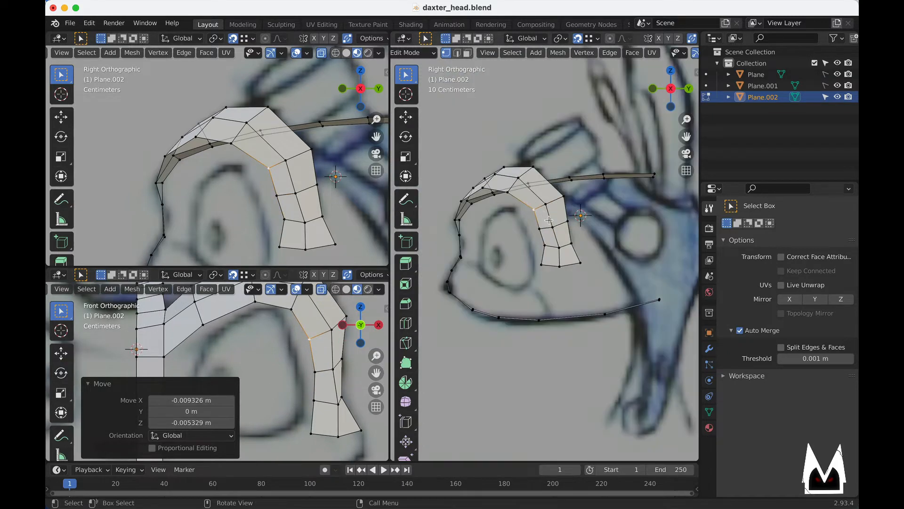
middle_click_drag(531, 247, 556, 271)
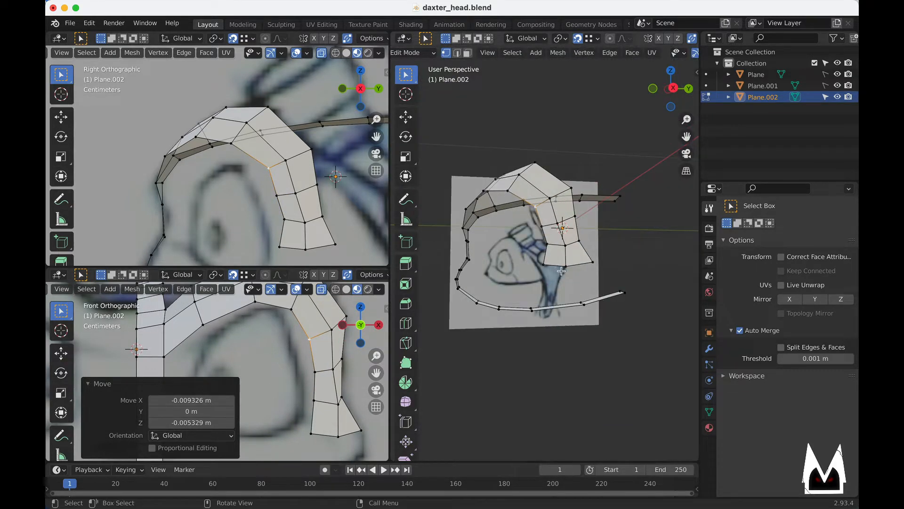
- Extrude the bottom inner edge of the cheek strip about 0.041 m inward and 0.068 m downward
key("KP_3")
key("2")
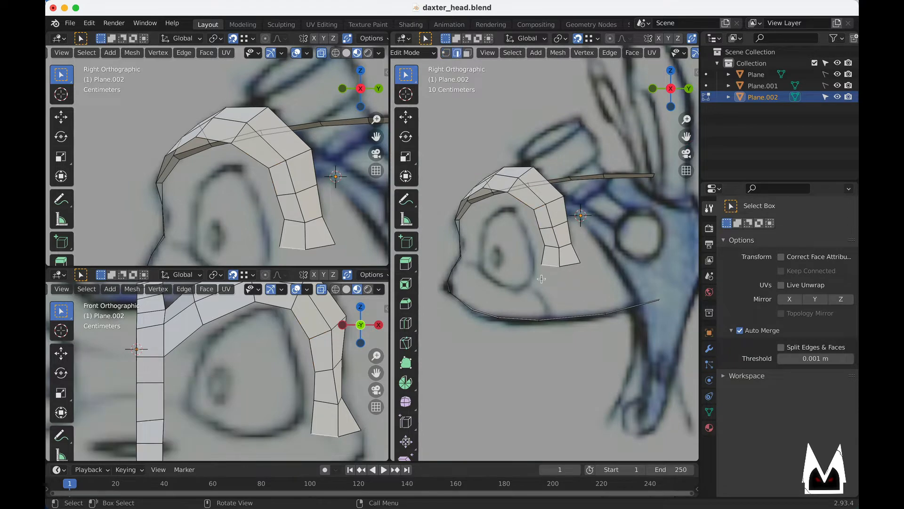
scroll(320, 387, "down", 5, "shift")
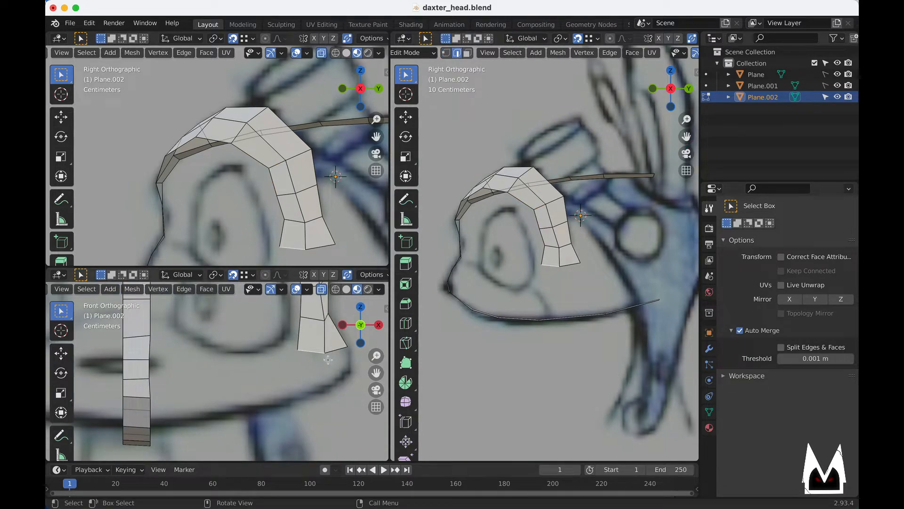
key("e")
left_click(310, 389)
- Extrude the center strip's side edge at the nose about 0.039 m outward and scale the new edge down
middle_click_drag(329, 202, 285, 174)
scroll(303, 340, "down", 2)
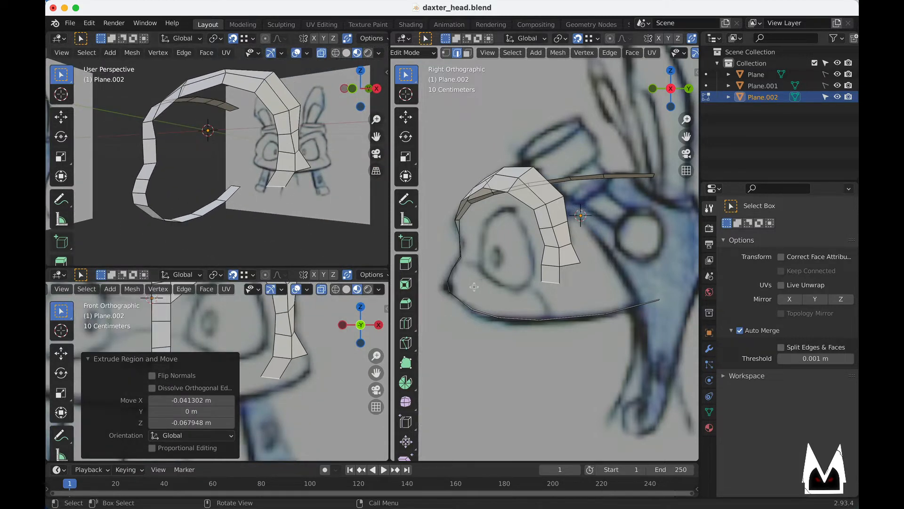
middle_click_drag(178, 203, 165, 202)
left_click(154, 203)
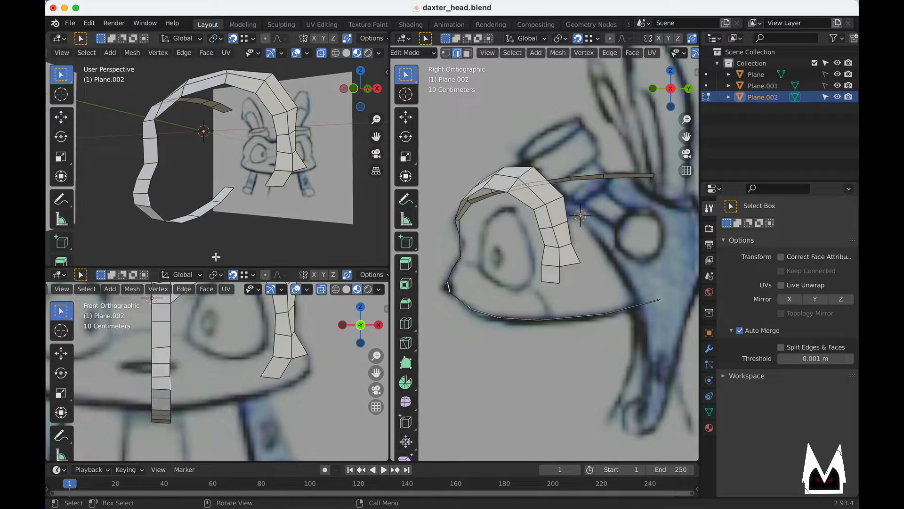
scroll(204, 372, "up", 2)
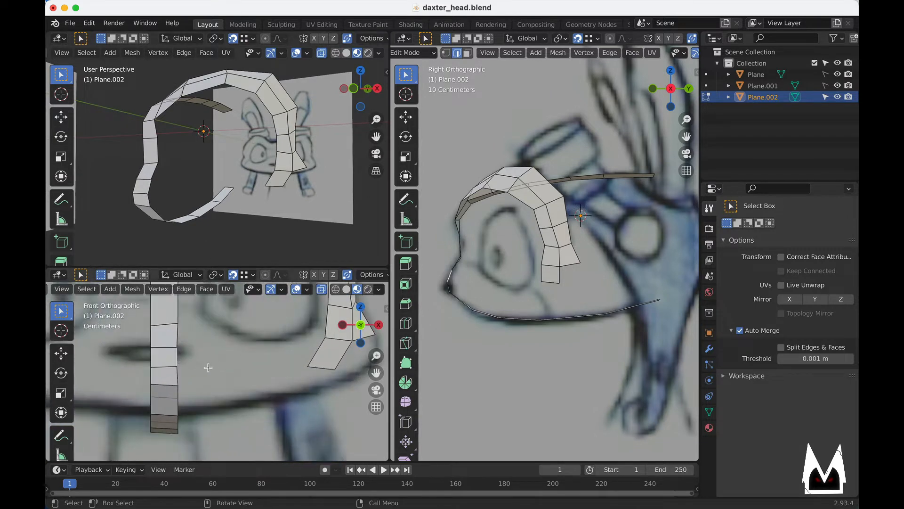
key("e")
left_click(195, 365)
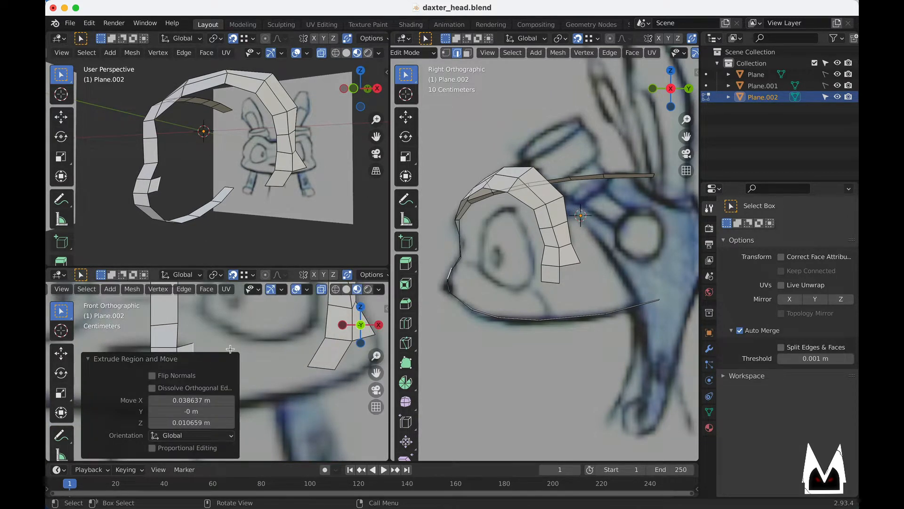
middle_click_drag(229, 348, 299, 356, "shift")
left_click(87, 361)
key("s")
left_click(253, 350)
- Raise the two center-strip vertices above the nose extrusion slightly, keeping the one on the midline constrained to the Z axis
scroll(212, 338, "up", 2)
key("1")
left_click(201, 327)
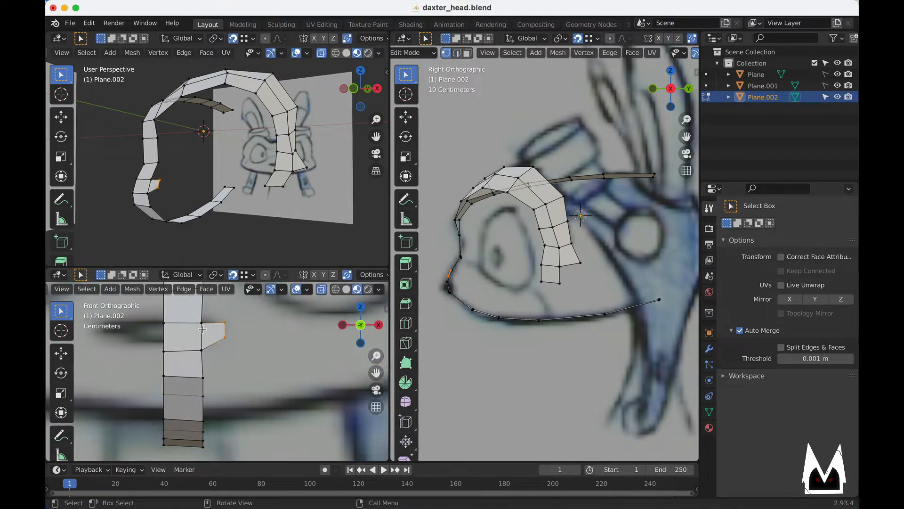
key("g")
left_click(198, 323)
left_click(165, 323)
key("g")
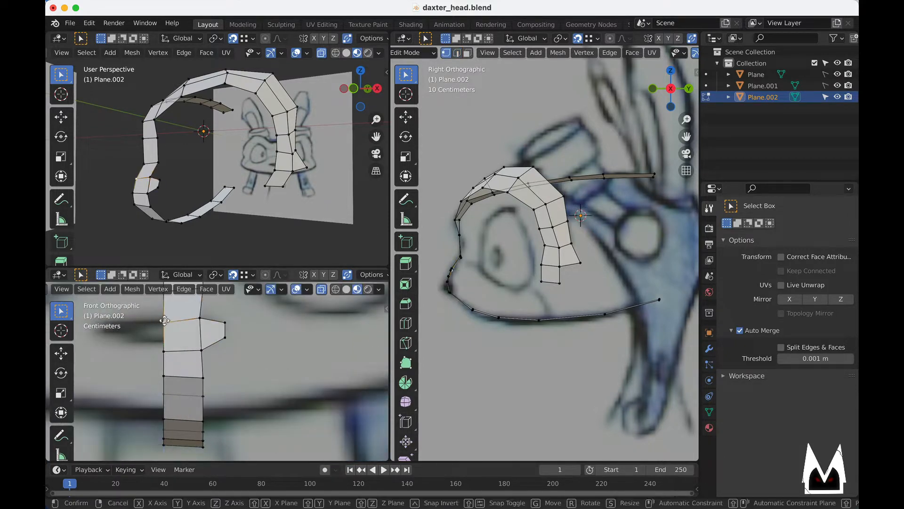
key("z")
left_click(166, 318)
- Reposition the two outer vertices of the nose extrusion in the front view to widen and even out the face
middle_click_drag(211, 335, 195, 336, "shift")
left_click(211, 344)
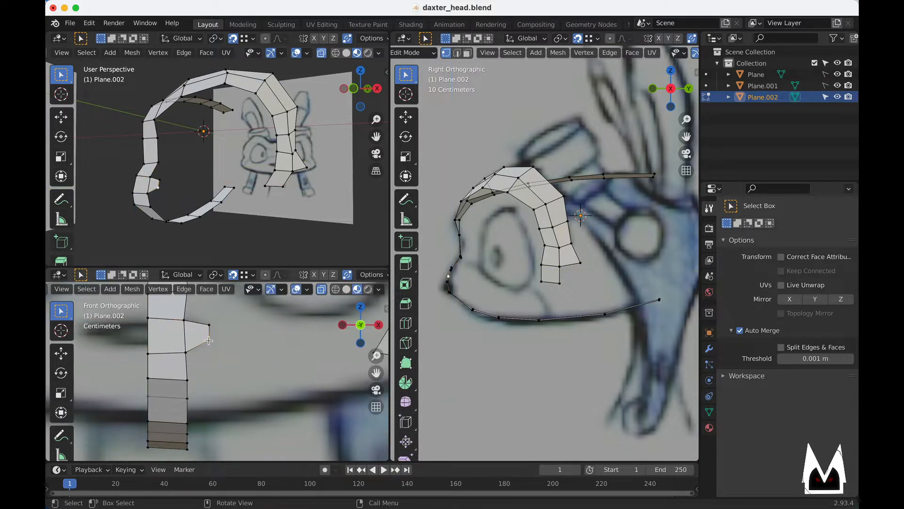
key("g")
left_click(215, 345)
left_click(214, 329)
key("g")
left_click(219, 326)
left_click(215, 348)
key("g")
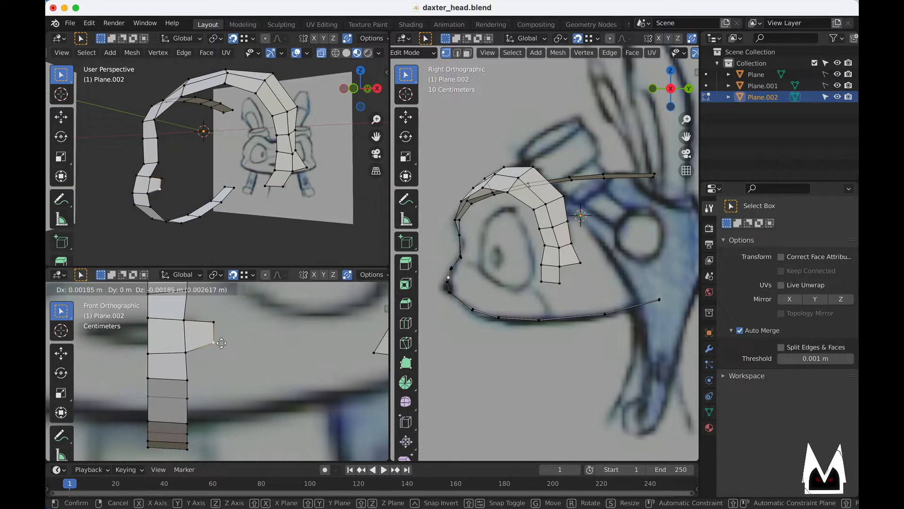
left_click(219, 350)
left_click(222, 328)
key("g")
left_click(229, 329)
- Move the nose extrusion's outer edge about 0.016 m back and 0.005 m down in the side view
key("2")
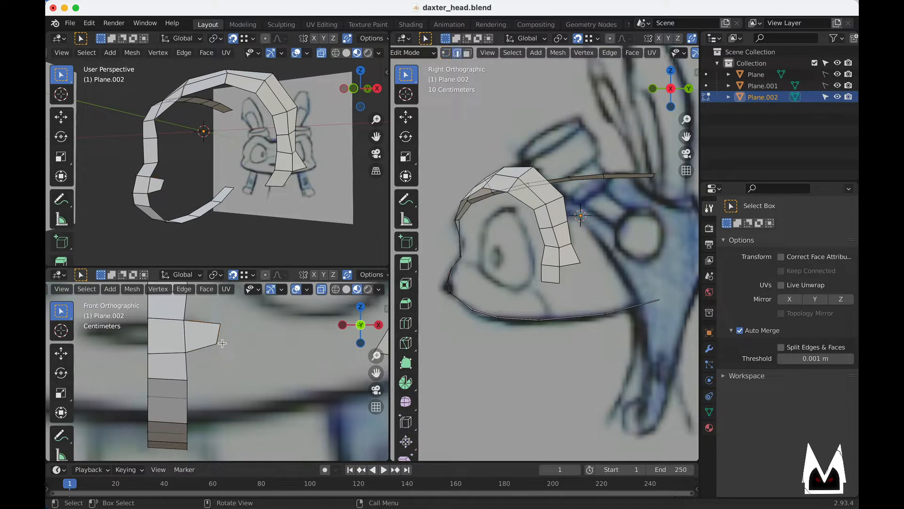
scroll(464, 294, "up", 1)
middle_click_drag(464, 294, 551, 286, "shift")
scroll(552, 286, "up", 2)
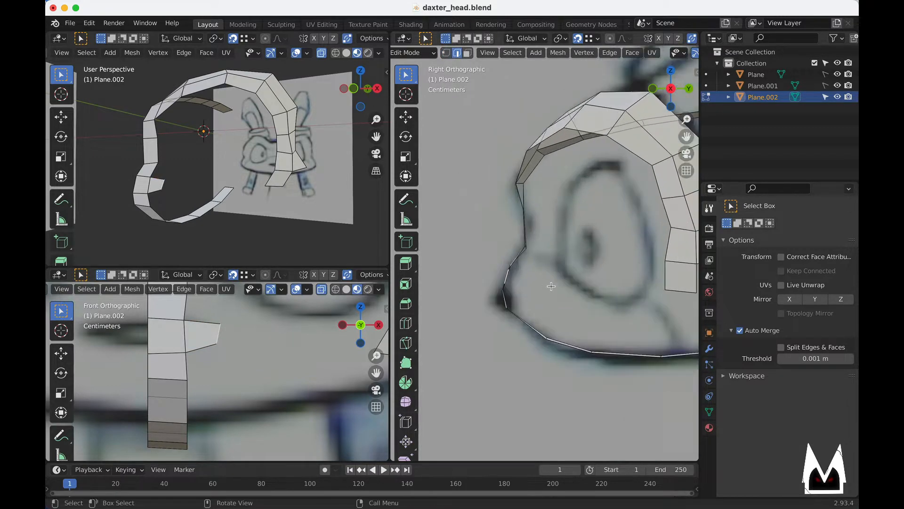
key("g")
left_click(545, 288)
- Extrude the nose face's outer edge sideways along the muzzle in the front view, stretching the new face to below the eye
middle_click_drag(250, 349, 221, 351, "shift")
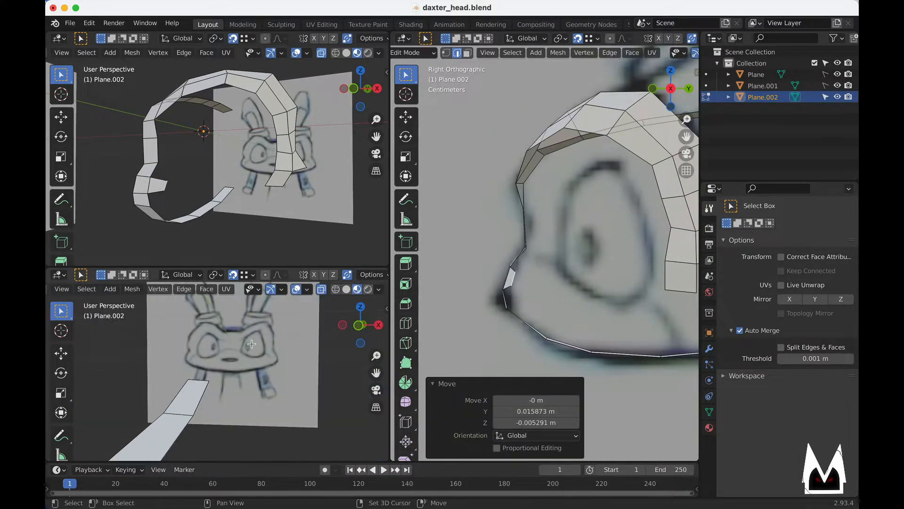
key("KP_1")
scroll(226, 358, "down", 3)
key("g")
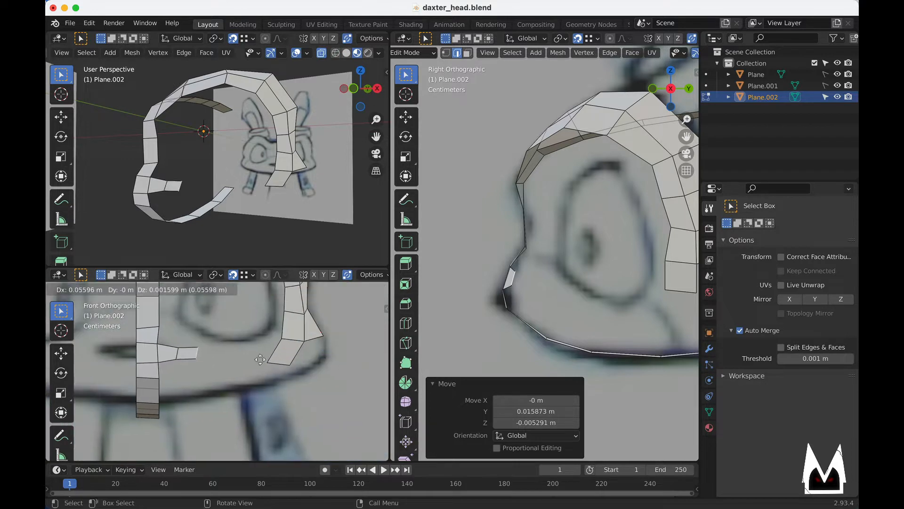
left_click(256, 359)
key("g")
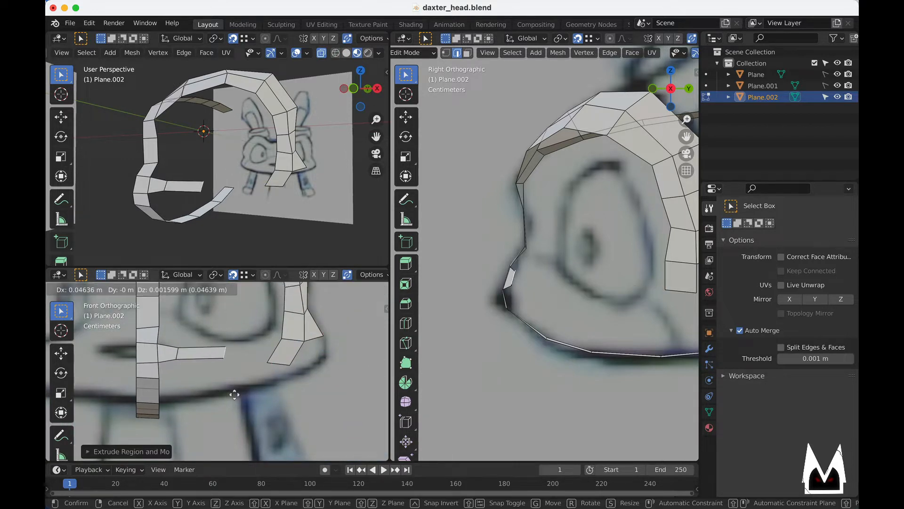
left_click(236, 391)
- Enlarge the muzzle strip's end edge and lower it slightly in the front view
key("s")
left_click(251, 393)
key("g")
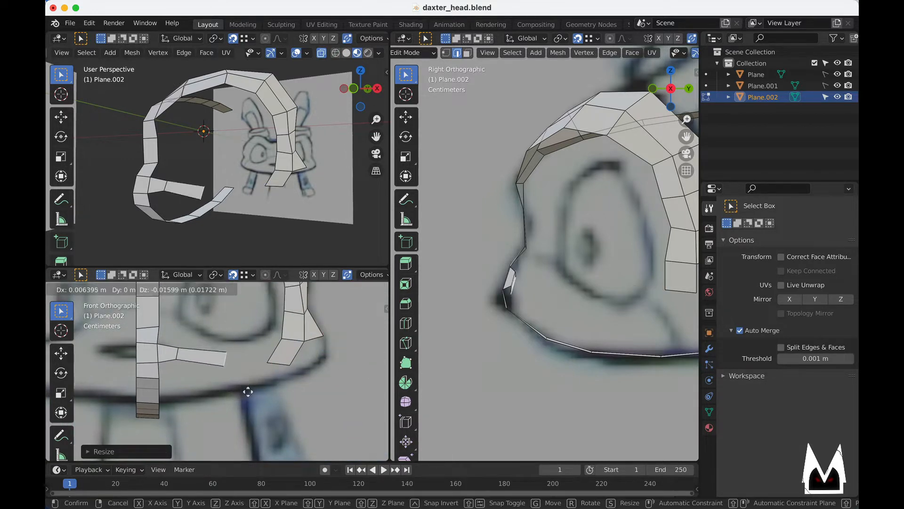
left_click(248, 389)
key("s")
left_click(290, 385)
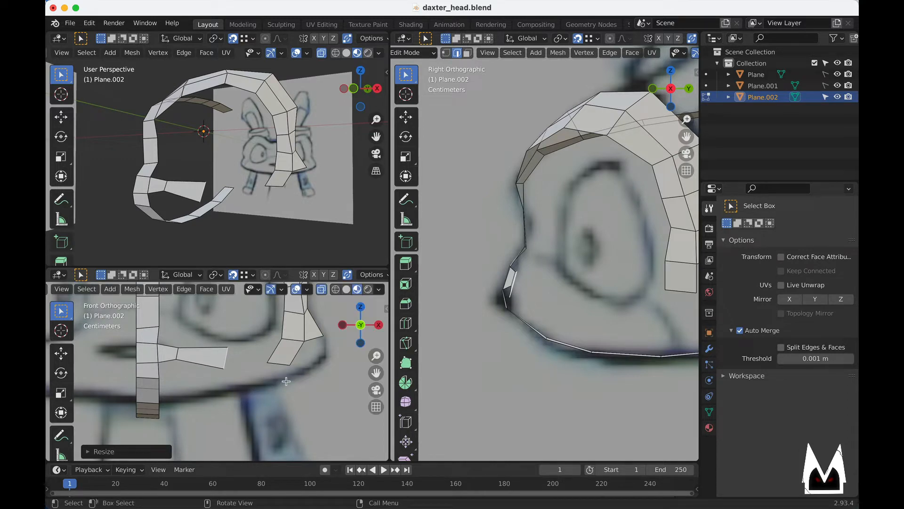
- Extrude the muzzle strip to the cheek strip, shift it about 0.043 m back, and move its end edge 0.155 m back and 0.054 m down
key("e")
left_click(226, 361)
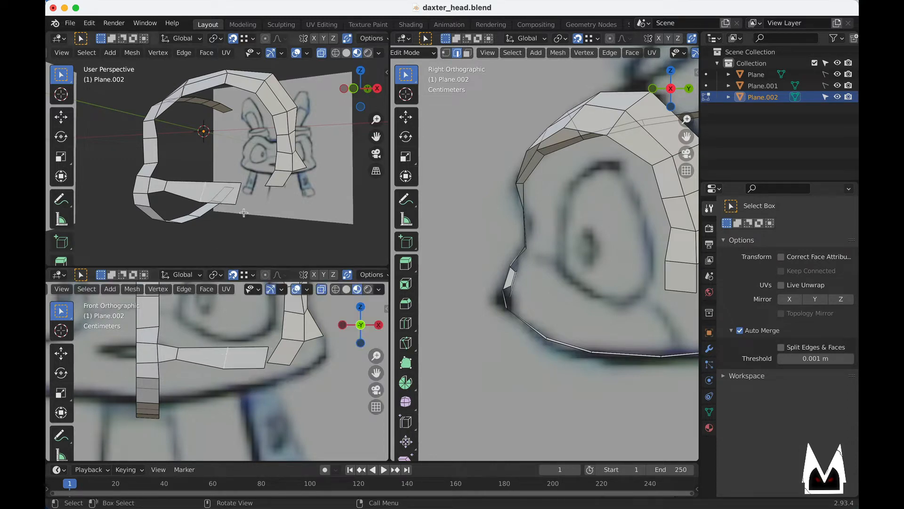
key("KP_3")
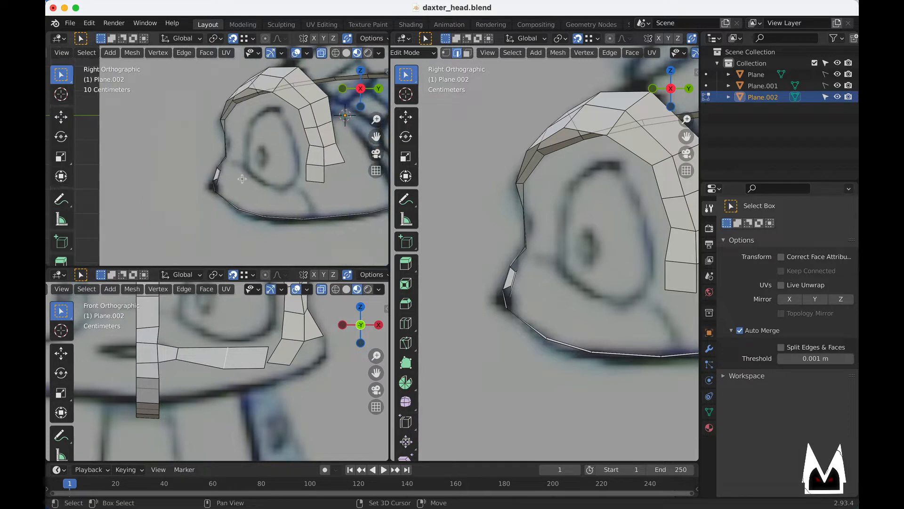
key("g")
left_click(260, 181)
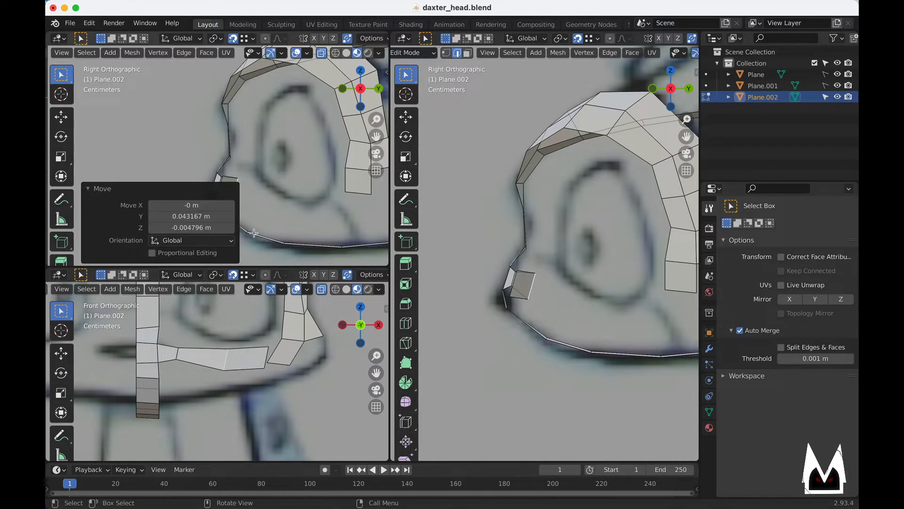
key("e")
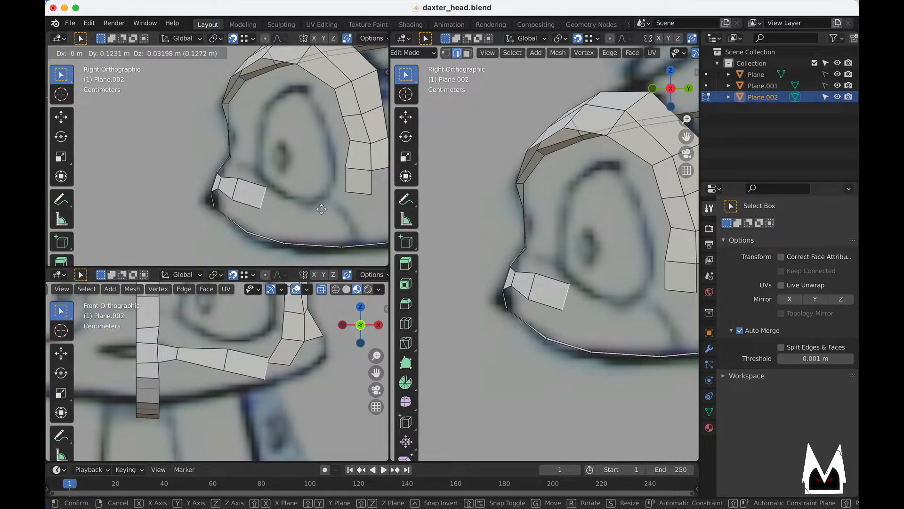
left_click(325, 212)
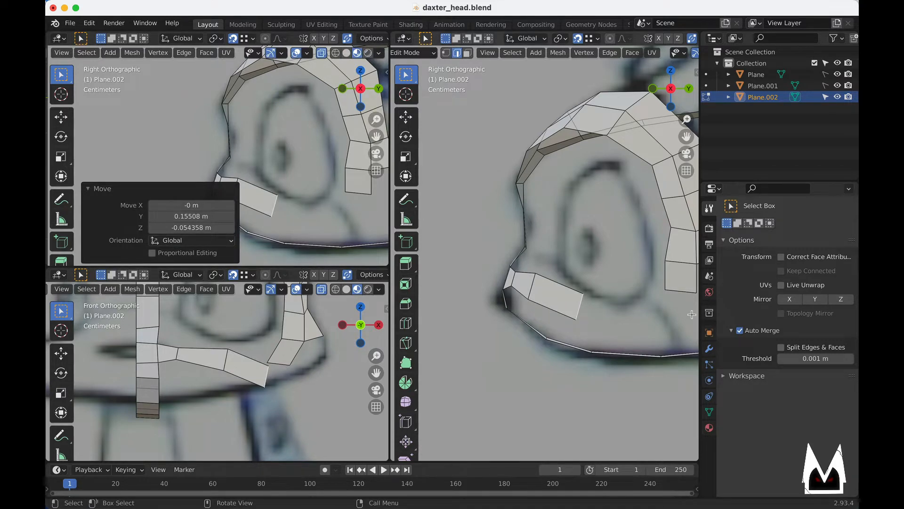
- Snap the muzzle strip's upper end vertex onto the inner bottom corner of the cheek strip
middle_click_drag(595, 304, 562, 286)
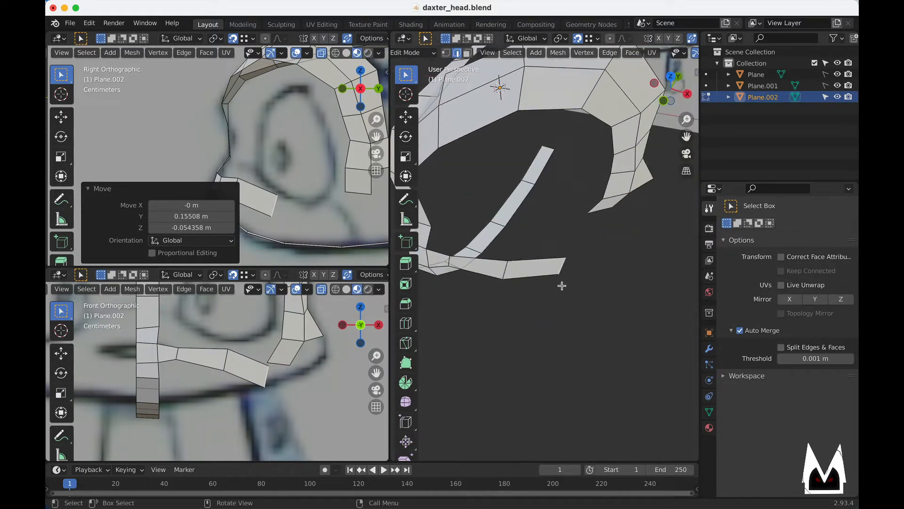
left_click(565, 259)
key("g")
left_click(583, 219)
key("g")
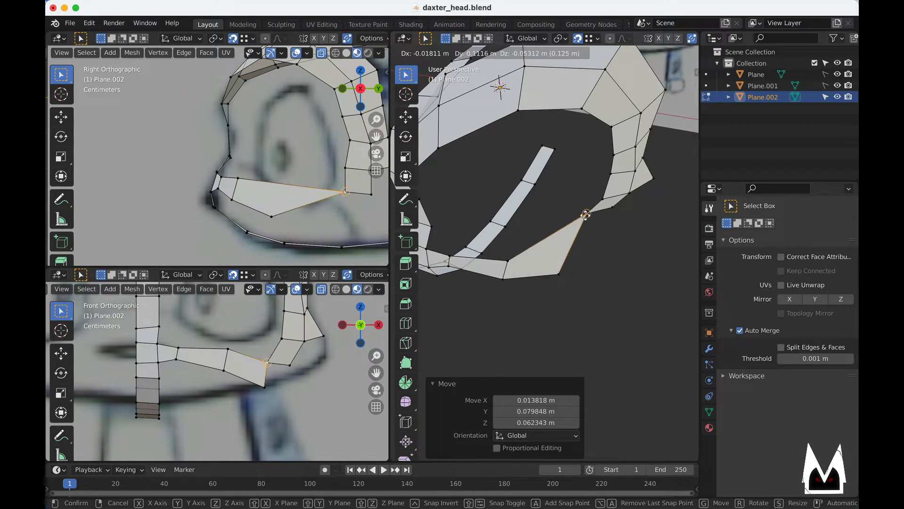
- Move the muzzle strip's lower end vertex back beneath the cheek strip and pull it inward in the front view
mouse_move(610, 303)
middle_mouse_down()
mouse_move(595, 349)
mouse_move(669, 341)
middle_mouse_up()
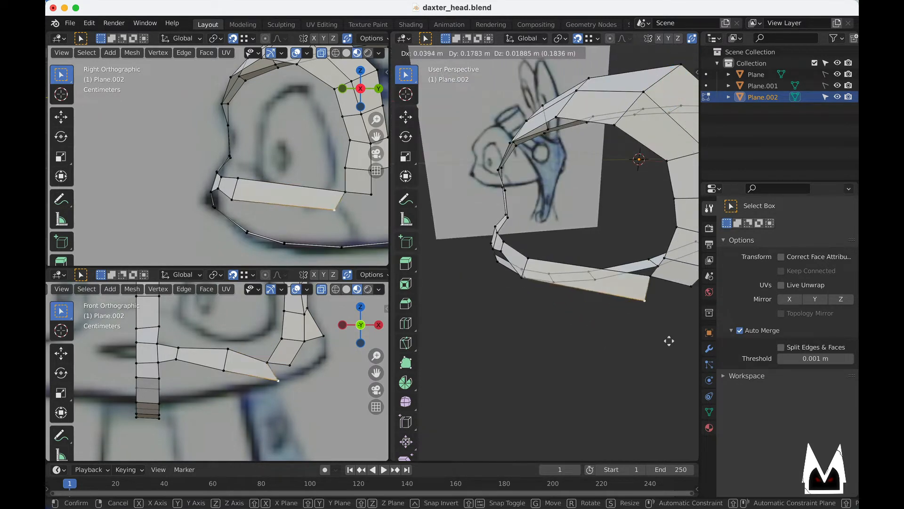
left_click(661, 342)
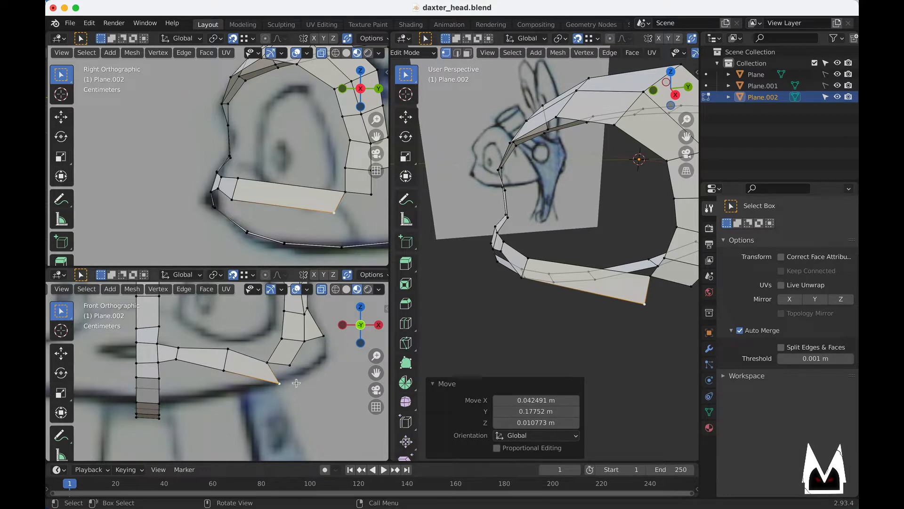
key("g")
left_click(272, 380)
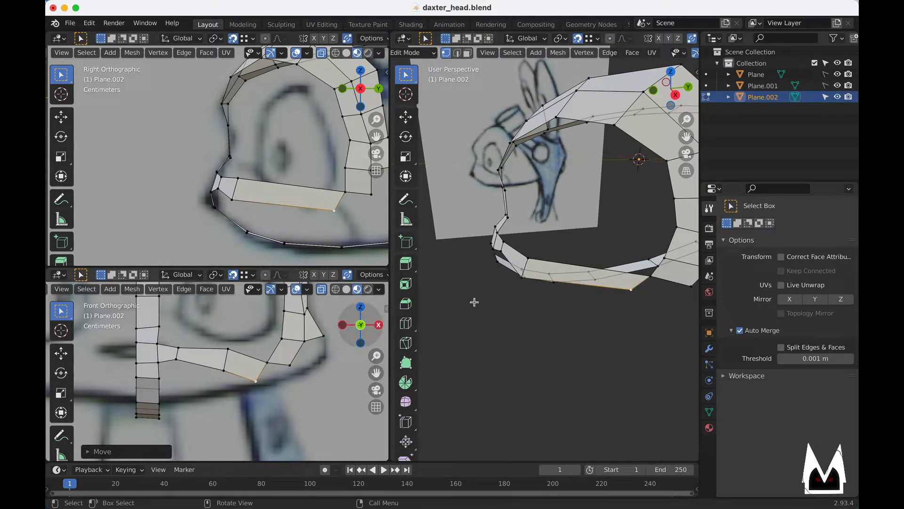
- Move the muzzle strip's middle vertex pair about 0.080 m back and 0.053 m down to curve below the eye
mouse_move(546, 298)
middle_mouse_down()
mouse_move(504, 287)
mouse_move(515, 269)
mouse_move(455, 296)
middle_mouse_up()
left_click(492, 260)
left_click(474, 279, "shift")
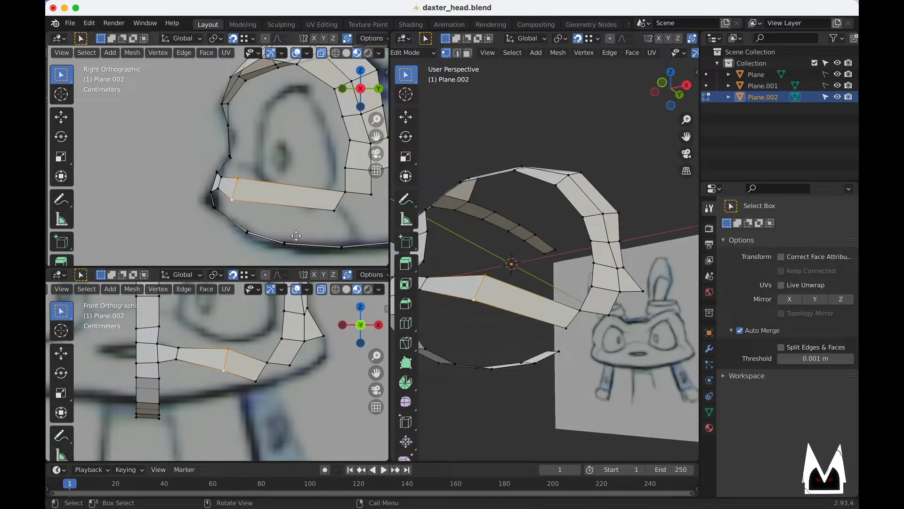
left_click(324, 253)
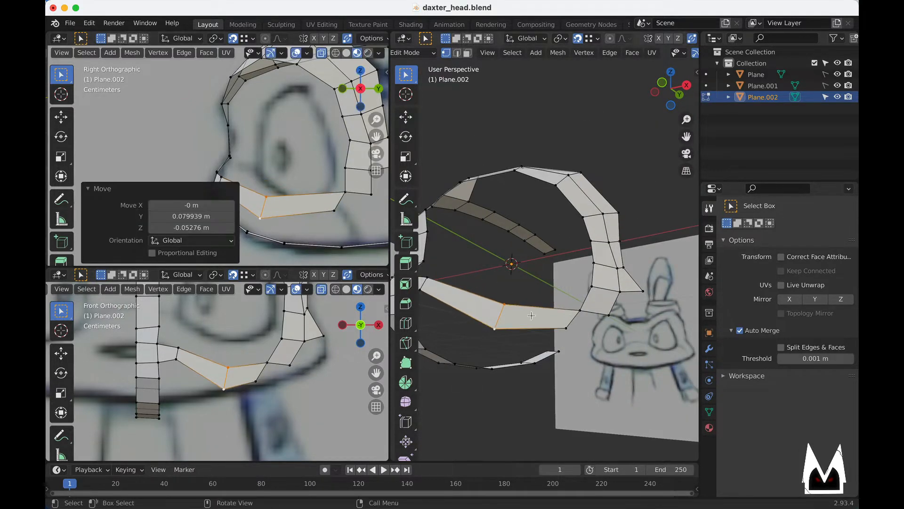
- Move the muzzle strip's lower end vertex slightly back and down to square off the end below the cheek strip
mouse_move(531, 315)
middle_mouse_down()
mouse_move(594, 323)
mouse_move(639, 310)
middle_mouse_up()
left_click(621, 318)
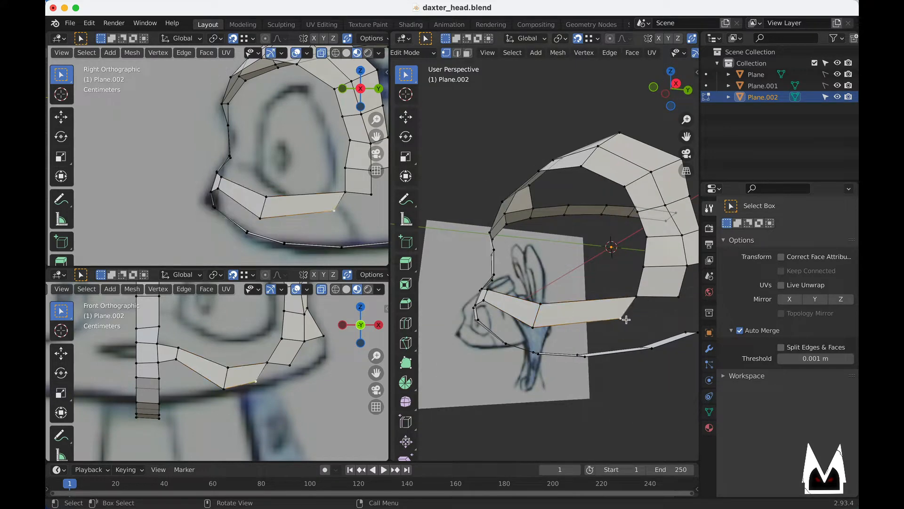
key("g")
left_click(635, 324)
- Add one loop cut across the muzzle strip's last face and move it about 0.023 m down
key("ctrl+r")
left_click(588, 321)
left_click(588, 324)
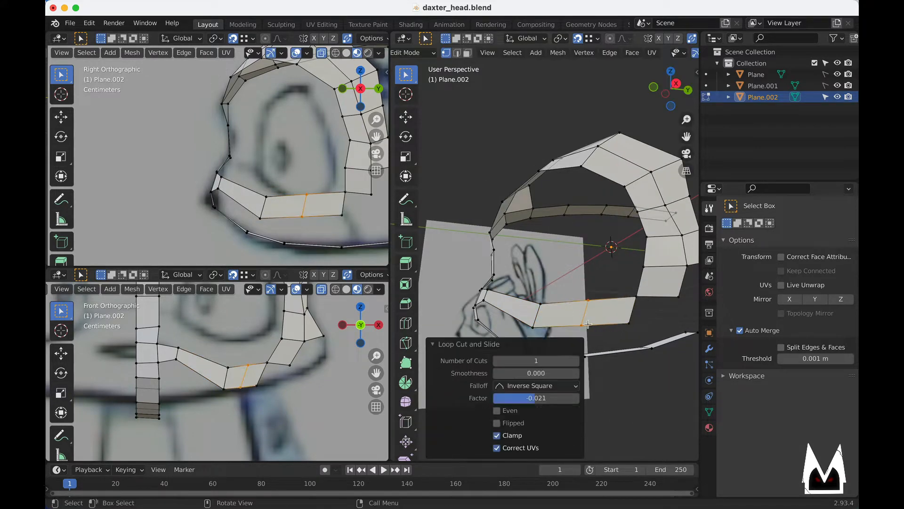
middle_click_drag(595, 313, 582, 256)
key("g")
left_click(579, 269)
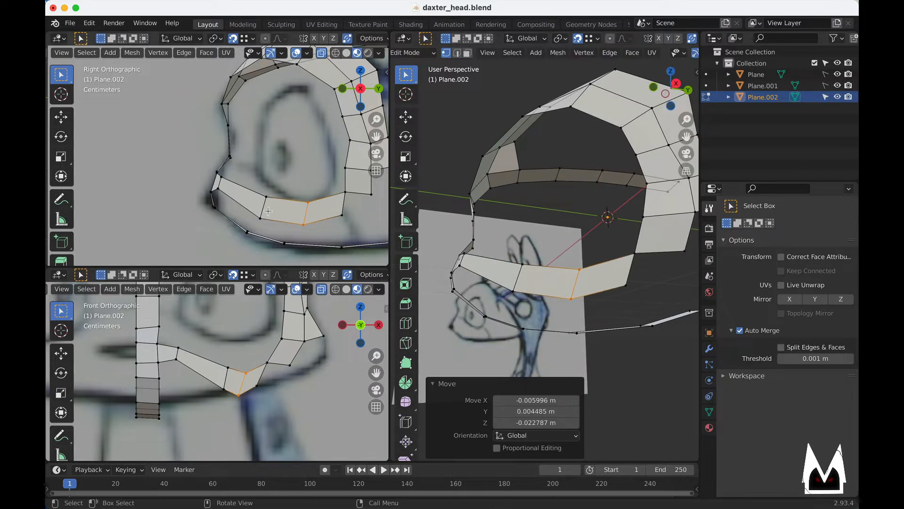
- Fine-tune the new loop's position in the front view so the strip curves evenly around the eye
key("g")
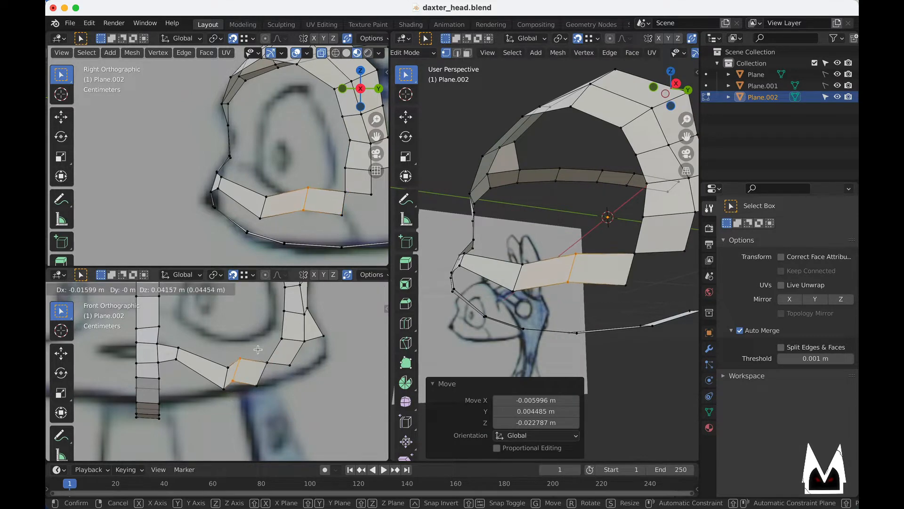
right_click(266, 355)
key("g")
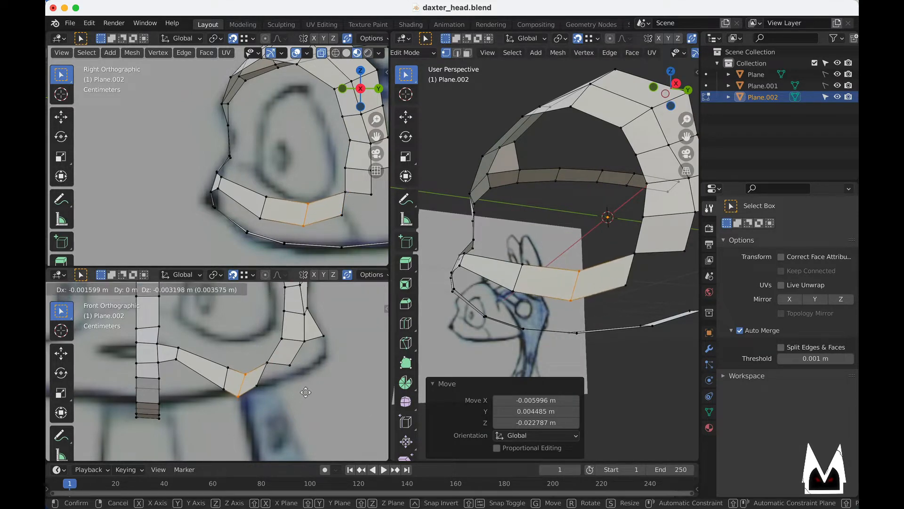
left_click(306, 390)
scroll(267, 348, "down", 5)
scroll(257, 360, "up", 2)
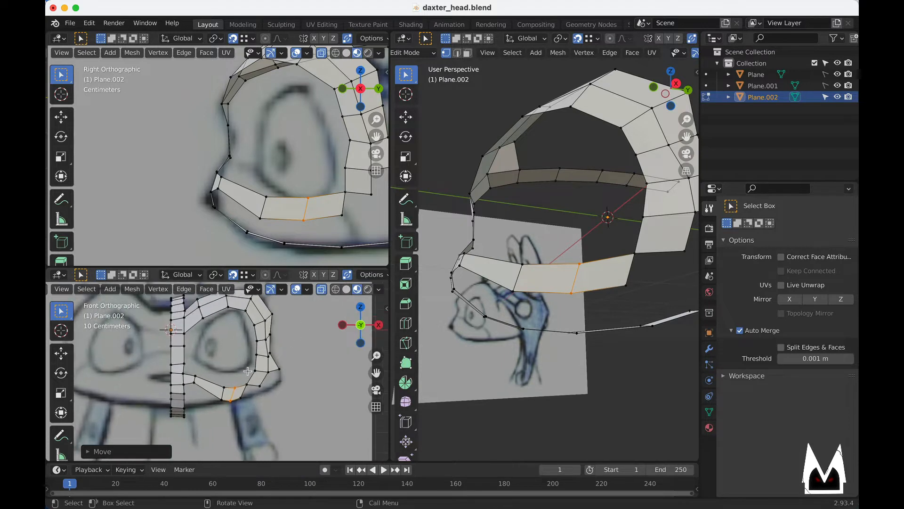
- Raise the muzzle strip's outer loop in the front view and move the neighbouring loop about 0.034 m inward and 0.050 m up
scroll(240, 385, "down", 3)
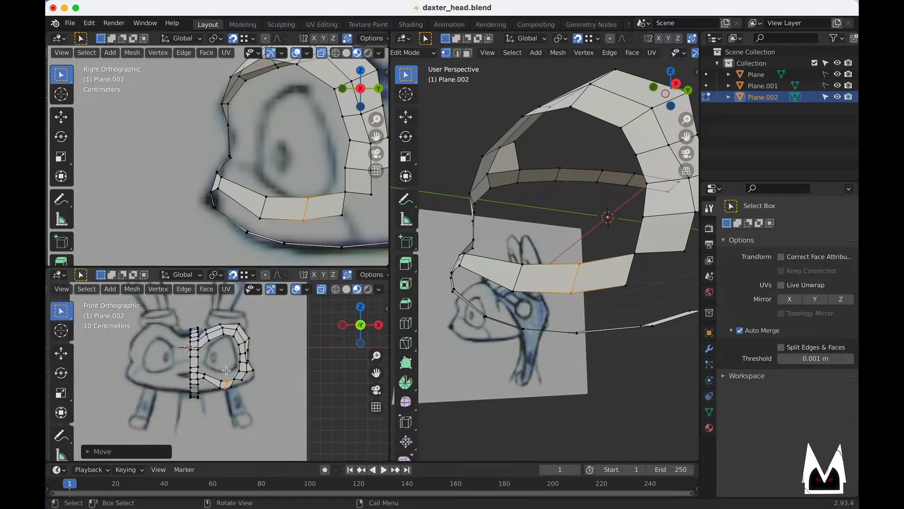
middle_click_drag(320, 161, 181, 190, "shift")
middle_click_drag(154, 128, 211, 143, "shift")
middle_click_drag(235, 207, 260, 151, "shift")
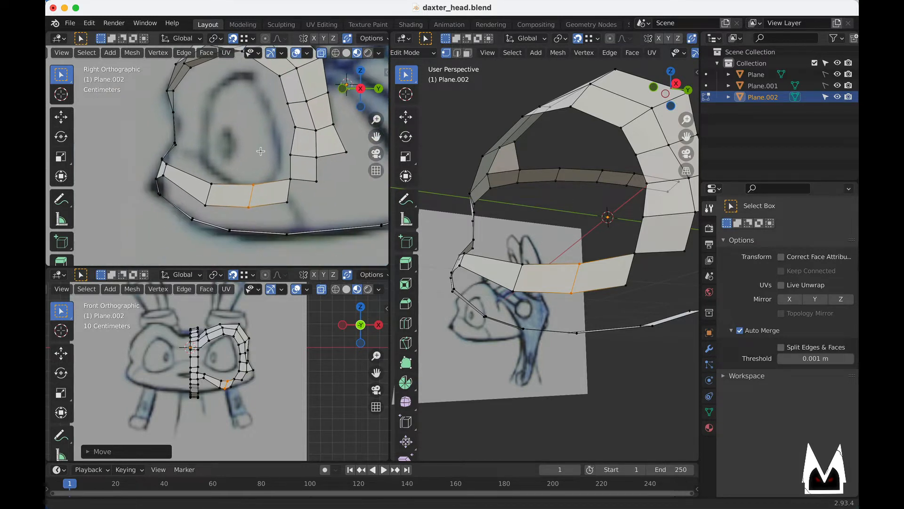
scroll(251, 364, "up", 2)
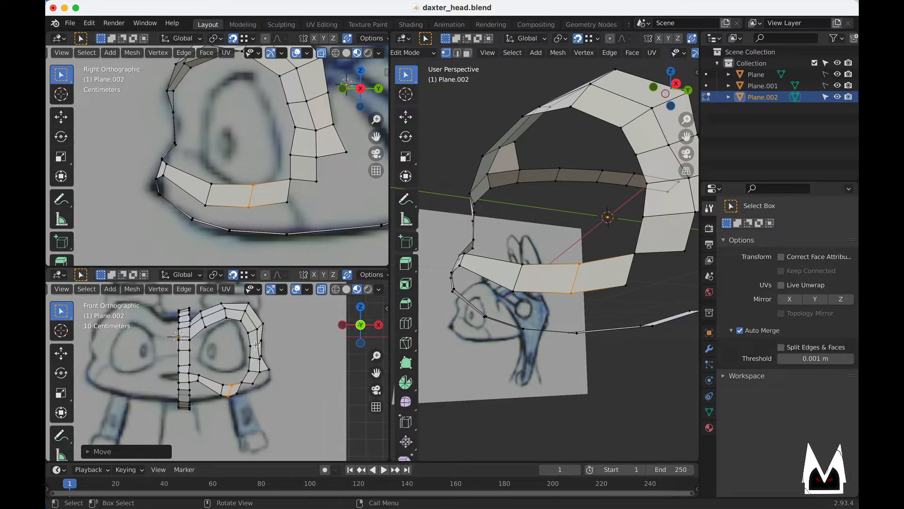
scroll(240, 399, "up", 2)
scroll(276, 403, "up", 2)
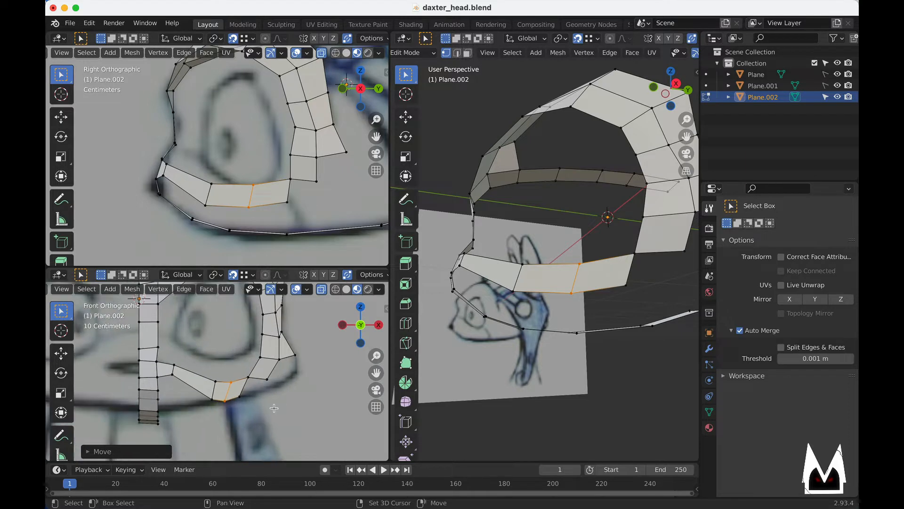
middle_click_drag(263, 432, 292, 403, "shift")
key("g")
left_click(297, 387)
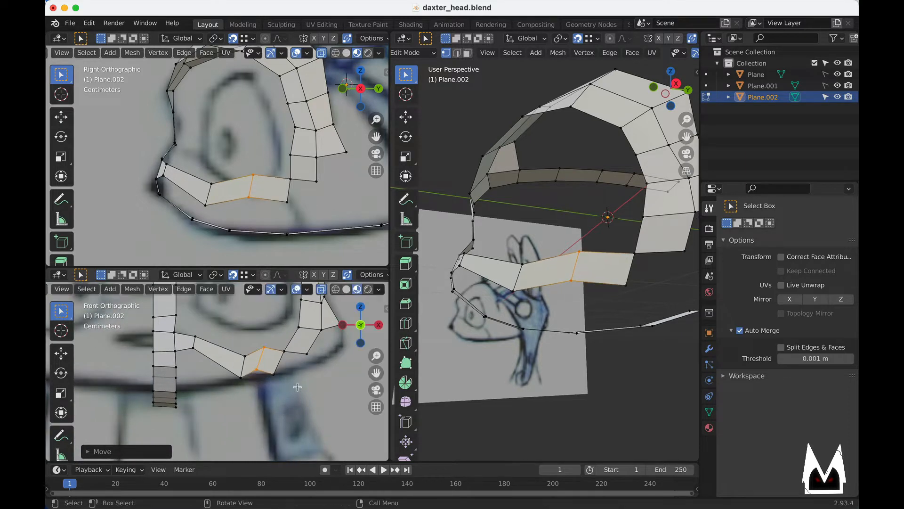
left_click(243, 361, "alt")
key("g")
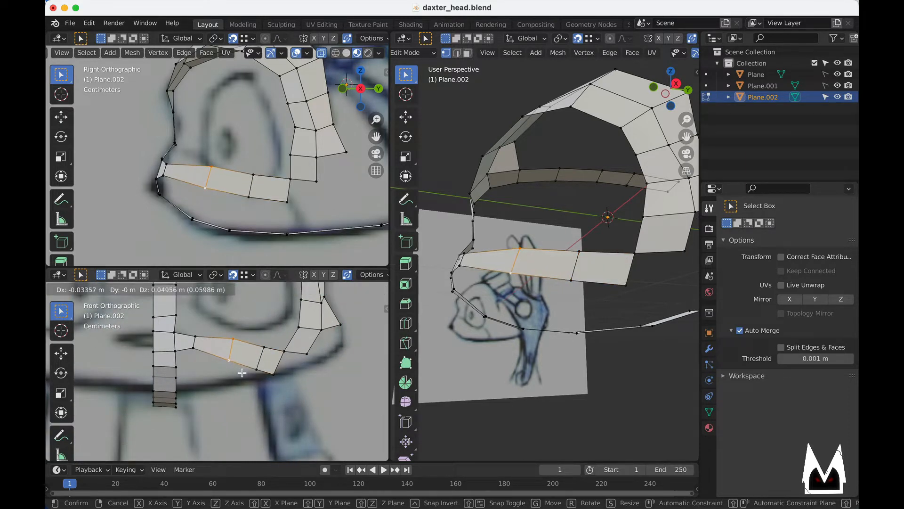
left_click(242, 372)
- Delete the inner face at the lower end of the cheek strip, just above the muzzle strip
scroll(296, 350, "up", 2)
middle_click_drag(337, 313, 211, 359, "shift")
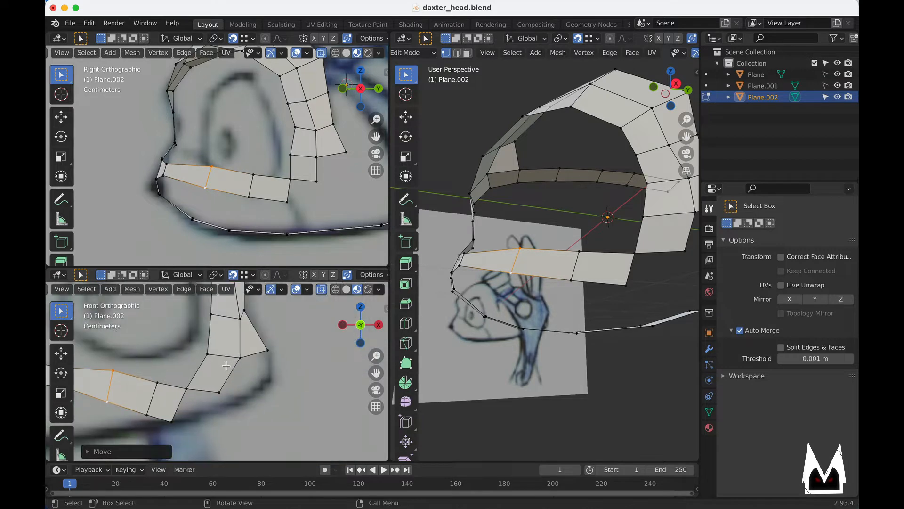
key("3")
left_click(226, 366)
key("x")
left_click(232, 392)
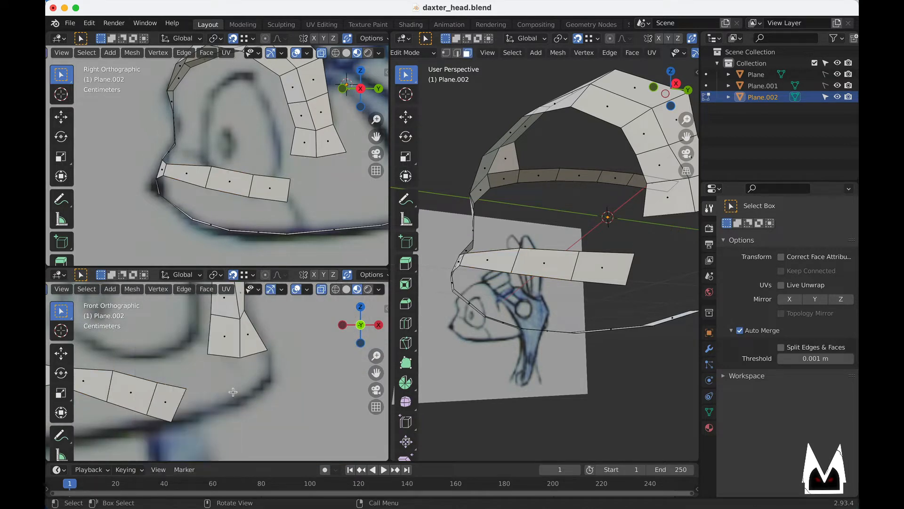
- Join the muzzle strip's upper end vertex to the cheek strip's inner corner and move the lower end vertex about 0.08 m outward and 0.07 m up
middle_click_drag(171, 391, 219, 366, "shift")
left_click(228, 365)
key("g")
left_click(254, 332)
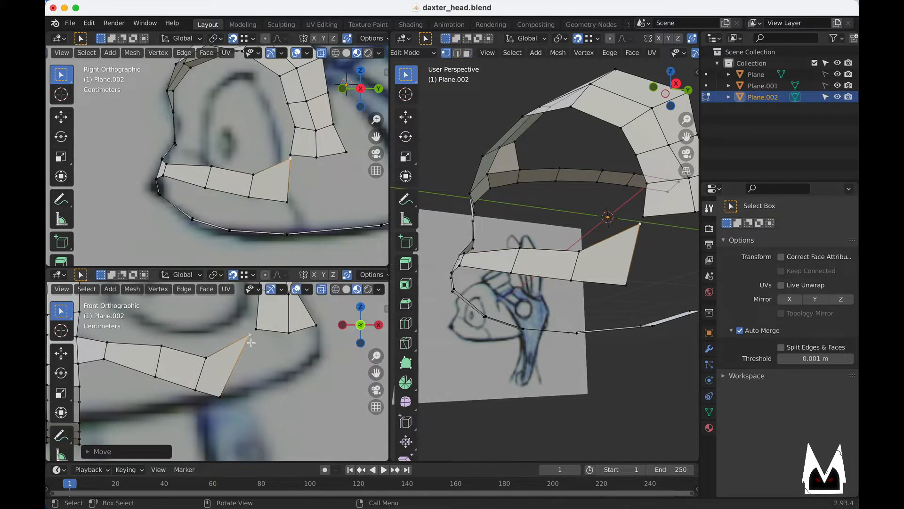
key("g")
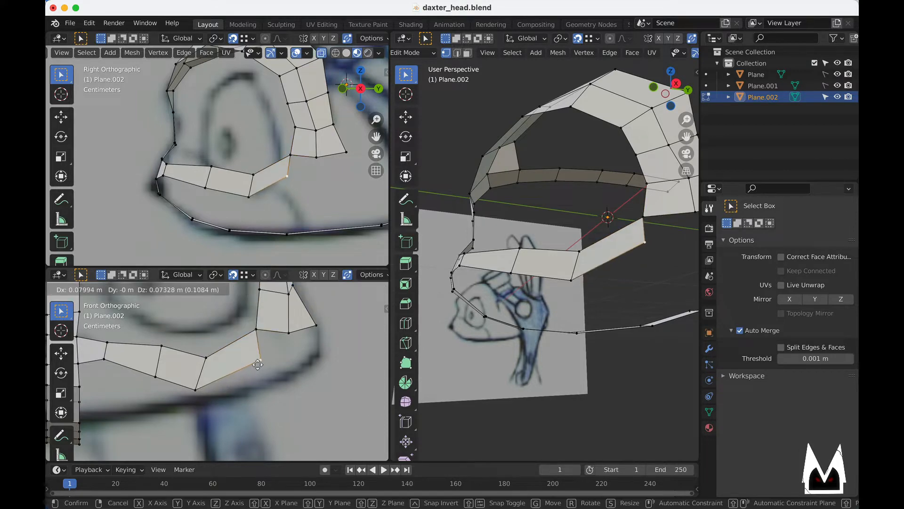
left_click(255, 366)
- Raise the upper and lower vertices of the muzzle strip's middle edges so the band runs evenly below the eye
left_click(201, 358)
key("g")
left_click(207, 348)
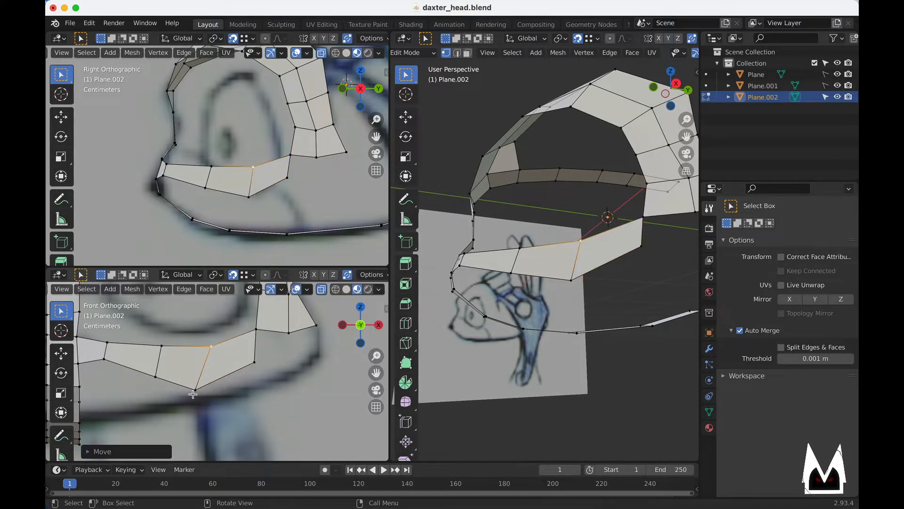
left_click(194, 391)
middle_click_drag(123, 372, 264, 402, "shift")
left_click(322, 359)
key("g")
left_click(327, 352)
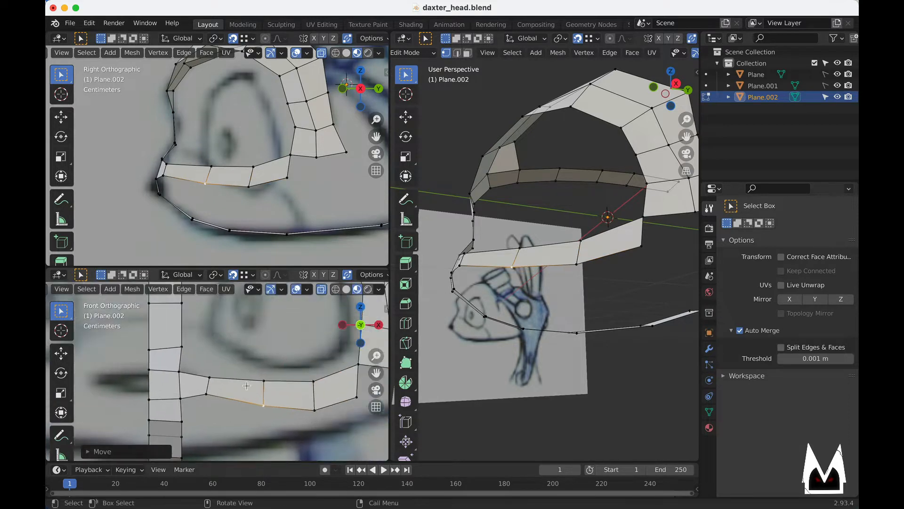
- Nudge the muzzle strip's lower vertices near the cheek in the front view to smooth its lower border
scroll(260, 339, "down", 2)
scroll(201, 366, "up", 2)
middle_click_drag(221, 368, 236, 380)
scroll(245, 371, "down", 5)
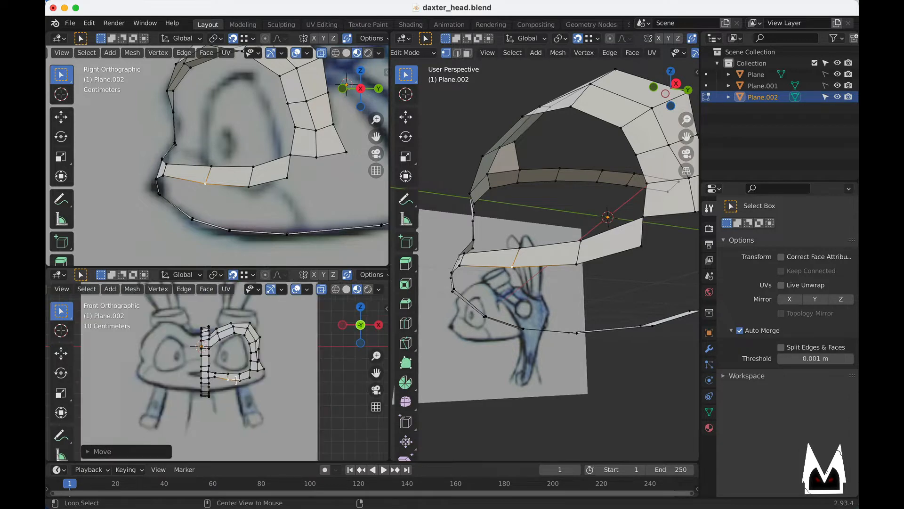
scroll(236, 379, "up", 10)
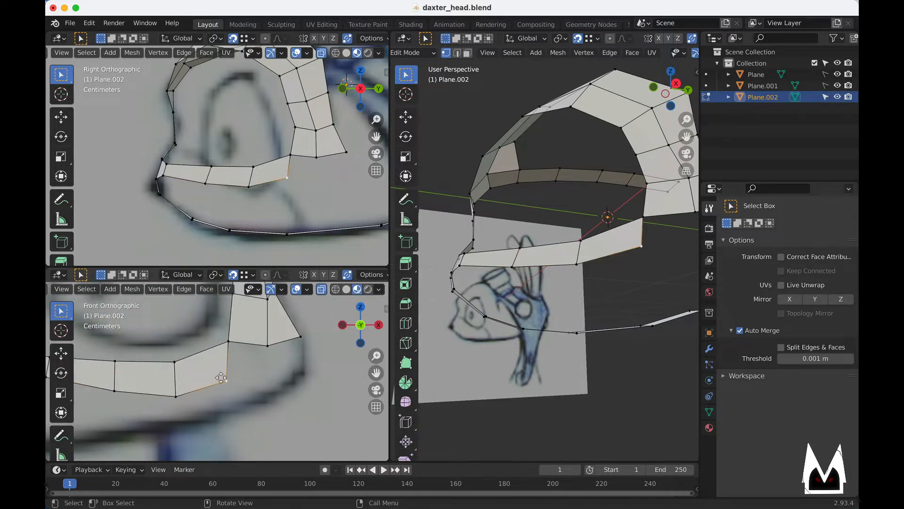
left_click(167, 394)
key("g")
left_click(163, 390)
scroll(525, 263, "down", 1)
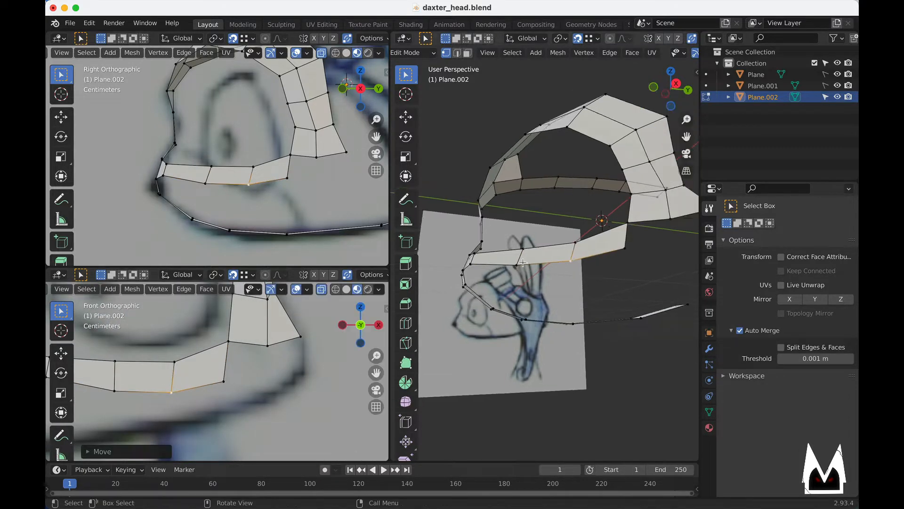
- Shift the muzzle strip's outer upper vertex in the horizontal plane and move the next one about 0.015 m outward, 0.031 m forward and 0.006 m down
middle_click_drag(539, 263, 481, 313)
left_click(597, 230)
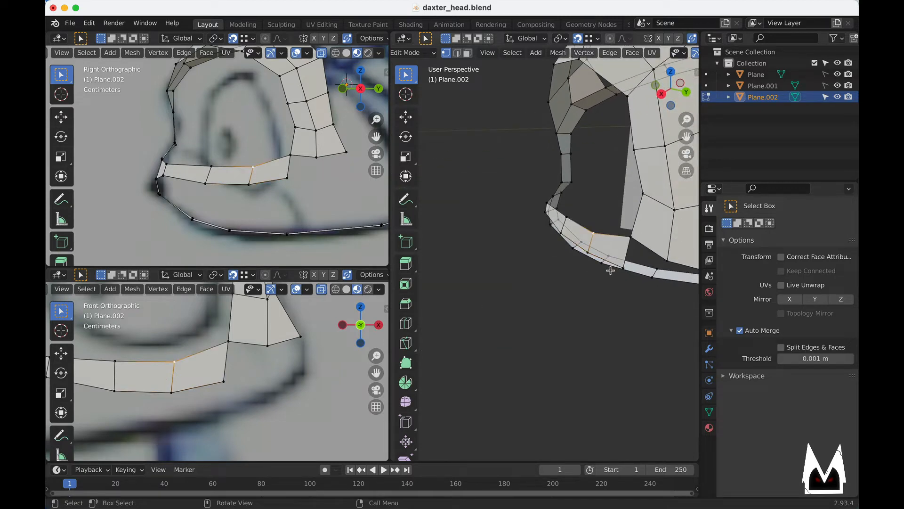
middle_click_drag(612, 269, 586, 257)
key("g")
key("shift+z")
left_click(584, 250)
left_click(555, 218)
key("g")
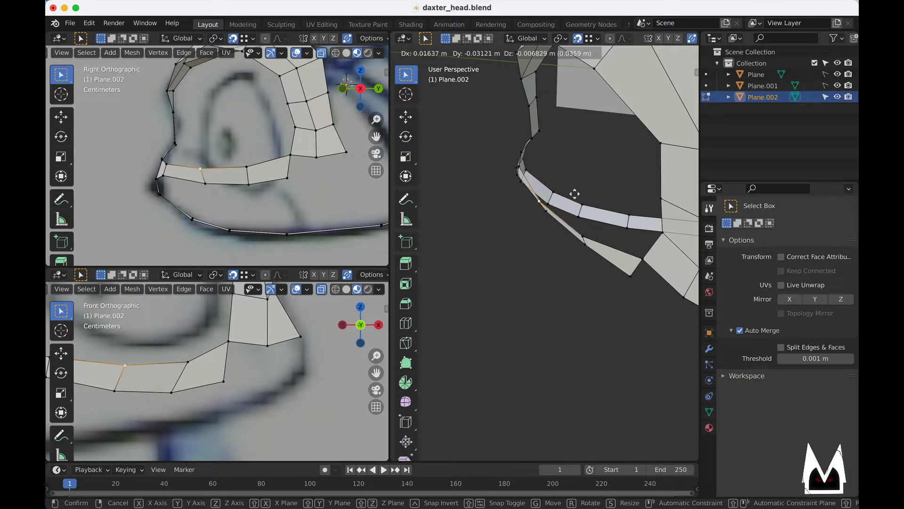
left_click(575, 194)
- Extrude one face from the central strip's edge beside the nose bridge toward the eye, then shrink and reposition its outer edge
scroll(534, 284, "down", 4)
middle_click_drag(532, 284, 660, 240)
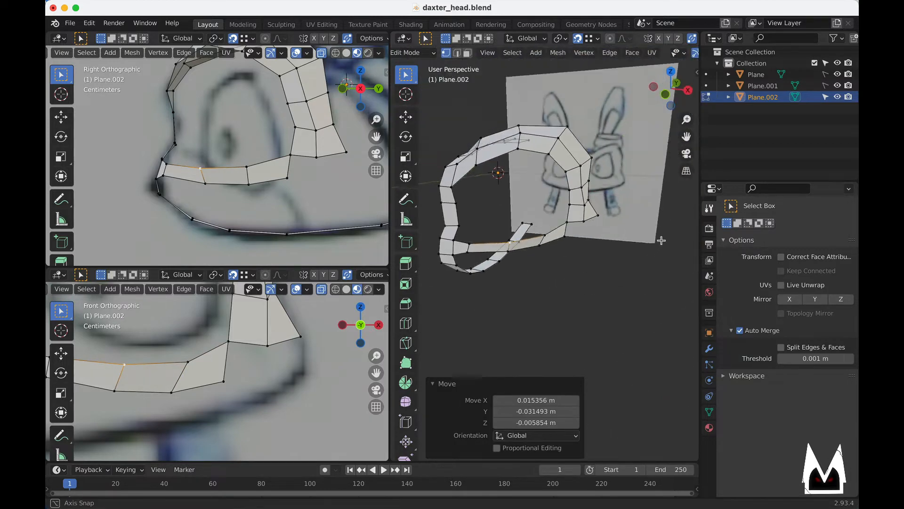
middle_click_drag(547, 254, 594, 245)
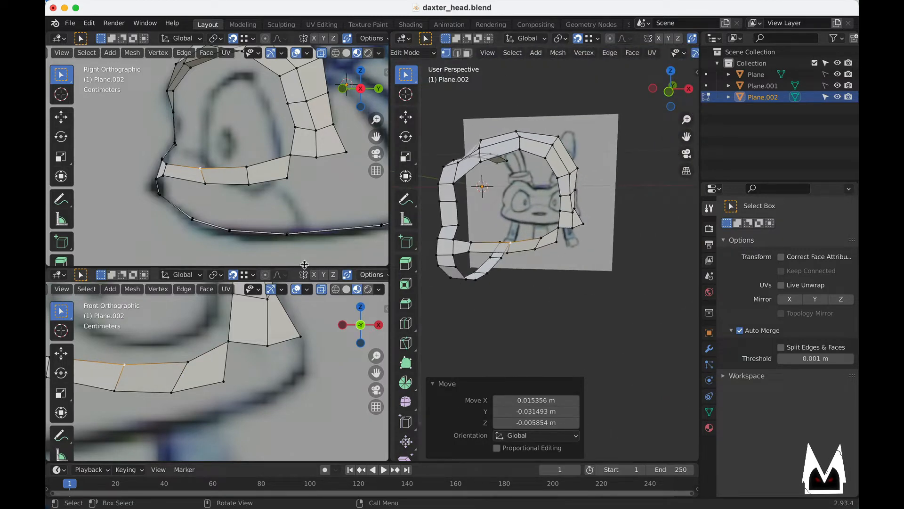
scroll(237, 321, "left", 6)
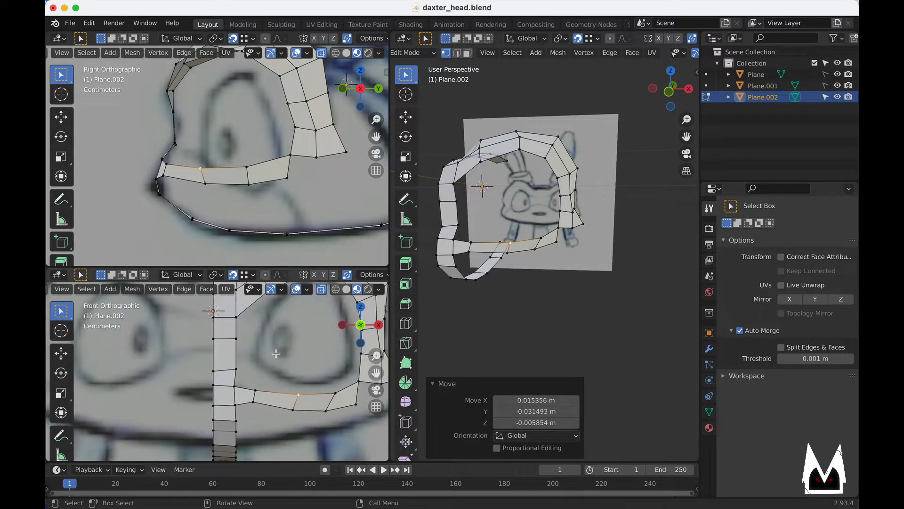
key("2")
key("e")
left_click(280, 355)
scroll(280, 355, "up", 4)
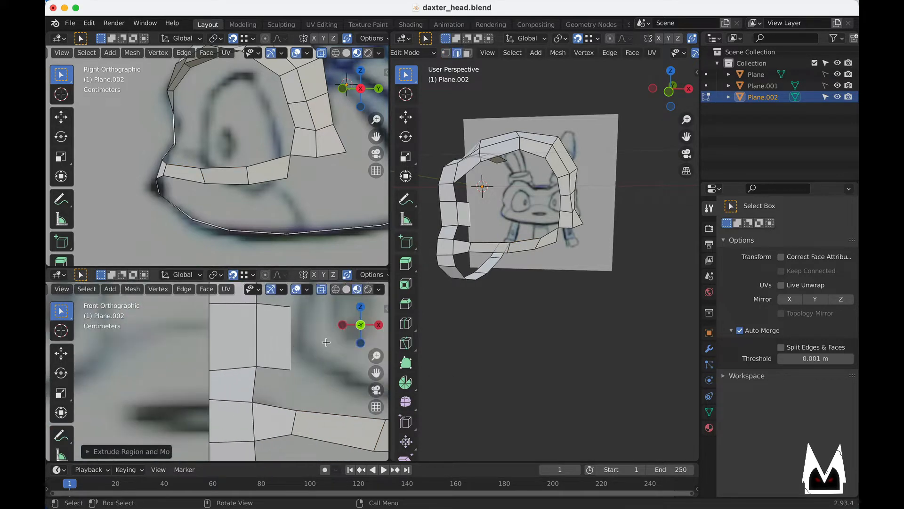
key("s")
left_click(308, 348)
key("g")
left_click(309, 352)
- Extrude the brow strip's inner lower edge toward the eye and fit its free vertices to the eye's inner outline
scroll(309, 351, "down", 4)
scroll(256, 397, "right", 2)
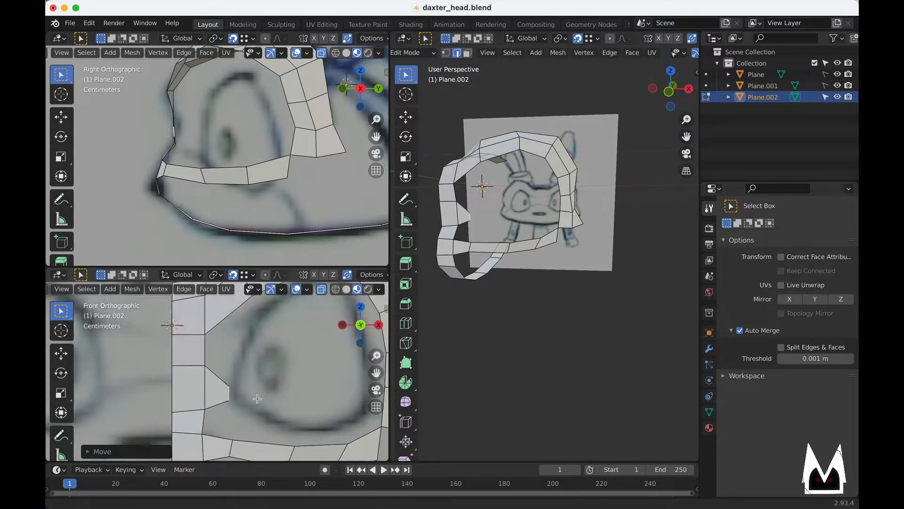
scroll(235, 373, "up", 1)
scroll(202, 353, "up", 1)
left_click(199, 338)
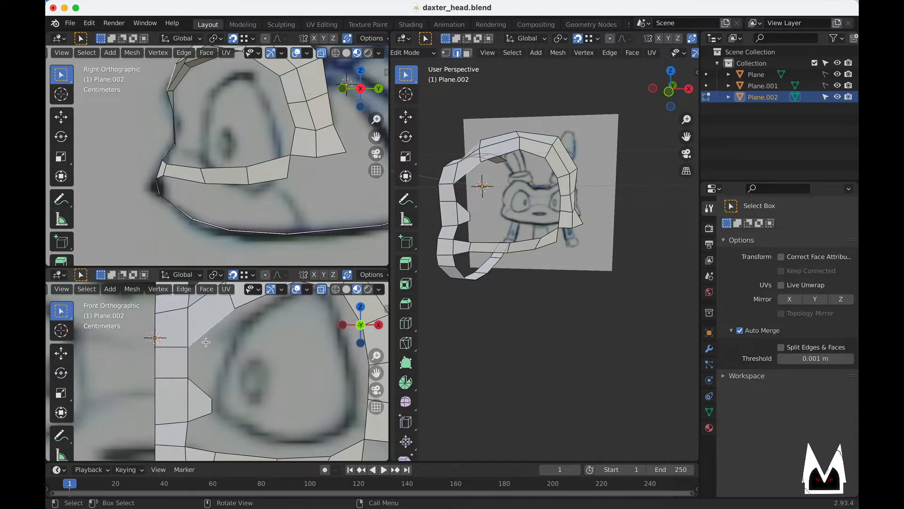
key("e")
left_click(271, 321)
key("1")
left_click(271, 320)
key("g")
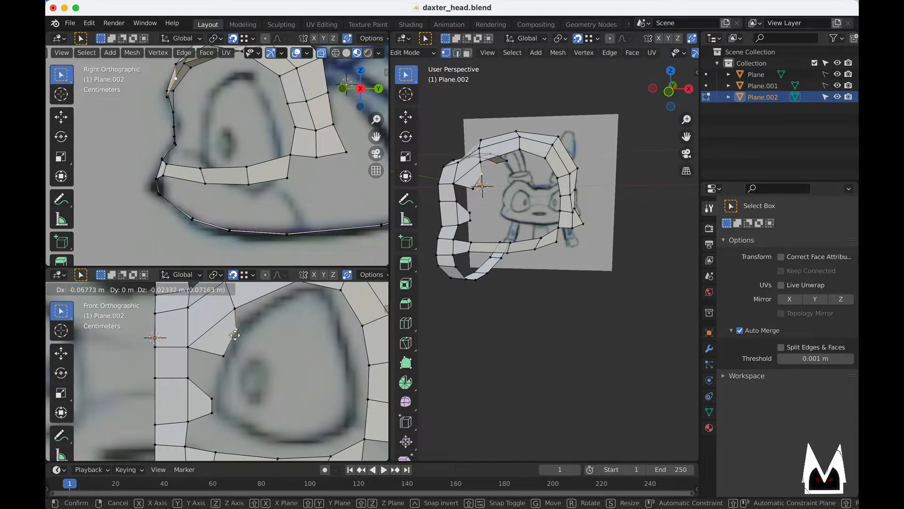
left_click(240, 329)
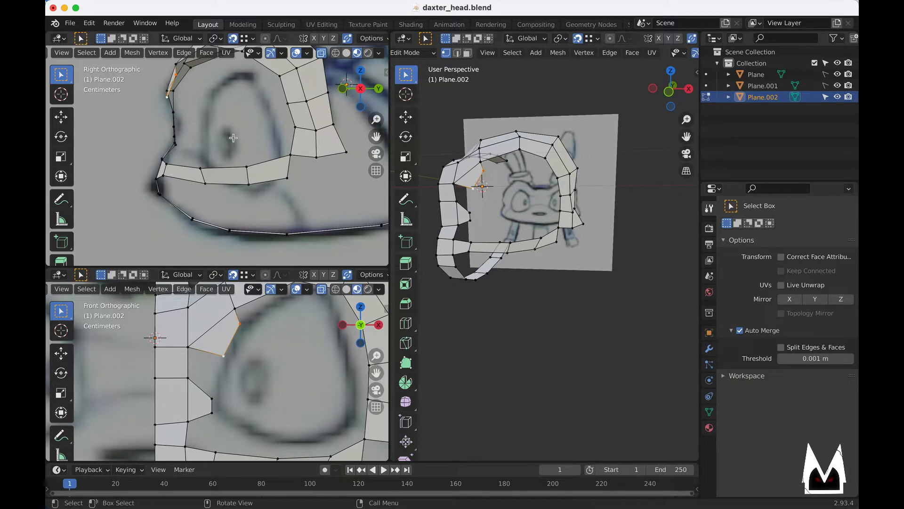
- Move the new brow face's free edge about 0.099 m back and 0.043 m down in the side view
middle_click_drag(232, 138, 255, 152, "shift")
key("g")
left_click(221, 116)
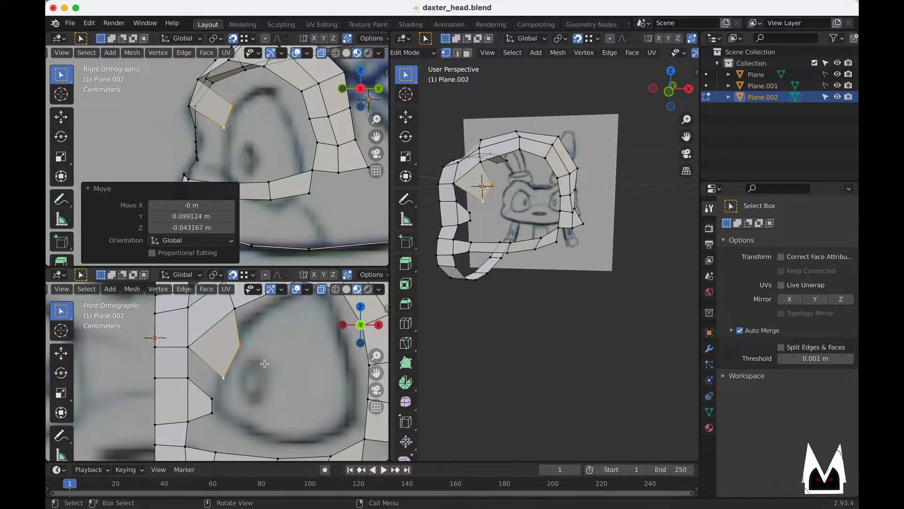
- Fill the gap between the two inner-eye faces and move the lower face's outer vertices back in the side view
middle_click_drag(206, 365, 234, 344, "shift")
key("2")
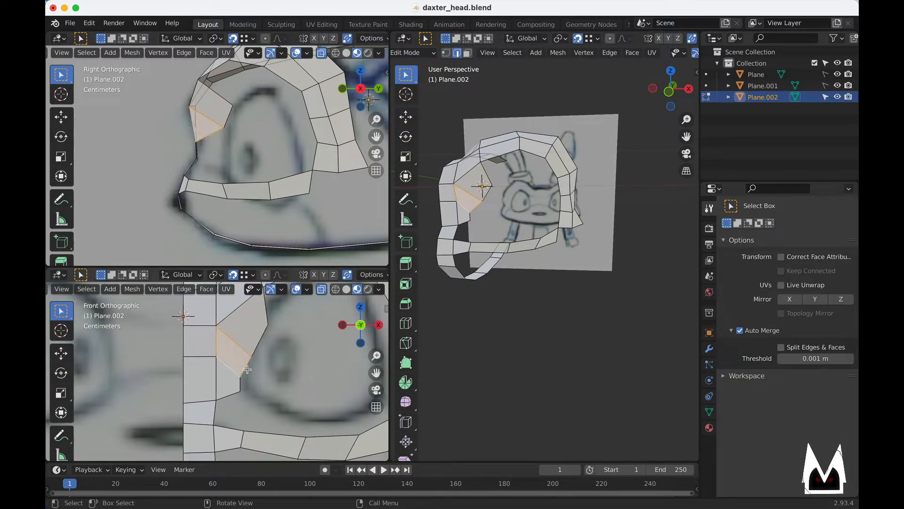
left_click_drag(234, 372, 253, 398)
key("g")
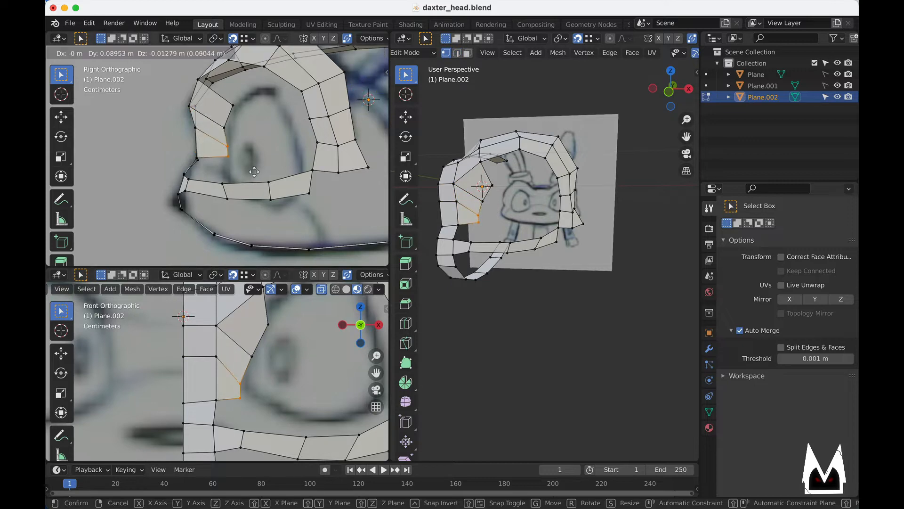
left_click(252, 152)
- Adjust the middle inner-eye vertex in the side view and move the upper one about 0.005 m forward and 0.014 m down
left_click(228, 127)
key("g")
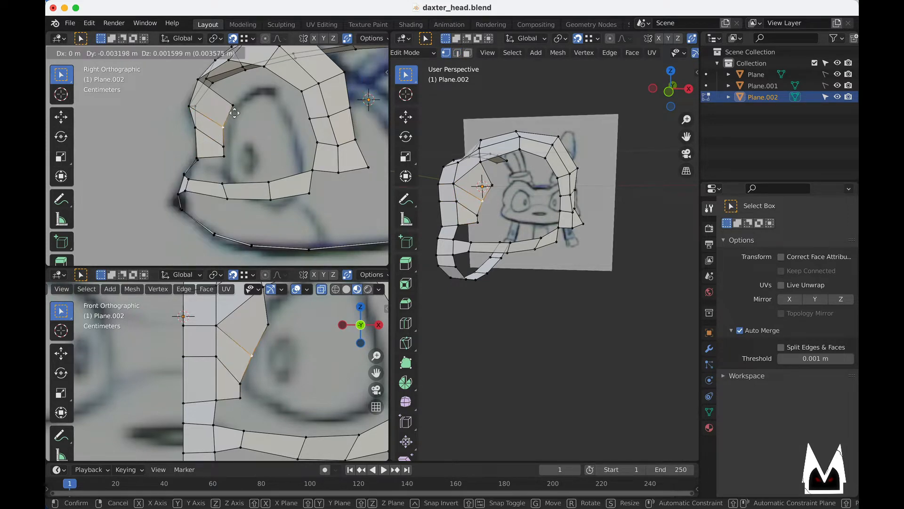
left_click(227, 126)
left_click(234, 107)
key("g")
left_click(232, 111)
- Raise the upper inner-eye vertex onto the eye outline in the front view and move the middle one about 0.010 m inward and 0.038 m up
middle_click_drag(279, 331, 248, 367, "shift")
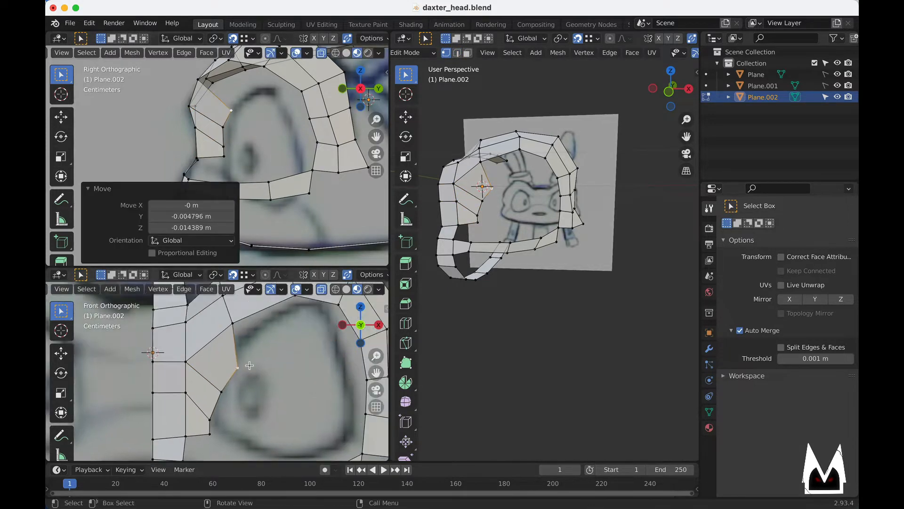
key("g")
left_click(238, 360)
key("g")
left_click(245, 350)
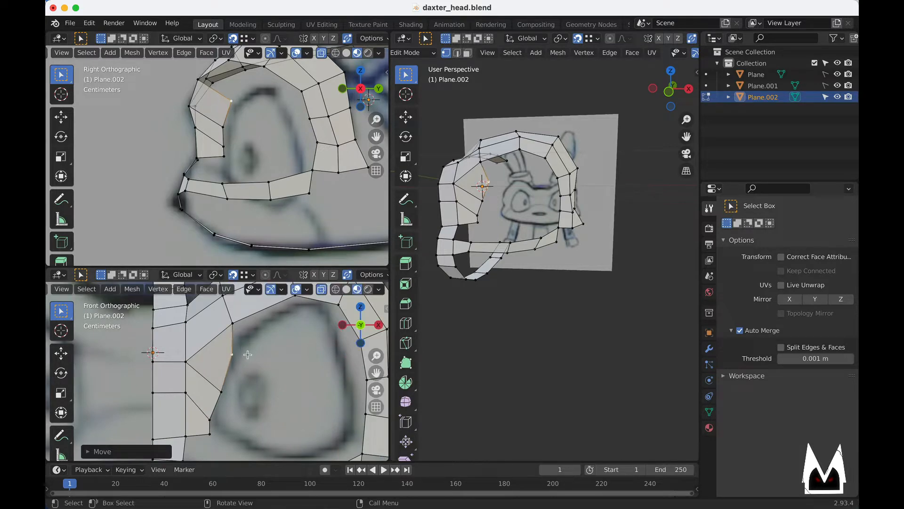
key("g")
left_click(246, 342)
left_click(222, 390)
key("g")
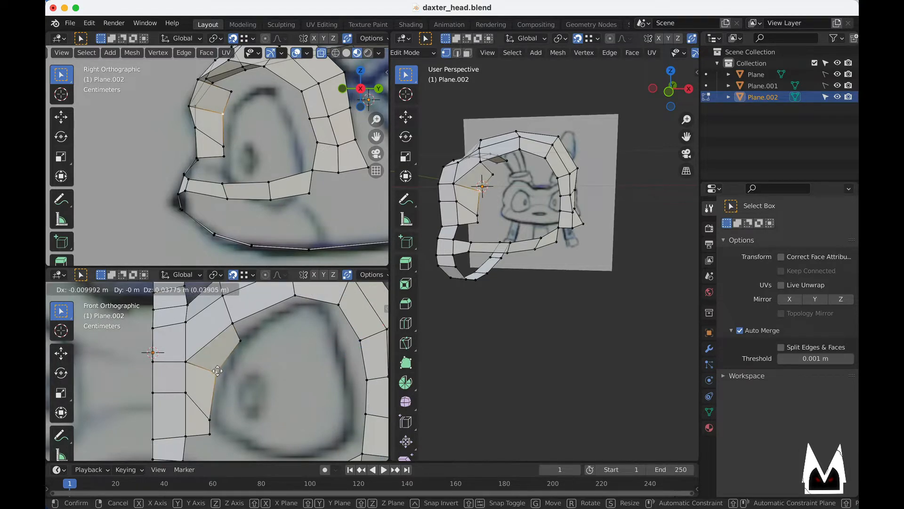
left_click(218, 371)
- Shrink the brow strip's lower edge above the eye and move it about 0.010 m up in the front view
middle_click_drag(246, 366, 234, 374, "shift")
key("2")
left_click(306, 309)
middle_click_drag(314, 311, 286, 343, "shift")
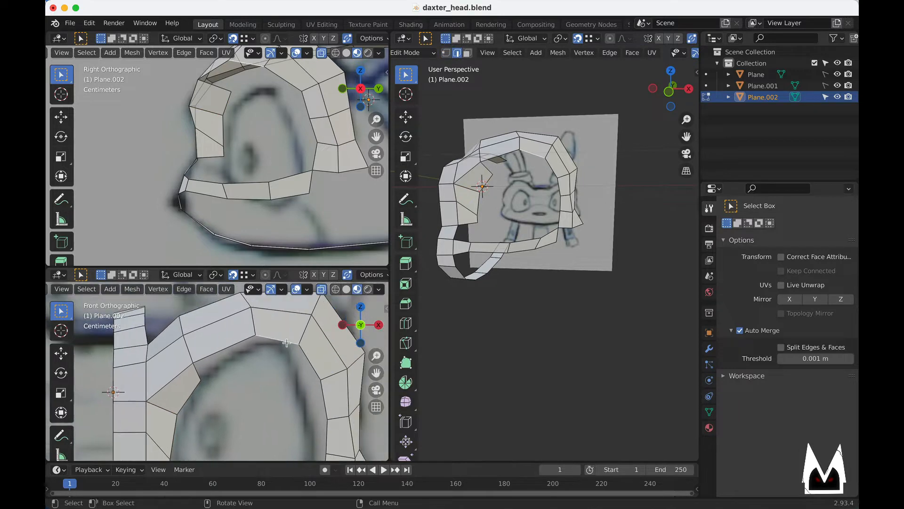
key("s")
left_click(285, 357)
key("g")
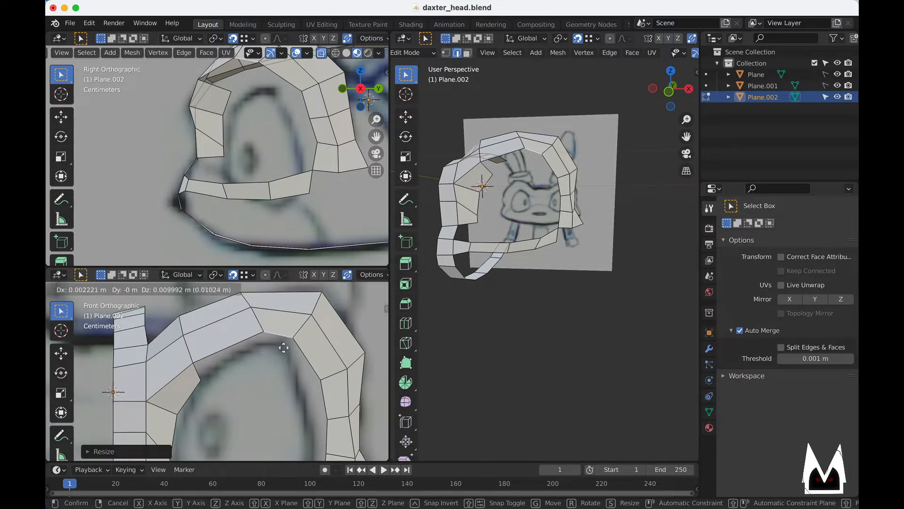
left_click(282, 359)
- Extrude the resized brow edge with its new edge scaled to about 0.51, and fill the gap to the inner-eye faces
key("e")
key("s")
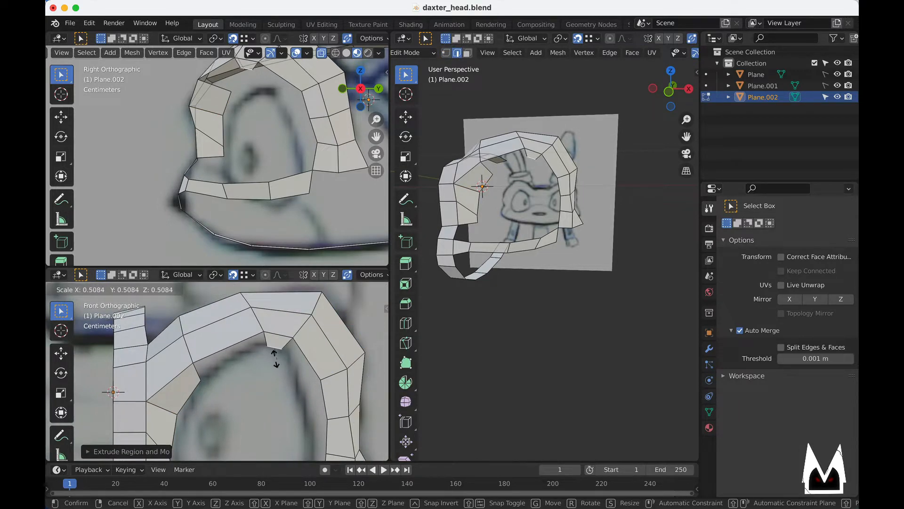
left_click(275, 358)
scroll(238, 348, "up", 2)
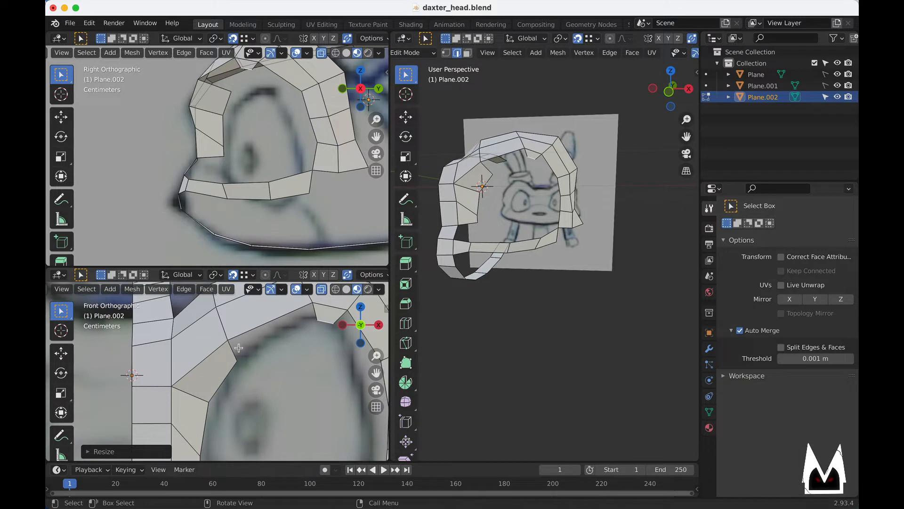
left_click(317, 315, "shift")
key("f")
- Extrude a face inward from the outer eye strip's inner edge in the front view
middle_click_drag(340, 328, 228, 326, "shift")
key("1")
middle_click_drag(276, 380, 275, 341, "shift")
key("2")
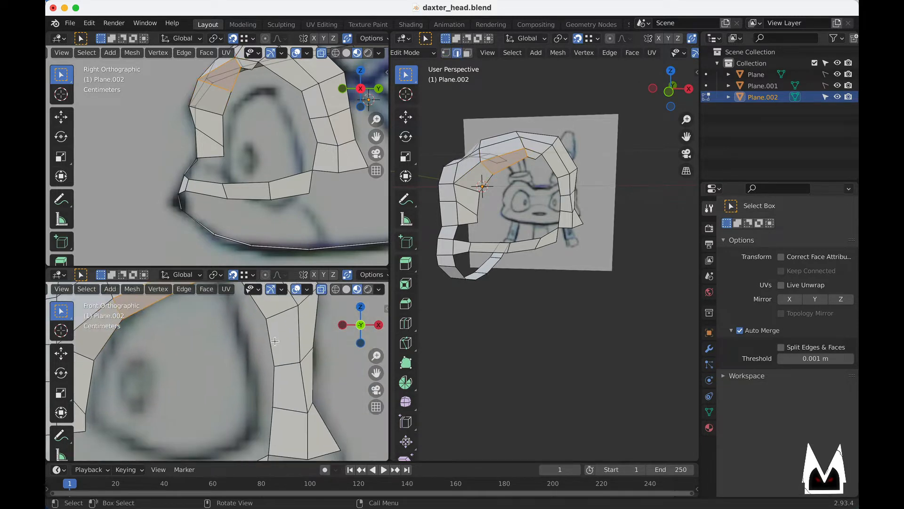
key("1")
scroll(255, 346, "up", 5)
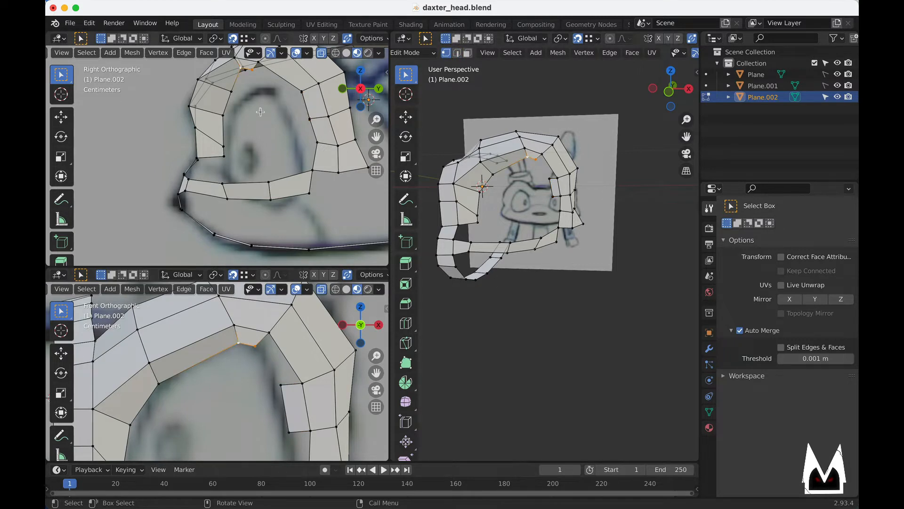
- Move the brow face's lower edge 0.066 m back and 0.048 m down, and the adjoining vertex 0.016 m back and 0.018 m down in the side view
middle_click_drag(260, 112, 263, 139, "shift")
key("g")
left_click(299, 154)
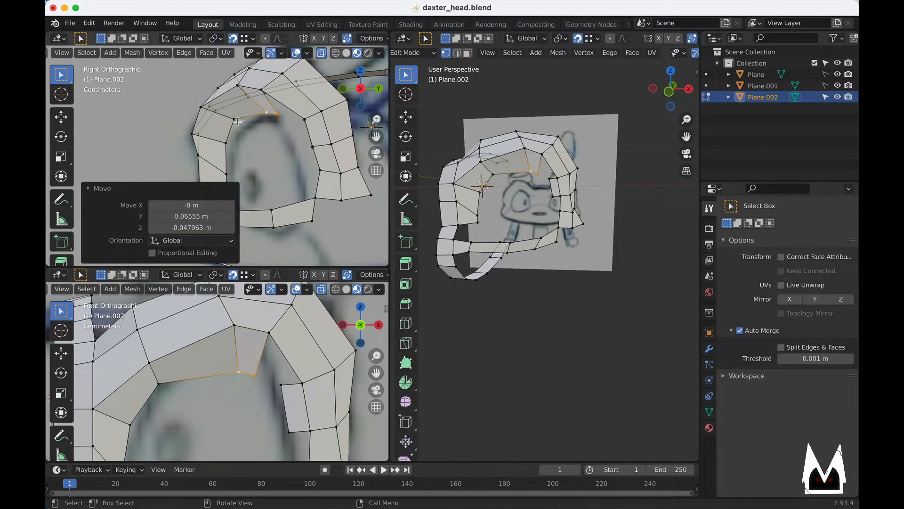
key("g")
left_click(239, 124)
scroll(278, 353, "down", 3)
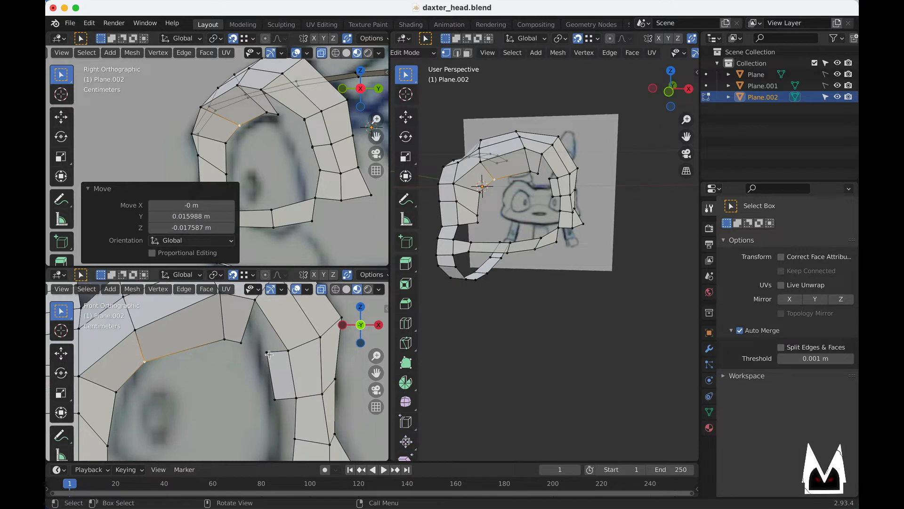
- Move the outer eye face's free edge forward and down, and shift the rear brow vertex about 0.008 m forward and 0.006 m down in the side view
left_click(273, 375)
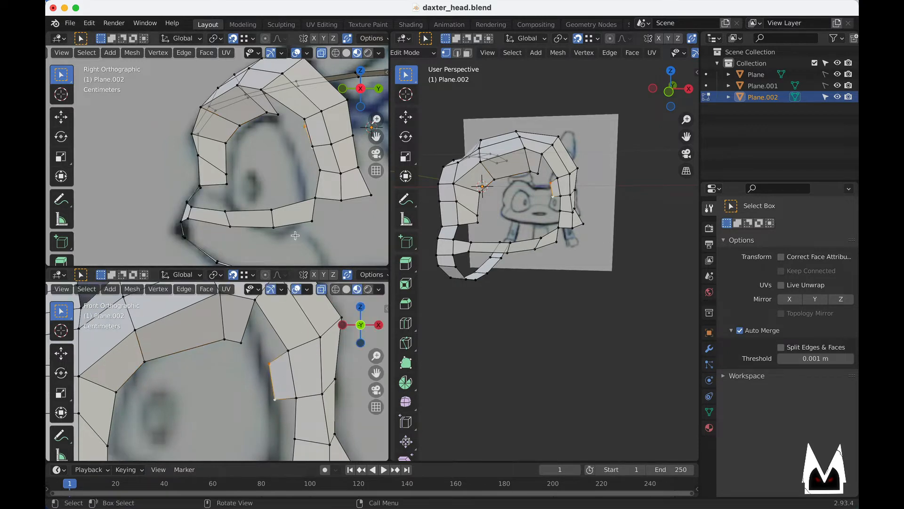
key("g")
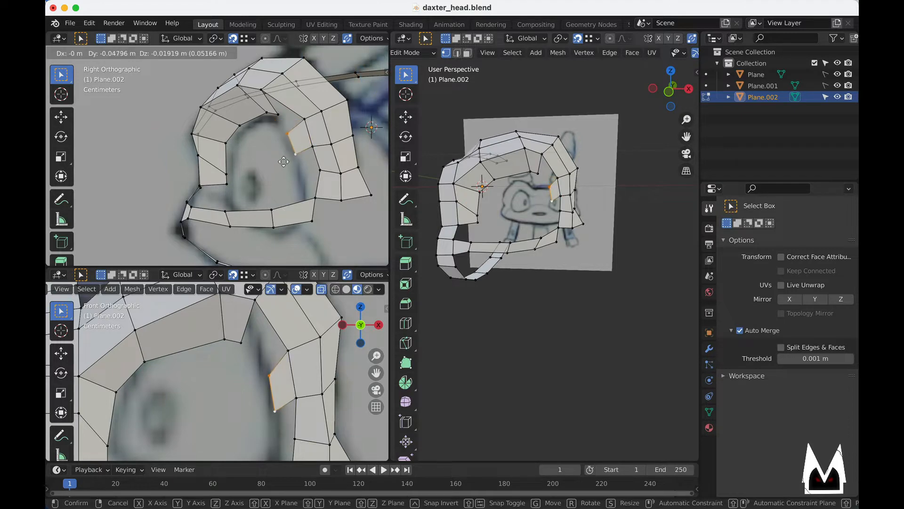
left_click(284, 120)
key("g")
left_click(282, 115)
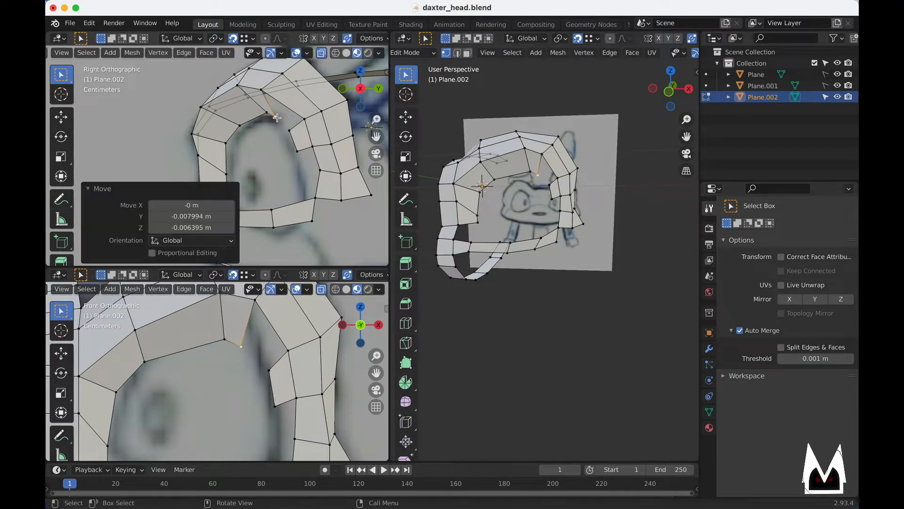
- Move the forward vertex of the top brow face about 0.020 m forward and 0.011 m down in the side view
scroll(285, 106, "up", 4)
left_click(278, 85)
key("g")
left_click(263, 93)
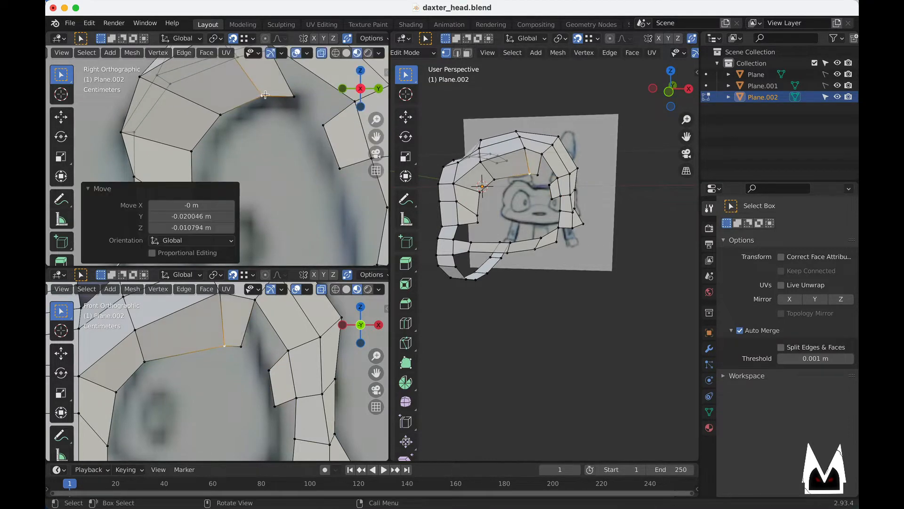
- Fill the gap between the top brow face and the outer eye face
middle_click_drag(300, 115, 265, 133, "shift")
scroll(265, 133, "down", 2)
key("2")
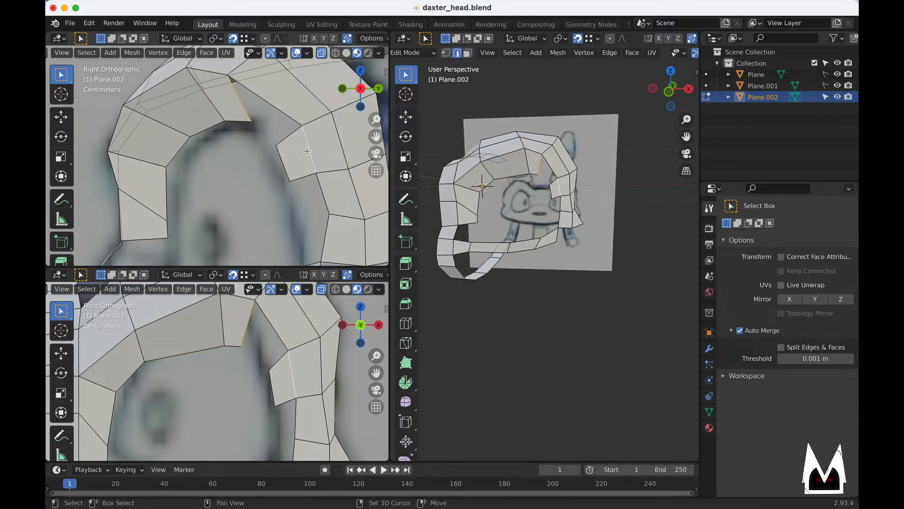
left_click(240, 101)
key("f")
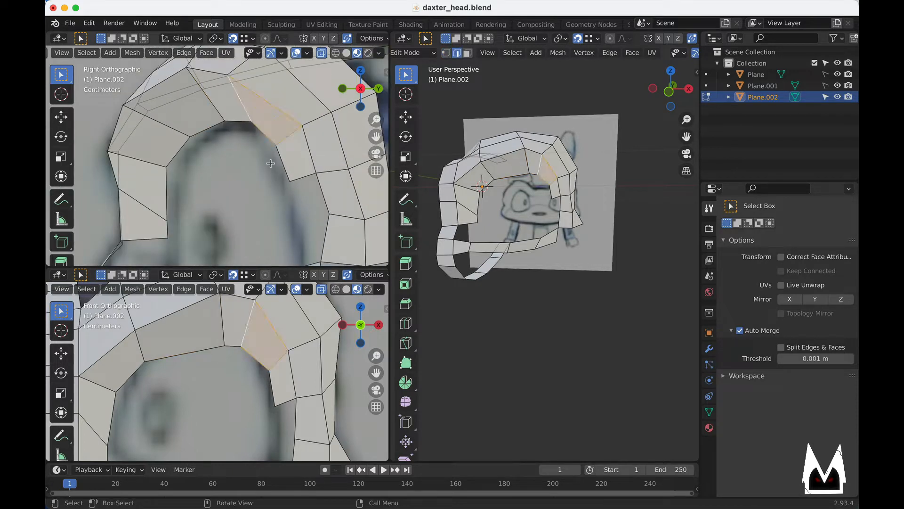
- Adjust the two top eye-outline vertices in the side view, shifting the forward one about 0.007 m forward and 0.003 m down
key("g")
left_click(252, 128)
left_click(223, 124)
key("g")
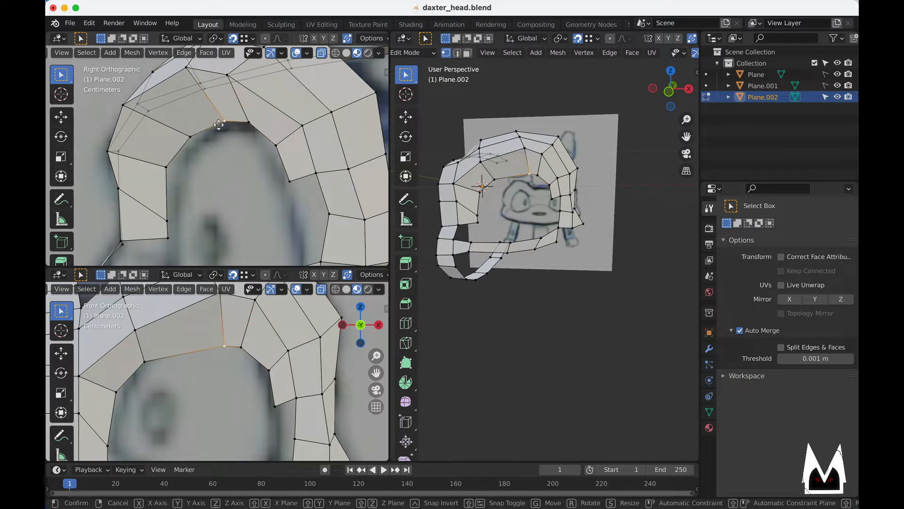
left_click(219, 126)
- Raise the two top brow vertices onto the upper eye outline in the front view
scroll(290, 391, "up", 2)
key("g")
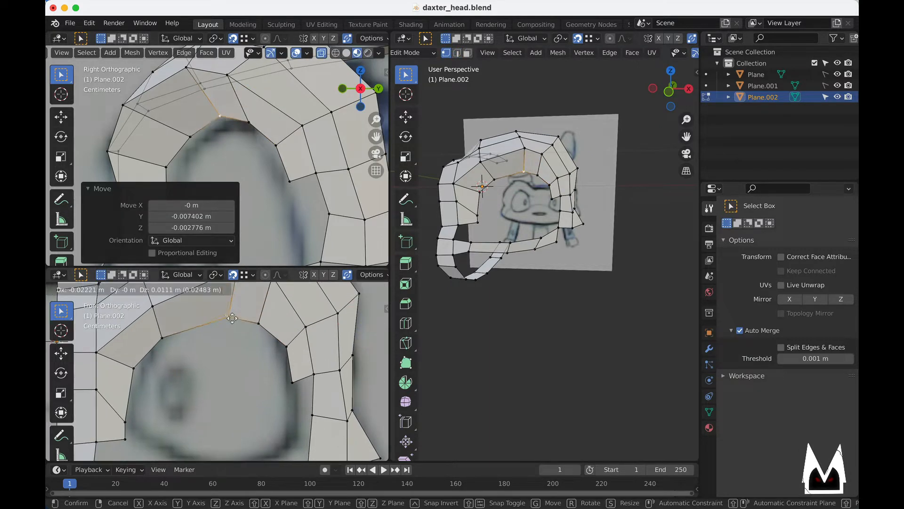
left_click(232, 305)
middle_click_drag(232, 305, 255, 344, "shift")
key("g")
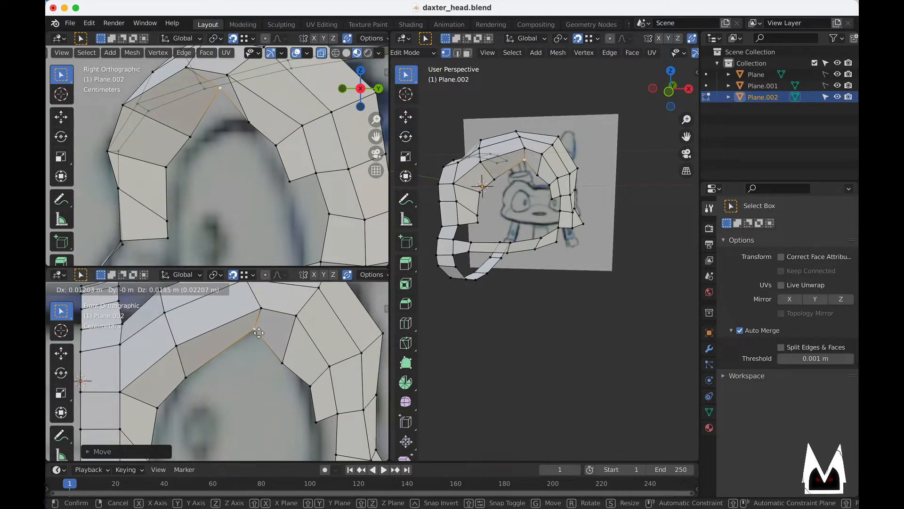
left_click(278, 358)
key("g")
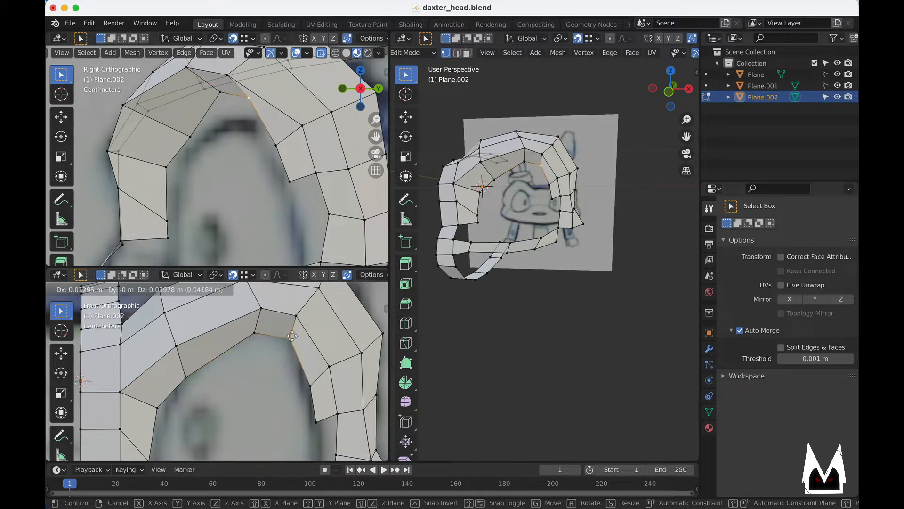
left_click(292, 335)
- Raise the upper inner-eye vertex and nudge the outer eye face's lower vertex about 0.003 m inward and 0.007 m up in the front view
left_click(187, 376)
key("g")
left_click(190, 362)
scroll(256, 364, "down", 3)
middle_click_drag(235, 352, 249, 341, "shift")
scroll(248, 341, "up", 2)
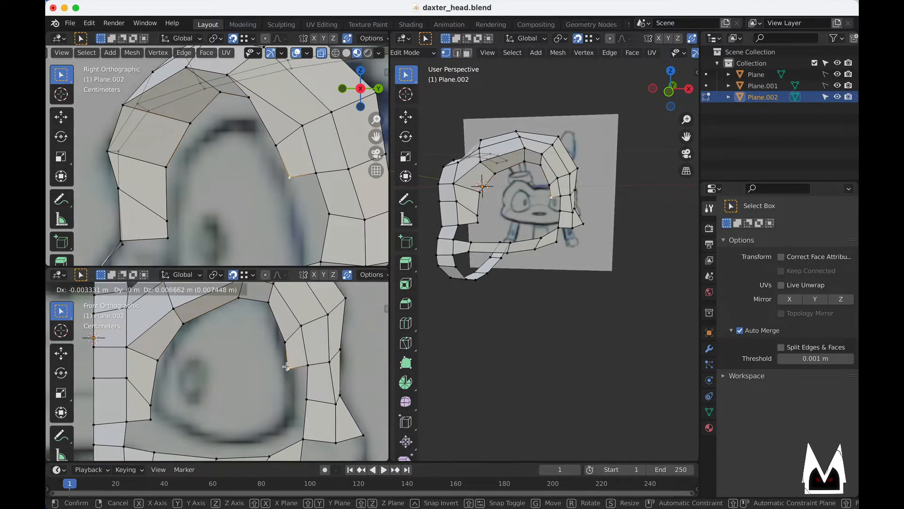
- Shift the outer eye face's upper vertex along the Y axis in the side view
left_click(284, 339)
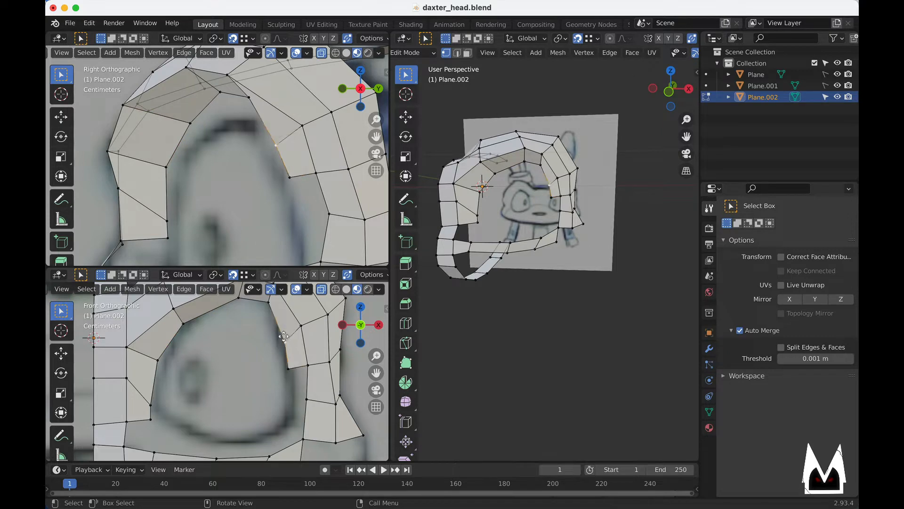
key("g")
key("y")
left_click(285, 147)
- Extrude a face forward from the lower outer eye strip's inner edge in the side view
scroll(278, 165, "down", 2)
middle_click_drag(254, 196, 303, 162, "shift")
scroll(320, 159, "down", 2)
scroll(320, 160, "up", 2)
key("2")
left_click(308, 163)
key("g")
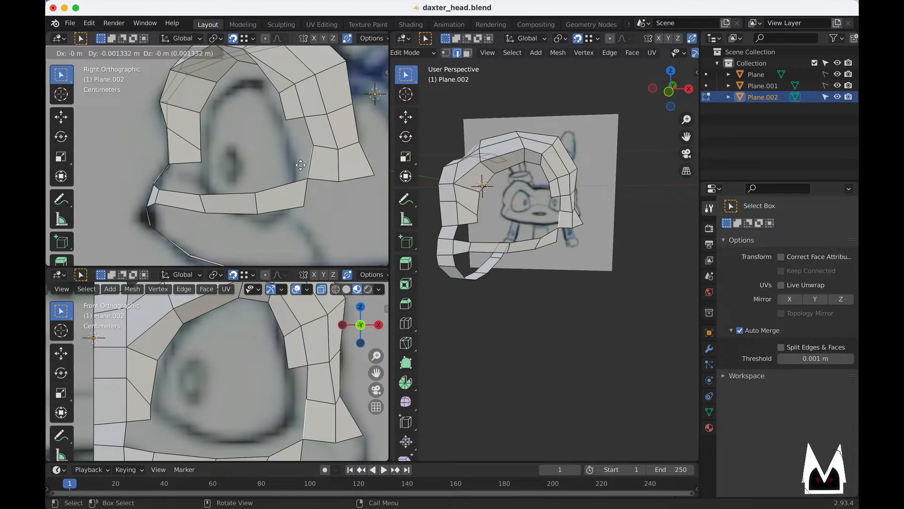
left_click(275, 168)
key("1")
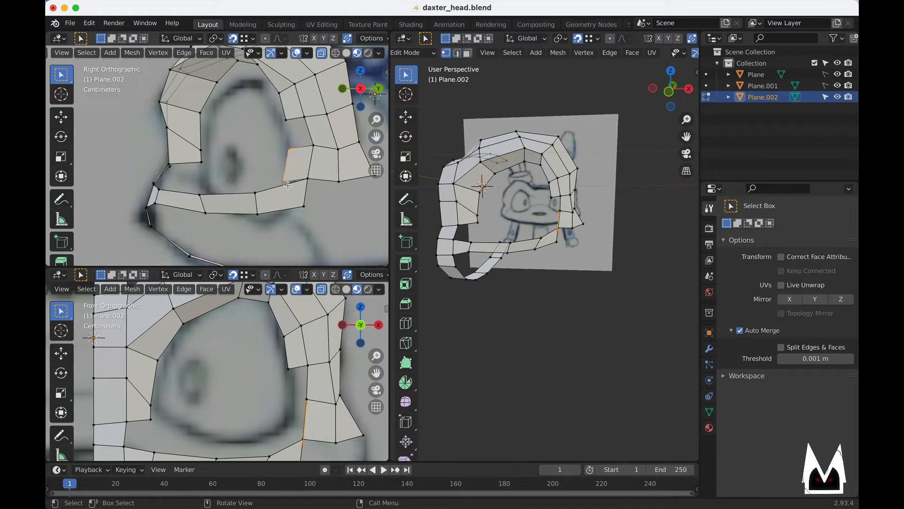
- Adjust the new lower face's upper vertex in the side view and move its free edge inward toward the eye outline in the front view
left_click(288, 149)
key("g")
left_click(290, 152)
left_click(283, 182, "shift")
middle_click_drag(295, 437, 284, 397, "shift")
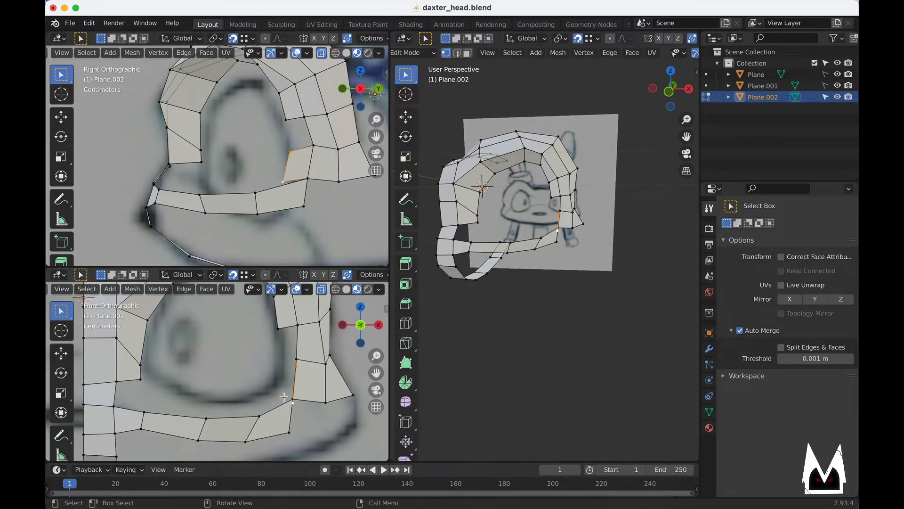
key("g")
left_click(271, 389)
- Raise the lower outer face's bottom vertex and nudge its upper vertex inward onto the eye outline in the front view
left_click(278, 396)
key("g")
left_click(277, 386)
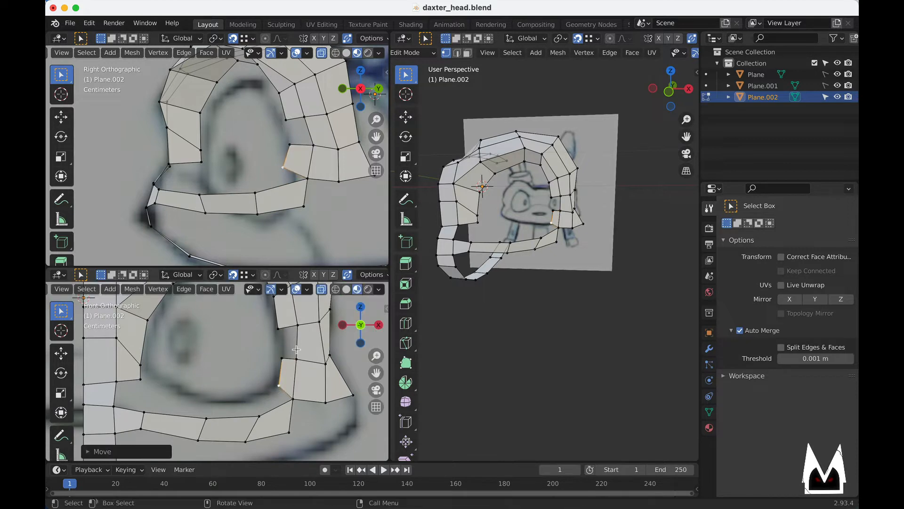
scroll(297, 349, "up", 3)
left_click(330, 350)
key("g")
left_click(325, 350)
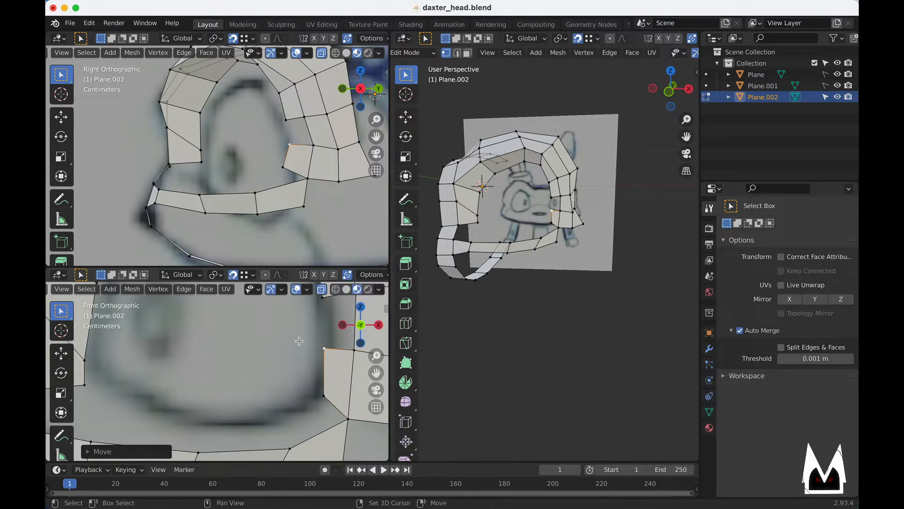
- Fill the gap between the upper and lower outer-eye faces
middle_click_drag(299, 341, 273, 372, "shift")
key("2")
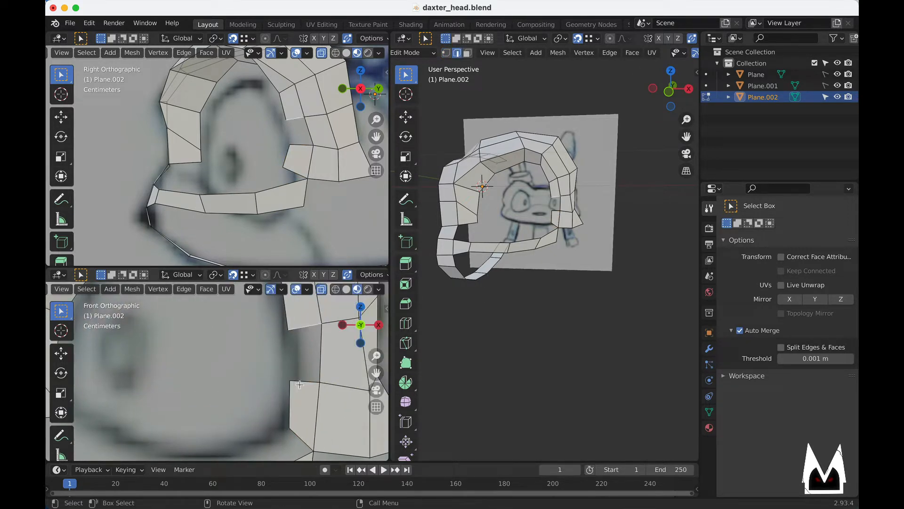
left_click(304, 336)
scroll(283, 344, "down", 2)
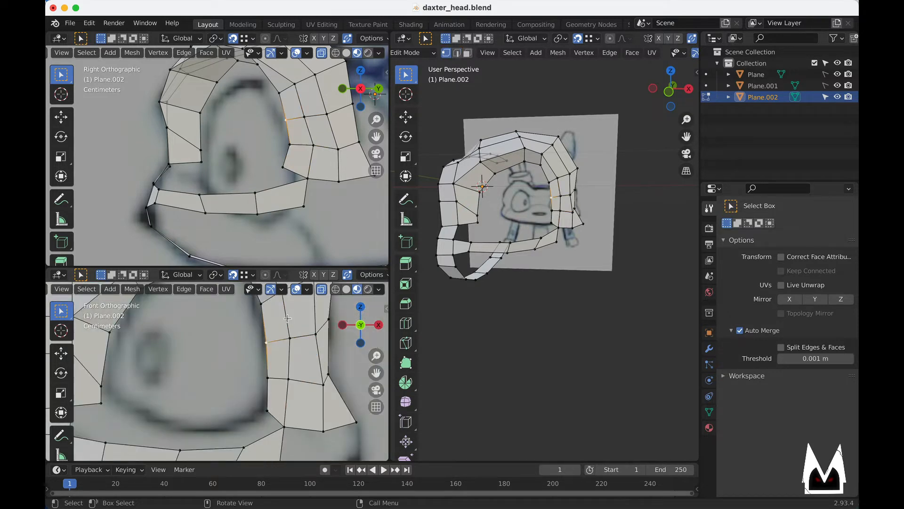
- Reposition vertices on the lower part of the outer eye strip in an angled perspective view to even out the faces
middle_click_drag(202, 155, 287, 160)
left_click(229, 156)
key("g")
left_click(236, 164)
key("g")
left_click(249, 168)
left_click(85, 190)
- Add an edge loop across the lower strip's outer face and merge the outer eye face's bottom vertex onto its upper end
middle_click_drag(226, 151, 229, 169)
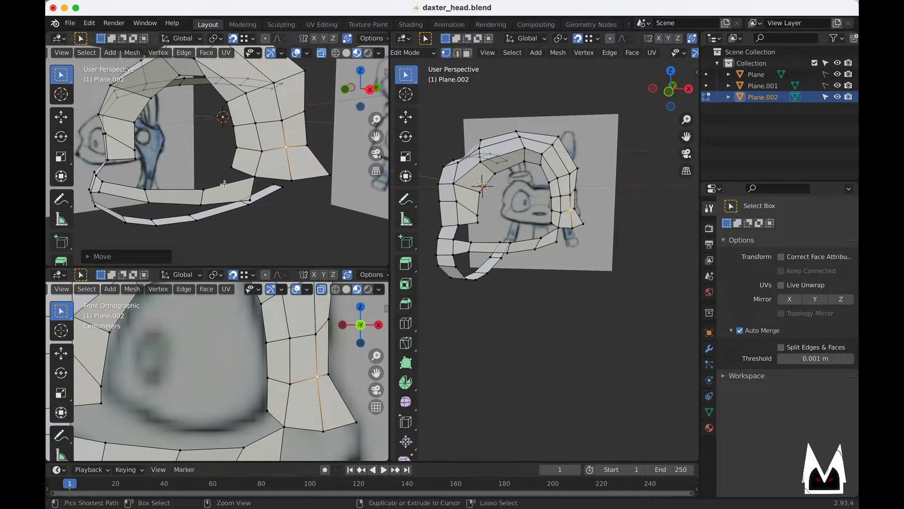
scroll(228, 176, "up", 2)
left_click(234, 171)
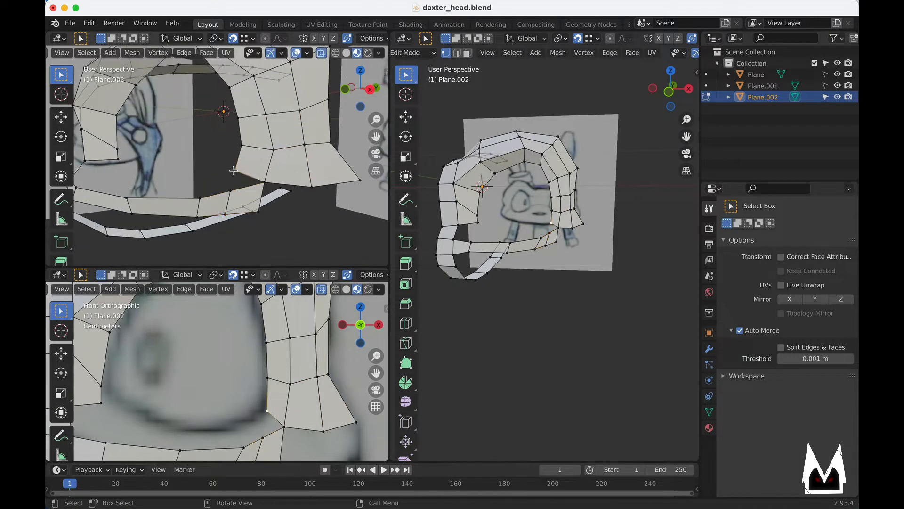
left_click_drag(234, 171, 240, 201)
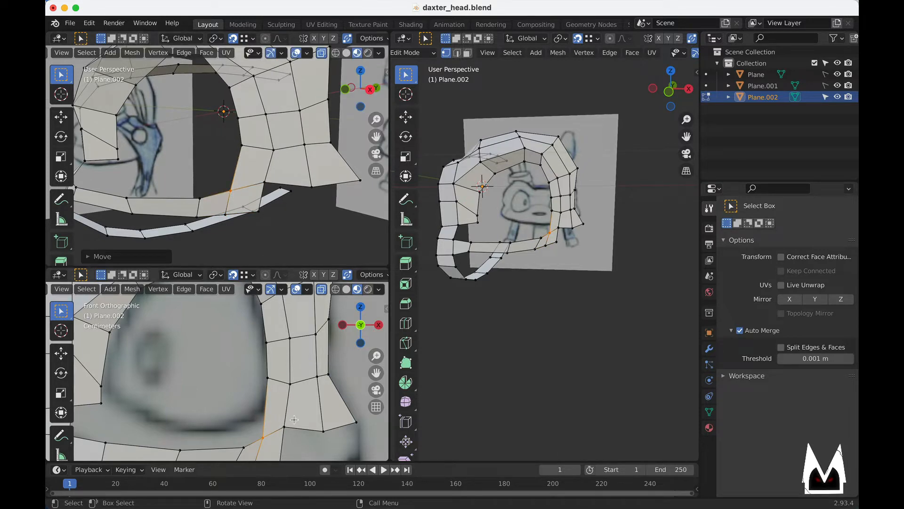
- Move the merged corner vertex and the neighbouring lower-strip vertex up and inward toward the lower eye outline in the front view
middle_click_drag(294, 419, 303, 362, "shift")
key("g")
left_click(281, 369)
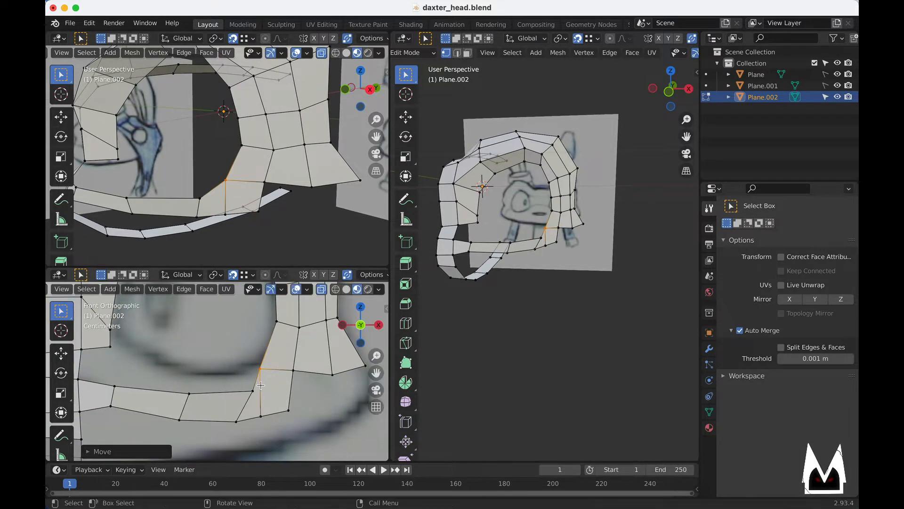
middle_click_drag(261, 386, 263, 382, "shift")
left_click(257, 387)
key("g")
left_click(244, 370)
- Move the merged corner vertex about 0.014 m outward and nudge the neighbouring lower-strip vertex slightly inward in the front view
left_click(265, 366)
key("g")
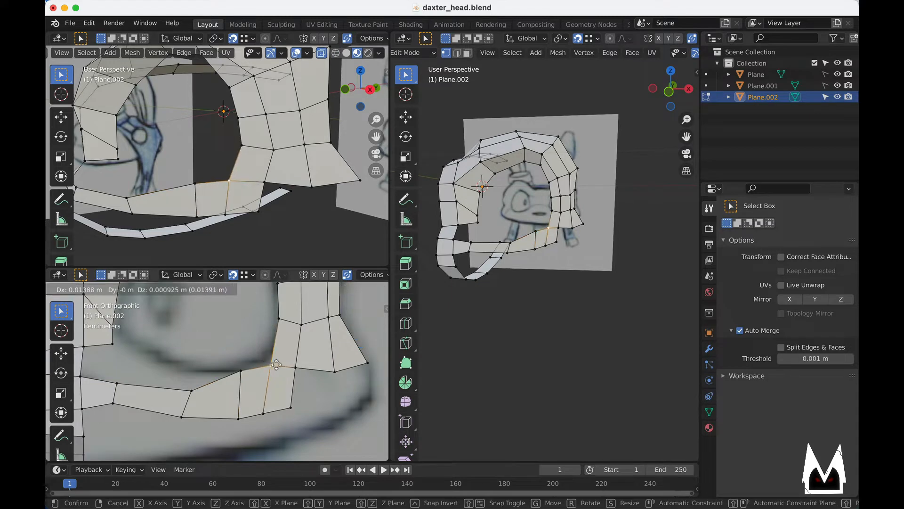
left_click(270, 364)
left_click(242, 370)
key("g")
left_click(239, 371)
- Raise the two remaining upper vertices of the lower strip toward the bottom eye outline in the front view
middle_click_drag(184, 390, 229, 379, "shift")
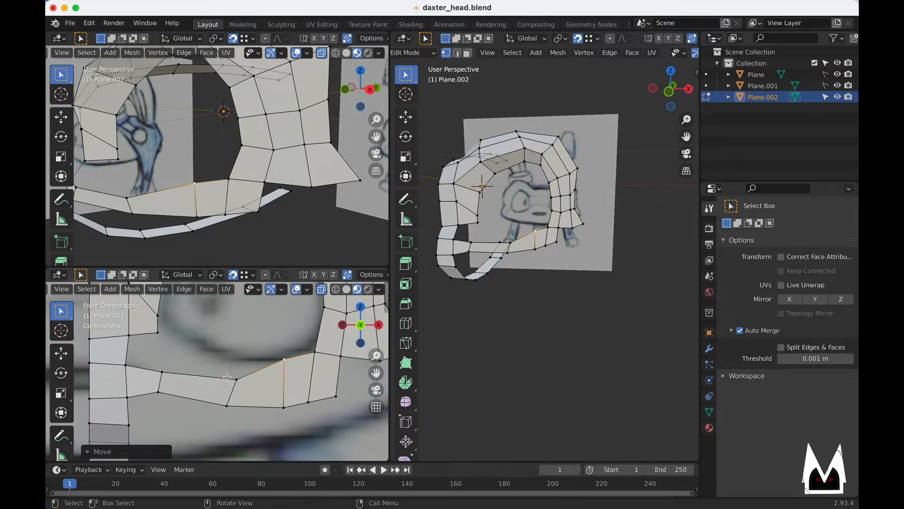
left_click(230, 373)
key("g")
left_click(226, 355)
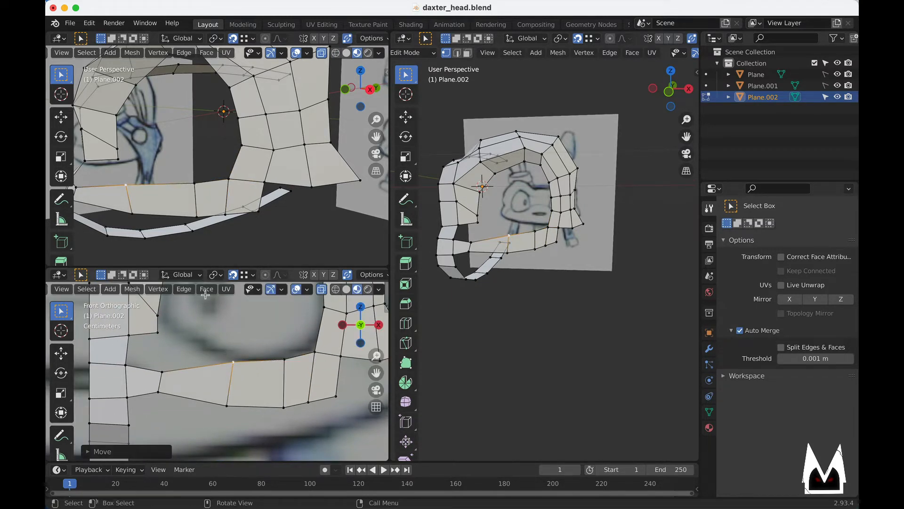
left_click(161, 372)
key("g")
left_click(162, 357)
middle_click_drag(162, 357, 197, 363, "shift")
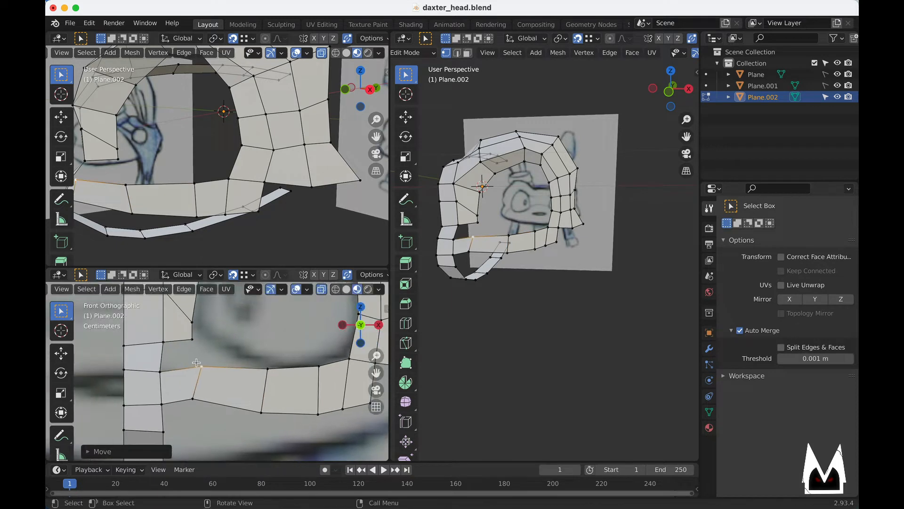
- Fill the gap between the inner eye column's bottom edge and the lower strip, and fit the column's two lower inner vertices to the eye outline
key("2")
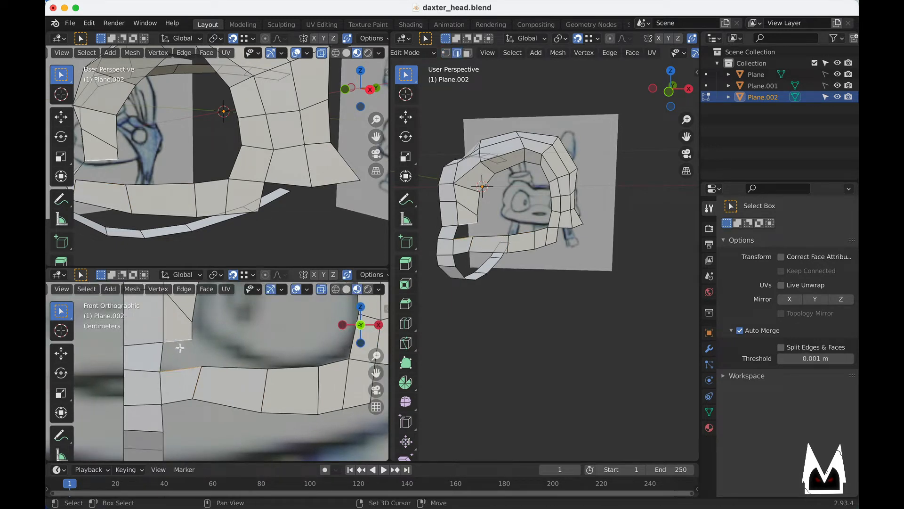
left_click(198, 348, "shift")
scroll(219, 353, "down", 3)
middle_click_drag(229, 357, 236, 383, "shift")
scroll(205, 366, "up", 3)
left_click(190, 348)
key("g")
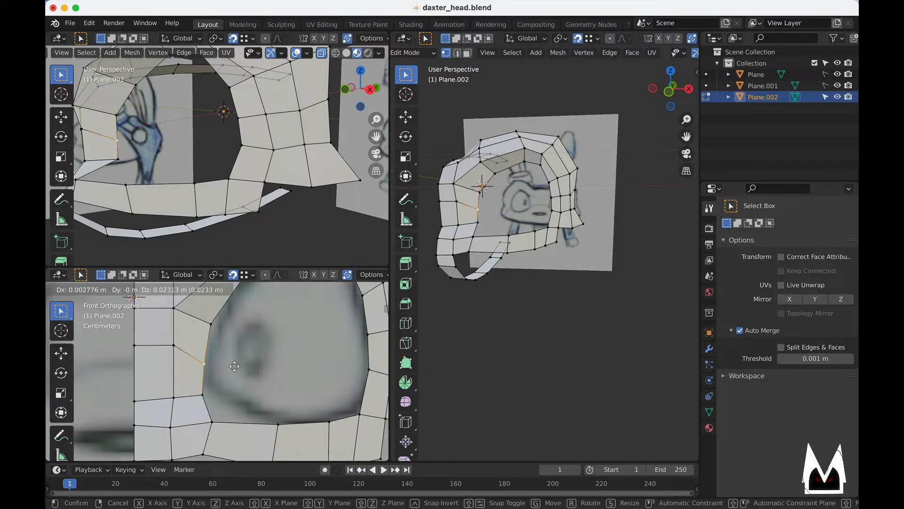
left_click(236, 362)
left_click(205, 384)
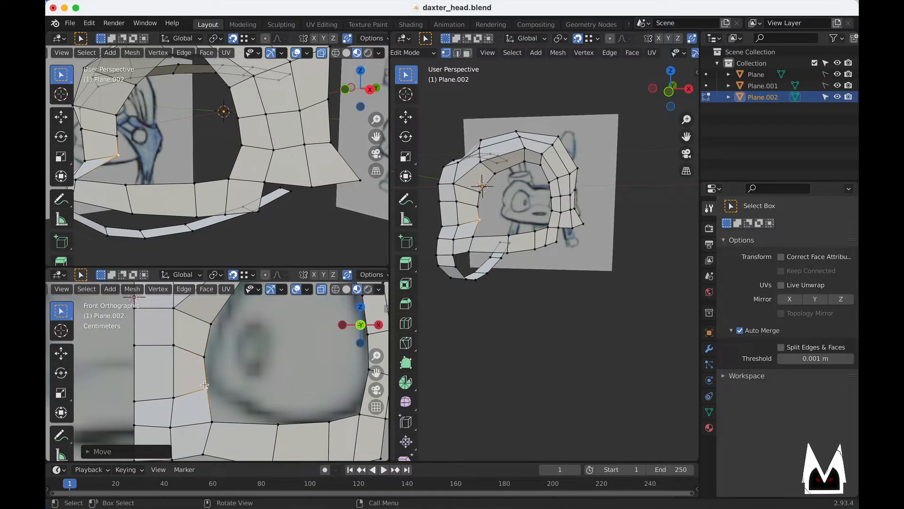
- Reposition the inner-lower eye corner vertex and the vertex above it in the perspective view to smooth the socket's curve
scroll(230, 198, "down", 3)
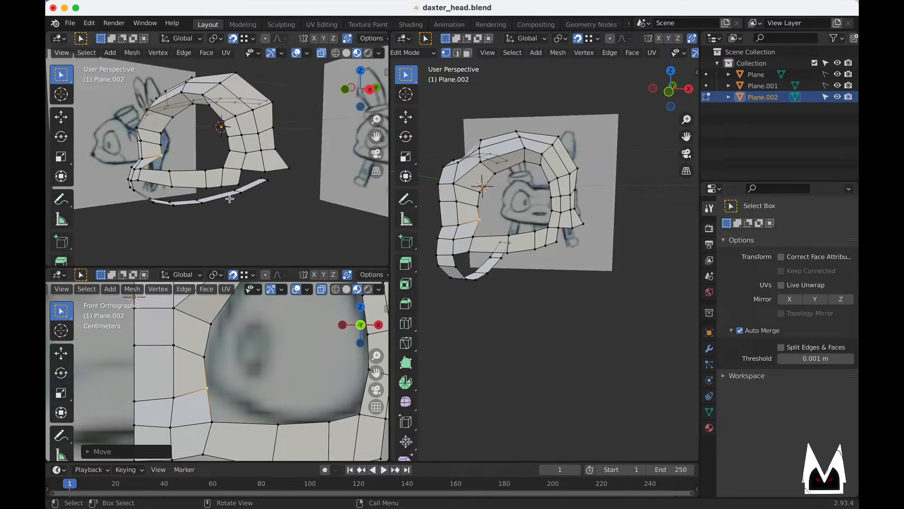
mouse_move(231, 197)
middle_mouse_down()
mouse_move(236, 170)
mouse_move(203, 186)
mouse_move(213, 202)
middle_mouse_up()
scroll(211, 192, "up", 1)
left_click(208, 202)
key("g")
left_click(239, 199)
left_click(229, 166)
key("g")
left_click(243, 172)
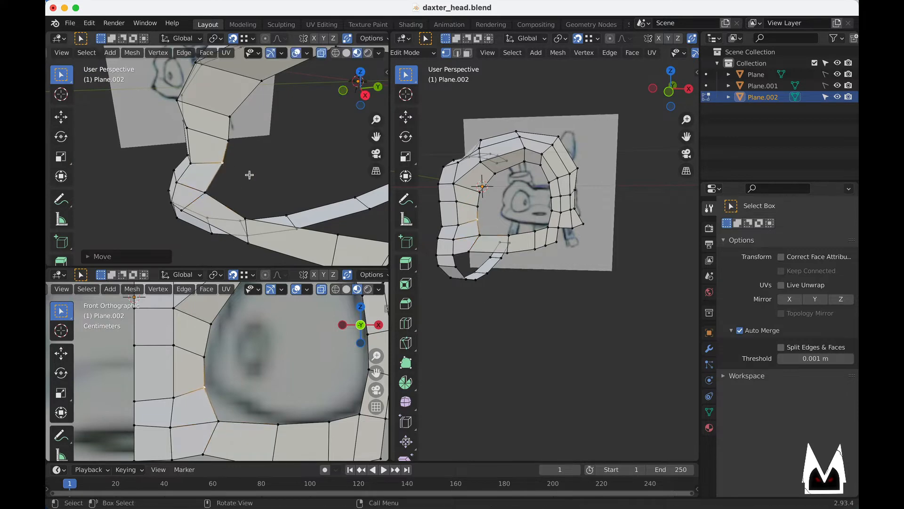
- Extrude the inner-lower corner face's eye-side edge outward and merge its lower vertex onto the lower strip's next upper vertex
middle_click_drag(248, 173, 280, 187)
scroll(279, 186, "up", 3)
key("2")
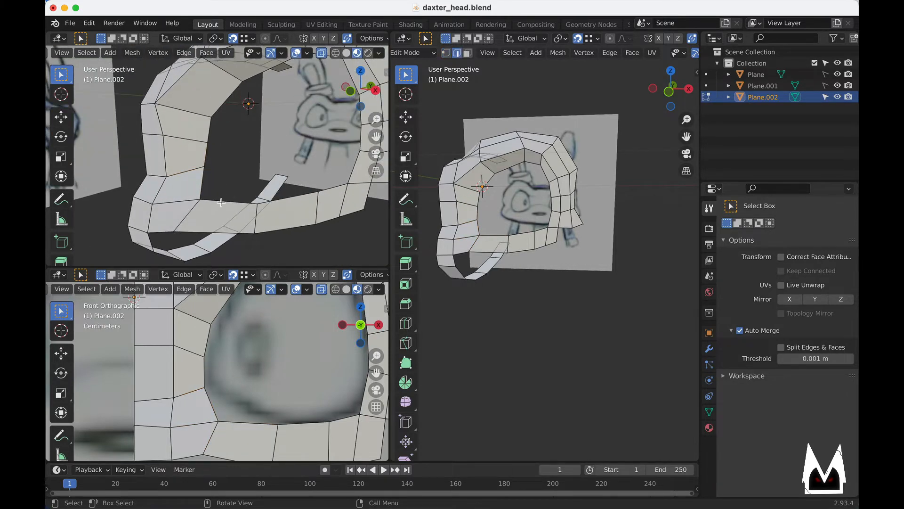
middle_click_drag(257, 402, 258, 387, "shift")
scroll(232, 399, "up", 3)
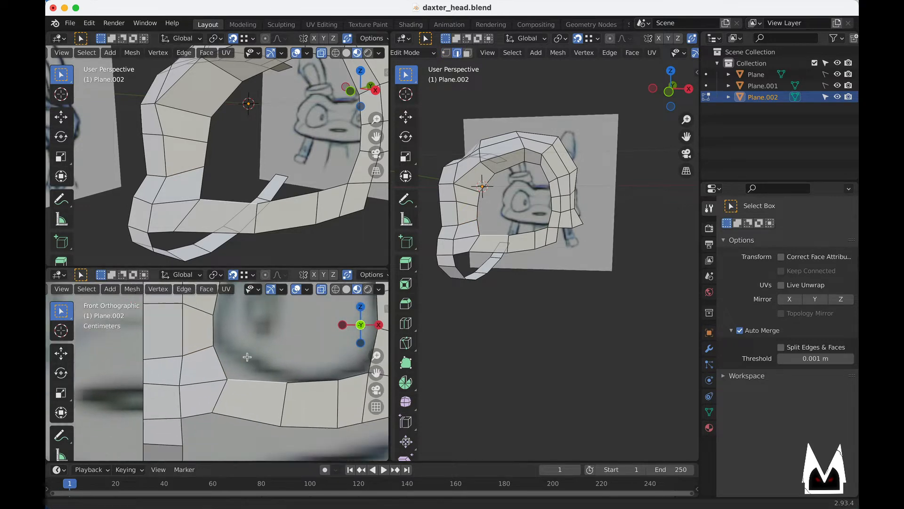
key("e")
left_click(275, 366)
key("1")
left_click(275, 374)
key("g")
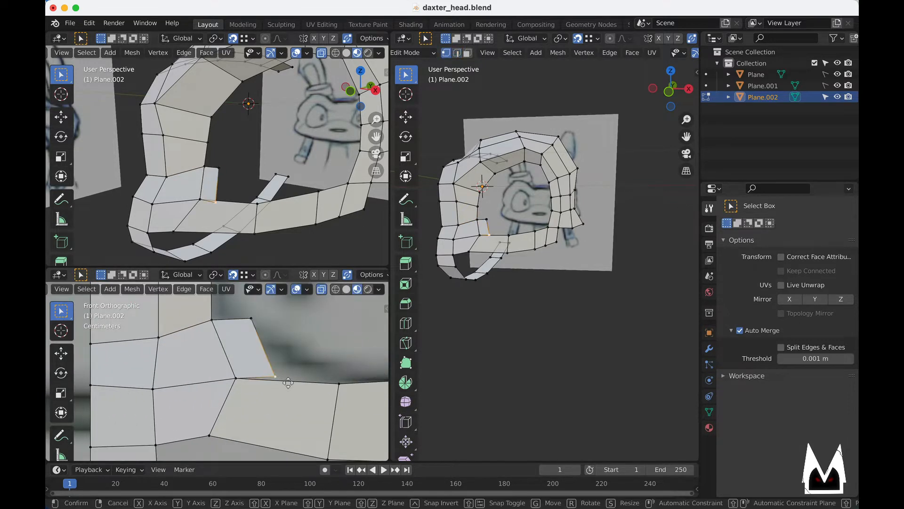
left_click(340, 384)
- Lower the extruded face's free upper vertex onto the lower eye outline and adjust its depth in the perspective view
left_click(252, 336)
key("g")
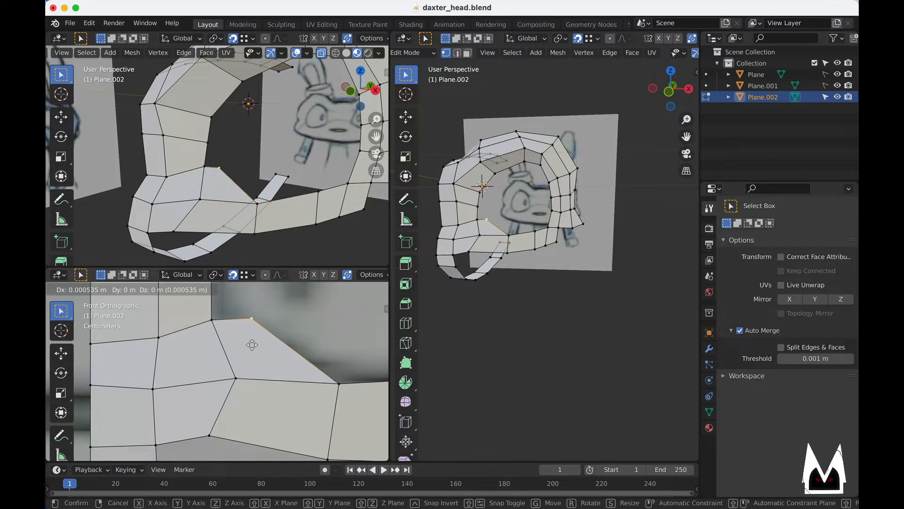
left_click(262, 367)
middle_click_drag(254, 139, 216, 184)
key("g")
left_click(242, 180)
- Move the merged upper vertex of the lower strip back by about 0.023 m in the perspective view
scroll(242, 179, "down", 5)
scroll(250, 176, "up", 4)
left_click(232, 187)
key("g")
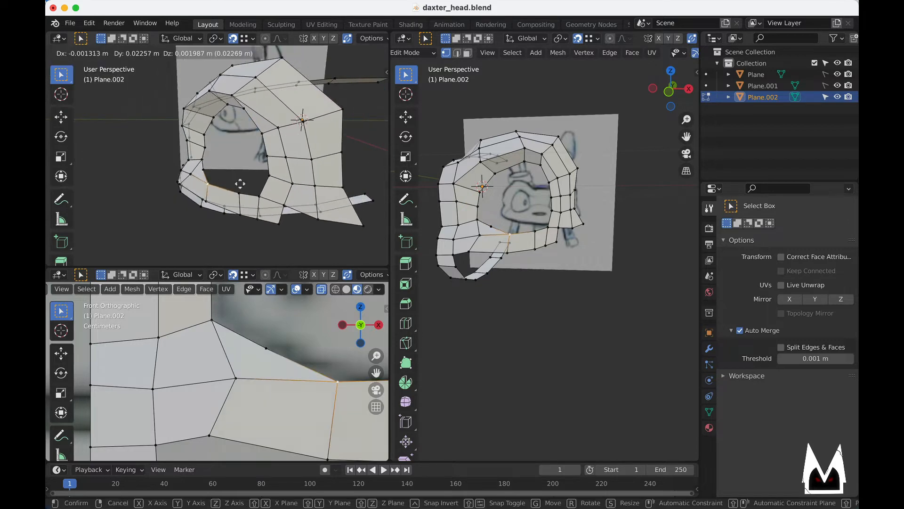
left_click(239, 183)
- Refine the merged upper strip vertex's position against the lower eye outline in the right view
scroll(267, 338, "down", 5)
middle_click_drag(242, 343, 223, 348, "shift")
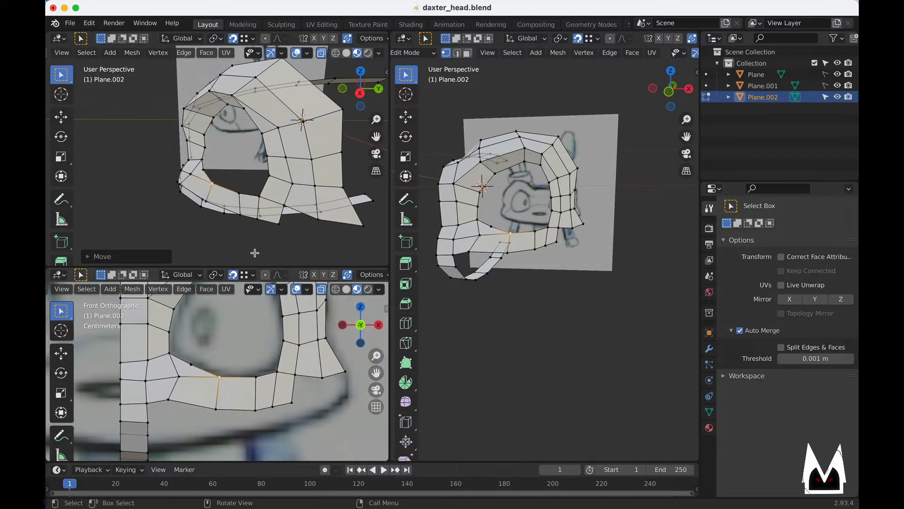
middle_click_drag(260, 232, 254, 187, "alt")
scroll(254, 188, "down", 1, "alt")
scroll(216, 175, "up", 4)
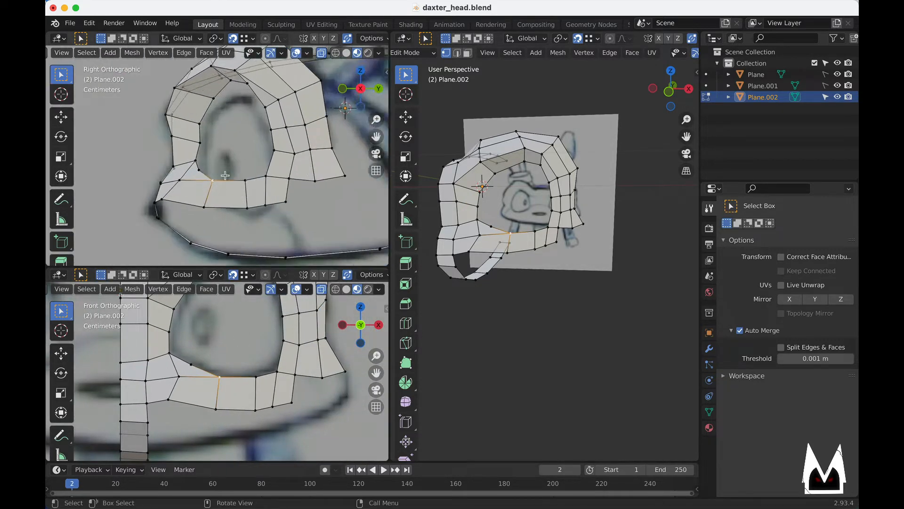
key("g")
left_click(238, 203)
scroll(238, 203, "down", 3)
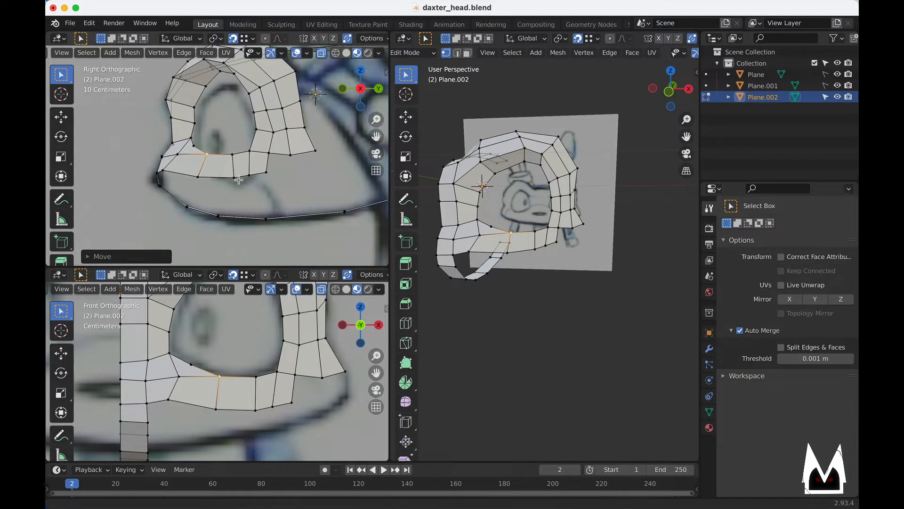
scroll(240, 198, "up", 1)
middle_click_drag(256, 151, 256, 221, "shift")
scroll(235, 105, "down", 3)
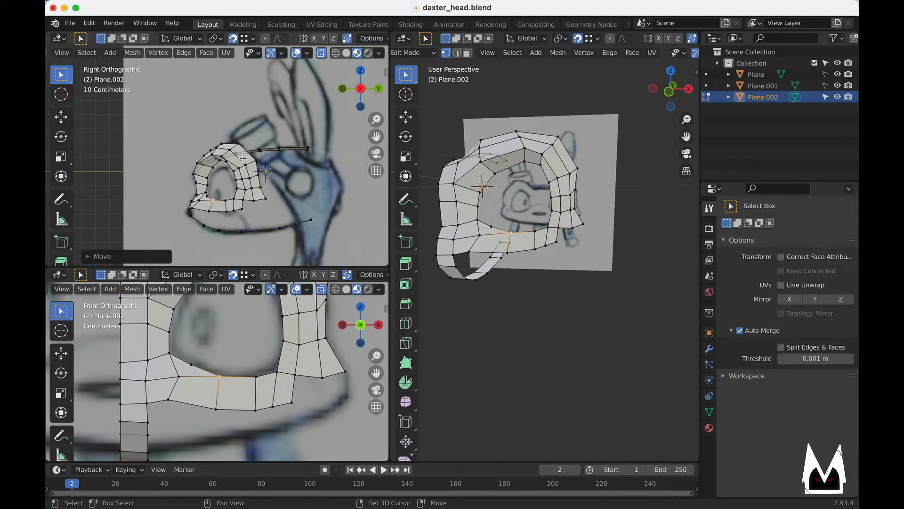
left_click(761, 87)
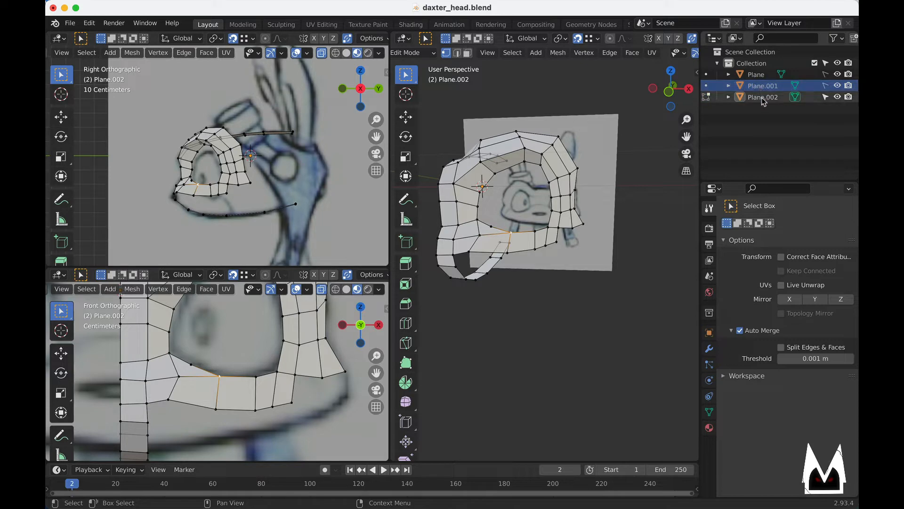
left_click(755, 74)
scroll(204, 171, "down", 5)
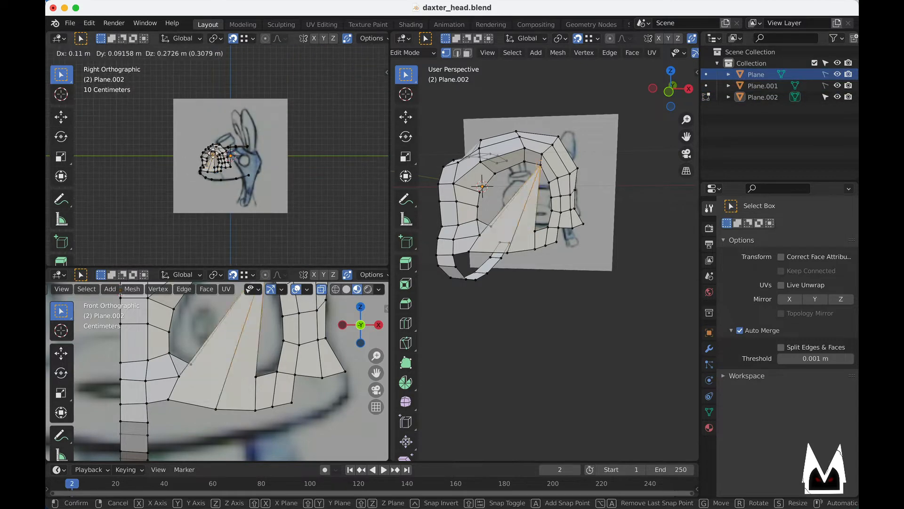
scroll(225, 189, "up", 1)
scroll(225, 189, "up", 3)
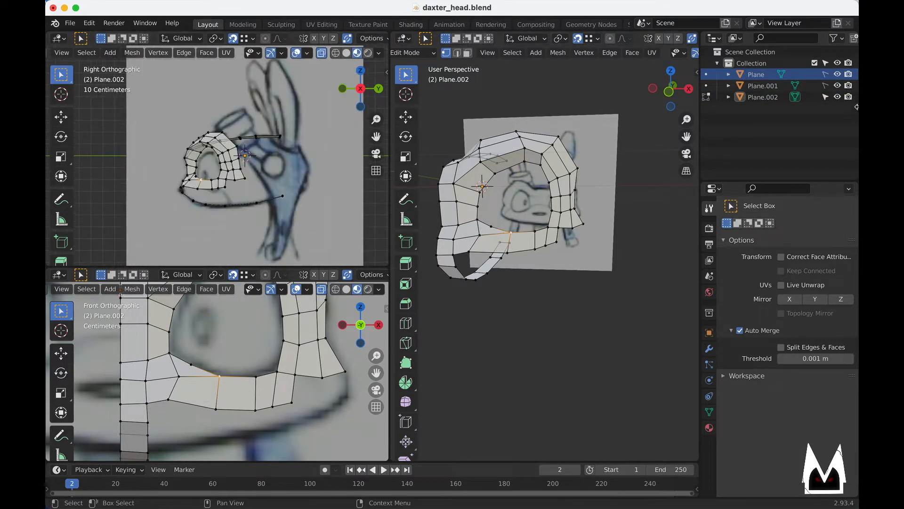
left_click(763, 97)
- Reposition the outer bottom-edge vertices of the lower strip in the right view to even out its lower edge
scroll(252, 200, "up", 3)
scroll(252, 199, "up", 3)
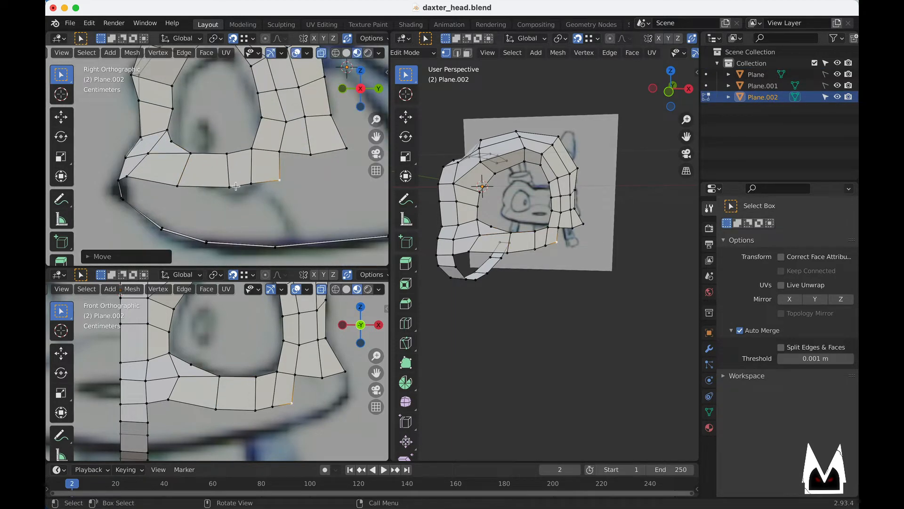
left_click(235, 186)
key("g")
left_click(223, 188)
key("g")
left_click(221, 185)
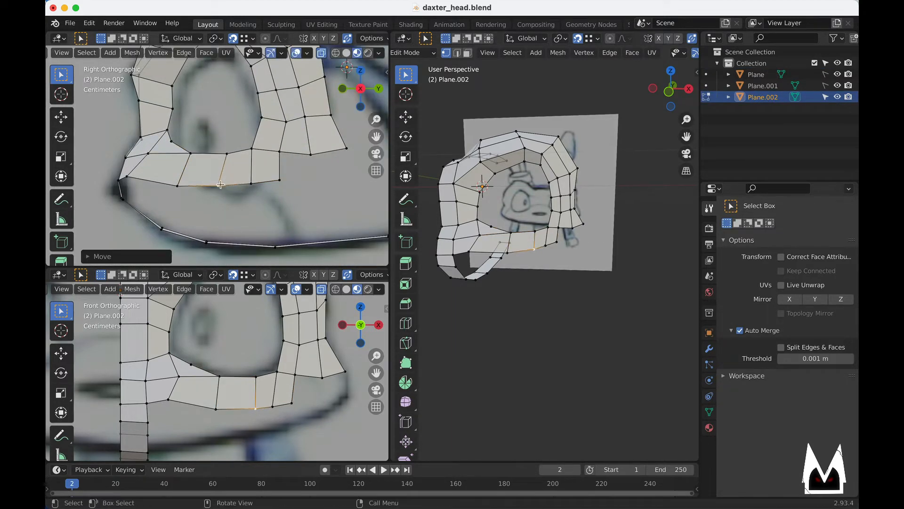
- Extrude the jaw strip's side edge outward three times, following the chin outline in the front view
scroll(249, 190, "down", 2)
scroll(212, 207, "down", 2)
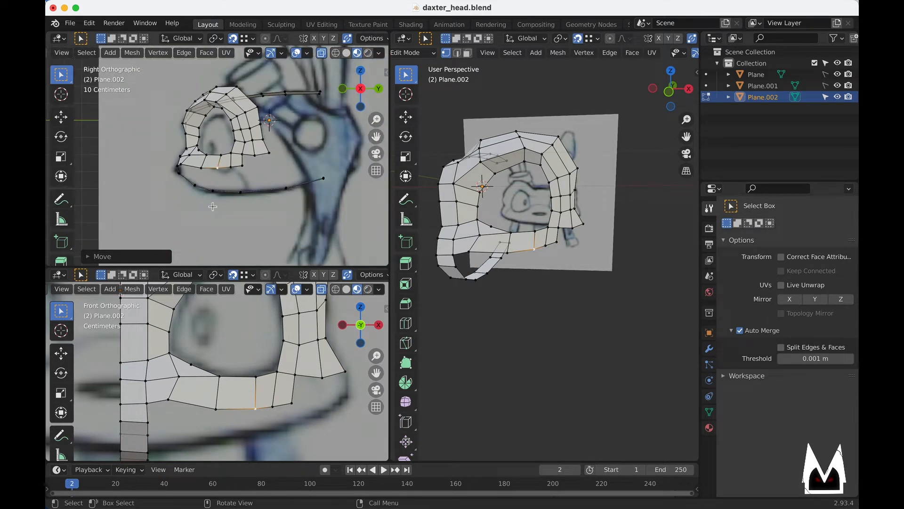
scroll(238, 411, "down", 1)
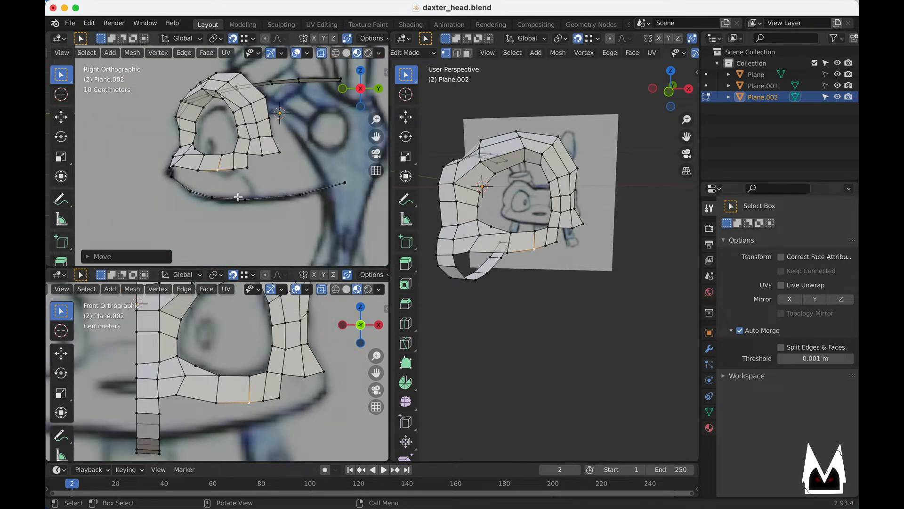
middle_click_drag(238, 197, 216, 217)
key("2")
middle_click_drag(225, 404, 224, 414, "alt")
middle_click_drag(224, 435, 212, 408, "shift")
key("e")
left_click(259, 403)
key("e")
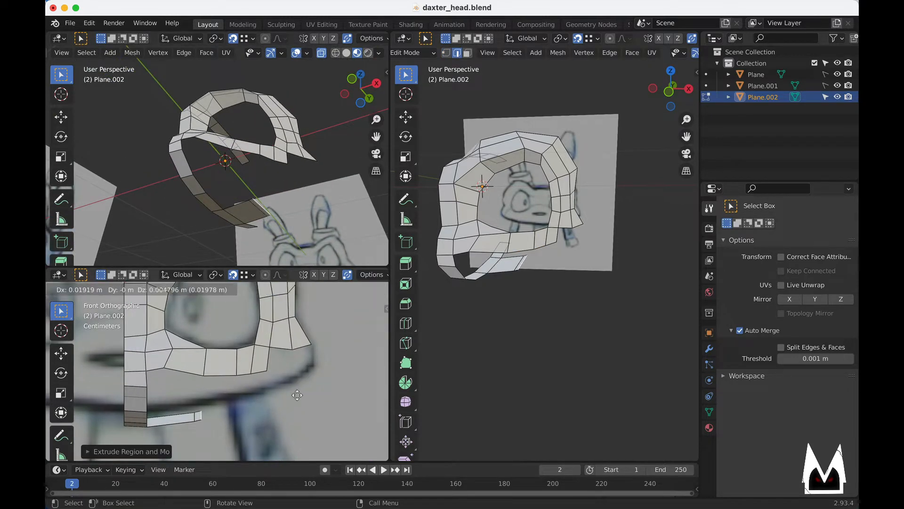
left_click(325, 387)
key("e")
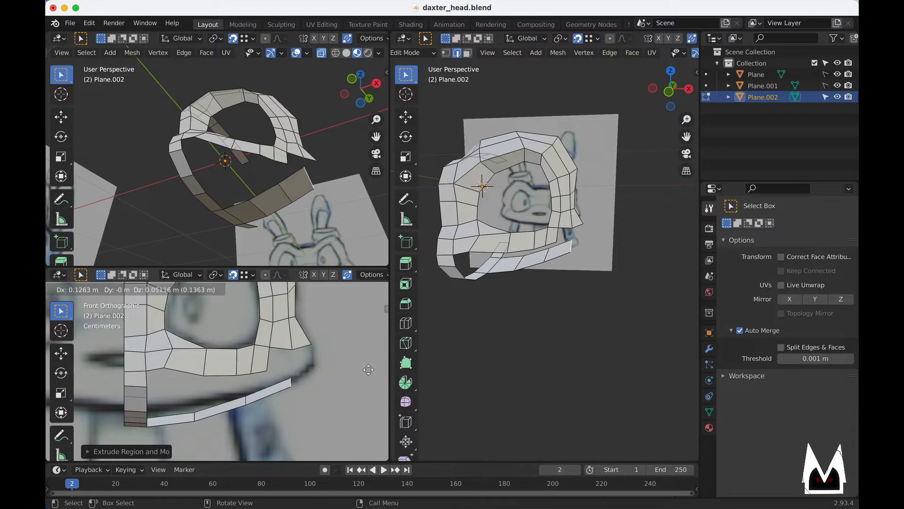
left_click(362, 369)
- Move the outermost rear vertex of the extruded jaw strip forward in the right view
middle_click_drag(348, 137, 344, 177)
scroll(308, 167, "up", 3)
key("1")
key("g")
left_click(276, 176)
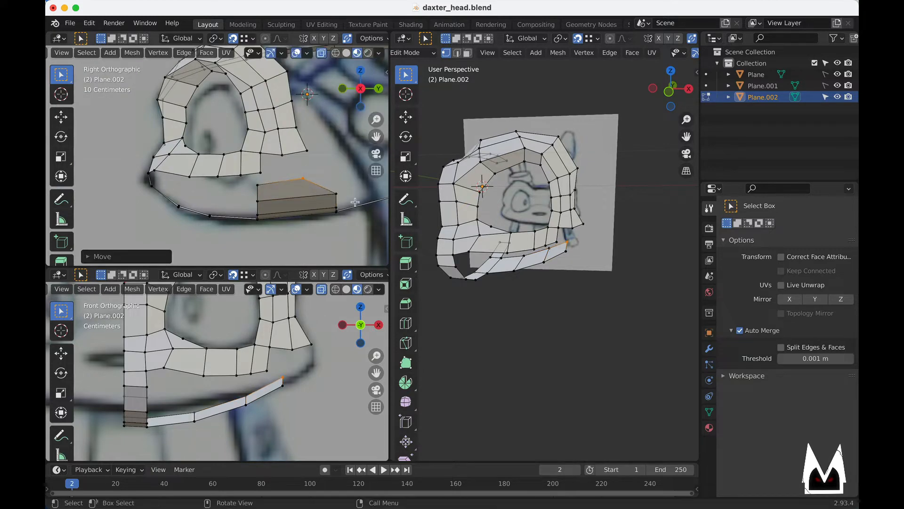
- Pull the second rear vertex of the jaw strip slightly forward and shift the outermost rear vertex back in the right view
left_click(340, 195)
key("g")
left_click(319, 194)
key("g")
left_click(326, 188)
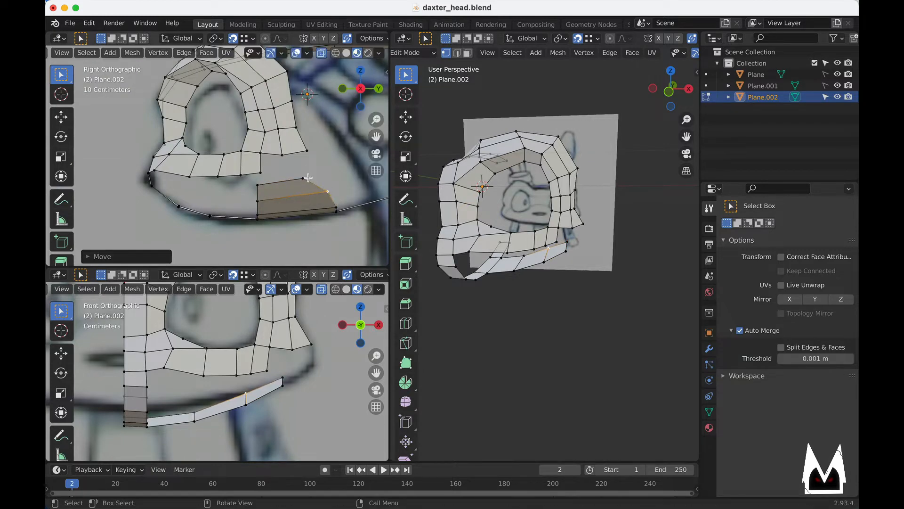
left_click(309, 177)
key("g")
left_click(323, 176)
- Add an edge loop running lengthwise through the extruded jaw strip faces
scroll(319, 211, "up", 3)
scroll(320, 208, "down", 2)
middle_click_drag(320, 208, 266, 175, "shift")
key("ctrl+r")
left_click(286, 186)
left_click(281, 174)
- Merge the jaw strip's front end vertex onto the lower eye strip's outer bottom vertex and reposition the rear end vertex
left_click(259, 139)
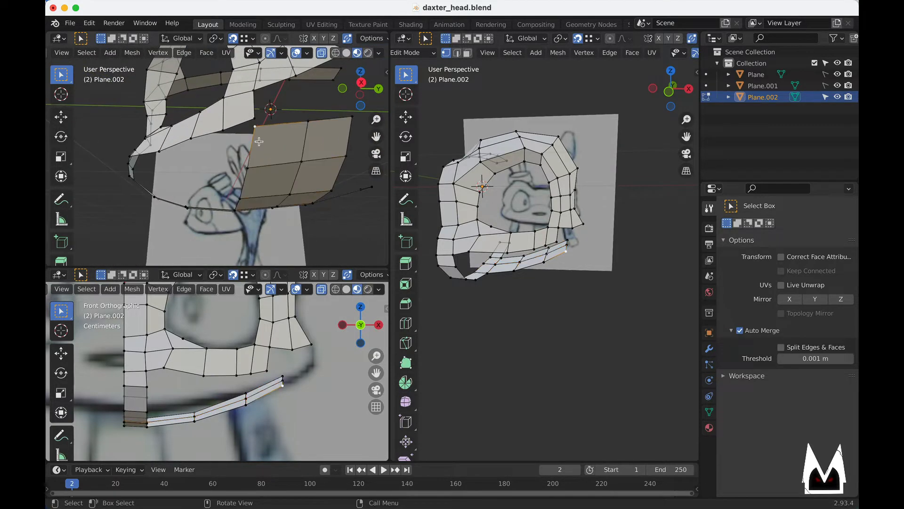
middle_click_drag(258, 141, 292, 154, "alt")
key("g")
left_click(292, 140)
left_click(187, 132)
key("g")
left_click(296, 147)
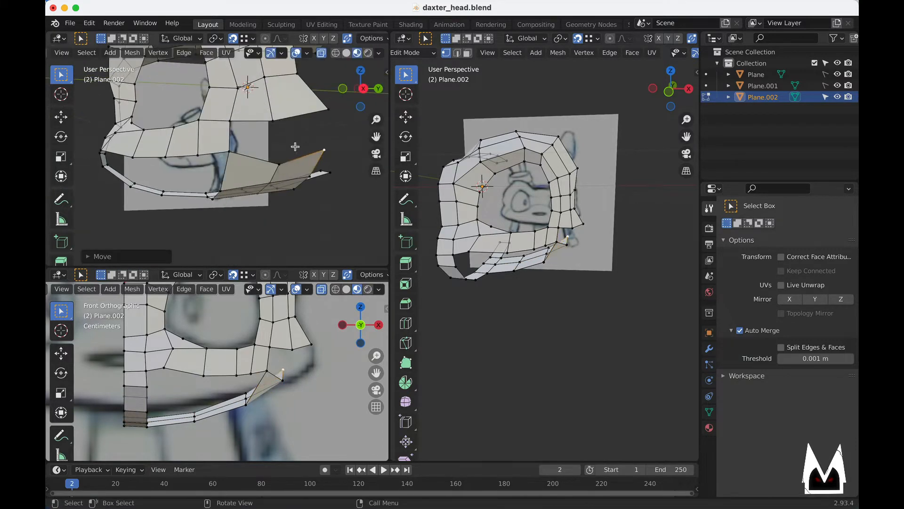
- Fill the two gaps between the eye ring's outer bottom edges and the jaw strip's end, and raise the shared middle vertex slightly
key("2")
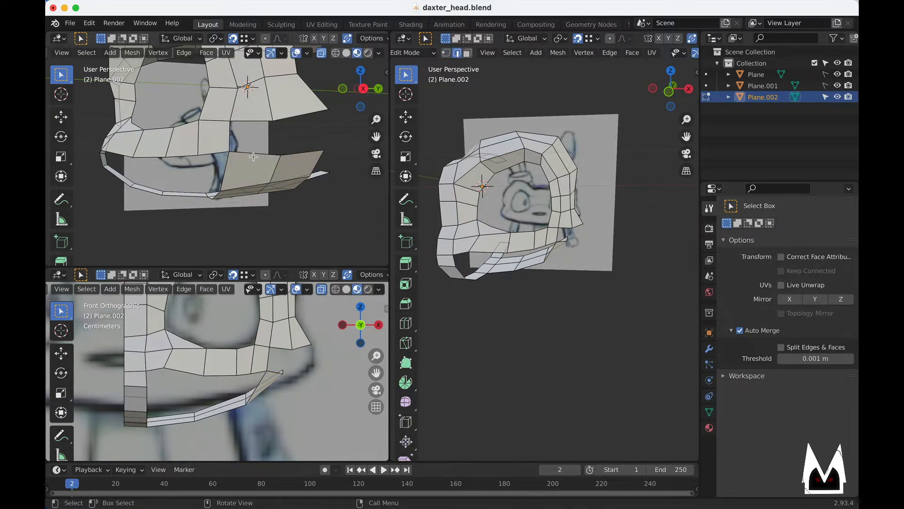
key("f")
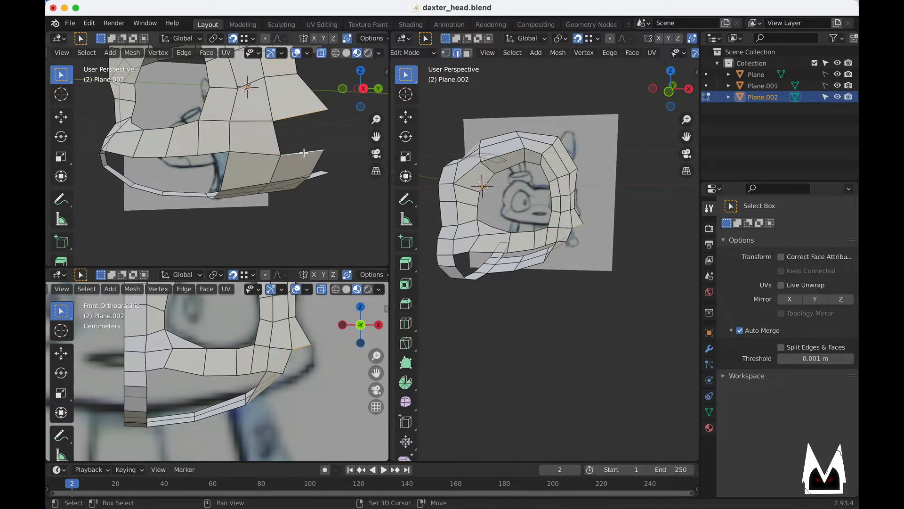
key("g")
left_click(323, 132)
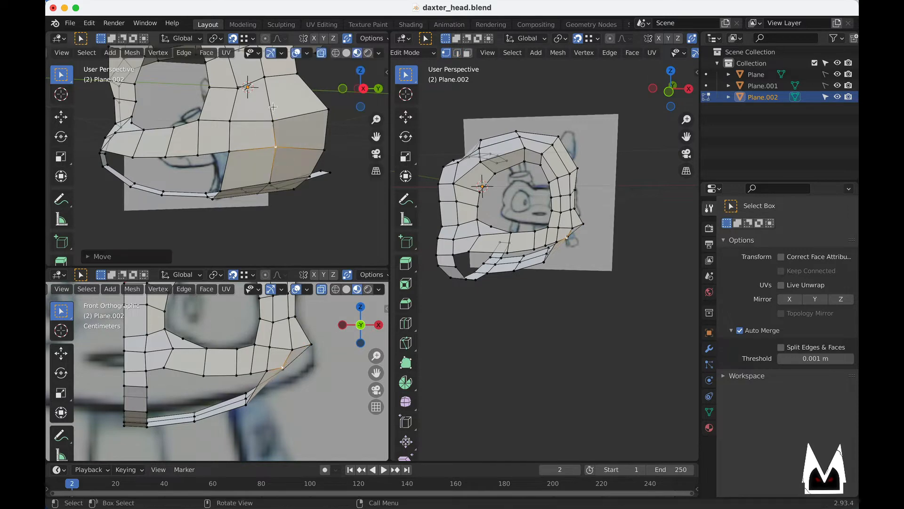
- Move the lower cheek corner vertices outward onto the cheek outline in the front view
middle_click_drag(323, 133, 302, 197)
middle_click_drag(302, 196, 277, 195, "shift")
key("g")
left_click(292, 193)
scroll(263, 152, "up", 2)
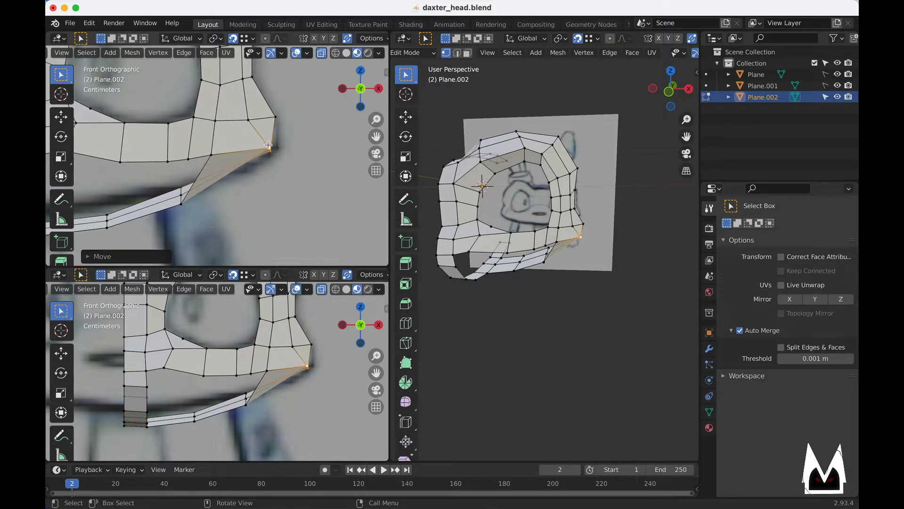
- Shift the vertices beside the cheek corner inward and down to space them along the cheek's lower edge in the front view
middle_click_drag(263, 152, 206, 152, "alt")
middle_click_drag(275, 170, 311, 182, "alt")
key("g")
left_click(306, 169)
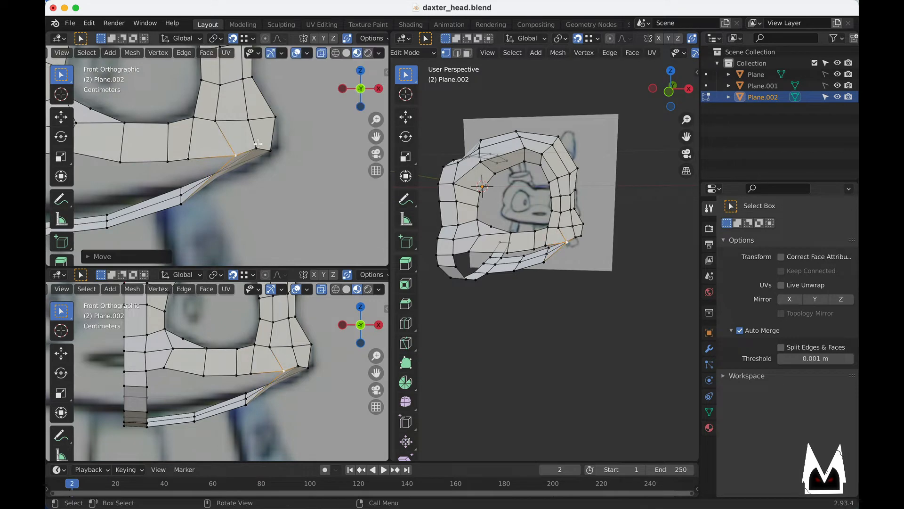
key("g")
left_click(292, 156)
- Adjust the position of the vertex where the jaw strip meets the cheek, viewing the mesh from below
middle_click_drag(292, 156, 185, 206)
key("g")
left_click(286, 174)
left_click(311, 162)
left_click(199, 215)
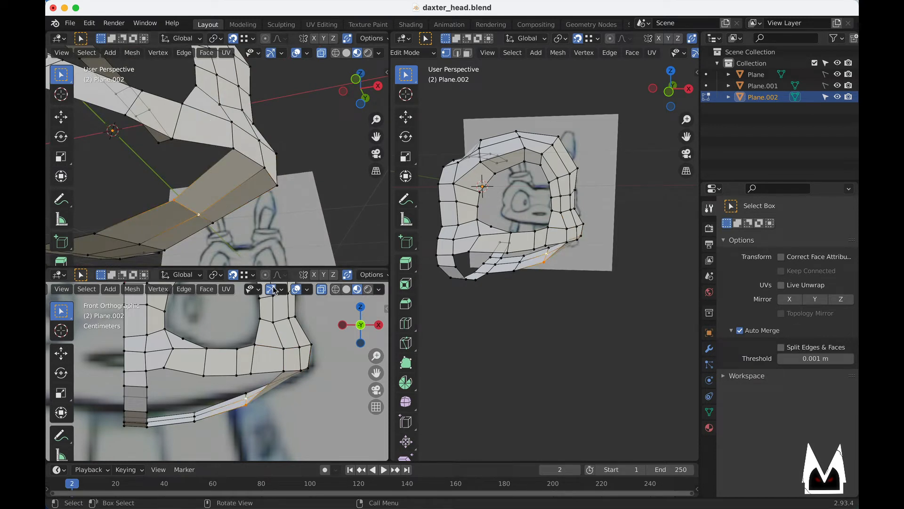
- Add an edge loop across the jaw strip's outermost faces, just before the cheek corner
middle_click_drag(207, 225, 313, 210)
mouse_move(258, 201)
middle_mouse_down("alt")
mouse_move(264, 193)
mouse_move(256, 210)
middle_mouse_up("alt")
key("g")
key("g")
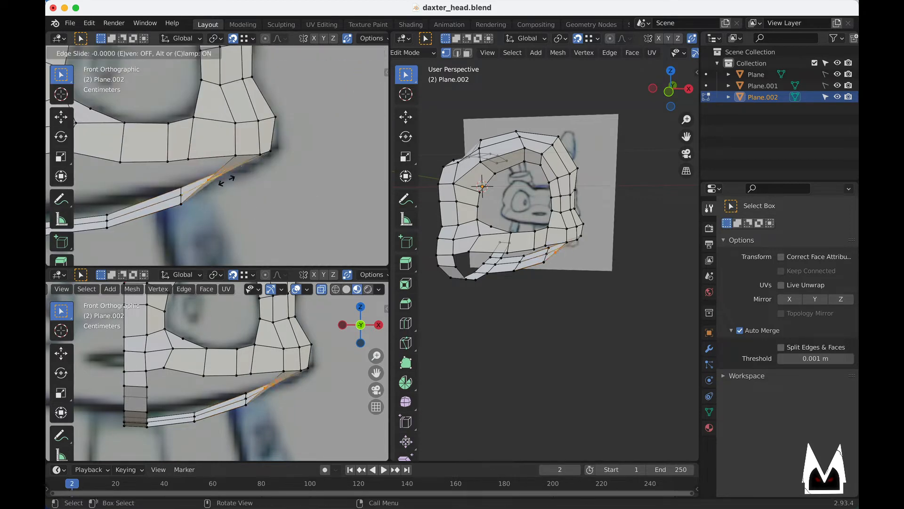
left_click(235, 183)
- Move the new jaw loop's vertices outward toward the chin outline
mouse_move(238, 181)
middle_mouse_down()
mouse_move(255, 170)
mouse_move(241, 185)
mouse_move(230, 168)
middle_mouse_up()
key("g")
left_click(235, 189)
scroll(233, 181, "down", 4)
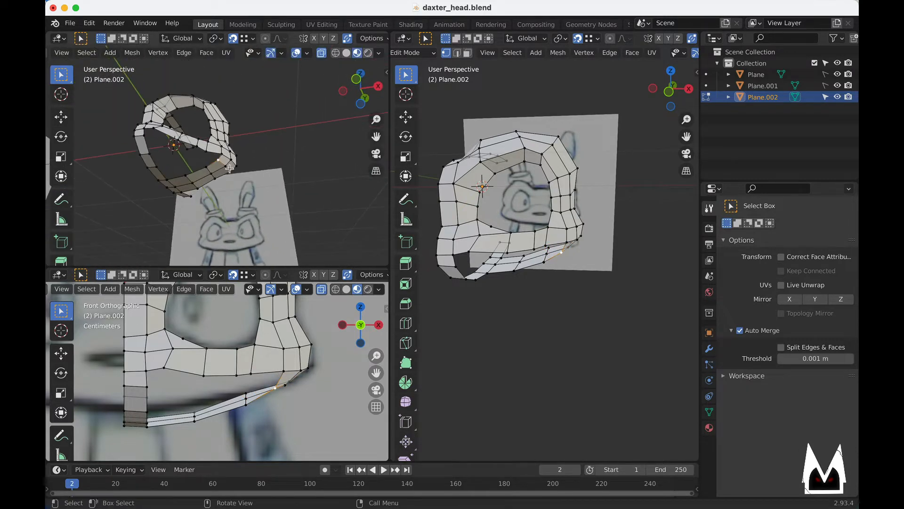
- Compare the jaw mesh from several angles with the character drawings in daxter_concept.jpg, then return to Blender
scroll(248, 164, "up", 4)
middle_click_drag(171, 176, 197, 179)
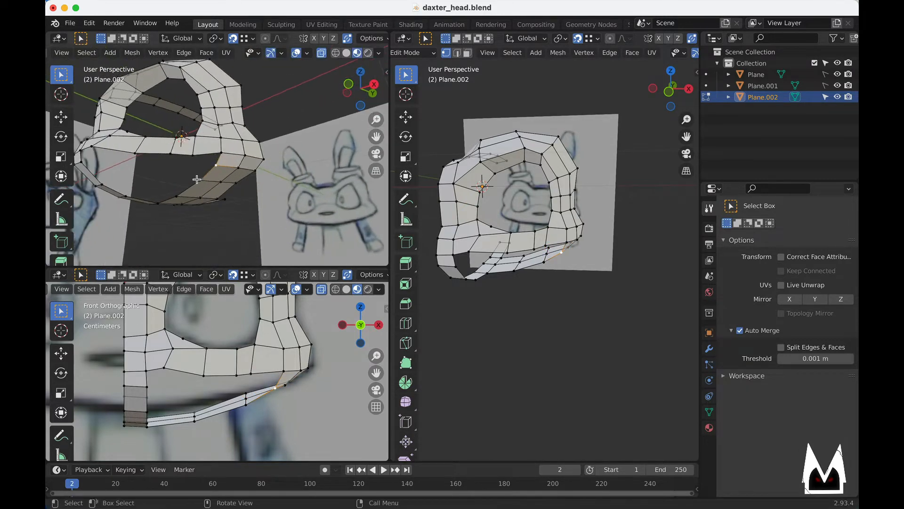
scroll(264, 220, "down", 4)
middle_click_drag(254, 219, 230, 219)
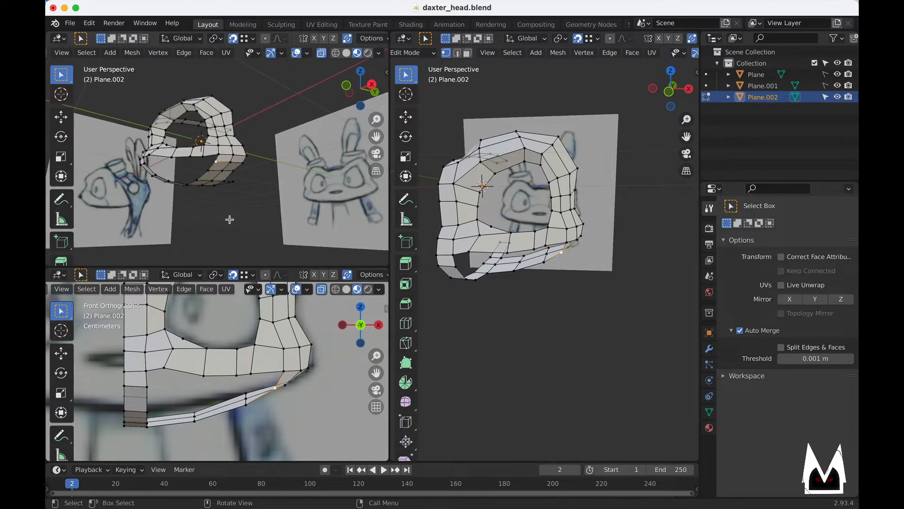
key("super+Tab")
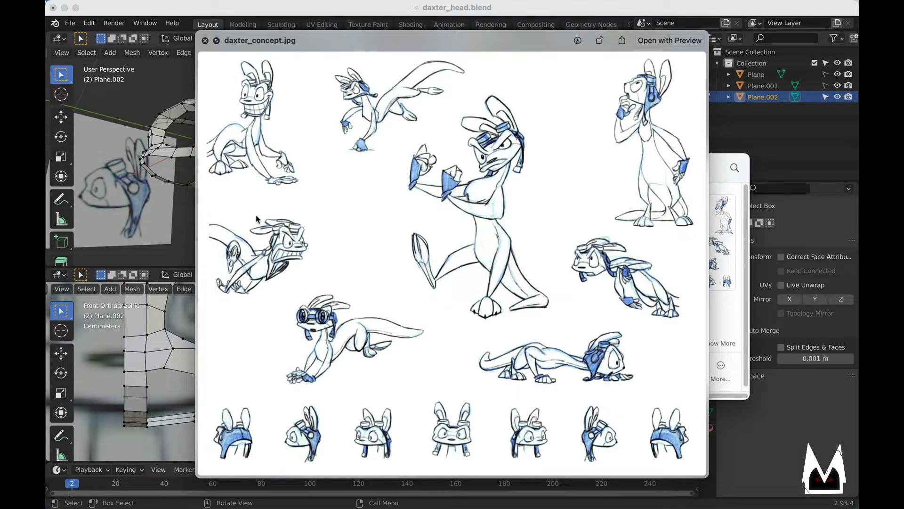
key("super+Tab")
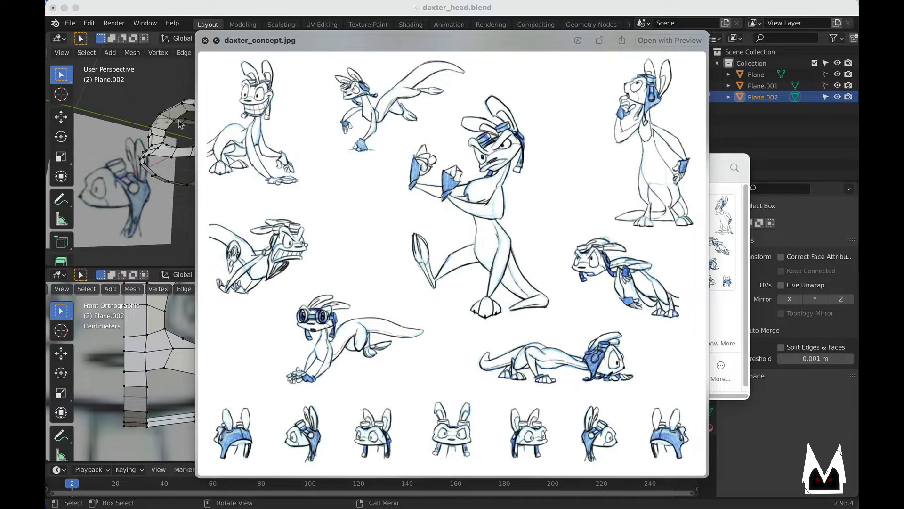
left_click(146, 97)
middle_click_drag(182, 146, 165, 170)
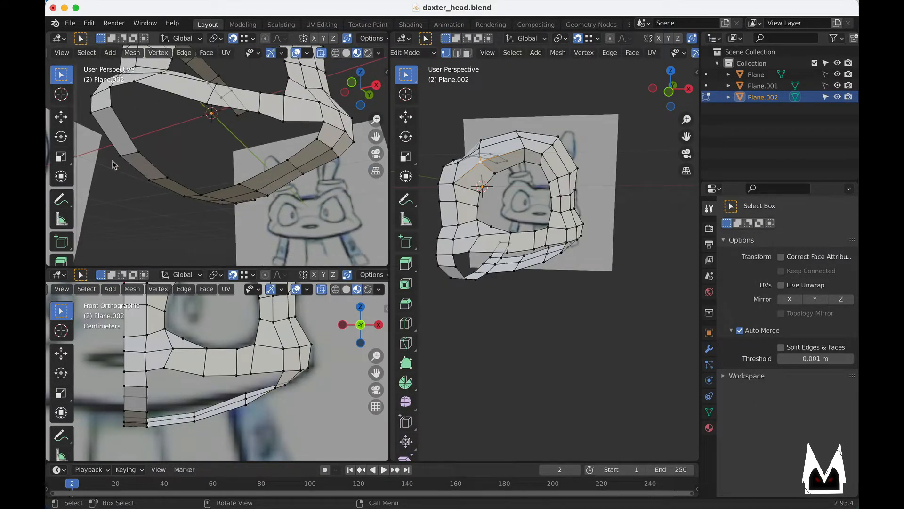
key("super+Tab")
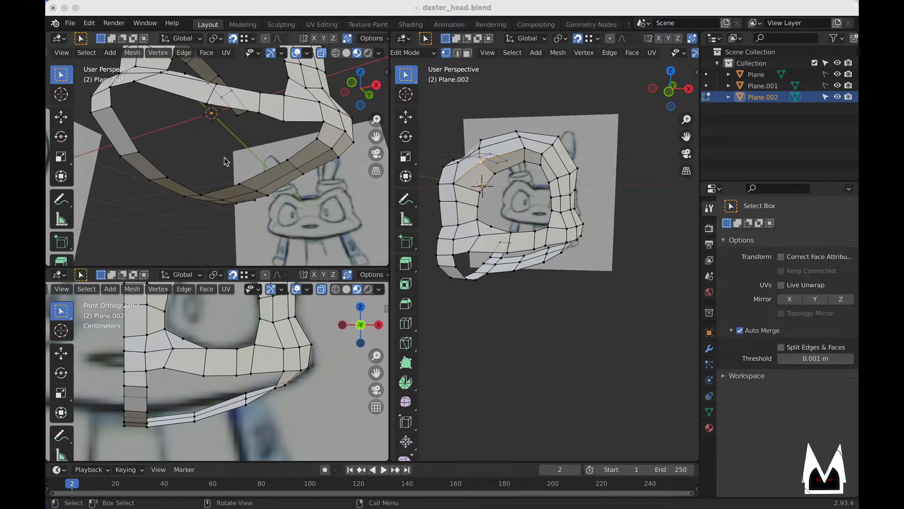
key("super+Tab")
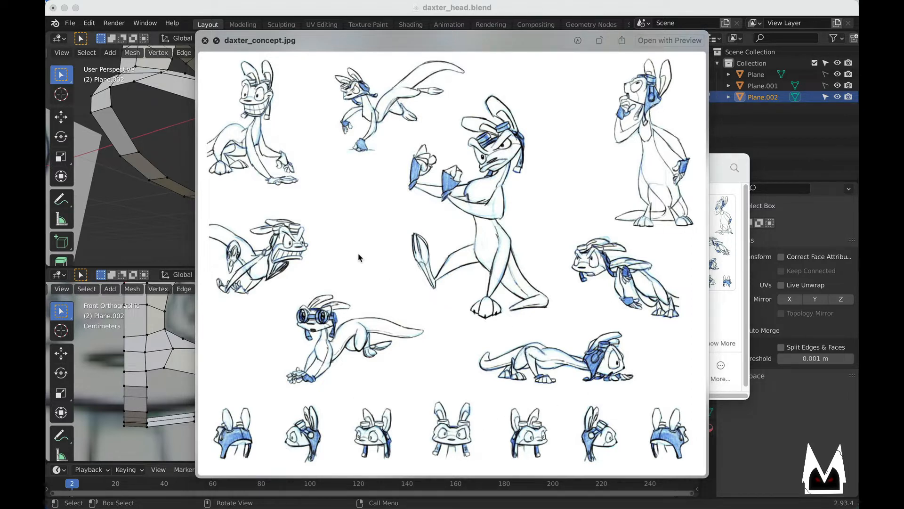
left_click(104, 203)
- Extrude an inner edge of the jaw strip into a new face and select that face's front free vertex
middle_click_drag(222, 206, 268, 161)
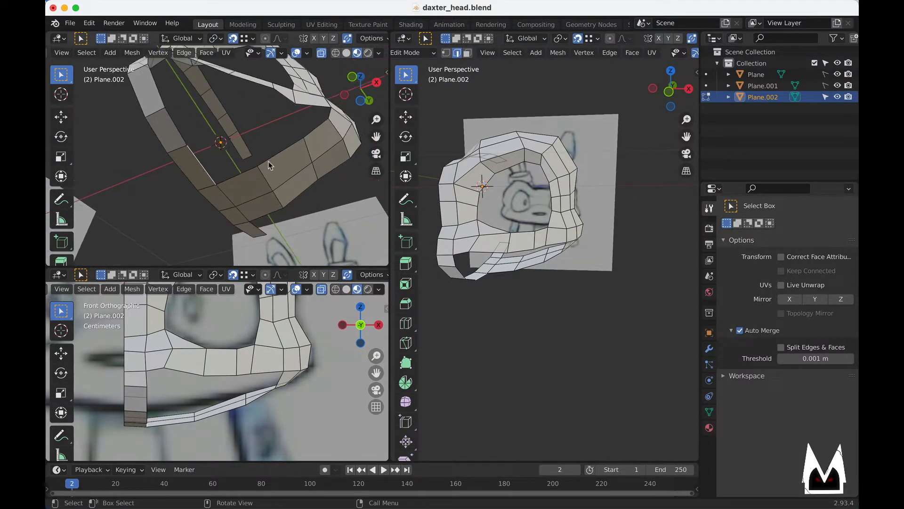
key("g")
left_click(265, 143)
key("1")
left_click(248, 148)
key("g")
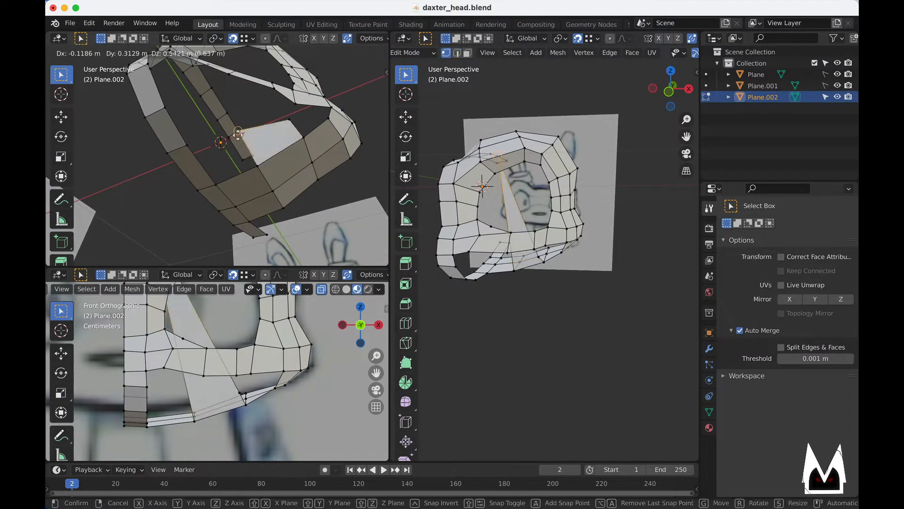
left_click(239, 126)
middle_click_drag(240, 129, 258, 156)
scroll(263, 155, "up", 3)
key("ctrl+z")
- Position the new face's free edge near the chin outline, lowering both of its vertices in the right side view
key("g")
left_click(263, 134)
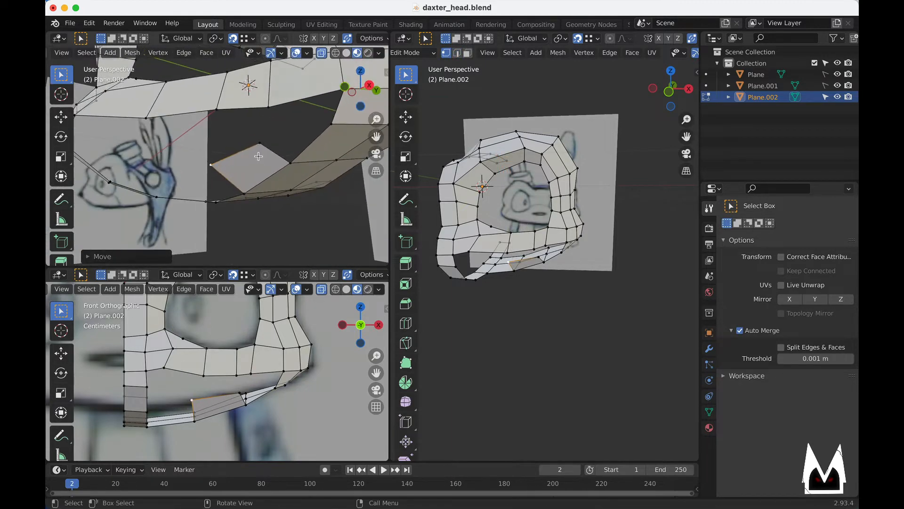
left_click(264, 146, "shift")
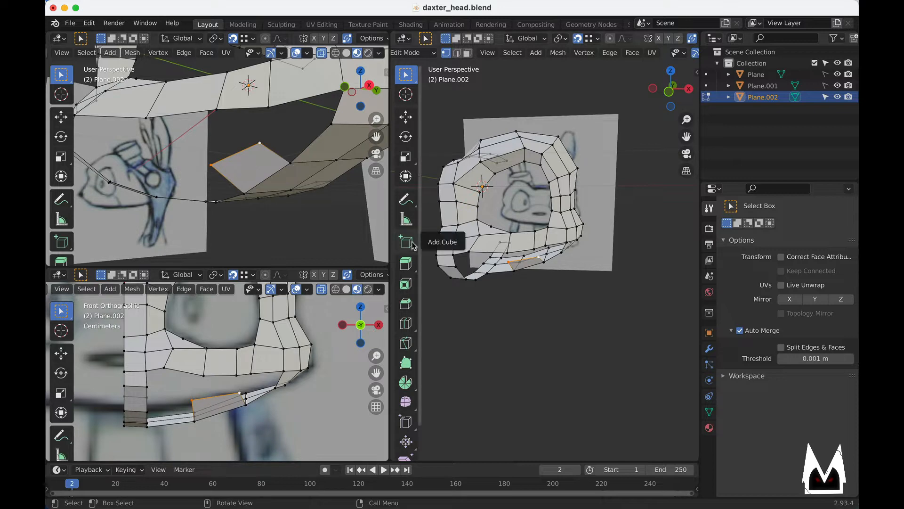
key("KP_3")
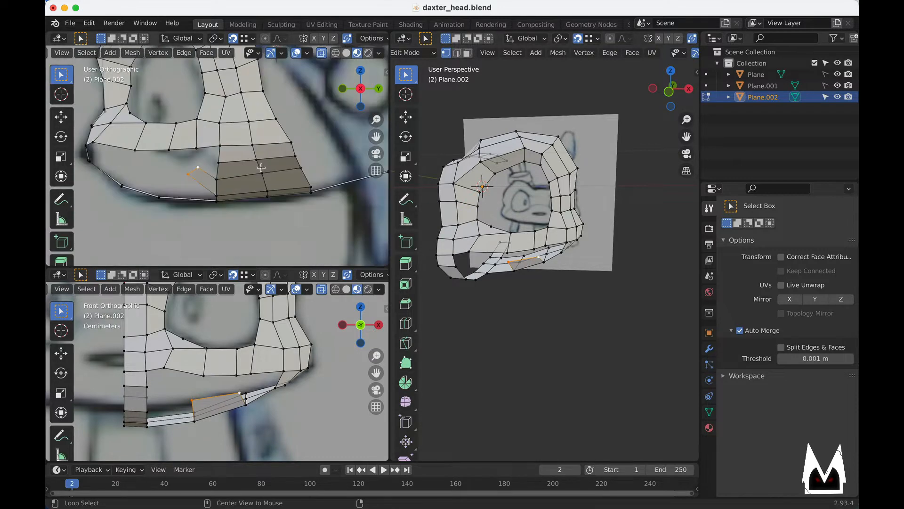
key("g")
left_click(266, 195)
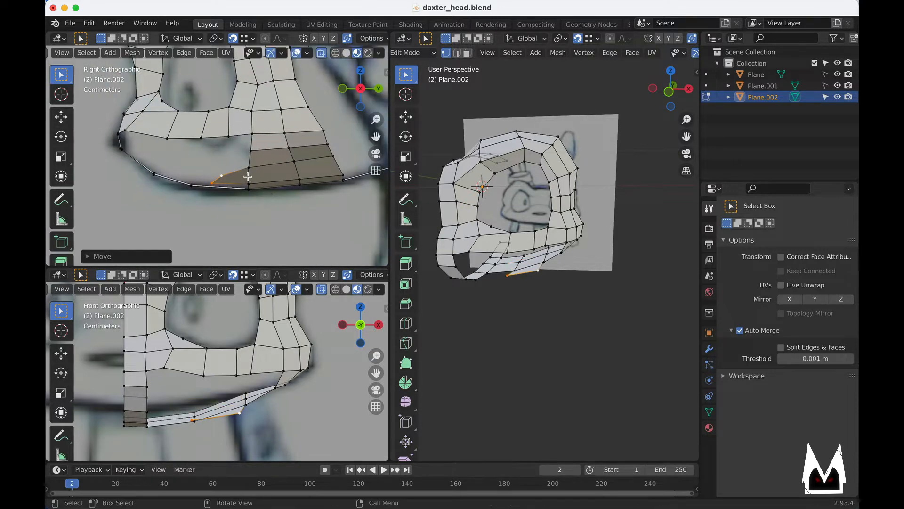
scroll(229, 184, "up", 2)
key("g")
left_click(220, 180)
- Adjust the new face's vertices nearest the cheek so the extruded face follows the curve of the jaw
middle_click_drag(220, 181, 272, 197)
key("g")
left_click(278, 178)
left_click(264, 172)
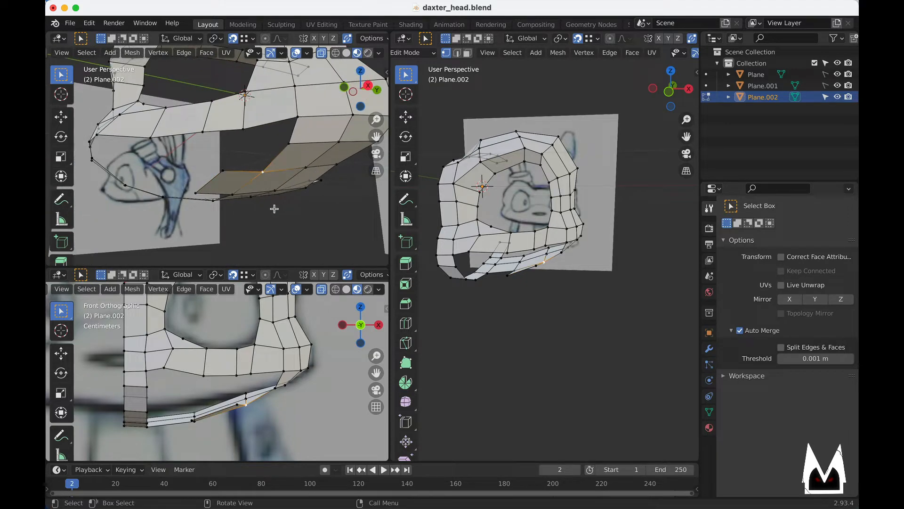
middle_click_drag(259, 204, 198, 211)
key("g")
left_click(319, 226)
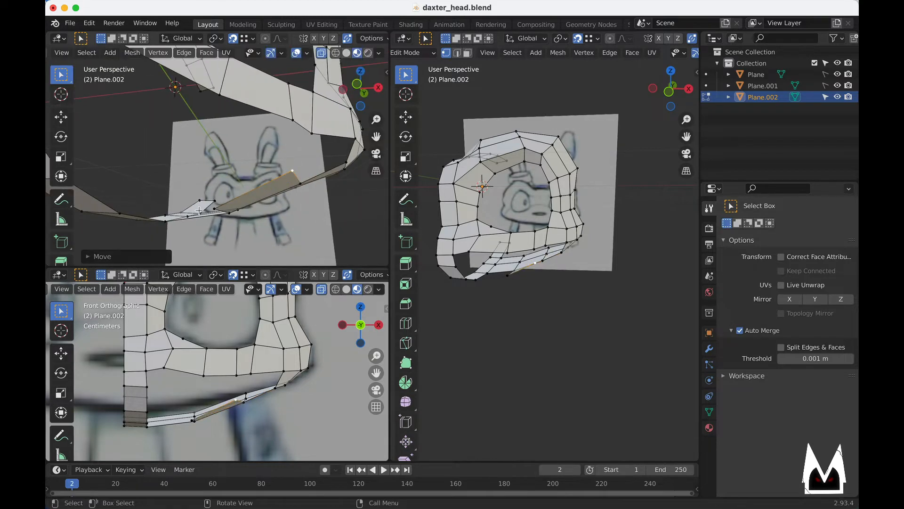
- Reposition the new face's front free vertex and the neighbouring jaw strip vertex to align the face with the jaw
left_click(213, 210)
key("g")
left_click(263, 245)
key("ctrl+z")
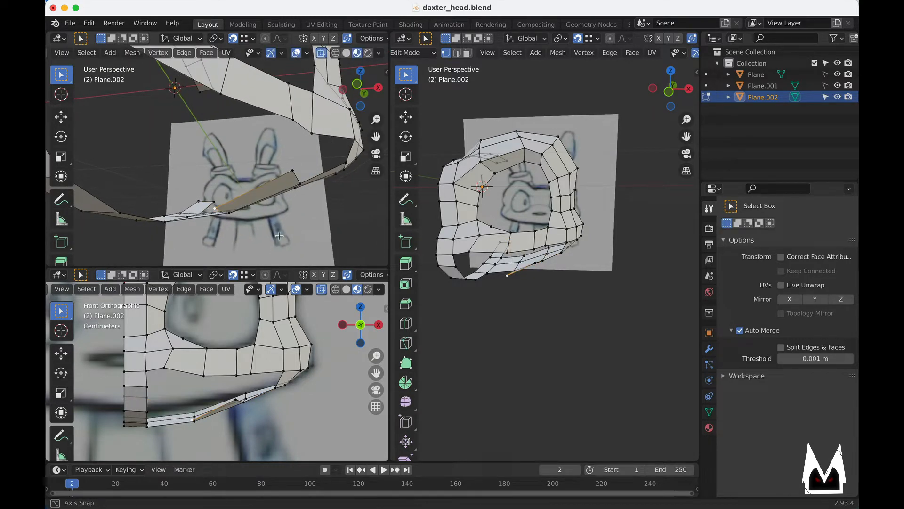
key("g")
middle_click_drag(268, 237, 282, 198)
left_click(282, 231)
left_click(228, 216)
key("g")
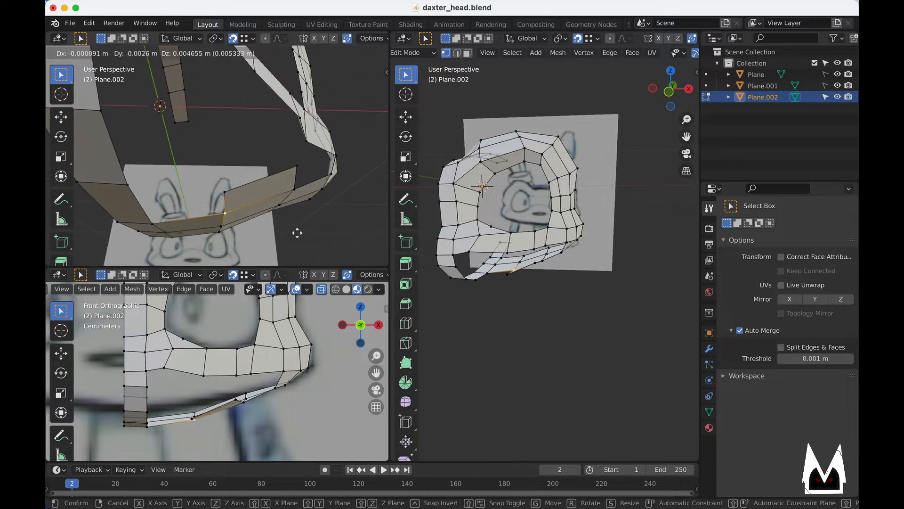
left_click(296, 232)
- Shift the new face's two cheek-side vertices toward the back of the head, viewing the jaw from below
middle_click_drag(296, 232, 222, 154)
left_click(246, 161)
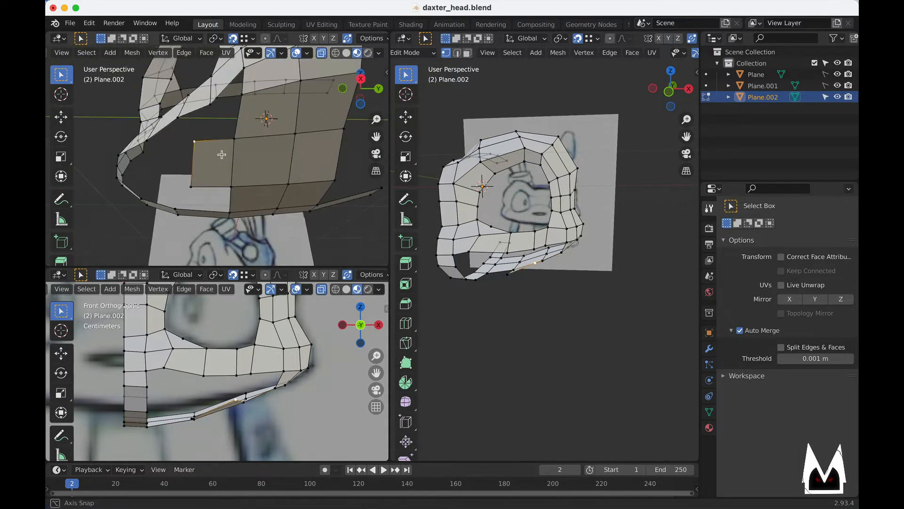
key("g")
left_click(276, 161)
left_click(238, 139)
key("g")
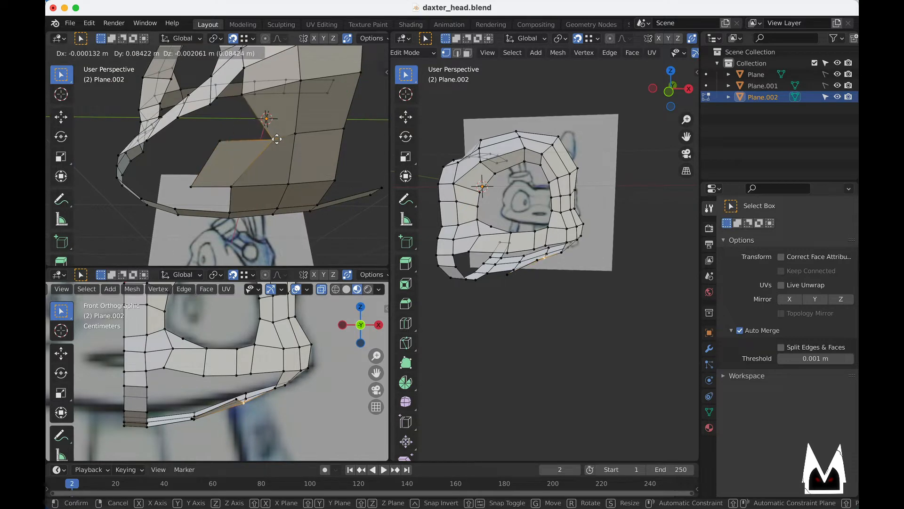
left_click(276, 139)
- Shift the adjacent jaw vertices on either side backward to even out the inner edge of the jaw strip
left_click(234, 183)
key("g")
left_click(257, 180)
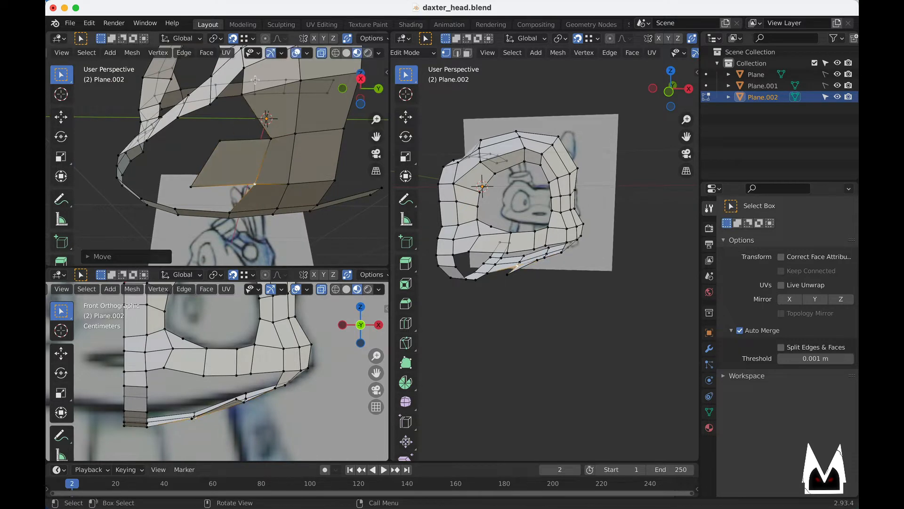
left_click(246, 92)
key("g")
left_click(276, 92)
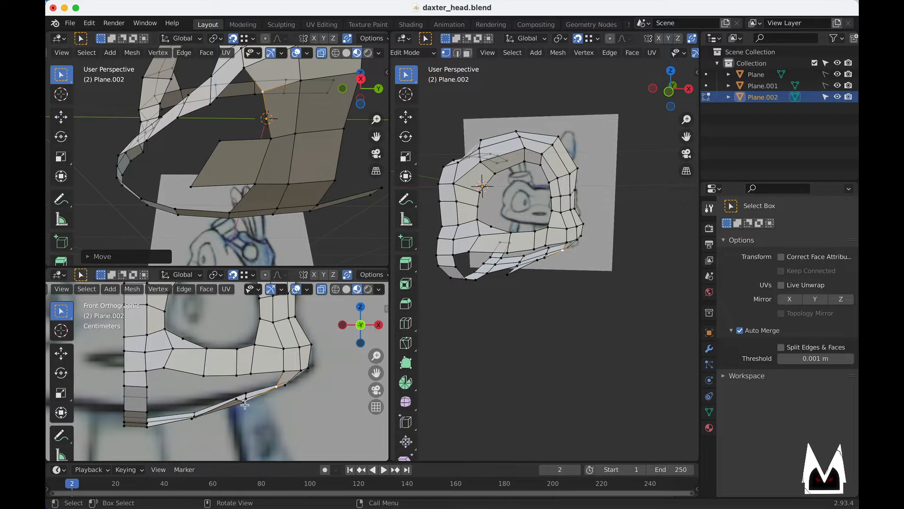
- Add a new material named daxmat to the head mesh
scroll(276, 113, "down", 4)
middle_click_drag(276, 113, 230, 187, "alt")
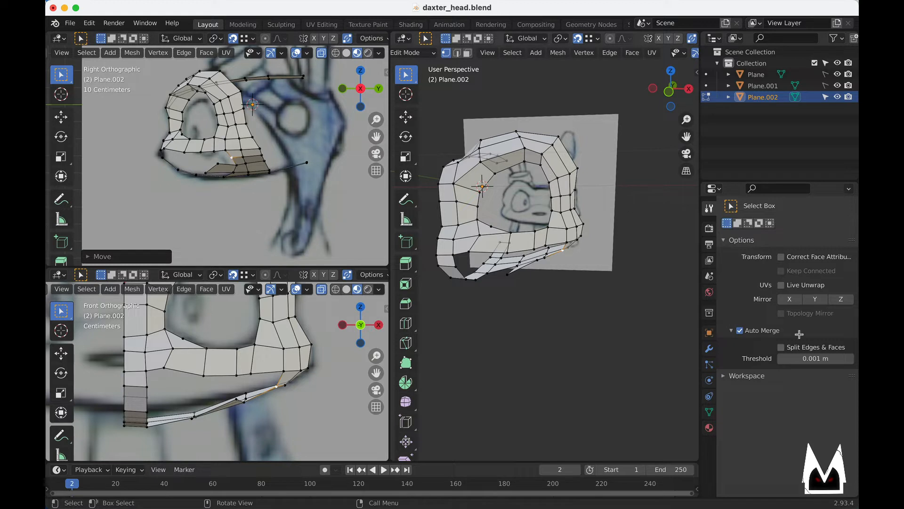
left_click(710, 429)
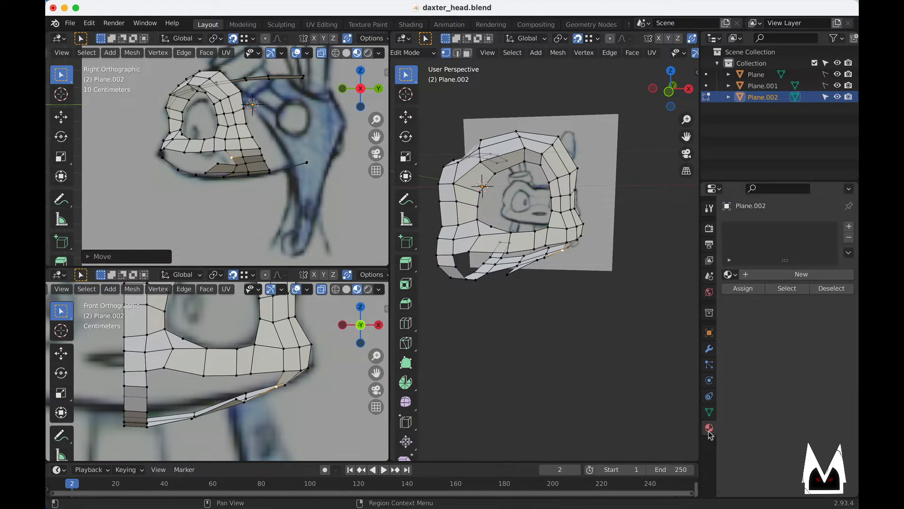
left_click(790, 278)
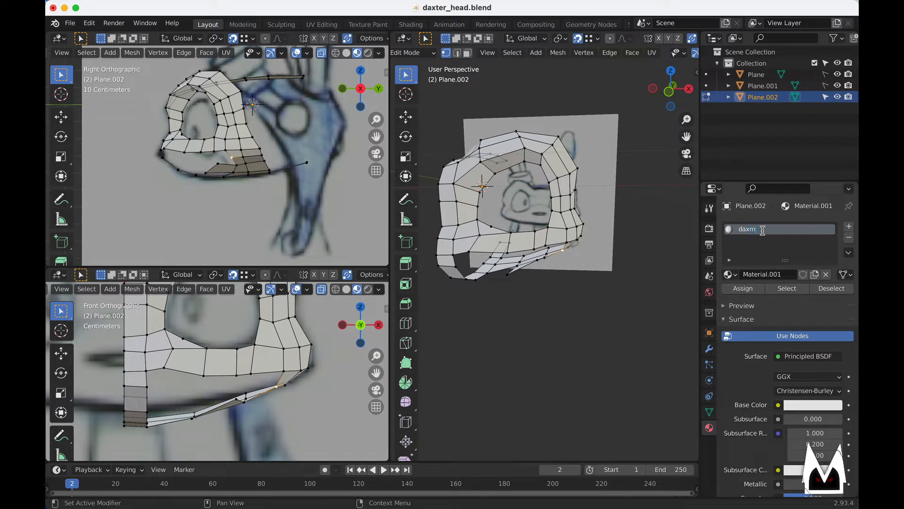
- Set the daxmat base color to orange with hue 0.026, saturation 0.992 and value 0.800
left_click(805, 405)
left_click_drag(780, 287, 751, 265)
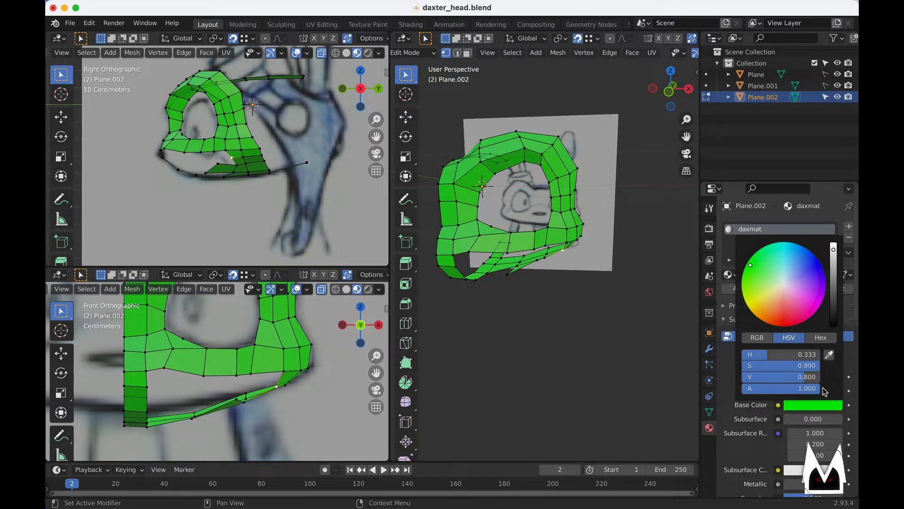
scroll(785, 442, "down", 2)
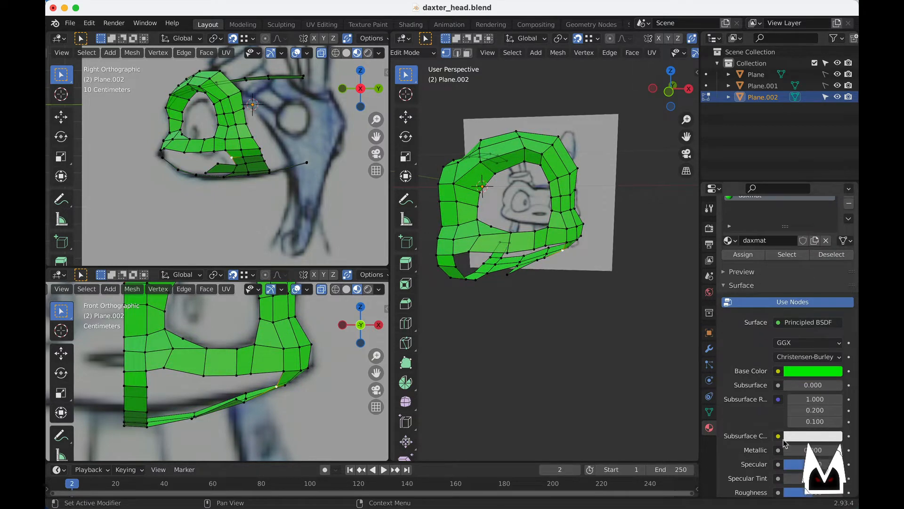
left_click(806, 373)
mouse_move(772, 269)
left_mouse_down()
mouse_move(768, 289)
mouse_move(759, 283)
mouse_move(766, 288)
left_mouse_up()
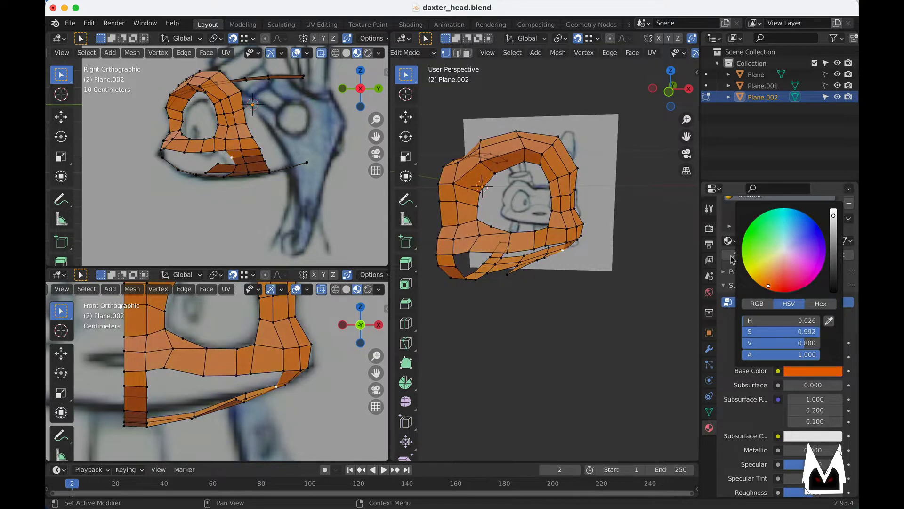
- Make daxmat semi-transparent using the Alpha Blend mode and an alpha of 0.733
scroll(811, 400, "down", 5)
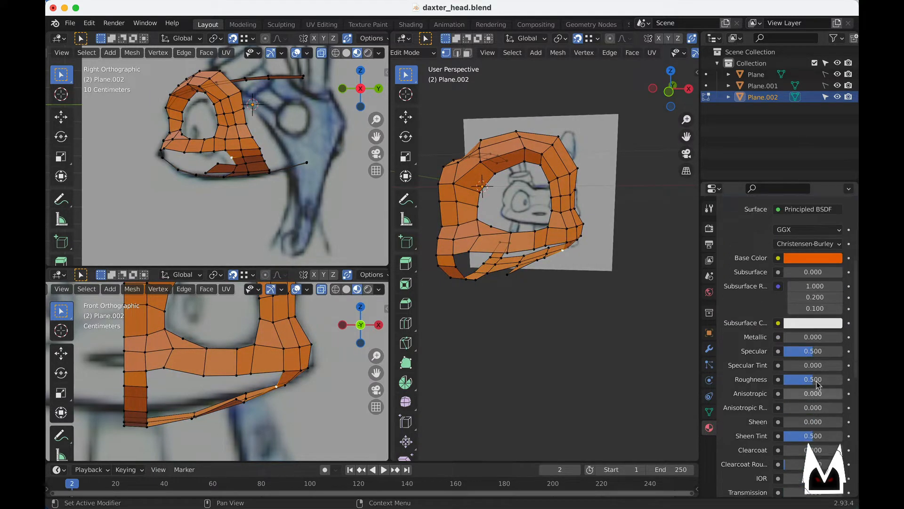
scroll(813, 379, "down", 9)
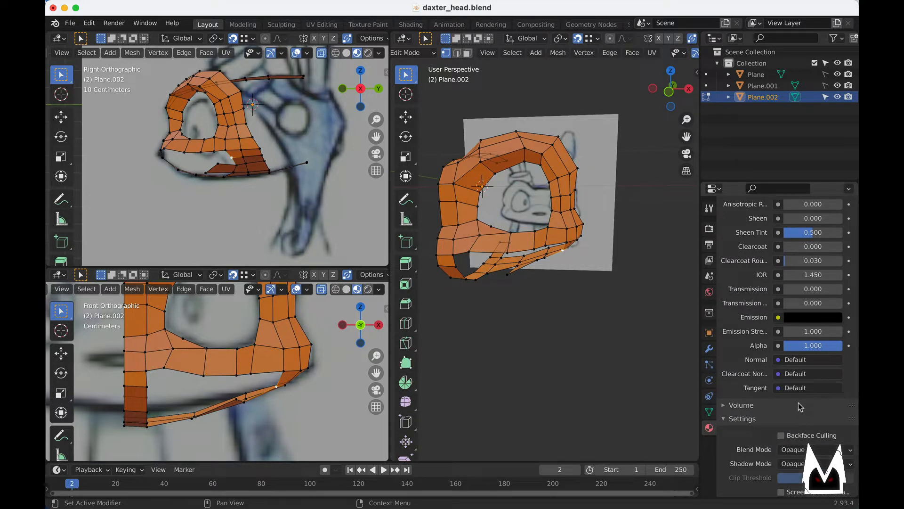
scroll(801, 400, "down", 2)
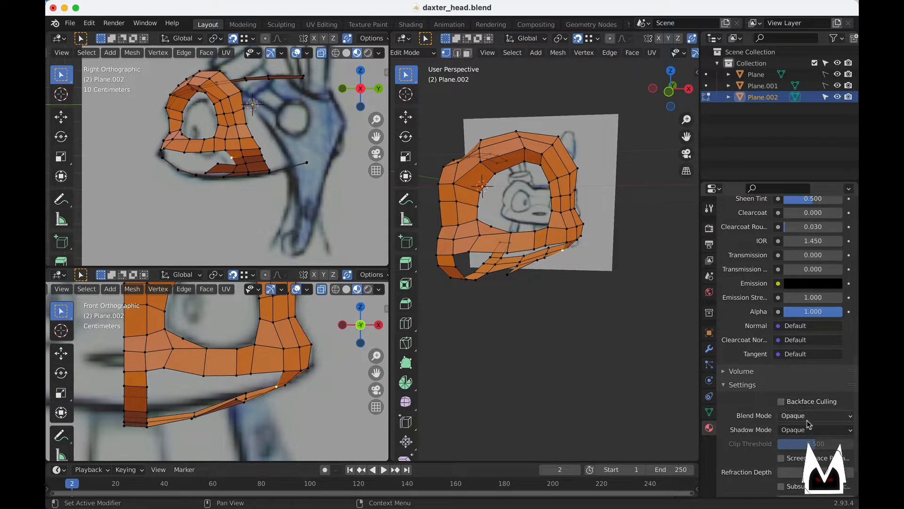
scroll(808, 424, "down", 2)
left_click(800, 383)
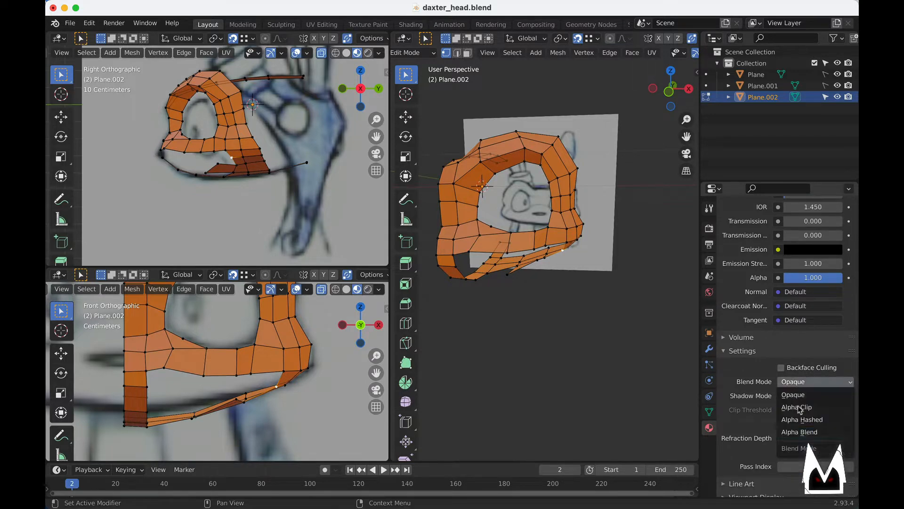
left_click(800, 432)
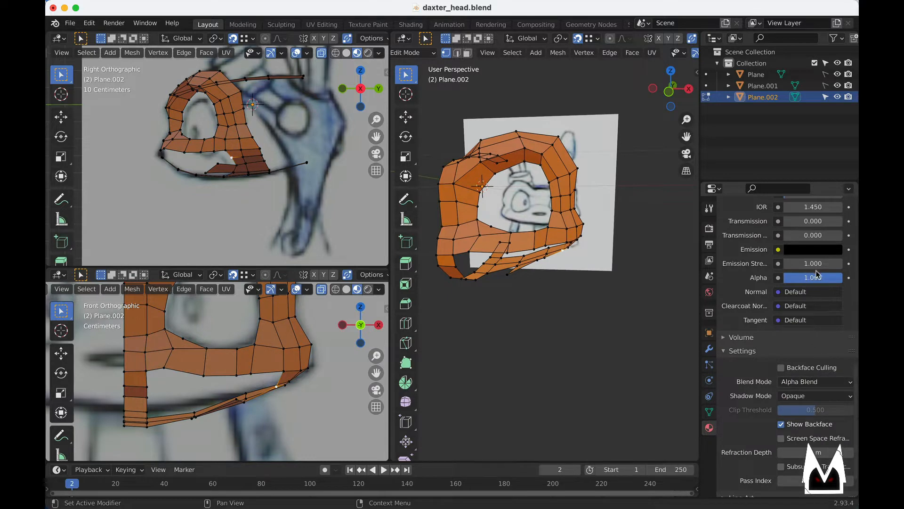
left_click_drag(822, 278, 806, 278)
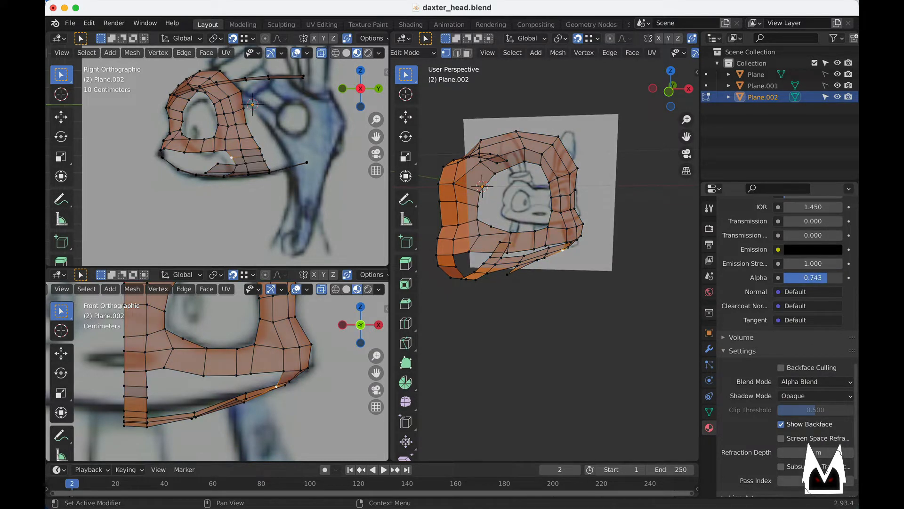
scroll(139, 163, "up", 5)
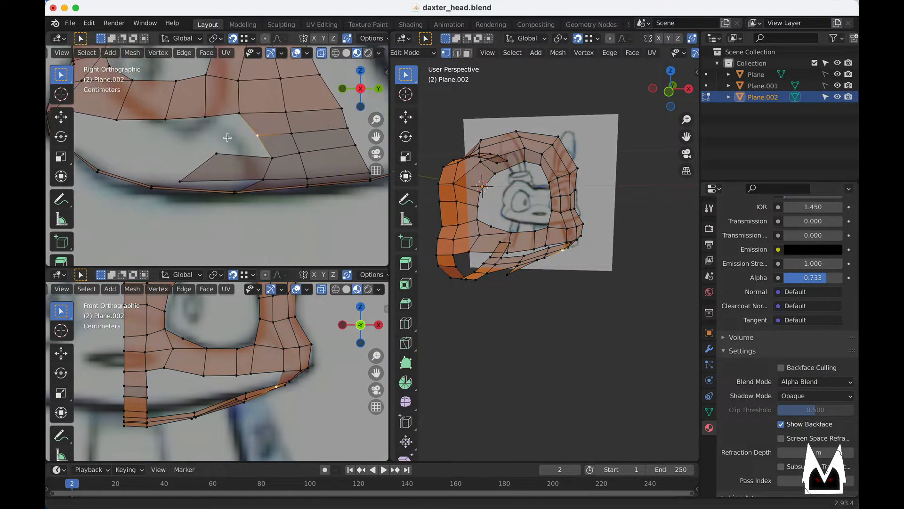
scroll(277, 146, "up", 3, "shift")
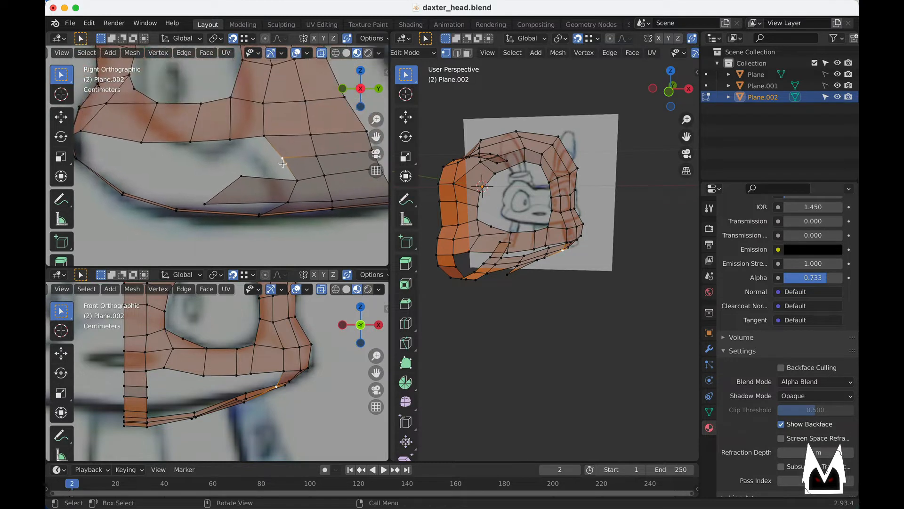
- Move the front lower vertices of the loose jaw face backward in the side view to shorten the face
left_click(263, 137)
scroll(166, 132, "left", 3, "shift")
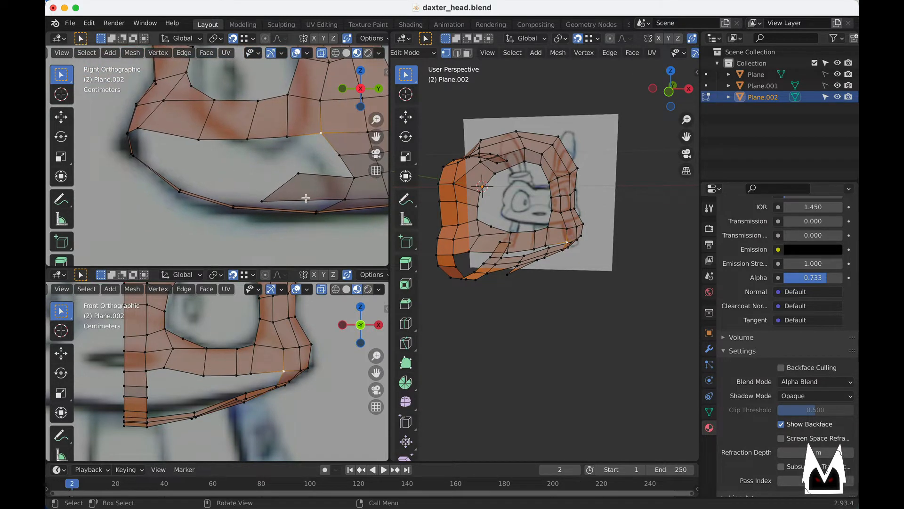
middle_click_drag(271, 194, 268, 193, "shift")
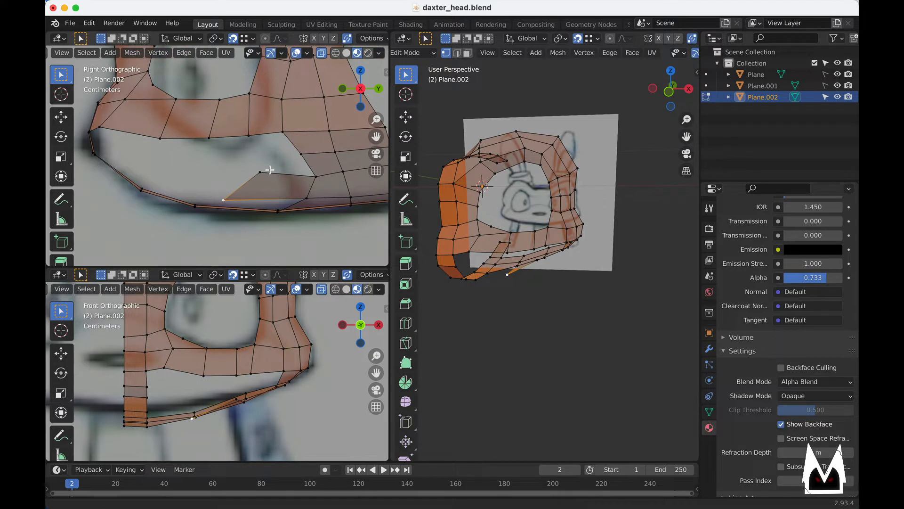
middle_click_drag(261, 186, 257, 186, "shift")
key("g")
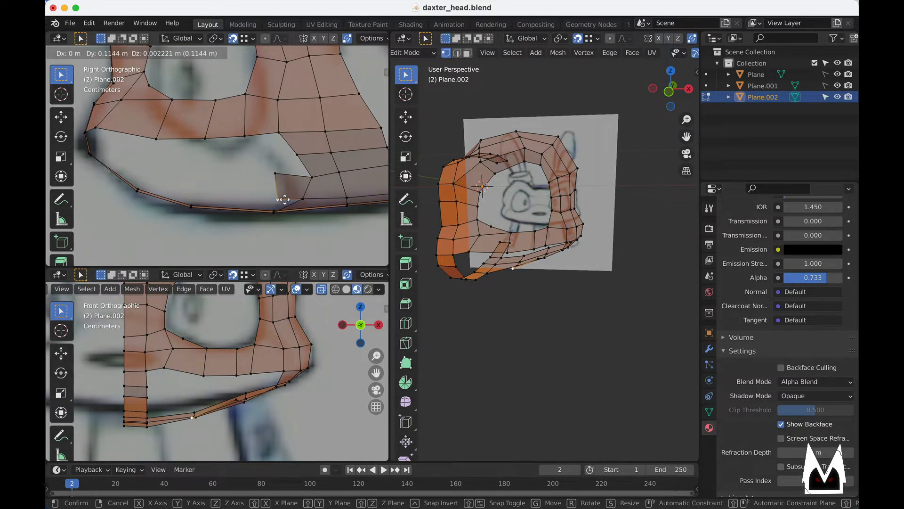
left_click(284, 199)
- Delete the loose face at the front end of the jaw strip
middle_click_drag(556, 330, 586, 315)
middle_click_drag(311, 225, 302, 195)
key("KP_3")
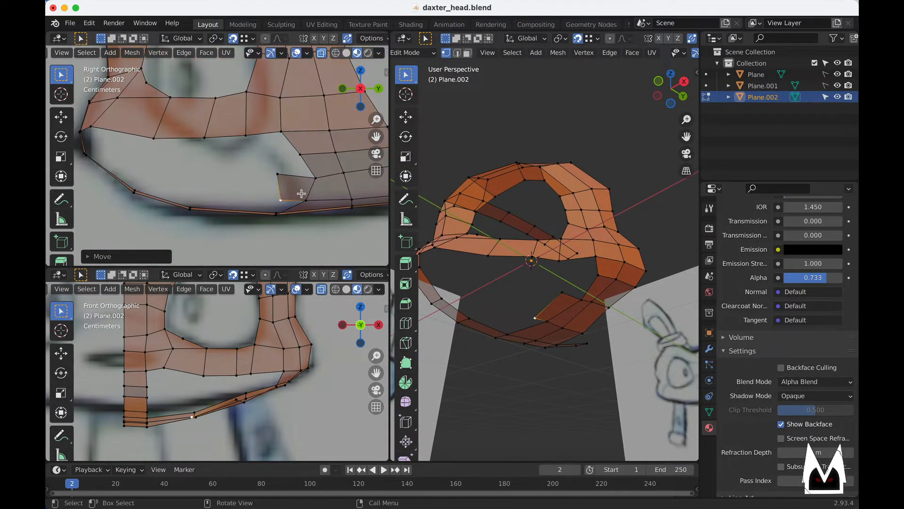
left_click(292, 187)
key("x")
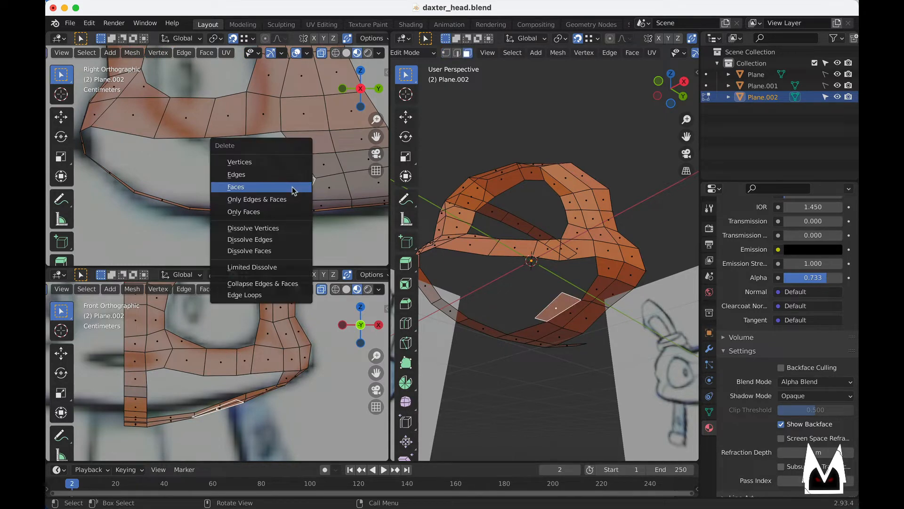
left_click(292, 187)
- Move the two lower vertices on the jaw strip's front edge forward in the side view to reshape that edge
key("1")
left_click(303, 198)
key("g")
left_click(298, 200)
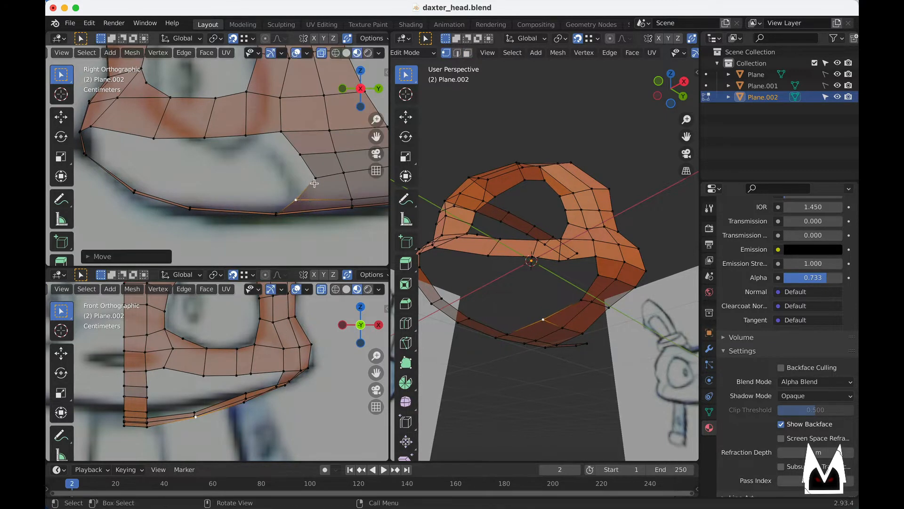
left_click(315, 183)
key("g")
left_click(279, 181)
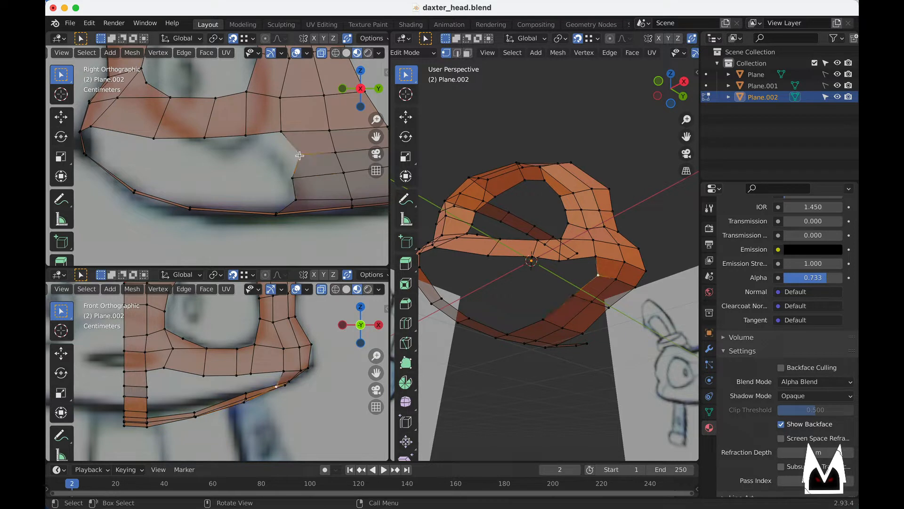
- Fill a face between the cheek strip and the jaw strip and shift its front cheek vertex slightly back and down
left_click(260, 132, "shift")
key("f")
left_click(242, 135)
key("g")
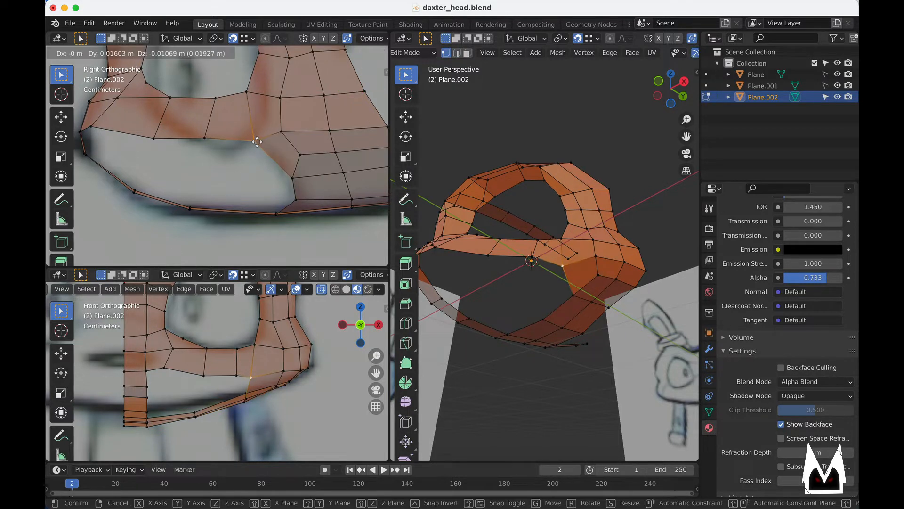
left_click(254, 143)
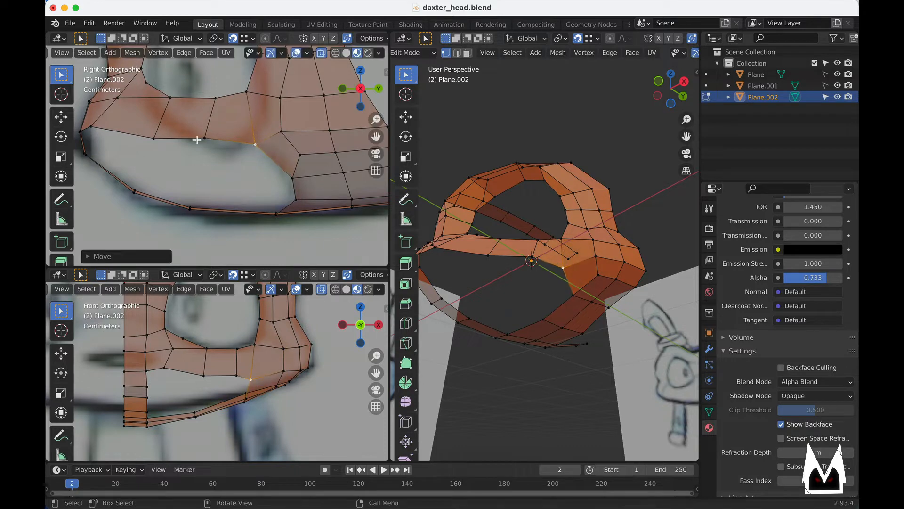
- Lower the next two vertices on the cheek strip's bottom edge in the side view to round the outline
left_click(204, 137)
key("g")
left_click(206, 148)
left_click(154, 138)
key("g")
left_click(153, 140)
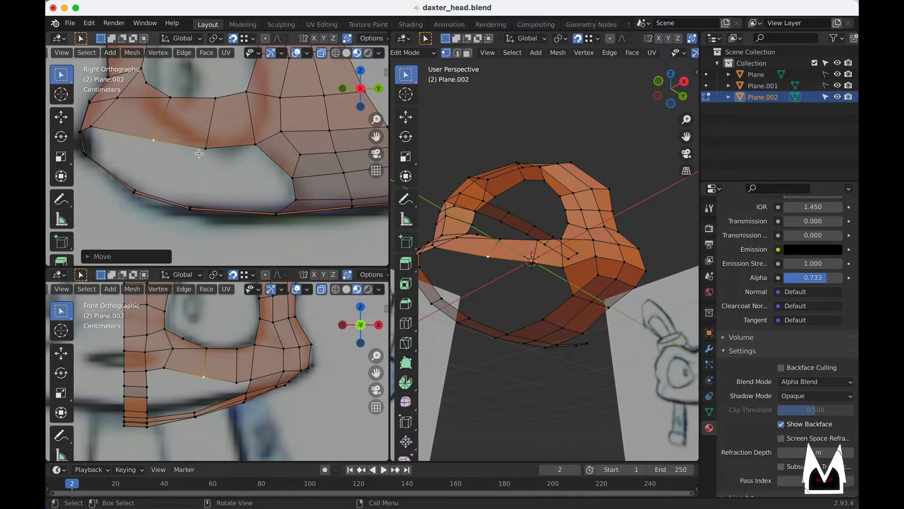
- Reposition the rear vertices of the cheek strip's bottom edge in the perspective view, raising and pushing the corner vertex outward
middle_click_drag(512, 294, 587, 214)
scroll(504, 246, "up", 3)
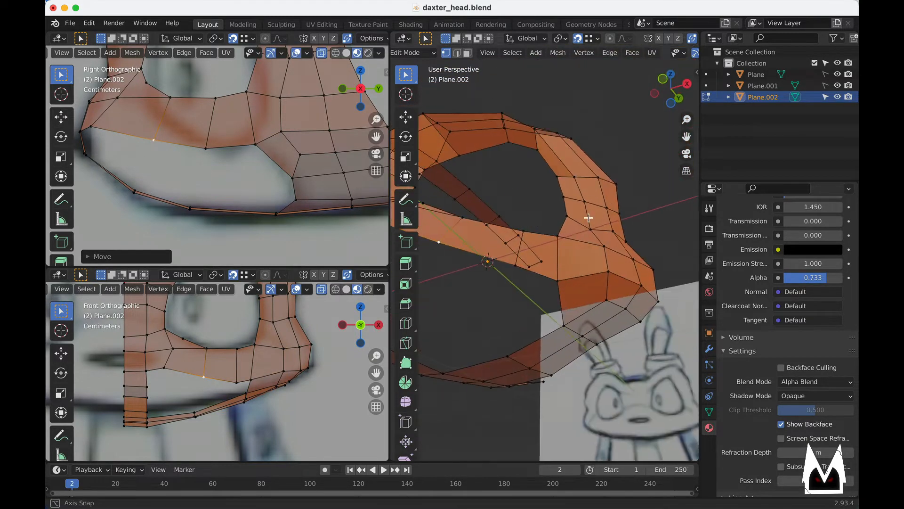
left_click(514, 267)
middle_click_drag(514, 267, 555, 289)
key("g")
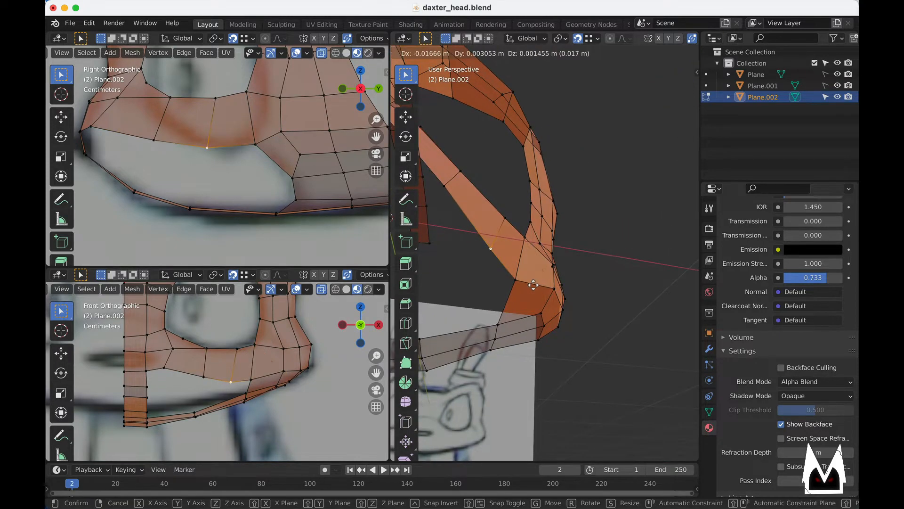
right_click(546, 286)
key("g")
left_click(624, 272)
key("g")
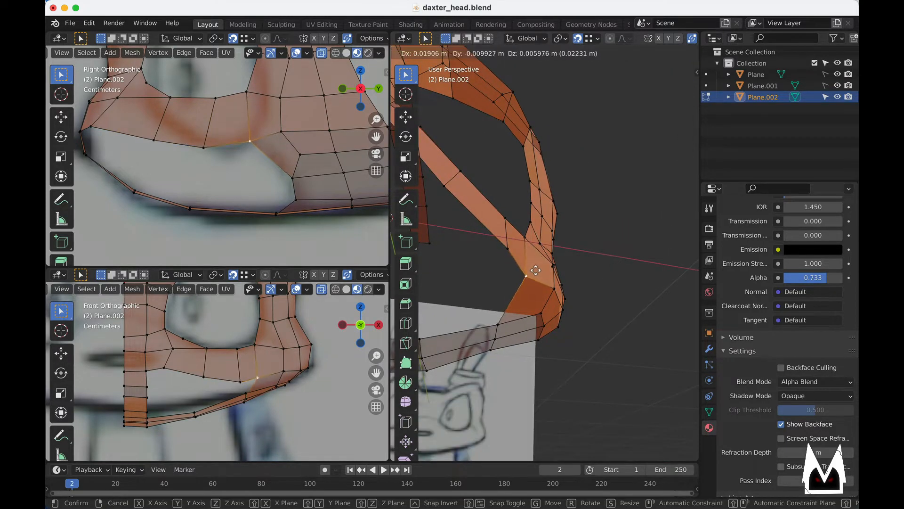
left_click(567, 255)
- Switch to Finder and examine the head drawings in daxter_concept.jpg
middle_click_drag(567, 255, 576, 192)
key("super+Tab")
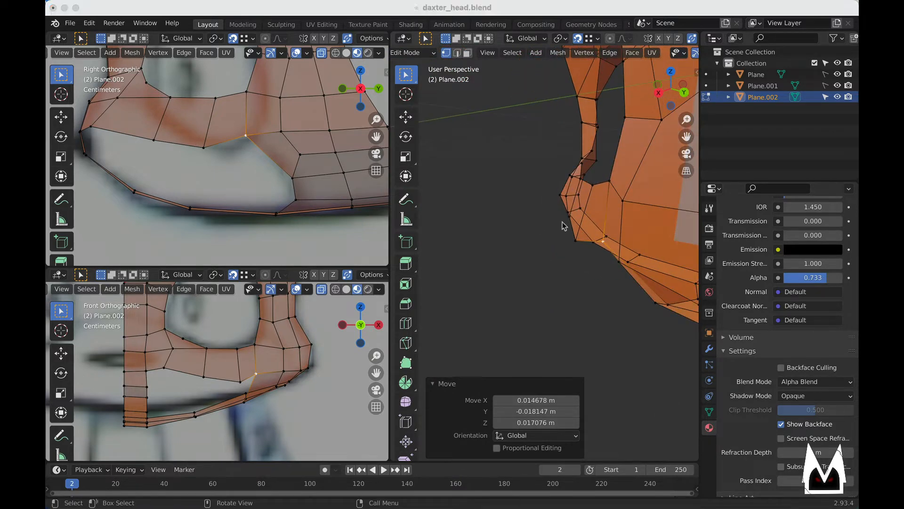
key("super+Tab")
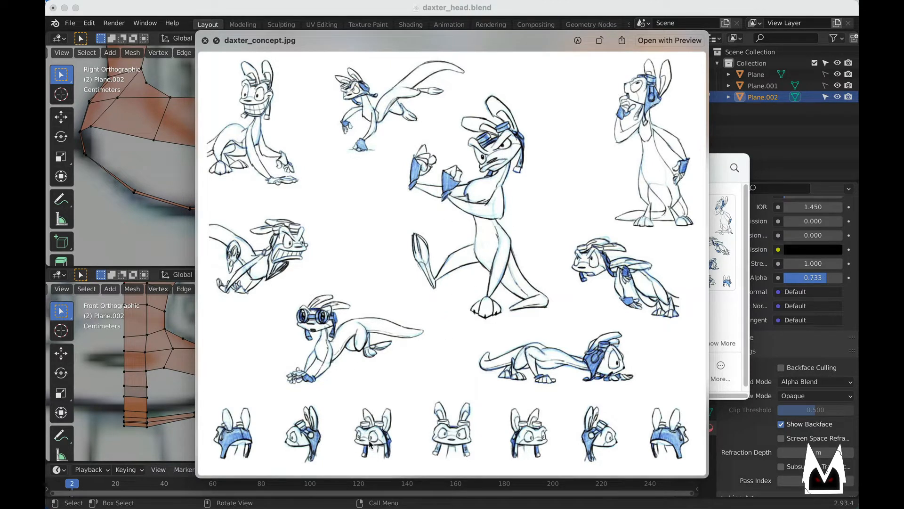
middle_click_drag(128, 194, 141, 191)
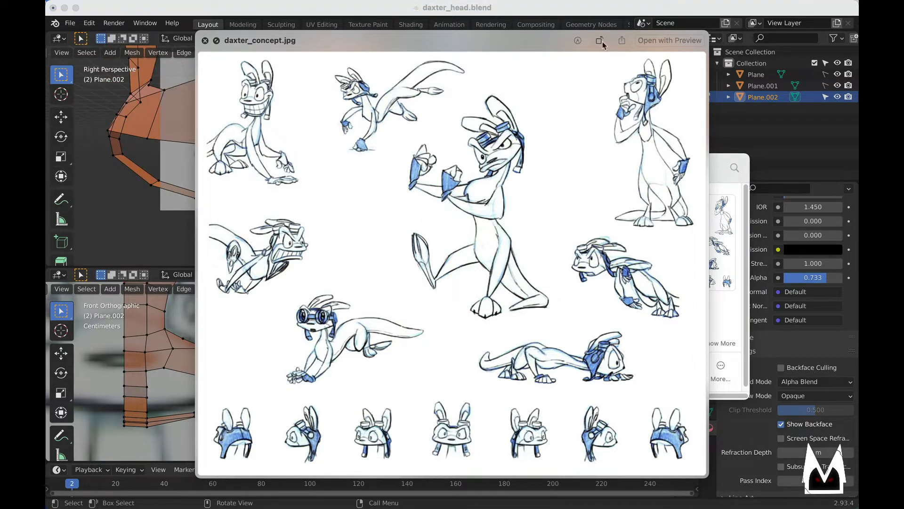
key("space")
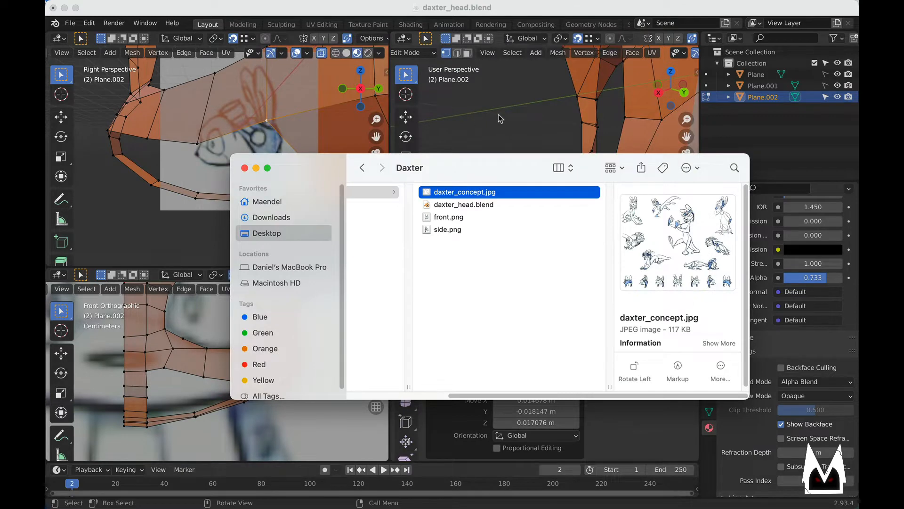
- Return to Blender and raise the two rear vertices of the cheek strip's bottom edge to narrow the strip
left_click(479, 51)
left_click(458, 137)
middle_click_drag(487, 177, 550, 297)
key("g")
left_click(558, 229)
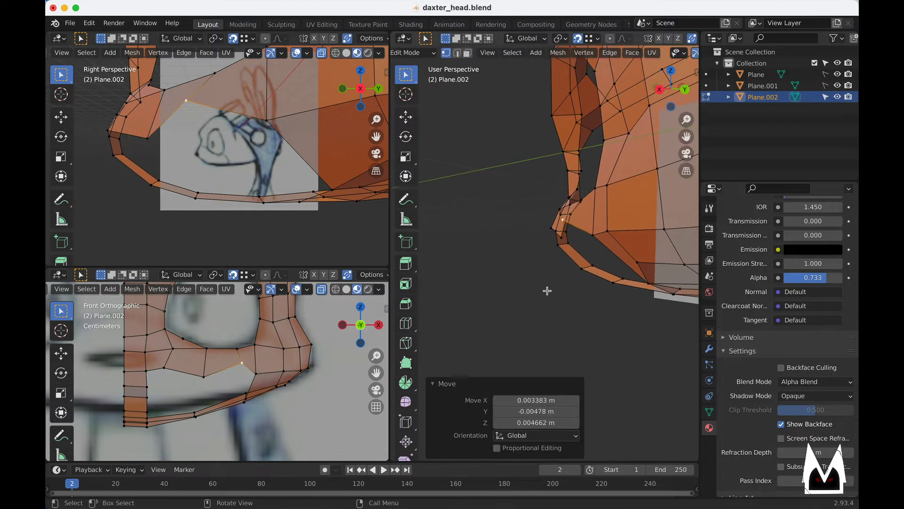
key("g")
left_click(589, 235)
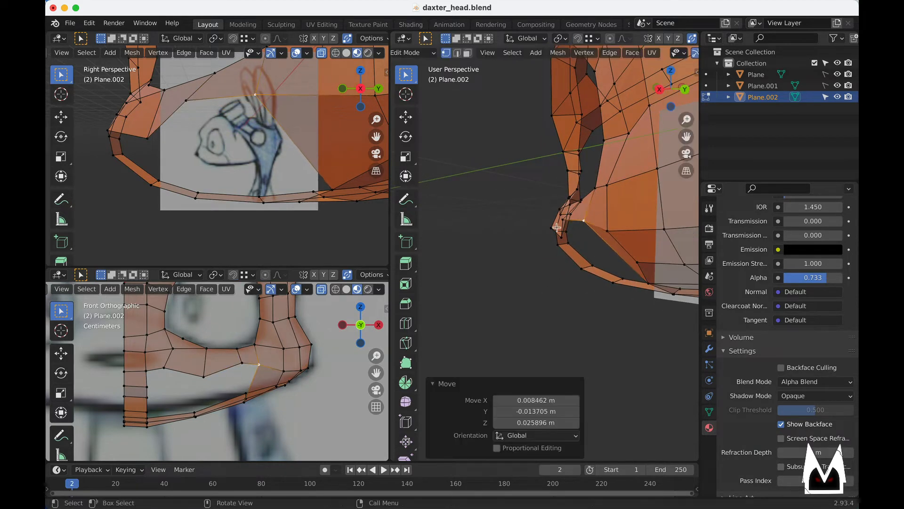
- Raise the front vertex of the cheek strip's bottom edge and nudge it into line with its neighbours
middle_click_drag(589, 236, 548, 239)
left_click(477, 232)
key("g")
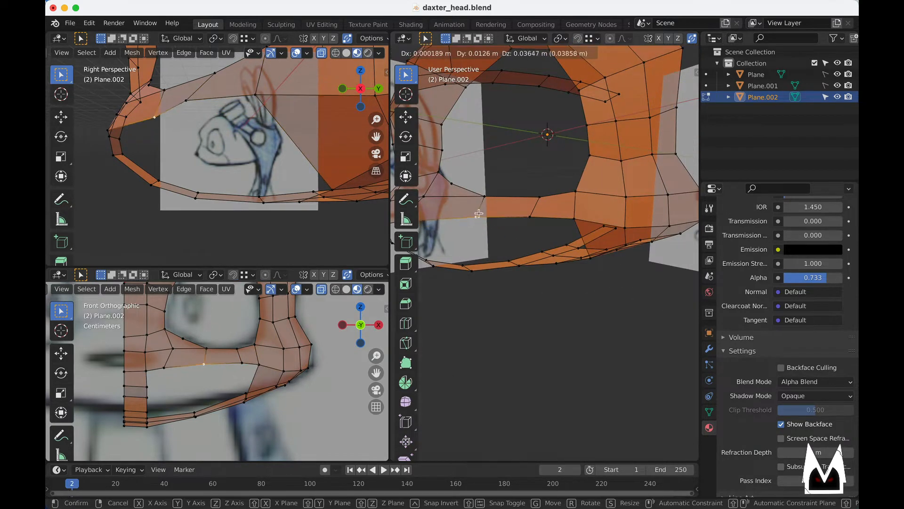
left_click(478, 213)
middle_click_drag(479, 213, 505, 208)
key("g")
left_click(568, 232)
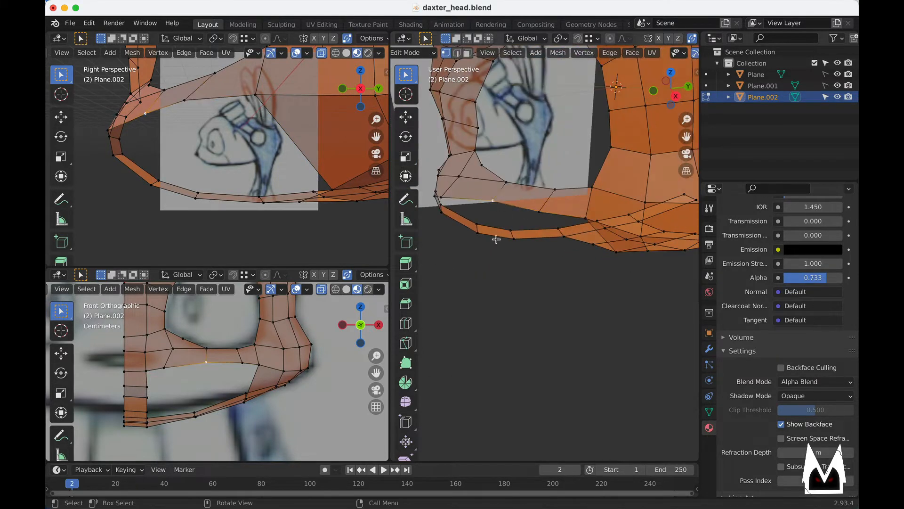
- Fine-tune the cheek strip's bottom-edge vertices, pushing the corner vertex near the jaw outward and slightly forward
middle_click_drag(496, 239, 557, 233)
key("g")
left_click(519, 250)
key("g")
left_click(550, 228)
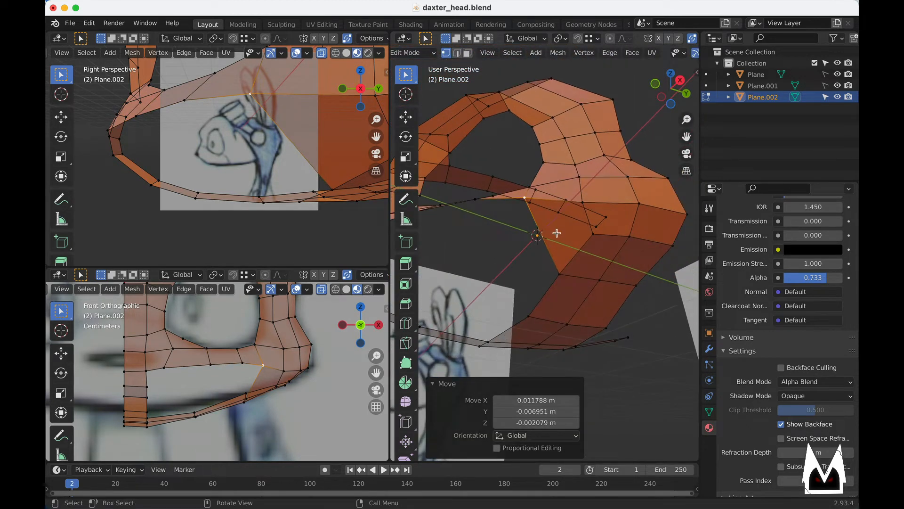
- Delete the large face bridging the cheek strip and the jaw strip
key("3")
left_click(571, 262)
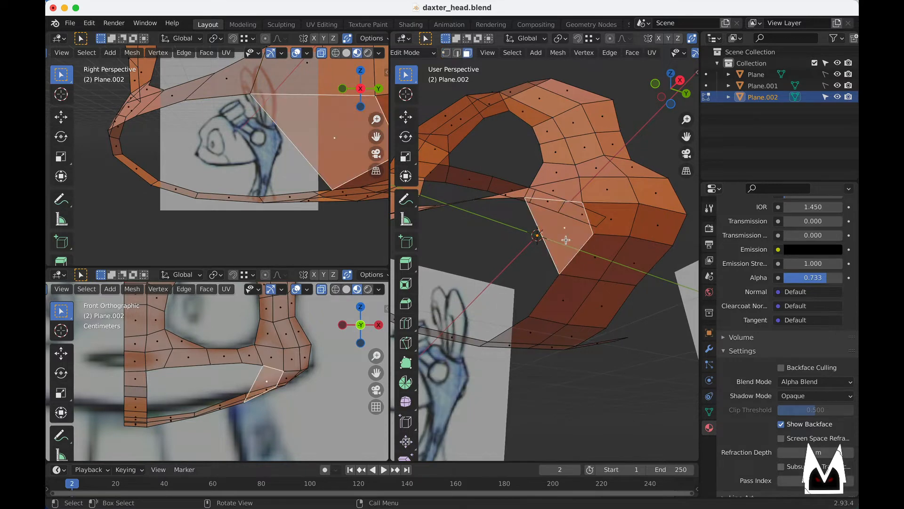
key("x")
left_click(566, 240)
- Extrude the middle edge of the cheek strip's bottom downward by about 0.034 m to start a new row of faces
middle_click_drag(546, 238, 530, 228)
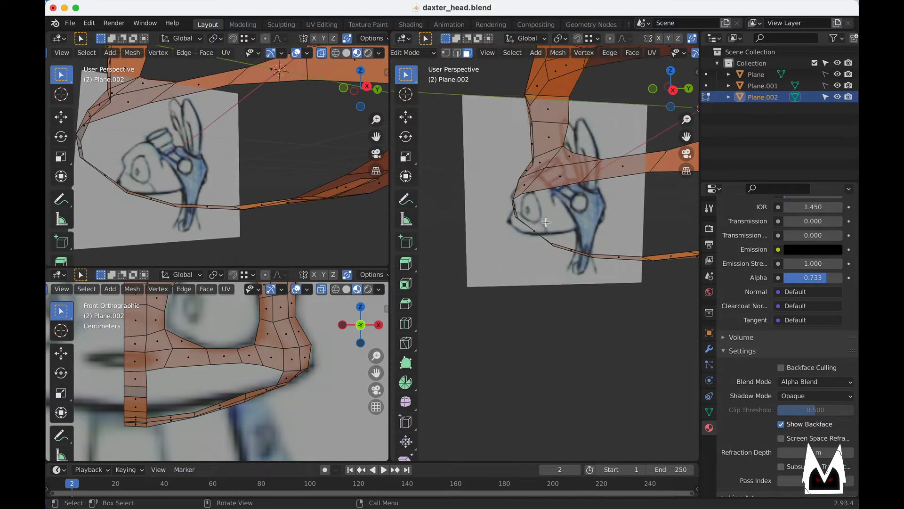
left_click(605, 180)
middle_click_drag(605, 181, 525, 227)
key("e")
left_click(525, 226)
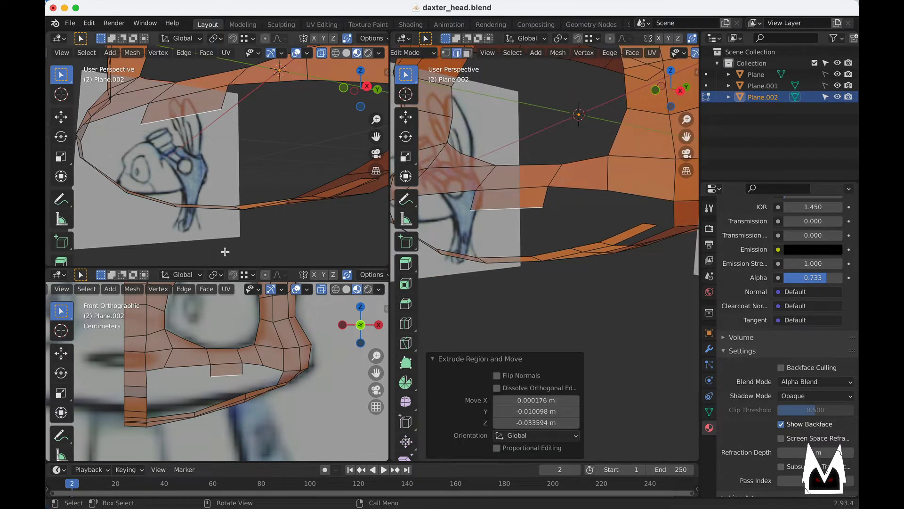
- Lower the extruded edge slightly in the side view and adjust its position in the perspective view
key("KP_5")
middle_click_drag(181, 190, 250, 165, "alt")
key("g")
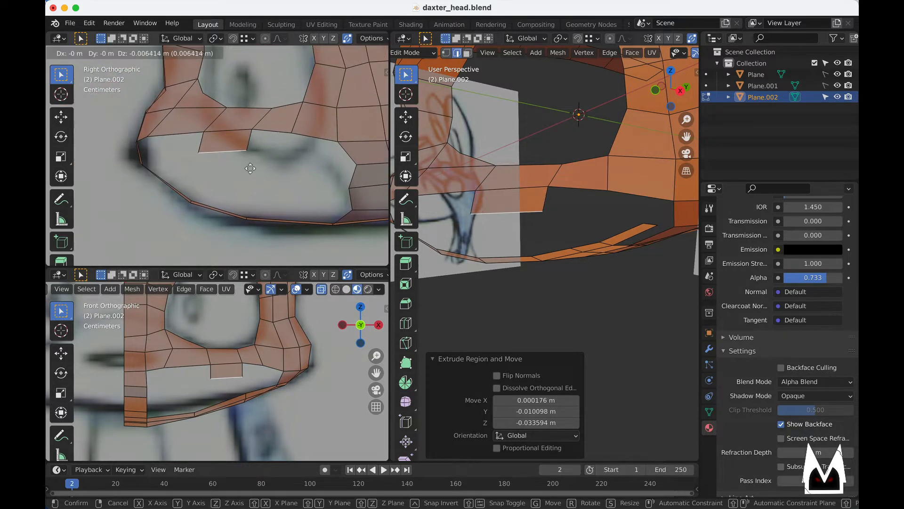
left_click(250, 168)
middle_click_drag(602, 216, 496, 220)
left_click(481, 204)
key("g")
left_click(499, 217)
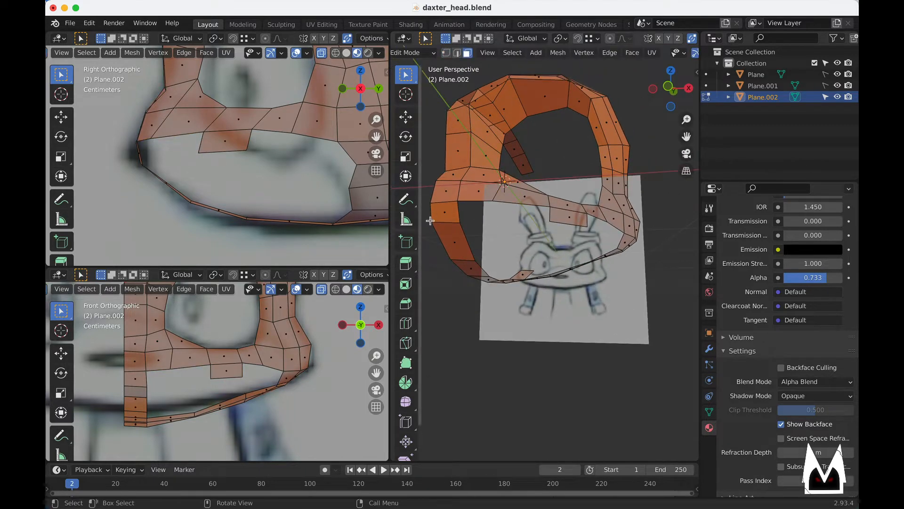
- Reposition the extruded face's lower vertices so its sides line up with the edges of the cheek strip above
middle_click_drag(557, 205, 491, 232)
left_click(583, 214)
key("1")
left_click(572, 215)
middle_click_drag(574, 223, 601, 252)
left_click(555, 219, "shift")
key("g")
left_click(594, 220)
- Move the upper vertex of the jaw strip's inner edge forward and inward near the cheek corner
left_click(530, 217)
key("g")
left_click(614, 228)
key("g")
left_click(557, 239)
middle_click_drag(505, 210, 533, 209)
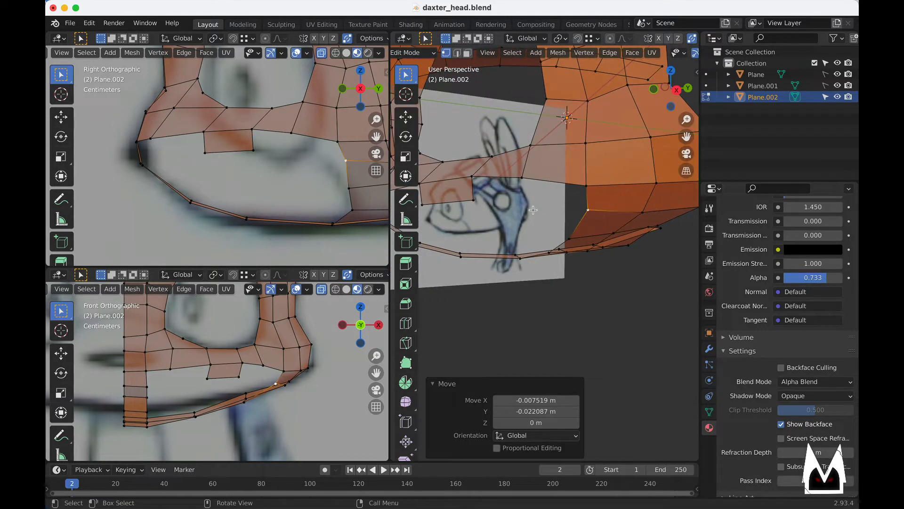
- Extrude the rear edge of the cheek strip's bottom downward and move its rear corner onto the jaw strip's upper inner vertex
left_click(526, 209)
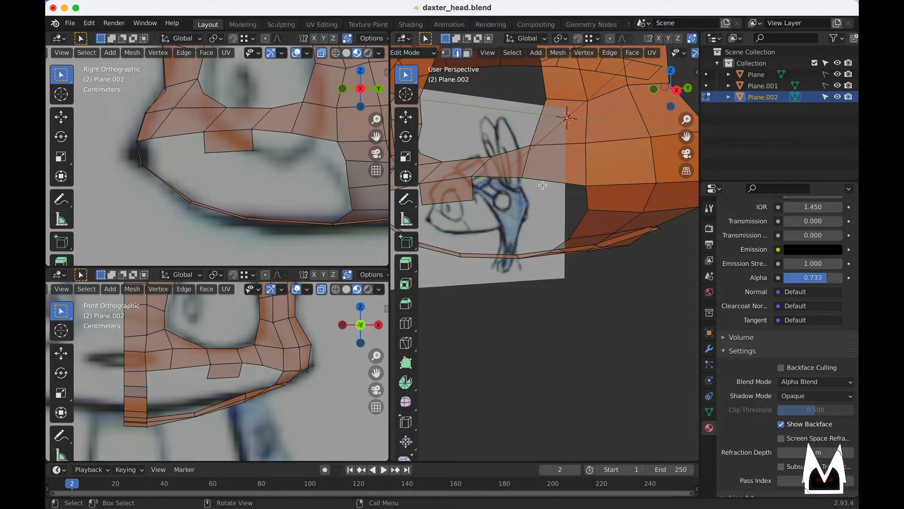
left_click(572, 210)
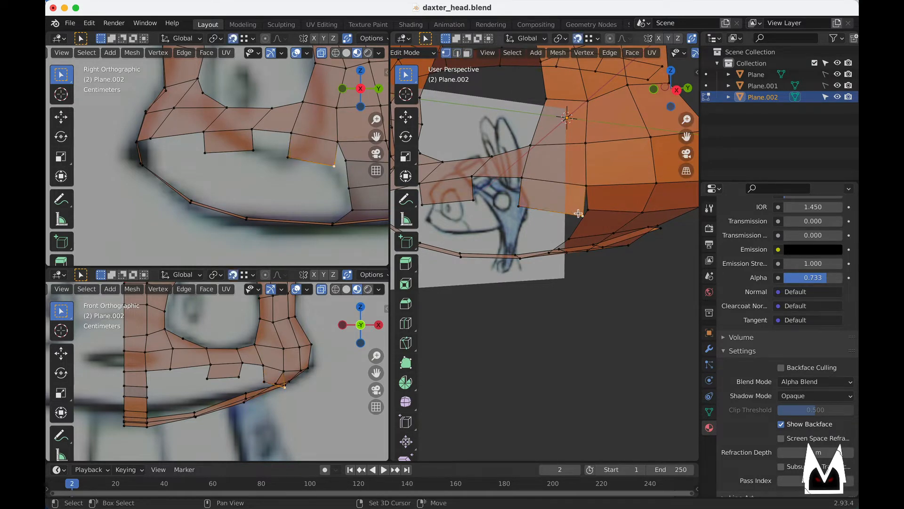
key("g")
left_click(585, 212)
middle_click_drag(586, 212, 505, 186)
key("g")
left_click(588, 213)
- Close the gap between the two extruded cheek faces and even out the vertices along the new row's lower edge
left_click(549, 194)
left_click(516, 210)
key("g")
left_click(513, 206)
left_click(470, 207)
key("g")
left_click(470, 215)
left_click(510, 212)
key("g")
left_click(627, 240)
- Extrude the next front edge of the cheek strip downward and join its rear corner to the existing lower row
key("2")
left_click(611, 193, "shift")
scroll(527, 177, "up", 2)
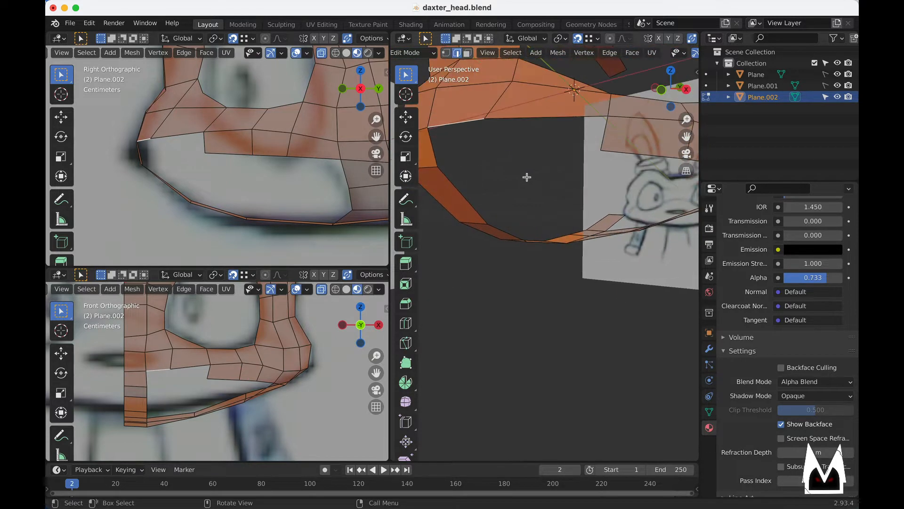
key("e")
left_click(510, 152)
key("1")
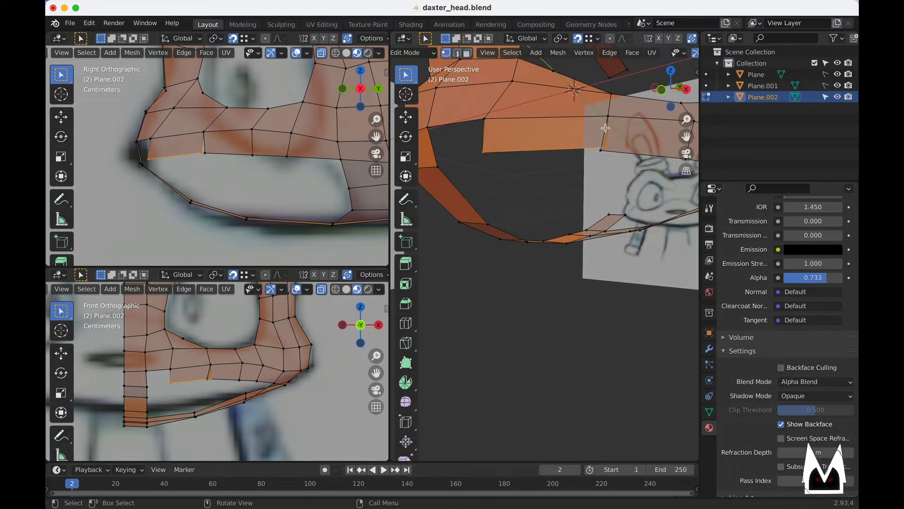
key("g")
left_click(598, 146)
- Shift the new face's front lower vertex outward and down, and fill the gap to the central muzzle strip with a face
left_click(486, 153)
key("g")
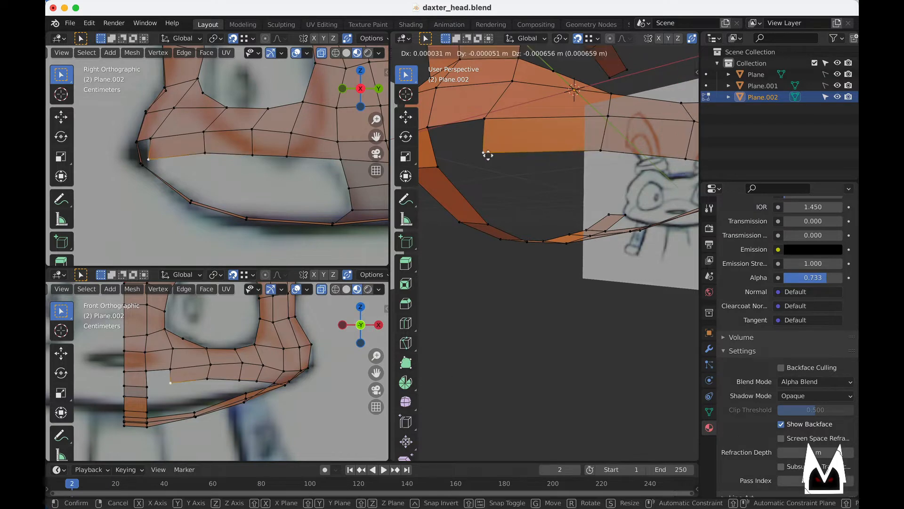
left_click(499, 160)
key("2")
left_click(436, 156)
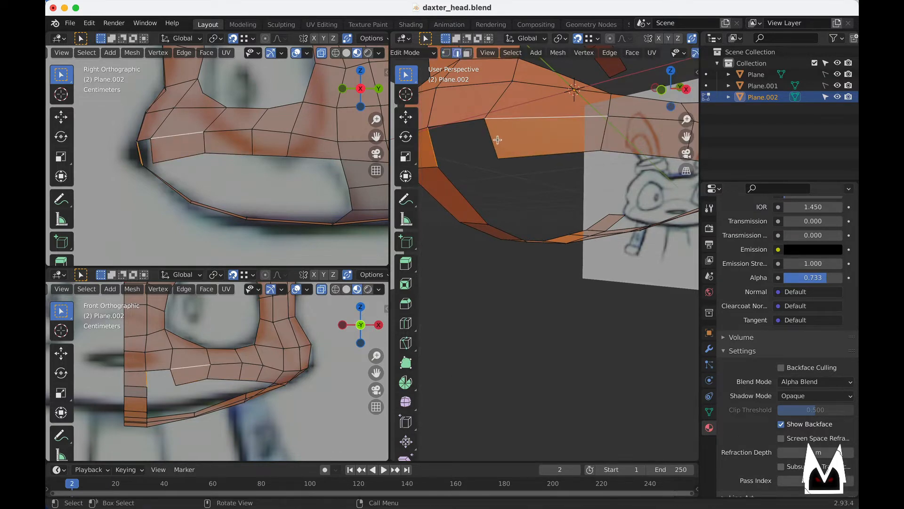
key("f")
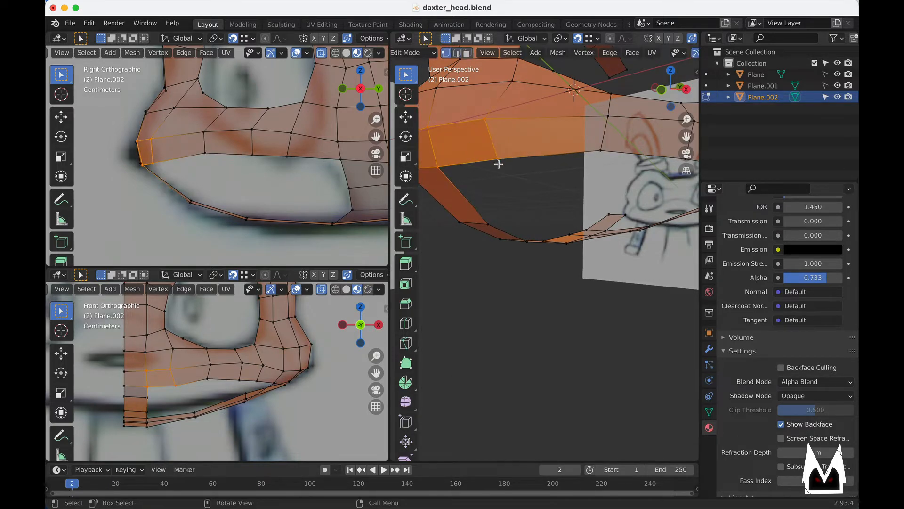
- Reposition the muzzle vertex just below the front corner of the eye opening to smooth the upper muzzle surface
left_click(499, 162)
scroll(499, 163, "down", 2)
middle_click_drag(499, 163, 547, 165)
left_click(513, 176)
key("g")
left_click(540, 180)
key("g")
left_click(572, 193)
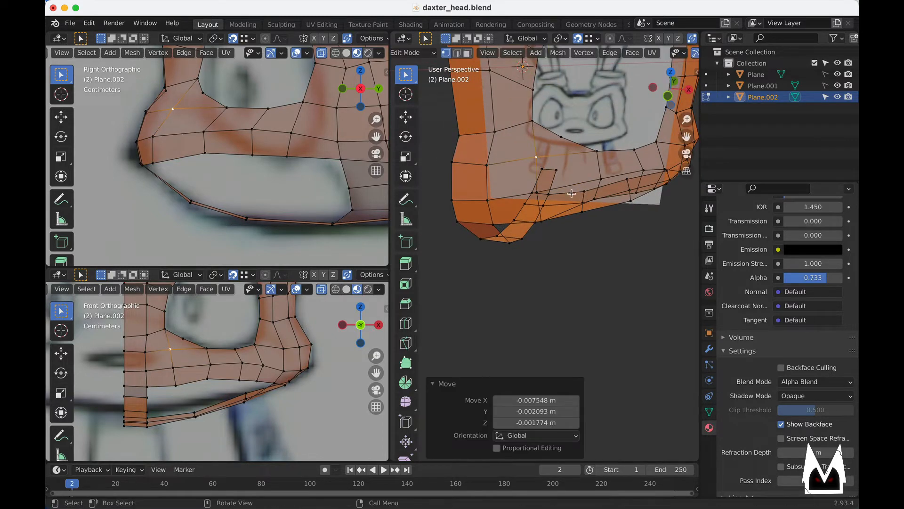
- Shift the lower muzzle vertices beside the central strip backward and lower the next vertex along the cheek strip's middle row
middle_click_drag(571, 193, 500, 158)
left_click_drag(492, 172, 521, 165)
middle_click_drag(498, 186, 527, 164)
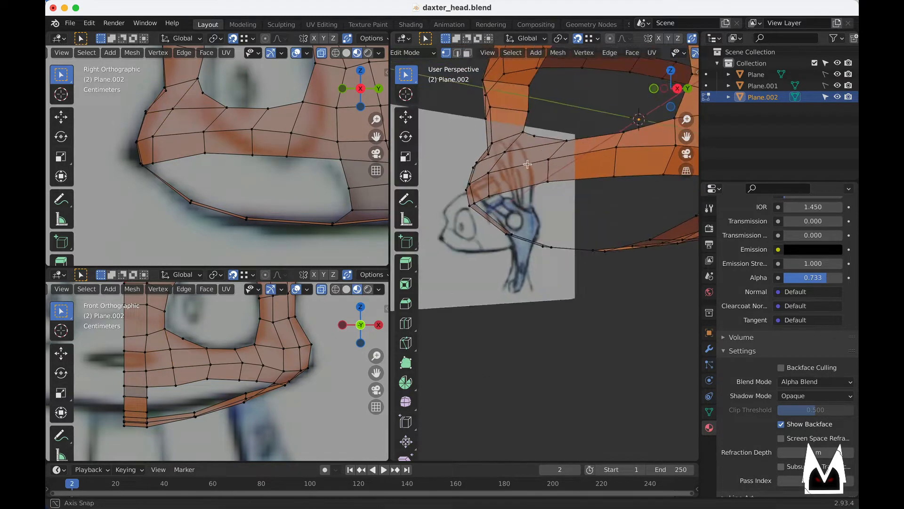
left_click(490, 194)
middle_click_drag(480, 197, 487, 182)
middle_click_drag(517, 207, 568, 230)
key("g")
left_click(561, 204)
left_click(562, 189)
key("g")
left_click(582, 207)
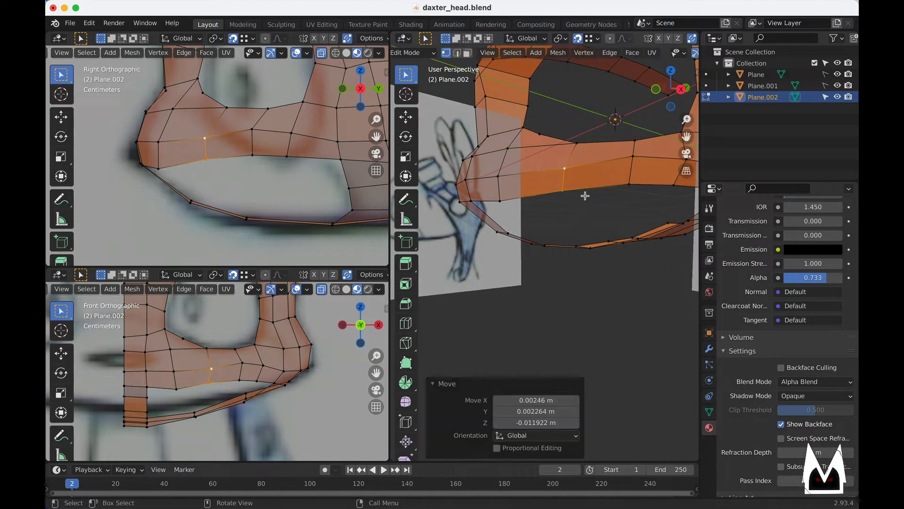
- Raise the shifted middle-row cheek vertex and lower the next vertex along the strip's bottom edge
middle_click_drag(586, 196, 512, 186)
left_click(561, 179)
key("g")
left_click(561, 173)
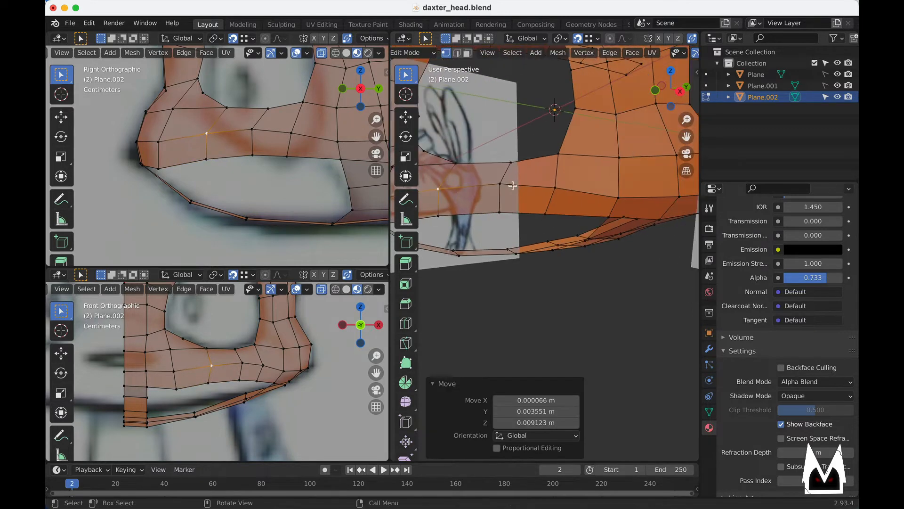
left_click(499, 210)
key("g")
left_click(499, 231)
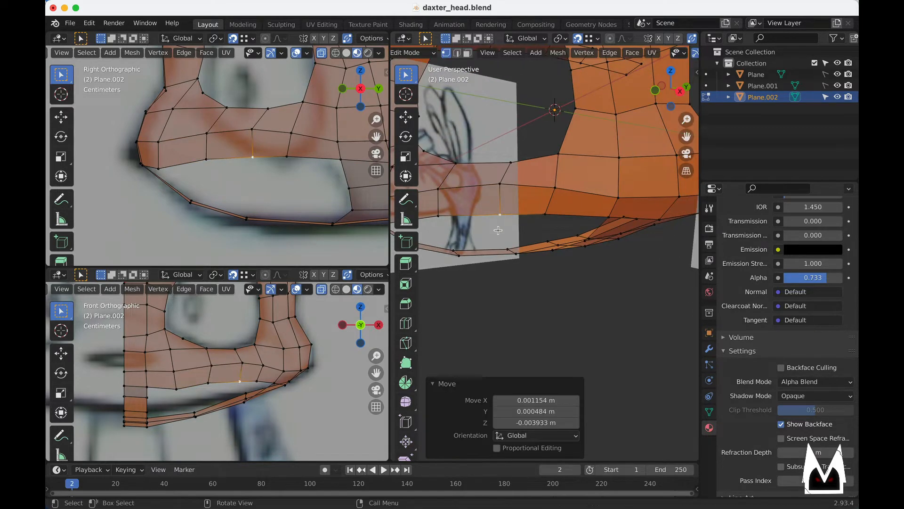
- In the front view, move the bottom muzzle vertex and the one above it up and slightly toward the central strip
left_click(174, 390)
key("g")
left_click(172, 387)
left_click(174, 373)
key("g")
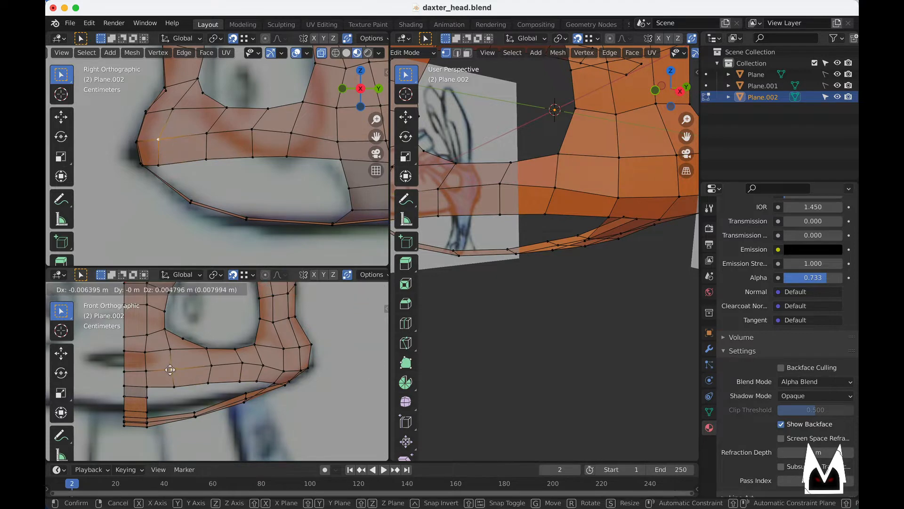
left_click(170, 370)
key("g")
left_click(171, 371)
- Extrude the central chin strip's side edge outward and join the new face's rear corner to the side jaw strip
scroll(495, 221, "down", 4)
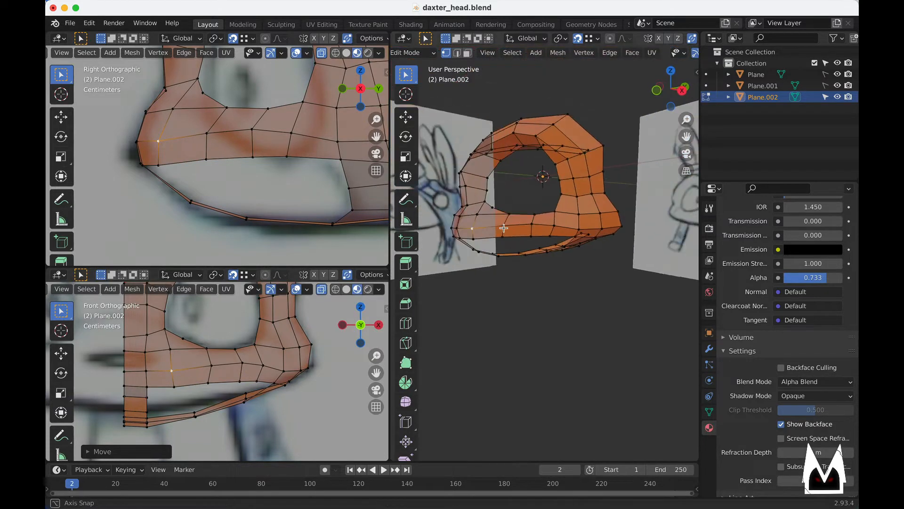
middle_click_drag(501, 226, 538, 246)
key("2")
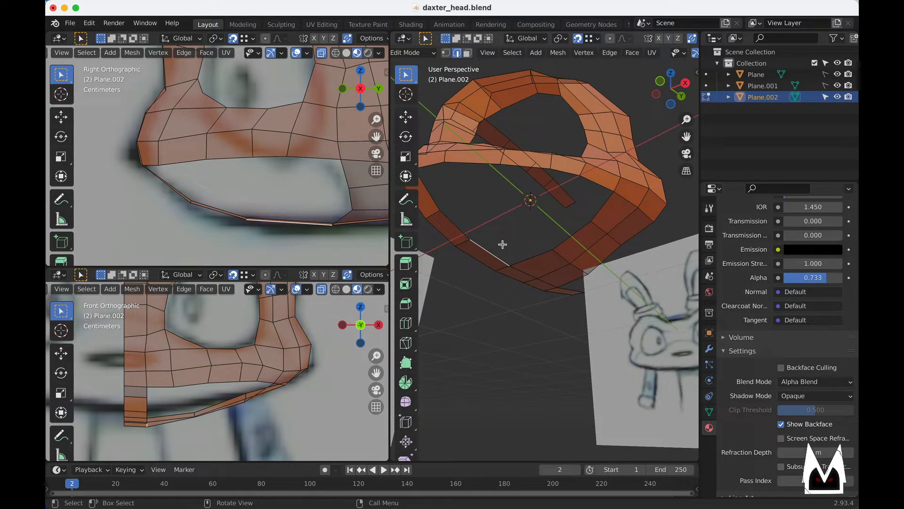
key("e")
left_click(535, 230)
key("1")
left_click(535, 250)
key("g")
left_click(550, 250)
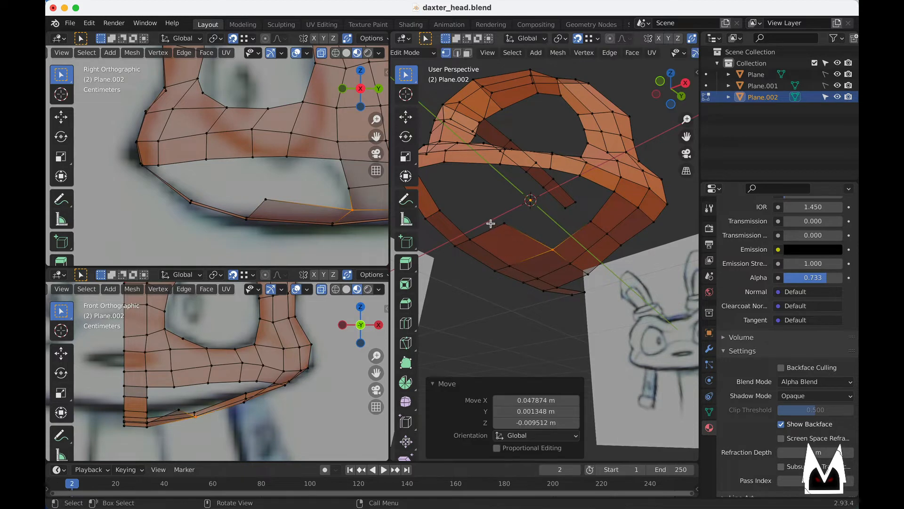
- Extrude the new jaw face's outer edge upward and join its rear corner to the jaw strip's next inner vertex
middle_click_drag(490, 223, 527, 242)
key("2")
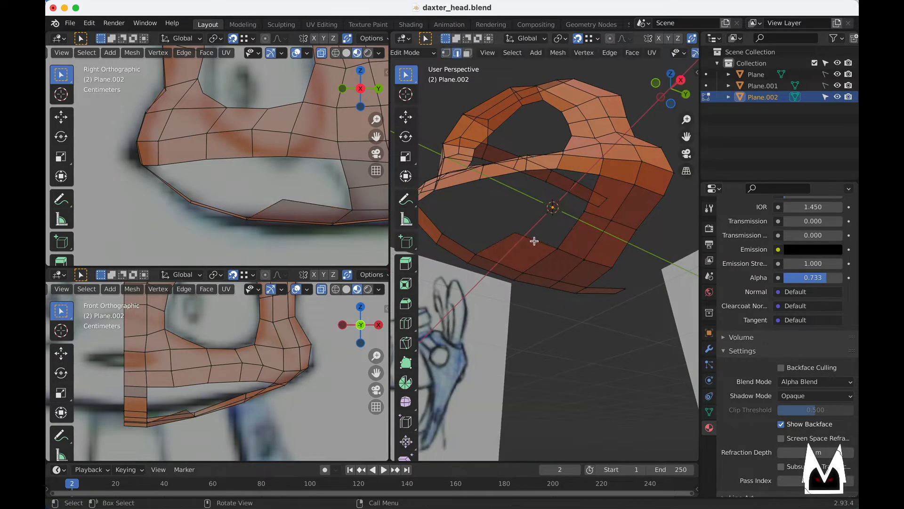
key("e")
left_click(561, 228)
key("g")
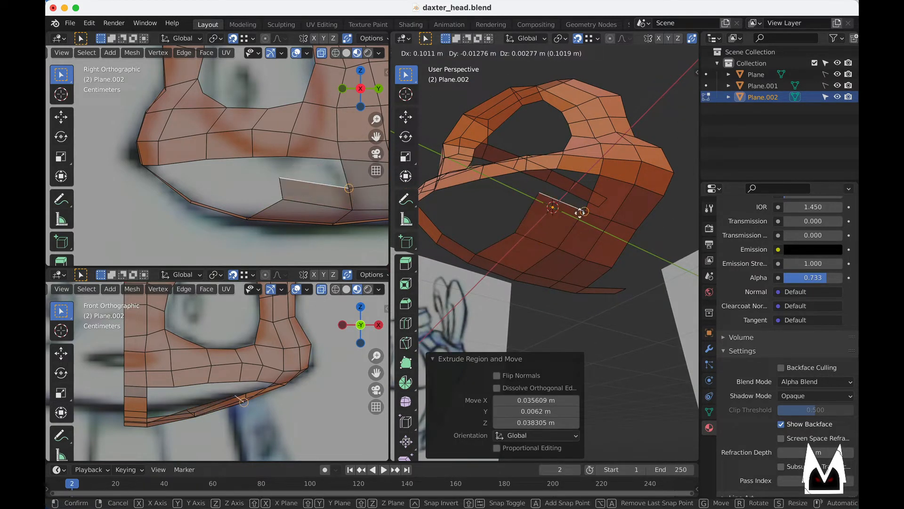
left_click(572, 221)
key("1")
middle_click_drag(572, 221, 549, 255)
left_click(558, 206)
key("g")
left_click(586, 220)
- Move the front corner of the first jaw face forward, and shift the second face's free corner forward and down
left_click(502, 221)
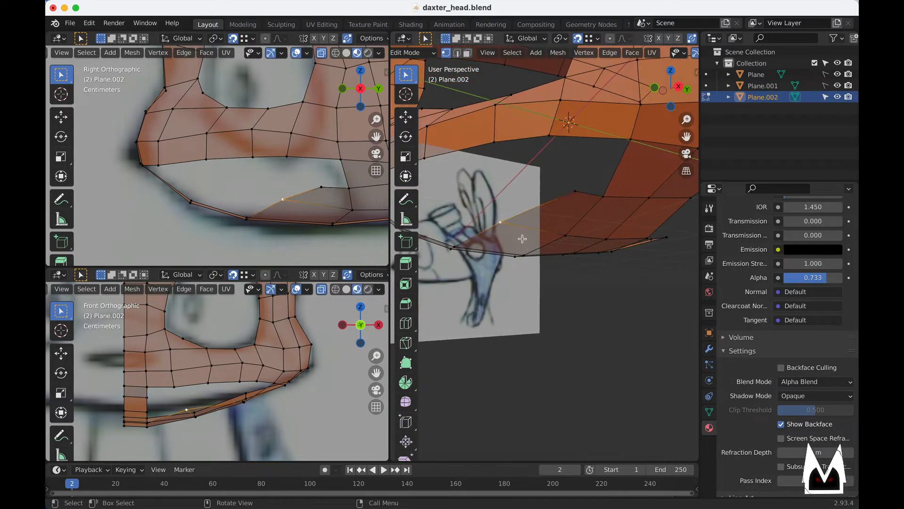
middle_click_drag(502, 220, 503, 236)
key("g")
left_click(486, 230)
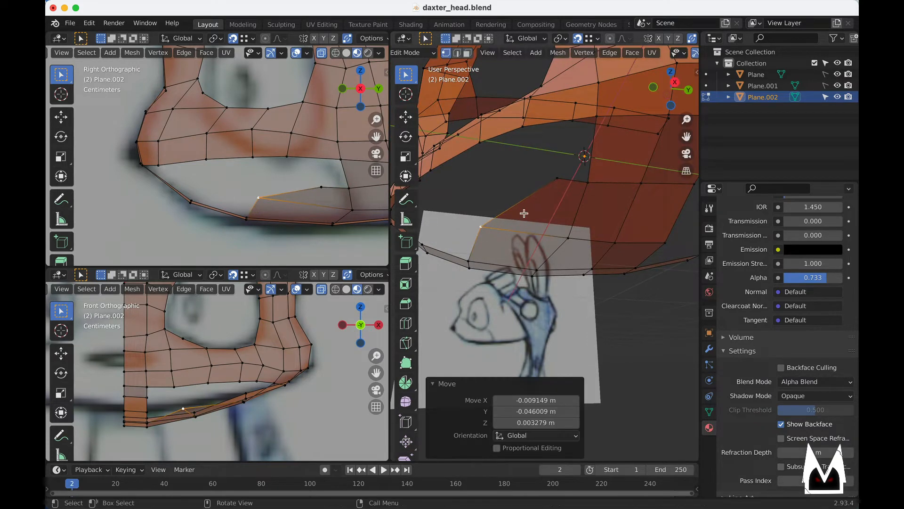
left_click(561, 178)
key("g")
left_click(549, 184)
scroll(551, 184, "down", 4)
middle_click_drag(551, 185, 595, 204)
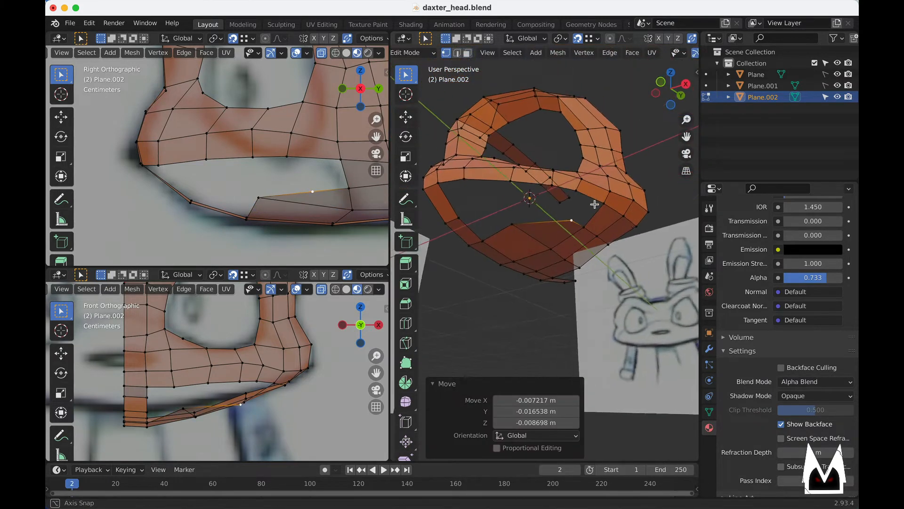
- Lower the two free corner vertices of the new jaw faces to smooth the curve of the underside
scroll(523, 222, "up", 4)
left_click(505, 227)
key("g")
left_click(510, 227)
scroll(499, 236, "down", 4)
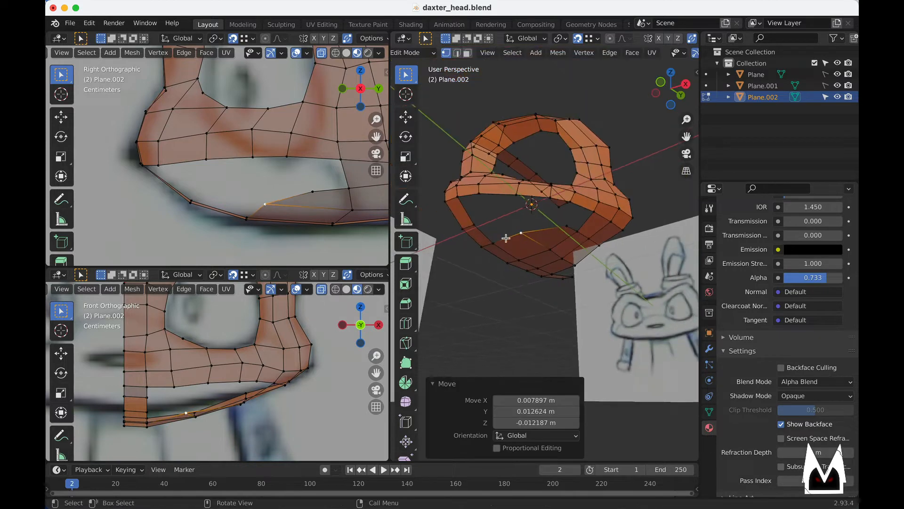
mouse_move(502, 246)
middle_mouse_down()
mouse_move(496, 281)
mouse_move(447, 281)
mouse_move(543, 276)
mouse_move(552, 226)
mouse_move(535, 230)
middle_mouse_up()
scroll(573, 202, "up", 4)
left_click(578, 191)
key("g")
left_click(575, 208)
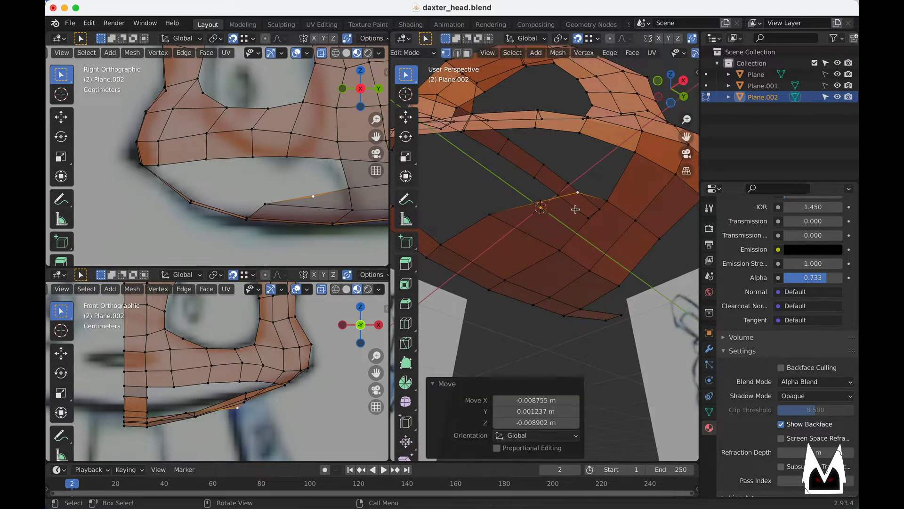
- Add a loop cut across the side jaw strip below the cheek and slide it toward the middle of its faces
scroll(577, 208, "down", 4)
mouse_move(597, 209)
middle_mouse_down()
mouse_move(585, 227)
mouse_move(597, 196)
mouse_move(571, 202)
mouse_move(589, 227)
middle_mouse_up()
scroll(585, 226, "up", 4)
left_click(560, 178)
left_click(583, 194)
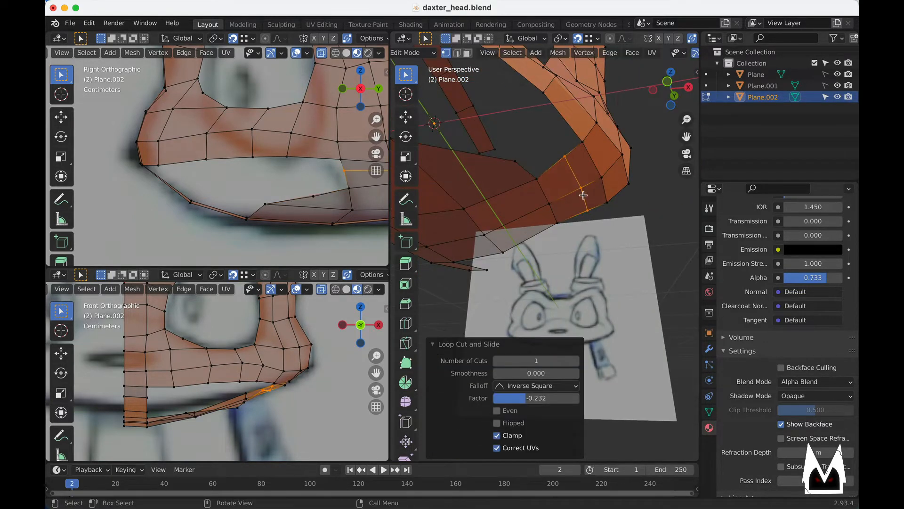
scroll(576, 205, "down", 4)
middle_click_drag(513, 197, 527, 196)
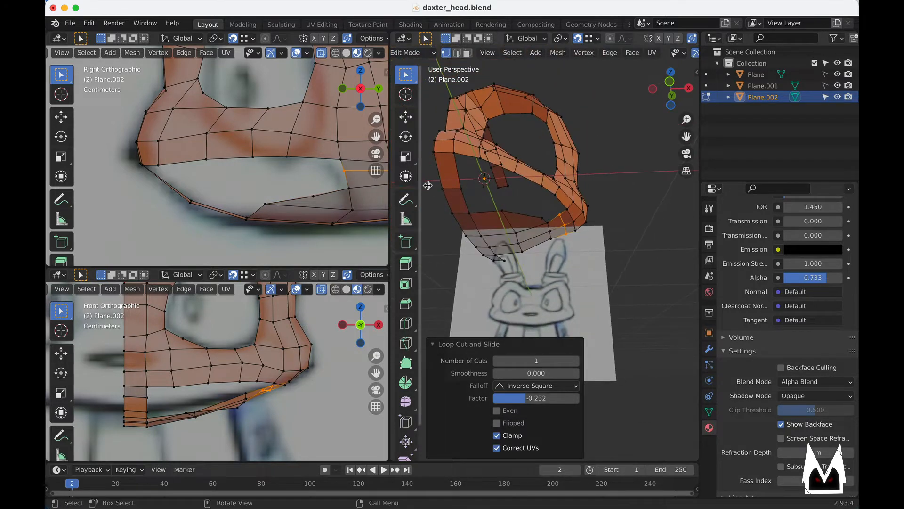
scroll(543, 204, "up", 3)
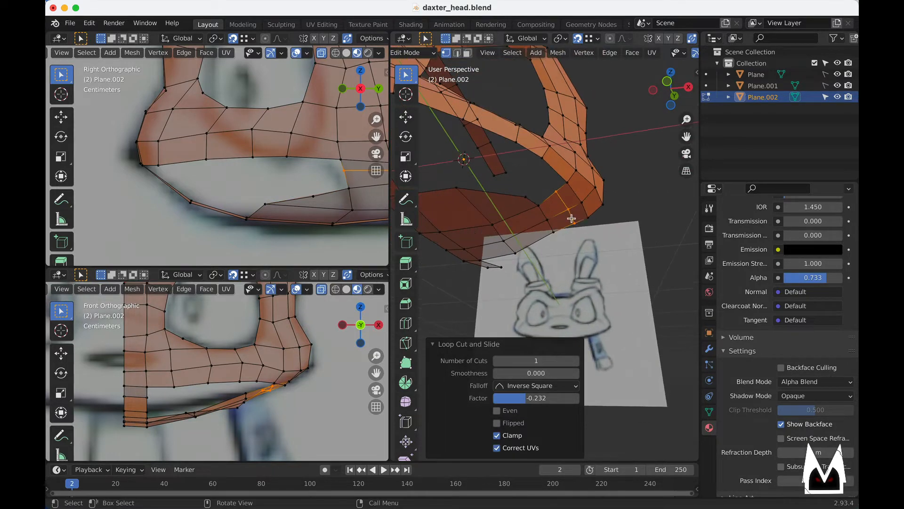
scroll(571, 218, "up", 2)
key("g")
key("g")
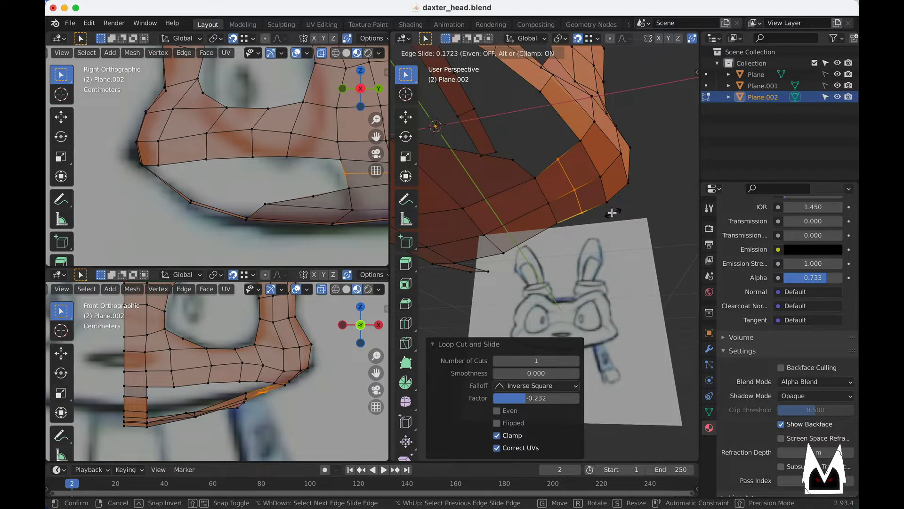
left_click(611, 213)
- Extend the rear inner jaw edge up to the cheek's lower row and split the new face with a loop cut
mouse_move(612, 213)
middle_mouse_down()
mouse_move(568, 214)
mouse_move(576, 222)
mouse_move(568, 254)
mouse_move(513, 240)
mouse_move(570, 246)
mouse_move(588, 229)
middle_mouse_up()
middle_click_drag(644, 211, 605, 170, "shift")
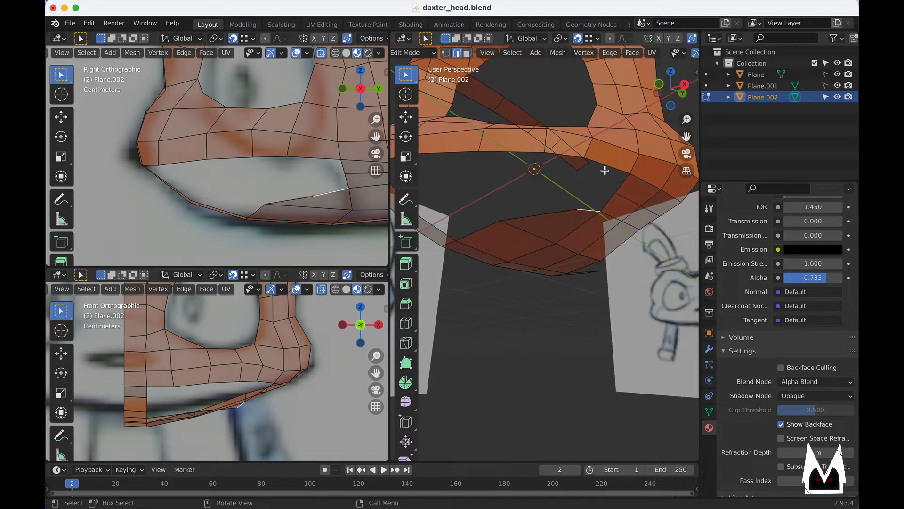
mouse_move(536, 184)
middle_mouse_down("shift")
mouse_move(605, 178)
mouse_move(595, 165)
mouse_move(495, 178)
mouse_move(506, 197)
mouse_move(580, 188)
mouse_move(579, 202)
mouse_move(606, 210)
mouse_move(544, 205)
mouse_move(578, 201)
mouse_move(557, 210)
mouse_move(549, 179)
mouse_move(584, 186)
mouse_move(556, 192)
mouse_move(549, 205)
mouse_move(563, 192)
mouse_move(519, 188)
mouse_move(555, 193)
mouse_move(537, 193)
mouse_move(543, 182)
mouse_move(524, 200)
mouse_move(573, 189)
middle_mouse_up("shift")
key("1")
left_click(613, 201)
key("ctrl+r")
left_click(554, 194)
left_click(555, 196)
- Bridge the front inner jaw edge to the underside of the muzzle and split the long face with a loop cut
scroll(586, 177, "up", 3)
key("1")
left_click(588, 170)
key("g")
left_click(526, 185)
key("g")
left_click(547, 185)
left_click(554, 183)
left_click(554, 182)
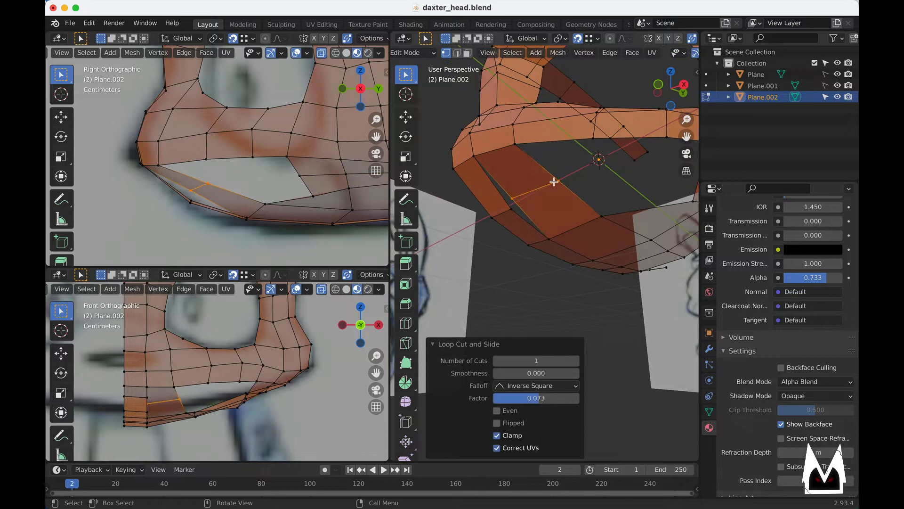
- Join the cut's outer vertex to the central chin strip and move its inner vertex to round the front jaw
left_click(518, 197)
key("g")
left_click(519, 205)
left_click(561, 181)
key("g")
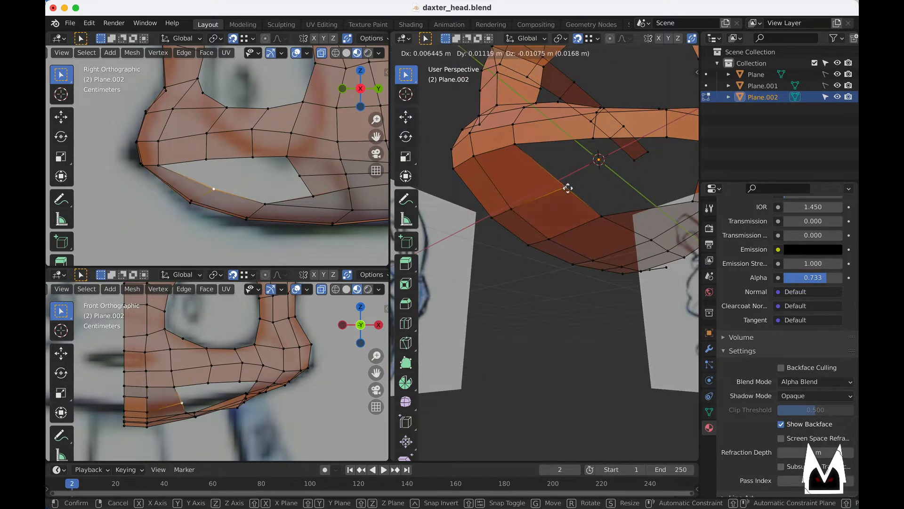
left_click(568, 188)
middle_click_drag(568, 188, 577, 205)
key("g")
left_click(579, 208)
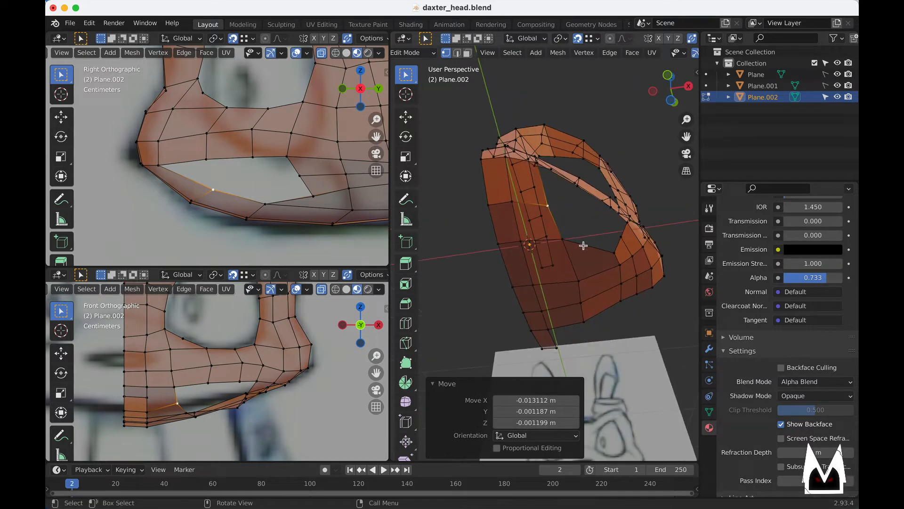
- Nudge the inner vertex on the jaw's underside and add a loop cut through the wide underside faces
left_click(581, 277)
key("g")
left_click(575, 276)
middle_click_drag(575, 276, 545, 224)
key("3")
left_click(545, 231)
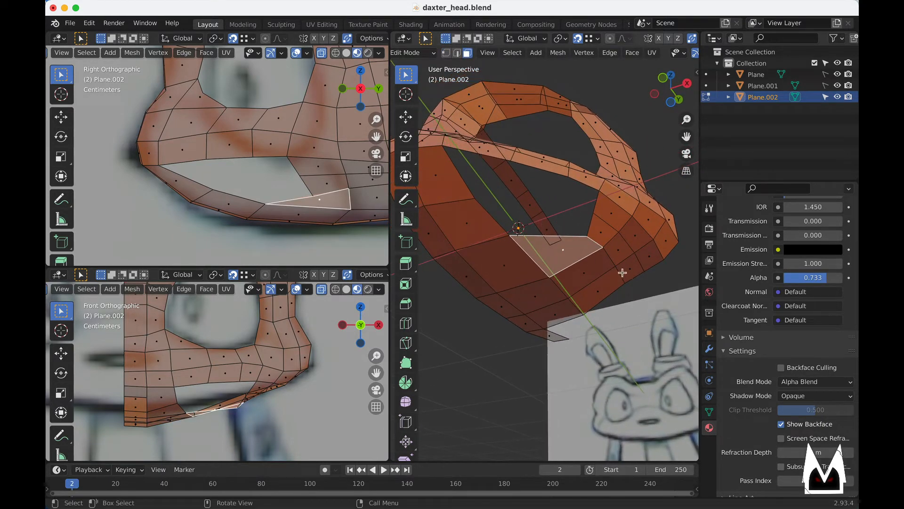
middle_click_drag(622, 272, 584, 273)
key("ctrl+r")
left_click(572, 263)
left_click(572, 264)
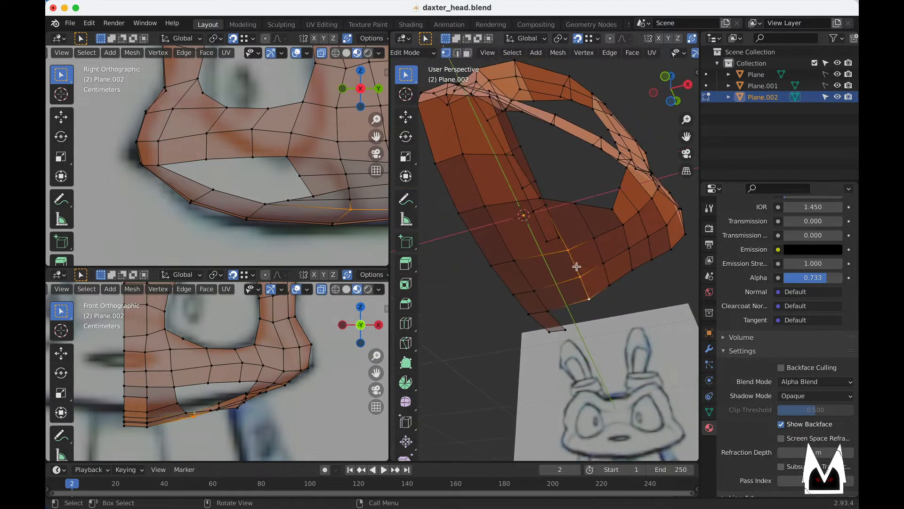
- Slide the two neighbouring edge loops on the jaw's underside to even out their spacing
key("g")
key("g")
left_click(573, 261)
left_click(604, 264)
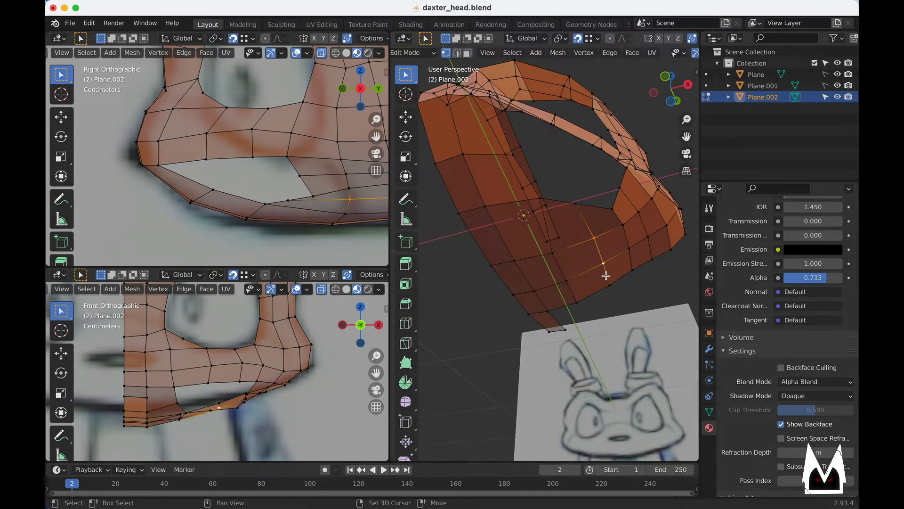
key("g")
key("g")
left_click(598, 258)
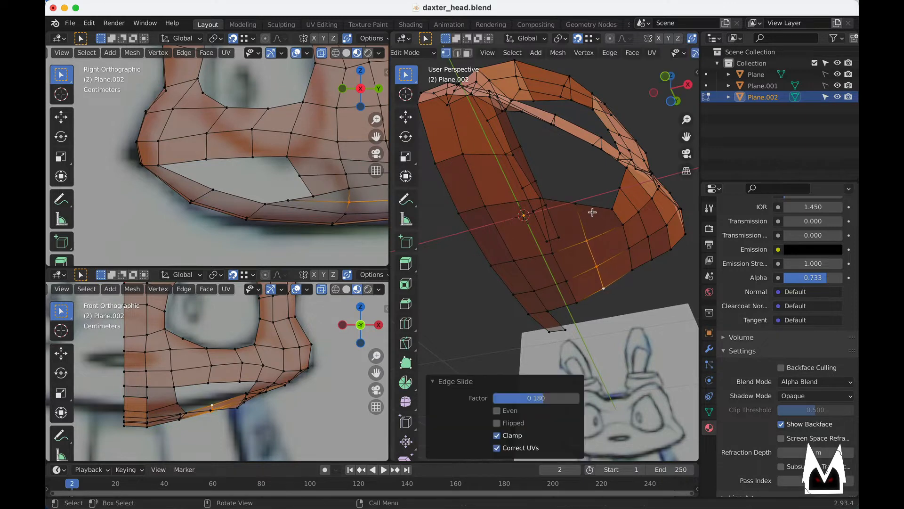
- Slide the two inner vertices along the front of the mouth opening to even out the front jaw faces
middle_click_drag(592, 212, 567, 230)
left_click(521, 240)
key("g")
key("g")
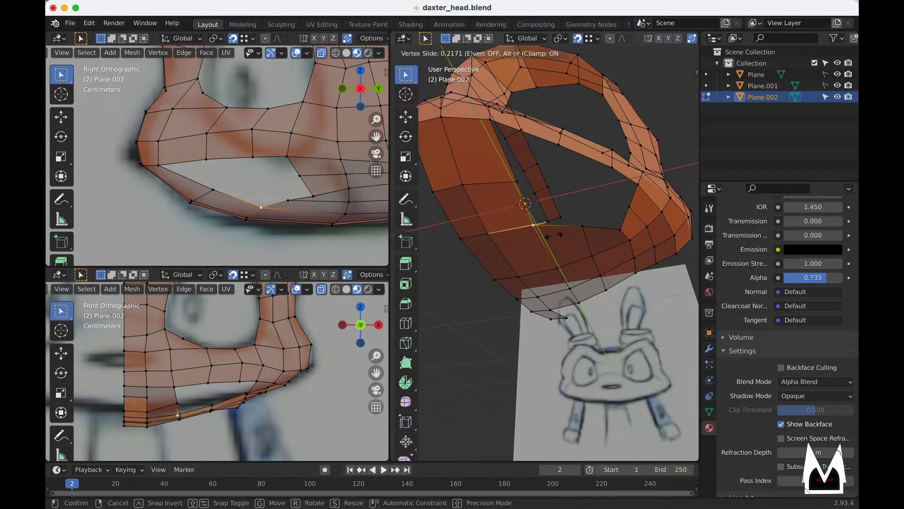
left_click(558, 234)
left_click(510, 184)
key("g")
key("g")
left_click(502, 184)
- Slide the vertex at the rear of the mouth opening along its edge and reposition the neighbouring rear jaw vertices
middle_click_drag(561, 185, 577, 244)
left_click(577, 223)
key("g")
key("g")
left_click(574, 227)
left_click(594, 245)
key("g")
left_click(619, 262)
key("g")
left_click(620, 259)
- Adjust the inner vertex at the rear of the mouth opening and slide the rear jaw's edge row for even spacing
left_click(588, 208)
key("g")
left_click(588, 203)
key("g")
left_click(615, 254)
key("g")
key("g")
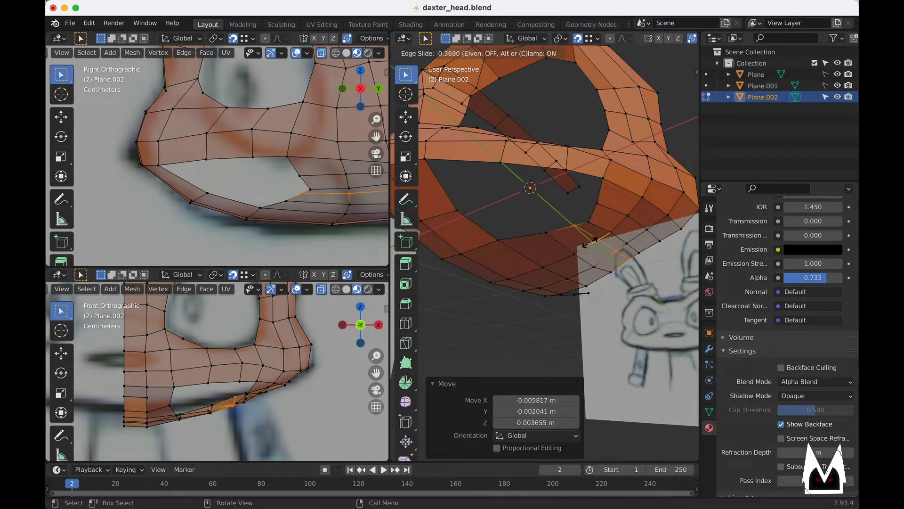
left_click(588, 244)
- Slide two lengthwise edges on the rear jaw's underside to even out the face spacing
key("3")
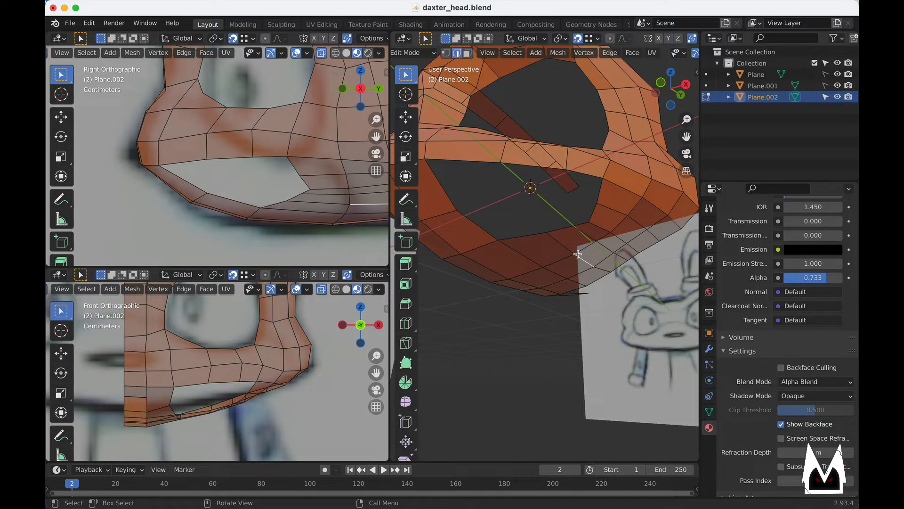
middle_click_drag(629, 286, 626, 286)
key("g")
key("g")
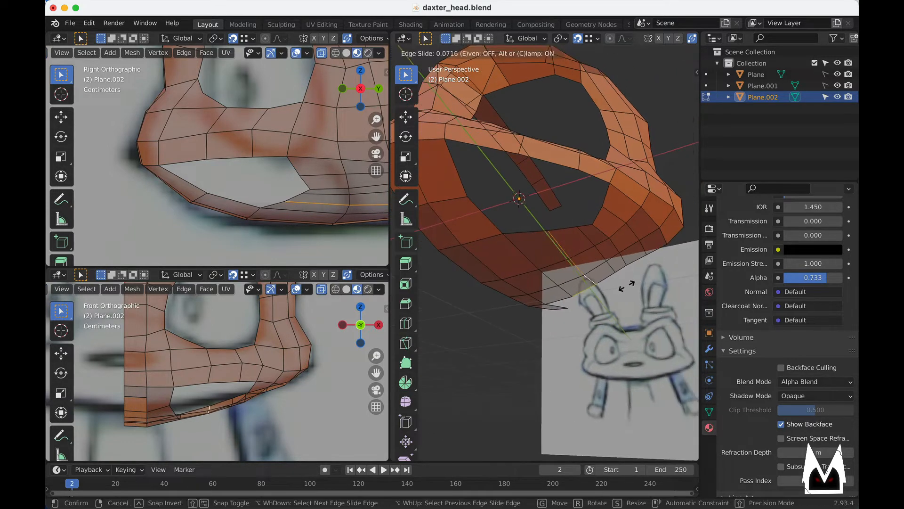
left_click(607, 264)
left_click(602, 257)
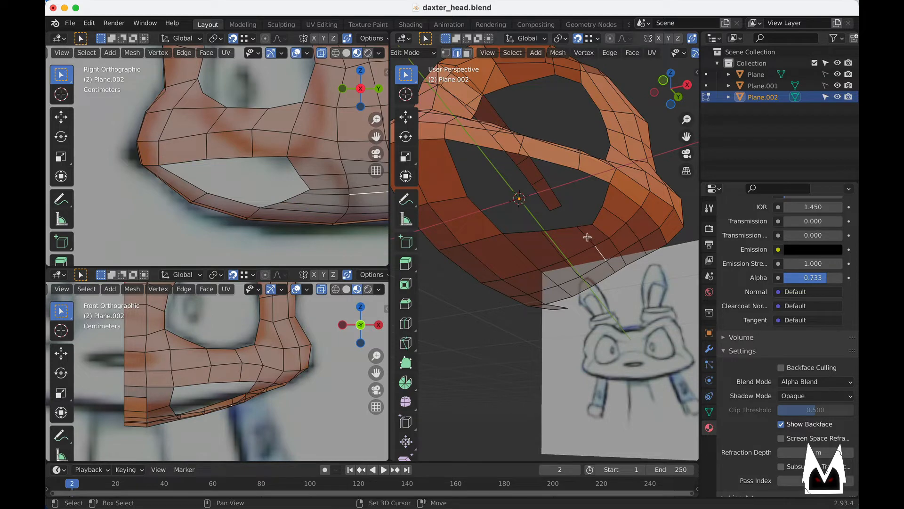
key("g")
key("g")
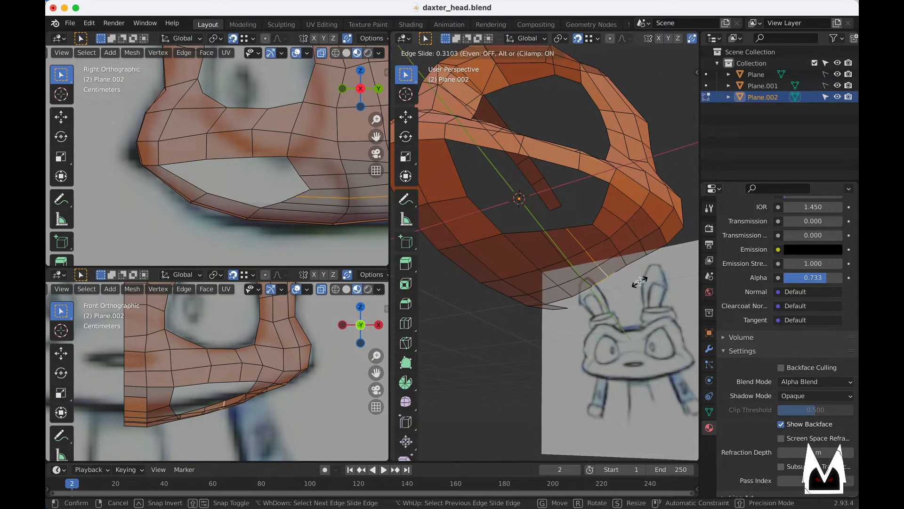
left_click(639, 282)
- Slide the next two edges toward the front of the jaw's underside to match the neighbouring spacing
left_click(570, 267)
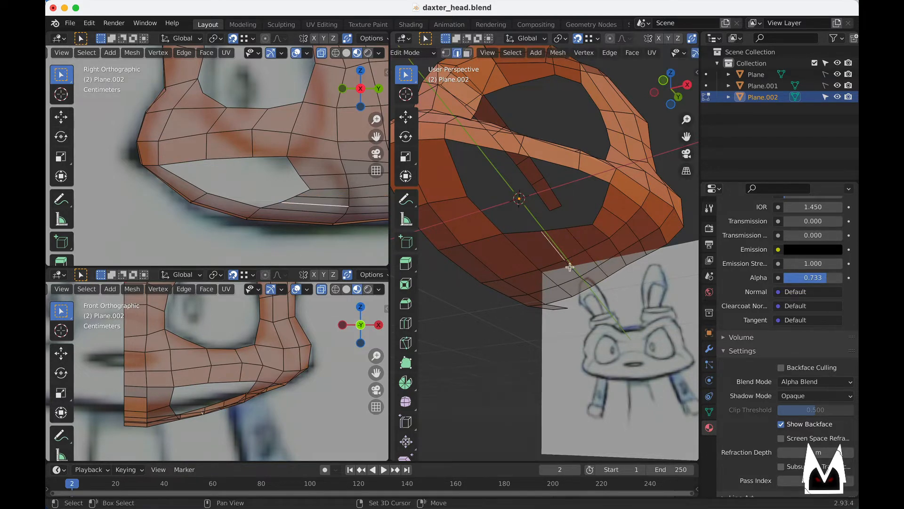
key("g")
key("g")
left_click(666, 293)
middle_click_drag(556, 301, 532, 288)
left_click(527, 254)
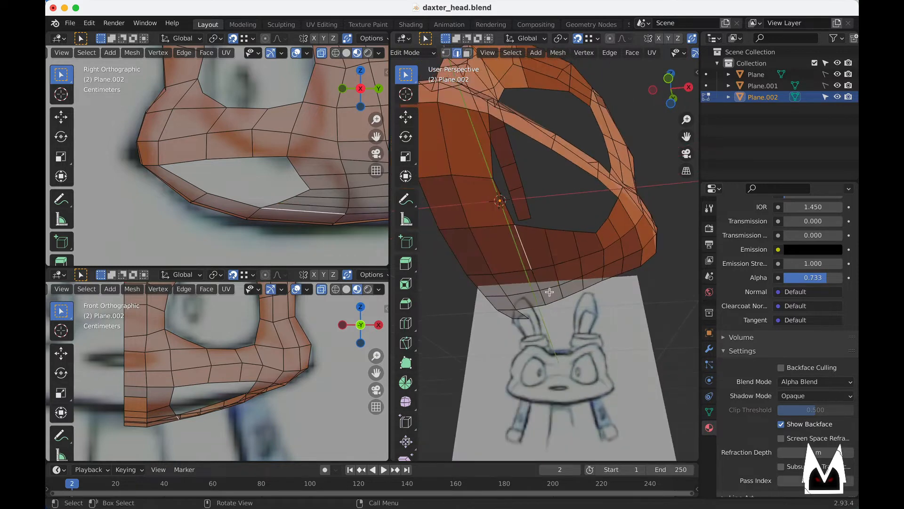
key("g")
key("g")
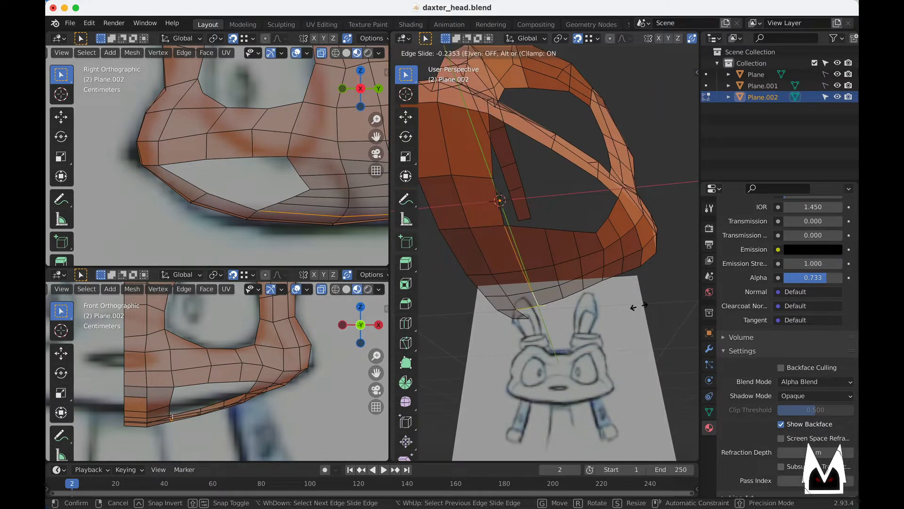
left_click(639, 306)
- Bridge the middle of the mouth opening with a face between its upper and lower edges and add a repositioned cross loop
middle_click_drag(639, 306, 576, 251)
left_click(520, 243)
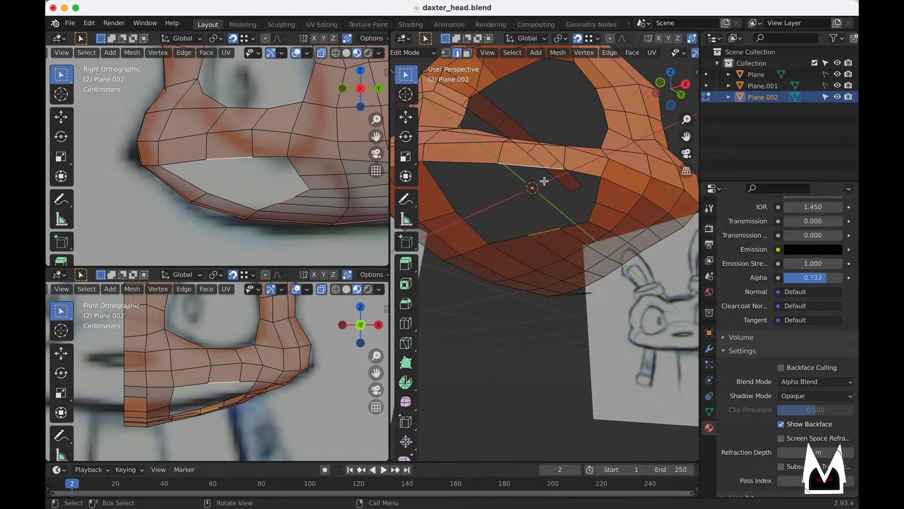
key("f")
key("ctrl+r")
left_click(558, 197)
middle_click_drag(558, 197, 569, 226)
key("g")
left_click(534, 230)
- Fill the remaining gaps behind and in front of the bridging faces to close the mouth opening
left_click(518, 228)
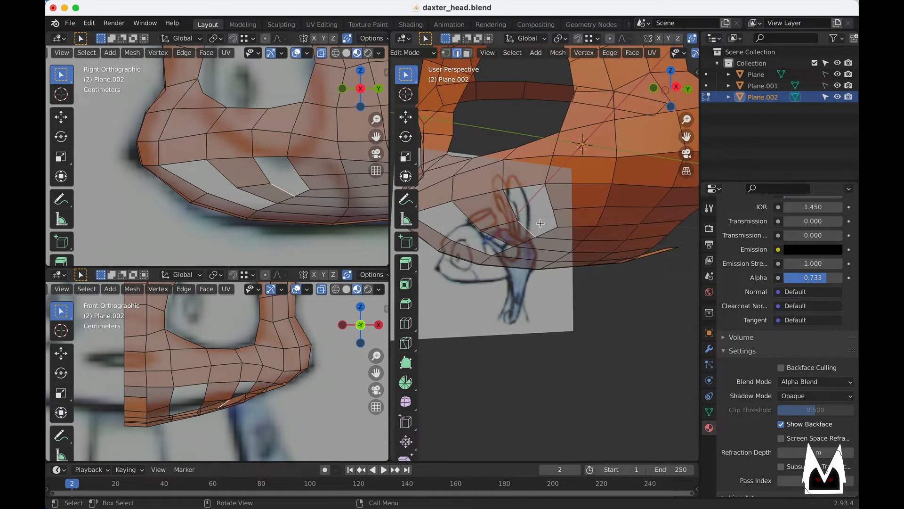
left_click(513, 201)
middle_click_drag(513, 202, 563, 202)
left_click(527, 197)
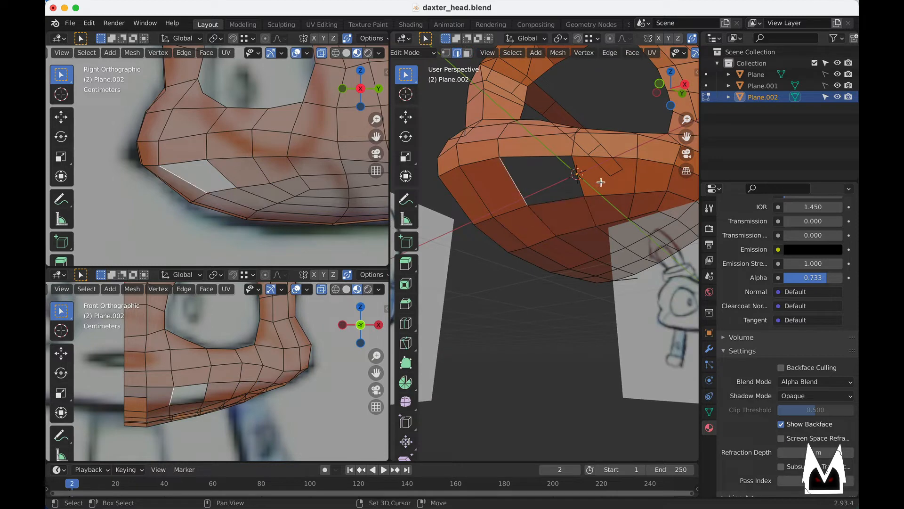
key("f")
- Reposition the vertices of the newly filled mouth faces to smooth the side of the muzzle
middle_click_drag(512, 181, 545, 229)
key("1")
left_click(639, 183)
key("g")
left_click(580, 187)
key("g")
left_click(551, 210)
- Move the two lower front vertices of the filled mouth area to follow the jaw's curve
left_click(495, 221)
key("g")
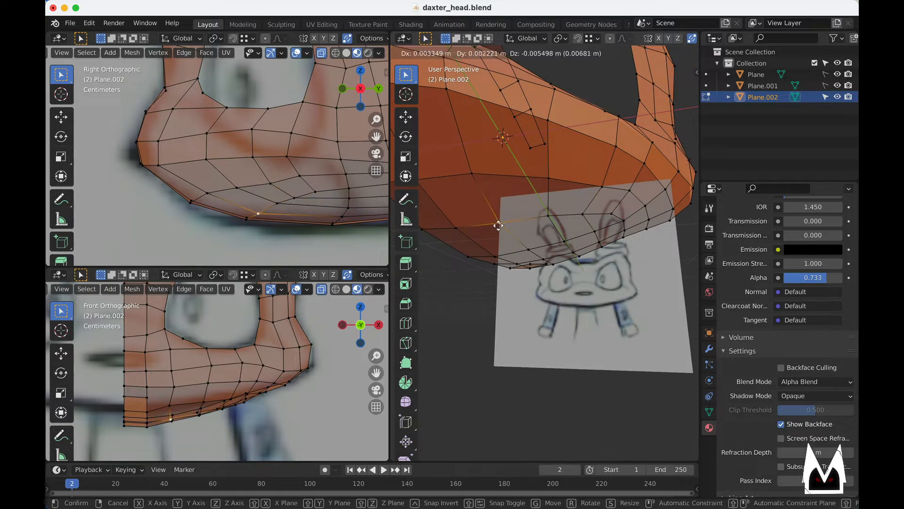
left_click(496, 224)
key("g")
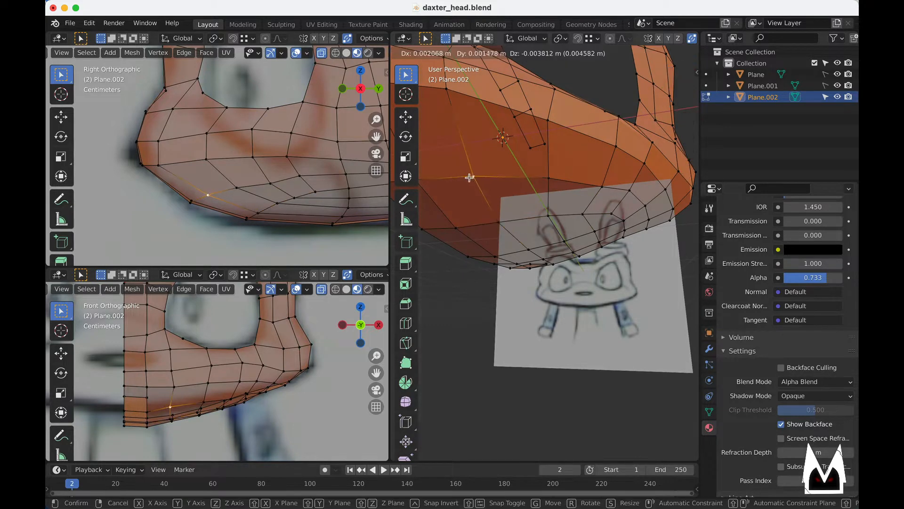
left_click(468, 183)
- Reposition the inner vertices in the middle of the filled mouth area to even out the surrounding faces
middle_click_drag(468, 183, 502, 200)
scroll(527, 217, "up", 2)
left_click(515, 206)
key("g")
left_click(531, 216)
key("g")
left_click(519, 206)
- Reposition the vertices at the rear of the filled mouth area so they flow evenly into the rear jaw rows
mouse_move(624, 205)
middle_mouse_down()
mouse_move(589, 209)
mouse_move(612, 221)
mouse_move(567, 222)
mouse_move(604, 216)
mouse_move(569, 204)
mouse_move(567, 191)
mouse_move(523, 189)
middle_mouse_up()
left_click(610, 200)
key("g")
left_click(612, 198)
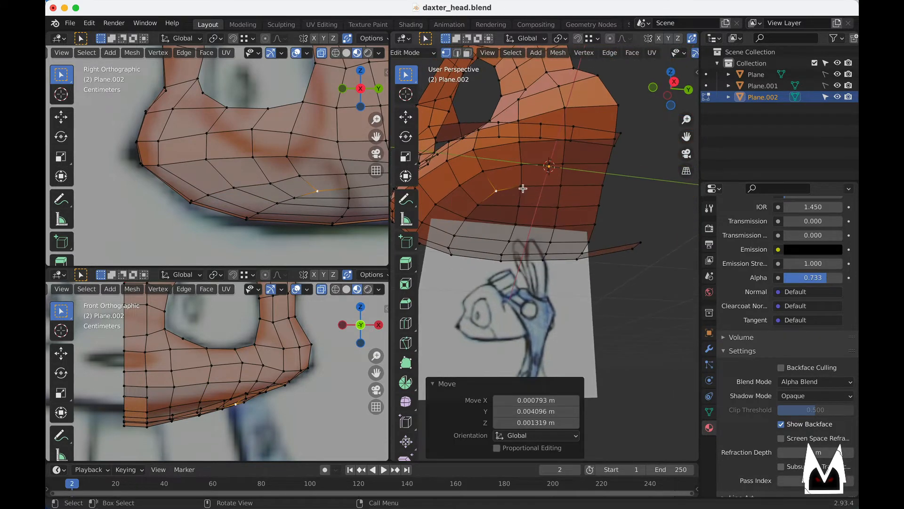
key("g")
left_click(528, 189)
key("g")
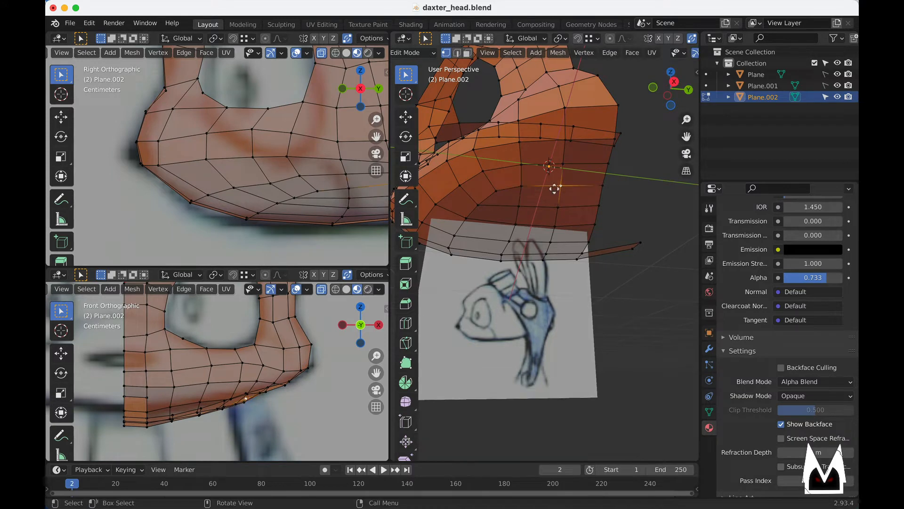
left_click(552, 189)
middle_click_drag(552, 189, 562, 216)
key("g")
left_click(567, 173)
- Slide the edge row along the front of the muzzle's lip line downward by a factor of about 0.205
left_click(476, 200)
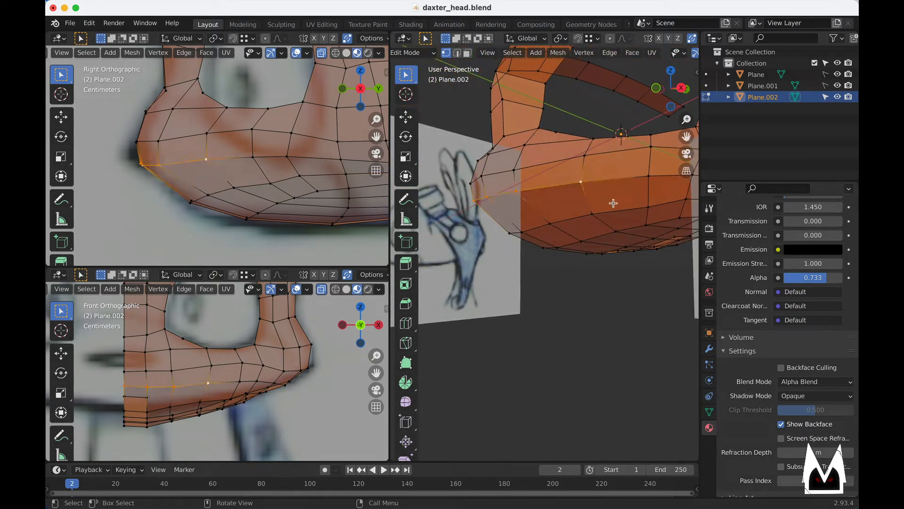
key("r")
key("r")
key("Escape")
key("g")
key("g")
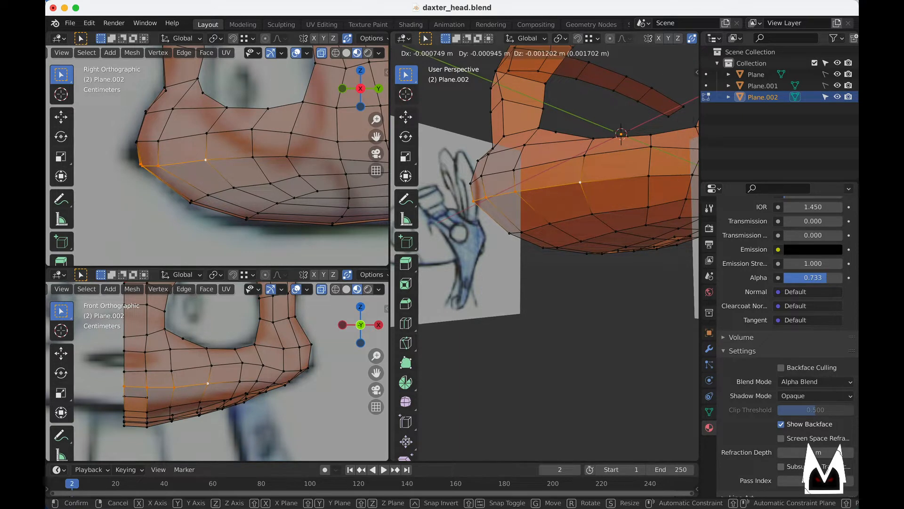
left_click(558, 203)
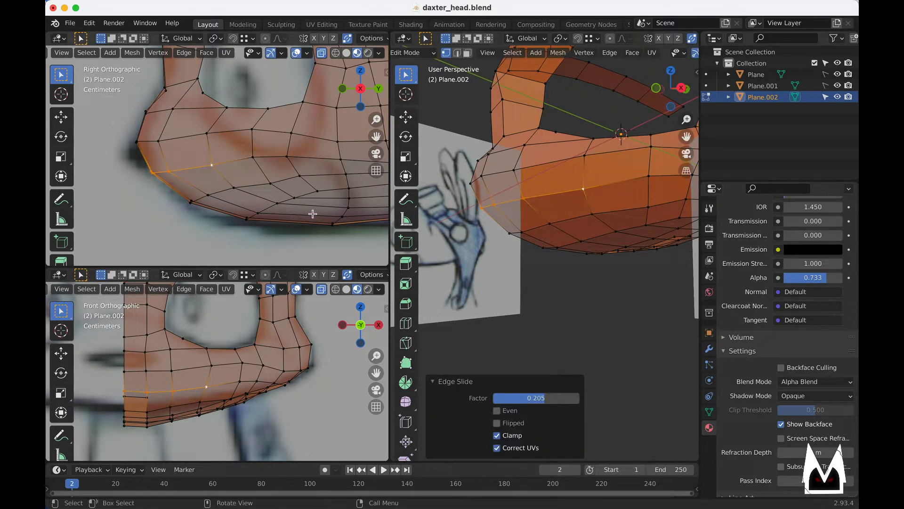
- Reposition the vertices below the lip line on the side of the muzzle to smooth the mouth surface
middle_click_drag(507, 217, 546, 210)
left_click(547, 200)
scroll(549, 200, "up", 4)
key("g")
left_click(576, 206)
left_click(546, 185)
key("g")
left_click(545, 181)
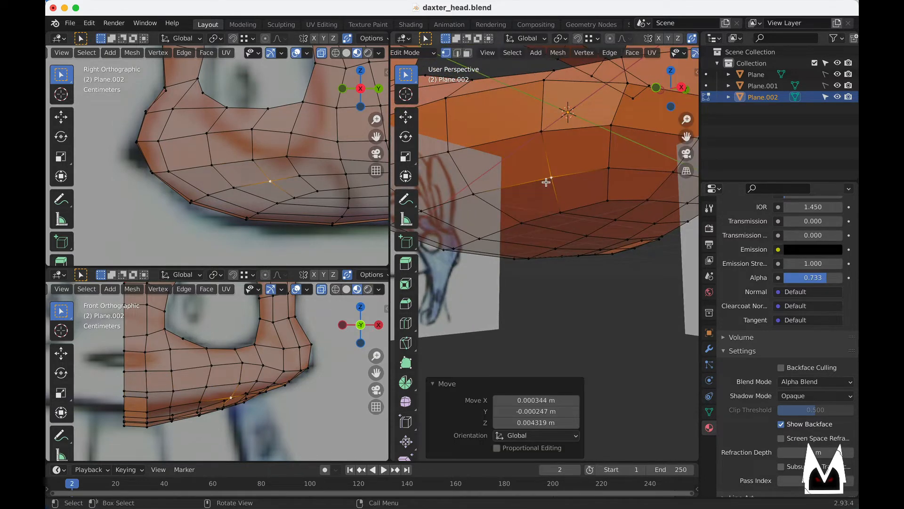
- Move the side vertex on the muzzle's lip line outward to round the muzzle
scroll(546, 183, "down", 8)
middle_click_drag(556, 256, 568, 209)
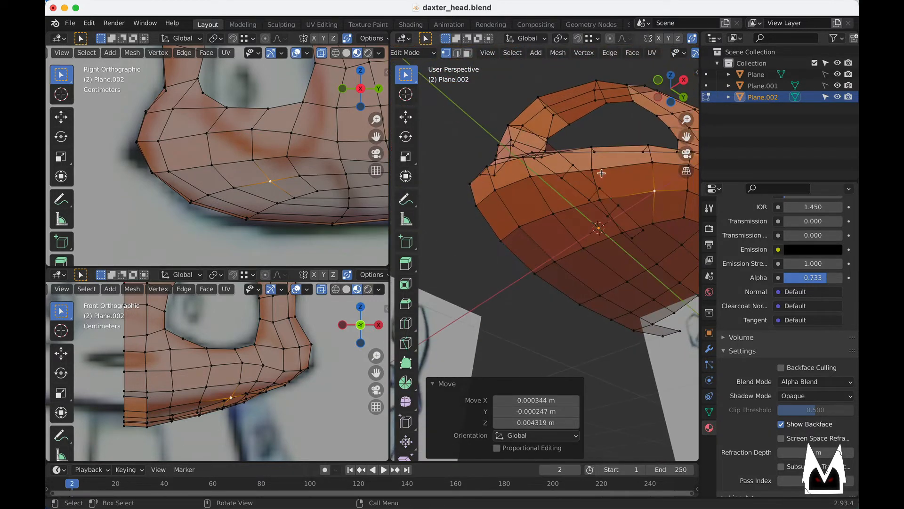
left_click(602, 175)
middle_click_drag(603, 175, 659, 99)
key("g")
left_click(623, 161)
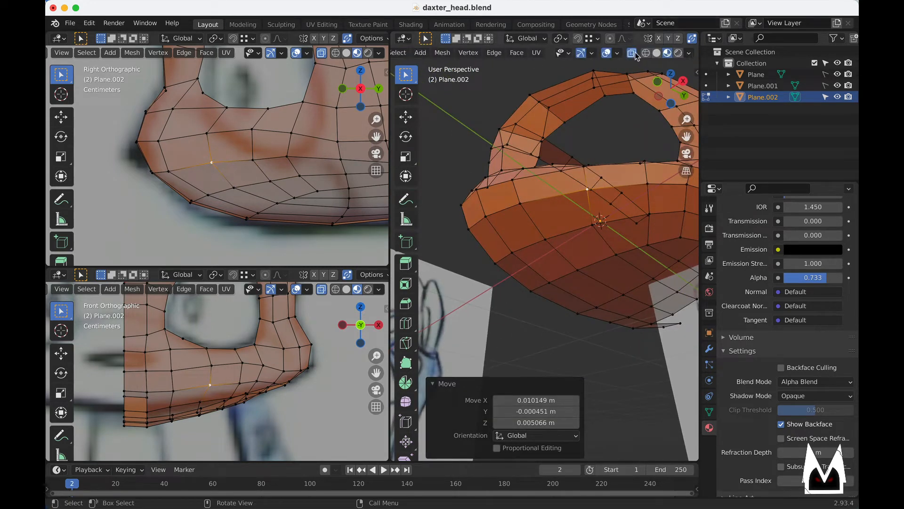
- Reposition two vertices on the cheek below the eye opening to smooth the cheek's contour
middle_click_drag(572, 225, 589, 207)
mouse_move(620, 160)
middle_mouse_down()
mouse_move(636, 259)
mouse_move(613, 264)
mouse_move(566, 248)
mouse_move(598, 234)
middle_mouse_up()
left_click(595, 224)
key("g")
left_click(596, 228)
left_click(588, 240)
key("g")
left_click(587, 237)
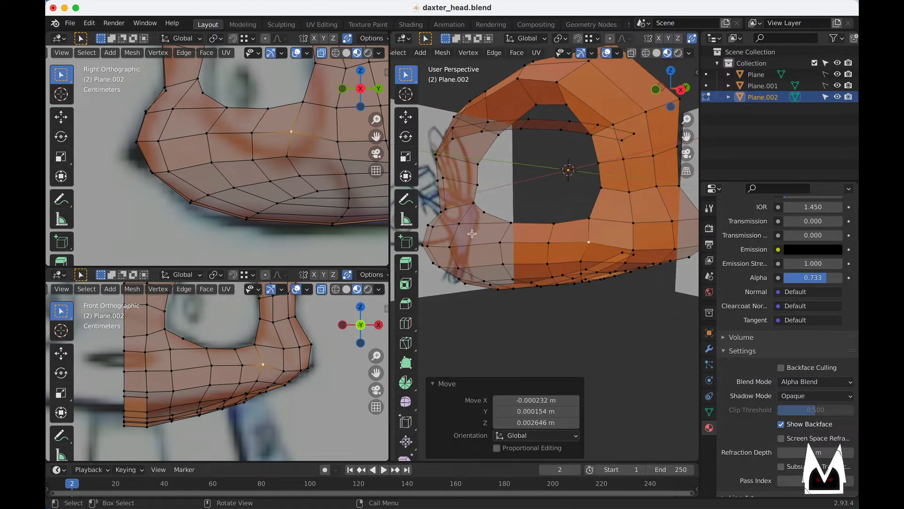
- Examine the overall shape of the head mesh against the side and front references
scroll(179, 329, "down", 8)
scroll(179, 330, "up", 5)
scroll(608, 186, "down", 8)
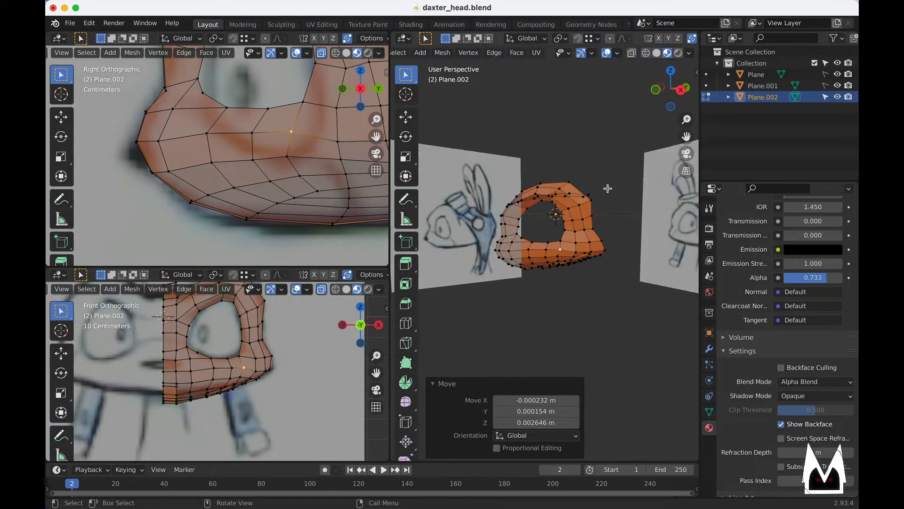
middle_click_drag(606, 187, 535, 249)
scroll(606, 253, "up", 6)
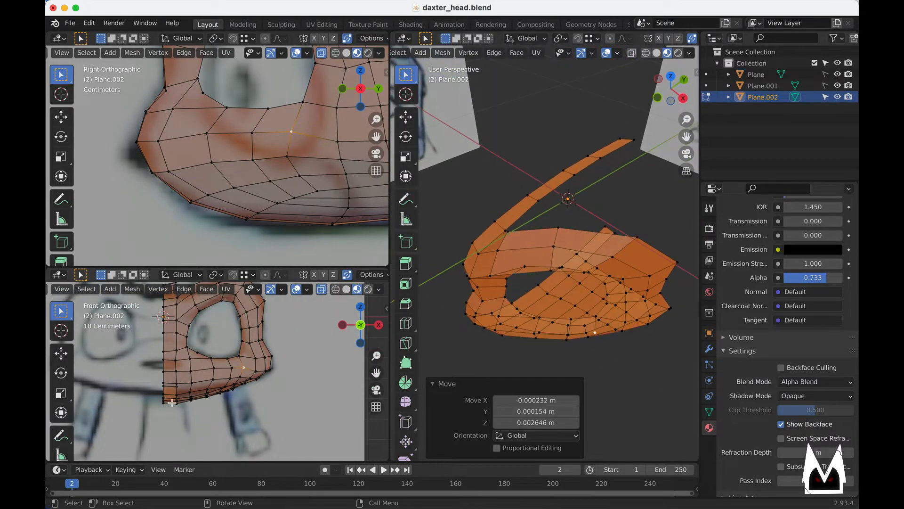
scroll(267, 138, "down", 3)
middle_click_drag(268, 139, 272, 203)
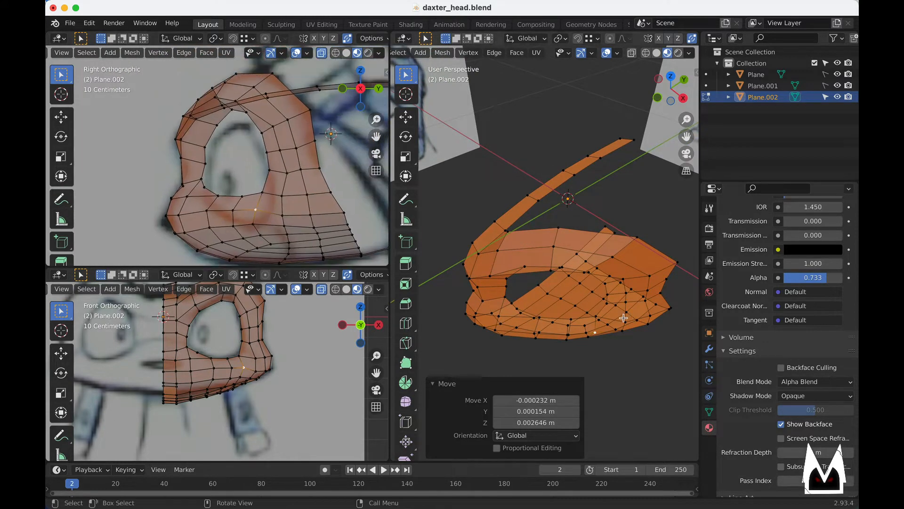
- Extrude the eye opening's edge loop inward at a scale of about 0.799 and shrink it again to about 0.888
scroll(523, 323, "up", 4)
middle_click_drag(547, 309, 540, 304)
key("2")
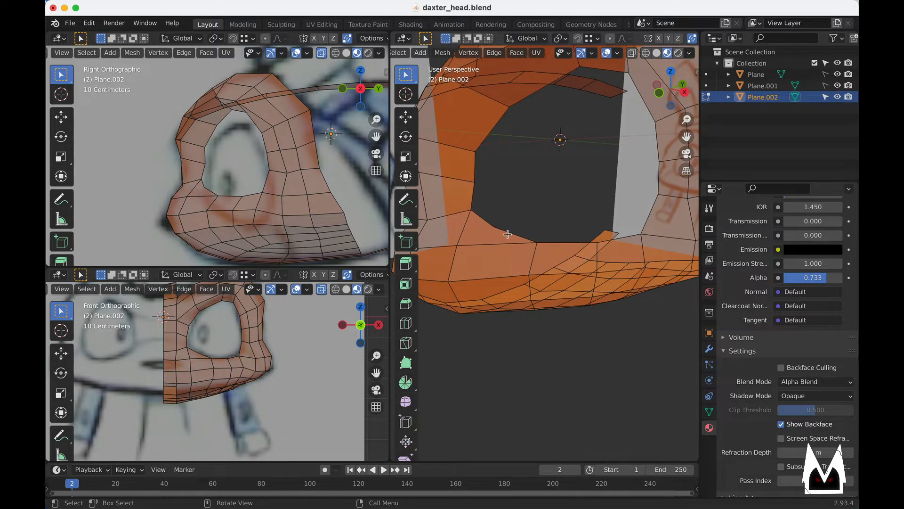
middle_click_drag(510, 233, 547, 209)
key("s")
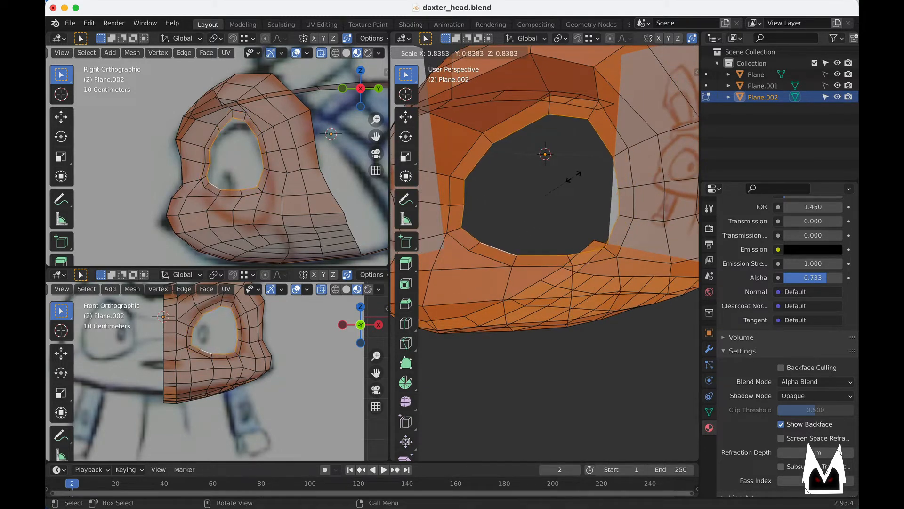
left_click(571, 176)
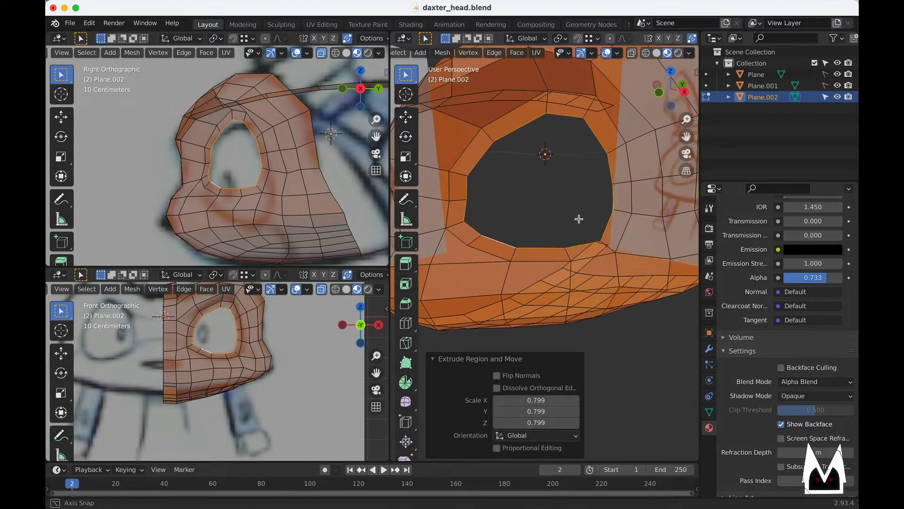
key("s")
left_click(586, 192)
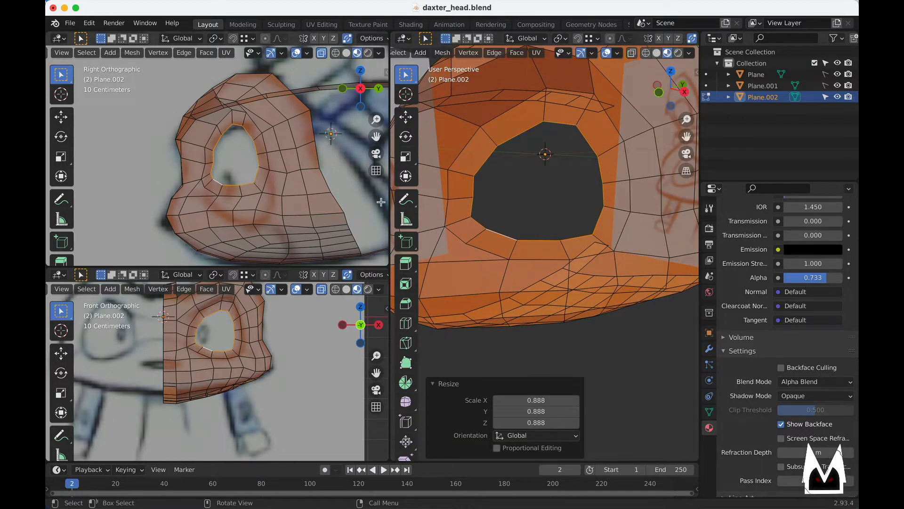
- Move the new inner eye loop into place in the socket and adjust the vertex at its front edge
middle_click_drag(533, 192, 593, 189)
scroll(522, 193, "up", 2)
key("g")
left_click(514, 193)
key("1")
left_click(546, 164)
key("g")
left_click(593, 188)
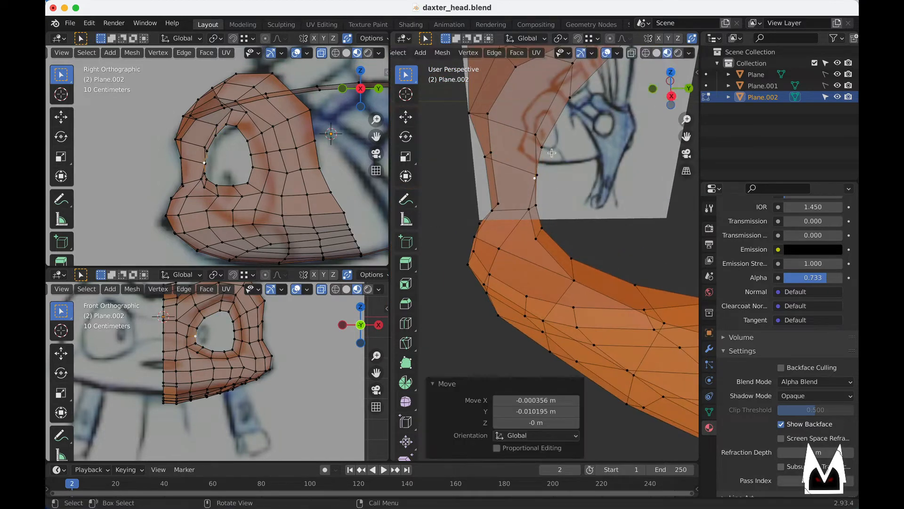
- Reposition the vertices along the front and upper front of the eye opening to round its rim
middle_click_drag(551, 153, 550, 190)
key("g")
left_click(541, 105)
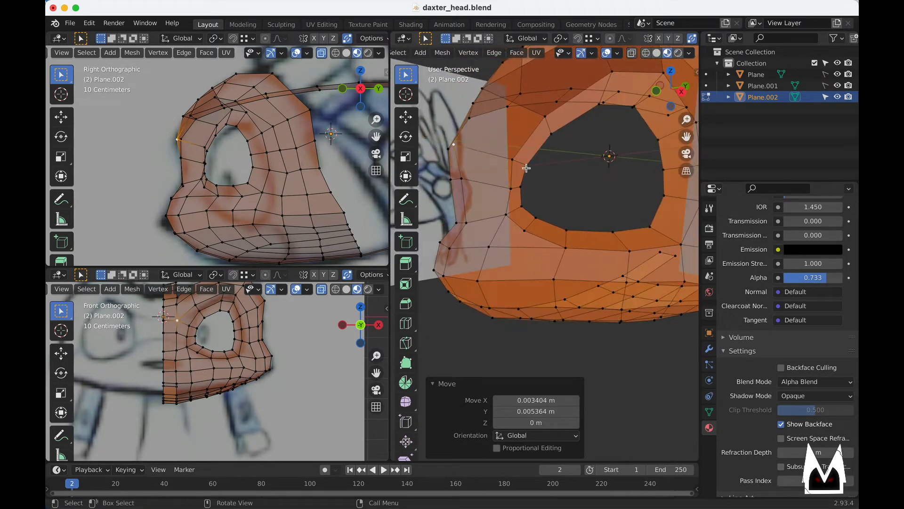
key("g")
left_click(551, 143)
key("g")
left_click(571, 134)
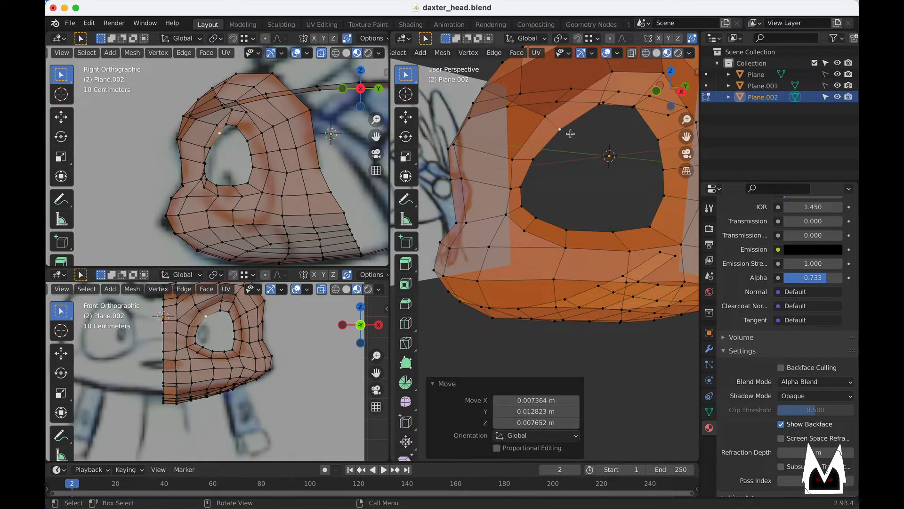
- Reposition the vertices along the top and upper rear of the inner eye rim to round the opening
middle_click_drag(570, 134, 530, 152)
key("g")
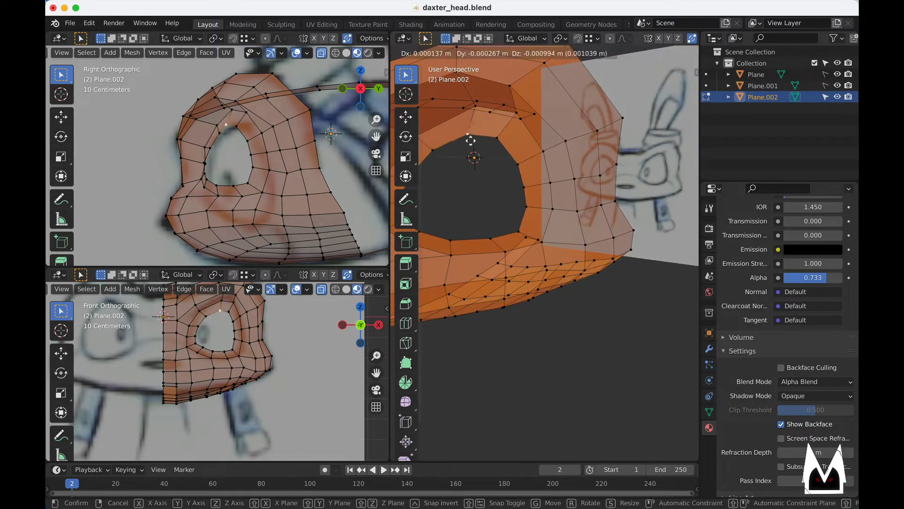
left_click(490, 141)
key("g")
left_click(518, 164)
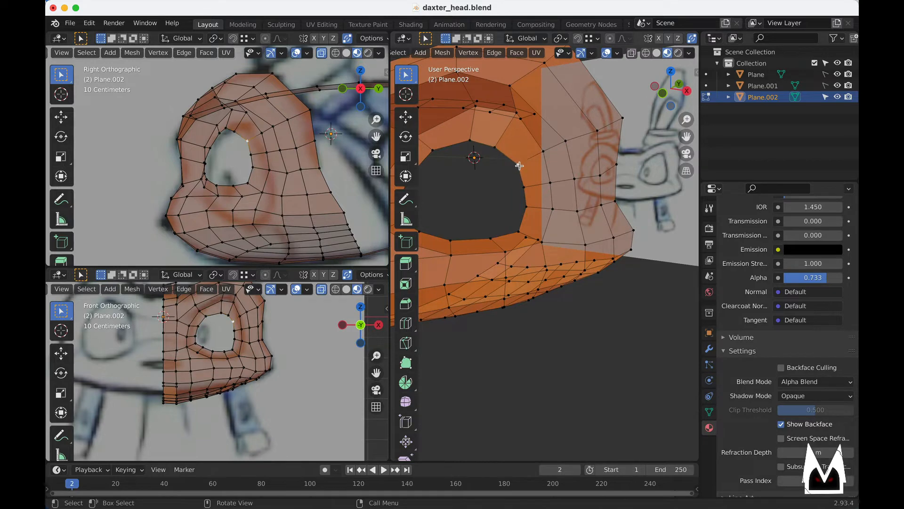
key("g")
left_click(515, 166)
- Reposition the vertices along the bottom of the inner eye rim to round the opening
middle_click_drag(515, 166, 559, 208)
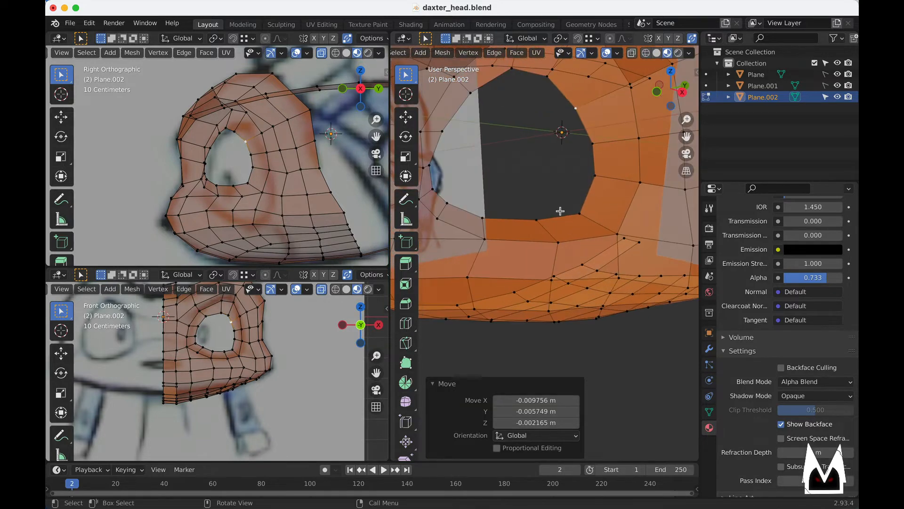
left_click(567, 209)
key("g")
left_click(566, 203)
left_click(536, 220)
key("g")
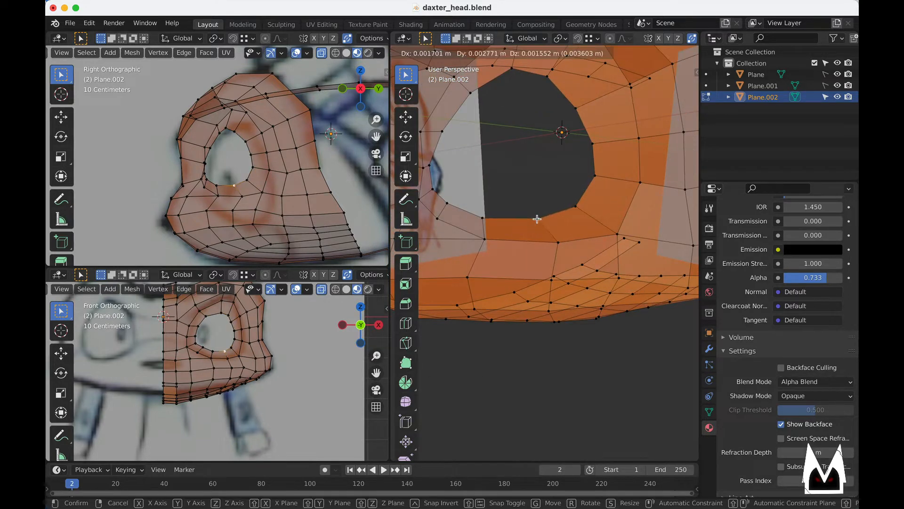
left_click(536, 217)
left_click(483, 219)
key("g")
left_click(487, 219)
- Adjust the two vertices at the lower front of the inner eye rim to smooth its curve
middle_click_drag(487, 219, 518, 214)
left_click(500, 207)
key("g")
left_click(500, 206)
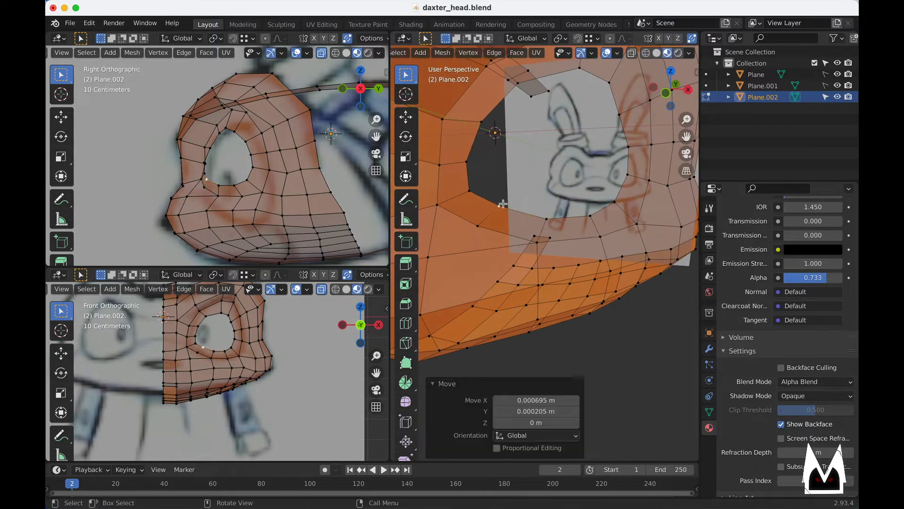
left_click(471, 190)
key("g")
left_click(477, 187)
- Extrude the eye opening's edge loop inward, shrinking and moving it to leave a small hole at the socket's centre
middle_click_drag(623, 204, 560, 207)
key("2")
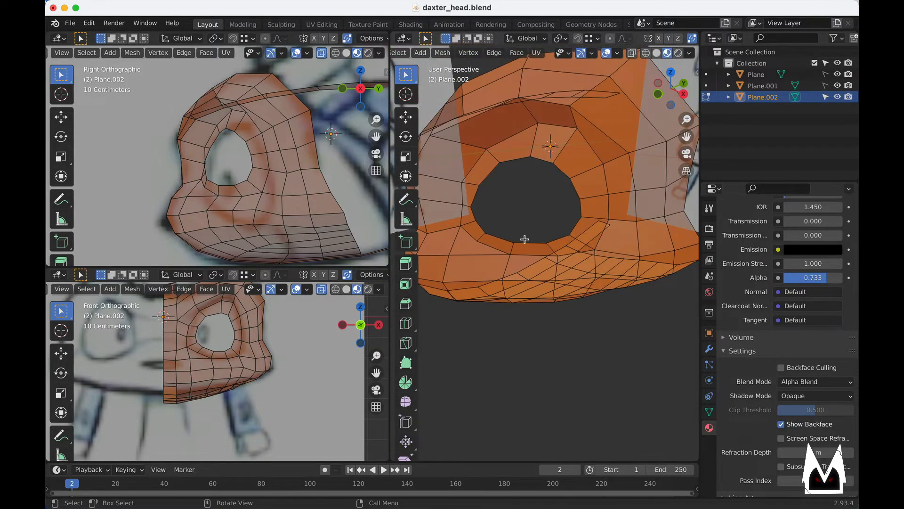
left_click(525, 242)
middle_click_drag(526, 242, 513, 226)
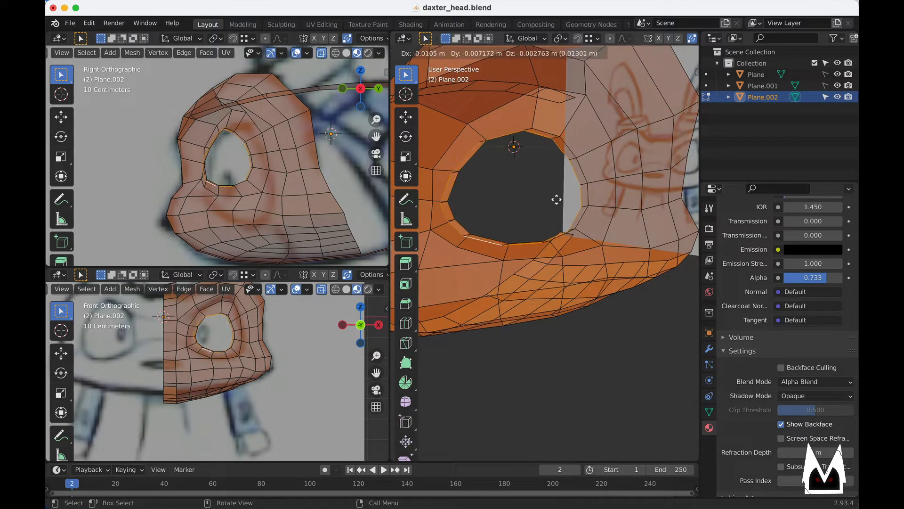
key("s")
left_click(542, 203)
middle_click_drag(541, 204, 518, 196)
key("g")
left_click(527, 204)
- Try to close the small eye hole with strips of faces between its opposite edges
scroll(577, 194, "up", 3)
left_click(481, 229)
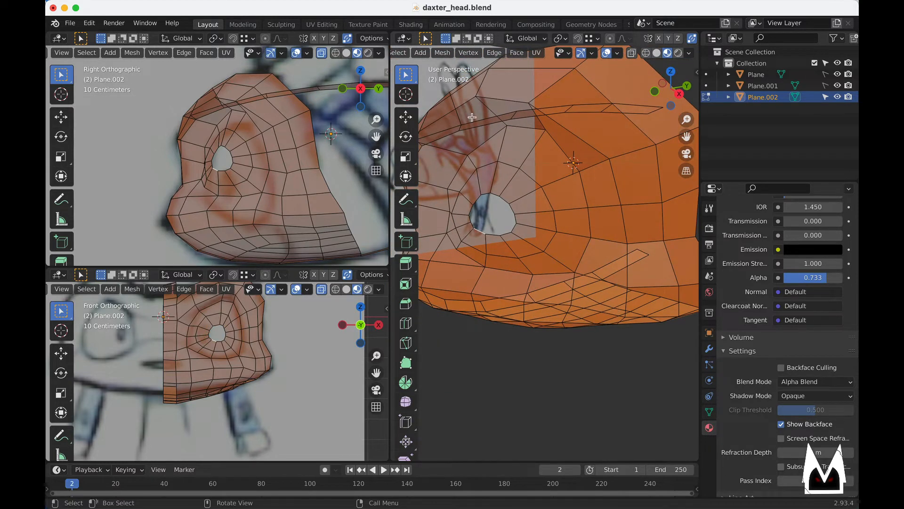
scroll(472, 117, "down", 3)
mouse_move(476, 141)
middle_mouse_down()
mouse_move(557, 214)
mouse_move(585, 166)
mouse_move(529, 220)
middle_mouse_up()
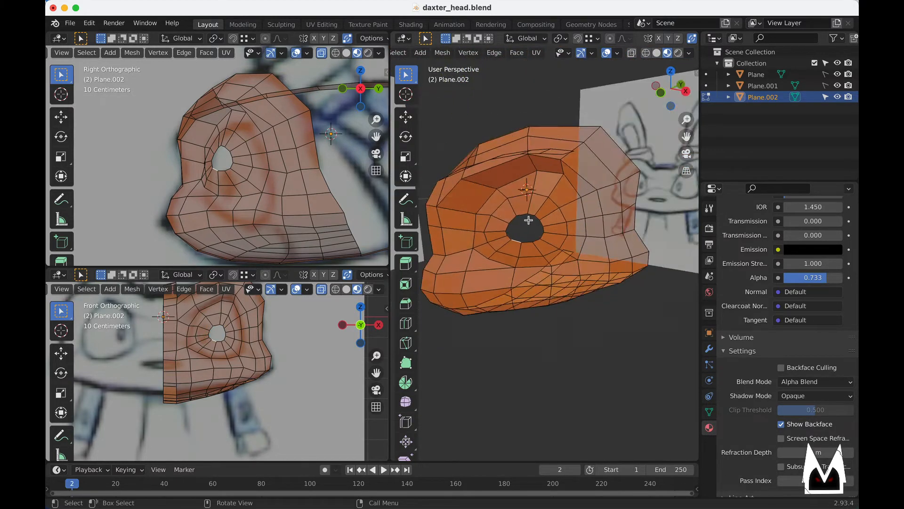
scroll(529, 220, "up", 6)
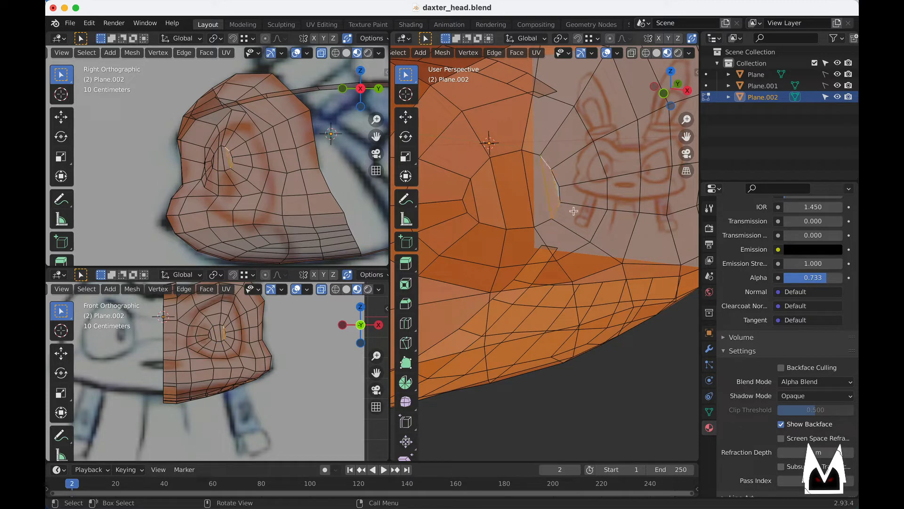
scroll(577, 207, "down", 6)
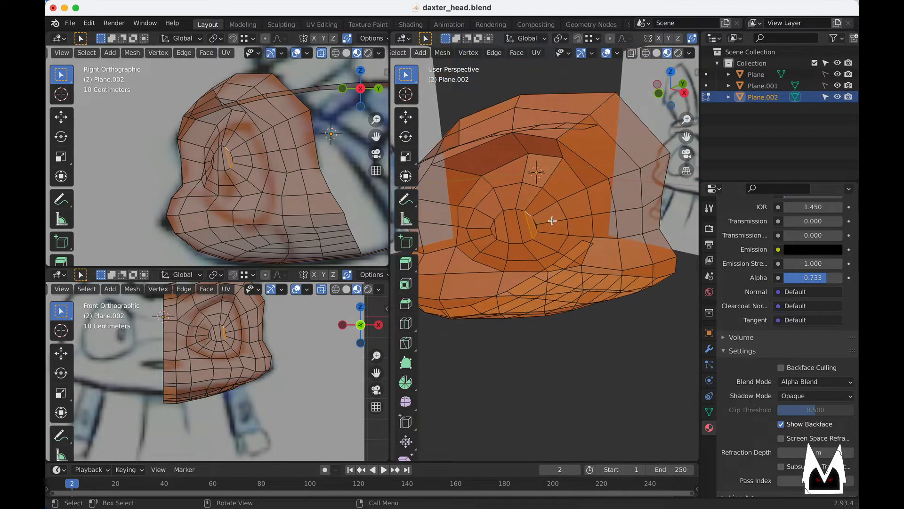
mouse_move(572, 209)
middle_mouse_down()
mouse_move(578, 217)
mouse_move(571, 214)
middle_mouse_up()
scroll(532, 202, "up", 3)
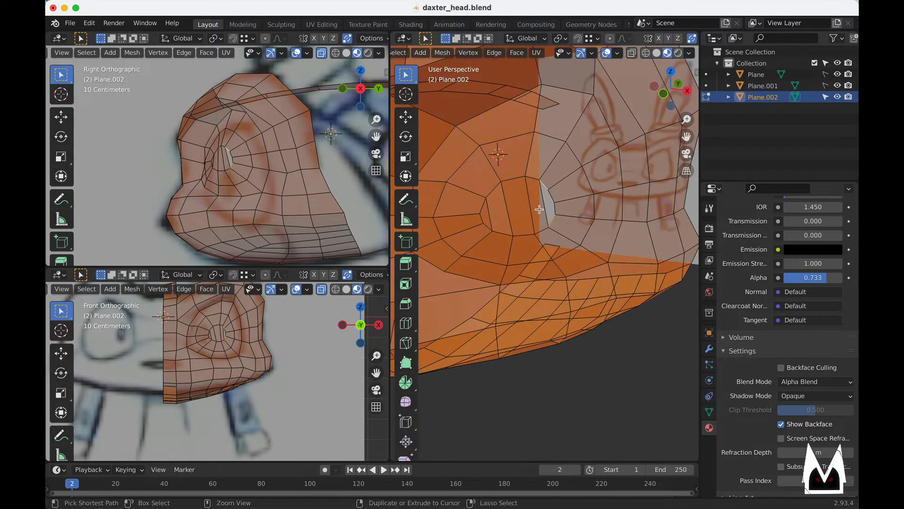
- Undo the face strips filling the eye hole
key("ctrl+z")
key("ctrl+z")
key("ctrl+z")
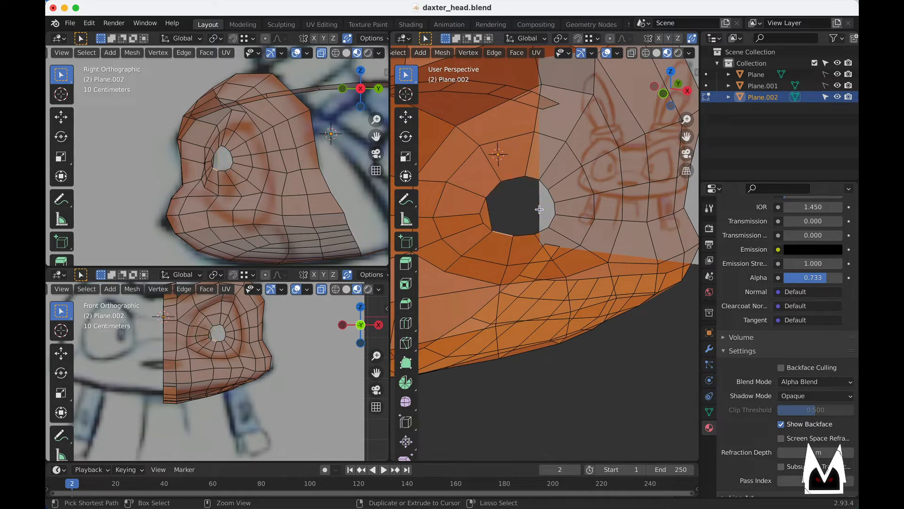
- Add a single loop cut from the eye hole up over the brow to the top of the head, with factor -0.019
scroll(539, 209, "down", 4)
middle_click_drag(533, 220, 476, 171)
middle_click_drag(621, 120, 544, 205)
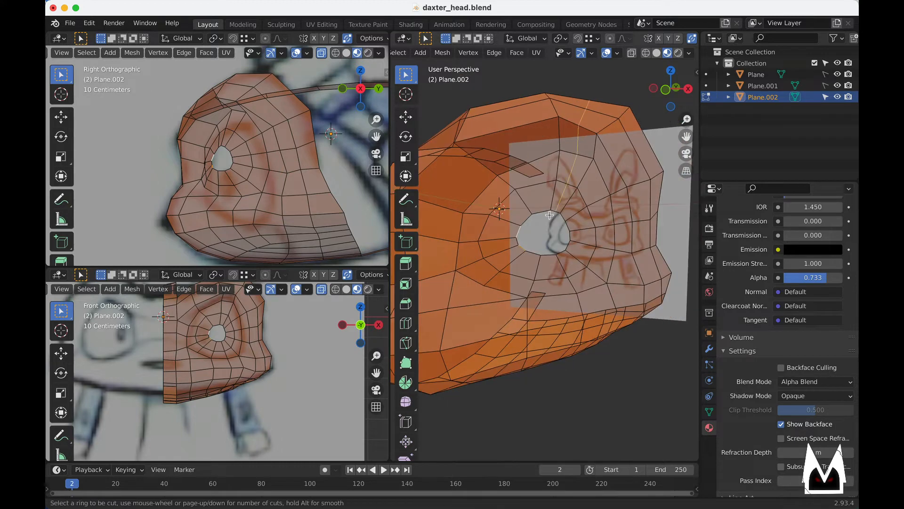
left_click(542, 205, "alt")
key("g")
key("g")
left_click(545, 207)
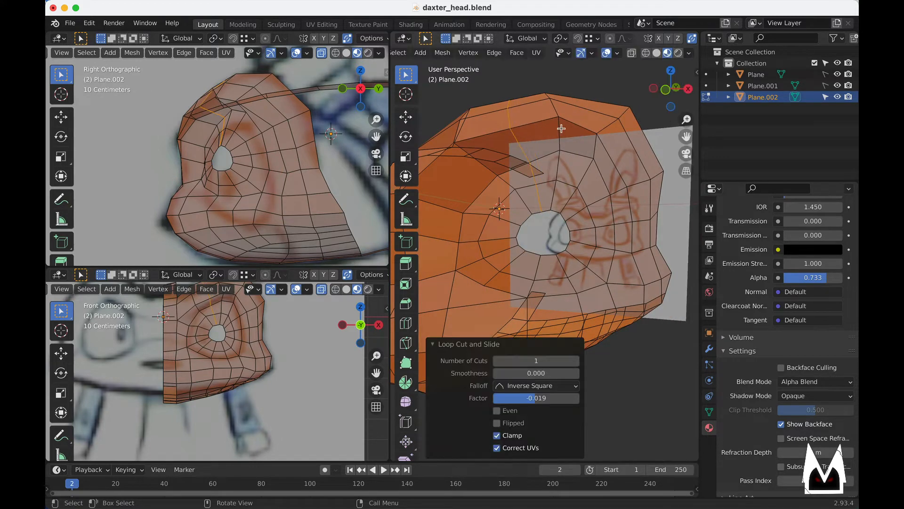
- Select the upper edges of the new loop above the eye and move them into place
left_click(512, 122)
left_click(511, 109, "shift")
middle_click_drag(517, 116, 546, 170)
key("g")
left_click(564, 160)
- Adjust individual vertices on the brow above the eye to even out the spacing around the new loop
key("1")
left_click(538, 168)
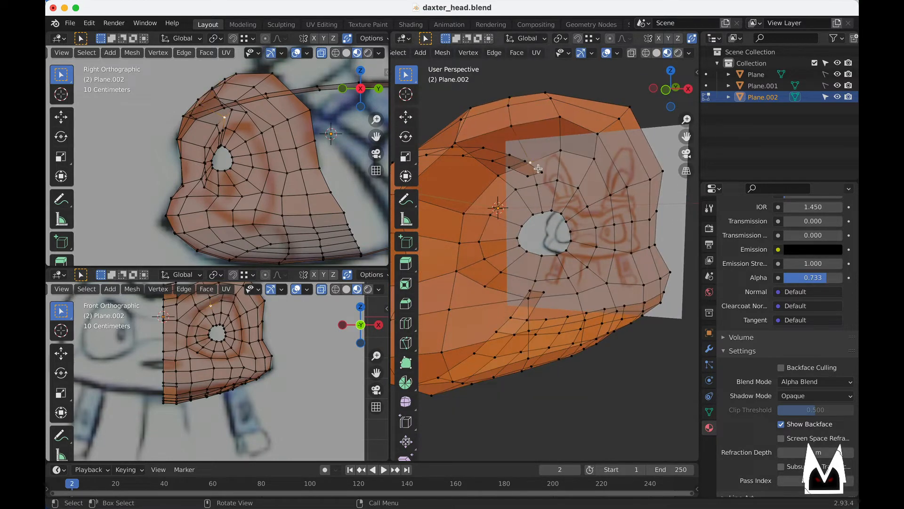
key("g")
left_click(538, 165)
left_click(499, 176)
key("g")
left_click(496, 175)
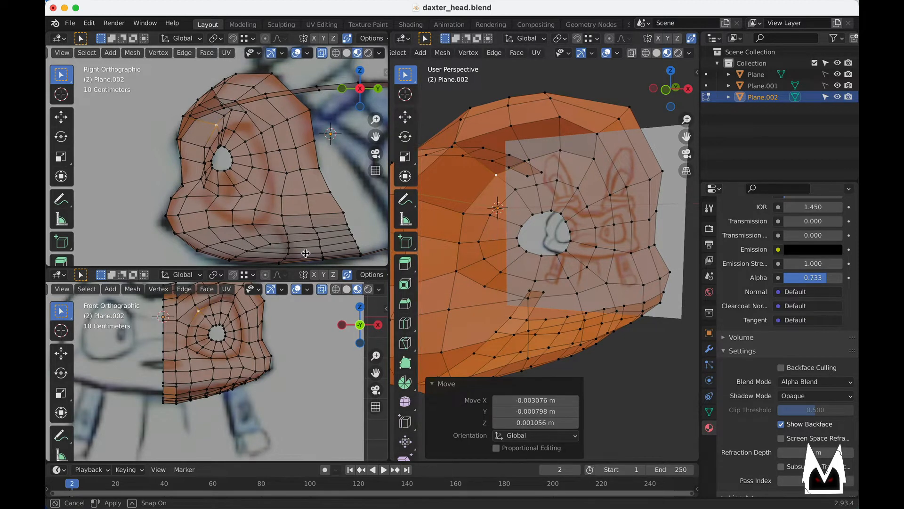
- Enlarge the perspective viewport by narrowing the right and front reference views
left_click_drag(388, 251, 307, 249)
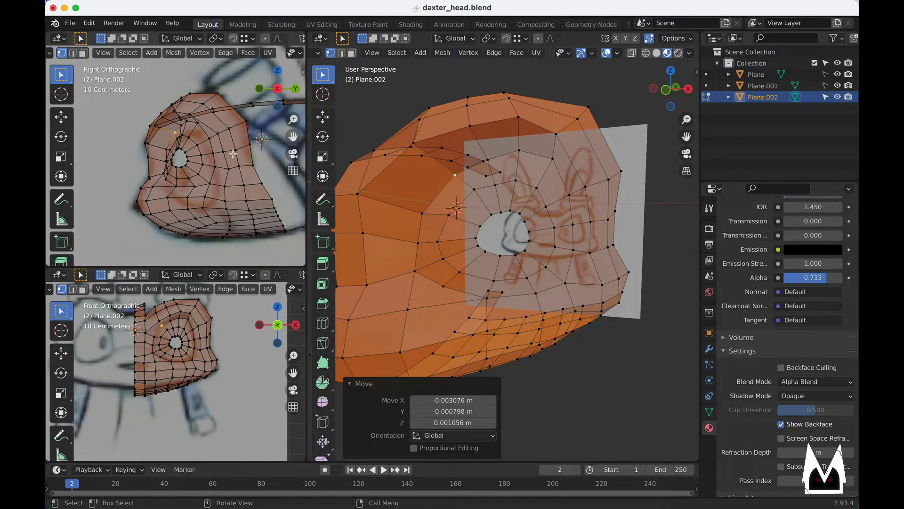
middle_click_drag(532, 220, 408, 240)
middle_click_drag(540, 211, 503, 207)
scroll(452, 215, "down", 2)
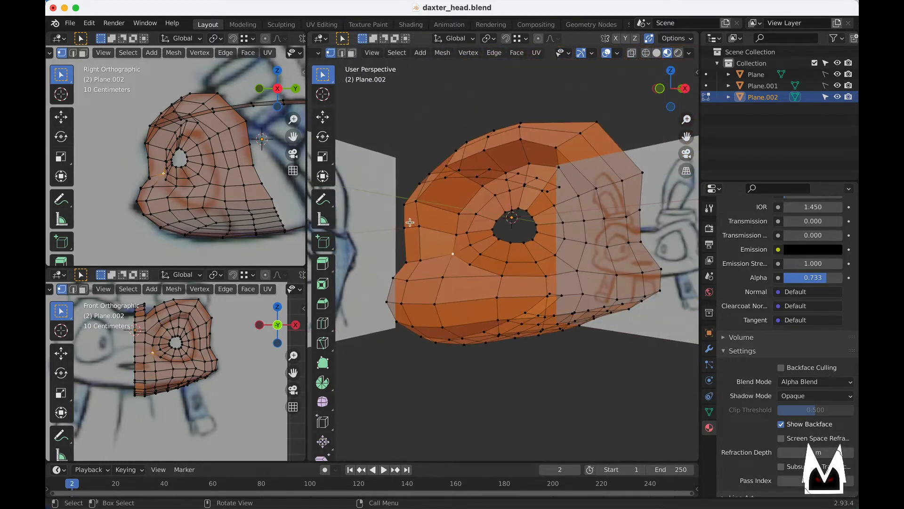
- Edge-slide the strip running from above the eye to the top of the head outward by a factor of 0.351
middle_click_drag(589, 245, 540, 195)
scroll(571, 255, "up", 3)
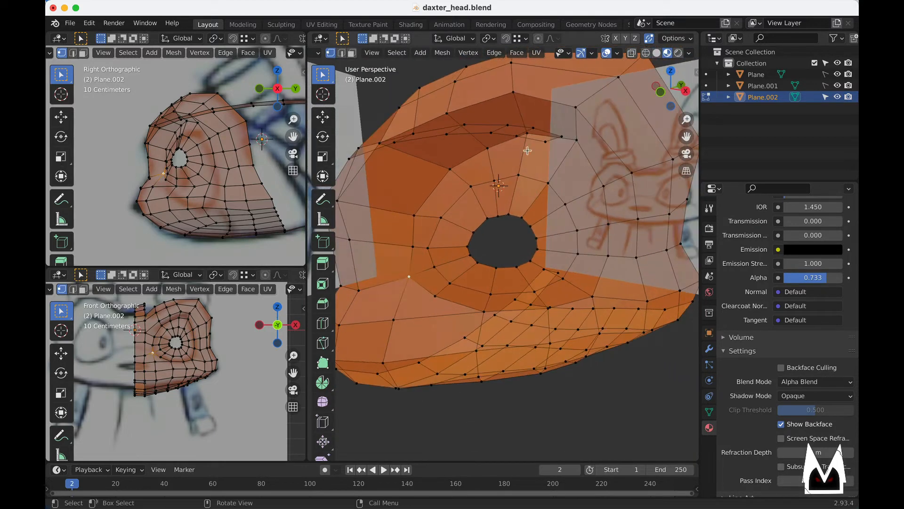
left_click(510, 92, "shift")
scroll(512, 97, "down", 3)
middle_click_drag(514, 117, 577, 198)
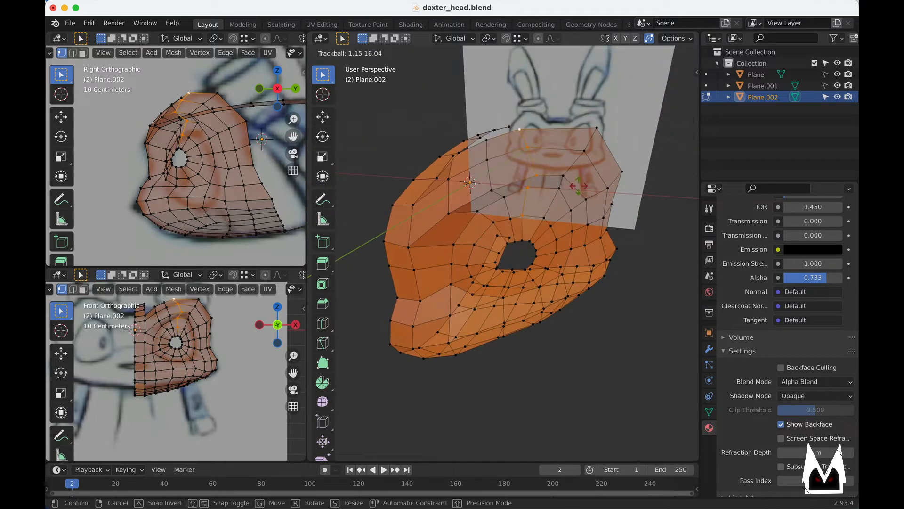
key("g")
key("g")
left_click(557, 184)
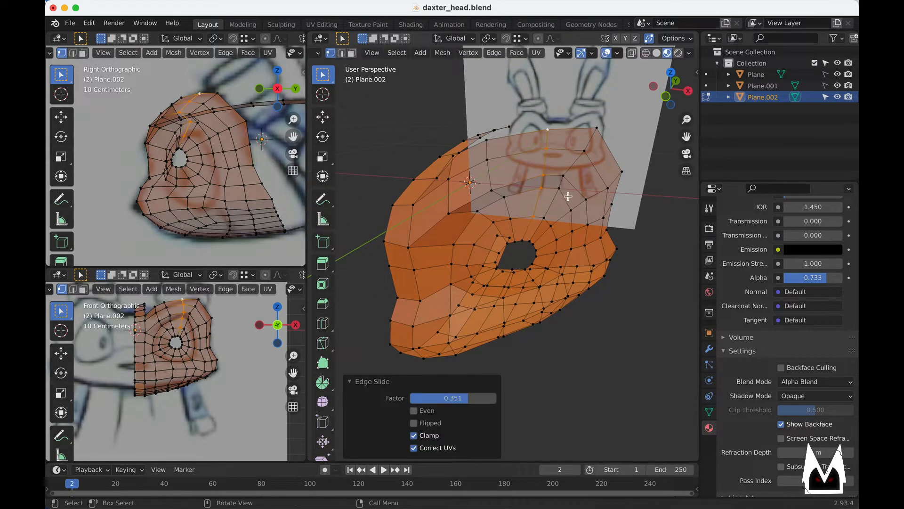
- Edge-slide the neighbouring strip at the head's upper outer corner by a factor of 0.263
middle_click_drag(557, 184, 560, 173)
left_click(558, 172)
key("g")
key("g")
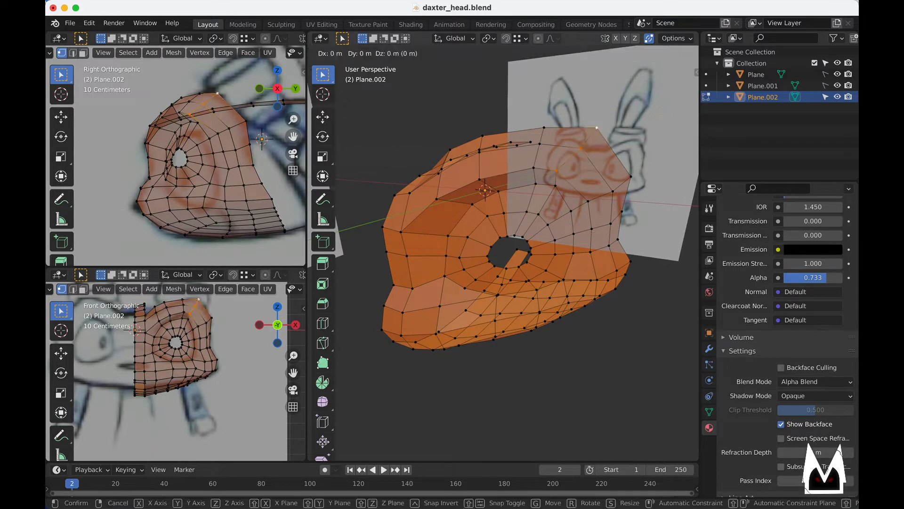
left_click(565, 182)
- Move the upper outer corner strip in the front view to match the reference outline
scroll(565, 181, "up", 3)
middle_click_drag(565, 181, 577, 154)
scroll(198, 339, "up", 5)
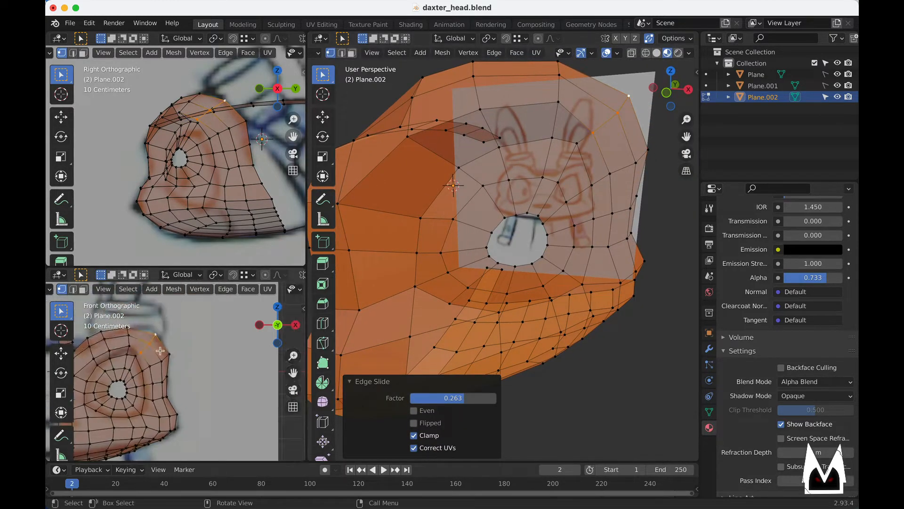
key("g")
left_click(198, 339)
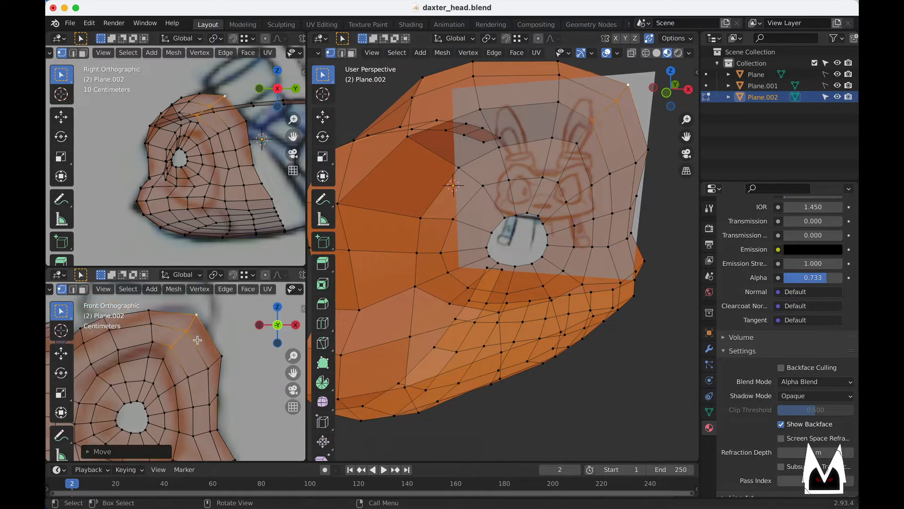
- Shift the vertex just below the head's top outline outward in the front view
left_click(152, 324)
key("g")
left_click(150, 324)
key("g")
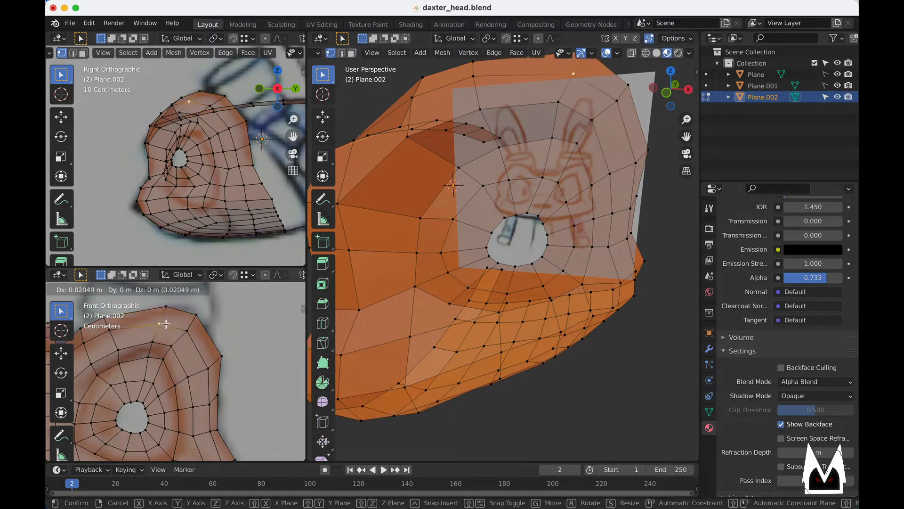
left_click(167, 324)
- Reposition the two outline vertices at the head's upper outer corner to round it along the front reference
left_click(195, 314)
key("g")
left_click(198, 315)
left_click(172, 305)
key("g")
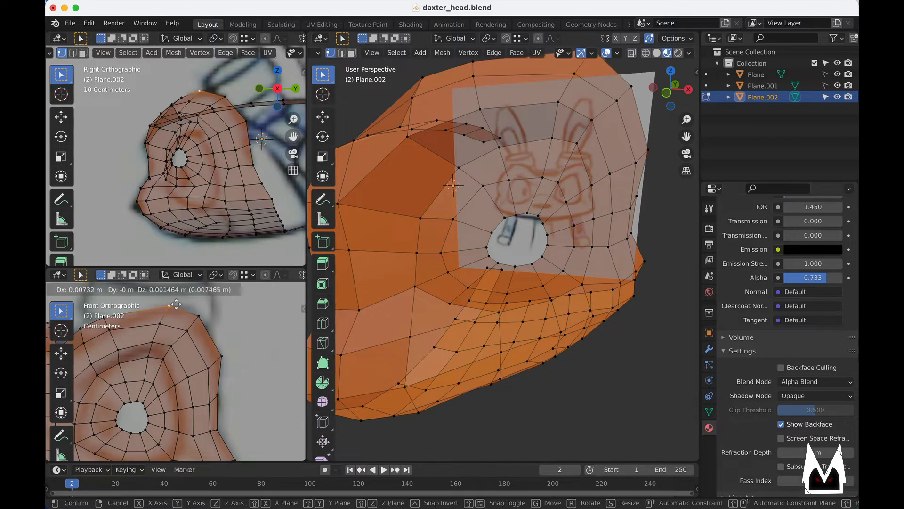
left_click(176, 304)
- Adjust the two vertices between the upper outer corner and the eye socket in the front view
left_click(187, 333)
key("g")
left_click(188, 335)
key("g")
left_click(180, 345)
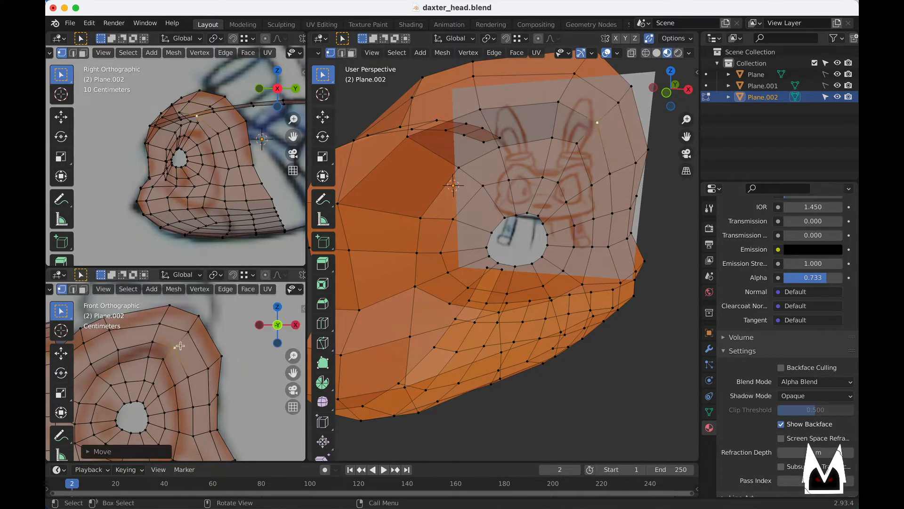
- Move the outline vertex on the outer side of the head below its upper corner to smooth the silhouette
middle_click_drag(560, 220, 511, 197)
left_click(626, 187)
key("g")
left_click(615, 192)
- Fill the small eye hole with strips of faces between its opposite edges
scroll(482, 188, "up", 3)
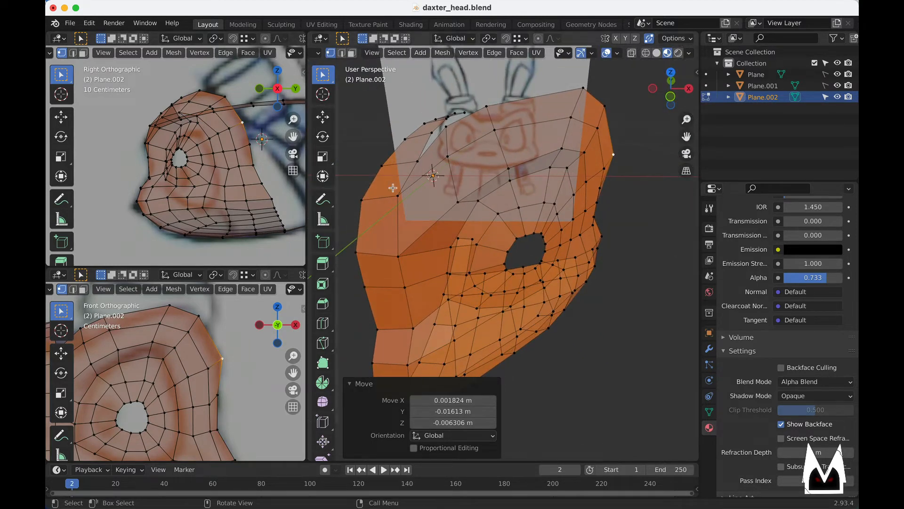
middle_click_drag(393, 188, 457, 267)
left_click(474, 198)
key("2")
scroll(460, 268, "up", 3)
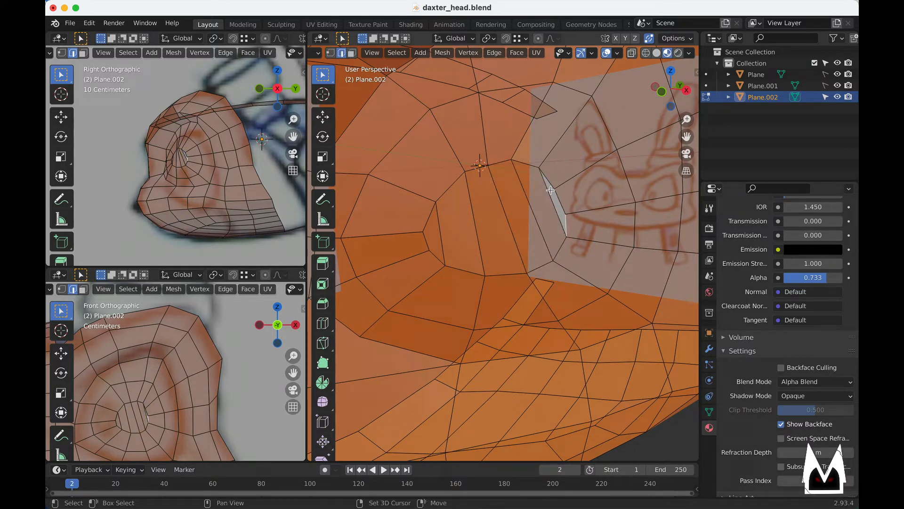
middle_click_drag(552, 238, 532, 183)
- Select all the faces filling the eye centre and rotate them 31.3° about Z in the top view
key("3")
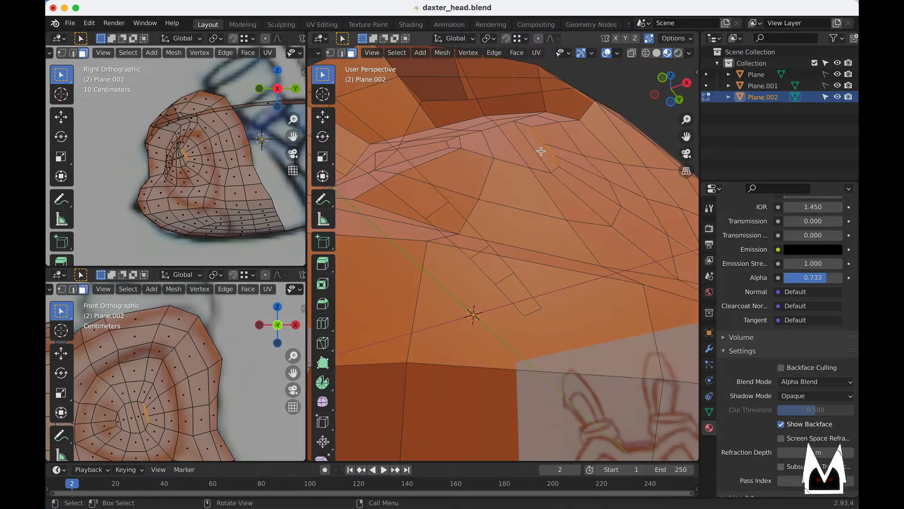
middle_click_drag(542, 151, 542, 175)
left_click(544, 153)
left_click(521, 142, "shift")
left_click(496, 144, "shift")
left_click(469, 156, "shift")
left_click(462, 161, "shift")
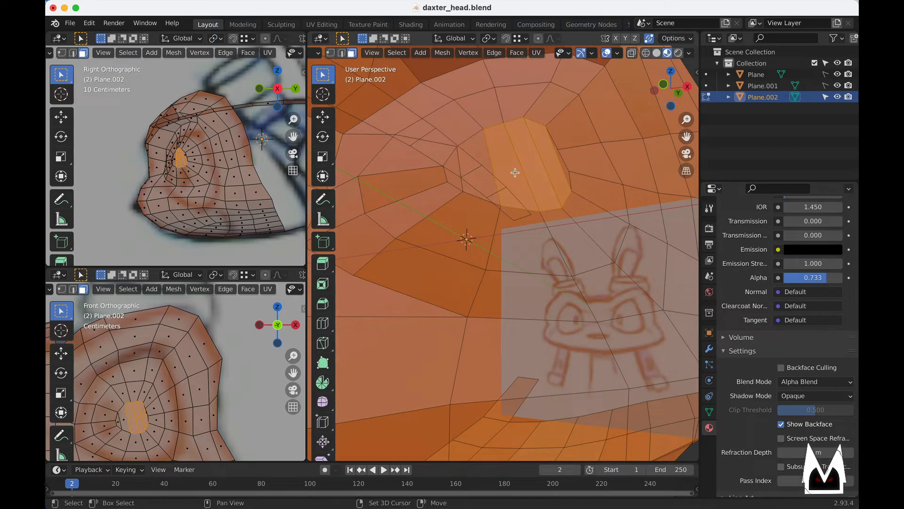
left_click(452, 171, "shift")
middle_click_drag(533, 162, 517, 282)
key("r")
left_click(620, 216)
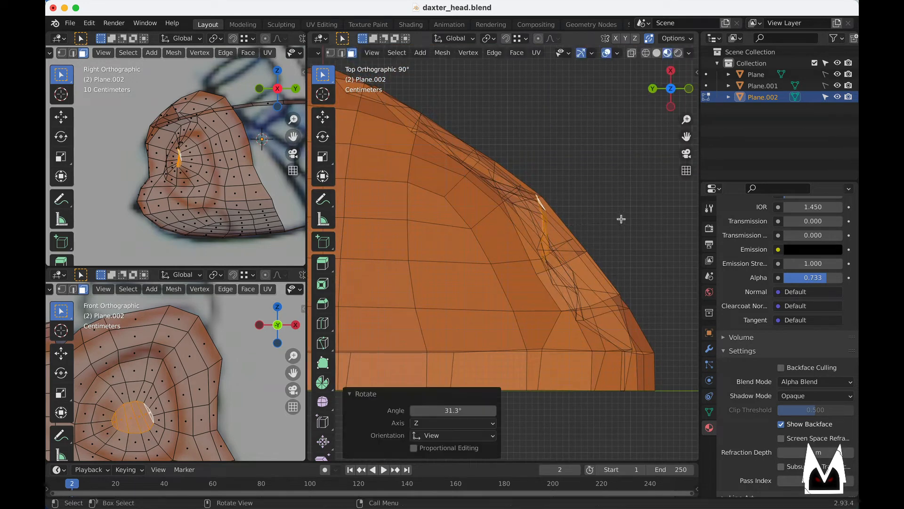
- Flatten the selected eye-centre faces with a scale of 0 along Y and rotate them to the socket's slope in the top view
key("s")
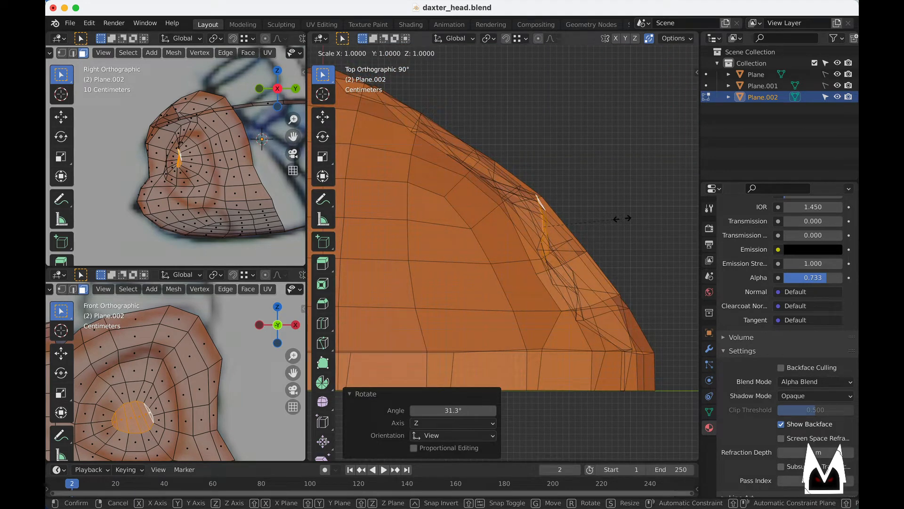
key("Escape")
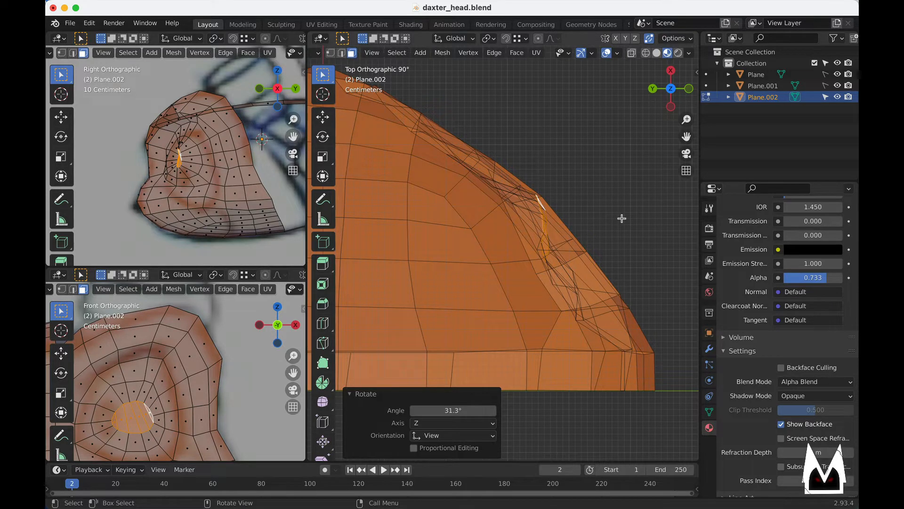
key("s")
key("y")
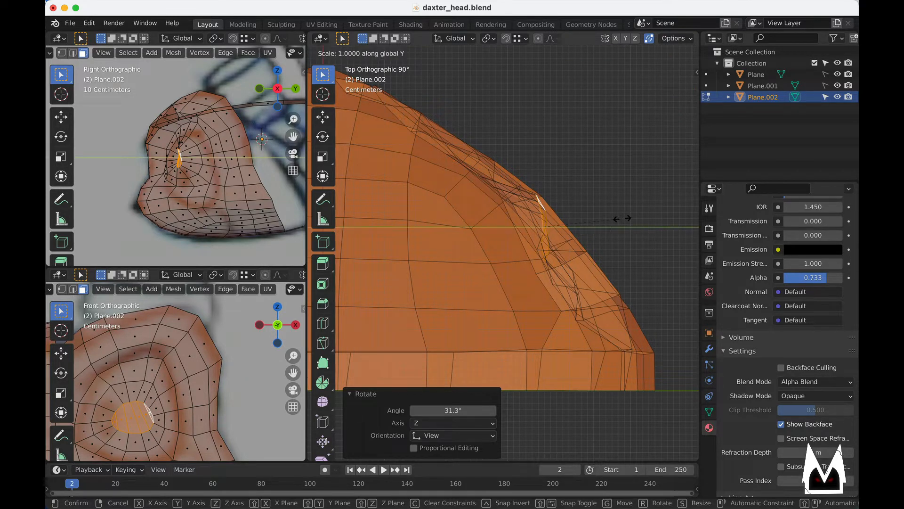
key("0")
key("Return")
key("r")
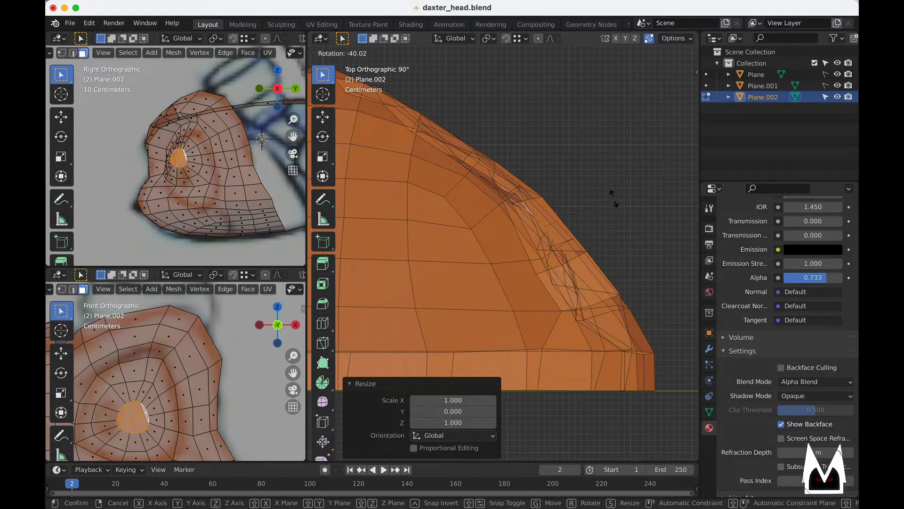
left_click(613, 208)
- Switch to vertex editing and reposition individual vertices of the ring around the eye centre
middle_click_drag(614, 207, 602, 269)
key("1")
key("g")
left_click(582, 193)
left_click(560, 181)
key("g")
left_click(558, 173)
middle_click_drag(473, 250, 503, 200)
key("g")
left_click(459, 246)
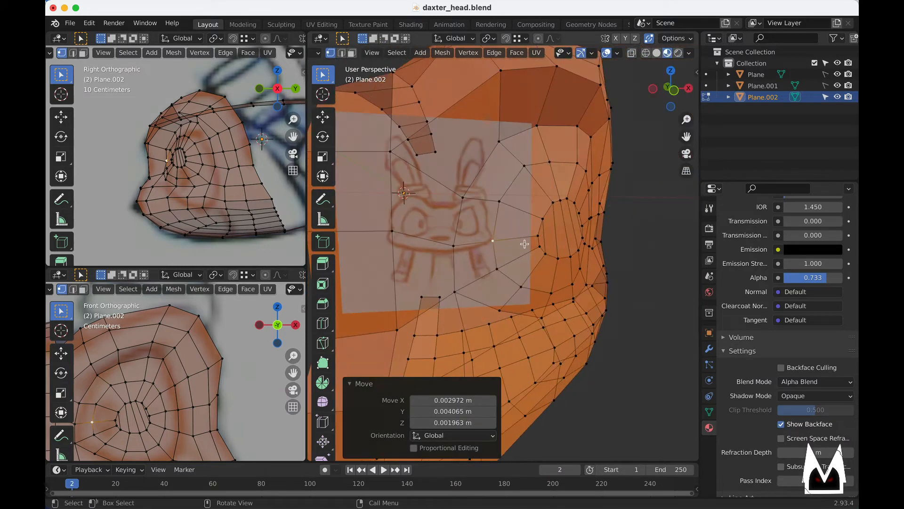
- Move the next two ring vertices on the upper inner side of the eye centre to even their spacing
left_click(502, 200)
key("g")
left_click(501, 198)
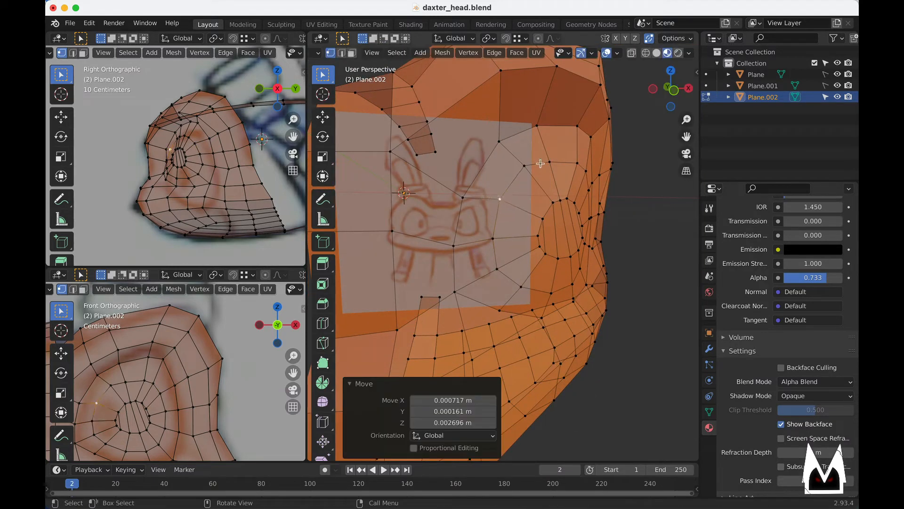
left_click(525, 166)
key("g")
left_click(521, 168)
- Shift the eye socket vertices in depth, viewed from the side, to even out the socket's curvature
middle_click_drag(521, 168, 587, 203)
key("g")
left_click(542, 151)
key("g")
left_click(619, 156)
key("g")
left_click(556, 217)
key("g")
left_click(561, 228)
left_click(509, 198)
key("g")
left_click(567, 228)
- Fine-tune two vertices on the inner side of the eye socket to smooth its side profile
scroll(529, 207, "up", 2)
left_click(560, 202)
key("g")
left_click(598, 202)
left_click(518, 202)
key("g")
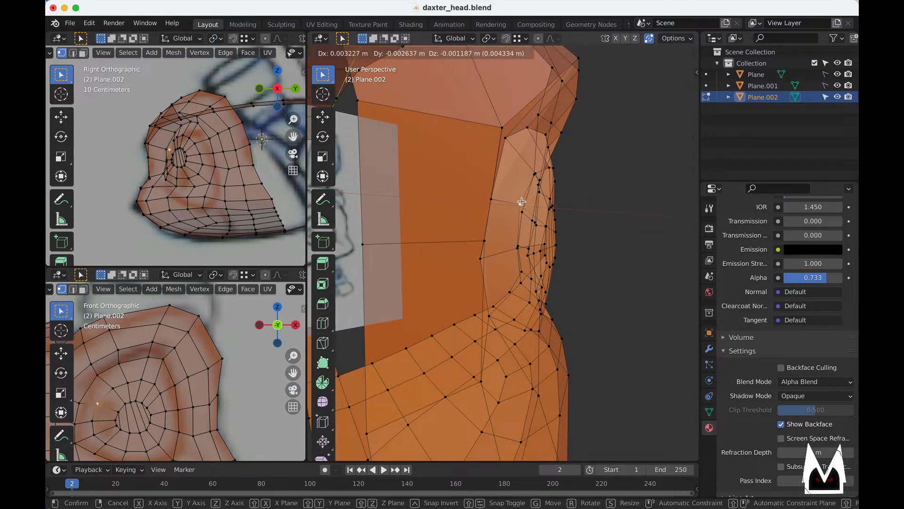
left_click(522, 204)
middle_click_drag(522, 204, 534, 248)
scroll(529, 246, "down", 3)
scroll(530, 283, "down", 4)
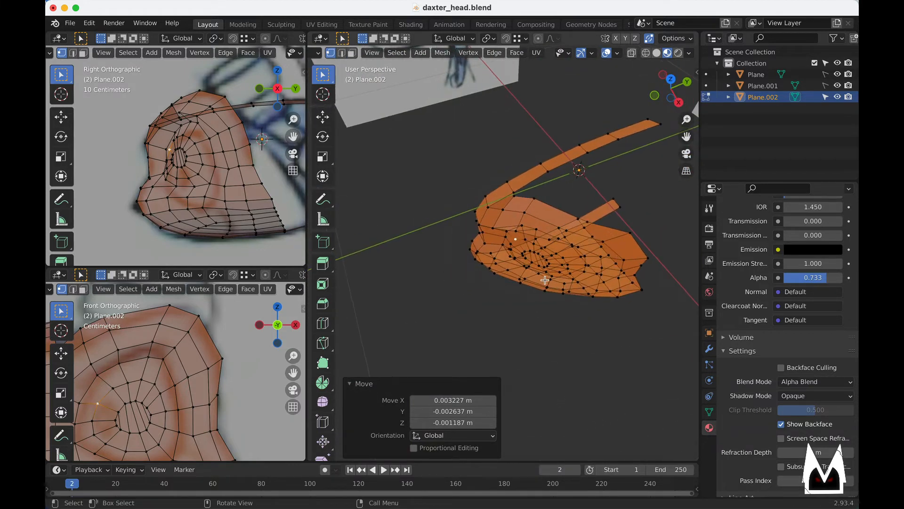
- Reposition vertices along the head's upper border between the central top strip and the outer corner
key("2")
left_click(550, 202)
middle_click_drag(551, 203, 567, 242)
scroll(586, 202, "up", 3)
scroll(561, 224, "up", 2)
middle_click_drag(447, 212, 490, 216)
key("1")
key("g")
left_click(528, 226)
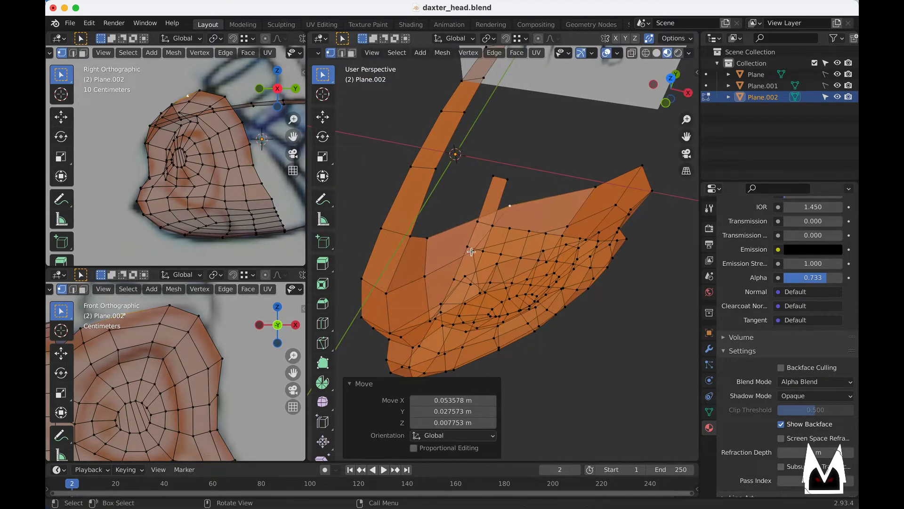
key("g")
left_click(499, 245)
- Extrude a side edge of the central top strip near the origin outward in the front view
middle_click_drag(499, 245, 450, 239)
key("2")
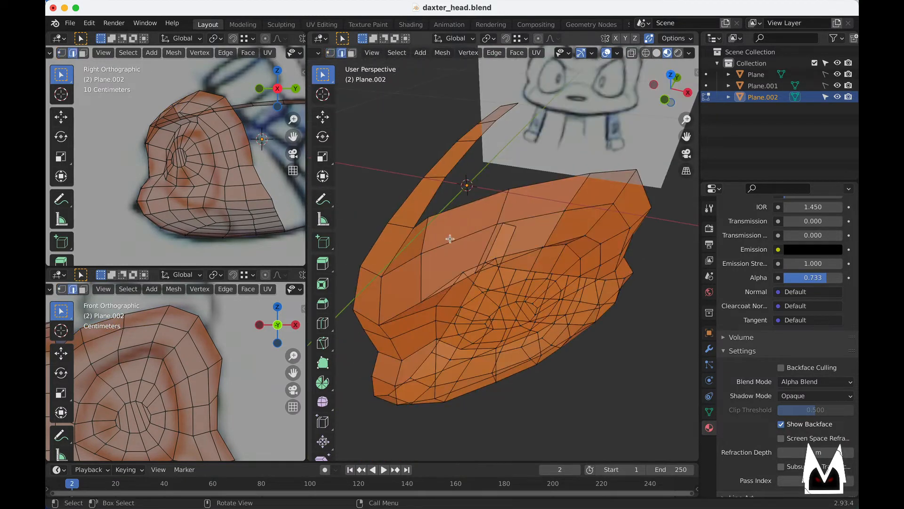
left_click(476, 202)
scroll(533, 197, "down", 4)
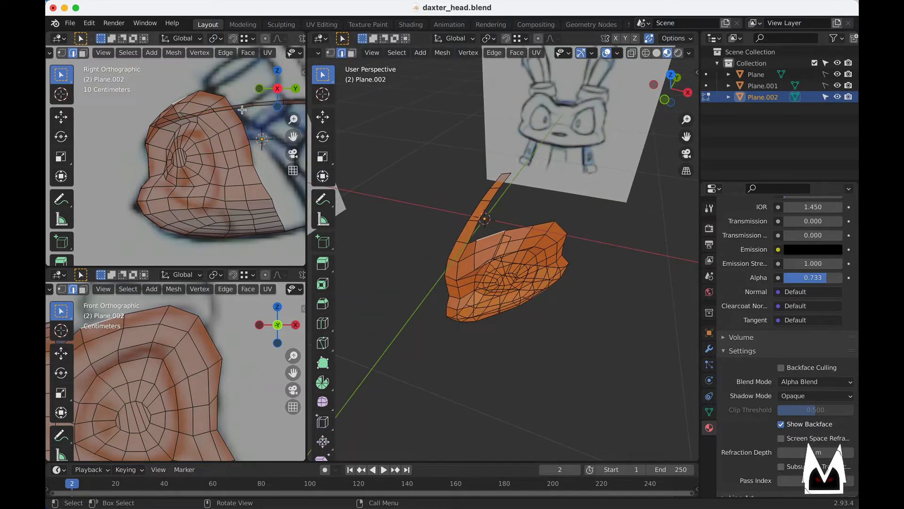
middle_click_drag(231, 100, 163, 119, "shift")
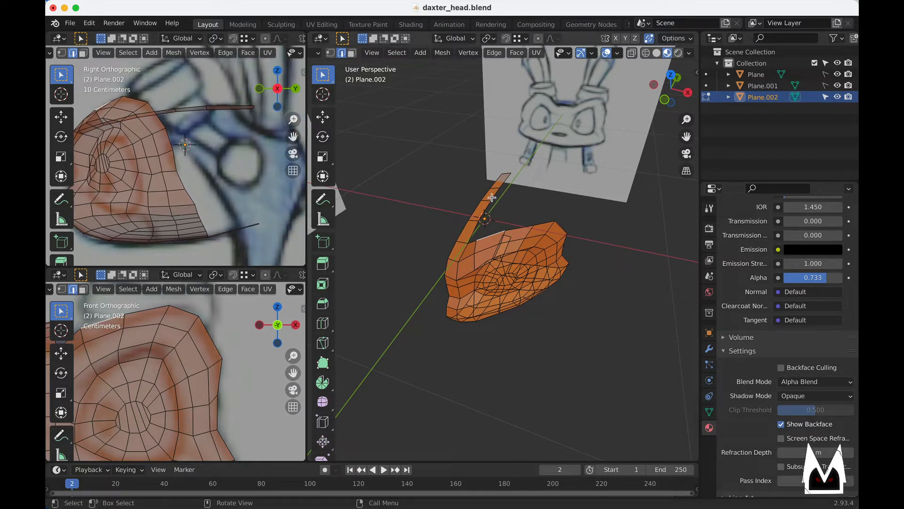
scroll(222, 155, "down", 3)
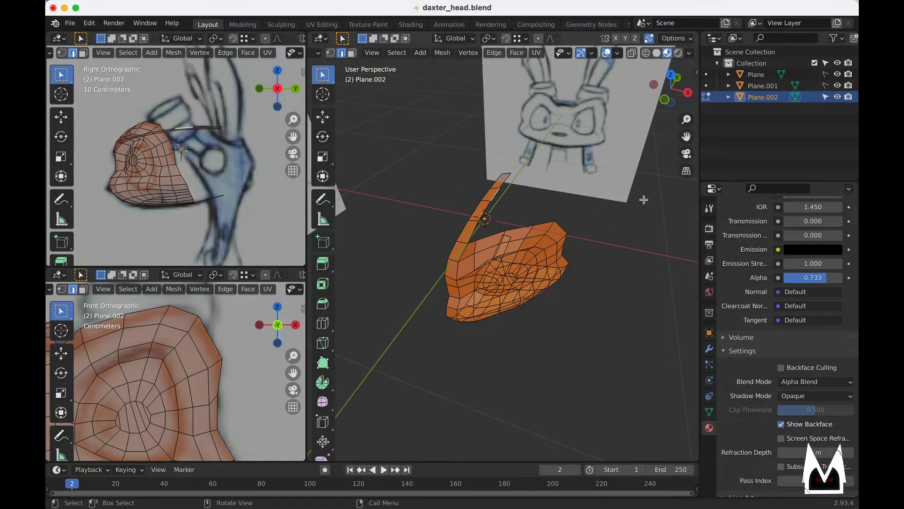
middle_click_drag(519, 212, 500, 238)
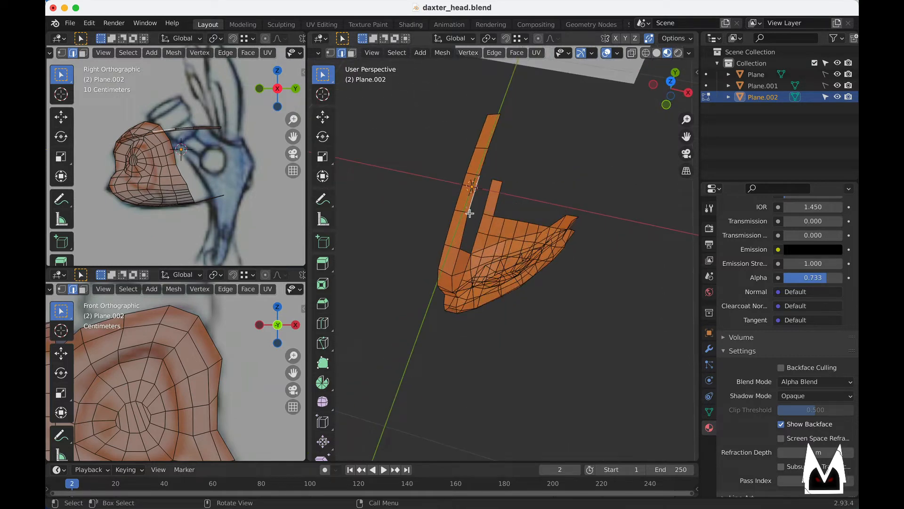
middle_click_drag(497, 217, 527, 263, "alt")
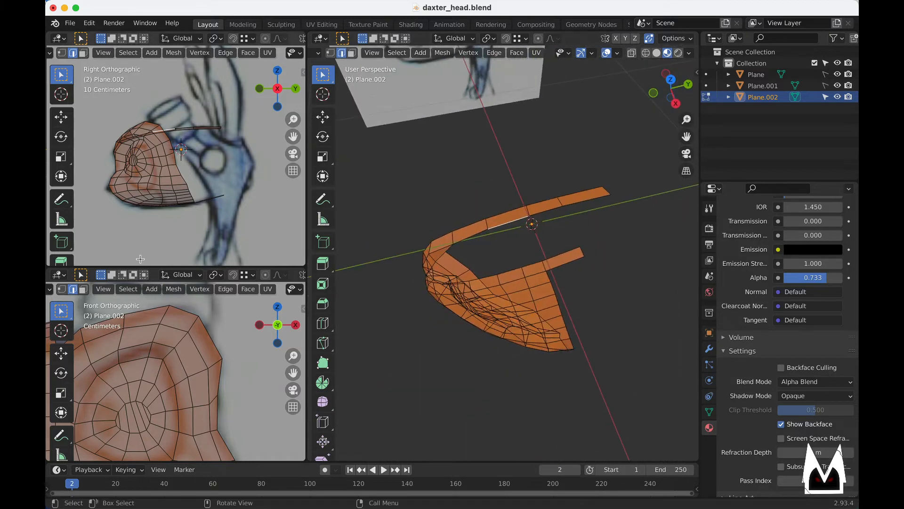
middle_click_drag(226, 207, 256, 244)
middle_click_drag(199, 196, 159, 200, "alt")
scroll(250, 328, "down", 5)
scroll(186, 336, "up", 3)
key("e")
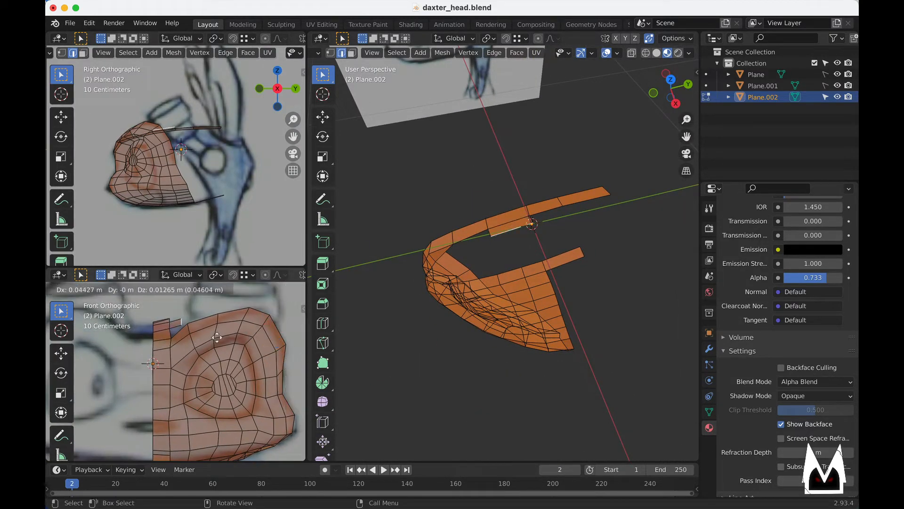
left_click(230, 337)
- Extend the new strip with three more extrusions over the head's upper outer corner and down its side in the front view
middle_click_drag(231, 338, 175, 343, "shift")
key("e")
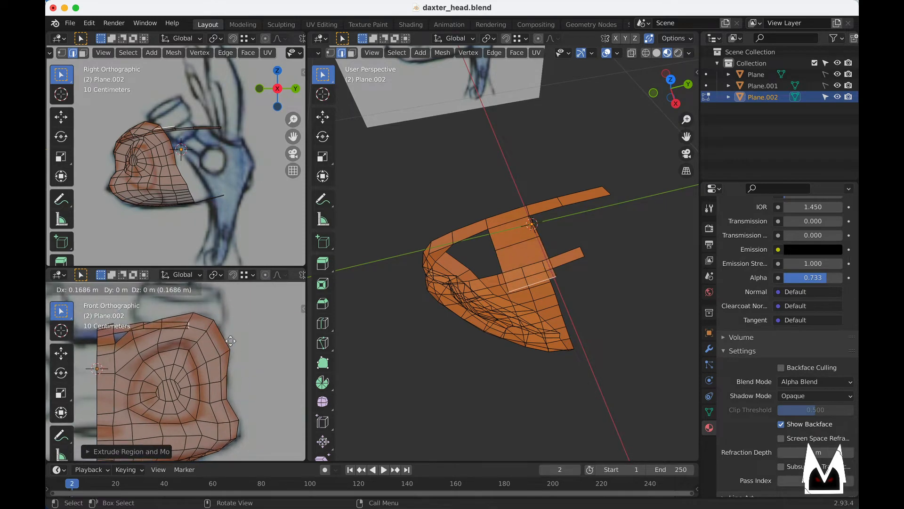
left_click(238, 345)
key("e")
left_click(260, 358)
middle_click_drag(260, 358, 208, 346, "shift")
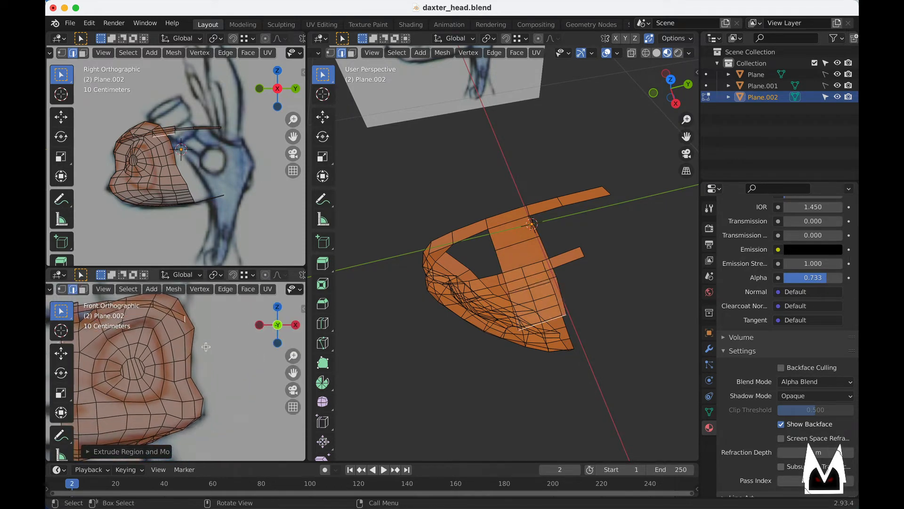
key("e")
left_click(211, 381)
- Move the cross edges of the new side strip backward one by one so it curves around behind the face
middle_click_drag(553, 347, 563, 290)
key("g")
left_click(593, 279)
left_click(509, 223)
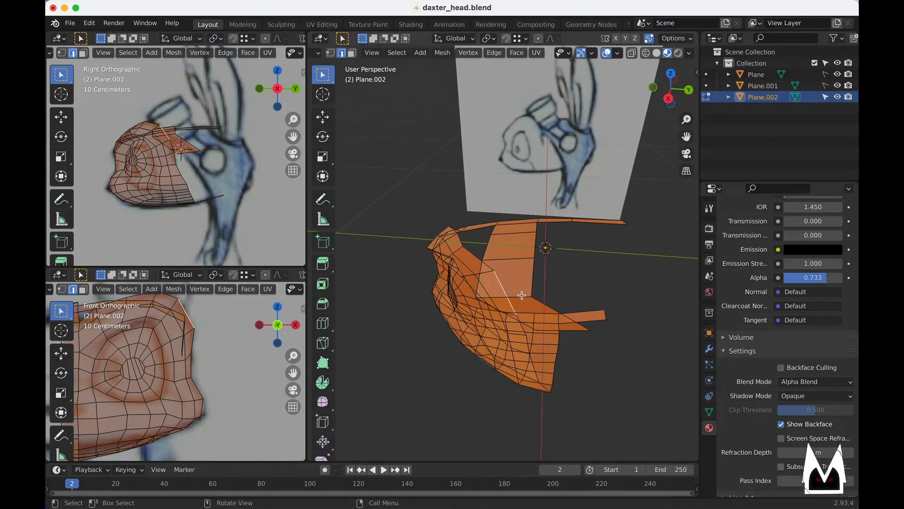
key("g")
left_click(577, 294)
left_click(511, 260)
key("g")
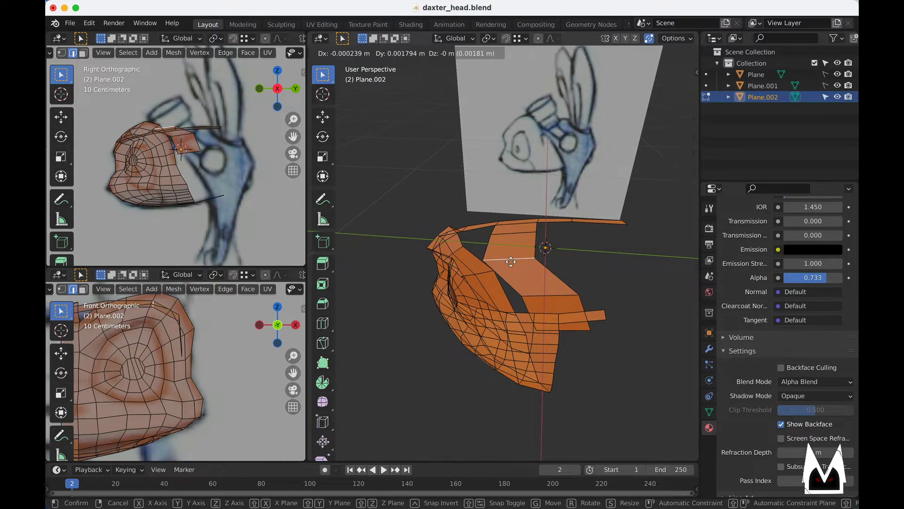
left_click(539, 263)
left_click(513, 234)
key("g")
left_click(526, 233)
- Adjust individual vertices of the side strip, mainly along its front border, to smooth its curve
middle_click_drag(522, 300, 556, 227)
key("1")
left_click(510, 242)
key("g")
left_click(502, 240)
left_click(473, 262)
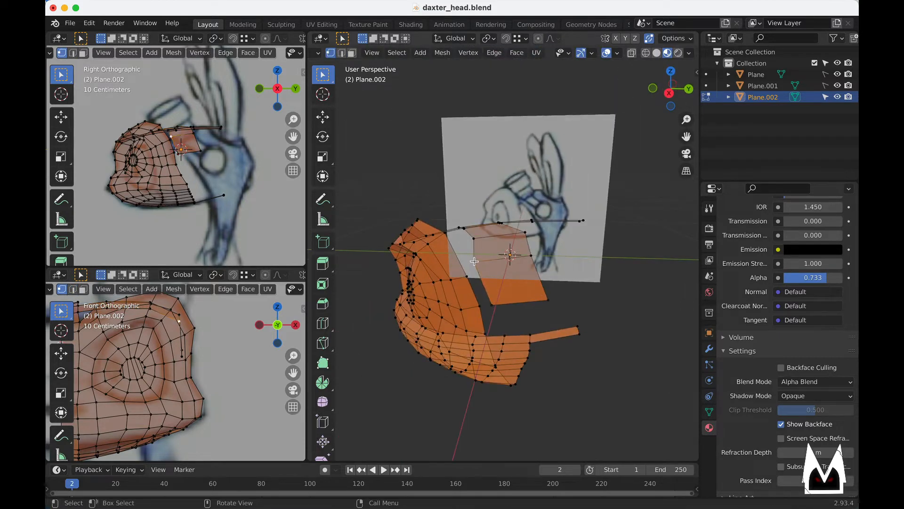
key("g")
left_click(479, 262)
mouse_move(499, 312)
middle_mouse_down()
mouse_move(492, 344)
mouse_move(490, 321)
middle_mouse_up()
key("g")
left_click(520, 334)
- Align the outer and lower vertices of the side strip with the head silhouette in the front view
left_click_drag(535, 286, 498, 257)
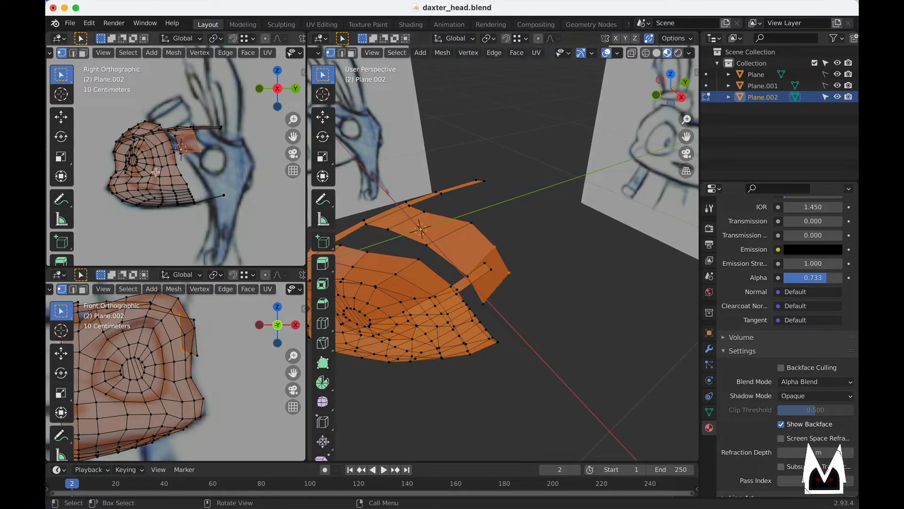
key("g")
left_click(215, 363)
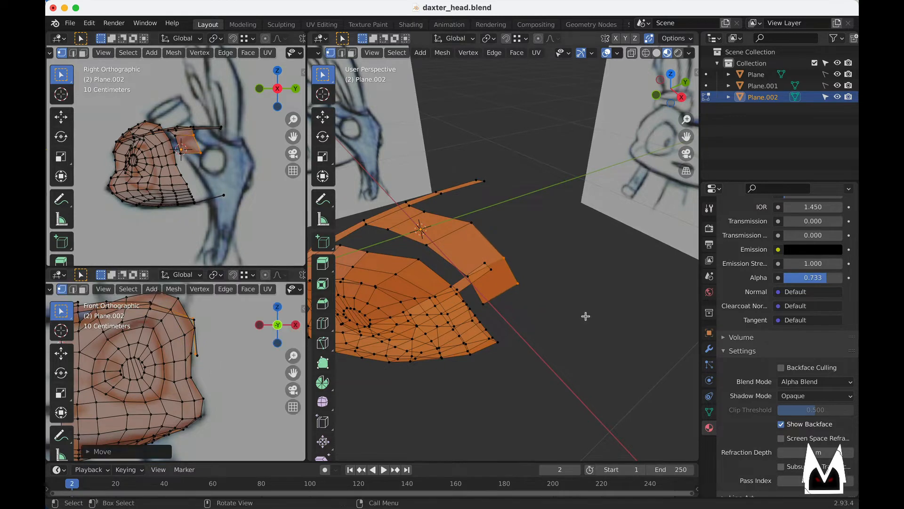
middle_click_drag(515, 299, 557, 272)
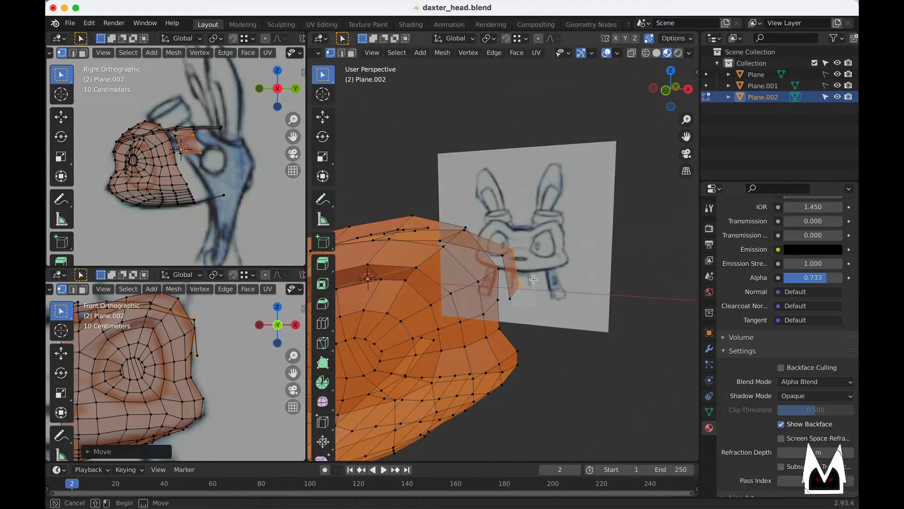
key("g")
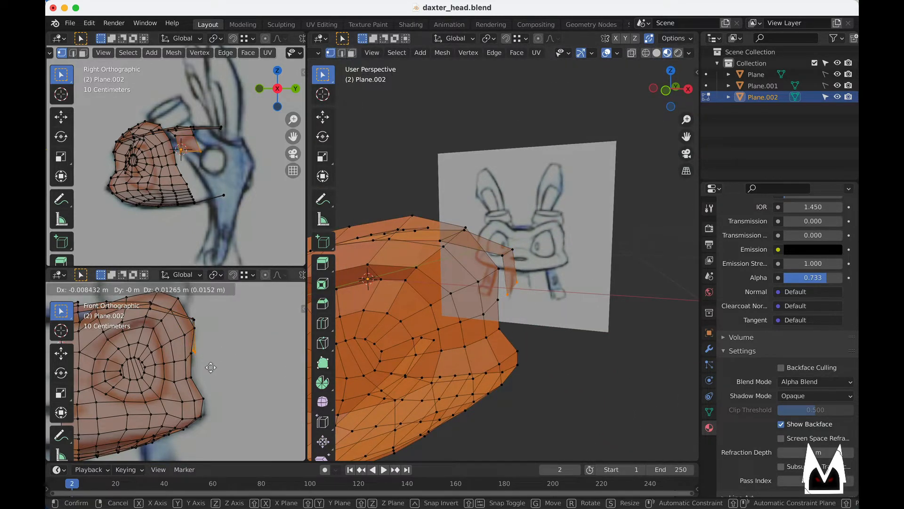
left_click(209, 370)
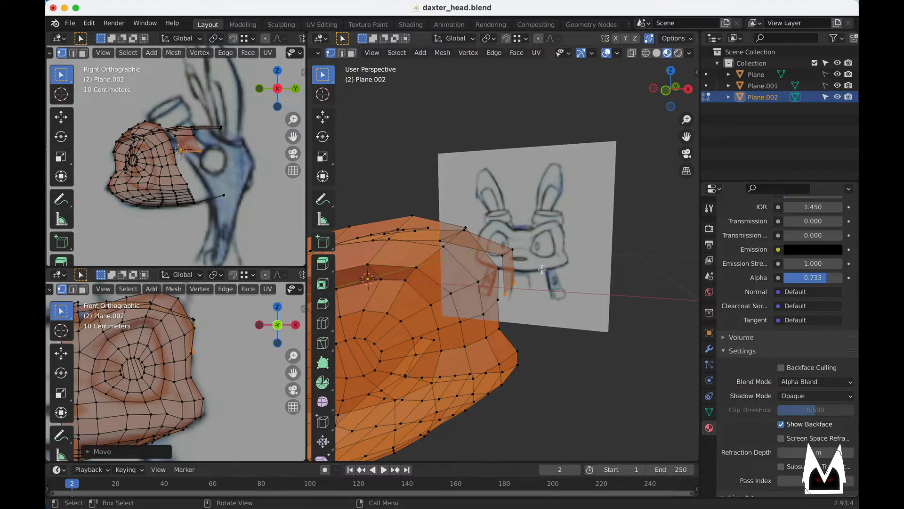
key("g")
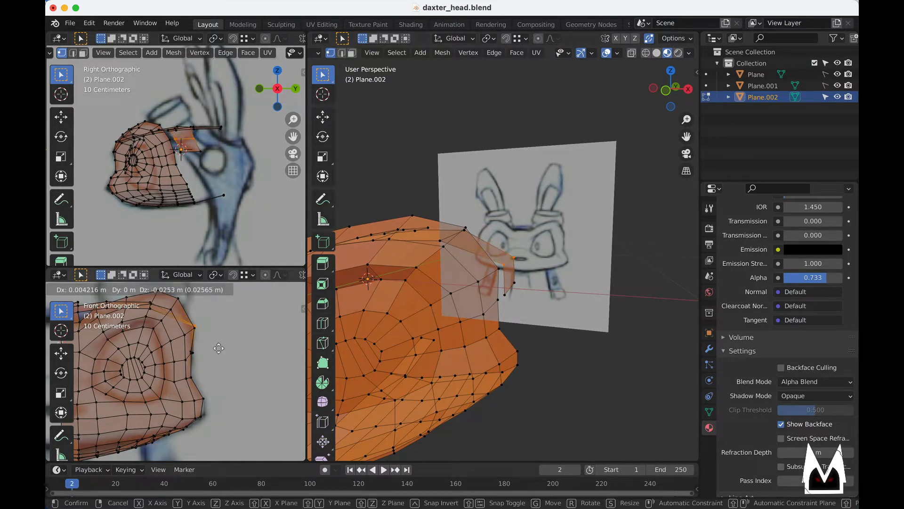
left_click(239, 345)
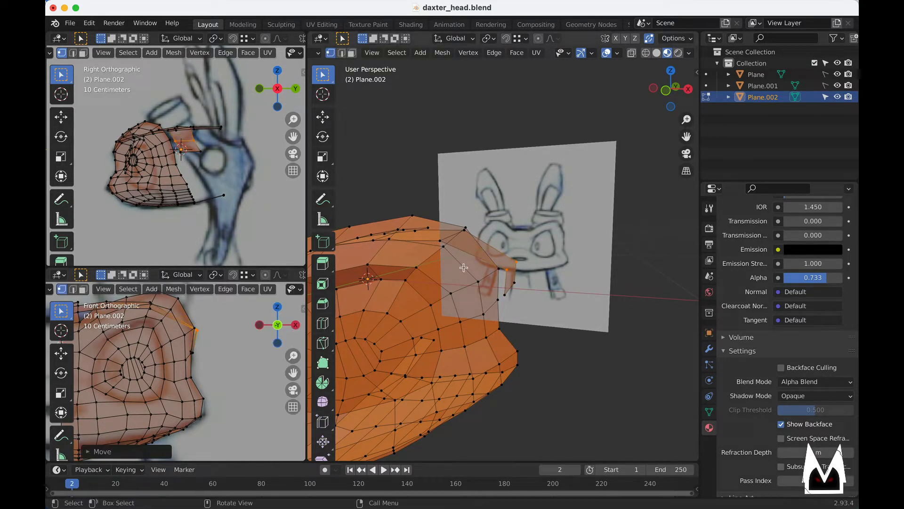
- Add a loop cut across the side strip near its outer bend and reposition a vertex there
middle_click_drag(463, 268, 491, 238)
key("ctrl+r")
left_click(493, 249)
left_click(499, 255)
key("g")
left_click(545, 278)
- Move vertices on the front and rear borders of the side strip to even out its faces
left_click(439, 233)
key("g")
left_click(449, 259)
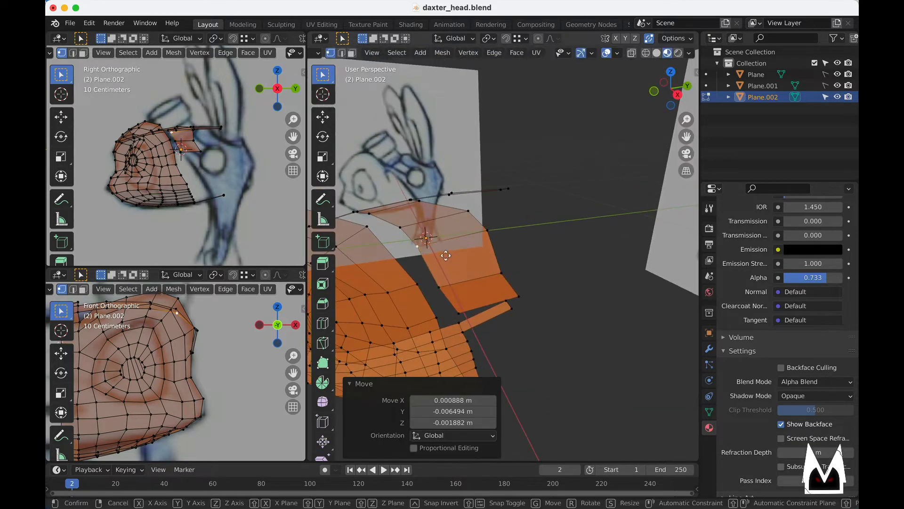
left_click(491, 236)
key("g")
left_click(482, 237)
left_click(448, 285)
key("g")
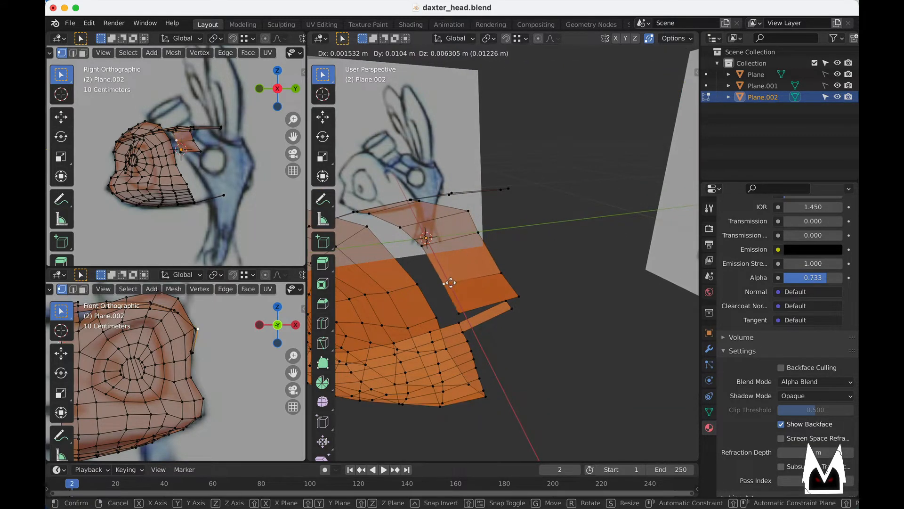
left_click(456, 280)
- Extrude an upper border edge of the face backward toward the side strip and adjust one of its new vertices
middle_click_drag(476, 286, 574, 274)
key("2")
middle_click_drag(522, 284, 536, 283)
key("e")
left_click(478, 268)
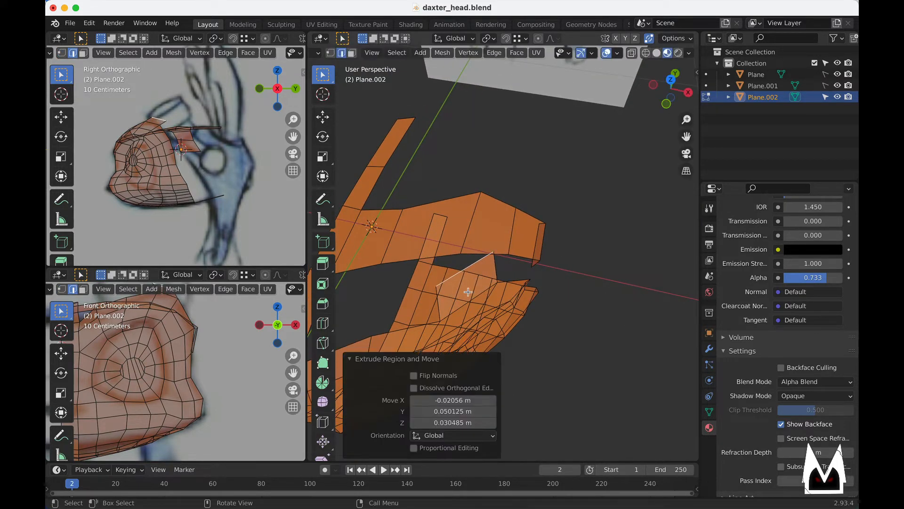
key("1")
left_click(436, 285)
key("g")
left_click(440, 275)
- Reposition the vertices of the newly extruded face on the upper border, checking its shape from behind
middle_click_drag(441, 274, 649, 265)
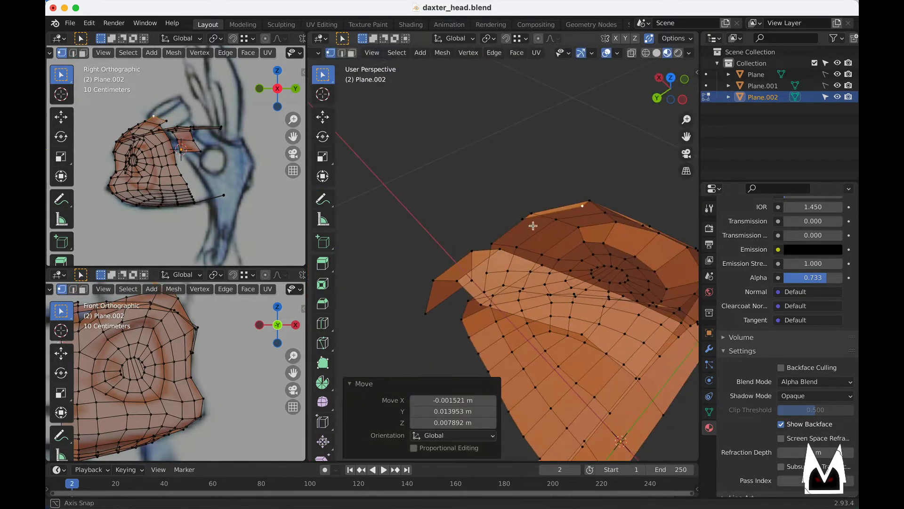
middle_click_drag(533, 226, 594, 262)
left_click(511, 247)
key("g")
left_click(507, 267)
mouse_move(576, 229)
middle_mouse_down()
mouse_move(570, 242)
mouse_move(593, 283)
mouse_move(580, 259)
mouse_move(640, 285)
mouse_move(539, 275)
mouse_move(565, 188)
mouse_move(636, 192)
mouse_move(535, 195)
mouse_move(506, 246)
mouse_move(518, 293)
mouse_move(490, 272)
middle_mouse_up()
key("g")
left_click(563, 265)
- Extrude another upper border edge above the eye backward and reposition the new edge
key("2")
key("g")
left_click(513, 289)
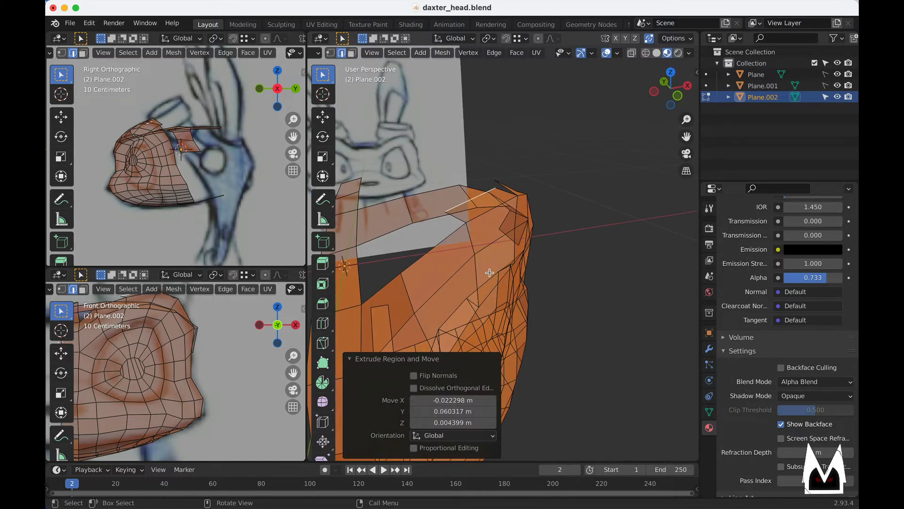
middle_click_drag(435, 256, 588, 327)
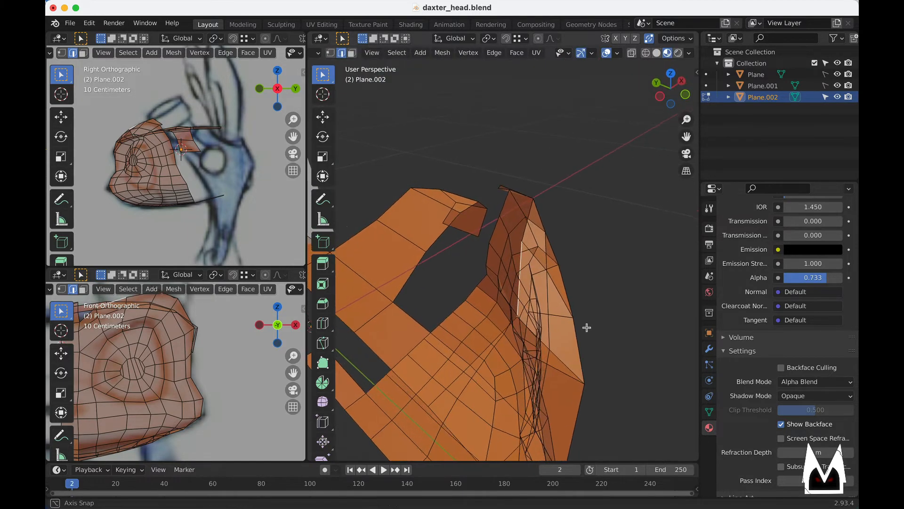
key("g")
left_click(547, 325)
- Move the individual vertices of the new face above the eye so it follows the head's curve
key("1")
left_click(547, 326)
key("g")
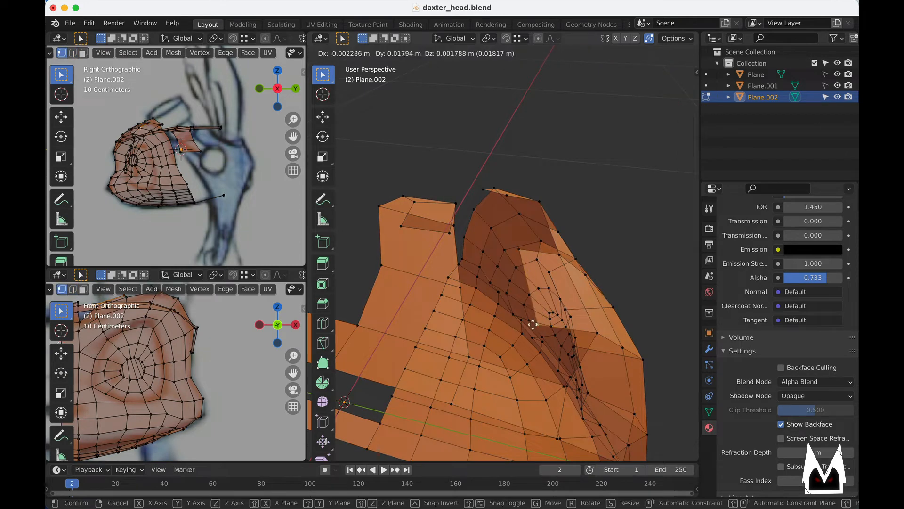
left_click(528, 325)
middle_click_drag(528, 324, 469, 297)
left_click(442, 258)
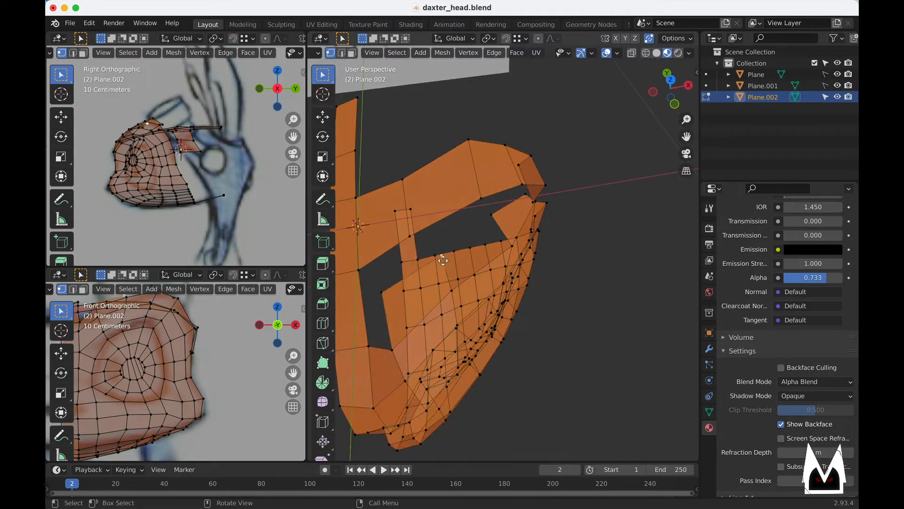
key("g")
left_click(443, 264)
- Fill the gap between the open side edges of the two extruded upper faces with a face
key("2")
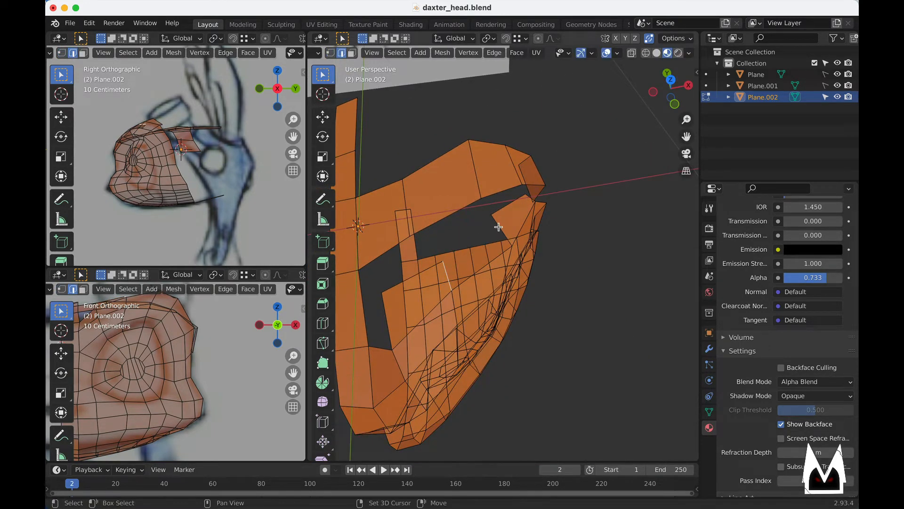
left_click(498, 227, "shift")
key("f")
mouse_move(502, 240)
middle_mouse_down()
mouse_move(460, 220)
mouse_move(497, 225)
middle_mouse_up()
- Reposition two rear border vertices around the newly filled upper face
key("1")
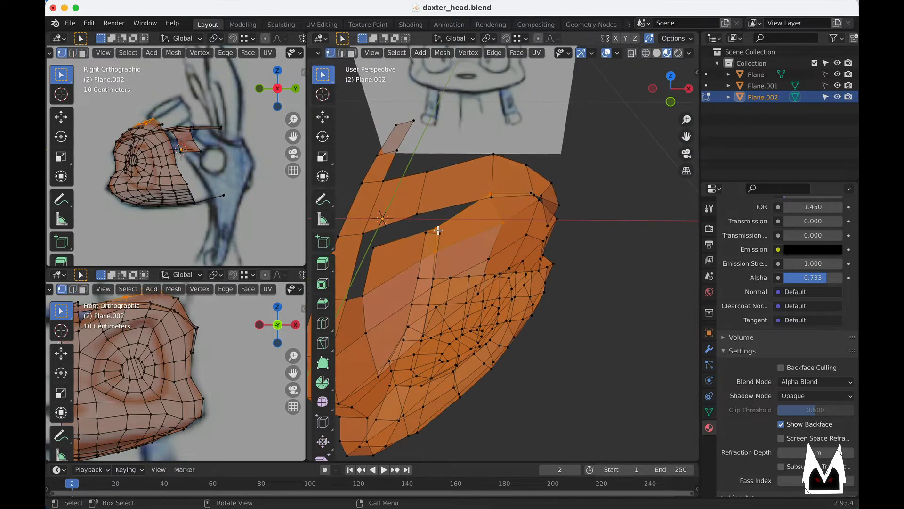
left_click(438, 230)
key("g")
left_click(434, 223)
left_click(490, 192)
key("g")
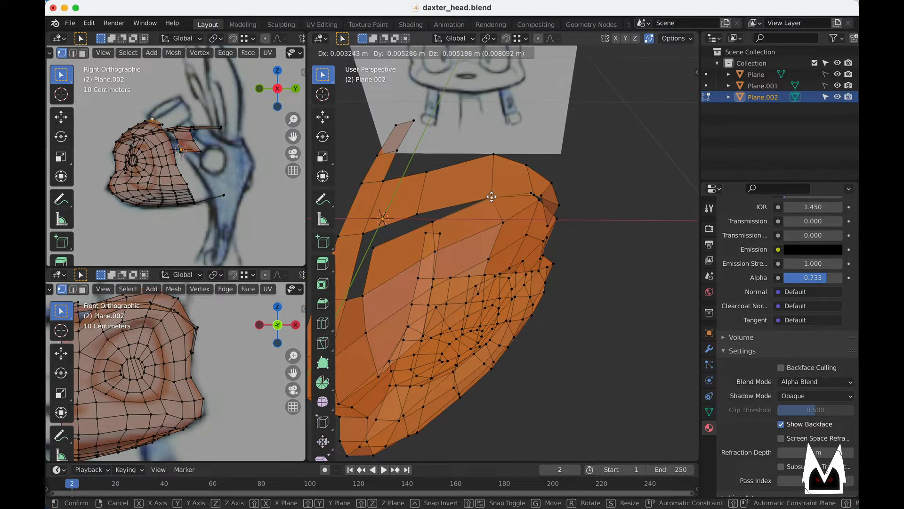
left_click(492, 197)
- Set the head material's blend mode to Opaque
middle_click_drag(491, 197, 848, 397)
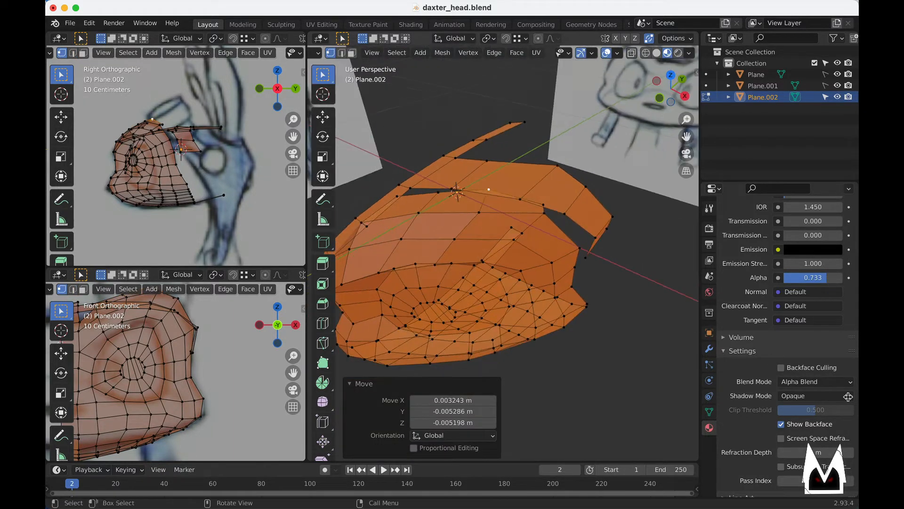
left_click(799, 383)
left_click(827, 396)
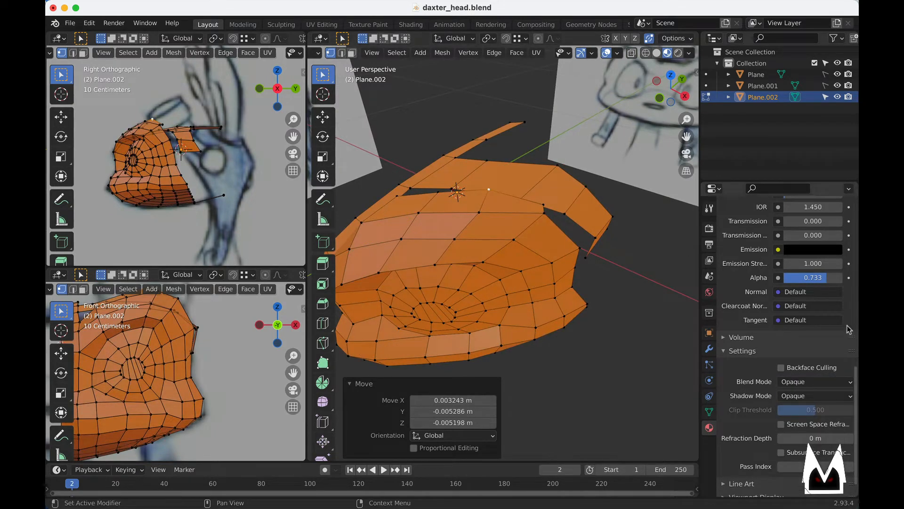
- Move two vertices on the upper rear border above the eye to smooth its outline
middle_click_drag(530, 251, 541, 229)
left_click(532, 240)
key("g")
left_click(542, 245)
middle_click_drag(531, 196, 531, 254)
left_click(490, 219)
key("g")
left_click(494, 225)
scroll(494, 225, "down", 4)
scroll(510, 242, "down", 5)
scroll(502, 269, "up", 6)
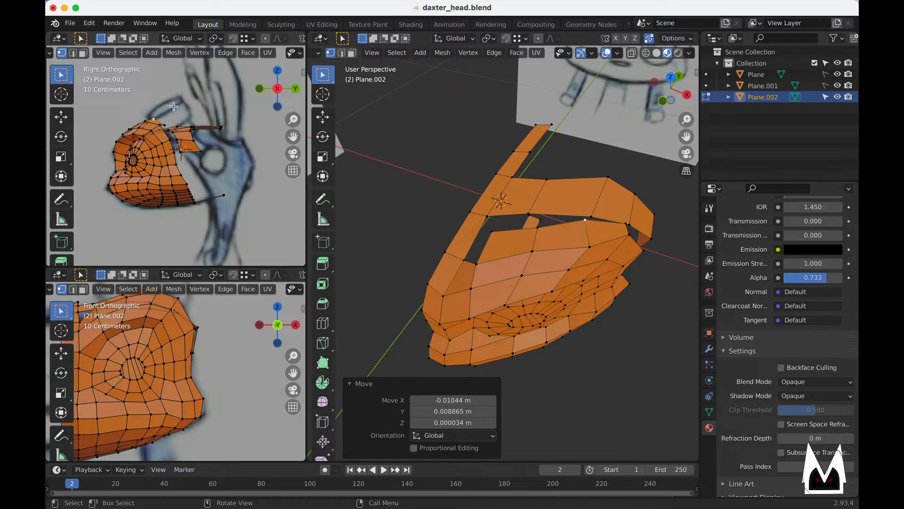
- Add a loop cut across the side strip and slide the neighbouring front and rear border vertices along their edges
middle_click_drag(435, 171, 484, 255)
left_click(471, 257)
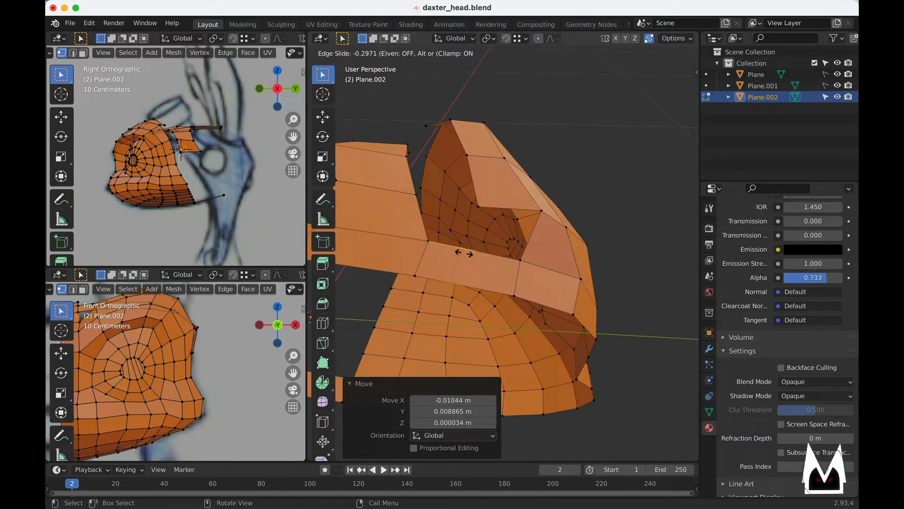
left_click(458, 252)
left_click(415, 240)
key("shift+v")
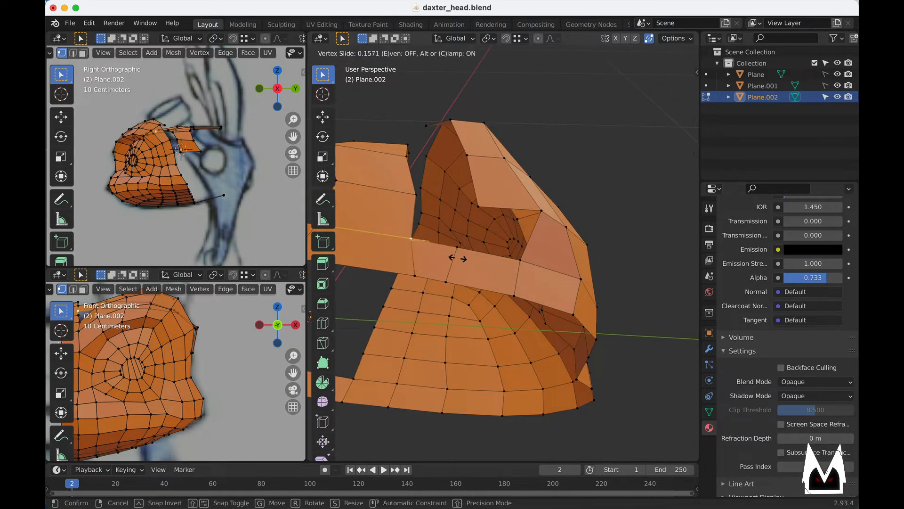
left_click(448, 257)
key("shift+v")
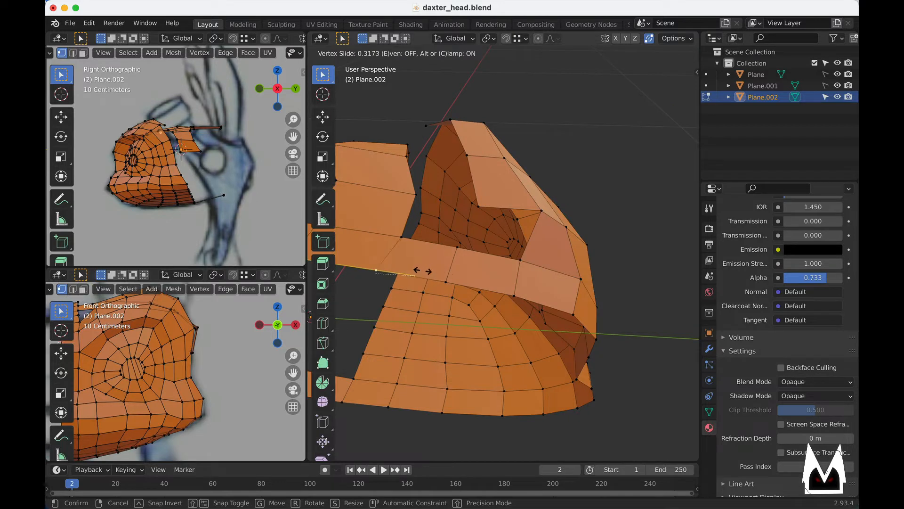
left_click(498, 247)
- Fill the gap between the faces above the eye and the side strip, next to the centre strip
key("2")
key("1")
middle_click_drag(515, 204, 572, 236)
key("2")
middle_click_drag(542, 194, 477, 221)
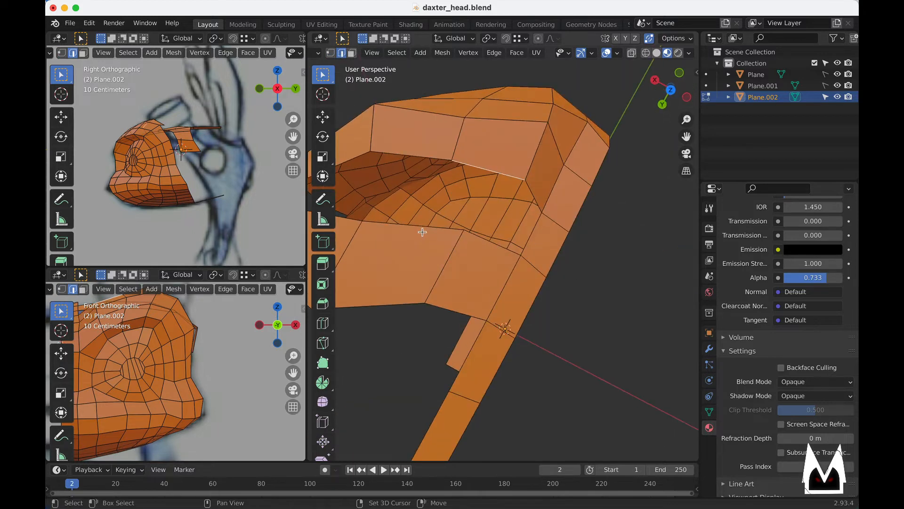
middle_click_drag(422, 232, 530, 229)
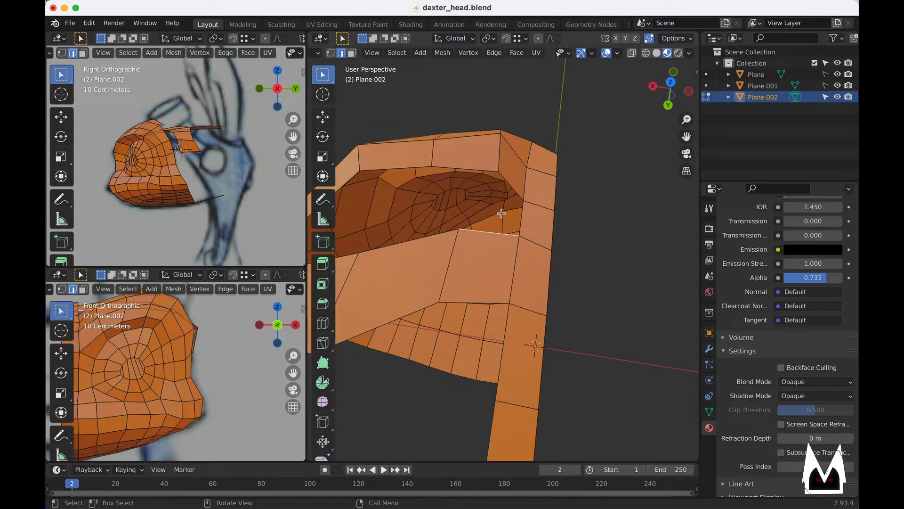
key("f")
- Slide the side strip's front and rear border vertices beside the centre strip outward along their edges
middle_click_drag(511, 269, 475, 251)
key("1")
left_click(474, 239)
key("g")
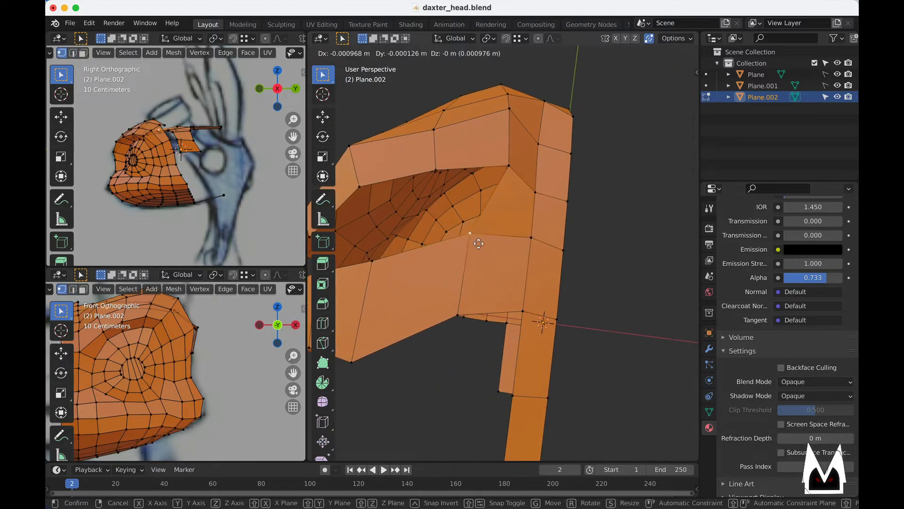
key("g")
left_click(496, 244)
left_click(462, 313)
key("g")
key("g")
key("Escape")
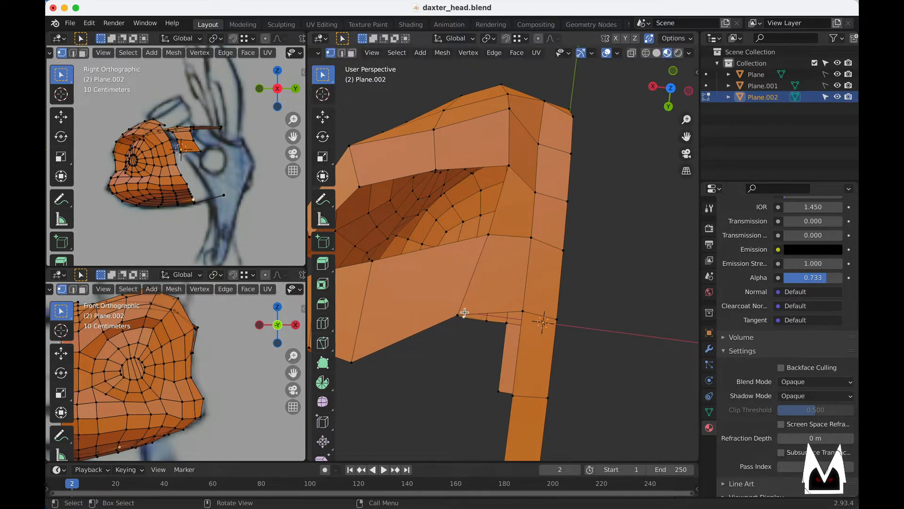
key("g")
key("g")
left_click(504, 307)
- Add a single loop cut across the wide section of the side strip
middle_click_drag(505, 306, 447, 272)
key("ctrl+r")
left_click(446, 260)
left_click(436, 250)
scroll(436, 251, "down", 3)
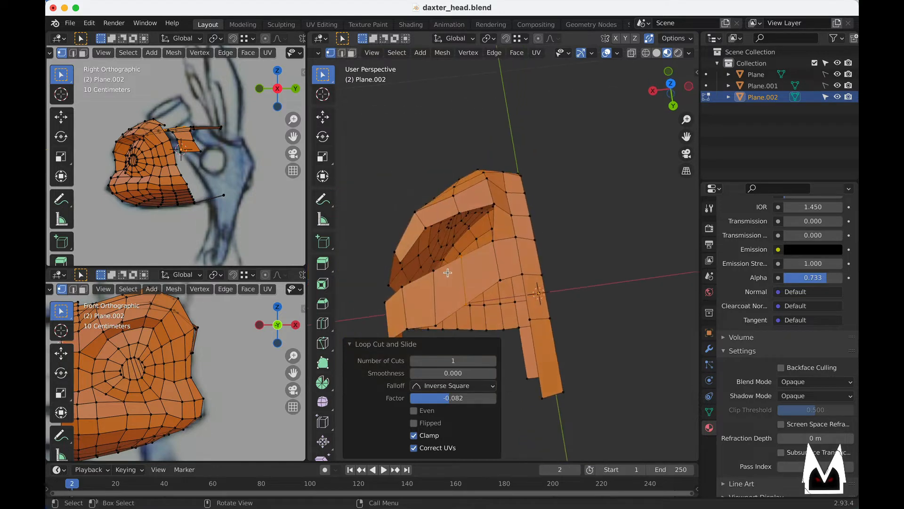
- Bridge the open edges above the eye to the side strip with new faces
key("2")
scroll(444, 217, "up", 4)
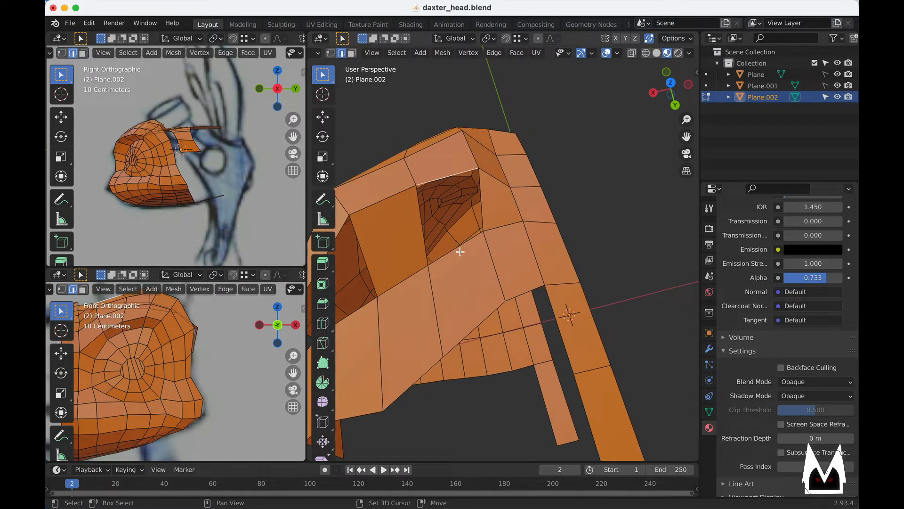
middle_click_drag(460, 252, 512, 272)
- Reposition the side strip's front border vertex at the open end of the filled gap
mouse_move(492, 303)
middle_mouse_down()
mouse_move(501, 267)
mouse_move(441, 323)
mouse_move(485, 274)
mouse_move(532, 269)
middle_mouse_up()
key("g")
left_click(484, 274)
key("g")
left_click(485, 274)
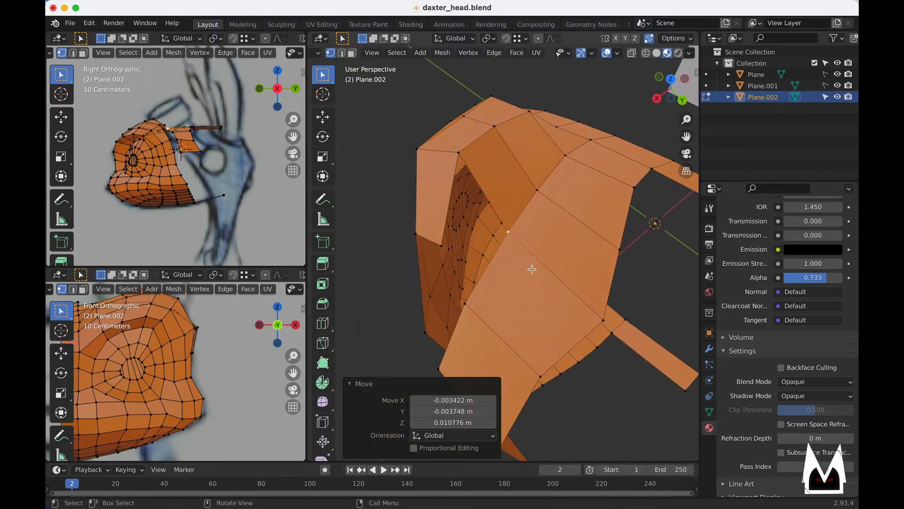
- Fill the remaining opening between the side of the face and the side strip with faces
scroll(146, 129, "up", 4)
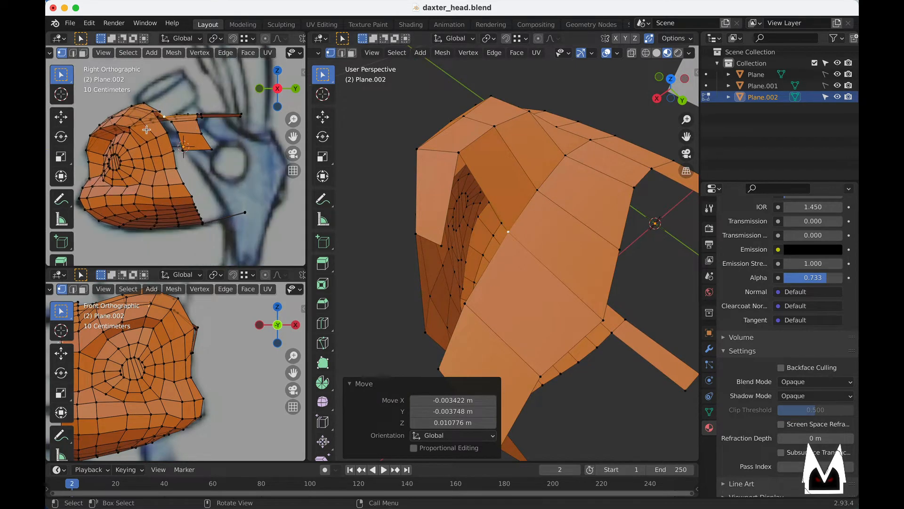
middle_click_drag(531, 295, 431, 140)
scroll(516, 178, "up", 5)
key("2")
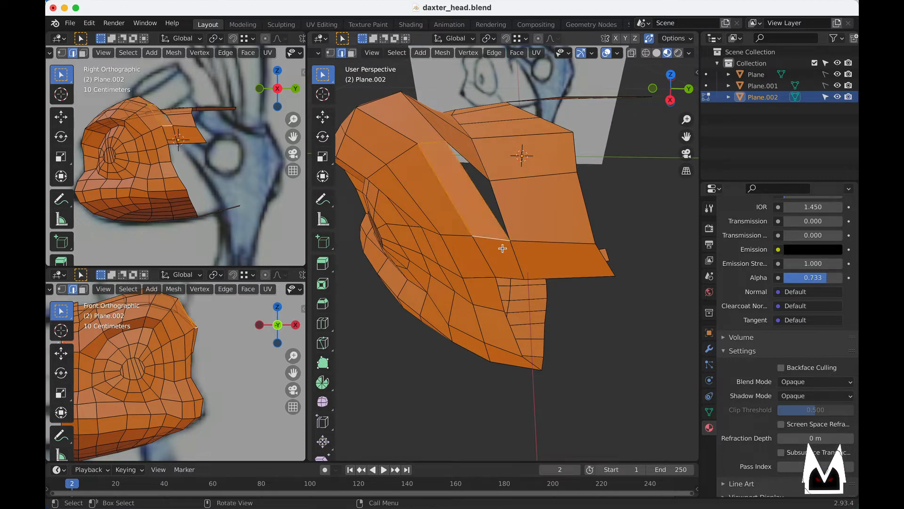
middle_click_drag(502, 249, 449, 179)
key("1")
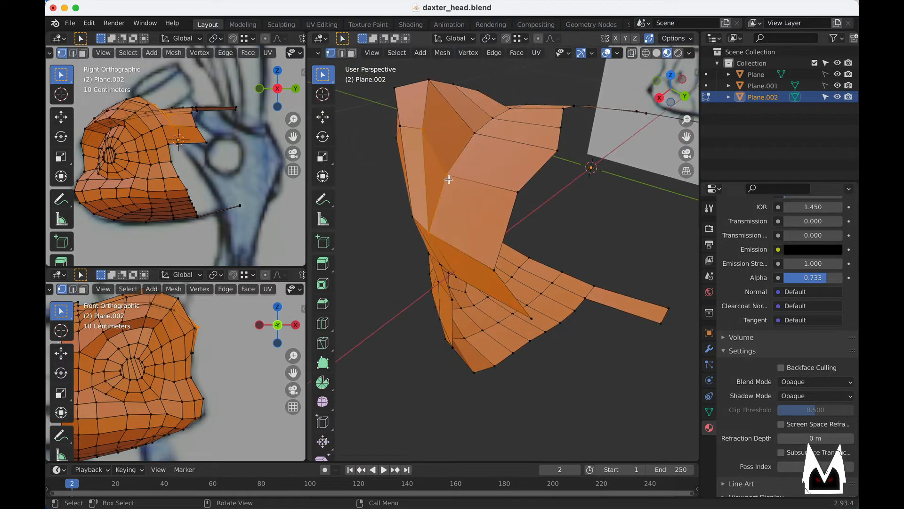
- Move vertices along the seam between the new side faces and the side strip to even out their shape
left_click(430, 230)
middle_click_drag(430, 230, 536, 222)
key("g")
left_click(510, 232)
left_click(624, 201)
key("g")
left_click(620, 192)
left_click(517, 228)
key("g")
left_click(551, 228)
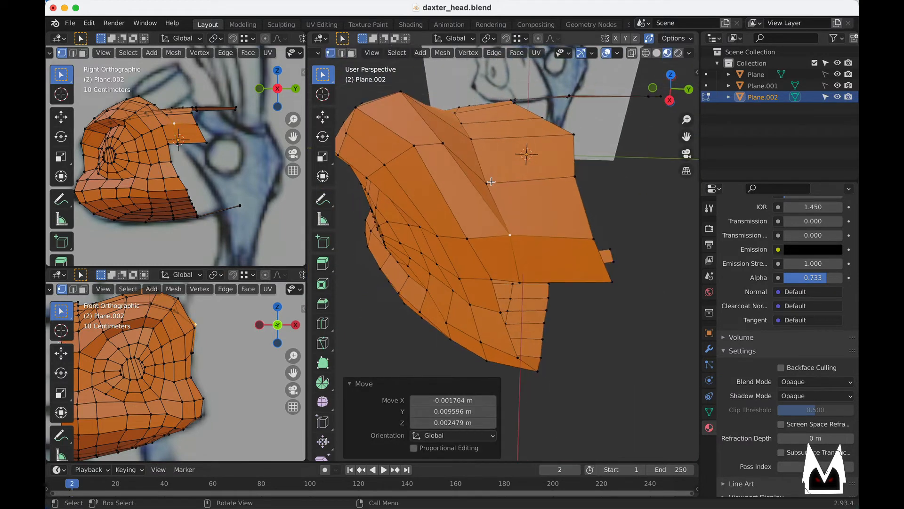
- Shift the seam vertices along the side strip's front border backward to even the spacing of the upper faces
left_click(490, 182)
key("g")
left_click(508, 177)
left_click(474, 141)
key("g")
left_click(497, 138)
middle_click_drag(502, 136, 517, 177)
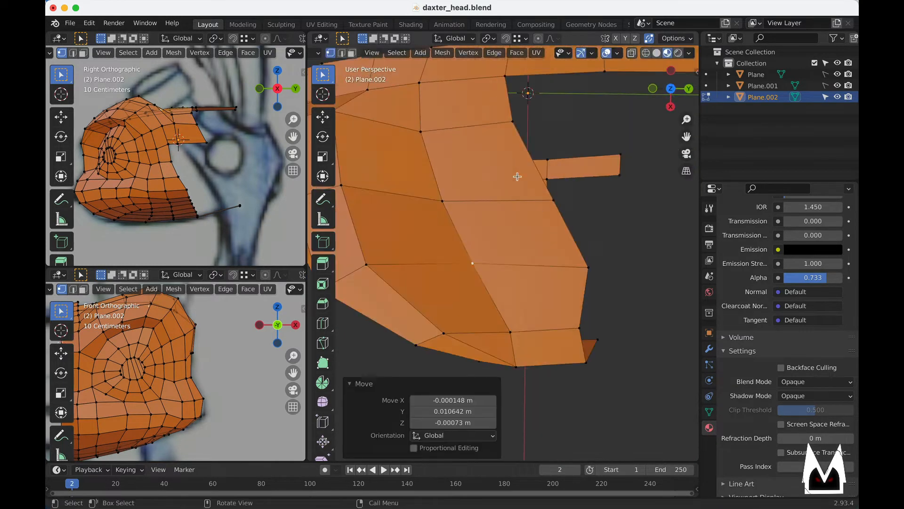
middle_click_drag(409, 170, 448, 236, "shift")
left_click(474, 274)
key("g")
left_click(473, 267)
- Pull the side strip's rear border vertices inward to form an even curve from above
left_click(601, 274)
key("g")
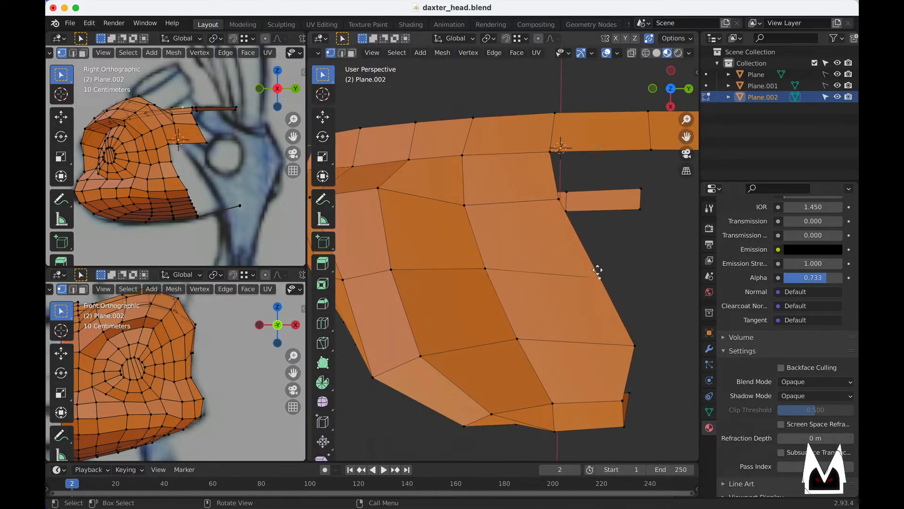
left_click(588, 259)
middle_click_drag(585, 253, 554, 314)
left_click(508, 274)
key("g")
left_click(486, 256)
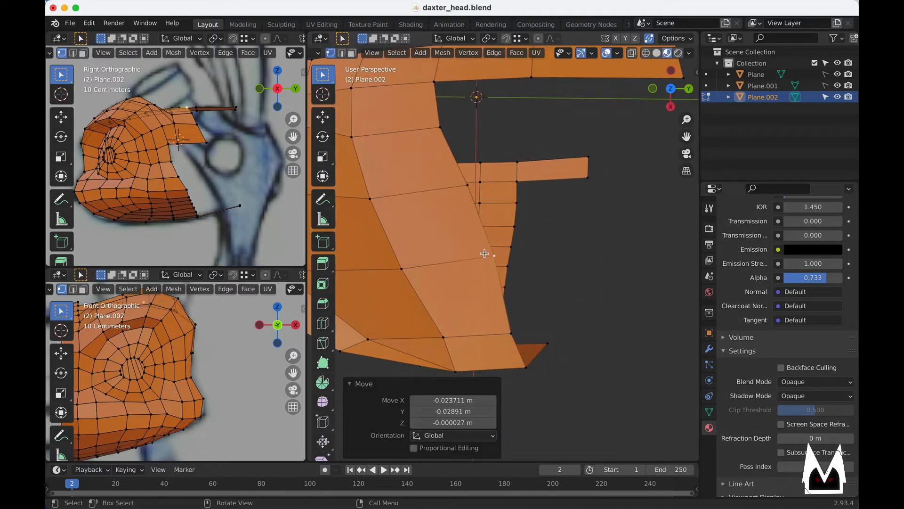
scroll(490, 250, "down", 5)
mouse_move(515, 226)
middle_mouse_down()
mouse_move(525, 206)
mouse_move(518, 230)
middle_mouse_up()
scroll(466, 190, "up", 3)
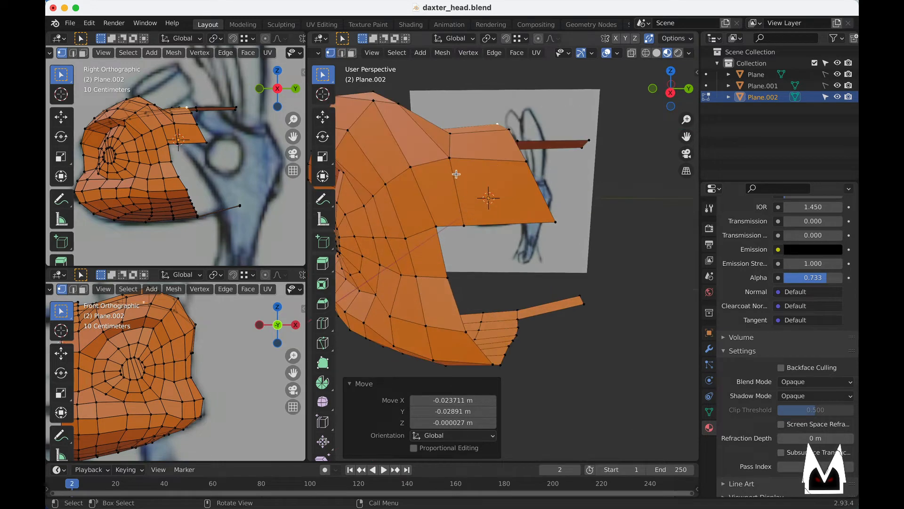
- Adjust an upper seam vertex and a lower border vertex of the side strip from the side
left_click(453, 159)
key("g")
left_click(456, 157)
left_click(465, 225)
key("g")
left_click(472, 224)
- Move vertices on the side of the head and the side strip's lower border to smooth the face flow
middle_click_drag(465, 237, 526, 218)
left_click(484, 191)
key("g")
right_click(488, 192)
left_click(447, 217)
key("g")
left_click(449, 219)
left_click(479, 207)
key("g")
left_click(493, 206)
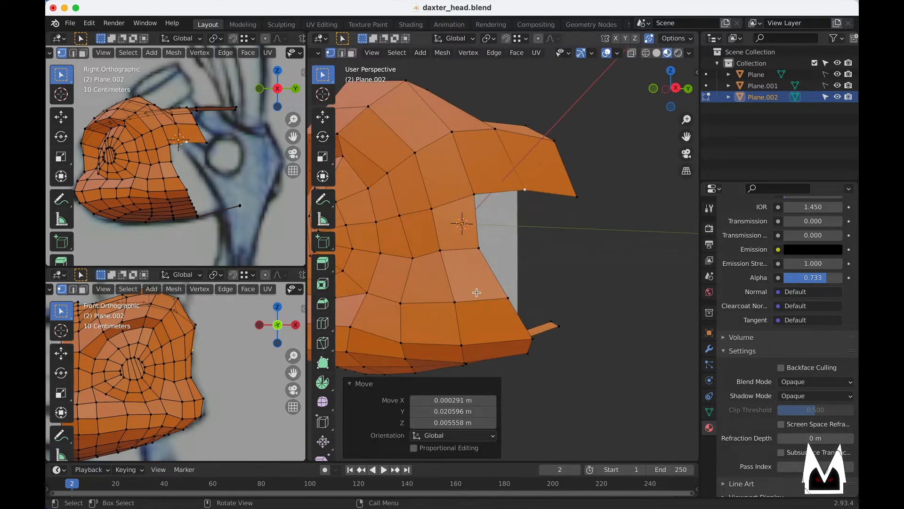
- Extrude the cheek's rear border edge backward twice to form a strip below the ear in the side reference
key("2")
left_click(488, 266)
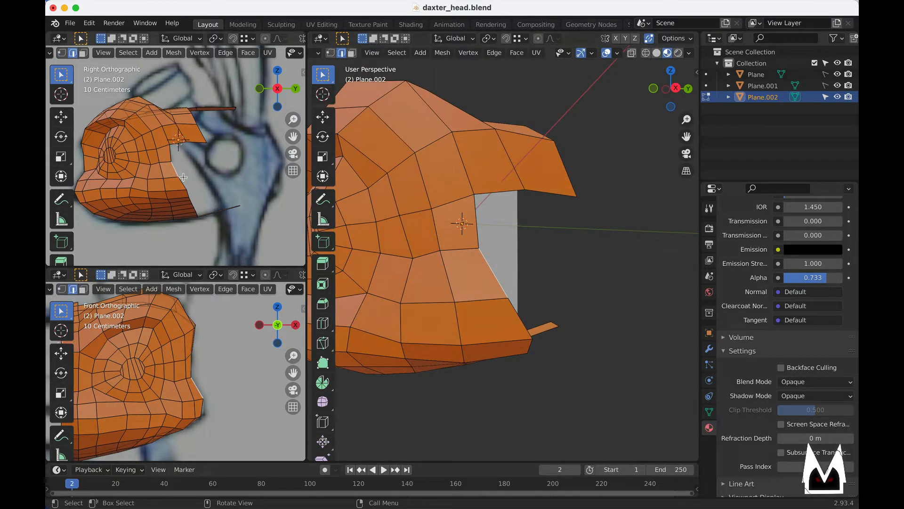
scroll(184, 178, "up", 2)
key("e")
left_click(203, 180)
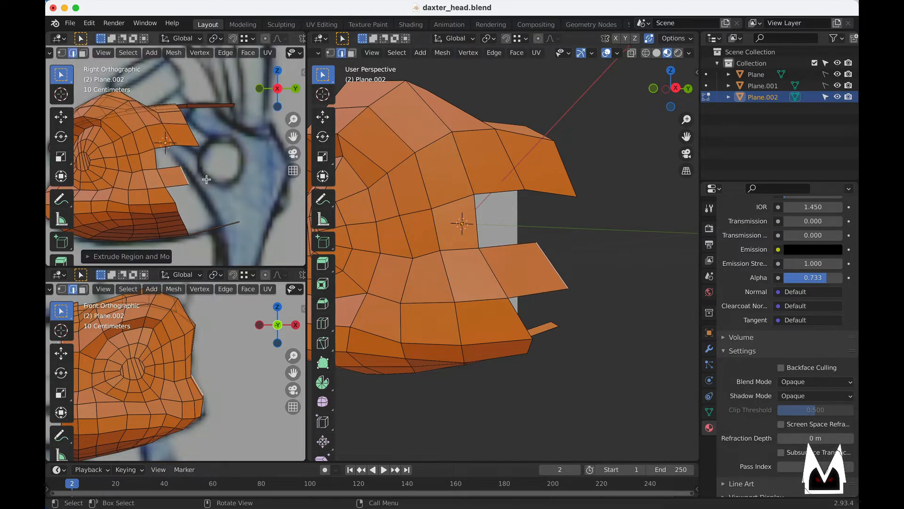
key("e")
left_click(610, 253)
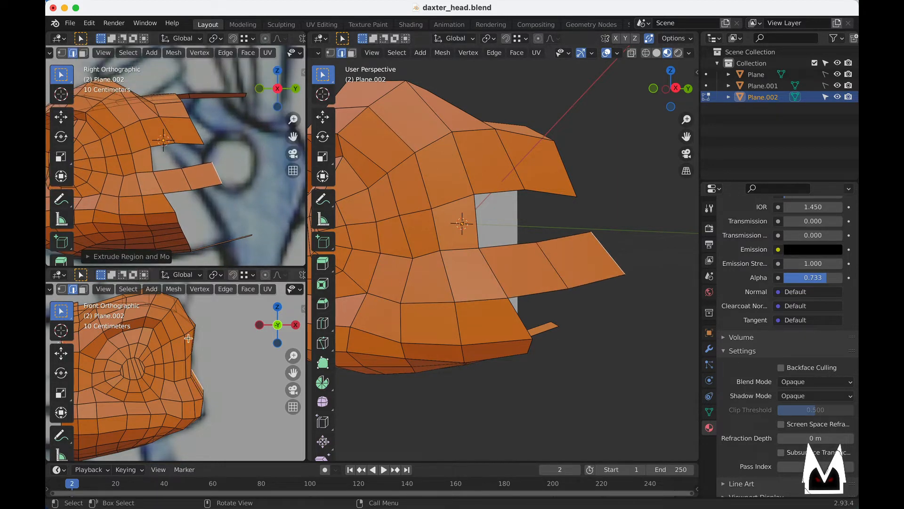
- Move the lower end vertex of the new cheek strip inward and select the vertex at its front upper corner
middle_click_drag(526, 267, 642, 299)
key("1")
left_click(622, 286)
key("g")
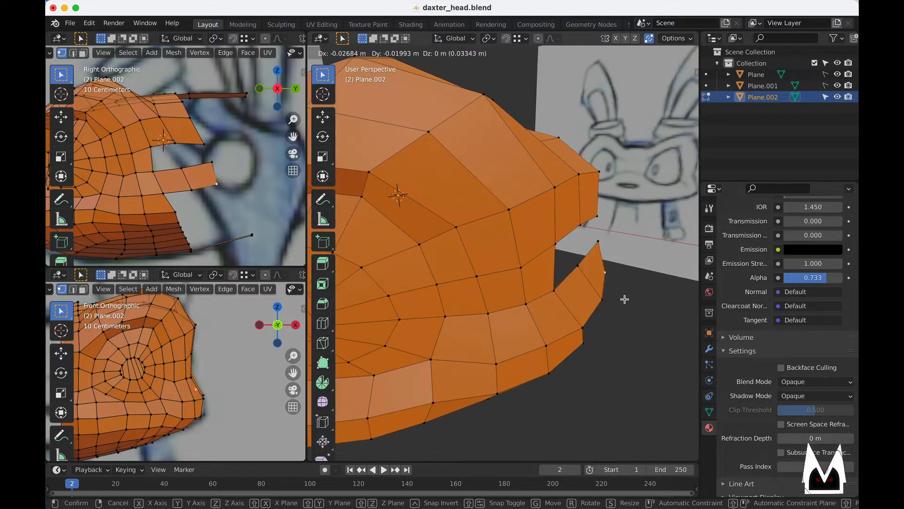
left_click(623, 299)
left_click(554, 287)
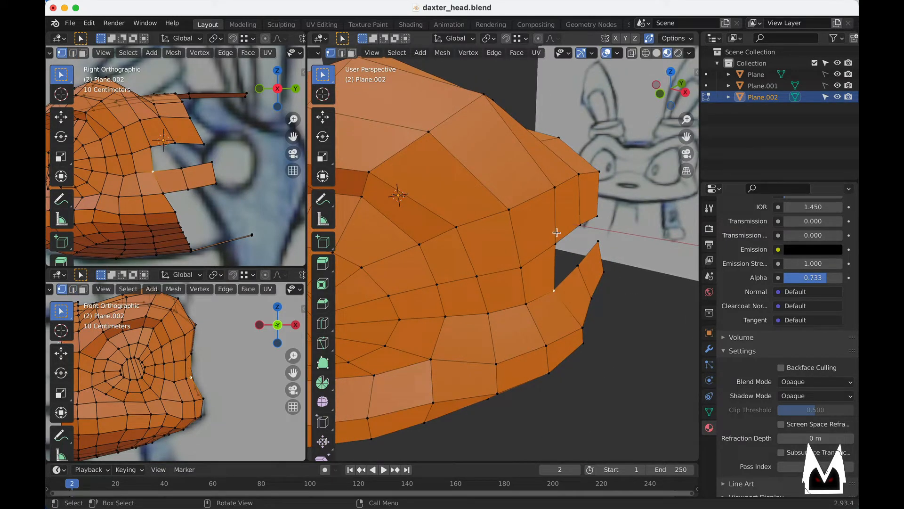
- Inspect the face loops running across the brow, cheek and side of the head to check the mesh topology
key("2")
left_click(565, 237, "shift")
scroll(505, 249, "down", 5)
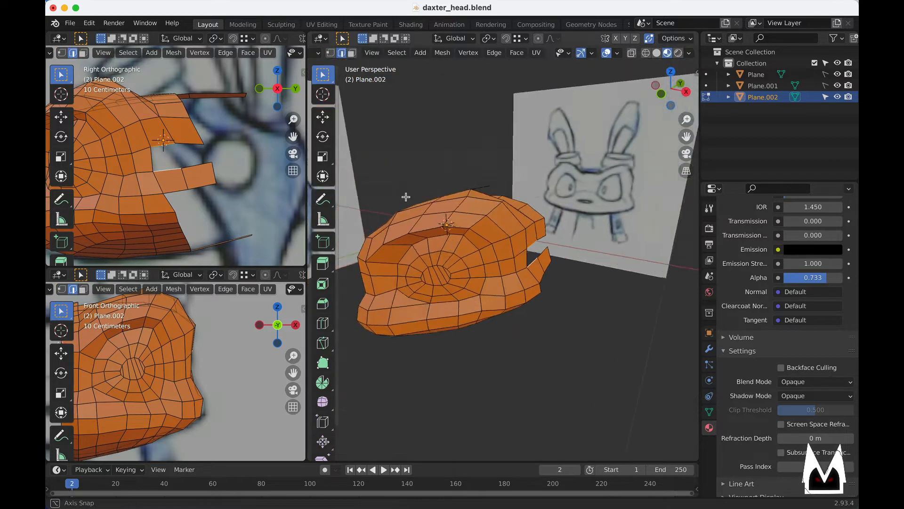
middle_click_drag(406, 196, 405, 222)
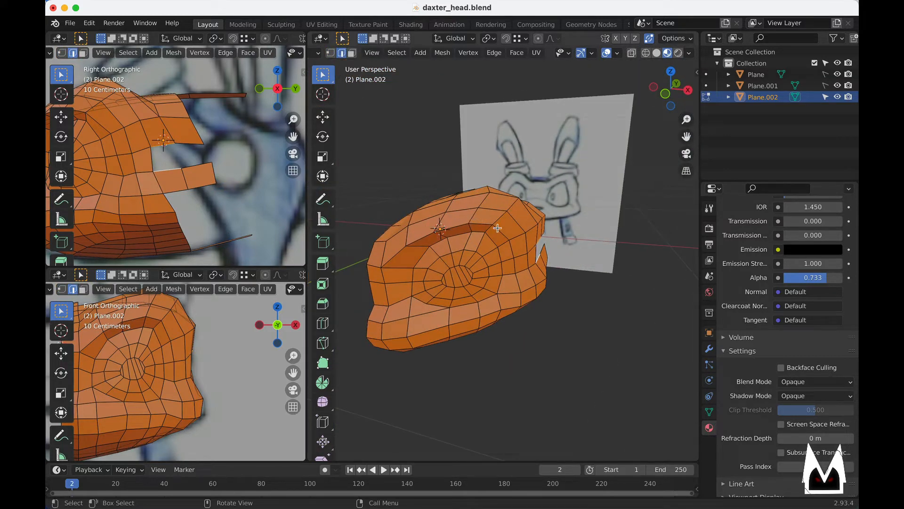
key("3")
left_click(438, 222)
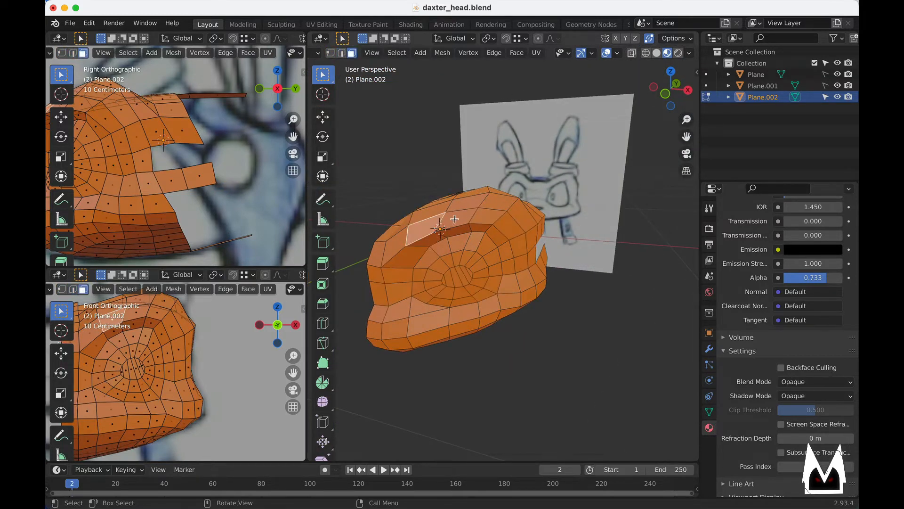
left_click(454, 219, "alt")
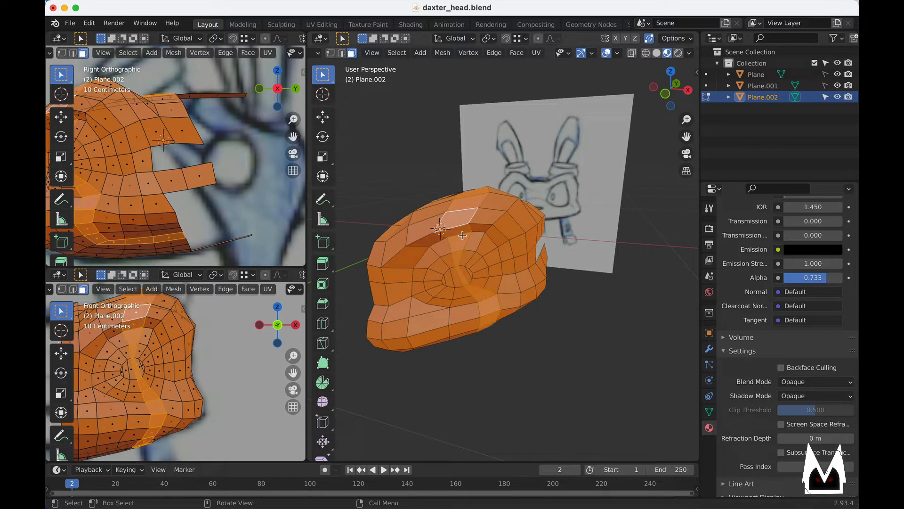
left_click(500, 217, "alt")
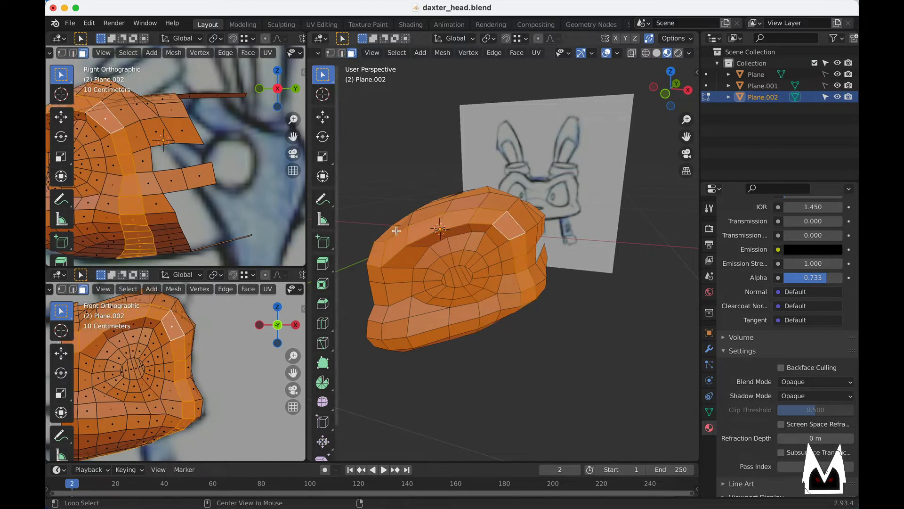
- Fill the open notch at the side of the head with new faces bridging the upper and lower cheek strips
middle_click_drag(589, 282, 557, 243)
scroll(523, 281, "up", 3)
key("2")
left_click(506, 279)
left_click(497, 249, "shift")
key("f")
left_click(539, 247)
left_click(531, 227, "shift")
key("f")
left_click_drag(582, 235, 556, 262)
middle_click_drag(556, 262, 509, 253)
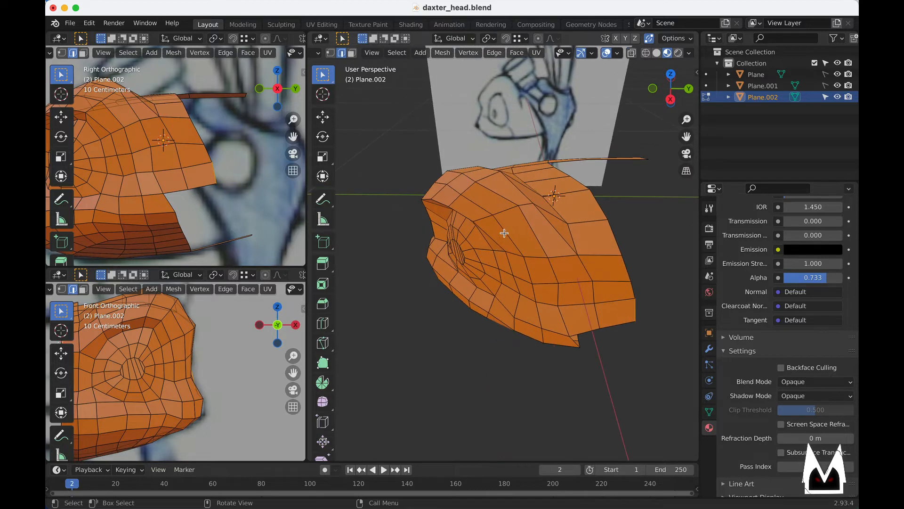
- Check the face loop through the filled cheek, and nudge the vertex on its rear border to even out the outline
key("3")
left_click(506, 232, "alt")
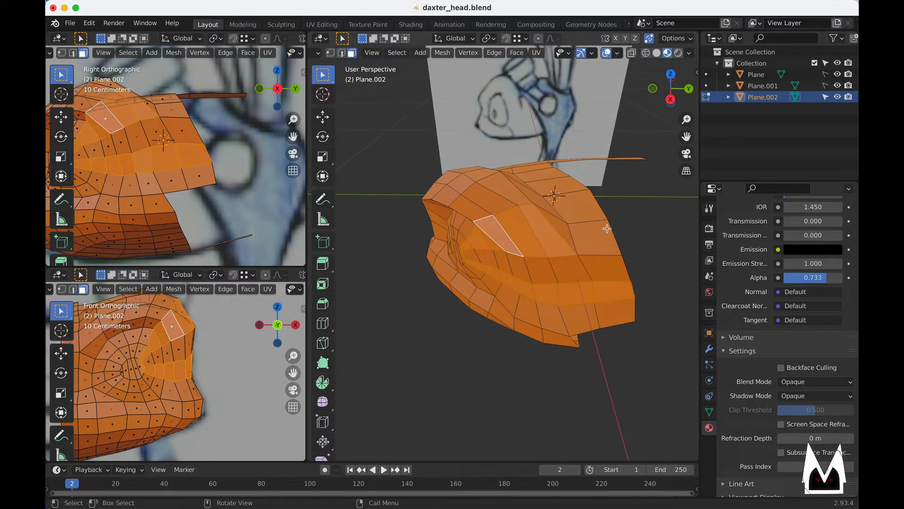
middle_click_drag(543, 311, 530, 266)
middle_click_drag(648, 254, 571, 318)
key("alt+a")
key("1")
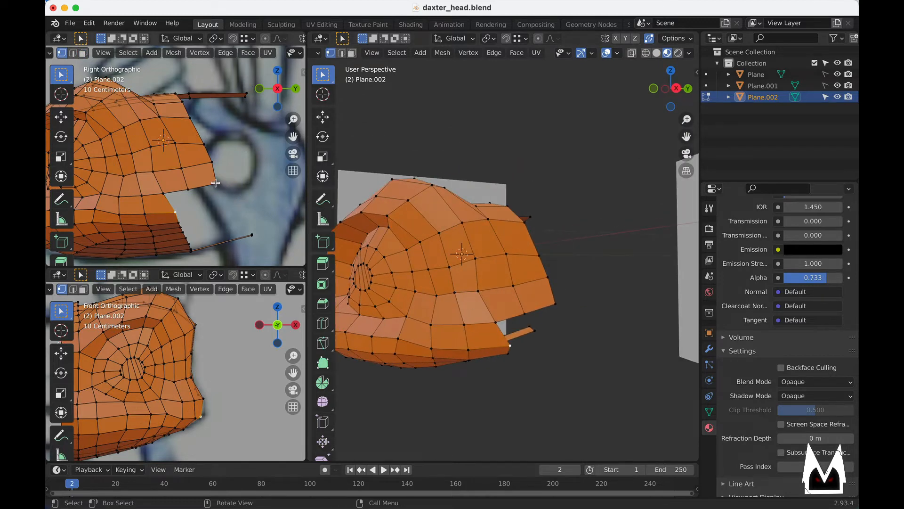
left_click_drag(204, 163, 207, 166)
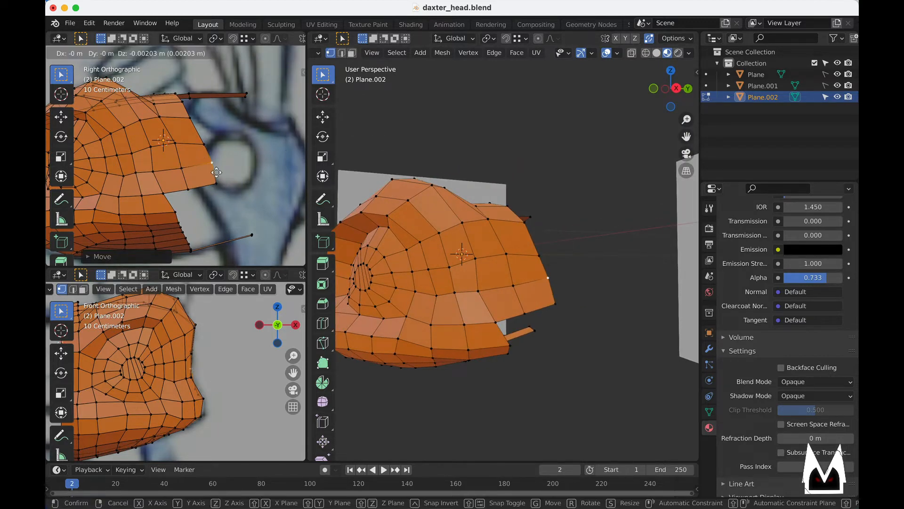
scroll(225, 196, "down", 3)
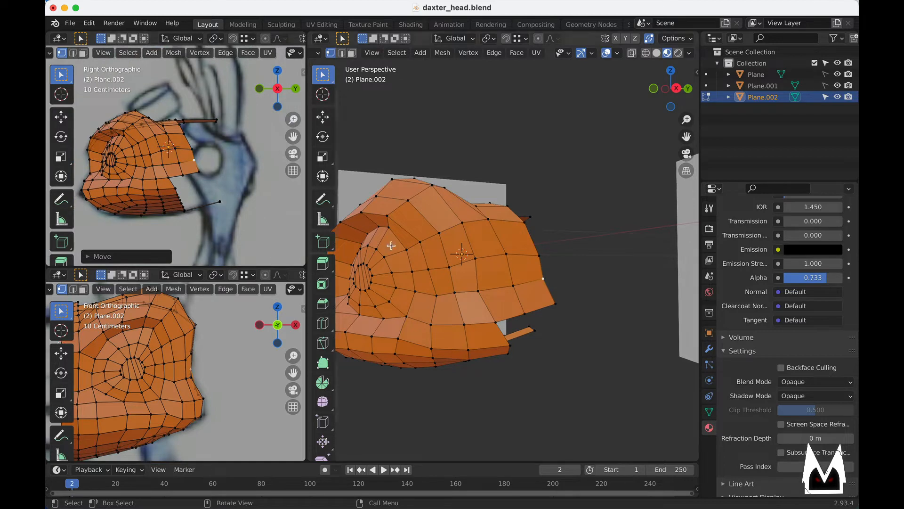
mouse_move(442, 290)
middle_mouse_down()
mouse_move(480, 319)
mouse_move(501, 311)
middle_mouse_up()
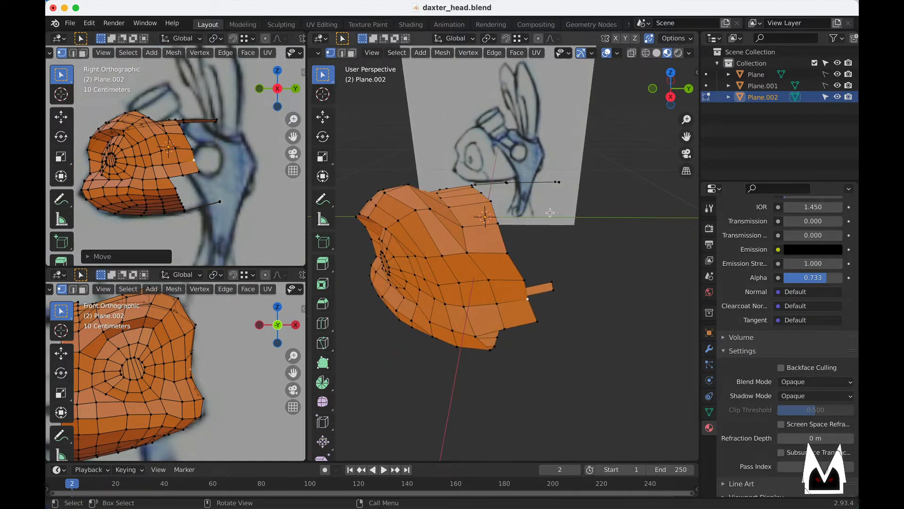
- Move the end edge of the chin strip forward to where the jaw meets the neck in the side reference
key("2")
mouse_move(554, 265)
middle_mouse_down()
mouse_move(545, 267)
mouse_move(561, 269)
middle_mouse_up()
middle_click_drag(536, 212, 588, 291)
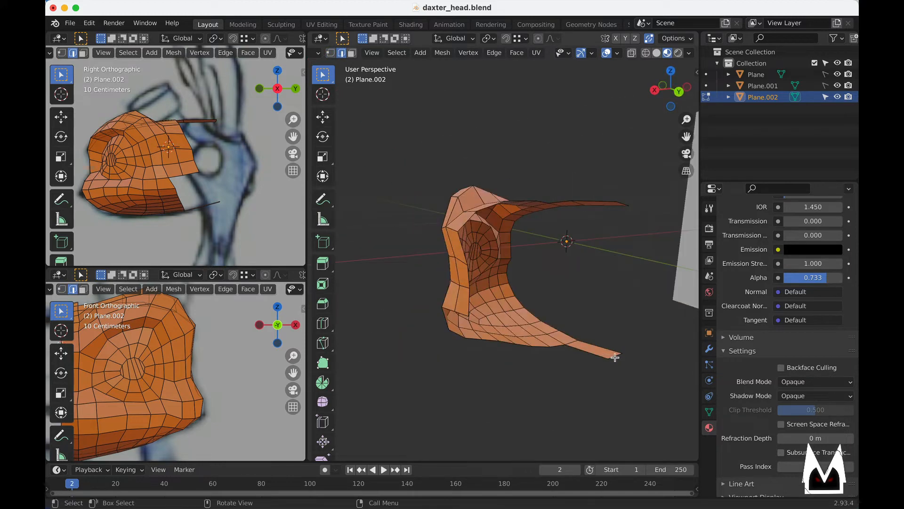
mouse_move(622, 203)
middle_mouse_down()
mouse_move(643, 257)
mouse_move(608, 273)
middle_mouse_up()
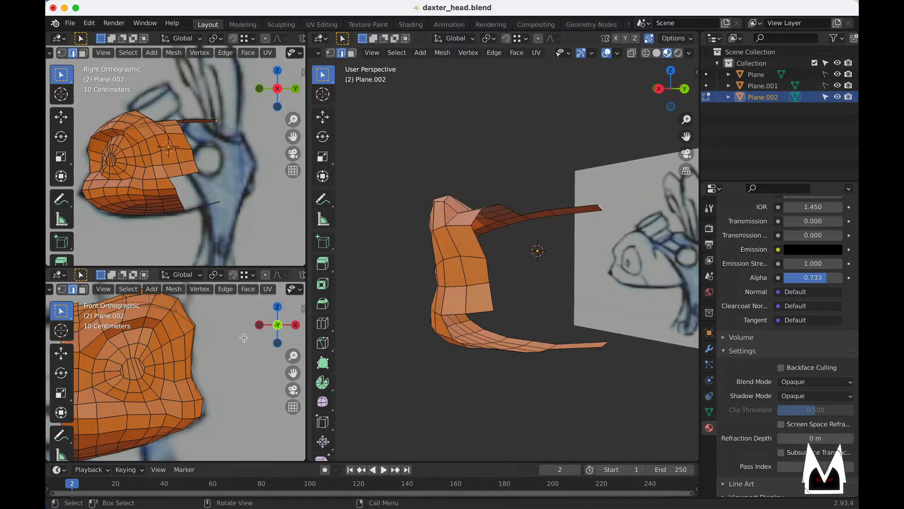
middle_click_drag(217, 209, 181, 211, "shift")
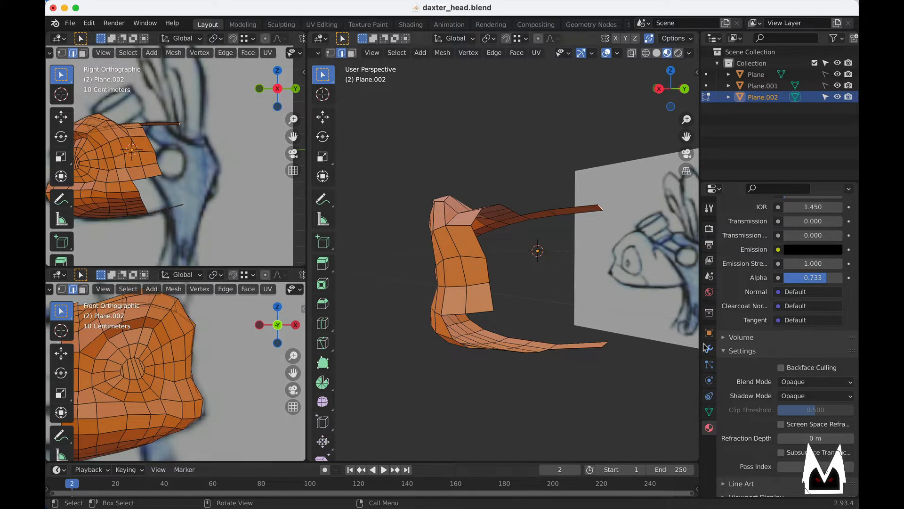
middle_click_drag(592, 353, 583, 338, "shift")
key("1")
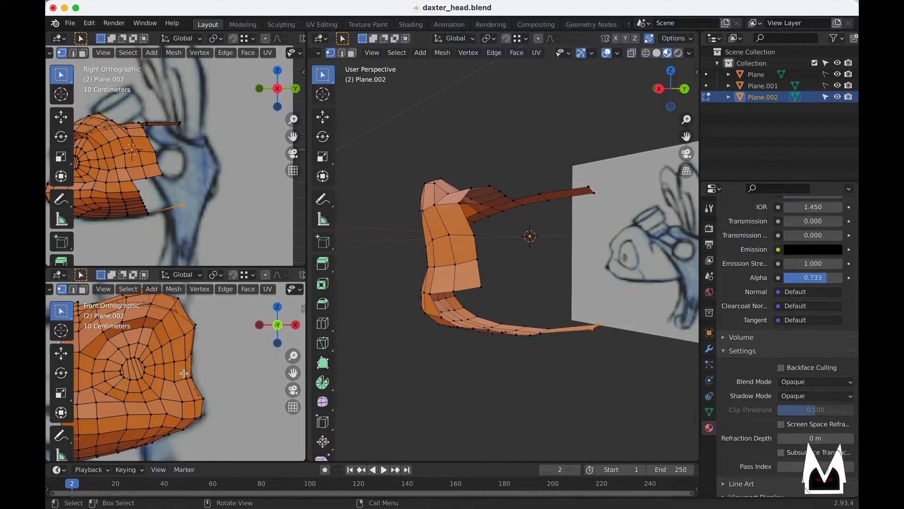
middle_click_drag(211, 214, 231, 182, "shift")
scroll(227, 184, "up", 3)
key("g")
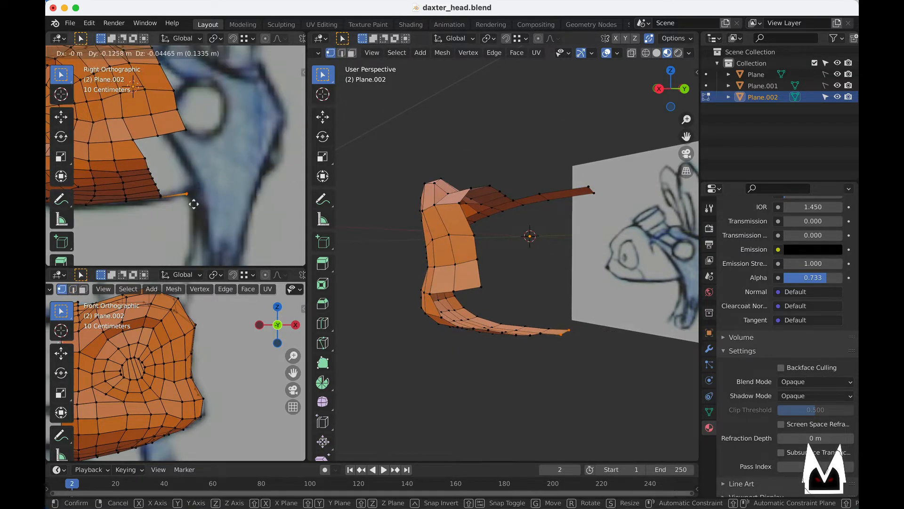
left_click(190, 205)
- Extrude the chin strip's end edge twice downward along the front of the neck in the side reference
middle_click_drag(220, 217, 224, 190, "shift")
key("2")
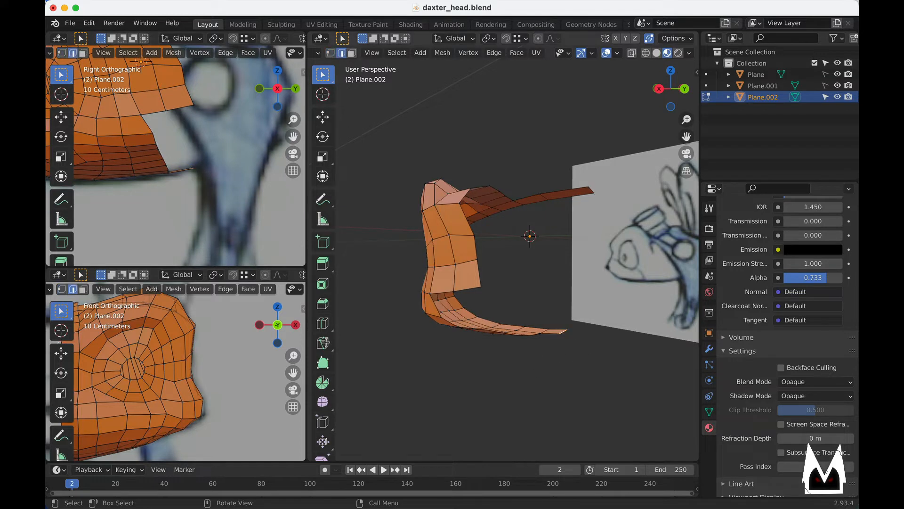
middle_click_drag(206, 104, 207, 92, "shift")
key("e")
left_click(210, 204)
middle_click_drag(228, 209, 236, 189, "shift")
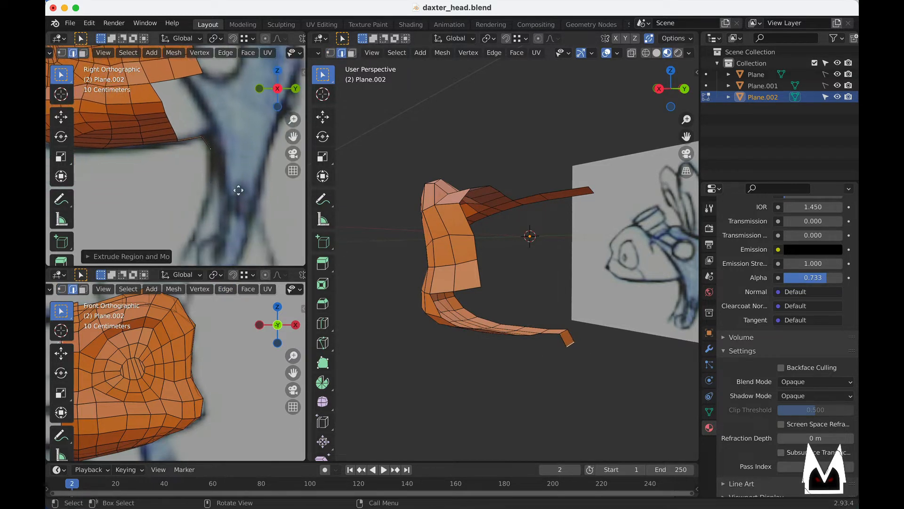
key("e")
left_click(233, 230)
- Extrude the end edge of the top head strip three times to follow the curve of the back of the head
middle_click_drag(523, 315, 584, 193)
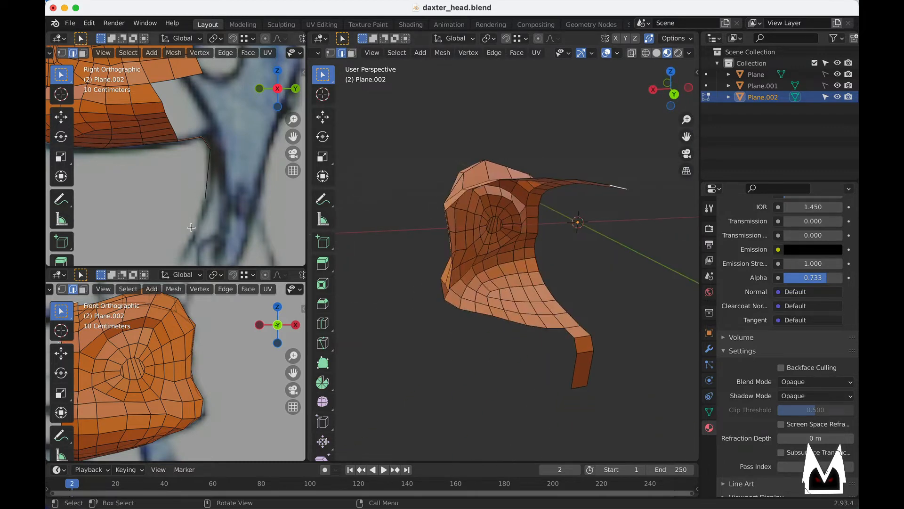
middle_click_drag(203, 113, 193, 236, "shift")
key("e")
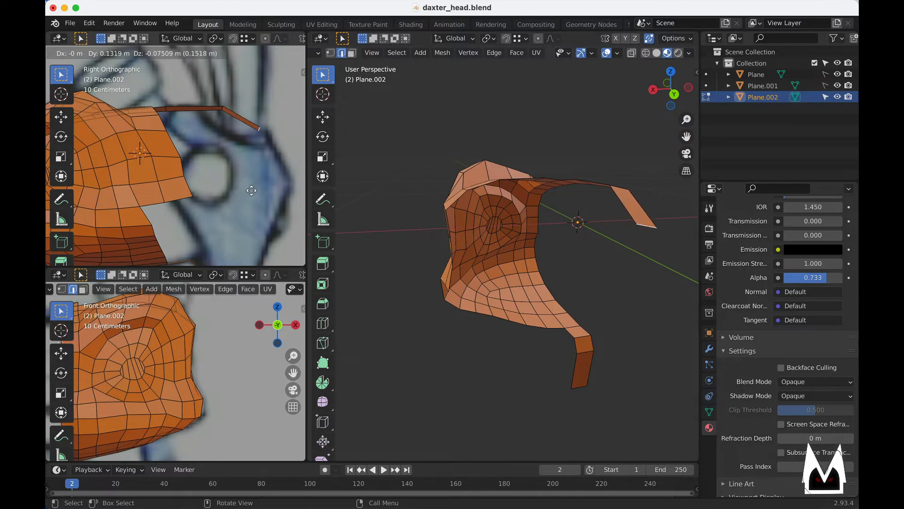
left_click(253, 191)
middle_click_drag(256, 172, 221, 168, "shift")
key("e")
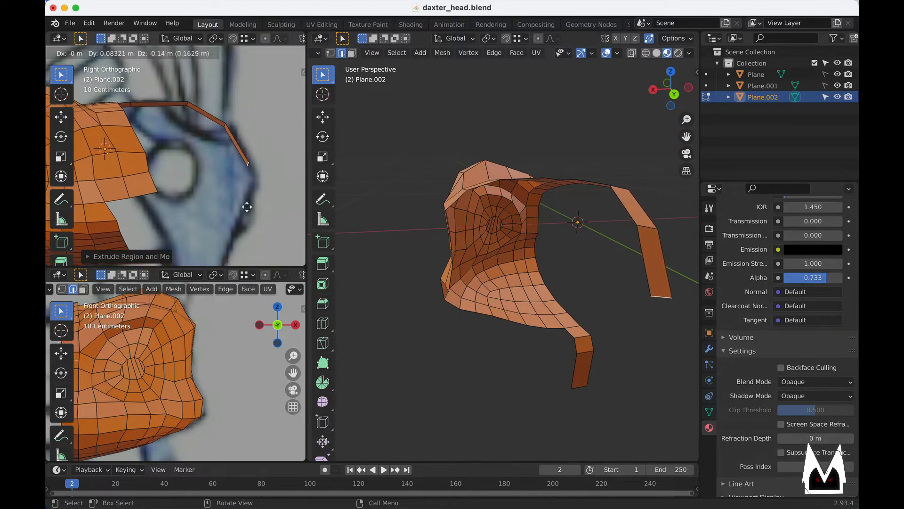
left_click(246, 208)
middle_click_drag(247, 207, 254, 150, "shift")
key("e")
left_click(252, 206)
- Extrude the back-of-head strip three more times downward along the back of the neck
middle_click_drag(252, 207, 248, 141, "shift")
key("e")
left_click(241, 194)
key("e")
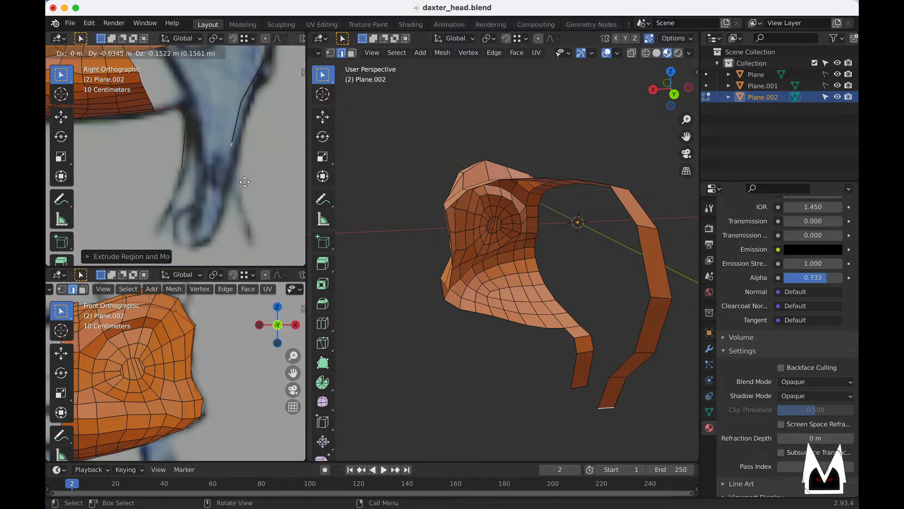
left_click(246, 158)
key("e")
left_click(252, 212)
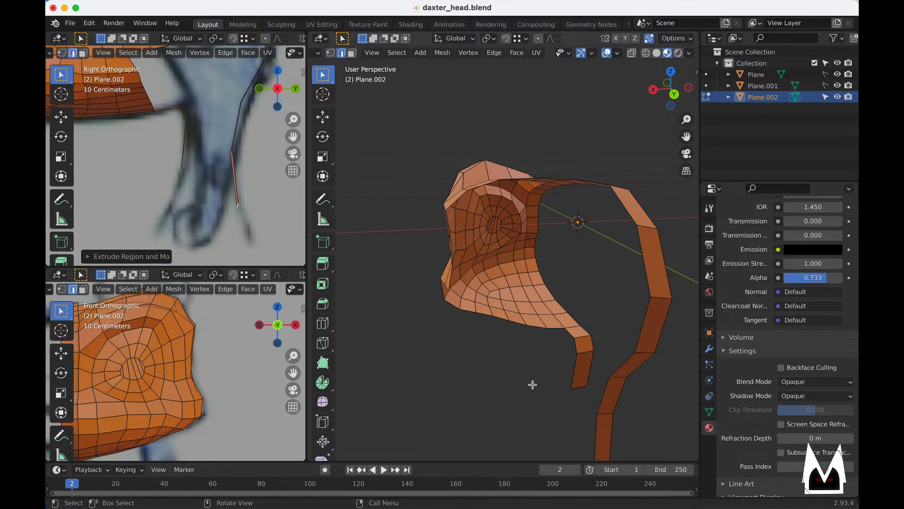
- Lower two vertex rows of the rear neck strip to even out its segments along the reference outline
middle_click_drag(605, 353, 547, 329)
key("1")
left_click(568, 314)
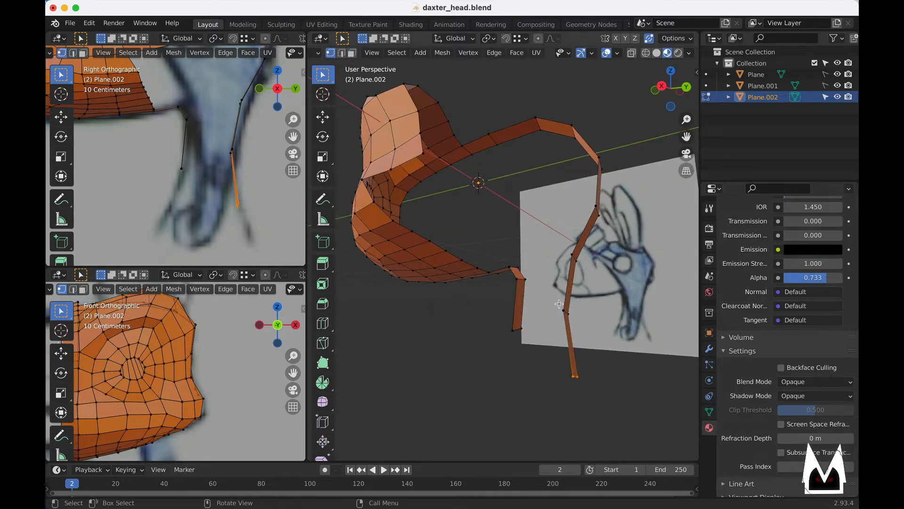
left_click(564, 310, "shift")
key("g")
left_click(232, 169)
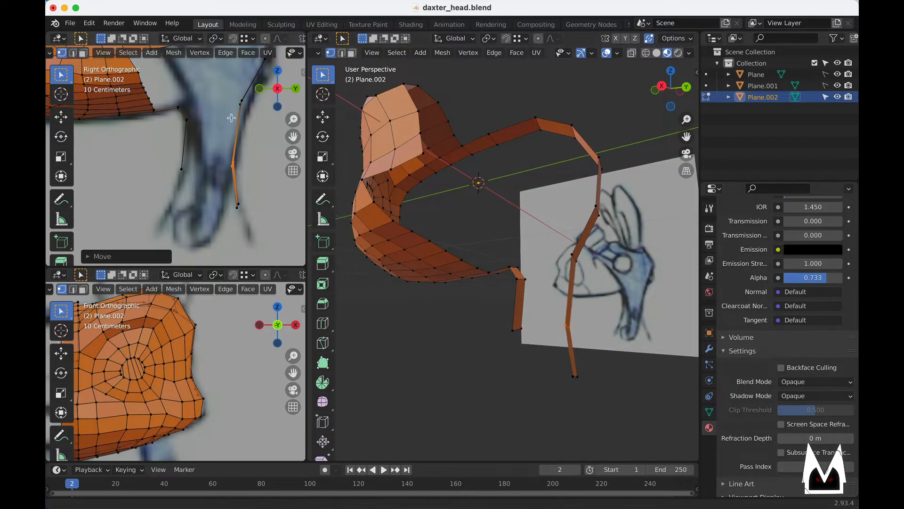
middle_click_drag(231, 116, 234, 124, "shift")
left_click_drag(235, 100, 252, 123)
key("g")
left_click(247, 135)
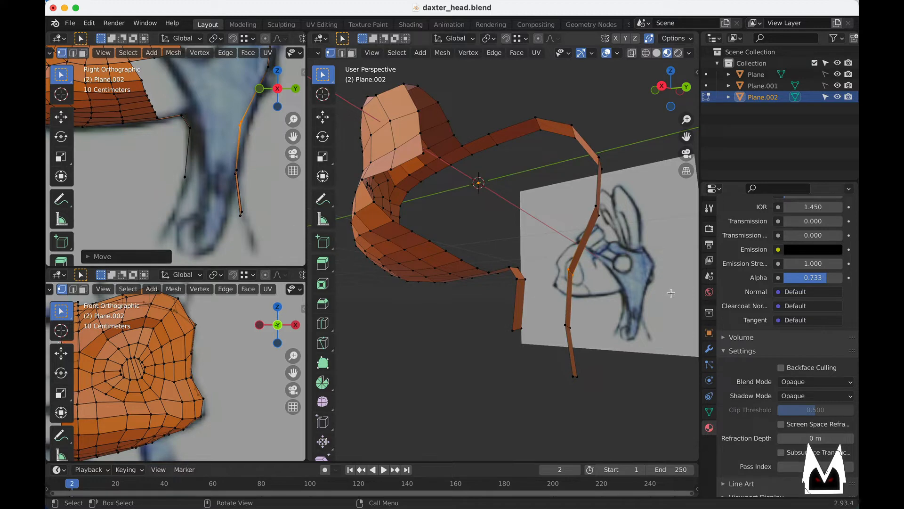
- Extrude the side edges of the front and rear neck strips outward, and position the new edges toward each other
middle_click_drag(672, 293, 642, 296)
key("2")
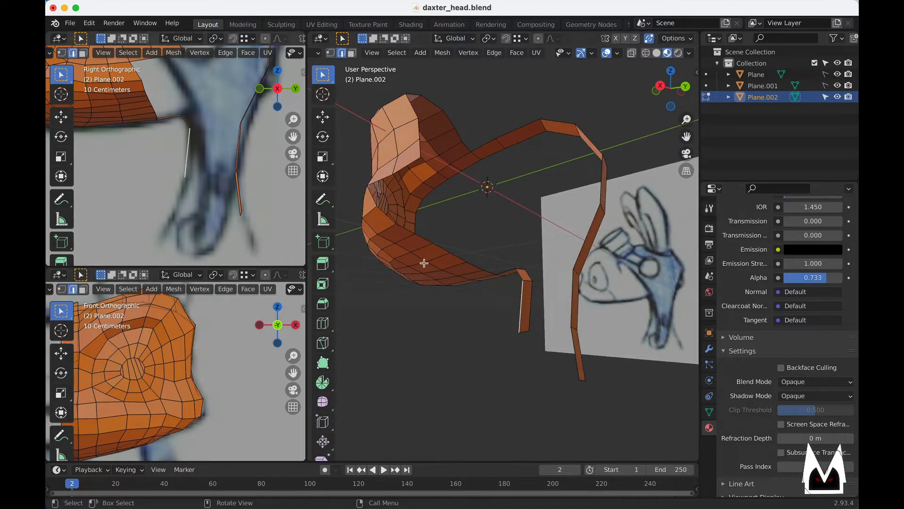
middle_click_drag(568, 296, 618, 314)
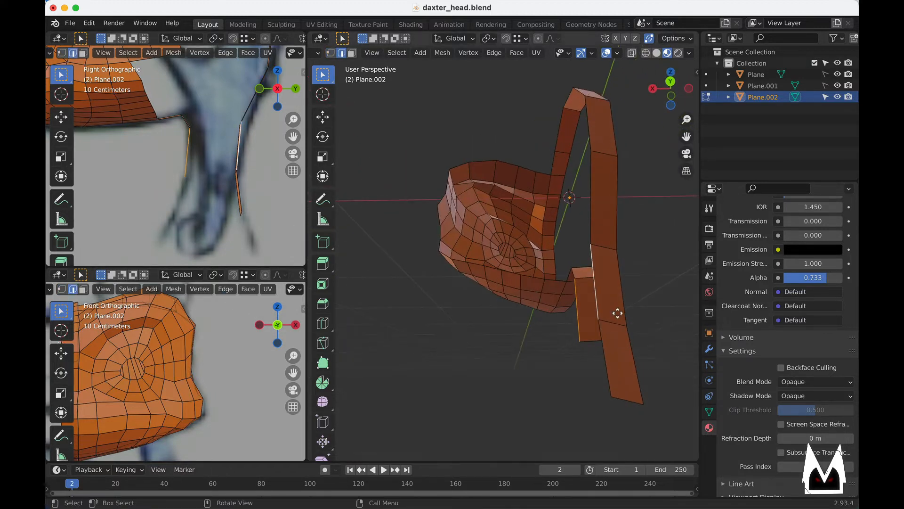
key("e")
left_click(536, 330)
middle_click_drag(536, 330, 565, 325)
key("g")
left_click(546, 309)
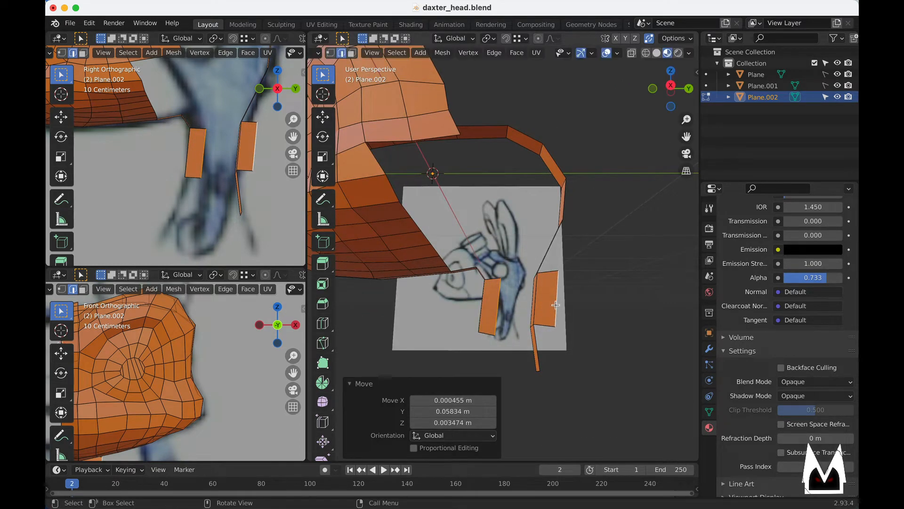
left_click(556, 305)
key("g")
left_click(515, 310)
- Fill a face between the two extruded neck edges to close the side of the neck
middle_click_drag(515, 310, 453, 263)
left_click(468, 260, "shift")
key("f")
middle_click_drag(562, 242, 492, 217)
- Slide the upper and lower vertices of the neck panel's front division forward along their edges, with a factor of about -0.330
key("1")
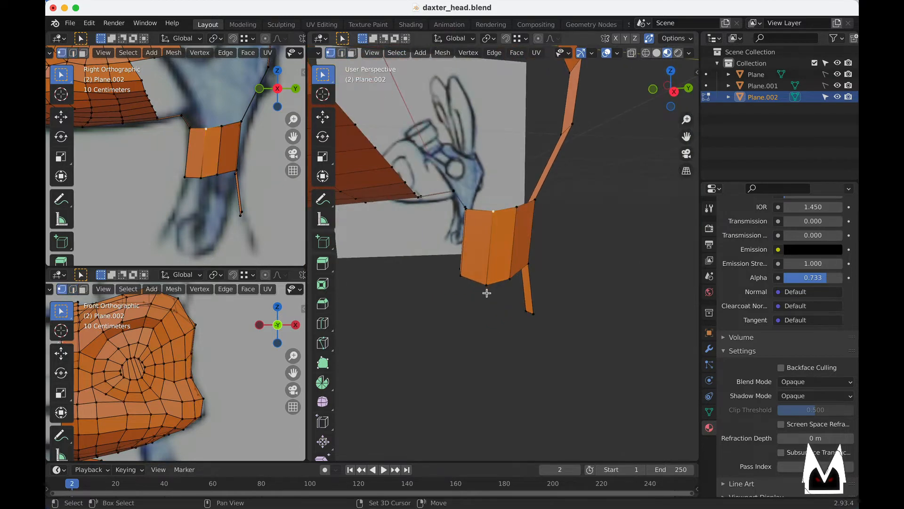
mouse_move(487, 293)
middle_mouse_down()
mouse_move(559, 254)
mouse_move(501, 273)
middle_mouse_up()
key("g")
key("g")
left_click(490, 272)
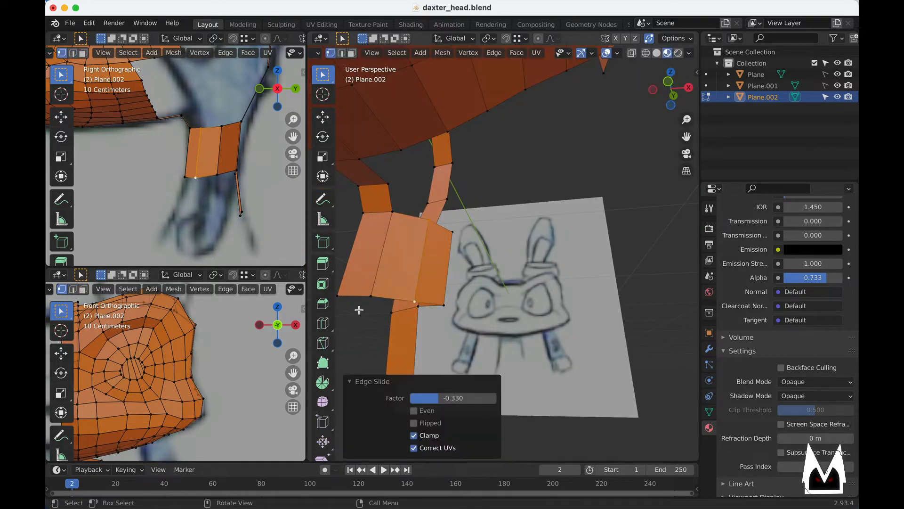
middle_click_drag(141, 424, 245, 301, "shift")
middle_click_drag(230, 391, 240, 386, "shift")
scroll(240, 386, "down", 3)
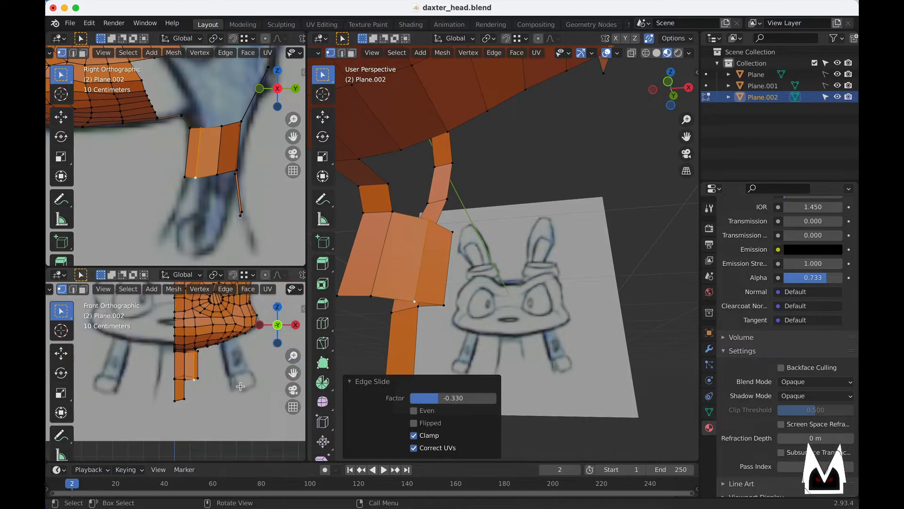
scroll(241, 386, "up", 5)
key("b")
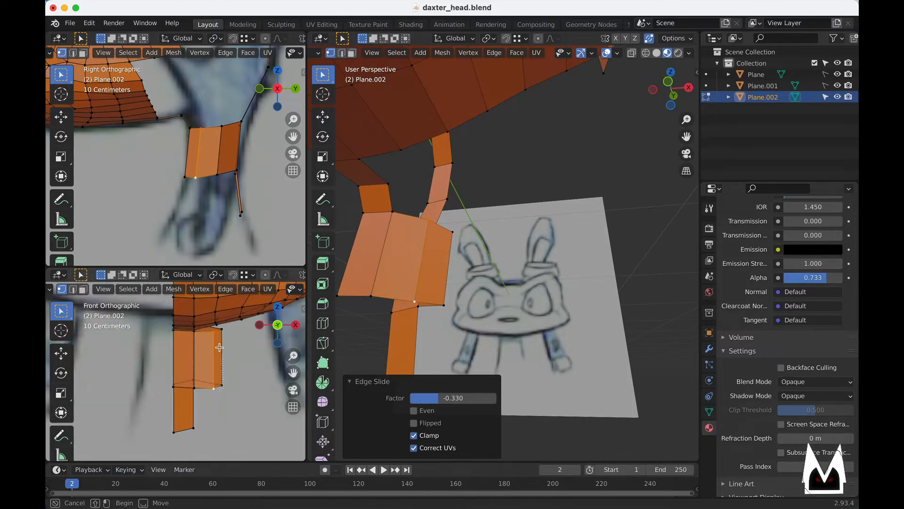
left_click_drag(220, 347, 213, 335)
key("b")
left_click_drag(254, 400, 175, 328)
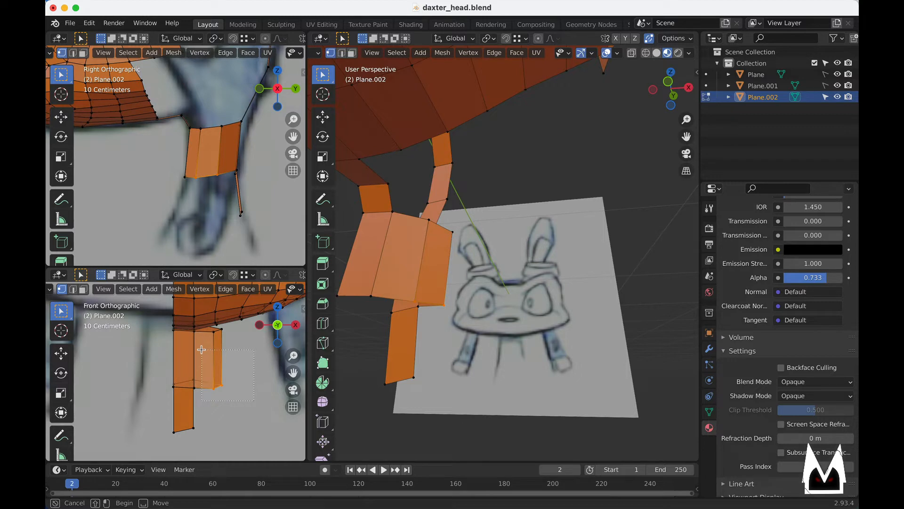
left_click_drag(208, 327, 207, 327)
key("g")
key("Escape")
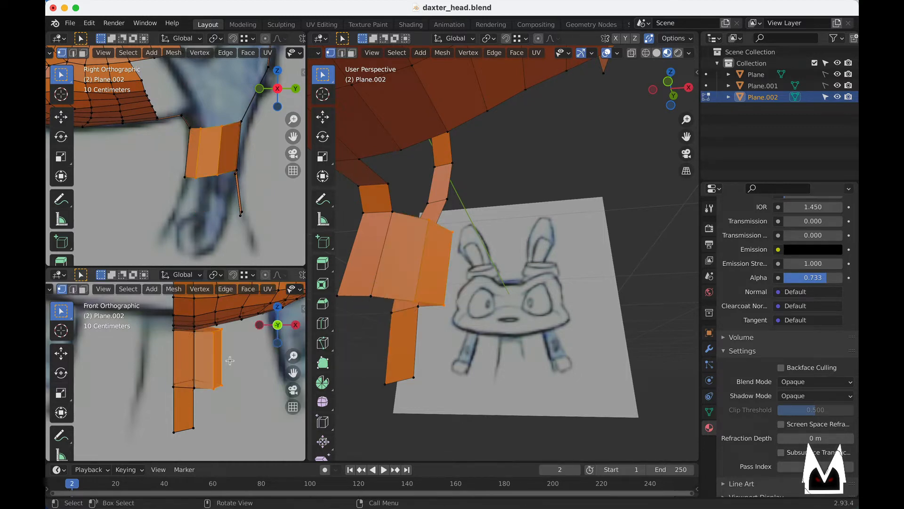
- Move the upper and lower outer vertices of the neck's side panel inward to narrow it to the front reference outline
left_click_drag(274, 330, 254, 329)
scroll(209, 368, "up", 1, "alt")
mouse_move(203, 368)
middle_mouse_down("alt")
mouse_move(224, 370)
mouse_move(185, 371)
middle_mouse_up("alt")
key("g")
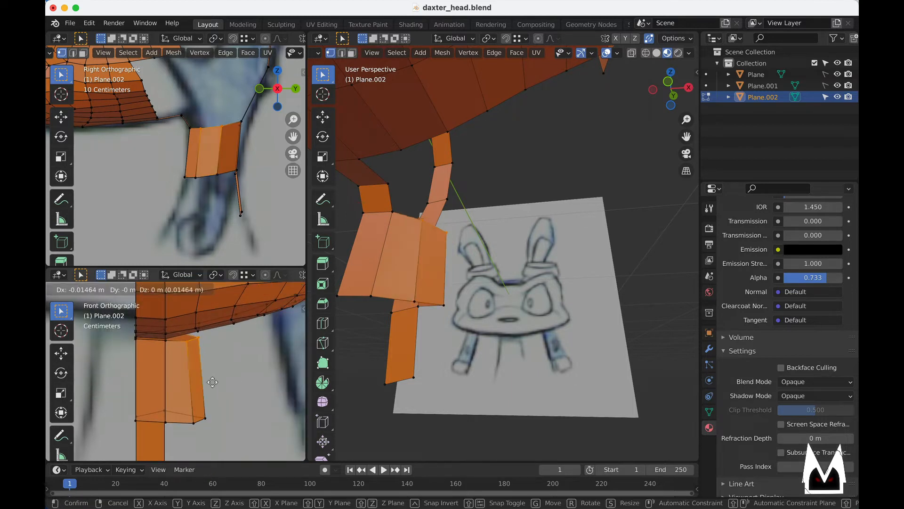
left_click(222, 382)
left_click_drag(185, 405, 225, 430)
key("g")
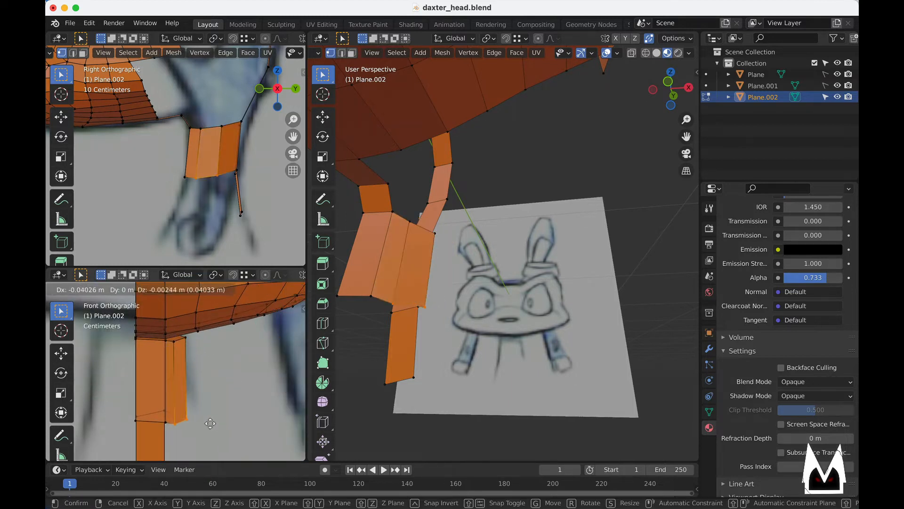
left_click(219, 422)
- Slide the upper and lower outer vertices of the front neck strip along their edges toward the centre line
middle_click_drag(540, 287, 507, 322)
left_click(391, 215)
middle_click_drag(387, 269, 434, 258)
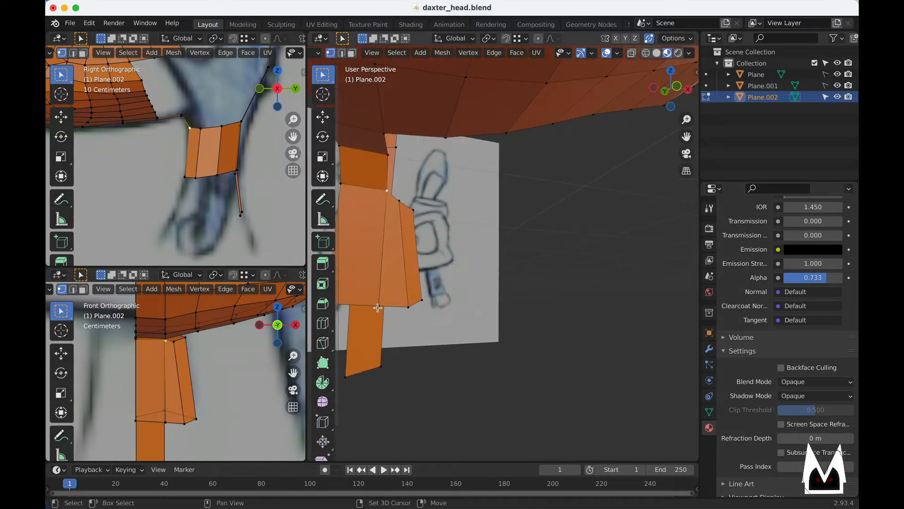
middle_click_drag(378, 308, 518, 263)
key("g")
key("g")
left_click(534, 273)
left_click(468, 155)
middle_click_drag(487, 207, 538, 198)
key("g")
key("g")
left_click(513, 179)
- Slide the upper and lower outer vertices of the rear neck strip toward the centre line, the lower one with a factor of about 0.194
left_click(523, 193)
key("g")
key("g")
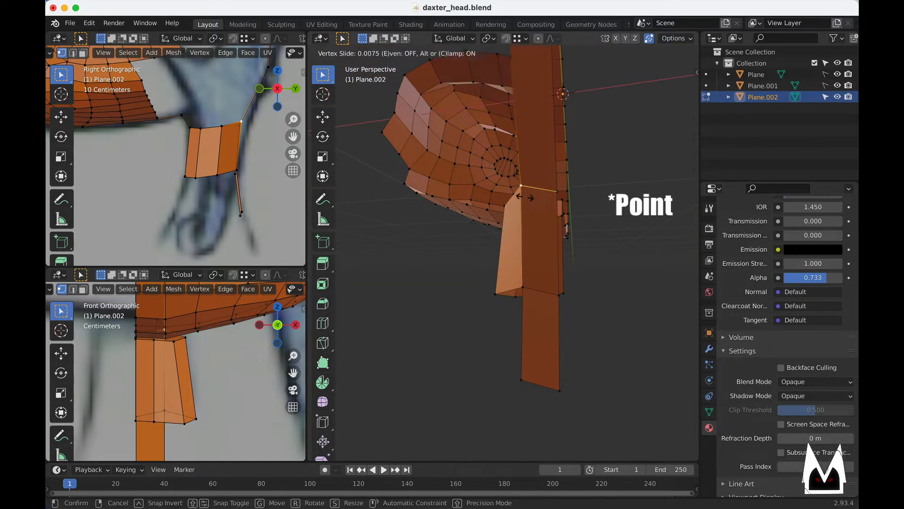
right_click(539, 198)
key("g")
key("g")
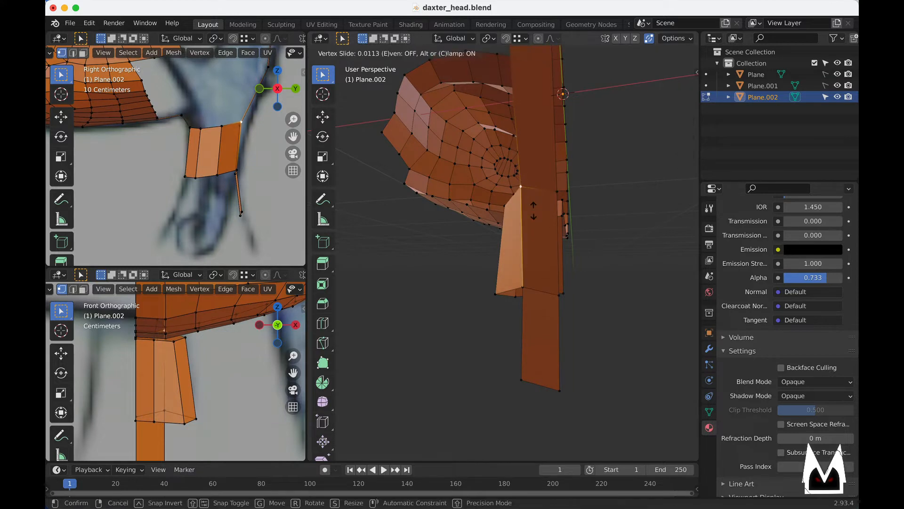
left_click(539, 270)
key("g")
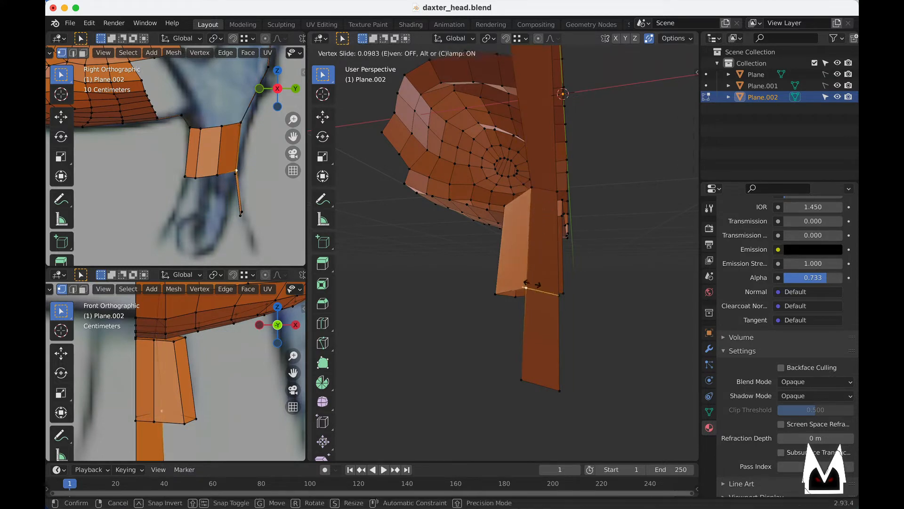
key("g")
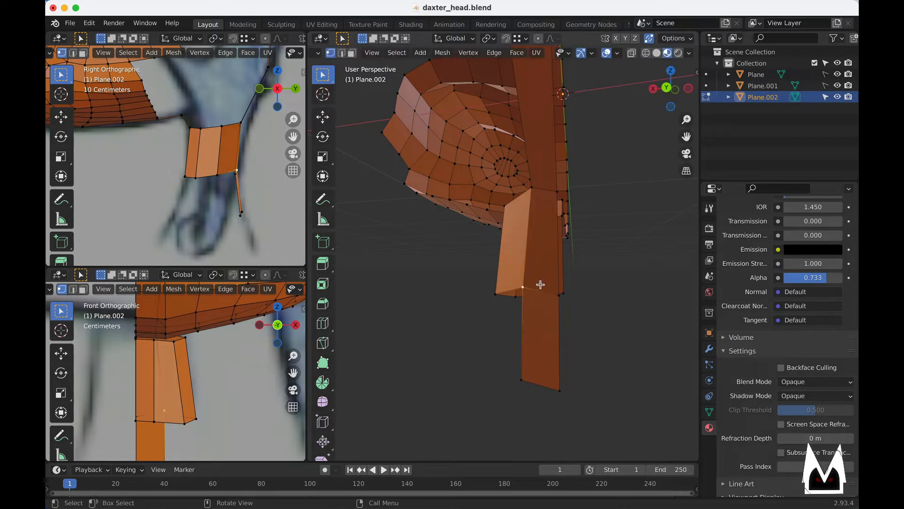
left_click(548, 273)
- Slide the neck side panel's rear dividing edge backward along the adjoining edges to space the faces more evenly
middle_click_drag(549, 273, 502, 272)
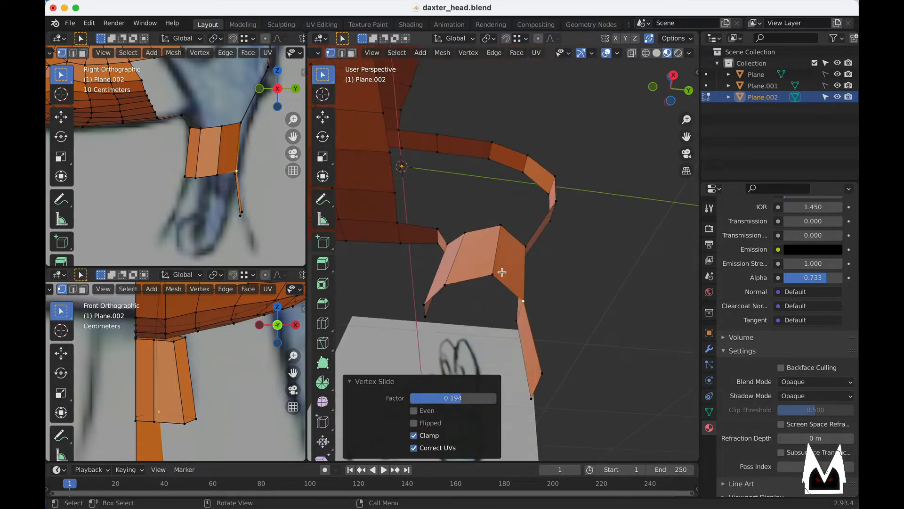
left_click(499, 260)
left_click(501, 229, "shift")
middle_click_drag(501, 228, 532, 229)
key("g")
key("g")
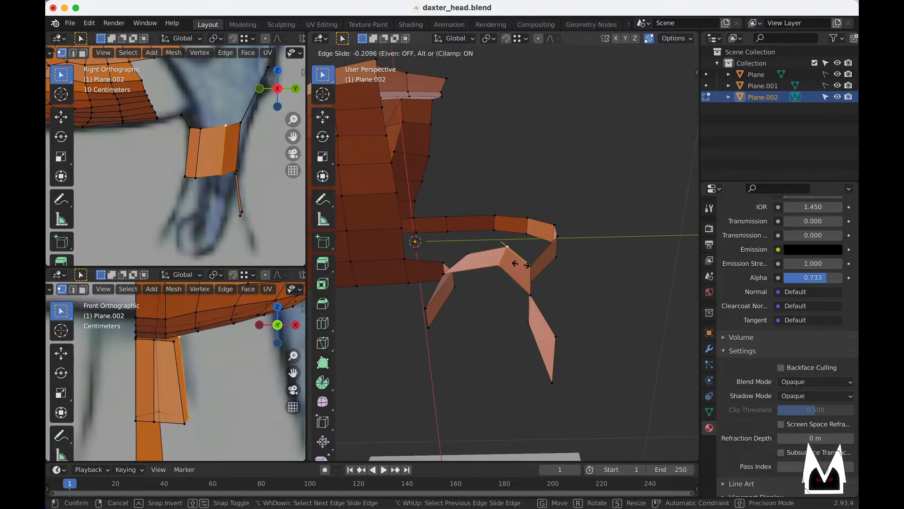
left_click(530, 270)
- Move the remaining vertical edge on the neck's side outward by about 0.010 m in X and 0.005 m in Y
middle_click_drag(530, 269, 481, 236)
left_click(466, 247)
key("g")
left_click(485, 240)
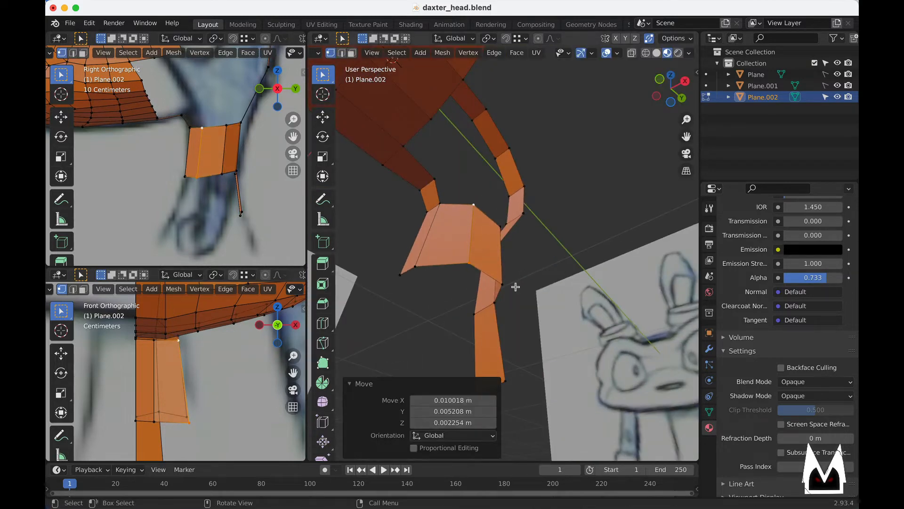
- Delete the leftover face hanging below the rear of the neck
middle_click_drag(516, 287, 515, 297)
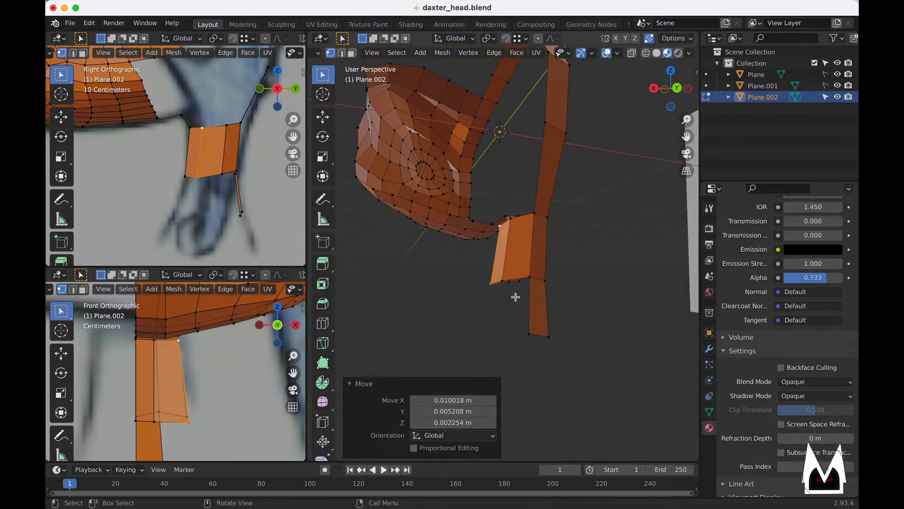
key("3")
left_click(533, 305)
key("x")
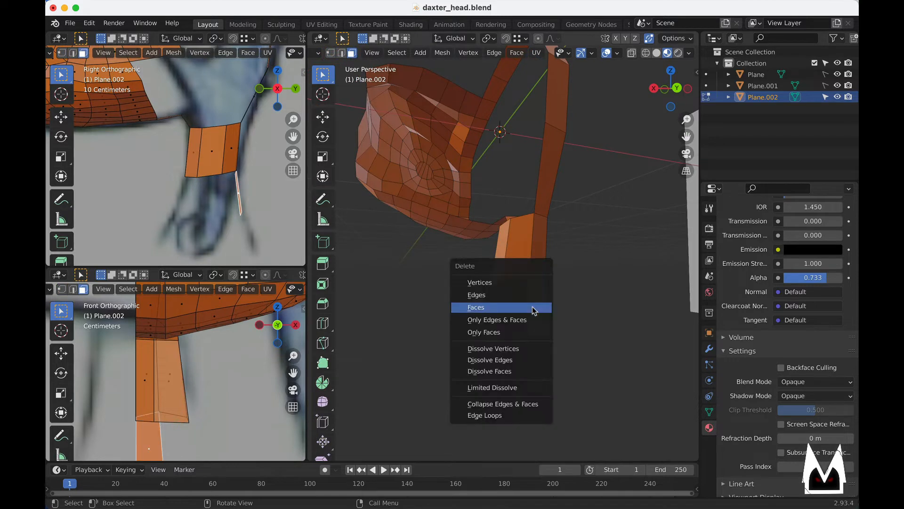
left_click(500, 309)
- Move the rear bottom vertex of the neck slightly downward to even out the lower rim
key("1")
middle_click_drag(567, 265, 545, 281)
scroll(545, 280, "up", 2)
key("g")
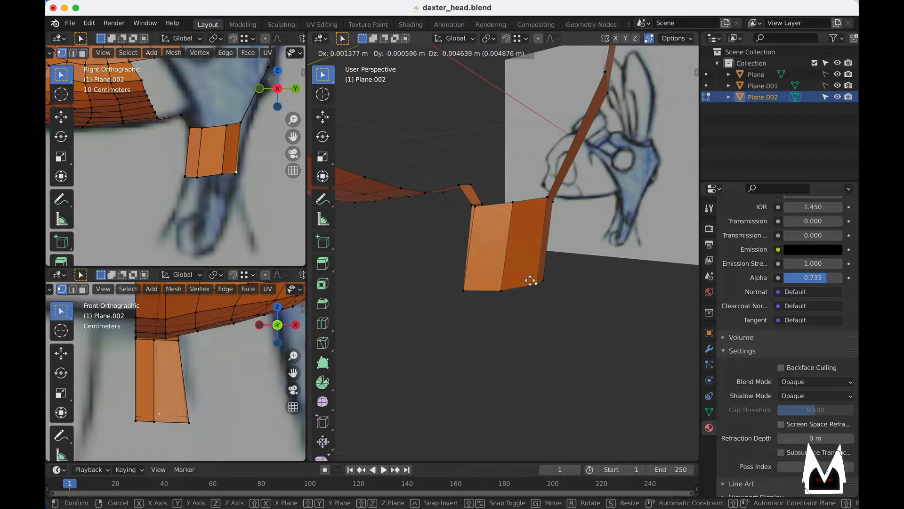
left_click(532, 281)
- Extrude the cheek's rear edge backward twice along the side reference to start a strip around the head
scroll(531, 281, "down", 2)
middle_click_drag(598, 257, 695, 243)
mouse_move(484, 244)
middle_mouse_down()
mouse_move(442, 256)
mouse_move(523, 176)
middle_mouse_up()
key("2")
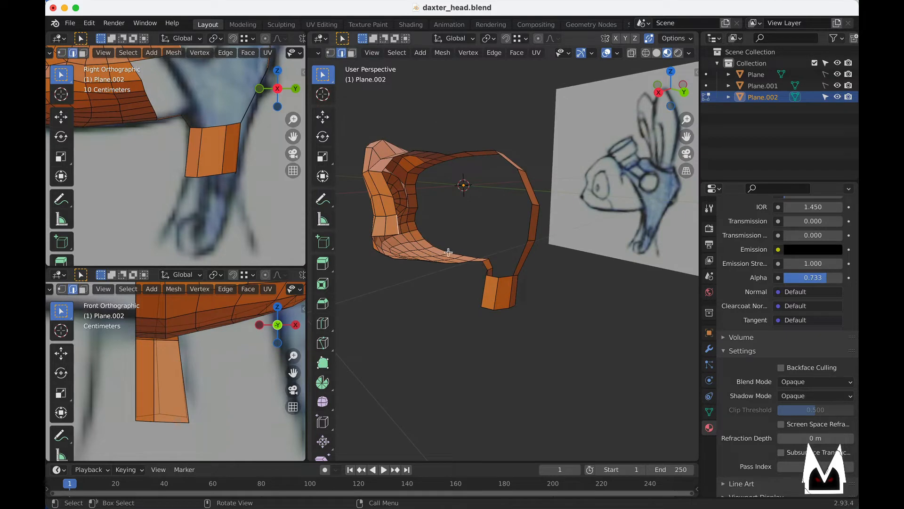
scroll(198, 248, "down", 7)
scroll(202, 212, "up", 5)
mouse_move(203, 182)
middle_mouse_down("shift")
mouse_move(201, 212)
mouse_move(193, 195)
middle_mouse_up("shift")
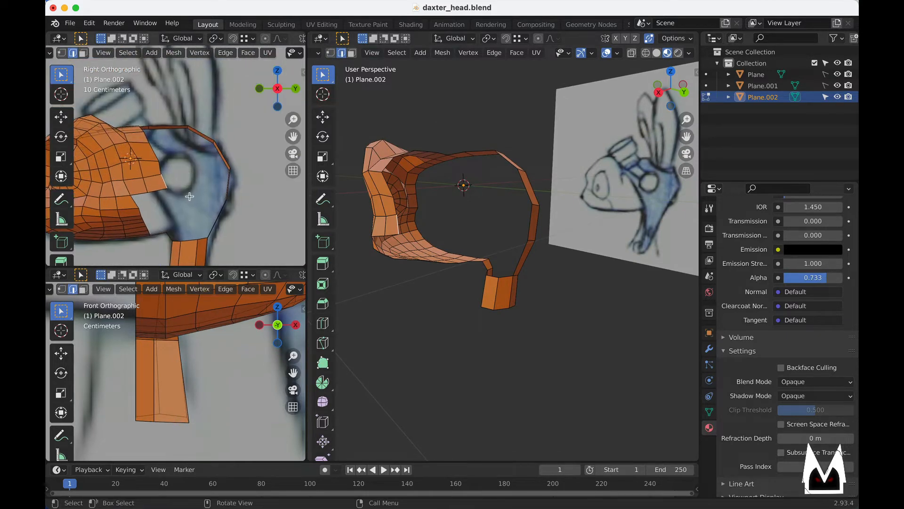
key("e")
left_click(220, 193)
scroll(219, 195, "up", 1)
key("e")
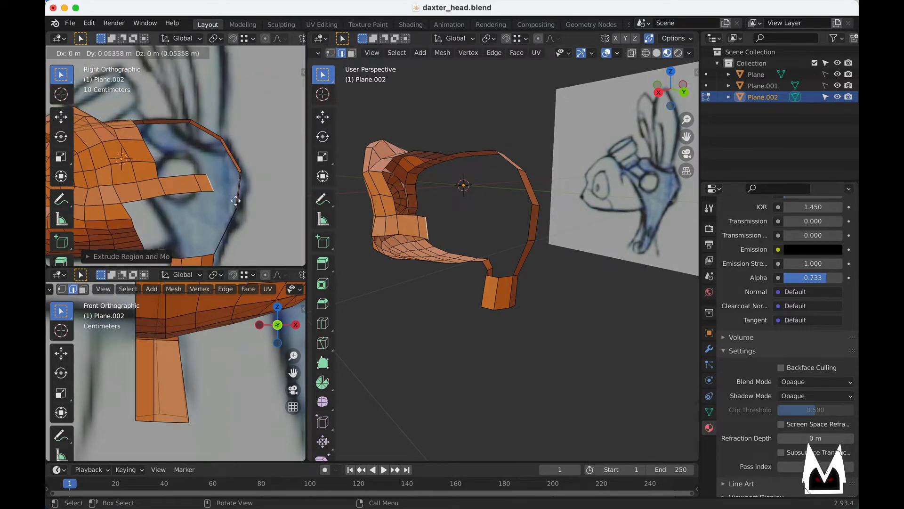
left_click(241, 183)
- Enable snapping and snap the strip's upper and lower end vertices onto the matching vertices of the back-of-head strip
middle_click_drag(614, 232, 422, 235)
key("1")
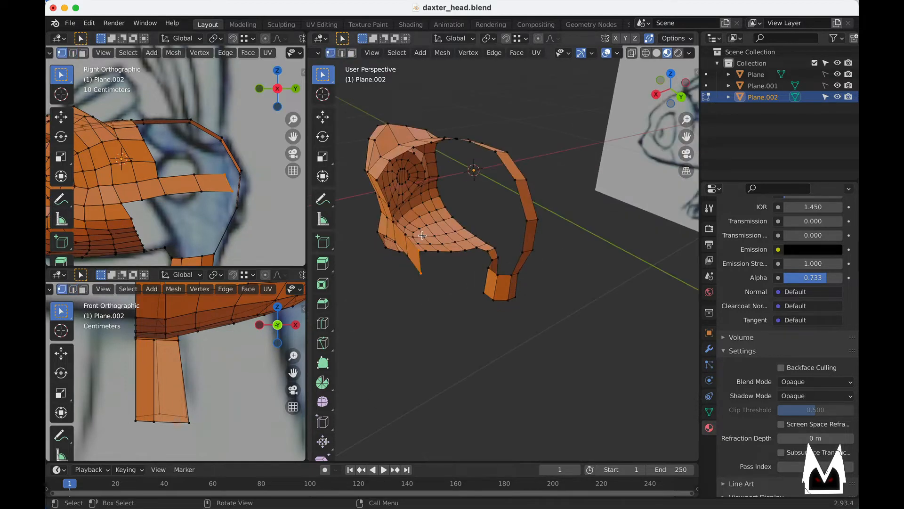
middle_click_drag(455, 279, 434, 264)
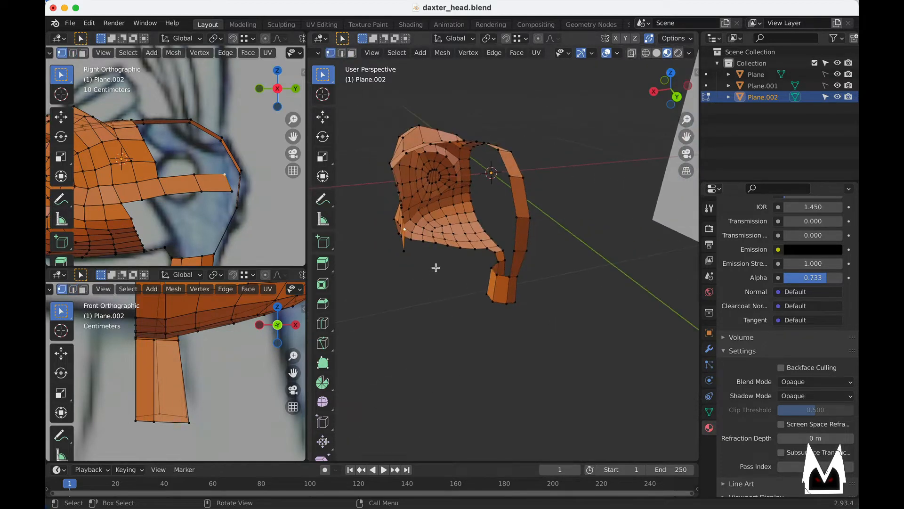
key("g")
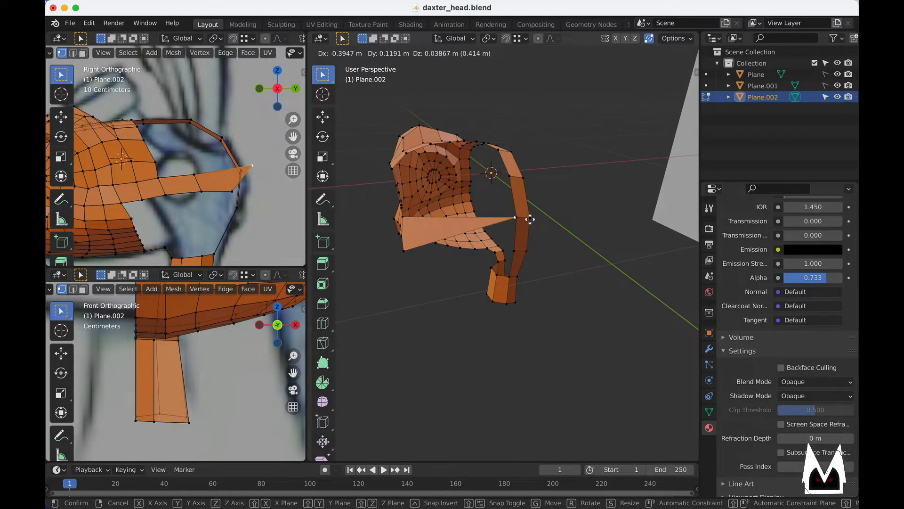
key("shift+Tab")
left_click(518, 219)
middle_click_drag(398, 272, 442, 265)
left_click(457, 275)
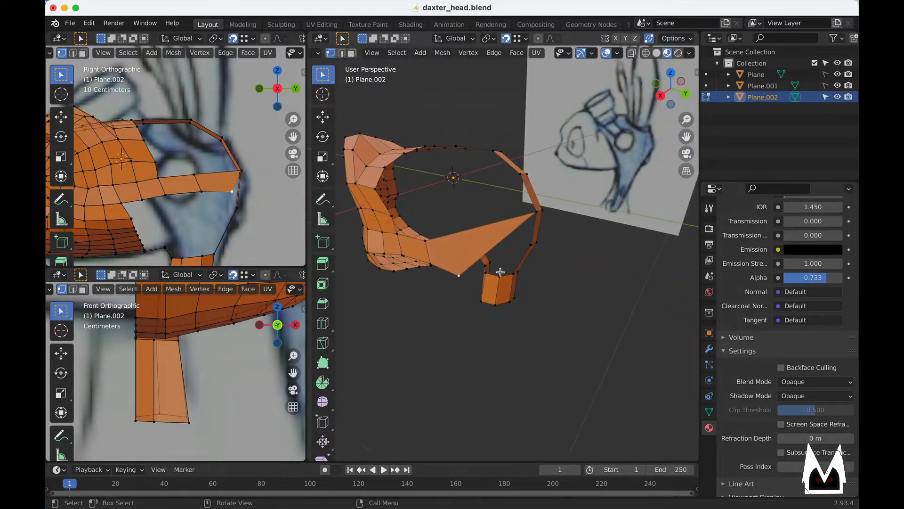
middle_click_drag(500, 272, 507, 262)
key("g")
left_click(529, 248)
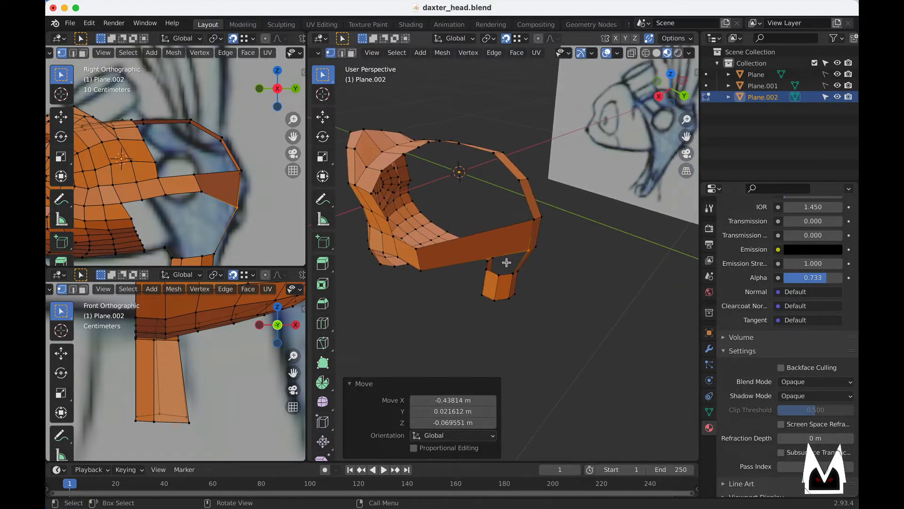
- Move the lower vertex at the strip's bend inward and forward by about 0.046 m in X and 0.038 m in Y
left_click(417, 269)
middle_click_drag(461, 297, 537, 252)
key("g")
left_click(540, 340)
- Add a loop cut across the strip's rear segment and pull its vertices outward to round the back of the head
key("ctrl+r")
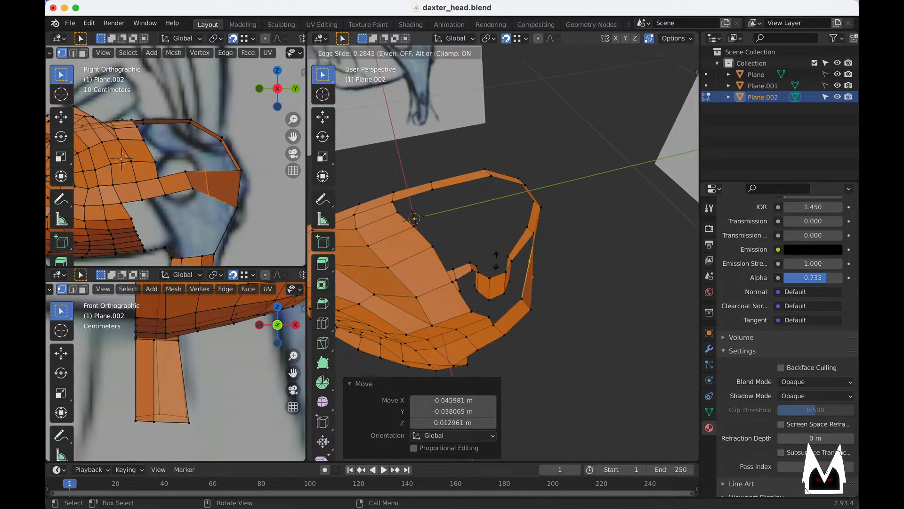
left_click(534, 255)
right_click(556, 271)
middle_click_drag(556, 270, 573, 255)
key("g")
left_click(517, 299)
key("g")
left_click(519, 236)
left_click(497, 225)
key("g")
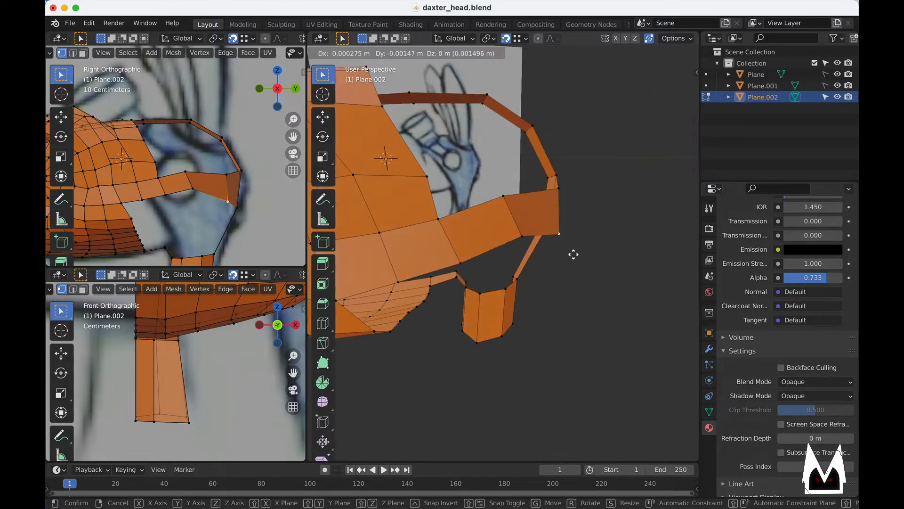
left_click(571, 254)
- Turn off snapping and reposition the new loop's upper and lower vertices against the side reference
key("g")
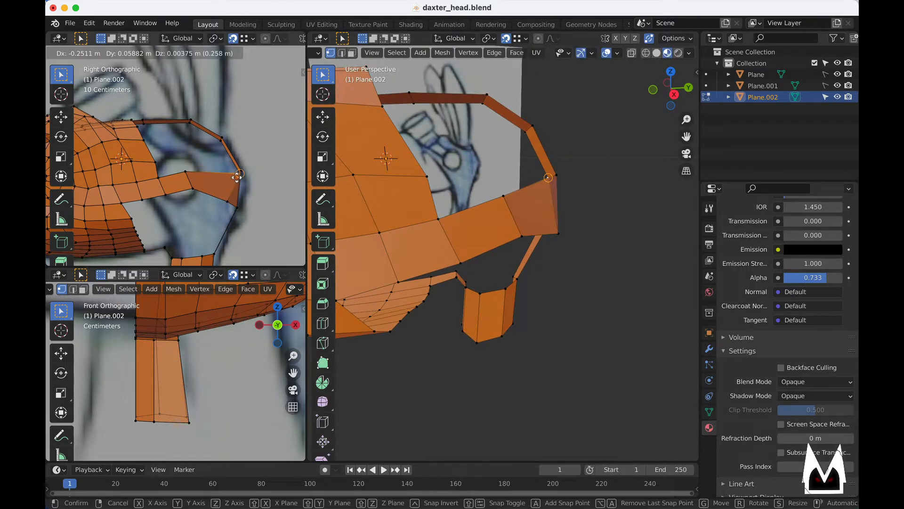
left_click(235, 176)
scroll(231, 188, "up", 2)
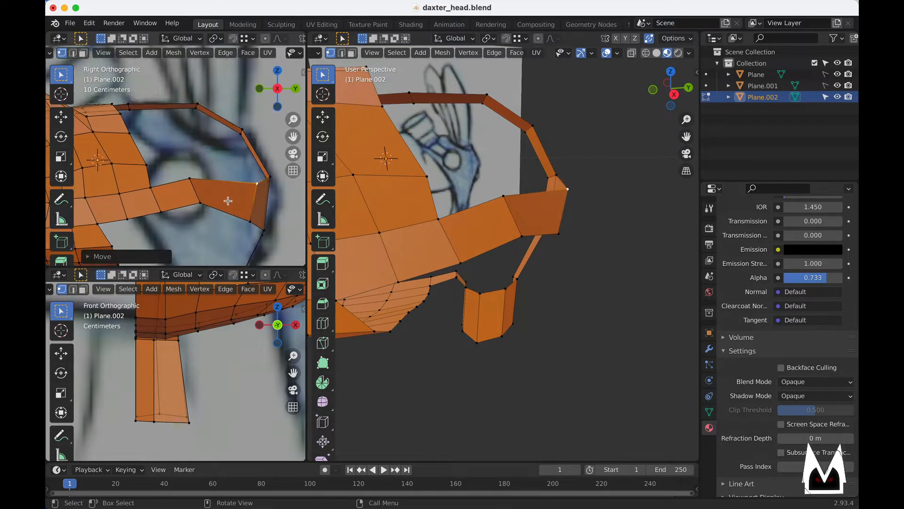
left_click(246, 219)
key("g")
- Move the upper and lower vertices of the strip's middle division down and back to straighten the strip in the side view
left_click(193, 181)
key("g")
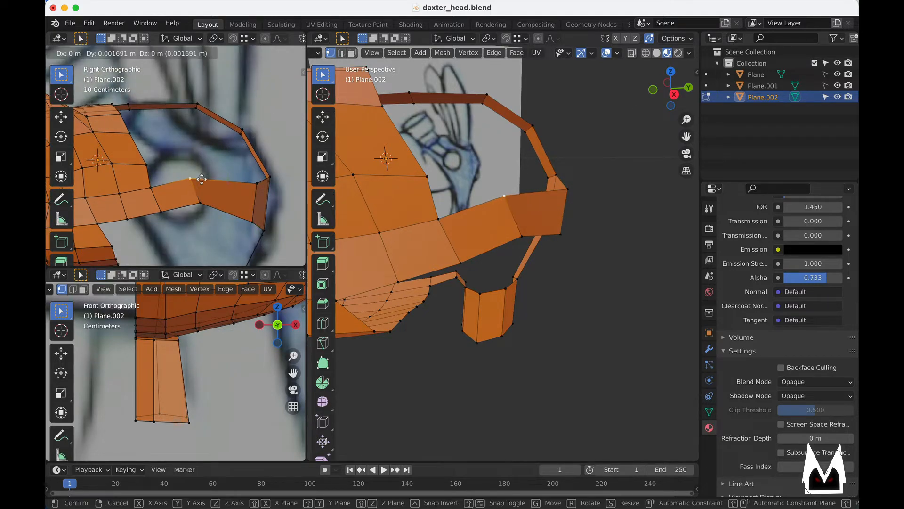
left_click(201, 182)
left_click(202, 203)
key("g")
left_click(200, 214)
left_click(199, 184)
key("g")
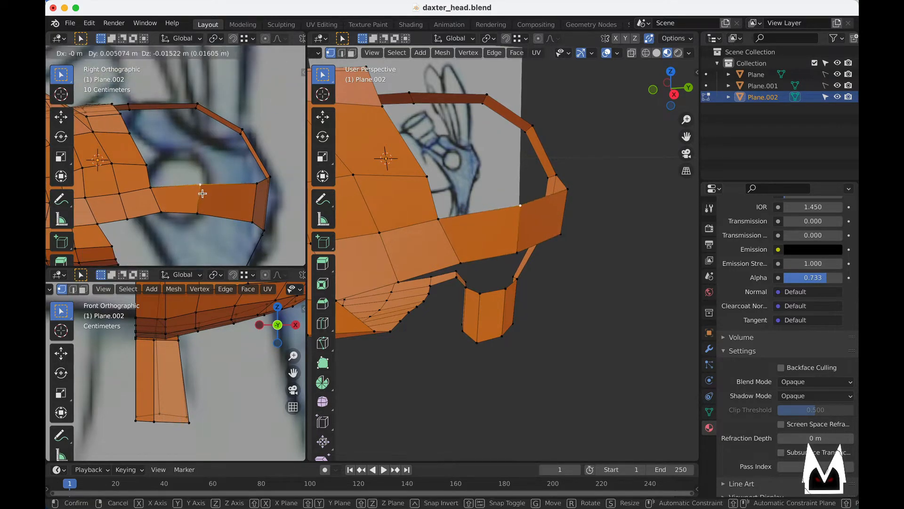
left_click(202, 193)
- Shift the upper and lower vertices joining the cheek to the strip slightly backward in the side view
middle_click_drag(202, 192, 234, 173, "shift")
left_click(195, 190)
key("g")
left_click(188, 191)
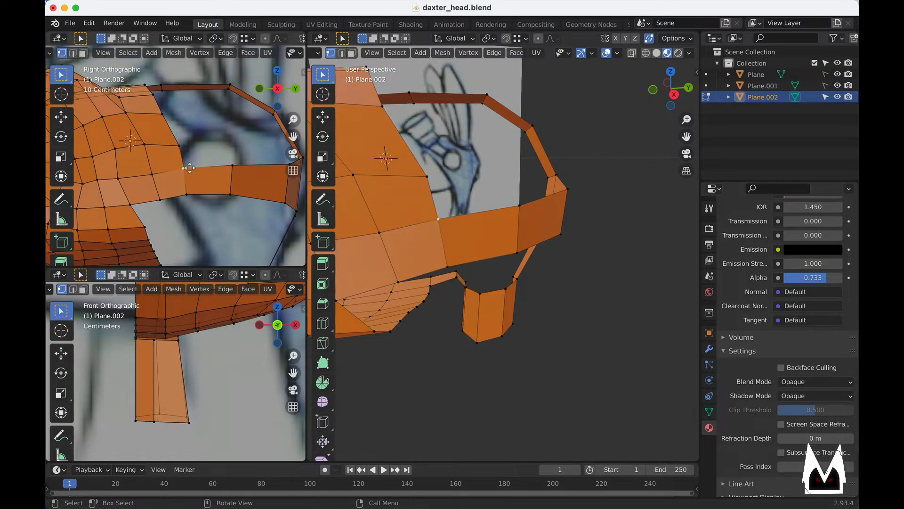
left_click(193, 167)
left_click(185, 193)
key("g")
left_click(194, 193)
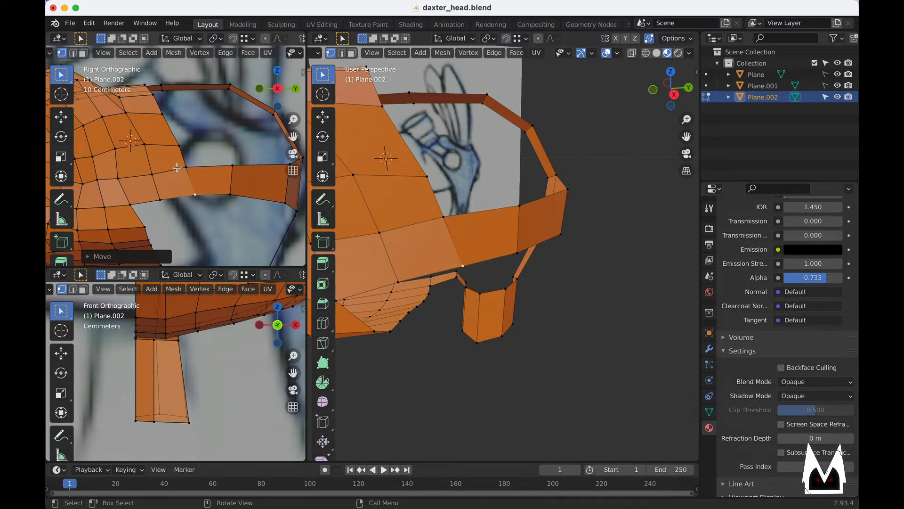
left_click(183, 168)
key("g")
left_click(186, 166)
scroll(509, 186, "down", 5)
middle_click_drag(518, 183, 462, 198)
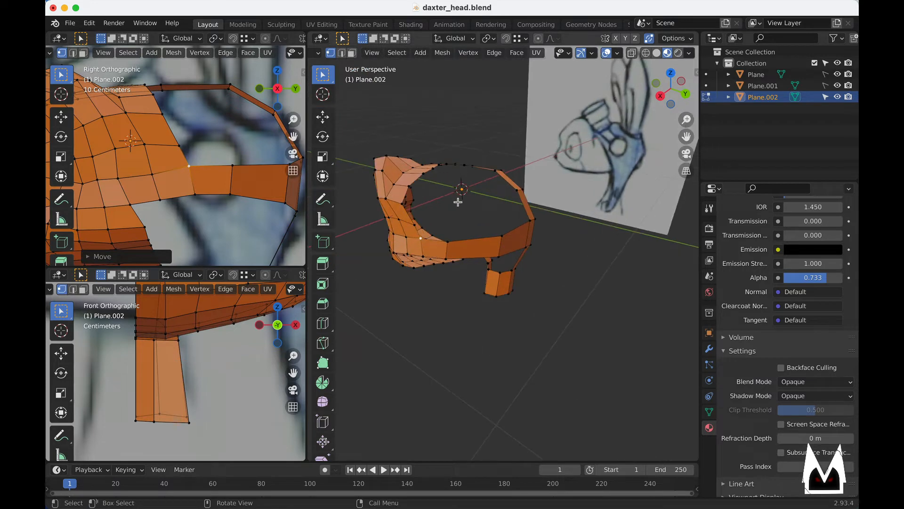
scroll(233, 153, "down", 4)
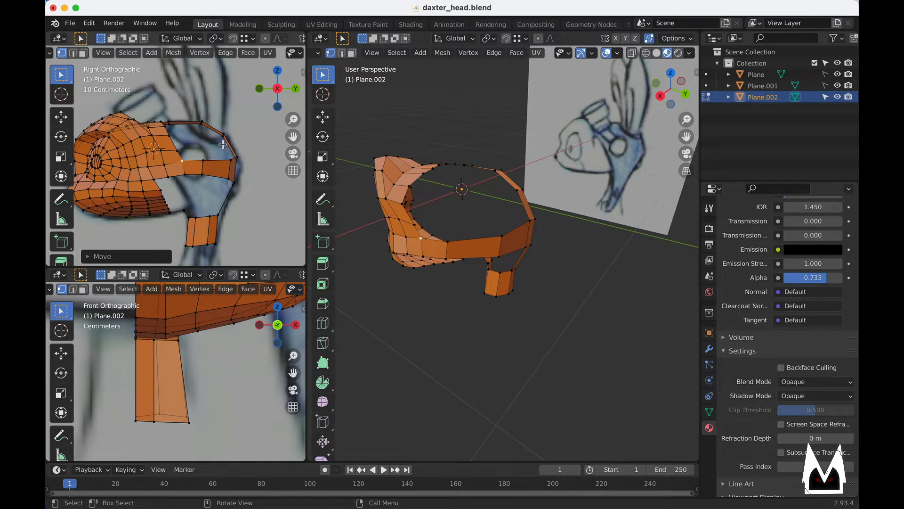
- Add a loop cut across the strip's side segment behind the cheek and move it slightly outward
mouse_move(476, 235)
middle_mouse_down()
mouse_move(519, 234)
mouse_move(463, 232)
middle_mouse_up()
key("ctrl+r")
left_click(451, 220)
left_click(451, 222)
key("g")
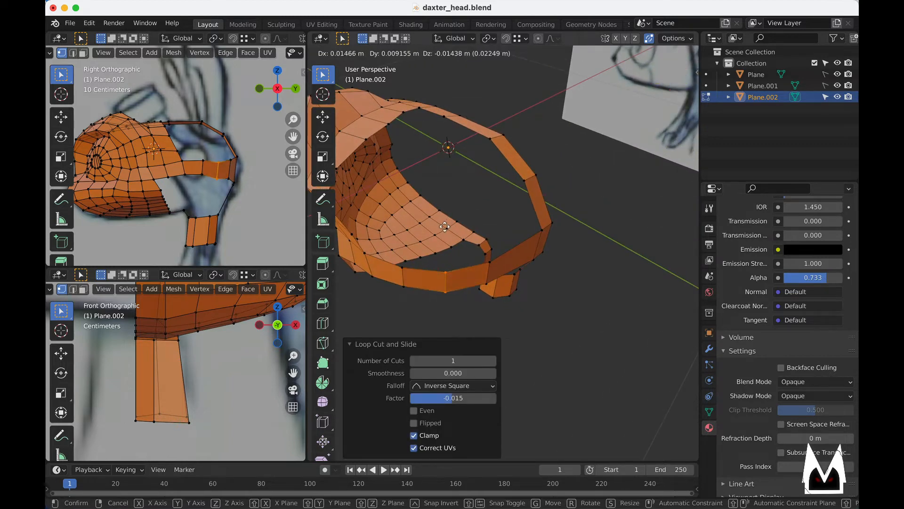
left_click(514, 246)
- Slide and nudge the strip's vertices around the new loop to even out its curve toward the back of the head
middle_click_drag(514, 246, 505, 225)
key("g")
key("g")
left_click(510, 248)
scroll(511, 245, "up", 3)
key("g")
left_click(517, 255)
scroll(518, 255, "down", 3)
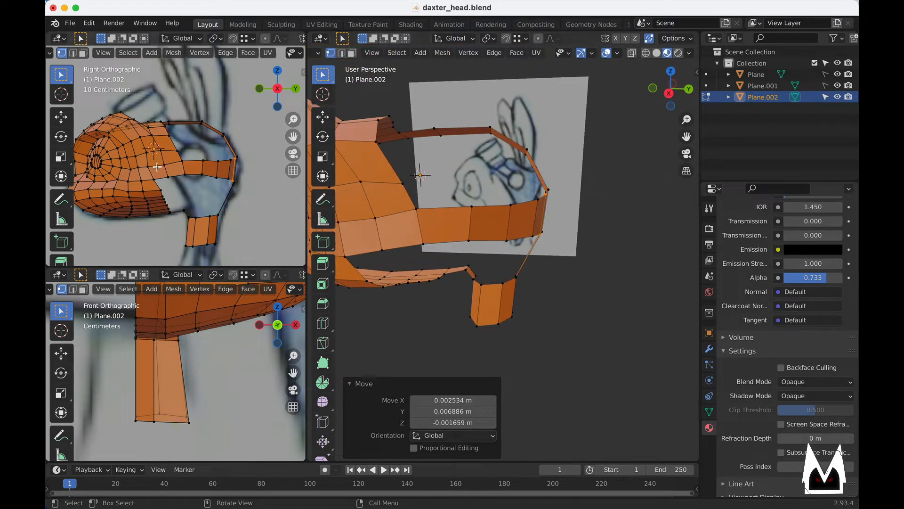
- Move two vertices on the upper rear boundary of the face mesh to smooth its outline
scroll(157, 167, "up", 4)
key("2")
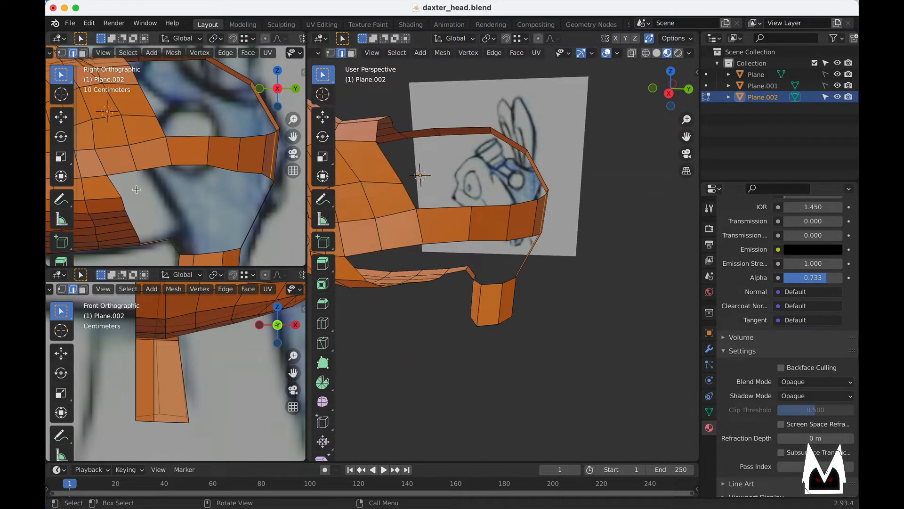
middle_click_drag(455, 221, 598, 253)
key("1")
key("g")
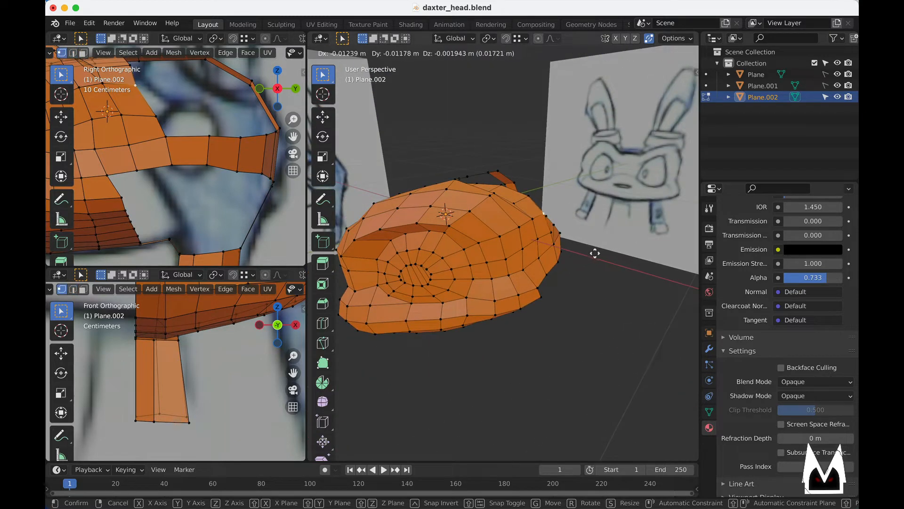
left_click(595, 254)
scroll(540, 258, "up", 5)
key("g")
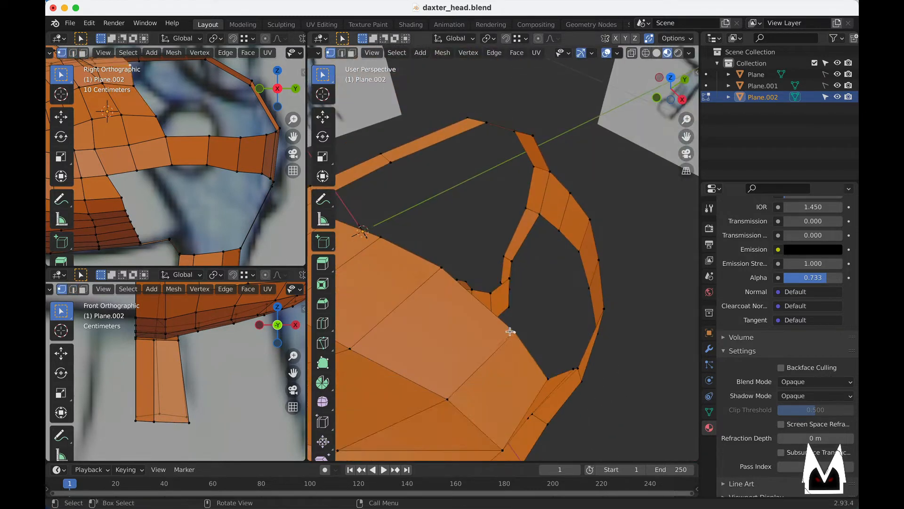
left_click(517, 317)
- Shift the vertices along the forehead's rear boundary forward so the open edge runs in a smooth line
scroll(517, 316, "down", 6)
middle_click_drag(516, 315, 441, 219)
key("g")
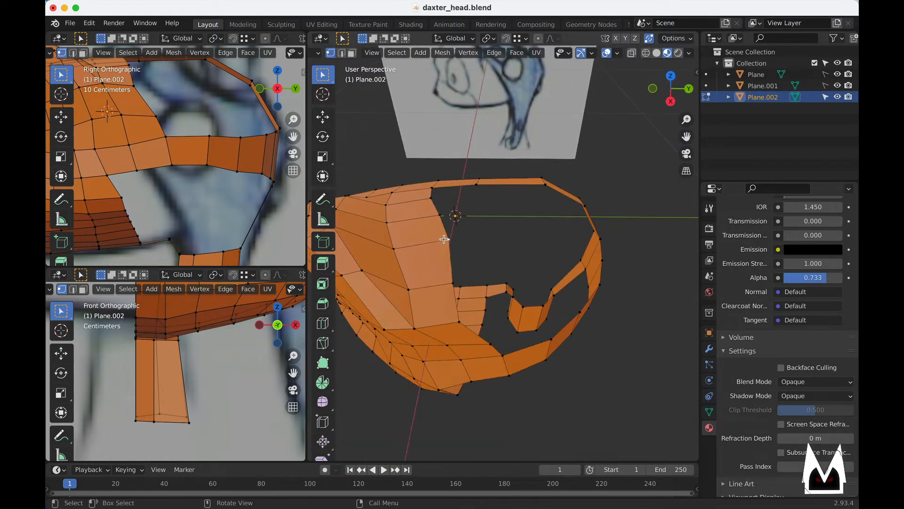
left_click(439, 241)
key("g")
left_click(431, 205)
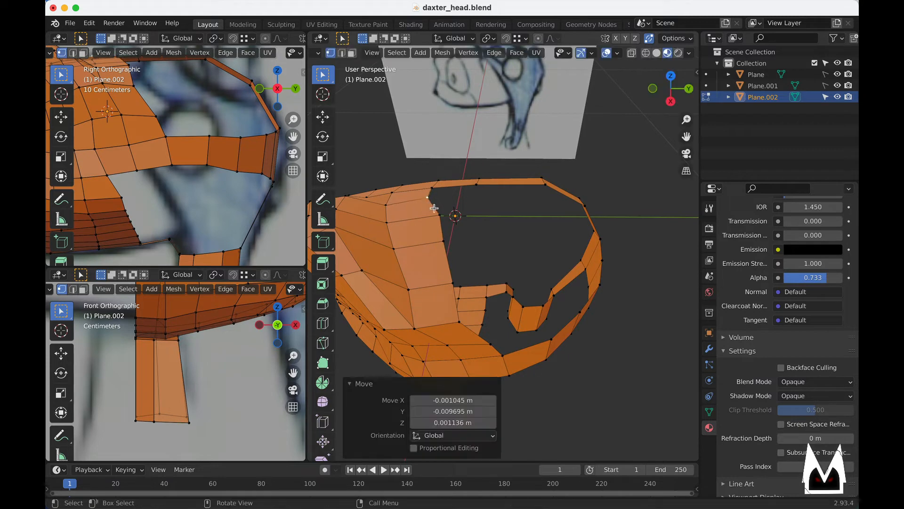
key("g")
left_click(433, 223)
key("g")
left_click(440, 245)
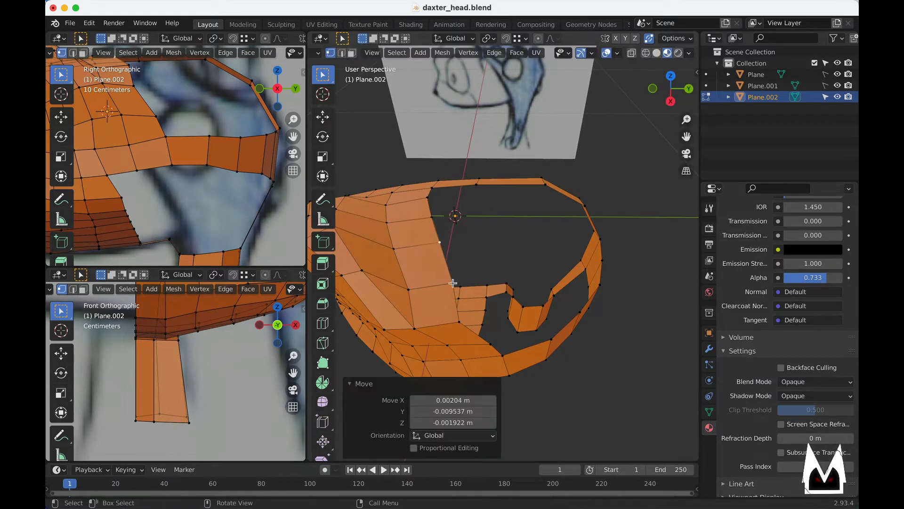
key("g")
left_click(452, 283)
- Try extruding an edge of the face's rear boundary backward in the side view, and undo that extrusion
scroll(473, 261, "down", 4)
middle_click_drag(472, 260, 439, 286)
key("2")
scroll(457, 230, "up", 4)
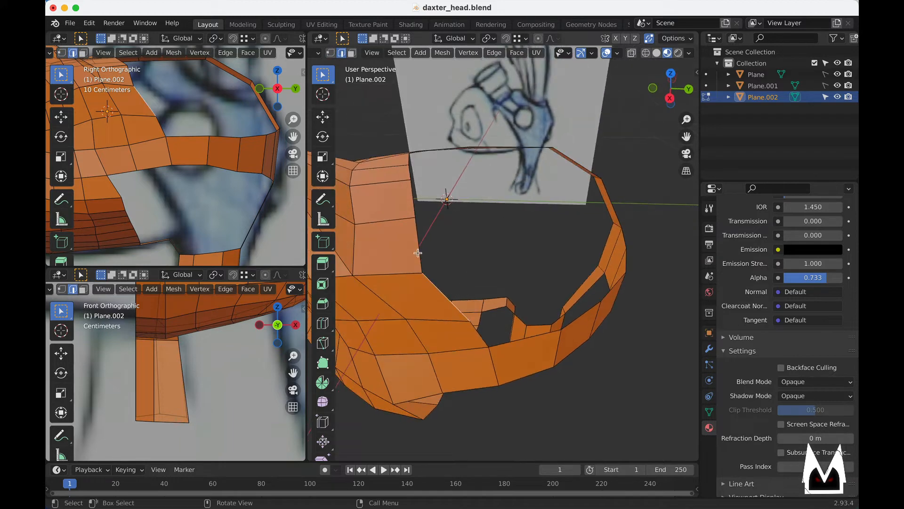
middle_click_drag(152, 127, 143, 163, "shift")
key("e")
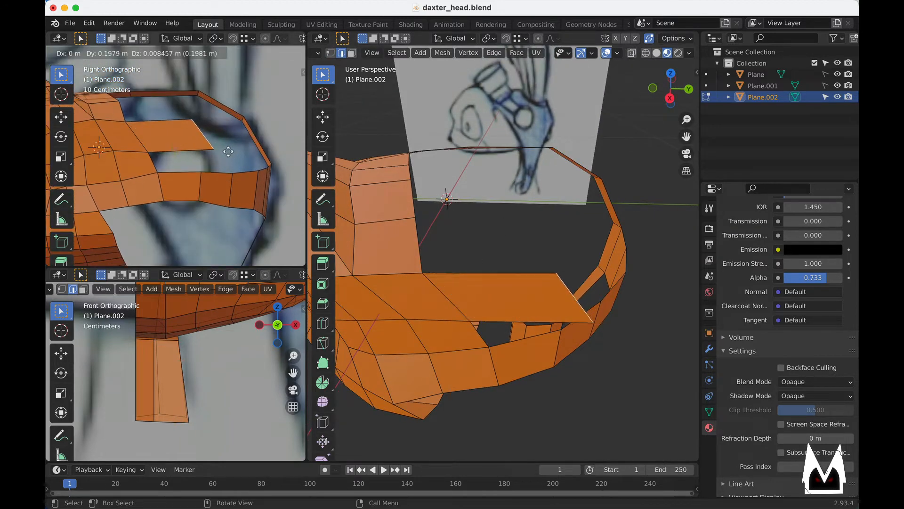
left_click(210, 147)
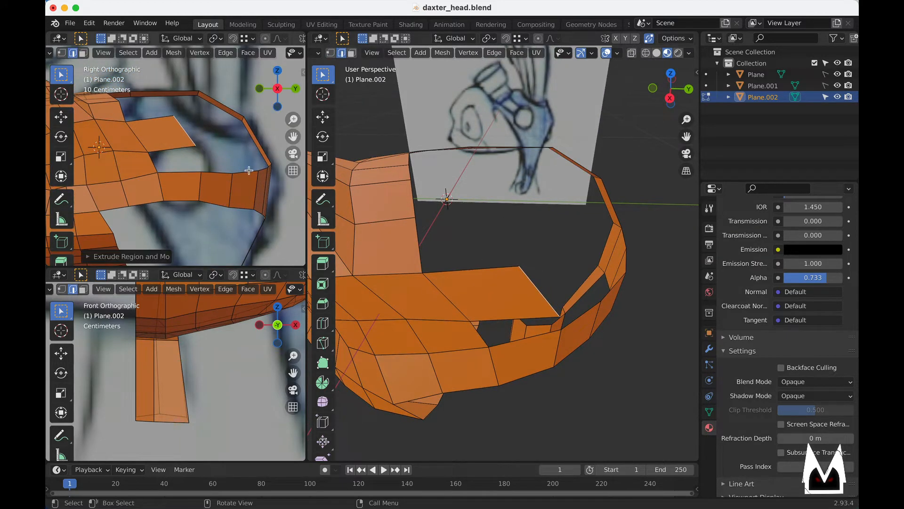
key("super+z")
- Extrude two separate upper edges of the strip upward, one at the side and one at the back of the head
middle_click_drag(584, 323, 510, 339)
key("e")
left_click(532, 293)
middle_click_drag(533, 293, 509, 299)
key("g")
left_click(509, 255)
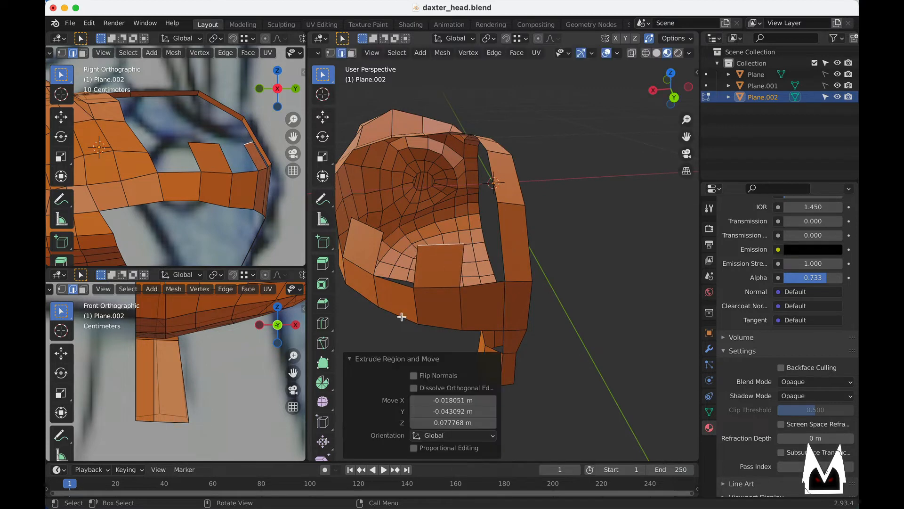
scroll(196, 357, "down", 5)
scroll(577, 258, "up", 3)
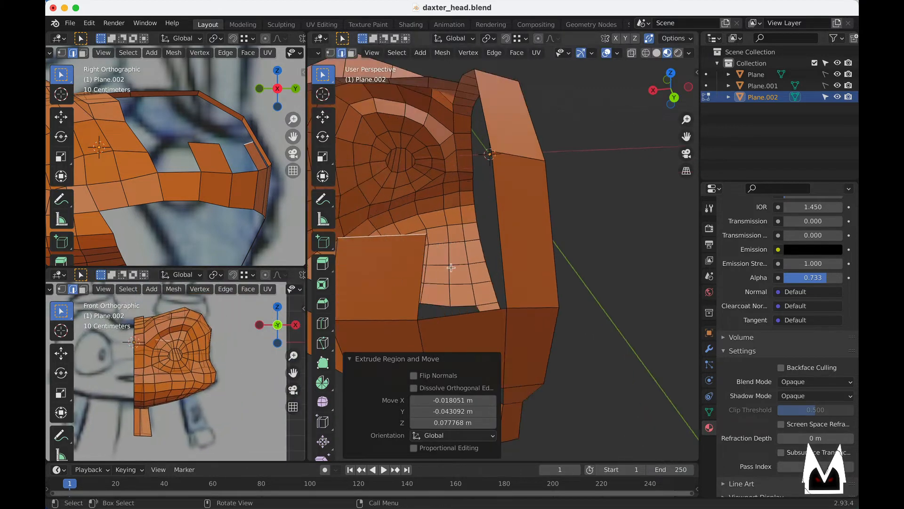
- Add a loop cut across the centre strip's lower rear segment and shift it along Y to follow the head's curve
scroll(576, 259, "down", 1)
left_click(632, 250)
middle_click_drag(660, 228, 621, 239, "shift")
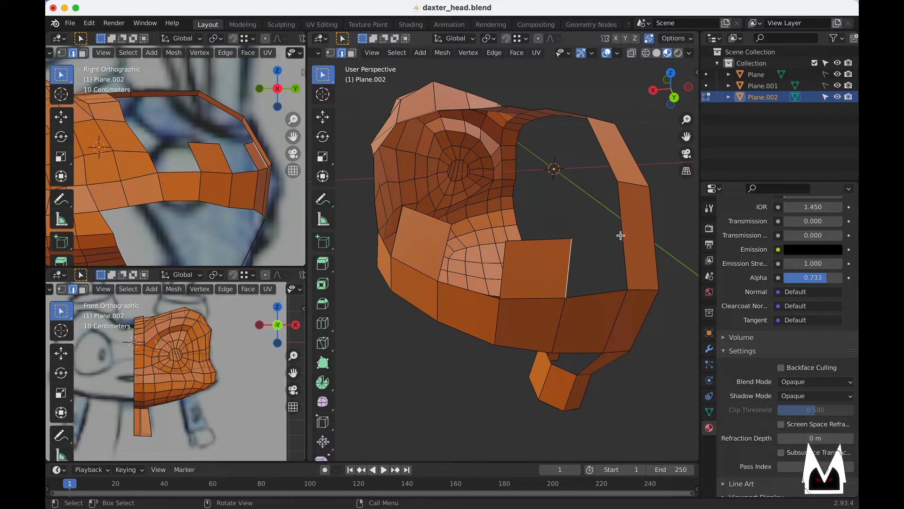
mouse_move(478, 240)
middle_mouse_down()
mouse_move(537, 246)
mouse_move(488, 242)
middle_mouse_up()
key("ctrl+r")
left_click(649, 216)
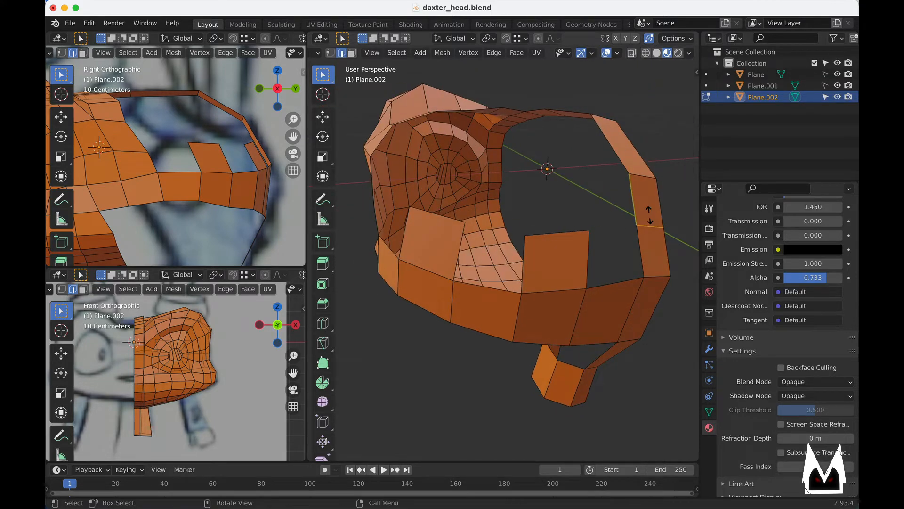
left_click(638, 220)
middle_click_drag(638, 220, 439, 236)
key("g")
key("y")
left_click(458, 218)
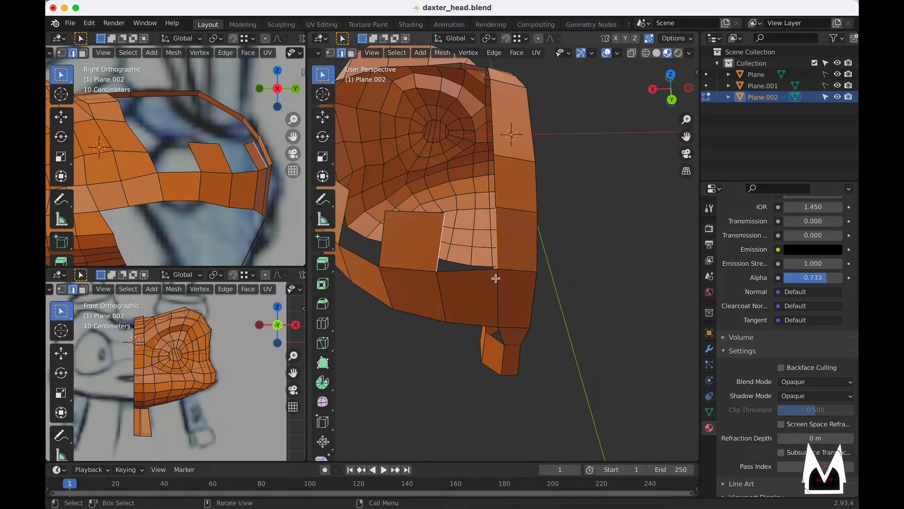
- Fill the gap between the rear extruded face and the centre strip, and reposition the upper vertices around it
middle_click_drag(495, 278, 451, 268)
key("f")
key("1")
left_click(503, 226)
mouse_move(504, 226)
middle_mouse_down()
mouse_move(561, 233)
mouse_move(582, 201)
mouse_move(549, 192)
mouse_move(575, 241)
mouse_move(571, 227)
mouse_move(507, 238)
middle_mouse_up()
key("g")
left_click(586, 196)
left_click(582, 183)
key("g")
left_click(587, 176)
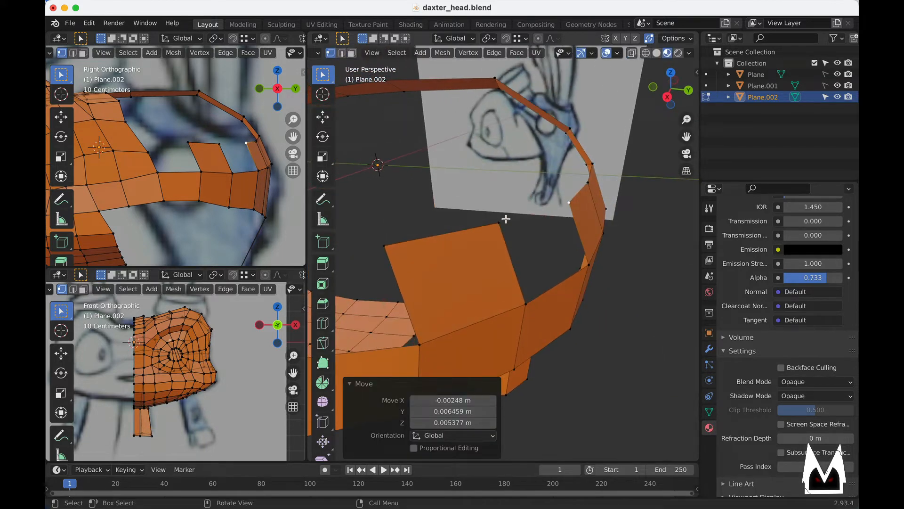
- Nudge the two upper corners of the extruded side face to align it with the strip below
left_click(499, 223)
key("g")
left_click(503, 226)
left_click(383, 252)
key("g")
left_click(390, 257)
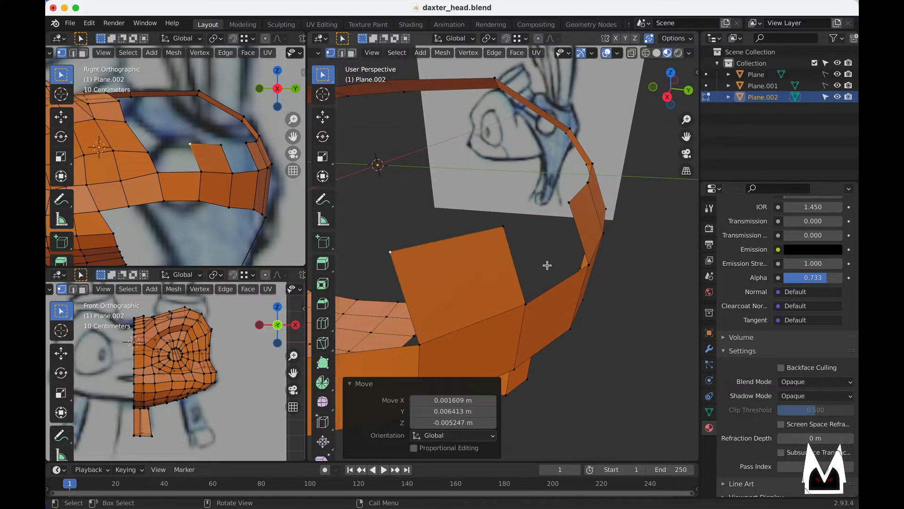
- Fill the gap between the extruded side face and the rear face, undoing the fill made to the wrong edge
key("2")
left_click(586, 216, "shift")
key("f")
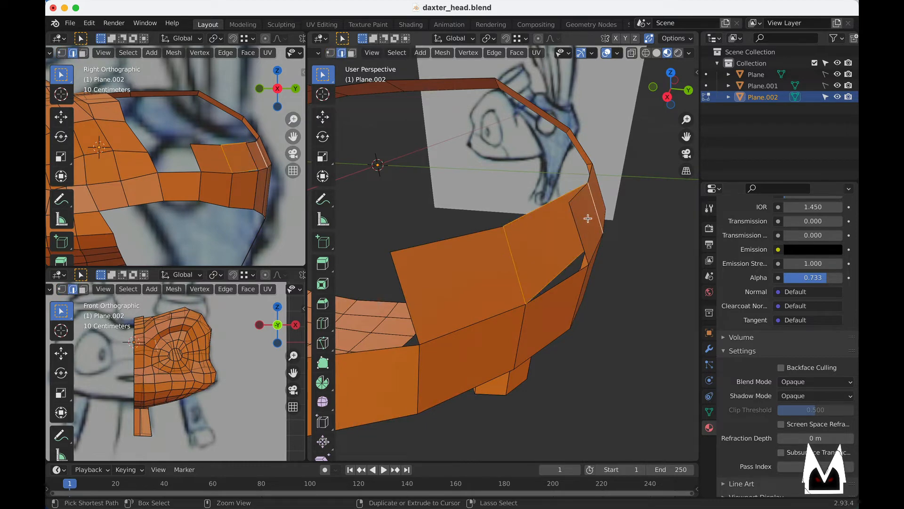
key("ctrl+z")
key("f")
scroll(517, 268, "down", 3)
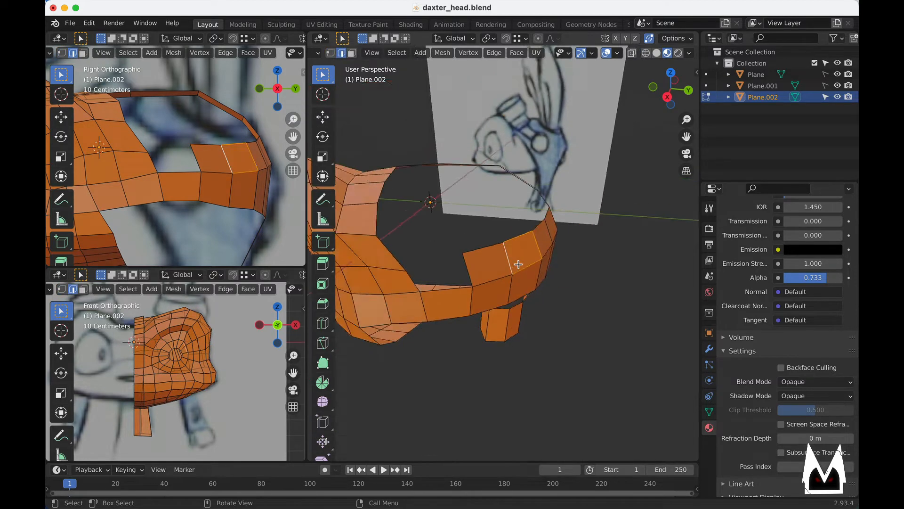
- Fill the remaining gap between the cheek's rear edge and the extruded side face
key("1")
mouse_move(517, 264)
middle_mouse_down()
mouse_move(509, 267)
mouse_move(518, 258)
middle_mouse_up()
scroll(493, 265, "up", 2)
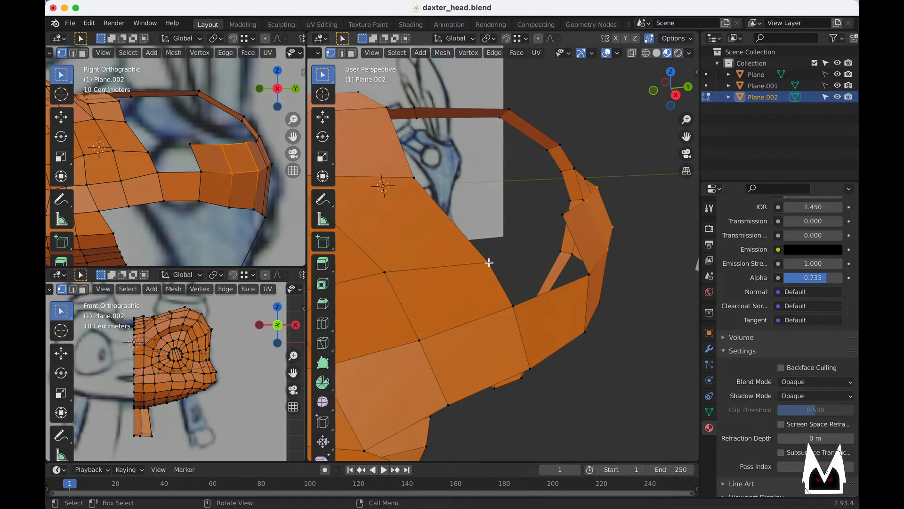
key("alt+a")
key("2")
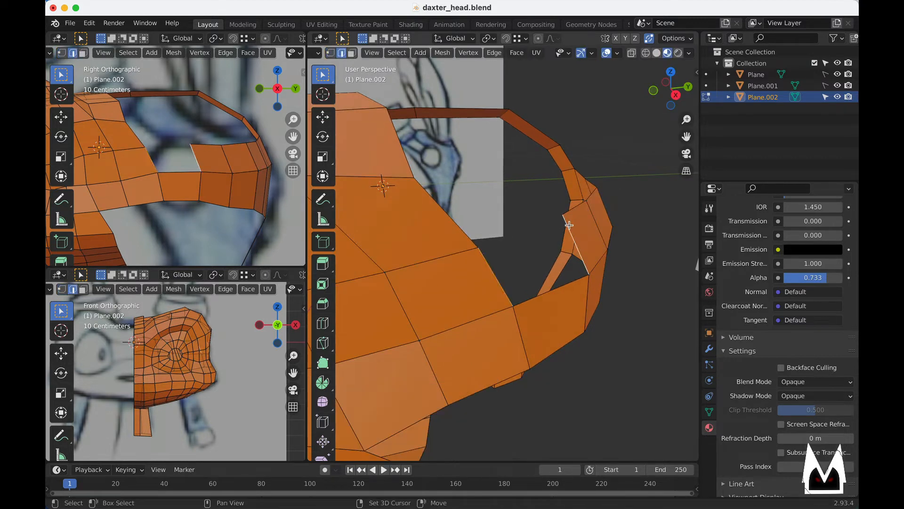
key("f")
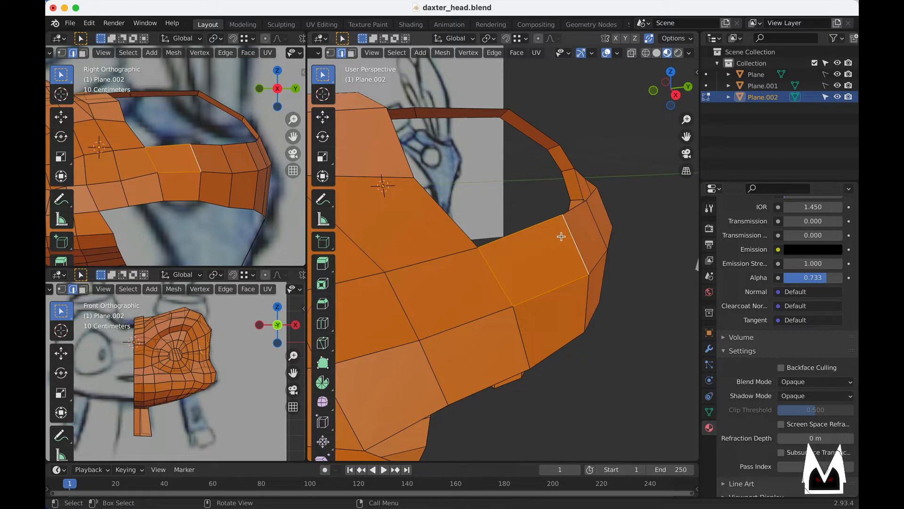
- Nudge two vertices on the seam between the two face rows at the back of the head for even spacing
middle_click_drag(488, 217, 526, 241)
scroll(460, 228, "down", 3)
key("1")
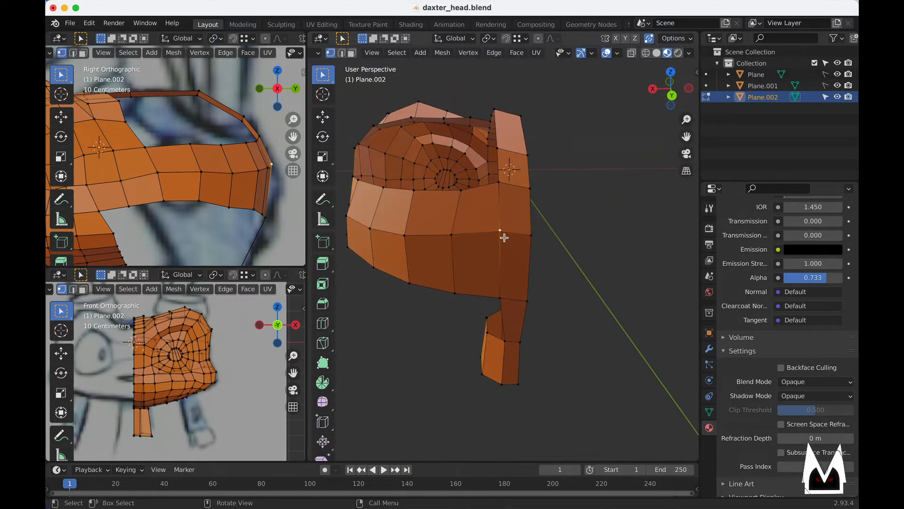
key("g")
left_click(496, 240)
left_click(454, 237)
key("g")
left_click(455, 240)
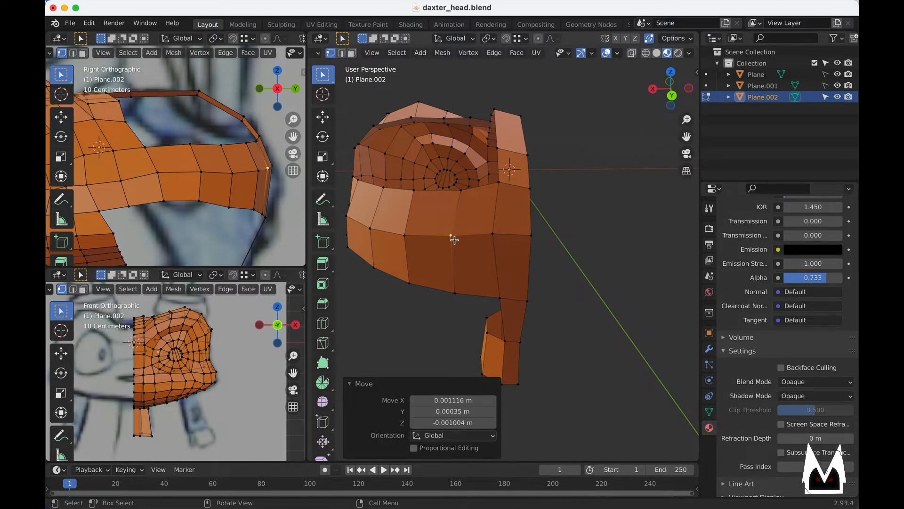
- Examine the open top and back of the head from several angles and against the side and front references
scroll(454, 240, "down", 3)
middle_click_drag(455, 241, 523, 247)
scroll(518, 248, "up", 3)
key("2")
left_click(514, 244)
scroll(575, 266, "down", 3)
middle_click_drag(575, 266, 516, 241)
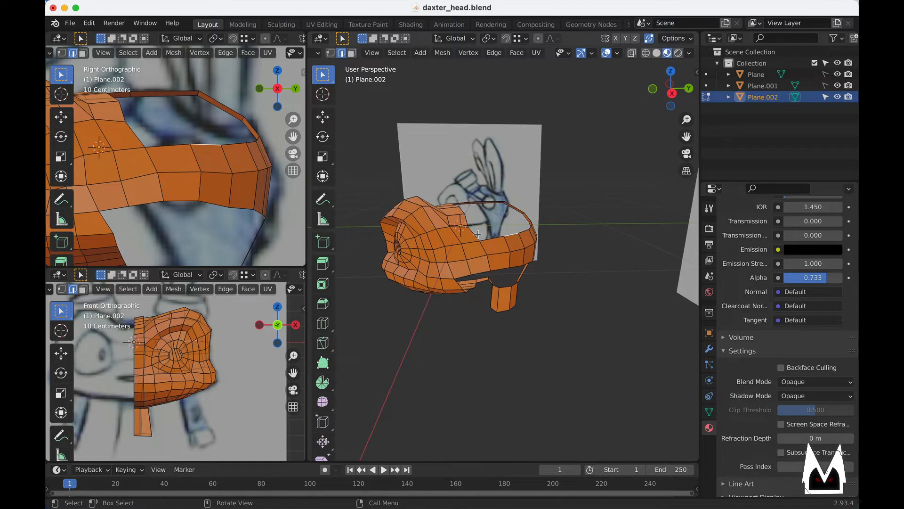
scroll(478, 234, "up", 2)
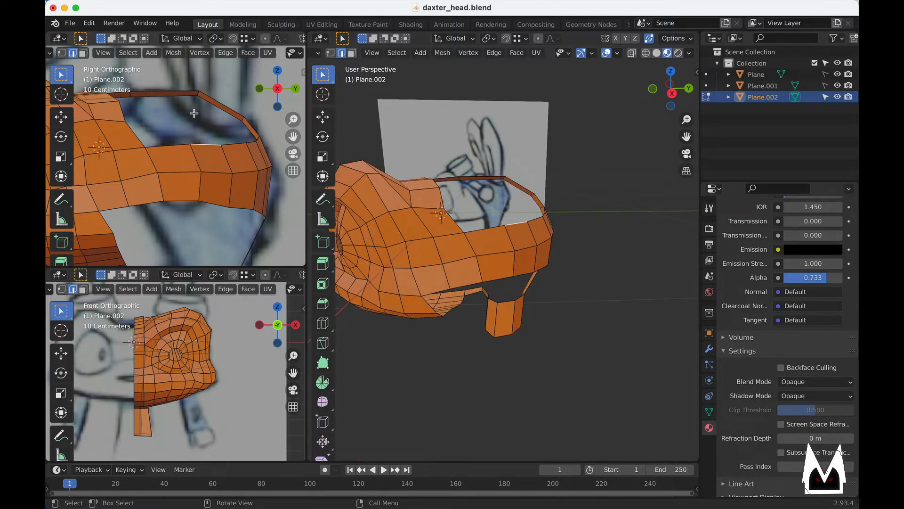
middle_click_drag(592, 183, 619, 198)
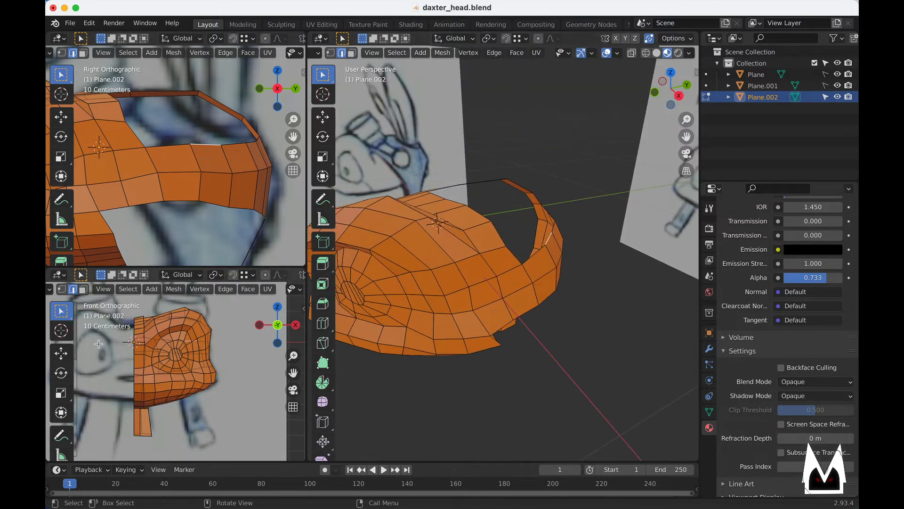
middle_click_drag(179, 309, 201, 378)
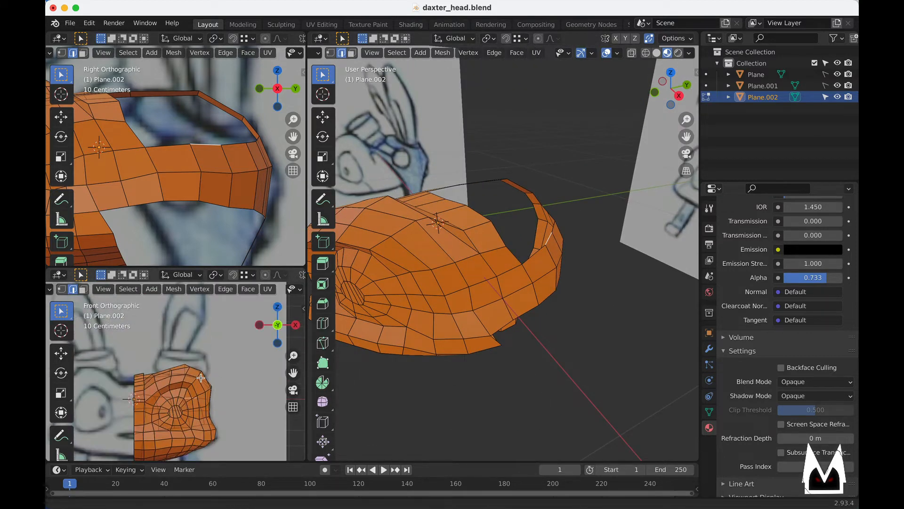
middle_click_drag(518, 245, 514, 210)
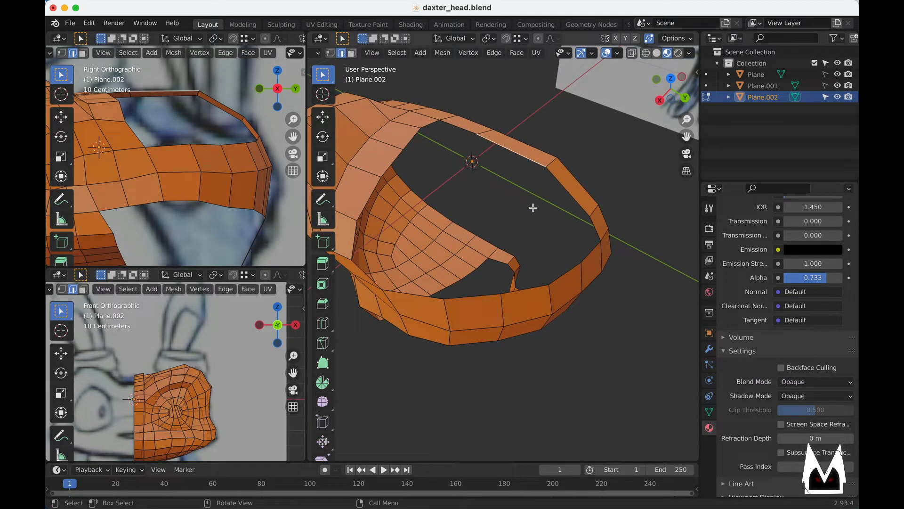
- Add a loop cut across the centre strip's sloped rear segment and slide the neighbouring crown edge forward to round the profile
middle_click_drag(533, 207, 563, 172)
key("ctrl+r")
left_click(563, 167)
left_click(561, 166)
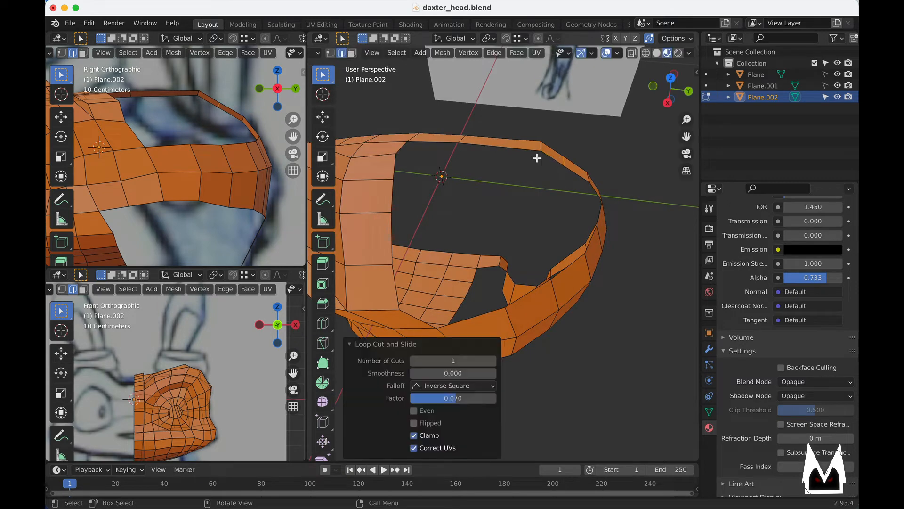
key("g")
key("g")
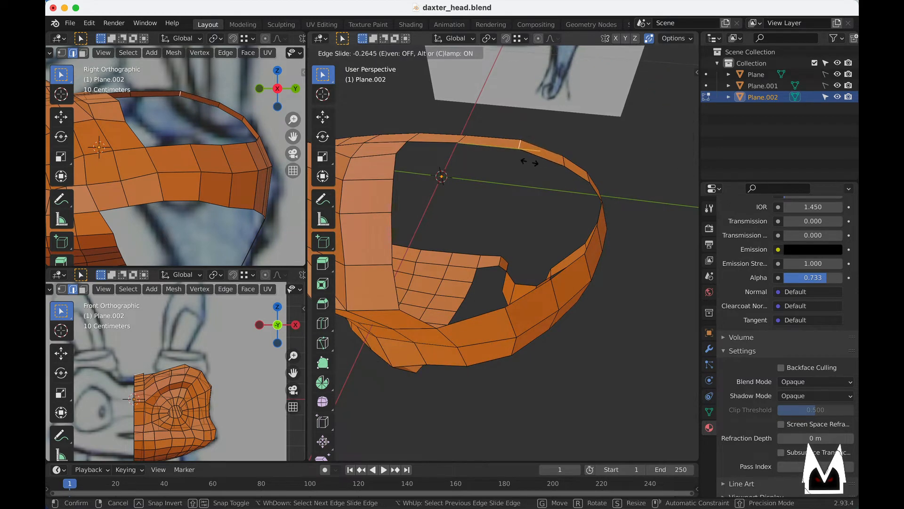
left_click(528, 162)
- Extrude a crown edge of the centre strip outward, then narrow the new face by scaling and repositioning its outer edge
middle_click_drag(549, 216, 530, 236)
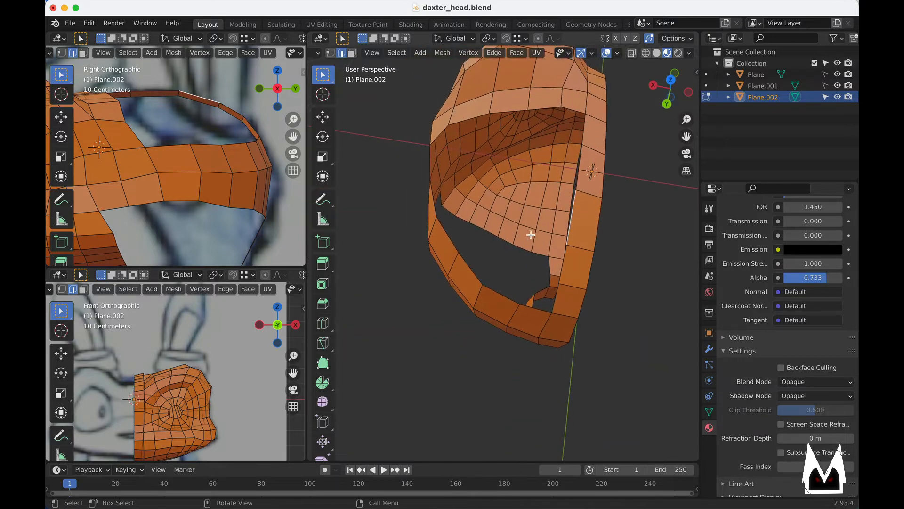
key("g")
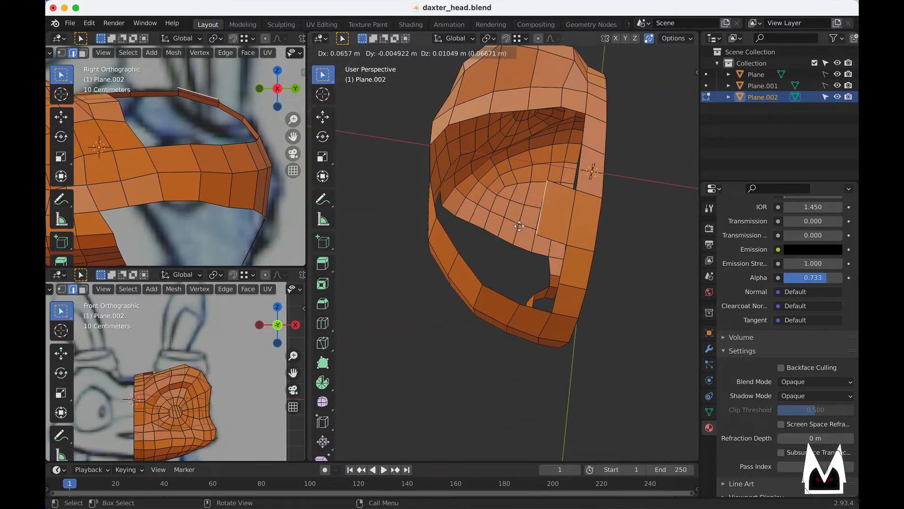
left_click(524, 230)
key("s")
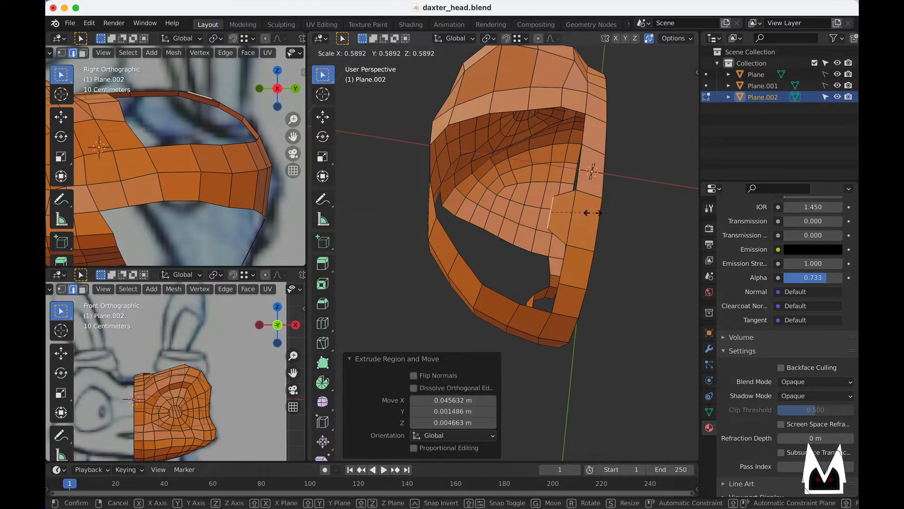
left_click(581, 213)
key("g")
left_click(573, 212)
- Extrude a face from the rear slanted edge of the new crown face, then rotate and position its end to start a ring
middle_click_drag(490, 233, 553, 193)
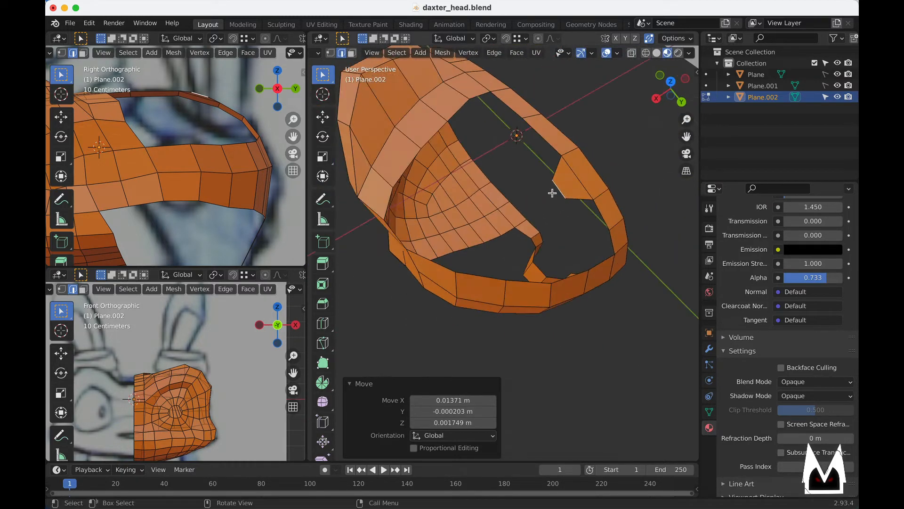
left_click(578, 207)
middle_click_drag(575, 242, 586, 210)
key("e")
left_click(567, 239)
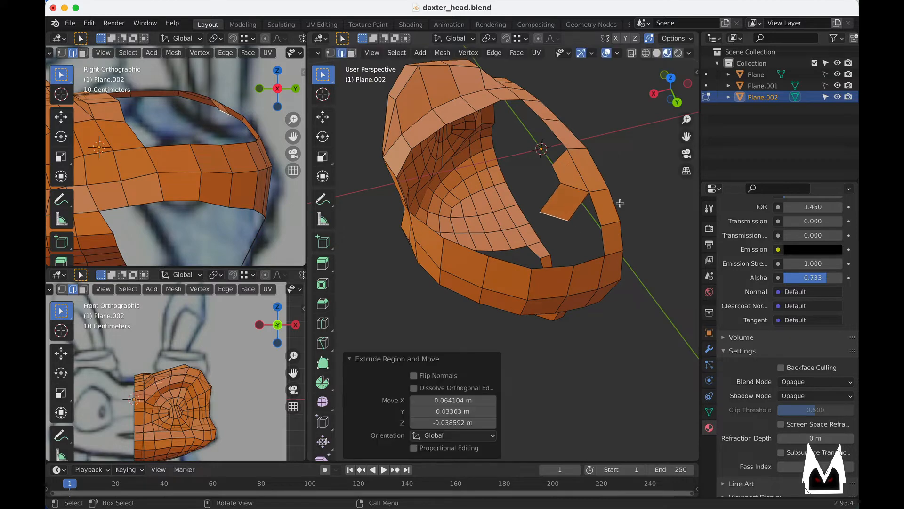
key("r")
left_click(616, 267)
key("g")
left_click(611, 258)
- Extrude the opposite, front slanted edge of the crown face and rotate and position it to form the ring's front arm
left_click(558, 160)
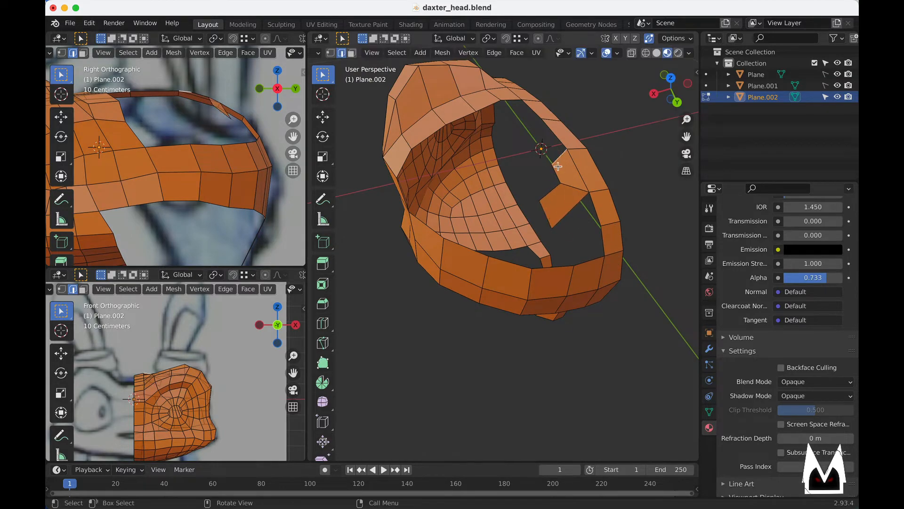
middle_click_drag(558, 167, 622, 169)
key("e")
left_click(570, 266)
key("r")
left_click(580, 155)
key("g")
left_click(585, 152)
middle_click_drag(531, 189, 607, 165)
key("g")
left_click(513, 277)
key("r")
left_click(543, 245)
- Extrude the end edge of the ring's rear arm and rotate and position it to continue the curve
left_click(542, 231)
key("e")
left_click(559, 221)
key("r")
left_click(614, 213)
key("g")
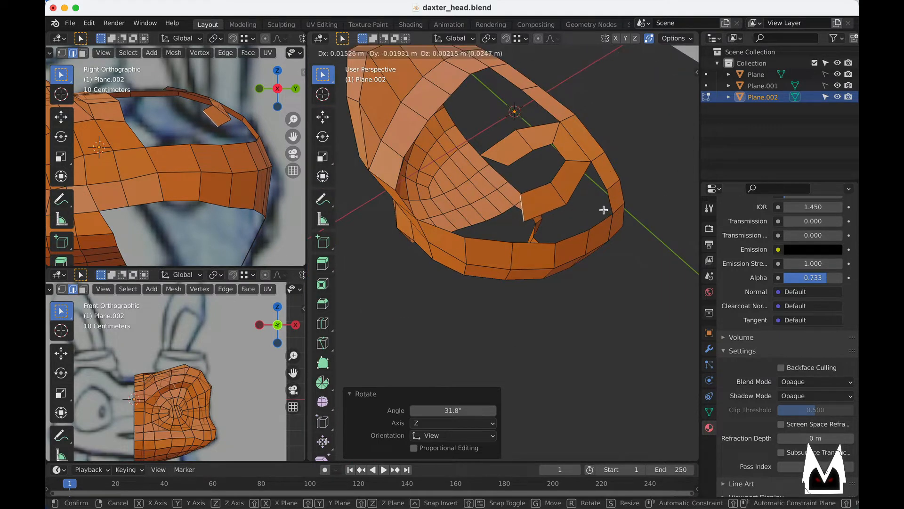
left_click(601, 210)
- Extrude the end edge of the ring's front arm by another face and rotate it to follow the curve
middle_click_drag(601, 210, 495, 188)
left_click(479, 160)
key("e")
left_click(498, 209)
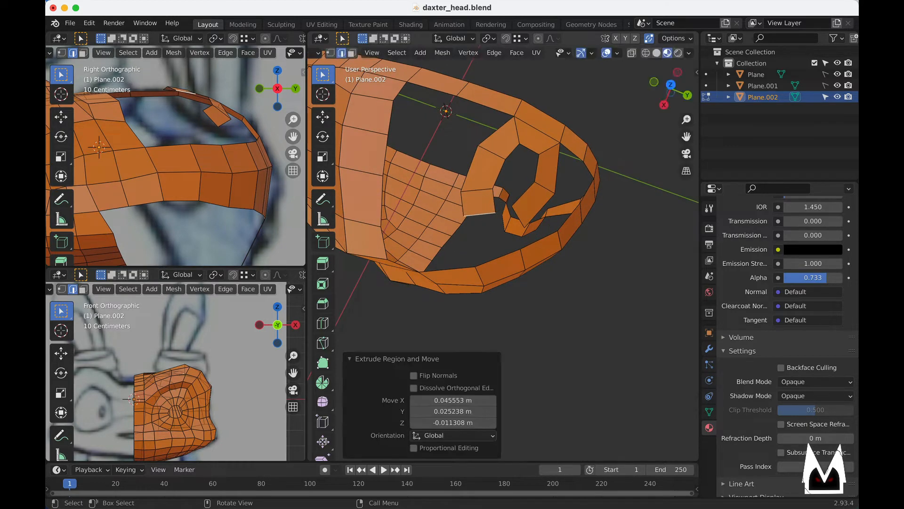
key("r")
left_click(530, 175)
- Extrude and rotate the rear arm's end edge towards the front arm, then fill a face between both ends to close the ring
scroll(532, 214, "up", 1)
key("e")
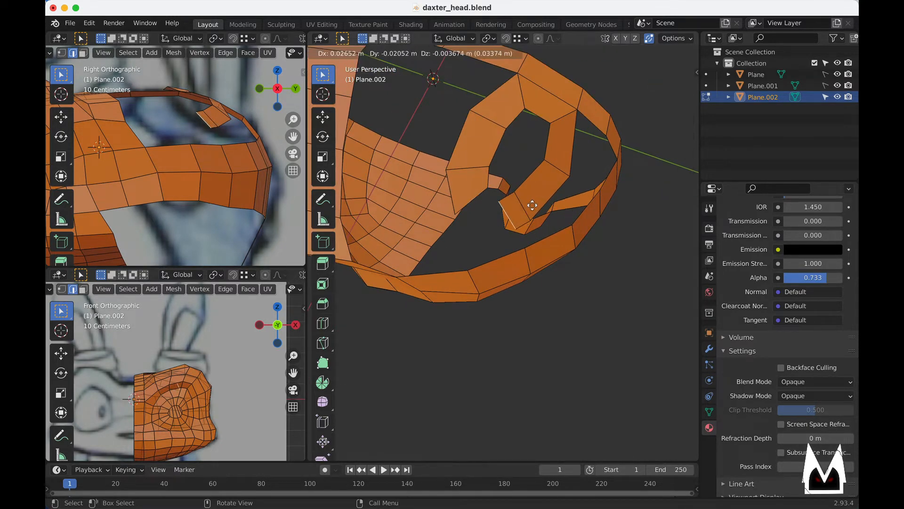
left_click(546, 184)
key("r")
left_click(561, 226)
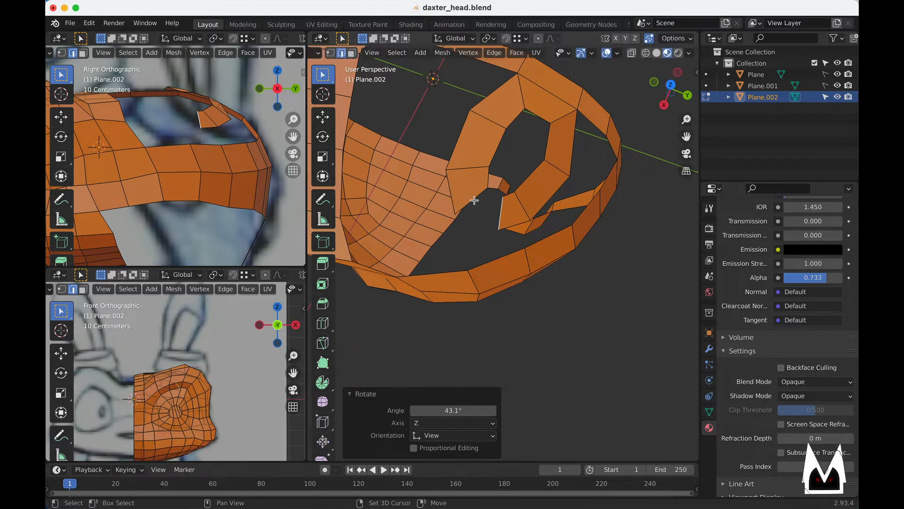
left_click(475, 201, "shift")
key("f")
- Reposition an edge and the vertices at the ring's closing section to lift it towards the skull surface
middle_click_drag(517, 213, 464, 205)
key("1")
key("2")
key("g")
left_click(473, 168)
key("1")
left_click_drag(520, 165, 514, 166)
middle_click_drag(495, 227, 491, 210)
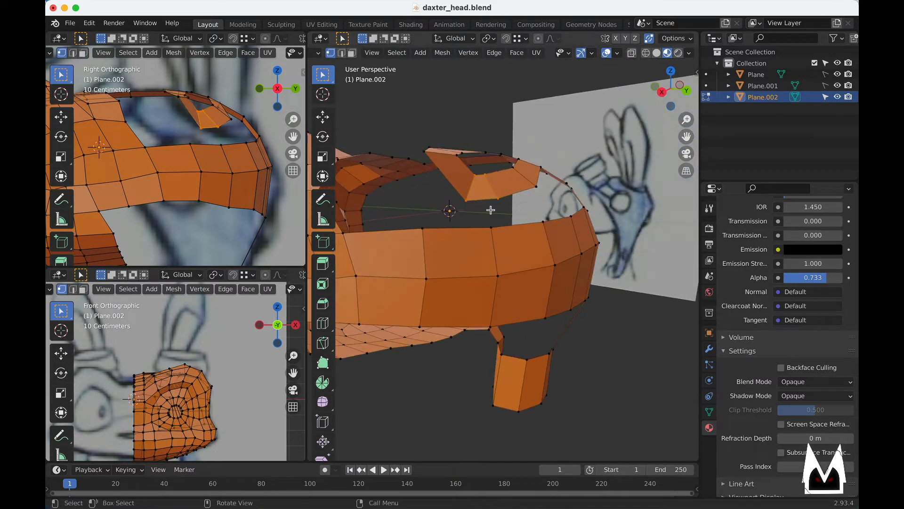
key("g")
left_click(500, 196)
- Raise the remaining low vertices on the ring's outer side so they follow the curve of the skull
left_click_drag(502, 199, 461, 182)
key("g")
left_click(465, 176)
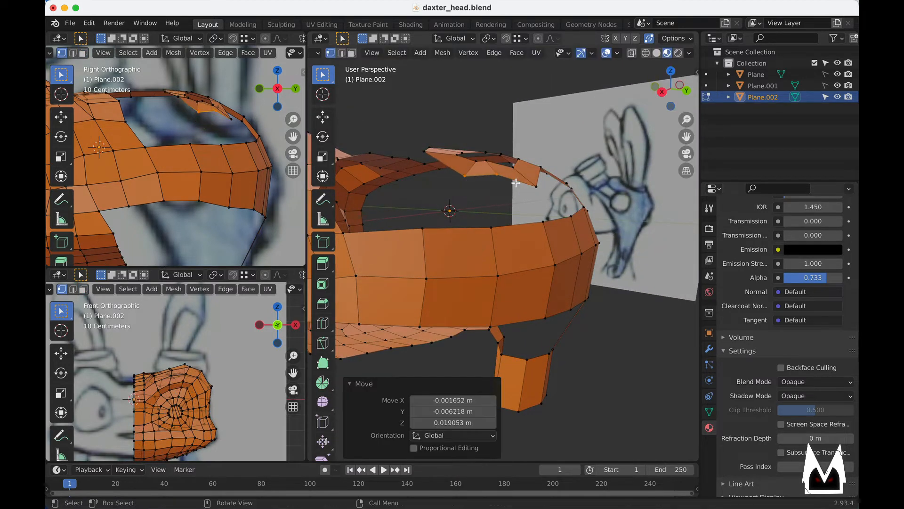
middle_click_drag(464, 175, 548, 209)
left_click_drag(553, 215, 528, 183)
key("g")
left_click(527, 181)
- Shift two neighbouring vertices on the closing section of the ring to even out its faces
middle_click_drag(527, 180, 477, 215)
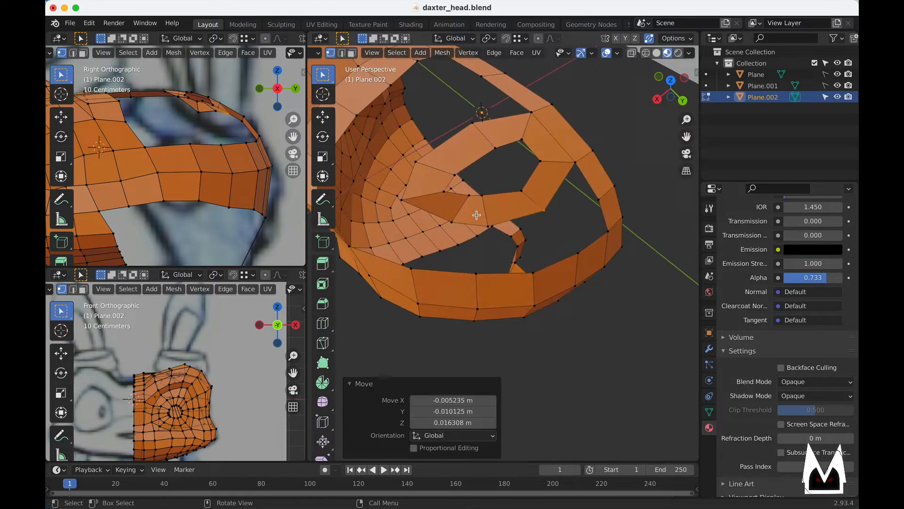
left_click(481, 198)
key("g")
left_click(487, 209)
left_click(471, 199)
key("g")
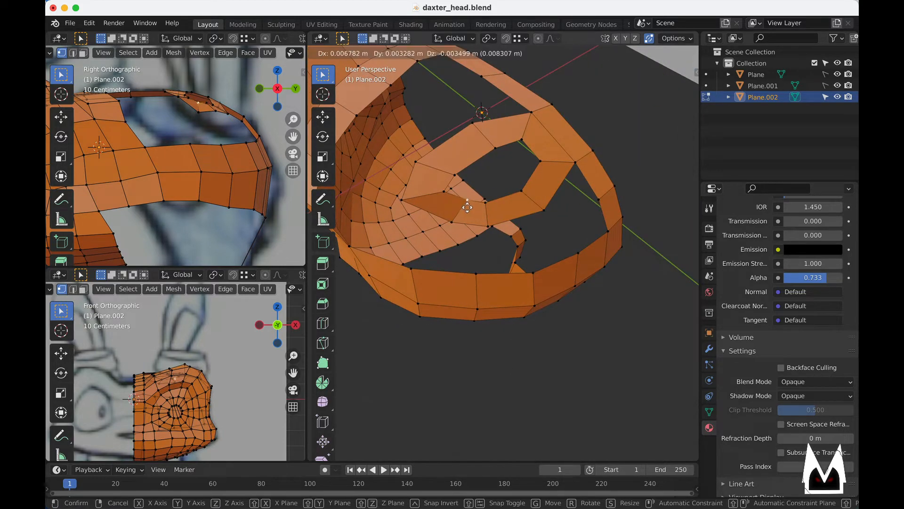
left_click(464, 213)
- Nudge two vertices along the ring's outer boundary to round its outline
left_click(452, 222)
middle_click_drag(457, 235, 507, 267)
key("g")
left_click(510, 263)
key("g")
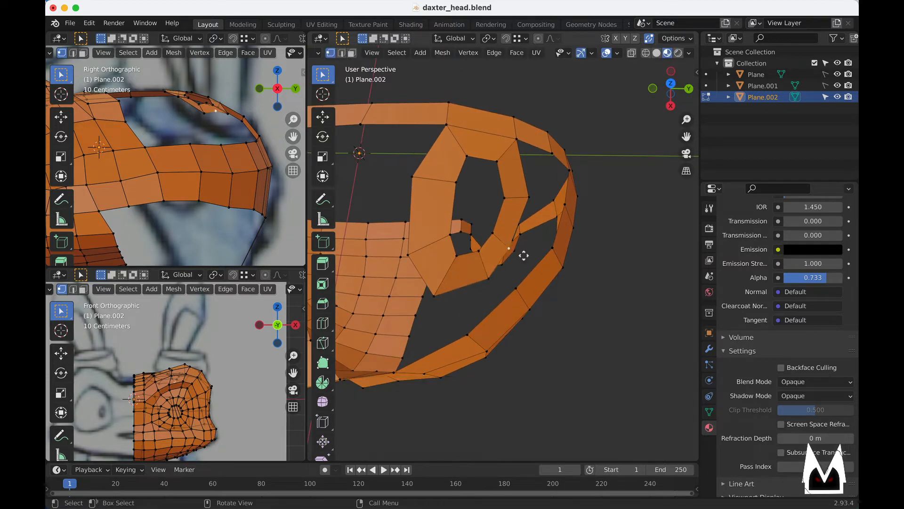
left_click(528, 259)
- Examine the crown ring's position against the ears in the side and front reference drawings
middle_click_drag(519, 262, 497, 192)
scroll(511, 203, "down", 6)
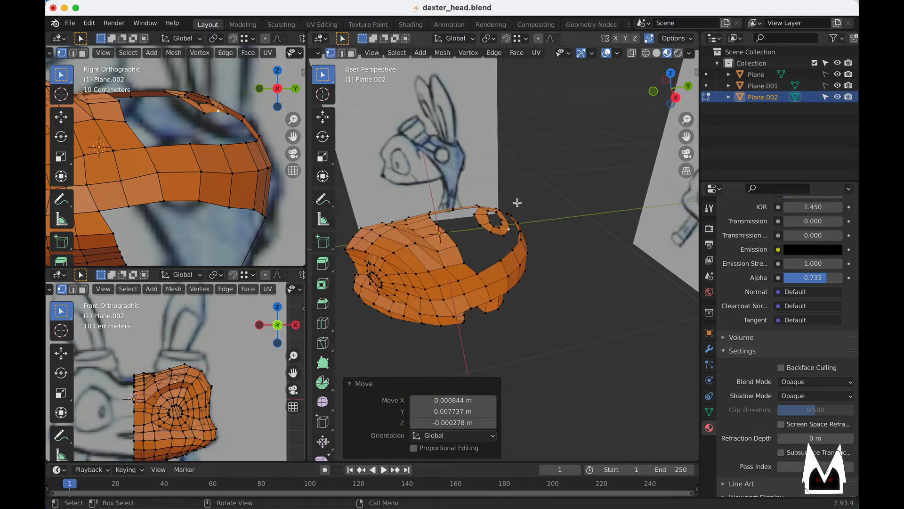
scroll(143, 171, "down", 5)
scroll(189, 388, "up", 3)
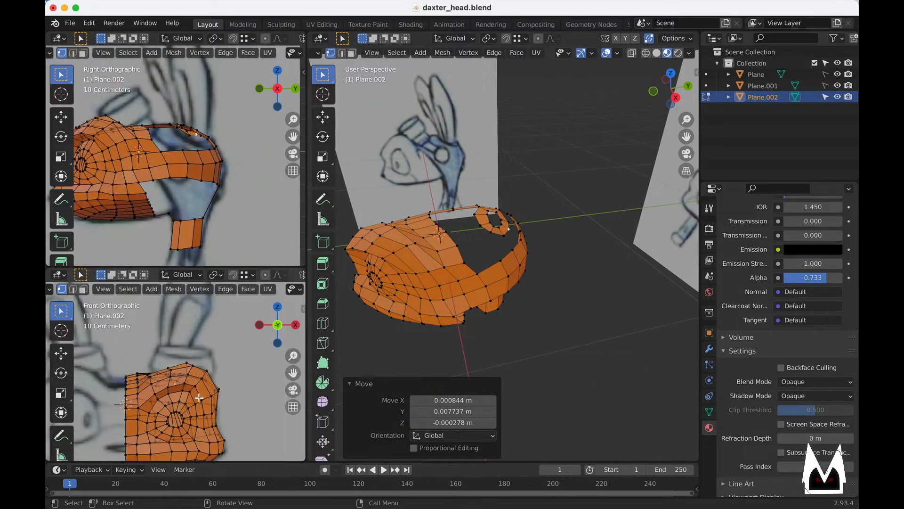
scroll(201, 375, "up", 2)
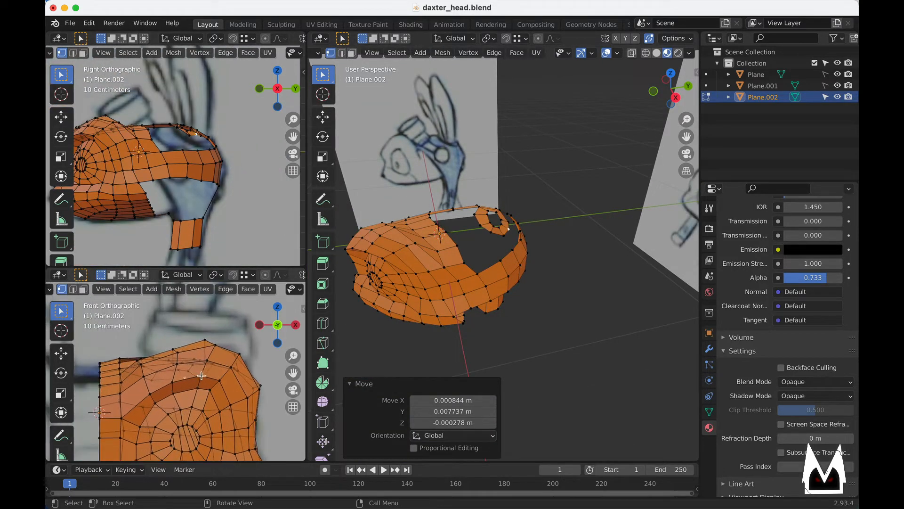
left_click(492, 230)
scroll(206, 368, "up", 2)
scroll(207, 360, "down", 4)
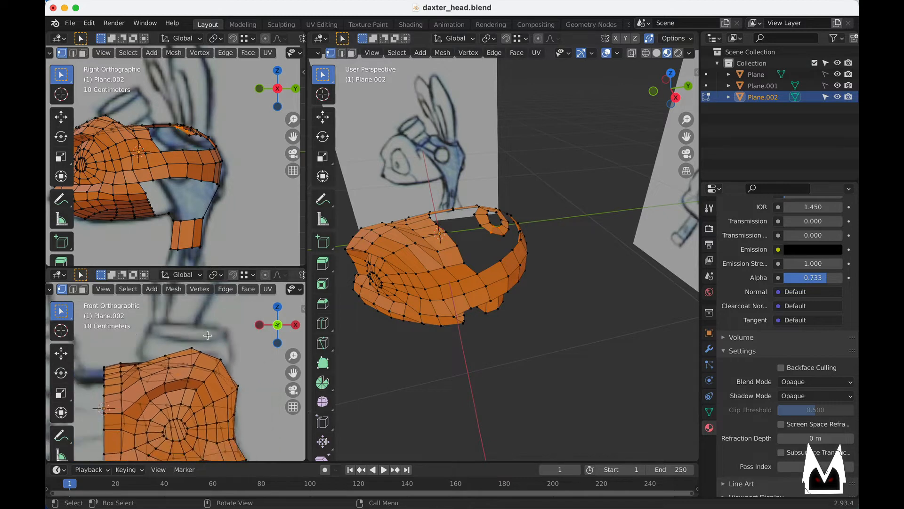
middle_click_drag(219, 319, 207, 348, "shift")
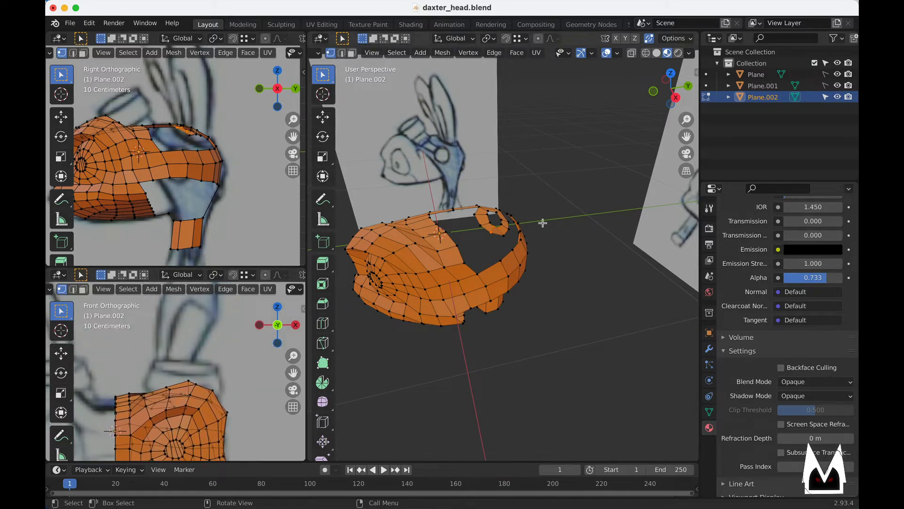
scroll(504, 232, "up", 2)
scroll(183, 438, "up", 5)
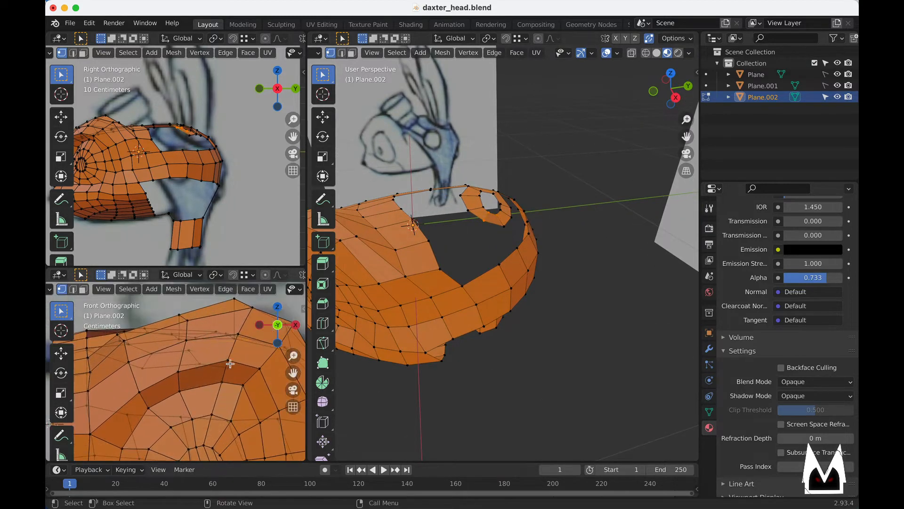
scroll(237, 360, "down", 5)
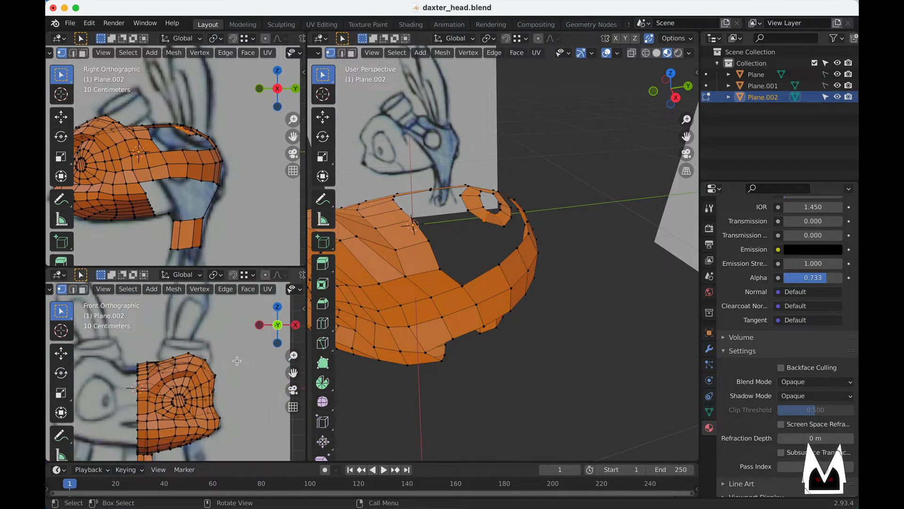
- Extrude the centre strip's rear edge below the ring outward into a new face beside the side face row
key("2")
middle_click_drag(483, 237, 587, 245)
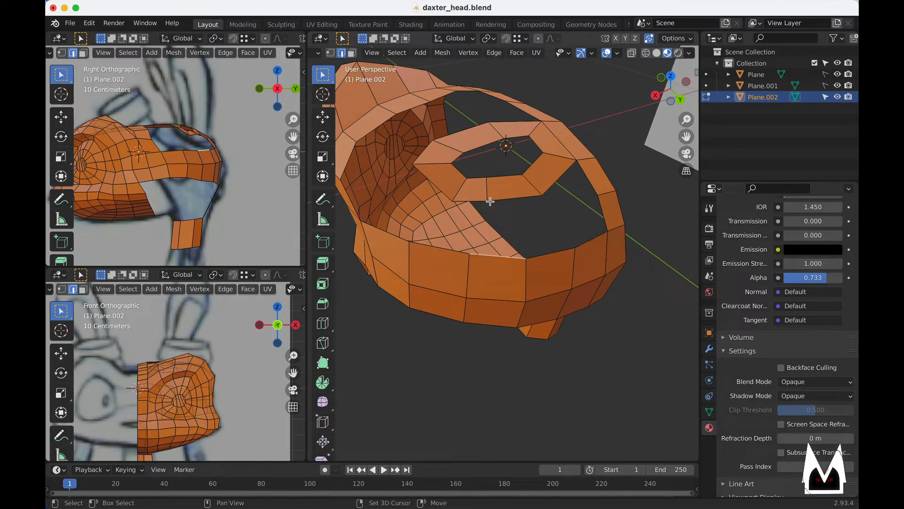
key("alt+a")
middle_click_drag(489, 200, 608, 166)
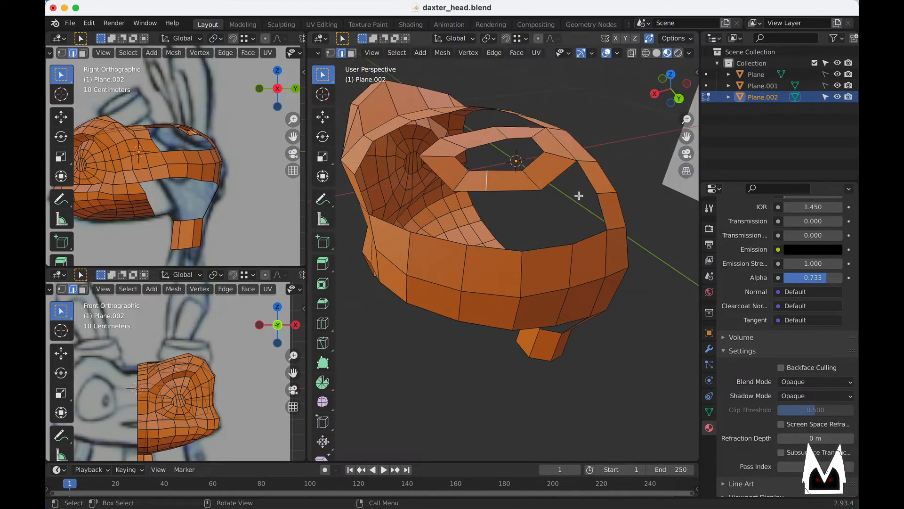
key("e")
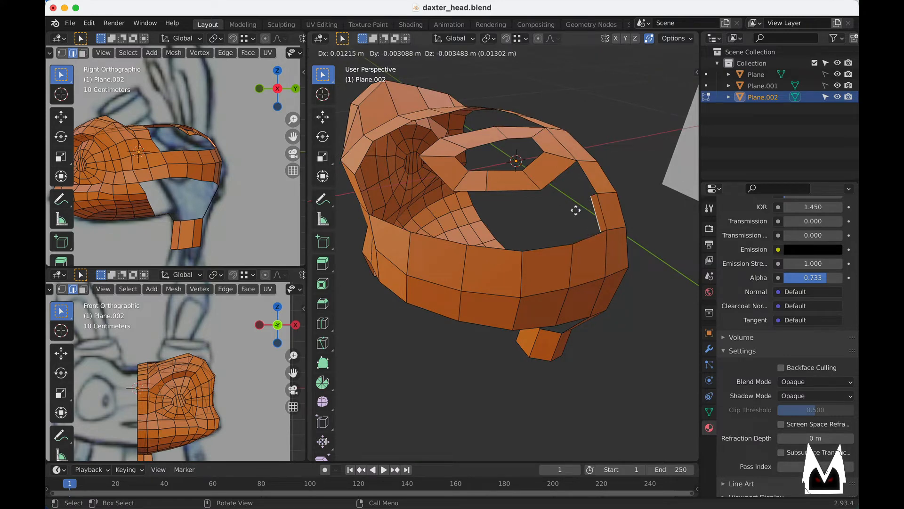
left_click(566, 210)
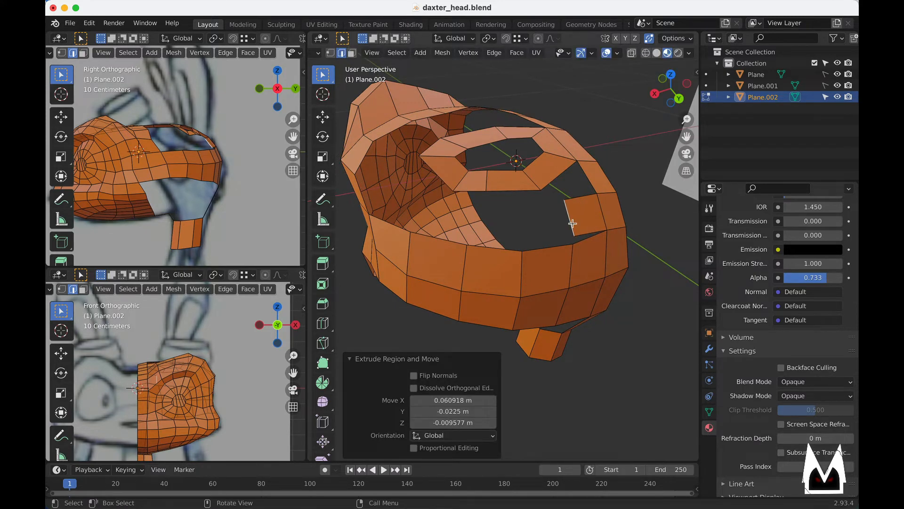
- Turn on snapping and snap the extruded face's loose lower corner onto the upper vertex of the side face row
key("Tab")
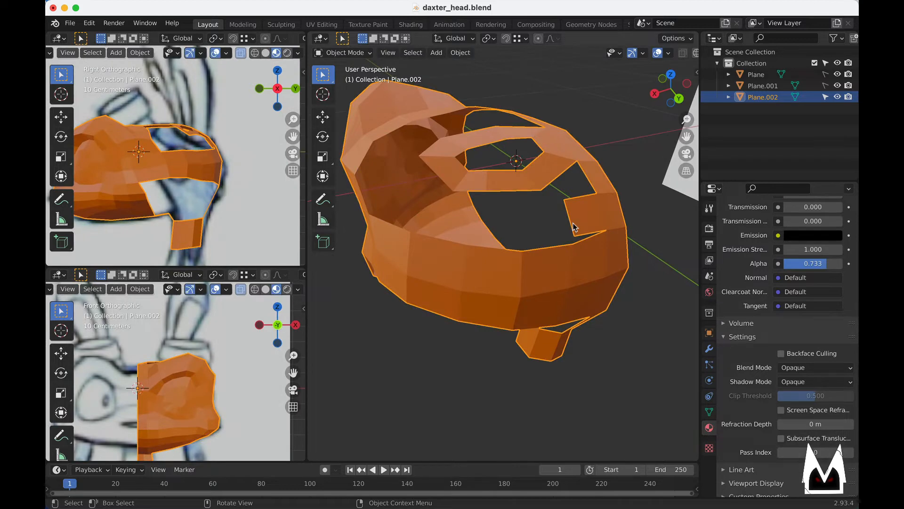
key("Tab")
key("ctrl+Tab")
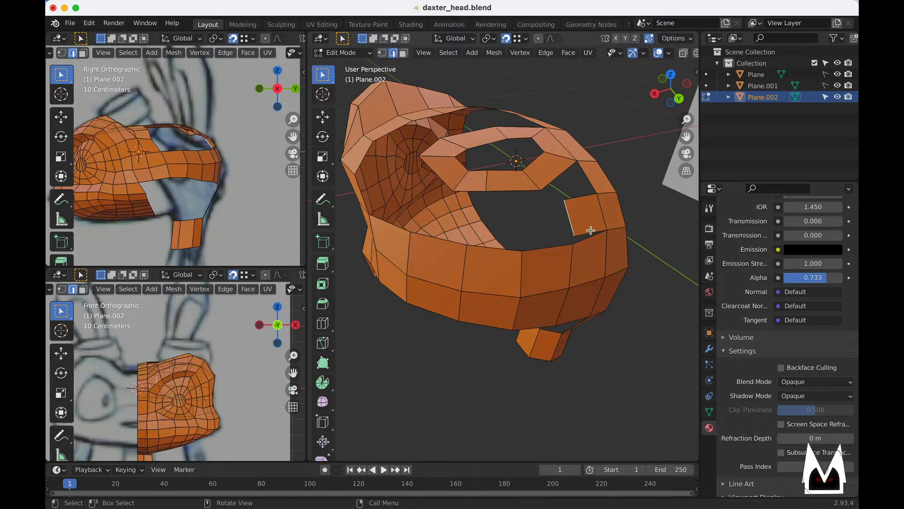
key("g")
left_click(565, 204)
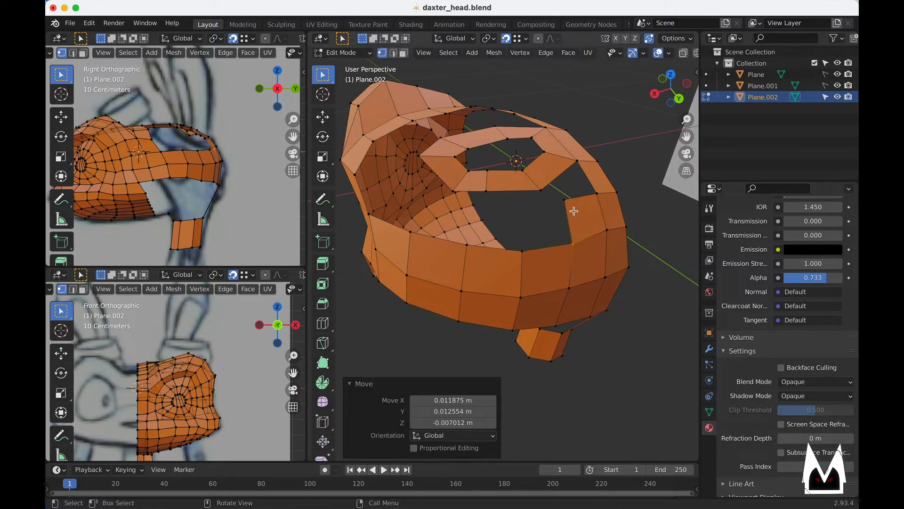
key("1")
key("ctrl+z")
key("ctrl+z")
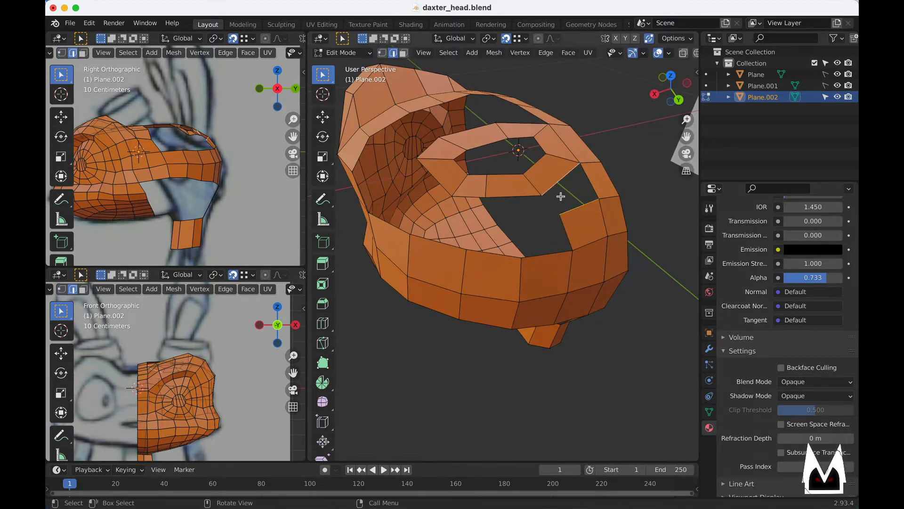
- Join the new rear face to the ring and raise two vertices near the joint to smooth the surface
middle_click_drag(560, 195, 545, 203)
key("1")
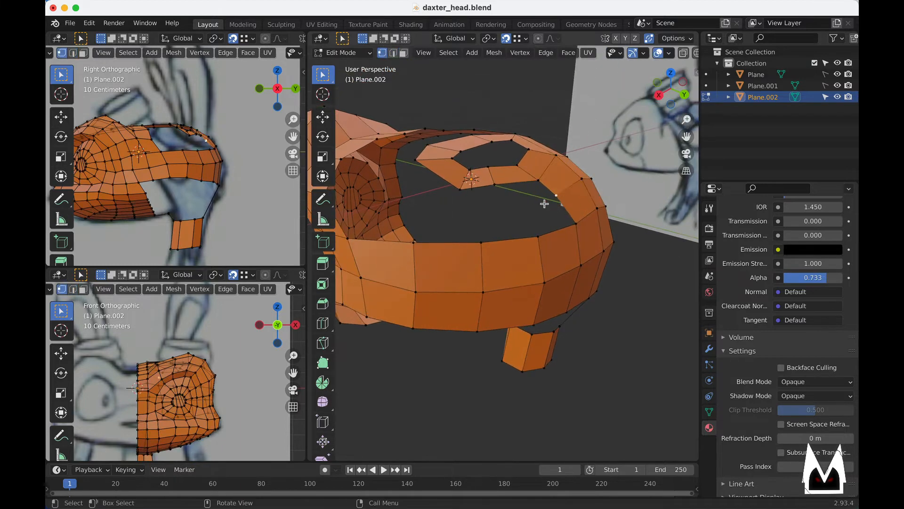
key("g")
left_click(534, 168)
left_click(519, 166)
key("g")
left_click(519, 161)
- Slide the outer and inner vertices of one cross edge on the ring's outer side to even the face spacing
scroll(519, 161, "down", 3)
middle_click_drag(521, 165, 501, 241)
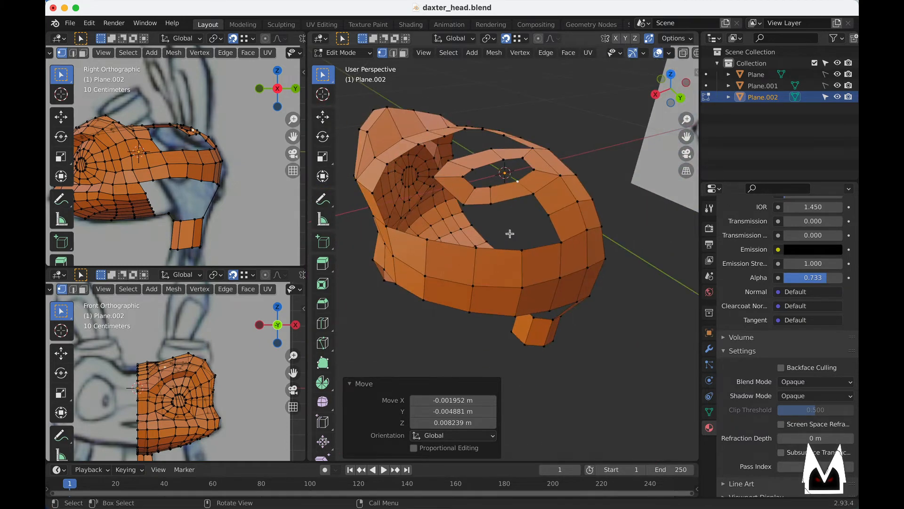
scroll(527, 234, "up", 1)
middle_click_drag(493, 193, 511, 207)
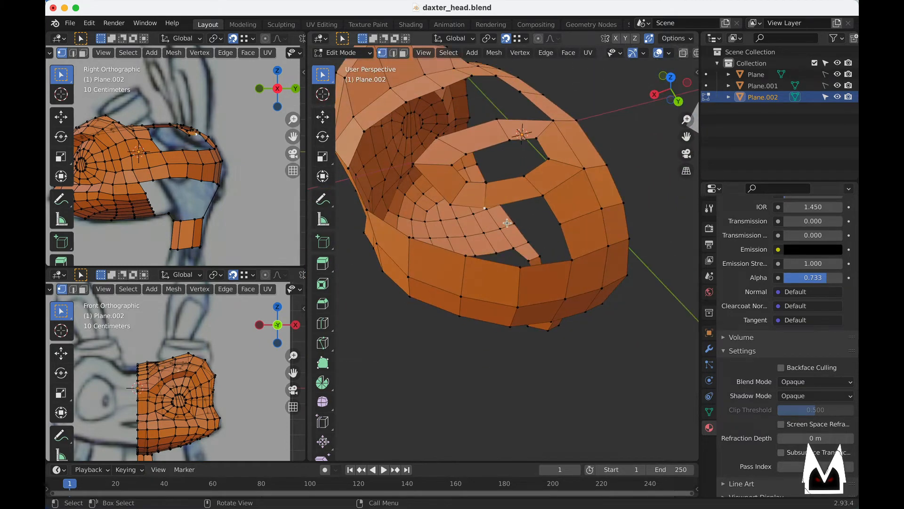
key("shift+v")
left_click(527, 212)
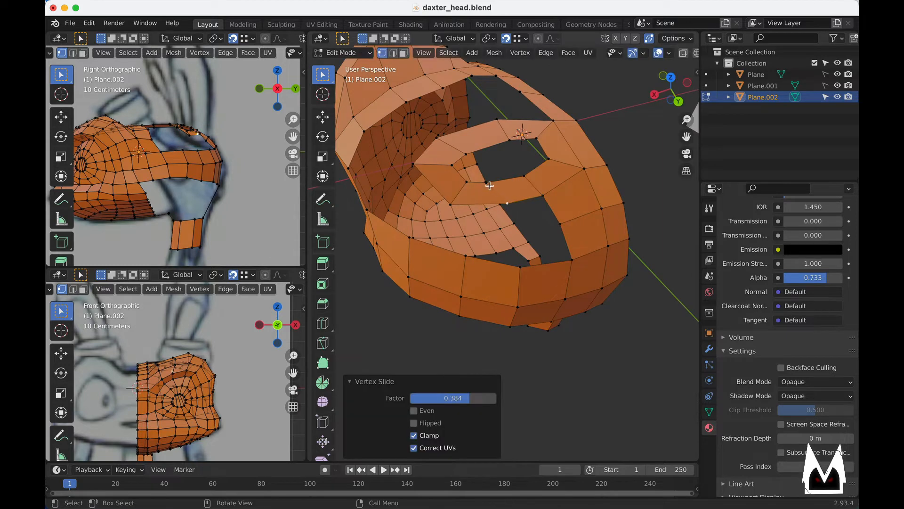
left_click(488, 185)
key("shift+v")
left_click(660, 166)
key("2")
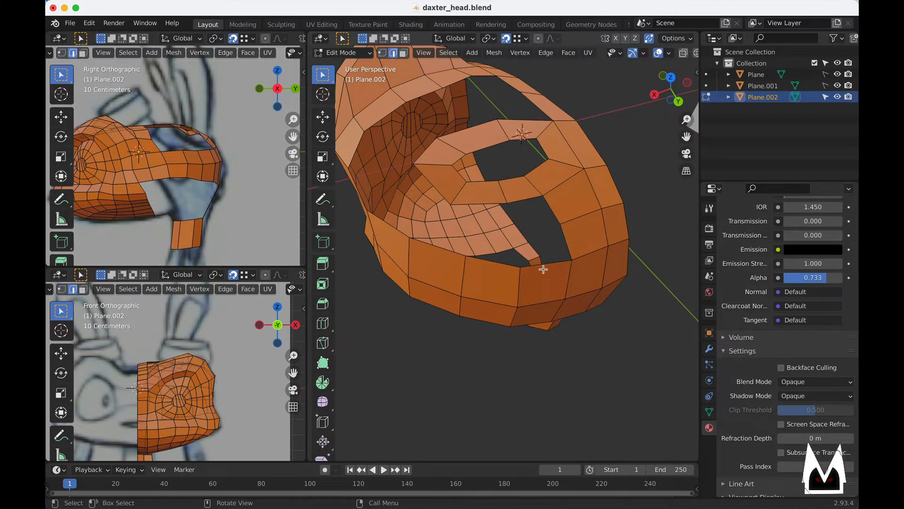
- Extrude the rear face's side edge forward into a new face and snap its loose lower corner onto the side face row
middle_click_drag(563, 263, 560, 229)
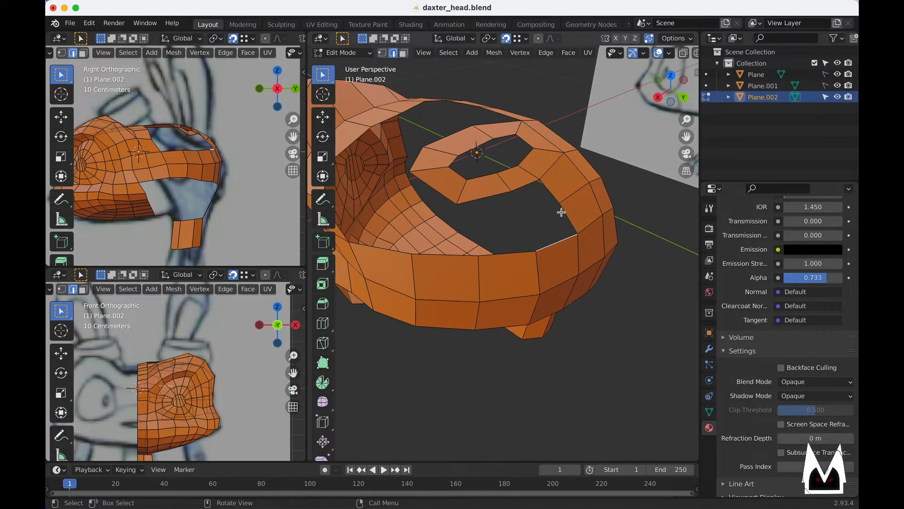
key("e")
left_click(537, 243)
key("1")
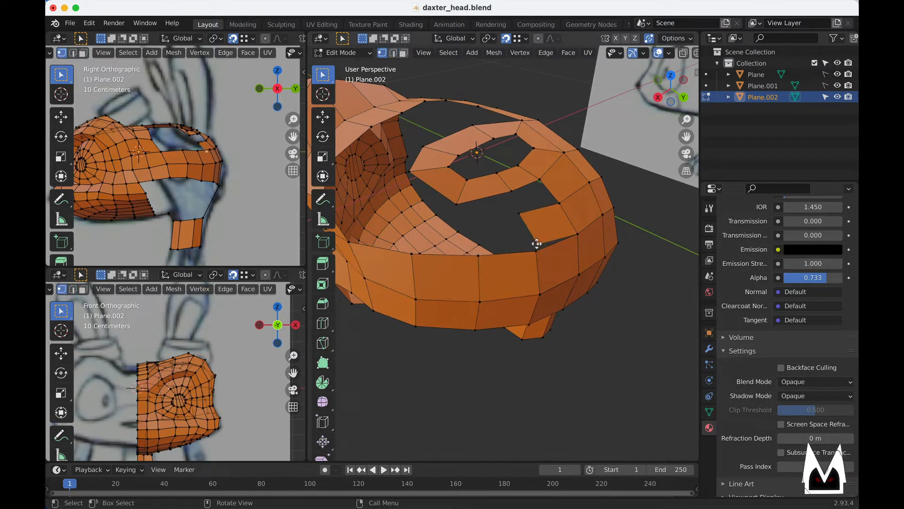
key("g")
left_click(535, 251)
- Move the new face's upper corner backward, fill the gap between it and the ring with a face, and adjust the joint
left_click(521, 215)
middle_click_drag(531, 226, 605, 222)
key("g")
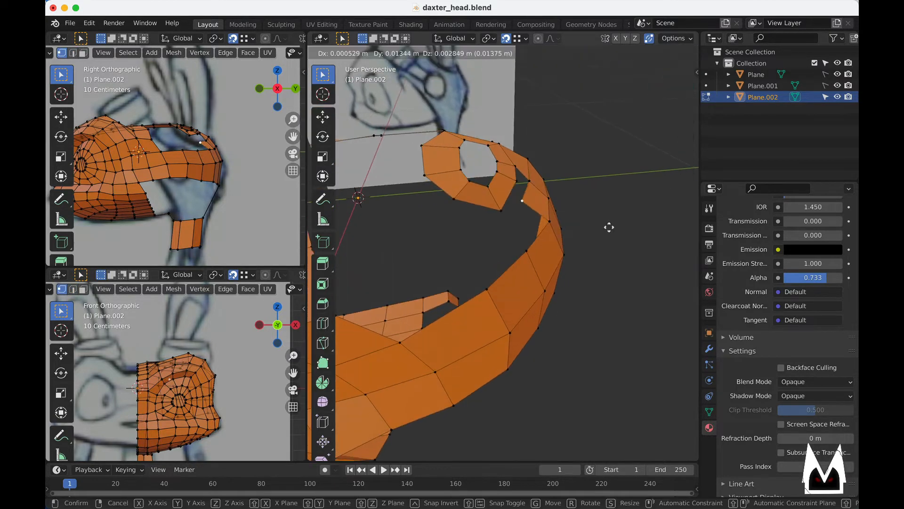
left_click(614, 226)
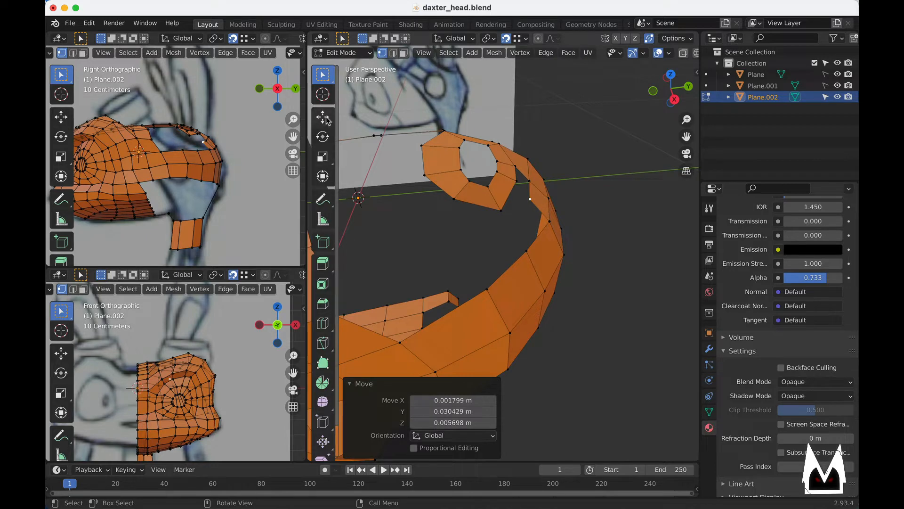
middle_click_drag(498, 212, 542, 208)
key("2")
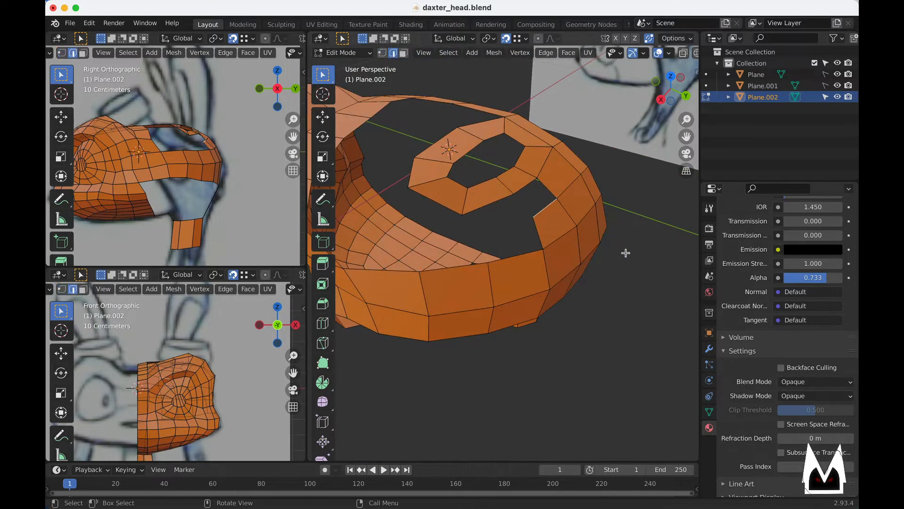
middle_click_drag(626, 253, 608, 237)
key("1")
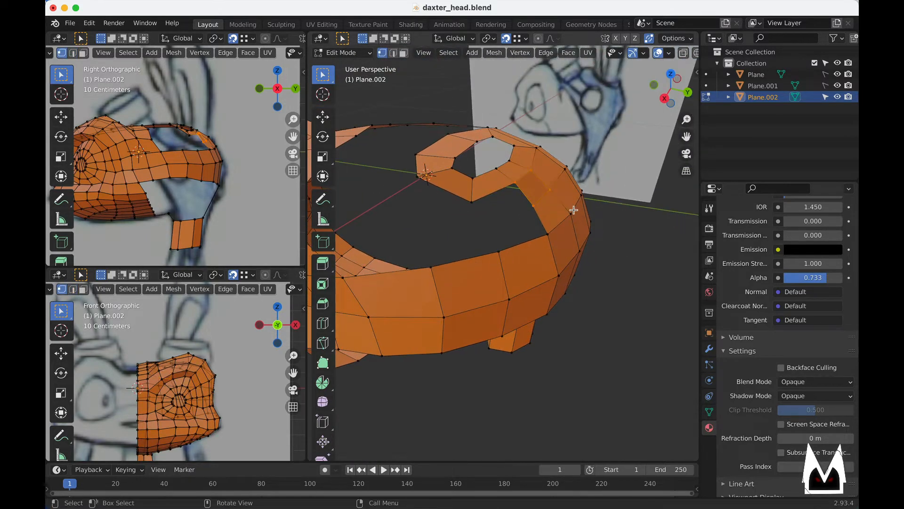
middle_click_drag(574, 209, 514, 200)
key("g")
left_click(467, 178)
- Extrude the next upper edge of the side face row upward into a new face below the ring
key("2")
middle_click_drag(513, 234, 494, 246)
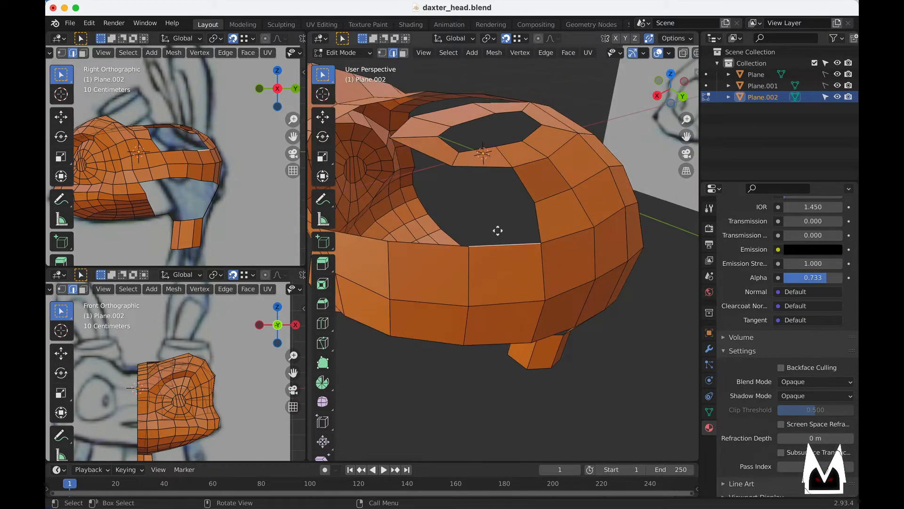
key("e")
left_click(485, 209)
key("g")
left_click(477, 220)
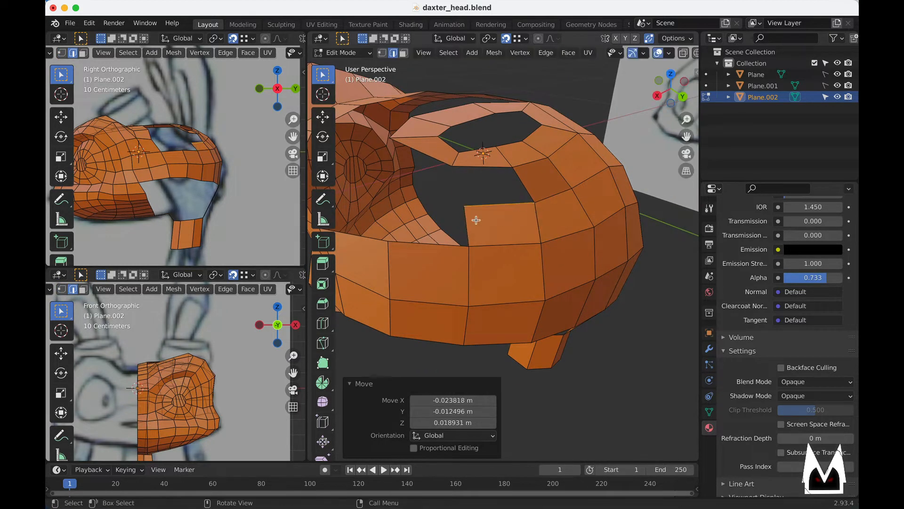
- Reposition the extruded face's front upper corner and bring its rear upper corner against the neighbouring face
key("1")
left_click(465, 210)
key("g")
left_click(462, 207)
left_click(538, 202)
key("g")
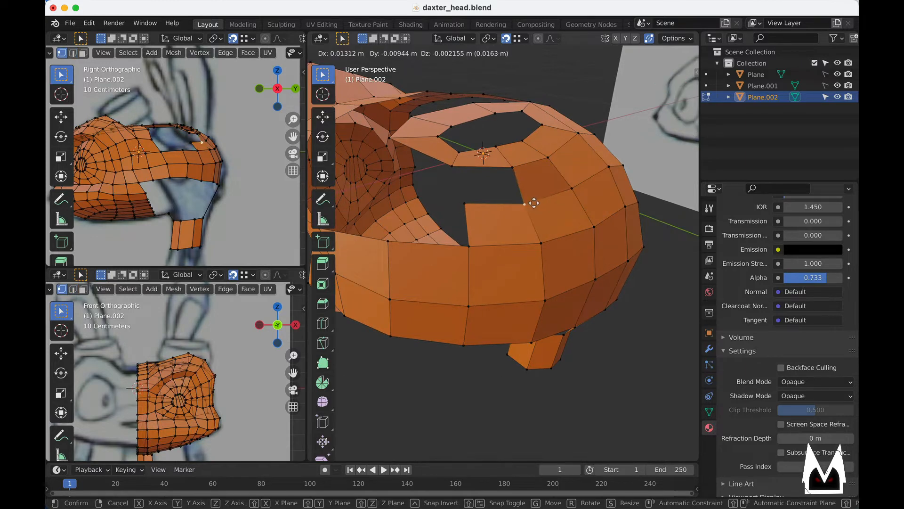
left_click(534, 203)
- Reposition two vertices along the ring's outer edge to widen its front outer side
middle_click_drag(510, 210, 538, 216)
left_click(465, 174)
key("g")
left_click(470, 178)
middle_click_drag(470, 178, 448, 227)
middle_click_drag(447, 227, 475, 191, "shift")
left_click(534, 196)
middle_click_drag(476, 190, 414, 206, "shift")
key("g")
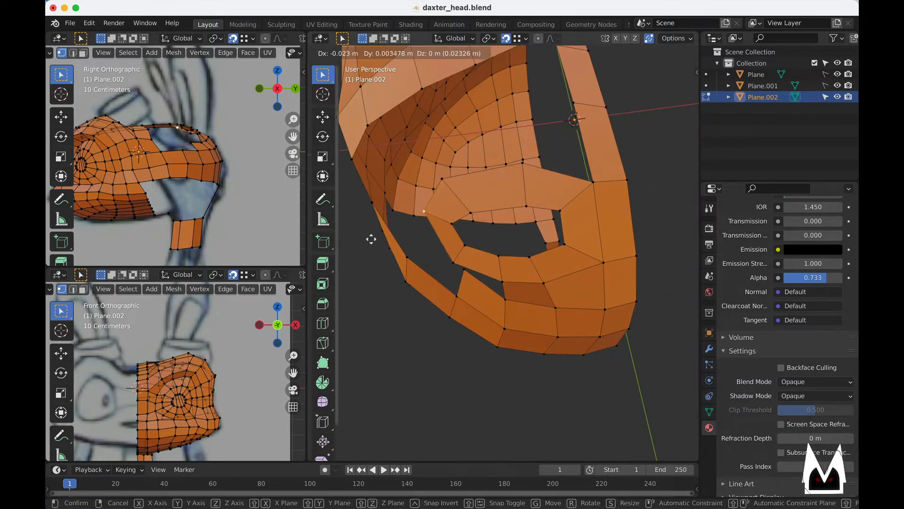
left_click(370, 238)
- Adjust the vertices where the new side face meets the faces beneath the ring to smooth the curve
middle_click_drag(445, 235, 409, 235)
middle_click_drag(433, 282, 596, 213)
left_click(489, 257)
key("g")
left_click(607, 247)
left_click(573, 214)
key("g")
left_click(601, 208)
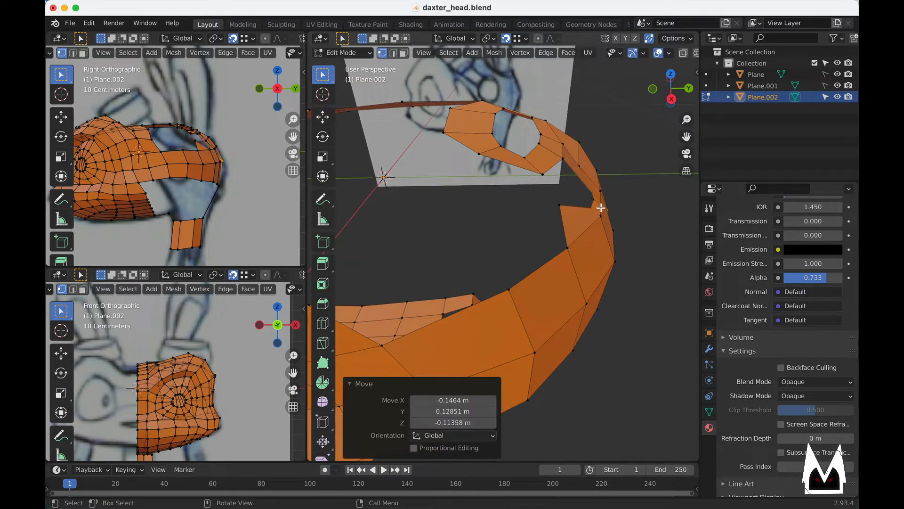
key("super+z")
key("g")
left_click(592, 209)
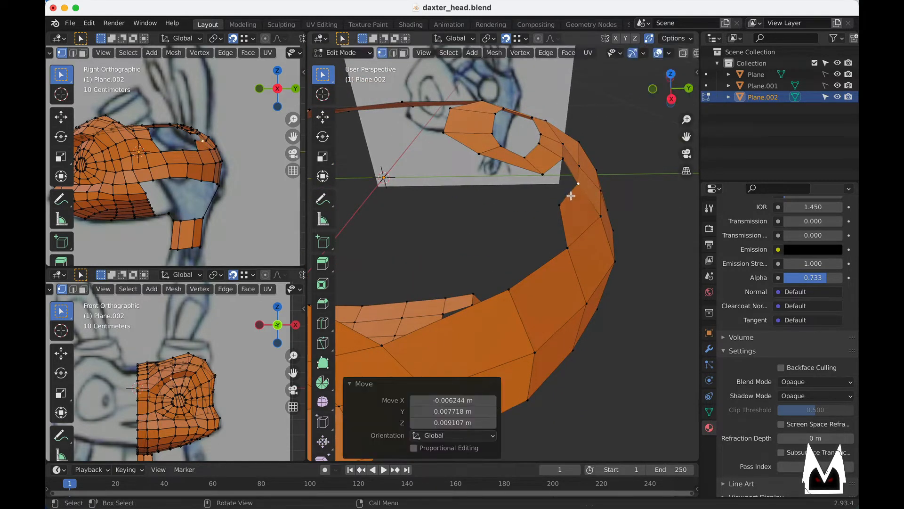
- Fill the gap between the new side face and the ring with a face and adjust its lower front corner
middle_click_drag(589, 207, 557, 216)
key("2")
left_click(524, 188, "shift")
key("f")
key("1")
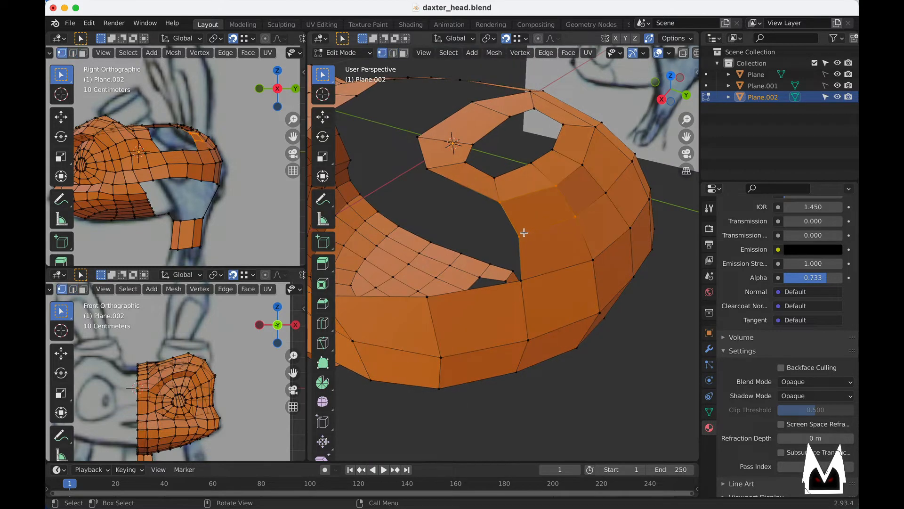
left_click(522, 234)
key("g")
left_click(518, 238)
- Extrude the side face row's next upper edge forward of the filled faces upward into another face
scroll(528, 241, "down", 3)
middle_click_drag(527, 240, 519, 263)
scroll(537, 238, "up", 4)
key("2")
left_click(512, 259)
key("e")
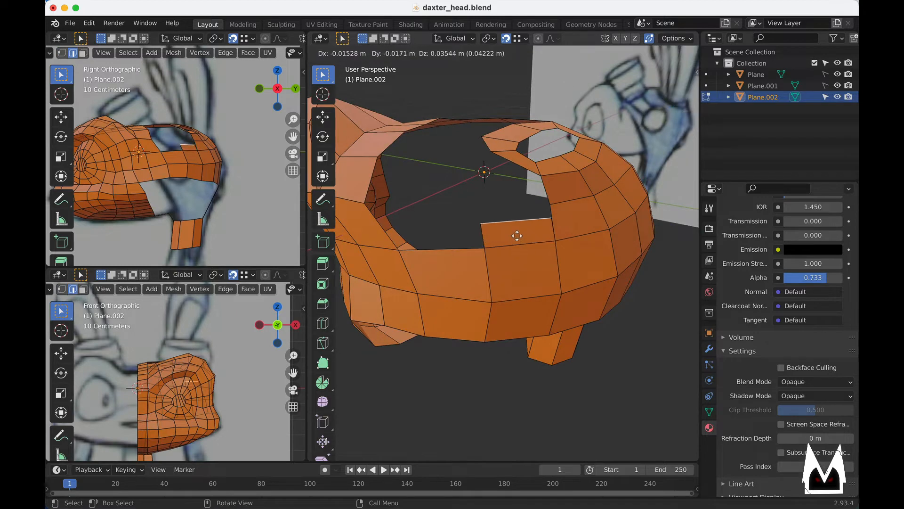
left_click(514, 229)
- Snap the latest face's rear upper corner onto the neighbouring face and shift its front upper corner slightly backward
key("1")
left_click(543, 209)
key("g")
left_click(537, 222)
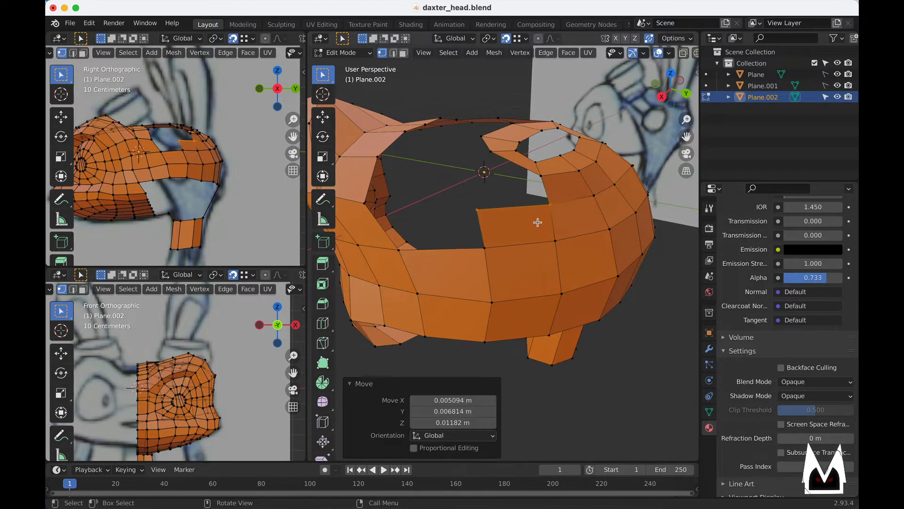
left_click(485, 214)
key("g")
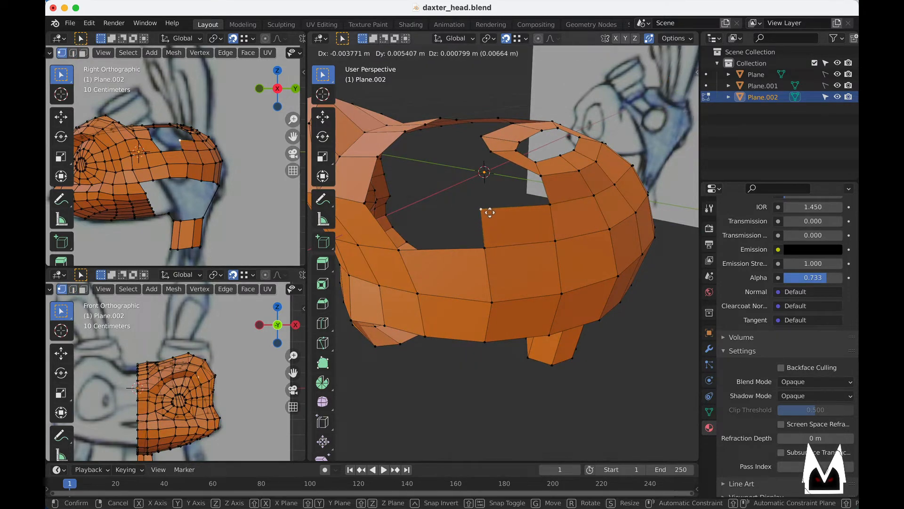
left_click(489, 212)
- Try to add a loop cut across the side face row in front of the extruded faces
middle_click_drag(488, 213, 509, 230)
key("2")
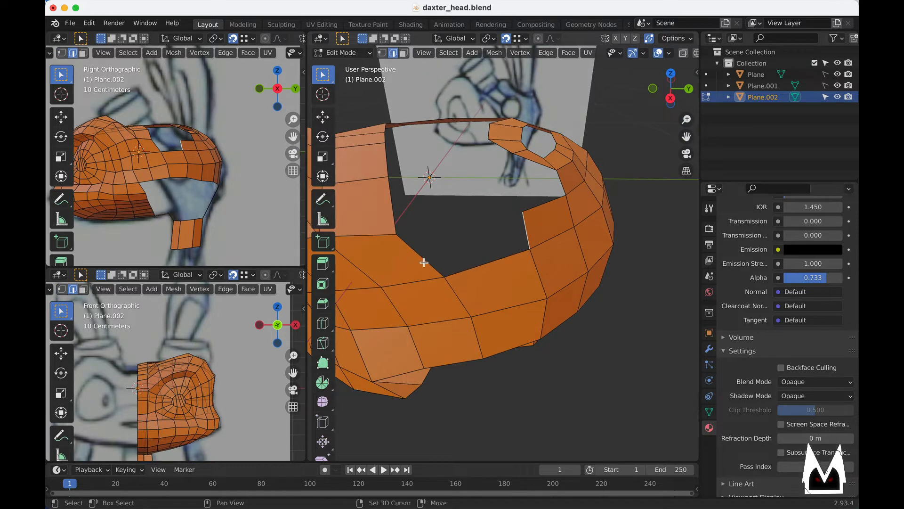
scroll(470, 256, "down", 5)
mouse_move(497, 202)
middle_mouse_down()
mouse_move(496, 177)
mouse_move(473, 219)
mouse_move(488, 203)
middle_mouse_up()
scroll(489, 253, "up", 2)
key("ctrl+r")
left_click(486, 262)
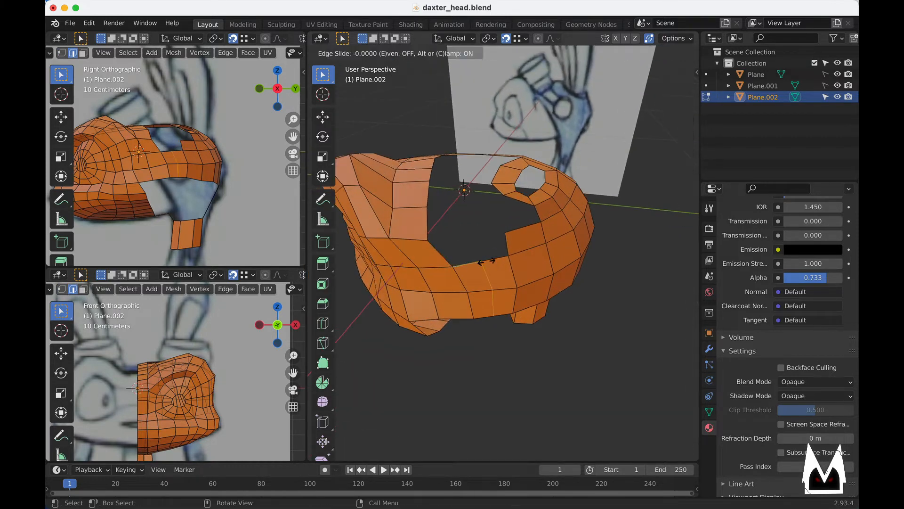
left_click(483, 264)
key("g")
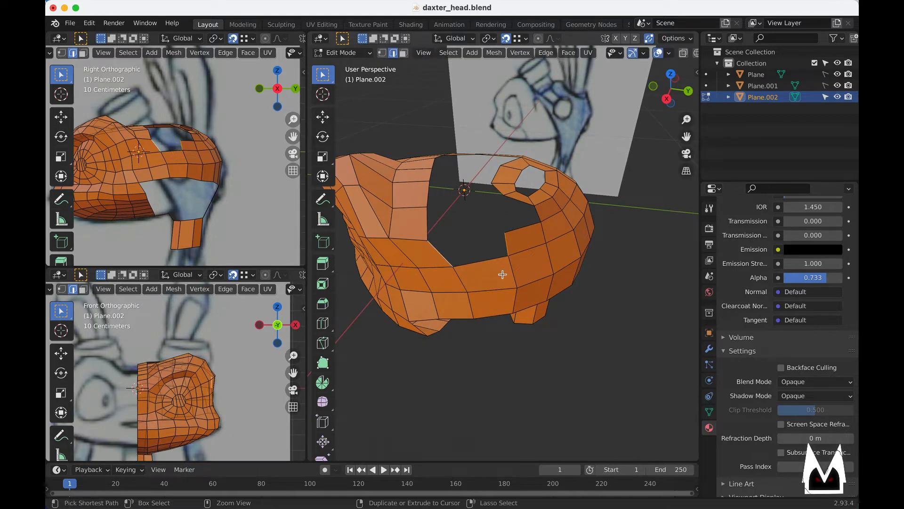
- Fill a face between the extruded face's open front edge and the head's front edge, and adjust its front upper corner
left_click(500, 246)
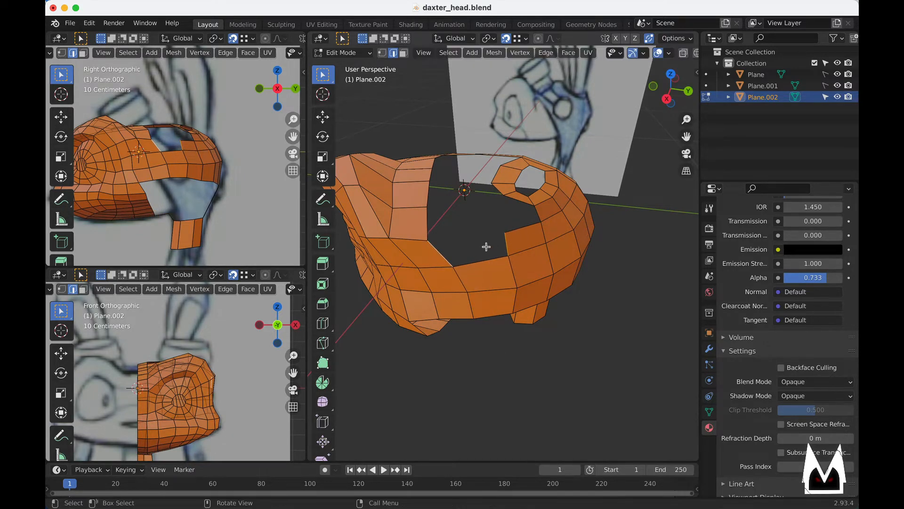
key("f")
key("1")
left_click(430, 247)
key("g")
left_click(436, 242)
- Fill the opening between the ring's outer edge and the side faces, and reposition the front vertex at the joint
middle_click_drag(478, 232, 514, 181)
key("2")
left_click(523, 209, "shift")
key("f")
scroll(529, 199, "up", 3)
key("1")
left_click(522, 161)
key("g")
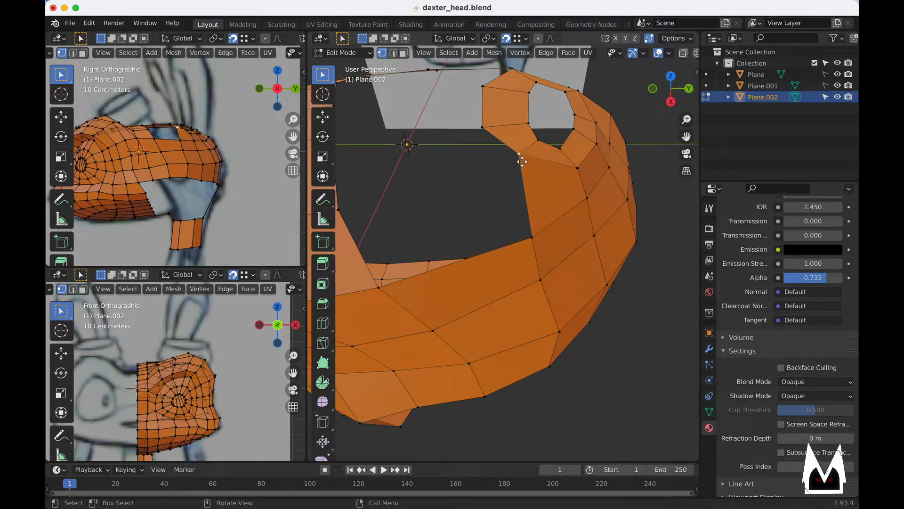
left_click(521, 218)
- Bridge the ring's front outer edges to the matching forehead edges with a row of faces at a time
middle_click_drag(521, 218, 568, 215)
key("2")
left_click(504, 208, "shift")
key("f")
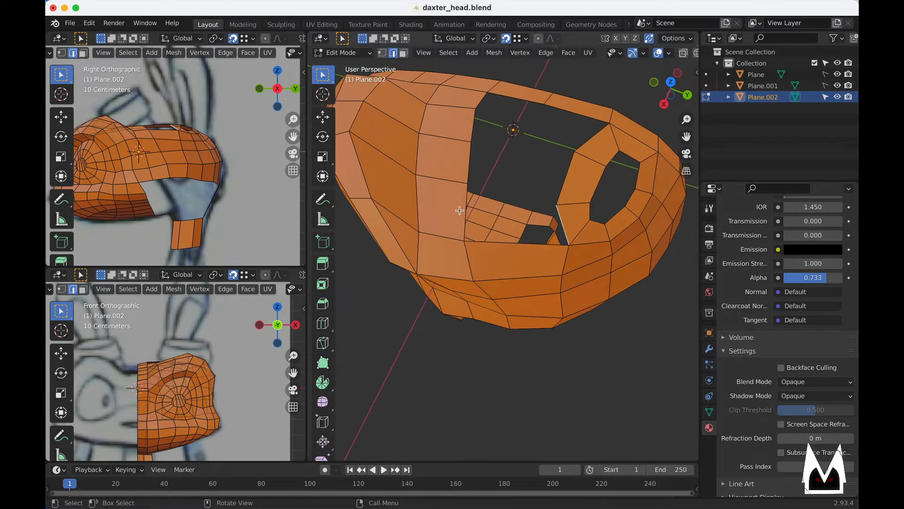
left_click(461, 211, "shift")
key("f")
key("f")
middle_click_drag(476, 159, 559, 179)
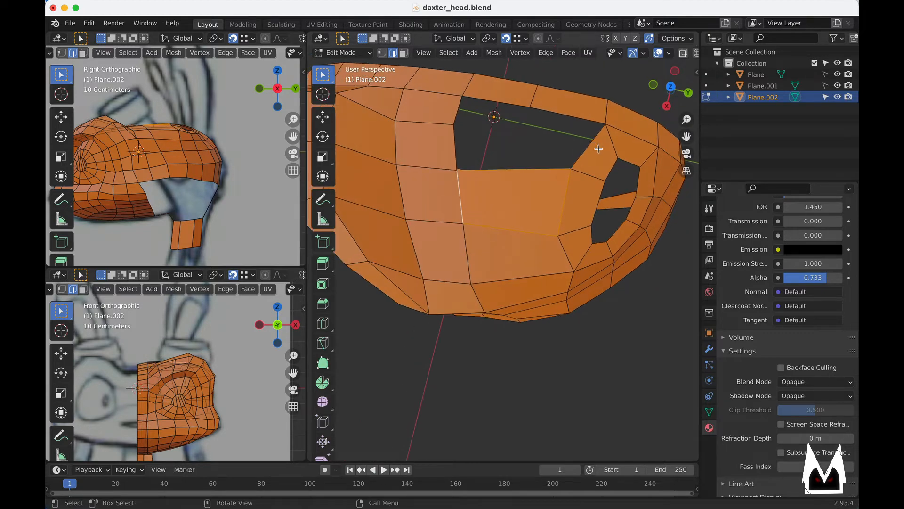
middle_click_drag(470, 117, 533, 226)
scroll(599, 209, "down", 4)
scroll(582, 204, "up", 2)
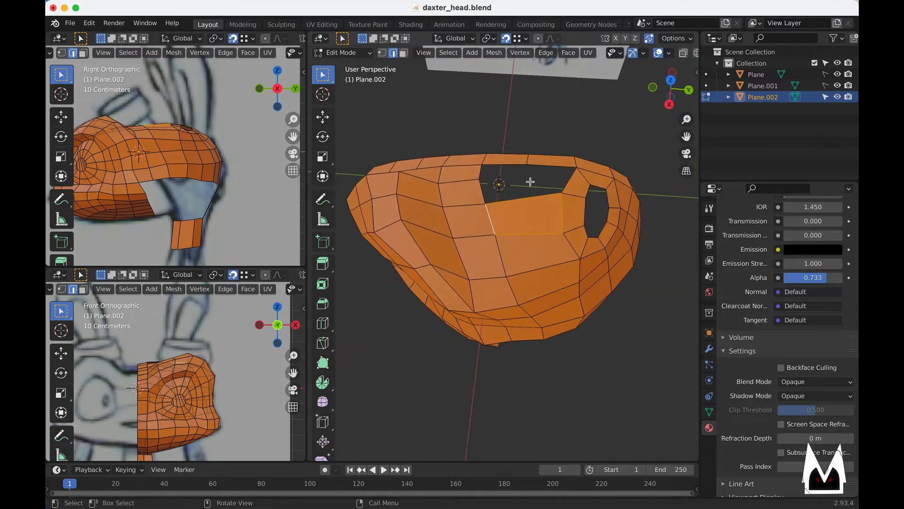
middle_click_drag(535, 191, 512, 239)
scroll(556, 264, "up", 3)
key("ctrl+r")
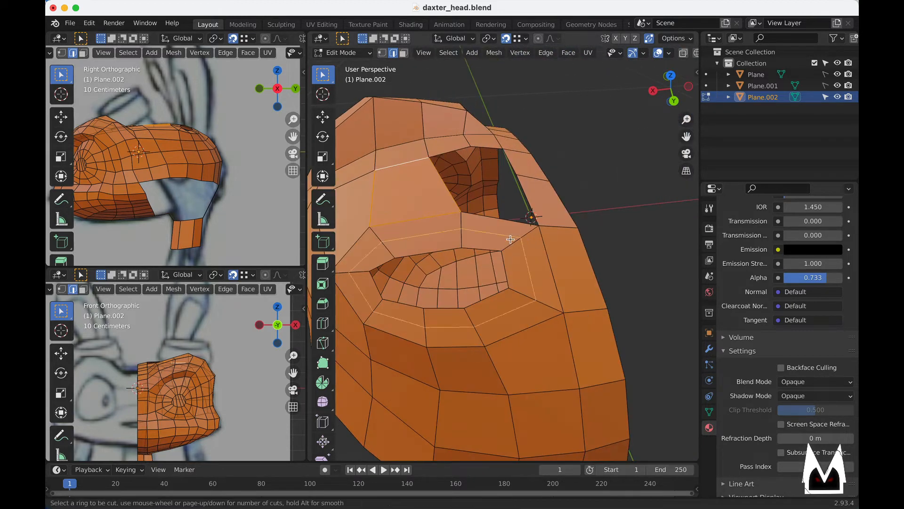
left_click(488, 240)
left_click(479, 239)
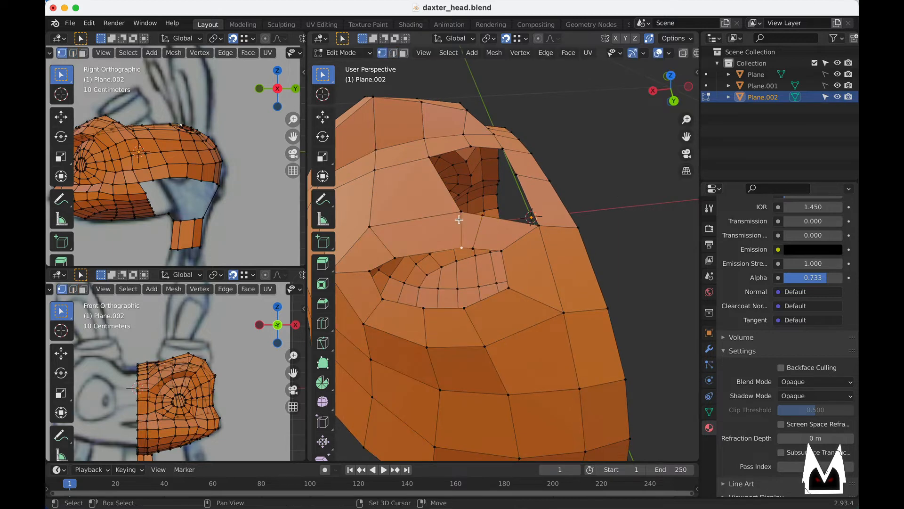
- Turn off snapping and slide the inner and outer vertices of the ring's front cross edge toward the side
key("ctrl+r")
left_click(475, 232)
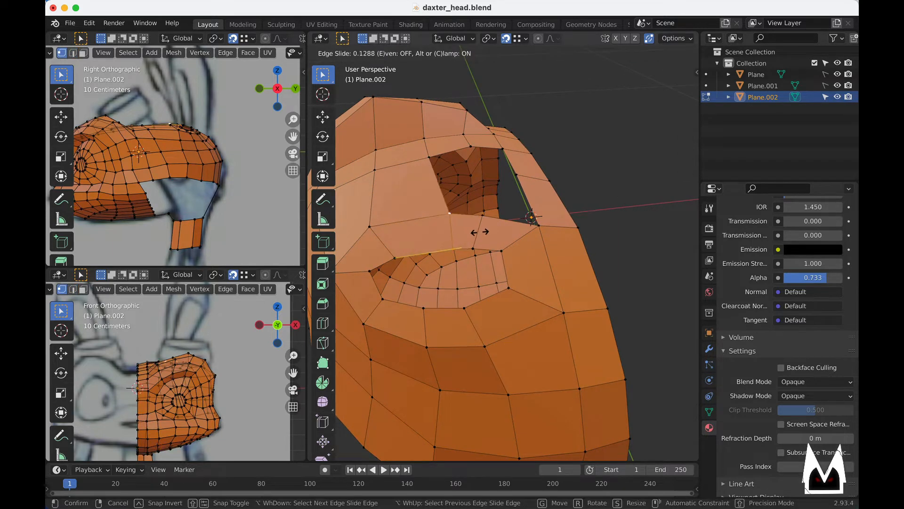
left_click(474, 231)
middle_click_drag(473, 232, 495, 239)
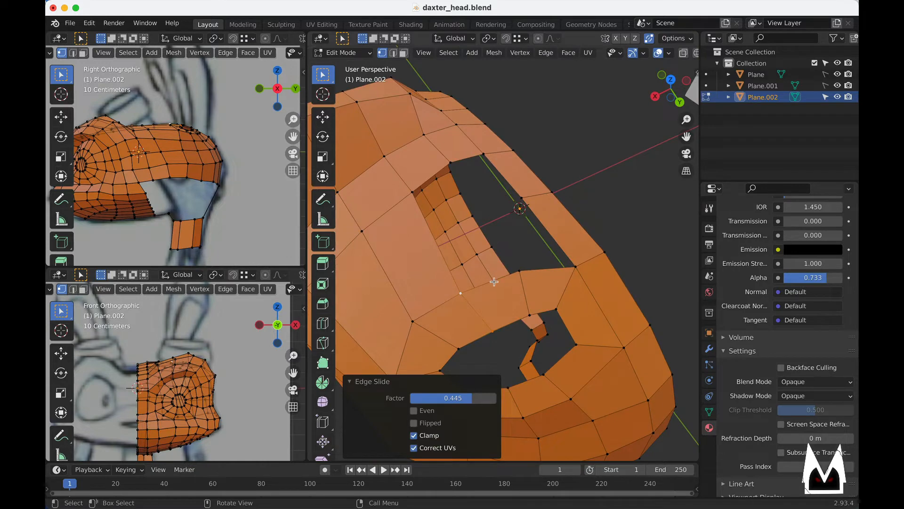
key("g")
key("Escape")
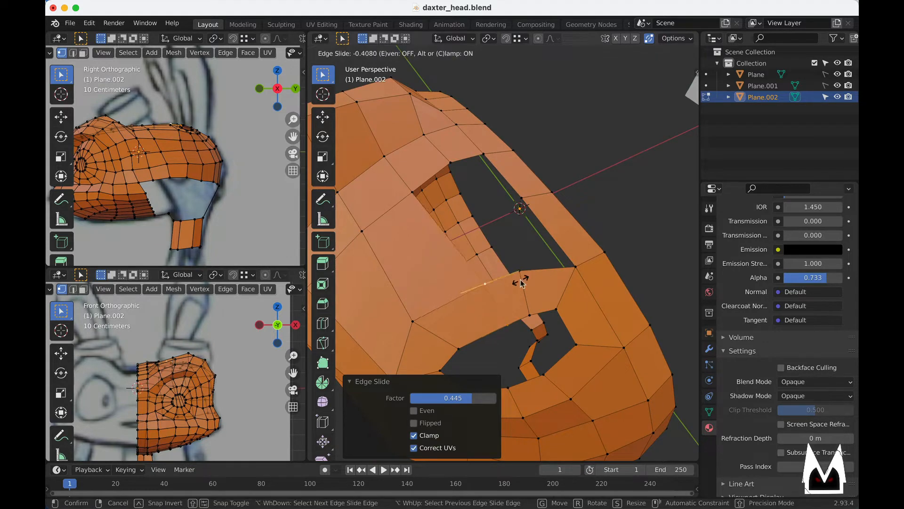
- Fill a face between the ring's innermost front edge and the opposite forehead edge beside the centre strip
key("2")
left_click(483, 263)
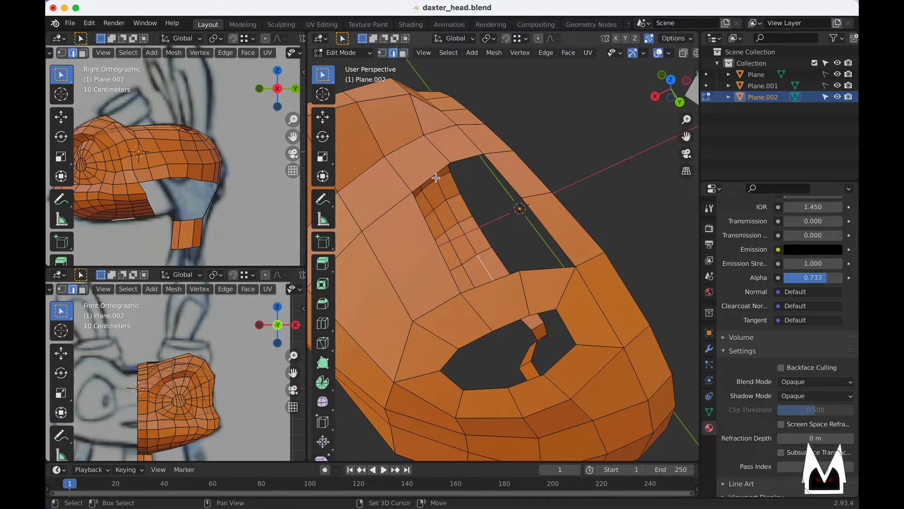
middle_click_drag(518, 311, 576, 219)
left_click(574, 220)
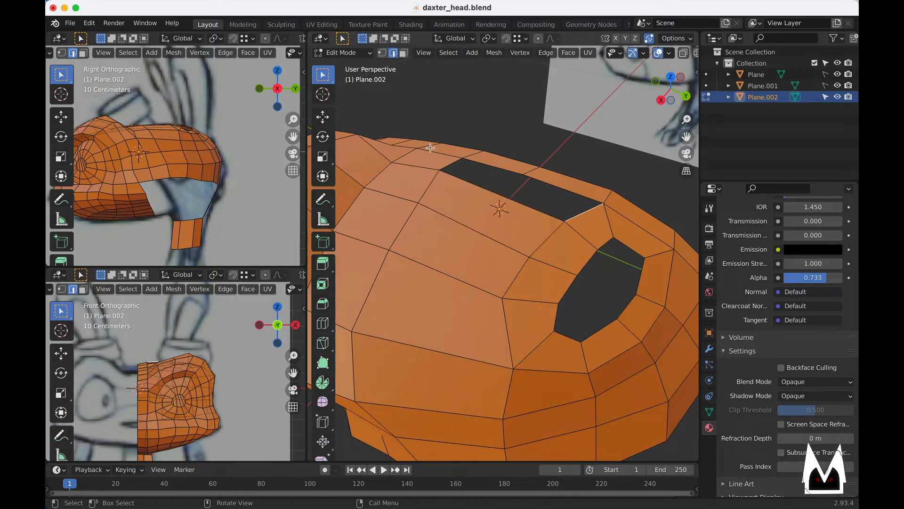
left_click(449, 164, "shift")
key("f")
- Add a loop cut across the long filled faces between the forehead and the ring, continuing down the side face row
scroll(473, 266, "down", 1)
middle_click_drag(474, 273, 494, 333)
key("ctrl+r")
left_click(504, 313)
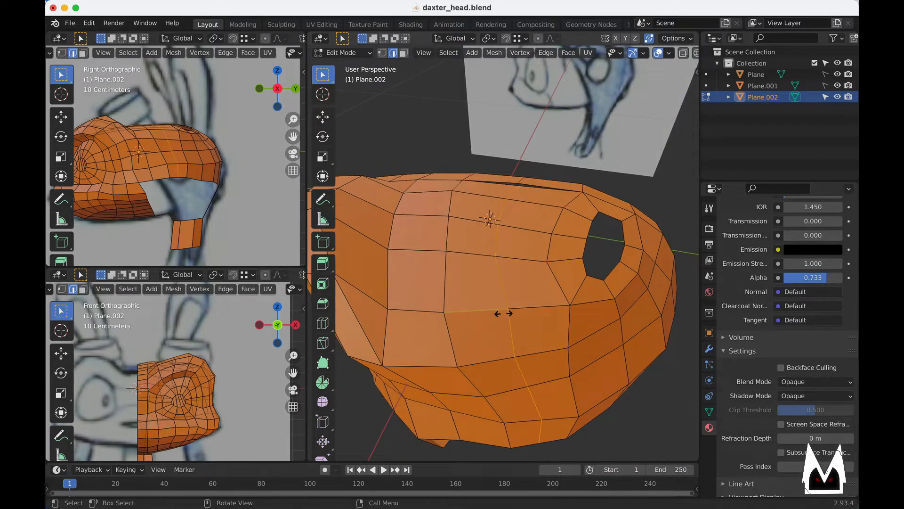
left_click(505, 312)
- Turn snapping back on and snap the new loop's top vertex onto the centre strip to close the remaining gap
key("1")
left_click(527, 187)
key("g")
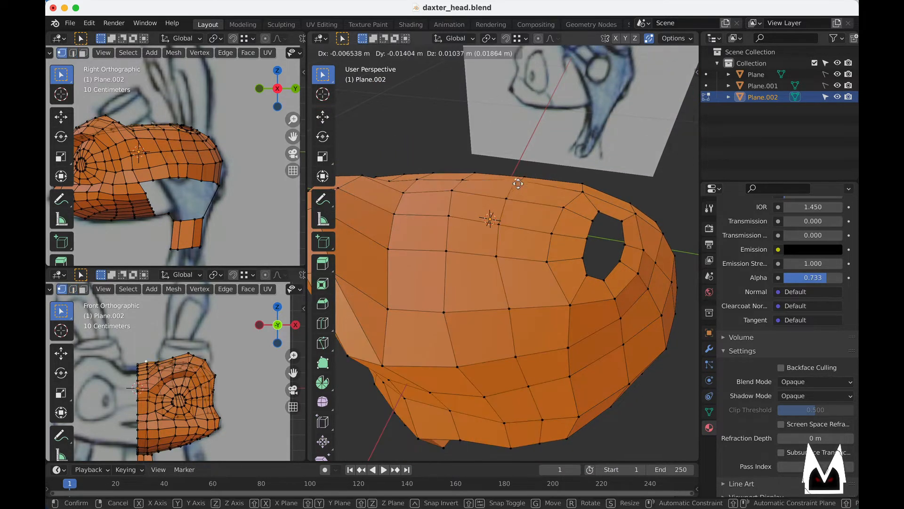
left_click(532, 197)
key("shift+Tab")
key("g")
left_click(519, 191)
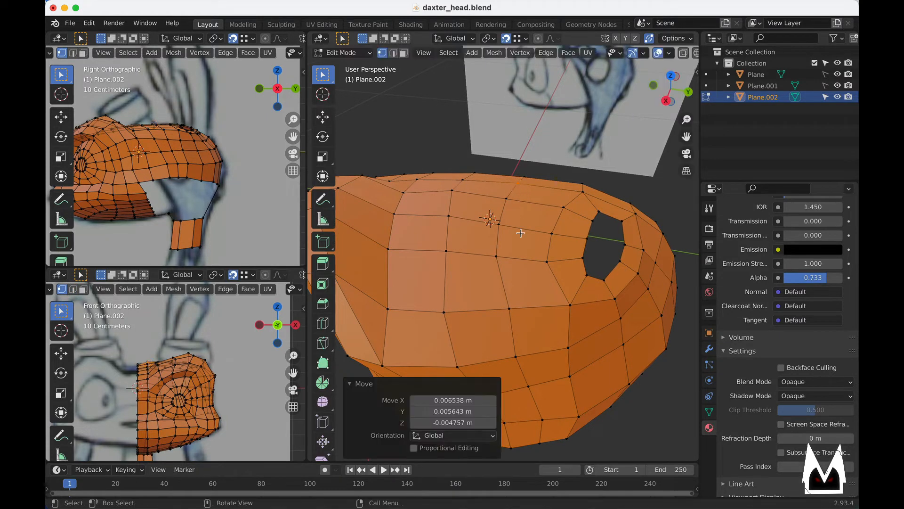
middle_click_drag(521, 234, 569, 245)
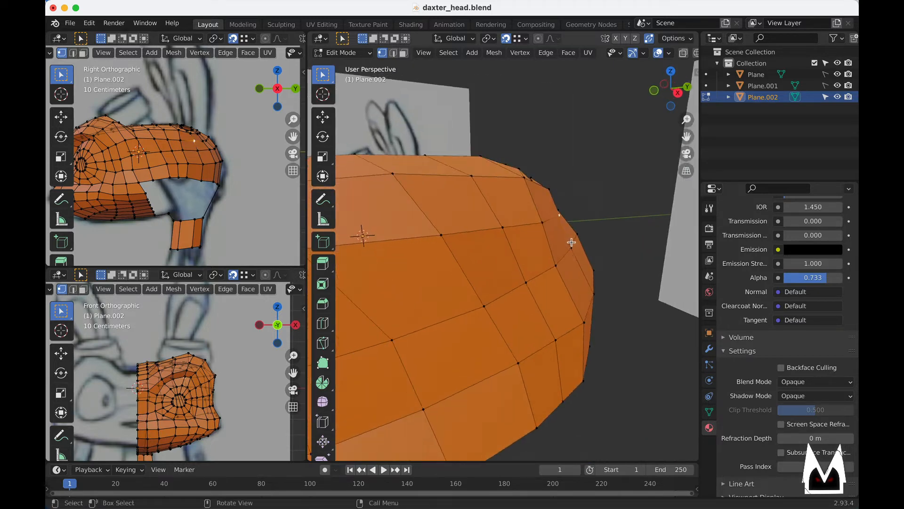
- Try to move the snapped loop vertex near the back of the crown to a better position
key("g")
left_click(574, 241)
key("super+z")
key("g")
left_click(604, 196)
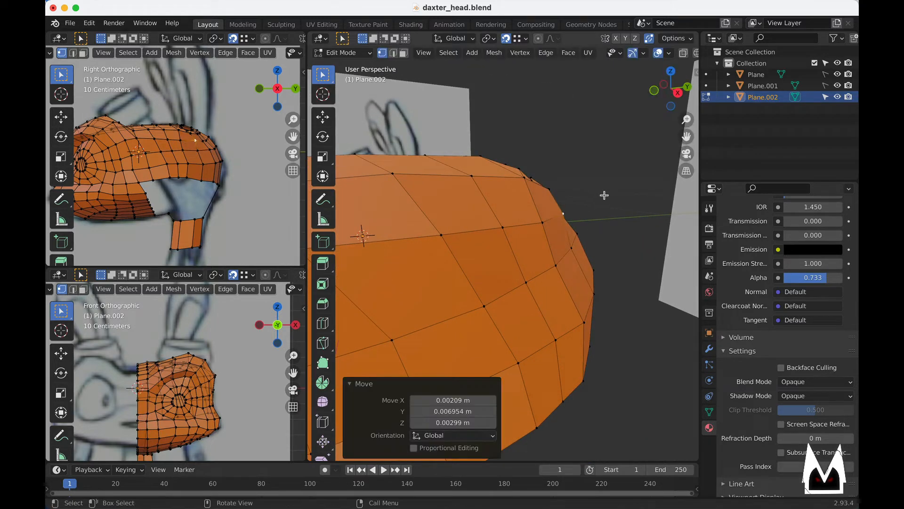
middle_click_drag(604, 196, 533, 198)
key("super+z")
- Reposition the loop's vertices at the back of the crown to follow the skull's rounded contour
key("g")
left_click(623, 208)
left_click(563, 206)
key("g")
left_click(634, 198)
key("g")
left_click(541, 224)
- Turn off snapping and nudge the vertices on the rear side of the skull for more even face spacing
key("shift+Tab")
left_click(512, 225)
key("g")
left_click(539, 247)
middle_click_drag(539, 247, 537, 228)
key("g")
left_click(490, 208)
key("g")
left_click(609, 216)
left_click(537, 227)
key("g")
left_click(539, 226)
left_click(481, 237)
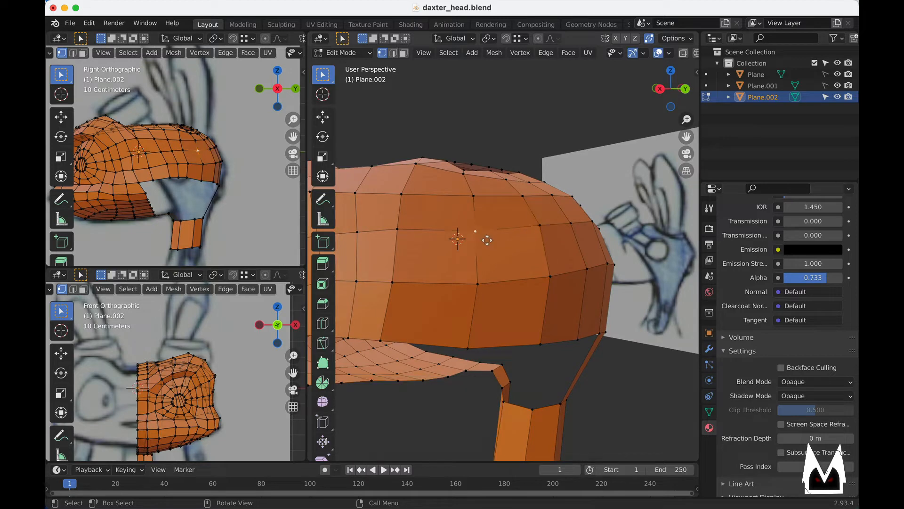
- Nudge individual vertices along the side's upper rows below the ear hole so the rows curve evenly
key("g")
left_click(485, 236)
middle_click_drag(485, 236, 485, 304)
key("g")
left_click(597, 244)
left_click(535, 236)
key("g")
left_click(545, 234)
left_click(477, 209)
key("g")
left_click(480, 207)
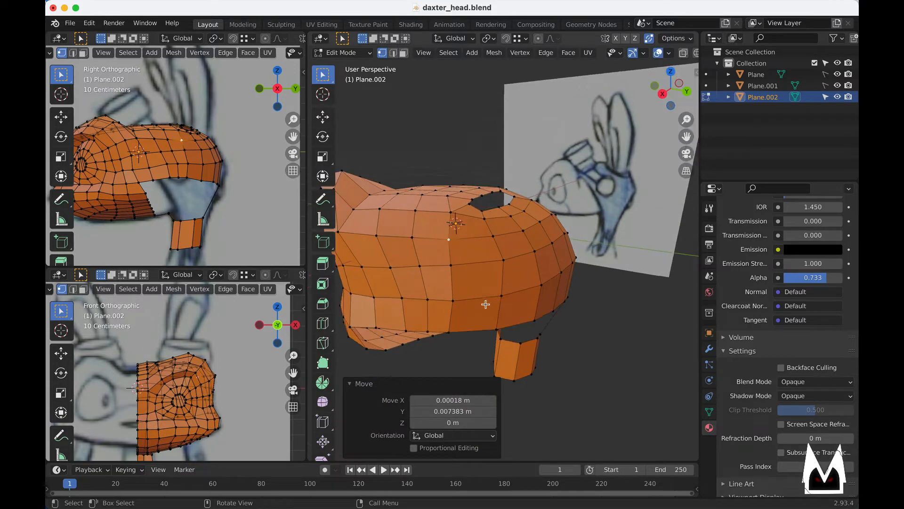
- Slide the lower side edge below the ear hole backward, along with the vertex above it
left_click(449, 314)
key("g")
key("g")
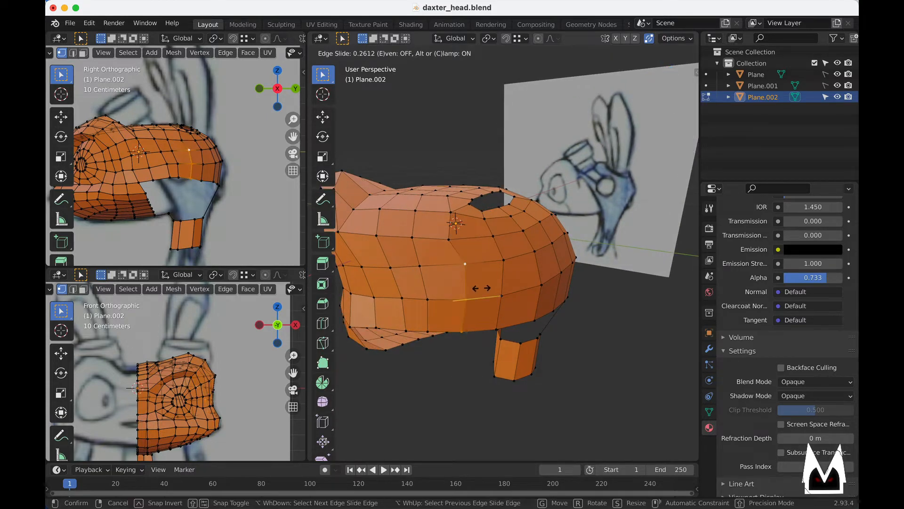
left_click(489, 288)
left_click(447, 241)
key("g")
key("g")
left_click(458, 241)
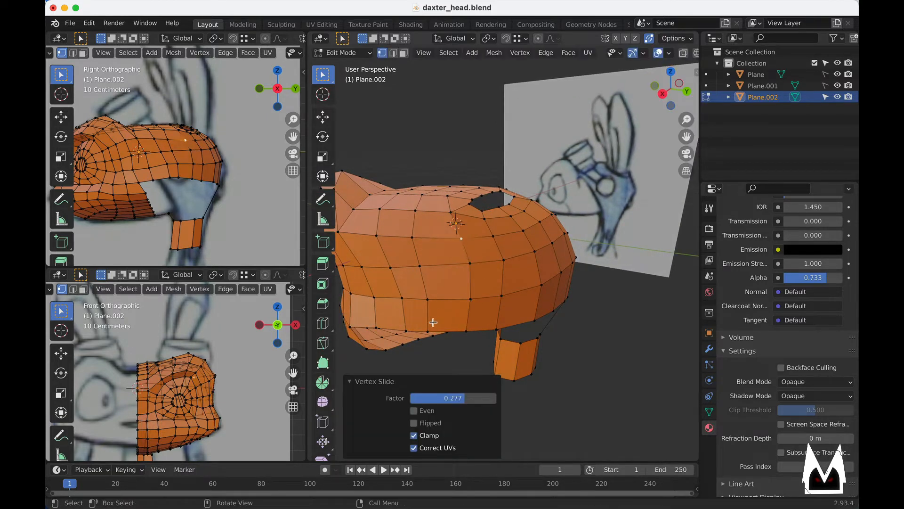
- Slide the neighbouring side edge farther forward and its upper vertex toward the back to match the spacing
left_click(429, 328)
key("g")
key("g")
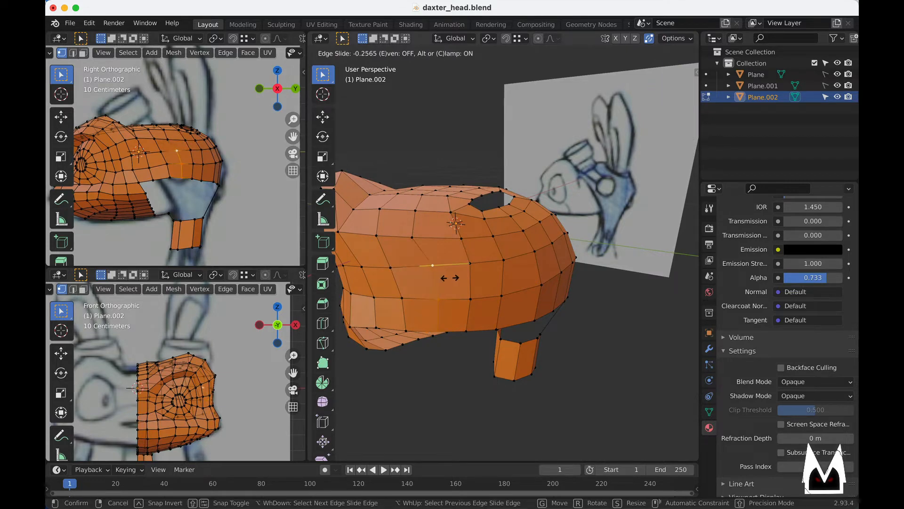
left_click(449, 278)
left_click(416, 242)
key("g")
key("g")
left_click(426, 243)
- Slide the next edges toward the front of the side rows to even out the face widths
middle_click_drag(438, 254, 500, 297)
left_click(516, 301)
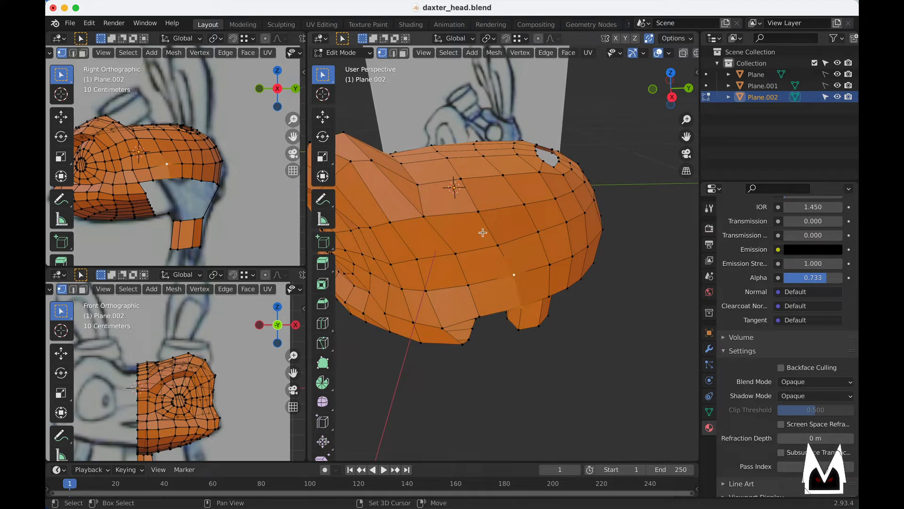
key("g")
key("g")
left_click(502, 258)
middle_click_drag(499, 260, 384, 189)
left_click(495, 217)
key("g")
key("g")
left_click(518, 245)
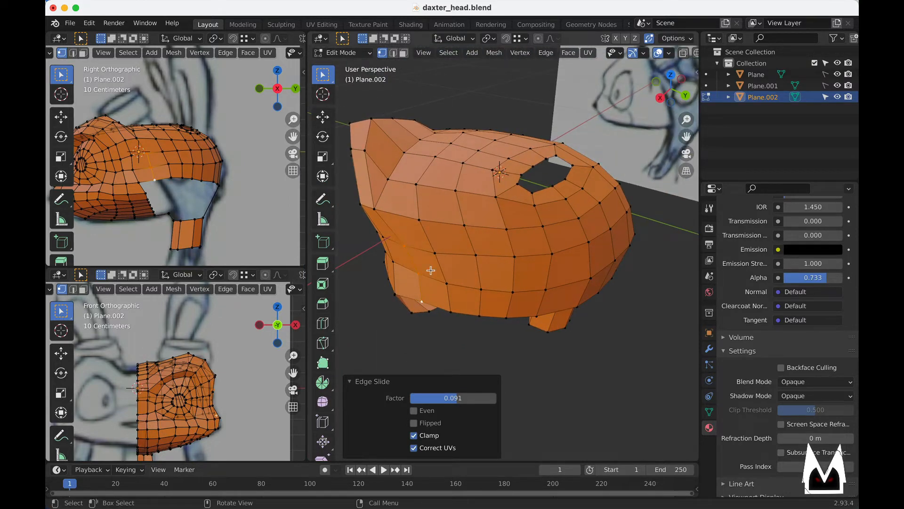
- Slide the foremost lower edge of the side, above the jaw opening, toward the face
middle_click_drag(430, 270, 500, 283)
key("g")
key("g")
left_click(448, 241)
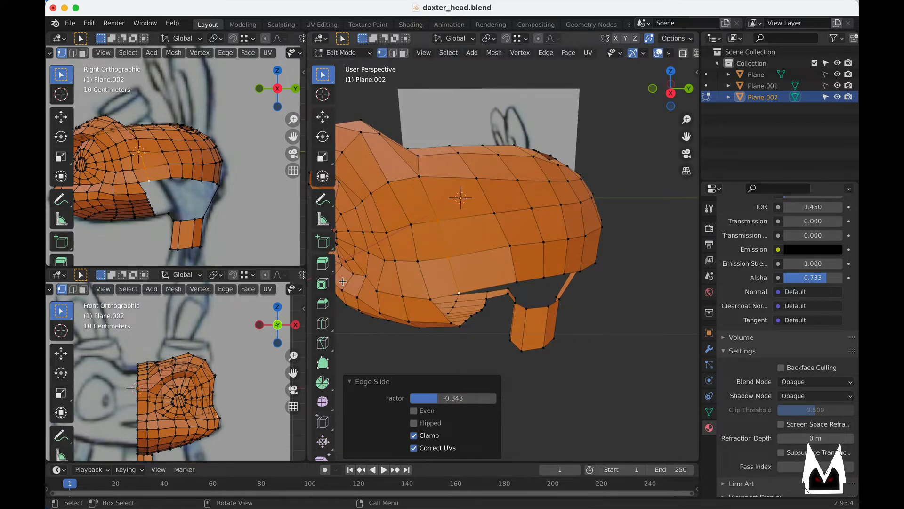
- Knife-cut a new edge line from the side's lower border up through the wide faces to the forehead corner
left_click(323, 345)
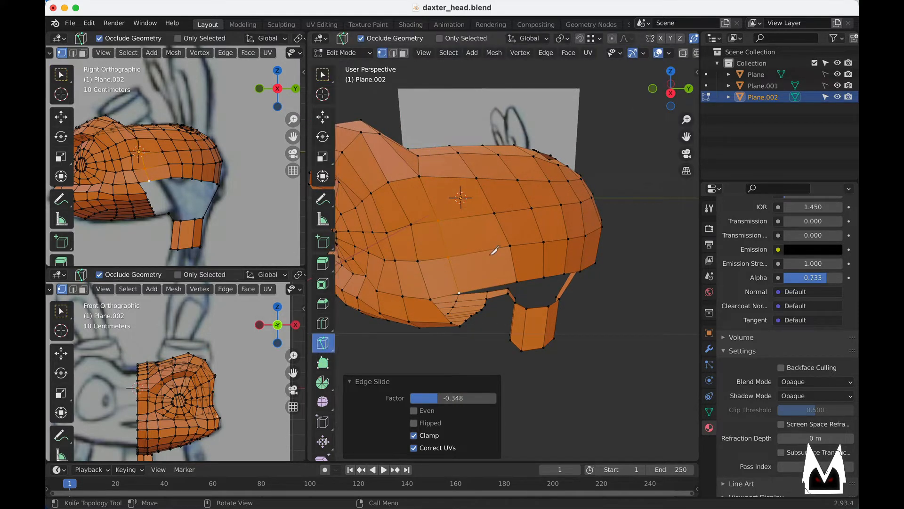
left_click(490, 286)
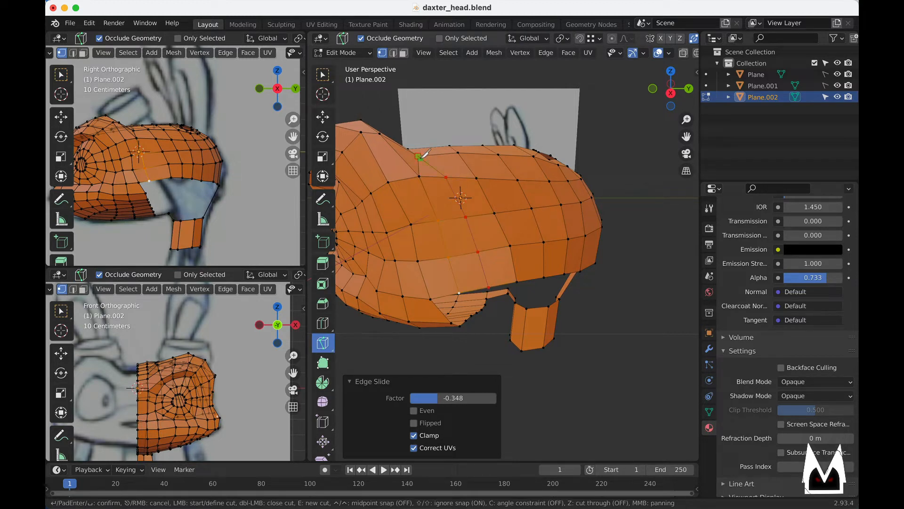
key("Return")
middle_click_drag(470, 216, 429, 202)
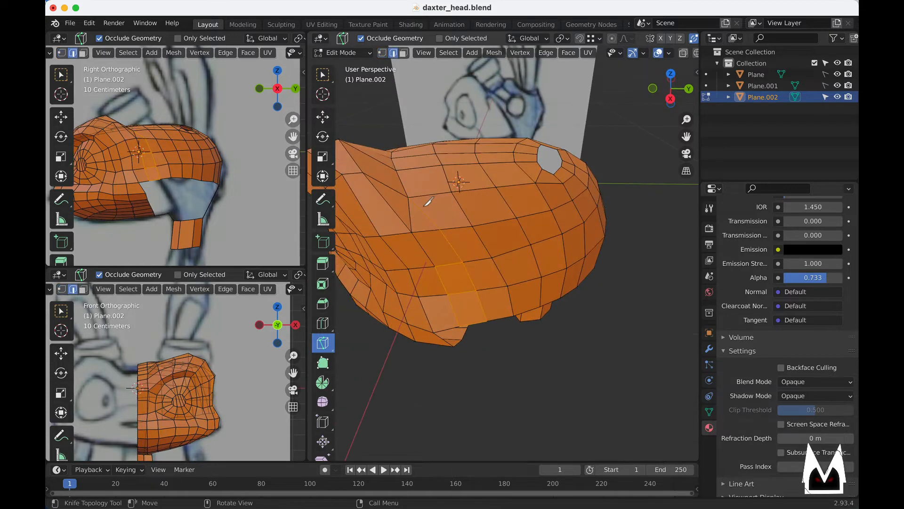
- Dissolve the surplus edges beside the new knife cut on the head's side
key("w")
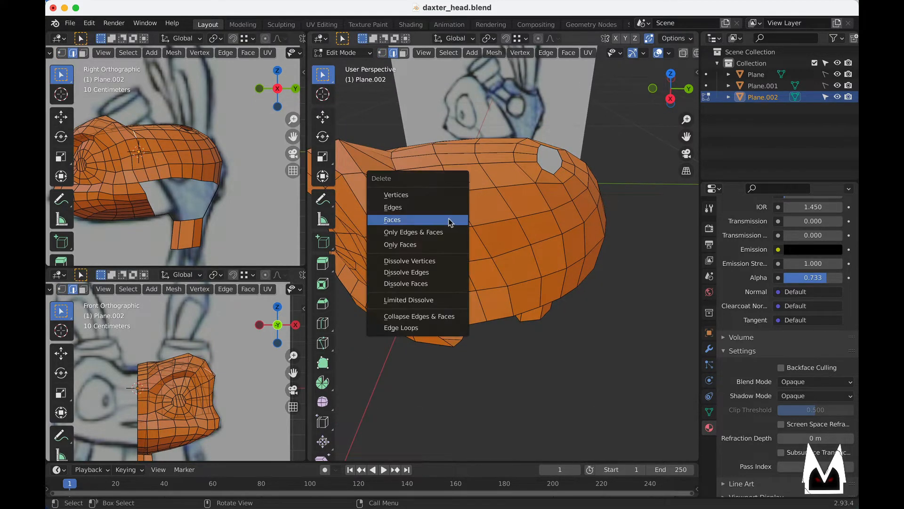
left_click(431, 273)
middle_click_drag(431, 273, 478, 222)
key("1")
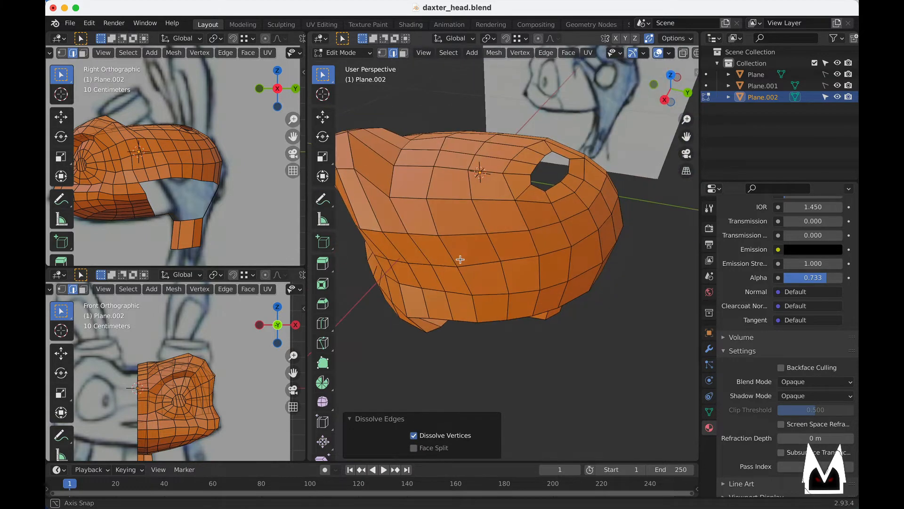
- Slide the vertices around the new edge line near the forehead along their edges to even the spacing
scroll(443, 217, "up", 2)
left_click(432, 220)
key("shift+v")
left_click(429, 221)
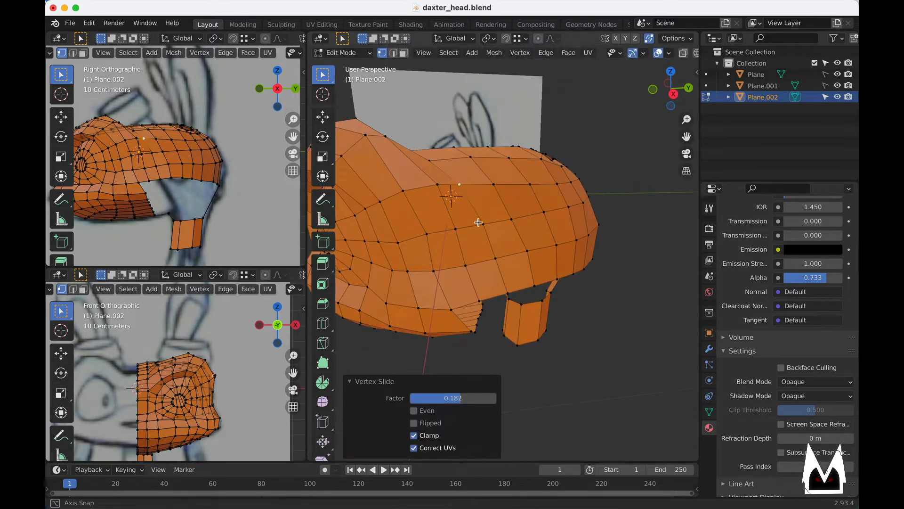
key("shift+v")
left_click(435, 183)
- Extrude the top edge of the neck's side face up and outward toward the jaw and scale it
middle_click_drag(436, 184, 495, 275)
key("2")
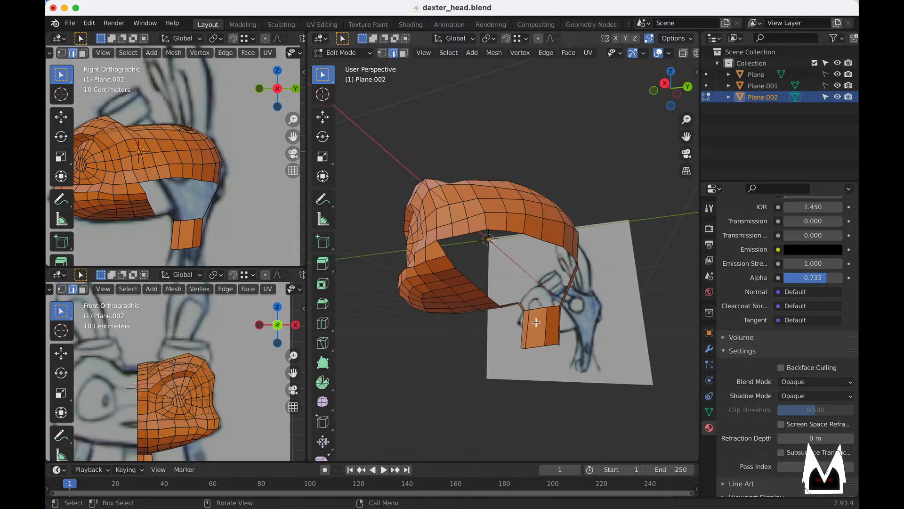
middle_click_drag(513, 329, 571, 324)
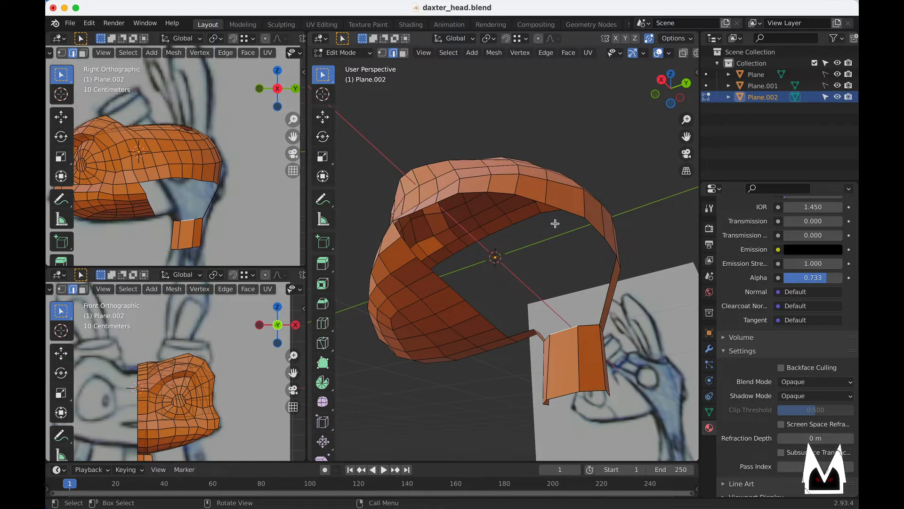
middle_click_drag(555, 223, 563, 335)
middle_click_drag(160, 414, 205, 306, "shift")
scroll(194, 396, "up", 3)
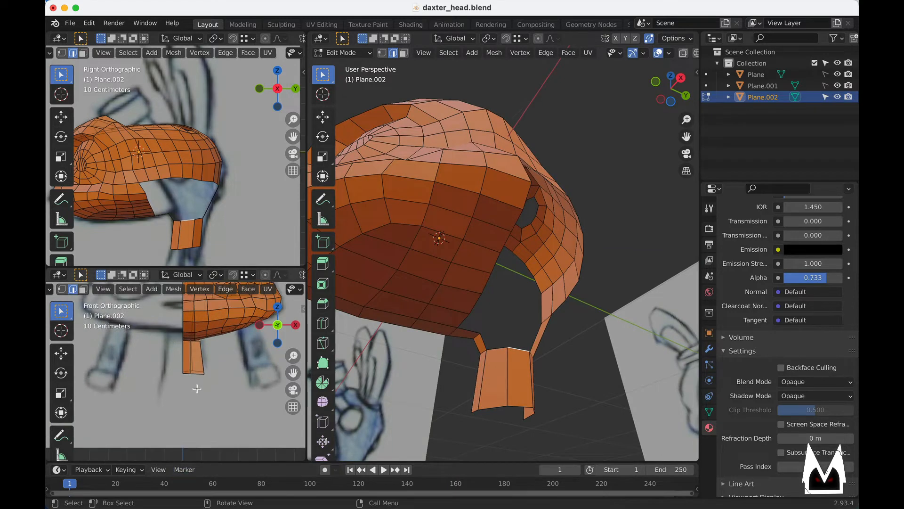
middle_click_drag(216, 384, 197, 421, "shift")
key("e")
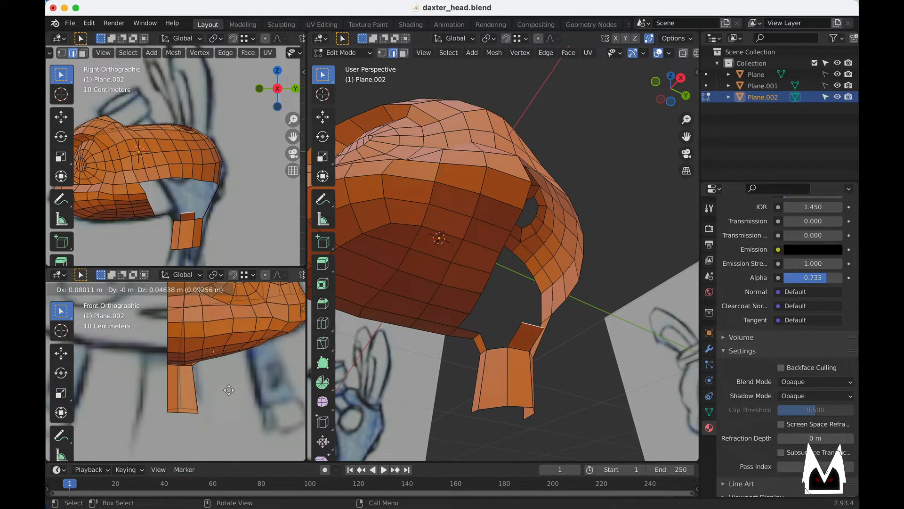
left_click(230, 386)
middle_click_drag(558, 329, 329, 301)
key("s")
left_click(552, 350)
- Add a loop cut across the narrow strip joining neck and skull, and move it onto the side reference outline
left_click(537, 326, "shift")
key("ctrl+r")
left_click(613, 282)
left_click(615, 278)
scroll(191, 179, "up", 3)
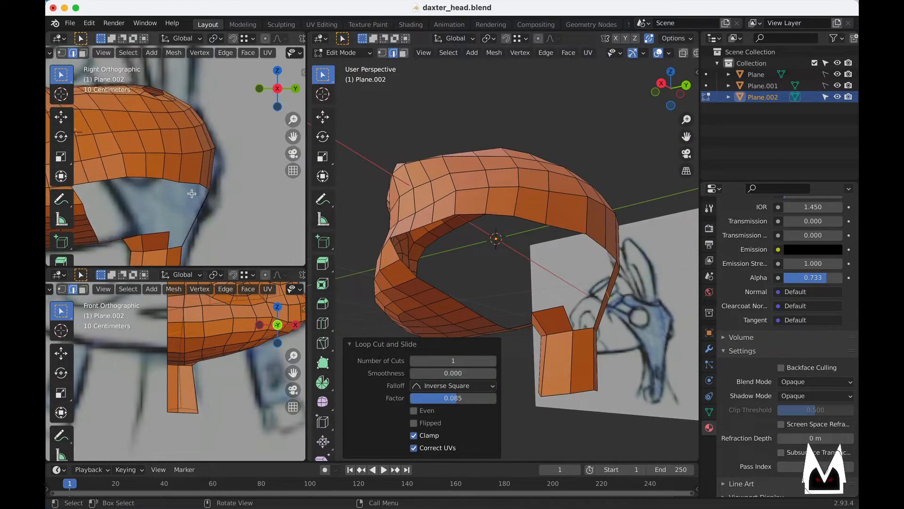
key("g")
left_click(218, 211)
- Close the gaps on both sides of the neck extrusion and add a loop cut down through the neck's side faces
middle_click_drag(558, 304, 509, 252, "shift")
middle_click_drag(509, 252, 514, 282)
left_click(498, 221)
left_click(508, 311)
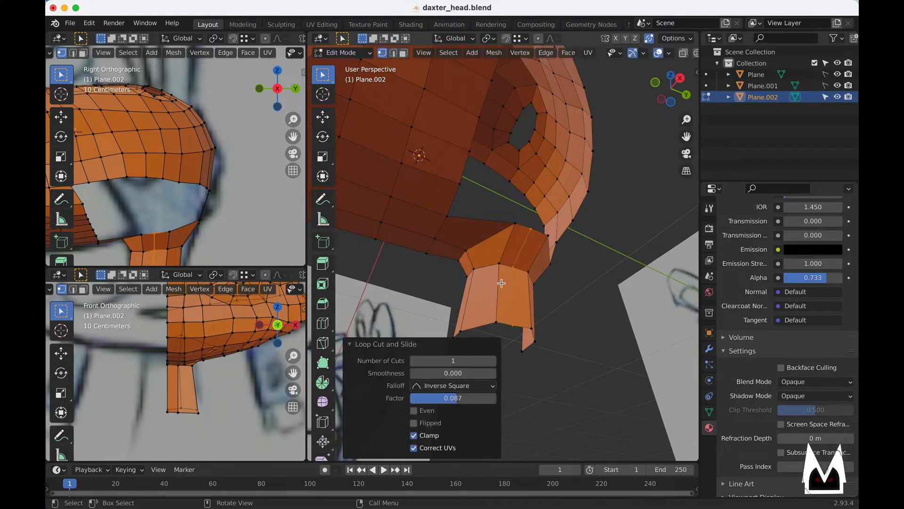
- Slide the top vertices of the neck extrusion along its upper border, one forward and one backward
left_click(507, 234)
key("shift+v")
left_click(529, 239)
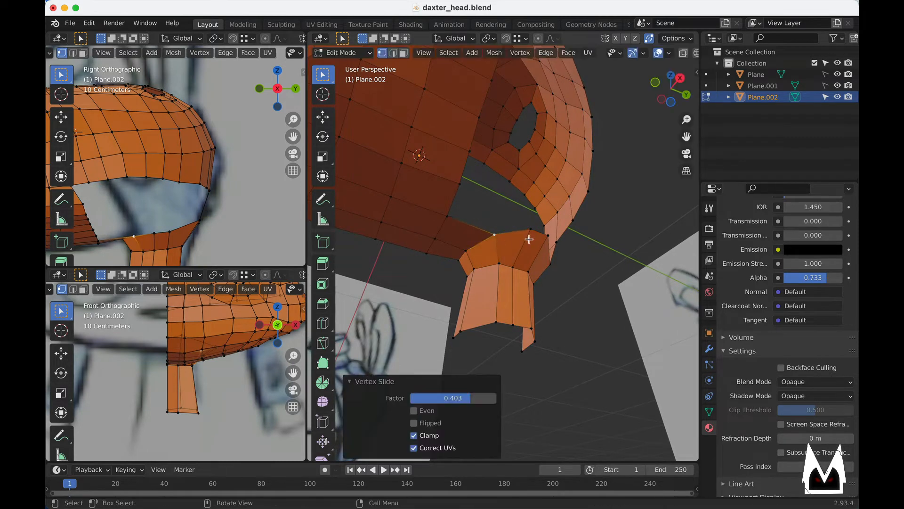
middle_click_drag(529, 239, 461, 248)
left_click(490, 219)
key("g")
key("g")
left_click(516, 219)
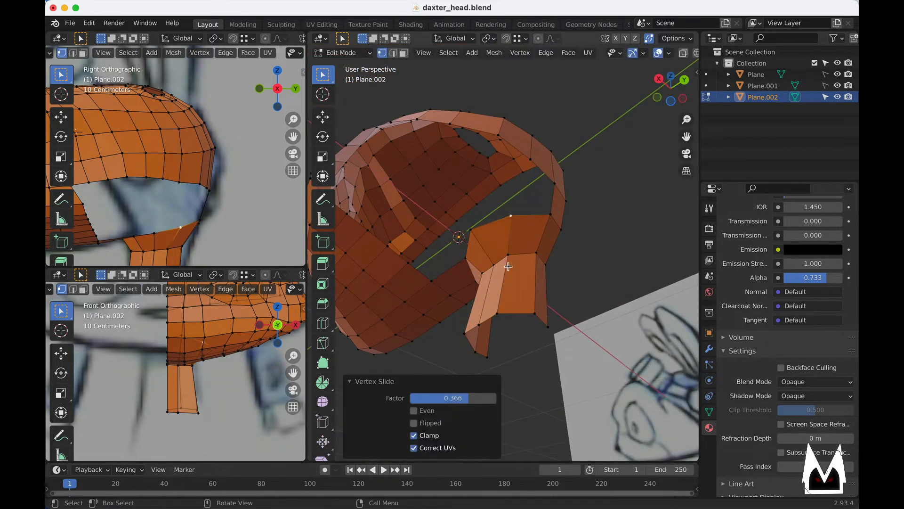
- Try to slide the neck loop's vertex at the base of the extrusion toward the back
left_click(510, 257)
key("g")
key("g")
left_click(519, 258)
key("ctrl+z")
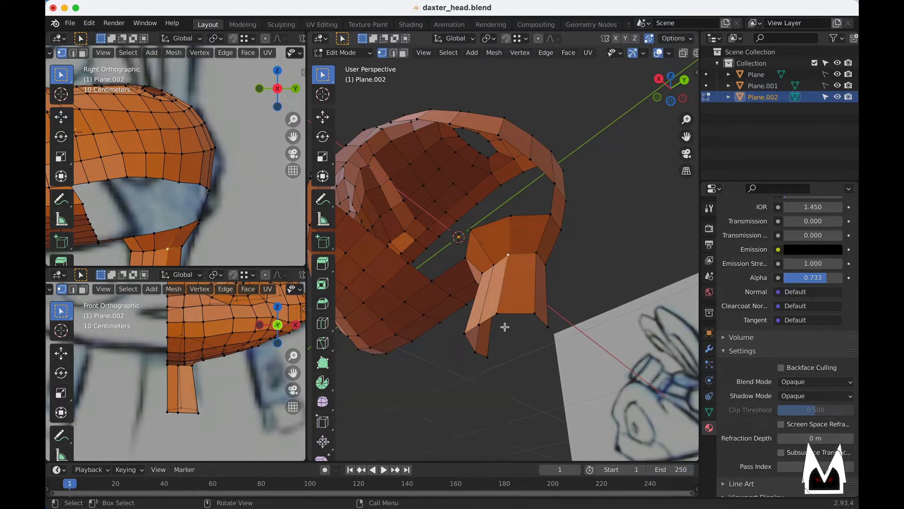
- Slide the neck's two vertical side edges to distribute its faces evenly
key("g")
key("g")
left_click(525, 311)
middle_click_drag(526, 311, 563, 306)
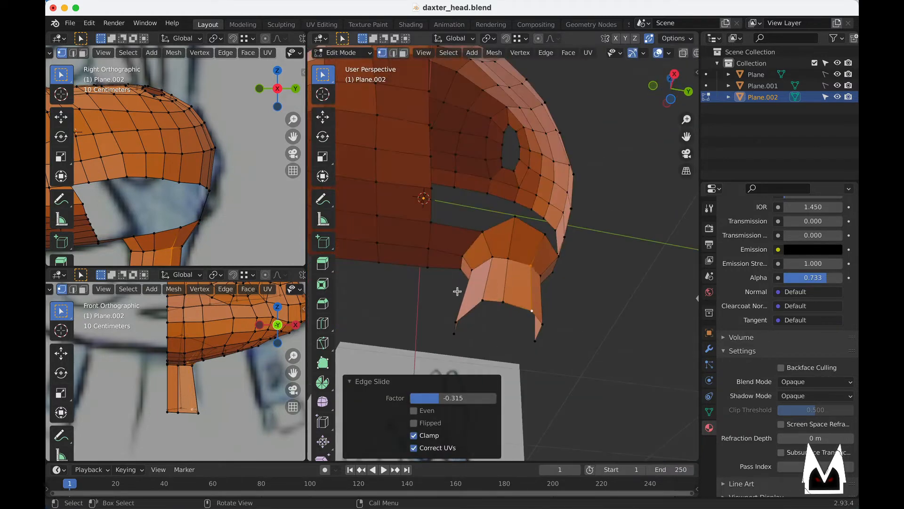
left_click(488, 299)
middle_click_drag(490, 301, 530, 297)
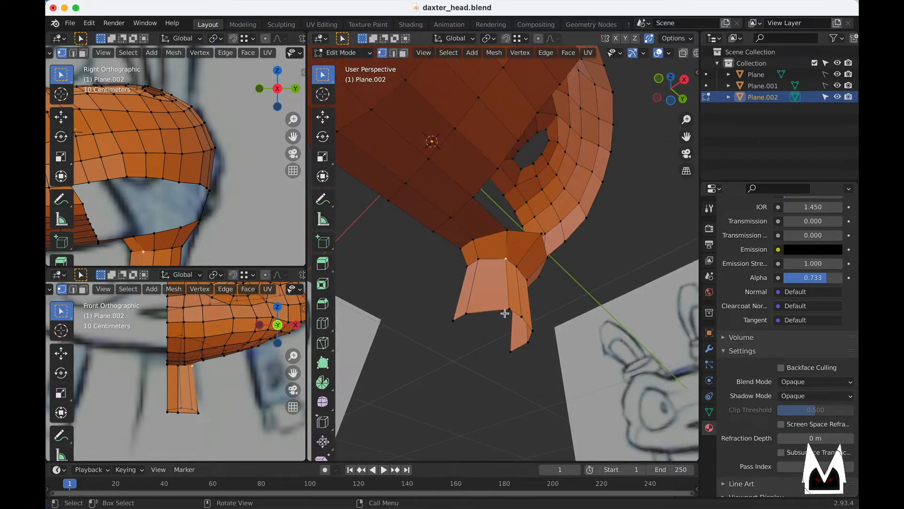
key("g")
key("g")
left_click(538, 295)
- Extrude the front top edge of the neck flare upward to form a new flap inside the gap
middle_click_drag(537, 296, 546, 247)
key("2")
key("2")
key("e")
left_click(523, 235)
- Add another loop cut across the narrow strip behind the neck, then slide its two cross edges downward for even spacing
scroll(546, 248, "up", 2)
left_click(584, 214)
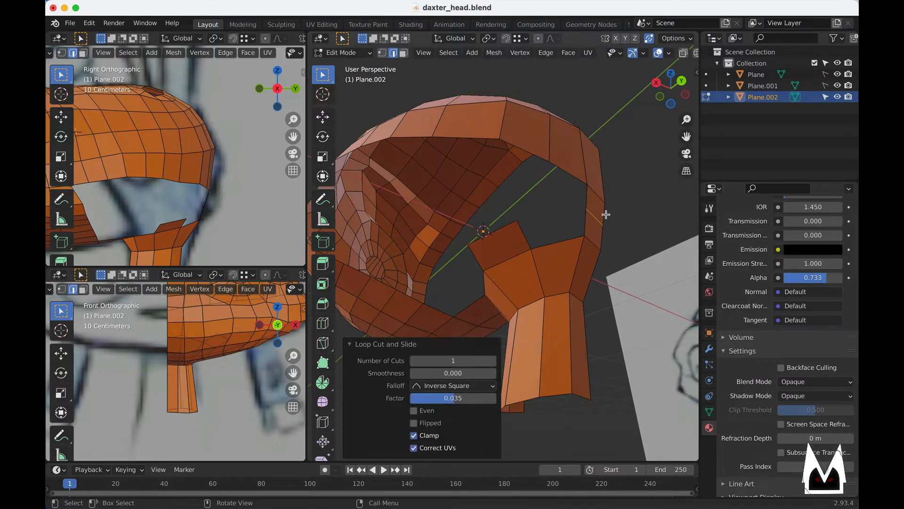
middle_click_drag(606, 214, 592, 261)
key("1")
left_click(527, 267)
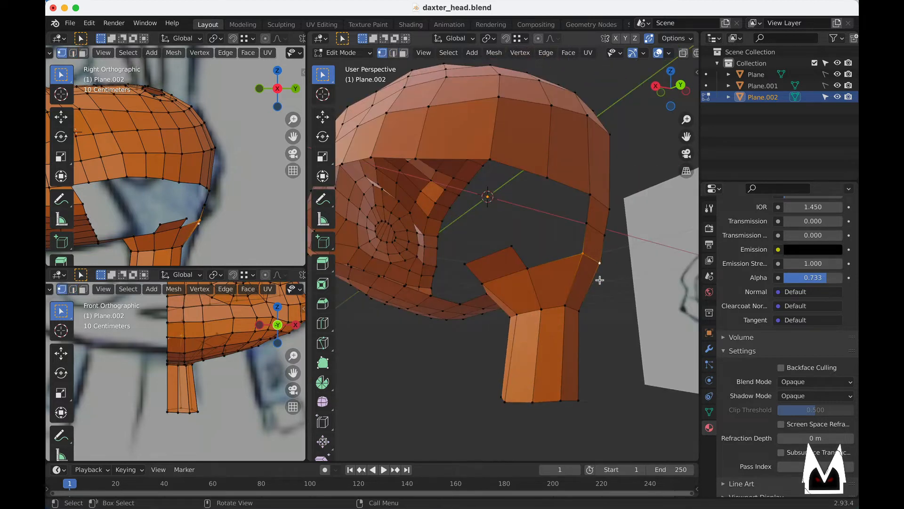
key("g")
key("g")
left_click(513, 271)
left_click(596, 228)
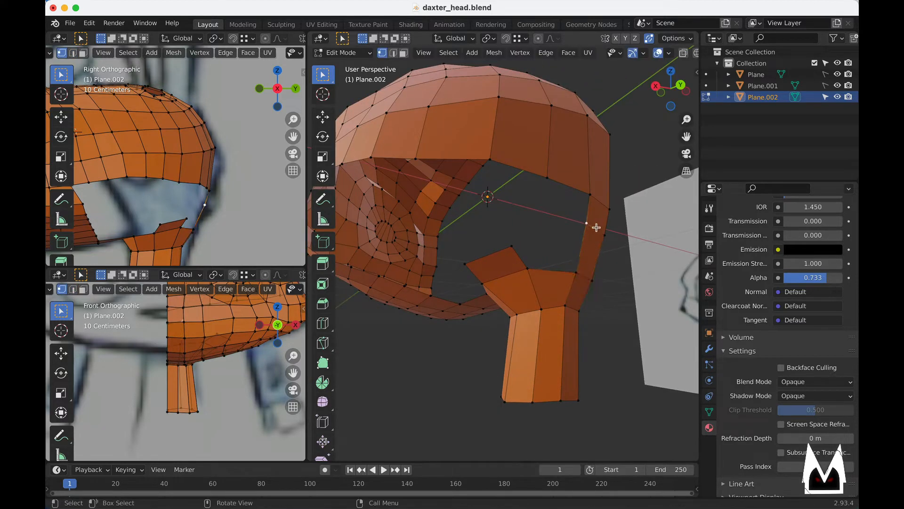
key("g")
key("g")
left_click(612, 276)
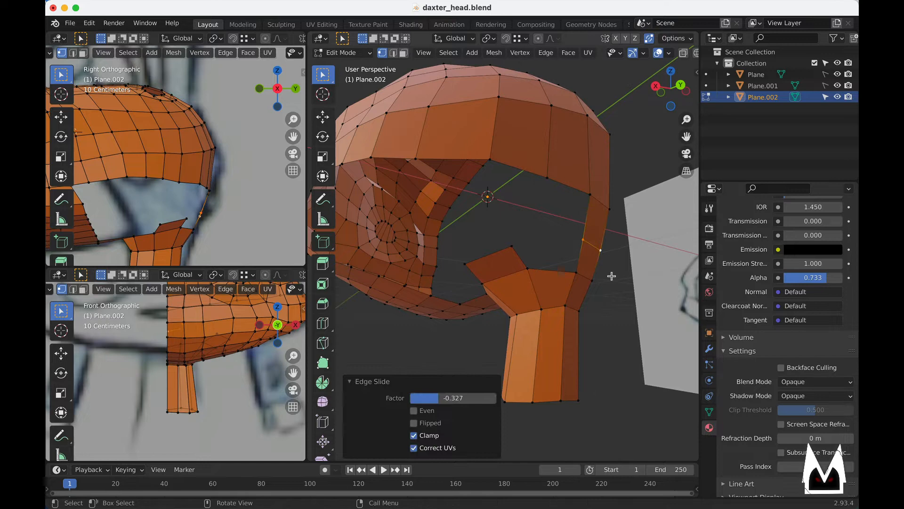
- Reposition the vertices of the new flap's free edge to align it with the neck flare
key("2")
left_click(519, 256)
key("1")
left_click(550, 245)
middle_click_drag(548, 269, 520, 246)
key("g")
left_click(570, 250)
left_click(512, 246)
key("g")
left_click(508, 241)
key("g")
left_click(592, 269)
- Fill the gap between the neck flap and the jaw with a face, then slide the edge dividing the new strip
key("2")
key("f")
left_click(512, 245)
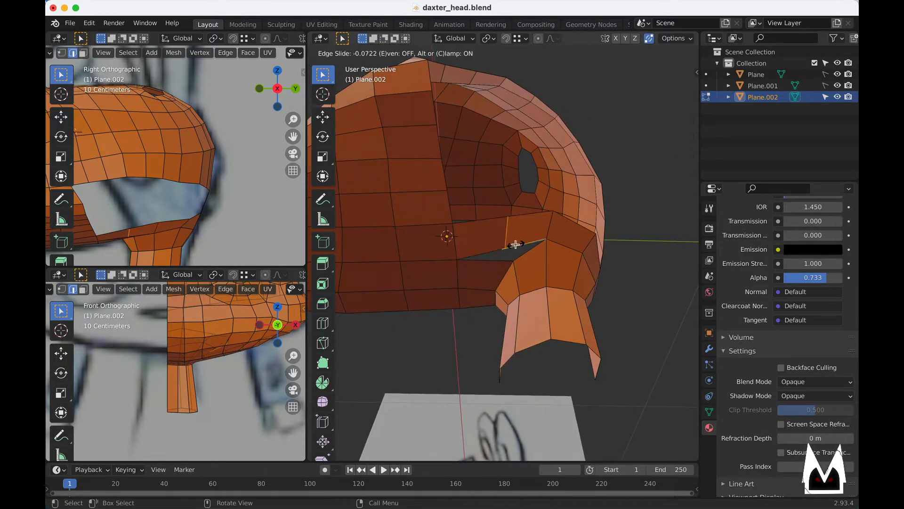
left_click(515, 245)
- Move the strip's loose lower vertex to the neck flare and snap it onto the adjoining jaw vertex
key("1")
left_click(509, 244)
key("g")
left_click(513, 259)
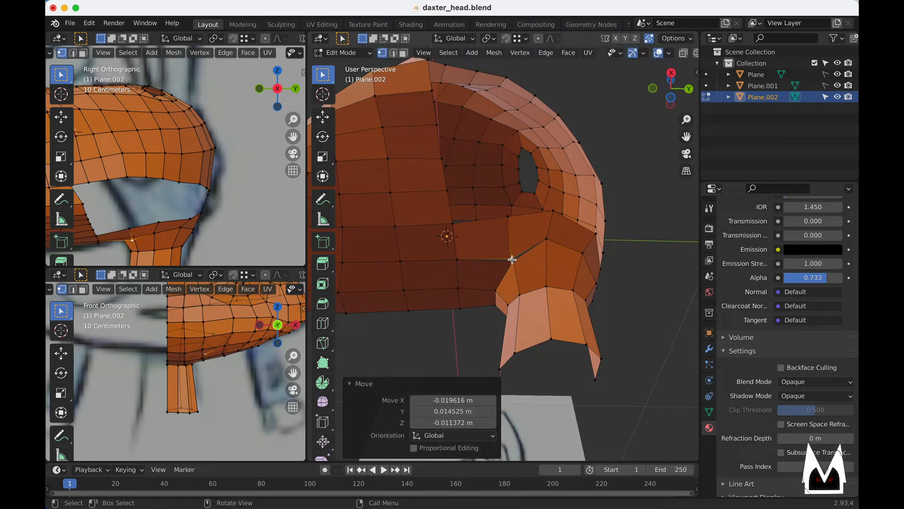
key("g")
key("shift+Tab")
left_click(513, 260)
- Reposition the flap's upper vertices and snap its rear end to the strip behind the neck
middle_click_drag(512, 261, 517, 278)
left_click(500, 224)
key("g")
left_click(489, 231)
middle_click_drag(488, 231, 462, 243)
key("g")
left_click(559, 192)
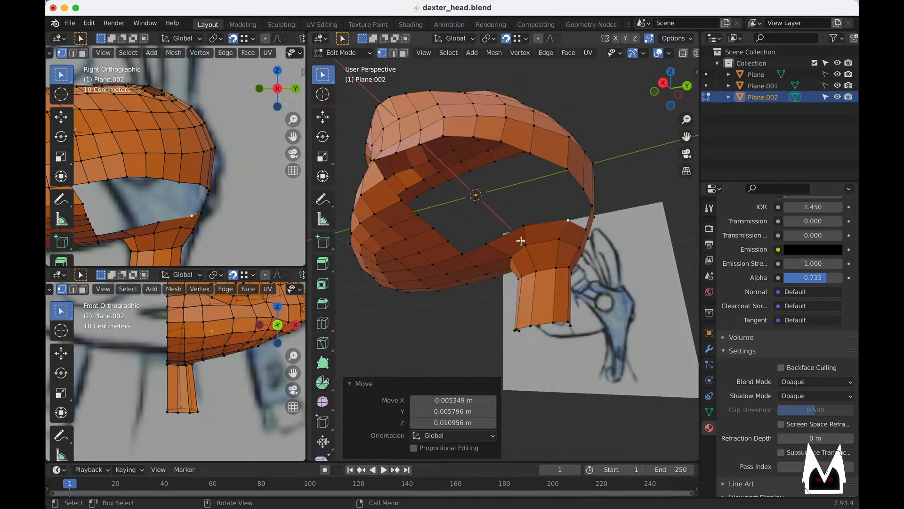
- Fill the corner between the flap's rear edge, the back strip and the skull's lower rim with a face
middle_click_drag(520, 241, 540, 124)
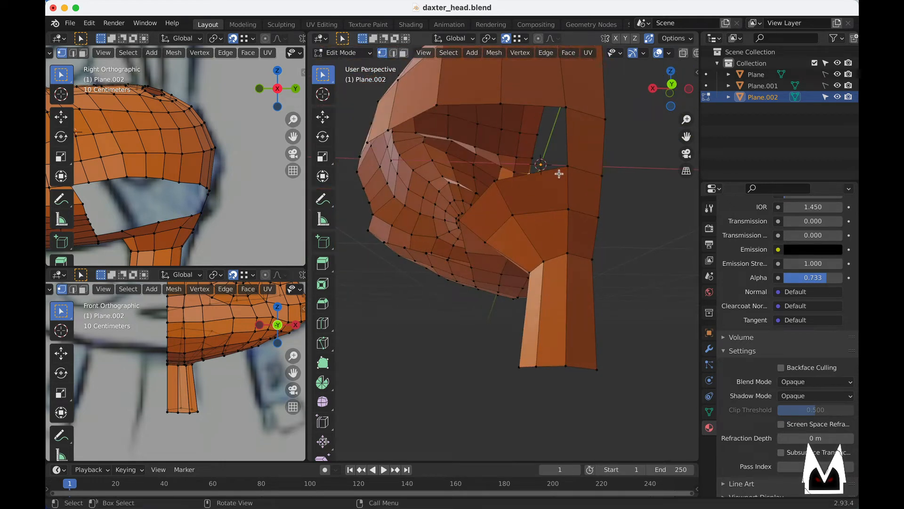
key("2")
middle_click_drag(559, 174, 580, 182)
left_click(580, 182)
left_click(602, 137, "shift")
key("f")
middle_click_drag(553, 227, 567, 200)
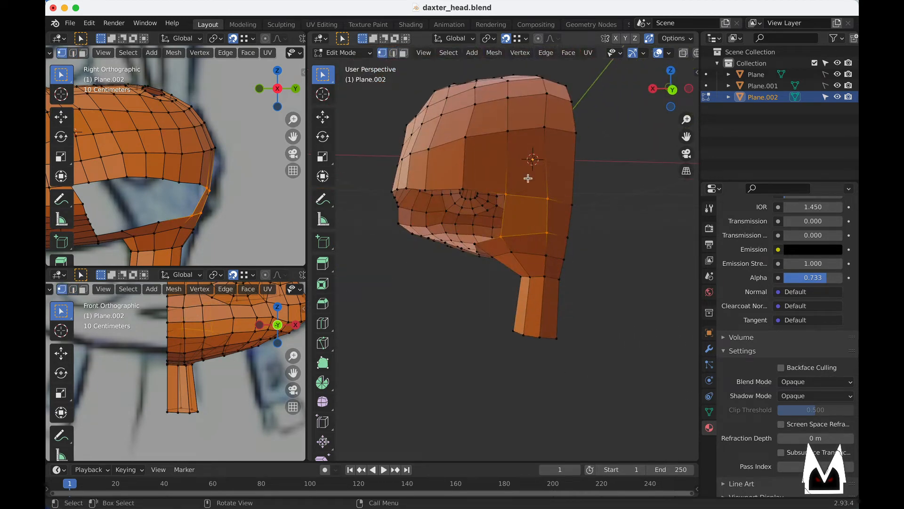
- Slide the rear edge and adjacent vertex of the skull's lower rim upward to even out the surrounding faces
key("g")
key("g")
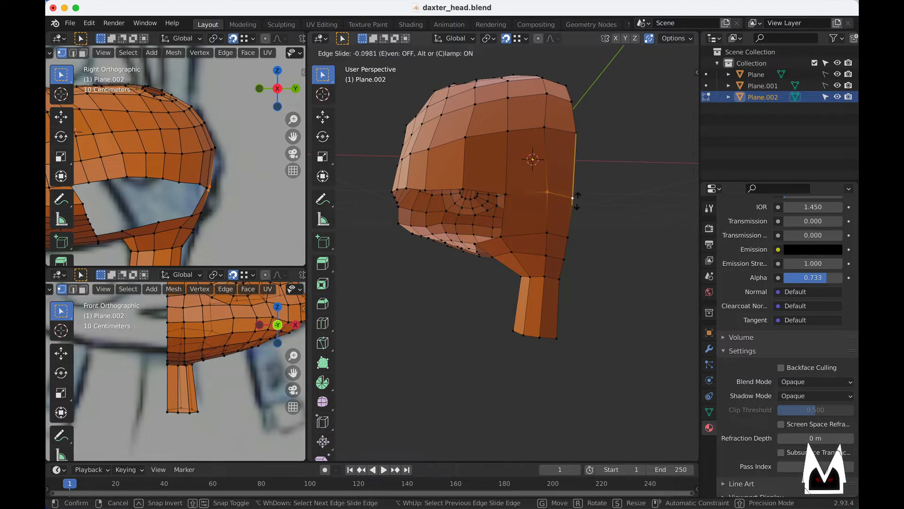
left_click(578, 188)
key("g")
key("g")
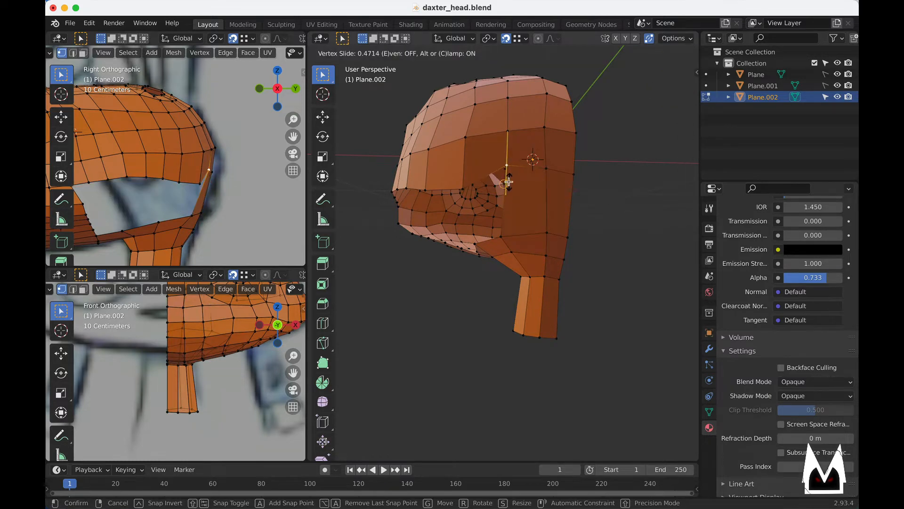
left_click(509, 182)
middle_click_drag(509, 182, 624, 210)
key("shift+Tab")
key("g")
key("g")
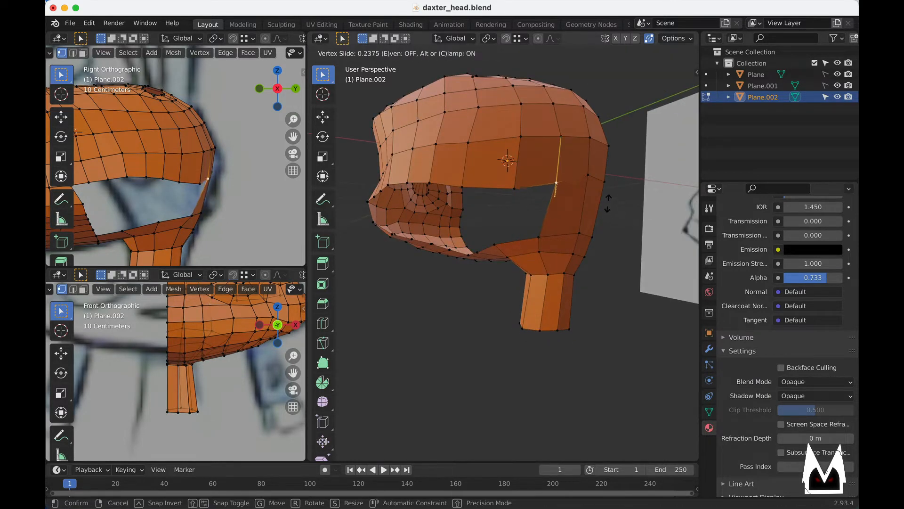
left_click(608, 200)
- Add a loop cut across the strip behind the neck and move it outward to follow the side reference
key("ctrl+r")
left_click(589, 204)
left_click(589, 205)
scroll(195, 215, "up", 2)
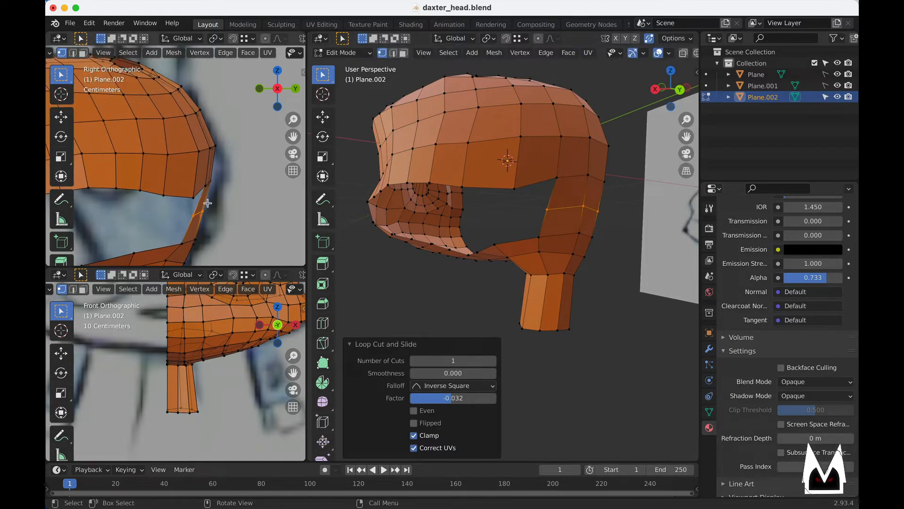
key("g")
left_click(218, 204)
middle_click_drag(493, 202, 558, 205)
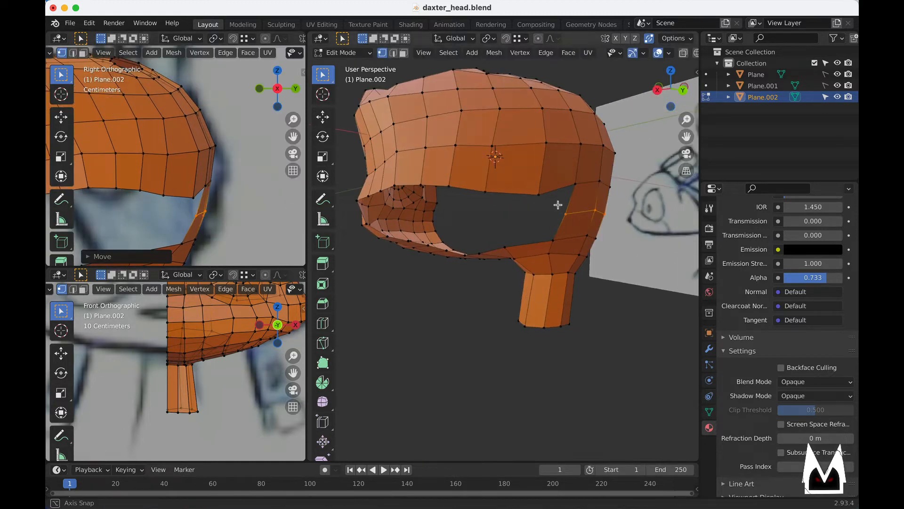
- Slide the skull's lower rim vertices upward to level the upper border of the side opening
left_click(538, 191)
key("g")
key("g")
left_click(534, 193)
key("2")
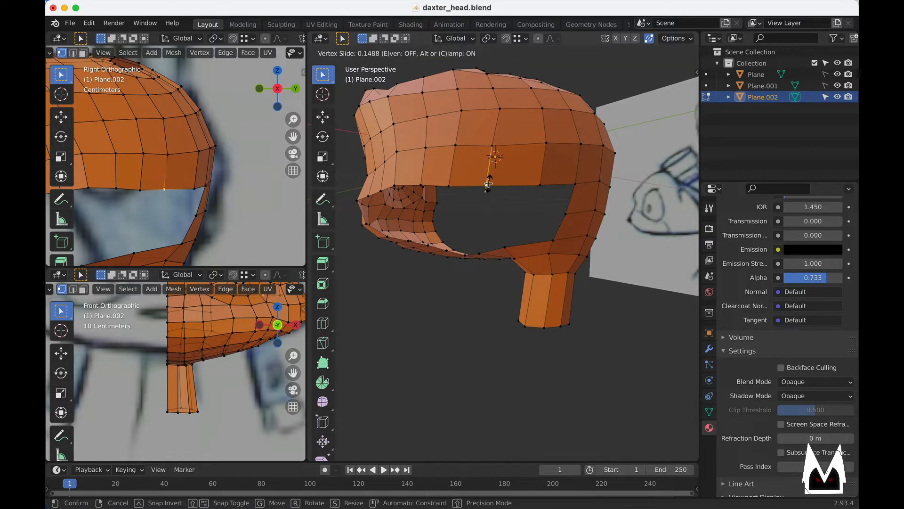
middle_click_drag(485, 181, 384, 186)
- Extrude a face from the neck flap's upper edge and fill the gaps between it, the jaw and the back strip
middle_click_drag(504, 233, 456, 258)
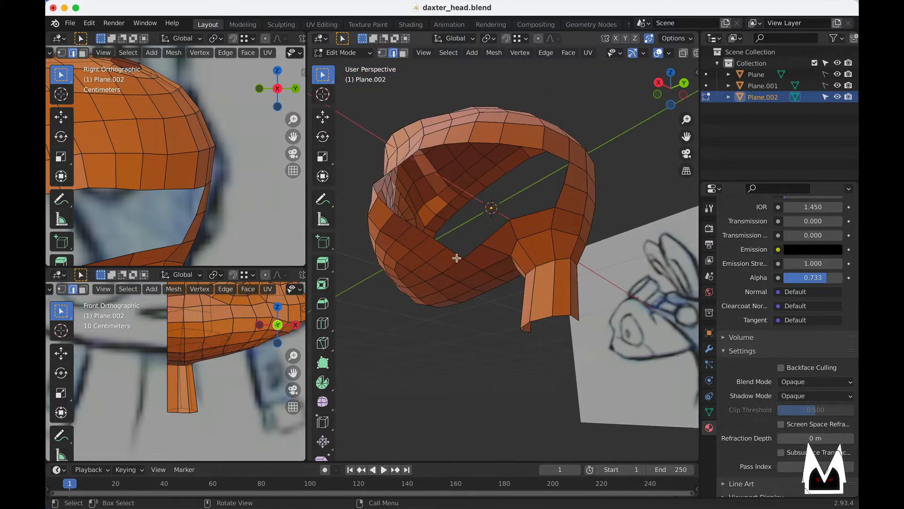
middle_click_drag(519, 240, 484, 222)
key("e")
left_click(509, 202)
key("1")
key("g")
left_click(540, 213)
key("2")
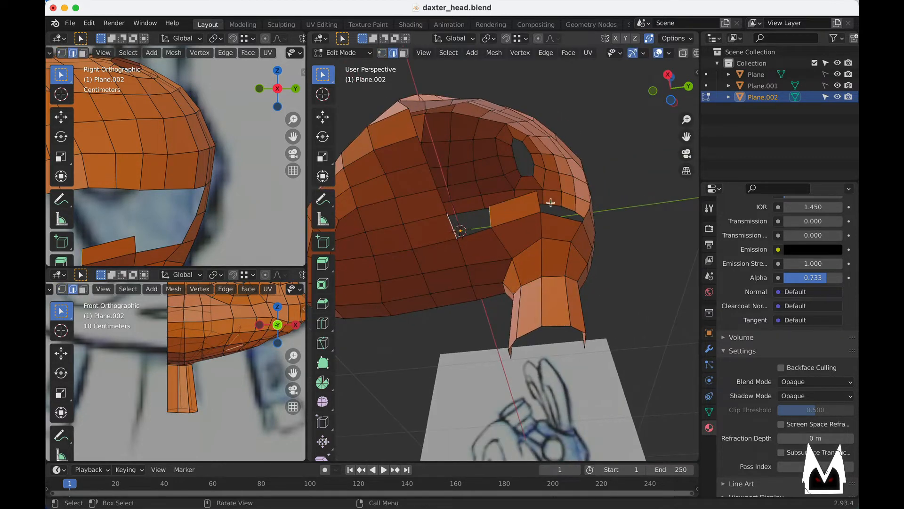
middle_click_drag(551, 202, 557, 242)
left_click(556, 196)
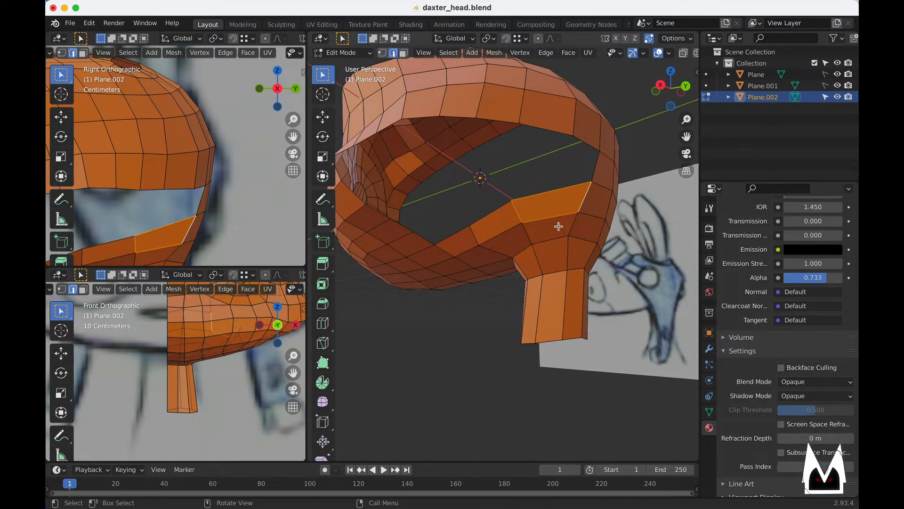
- Add a vertical loop cut through the new row of faces down the side of the neck
key("ctrl+r")
left_click_drag(558, 226, 597, 214)
middle_click_drag(537, 305, 532, 294)
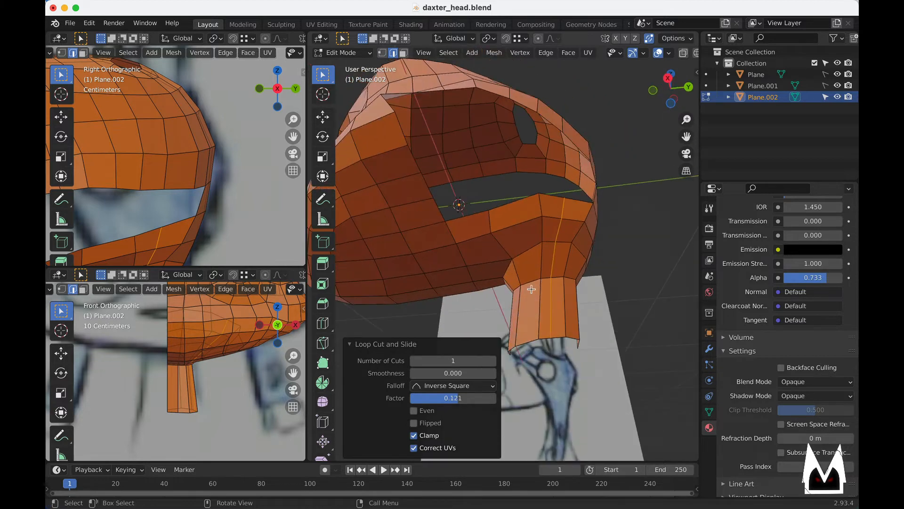
- Slide the neck's neighbouring vertical edges to space its side faces evenly around the new loop
left_click(541, 277, "alt")
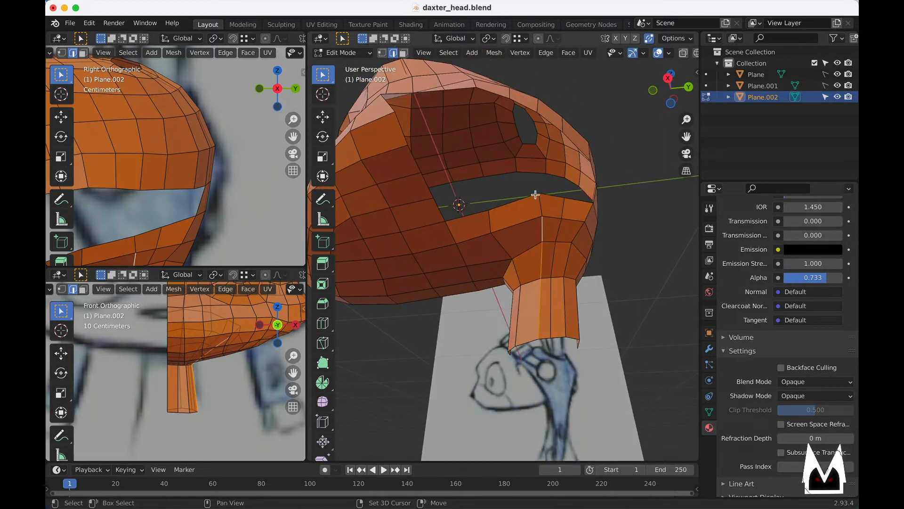
key("g")
key("g")
left_click(576, 233)
middle_click_drag(577, 233, 531, 258)
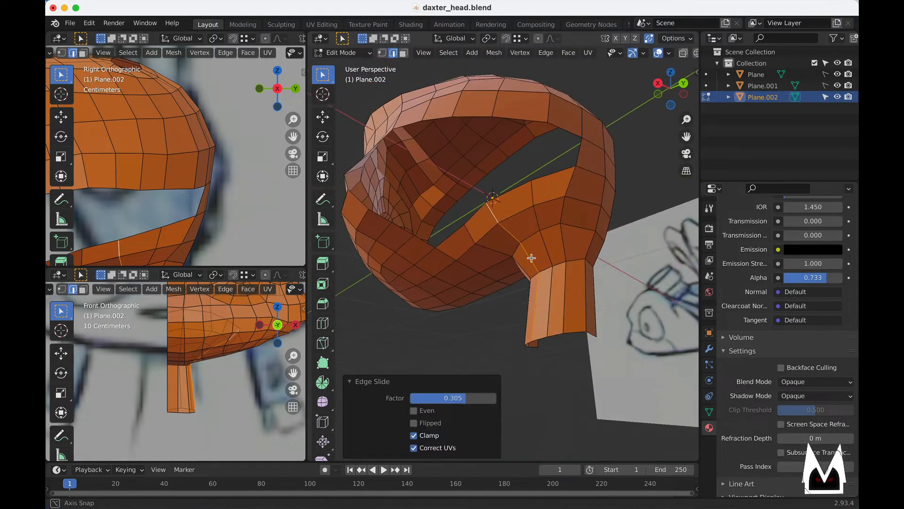
left_click(565, 215)
key("1")
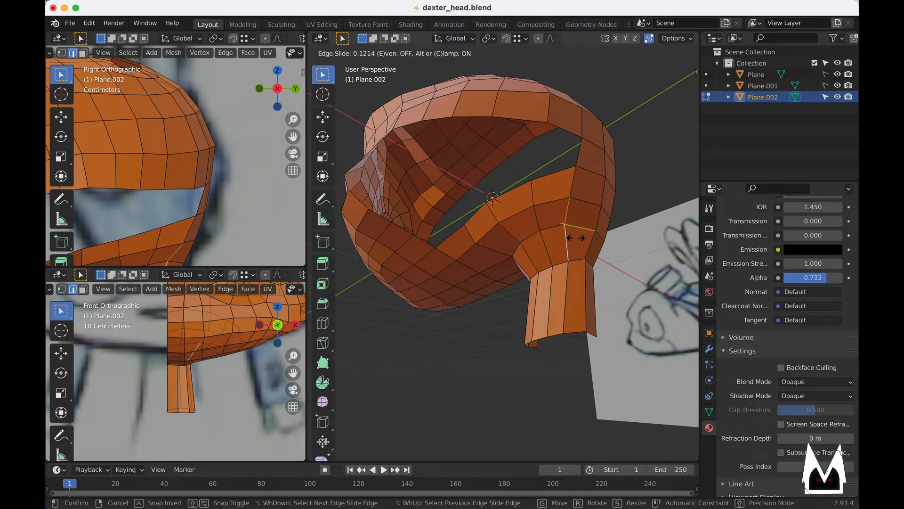
- Reposition the vertices along the new row's upper edge to smooth the transition from jaw to back strip
middle_click_drag(574, 215, 574, 254)
key("g")
left_click(462, 238)
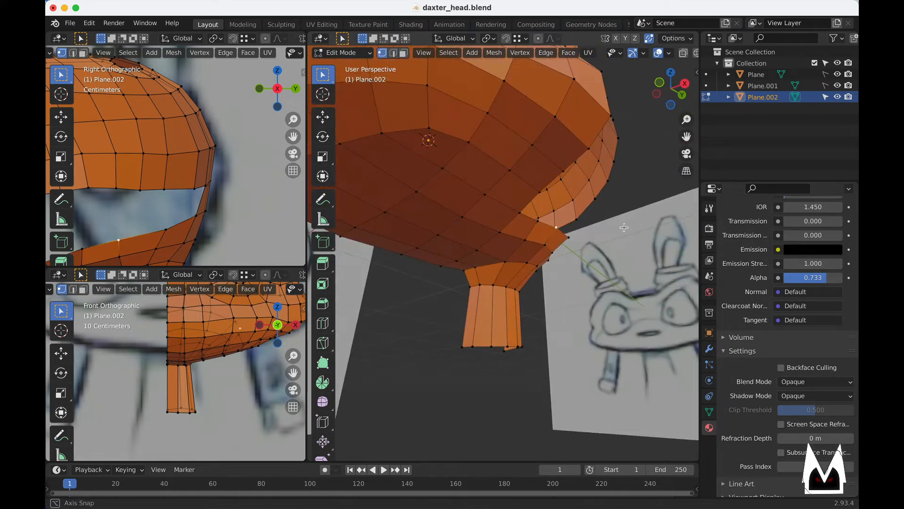
key("g")
left_click(574, 256)
left_click(540, 229)
middle_click_drag(540, 231, 480, 217)
key("g")
left_click(586, 255)
key("2")
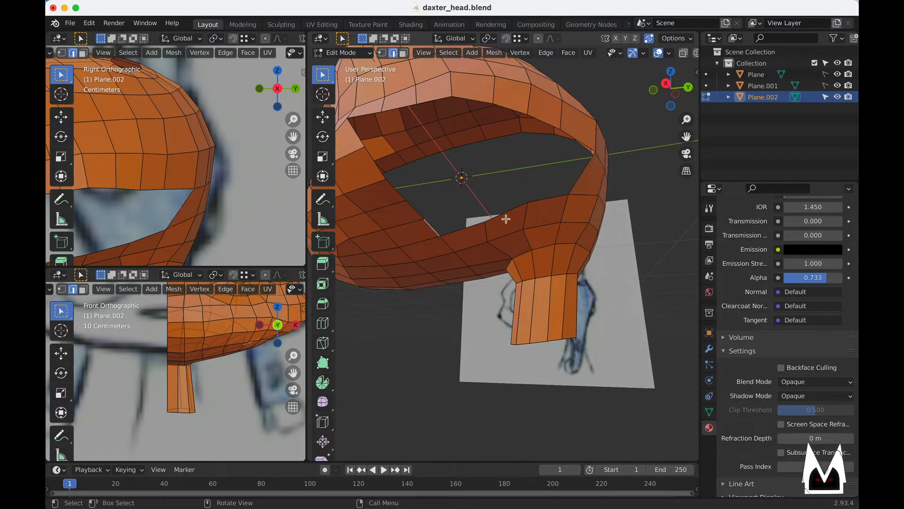
- Extrude another face inward from the row's upper edge and fill the gap between it and the jaw
left_click(507, 198)
middle_click_drag(507, 198, 490, 196)
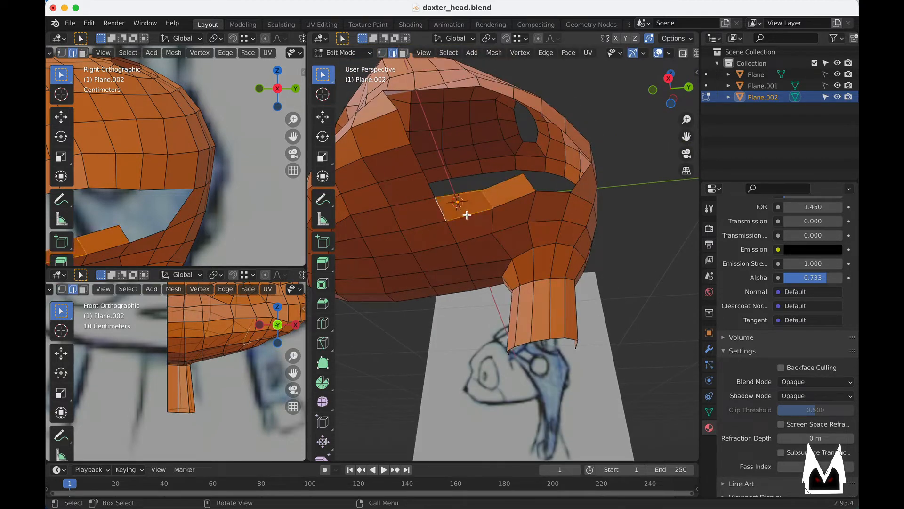
middle_click_drag(597, 185, 484, 215)
- Reposition the vertices of the newly added faces to form an even lower border for the side opening
key("1")
left_click(444, 234)
key("g")
left_click(442, 238)
key("g")
left_click(441, 246)
key("g")
left_click(549, 192)
key("g")
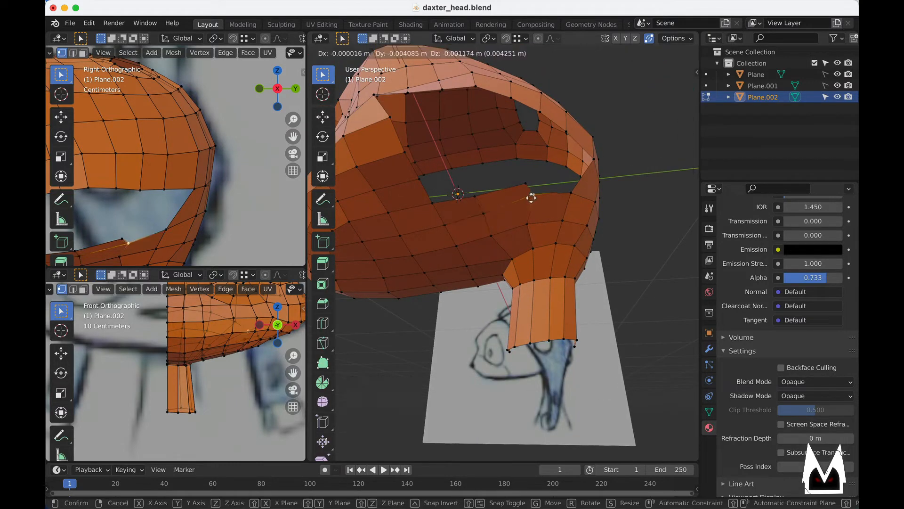
left_click(529, 188)
key("g")
left_click(518, 185)
middle_click_drag(518, 185, 541, 190)
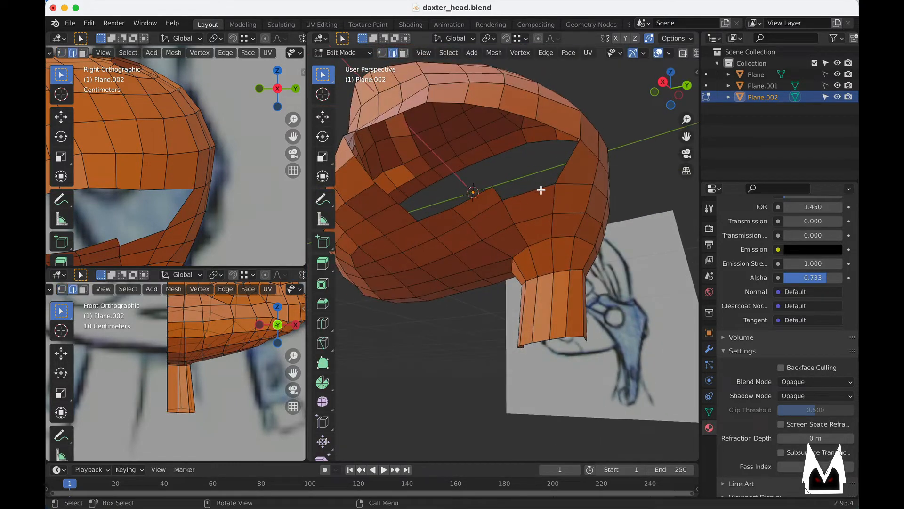
- Extrude the next face above the neck row and snap its front vertex to the adjoining face
key("e")
left_click(532, 169)
key("1")
left_click(509, 182)
key("g")
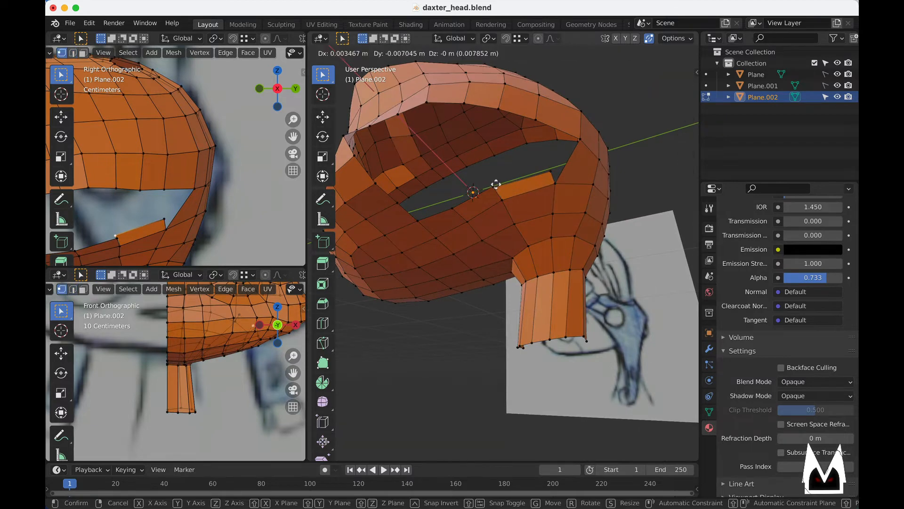
left_click(498, 182)
key("shift+Tab")
key("g")
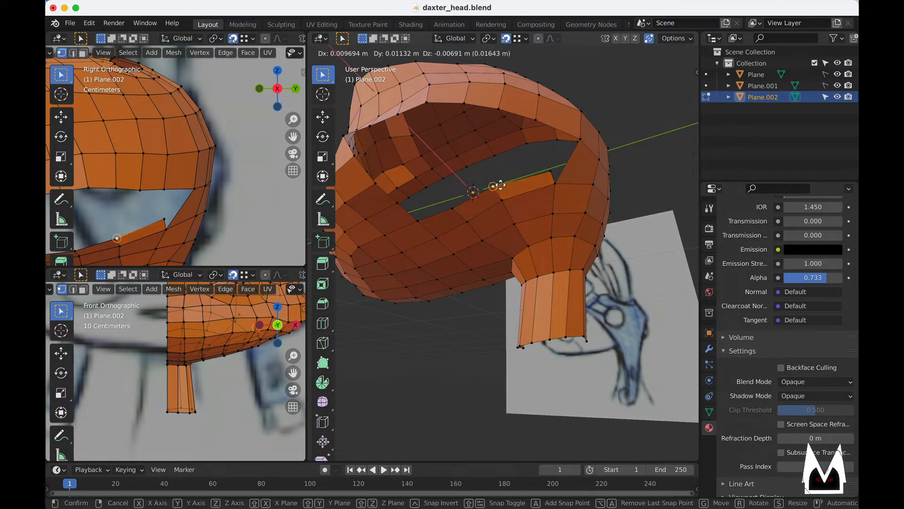
left_click(496, 185)
- Pull the new face's upper corner up into the side opening and attach its rear corner to the row below
middle_click_drag(522, 183, 539, 156)
key("g")
left_click(504, 167)
key("2")
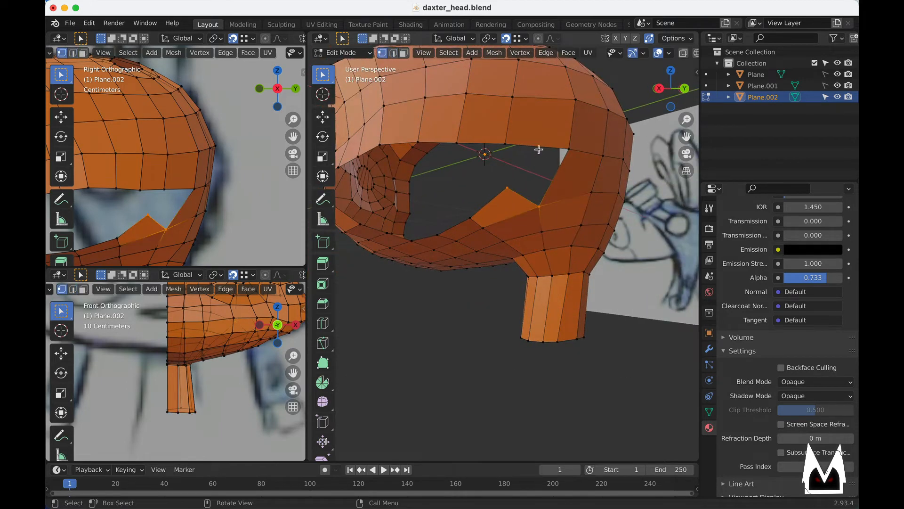
- Fill the space between the new face and the skull's lower rim, then adjust the vertex bordering the opening
middle_click_drag(540, 181, 533, 245)
left_click(523, 209)
key("1")
left_click(577, 206)
key("g")
left_click(486, 252)
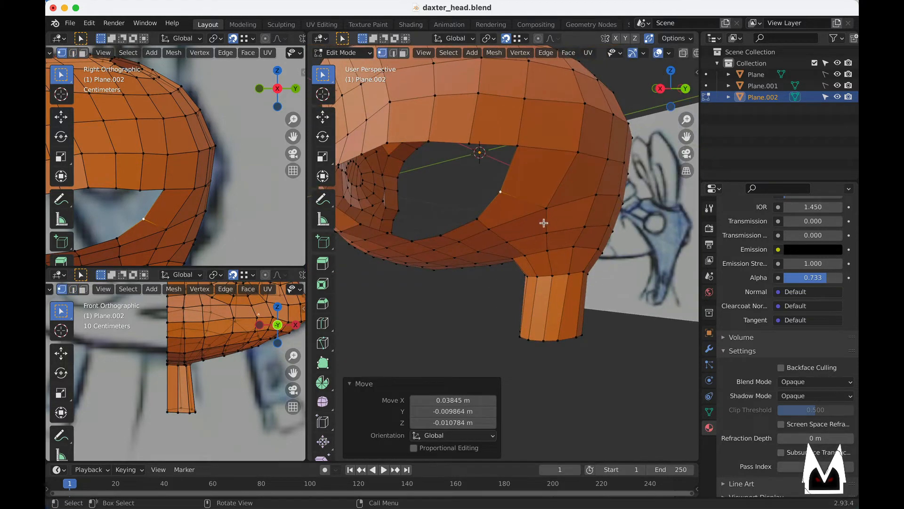
- Slide the vertices at the junction above the neck to even out the newly filled faces
left_click(545, 210)
middle_click_drag(601, 159, 513, 188)
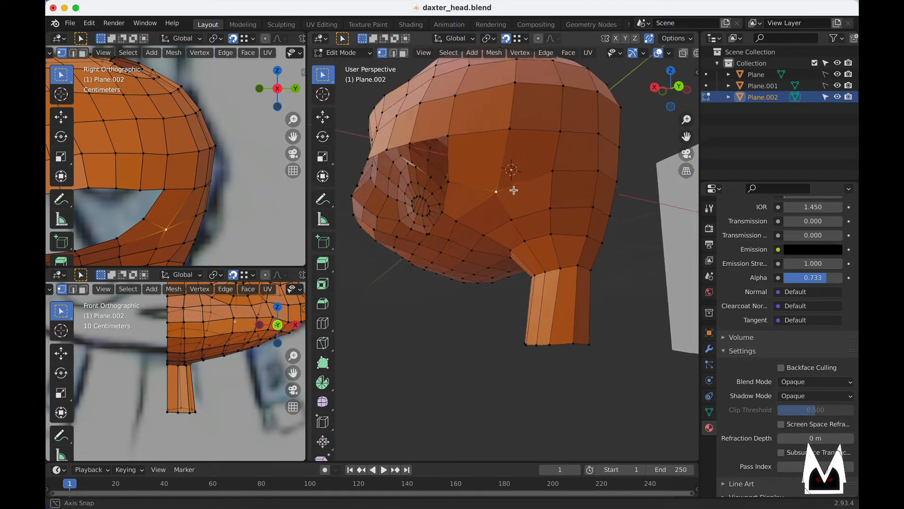
key("g")
key("g")
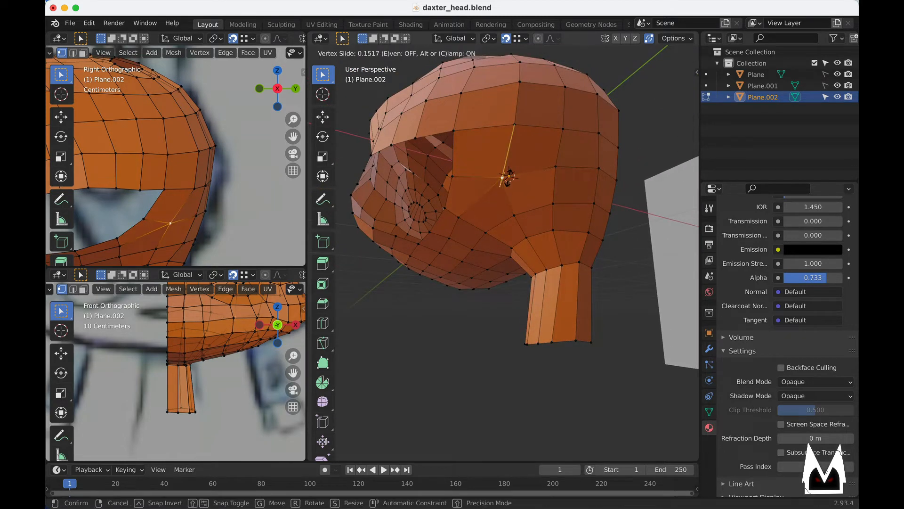
left_click(504, 188)
middle_click_drag(512, 196, 437, 202)
key("2")
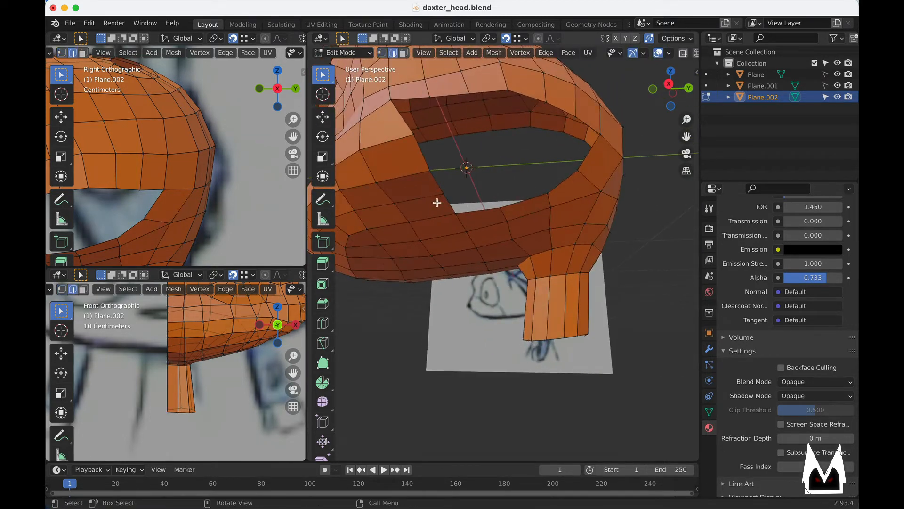
- Extrude the next face from the opening's lower rim and position its free edge inside the side opening
middle_click_drag(557, 202, 520, 192)
key("g")
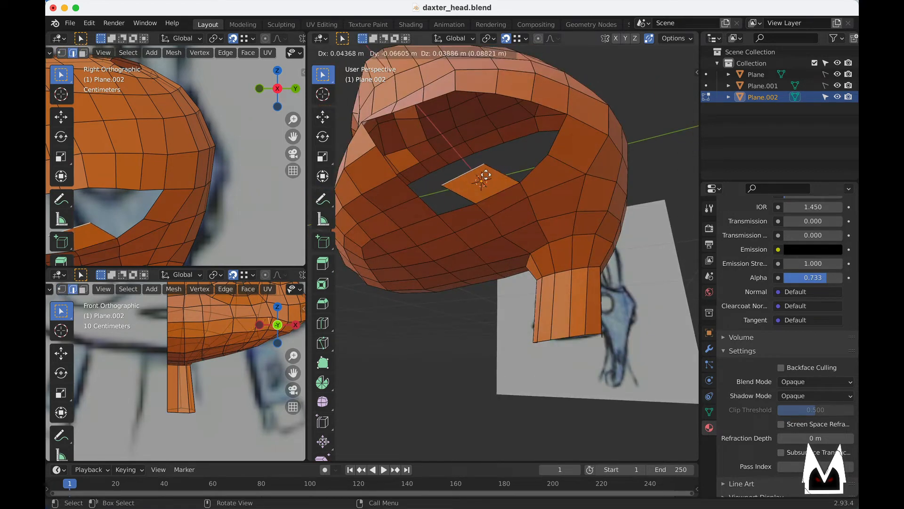
left_click(509, 180)
- Extrude the rear edge of the side opening forward into a new face and position it
left_click(558, 145)
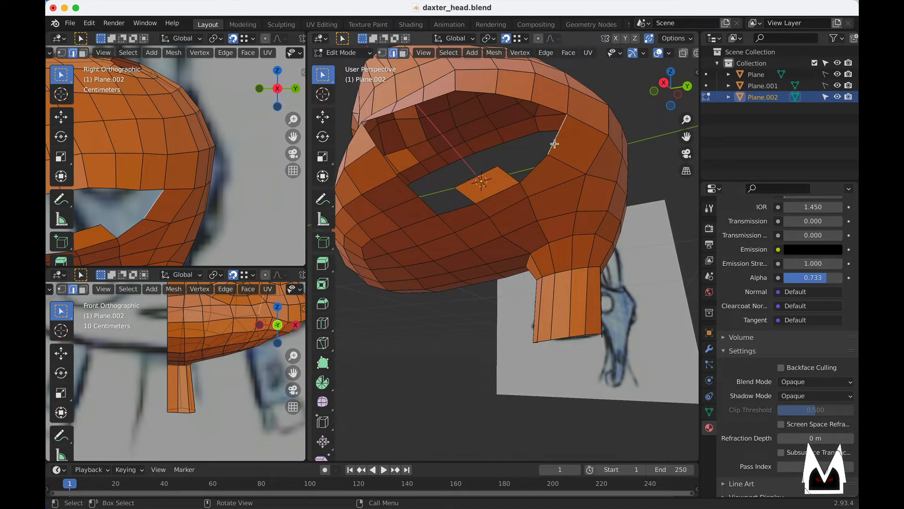
middle_click_drag(527, 149, 432, 113)
key("e")
left_click(522, 170)
key("g")
left_click(503, 176)
- Line up the corner vertices of the two new faces and fill the gap between them
left_click(551, 154)
key("1")
key("g")
left_click(428, 206)
left_click(528, 196)
key("g")
left_click(603, 206)
key("g")
left_click(615, 235)
left_click(460, 200)
key("f")
- Try sliding the vertex at the opening's rear corner along its edge, then undo each attempt
key("1")
left_click(509, 157)
key("g")
key("g")
left_click(504, 173)
key("super+z")
key("g")
key("g")
left_click(496, 153)
key("super+z")
- Shift the edge loop running down the skull to the side opening slightly toward the back of the head
key("2")
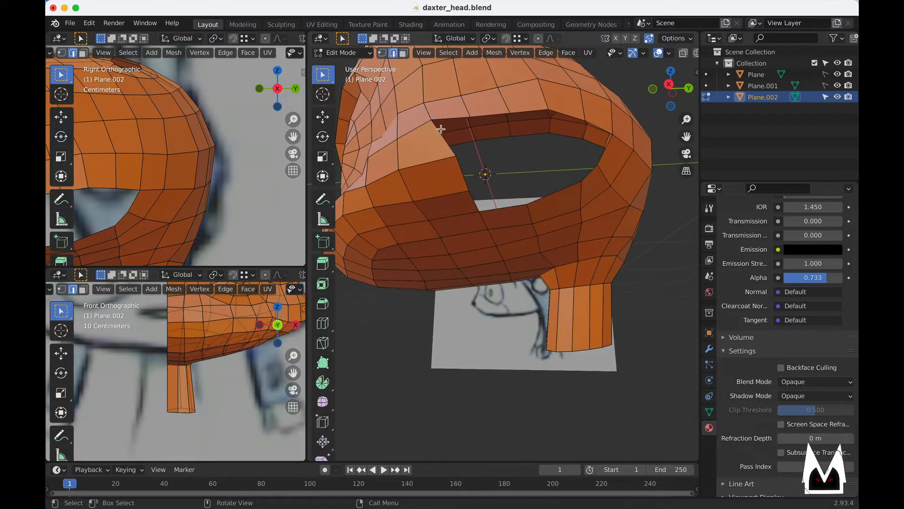
mouse_move(505, 139)
middle_mouse_down()
mouse_move(476, 160)
mouse_move(499, 138)
mouse_move(508, 150)
middle_mouse_up()
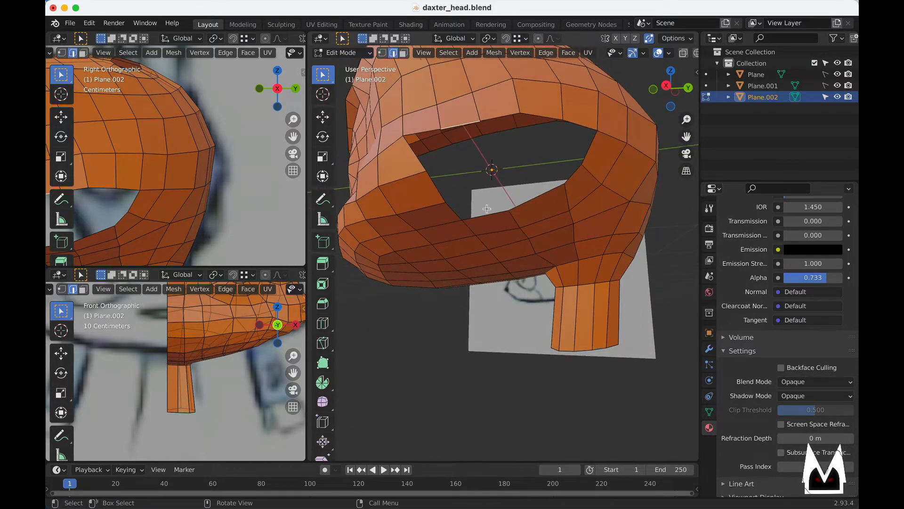
middle_click_drag(499, 192, 481, 179)
scroll(527, 203, "down", 3)
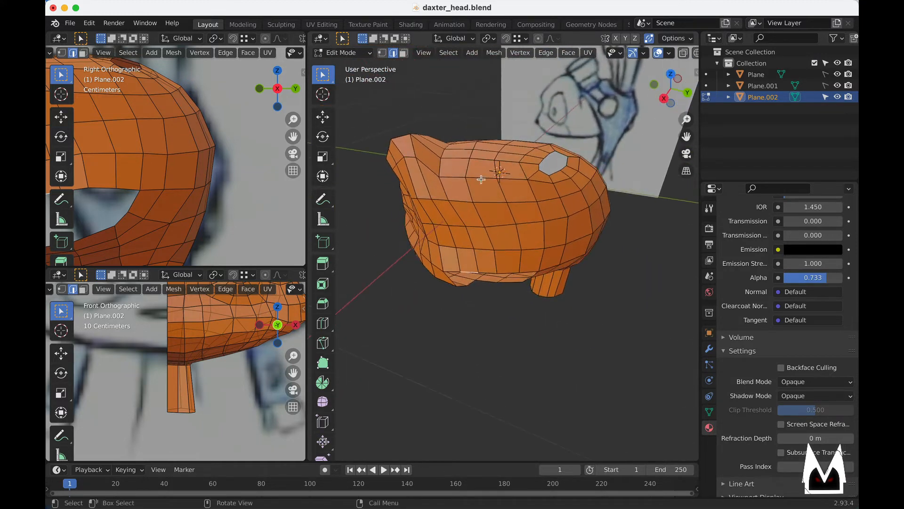
middle_click_drag(496, 150, 537, 268)
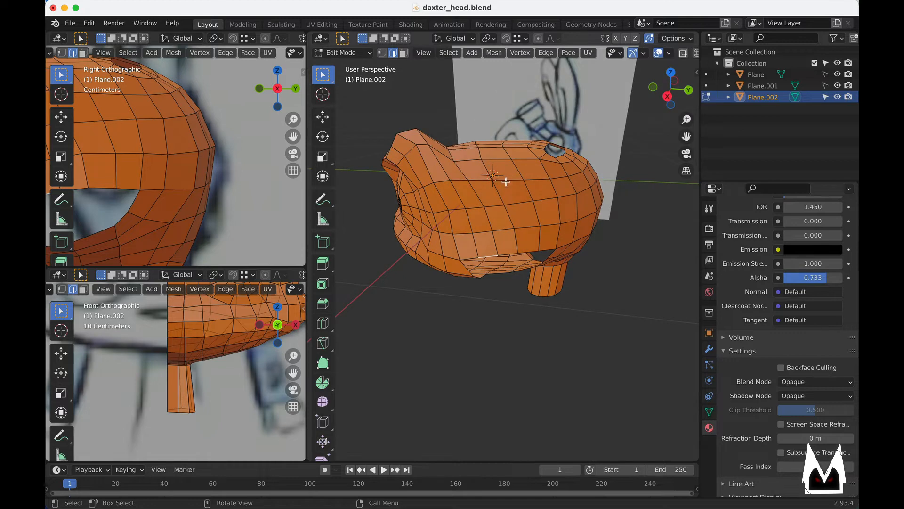
middle_click_drag(506, 182, 491, 159)
scroll(507, 193, "up", 4)
middle_click_drag(507, 194, 518, 192)
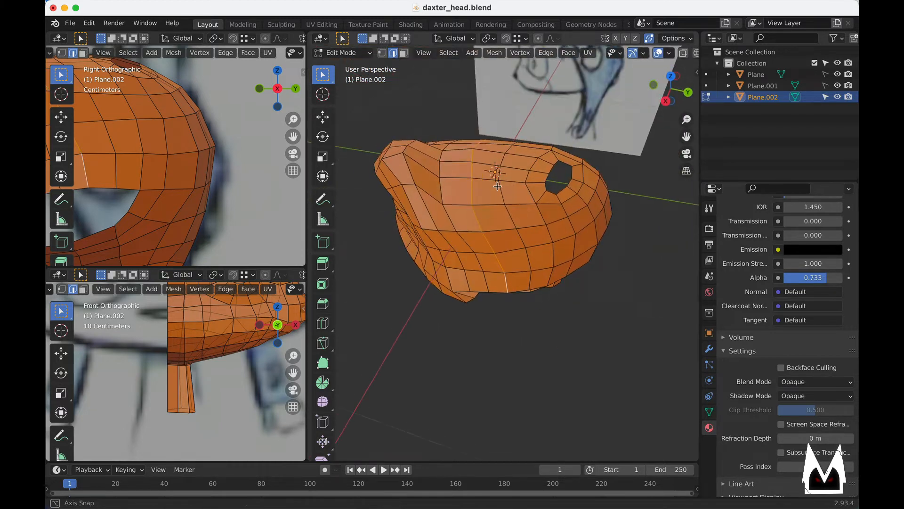
key("ctrl+r")
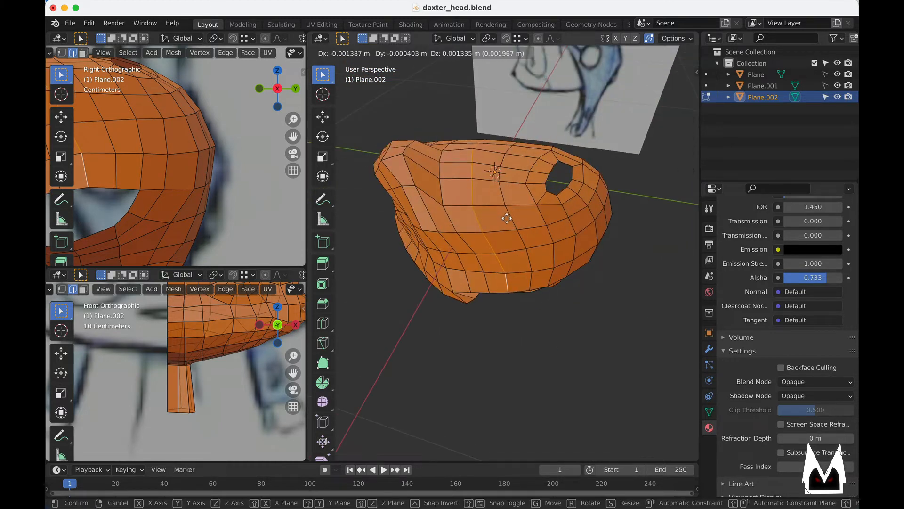
left_click(513, 222)
left_click(516, 224)
- Dissolve the neighbouring skull edge loop just behind the shifted one
left_click(510, 216, "alt")
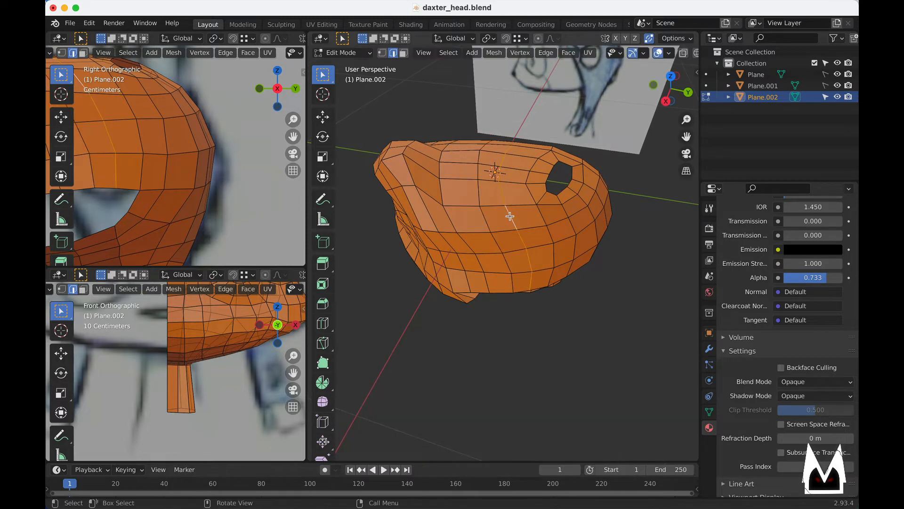
middle_click_drag(510, 216, 518, 190)
key("x")
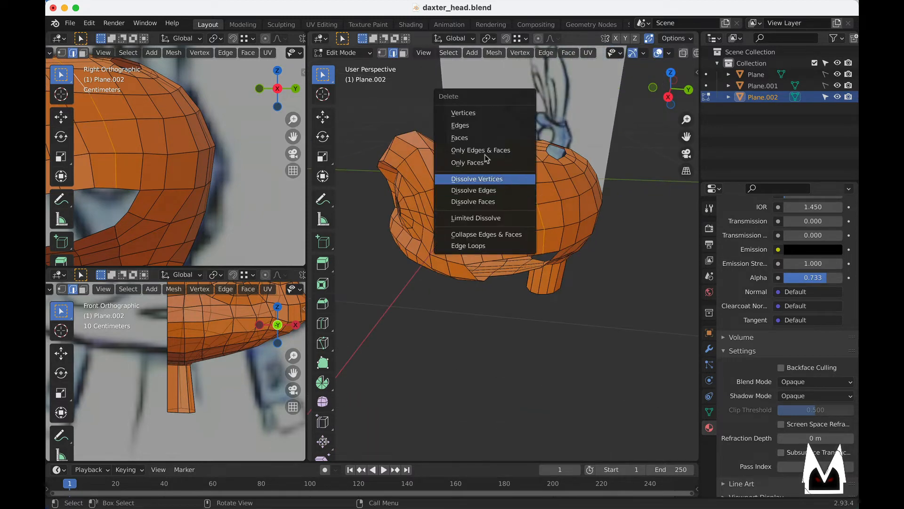
left_click(474, 190)
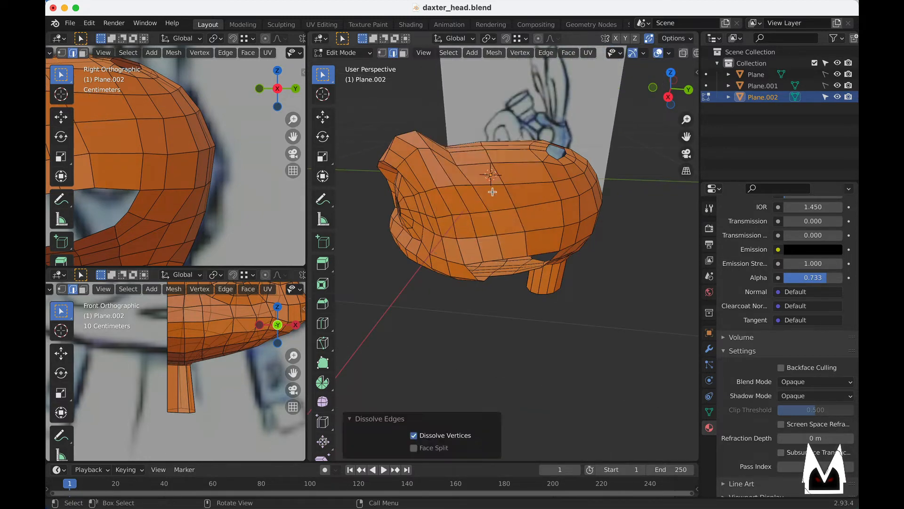
- Extrude the jaw edge at the front of the side opening backward into a new face
middle_click_drag(536, 232, 525, 185)
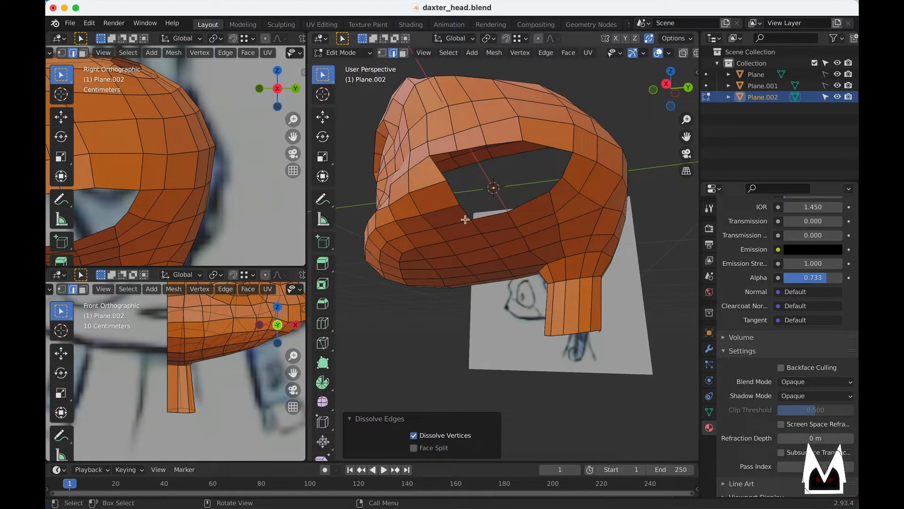
left_click(455, 191)
middle_click_drag(529, 177, 520, 186)
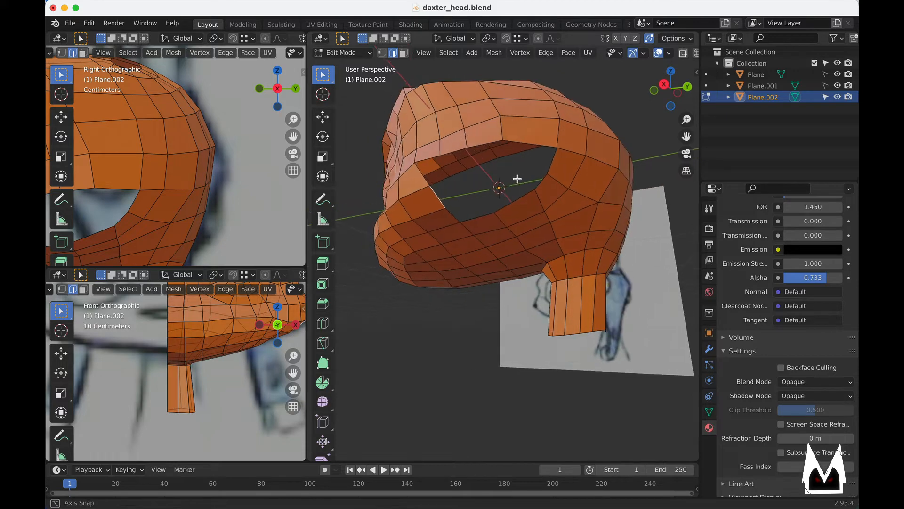
key("e")
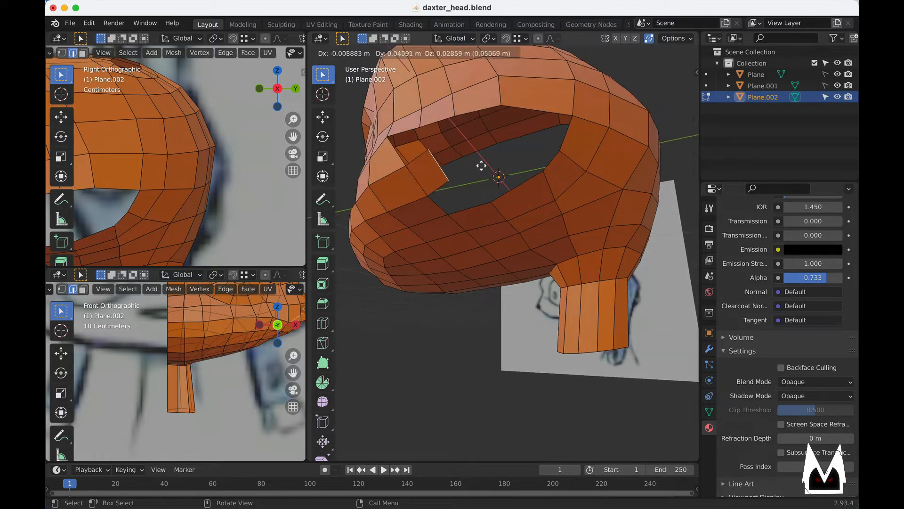
left_click(490, 164)
- Reposition the rear corner vertices of the extruded face to follow the head's side curvature
middle_click_drag(492, 165, 451, 210)
key("1")
key("g")
left_click(393, 241)
left_click(376, 225)
key("g")
left_click(367, 233)
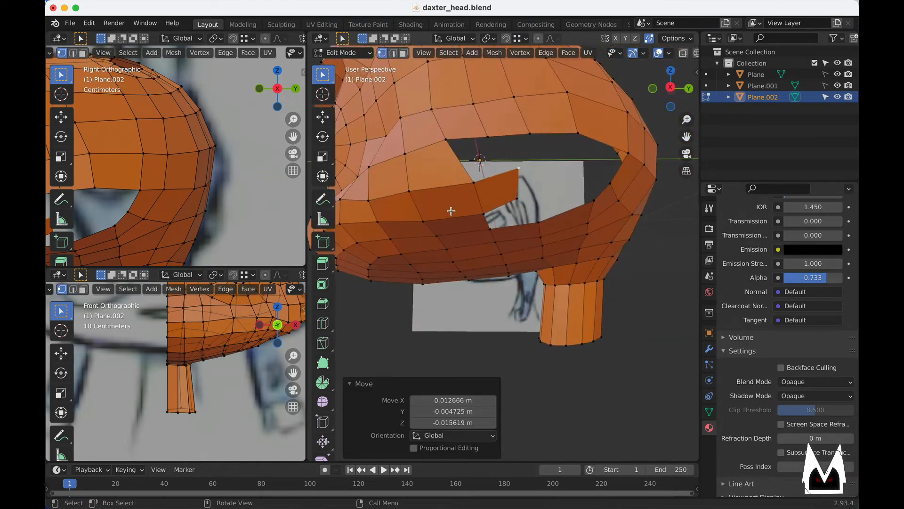
- Extrude the strip's rear edge again to add a second face across the side opening
key("2")
left_click(521, 189)
key("e")
middle_click_drag(520, 189, 523, 216)
left_click(541, 192)
key("g")
left_click(464, 218)
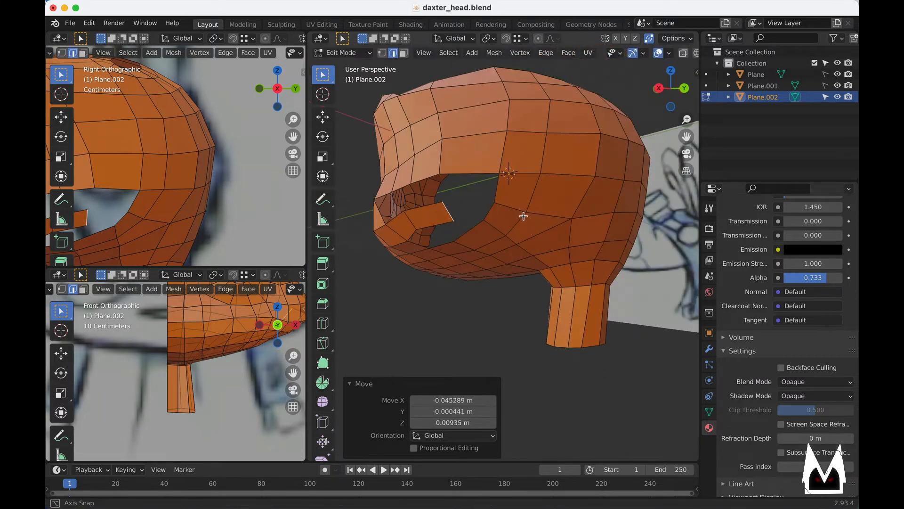
- Adjust the lower vertices of the two strip faces to even out the strip across the opening
scroll(523, 216, "up", 3)
key("1")
left_click(435, 194)
middle_click_drag(424, 181, 481, 190)
key("2")
key("1")
left_click(481, 191)
key("g")
left_click(474, 189)
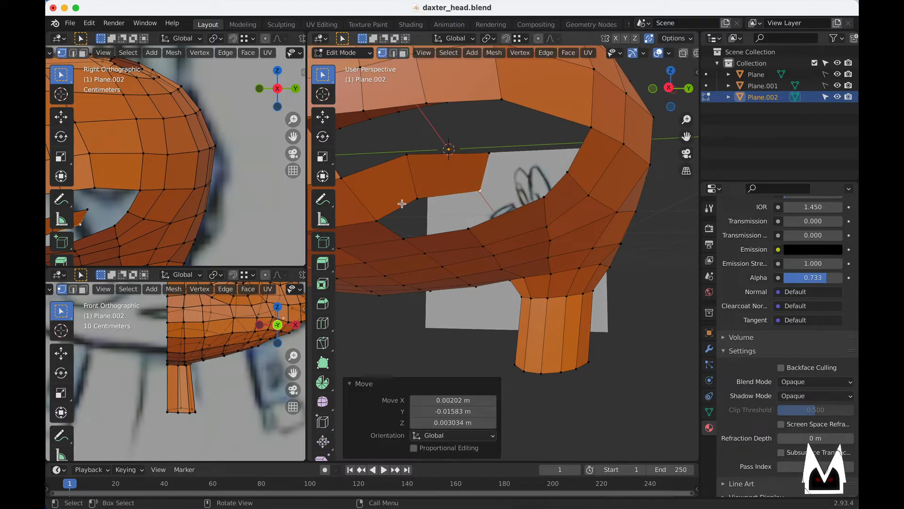
left_click(416, 203)
key("g")
left_click(417, 207)
- Bridge the strip to the opening's rear edge and fill faces between strip and skull rim at both ends
key("2")
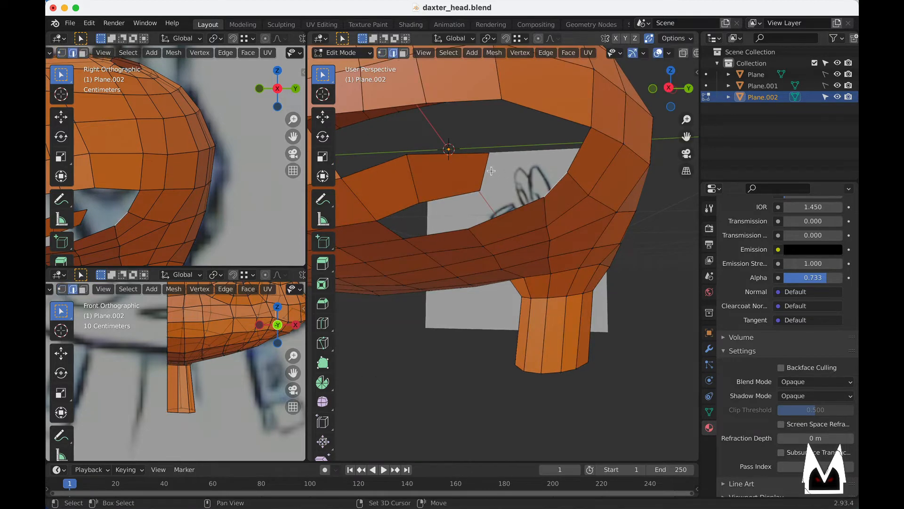
key("1")
middle_click_drag(481, 170, 529, 208)
key("g")
left_click(471, 204)
left_click(538, 208)
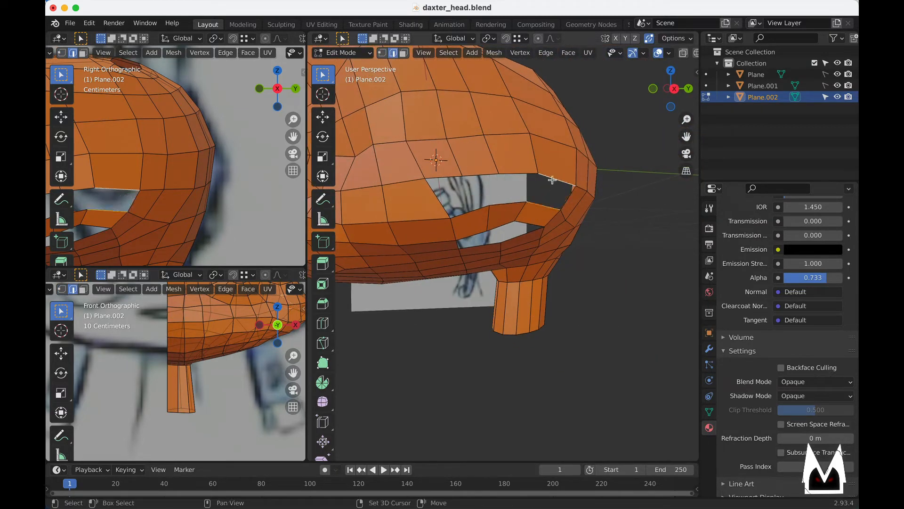
key("f")
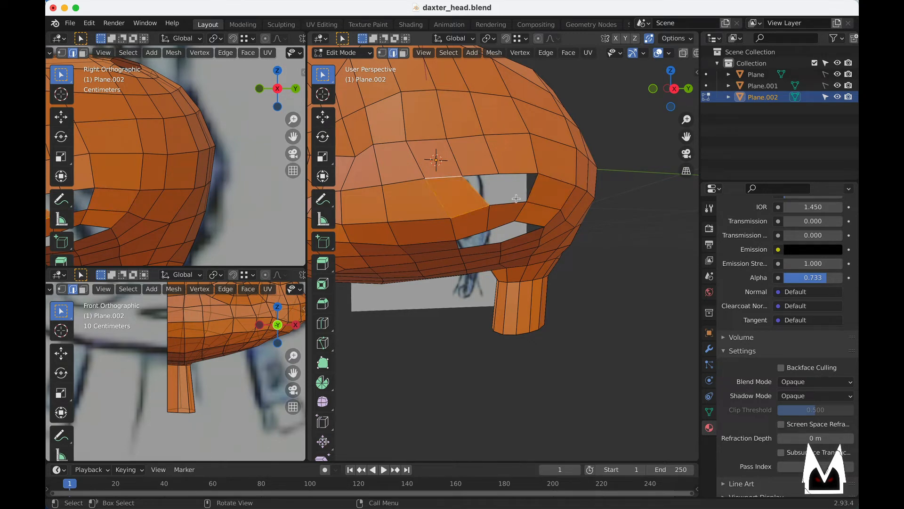
- Fill the front part of the gap between the strip and the jaw with a face
middle_click_drag(516, 198, 460, 215)
key("f")
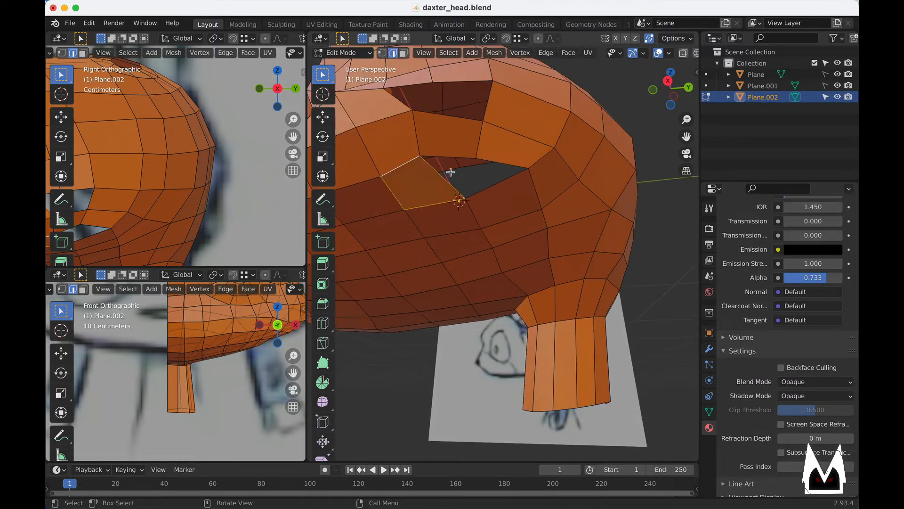
key("ctrl+z")
- Reposition a vertex bordering the gap below the strip and fill the remaining gap with a face
middle_click_drag(486, 187, 473, 193)
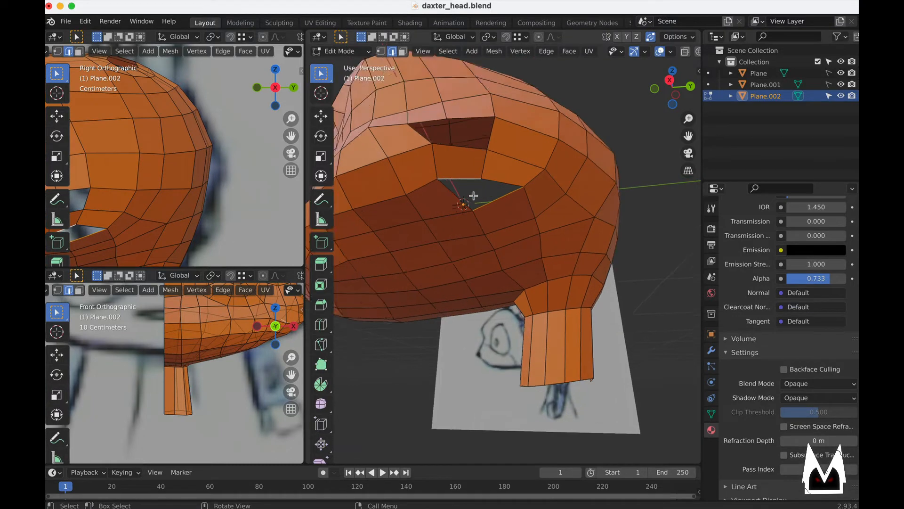
mouse_move(473, 195)
middle_mouse_down()
mouse_move(446, 153)
mouse_move(535, 156)
mouse_move(531, 196)
mouse_move(480, 171)
mouse_move(464, 185)
middle_mouse_up()
left_click(533, 199, "shift")
key("1")
key("g")
left_click(487, 163)
key("2")
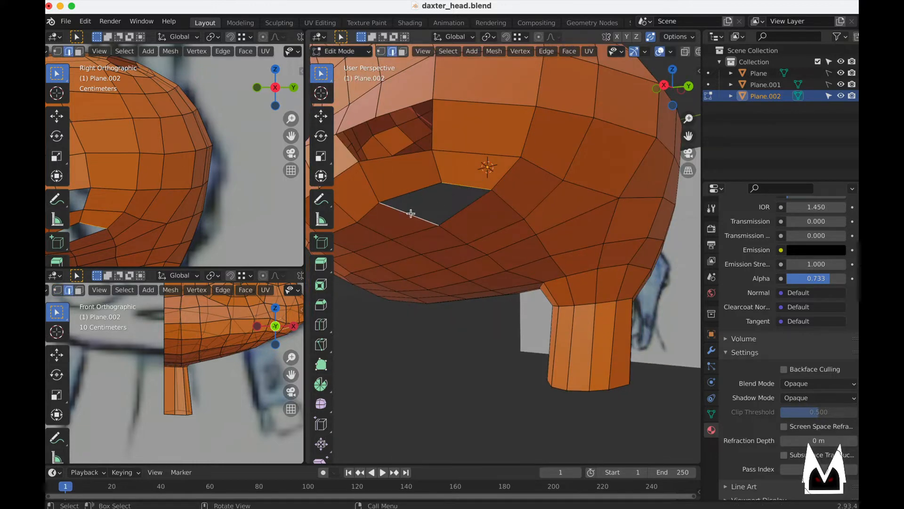
key("f")
- Move the vertices around the newly filled face below the strip to even out its surroundings
key("1")
left_click(491, 189)
key("g")
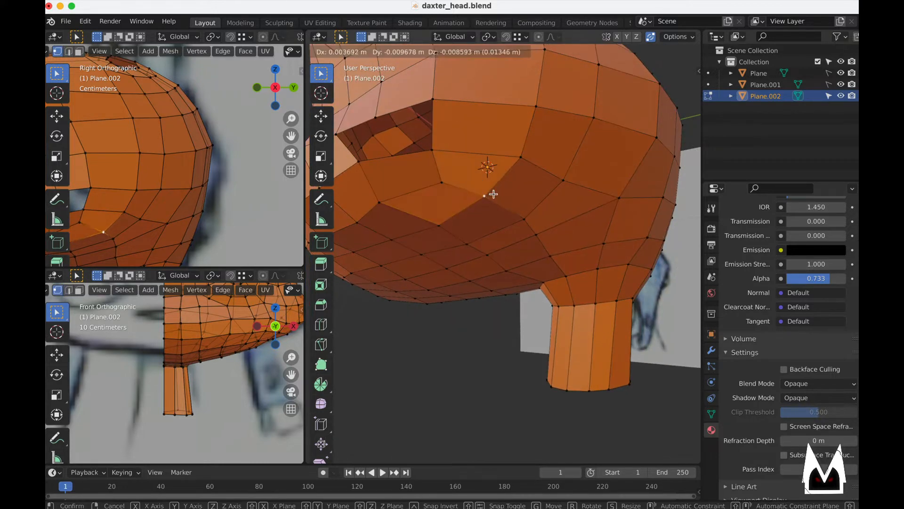
left_click(493, 193)
middle_click_drag(493, 194, 492, 235)
left_click(511, 203)
key("g")
left_click(555, 217)
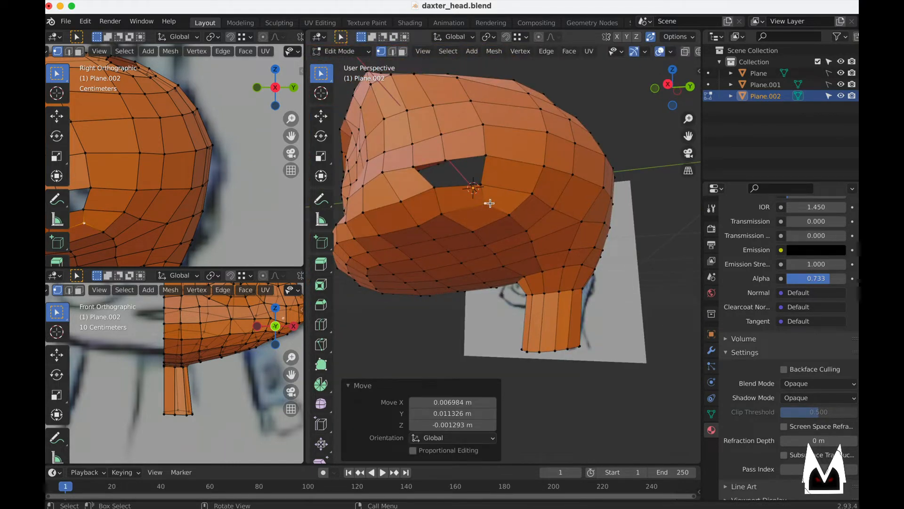
key("g")
left_click(472, 200)
- Adjust the two vertices along the lower edge of the remaining side opening
middle_click_drag(471, 199, 529, 194)
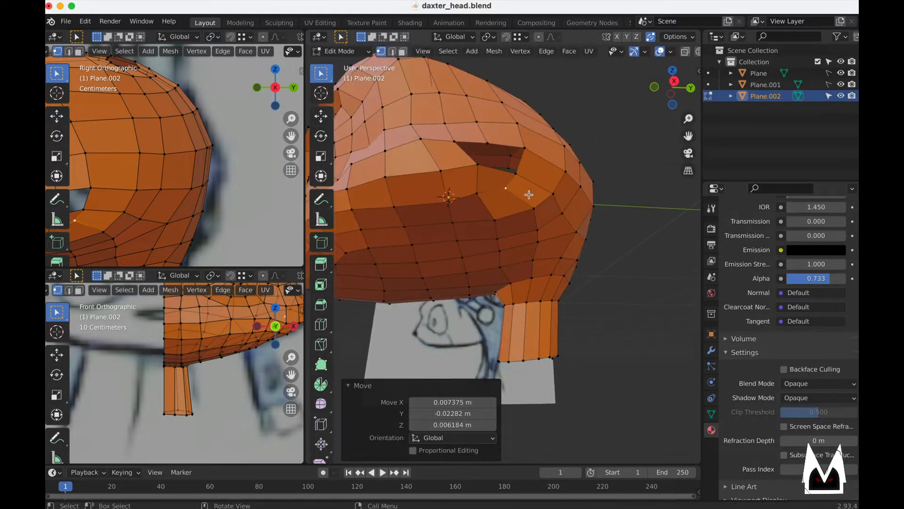
middle_click_drag(578, 220, 502, 194)
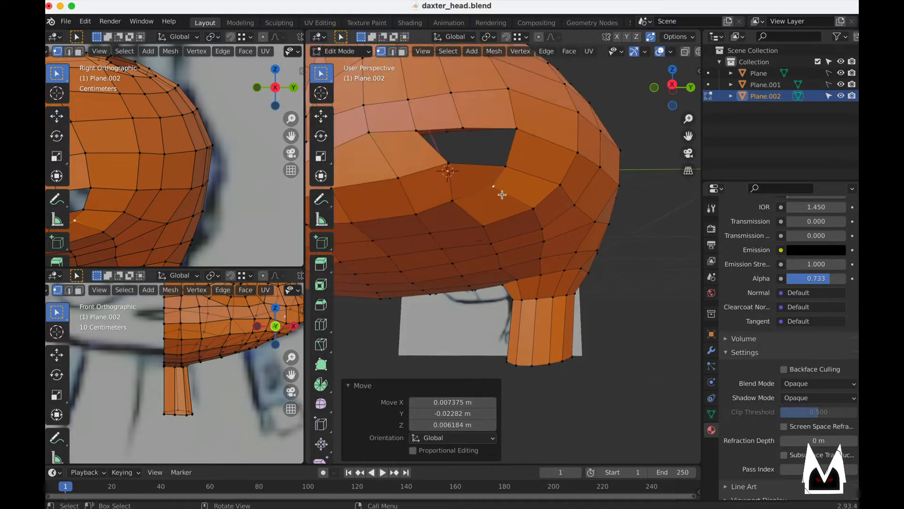
key("g")
left_click(464, 165)
left_click(443, 166)
key("g")
left_click(439, 166)
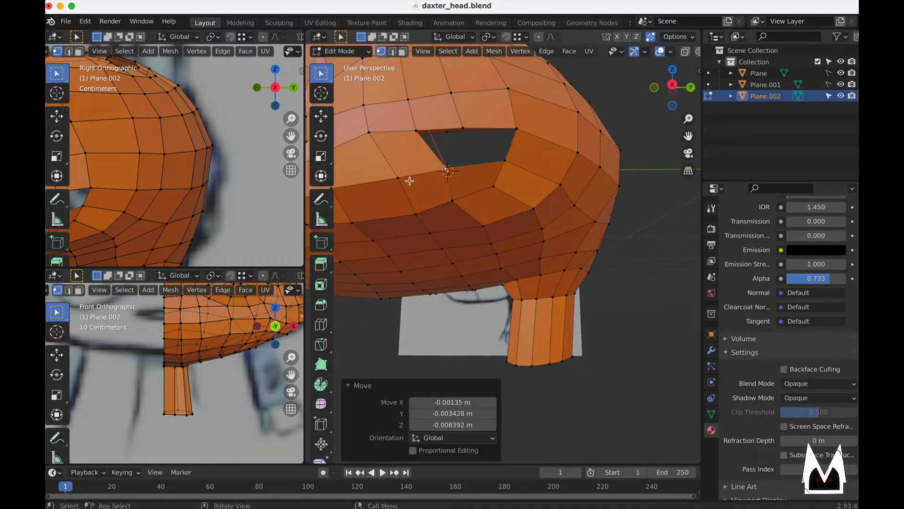
- Shift the jaw-side vertices in front of the remaining opening to smooth the cheek
left_click(395, 181)
key("g")
left_click(387, 182)
middle_click_drag(387, 182, 436, 198)
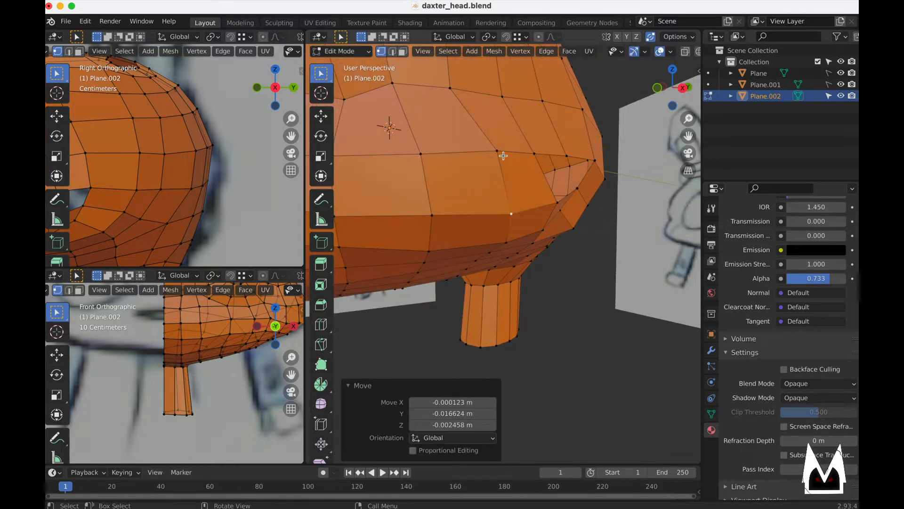
key("g")
left_click(503, 156)
- Reposition the vertex below the front corner of the remaining opening to even out the underside faces
middle_click_drag(502, 157, 477, 197)
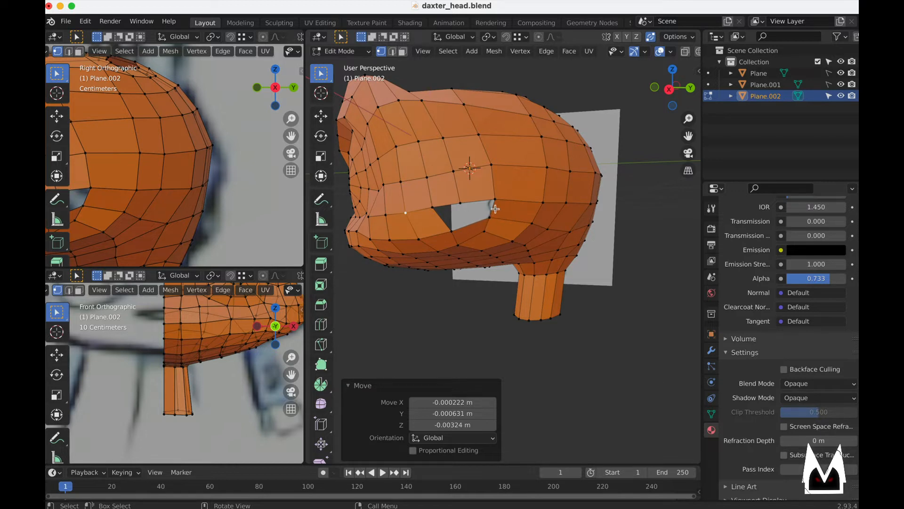
middle_click_drag(492, 221, 500, 184)
scroll(488, 196, "up", 4)
left_click(447, 187)
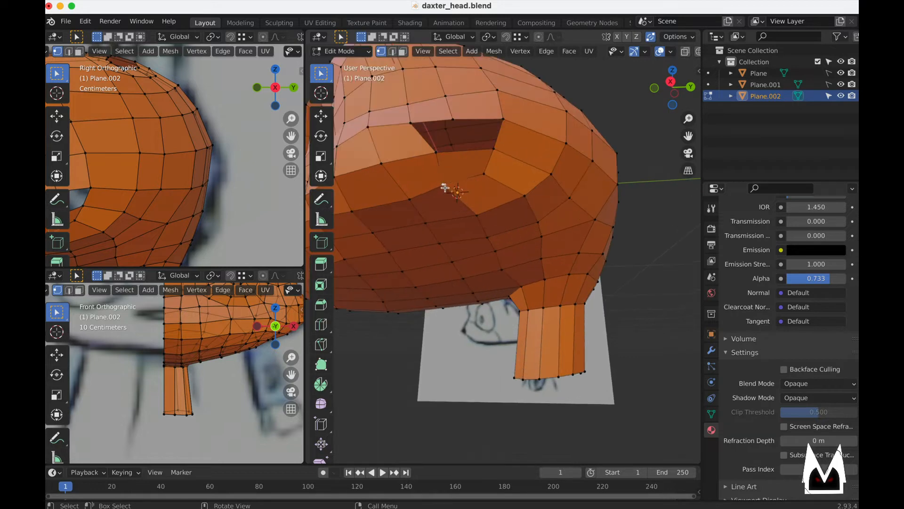
key("g")
left_click(473, 235)
middle_click_drag(473, 235, 505, 250)
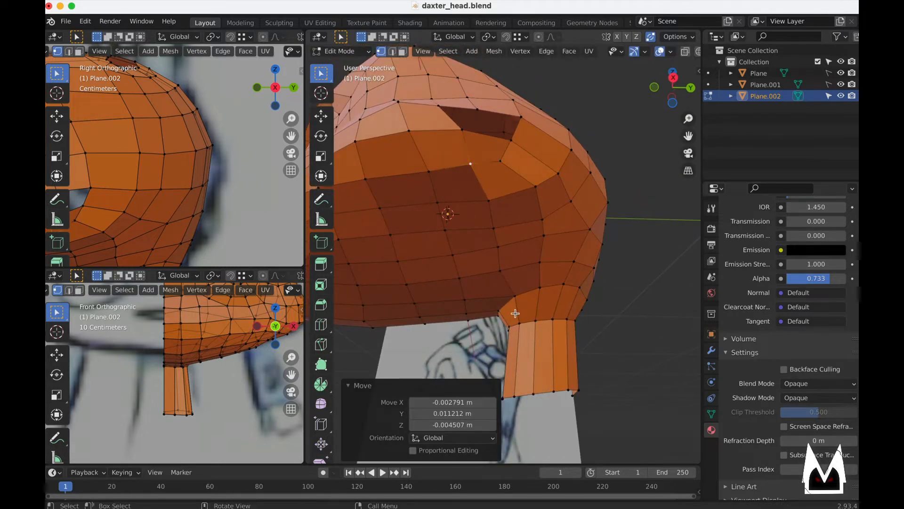
- Delete the selected face along the lower edge of the side opening
middle_click_drag(515, 314, 499, 205)
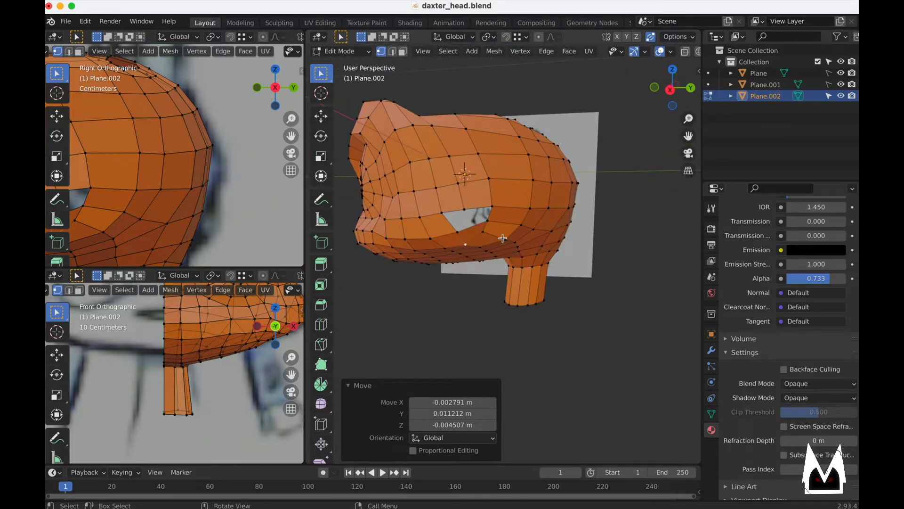
middle_click_drag(487, 231, 466, 201)
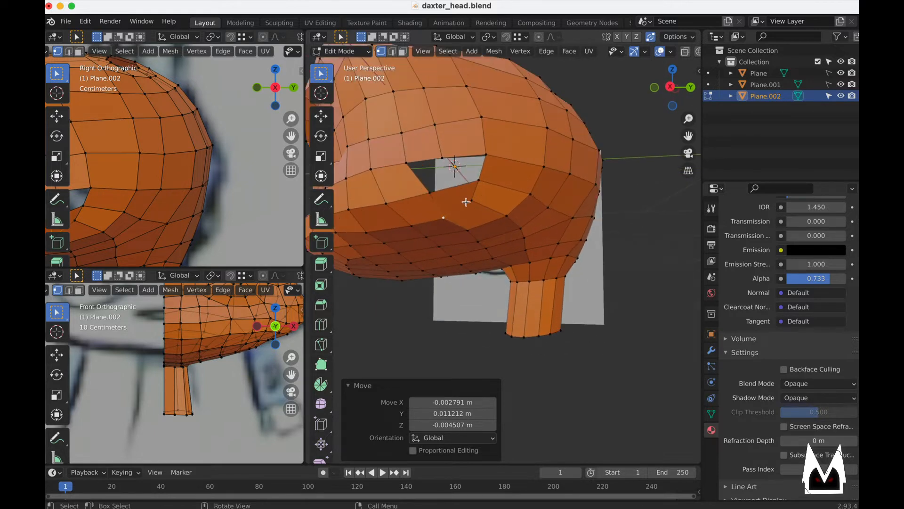
key("3")
key("x")
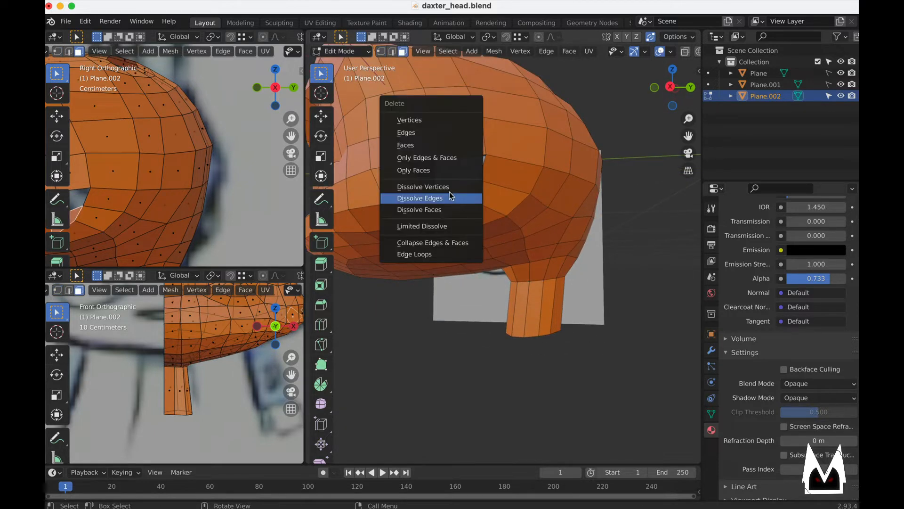
left_click(432, 145)
- Try to extrude the rear edge of the side opening forward into a new face across the gap
scroll(455, 146, "up", 2)
key("2")
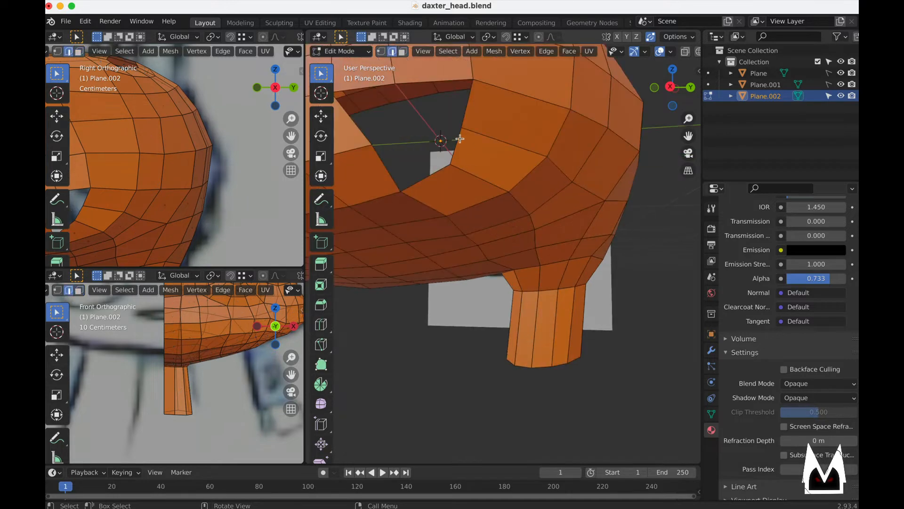
middle_click_drag(479, 149, 503, 164, "shift")
left_click(517, 181)
key("e")
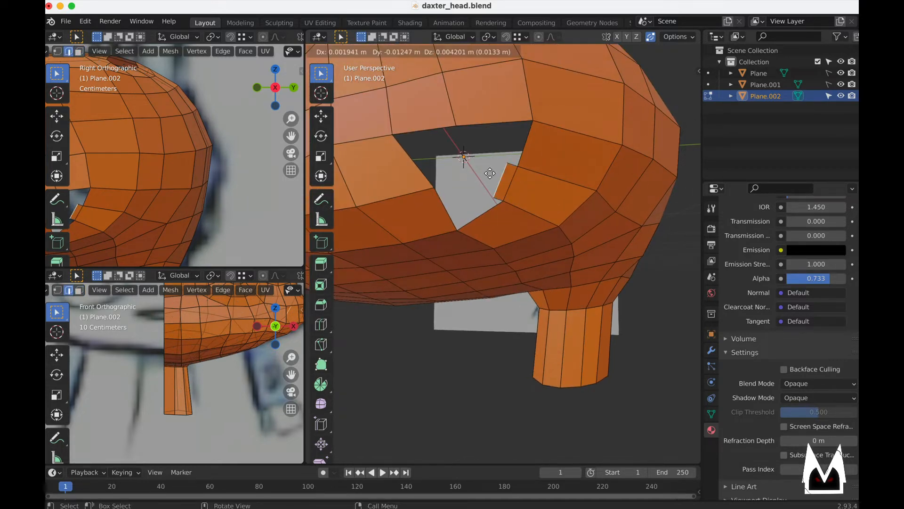
left_click(473, 162)
- Try shifting the two front vertices of the face extruded from the opening's rear edge upward
key("1")
left_click(456, 181)
key("g")
left_click(452, 172)
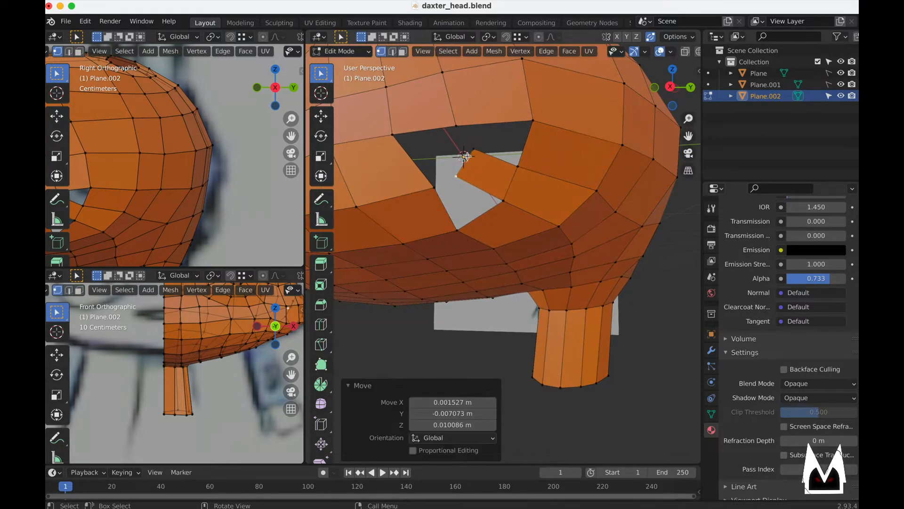
left_click(468, 152)
key("g")
left_click(463, 151)
- Try to fill the gaps above and below the extruded face with new faces
key("2")
left_click(491, 130)
left_click(485, 151, "shift")
key("f")
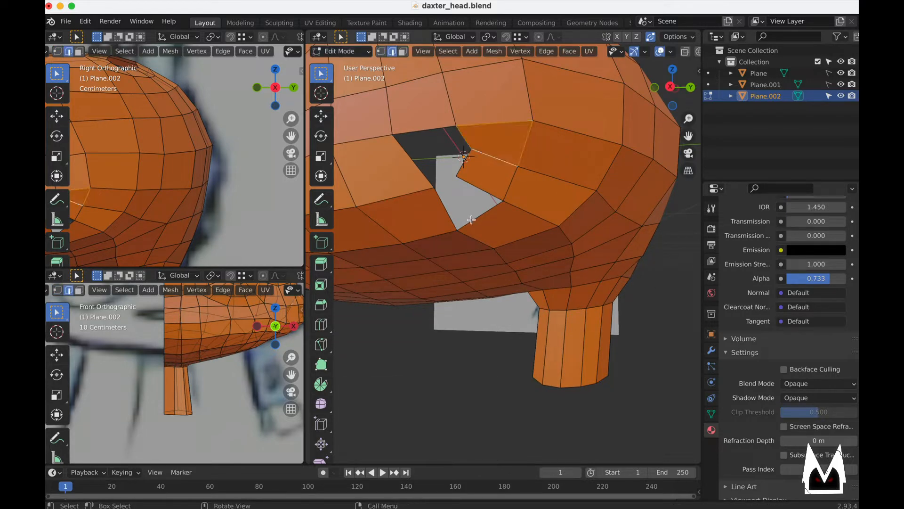
scroll(465, 191, "down", 3)
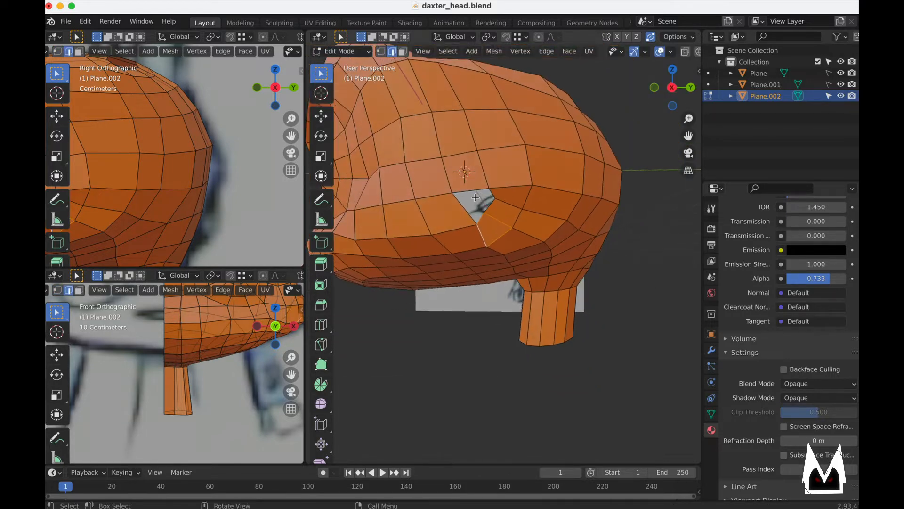
- Try moving the extruded face's front vertex, and undo everything back to before the rear-edge extrusion
key("1")
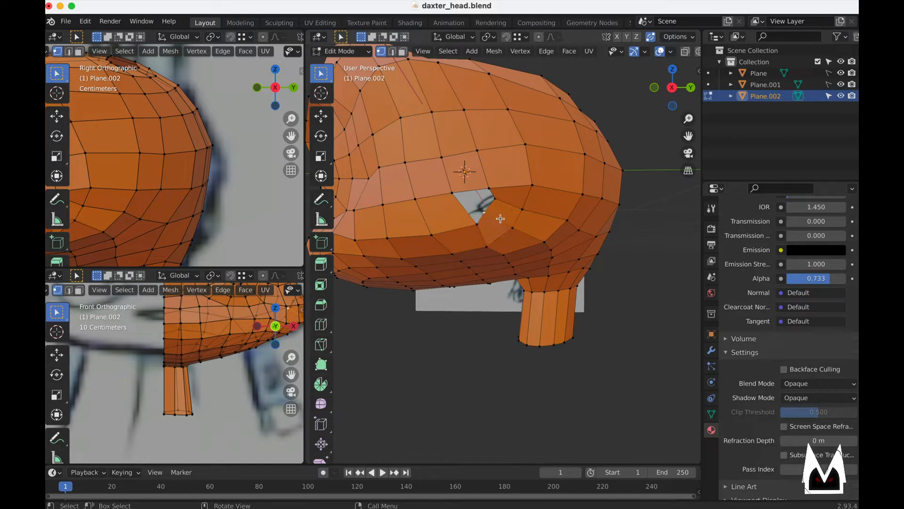
key("g")
left_click(504, 220)
key("ctrl+z")
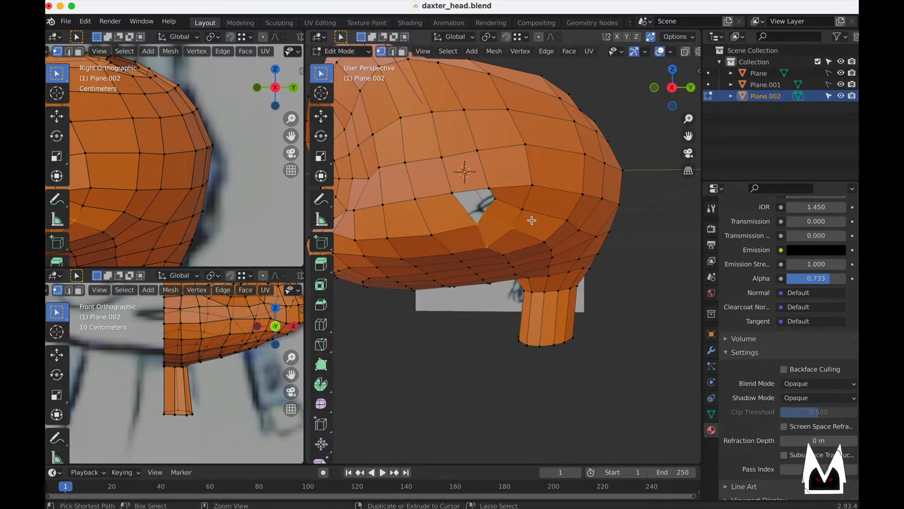
key("2")
key("1")
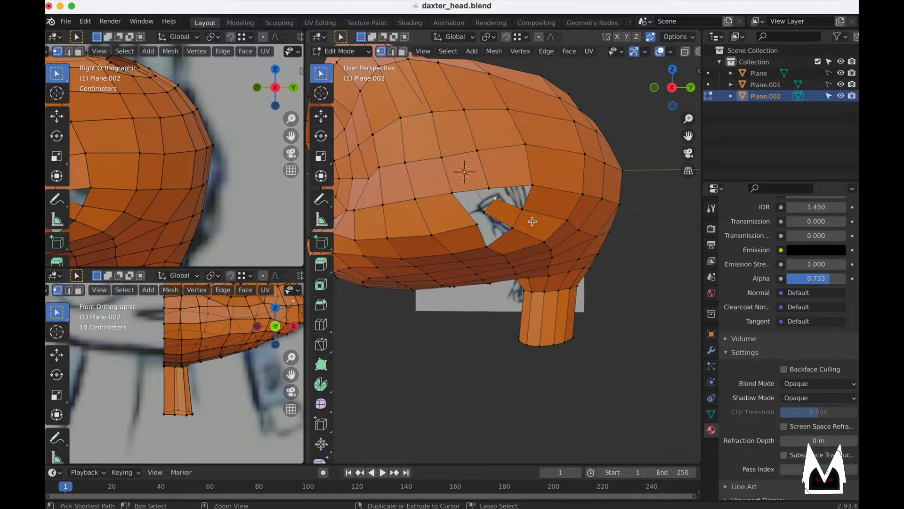
key("2")
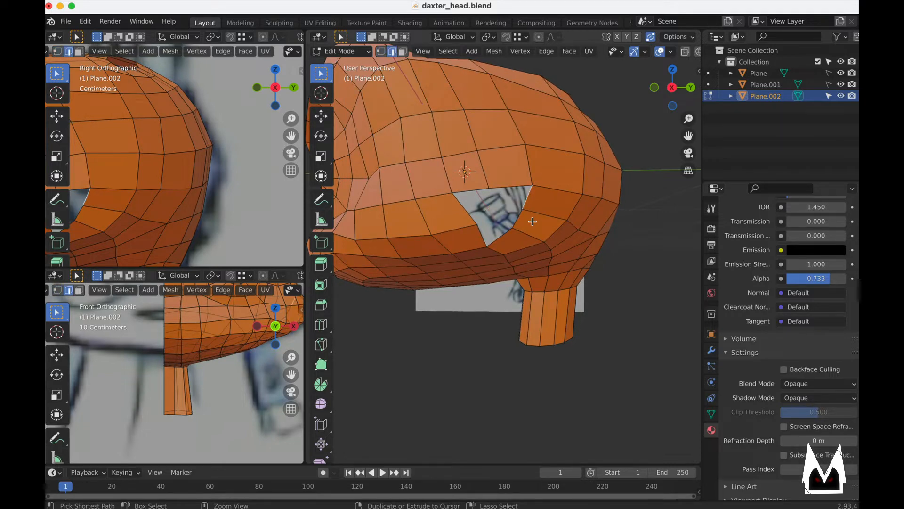
- Extrude the front edge of the side opening backward to form a new face inside the gap
mouse_move(532, 221)
middle_mouse_down()
mouse_move(459, 234)
mouse_move(583, 234)
mouse_move(504, 222)
mouse_move(499, 239)
mouse_move(471, 214)
mouse_move(492, 222)
mouse_move(511, 182)
mouse_move(476, 155)
middle_mouse_up()
scroll(467, 148, "up", 4)
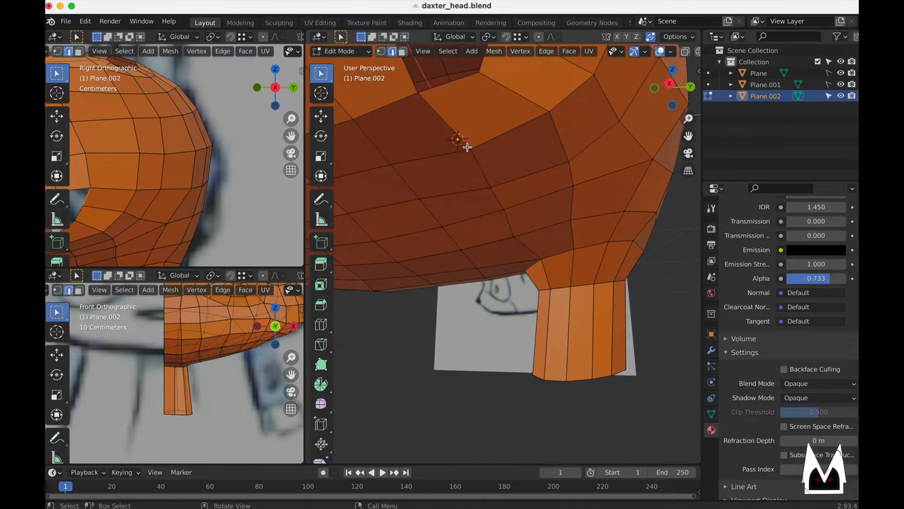
scroll(467, 147, "down", 4)
middle_click_drag(478, 236, 523, 299)
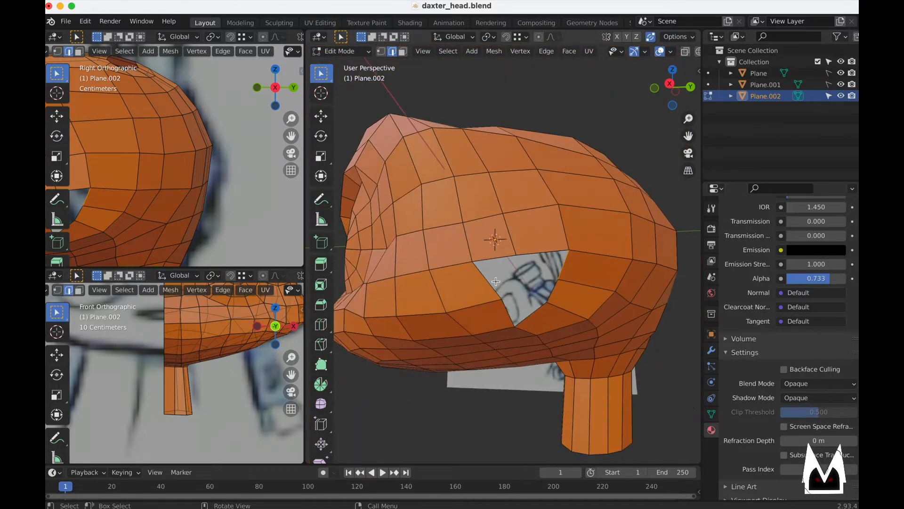
key("e")
left_click(524, 276)
- Enable snapping, move the new face's upper vertex onto the opening's upper edge vertex, and reposition its lower vertex
key("1")
left_click(511, 263)
key("g")
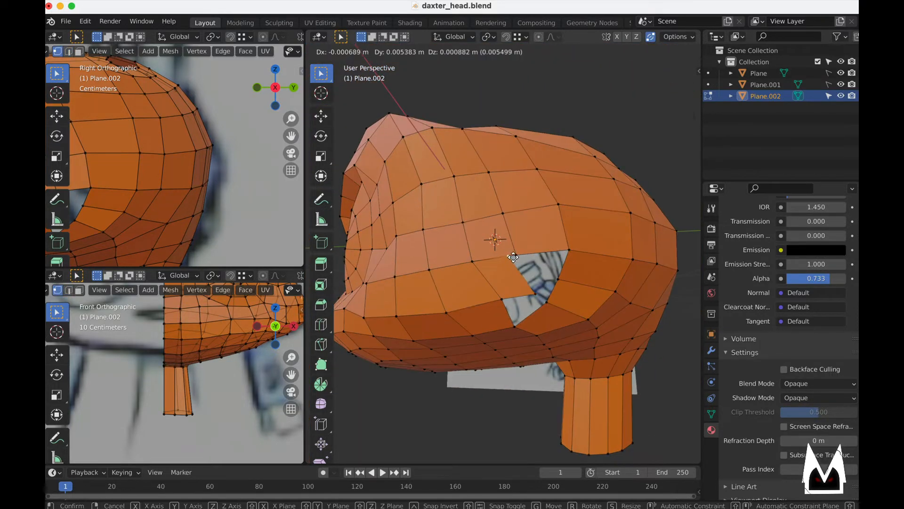
left_click(522, 266)
key("shift+Tab")
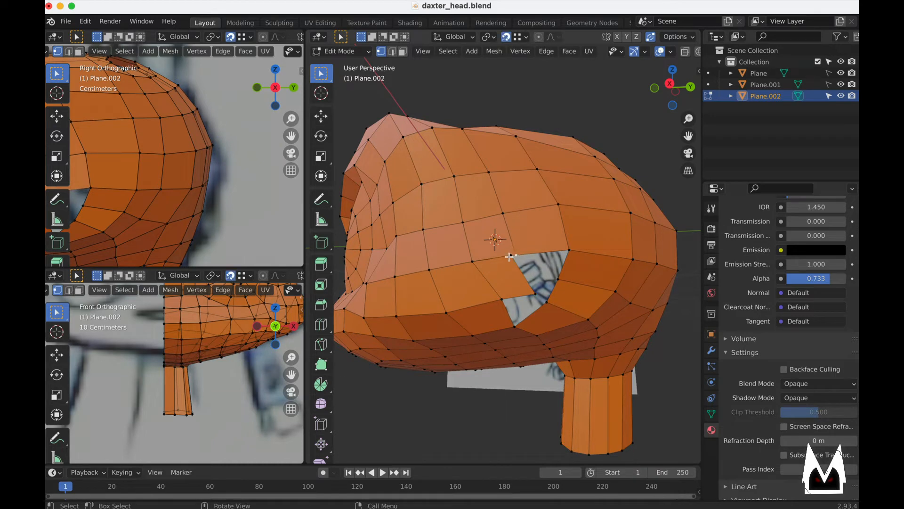
key("g")
left_click(518, 259)
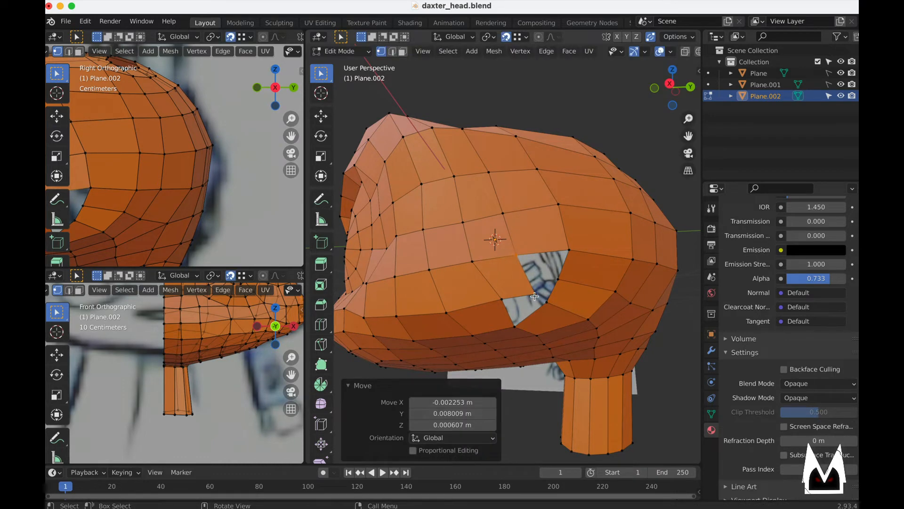
key("g")
left_click(520, 267)
- Move the cheek vertex behind the side opening and above the neck to round out the side
middle_click_drag(520, 266, 475, 217)
mouse_move(612, 245)
middle_mouse_down()
mouse_move(622, 250)
mouse_move(586, 233)
mouse_move(583, 258)
mouse_move(624, 256)
mouse_move(609, 257)
mouse_move(616, 246)
mouse_move(598, 250)
middle_mouse_up()
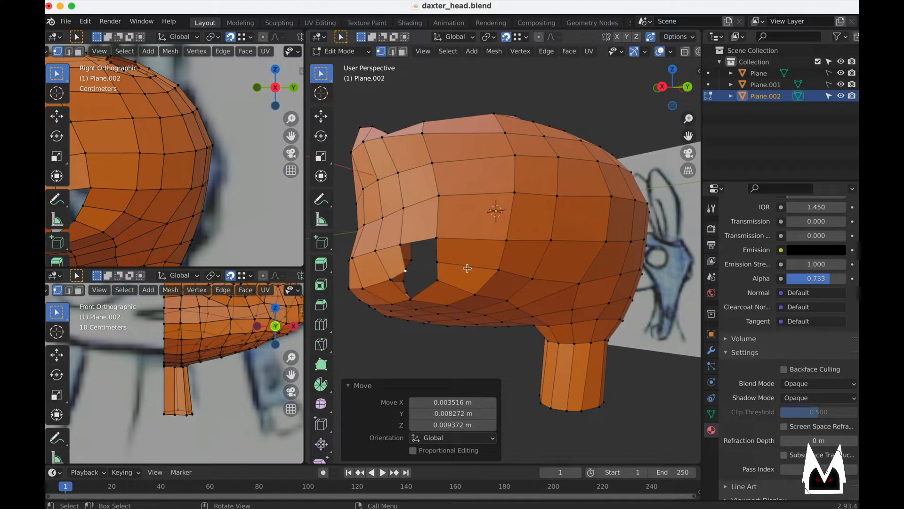
middle_click_drag(468, 268, 446, 266)
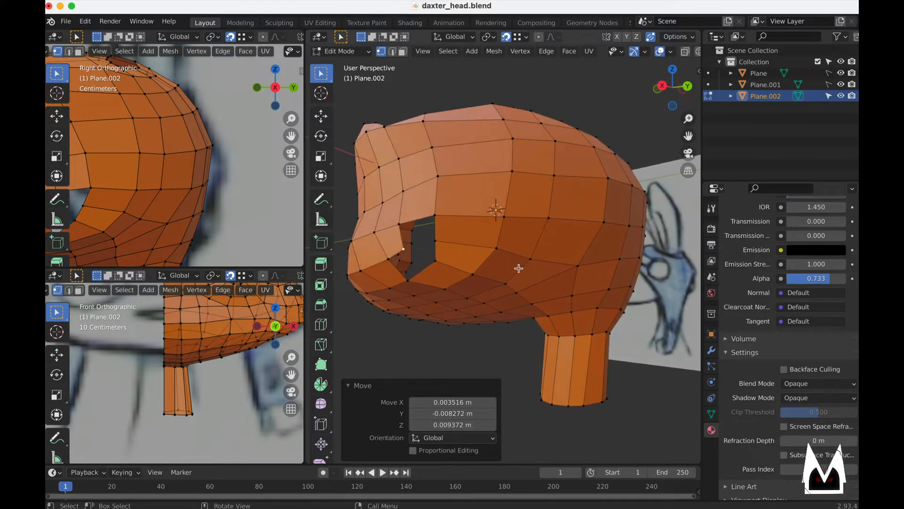
middle_click_drag(528, 270, 555, 253)
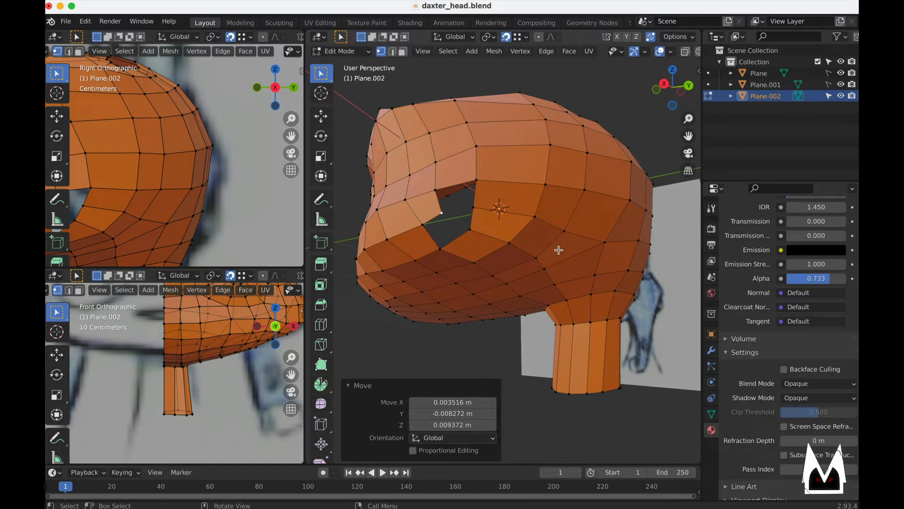
middle_click_drag(558, 250, 530, 280)
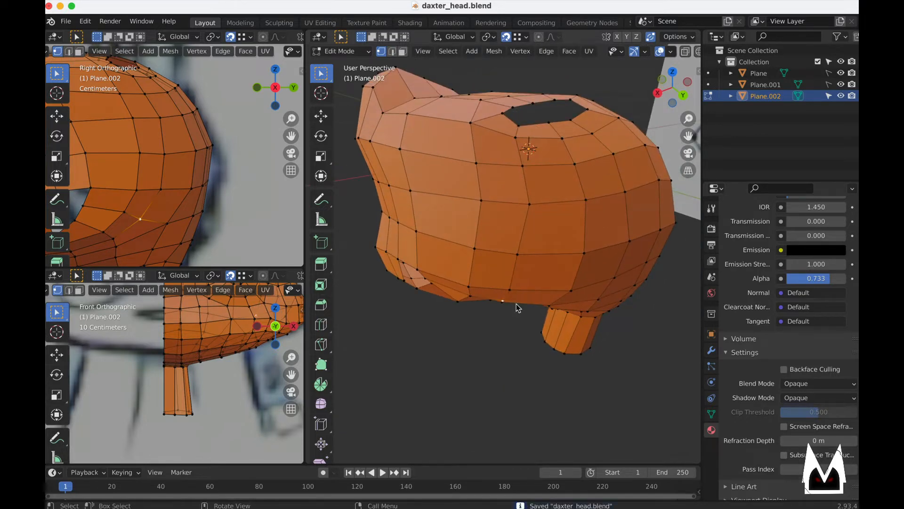
key("g")
left_click(515, 332)
middle_click_drag(515, 333, 558, 257)
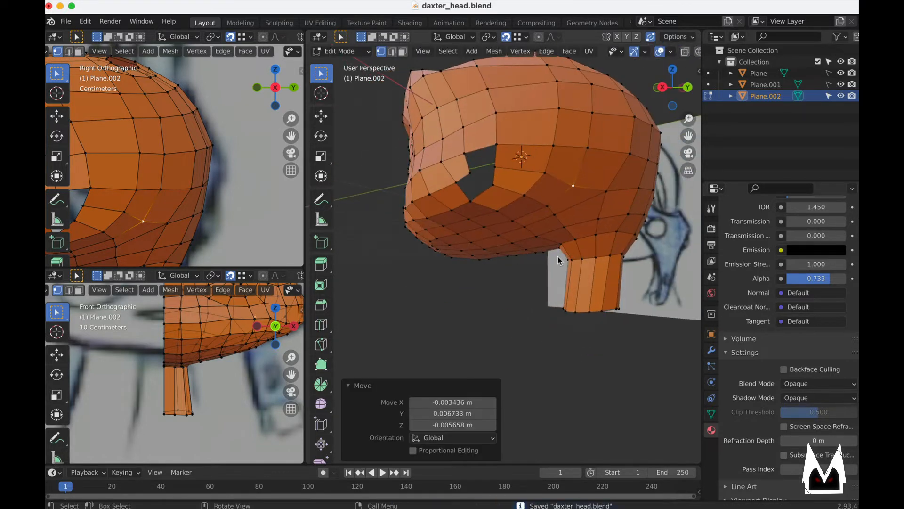
- Reposition the vertex on the underside between the side opening and the neck
left_click(549, 206)
middle_click_drag(549, 205, 518, 222)
scroll(569, 228, "up", 2)
scroll(533, 225, "up", 3)
key("g")
left_click(541, 197)
scroll(547, 203, "down", 2)
scroll(491, 186, "up", 1)
- Adjust three vertices around the remaining side opening to even out the neighbouring faces
left_click(491, 154)
middle_click_drag(490, 154, 496, 291)
key("g")
left_click(464, 320)
left_click(507, 236)
middle_click_drag(507, 236, 515, 209)
key("g")
left_click(604, 241)
left_click(476, 206)
key("g")
left_click(480, 208)
- Fill the remaining side opening with faces to close the gap between skull and jaw
key("2")
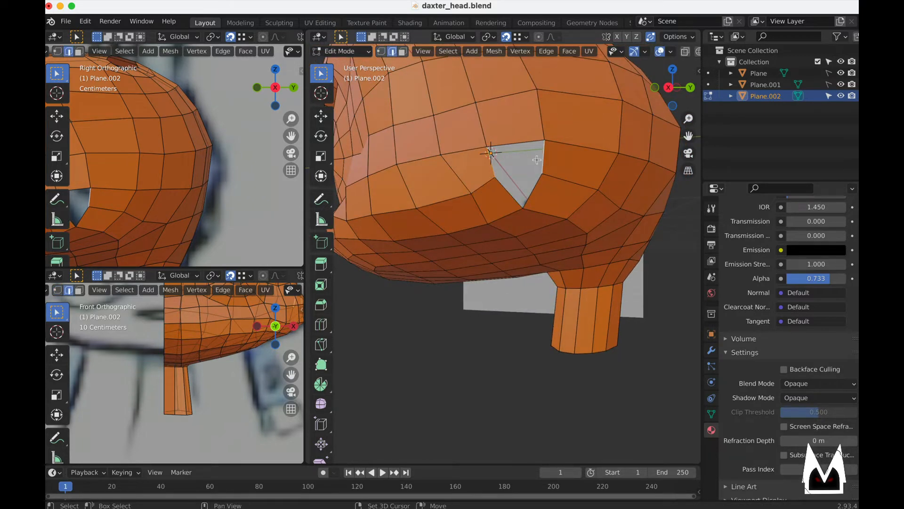
key("f")
key("f")
scroll(518, 189, "down", 5)
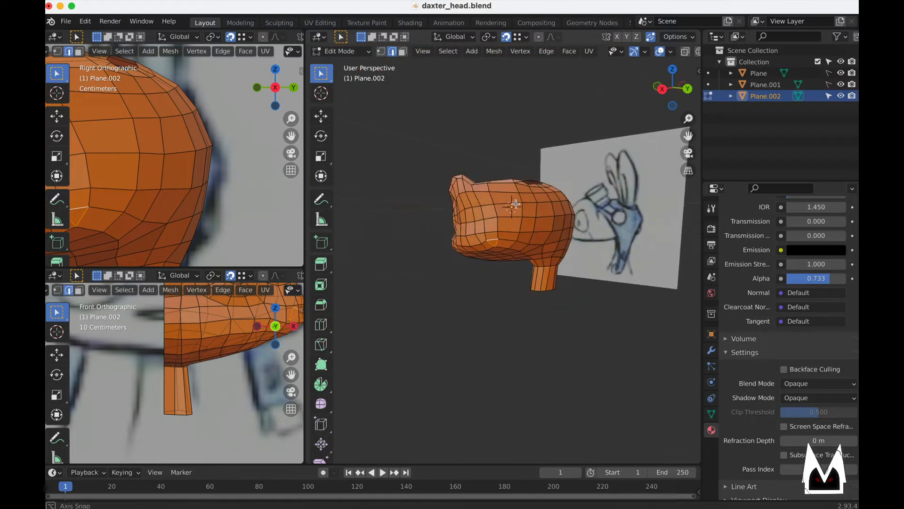
- Turn off snapping and shift the cheek vertex just behind the newly closed area
key("1")
scroll(525, 240, "up", 3)
scroll(530, 241, "up", 1)
middle_click_drag(530, 241, 539, 234)
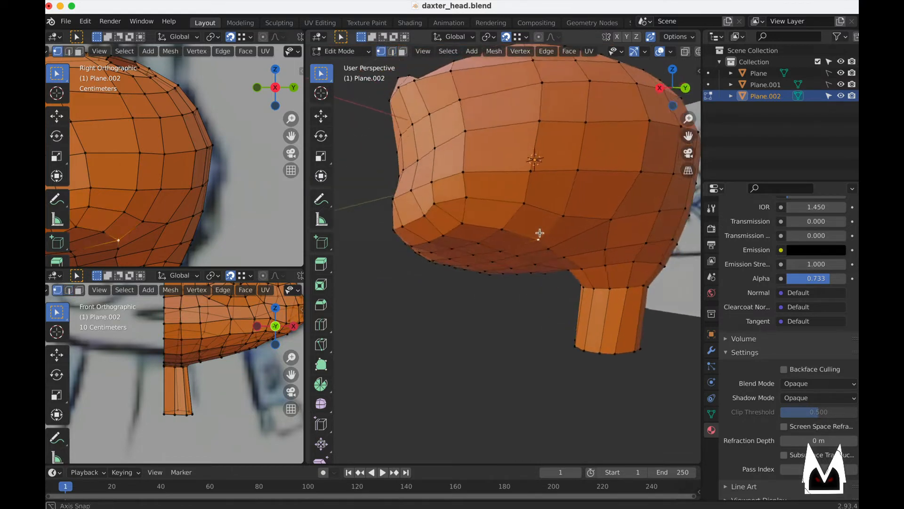
scroll(485, 221, "down", 1)
middle_click_drag(485, 221, 504, 182)
scroll(491, 208, "up", 2)
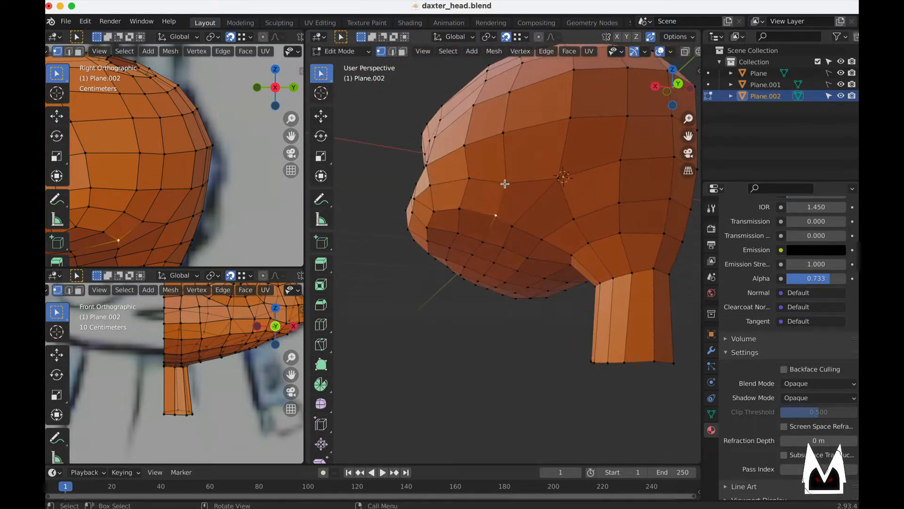
left_click(504, 179)
key("g")
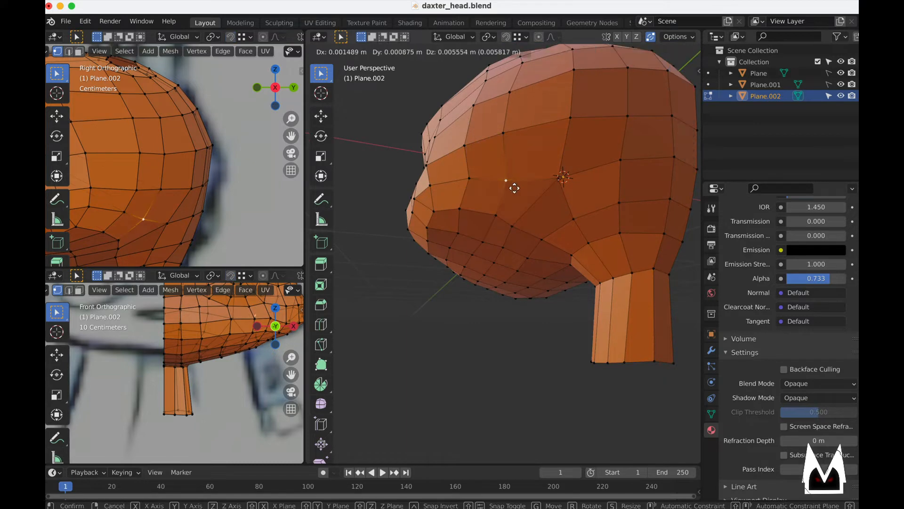
left_click(484, 191)
- Move three underside vertices near the front of the neck to space the jaw faces more evenly
middle_click_drag(484, 192, 522, 259)
left_click(501, 250)
key("g")
left_click(496, 251)
scroll(529, 246, "up", 2)
left_click(515, 259)
key("g")
left_click(525, 260)
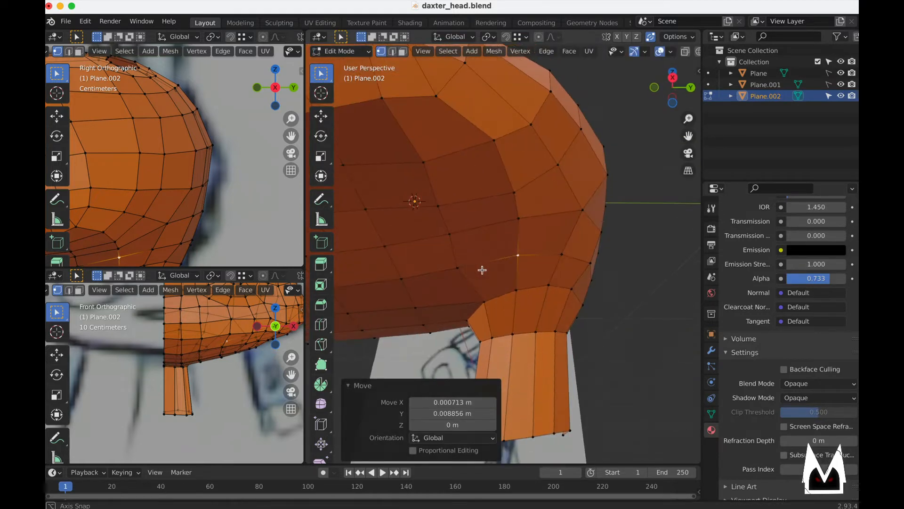
left_click(460, 267)
key("g")
left_click(468, 268)
middle_click_drag(468, 269, 472, 277)
scroll(472, 277, "down", 2)
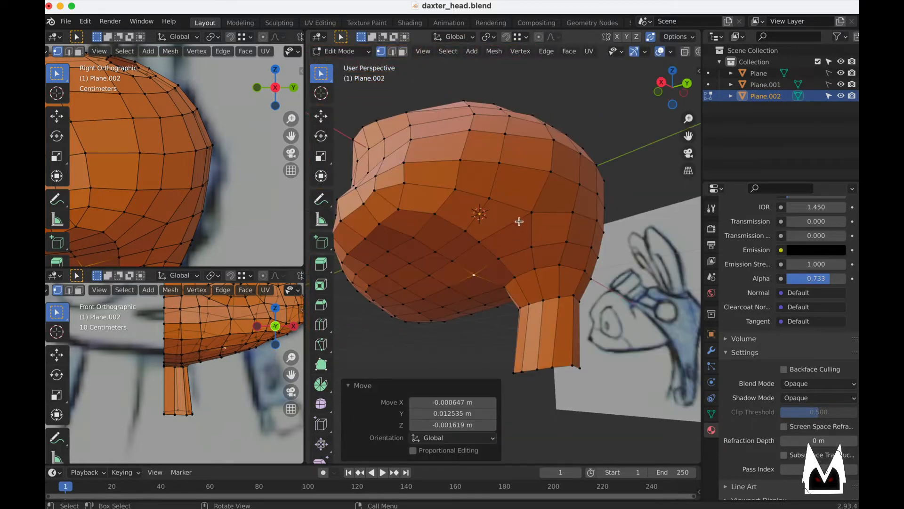
- Move the vertex on the side of the head above the neck slightly backward
left_click(532, 212)
key("g")
left_click(538, 209)
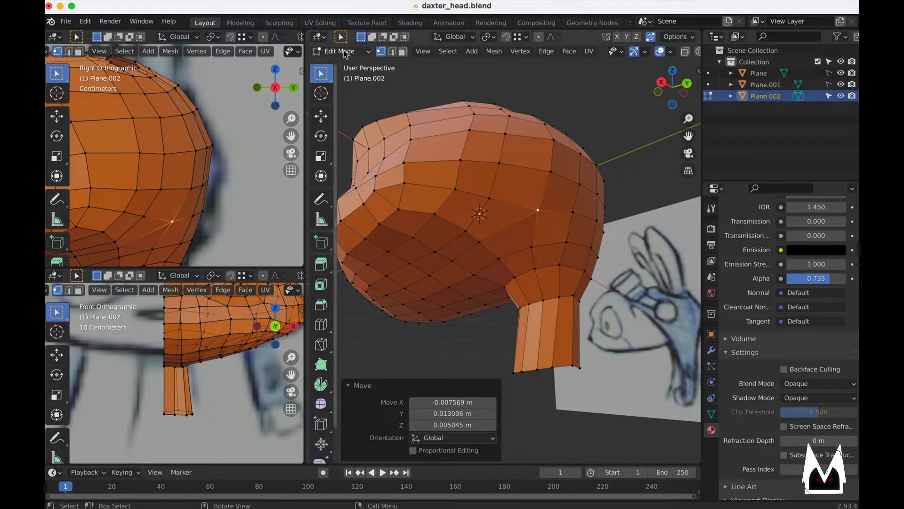
- Switch the head to Sculpt Mode, choose the Smooth brush and check the cheek and neck surface
left_click(346, 54)
left_click(358, 89)
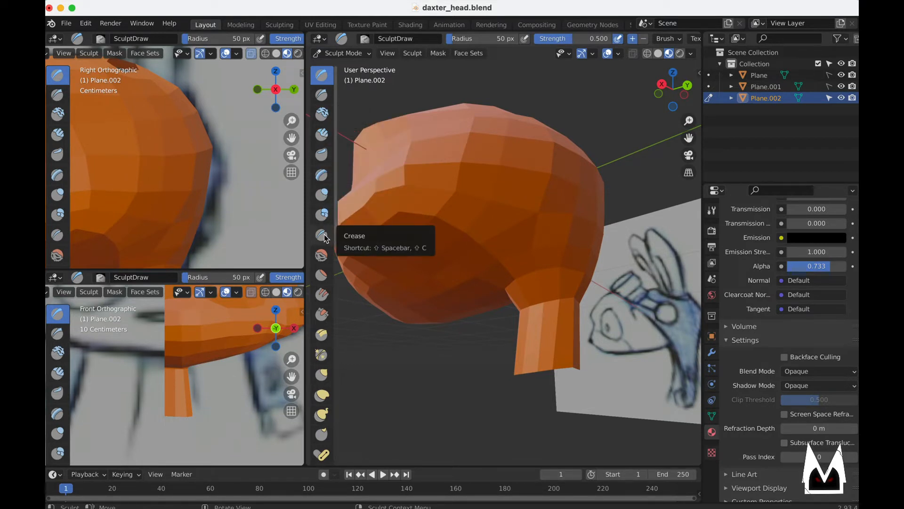
left_click(327, 258)
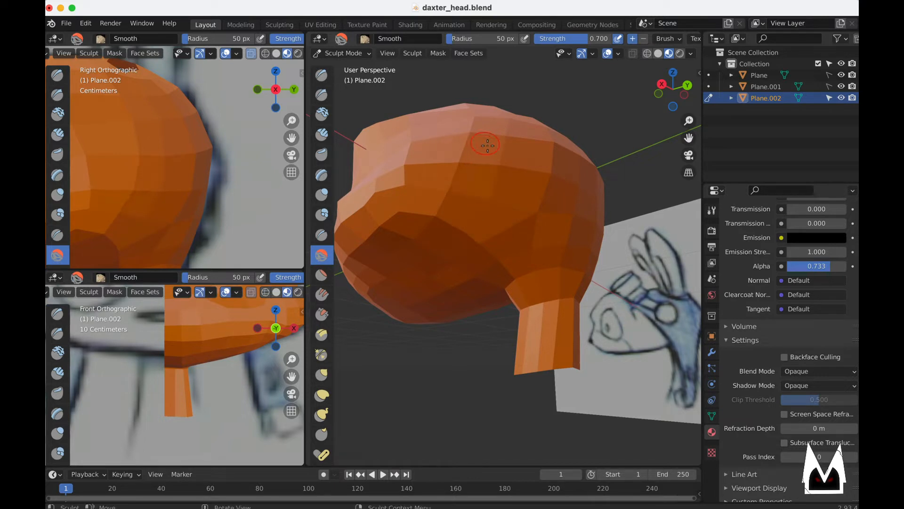
middle_click_drag(447, 232, 482, 206)
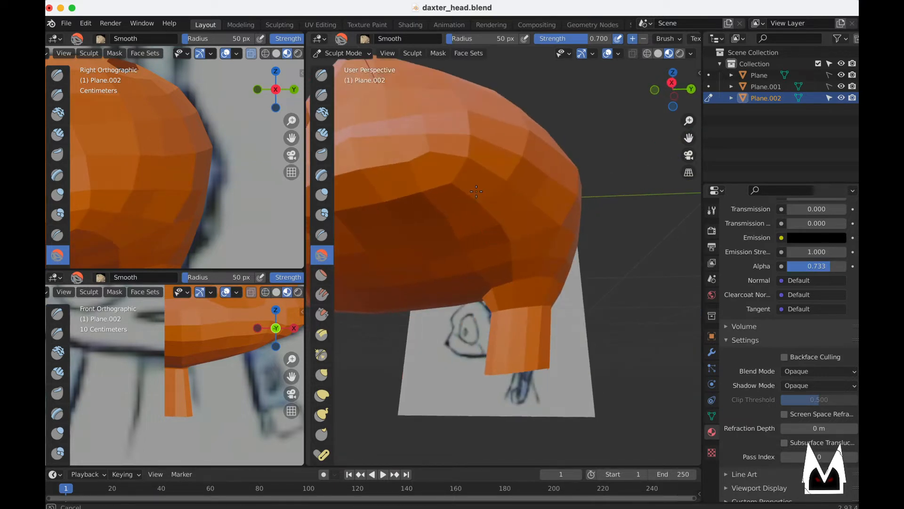
middle_click_drag(518, 262, 537, 267)
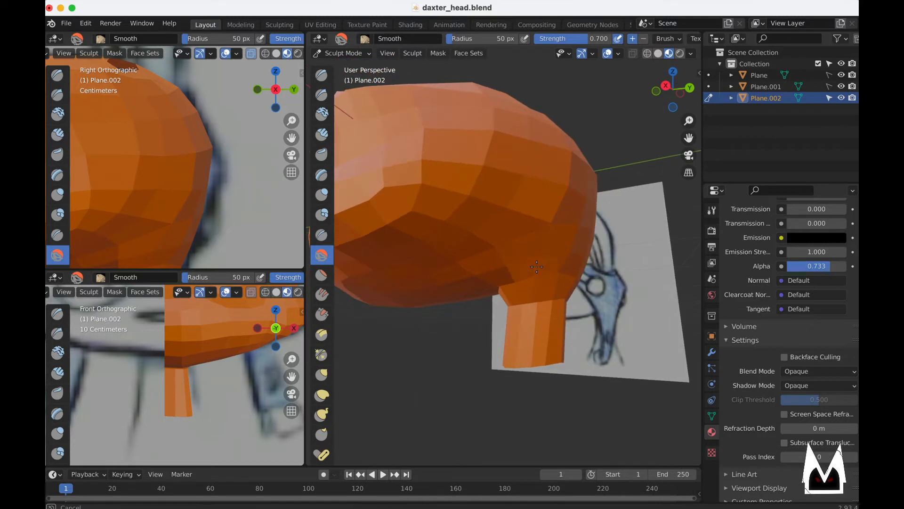
middle_click_drag(563, 190, 502, 224)
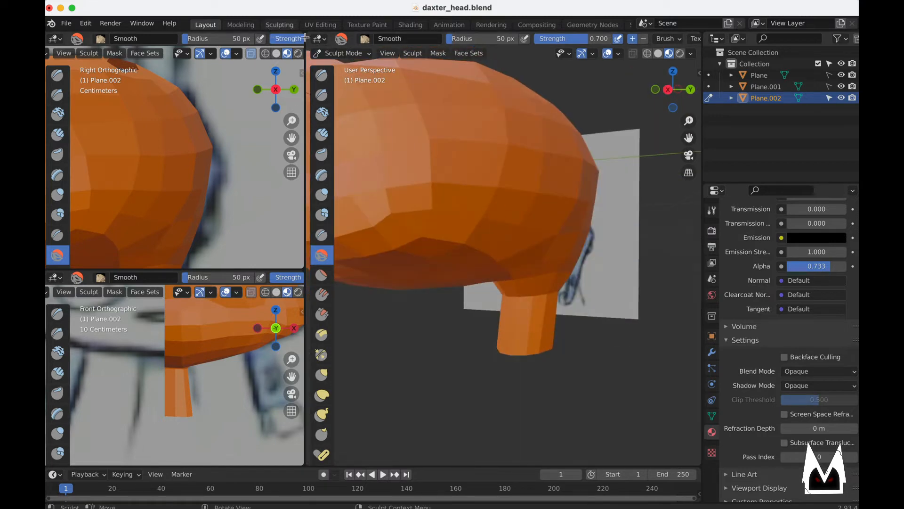
- Return the head mesh to Edit Mode and slide a vertex on the side of the head above the neck along its edge
left_click(345, 53)
left_click(349, 68)
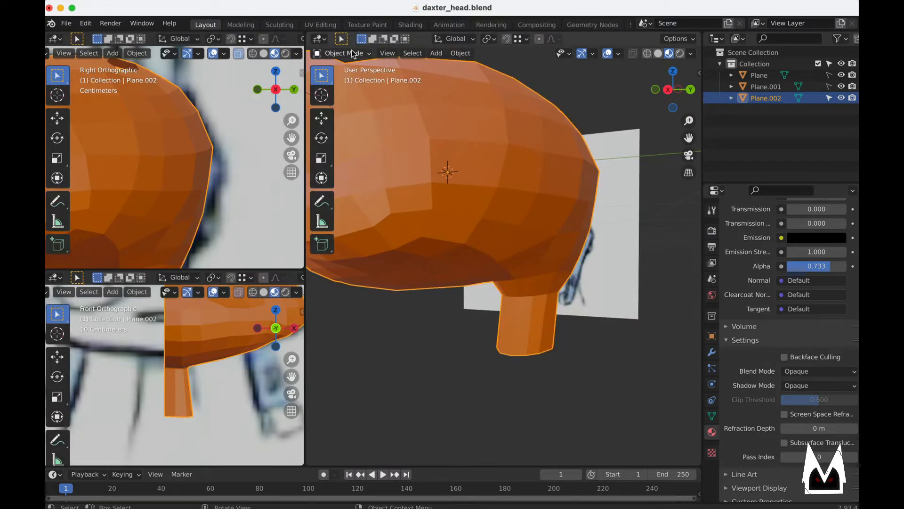
left_click(352, 53)
left_click(353, 77)
middle_click_drag(555, 242, 468, 226)
key("g")
key("g")
left_click(540, 226)
- Nudge three vertices on the side of the head between the cheek and the neck to even out the faces
left_click(468, 226)
scroll(474, 257, "up", 3)
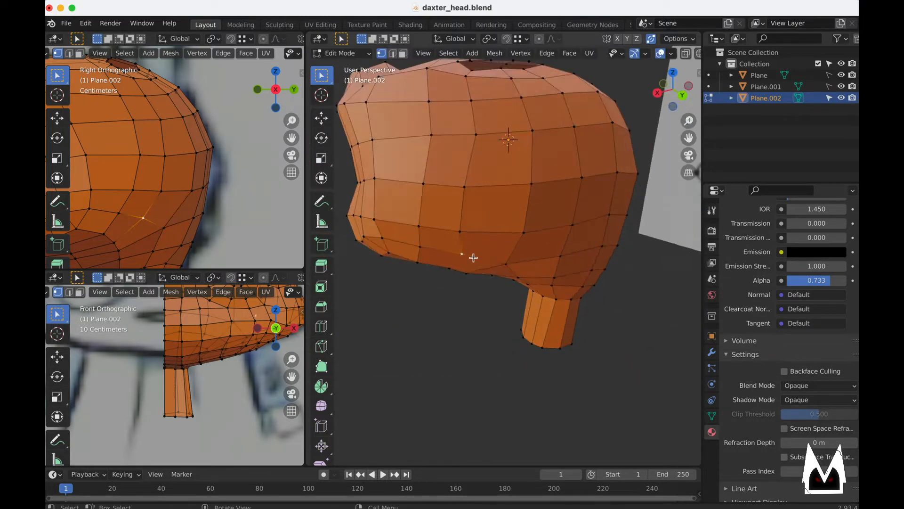
scroll(471, 258, "up", 2)
key("g")
left_click(466, 259)
middle_click_drag(466, 258, 476, 212)
left_click(522, 197)
key("g")
left_click(525, 197)
left_click(472, 197)
key("g")
left_click(469, 198)
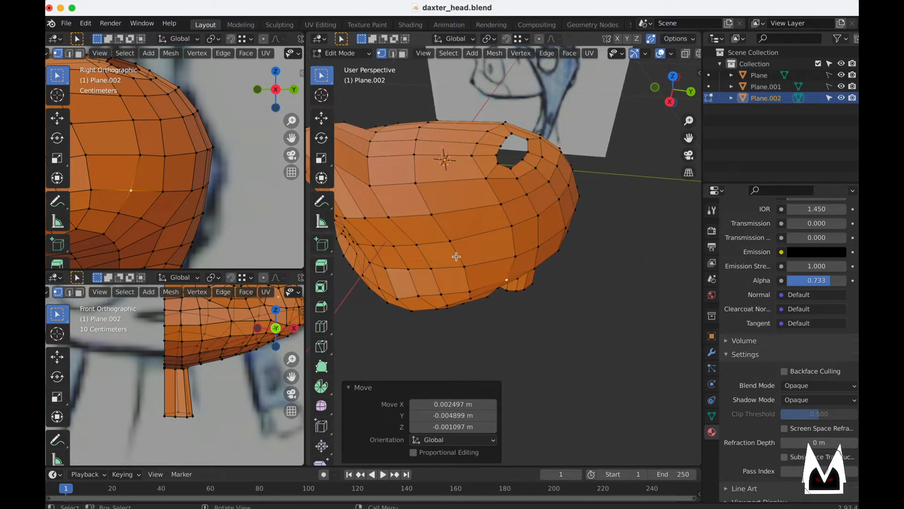
- Delete the cheek face just above the jaw crease and cut an edge loop up the head from the opening's upper edge
middle_click_drag(456, 256, 483, 177)
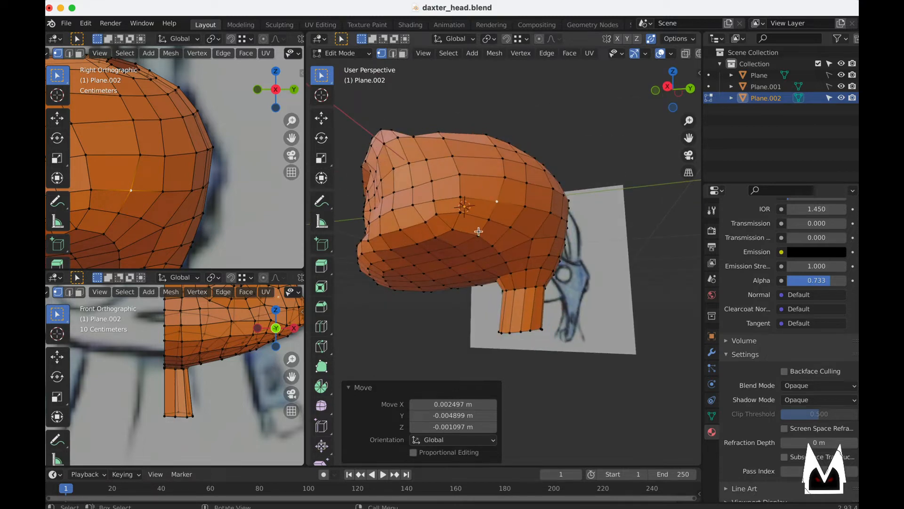
scroll(472, 212, "up", 5)
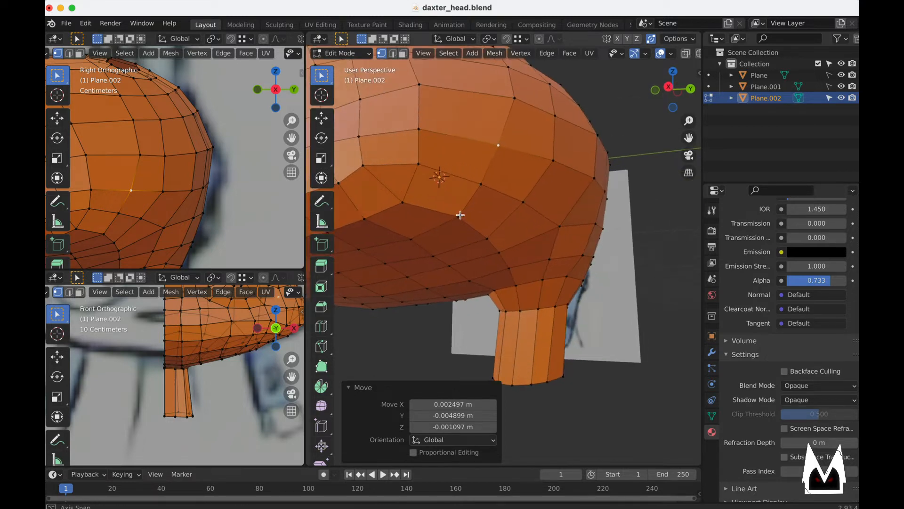
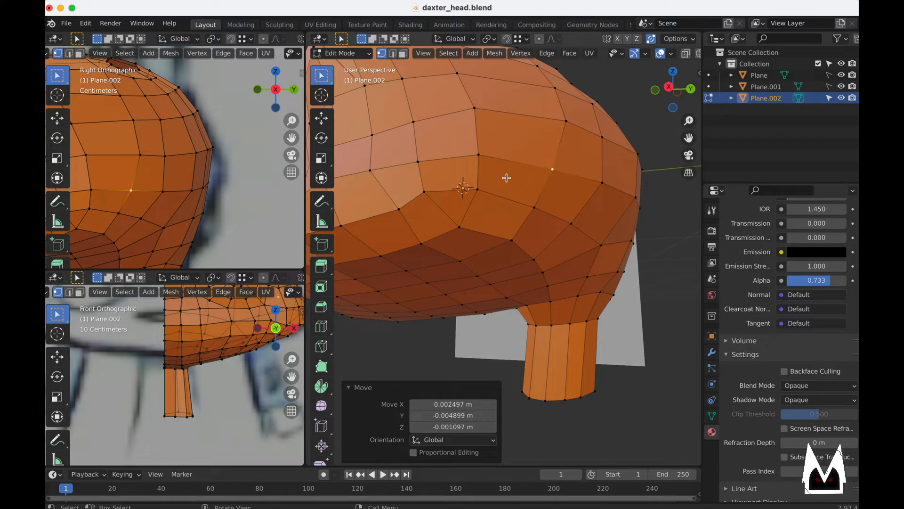
key("ctrl+r")
key("3")
left_click(500, 213)
key("x")
left_click(500, 213)
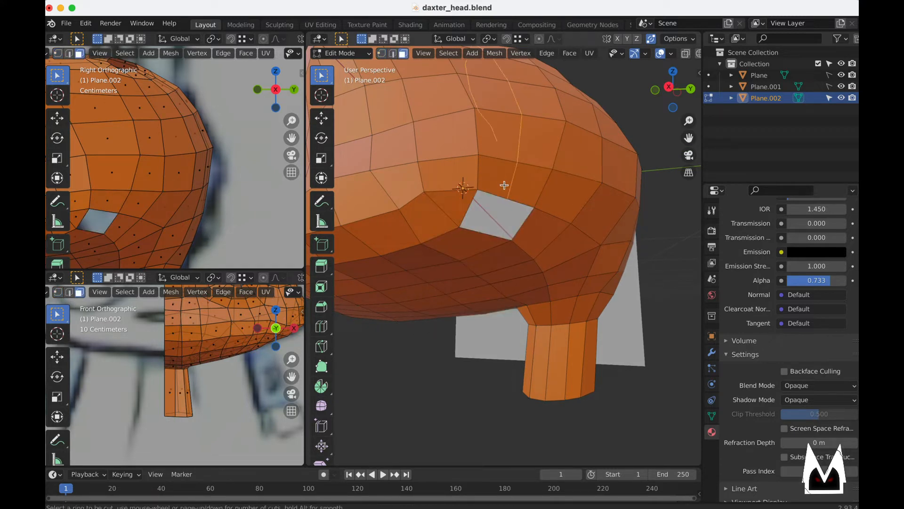
left_click(504, 185)
left_click(506, 205)
- Delete the face in front of the cheek opening and refill the gap with new faces that meet the added edge loop
key("3")
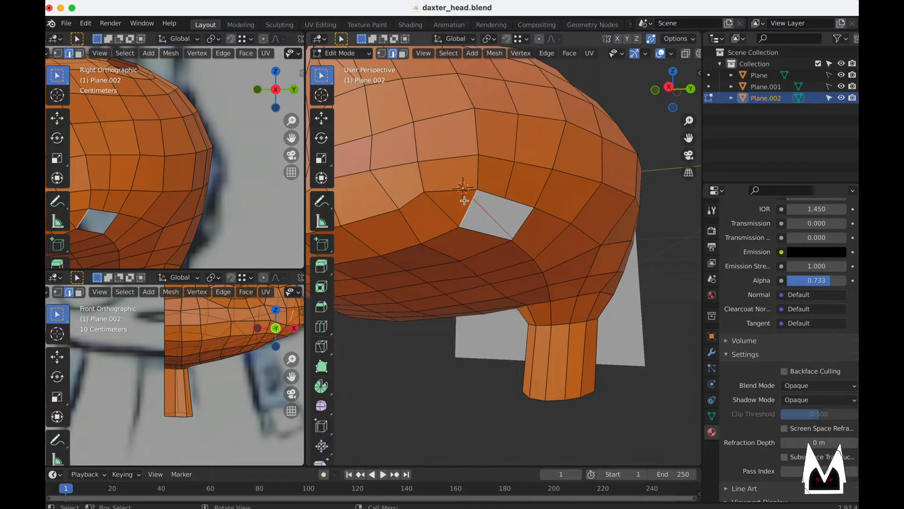
key("x")
left_click(460, 205)
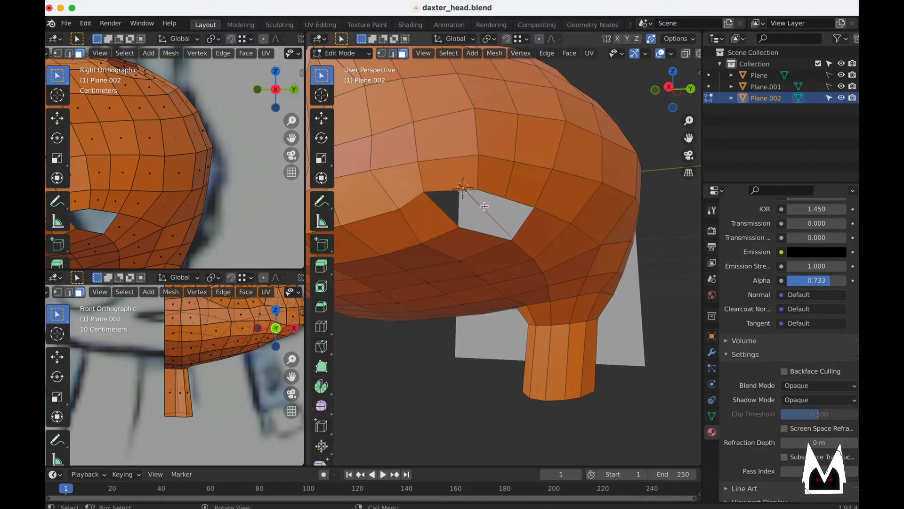
key("2")
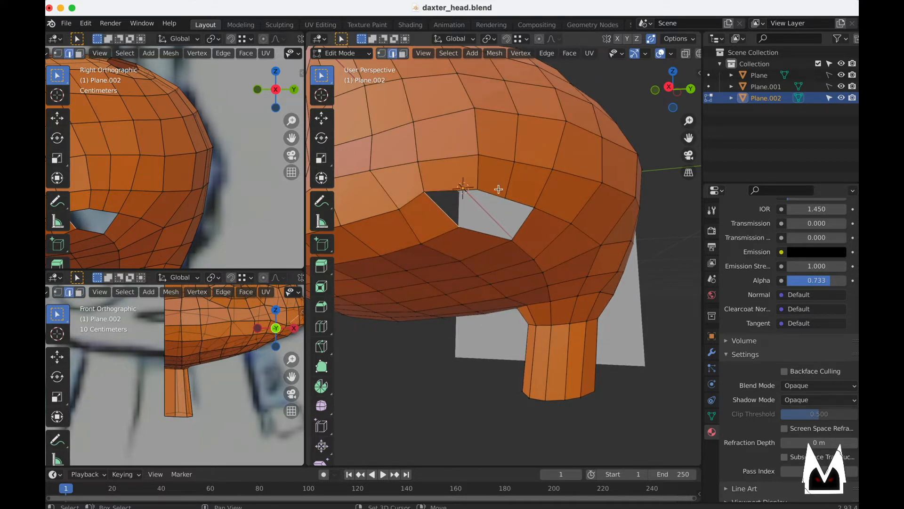
key("f")
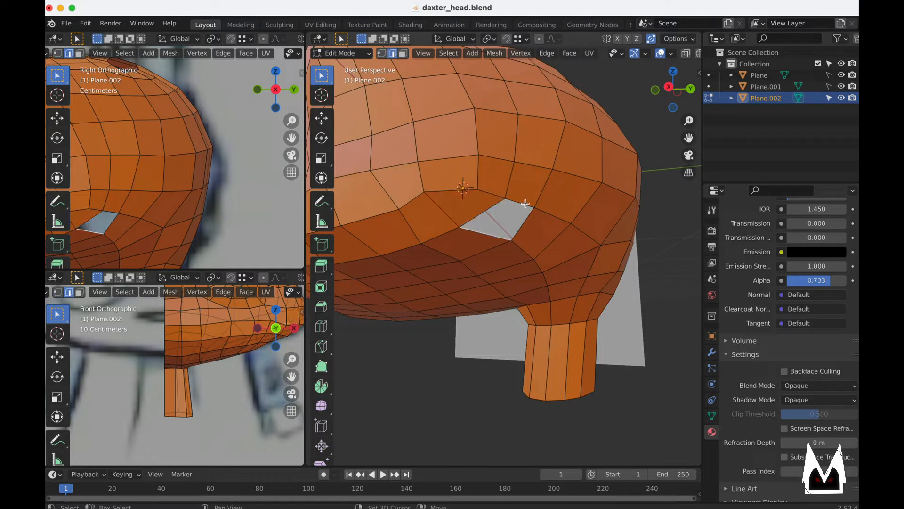
key("f")
- Move two vertices at the front and lower edge of the refilled cheek area to even out the surrounding faces
middle_click_drag(529, 198, 474, 226)
key("1")
left_click(449, 197)
key("g")
left_click(476, 208)
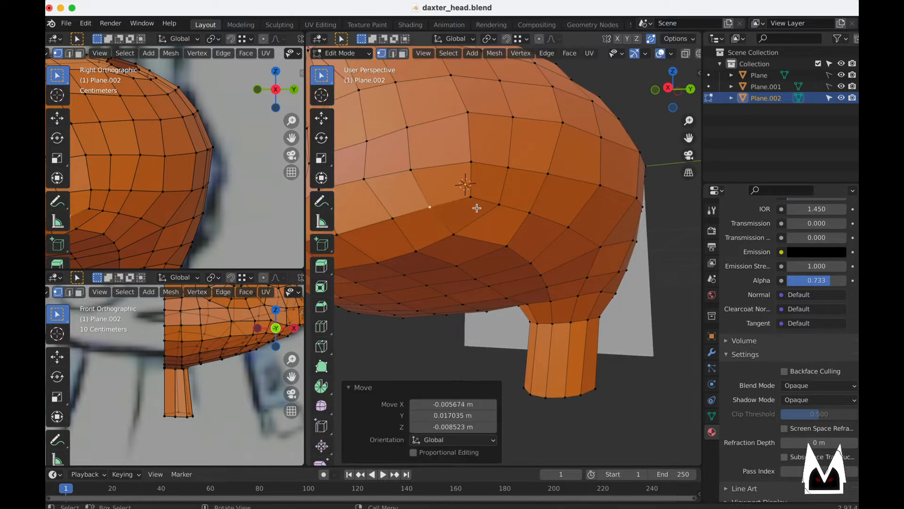
left_click(455, 238)
key("g")
left_click(472, 226)
- Move the vertices along the upper edge of the refilled cheek area to space the faces around the new loop evenly
left_click(475, 193)
key("g")
left_click(466, 190)
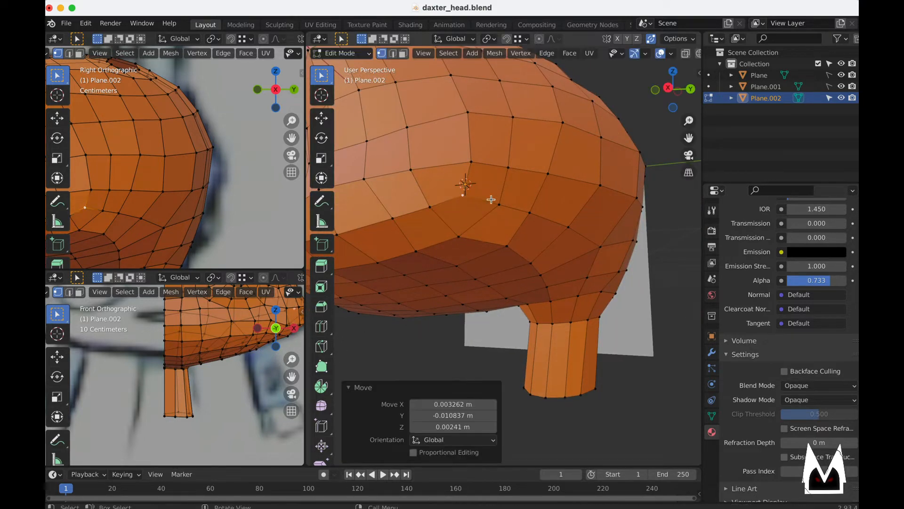
left_click(498, 202)
key("g")
left_click(495, 201)
mouse_move(527, 264)
middle_mouse_down()
mouse_move(537, 209)
mouse_move(530, 183)
mouse_move(539, 270)
middle_mouse_up()
key("g")
left_click(545, 206)
- Slide the new edge loop running over the top of the head by a factor of about -0.241
middle_click_drag(540, 185, 508, 240)
left_click(486, 196)
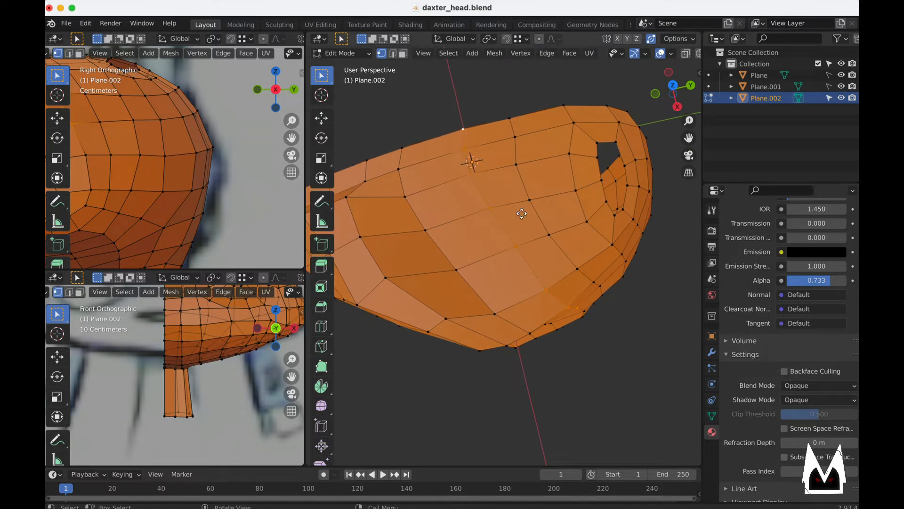
key("g")
key("g")
left_click(503, 221)
- Move the outer vertices at the neck's lower end outward in the front view to widen its base
scroll(514, 237, "down", 5)
middle_click_drag(471, 236, 585, 238)
scroll(563, 284, "up", 4)
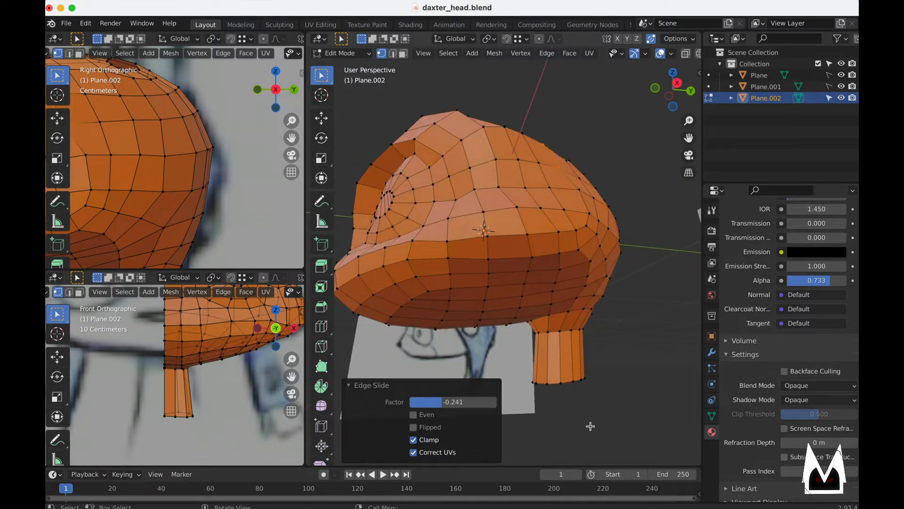
middle_click_drag(590, 426, 485, 325)
scroll(216, 384, "up", 3)
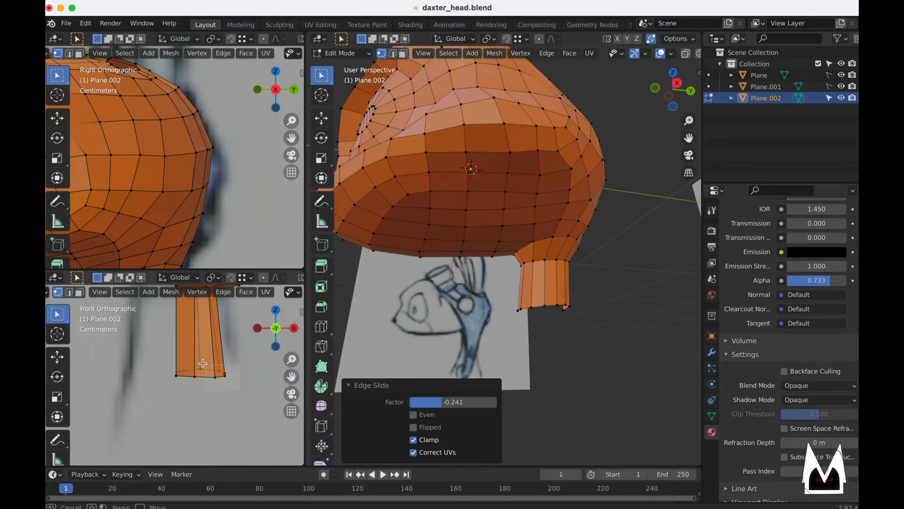
left_click_drag(203, 364, 201, 365)
key("g")
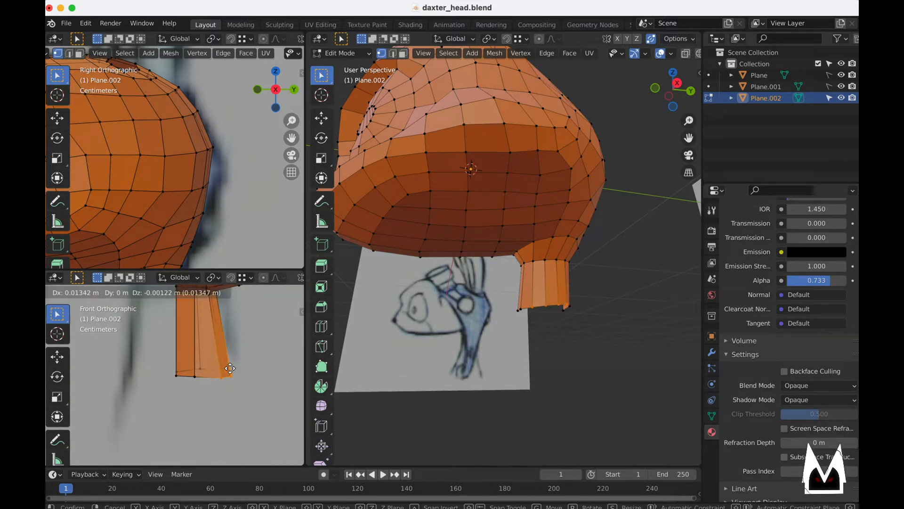
left_click(235, 367)
- Move the side vertex at the top of the neck outward along X in the front view
middle_click_drag(234, 304, 237, 372, "shift")
middle_click_drag(585, 300, 375, 308)
scroll(581, 272, "up", 3)
left_click(404, 274)
key("g")
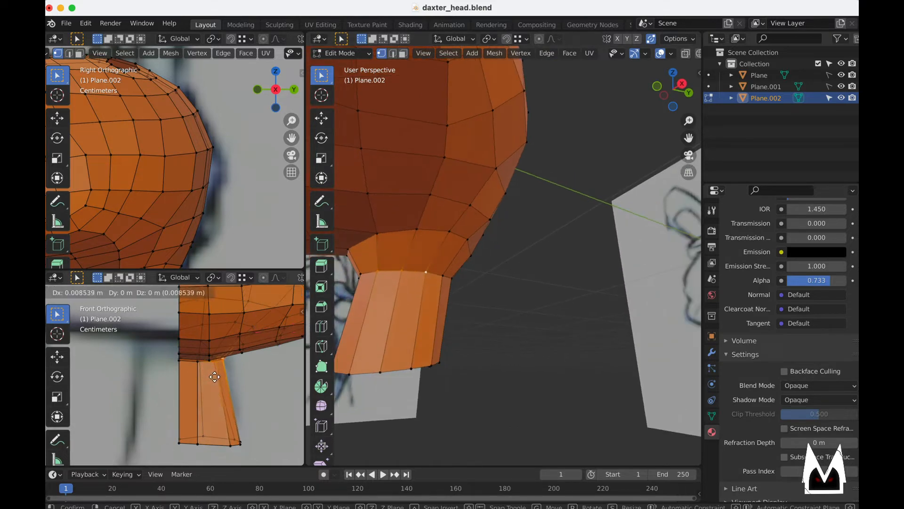
left_click(214, 375)
- Adjust the vertices on the back side of the head just above the neck to smooth the transition into the neck
middle_click_drag(473, 284, 381, 293)
scroll(514, 278, "down", 2)
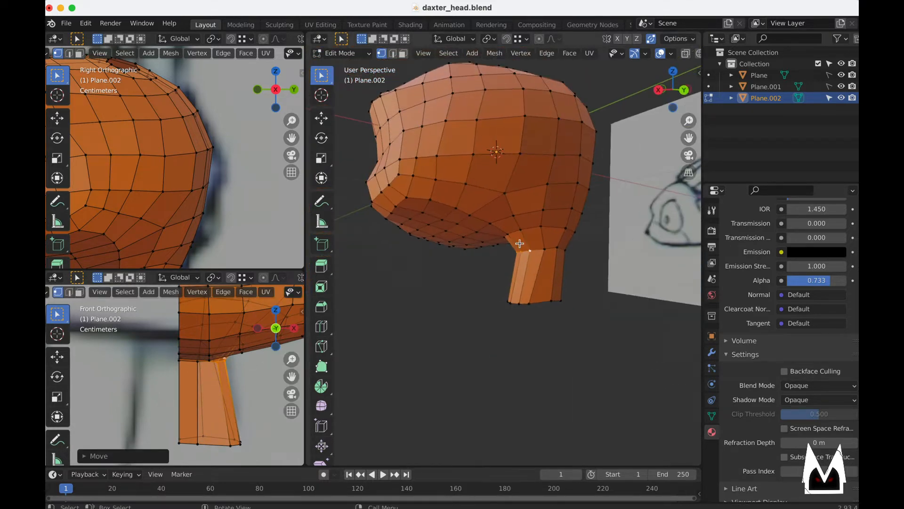
scroll(516, 189, "down", 2)
scroll(515, 190, "up", 2)
left_click(507, 196)
mouse_move(506, 221)
middle_mouse_down()
mouse_move(503, 239)
mouse_move(498, 222)
mouse_move(529, 232)
mouse_move(485, 262)
mouse_move(494, 267)
mouse_move(517, 218)
mouse_move(466, 258)
mouse_move(651, 183)
mouse_move(498, 235)
mouse_move(458, 271)
mouse_move(465, 253)
mouse_move(529, 261)
mouse_move(460, 281)
mouse_move(571, 298)
mouse_move(499, 270)
middle_mouse_up()
scroll(495, 220, "up", 1)
scroll(495, 213, "up", 2)
key("g")
left_click(503, 265)
key("g")
left_click(515, 258)
key("g")
left_click(575, 295)
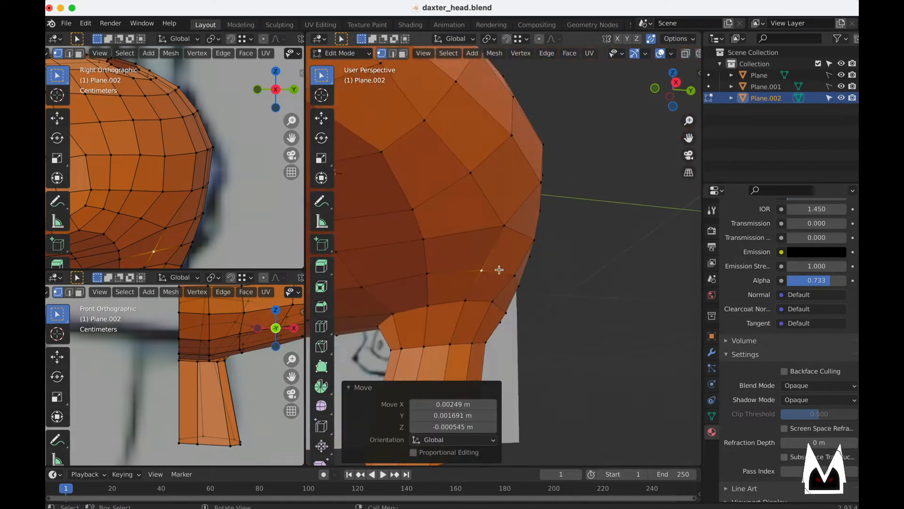
- Select the edge loop around the ear opening on top of the head and move it
scroll(419, 235, "down", 10)
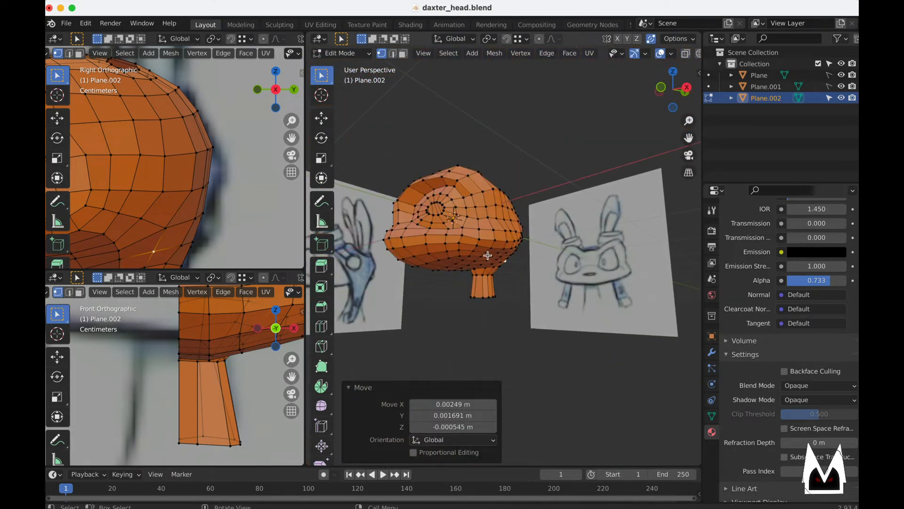
mouse_move(419, 234)
middle_mouse_down()
mouse_move(487, 274)
mouse_move(405, 276)
mouse_move(459, 255)
mouse_move(454, 283)
middle_mouse_up()
scroll(458, 254, "up", 6)
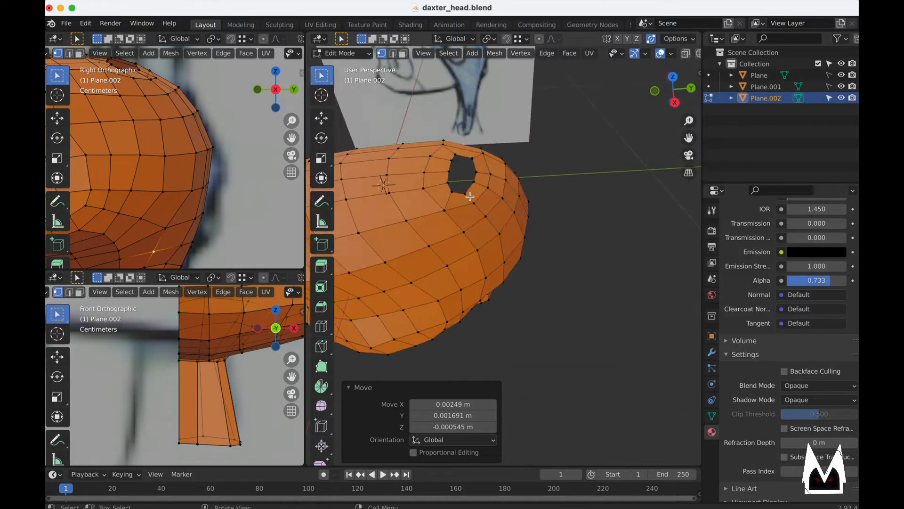
left_click(452, 190)
key("2")
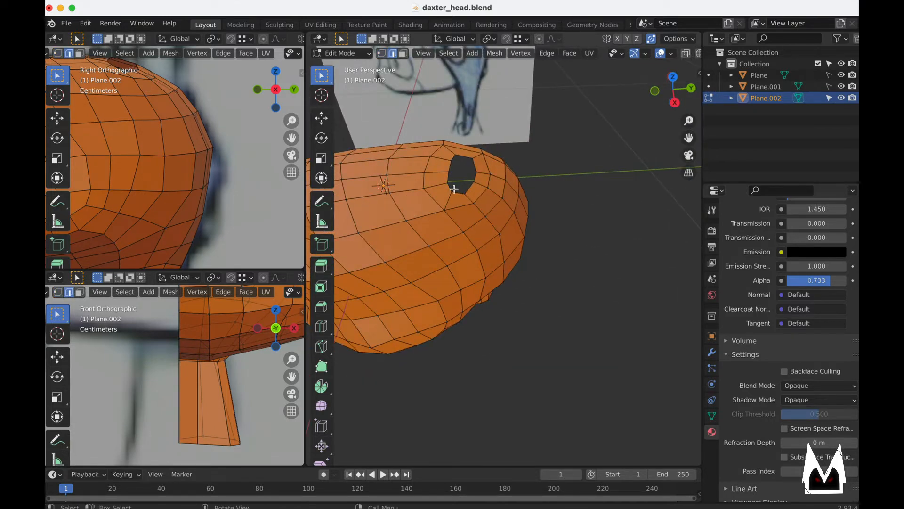
scroll(458, 195, "down", 8)
scroll(462, 199, "up", 4)
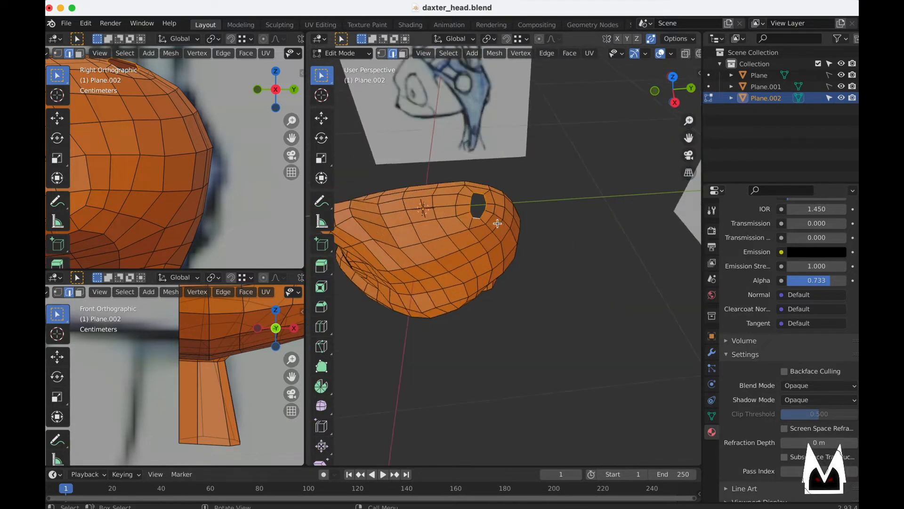
mouse_move(497, 222)
middle_mouse_down()
mouse_move(495, 201)
mouse_move(496, 255)
mouse_move(492, 233)
mouse_move(595, 183)
mouse_move(556, 216)
mouse_move(505, 197)
mouse_move(518, 209)
mouse_move(508, 209)
mouse_move(516, 241)
mouse_move(507, 239)
middle_mouse_up()
key("g")
left_click(499, 209)
- Scale the ear opening's edge loop, finishing with a resize of 0.967, while comparing it with the side reference
scroll(499, 210, "down", 4)
scroll(499, 209, "up", 4)
scroll(498, 230, "up", 4)
key("s")
left_click(493, 231)
scroll(493, 232, "down", 6)
scroll(555, 216, "up", 3)
key("s")
left_click(558, 223)
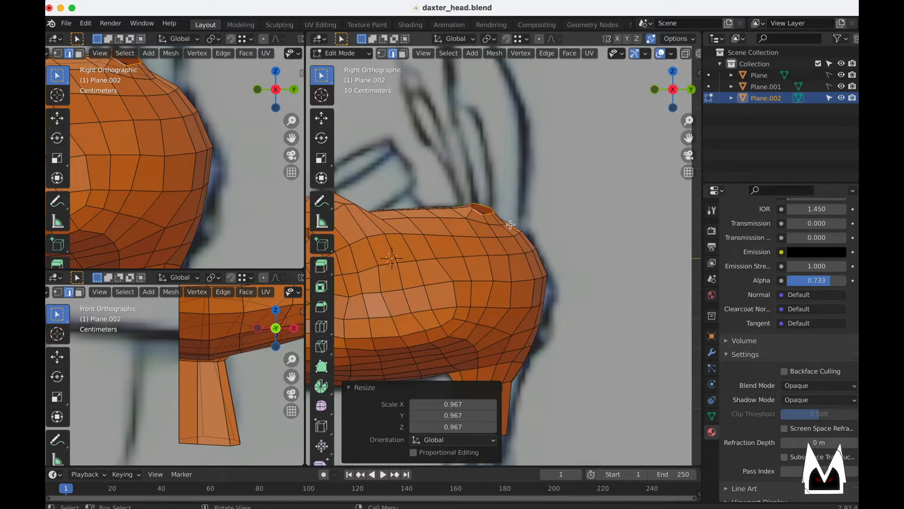
- Delete the ring of faces around the ear opening and compare the head with the side reference in Object Mode
scroll(511, 223, "down", 2)
scroll(540, 222, "up", 4)
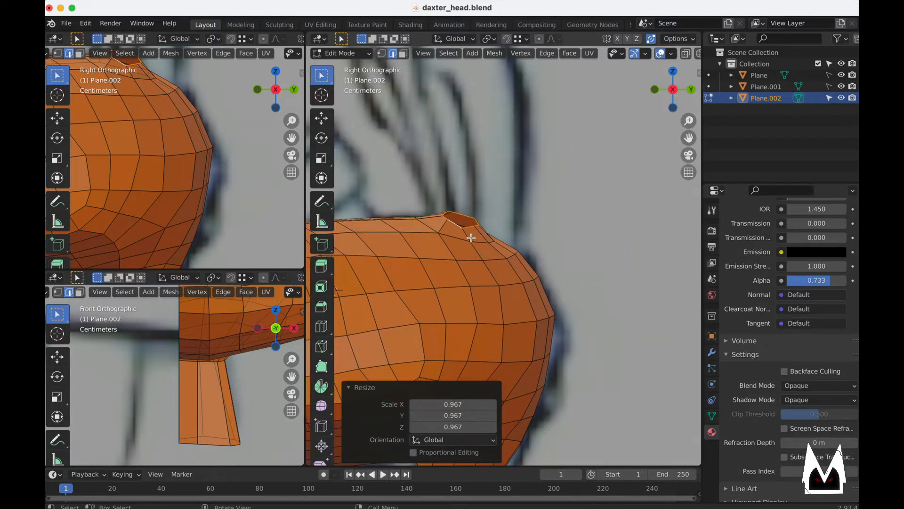
key("3")
left_click(470, 234)
key("x")
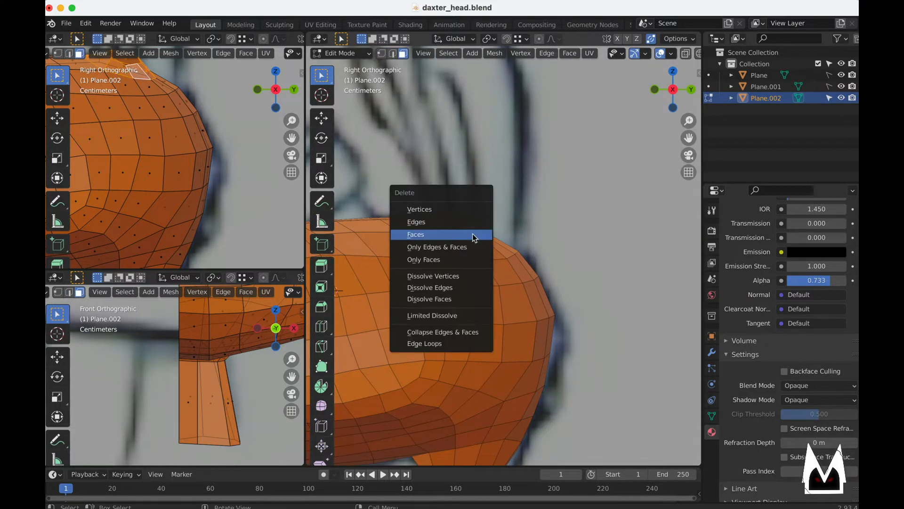
left_click(472, 234)
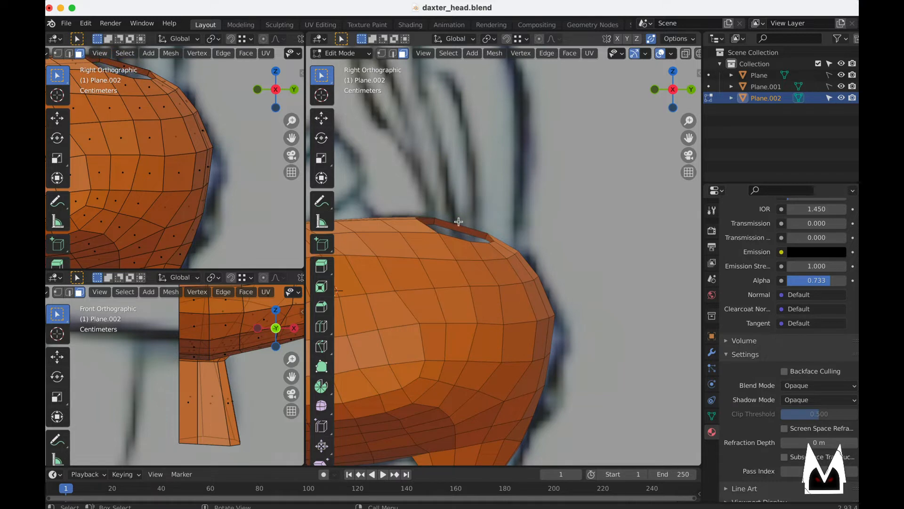
scroll(522, 251, "down", 4)
scroll(513, 255, "up", 4)
scroll(494, 241, "down", 3)
key("Tab")
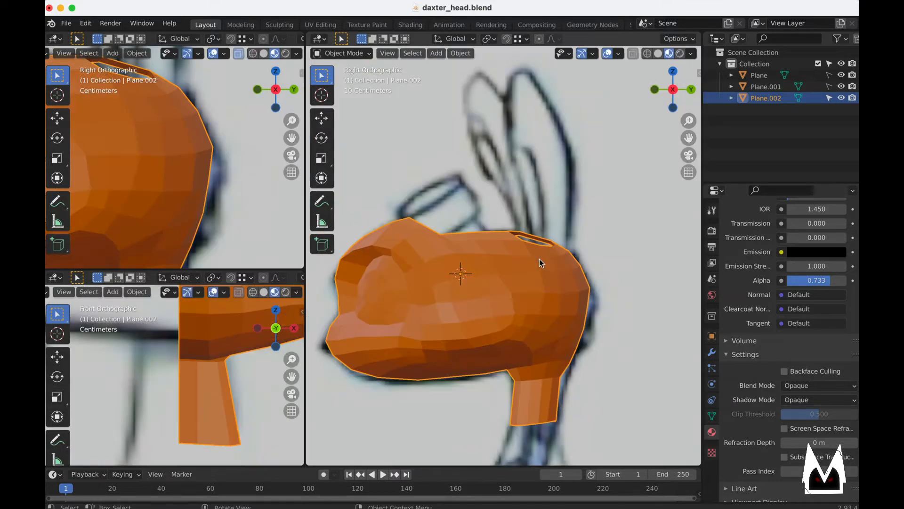
scroll(613, 219, "up", 3)
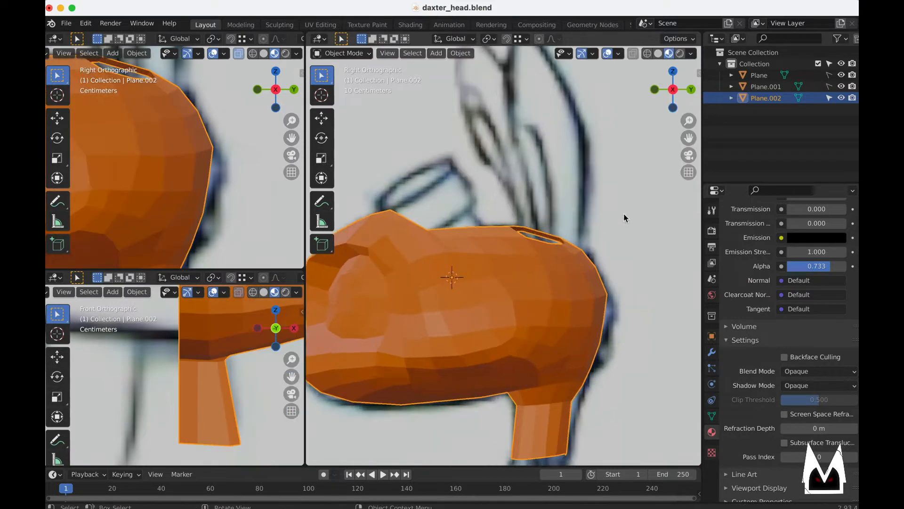
- Delete the five faces along the outer and rear edge of the ear opening to enlarge it towards the side of the head
key("Tab")
middle_click_drag(609, 229, 544, 258)
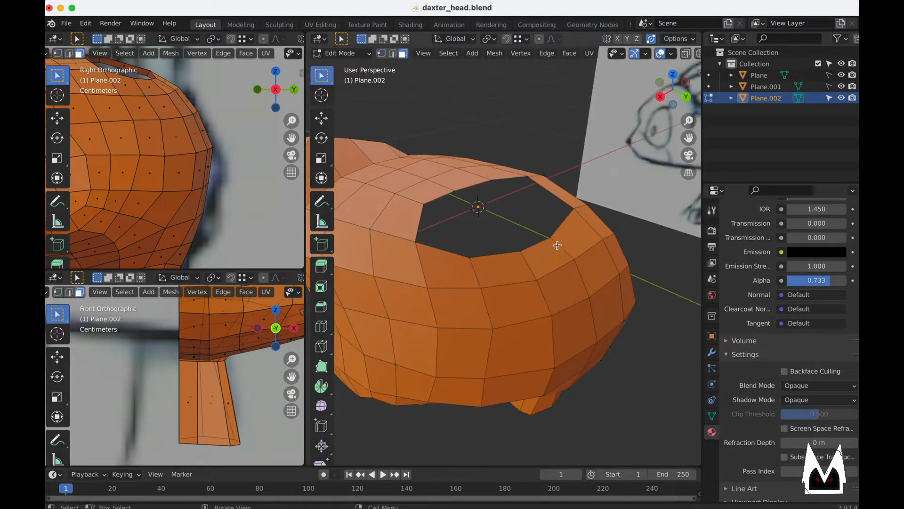
left_click(536, 261, "shift")
left_click(500, 270, "shift")
left_click(452, 276, "shift")
left_click(585, 241, "shift")
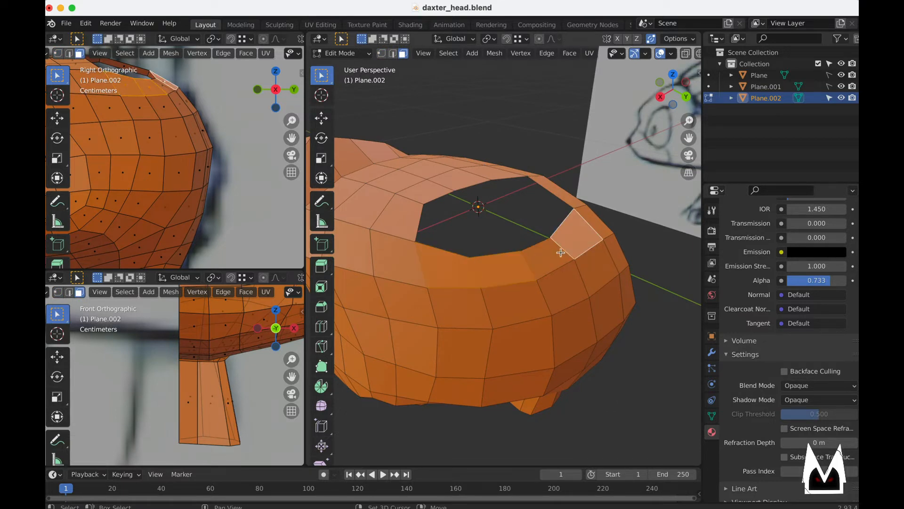
left_click(551, 264, "shift")
key("x")
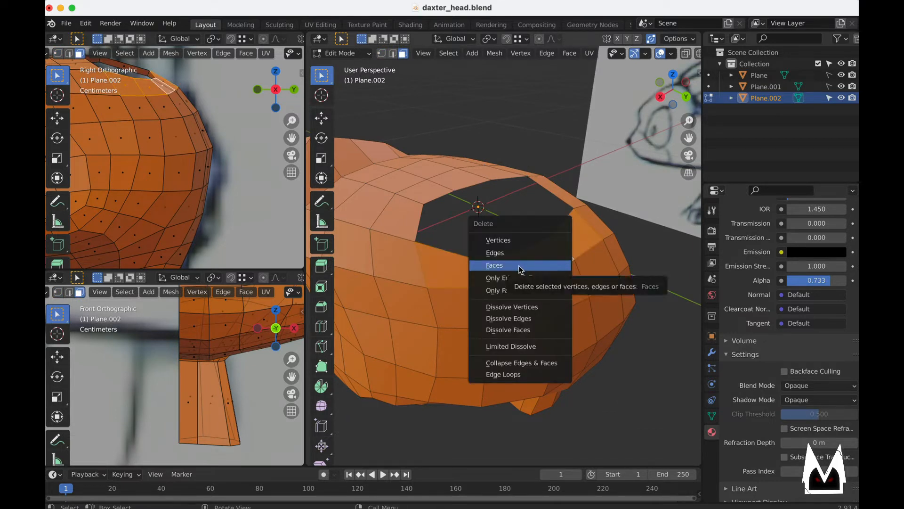
left_click(520, 270)
middle_click_drag(558, 246, 475, 266)
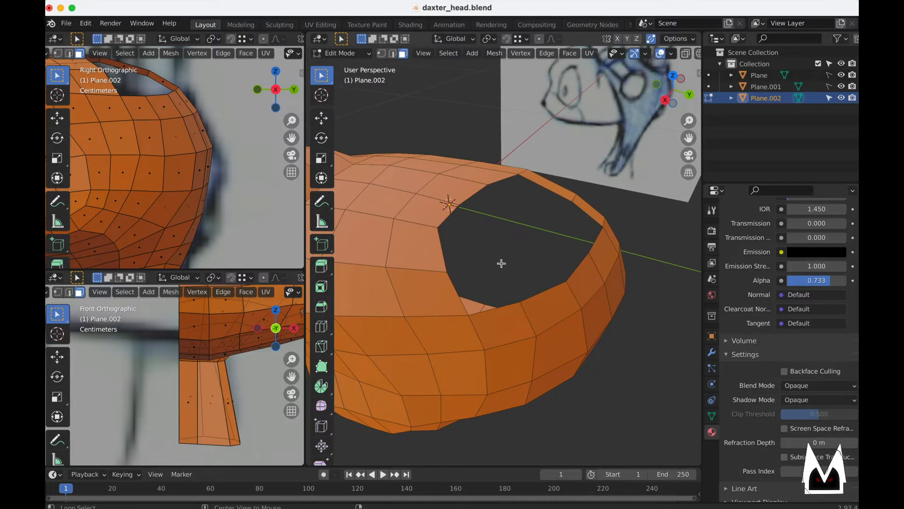
mouse_move(501, 264)
middle_mouse_down("alt")
mouse_move(467, 264)
mouse_move(517, 257)
middle_mouse_up("alt")
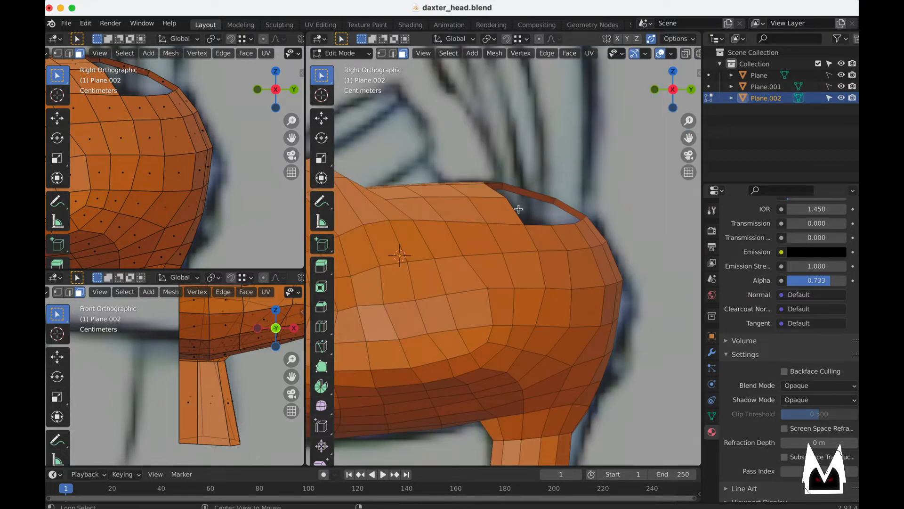
- Extrude two separate edges along the front rim of the ear opening inward to form new faces
key("2")
middle_click_drag(523, 225, 424, 256)
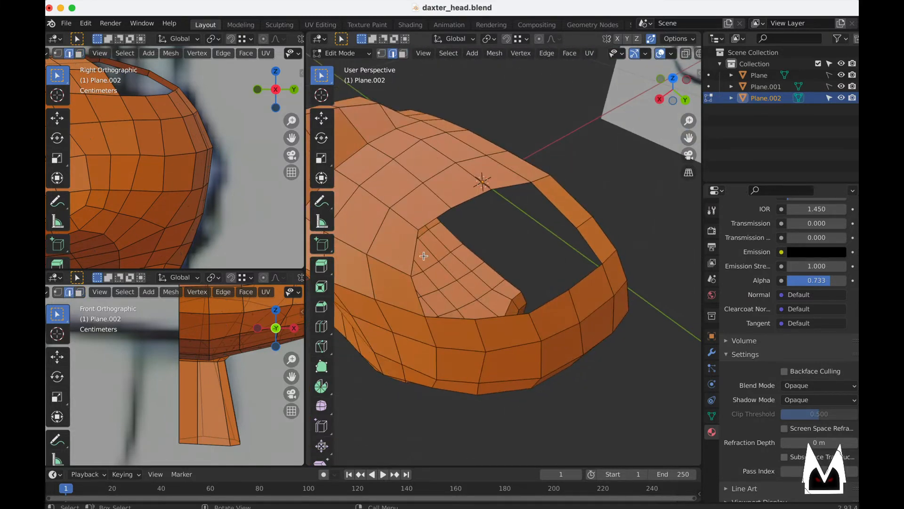
middle_click_drag(487, 239, 453, 306)
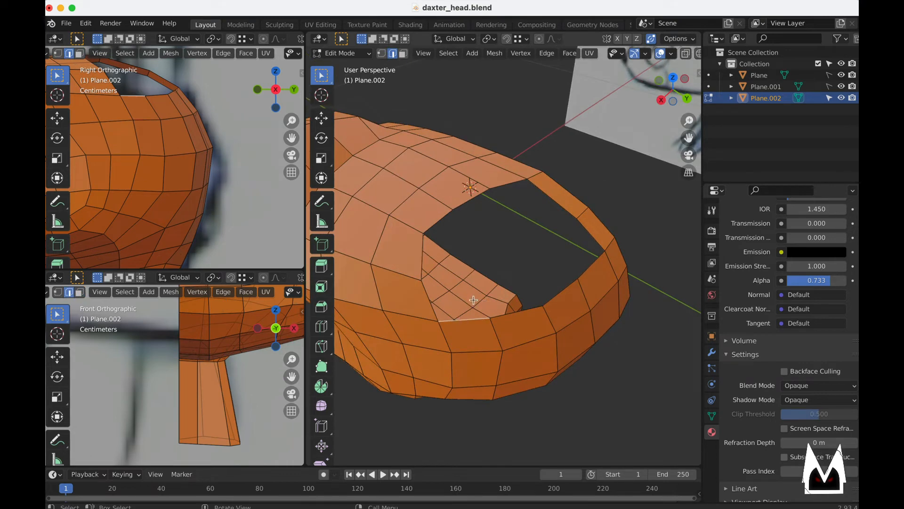
middle_click_drag(542, 281, 434, 224, "alt")
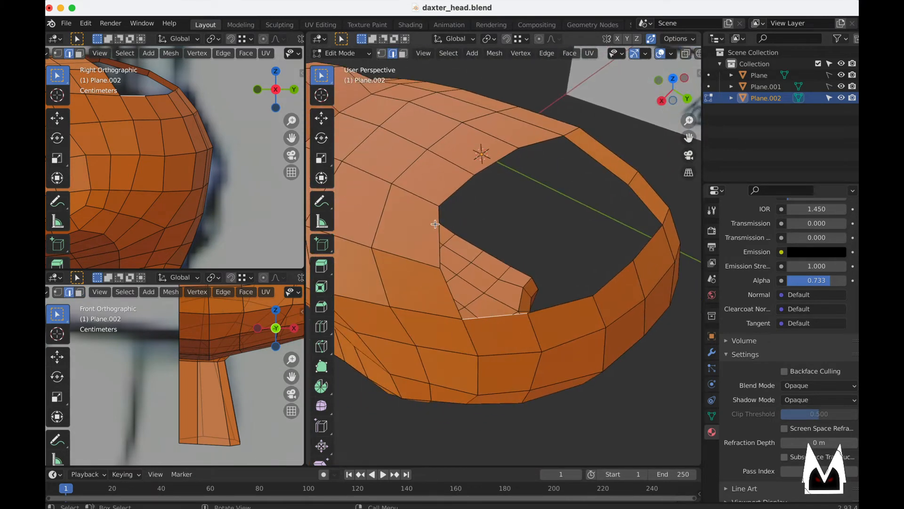
key("e")
left_click(495, 241)
left_click(492, 160)
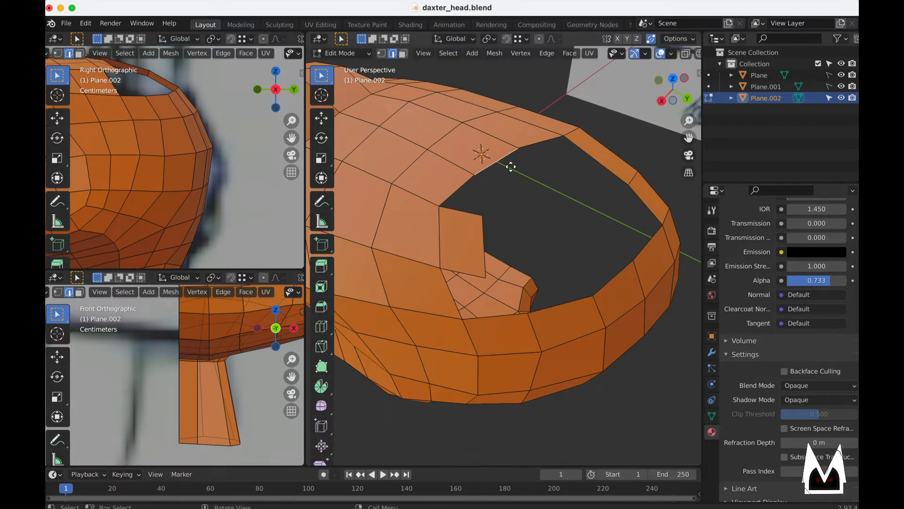
key("e")
left_click(529, 180)
- Add an edge loop across the thin face strip on the ear opening's inner side, near the head's centreline
left_click(579, 140)
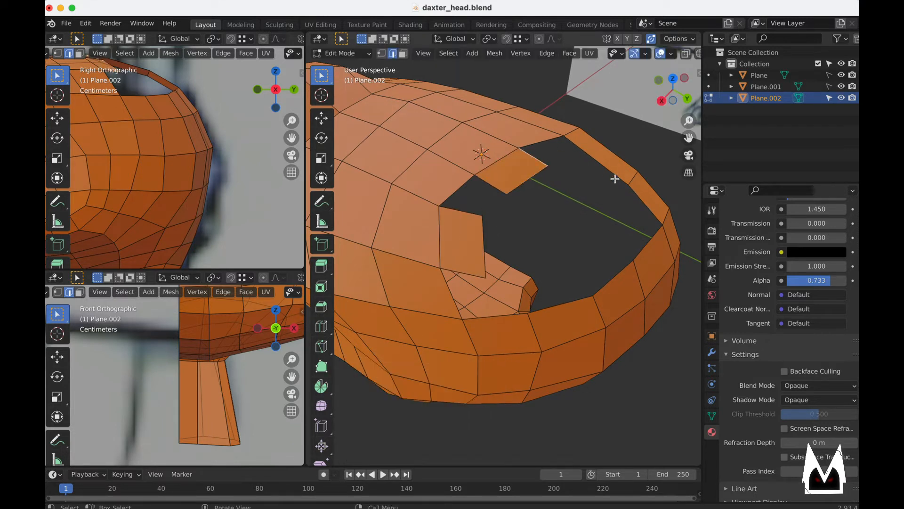
key("ctrl+r")
left_click(605, 164)
middle_click_drag(600, 171, 550, 148)
key("g")
left_click(610, 171)
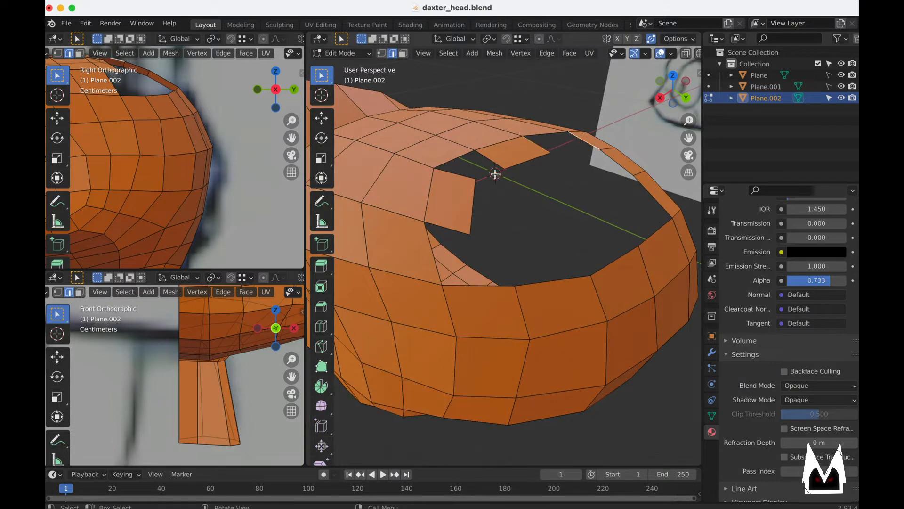
- Fill the gaps beside the newly extruded faces around the front of the ear opening
key("f")
key("f")
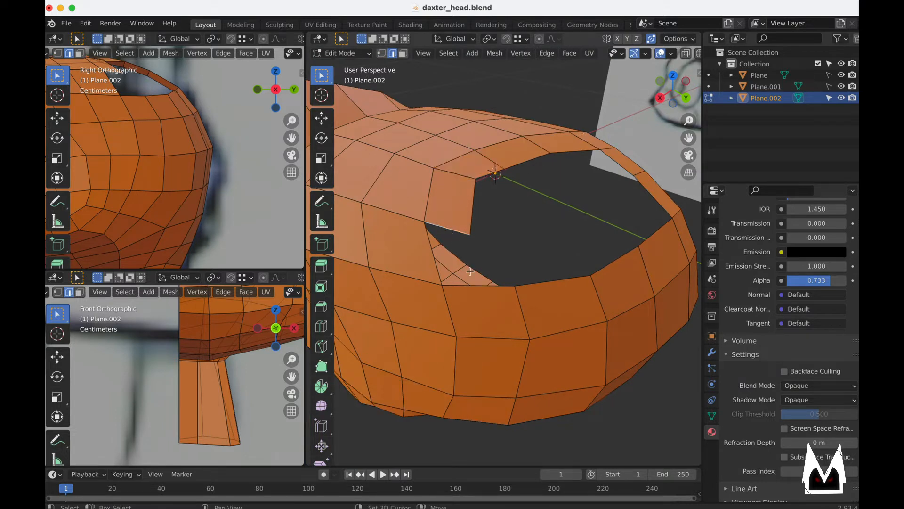
key("f")
- Move two vertices on the outer front rim of the ear opening to round it, checking against the side reference
key("1")
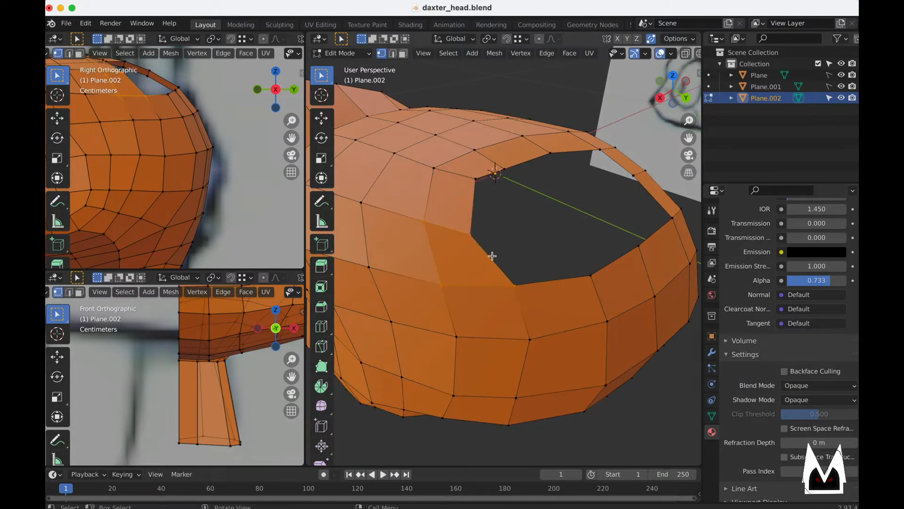
left_click(470, 234)
key("g")
left_click(475, 222)
middle_click_drag(522, 254, 560, 251)
left_click(476, 284)
key("g")
left_click(468, 279)
scroll(471, 276, "down", 5)
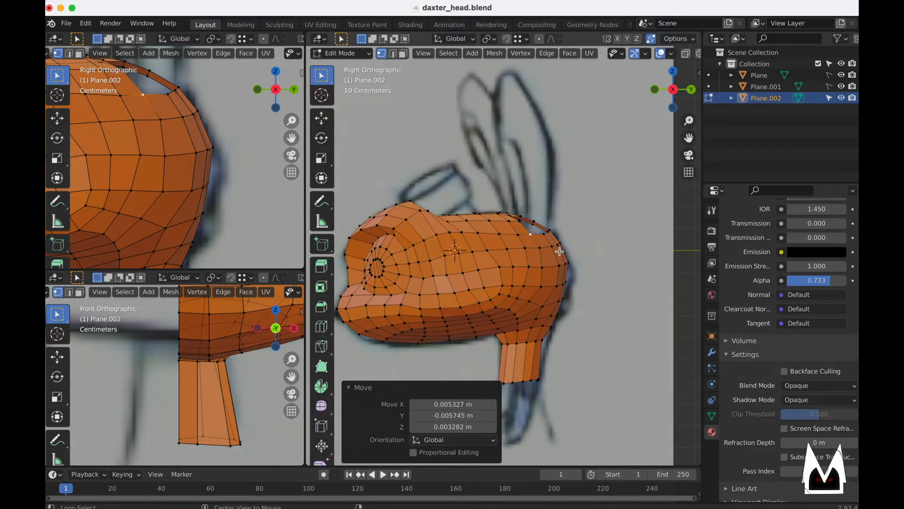
scroll(555, 234, "up", 3)
scroll(520, 149, "down", 6)
middle_click_drag(530, 202, 543, 250)
scroll(543, 250, "up", 5)
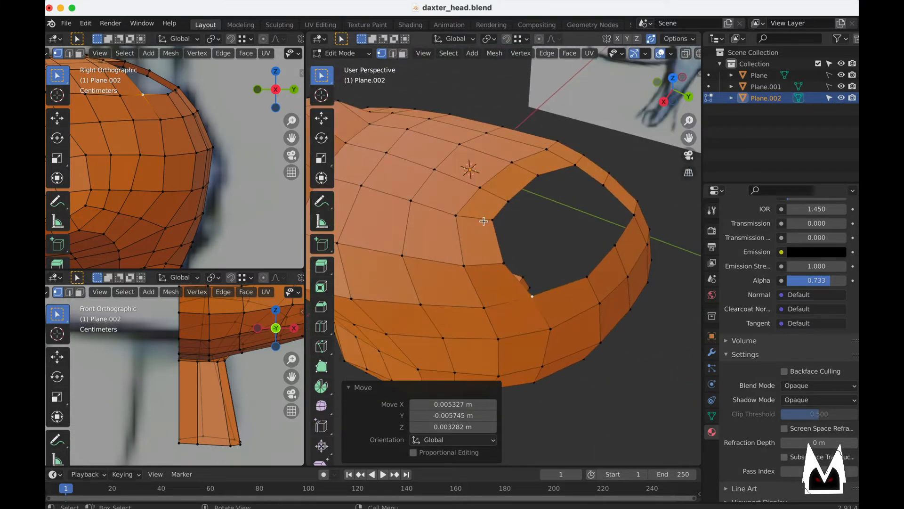
- Slide three vertices along the front rim of the ear opening to even out its curve
middle_click_drag(484, 221, 504, 231)
key("shift+v")
left_click(510, 234)
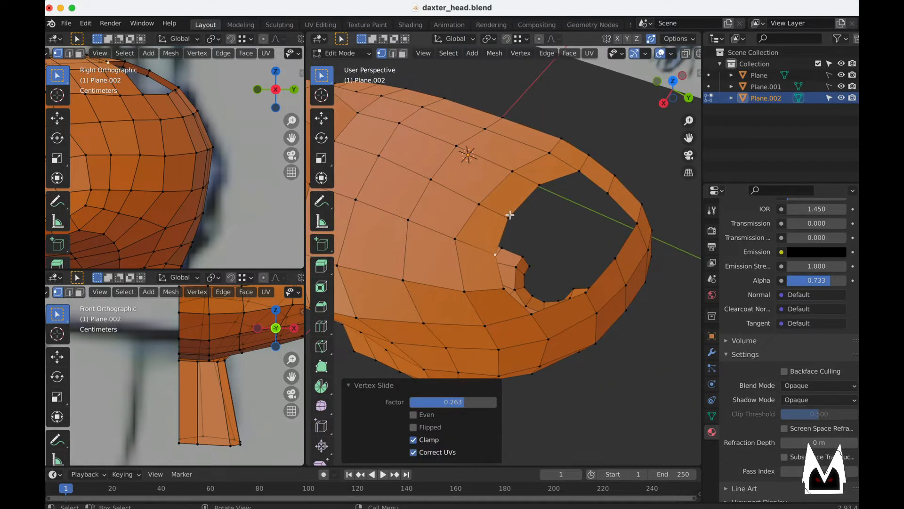
left_click(510, 216)
key("g")
key("g")
left_click(509, 220)
left_click(542, 184)
key("g")
key("g")
left_click(539, 191)
- Move the vertex on the inner rim of the ear opening slightly to smooth the outline
middle_click_drag(577, 183, 580, 222)
left_click(595, 248)
key("g")
left_click(589, 245)
middle_click_drag(609, 292, 585, 242, "shift")
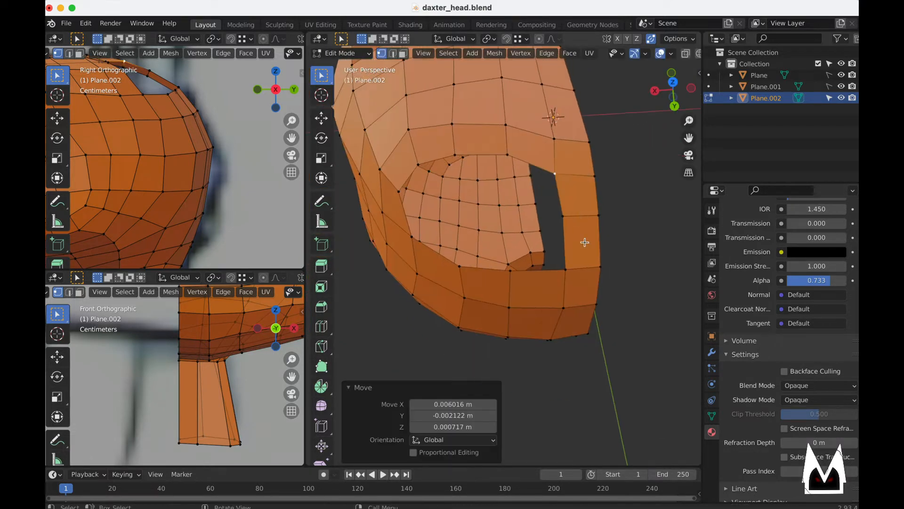
- Extrude two adjoining edges on the rear rim of the ear opening upward about 0.194 m in the side view
left_click(566, 273)
middle_click_drag(566, 273, 518, 315)
key("2")
left_click(534, 240)
left_click(476, 243, "shift")
key("KP_3")
key("e")
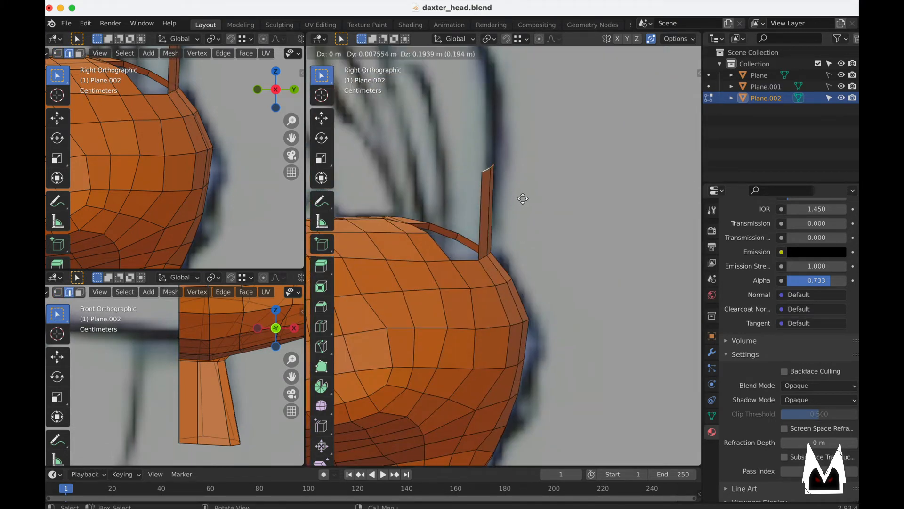
left_click(522, 199)
scroll(579, 292, "down", 4)
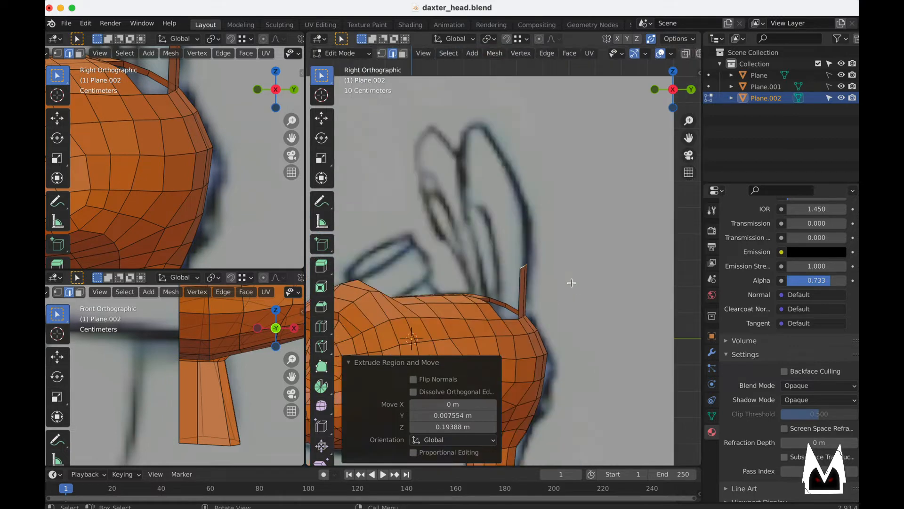
- Compare the extrusion with the front reference and delete the extruded face nearer the head's centreline
scroll(196, 357, "down", 6)
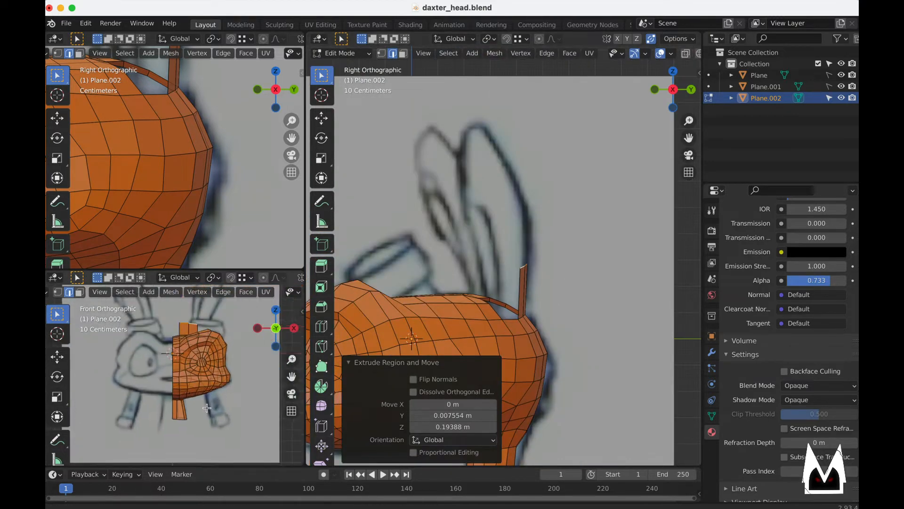
scroll(207, 339, "up", 3)
middle_click_drag(217, 313, 205, 383, "shift")
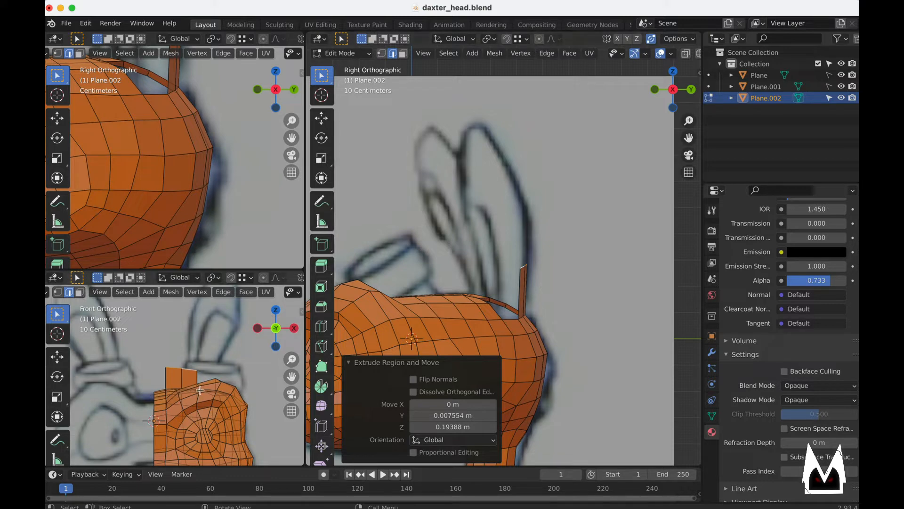
middle_click_drag(411, 352, 464, 327)
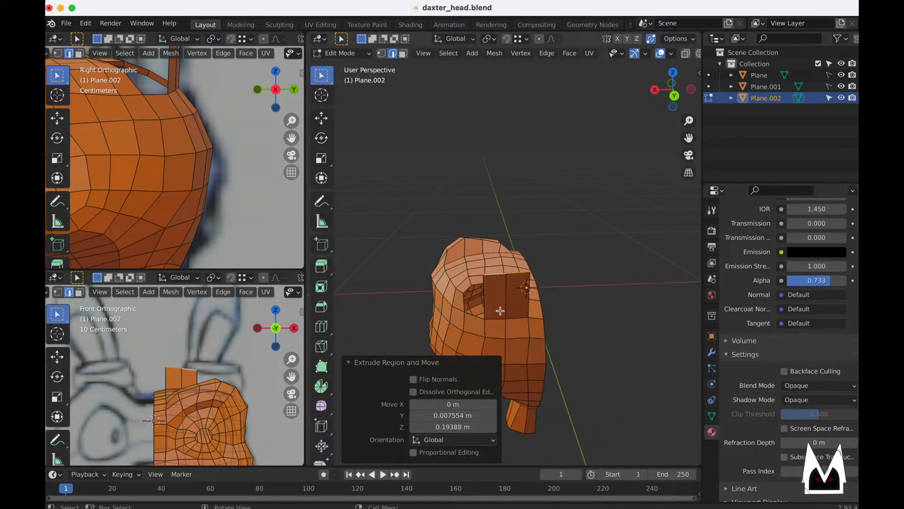
key("3")
left_click(513, 304)
key("x")
left_click(508, 306)
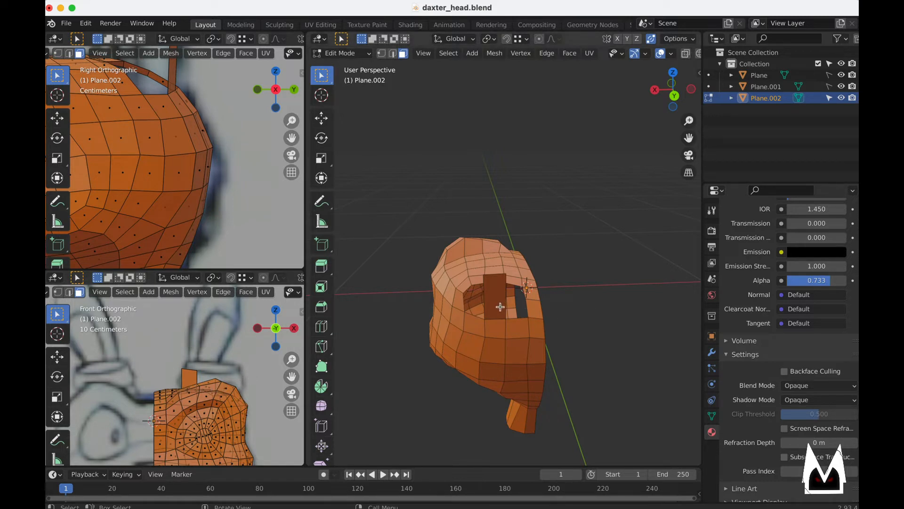
- Move the top vertices of the remaining upright face outward in the front view to follow the reference ear
key("1")
left_click(486, 278)
scroll(487, 278, "up", 3)
middle_click_drag(505, 287, 508, 275)
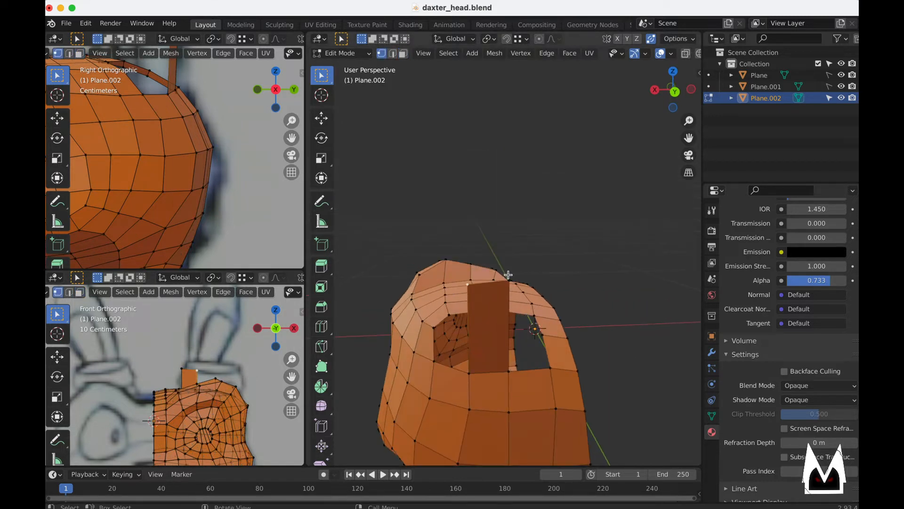
middle_click_drag(238, 361, 231, 342, "shift")
key("g")
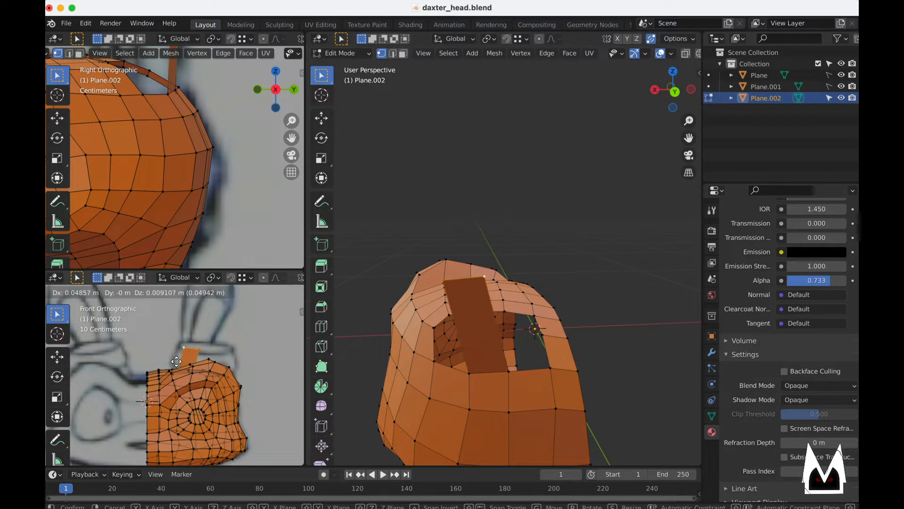
left_click(243, 338)
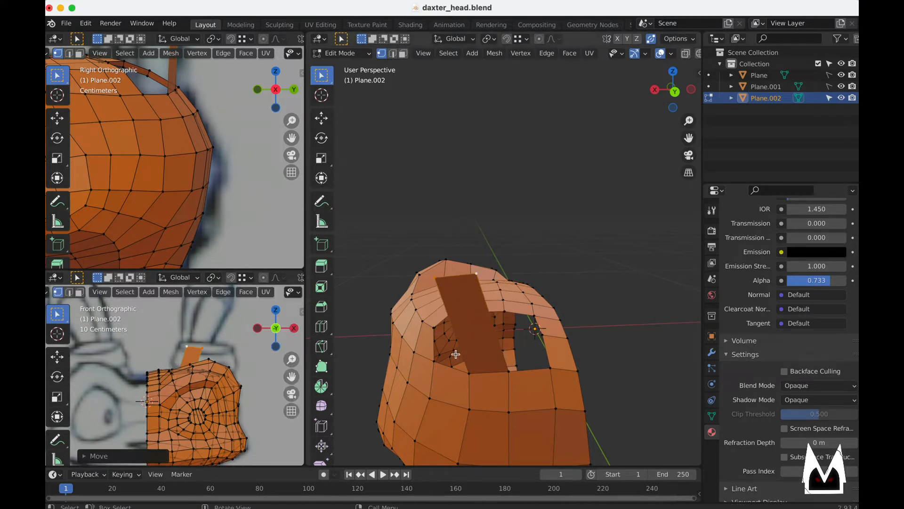
- Extrude the adjacent outer rim edge upward beside the upright face and snap its inner top vertex to that face's corner
key("2")
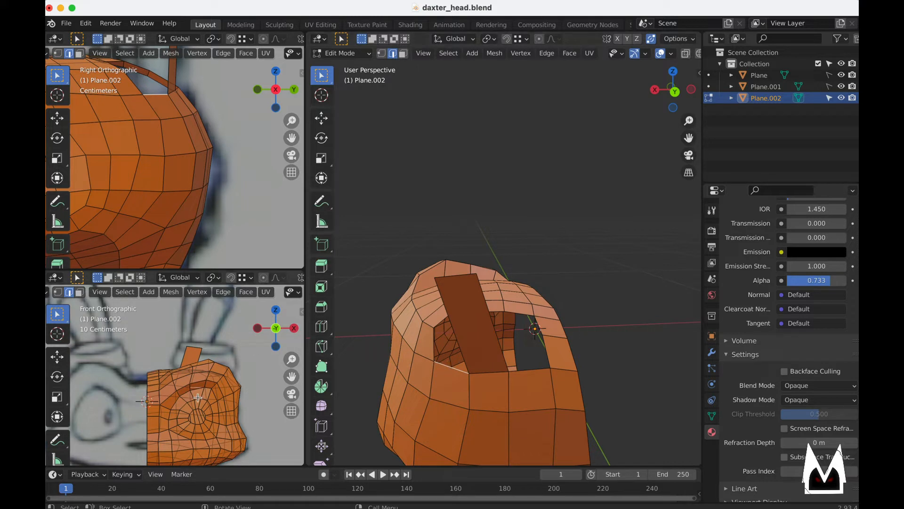
key("e")
left_click(211, 358)
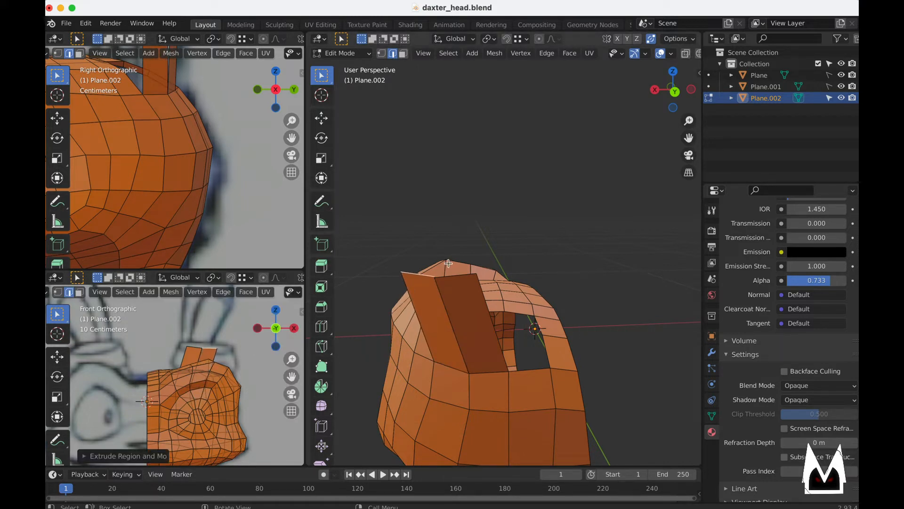
middle_click_drag(427, 289, 473, 264)
key("1")
key("shift+Tab")
key("g")
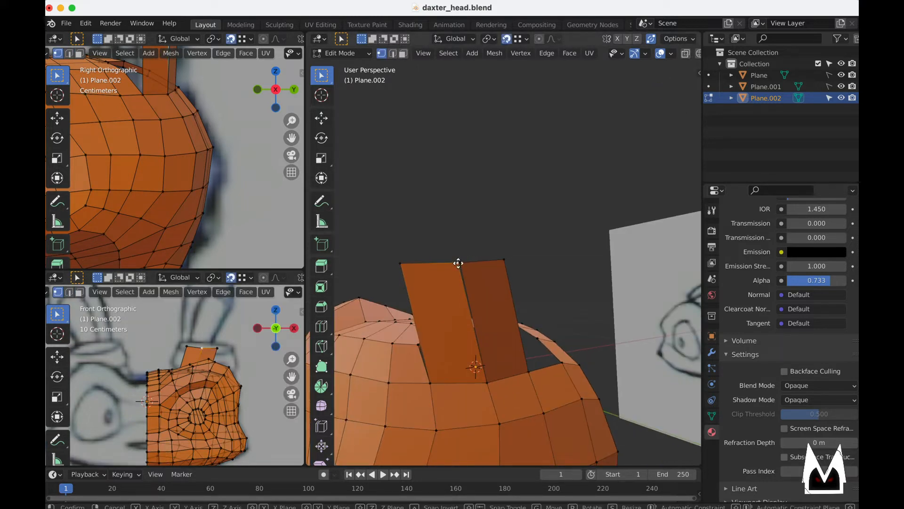
left_click(461, 264)
- Reposition the three top vertices of the upright ear faces in the front view to narrow them to the reference ear's base
left_click(396, 268)
key("g")
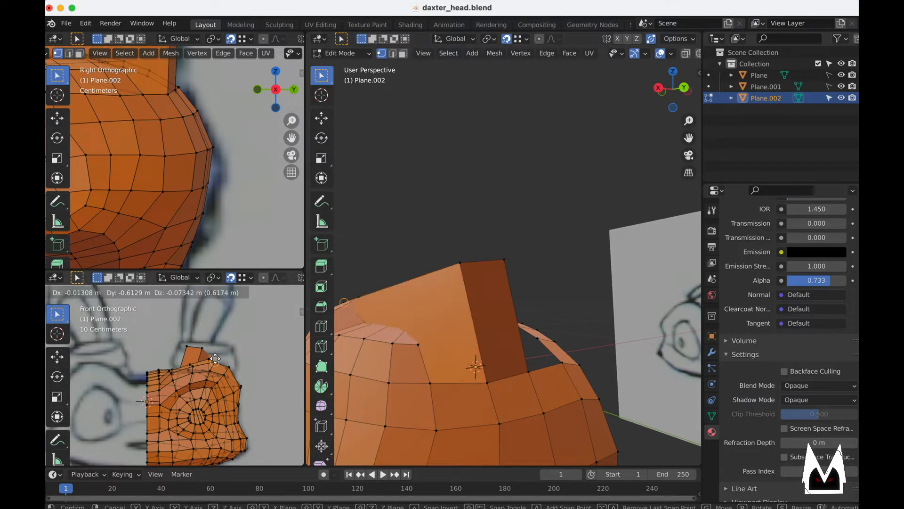
key("shift+Tab")
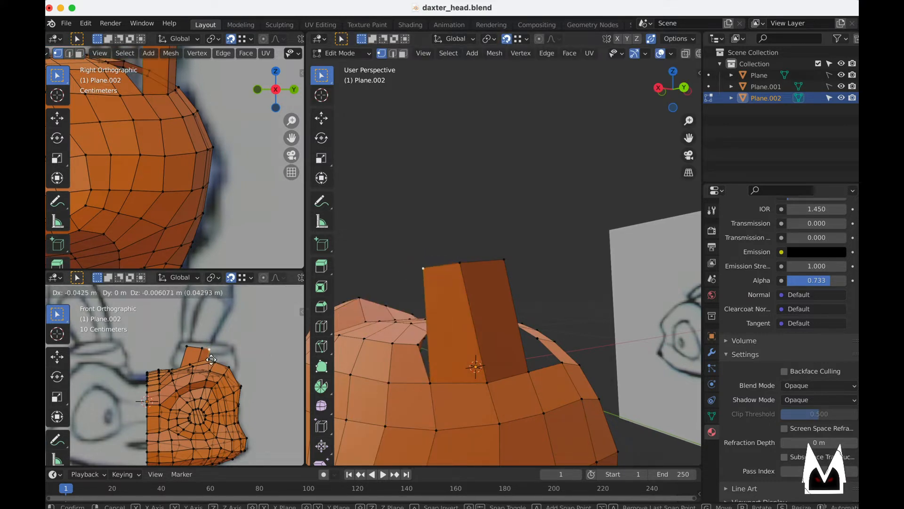
left_click(206, 350)
scroll(206, 350, "up", 2)
left_click(208, 340)
key("g")
left_click(205, 339)
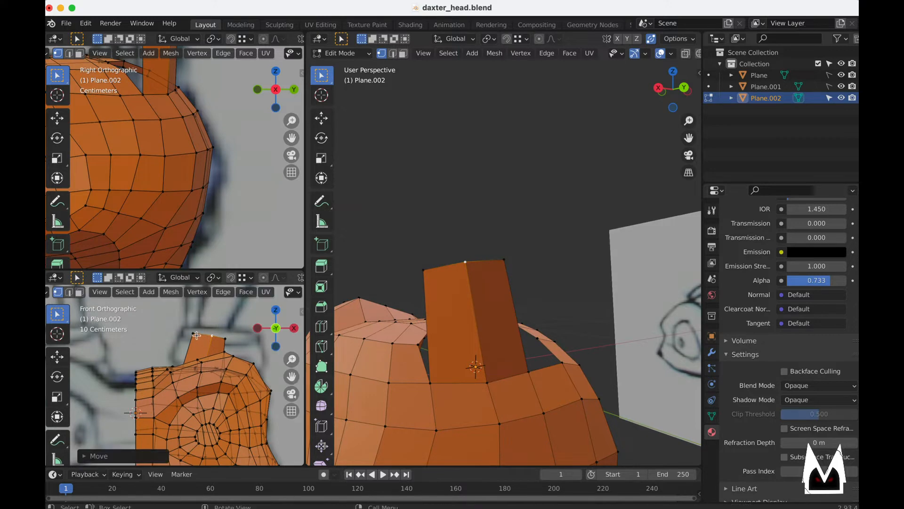
left_click(197, 335)
key("g")
left_click(202, 336)
- Extrude the rear rim edge on the centreline side upward and snap its outer top vertex to the neighbouring ear face
key("2")
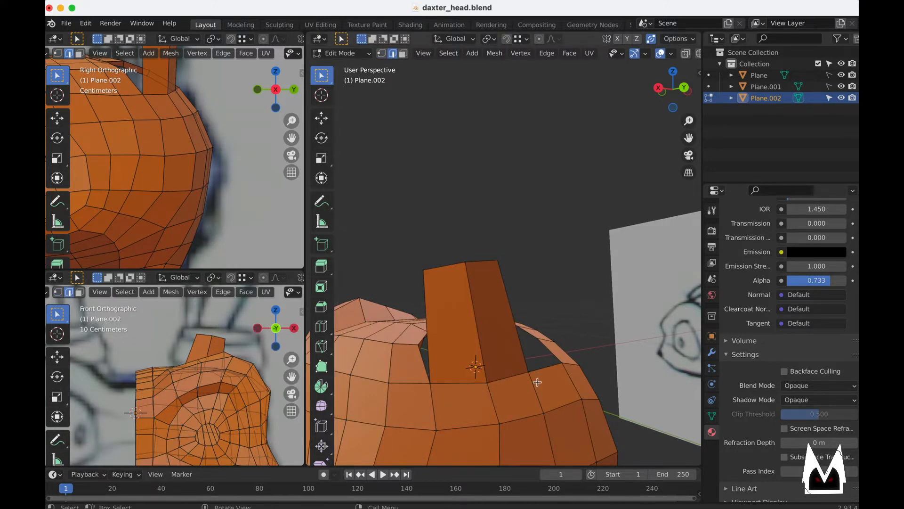
middle_click_drag(546, 333, 520, 337)
key("e")
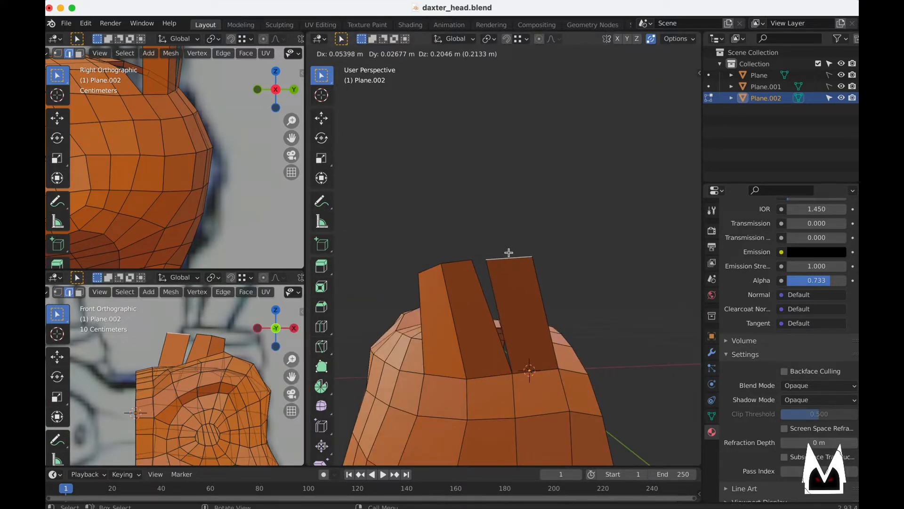
left_click(509, 253)
key("1")
key("g")
left_click(484, 259)
left_click(473, 259)
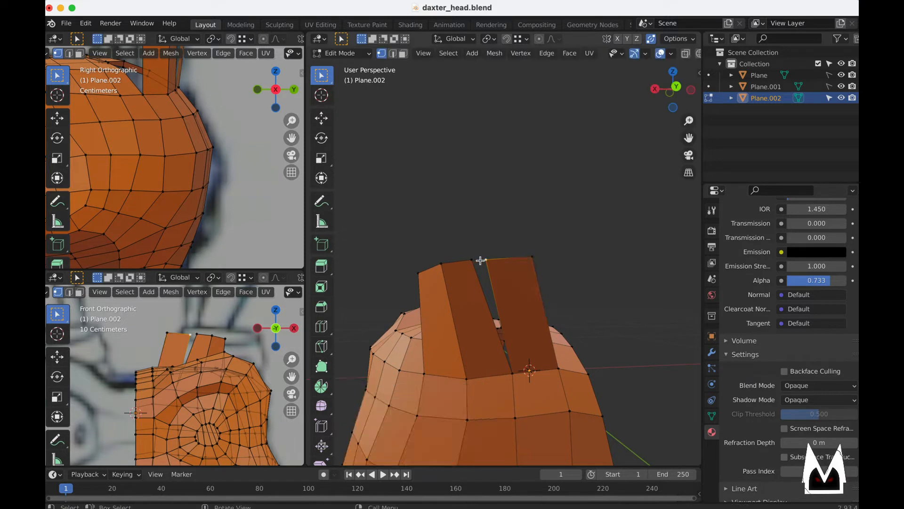
key("g")
key("shift+Tab")
left_click(471, 260)
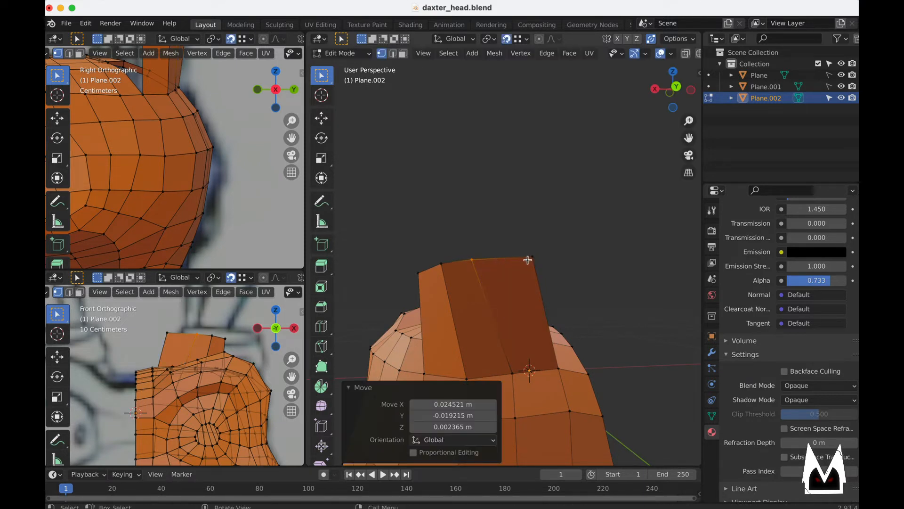
- Move the free top vertex of the new ear face about 0.065 m outward along X, narrowing the face
left_click(530, 258)
key("g")
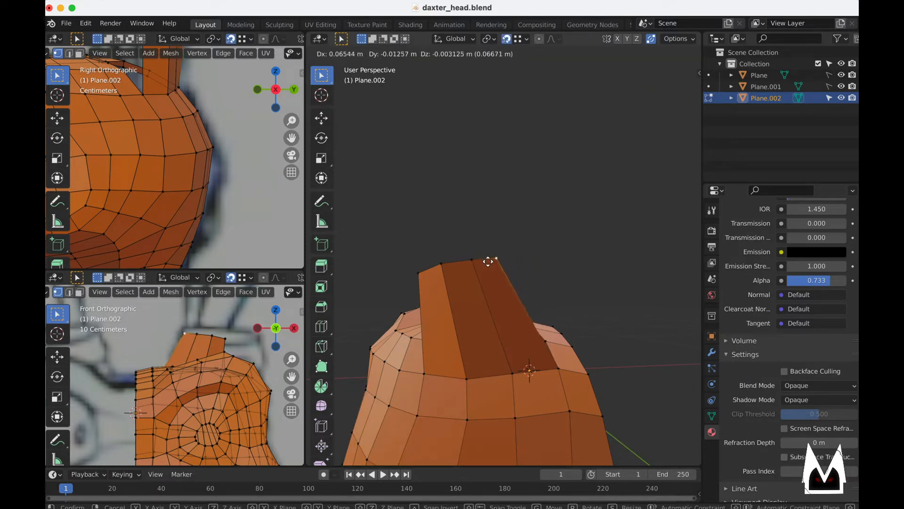
left_click(490, 261)
scroll(458, 269, "down", 3)
middle_click_drag(458, 269, 573, 285)
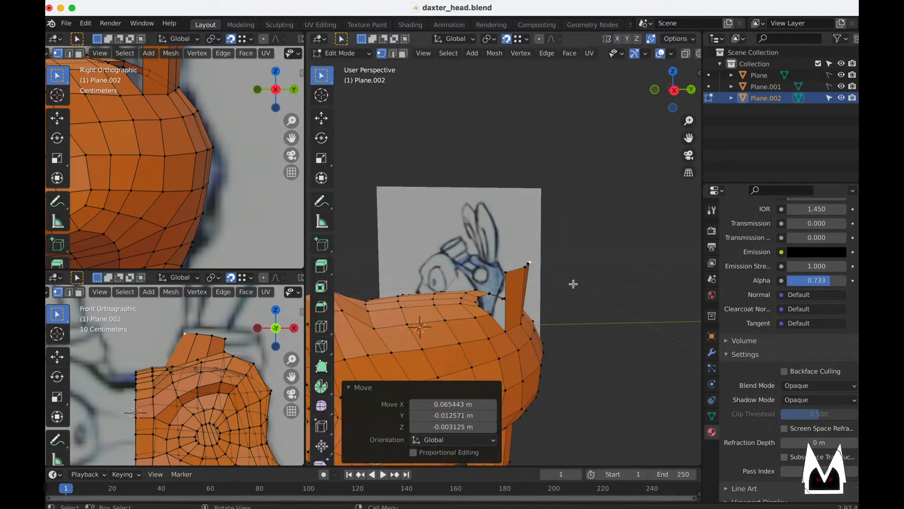
- Examine the new ear faces and the vertex at their outer base against the ear in the side reference
scroll(573, 284, "up", 1)
left_click_drag(575, 290, 492, 227)
scroll(264, 205, "down", 5)
scroll(268, 170, "up", 4)
middle_click_drag(219, 124, 204, 172, "shift")
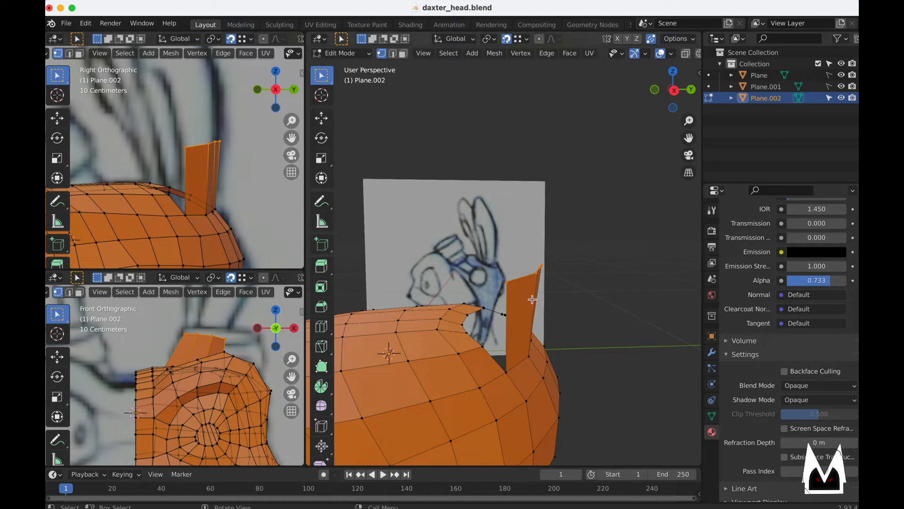
middle_click_drag(532, 299, 545, 323)
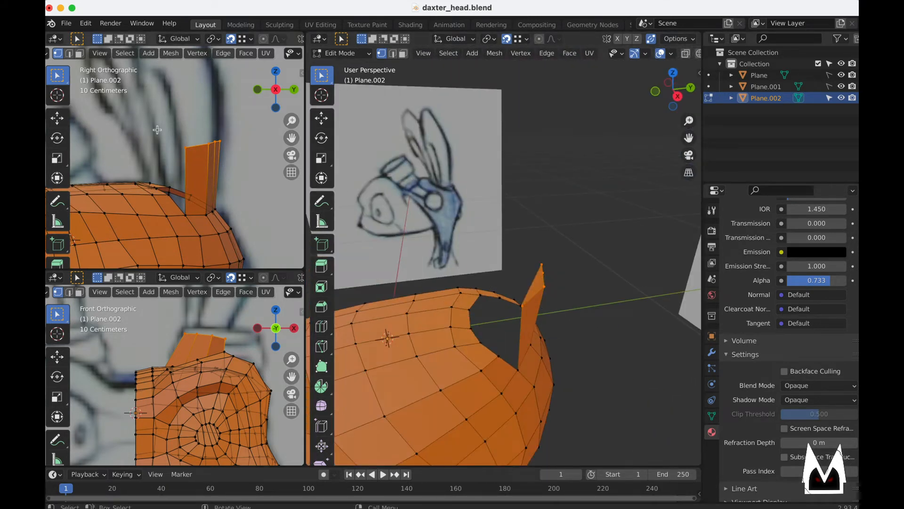
left_click(517, 364)
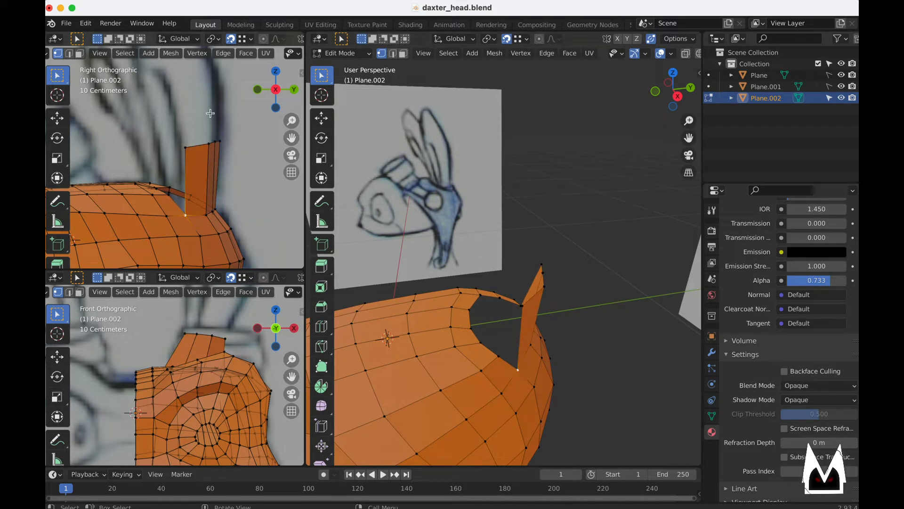
scroll(230, 189, "down", 7)
middle_click_drag(212, 190, 249, 172, "shift")
scroll(236, 156, "up", 2)
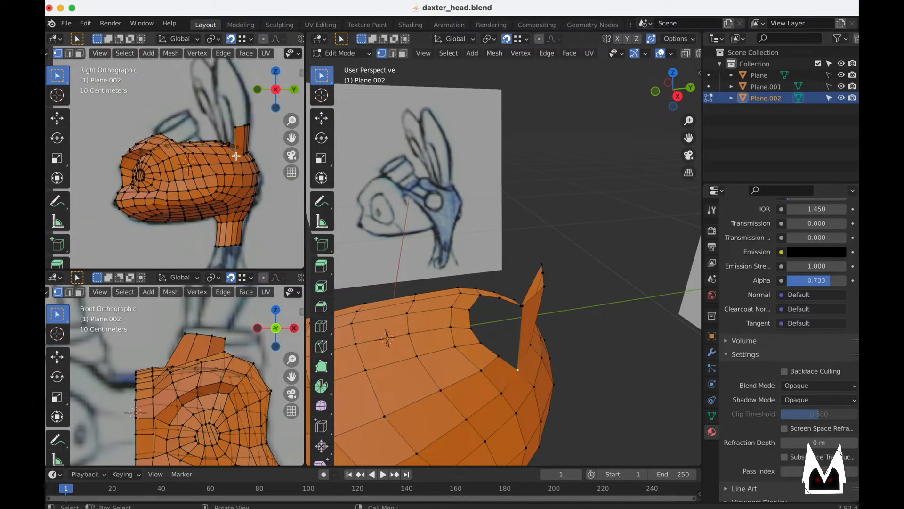
- Move the outer corner vertices of the ear's base strip backward to narrow the strip in side view
middle_click_drag(485, 301, 532, 279)
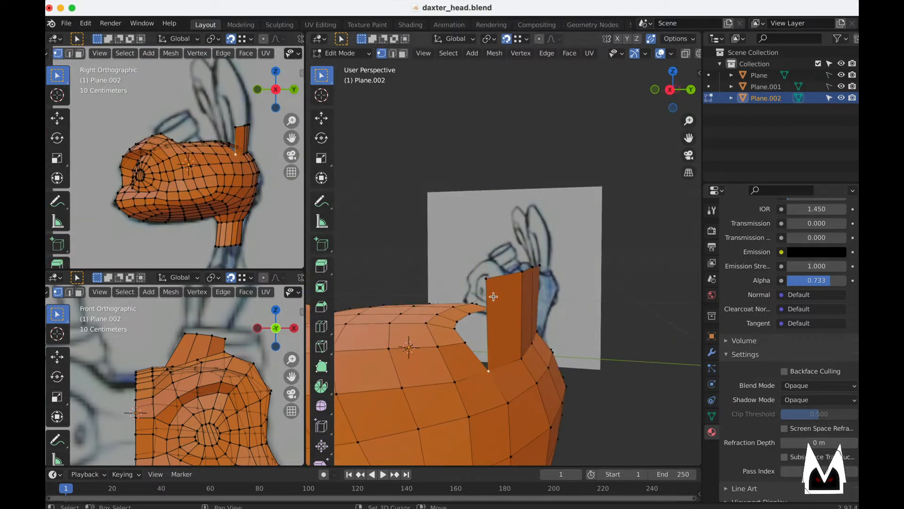
middle_click_drag(531, 383, 550, 376)
key("g")
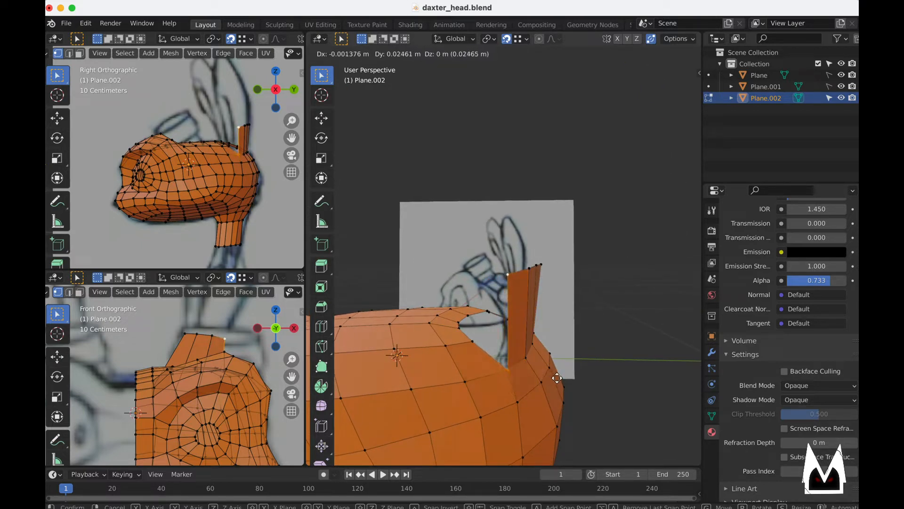
left_click(557, 378)
middle_click_drag(558, 378, 474, 262)
key("g")
left_click(523, 349)
- Extrude the top edges of the ear strip upward along the ear in the side-view sketch
key("2")
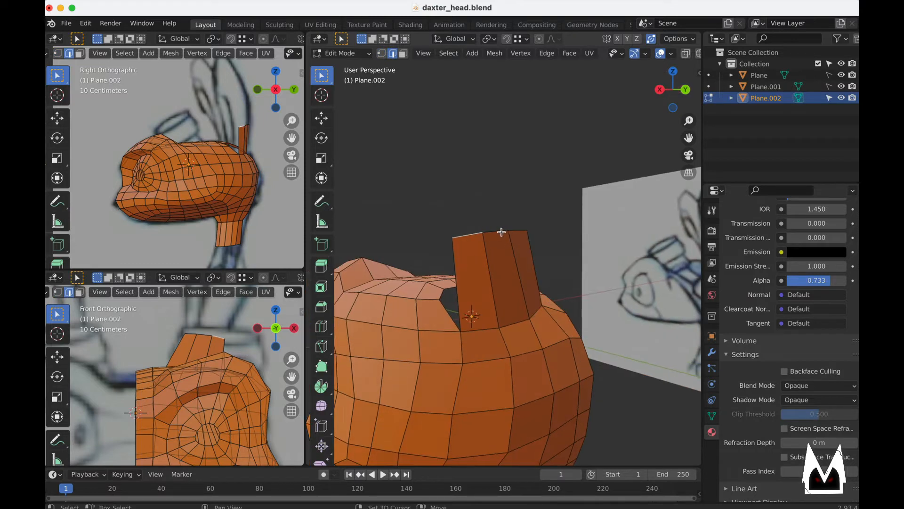
mouse_move(203, 386)
middle_mouse_down()
mouse_move(222, 394)
mouse_move(203, 397)
middle_mouse_up()
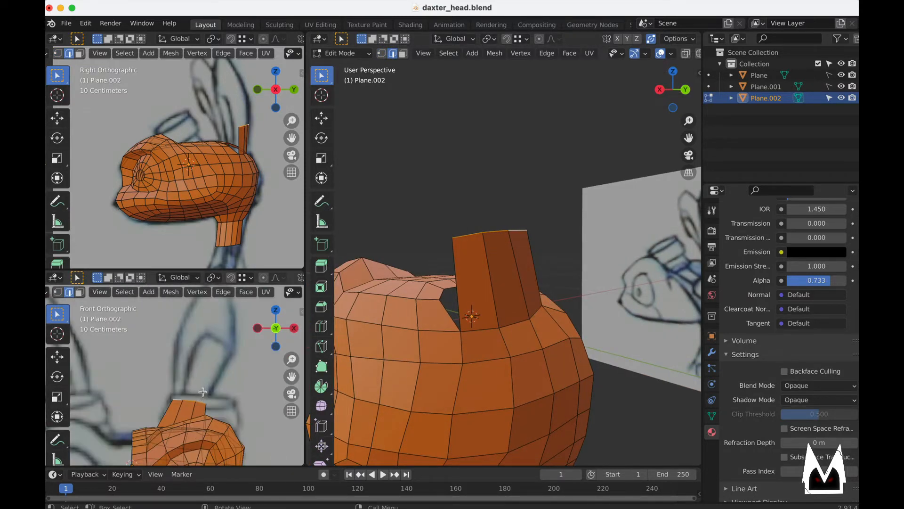
middle_click_drag(261, 144, 242, 207, "shift")
key("g")
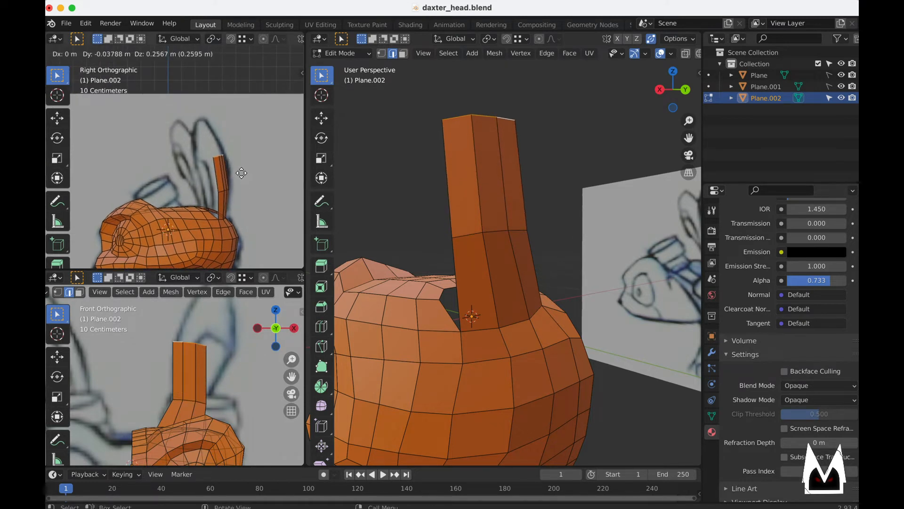
left_click(244, 179)
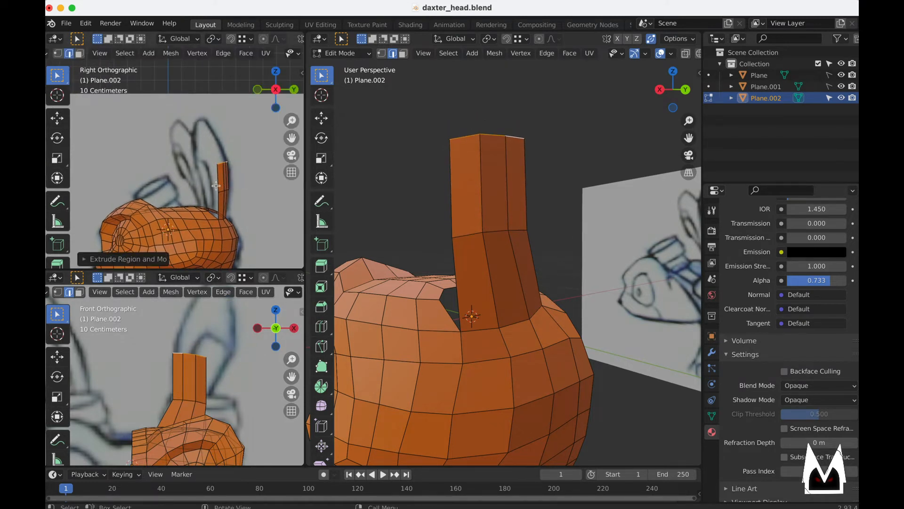
- Reposition the vertices of the newly extruded ear section to follow the ear's rear outline in side view
key("1")
left_click_drag(212, 183, 201, 149)
key("g")
left_click(239, 193)
key("g")
left_click(237, 161)
- Move the ear's top row outward, rotate it and enlarge it to match the ear's width and tilt in the front sketch
middle_click_drag(223, 369, 207, 367, "shift")
key("g")
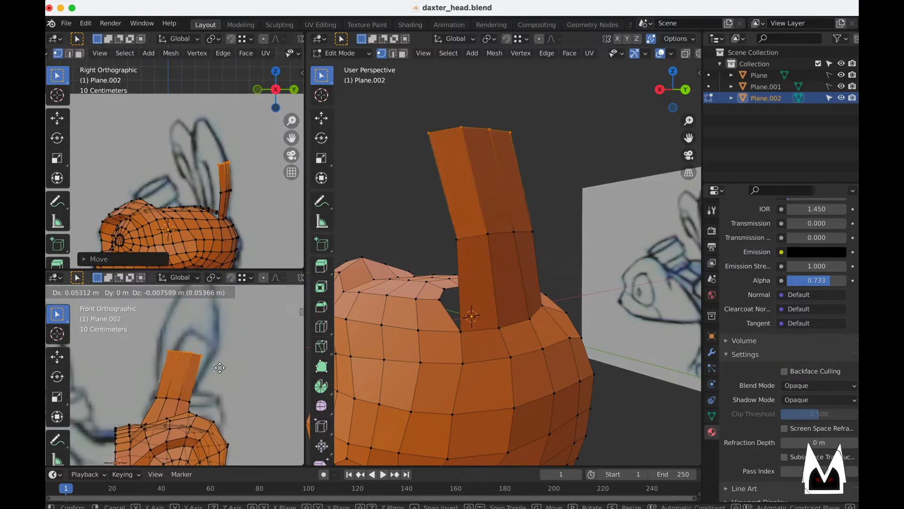
left_click(220, 367)
key("r")
left_click(232, 373)
key("s")
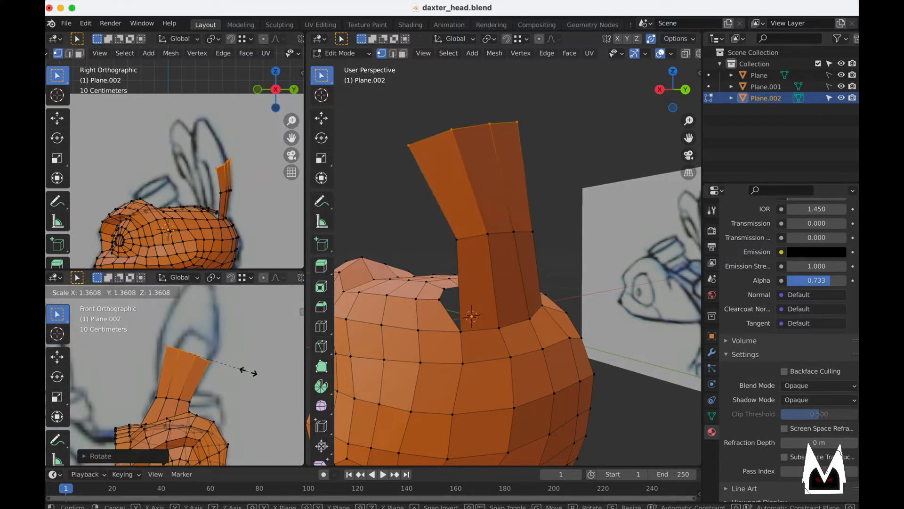
left_click(253, 368)
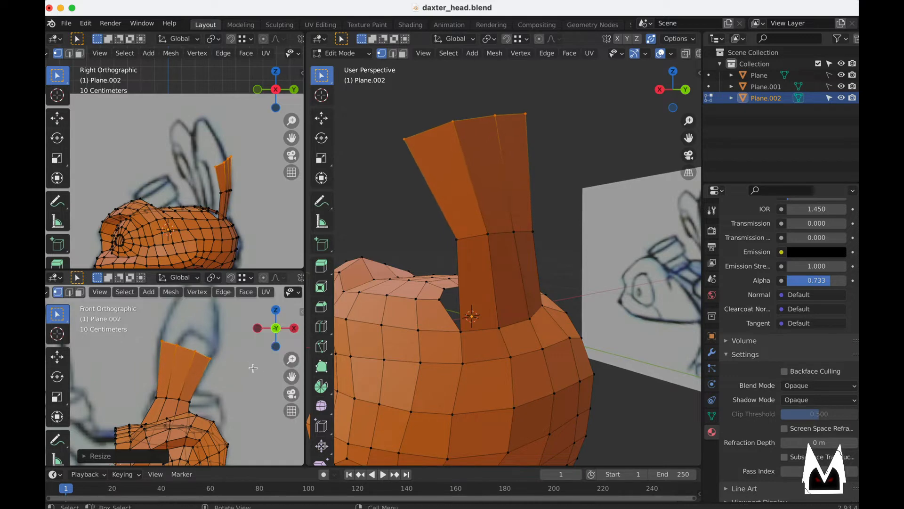
- Move the outer vertex of the ear's lower joint inward in front view
scroll(484, 245, "down", 3)
mouse_move(484, 245)
middle_mouse_down()
mouse_move(432, 256)
mouse_move(490, 256)
middle_mouse_up()
left_click(478, 254)
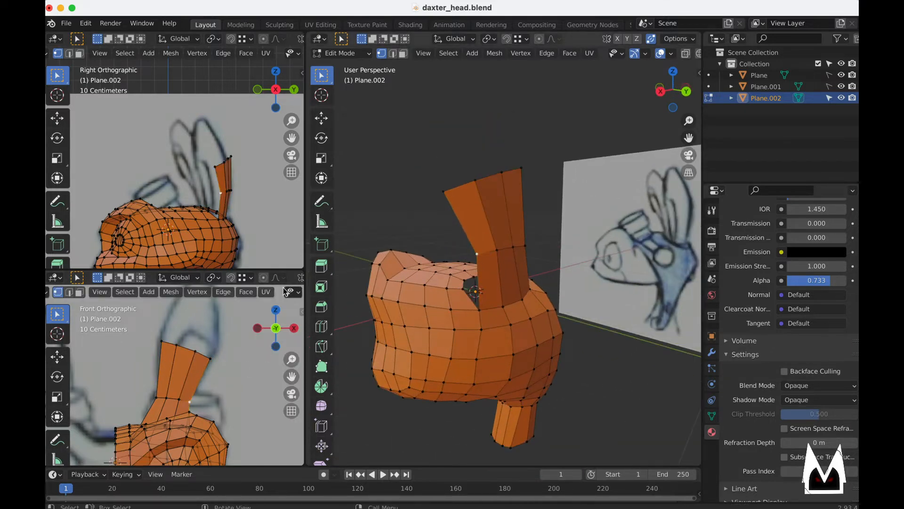
scroll(249, 365, "up", 2)
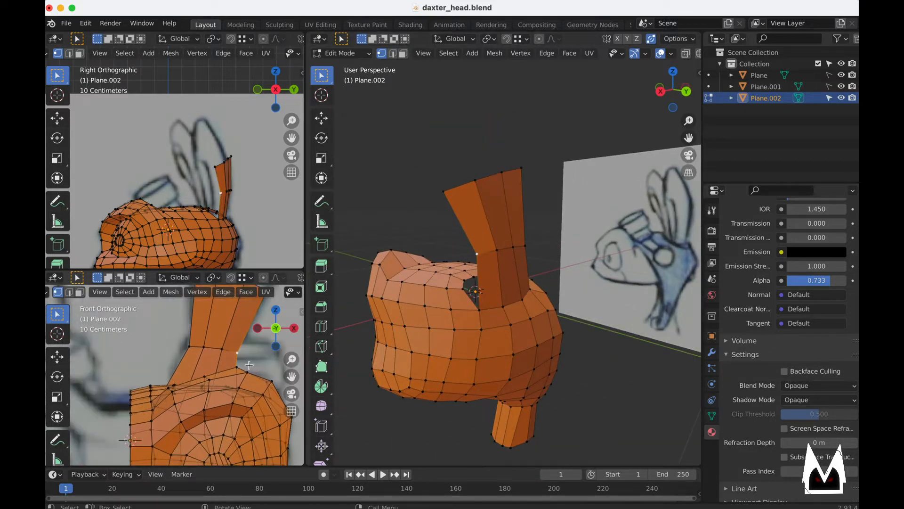
middle_click_drag(248, 366, 207, 377, "shift")
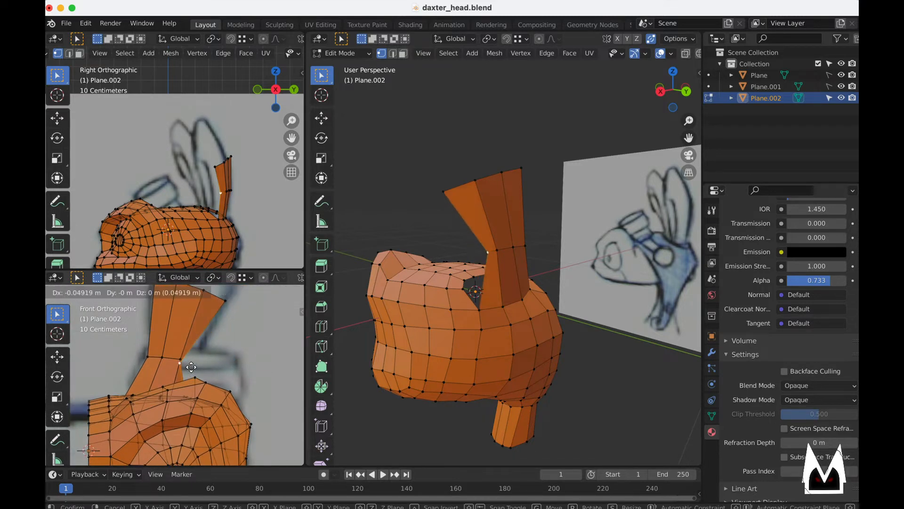
middle_click_drag(348, 345, 462, 311)
- Move the head vertex at the ear's outer base outward, and shift the lower joint's outer vertex outward by about 0.022 m
key("2")
key("1")
key("g")
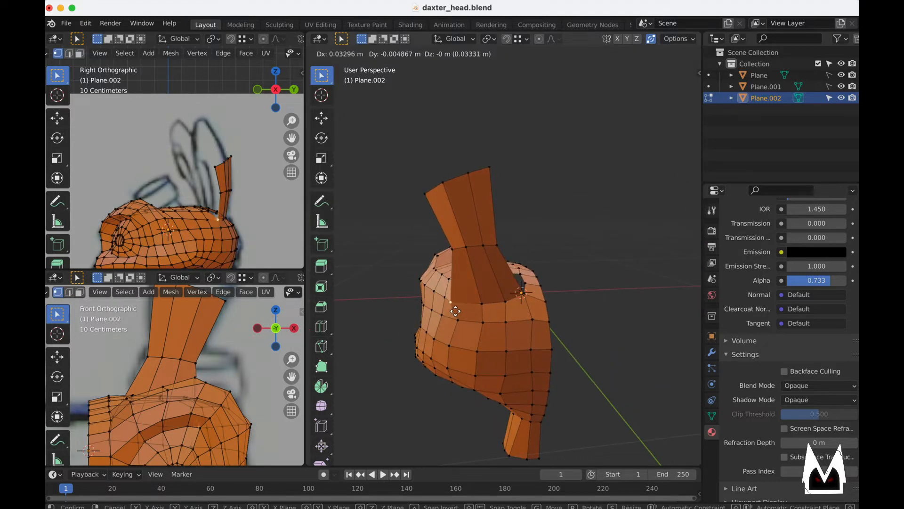
left_click(456, 309)
left_click(453, 245)
key("g")
left_click(446, 247)
- Switch to Finder, preview daxter_concept.jpg to study the ears from several angles, and return to Blender
middle_click_drag(445, 247, 591, 300, "ctrl")
key("super+Tab")
key("super+Tab")
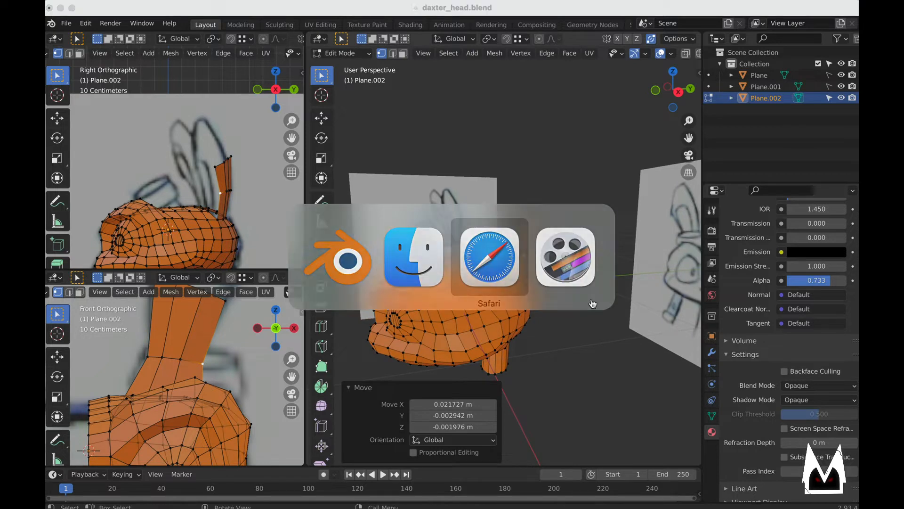
key("super+Tab")
key("super+Tab")
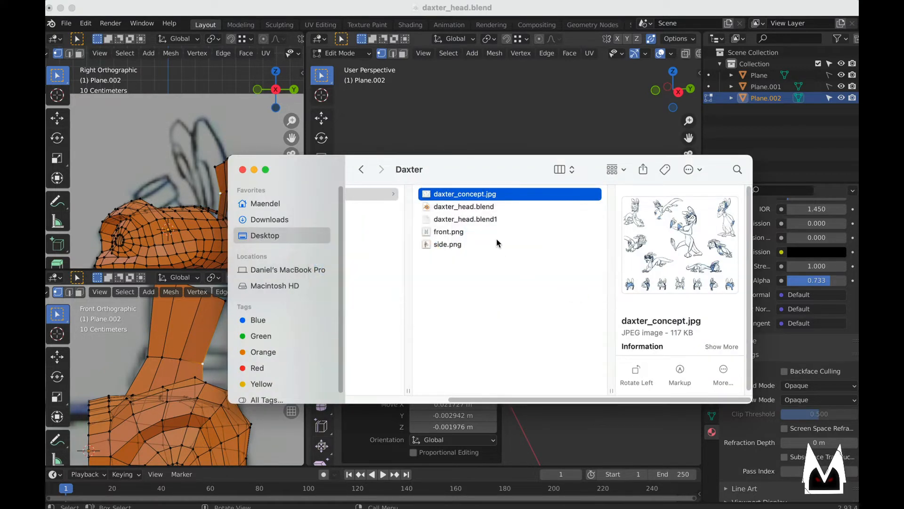
key("space")
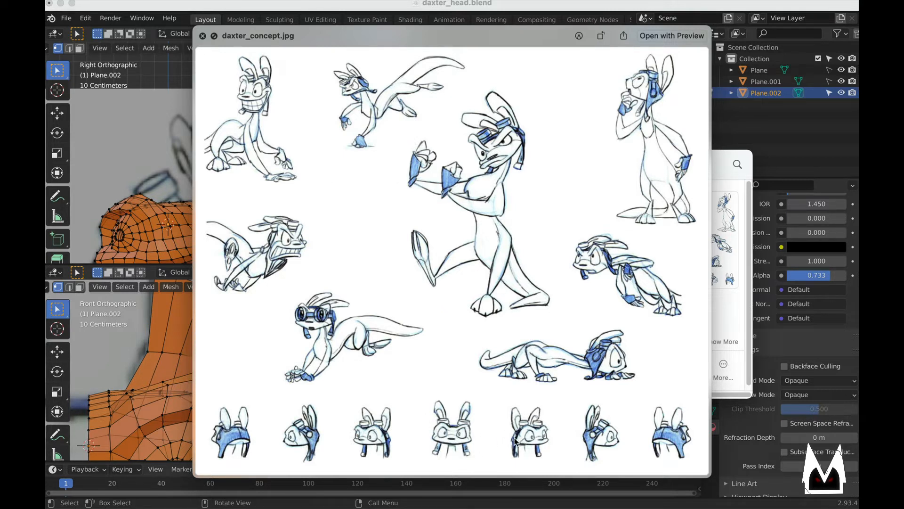
middle_click(105, 127)
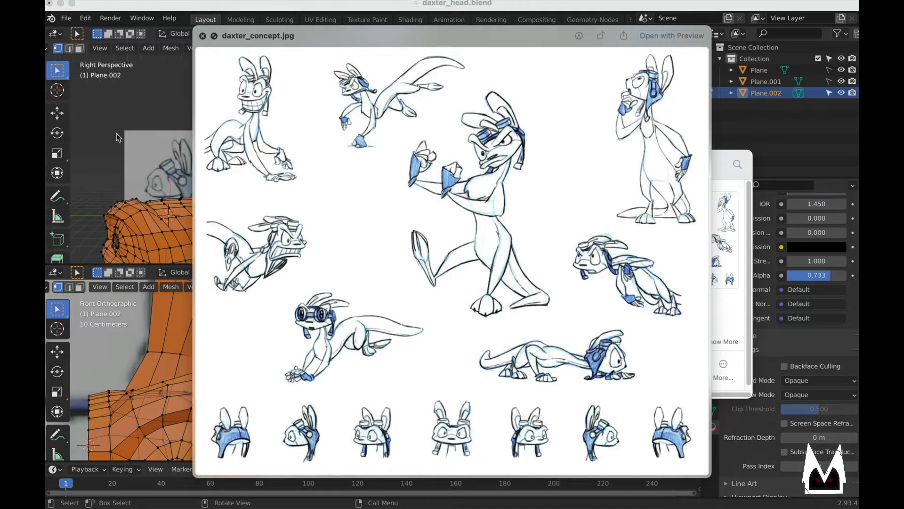
left_click(112, 122)
- Move the head vertex just below the ear's outer base corner slightly outward in back view
middle_click_drag(542, 325, 473, 266)
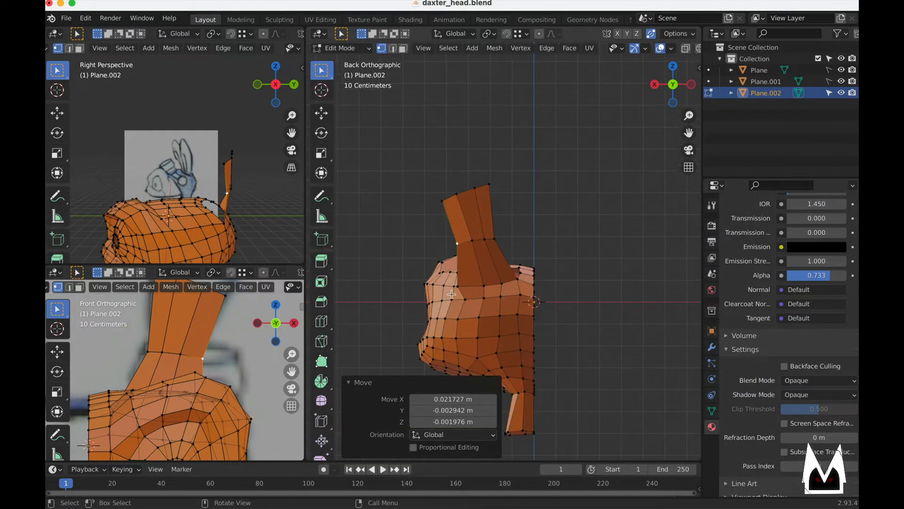
scroll(462, 272, "up", 1)
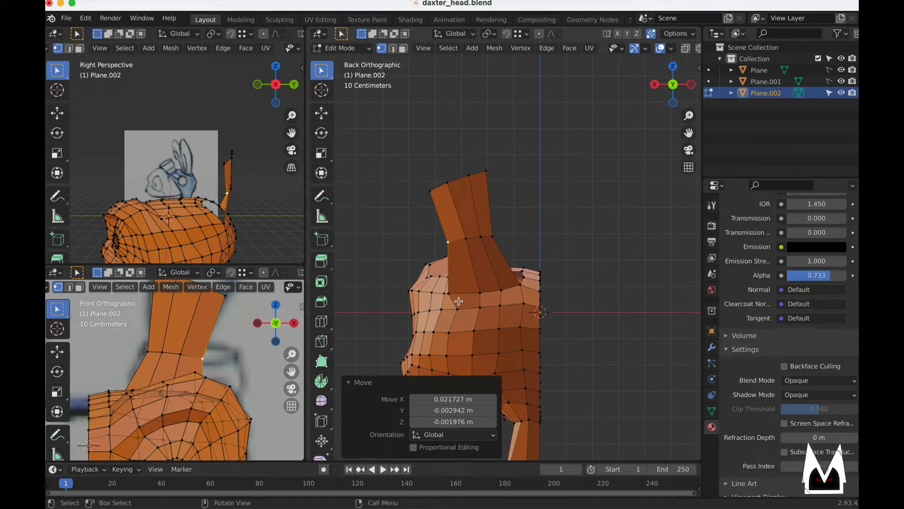
left_click(460, 310)
key("g")
left_click(454, 309)
scroll(460, 300, "up", 3)
middle_click_drag(460, 300, 575, 328)
scroll(575, 297, "down", 6)
- Extrude the ear's top edges upward again, following the ear outline in the front sketch
key("2")
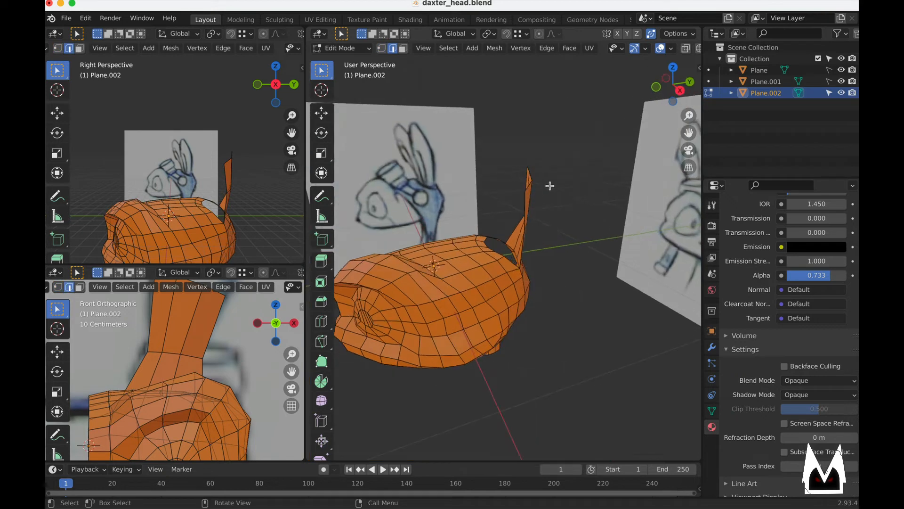
mouse_move(549, 186)
middle_mouse_down()
mouse_move(530, 209)
mouse_move(575, 192)
middle_mouse_up()
left_click_drag(576, 192, 484, 126)
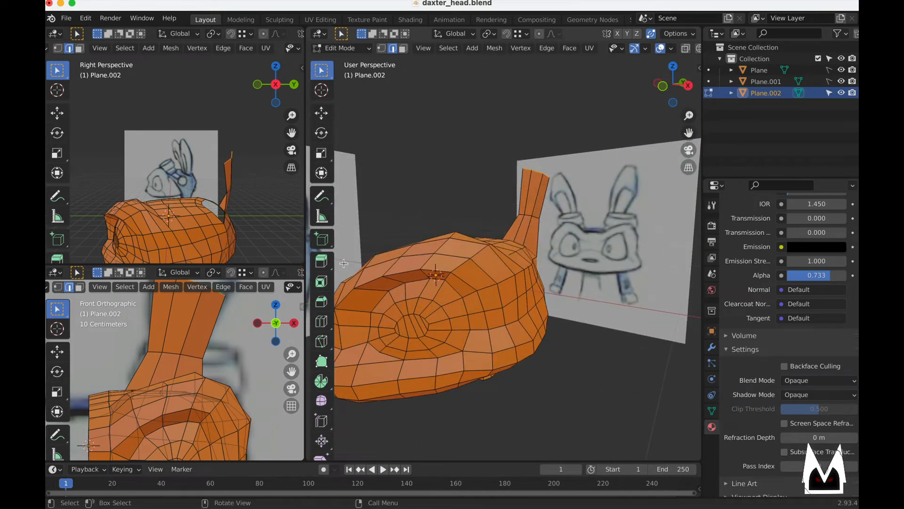
middle_click_drag(184, 383, 183, 422, "shift")
key("g")
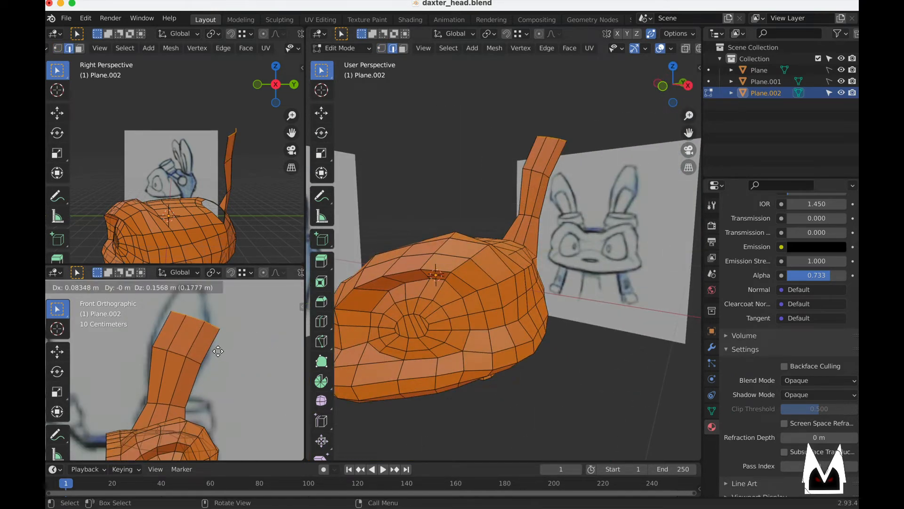
left_click(210, 347)
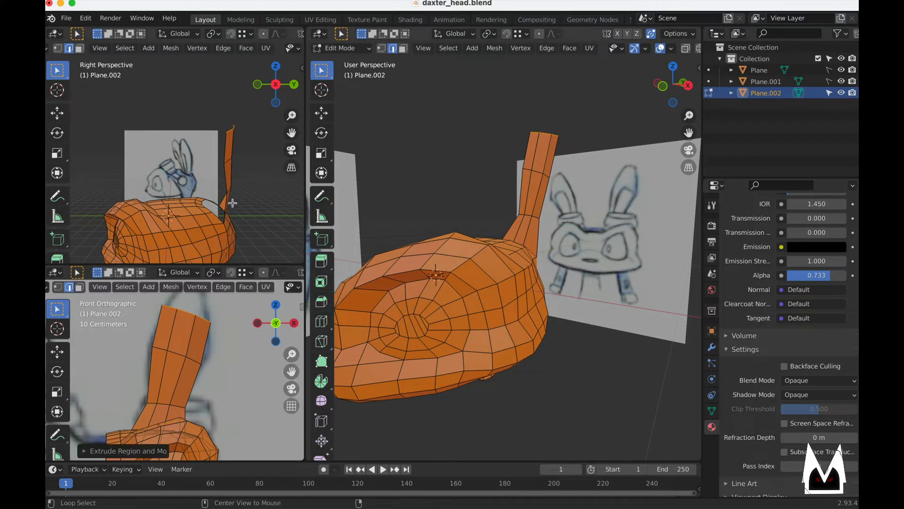
- Move the ear's new top edges forward to follow the side sketch, and scale and reposition them to fit the front outline
middle_click_drag(230, 202, 247, 182, "alt")
key("g")
left_click(233, 183)
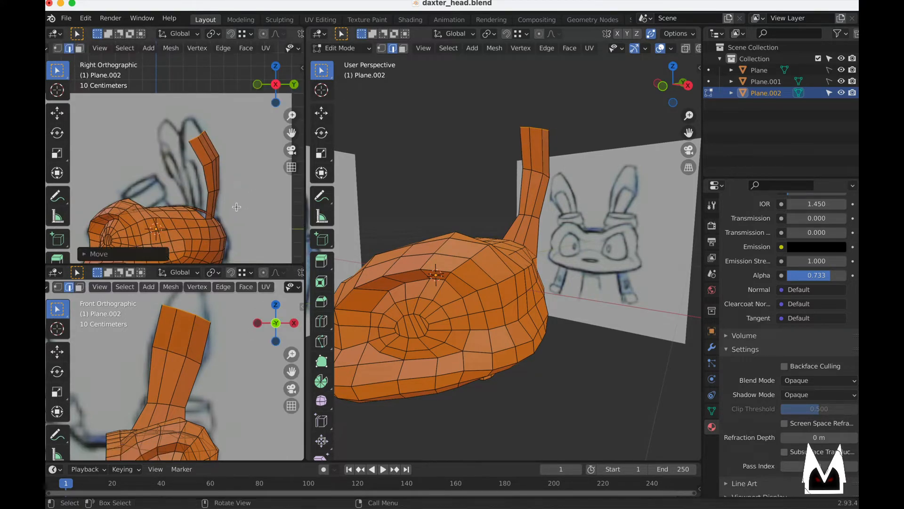
key("s")
left_click(224, 353)
key("g")
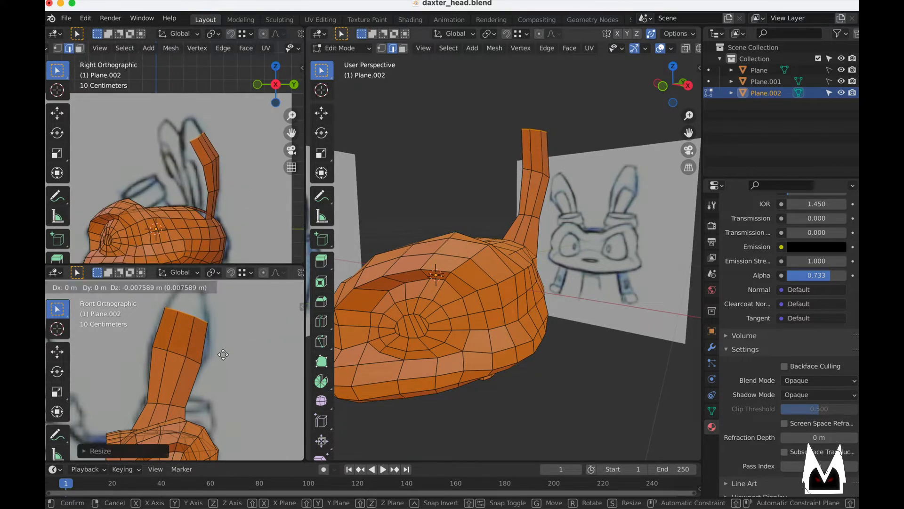
left_click(221, 354)
- Move the outer vertex of the ear's upper joint row outward and the lower joint's outer vertex slightly inward in front view
key("1")
left_click(201, 363)
key("g")
left_click(208, 357)
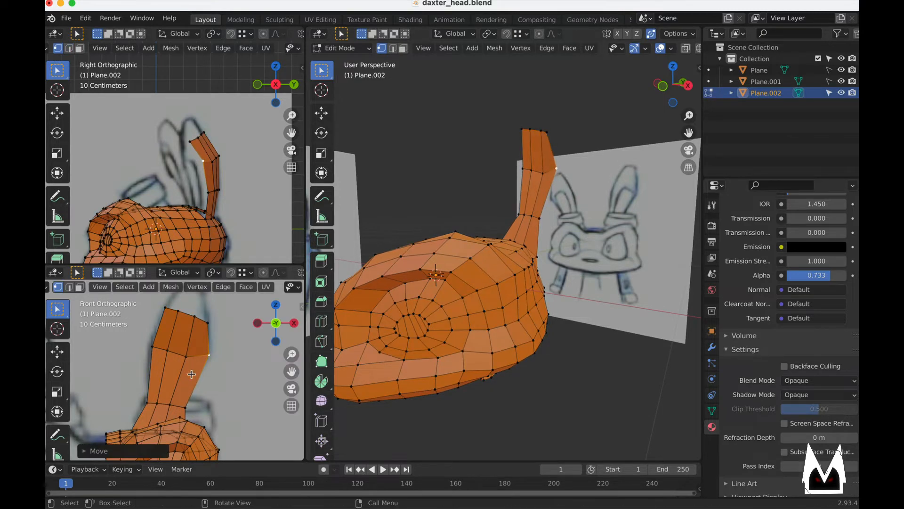
left_click(187, 403)
key("g")
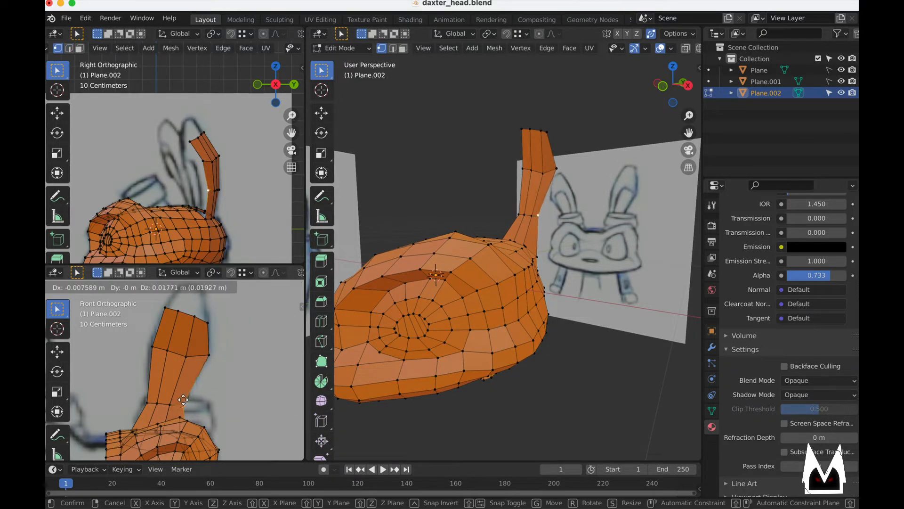
left_click(184, 400)
- Shift the inner-side vertex and the two middle vertices of the ear's upper joint row to spread the row evenly
left_click(152, 347)
key("g")
left_click(150, 343)
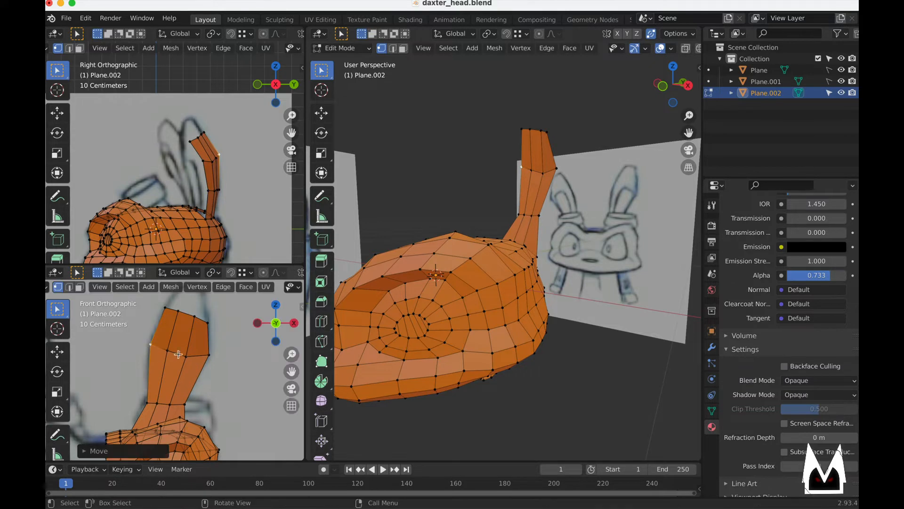
left_click(184, 357)
key("g")
left_click(189, 352)
left_click(170, 349)
key("g")
left_click(167, 347)
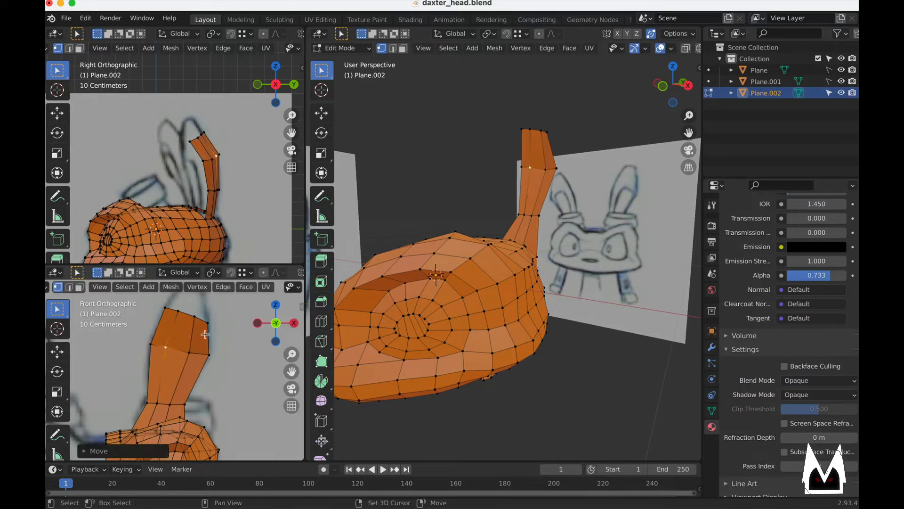
- Move the outer corner of the ear's top row backward, and adjust the row's inner vertices to narrow the open end in side view
middle_click_drag(209, 317, 206, 349, "shift")
left_click_drag(218, 361, 115, 308)
scroll(209, 174, "up", 3)
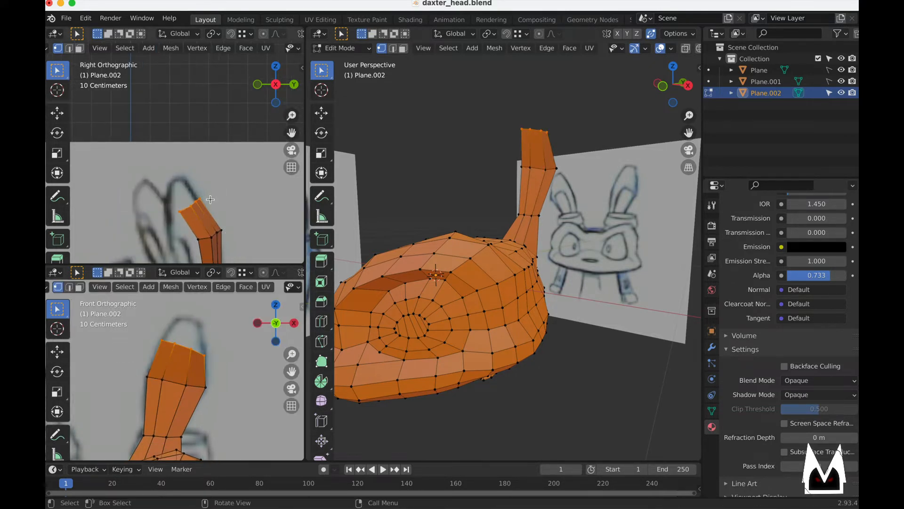
middle_click_drag(518, 187, 502, 194)
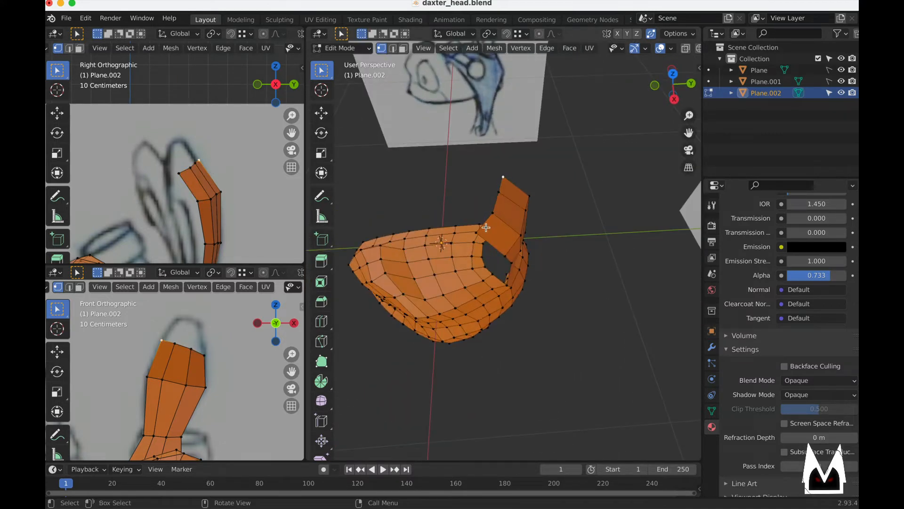
middle_click_drag(483, 228, 469, 202)
left_click(179, 173)
key("g")
left_click(192, 173)
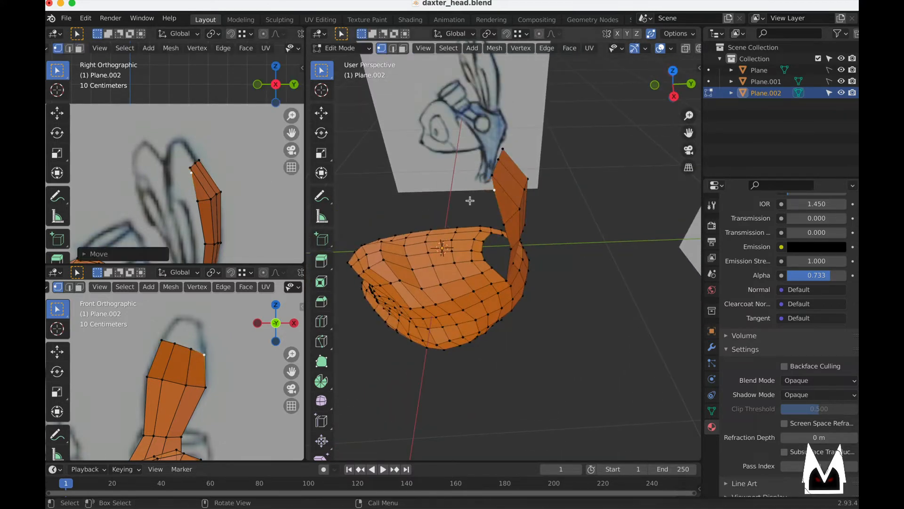
left_click(502, 150)
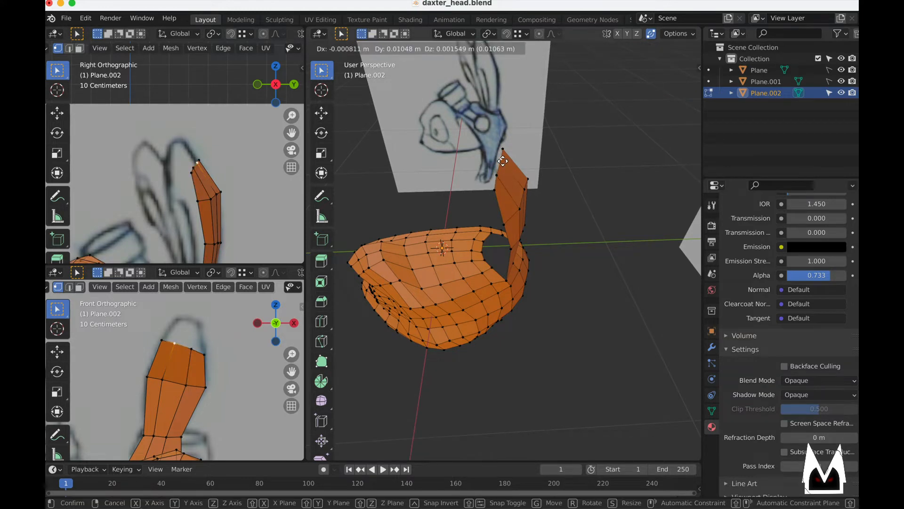
key("g")
left_click(499, 151)
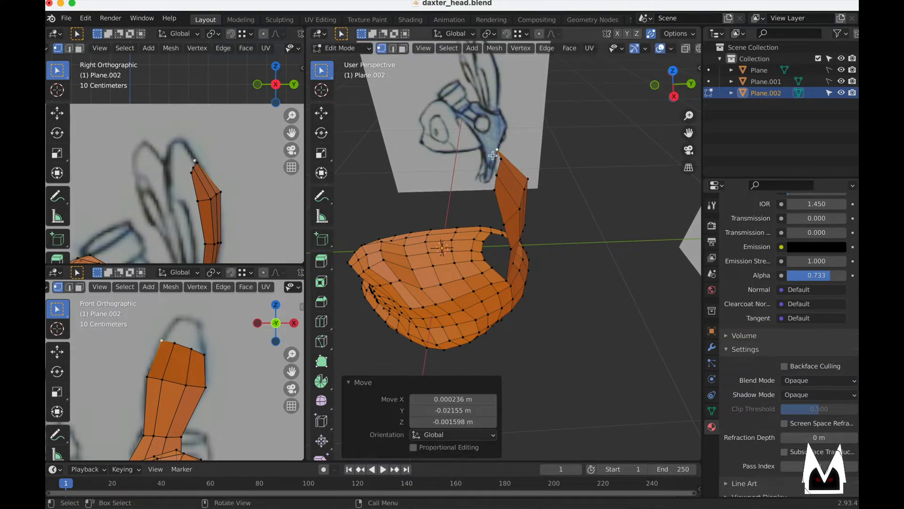
- Extrude the ear's top edges upward, scale them narrower, and position them inside the ear outline in front view
key("2")
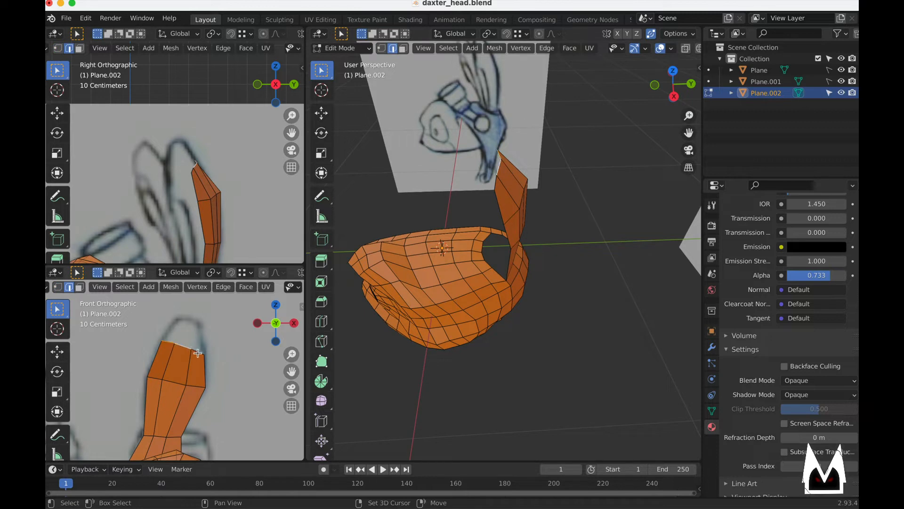
key("e")
left_click(208, 315)
scroll(207, 316, "up", 2)
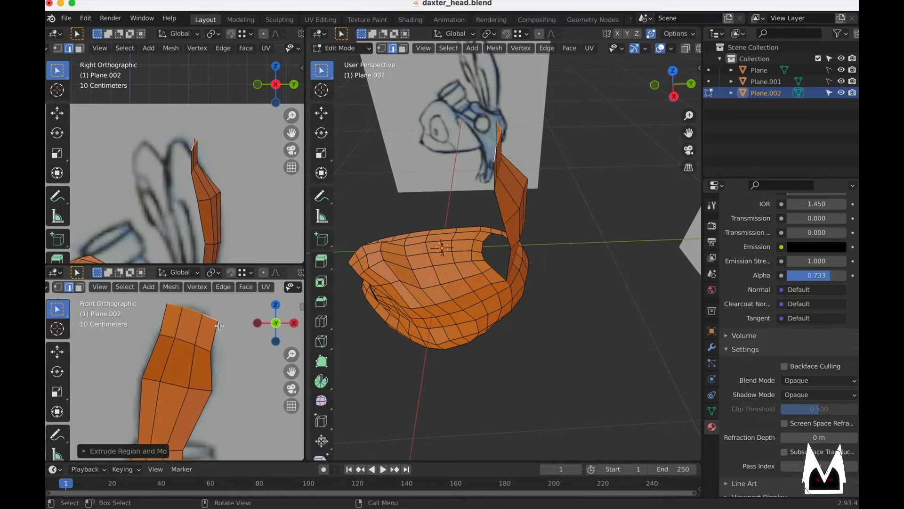
key("s")
left_click(204, 324)
scroll(205, 324, "up", 2)
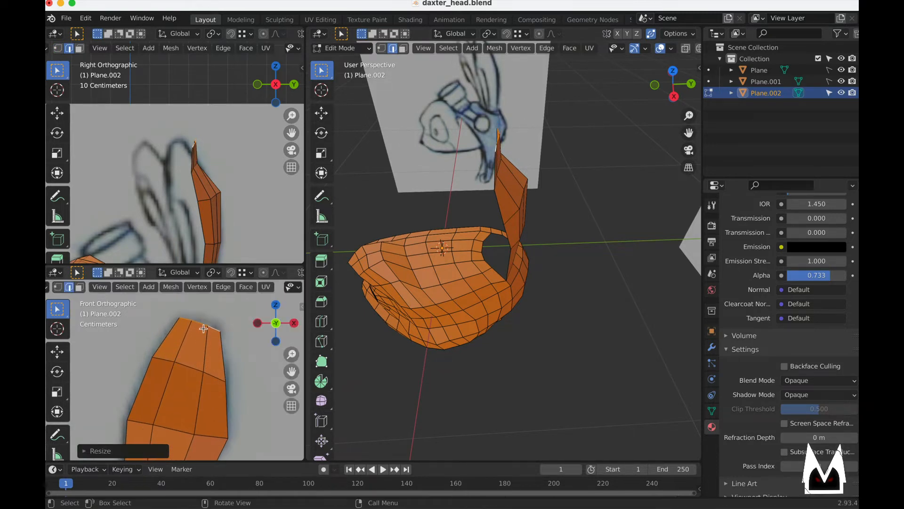
key("g")
left_click(208, 320)
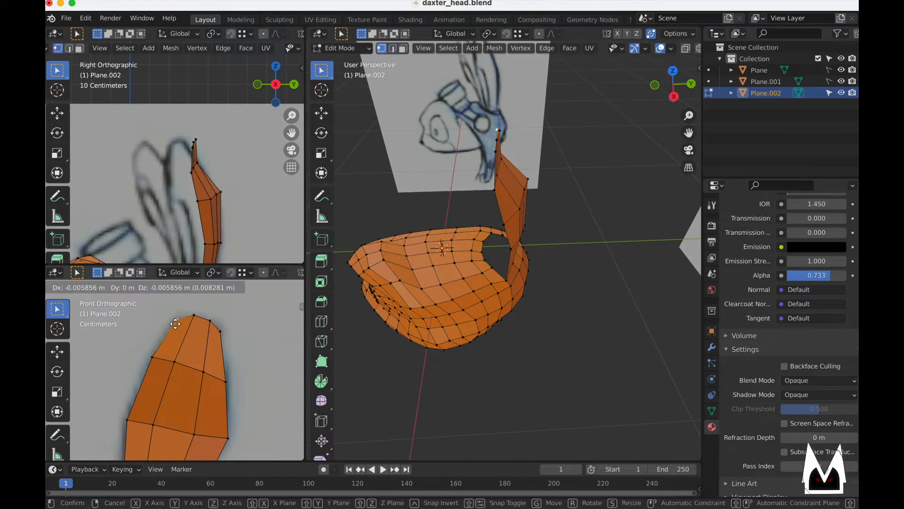
- Move the two corner vertices of the ear's tip row in front view to round the tip along the sketch outline
key("1")
key("g")
left_click(230, 336)
scroll(235, 377, "down", 2)
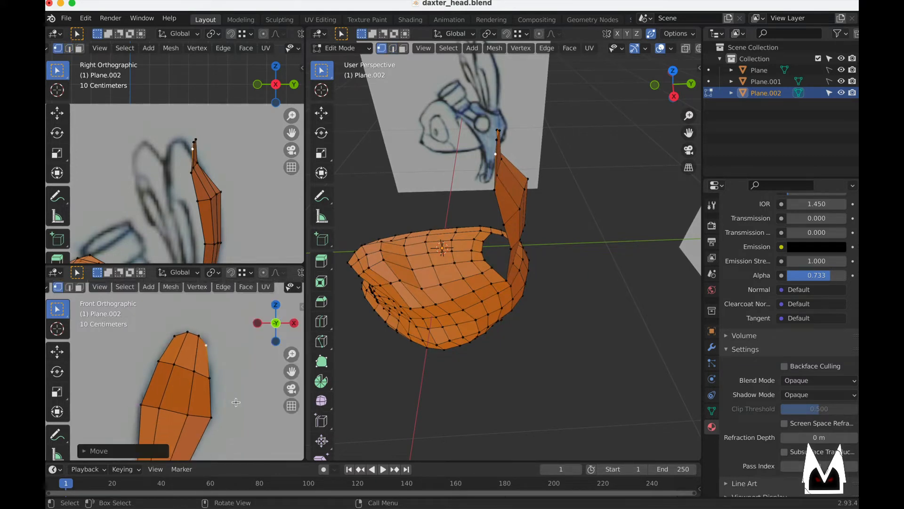
- Move the whole tip row of the ear forward in side view to follow the side sketch's curve
middle_click_drag(526, 175, 470, 152)
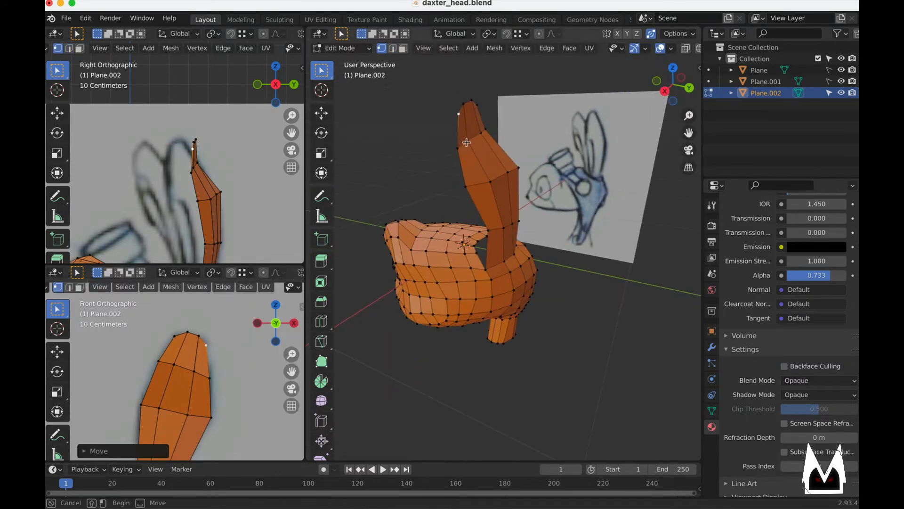
left_click_drag(482, 133, 489, 126)
middle_click_drag(227, 171, 220, 178, "shift")
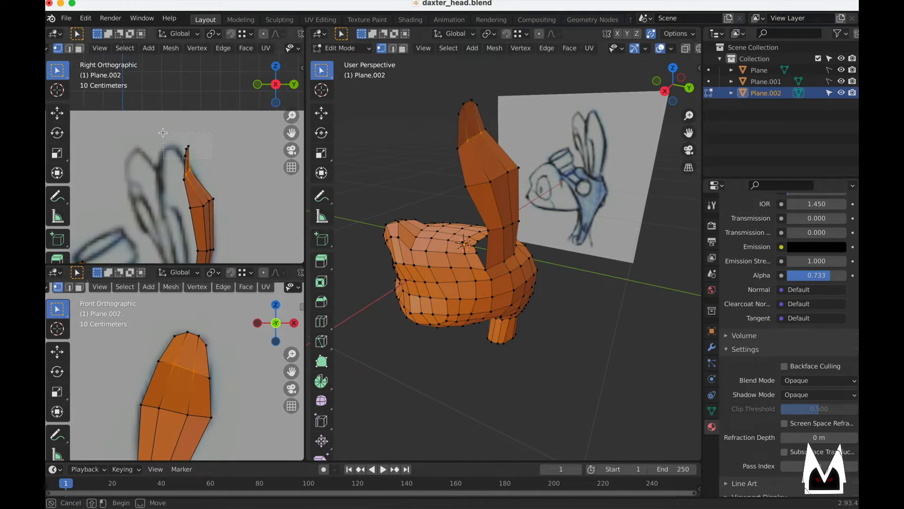
left_click_drag(163, 133, 201, 163)
key("g")
left_click(186, 162)
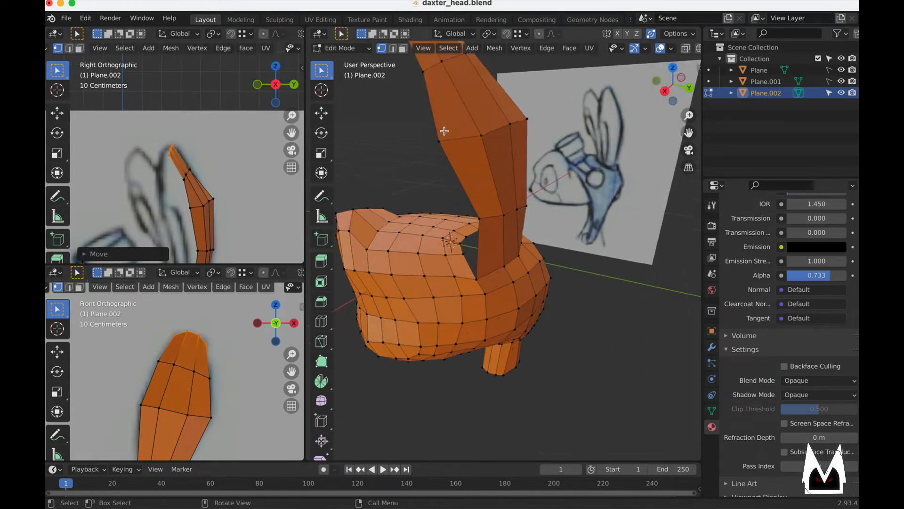
- Nudge the outer vertex of the row below the ear tip and a middle vertex of the ear's widest row outward
middle_click_drag(514, 160, 449, 225)
left_click(515, 128)
key("g")
left_click(521, 131)
left_click(444, 238)
key("g")
left_click(450, 240)
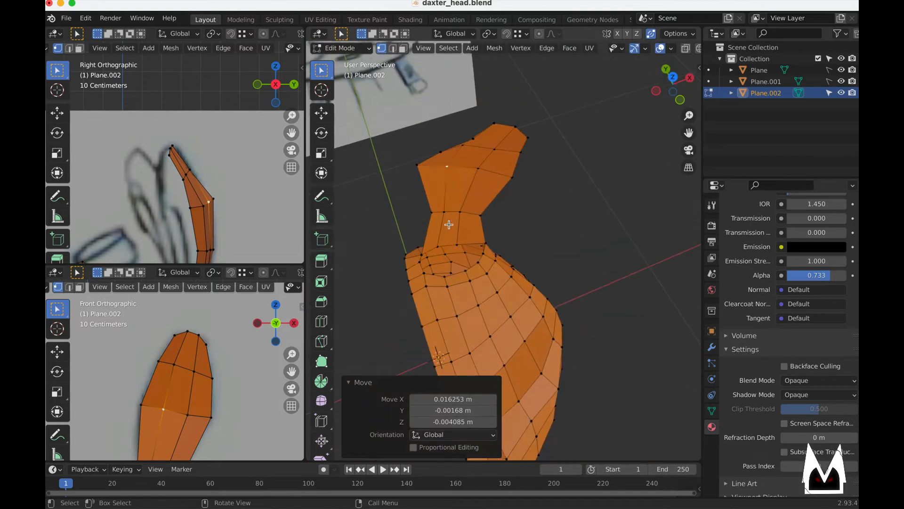
- Move the inner-side vertex of the ear's lower joint row away from the ear's centre and adjust the row's outer vertex
left_click(429, 216)
key("g")
left_click(457, 214)
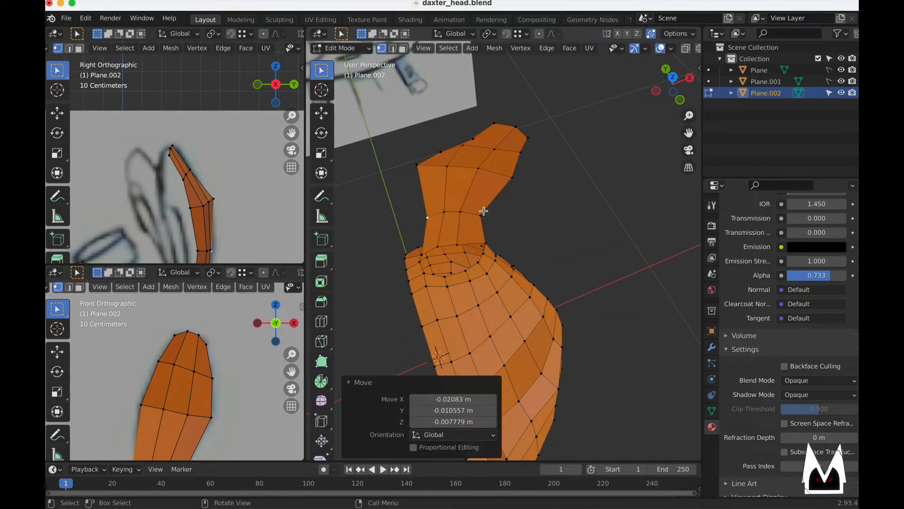
left_click(483, 213)
key("g")
left_click(482, 214)
- Reposition the inner-side corner of the ear's widest row forward and adjust the inner-side vertex of the row below the tip
middle_click_drag(482, 214, 451, 210)
left_click(461, 205)
key("g")
left_click(539, 210)
left_click(484, 145)
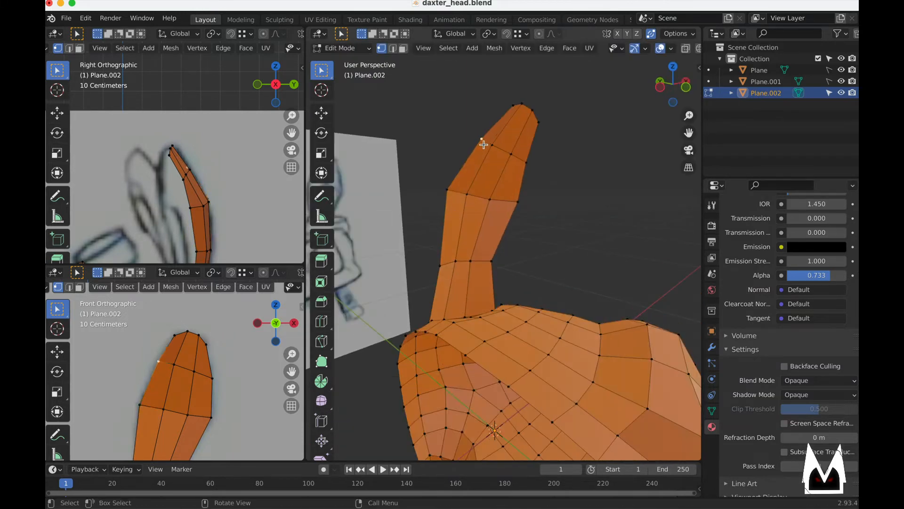
key("g")
left_click(532, 154)
- Adjust the outer-side vertices near the ear tip and both corner vertices of the tip row to smooth the upper edge
middle_click_drag(533, 154, 437, 182)
key("g")
left_click(534, 196)
key("g")
left_click(561, 162)
middle_click_drag(561, 162, 461, 169)
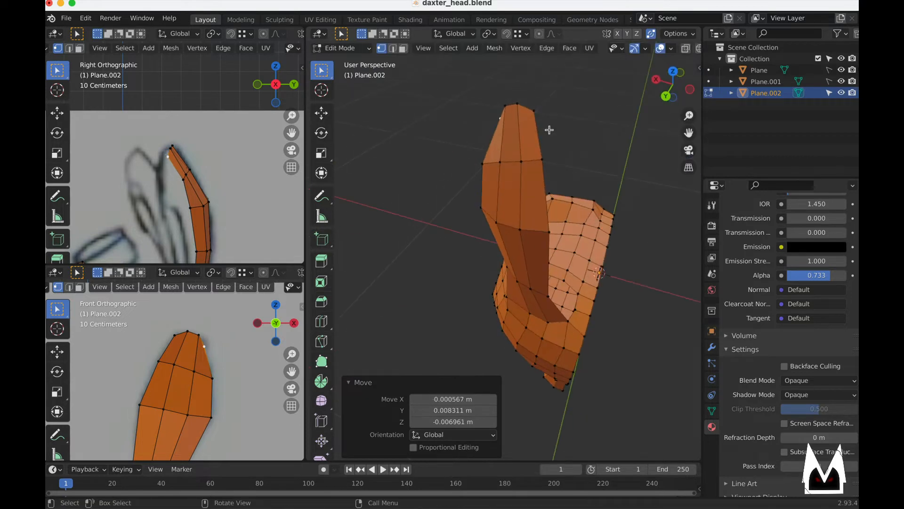
key("g")
left_click(537, 118)
middle_click_drag(537, 119, 553, 146)
- Move the two middle vertices of the row below the ear tip backward to round the ear's back
left_click(503, 152)
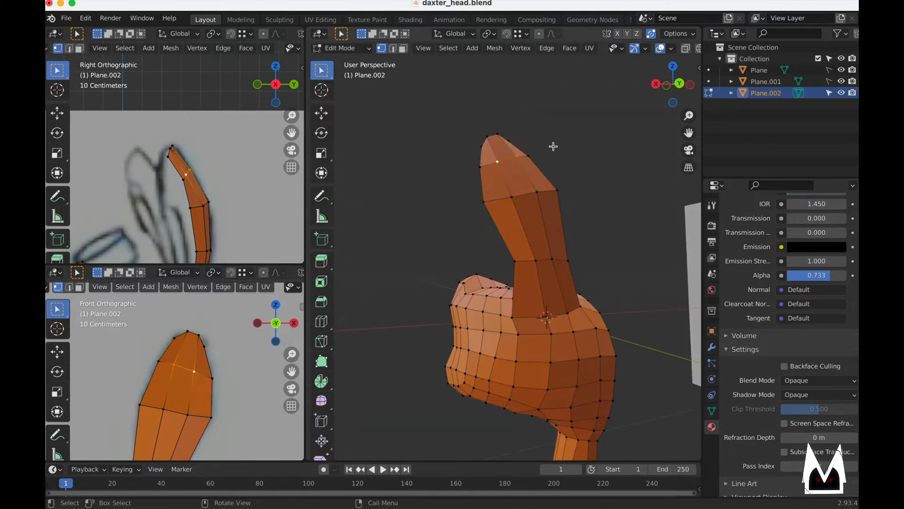
middle_click_drag(523, 185, 484, 303)
key("g")
left_click(557, 188)
left_click(494, 161)
key("g")
left_click(547, 178)
- Move the lower joint row's outer vertex outward and the outer vertex of the ear's base row inward
left_click(521, 269)
key("g")
left_click(509, 302)
mouse_move(540, 346)
middle_mouse_down()
mouse_move(545, 351)
mouse_move(524, 352)
middle_mouse_up()
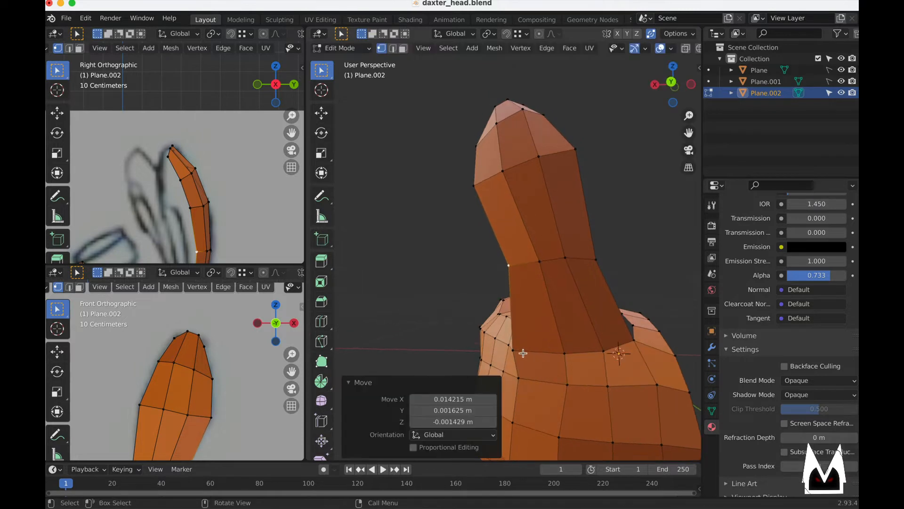
key("g")
left_click(535, 353)
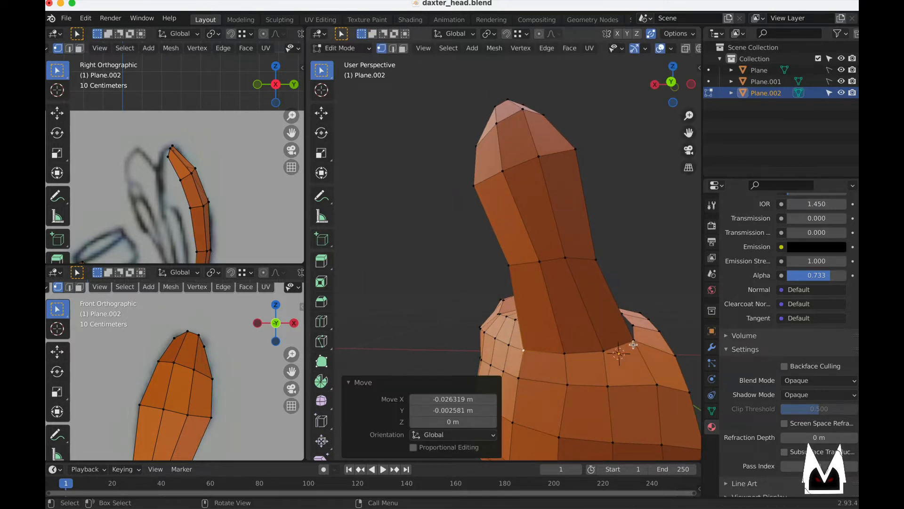
- Shift the base row's inner corner and its neighbouring vertex toward the ear's centre, and raise the lower joint's inner vertex
key("g")
left_click(606, 352)
key("g")
left_click(593, 354)
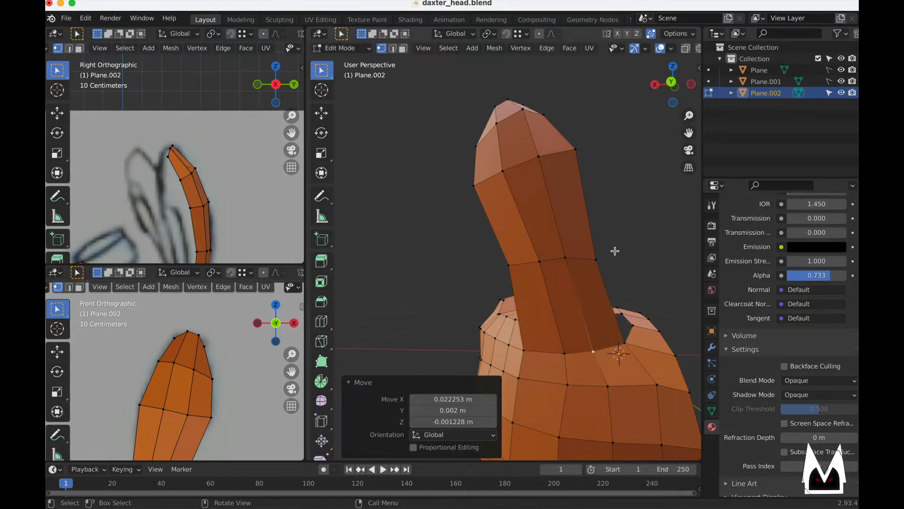
key("g")
left_click(561, 259)
middle_click_drag(521, 275, 545, 289)
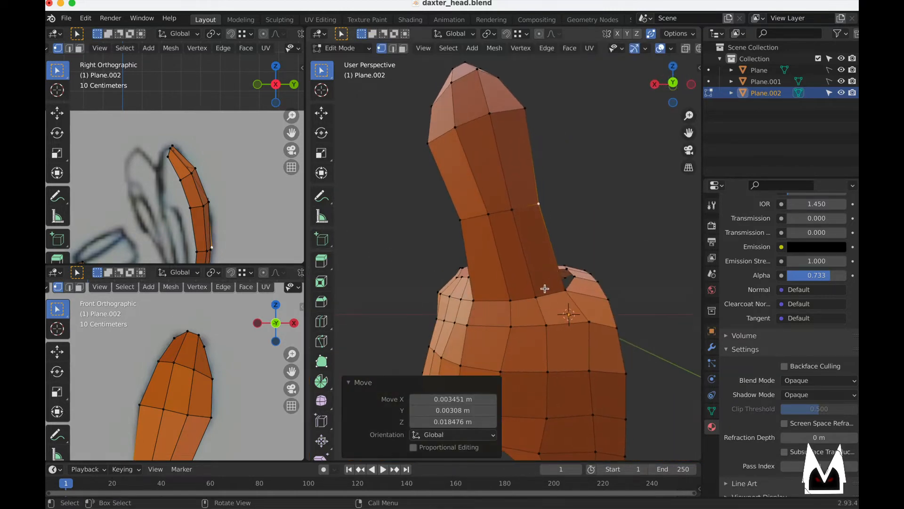
- Add a loop cut midway between the ear's widest row and lower joint row, and scale it to 0.917
scroll(172, 352, "down", 4)
middle_click_drag(174, 411, 191, 379, "shift")
scroll(191, 379, "up", 3)
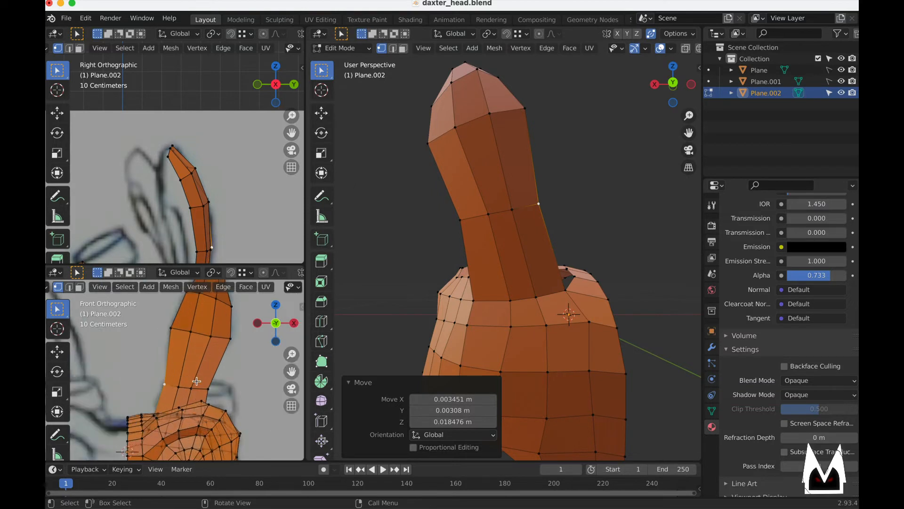
key("ctrl+r")
left_click(217, 368)
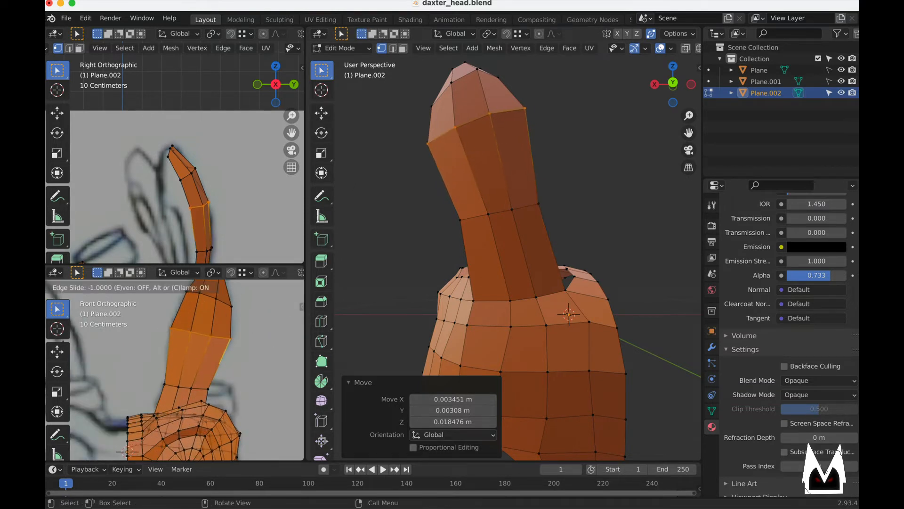
left_click(237, 370)
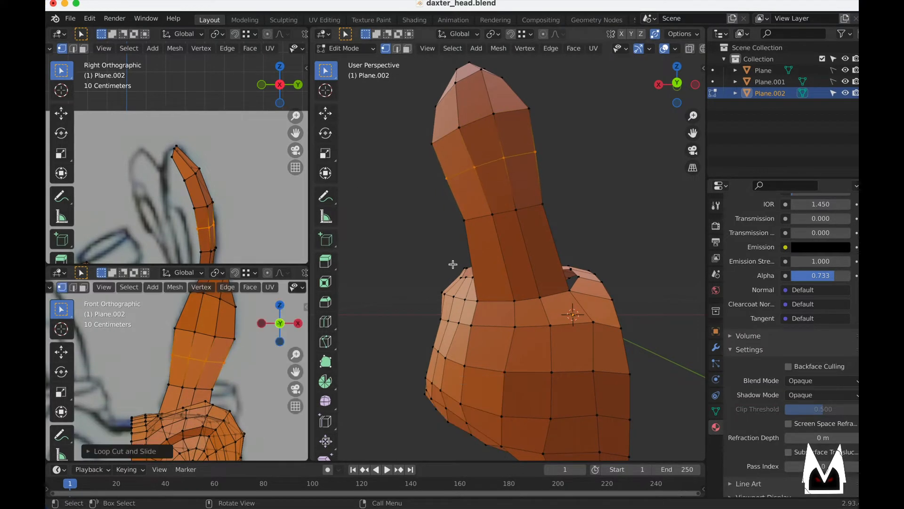
key("s")
left_click(546, 189)
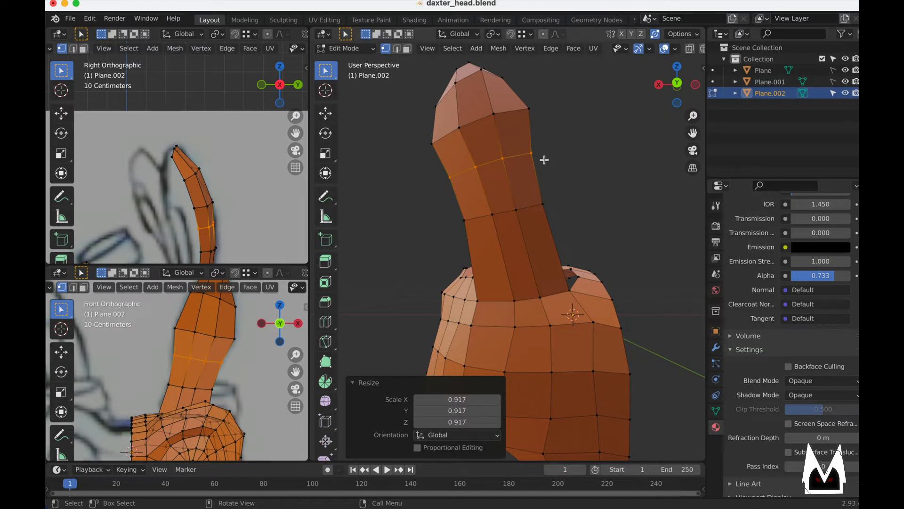
- Slide the ear's lower joint row slightly downward by a factor of -0.098 and scale it to 0.880
left_click(544, 209)
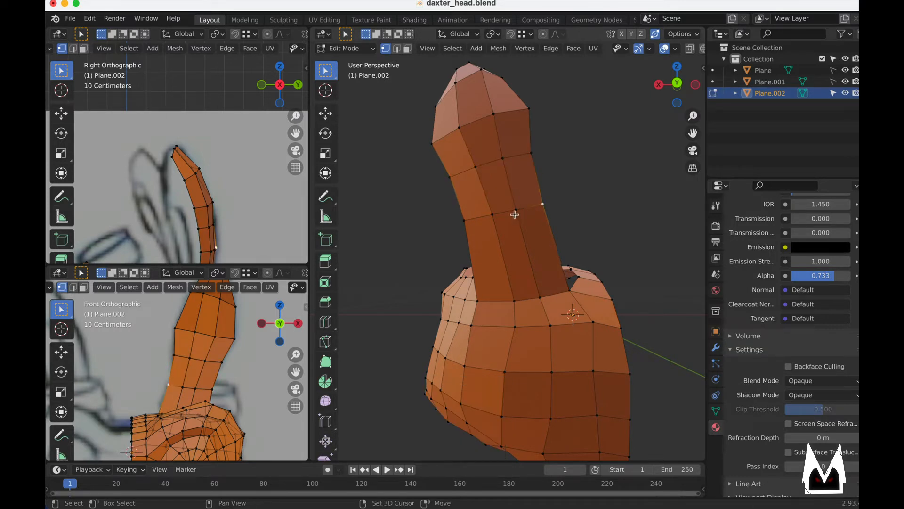
key("g")
key("g")
left_click(523, 241)
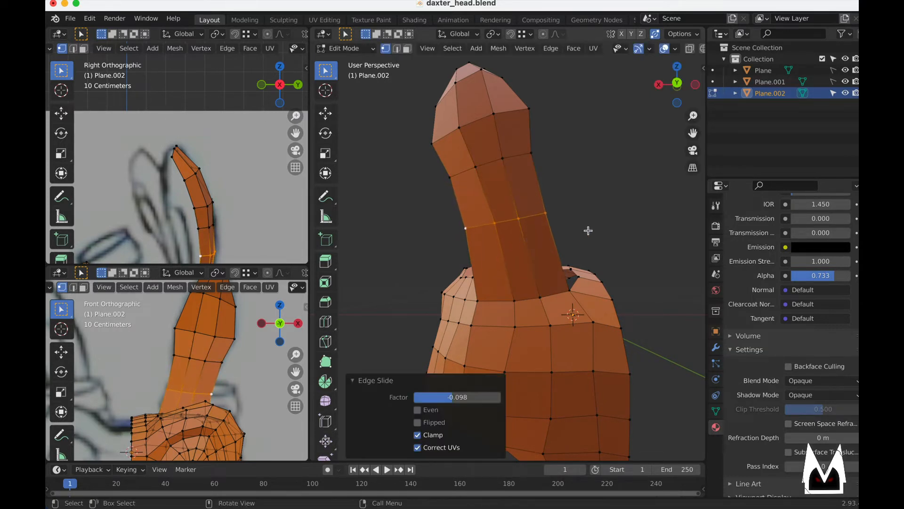
key("s")
left_click(579, 230)
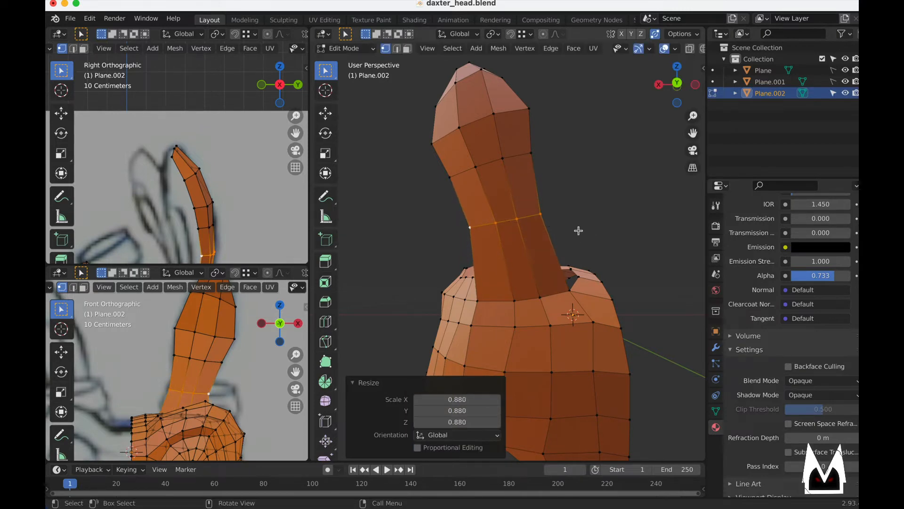
- Nudge the inner-side vertex of the row below the ear tip to fit the outline in front view
mouse_move(505, 190)
middle_mouse_down()
mouse_move(553, 226)
mouse_move(603, 221)
mouse_move(530, 237)
middle_mouse_up()
left_click(553, 235)
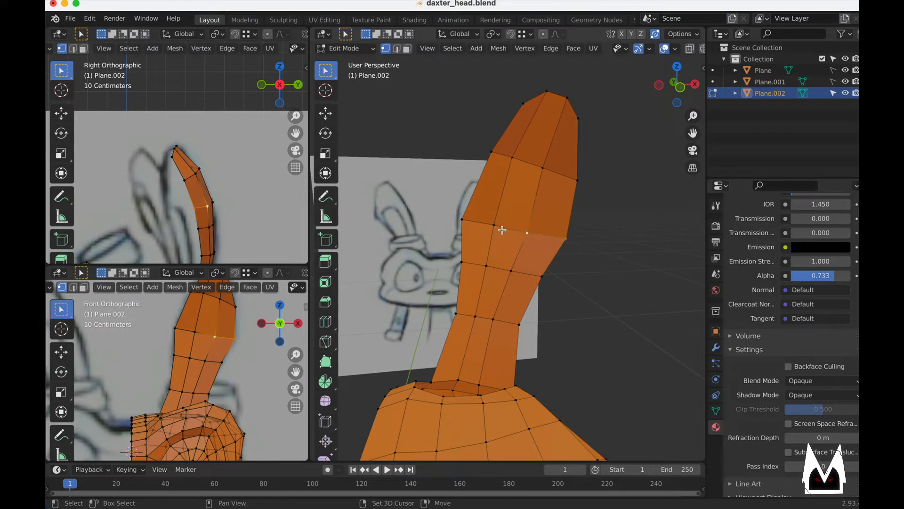
scroll(223, 216, "down", 2)
scroll(206, 338, "down", 4)
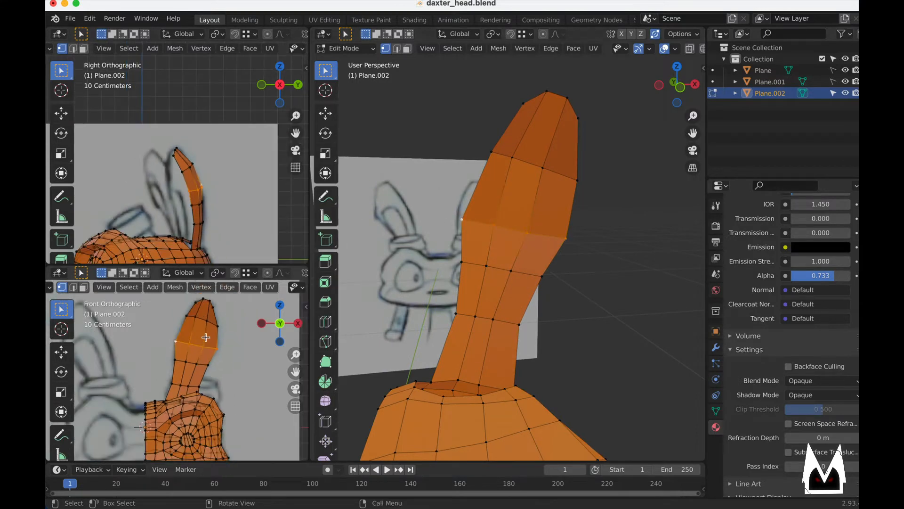
scroll(223, 337, "up", 4)
left_click(226, 320)
middle_click_drag(214, 308, 213, 340, "shift")
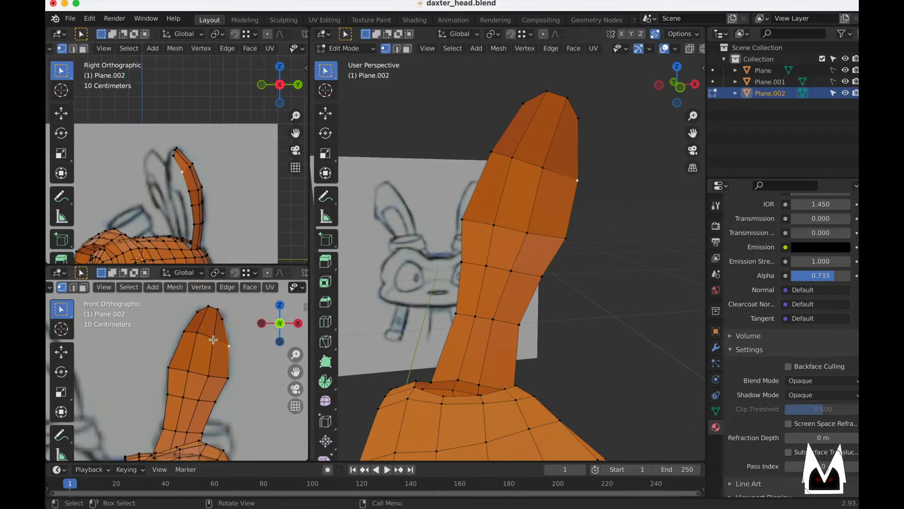
left_click(183, 332)
key("g")
left_click(182, 334)
scroll(529, 221, "down", 5)
middle_click_drag(529, 222, 422, 251)
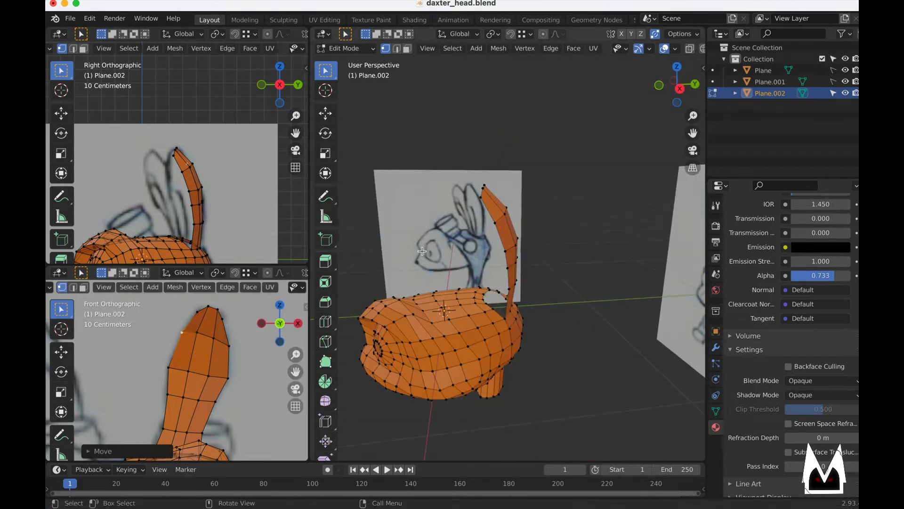
- Duplicate all the ear's faces from just above its base segment up to the tip, placing the copy in front of the original
middle_click_drag(499, 278, 542, 311)
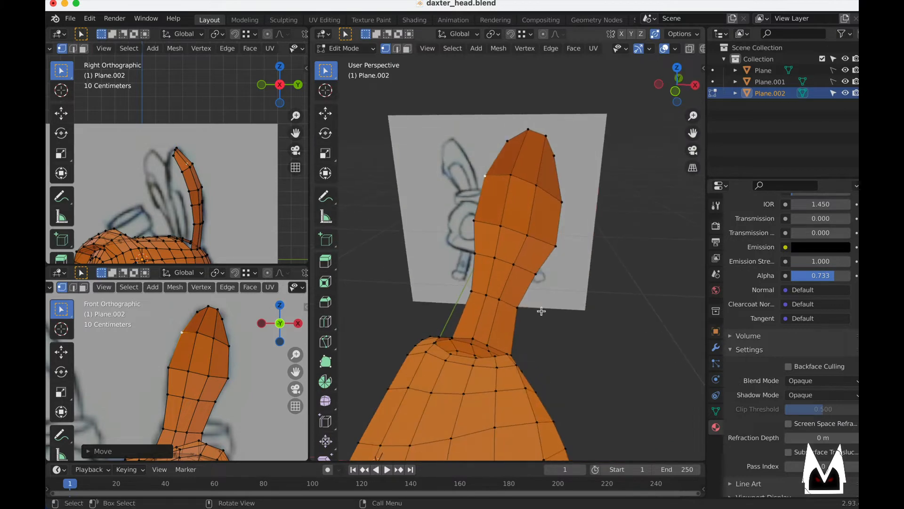
key("3")
left_click(515, 287)
left_click(497, 280, "shift")
left_click(480, 268, "shift")
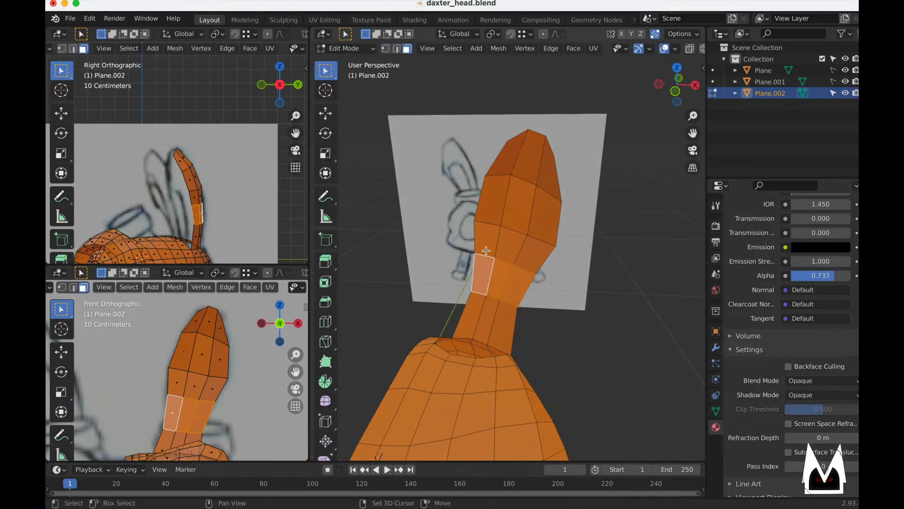
left_click(487, 243, "shift")
left_click(513, 245, "shift")
left_click(544, 219)
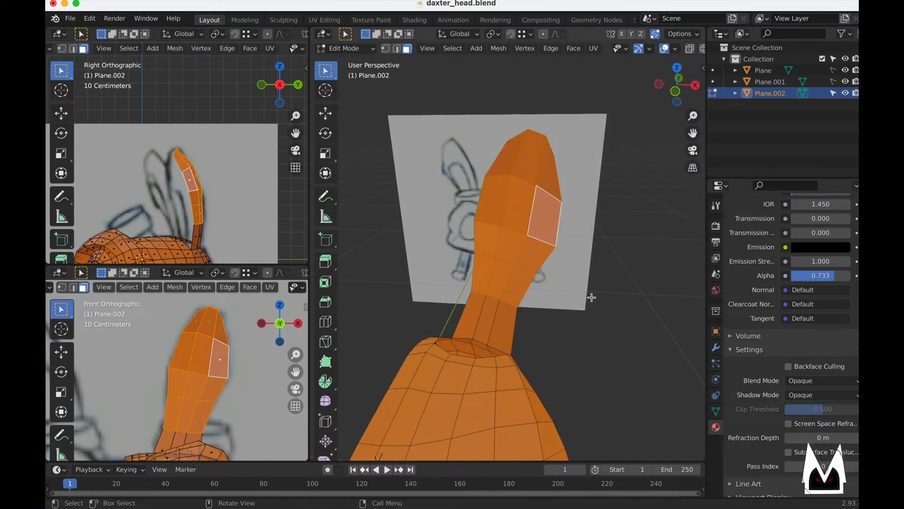
middle_click_drag(591, 297, 592, 245)
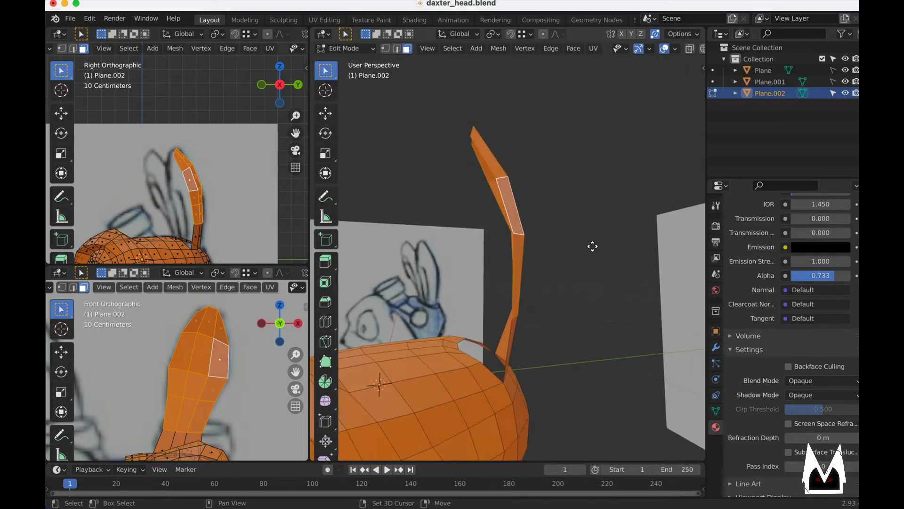
key("shift+d")
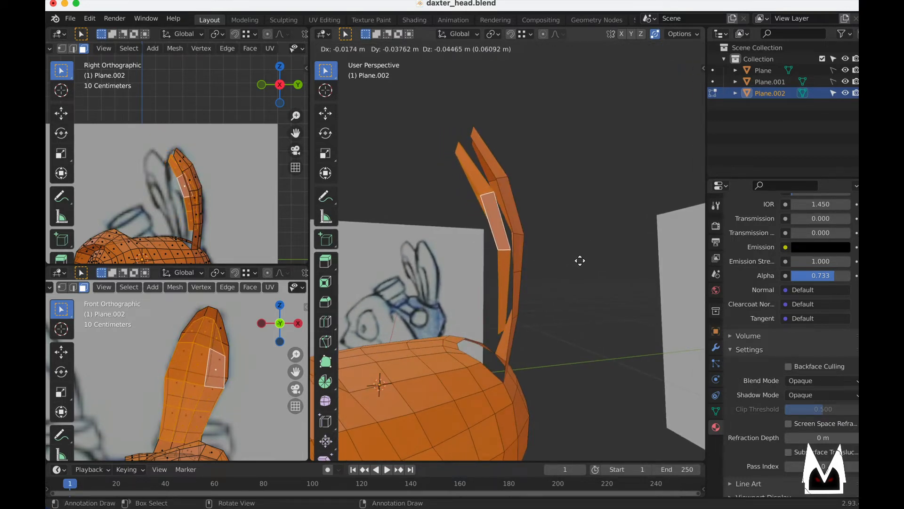
left_click(580, 263)
middle_click_drag(579, 262, 570, 285)
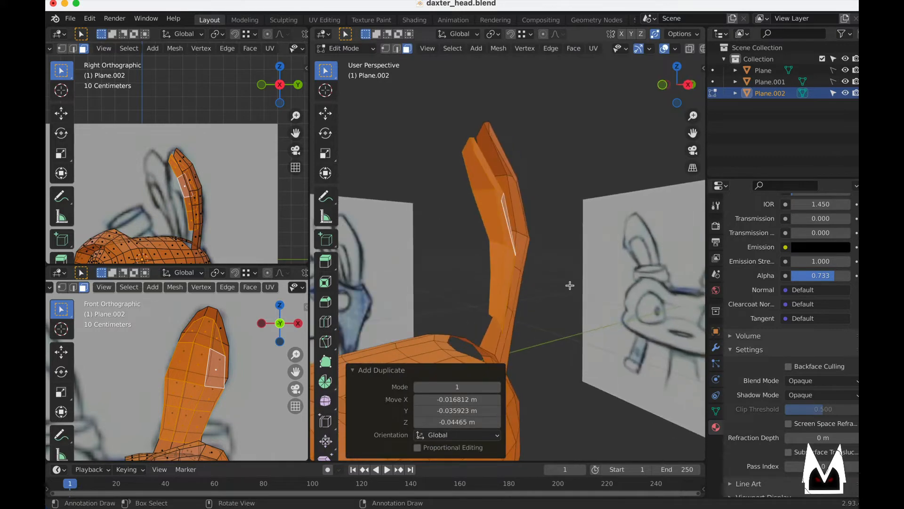
- Move the duplicated ear faces further forward in side view
key("g")
left_click(199, 194)
middle_click_drag(430, 238, 527, 244)
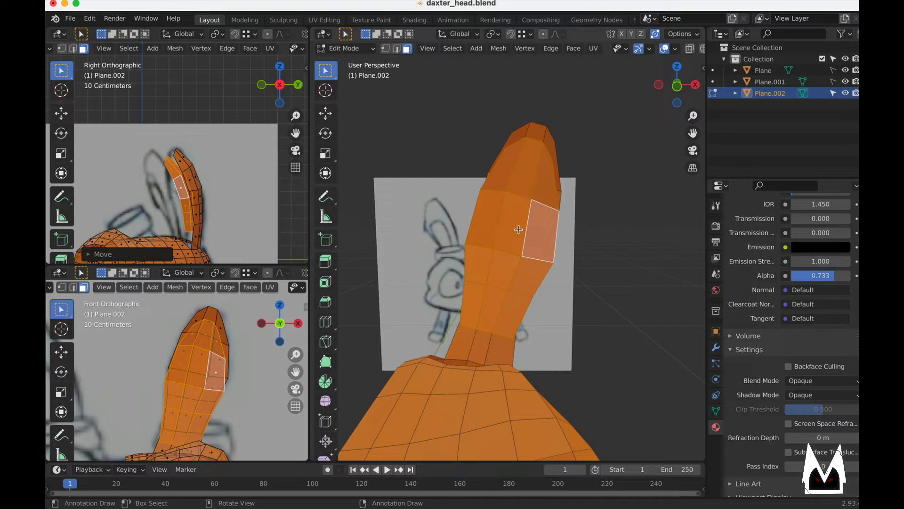
key("ctrl+Up")
key("ctrl+Up")
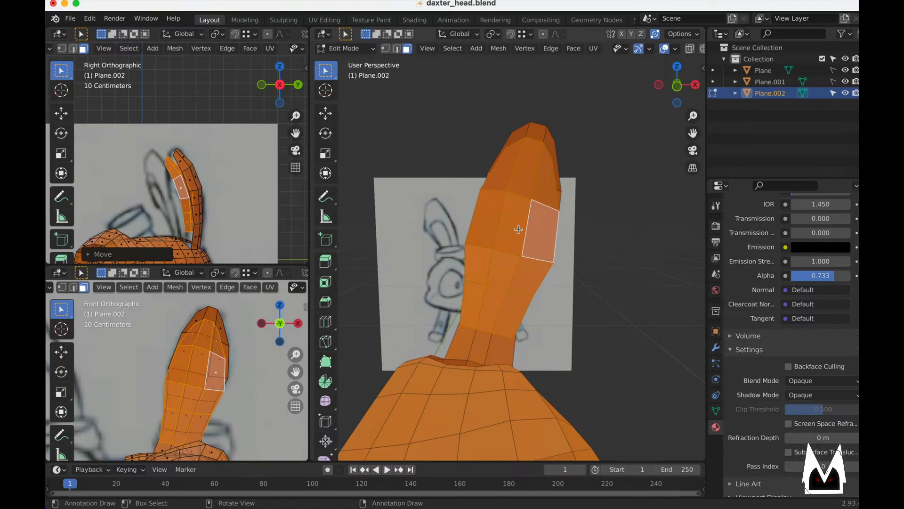
left_click(90, 19)
left_click(89, 22)
left_click(115, 20)
left_click(114, 19)
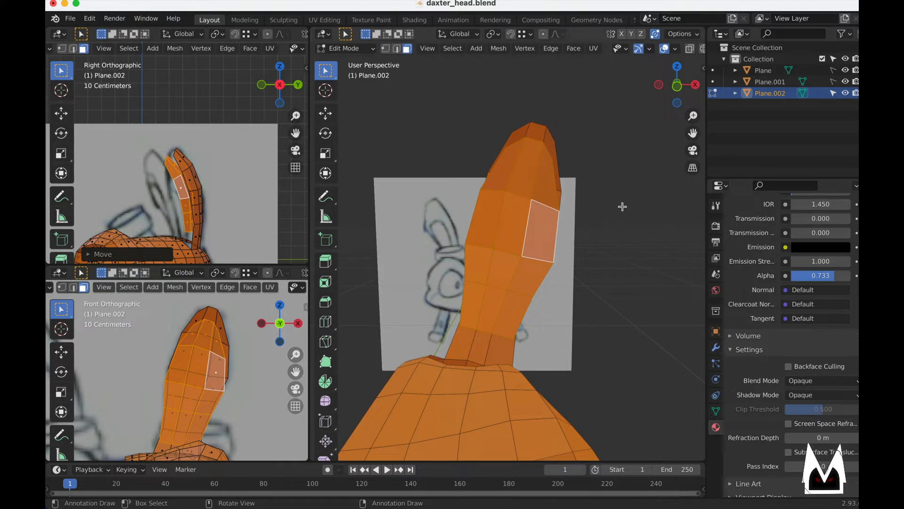
middle_click_drag(539, 222, 505, 227)
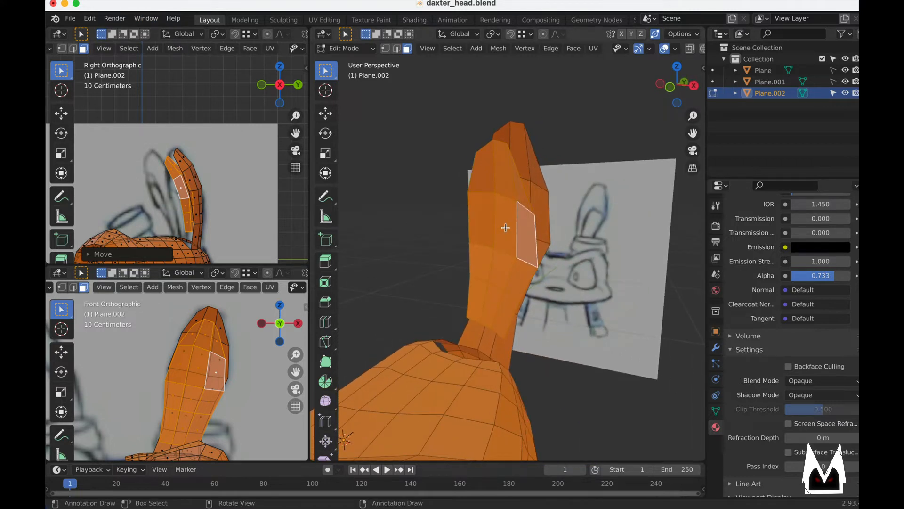
left_click(95, 488)
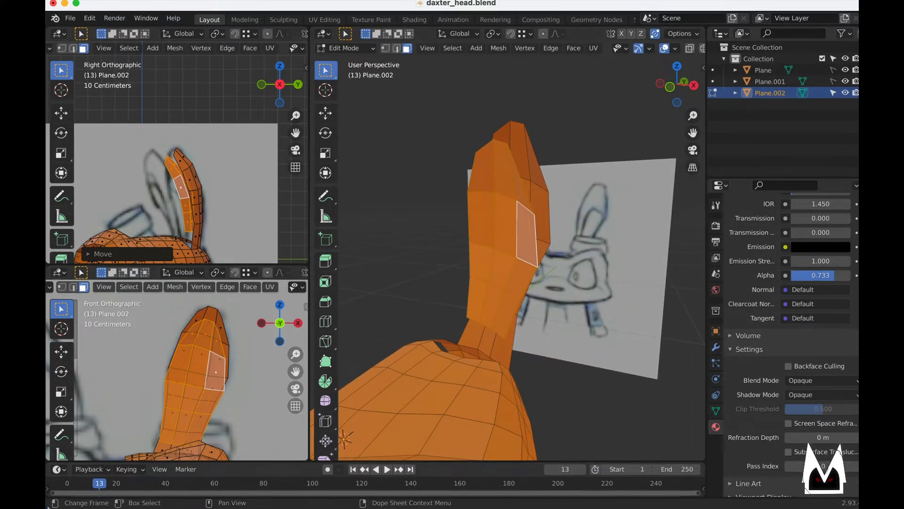
left_click_drag(68, 487, 61, 487)
middle_click_drag(539, 215, 525, 213)
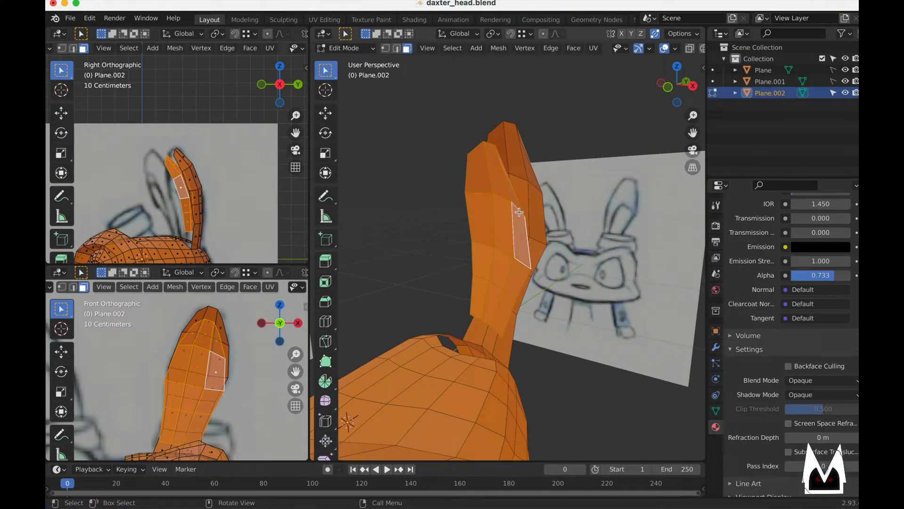
- Flip the normals of the duplicated front ear faces
key("F3")
type("reverse")
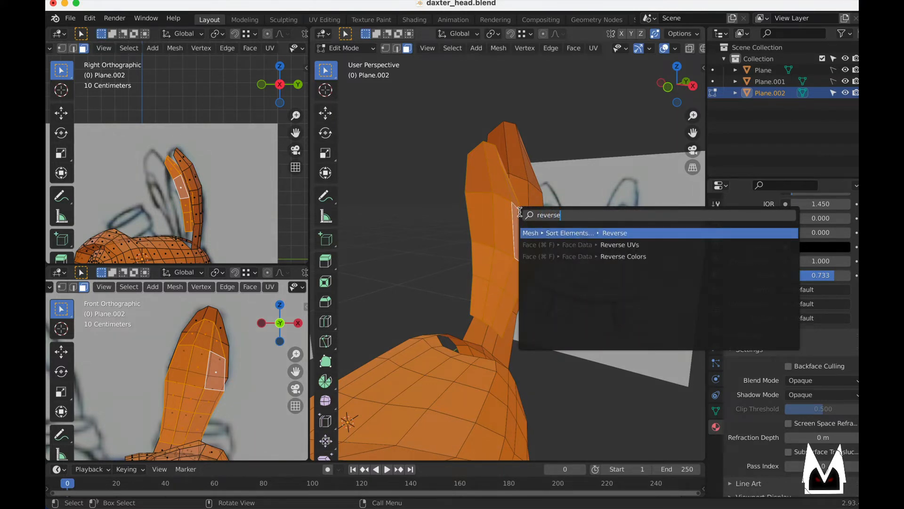
key("BackSpace")
key("BackSpace")
key("BackSpace")
key("BackSpace")
key("BackSpace")
key("BackSpace")
key("BackSpace")
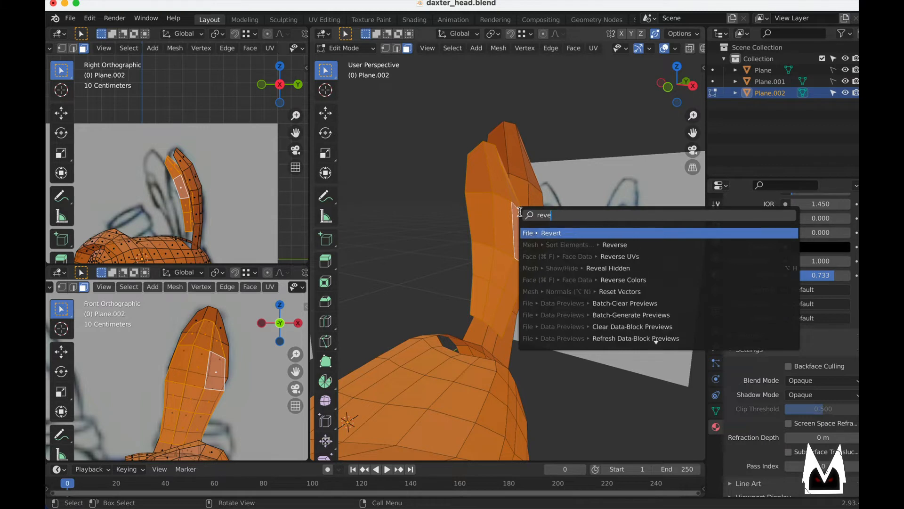
type("normal")
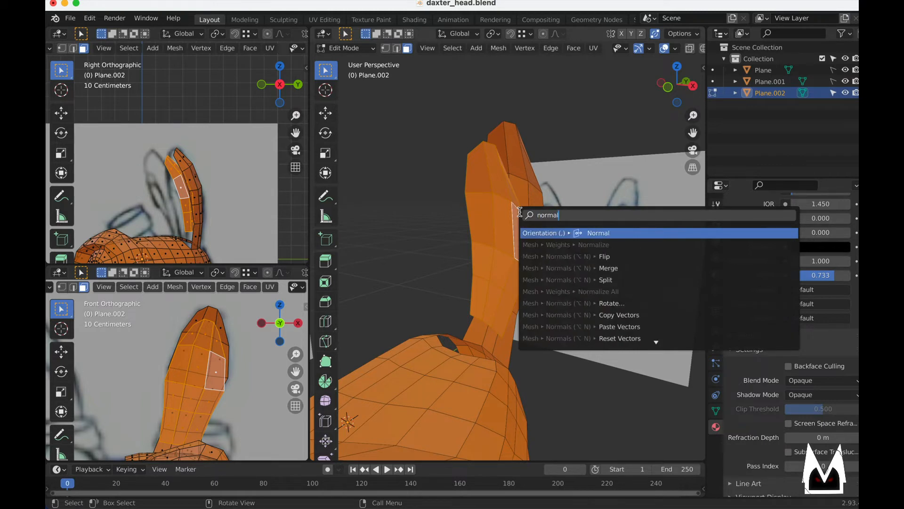
key("Down")
key("Down")
key("Return")
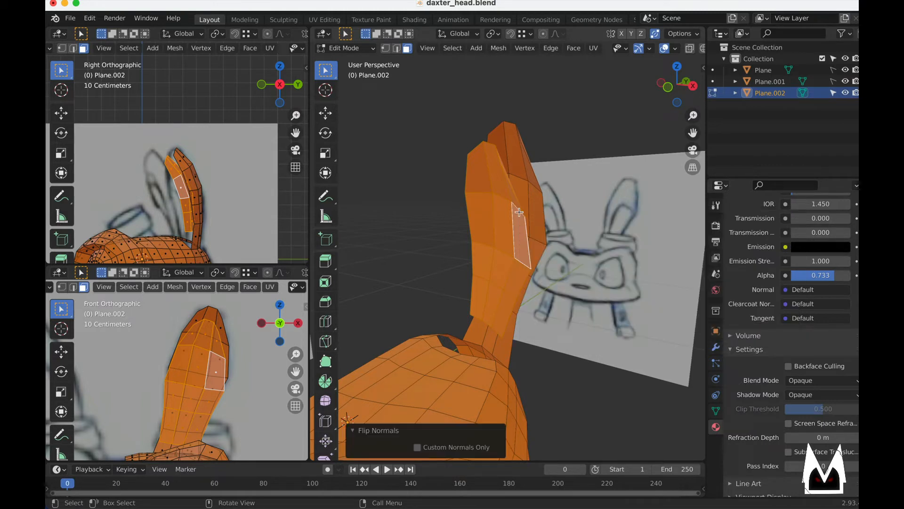
- Fill a face between the front and back ear edges on the outer side, one row below the tip
middle_click_drag(546, 213, 523, 200)
key("2")
middle_click_drag(477, 182, 476, 183)
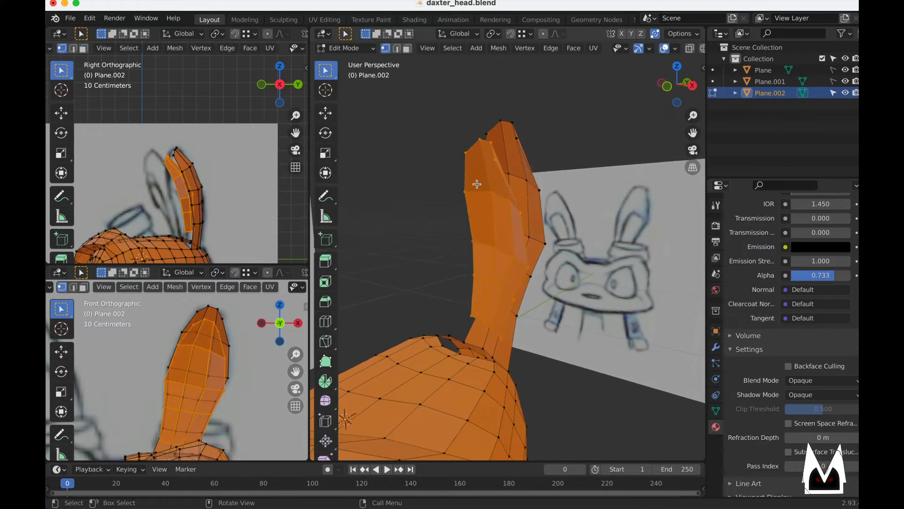
mouse_move(541, 200)
middle_mouse_down()
mouse_move(453, 193)
mouse_move(545, 194)
mouse_move(499, 191)
middle_mouse_up()
key("f")
scroll(499, 191, "up", 2)
- Move the two front vertices of the new outer side face slightly back toward the rear of the ear
key("1")
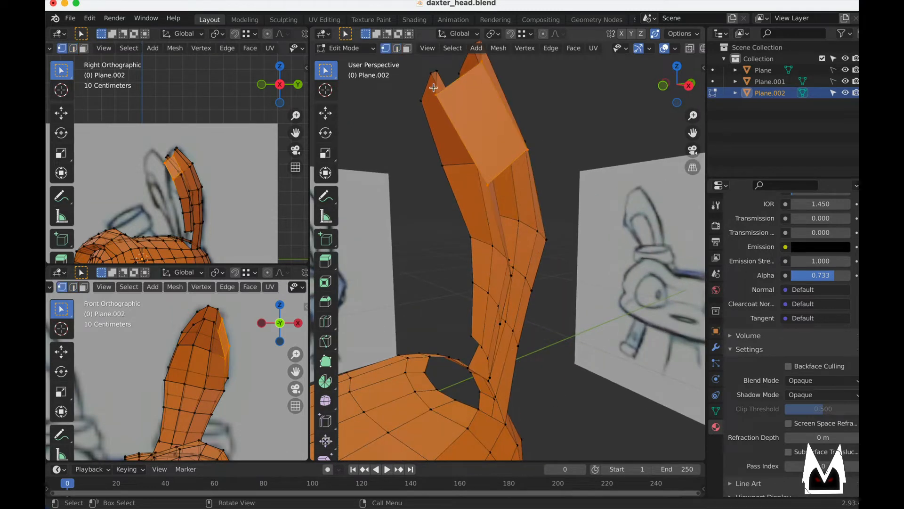
middle_click_drag(446, 106, 437, 117)
key("g")
left_click(459, 110)
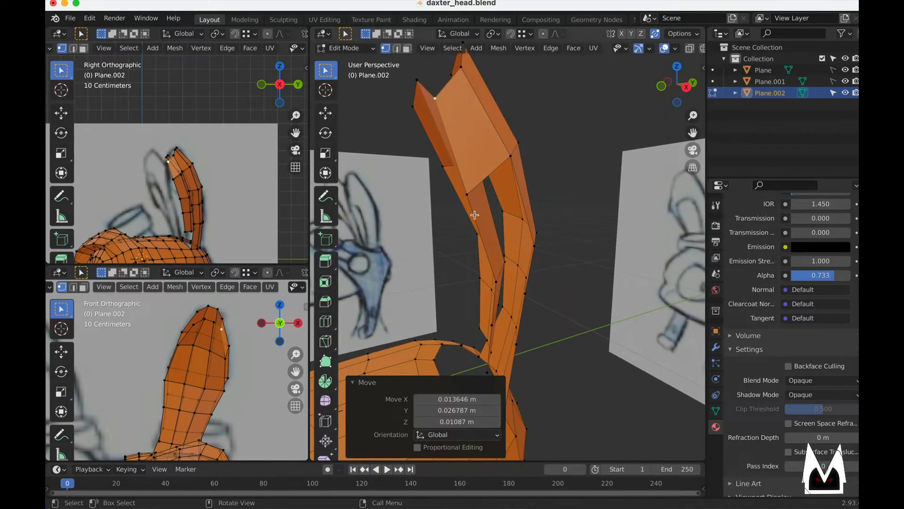
middle_click_drag(488, 202, 497, 219)
left_click(508, 189)
key("g")
left_click(508, 214)
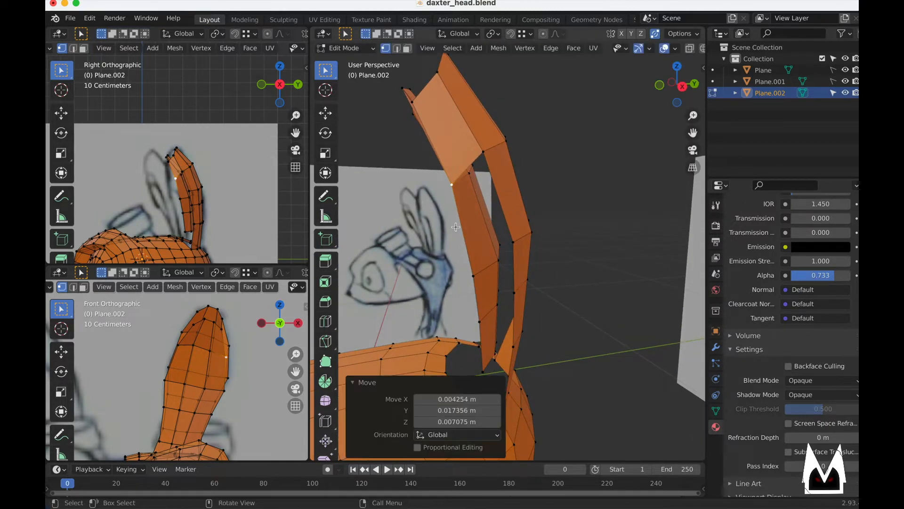
- Fill the faces joining the front and back edges down the rest of the ear's outer side
key("2")
middle_click_drag(490, 188, 505, 292)
key("f")
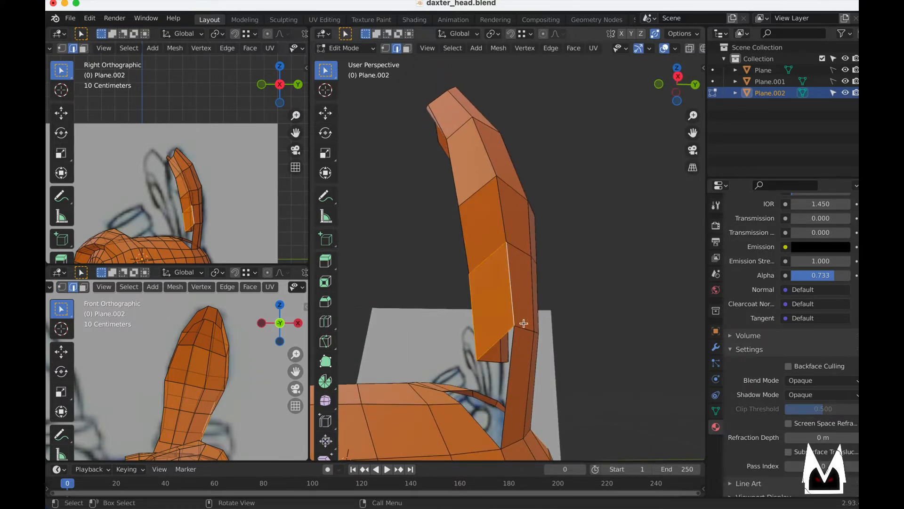
- Reposition the lower front vertices along the ear's outer side to narrow and even out the new side faces
key("1")
left_click(476, 354)
middle_click_drag(476, 354, 510, 347)
key("g")
left_click(484, 284)
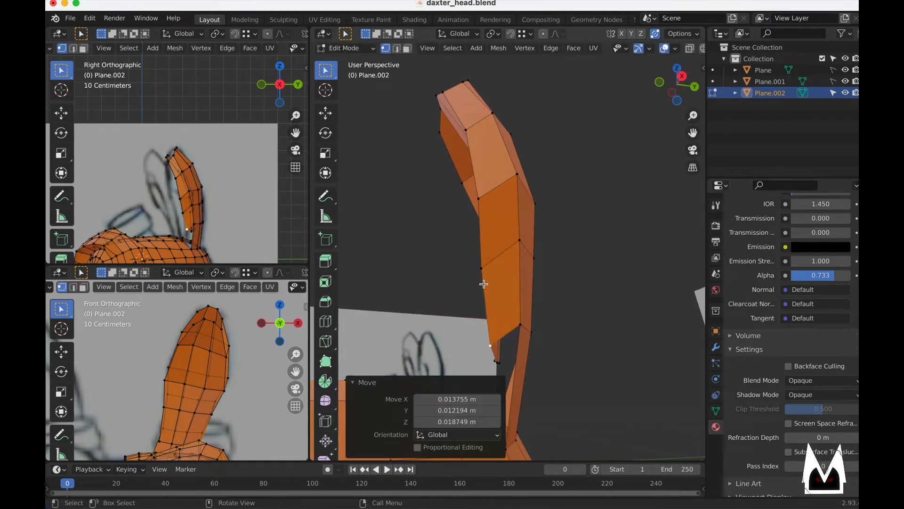
left_click(484, 270)
key("g")
left_click(501, 256)
middle_click_drag(501, 256, 491, 155)
key("g")
left_click(571, 242)
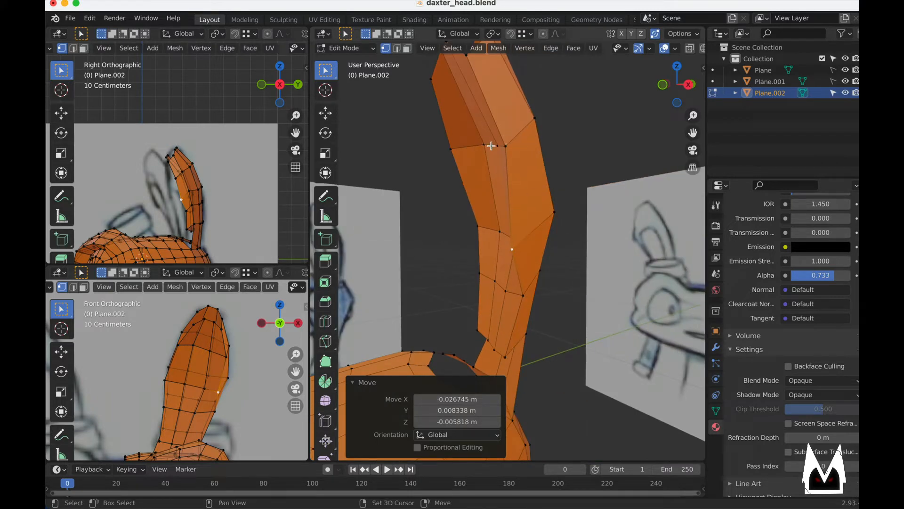
- Adjust the mid-height front vertices on the ear's outer side, pulling them back to round the edge
left_click(521, 246)
middle_click_drag(521, 246, 506, 268)
key("g")
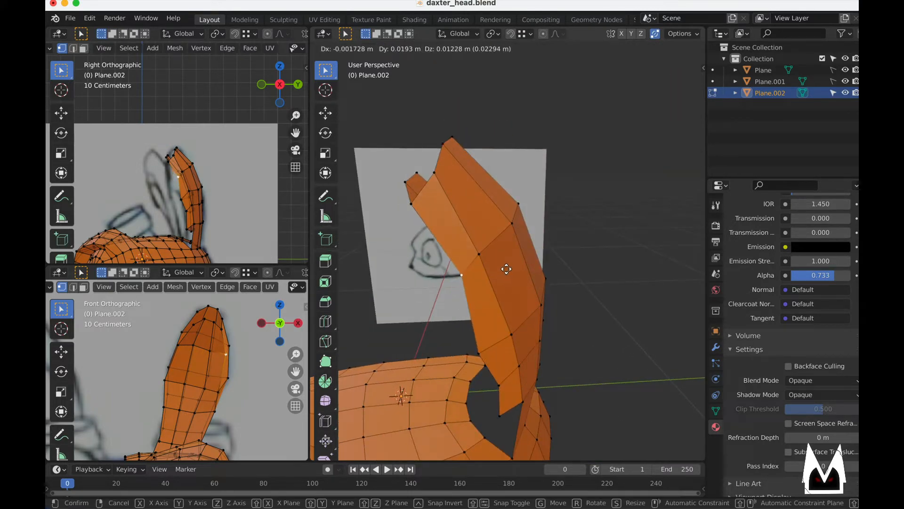
left_click(506, 269)
key("g")
left_click(488, 347)
middle_click_drag(489, 347, 575, 327)
key("g")
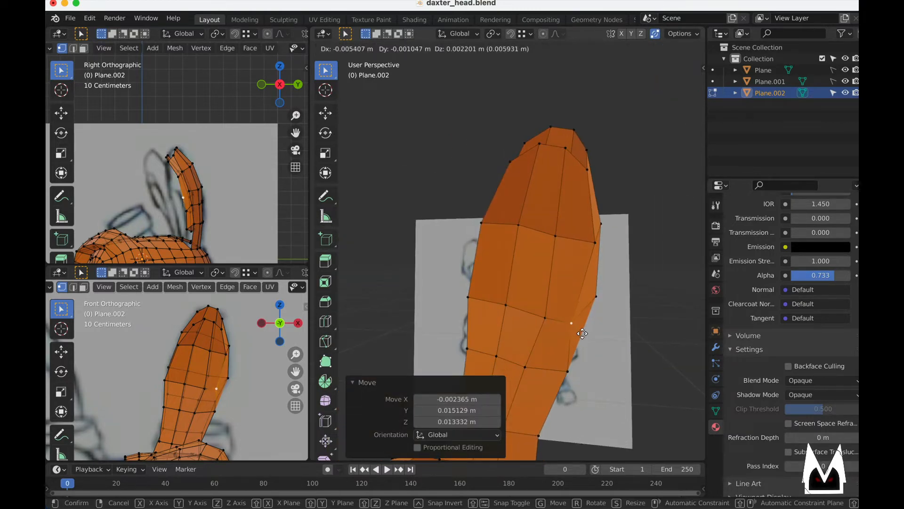
left_click(606, 229)
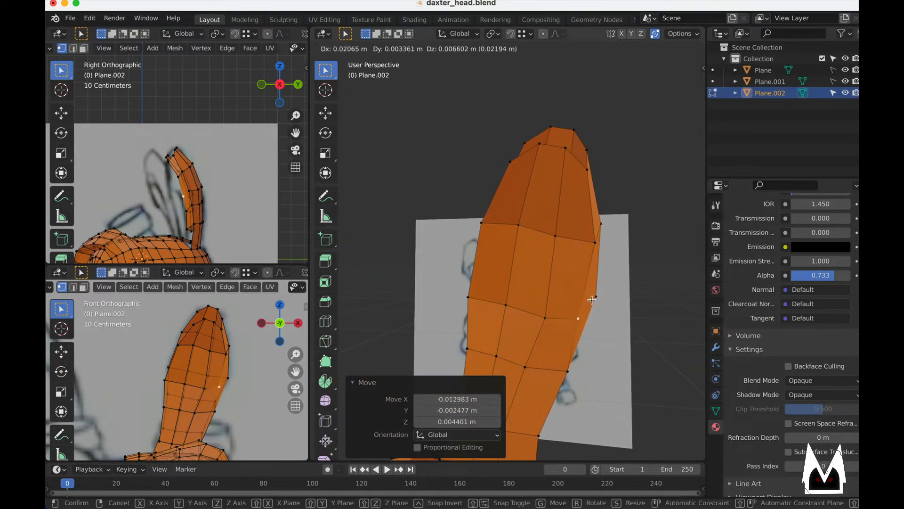
middle_click_drag(581, 304, 525, 284)
key("g")
left_click(495, 249)
- Fill the faces between the front and back edges along the ear's inner side, below the tip row
middle_click_drag(494, 249, 533, 276)
key("2")
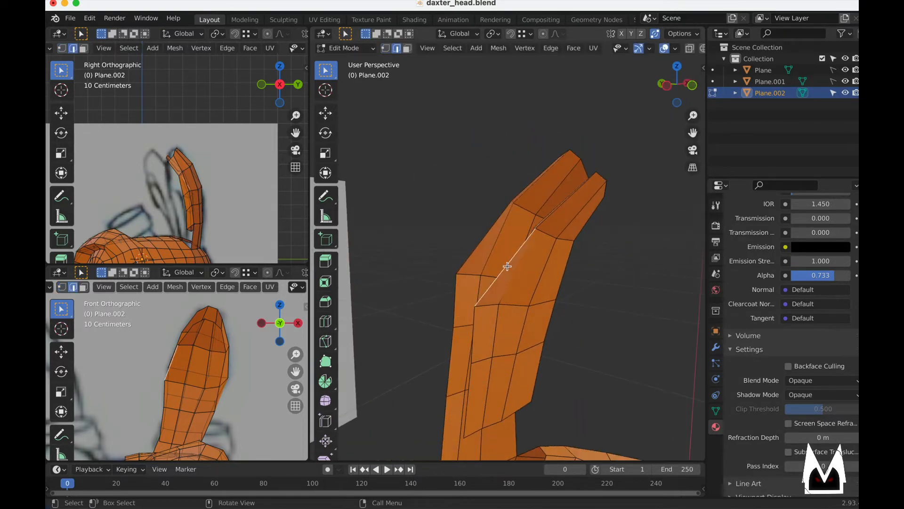
left_click(477, 247, "shift")
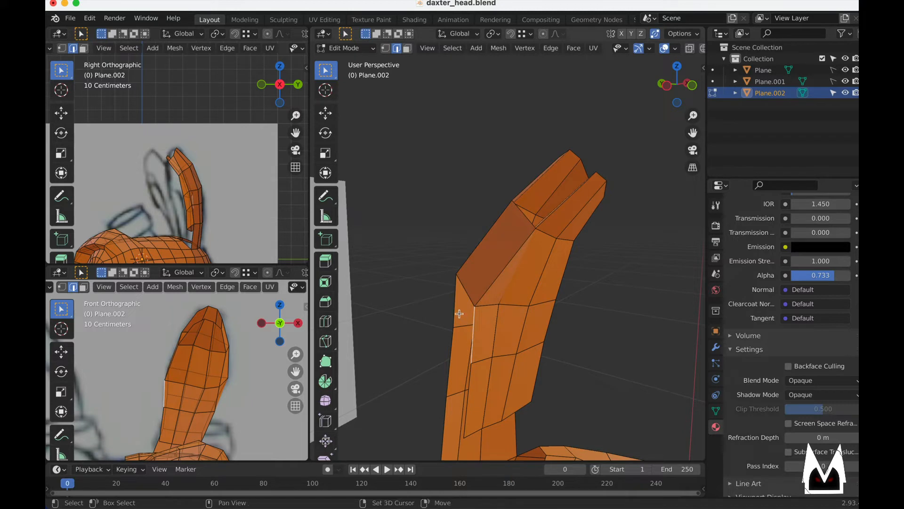
middle_click_drag(477, 327, 501, 283)
left_click(503, 281, "shift")
key("f")
- Reposition the middle front vertices along the ear's inner side to even out its side faces
key("1")
left_click(504, 247)
key("g")
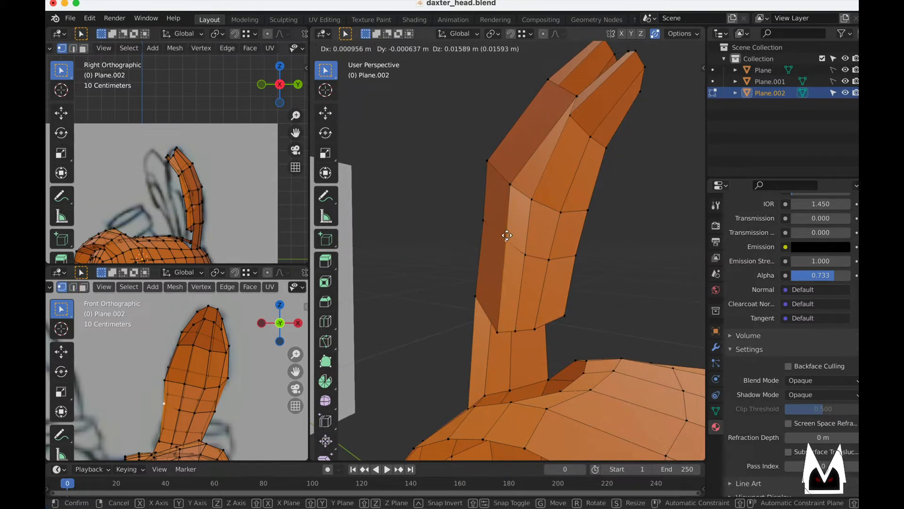
left_click(507, 235)
key("g")
left_click(516, 178)
middle_click_drag(516, 178, 582, 186)
key("g")
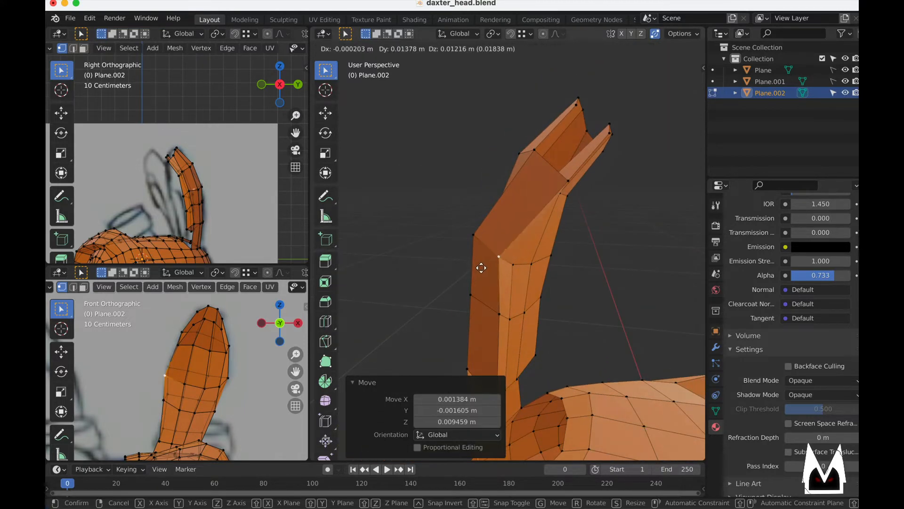
left_click(503, 248)
- Pull the inner side's front vertices back toward the rear, from the row below the tip down to the lowest row
left_click(566, 181)
key("g")
left_click(550, 164)
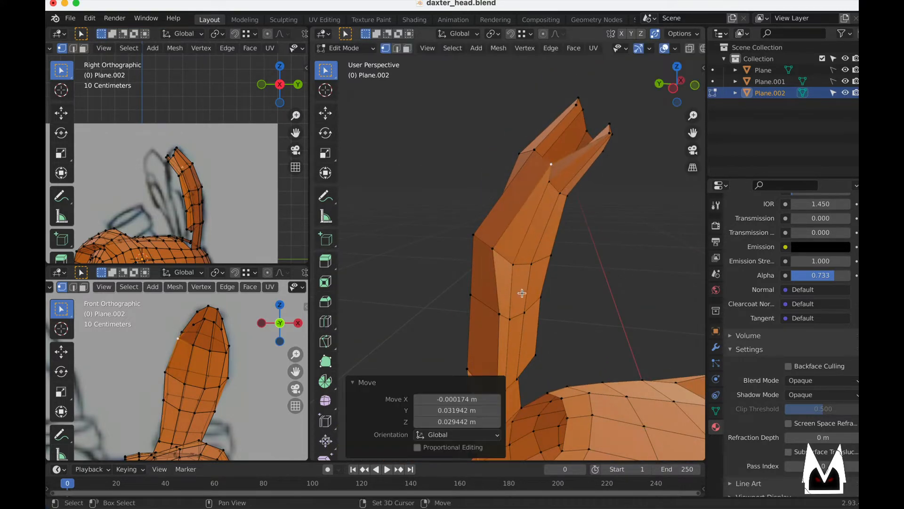
middle_click_drag(521, 292, 540, 254, "shift")
left_click(524, 257)
key("g")
left_click(512, 250)
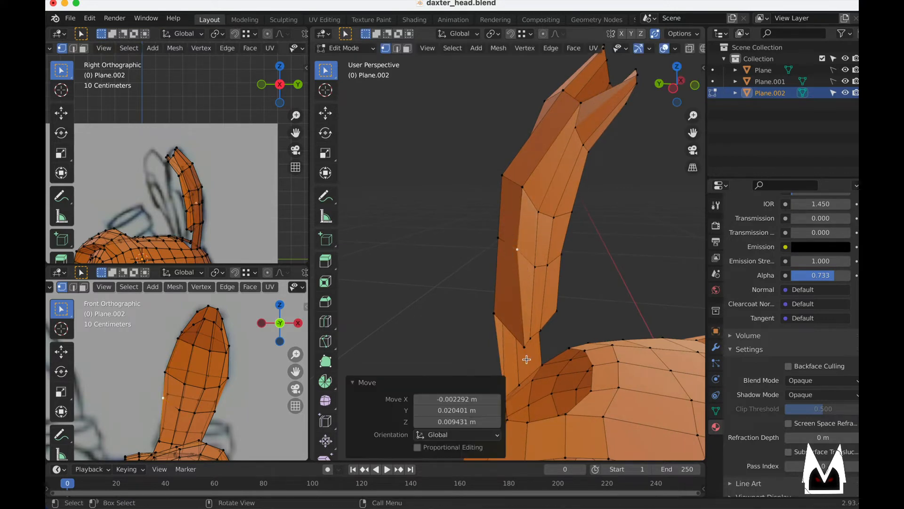
left_click(525, 349)
key("g")
left_click(509, 324)
- Move the vertices in the lower rows of the ear's front surface to even out their spacing
mouse_move(510, 324)
middle_mouse_down()
mouse_move(492, 336)
mouse_move(492, 268)
middle_mouse_up()
key("g")
left_click(529, 344)
key("g")
left_click(528, 339)
key("g")
left_click(487, 258)
key("g")
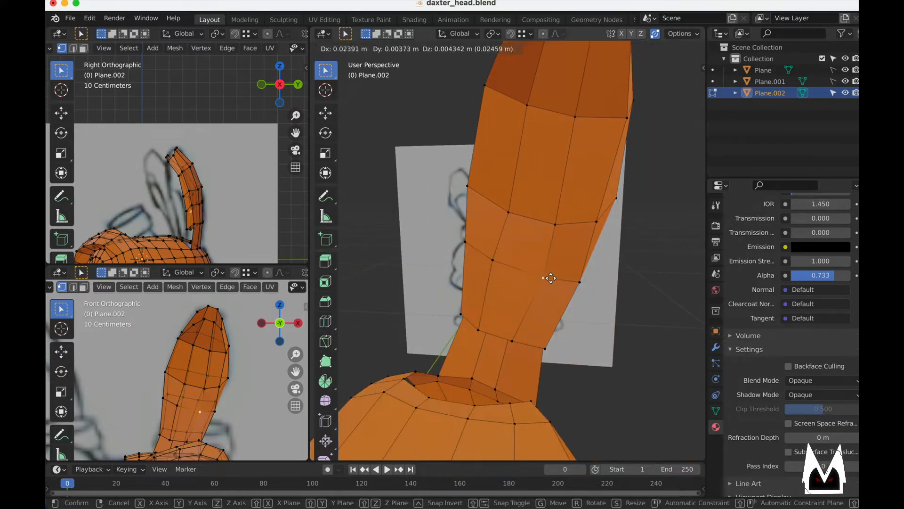
left_click(602, 274)
- Nudge the two interior vertices of the ear's mid-height front row to smooth the front surface
middle_click_drag(602, 275, 502, 219)
left_click(500, 212)
key("g")
left_click(501, 211)
left_click(537, 219)
key("g")
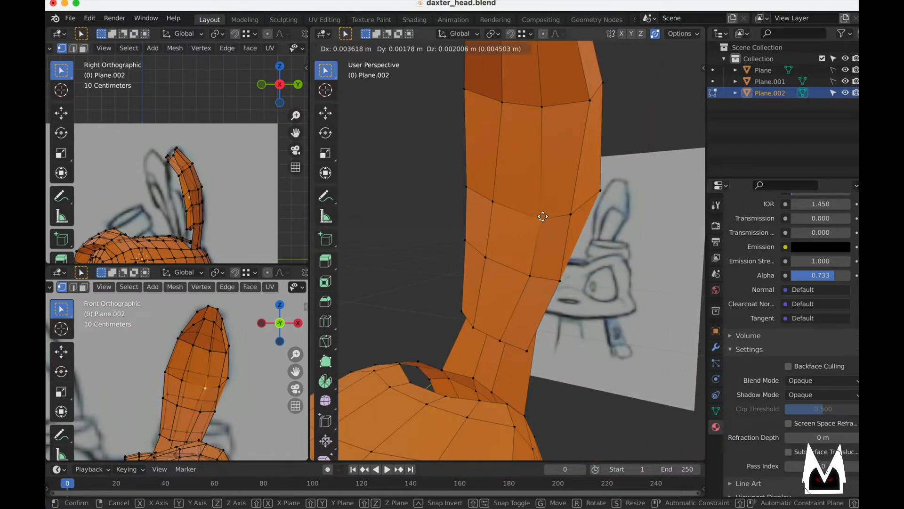
left_click(542, 216)
- Reposition a front vertex at the ear tip to bring it closer to the back part
scroll(547, 216, "down", 4)
middle_click_drag(558, 216, 493, 227)
scroll(523, 220, "up", 5)
left_click_drag(494, 227, 491, 223)
left_click_drag(418, 163, 418, 164)
middle_click_drag(418, 164, 554, 230)
key("g")
left_click(515, 189)
- Fill the remaining faces around the ear tip, closing its top and both sides between front and back
key("2")
left_click(553, 231)
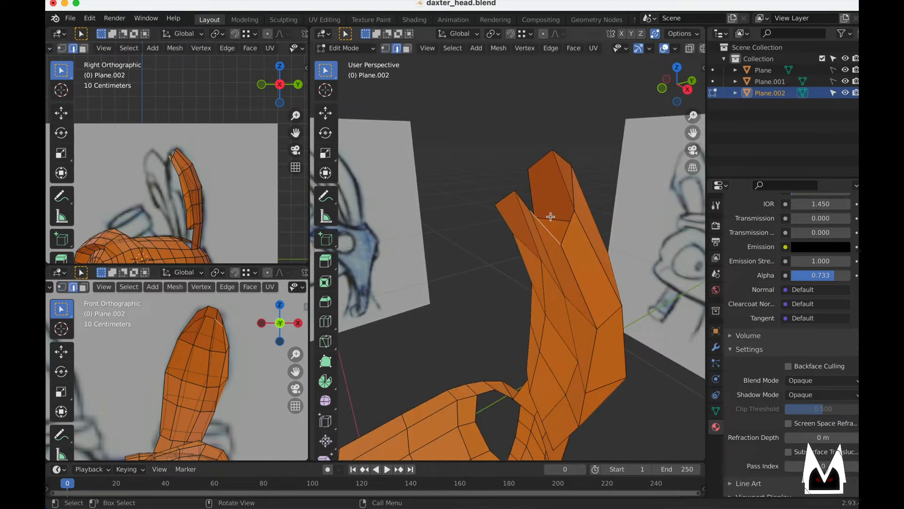
left_click(574, 198, "shift")
middle_click_drag(574, 198, 490, 249)
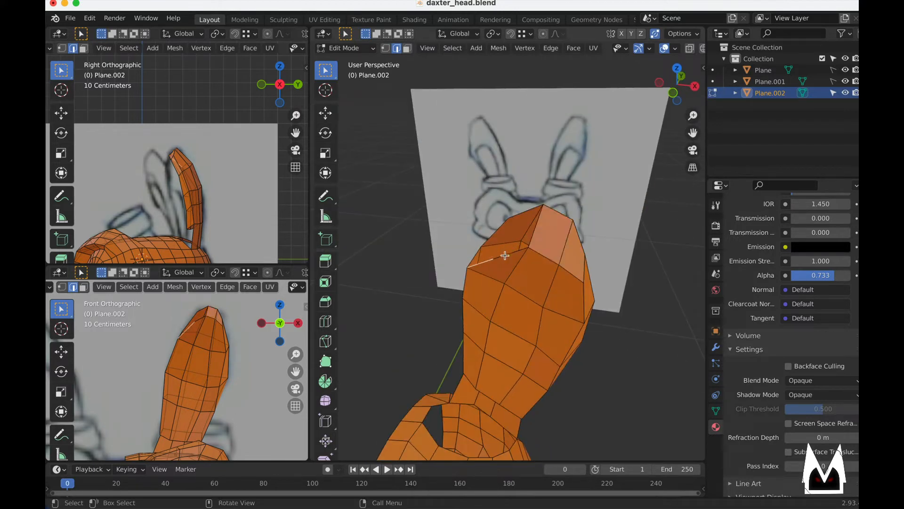
left_click(522, 210, "shift")
middle_click_drag(522, 210, 603, 265)
- Move the front tip vertices on the ear's inner side and top to round the cap
key("1")
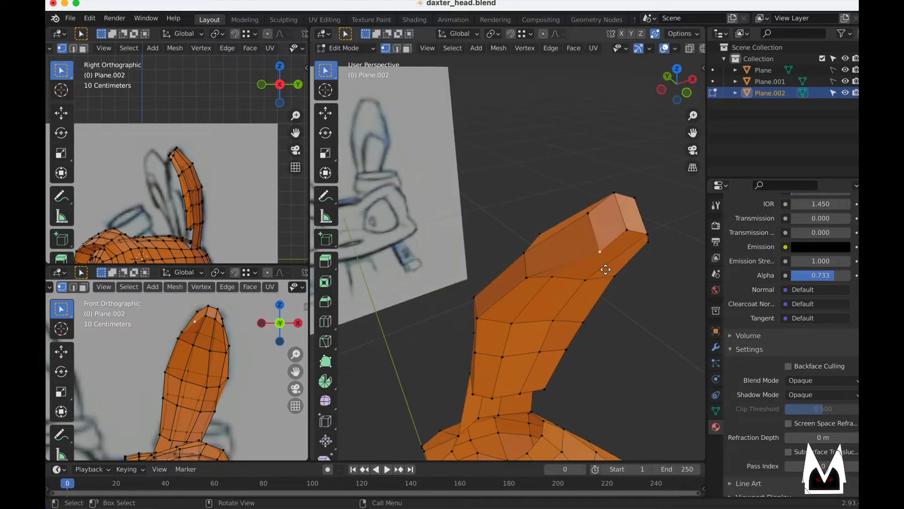
key("g")
left_click(600, 257)
key("g")
left_click(625, 228)
middle_click_drag(625, 228, 501, 245)
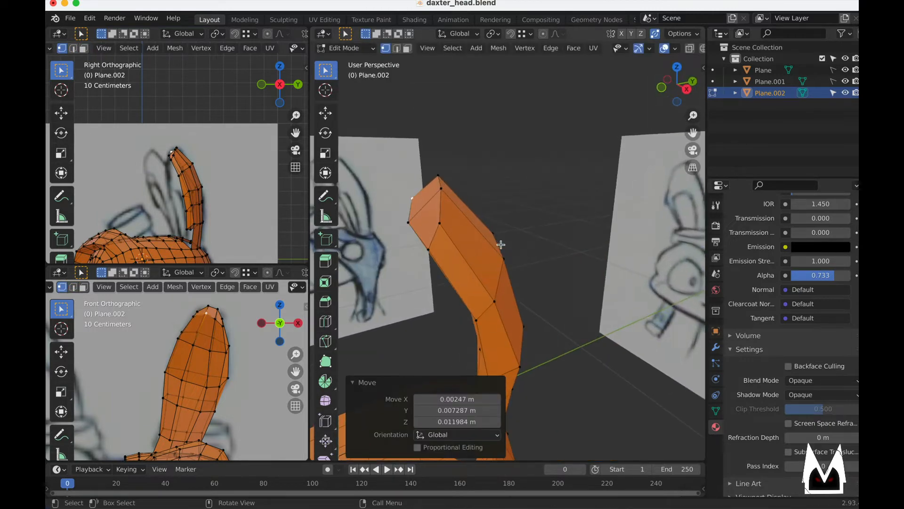
- Nudge the front tip vertices toward the ear's outer side to round off that side of the tip
left_click(411, 221)
key("g")
left_click(414, 223)
left_click(429, 251)
key("g")
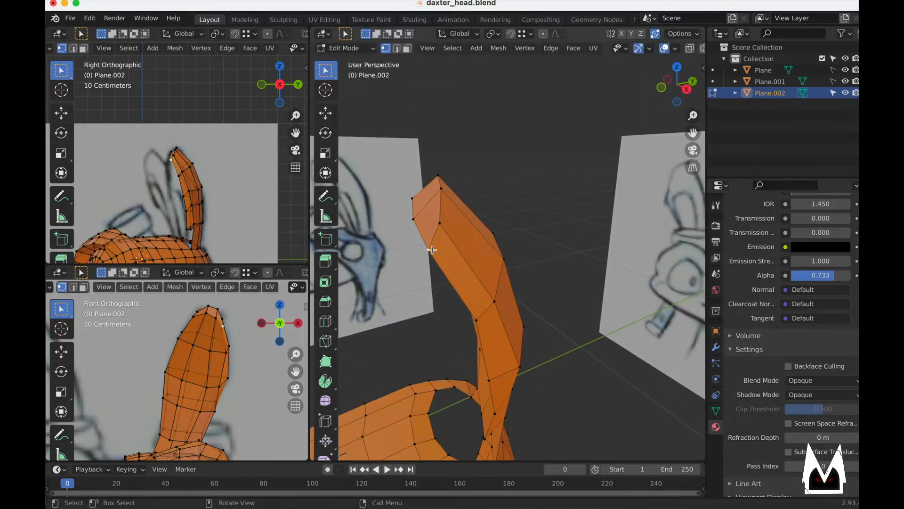
left_click(431, 246)
left_click(443, 227)
key("g")
left_click(450, 233)
- Examine the whole ear against the side reference and its open lower end above the head
middle_click_drag(450, 232, 531, 217)
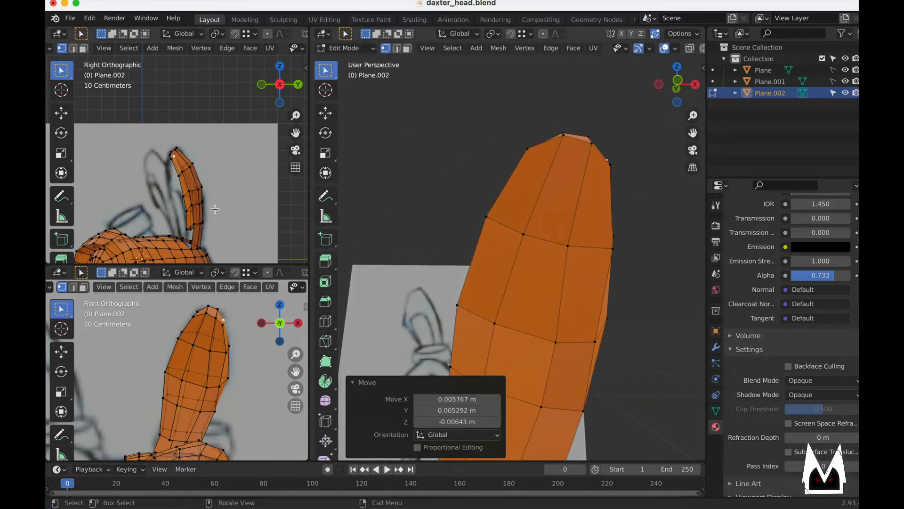
middle_click_drag(216, 240, 218, 126, "shift")
scroll(648, 381, "down", 4)
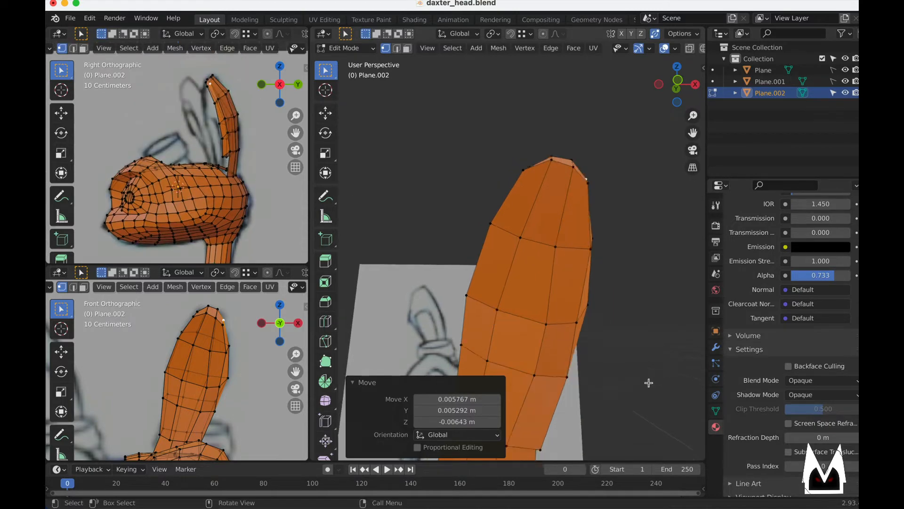
middle_click_drag(605, 345, 629, 360)
middle_click_drag(500, 318, 410, 304, "shift")
left_click(504, 253)
middle_click_drag(411, 305, 449, 249, "shift")
middle_click_drag(448, 250, 541, 227)
scroll(527, 287, "up", 4)
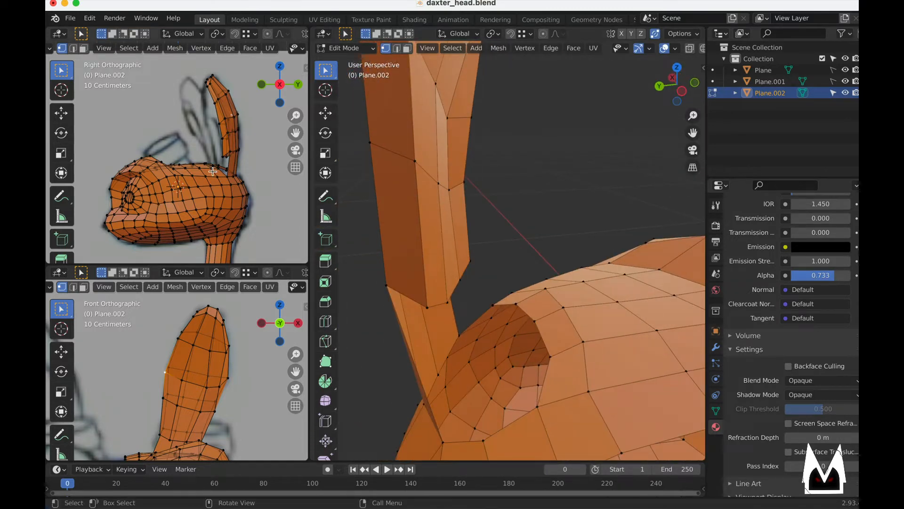
- Move the two inner-side vertices of the ear's front lower edge down toward the opening in the head
scroll(460, 239, "down", 3)
middle_click_drag(460, 238, 556, 263)
left_click(449, 282)
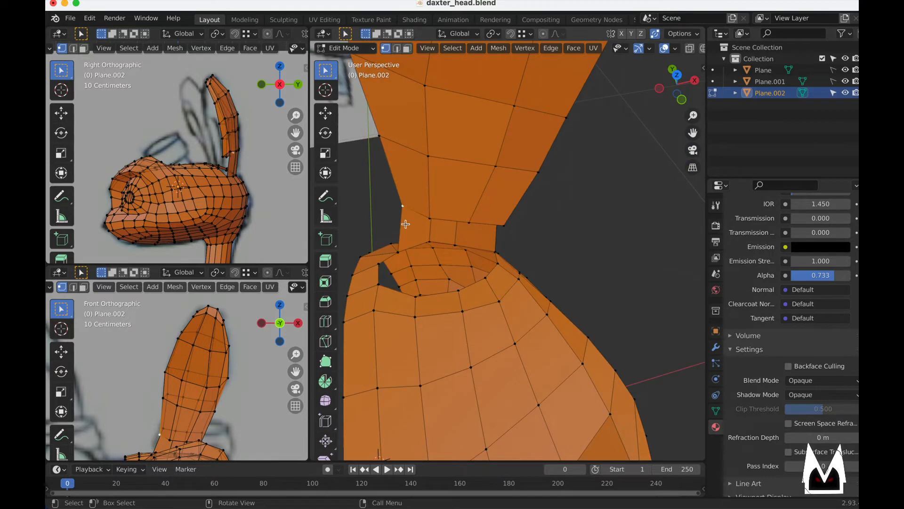
key("g")
left_click(447, 216)
key("g")
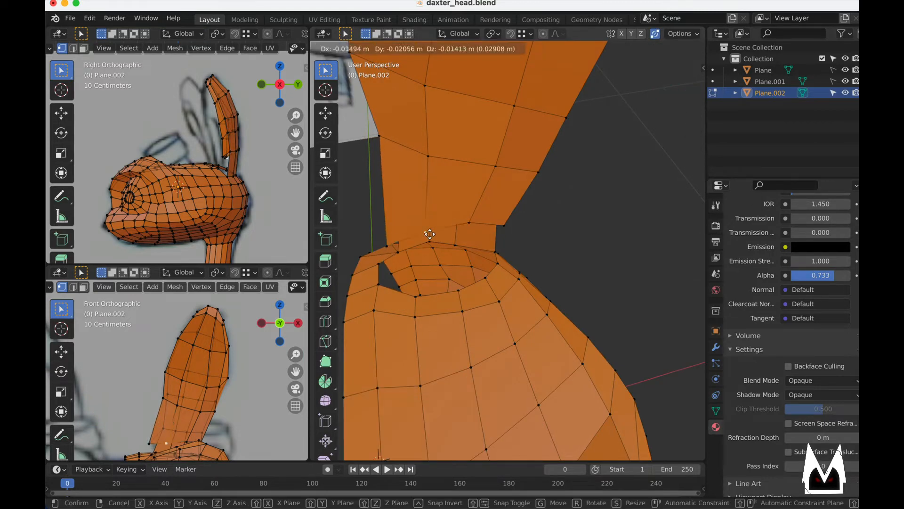
- Move the two outer-side vertices of the ear's front lower edge down to line up with the rest of the row
left_click(471, 213)
key("g")
left_click(467, 230)
key("g")
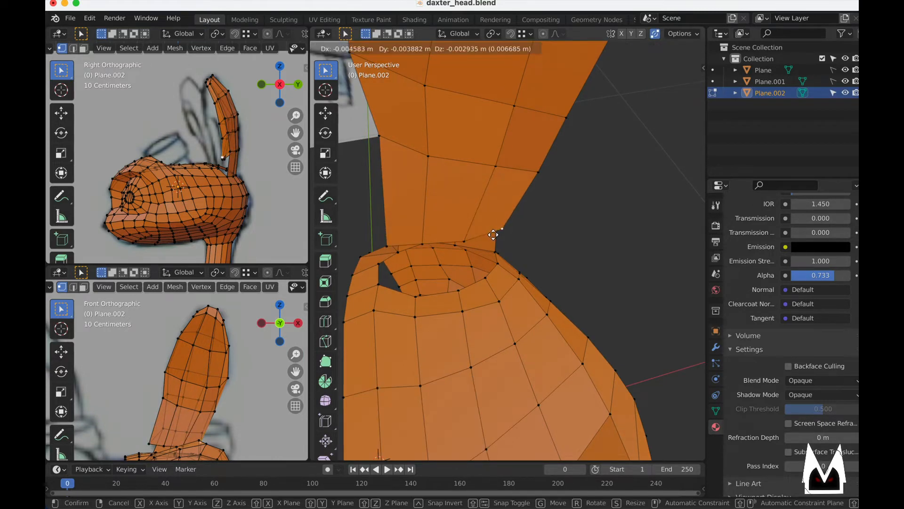
left_click(555, 252)
mouse_move(555, 252)
middle_mouse_down()
mouse_move(406, 206)
mouse_move(585, 256)
middle_mouse_up()
key("g")
left_click(587, 240)
- Select the whole front lower edge row of the ear and raise it above the head
middle_click_drag(518, 264, 498, 269)
left_click_drag(465, 236, 463, 234)
key("g")
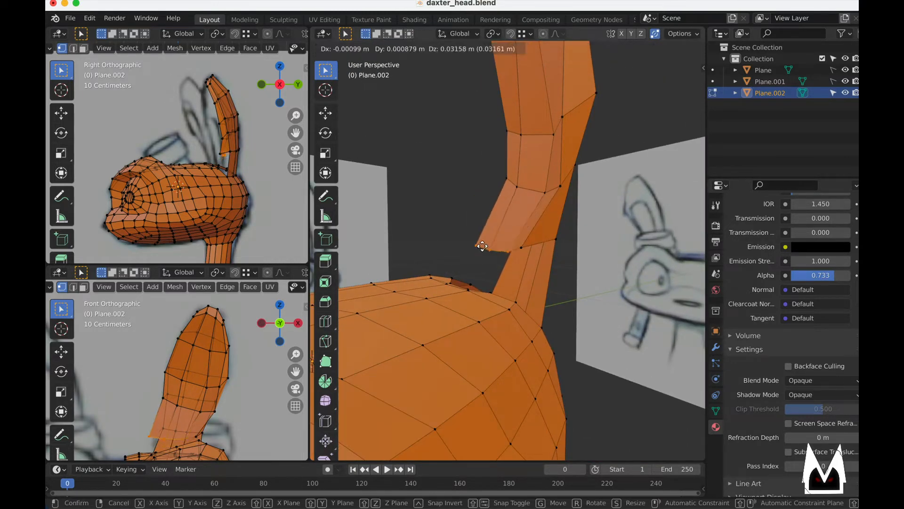
left_click(465, 221)
- Fill the side face between the ear's lower end and the head on the ear's outer side
mouse_move(465, 222)
middle_mouse_down()
mouse_move(471, 264)
mouse_move(426, 316)
mouse_move(575, 302)
mouse_move(620, 287)
mouse_move(495, 262)
mouse_move(469, 281)
mouse_move(576, 245)
middle_mouse_up()
key("2")
left_click(560, 349, "shift")
key("f")
middle_click_drag(561, 347, 614, 358)
middle_click_drag(491, 292, 542, 314)
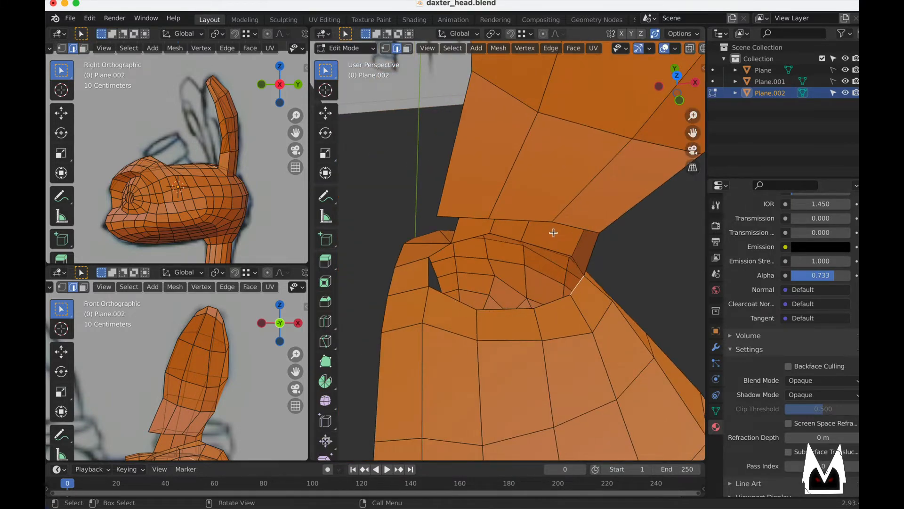
- Fill the side face joining the ear's lower edge to the head on the inner side
mouse_move(479, 324)
middle_mouse_down()
mouse_move(517, 264)
mouse_move(504, 309)
mouse_move(520, 262)
mouse_move(503, 251)
mouse_move(515, 380)
mouse_move(537, 264)
mouse_move(520, 199)
mouse_move(543, 213)
mouse_move(527, 201)
mouse_move(525, 306)
mouse_move(511, 300)
mouse_move(504, 329)
mouse_move(541, 289)
mouse_move(529, 272)
mouse_move(517, 289)
mouse_move(522, 273)
mouse_move(545, 293)
mouse_move(489, 365)
mouse_move(544, 275)
middle_mouse_up()
scroll(530, 210, "up", 4)
scroll(524, 305, "up", 3)
scroll(537, 215, "up", 3)
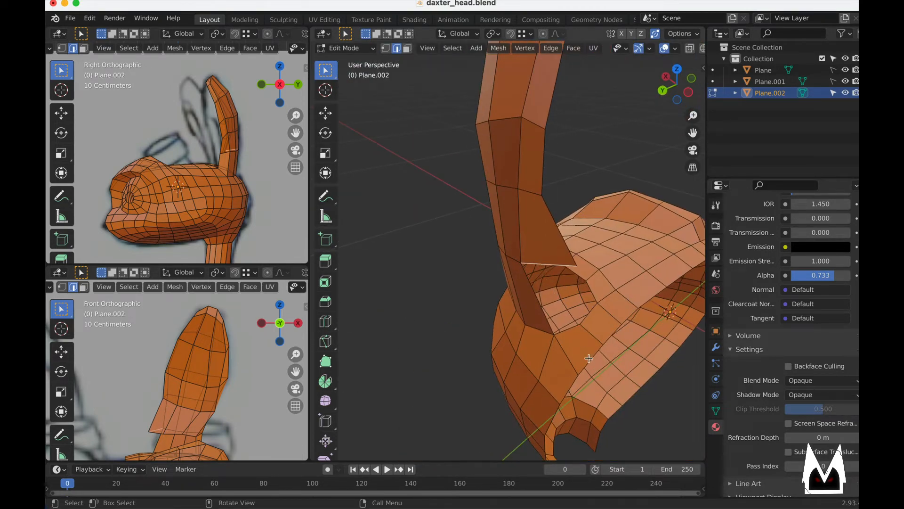
key("f")
- Move the inner corner vertex of the ear's front lower edge back by about 0.025 m in Y
middle_click_drag(575, 332, 516, 319)
key("1")
left_click(561, 302)
key("g")
left_click(560, 304)
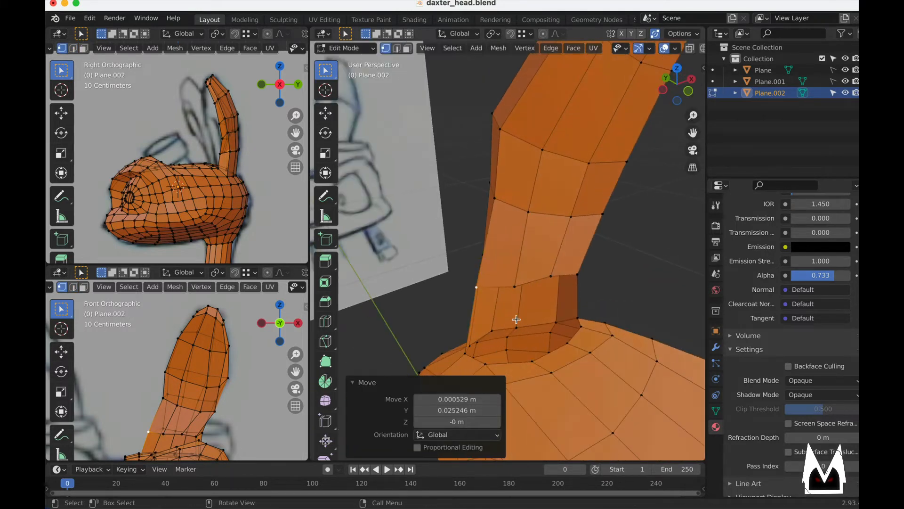
- Reposition two more vertices along the ear's front lower edge to even out the base
middle_click_drag(561, 379, 515, 290)
key("2")
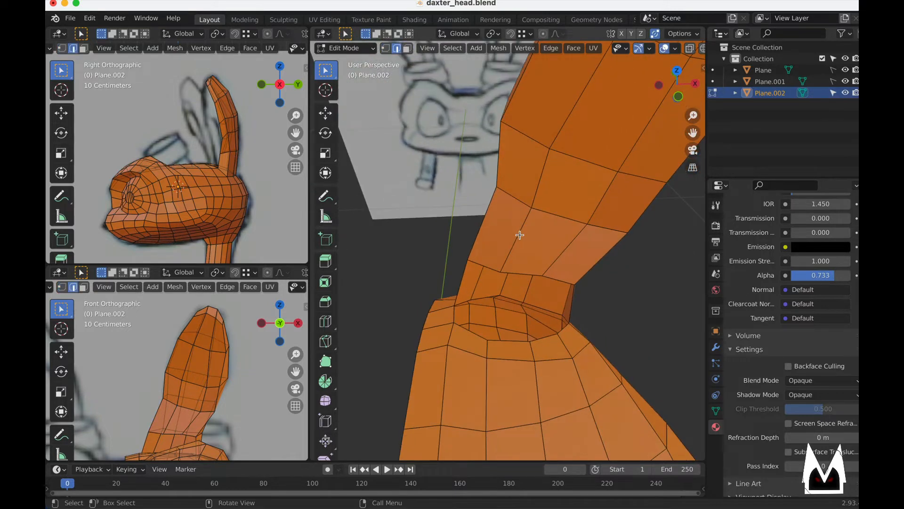
scroll(520, 234, "down", 3)
middle_click_drag(519, 234, 479, 343)
key("1")
left_click(502, 273)
key("g")
left_click(494, 309)
left_click(540, 300)
key("g")
left_click(542, 302)
- Examine the open gap between the ear's front lower edge and the head from the side and front
scroll(494, 328, "up", 4)
key("2")
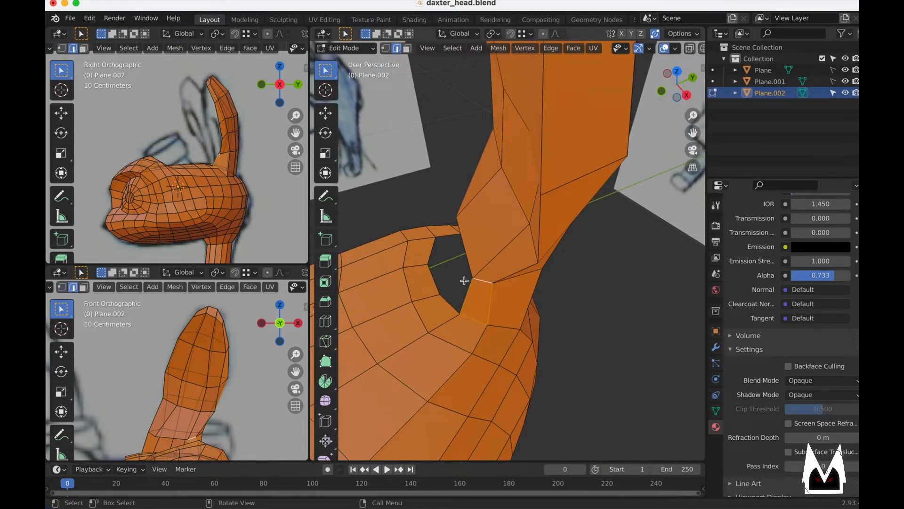
middle_click_drag(464, 278, 488, 314)
left_click(490, 300, "shift")
middle_click_drag(514, 252, 493, 284)
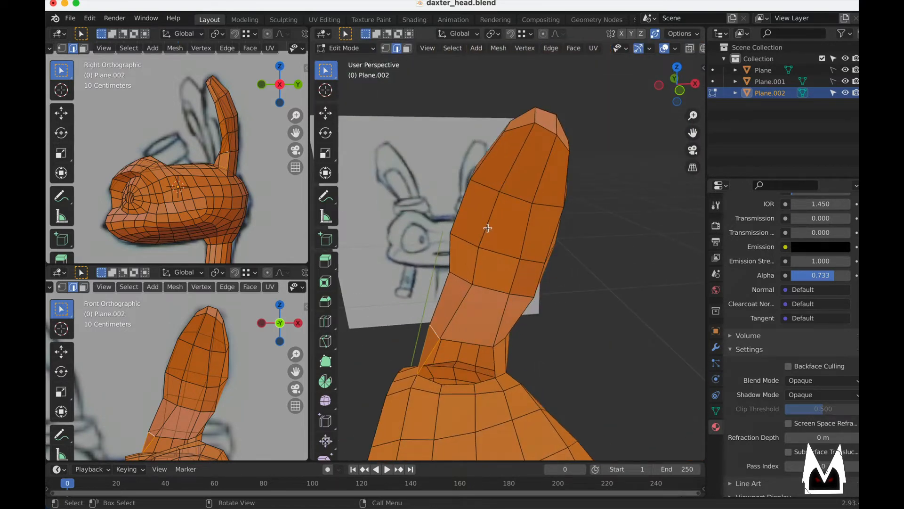
middle_click_drag(478, 332, 484, 329)
- Spread the two middle front vertices one row above the ear's lower edge apart, the outer one by about 0.02 m in X
key("1")
left_click(480, 282)
key("g")
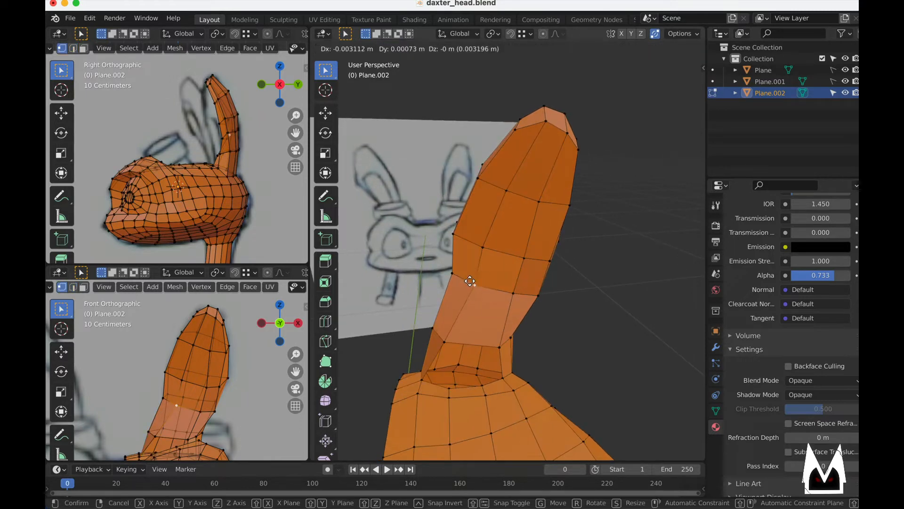
left_click(463, 279)
left_click(514, 295)
key("g")
left_click(521, 269)
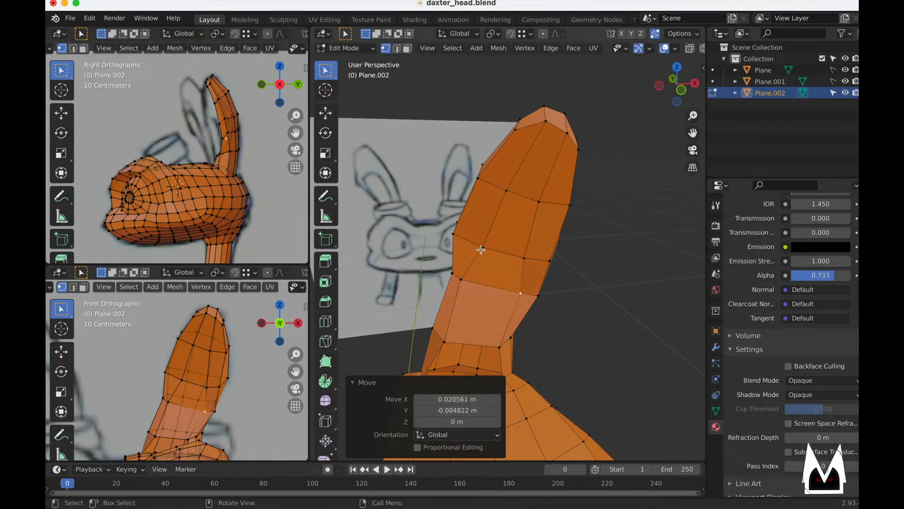
- Spread the middle front vertices two rows above the lower edge apart, about 0.015 m inward and 0.018 m outward in X
left_click(481, 250)
key("g")
left_click(470, 247)
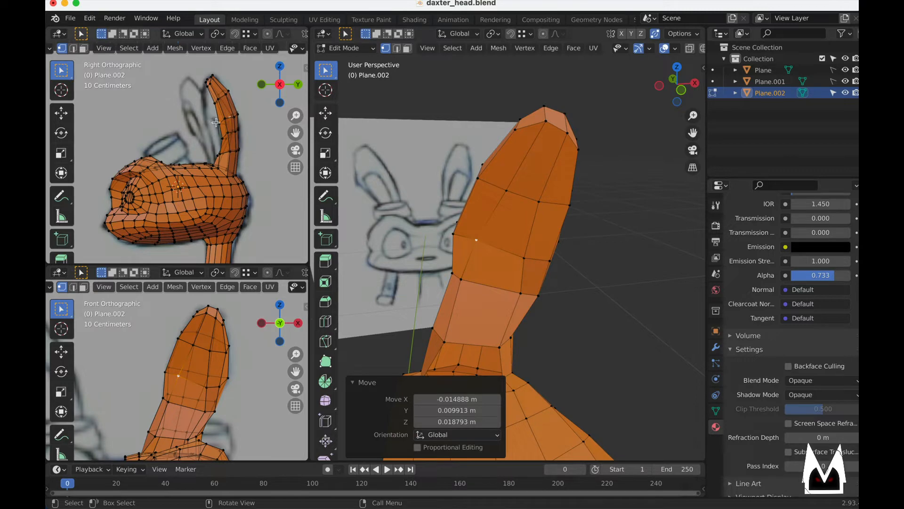
left_click(524, 258)
key("g")
left_click(531, 257)
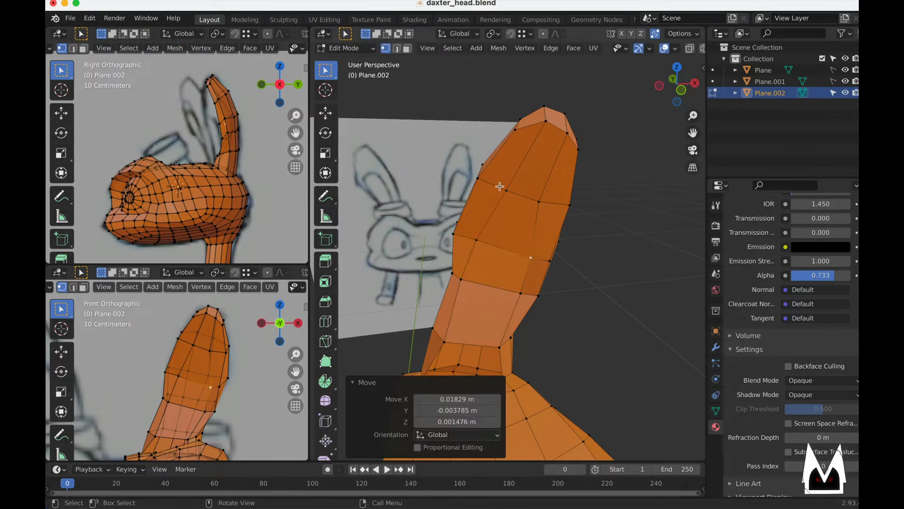
- Spread the two middle front vertices of the upper row apart, the inner one by about 0.011 m in X
left_click(536, 199)
key("g")
left_click(540, 199)
left_click(505, 189)
key("g")
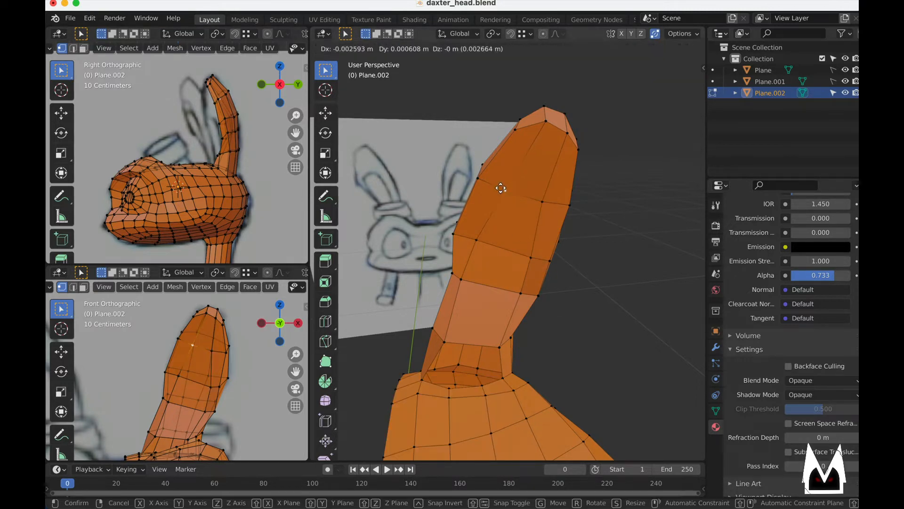
left_click(501, 187)
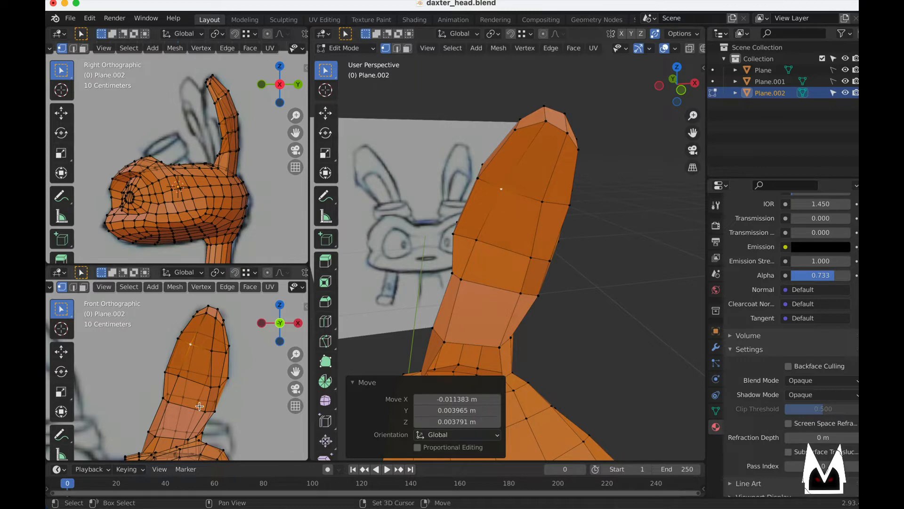
- Set the ear material's blend mode to Alpha Blend so the reference shows through the mesh
middle_click_drag(199, 406, 220, 356, "shift")
left_click(807, 380)
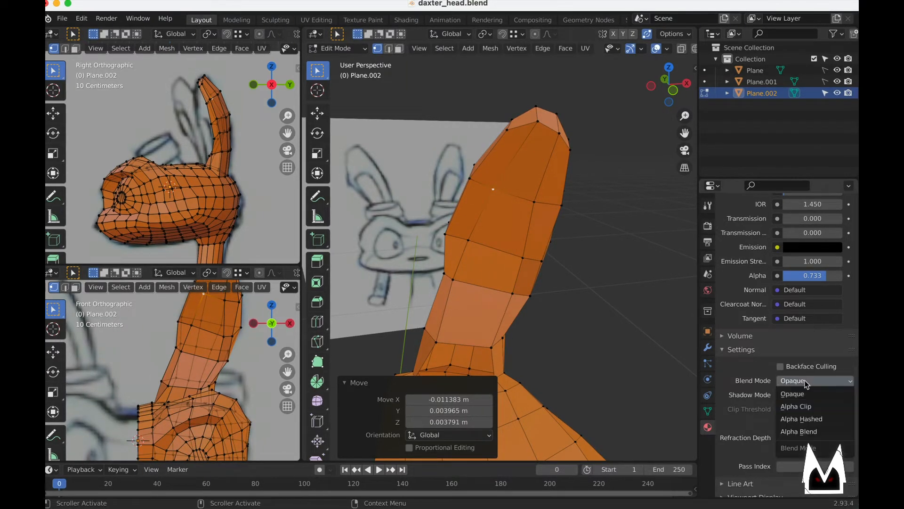
left_click(810, 431)
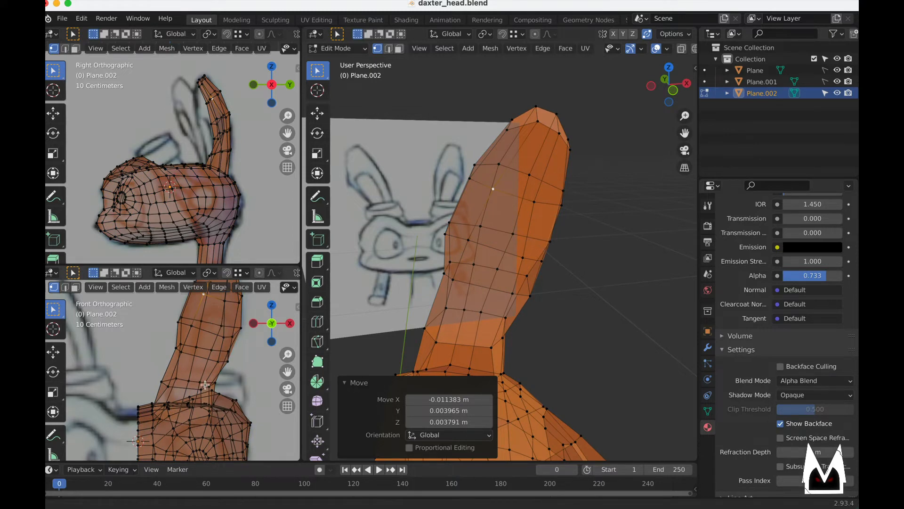
- Move the back vertex on the lower inner side of the ear slightly down and inward in the front view
middle_click_drag(209, 322, 208, 341, "shift")
left_click(179, 391)
scroll(179, 392, "up", 1)
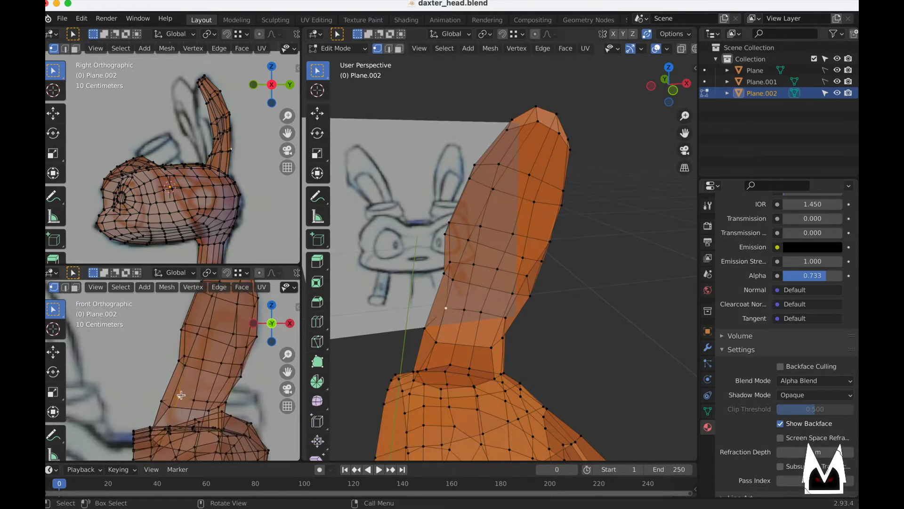
middle_click_drag(179, 395, 186, 377, "shift")
middle_click_drag(524, 328, 555, 304)
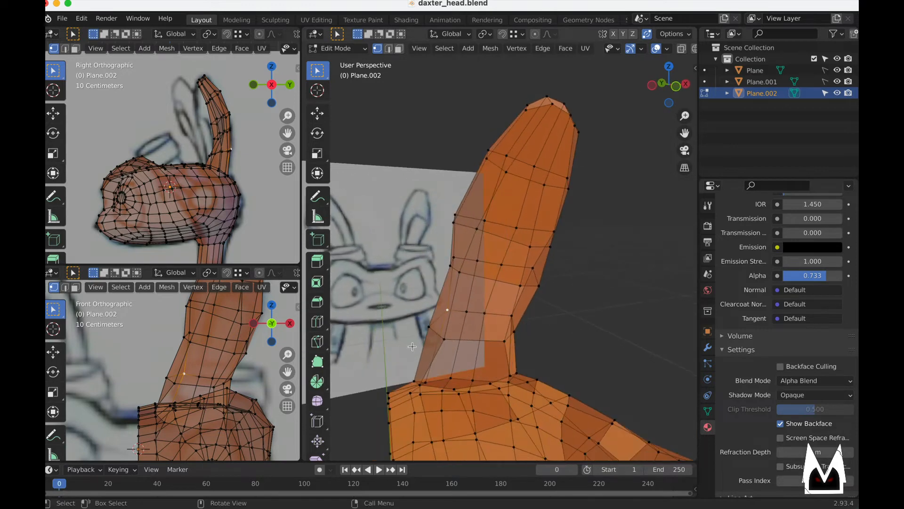
key("g")
left_click(180, 380)
- Pull the middle front vertices one row above the ear's lower edge forward, about 0.057 m in Y
middle_click_drag(472, 325, 592, 303)
scroll(515, 337, "up", 2)
scroll(514, 337, "down", 3)
scroll(468, 270, "up", 3)
left_click(468, 269)
key("g")
left_click(548, 314)
key("g")
left_click(581, 265)
- Pull the inner middle front vertex of the next row up forward about 0.054 m, and set the material's blend mode to Opaque
middle_click_drag(582, 264, 549, 255)
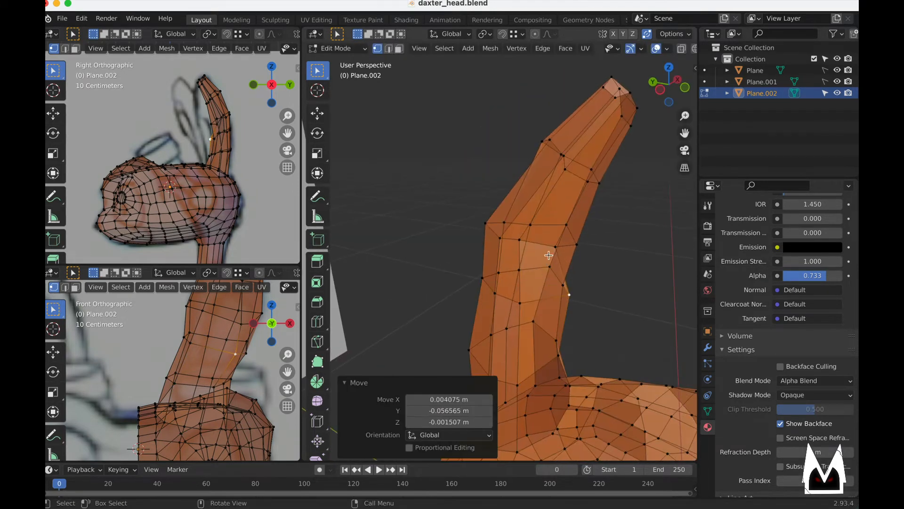
left_click(554, 247)
middle_click_drag(424, 231, 473, 249)
key("g")
left_click(597, 292)
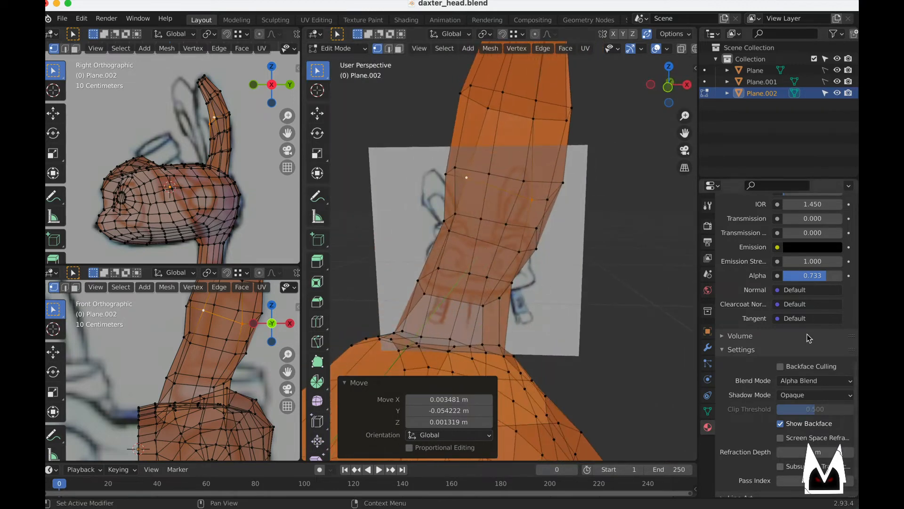
left_click(812, 381)
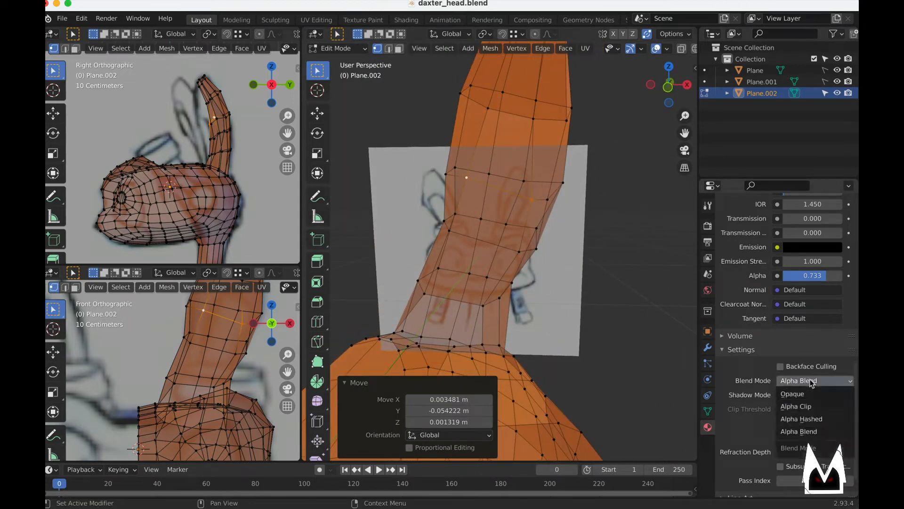
left_click(794, 394)
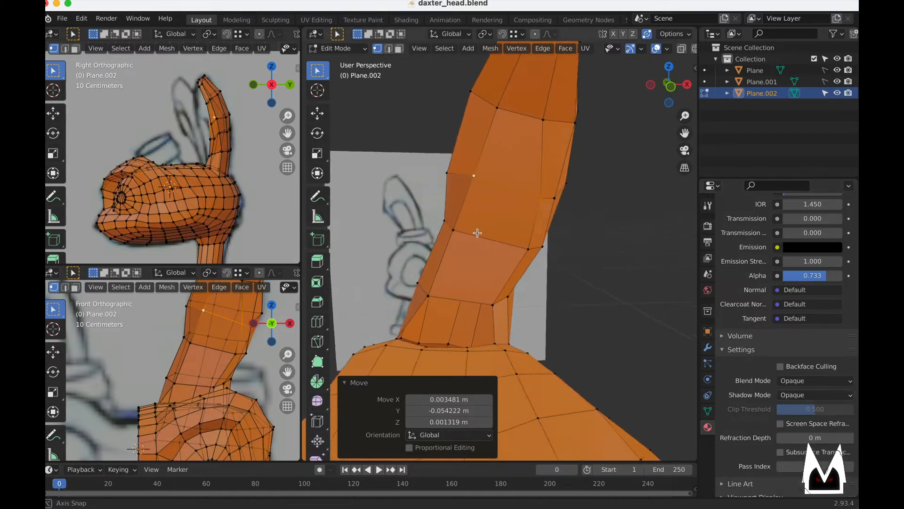
- Pull the outer middle vertex of the same row forward, and nudge the one above it about 0.005 m outward in X
middle_click_drag(500, 217, 513, 209)
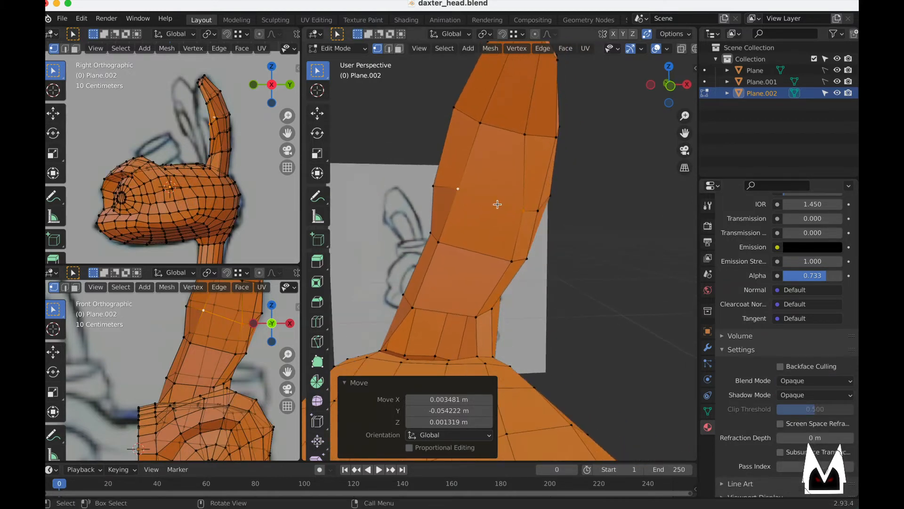
key("g")
left_click(529, 210)
left_click(525, 137)
key("g")
left_click(528, 138)
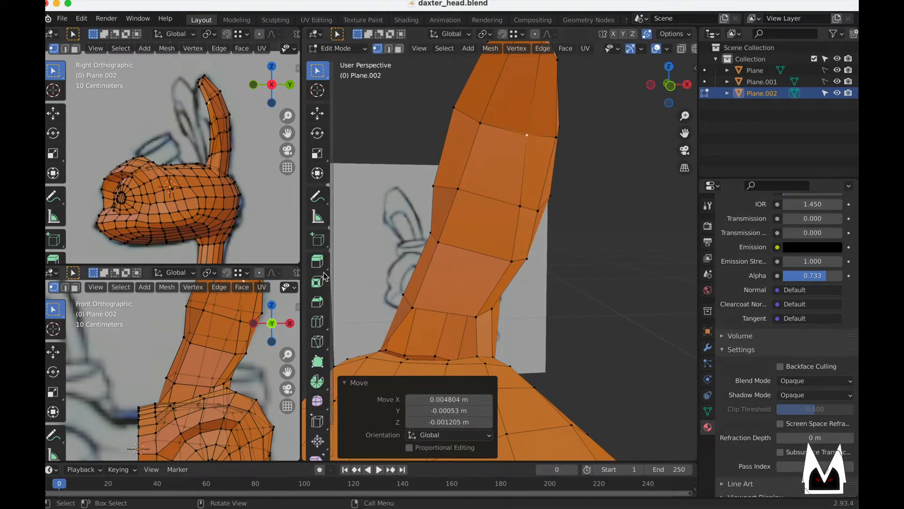
- Knife-cut a line up the inner side of the ear's front panel, from its lower edge through the face rows above
left_click(319, 344)
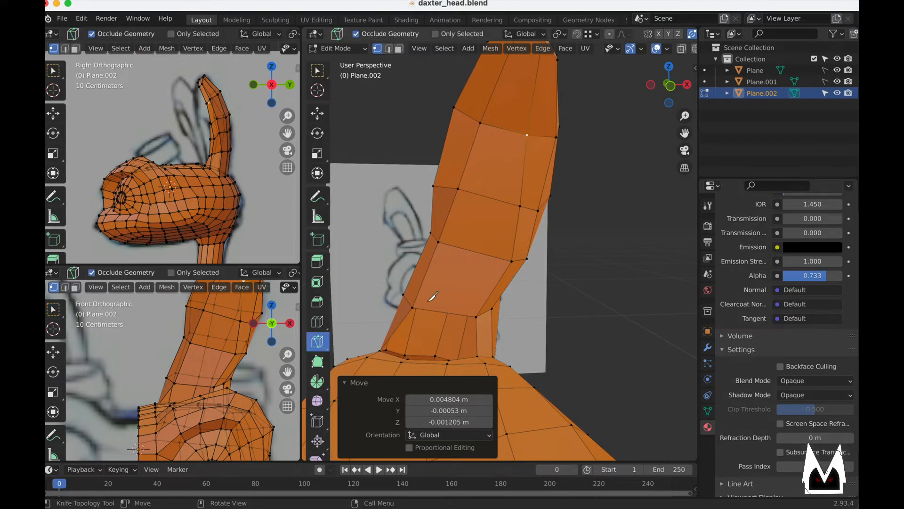
left_click(424, 309)
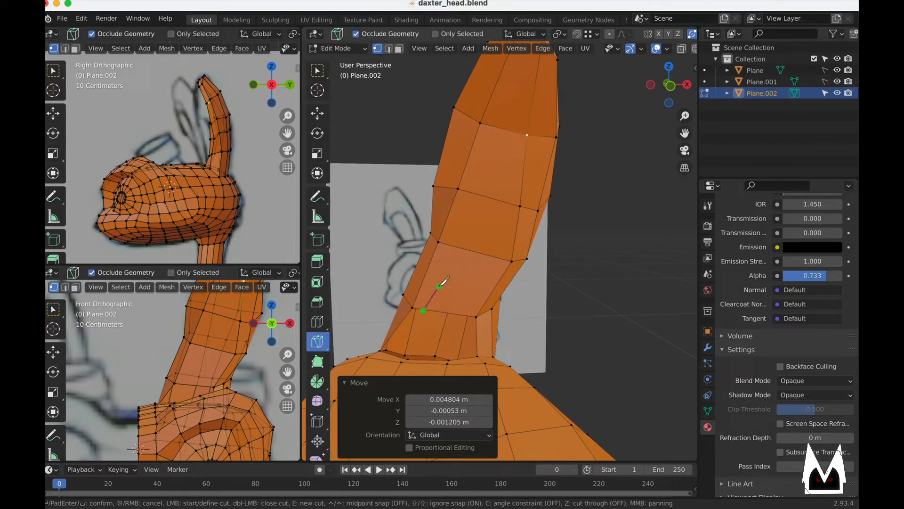
key("Escape")
middle_click_drag(437, 306, 442, 307)
left_click(430, 310)
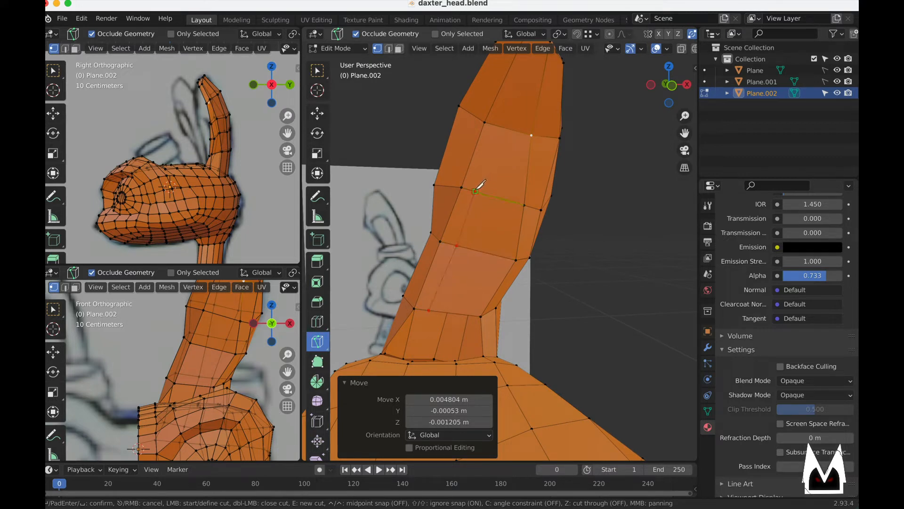
key("Return")
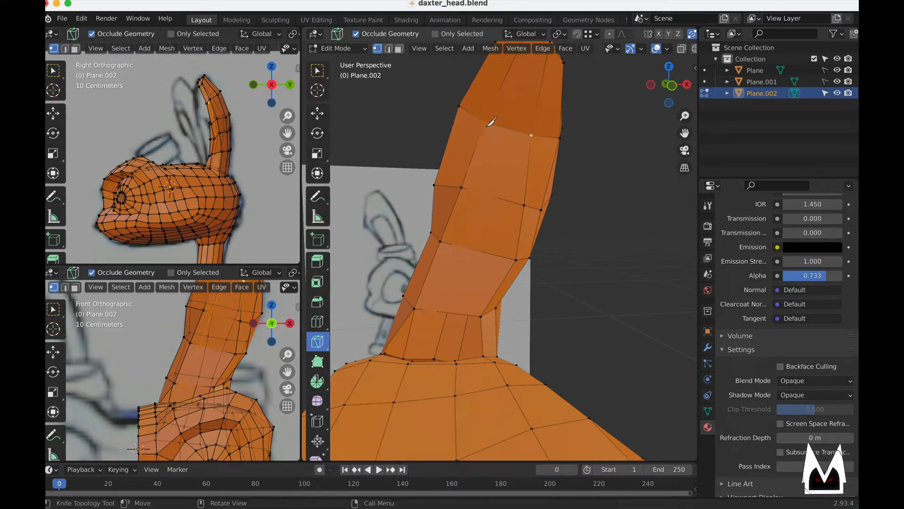
- Knife-cut a short line across the top of the front panel and another down its outer side, then return to the selection tool
left_click(497, 141)
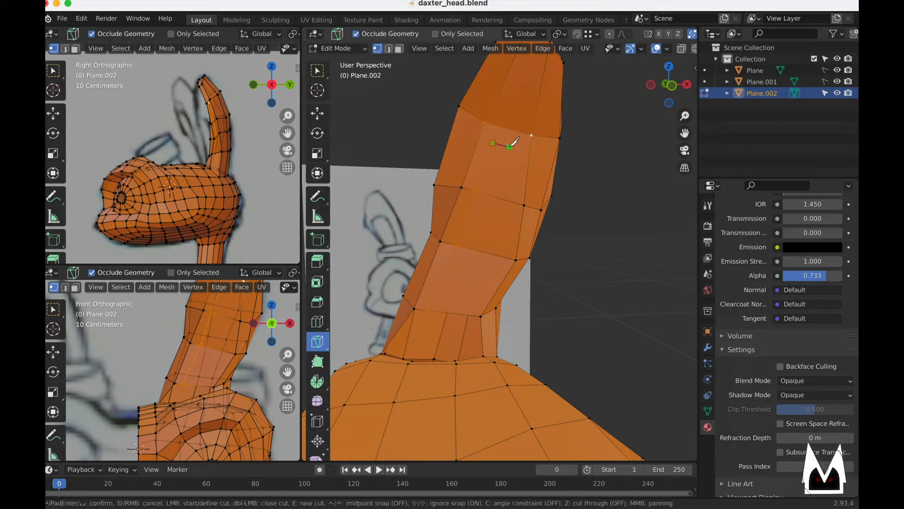
key("Return")
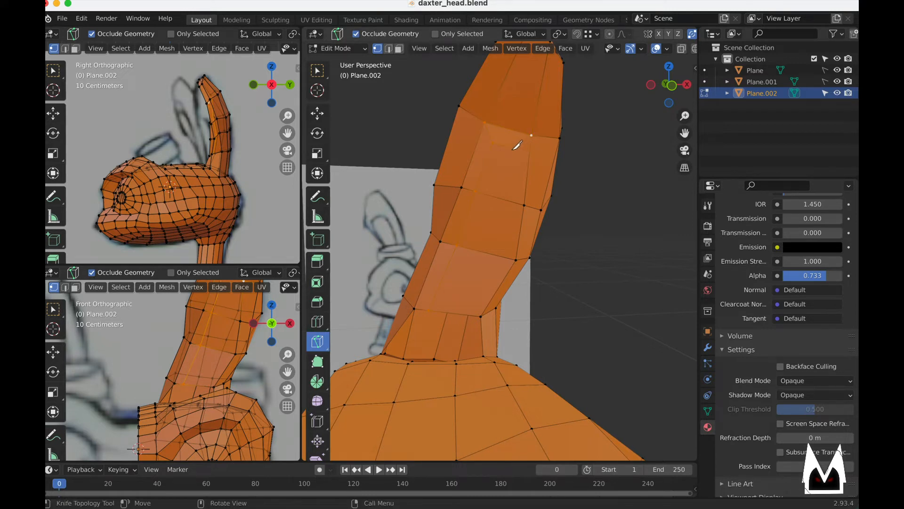
left_click(515, 148)
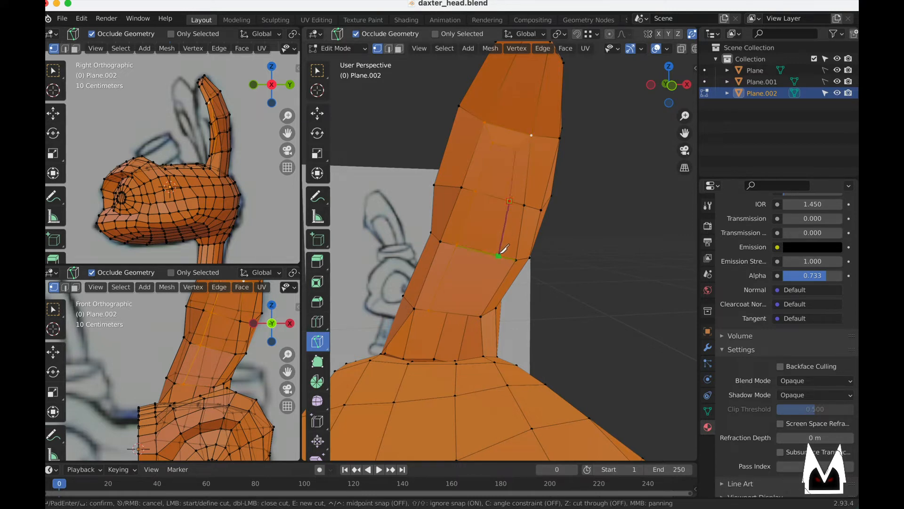
key("Return")
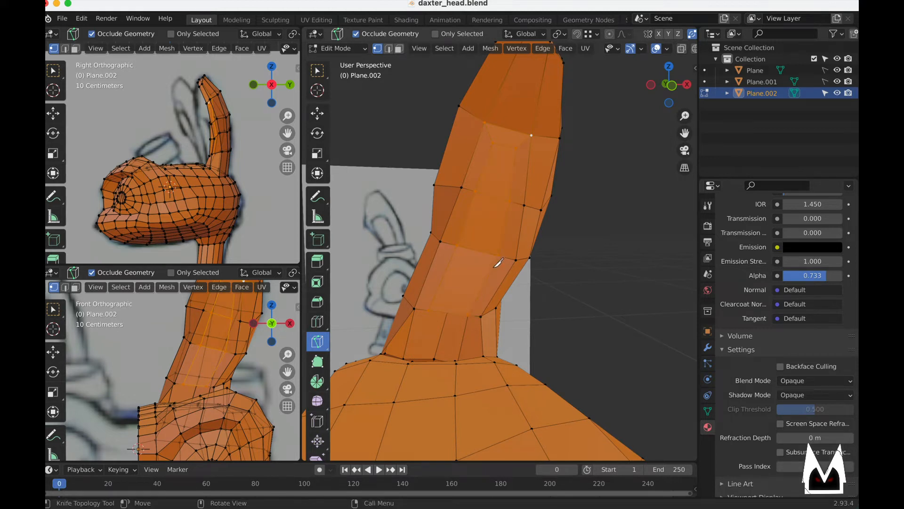
left_click(319, 70)
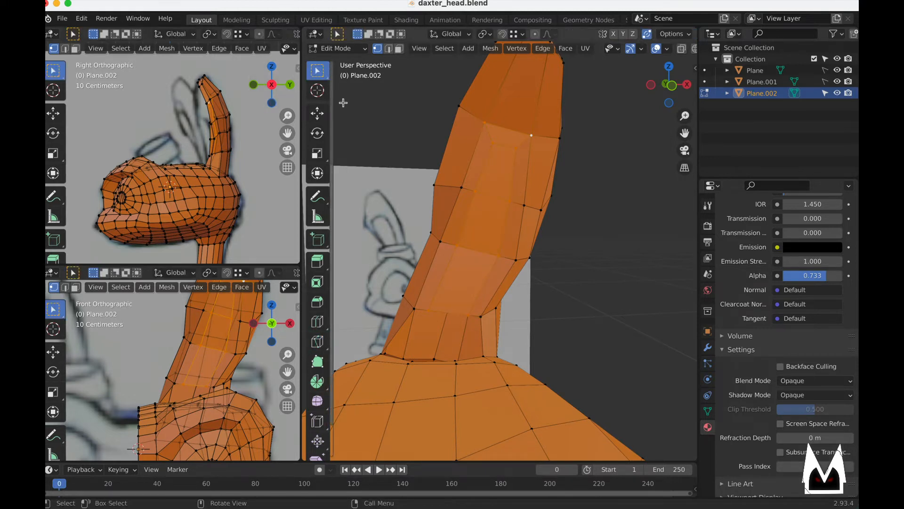
- Move the lower vertex of the ear's front panel at the open base and fill the middle gap to the head with a face
middle_click_drag(435, 310, 508, 319)
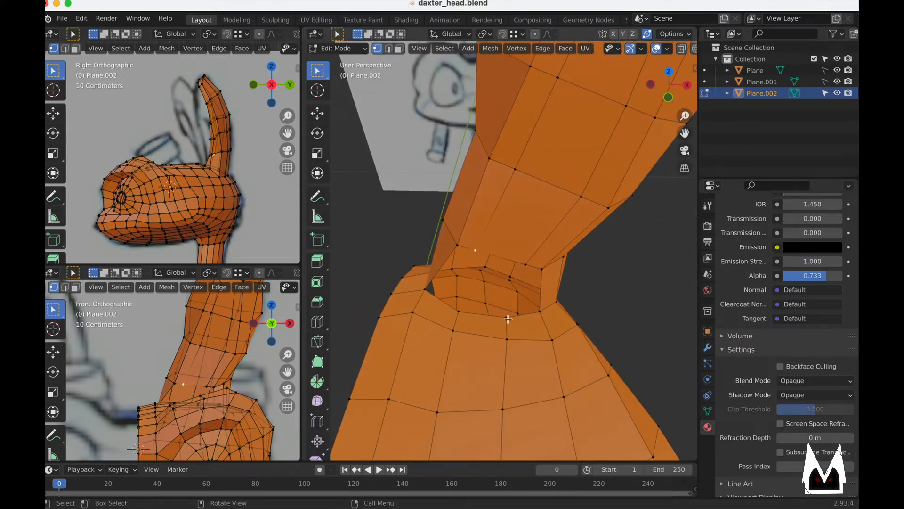
left_click(525, 258, "shift")
middle_click_drag(525, 259, 512, 282)
key("g")
left_click(504, 297)
key("2")
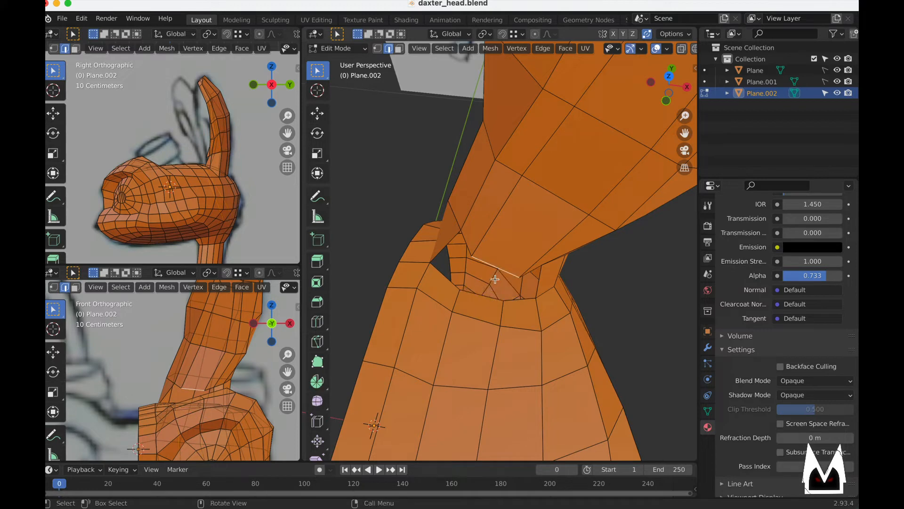
middle_click_drag(496, 279, 526, 283)
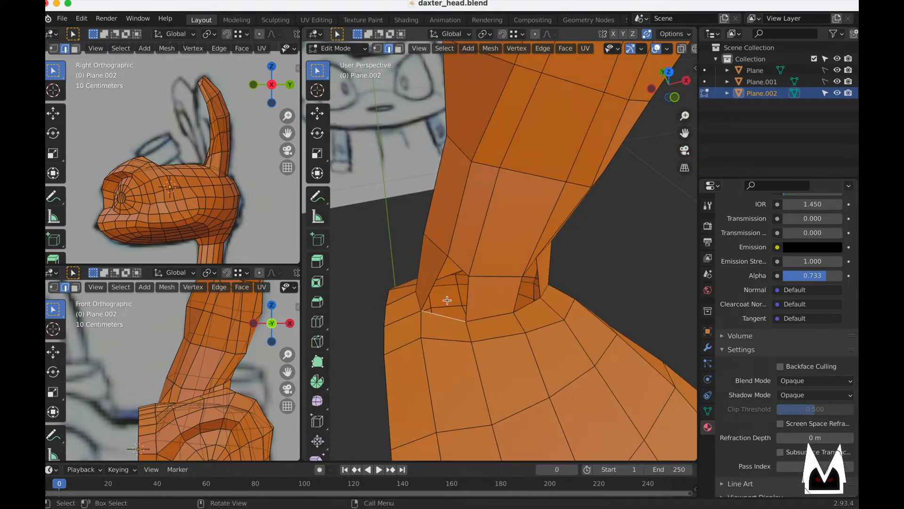
- Reposition two vertices on the outer side of the ear's base where it joins the head
middle_click_drag(534, 307, 510, 190)
key("1")
key("g")
left_click(526, 337)
left_click(560, 300)
key("g")
left_click(568, 324)
- Raise the middle vertices of the front panel, the inner one about 0.059 m and the outer one about 0.038 m in Z
left_click(508, 189)
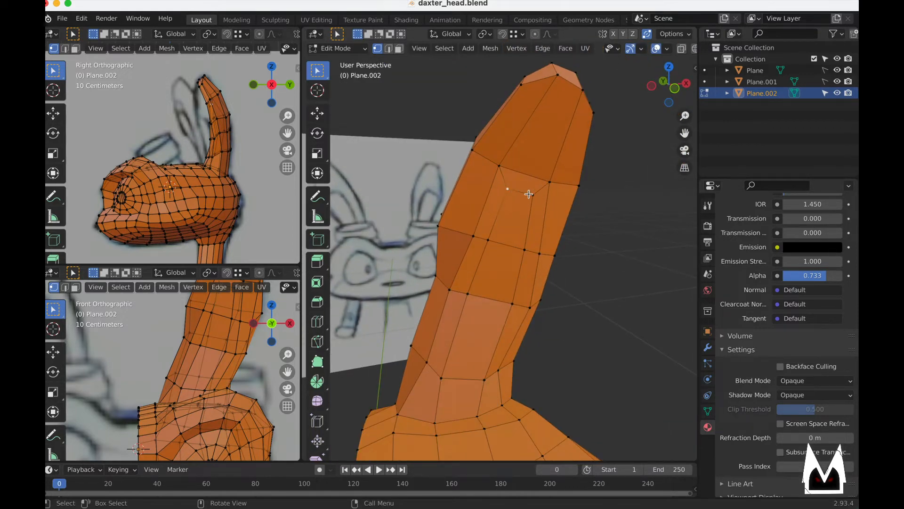
middle_click_drag(529, 194, 523, 257)
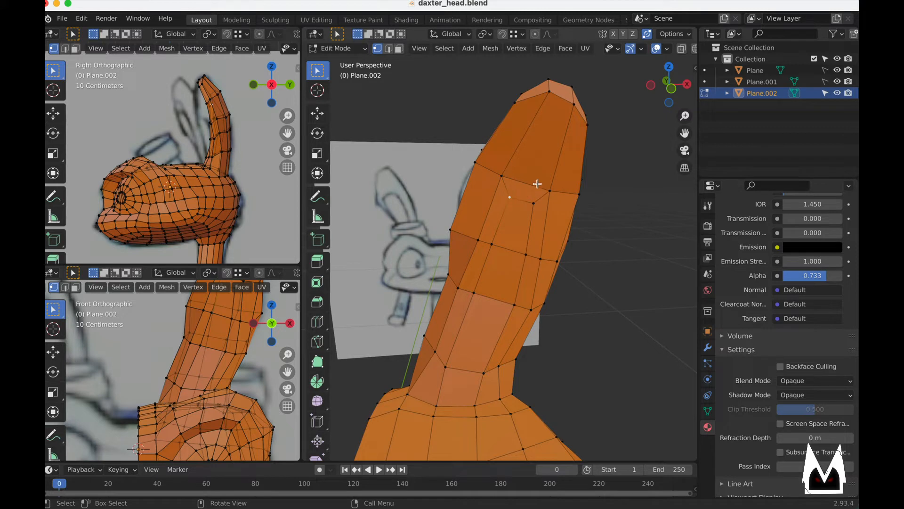
middle_click_drag(506, 132, 479, 184)
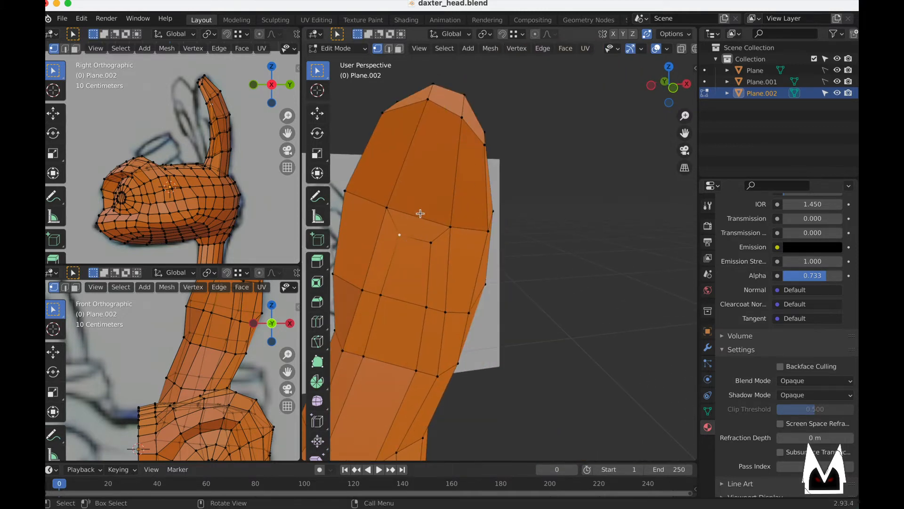
middle_click_drag(428, 206, 471, 202)
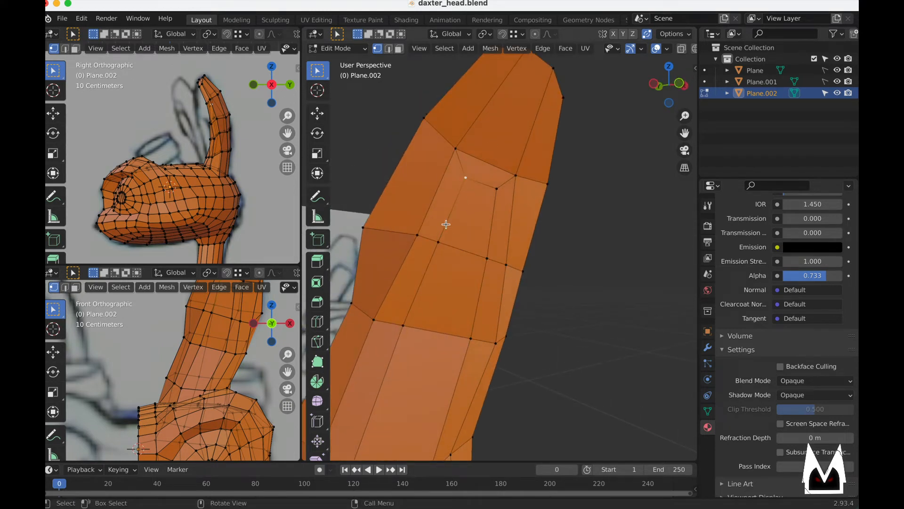
left_click(418, 235)
key("g")
left_click(438, 209)
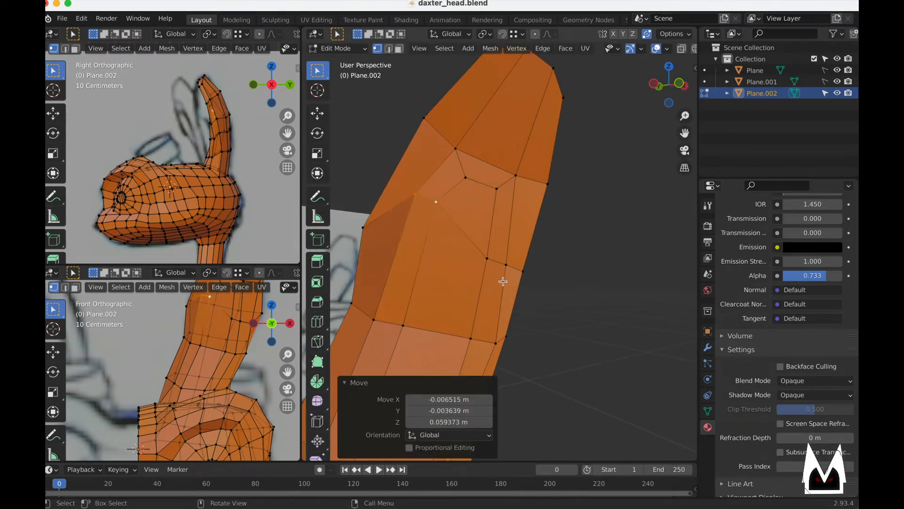
left_click(488, 259)
key("g")
left_click(506, 237)
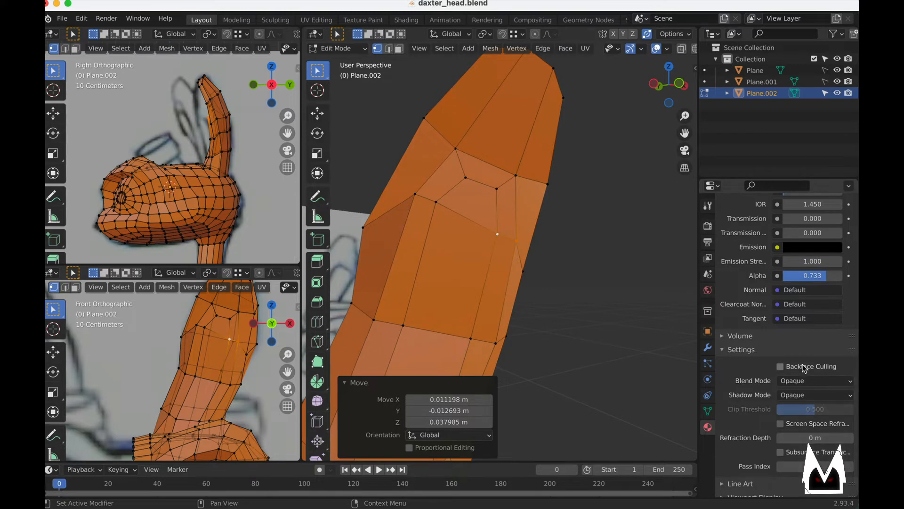
- Set the material's blend mode to Alpha Blend and shift the panel's outer middle vertex outward about 0.023 m in the front view
left_click(807, 380)
left_click(810, 431)
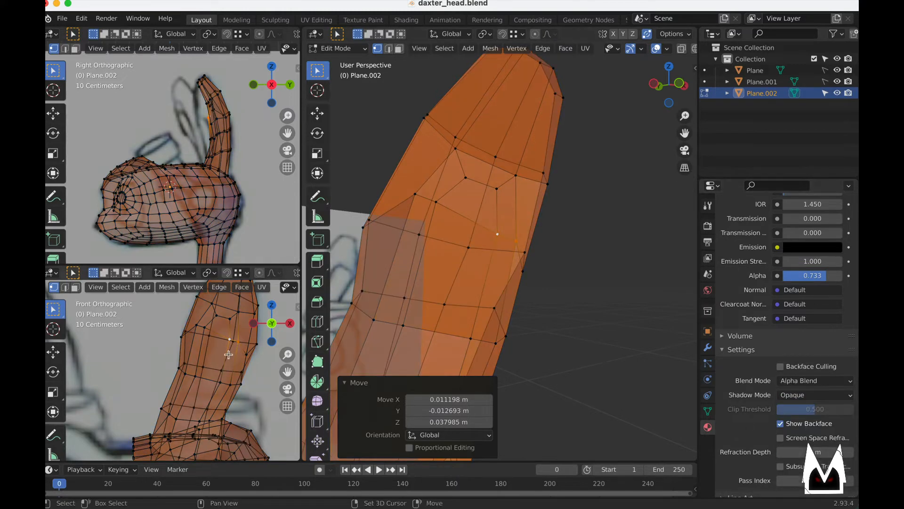
middle_click_drag(228, 354, 186, 357, "shift")
key("g")
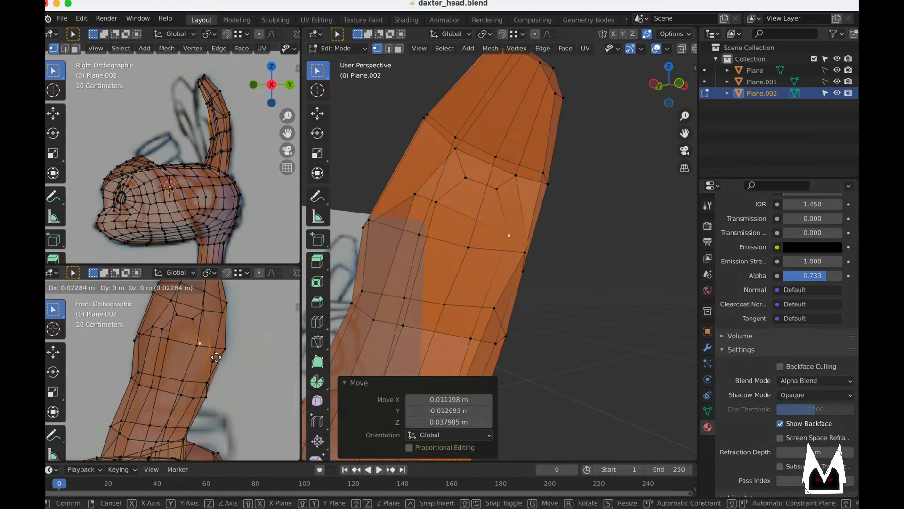
left_click(215, 357)
- Shift the panel's inner middle vertices and its two top corner vertices to match the ear outline in the front view
left_click(154, 326)
key("g")
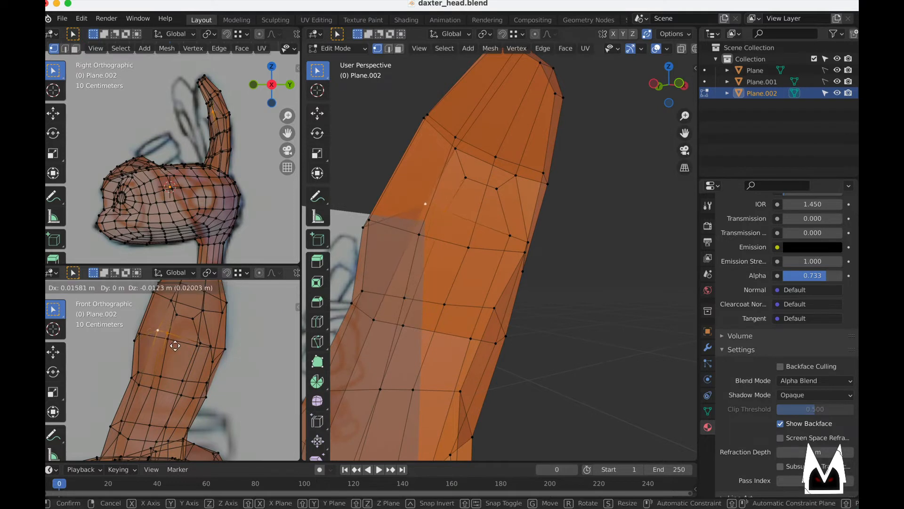
left_click(176, 347)
key("g")
left_click(184, 317)
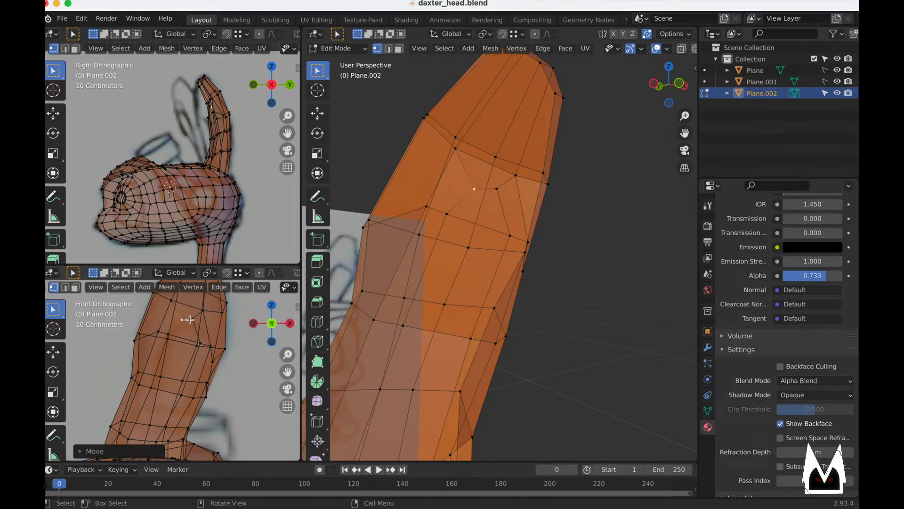
key("g")
left_click(198, 325)
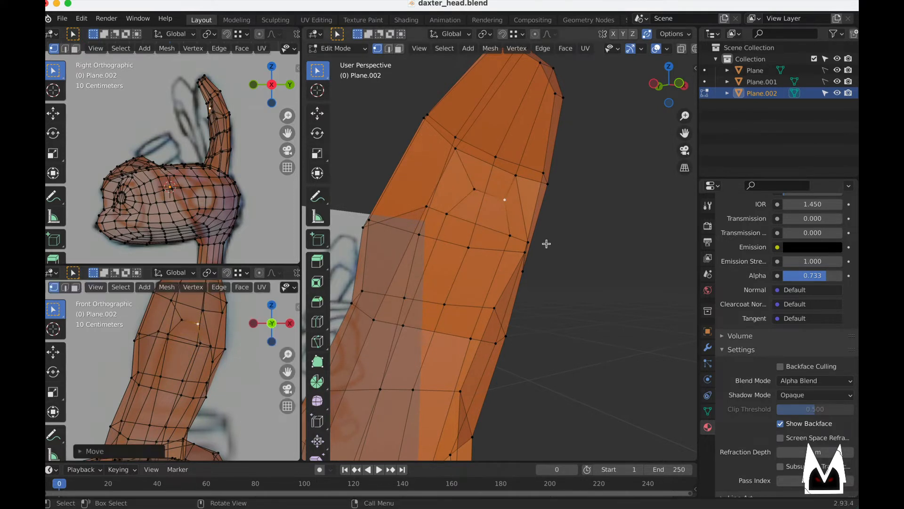
- Check the panel's shape against the reference, and set the material's blend mode back to Opaque
middle_click_drag(546, 244, 515, 251)
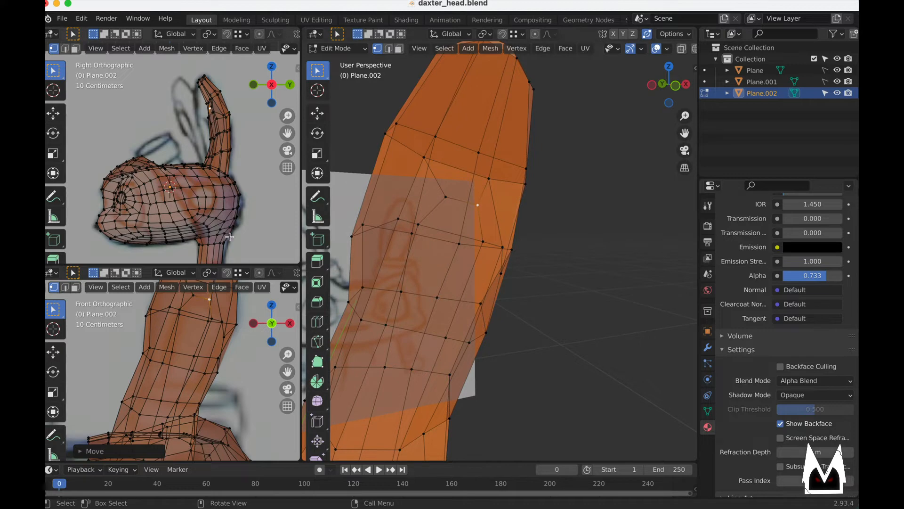
scroll(214, 365, "down", 3)
mouse_move(213, 364)
middle_mouse_down("shift")
mouse_move(235, 353)
mouse_move(264, 363)
mouse_move(202, 368)
middle_mouse_up("shift")
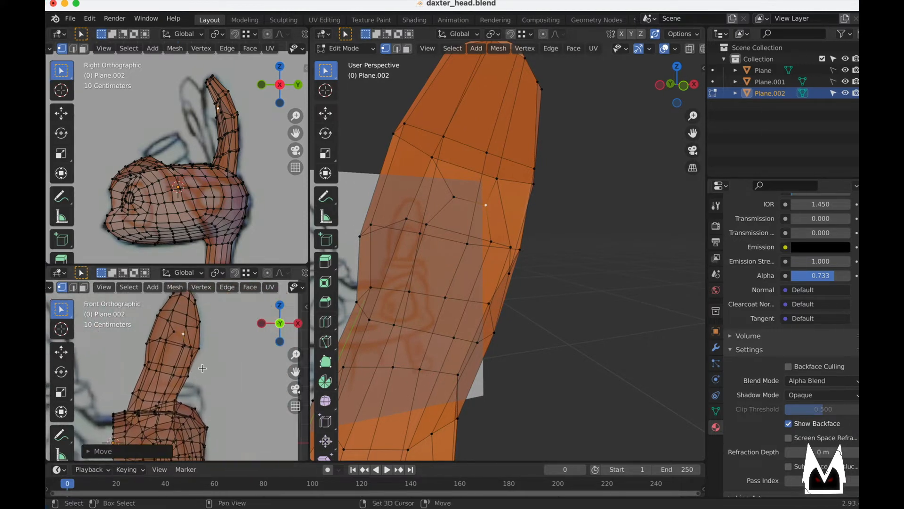
middle_click_drag(490, 292, 460, 344)
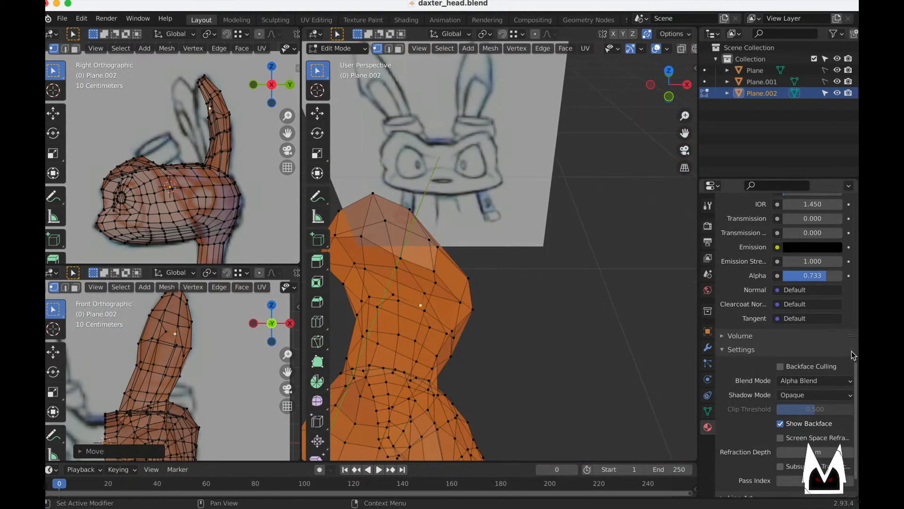
left_click(818, 381)
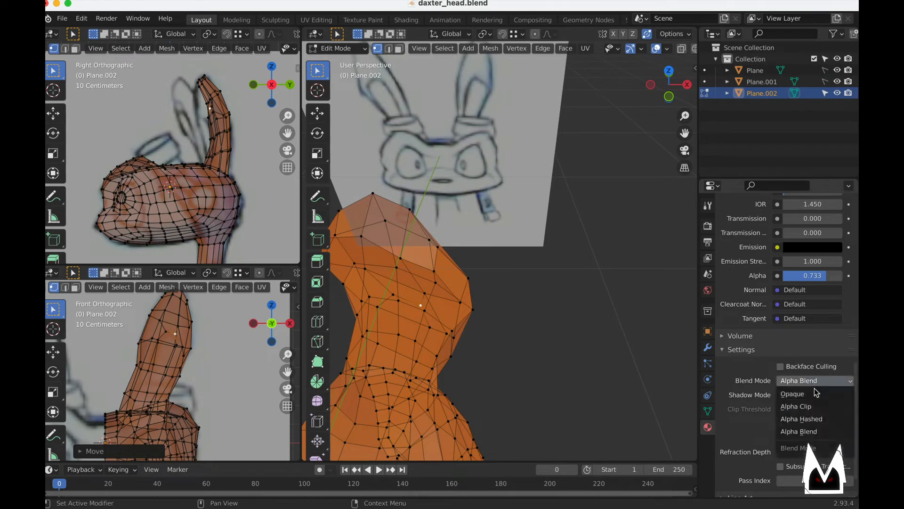
left_click(796, 394)
- Nudge the panel's outer top vertex, and raise a vertex on the ear's outer edge about 0.037 m in Z
middle_click_drag(455, 311, 490, 259)
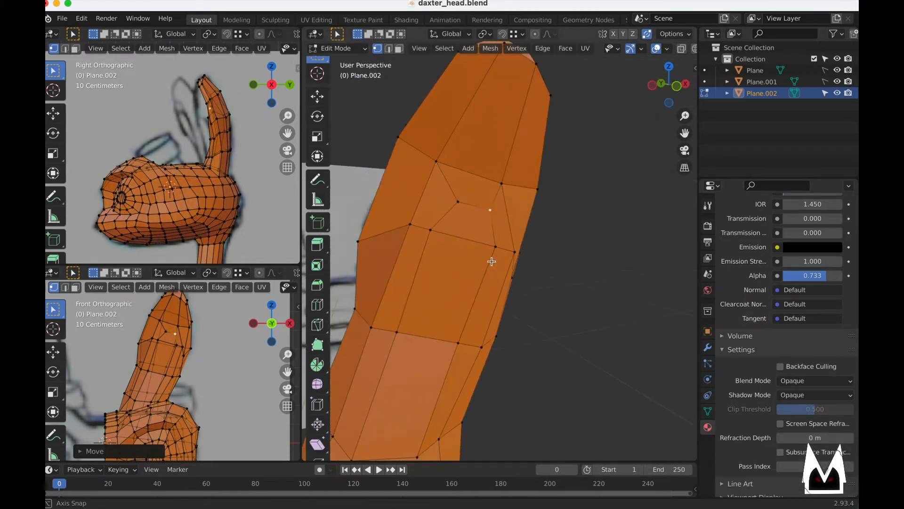
left_click(489, 208)
key("g")
left_click(489, 209)
middle_click_drag(514, 201, 445, 240)
key("g")
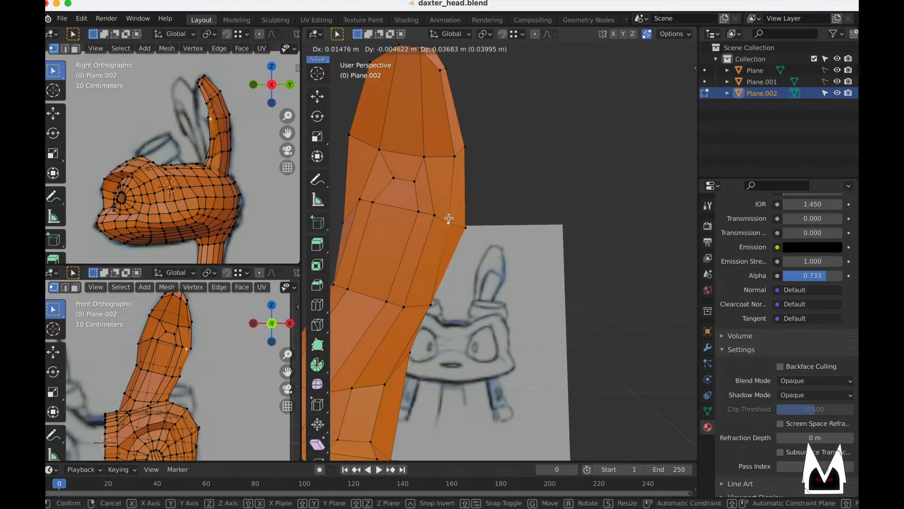
left_click(448, 219)
- Lower the outer-edge vertex of the row below about 0.024 m in Z, and nudge the vertices at the panel's outer middle corner
middle_click_drag(427, 310, 614, 263)
left_click(474, 279)
key("g")
left_click(480, 306)
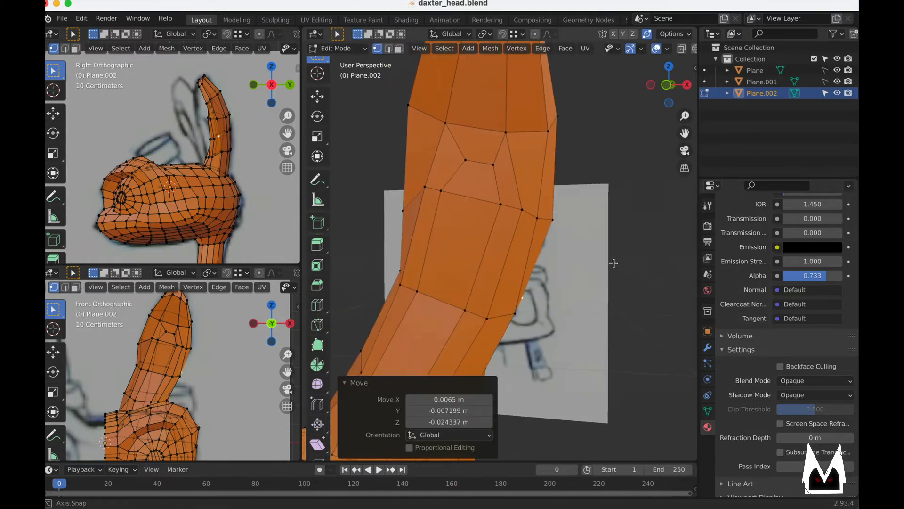
left_click(537, 213)
key("g")
left_click(536, 211)
left_click(500, 206)
middle_click_drag(519, 216, 517, 312)
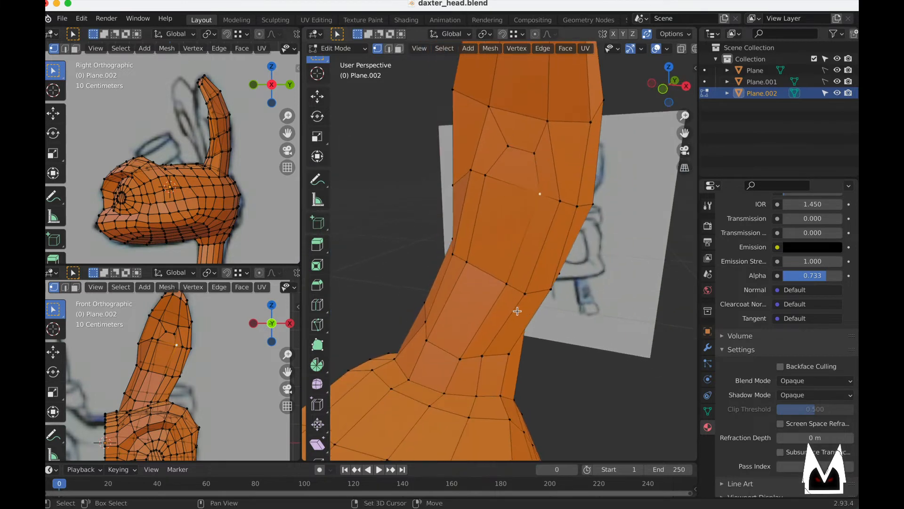
- Select the column of front panel faces from the ear's base to its top and extrude them inward about 0.027 m
left_click(449, 329)
left_click(434, 366)
left_click(520, 194)
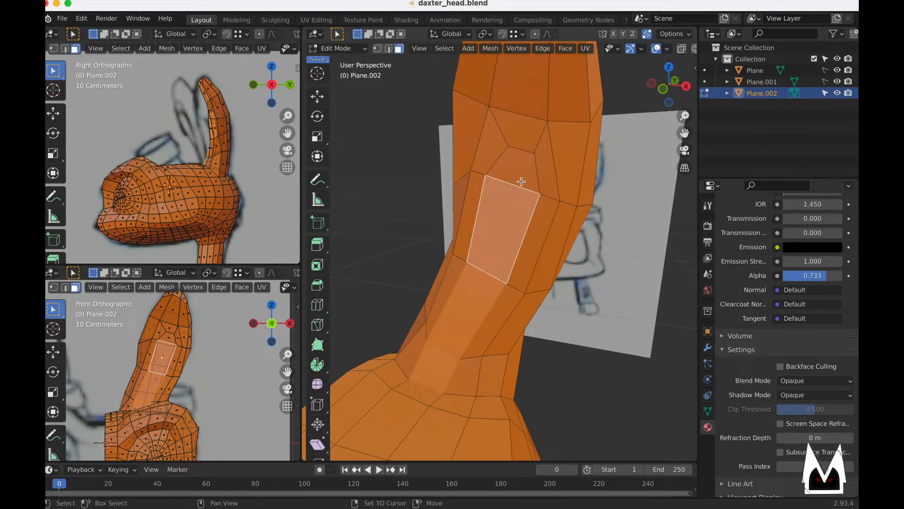
left_click(521, 176)
middle_click_drag(521, 176, 574, 225)
key("e")
left_click(552, 260)
- Scale the recessed panel faces to about 0.83 and move them up about 0.026 m in Z
key("s")
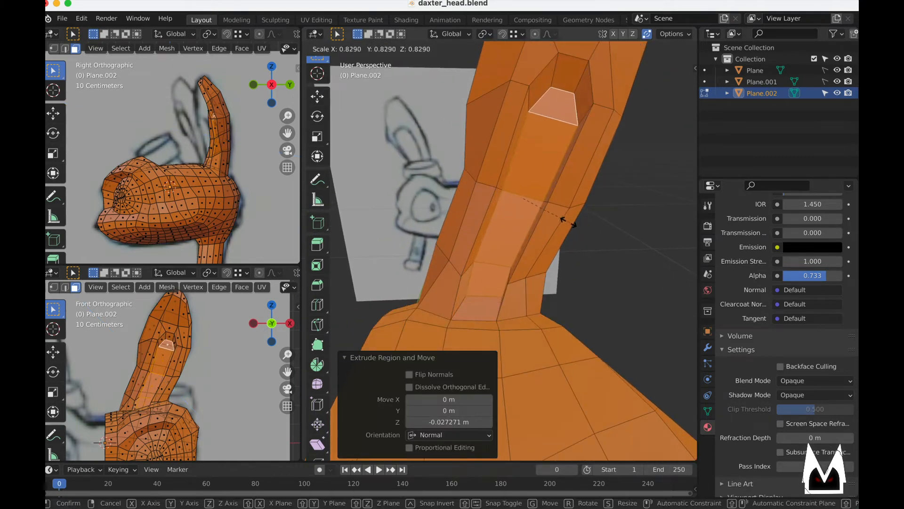
left_click(567, 222)
key("g")
left_click(547, 214)
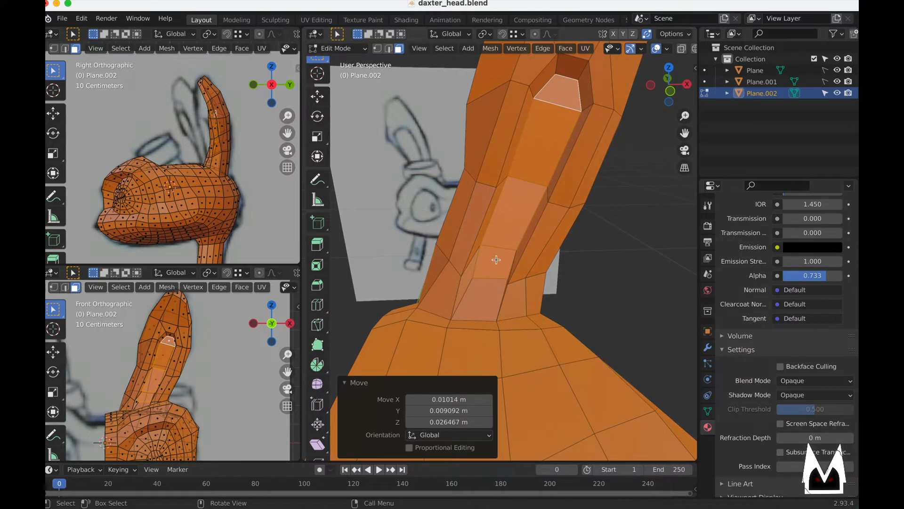
- Reposition the recess's lower end and fine-tune its outer bottom vertices near the head
key("g")
left_click(499, 294)
key("1")
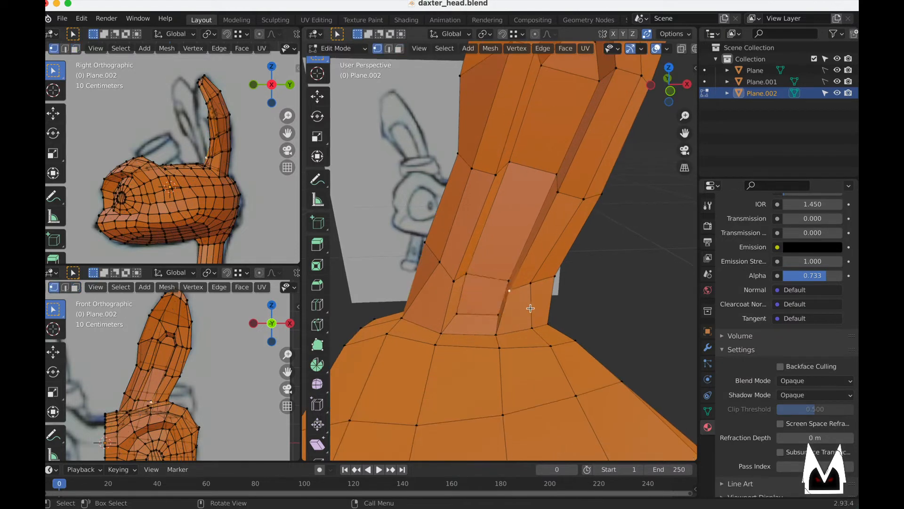
middle_click_drag(531, 308, 513, 317)
key("g")
left_click(528, 317)
left_click(495, 333)
key("g")
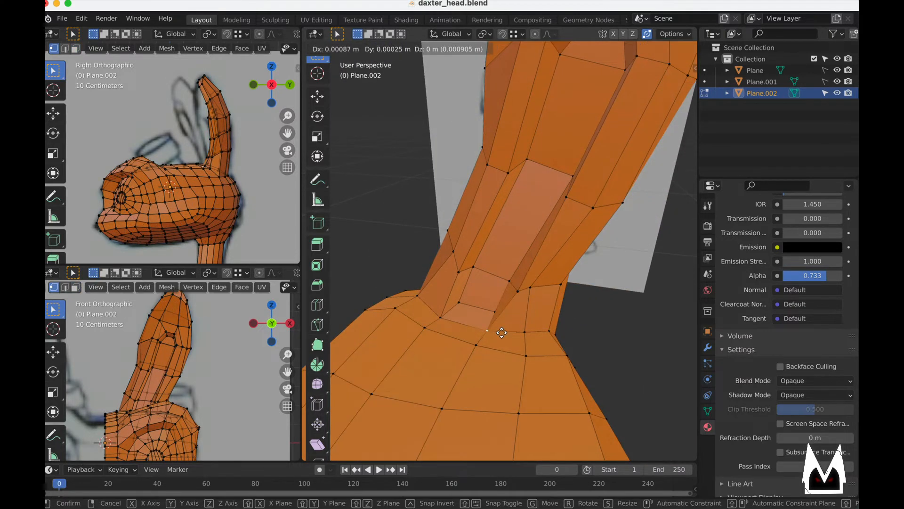
left_click(506, 333)
- Nudge the two inner vertices of the recess's lowest floor face slightly outward
left_click(472, 269)
key("g")
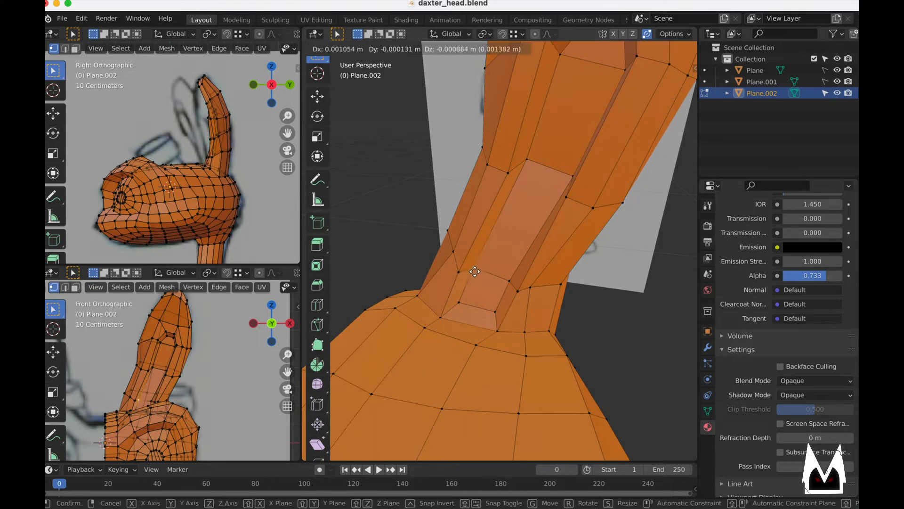
left_click(475, 272)
left_click(464, 300)
key("g")
left_click(473, 302)
- Move the two outer vertices of the recess's lowest floor face inward and adjust the inner bottom one to narrow it
left_click(508, 282)
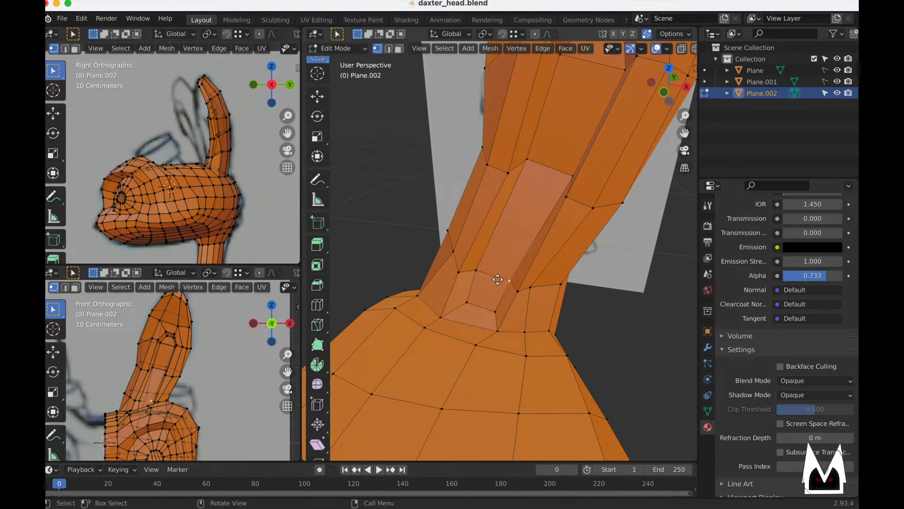
key("g")
left_click(501, 283)
left_click(494, 311)
key("g")
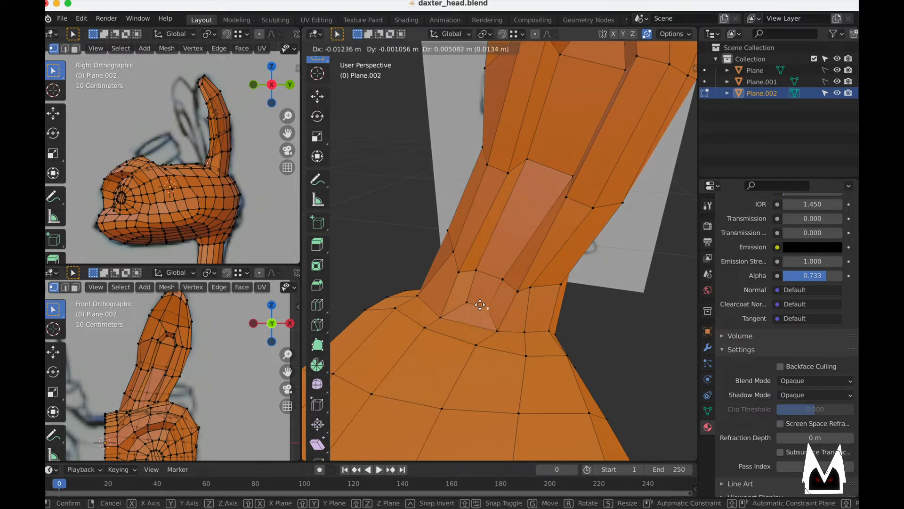
left_click(479, 305)
left_click(467, 303)
key("g")
left_click(473, 300)
- Reposition vertices near the recess's upper end, shifting the inner lower vertex of its top floor face outward about 0.010 m in X
scroll(474, 301, "down", 4)
middle_click_drag(476, 300, 534, 282)
scroll(500, 236, "up", 4)
middle_click_drag(499, 234, 497, 216)
left_click(518, 166)
key("g")
left_click(522, 177)
left_click(544, 170)
key("g")
left_click(524, 173)
left_click(508, 163)
key("g")
left_click(520, 169)
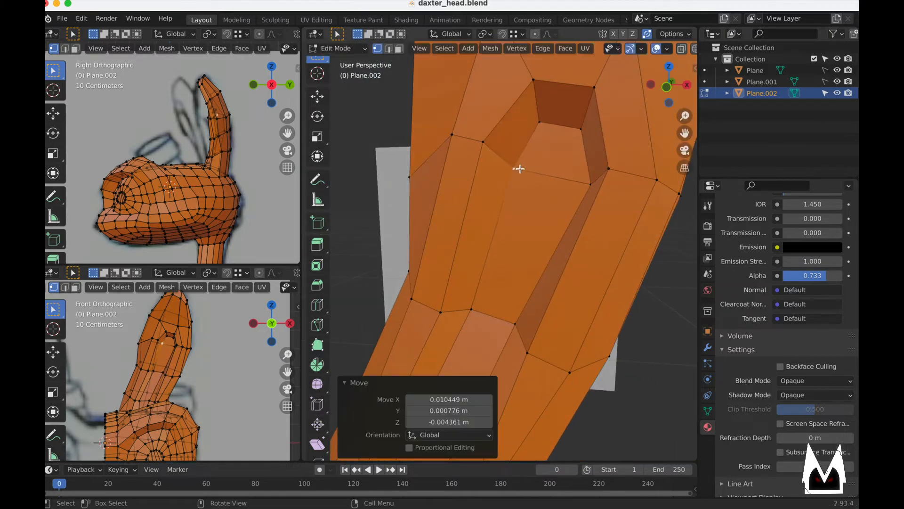
- Move the outer lower vertex of the recess's top floor face inward, and lower that face's two upper vertices
left_click(592, 183)
key("g")
left_click(580, 182)
left_click(577, 131)
key("g")
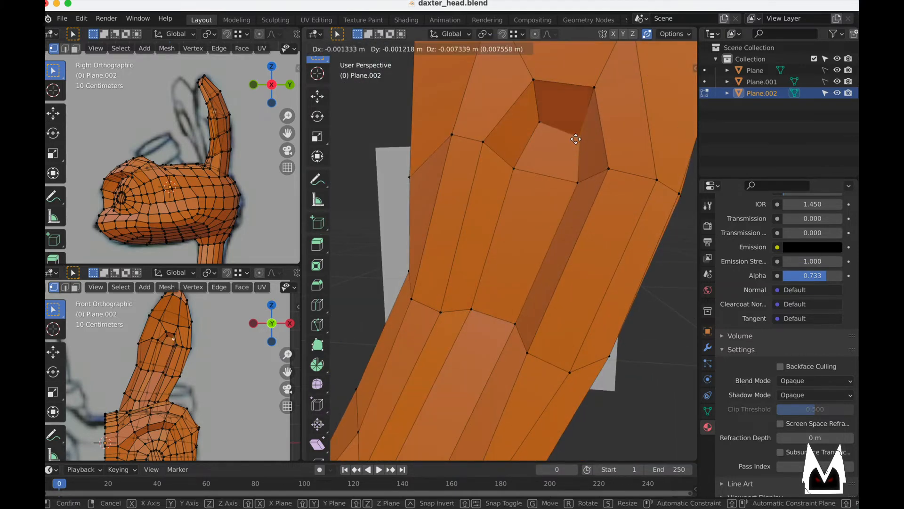
left_click(576, 140)
left_click(542, 124)
key("g")
left_click(542, 137)
- Reposition the two ear vertices above the recess, bringing the outer one forward about 0.023 m in Y
scroll(545, 139, "down", 4)
middle_click_drag(555, 171, 588, 208)
scroll(493, 182, "down", 3)
scroll(563, 216, "up", 4)
left_click(496, 196)
key("g")
left_click(522, 201)
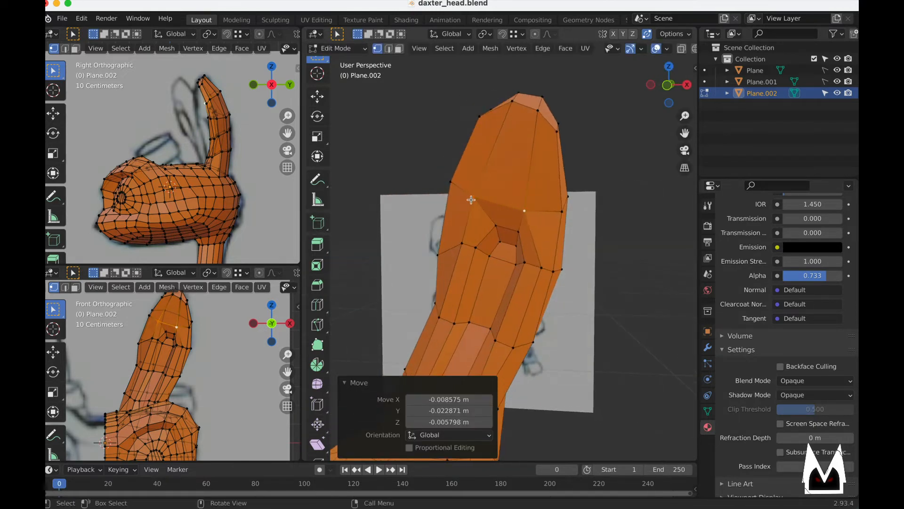
left_click(470, 198)
key("g")
left_click(495, 198)
- Raise the ear vertices on either side of the recess's top, the outer one about 0.009 m in Z
middle_click_drag(501, 215, 486, 224)
left_click(474, 239)
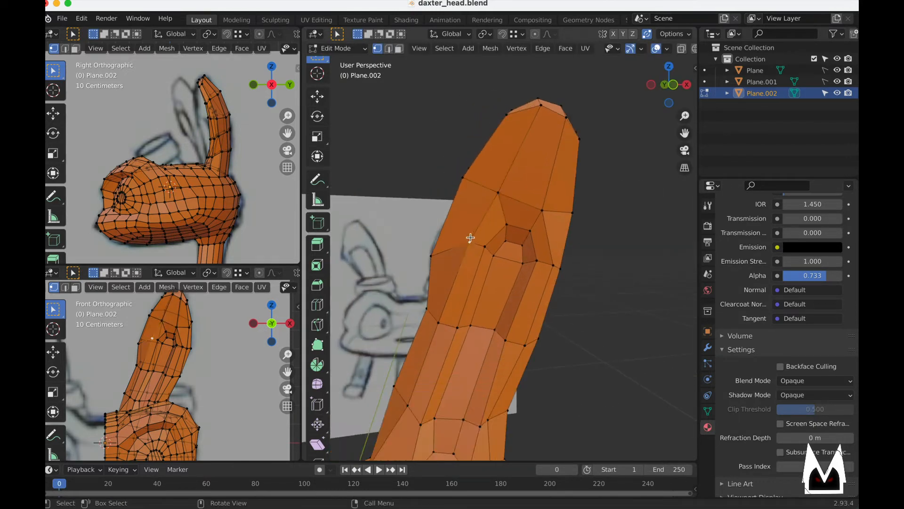
key("g")
left_click(472, 228)
left_click(554, 264)
key("g")
left_click(552, 259)
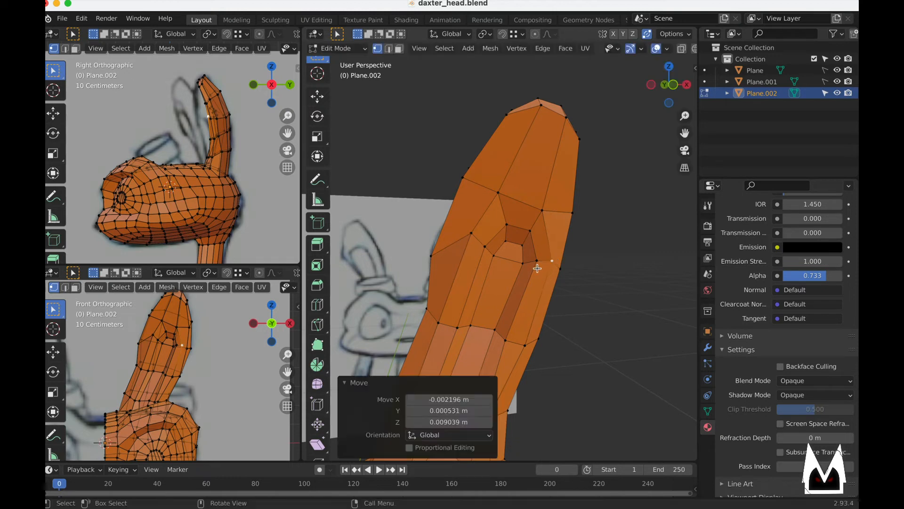
- Move the inner side vertex beside the recess's top about 0.010 m in X, -0.014 m in Y and 0.022 m in Z
middle_click_drag(539, 266, 551, 270)
left_click(431, 254)
mouse_move(431, 254)
middle_mouse_down()
mouse_move(502, 247)
mouse_move(504, 258)
mouse_move(421, 259)
middle_mouse_up()
key("g")
left_click(483, 237)
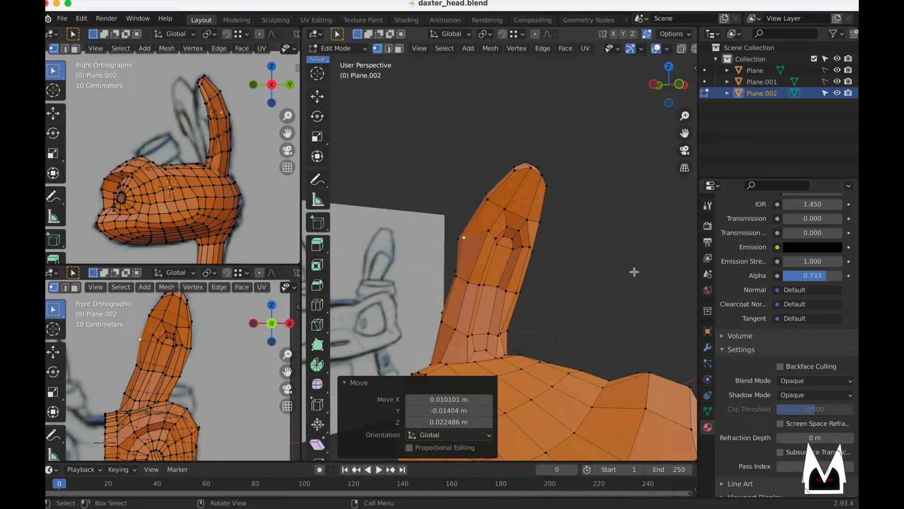
- Shift the two vertices at the recess's lower outer corner outward, about 0.020 m and 0.014 m in X
middle_click_drag(634, 272, 509, 269)
left_click(495, 271)
key("g")
left_click(534, 284)
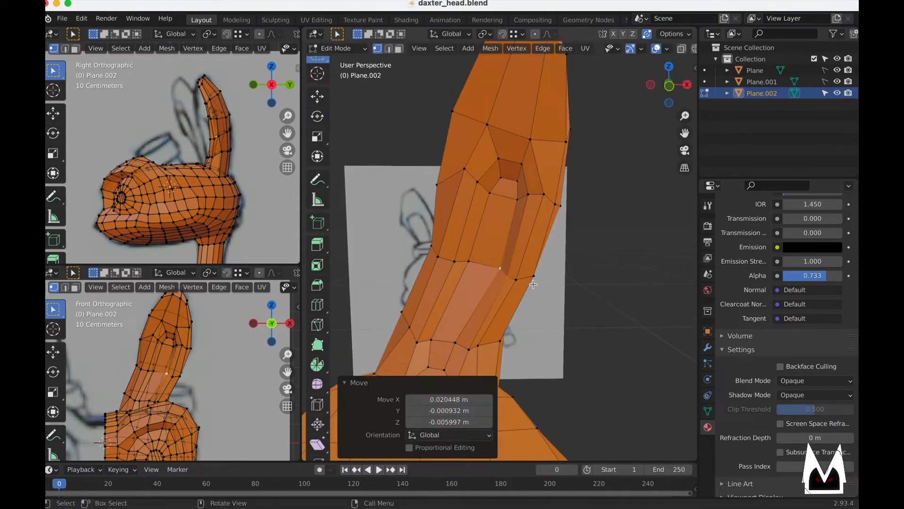
left_click(519, 282)
key("g")
left_click(527, 278)
middle_click_drag(464, 251, 472, 250)
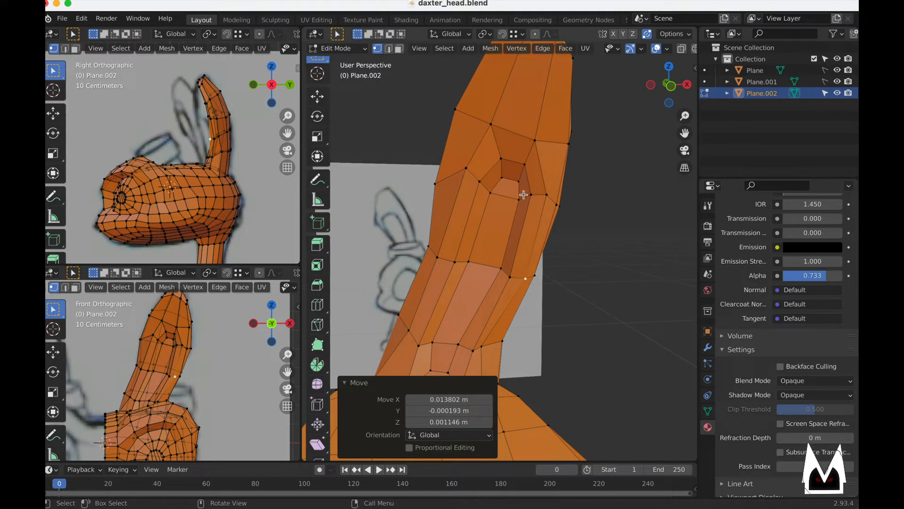
- Reposition the inner vertices at the recess's lower end to widen the inner rim
mouse_move(497, 213)
middle_mouse_down()
mouse_move(463, 273)
mouse_move(471, 278)
middle_mouse_up()
left_click(455, 263)
key("g")
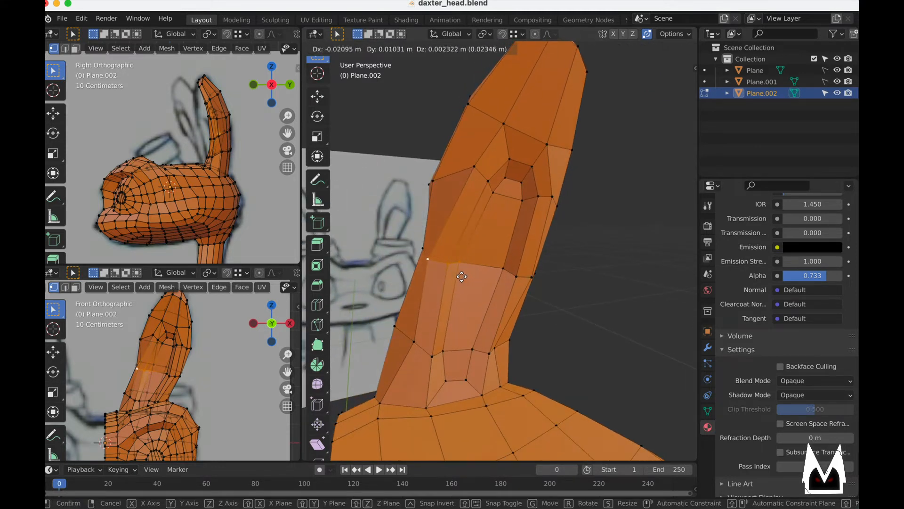
left_click(462, 277)
key("g")
left_click(430, 258)
middle_click_drag(430, 259, 480, 222)
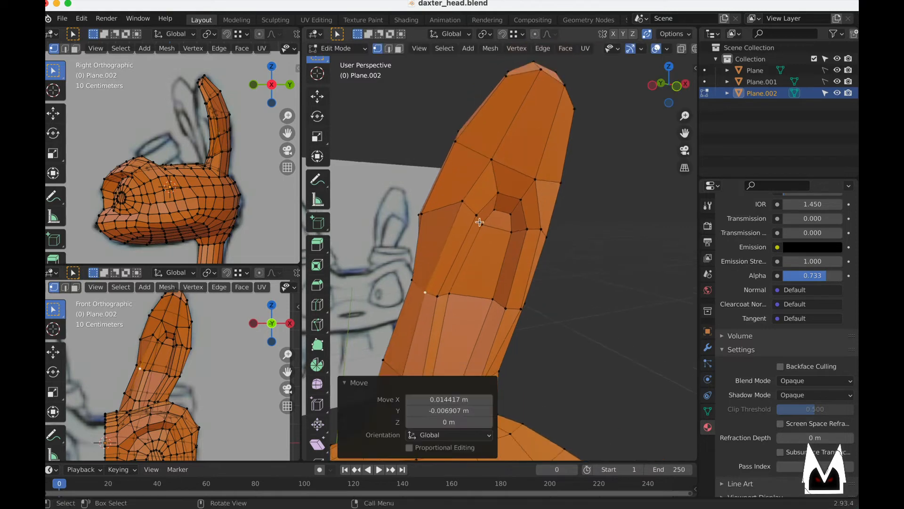
- Move the recess rim's upper inner vertex toward the ear's inner edge
left_click(474, 210)
key("g")
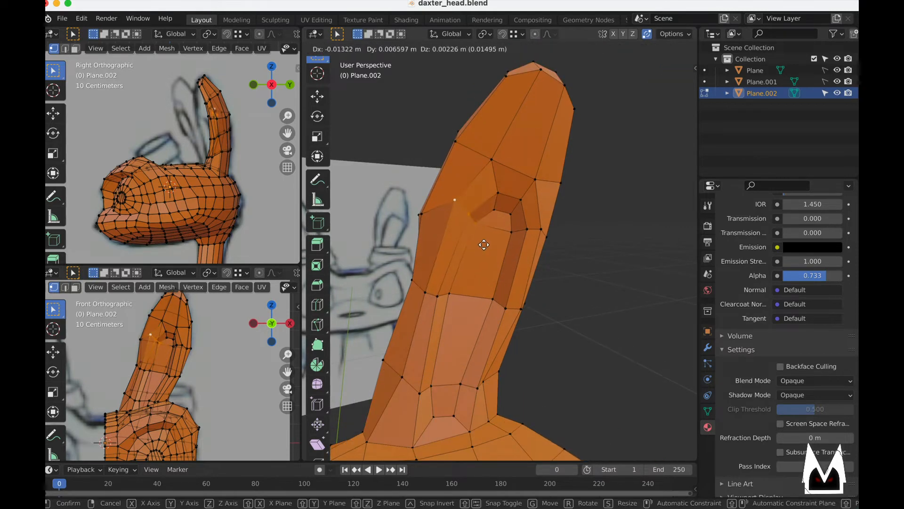
left_click(479, 241)
middle_click_drag(479, 241, 467, 255)
- Reposition the ear's inner edge vertex level with the recess's lower end, finishing with about 0.020 m in X
middle_click_drag(411, 283, 322, 304)
left_click(583, 272)
key("g")
left_click(591, 284)
key("g")
left_click(601, 292)
middle_click_drag(271, 331, 524, 217)
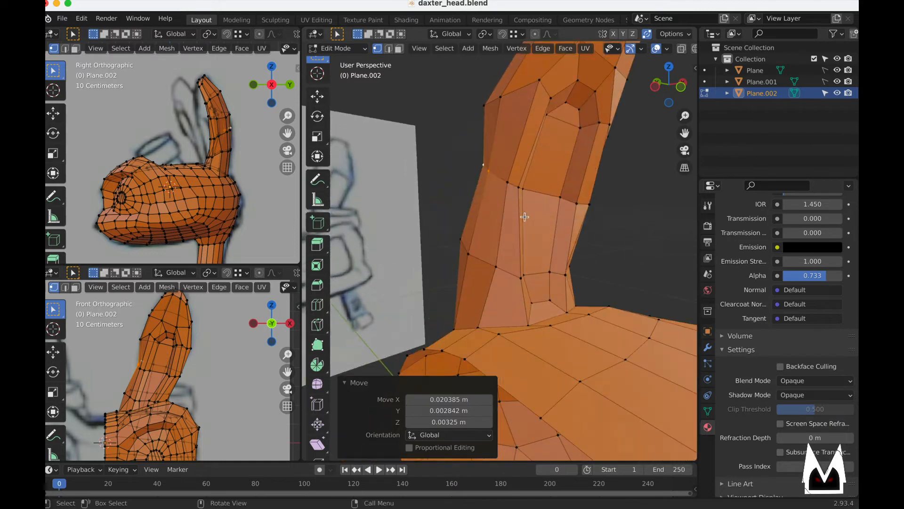
- Adjust the inner side vertices just above the ear's base, shifting one about 0.007 m in X and -0.003 m in Z
left_click_drag(479, 260, 439, 226)
key("g")
middle_click_drag(531, 270, 501, 264)
left_click(512, 265)
key("g")
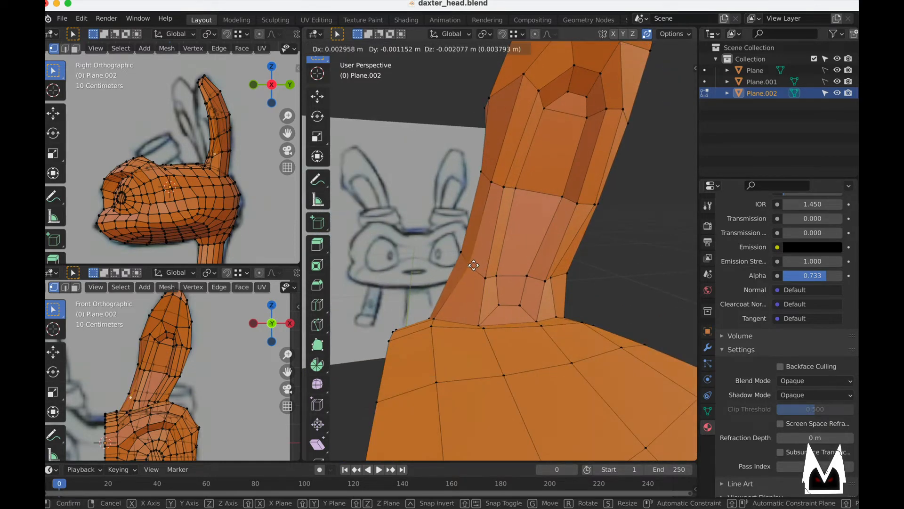
left_click(478, 266)
- Add a loop cut around the ear between its base and the recess's lower end, slid by about -0.31
middle_click_drag(566, 230, 507, 263)
scroll(547, 236, "down", 8)
scroll(498, 235, "up", 3)
scroll(498, 234, "up", 3)
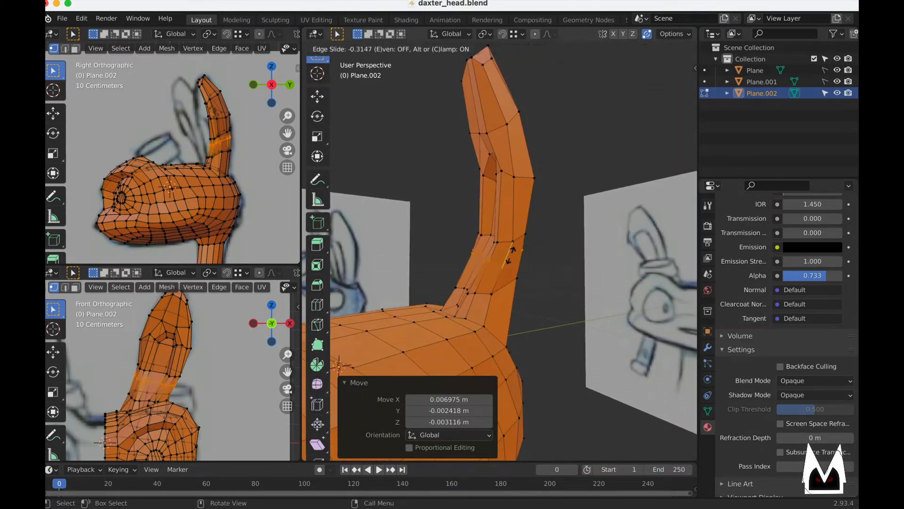
left_click(509, 257)
- Slide the edge loop at the recess's lower end upward by -0.282, and add a loop cut across the recess with factor -0.260
scroll(580, 245, "up", 5)
left_click(595, 245, "alt")
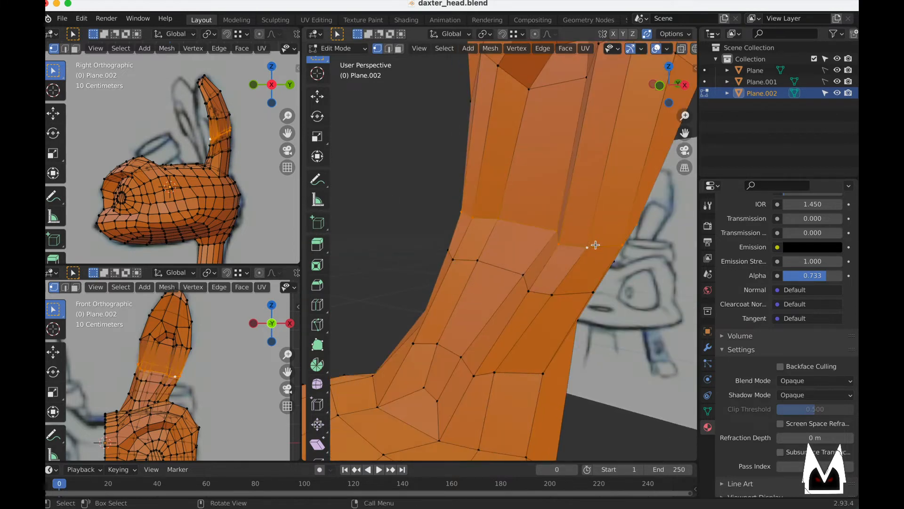
key("g")
key("g")
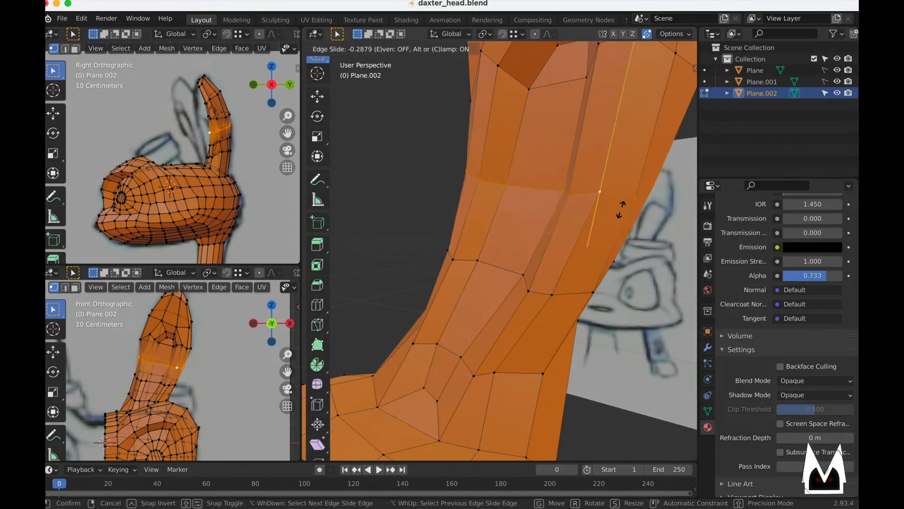
left_click(621, 210)
scroll(574, 219, "down", 4)
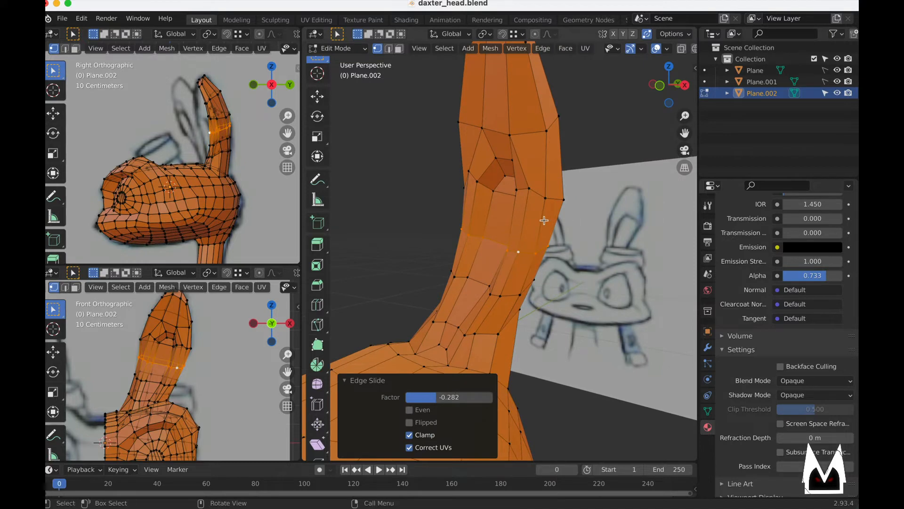
left_click(546, 214)
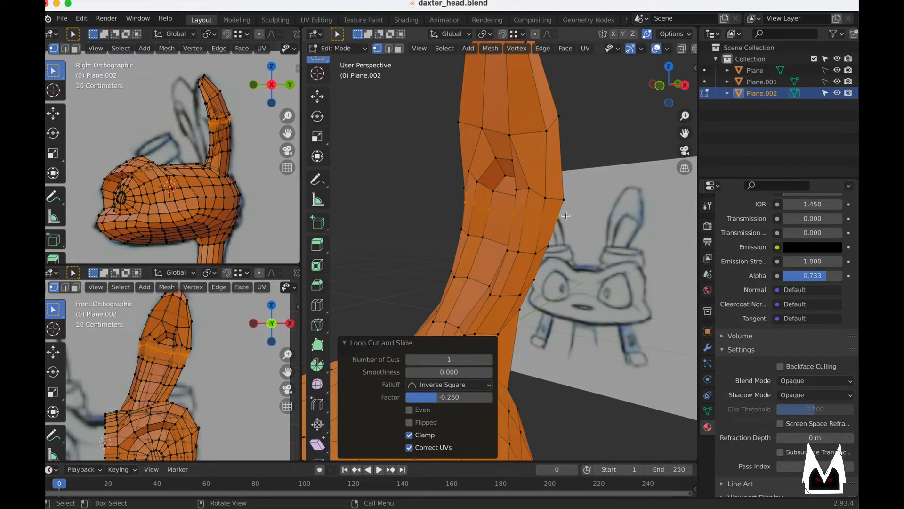
- Slide the side vertex at the back of the lower ear along its edge by a factor of 0.304
mouse_move(566, 215)
middle_mouse_down()
mouse_move(519, 198)
mouse_move(607, 212)
mouse_move(565, 210)
mouse_move(546, 232)
mouse_move(486, 238)
mouse_move(547, 210)
middle_mouse_up()
left_click(481, 204)
key("shift+v")
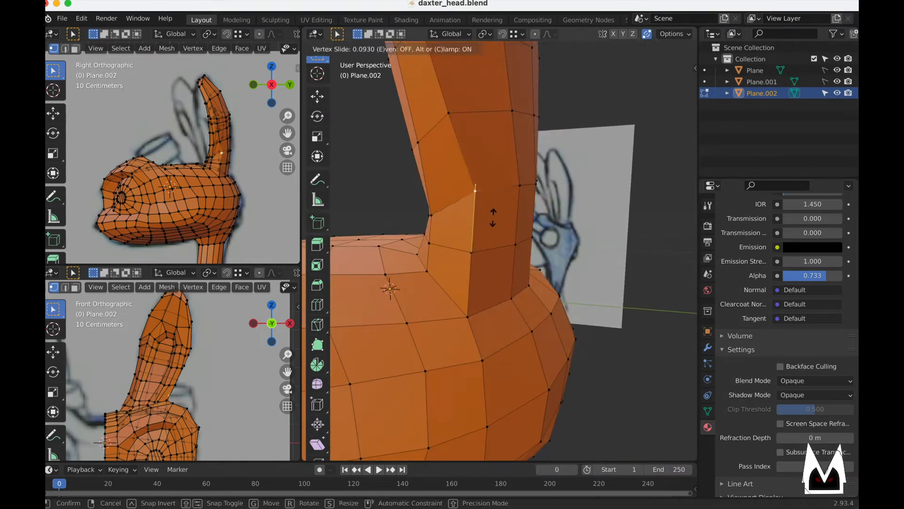
left_click(493, 222)
middle_click_drag(493, 221, 438, 200)
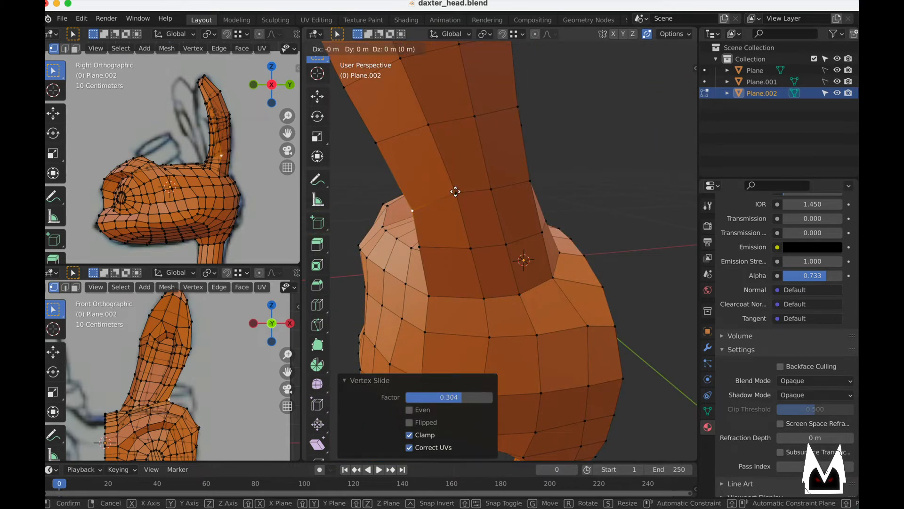
- Move the neighbouring vertex on the lower ear's back about 0.010 m in X
key("ctrl+z")
left_click(462, 196)
key("g")
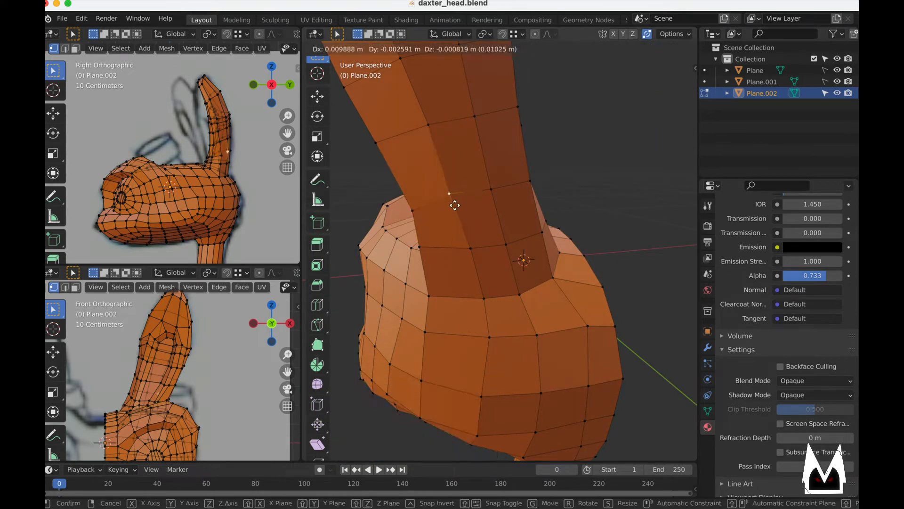
left_click(453, 204)
- Slide the back vertex one row above the ear's base sideways along its edge by about 0.21
left_click(472, 248)
scroll(473, 249, "down", 2)
key("g")
key("g")
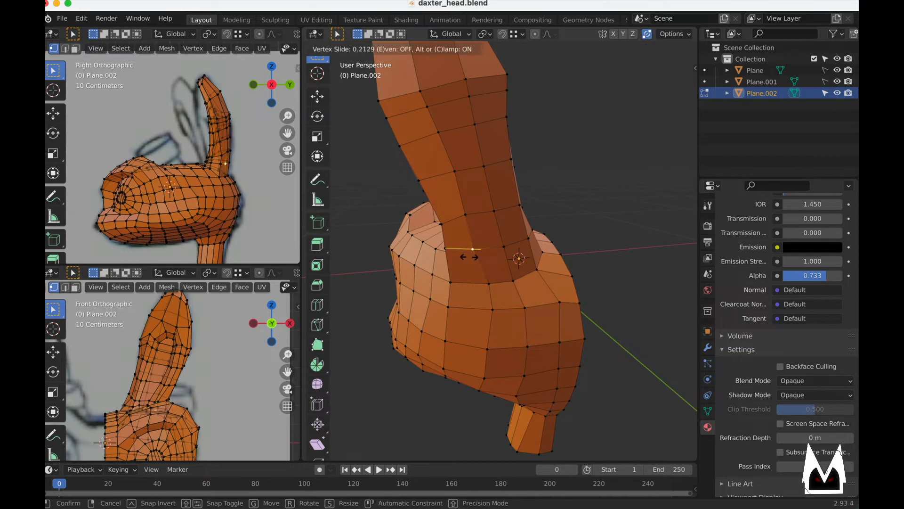
left_click(467, 256)
- Slide another vertex at the back of the ear's base along its edge
mouse_move(488, 267)
middle_mouse_down()
mouse_move(511, 260)
mouse_move(484, 222)
mouse_move(607, 221)
mouse_move(561, 220)
mouse_move(501, 169)
mouse_move(513, 252)
mouse_move(593, 229)
mouse_move(511, 184)
mouse_move(598, 201)
mouse_move(511, 202)
mouse_move(536, 189)
mouse_move(566, 250)
middle_mouse_up()
left_click(513, 279)
key("g")
key("g")
left_click(481, 257)
- Select two adjacent vertices on the lower ear's back and slide them together along their edges
left_click(481, 219)
left_click(518, 209, "shift")
key("g")
key("g")
left_click(515, 218)
- Add a loop cut around the ear through the recess's upper end with a factor of about -0.042
scroll(515, 218, "down", 2)
scroll(561, 220, "up", 3)
left_click(520, 200)
scroll(520, 200, "down", 1)
scroll(567, 200, "up", 2)
left_click(538, 249)
middle_click_drag(446, 269, 497, 267)
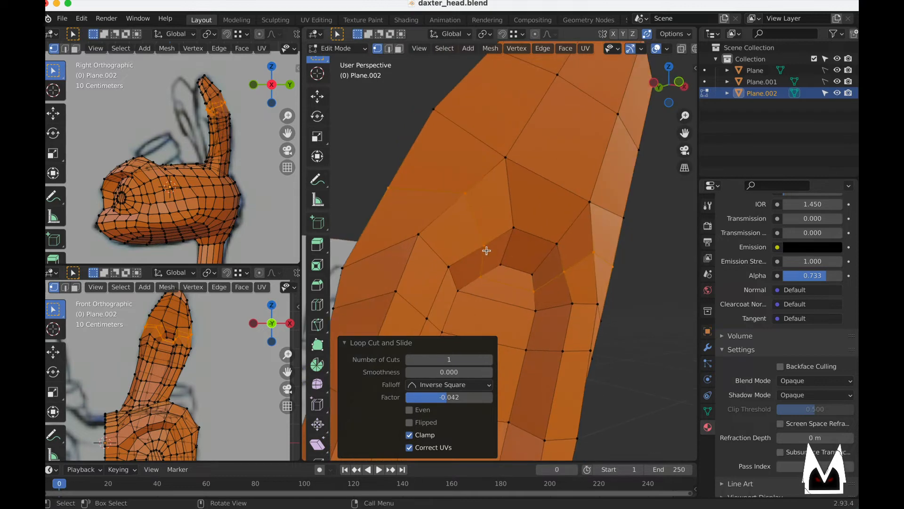
- Move the new loop's two vertices on the recess's upper inner wall to round its top
left_click(486, 250)
left_click(483, 271, "shift")
key("g")
left_click(481, 260)
- Move the new loop's two vertices on the recess's upper outer wall outward
middle_click_drag(581, 271, 464, 255)
left_click(535, 289)
left_click(562, 275, "shift")
key("g")
left_click(569, 276)
- Reposition the new loop's vertex on the ear's outer side, level with the recess's top
key("g")
key("g")
left_click(509, 252)
key("g")
left_click(525, 246)
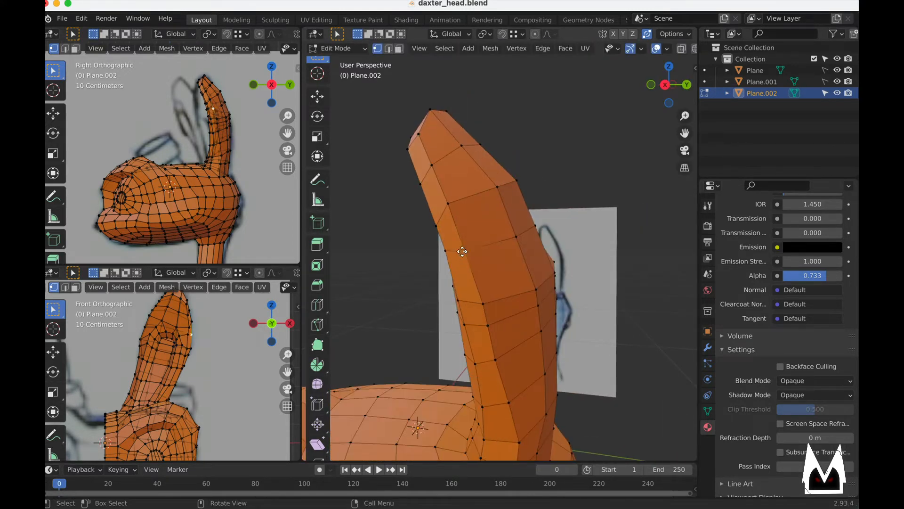
left_click(460, 247)
- Slide the new loop's edges on the ear's outer and back side by a factor of 0.368
left_click(512, 225)
middle_click_drag(511, 270, 565, 293)
key("g")
left_click(560, 285)
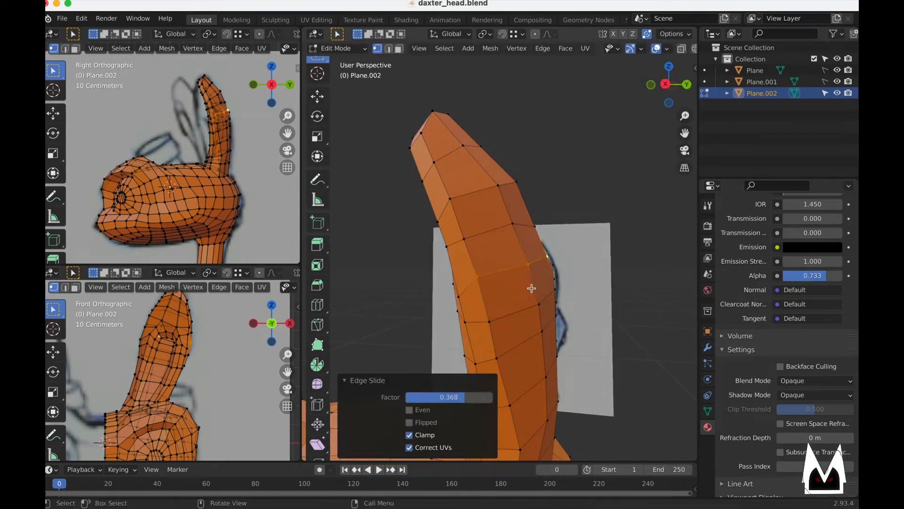
- Slide the new loop's vertices on the ear's back along their edges to even out the row spacing
middle_click_drag(510, 287, 531, 277)
left_click(528, 275)
key("g")
key("g")
left_click(529, 282)
key("g")
key("g")
left_click(499, 289)
- Slide the loop's edge on the ear's inner back side upward by about -0.44
scroll(542, 272, "up", 4)
left_click(489, 261)
left_click(474, 271, "shift")
key("g")
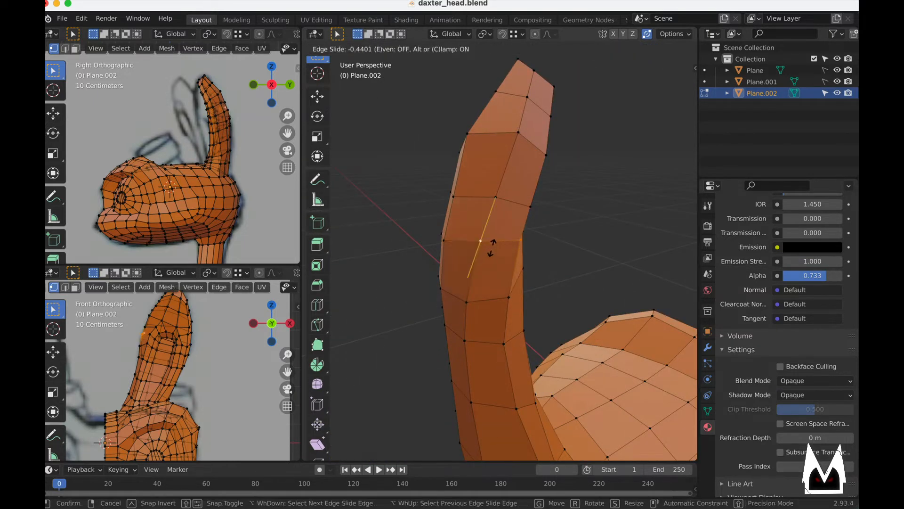
left_click(491, 247)
- Slide the inner front vertex beside the recess's top along its edge by a factor of 0.132
middle_click_drag(492, 248, 463, 256)
left_click(496, 246)
key("g")
key("g")
left_click(485, 250)
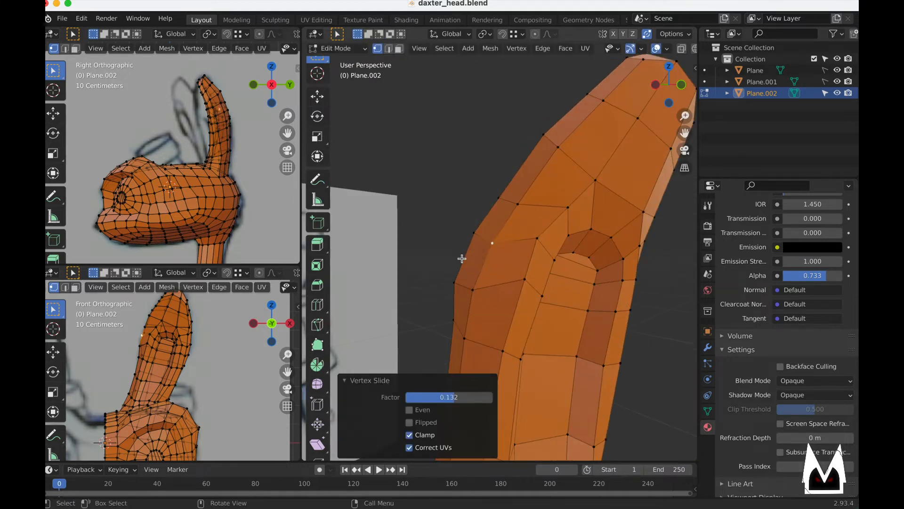
- Slide the next lower vertex on the ear's inner front side along its edge
left_click(472, 285)
key("g")
key("g")
middle_click_drag(499, 290, 491, 268)
left_click(490, 281)
- Slide the inner side edge above the recess by a factor of -0.535
left_click(544, 217)
key("g")
left_click(576, 215)
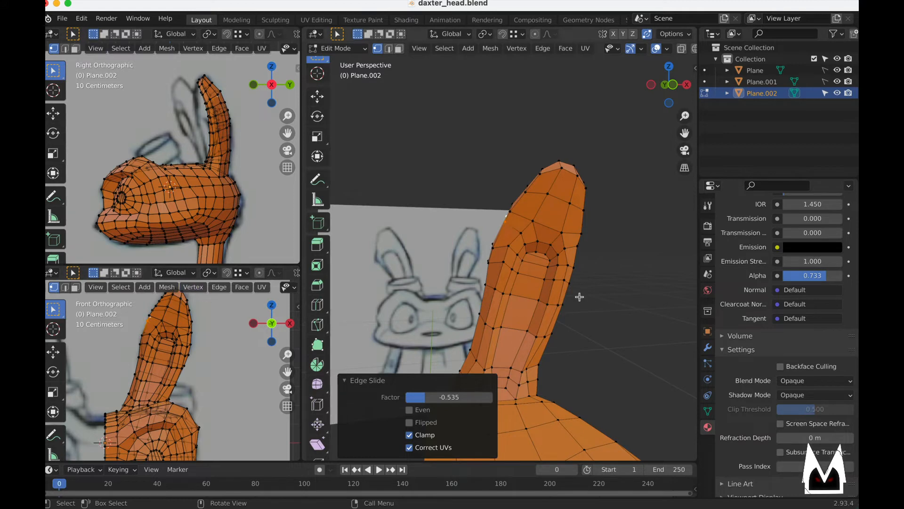
- Move the ear's outer side vertex beside the recess about 0.010 m in X and -0.004 m in Z
middle_click_drag(579, 297, 542, 267)
left_click(598, 276)
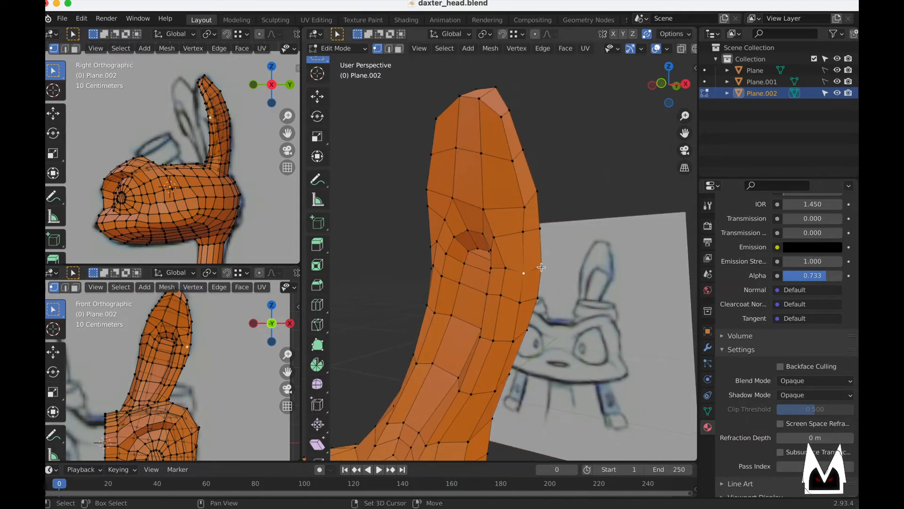
middle_click_drag(492, 296, 550, 306)
key("g")
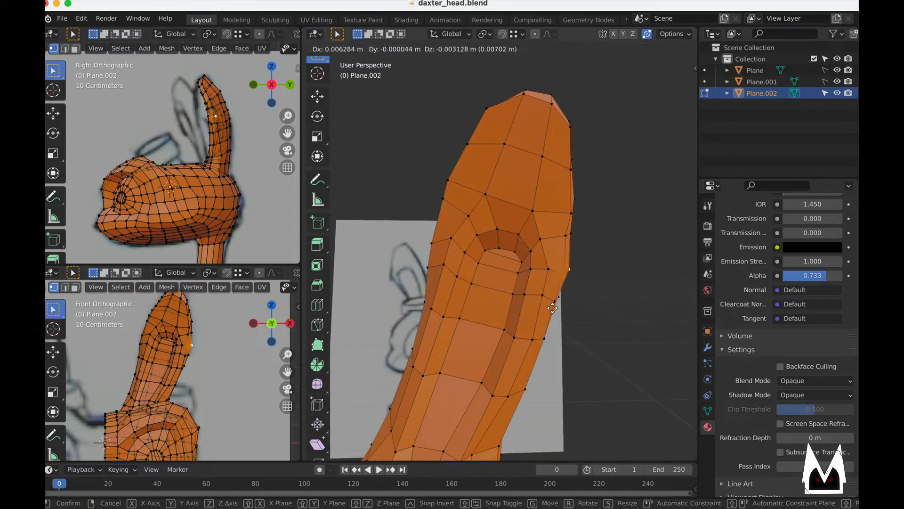
left_click(553, 309)
- Select the pair of outer side vertices one row below, slide them along their edges, and adjust their position
scroll(536, 309, "up", 5)
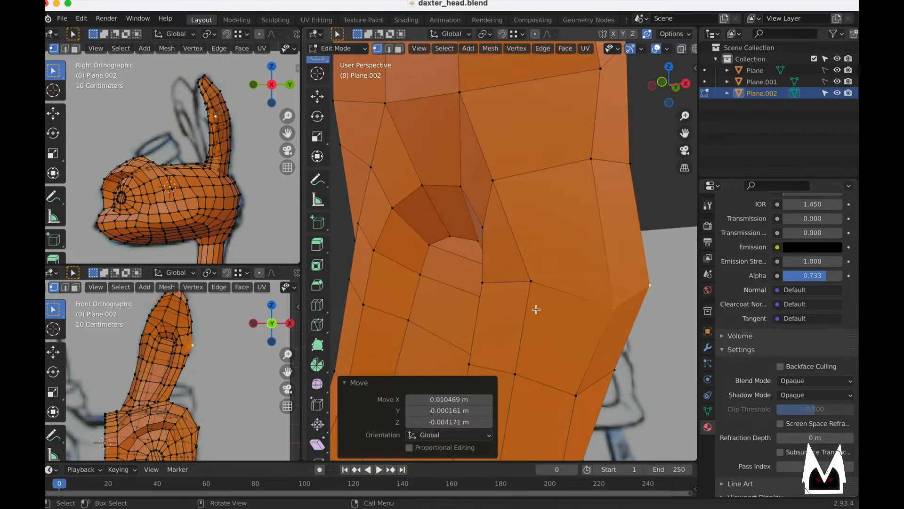
left_click(583, 386)
left_click(602, 376, "shift")
middle_click_drag(602, 375, 546, 328)
key("g")
key("g")
key("F2")
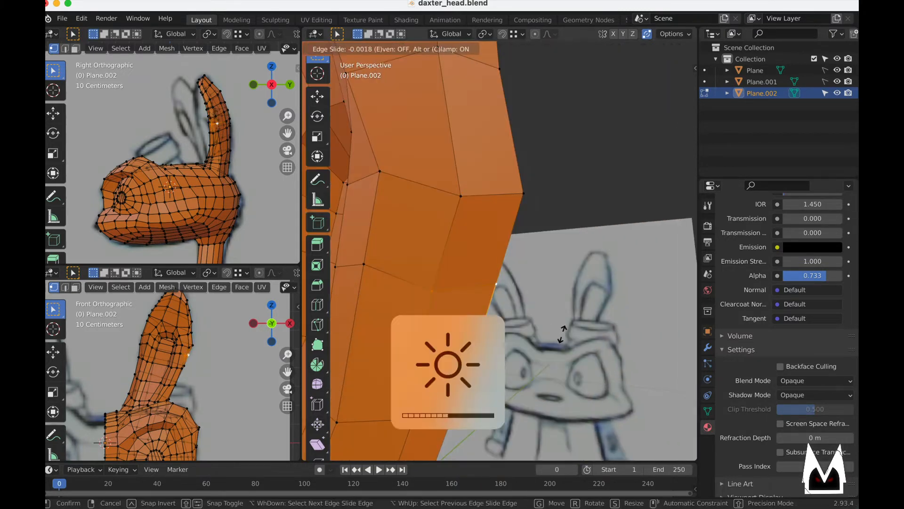
key("g")
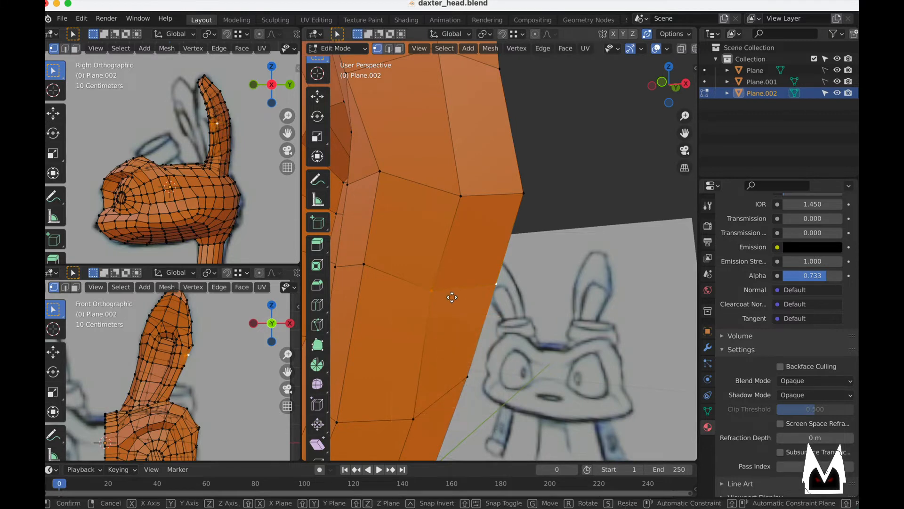
left_click(462, 299)
key("F2")
middle_click_drag(462, 300, 502, 246)
key("g")
left_click(601, 299)
- Reposition the outer side vertices on the following row down, near the recess's lower part
left_click(462, 239)
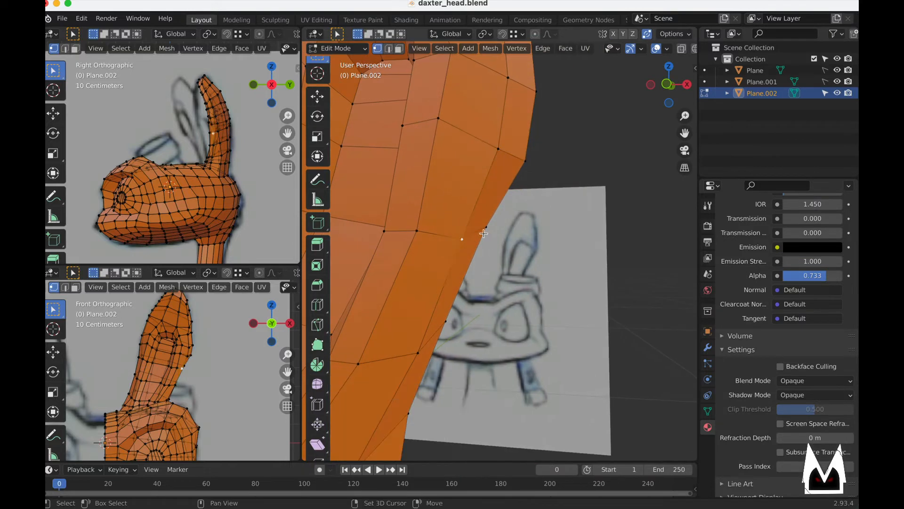
key("g")
left_click(517, 278)
- Select the outer side edge beside the recess's top and slide it by a factor of -0.002
middle_click_drag(517, 278, 551, 265)
left_click_drag(544, 260, 567, 289)
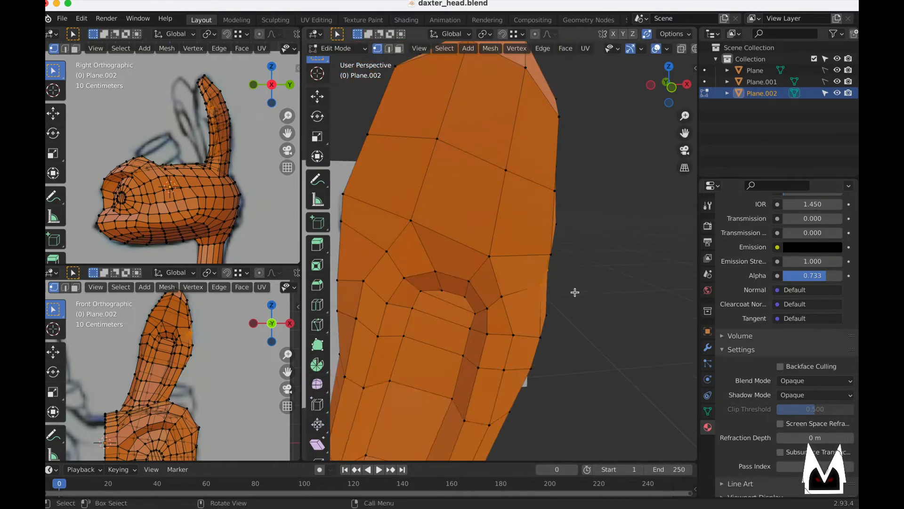
middle_click_drag(575, 293, 549, 281)
key("g")
key("g")
left_click(557, 281)
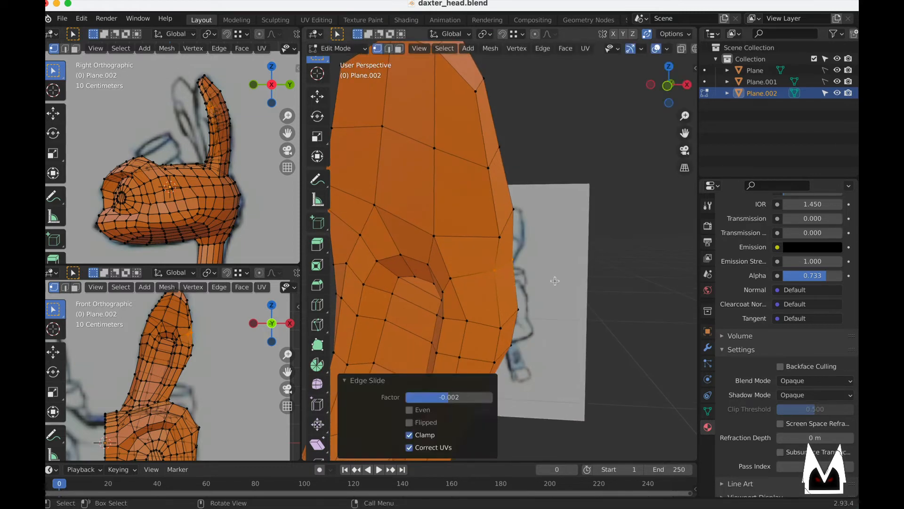
- Slide the outer front vertex beside the recess's top along its edge, and move it toward the ear's outer edge
left_click(497, 270)
key("g")
key("g")
left_click(512, 267)
key("g")
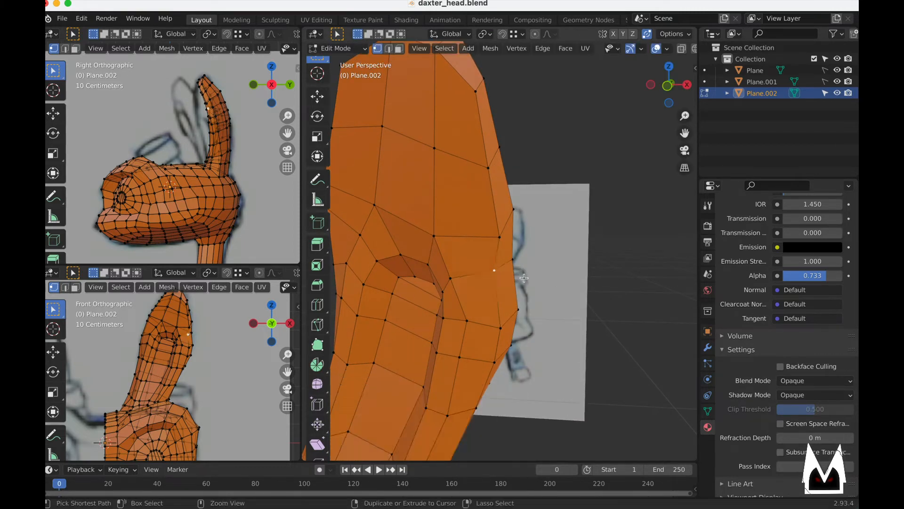
left_click(533, 278)
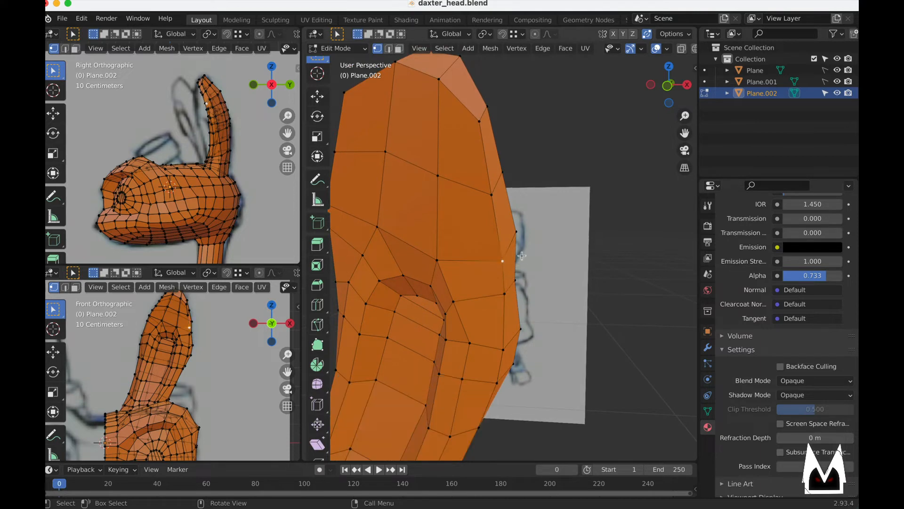
- Slide the outer side edge one row above the recess's top up along the ear, and nudge its front vertex
key("g")
left_click(507, 238)
left_click(487, 226)
left_click(488, 202)
left_click(505, 175, "shift")
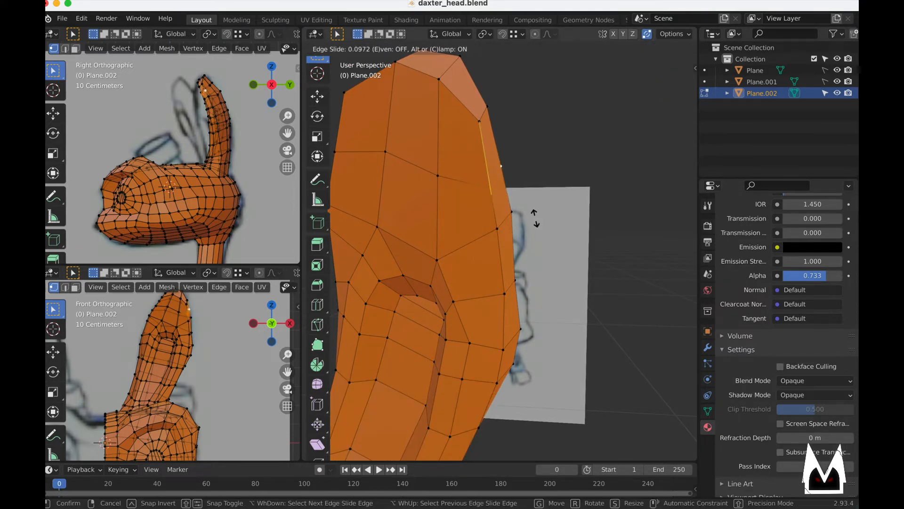
left_click(533, 212)
key("g")
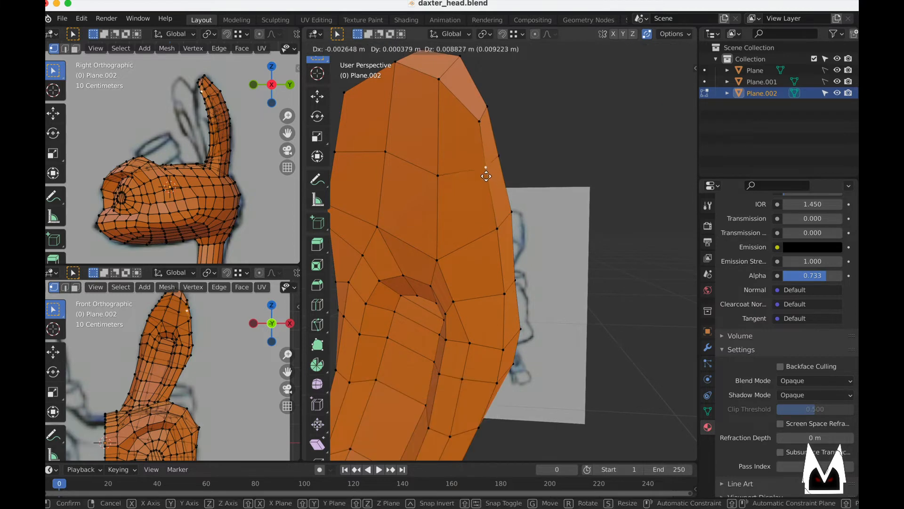
left_click(485, 175)
- Slide the outer and middle front vertices of the row below the ear's tip along their edges to even their spacing
middle_click_drag(478, 194, 546, 182)
left_click(565, 185)
key("g")
key("g")
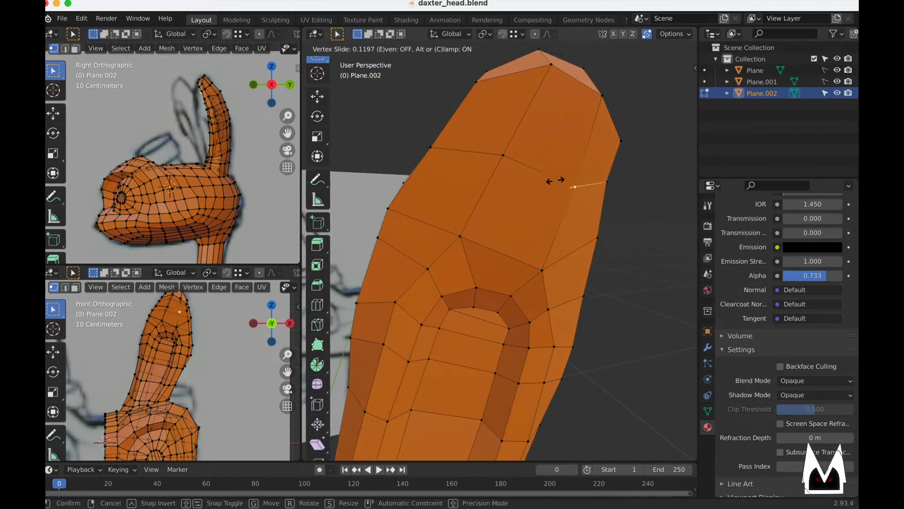
left_click(555, 174)
left_click(506, 157)
key("g")
key("g")
left_click(497, 166)
- Slide the inner side edge below the ear's tip along the ear's length
middle_click_drag(496, 166, 524, 218)
middle_click_drag(544, 256, 522, 224)
key("g")
key("g")
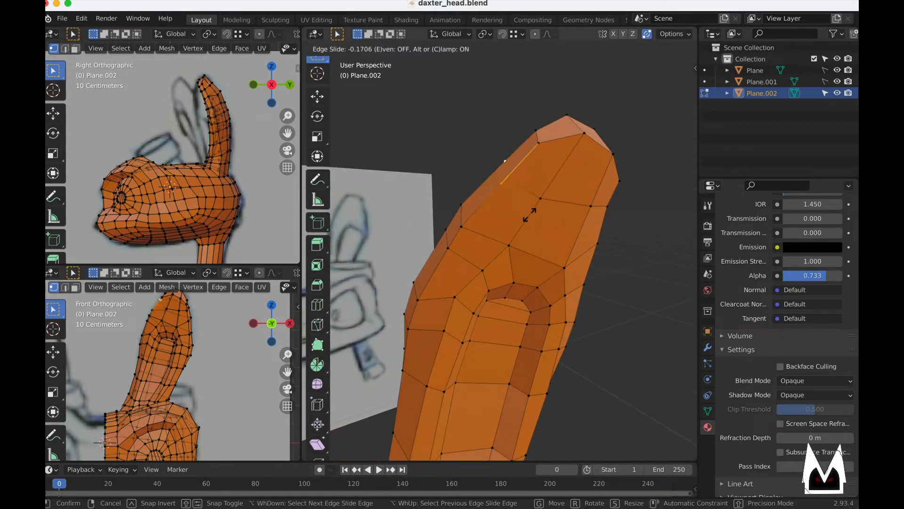
left_click(529, 214)
- Slide the next inner side edge down the ear up toward the tip, and adjust its position
left_click(466, 227)
left_click(461, 206, "shift")
middle_click_drag(462, 209, 501, 231)
key("g")
key("g")
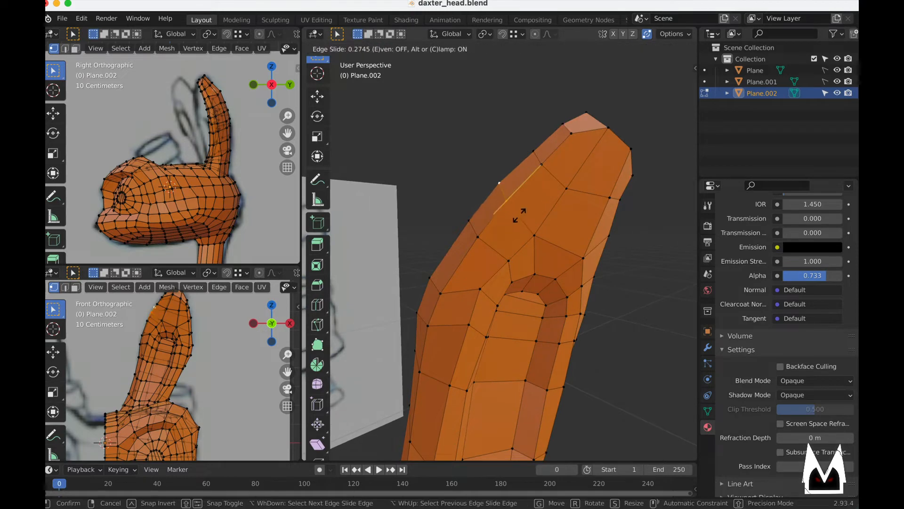
left_click(524, 210)
middle_click_drag(587, 223, 594, 250)
key("g")
left_click(513, 212)
- Slide a vertex on the ear's upper back along its edge, and move the neighbouring back vertex up toward the tip
left_click(464, 279)
left_click(487, 258)
left_click(561, 249)
key("g")
key("g")
left_click(563, 234)
scroll(542, 241, "up", 1)
left_click(530, 236)
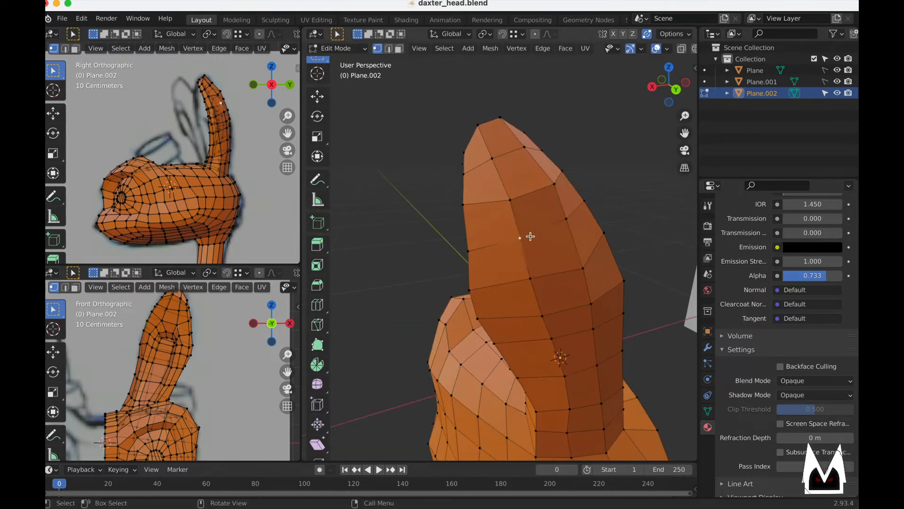
left_click(530, 233)
middle_click_drag(530, 232, 500, 251)
left_click(463, 225)
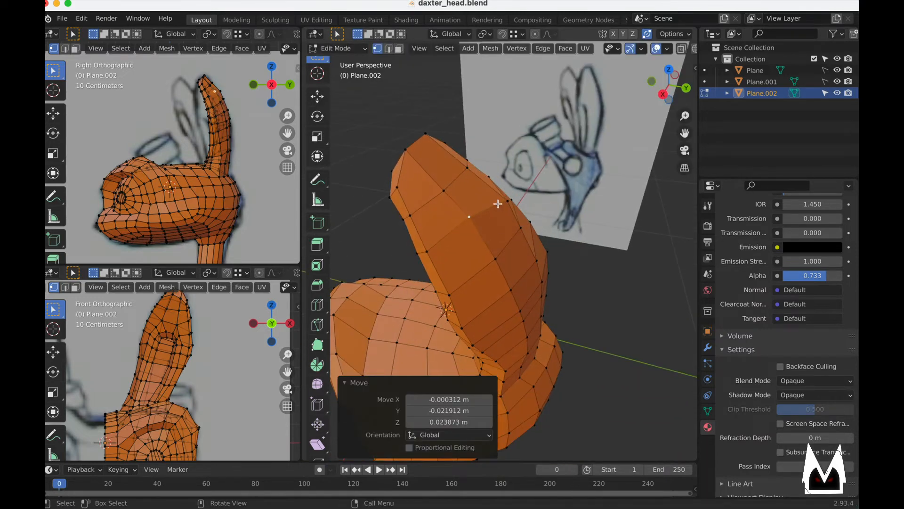
- Slide the adjacent vertex on the ear's upper back along its edge, and adjust its position
left_click(498, 201)
key("g")
key("g")
left_click(492, 194)
middle_click_drag(538, 204, 473, 197)
key("g")
left_click(576, 219)
left_click(526, 216)
middle_click_drag(527, 216, 560, 221)
key("g")
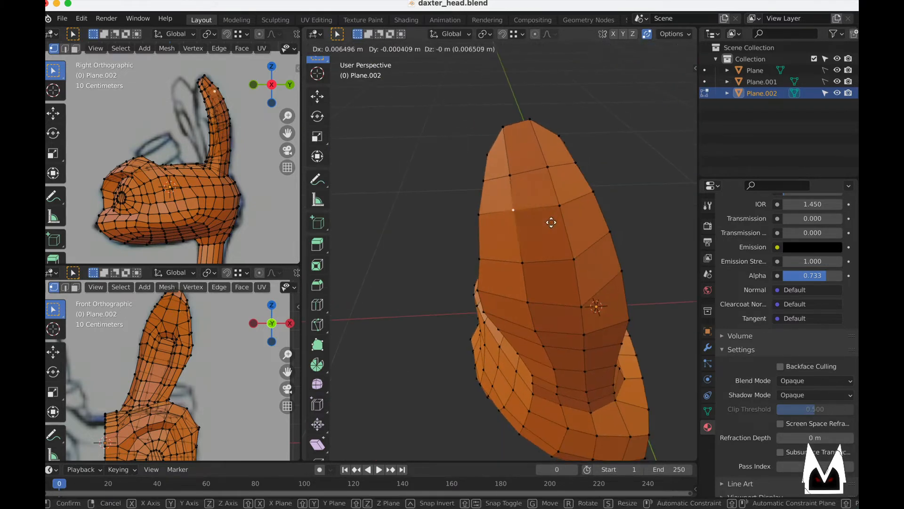
left_click(549, 223)
key("ctrl+z")
- Nudge the upper back vertex slightly sideways, and move the back vertices nearer the tip outward to round the ear
key("g")
left_click(530, 216)
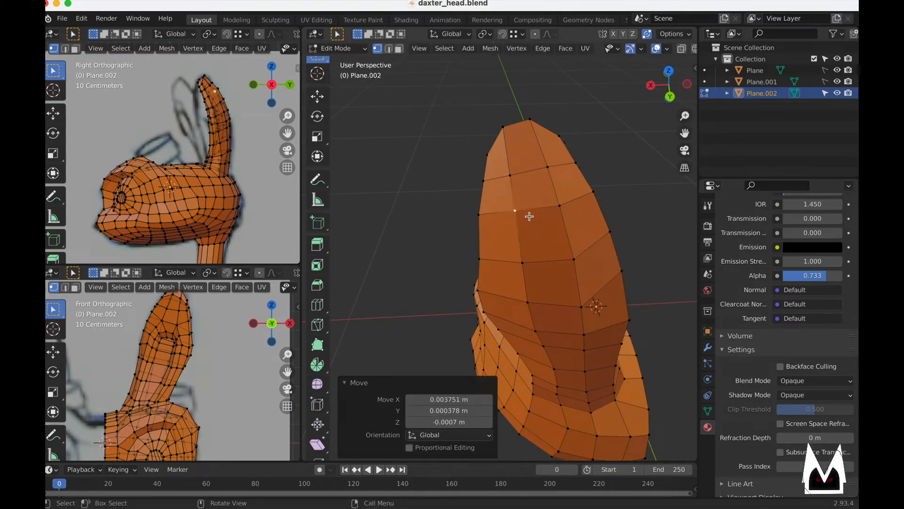
middle_click_drag(512, 177, 535, 247)
key("g")
left_click(509, 200)
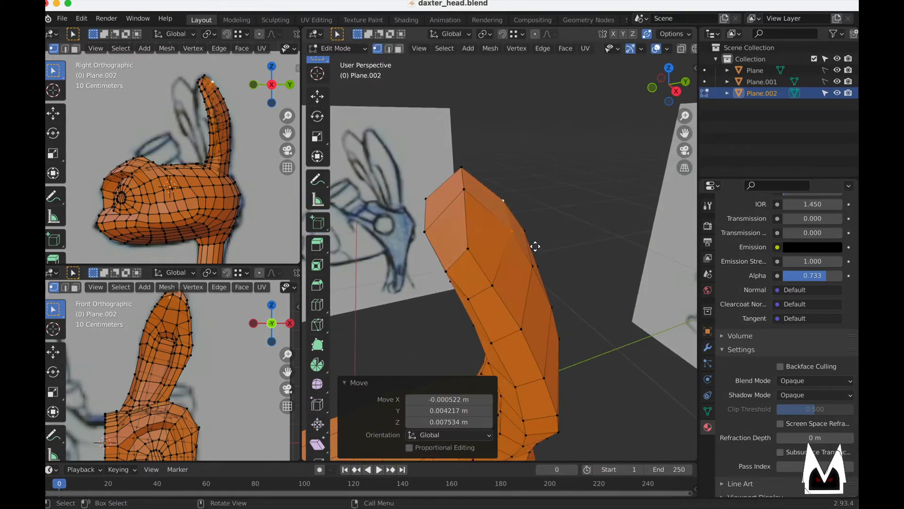
- Slide the back edge below the ear's tip toward the tip by a factor of -0.607
key("g")
key("g")
left_click(487, 280)
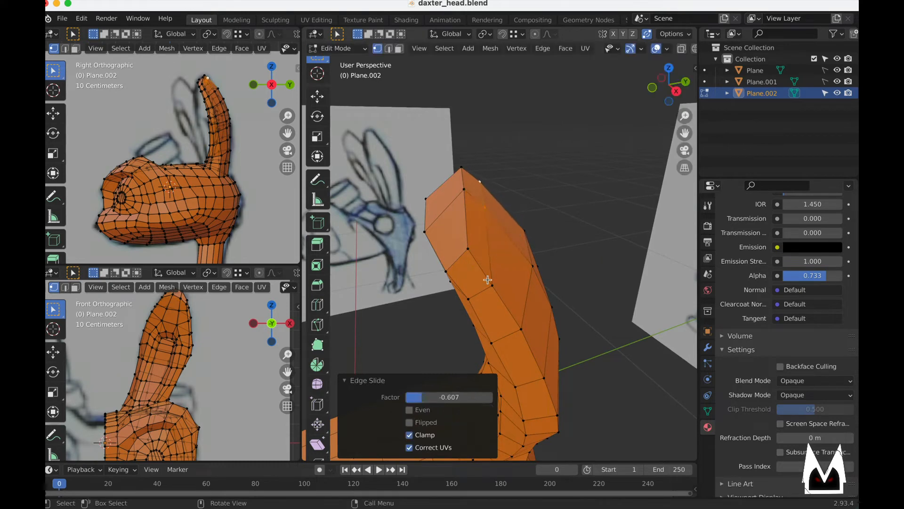
- Slide the topmost side edge of the ear's tip, and adjust the neighbouring vertices at the front of the tip
left_click(466, 188)
left_click(461, 168, "shift")
key("g")
key("g")
left_click(485, 197)
key("g")
middle_click_drag(484, 197, 515, 222)
left_click(503, 209)
left_click(498, 227)
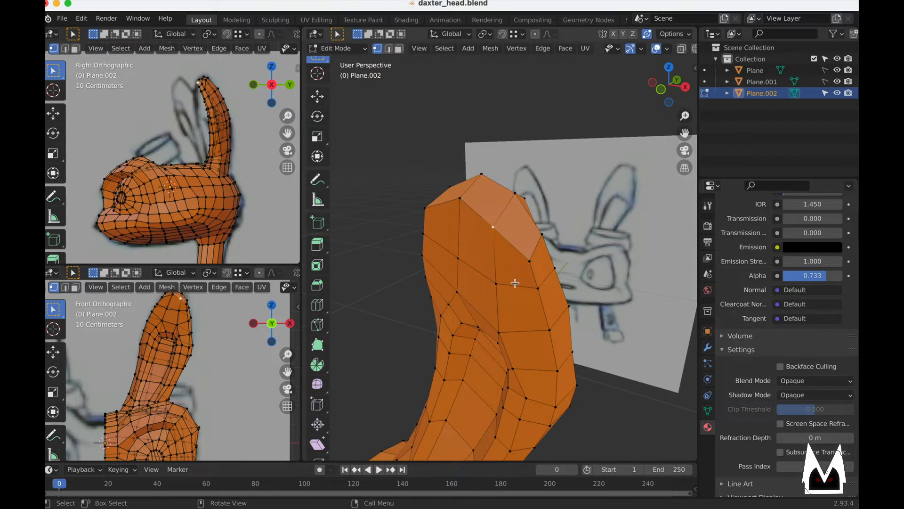
- Add an edge loop around the ear just below its tip, and slide it into place
middle_click_drag(466, 273, 520, 207)
left_click(446, 244)
key("ctrl+r")
left_click(532, 189)
left_click(531, 188)
scroll(591, 259, "up", 3)
key("g")
key("g")
- Slide the side edge at the ear's tip, and slide the front vertex below it by a factor of 0.366
mouse_move(591, 258)
middle_mouse_down()
mouse_move(601, 257)
mouse_move(500, 247)
mouse_move(478, 255)
mouse_move(427, 225)
mouse_move(467, 233)
middle_mouse_up()
left_click(589, 243)
left_click(556, 215)
key("g")
key("g")
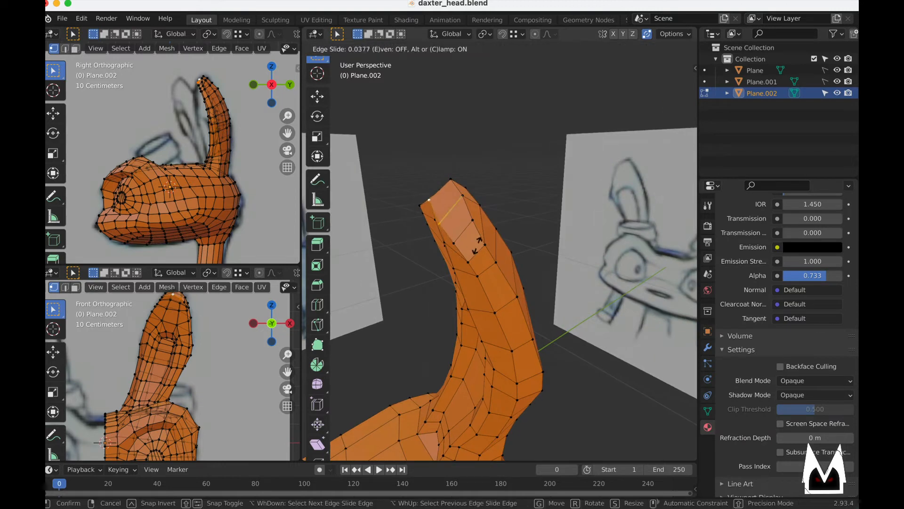
left_click(482, 244)
left_click(458, 242)
key("g")
key("g")
left_click(463, 238)
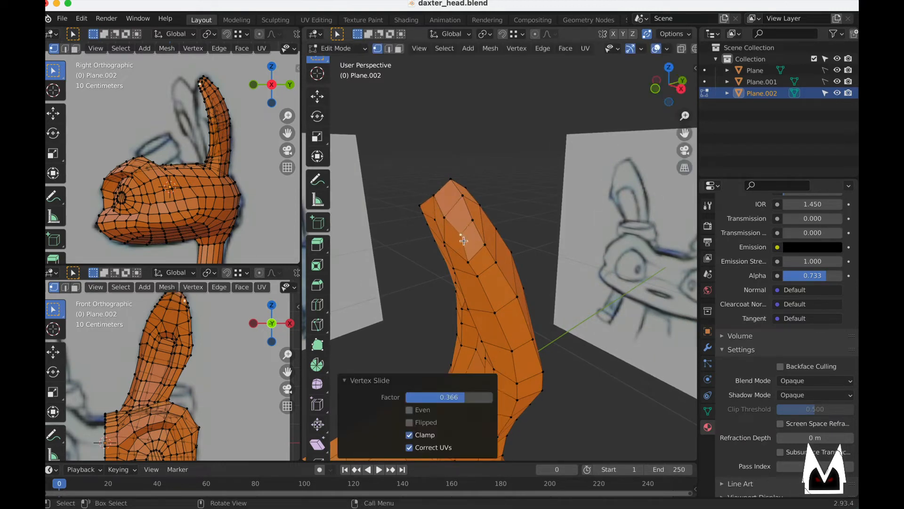
- Move the side vertex below the ear's tip, and slide the vertex next to it by a factor of 0.231
middle_click_drag(463, 238, 537, 247)
left_click(437, 271)
left_click(478, 248)
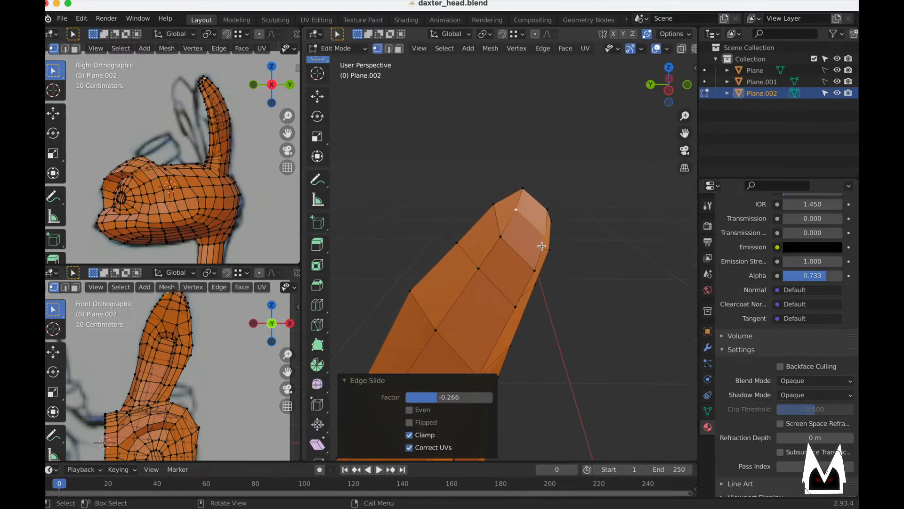
left_click(541, 242)
key("g")
left_click(532, 233)
left_click(517, 217)
key("g")
key("g")
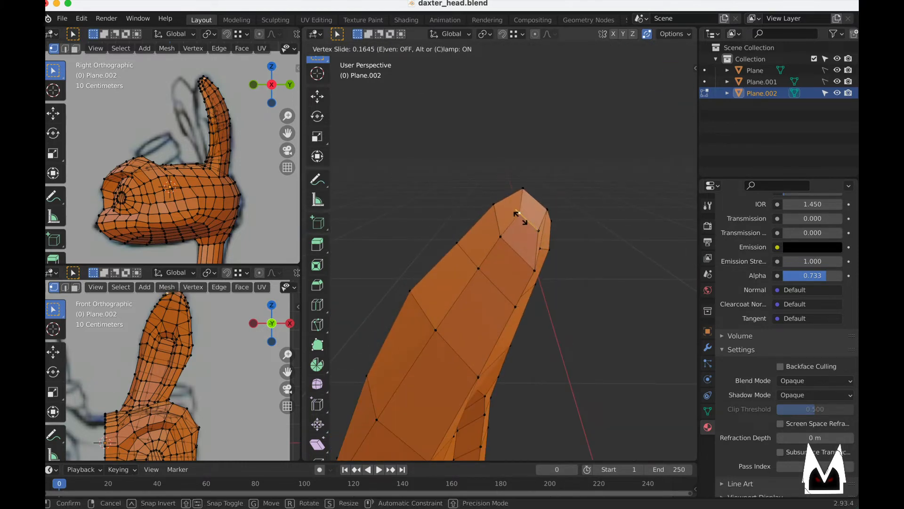
left_click(518, 208)
- Slide the front side vertex below the tip along its row, and slide the matching side vertex at the ear's back
middle_click_drag(566, 273, 410, 233)
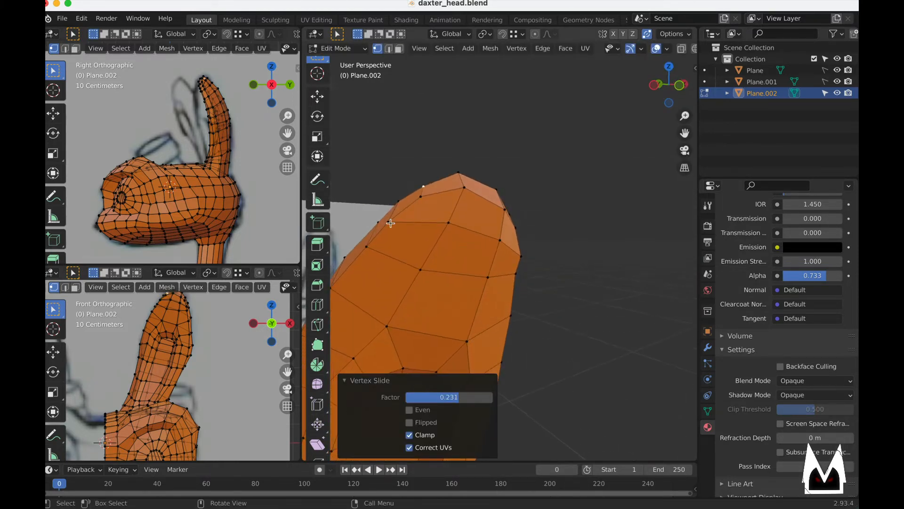
left_click(391, 223)
key("g")
left_click(401, 217)
middle_click_drag(466, 245, 540, 259)
left_click(512, 284)
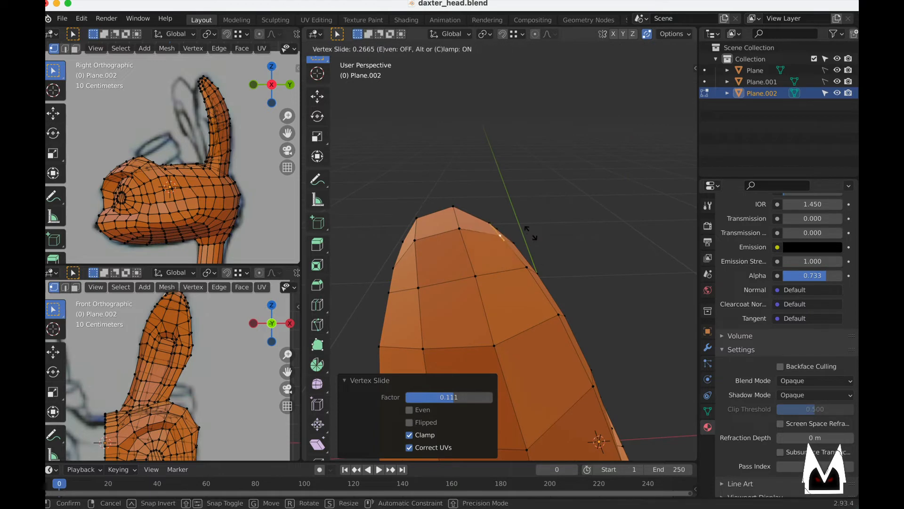
middle_click_drag(485, 254, 465, 216)
key("g")
left_click(603, 259)
- Reposition the remaining uneven vertices around the upper ear by moving and sliding them along their edges
key("g")
left_click(598, 284)
key("g")
key("g")
left_click(517, 307)
- Slide the two middle front vertices between the tip and the recess by factors of 0.184 and 0.193
middle_click_drag(543, 177, 547, 171)
key("g")
left_click(534, 177)
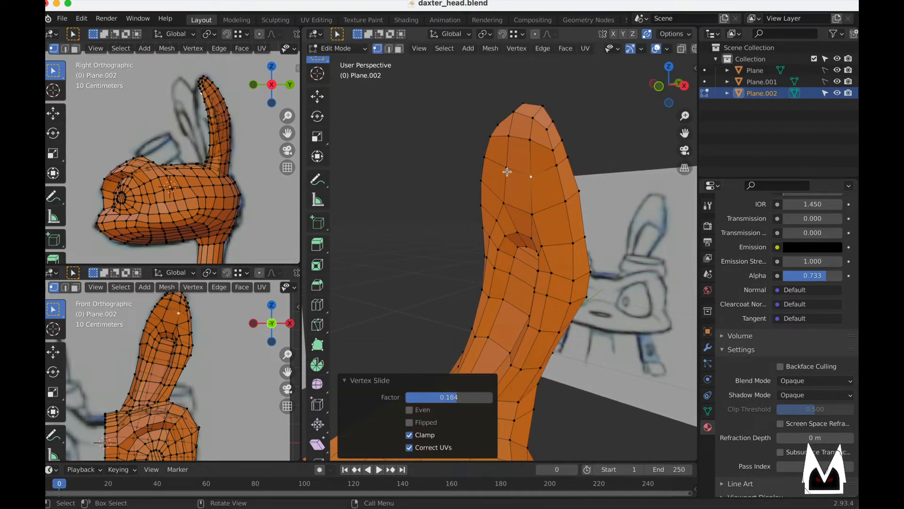
left_click(508, 172)
key("g")
key("g")
left_click(507, 181)
- Move the vertex beside the recess's lower end at the ear's base outward
middle_click_drag(533, 191, 535, 259)
scroll(535, 258, "up", 5)
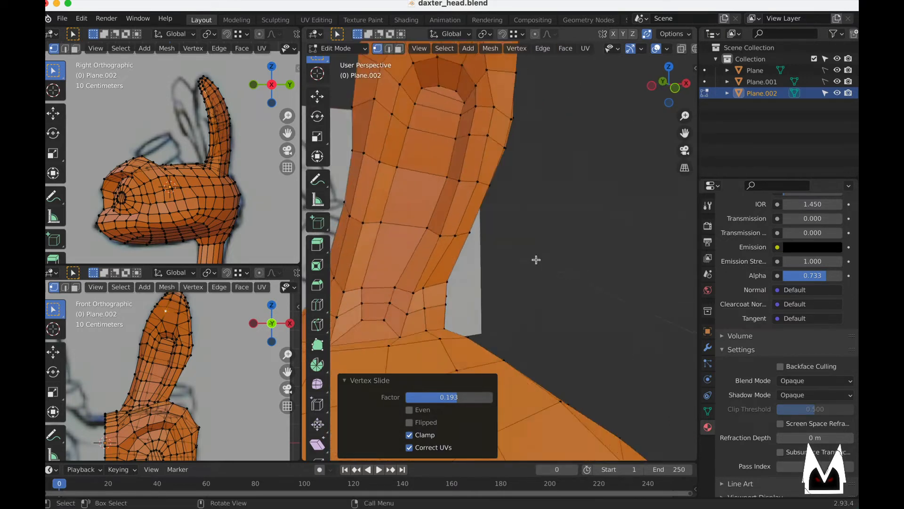
middle_click_drag(396, 260, 443, 269)
left_click(444, 246)
middle_click_drag(505, 218, 501, 235)
key("g")
left_click(510, 246)
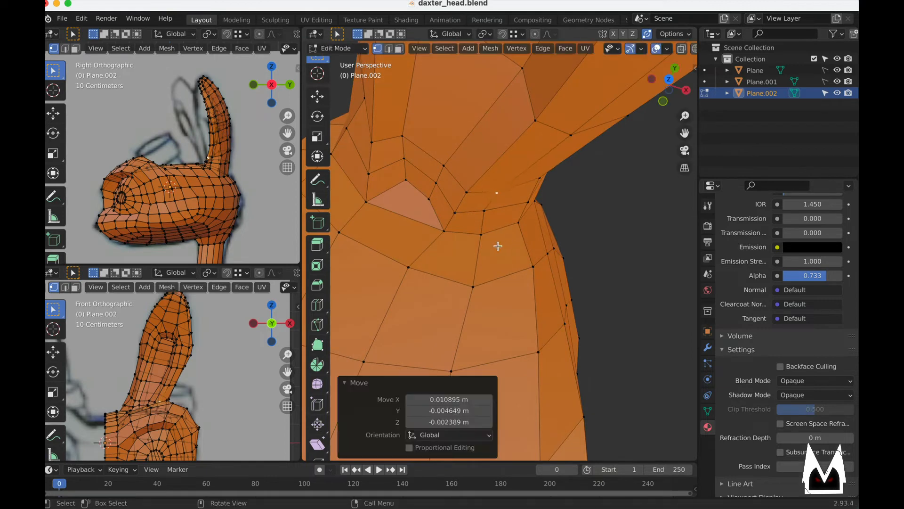
- Nudge the two vertices between the recess's lower corner and the ear's outer side to even their spacing
left_click(487, 220)
key("g")
left_click(489, 223)
left_click(498, 199)
key("g")
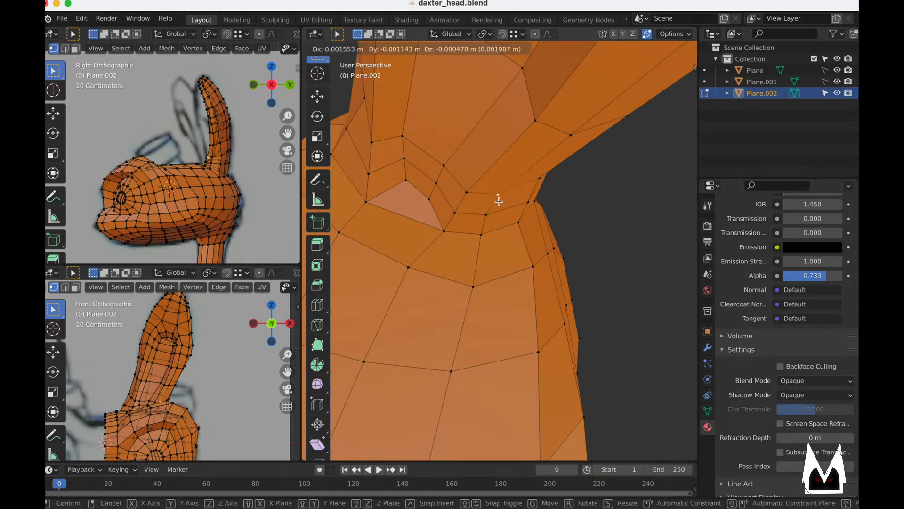
left_click(499, 200)
- Slide the front vertex beside the recess, one row above the ear's base, along its edge
left_click(566, 135)
key("g")
key("g")
middle_click_drag(560, 142, 498, 183)
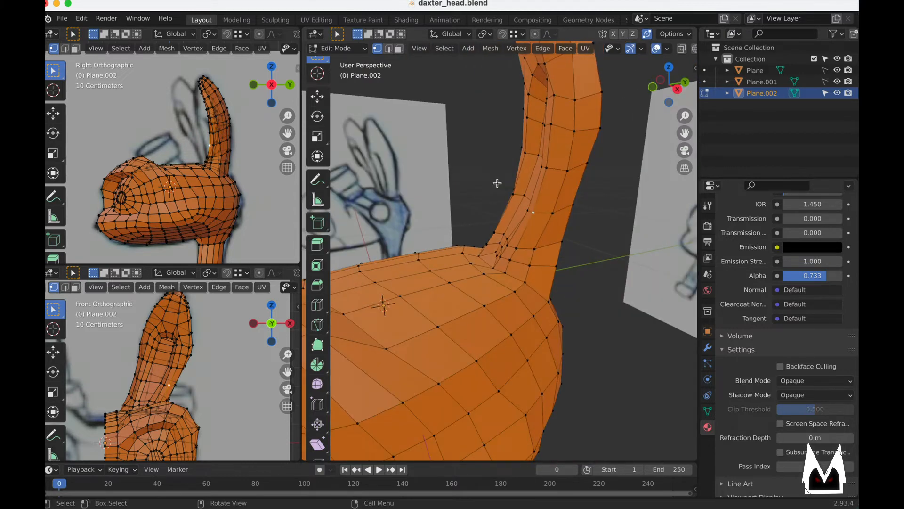
- Slide the two middle back vertices of the row above the ear's base down along their edges
middle_click_drag(562, 214, 592, 205)
middle_click_drag(506, 230, 572, 229)
mouse_move(449, 244)
middle_mouse_down()
mouse_move(510, 236)
mouse_move(438, 223)
mouse_move(508, 250)
middle_mouse_up()
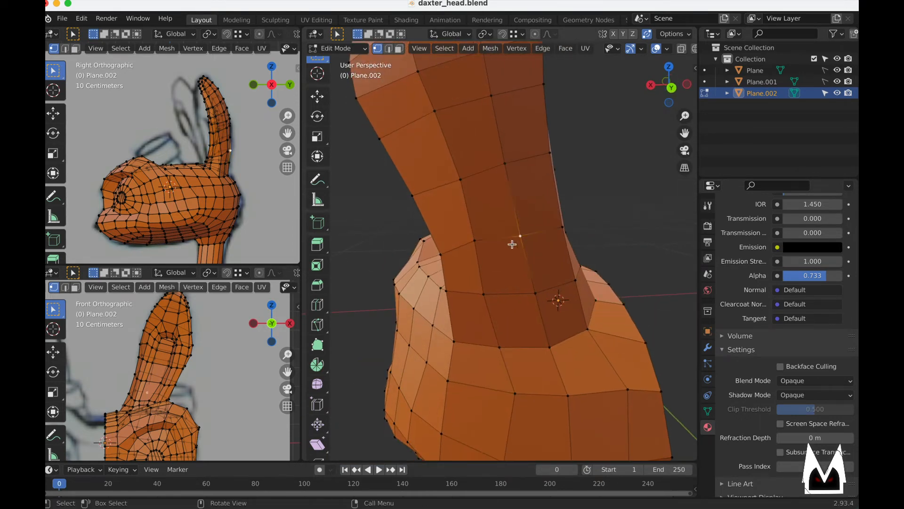
key("shift+v")
left_click(518, 254)
left_click(476, 242)
key("shift+v")
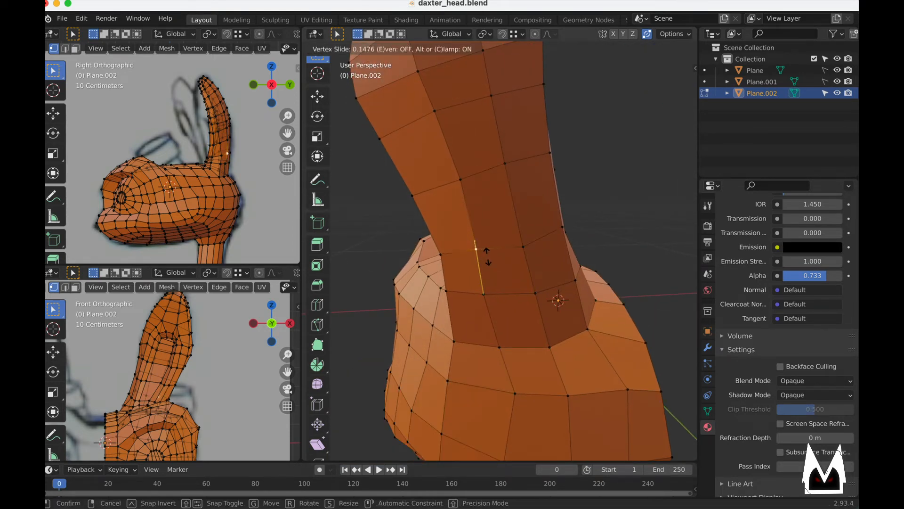
left_click(486, 259)
- Slide the two side vertices of the same row above the ear's base along their edges to level the row
middle_click_drag(629, 251, 532, 249)
left_click(415, 239)
key("shift+v")
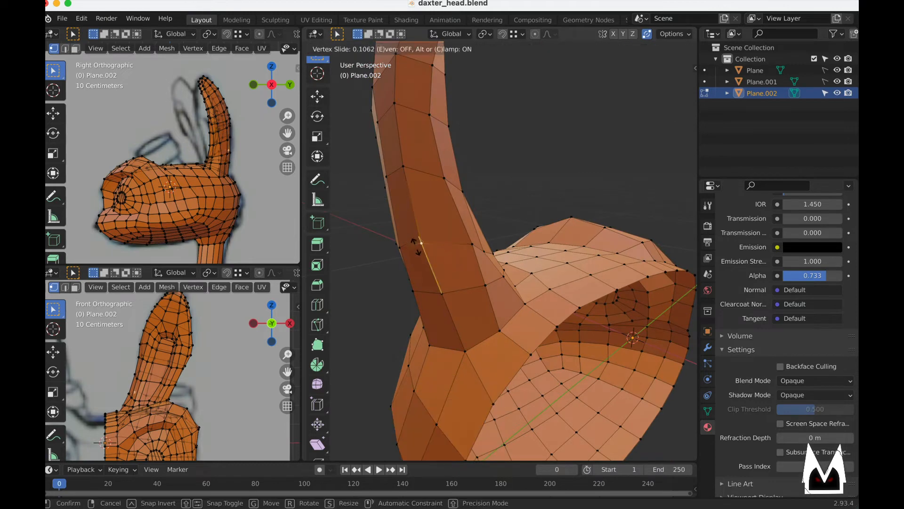
left_click(419, 246)
middle_click_drag(471, 257, 441, 251)
left_click(443, 250)
key("shift+v")
left_click(438, 240)
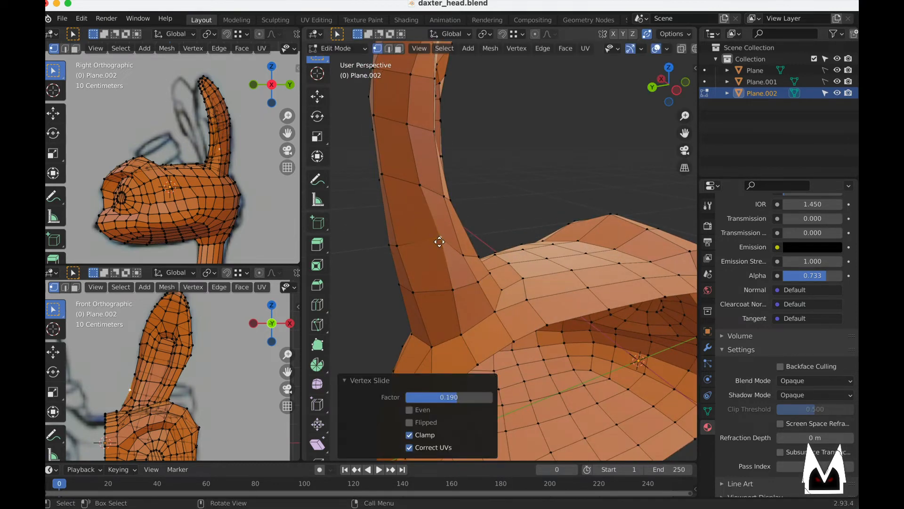
- Slide the front side vertex of that lower row beside the recess by a factor of 0.123
middle_click_drag(472, 252, 416, 241)
left_click(437, 252)
key("shift+v")
left_click(440, 248)
scroll(491, 255, "up", 2)
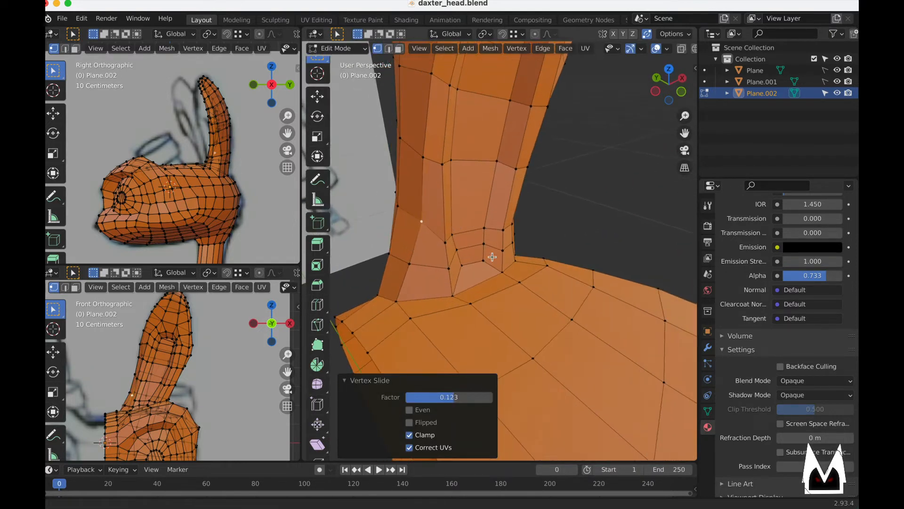
- Slide the vertices beside the recess just above the ear's base along their edges, the last one by a factor of about 0.237
middle_click_drag(490, 255, 436, 236)
scroll(494, 264, "down", 5)
mouse_move(493, 264)
middle_mouse_down()
mouse_move(478, 261)
mouse_move(574, 295)
mouse_move(523, 299)
mouse_move(479, 285)
middle_mouse_up()
scroll(536, 285, "up", 5)
scroll(555, 303, "up", 2)
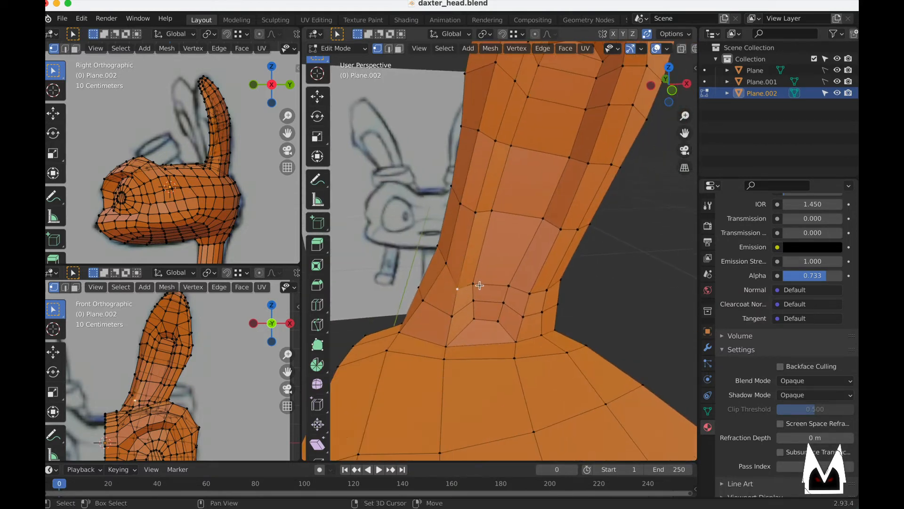
left_click(548, 279)
middle_click_drag(556, 283, 506, 308)
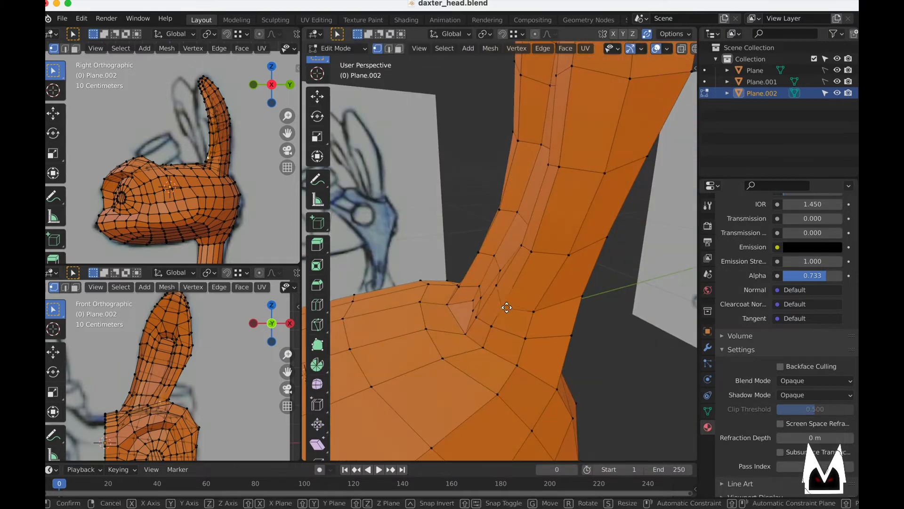
left_click(515, 298)
scroll(540, 301, "down", 6)
middle_click_drag(540, 300, 466, 296)
middle_click_drag(576, 288, 541, 219)
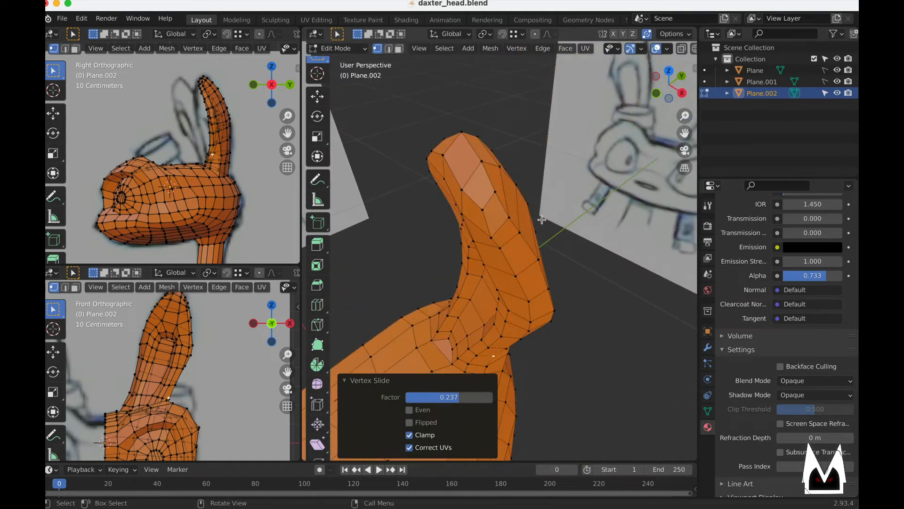
- Slide a side vertex near the ear's tip along its edge by a factor of about 0.098
left_click(480, 211)
key("g")
key("g")
left_click(475, 207)
scroll(475, 210, "down", 6)
middle_click_drag(480, 224, 561, 204)
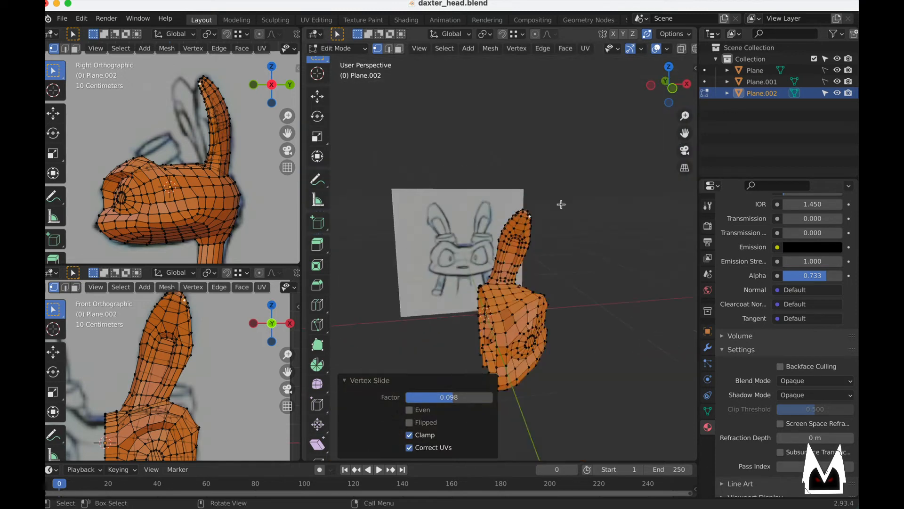
middle_click_drag(538, 243, 488, 299)
scroll(461, 285, "up", 2)
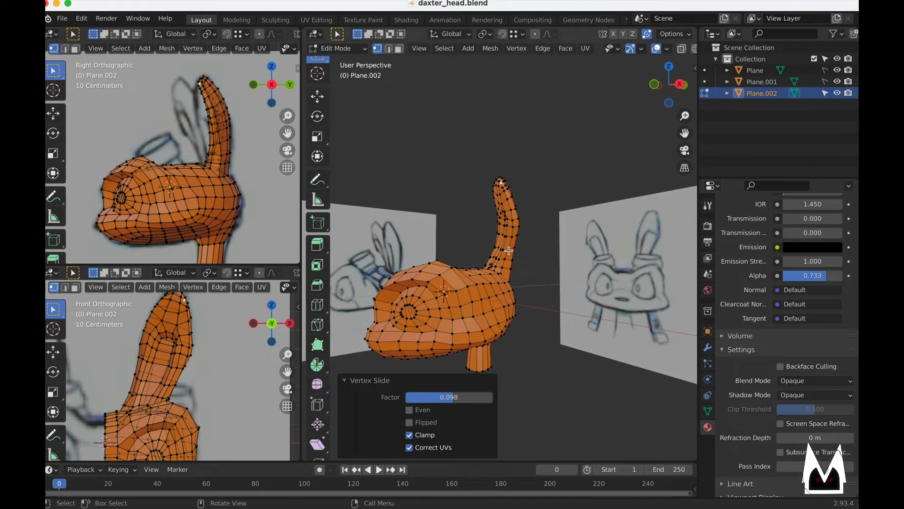
- Examine the ear shapes in the daxter_concept.jpg reference sheet and return to the model
middle_click_drag(508, 251, 650, 246)
scroll(439, 227, "up", 5)
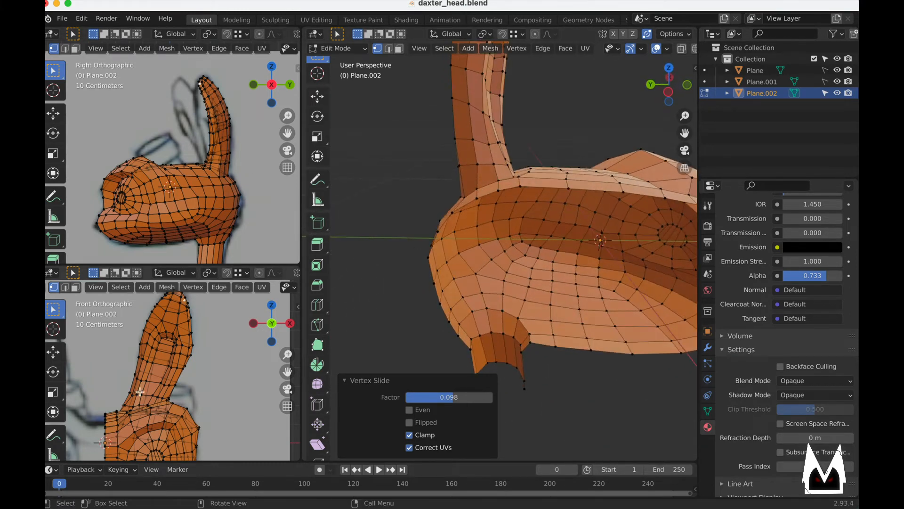
scroll(140, 391, "down", 3)
key("super+Tab")
key("super+Tab")
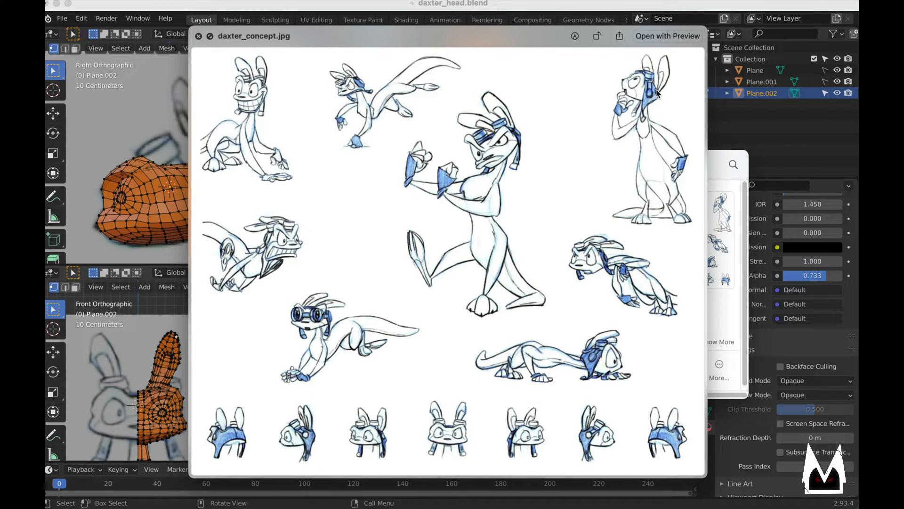
key("super+Tab")
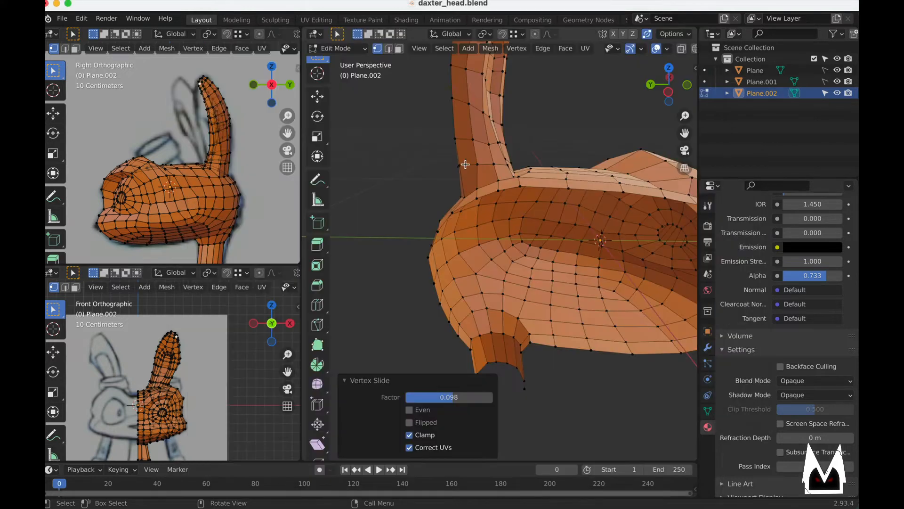
- Select the ear's front faces from below the tip through the recess and move them forward about 0.03 m
middle_click_drag(478, 168, 476, 218)
key("3")
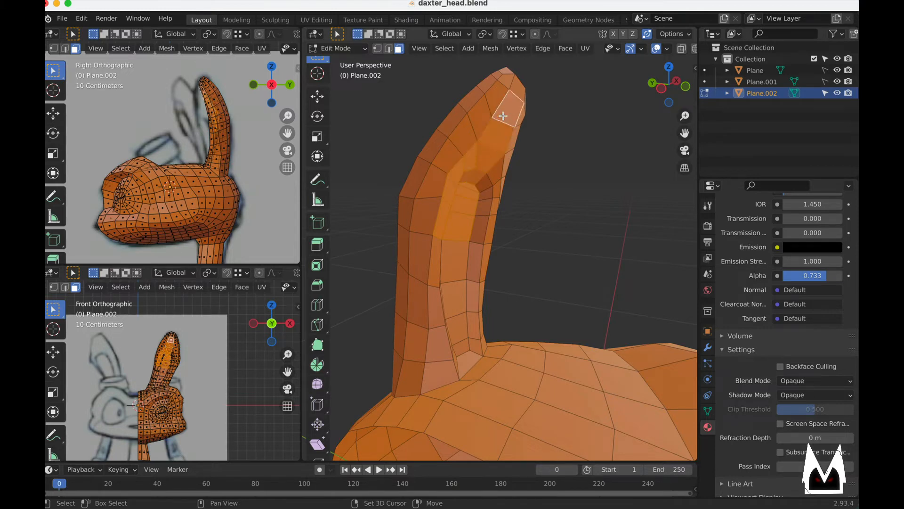
middle_click_drag(511, 239, 488, 168)
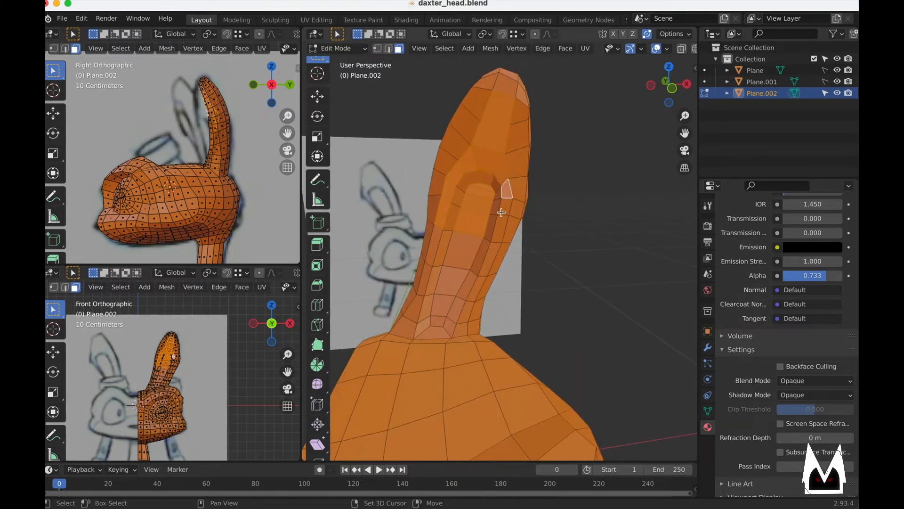
middle_click_drag(448, 240, 541, 183)
key("g")
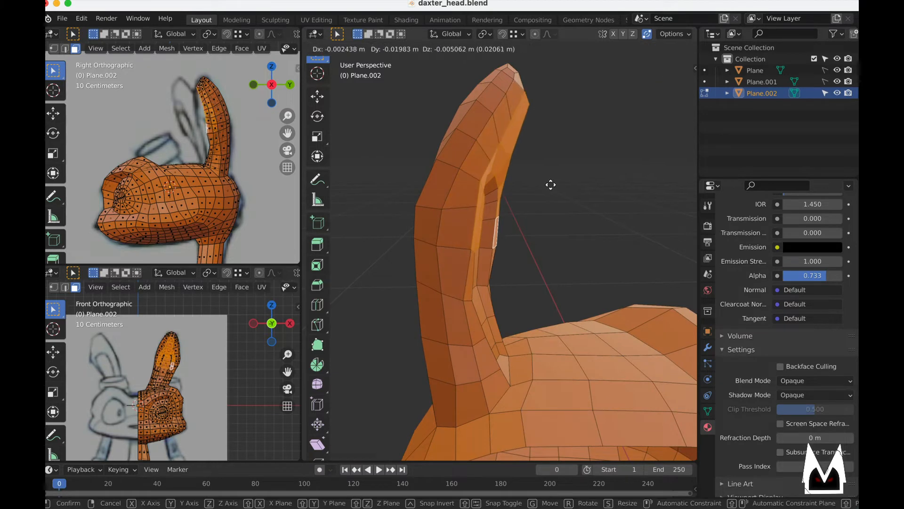
left_click(554, 186)
middle_click_drag(536, 229, 548, 227)
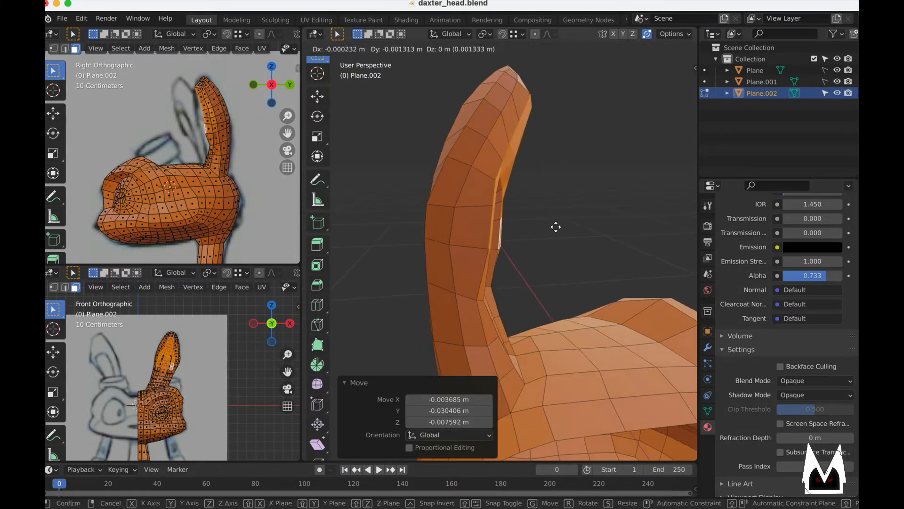
- Select the row of vertices across the middle of the recess and move it back about 0.02 m
key("1")
middle_click_drag(518, 256, 530, 259)
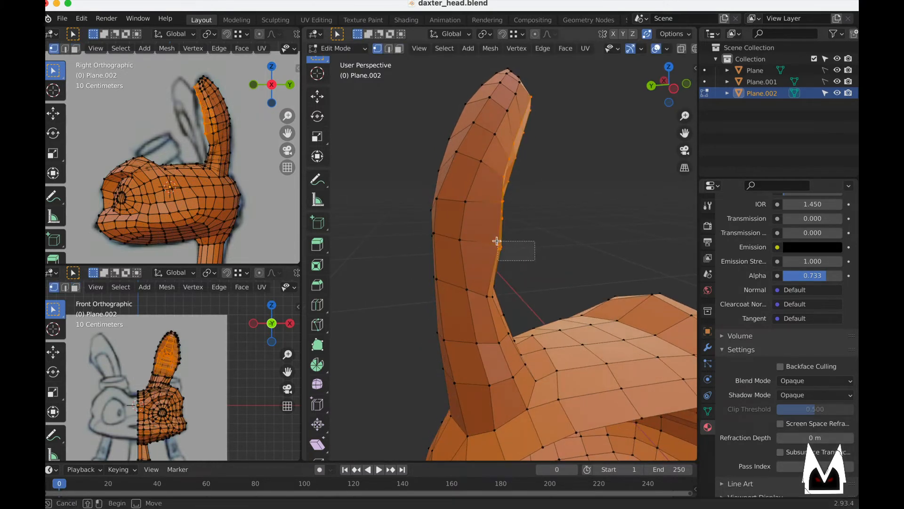
left_click_drag(497, 241, 497, 242)
middle_click_drag(497, 242, 525, 254)
key("g")
left_click(514, 255)
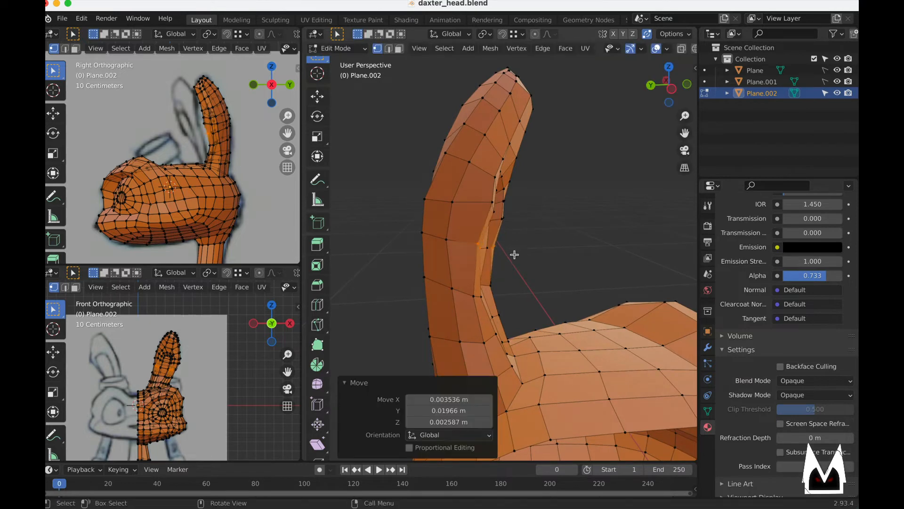
- Move the rim vertices on both sides of the upper recess individually to smooth the ear's front profile
scroll(494, 250, "up", 5)
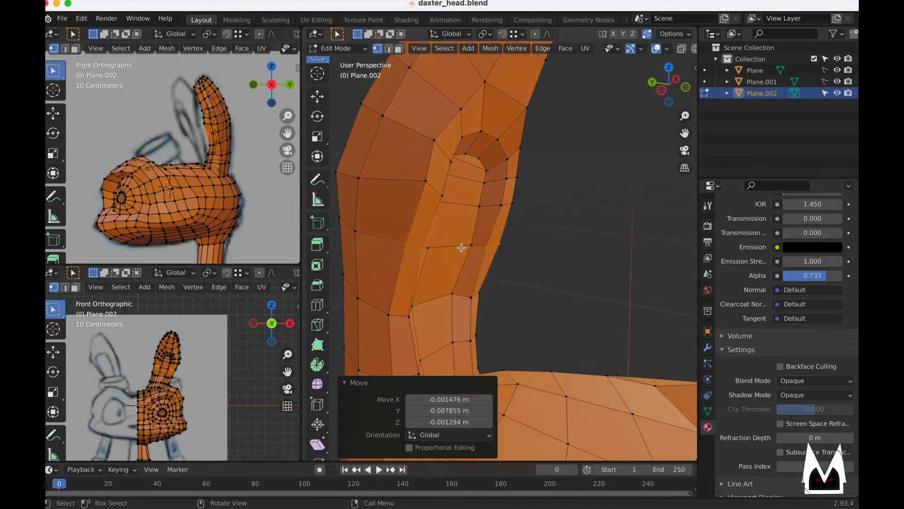
middle_click_drag(460, 248, 609, 278)
key("g")
left_click(502, 251)
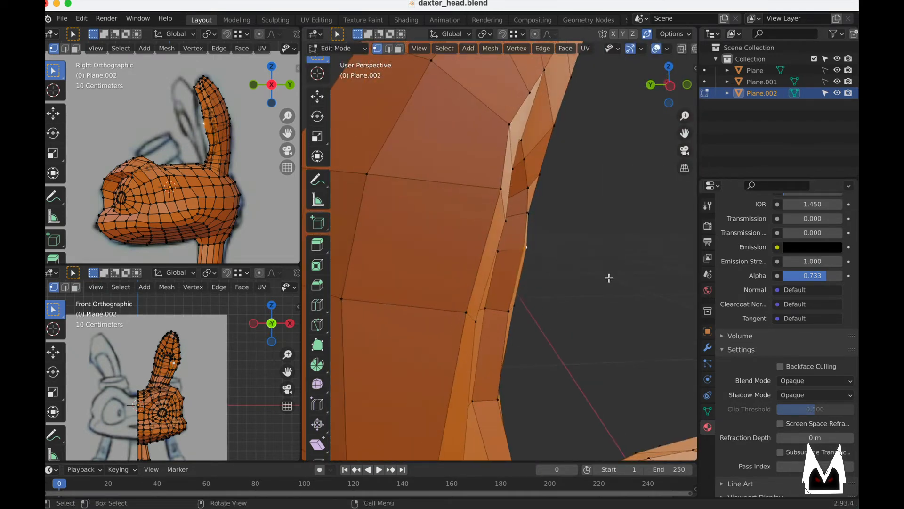
left_click(606, 277)
left_click(503, 191)
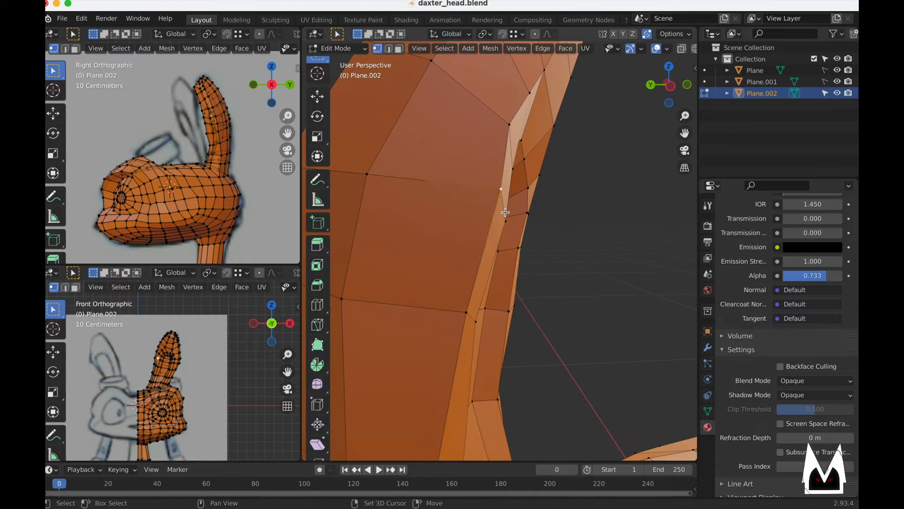
key("g")
left_click(519, 244)
- Move the mid-recess rim vertex and its neighbouring floor vertex, shifting the floor vertex back about 0.008 m
scroll(528, 250, "down", 8)
middle_click_drag(547, 258, 502, 278)
scroll(556, 262, "up", 2)
scroll(521, 275, "up", 3)
left_click(485, 260)
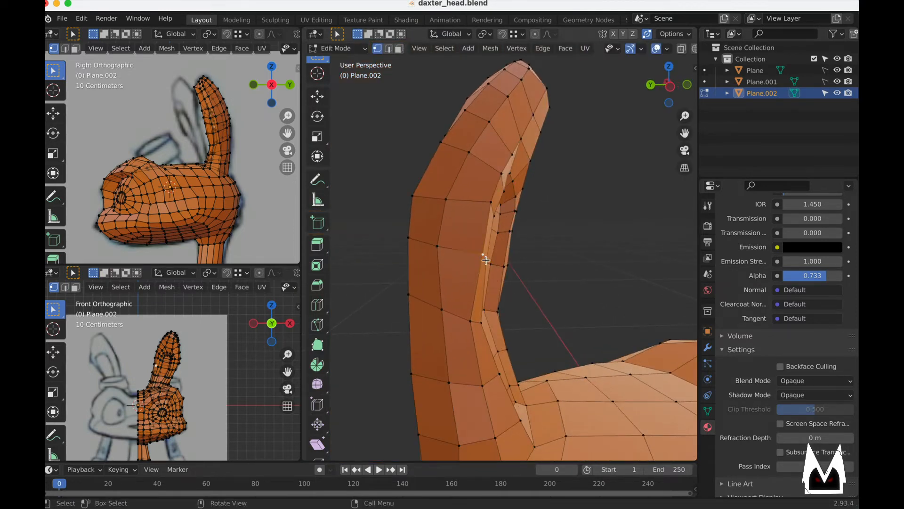
left_click(523, 282)
scroll(519, 280, "up", 3)
left_click(476, 268)
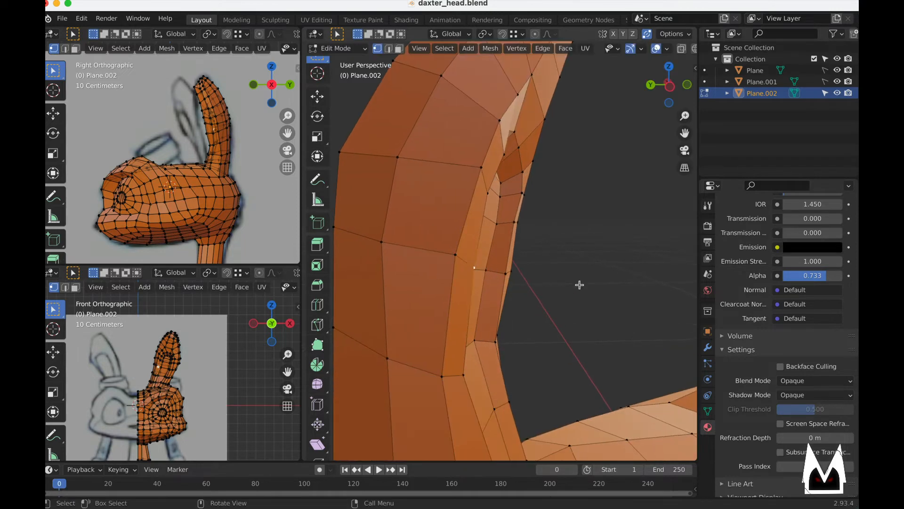
left_click(581, 285)
scroll(529, 284, "down", 3)
middle_click_drag(529, 284, 422, 287)
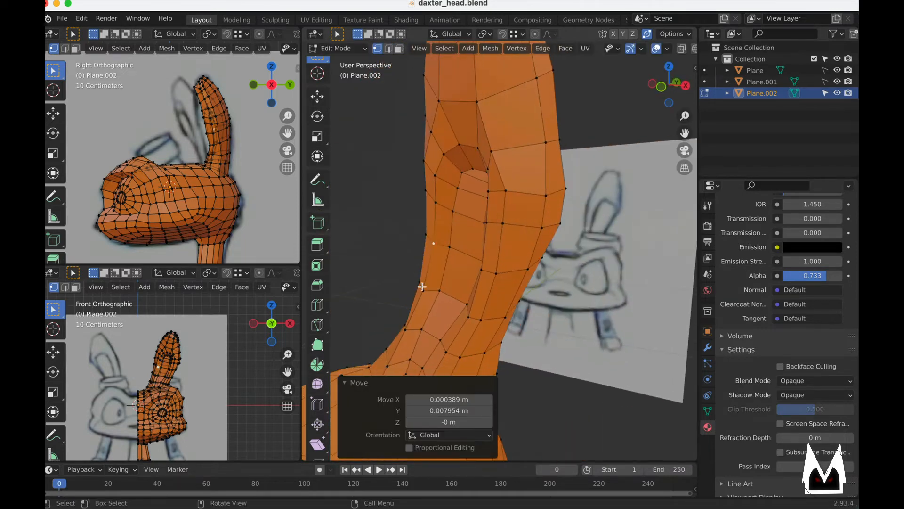
- Adjust the mid-recess floor vertex and move the rim vertex beside the recess top by about 0.007, 0.010 and 0.003 m in X, Y and Z
left_click(451, 250)
middle_click_drag(490, 258, 436, 267)
middle_click_drag(480, 198, 553, 230)
left_click(513, 211)
left_click(531, 229)
scroll(465, 199, "down", 3)
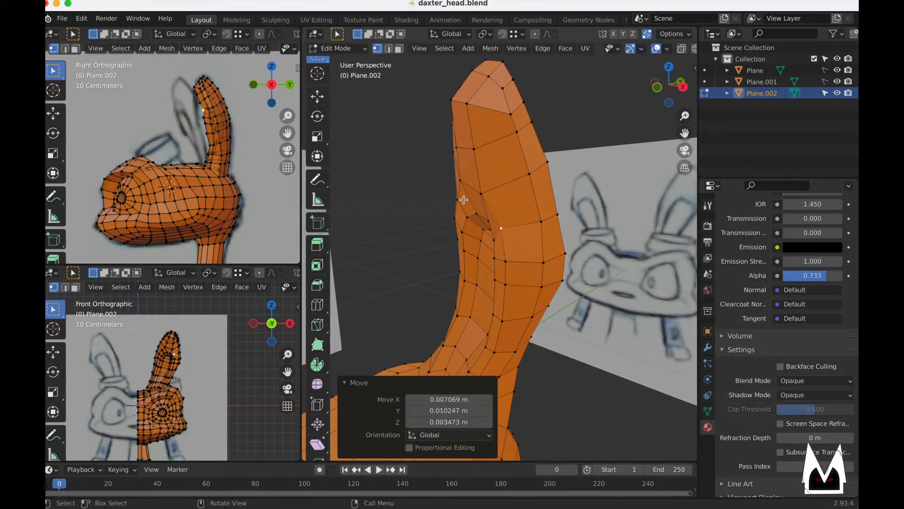
- Reposition the vertices along the recess's upper inner edge, sliding the top ones by a factor of about 0.324
scroll(464, 200, "up", 3)
left_click(465, 199)
middle_click_drag(458, 222, 545, 226)
left_click(623, 244)
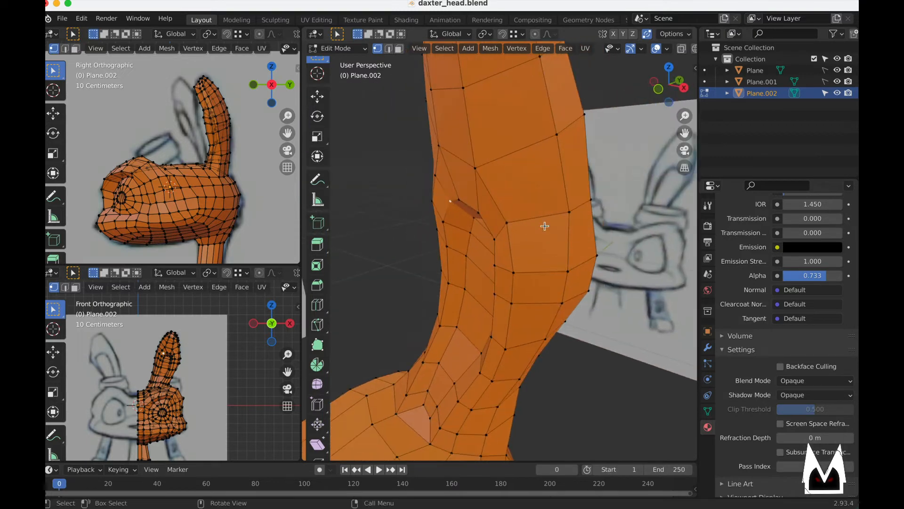
left_click(538, 226)
middle_click_drag(500, 245, 452, 228)
left_click(478, 220)
left_click(541, 236)
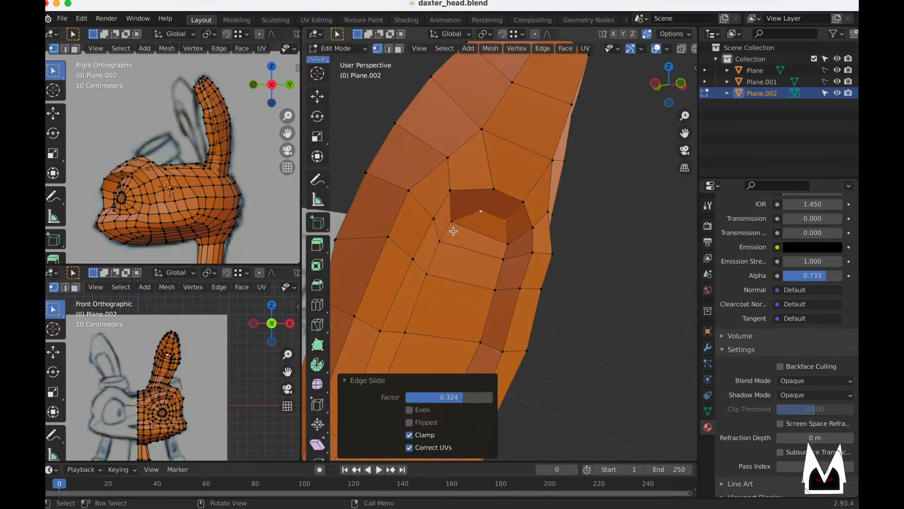
- Slide two upper vertices on one side of the recess floor outward along their edges, the lower one by a factor of about 0.199
left_click(507, 243)
key("g")
key("g")
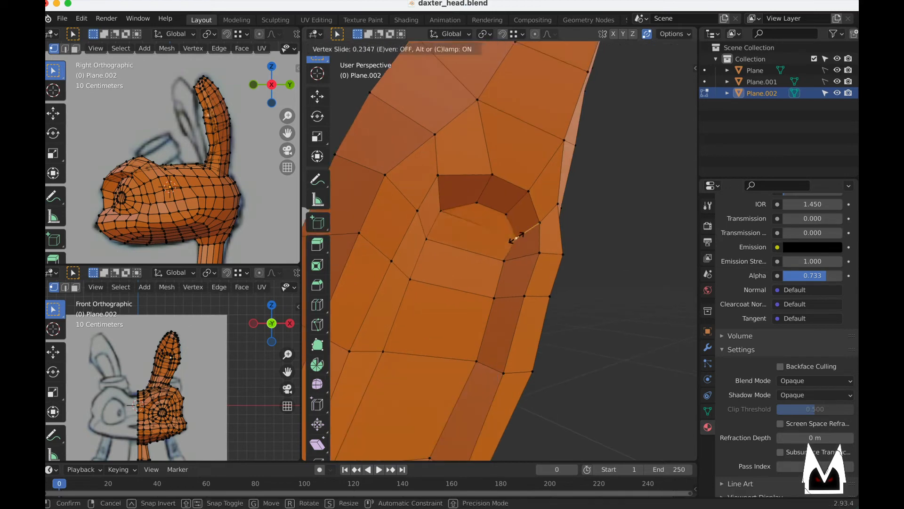
left_click(513, 241)
left_click(501, 258)
mouse_move(501, 259)
middle_mouse_down()
mouse_move(553, 273)
mouse_move(433, 288)
mouse_move(492, 262)
middle_mouse_up()
scroll(553, 272, "up", 3)
left_click(541, 278)
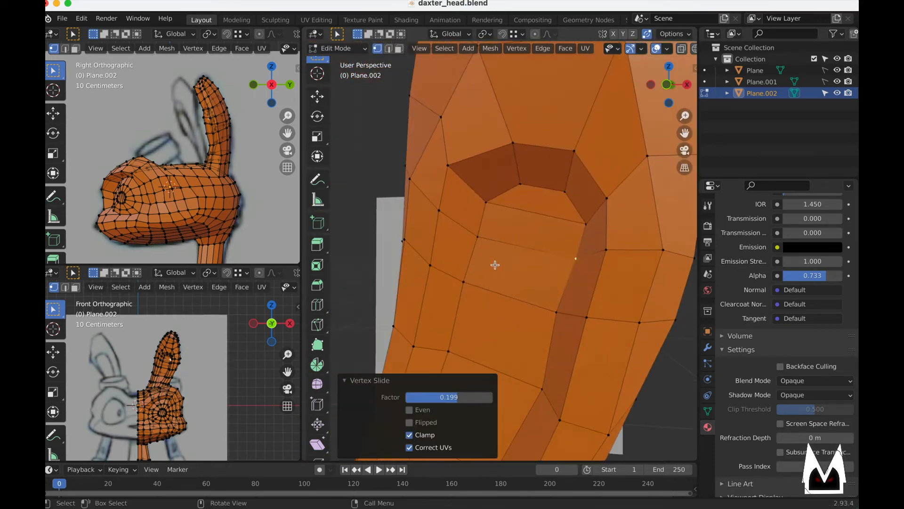
- Slide the opposite upper floor vertex of the recess by a factor of about 0.151 and adjust the vertex at the recess's lower end
left_click(478, 245)
scroll(535, 285, "down", 8)
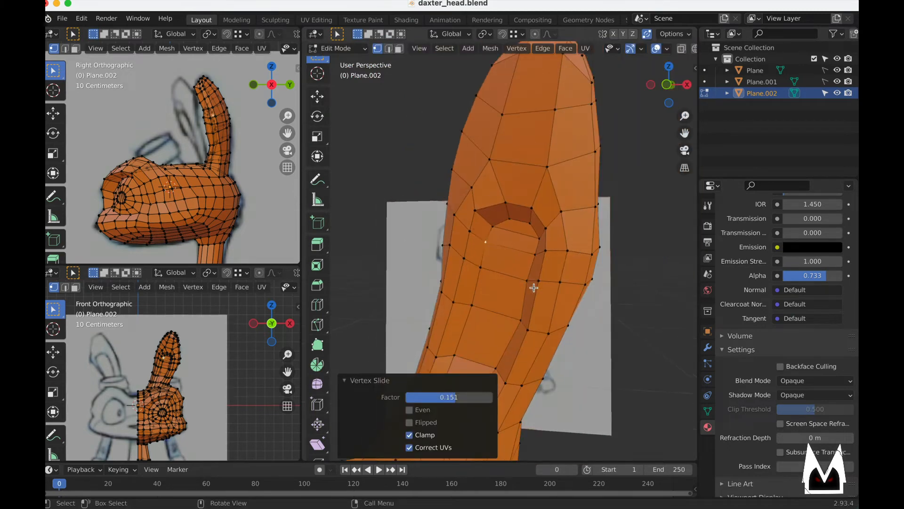
scroll(507, 274, "up", 3)
middle_click_drag(507, 274, 481, 294)
scroll(539, 283, "up", 4)
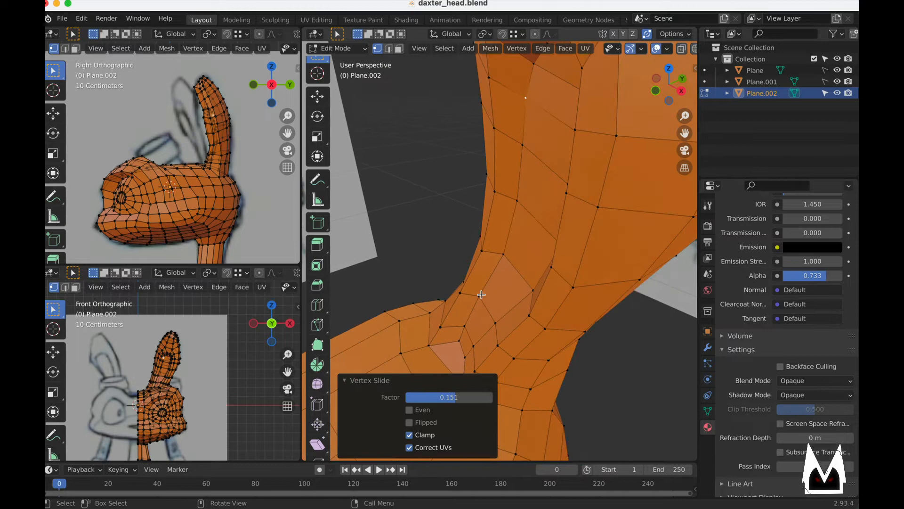
left_click(504, 260)
left_click(503, 264)
mouse_move(511, 269)
middle_mouse_down()
mouse_move(592, 305)
mouse_move(510, 284)
middle_mouse_up()
left_click(520, 285)
- Slide the two floor vertices on opposite sides of the lower recess row outward along their edges
left_click(453, 239)
key("g")
key("g")
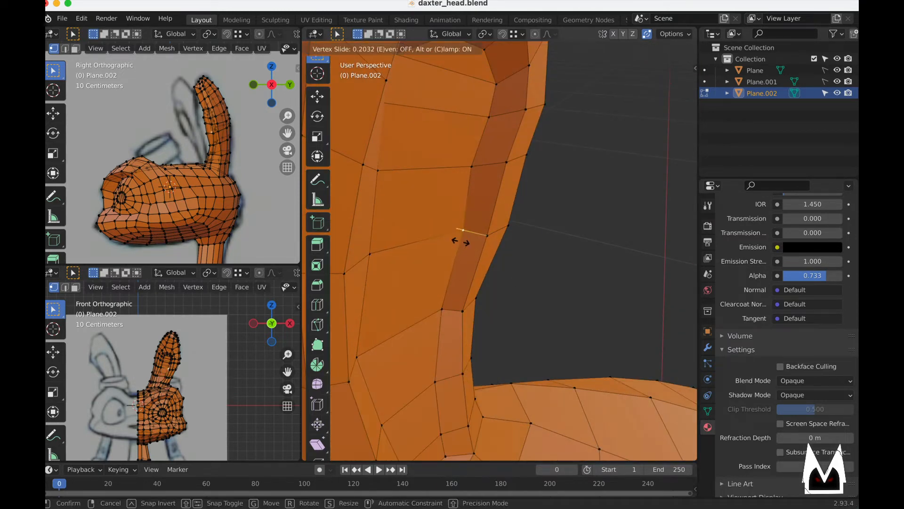
left_click(462, 242)
middle_click_drag(464, 243, 415, 245)
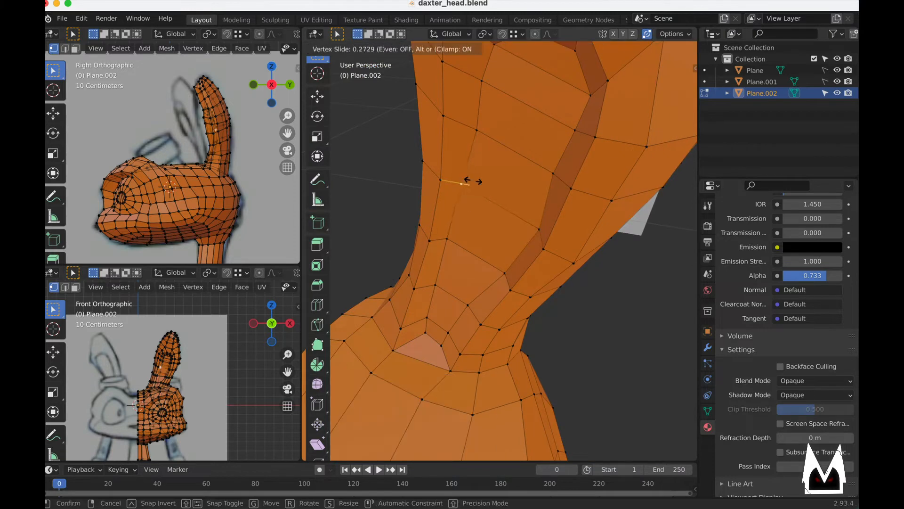
left_click(472, 182)
- Slide the floor vertices in the recess rows above outward, using factors of about 0.327 for the lower row and 0.128 near the top
middle_click_drag(472, 181, 600, 236)
key("g")
left_click(453, 205)
left_click(599, 239)
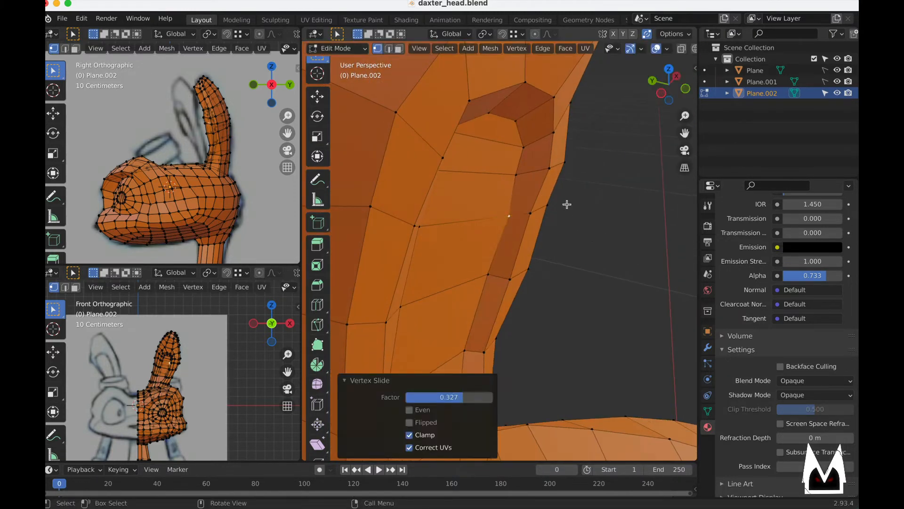
left_click(521, 183)
left_click(561, 187)
middle_click_drag(565, 194, 516, 169)
left_click(511, 167)
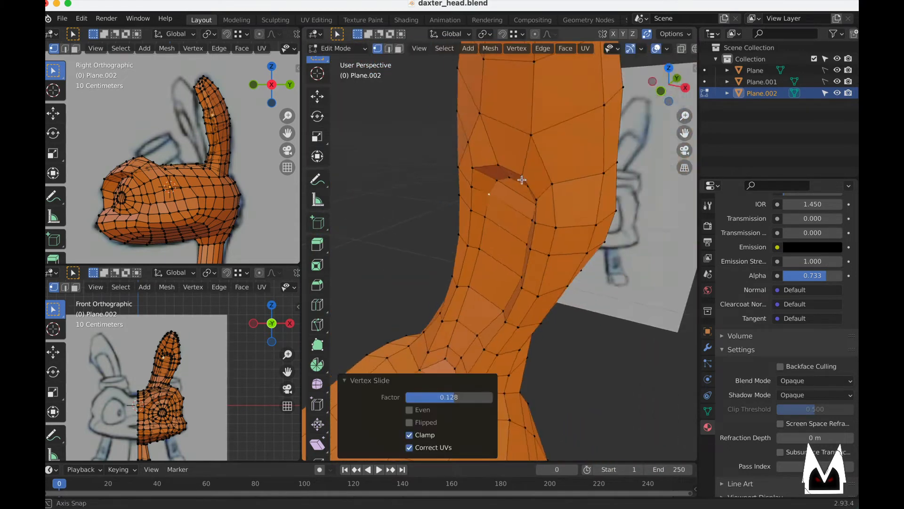
- Slide the outer rim vertex beside the lower recess toward the back of the ear by a factor of about 0.137
scroll(501, 270, "down", 8)
mouse_move(502, 270)
middle_mouse_down()
mouse_move(486, 256)
mouse_move(495, 266)
middle_mouse_up()
scroll(504, 281, "up", 6)
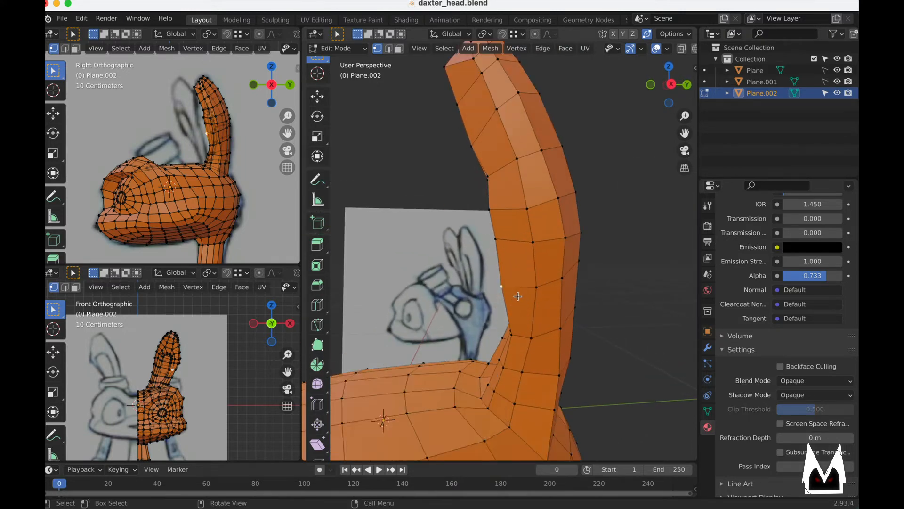
key("g")
middle_click_drag(518, 295, 523, 244)
left_click(528, 296)
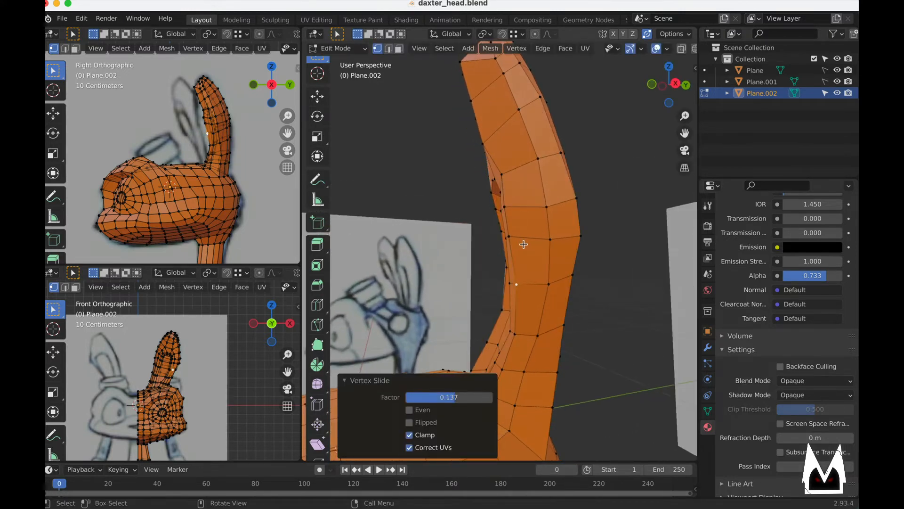
- Slide the next rim vertex up beside the recess toward the back of the ear and shift the rim vertex above it slightly
left_click(514, 249)
key("g")
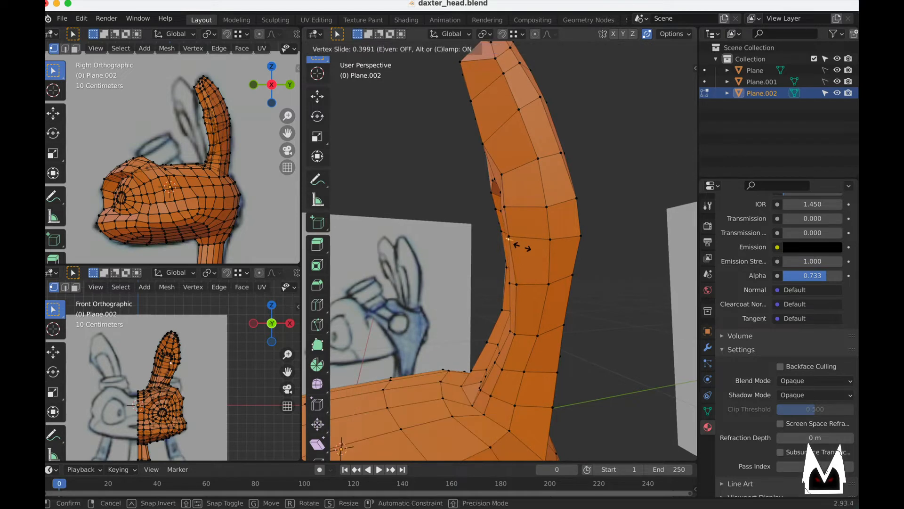
left_click(522, 238)
left_click(518, 216)
key("g")
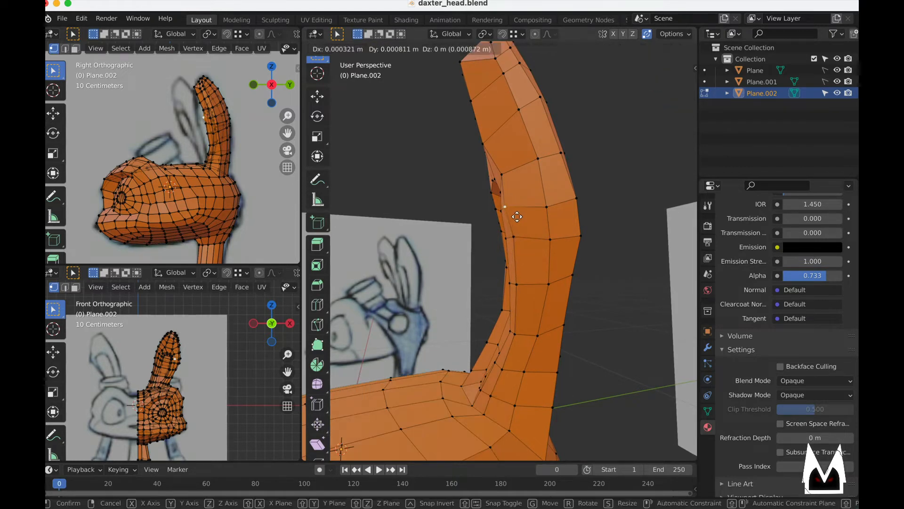
left_click(521, 218)
- Move two front vertices on one side of the ear above the recess outward toward the ear's outline
middle_click_drag(509, 185, 460, 274)
scroll(535, 212, "up", 4)
left_click(588, 239)
left_click(459, 275)
key("g")
left_click(450, 264)
left_click(485, 228)
key("g")
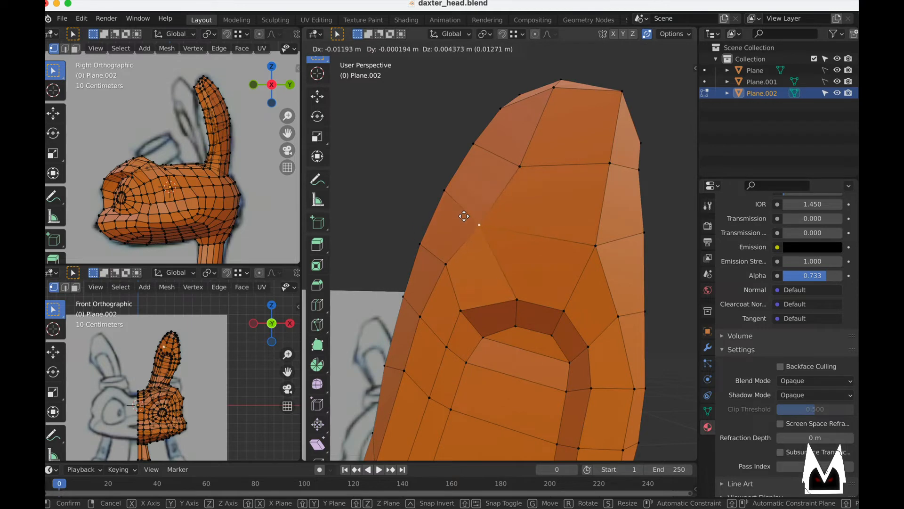
left_click(464, 216)
- Spread the front vertices above the recess outward, moving the one on the slanted side about -0.007 m in X and 0.008 m in Z
left_click(602, 251)
key("g")
left_click(612, 246)
left_click(516, 168)
key("g")
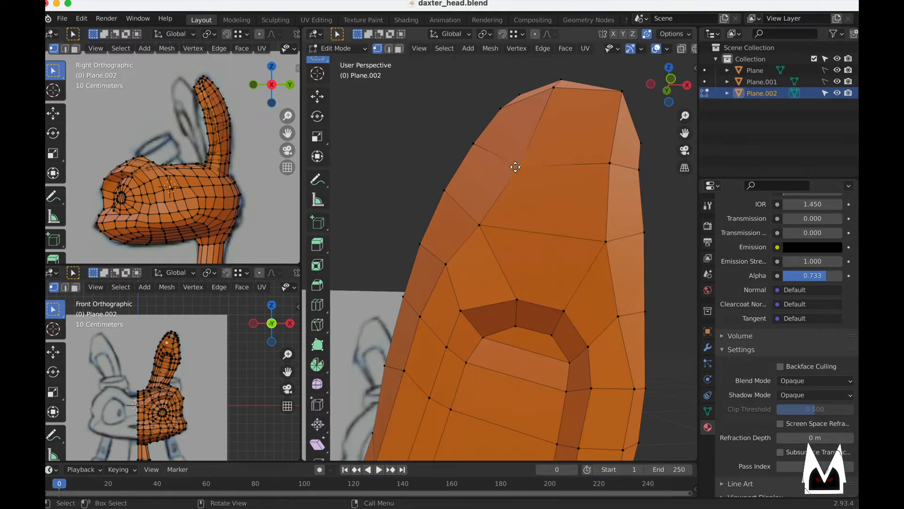
left_click(507, 161)
left_click(476, 228)
key("g")
left_click(468, 218)
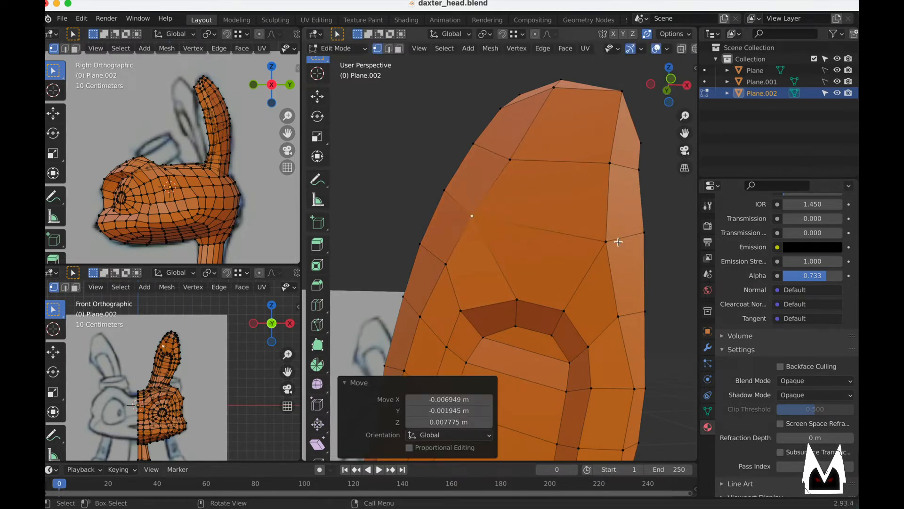
- Move the two opposite front vertices above the recess outward, the upper one by about 0.0056 m in X
left_click(618, 241)
key("g")
left_click(628, 245)
left_click(605, 173)
key("g")
left_click(617, 179)
- Move the vertices on the upper side of the ear forward, the lower one by about -0.0085 m in X and -0.012 m in Y
scroll(598, 224, "down", 6)
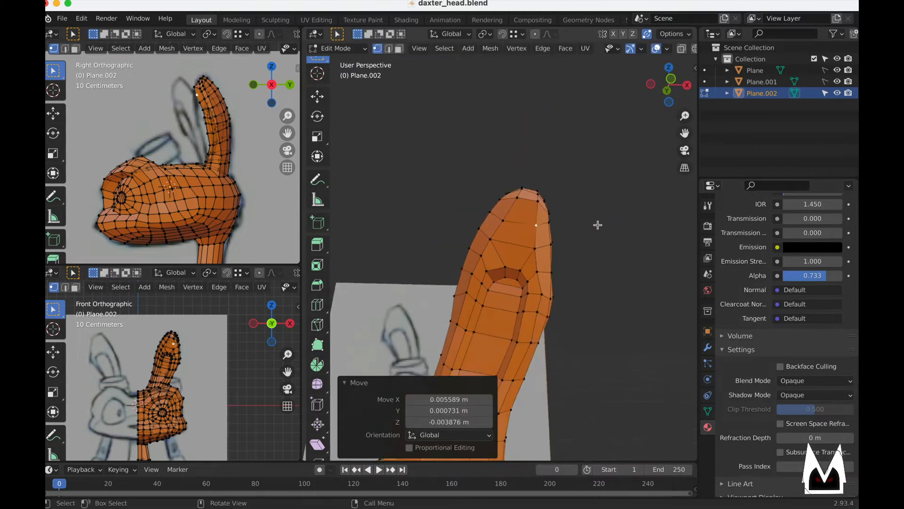
middle_click_drag(598, 224, 565, 233)
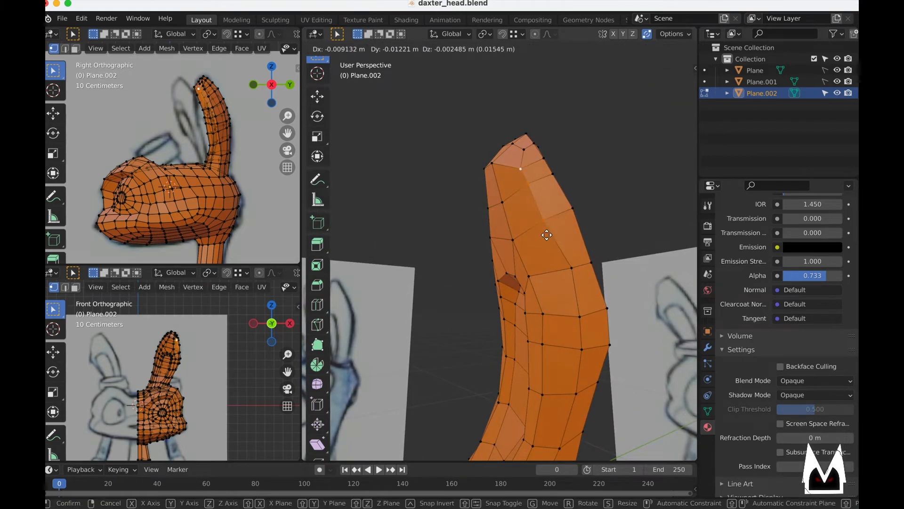
left_click(546, 235)
left_click(555, 265)
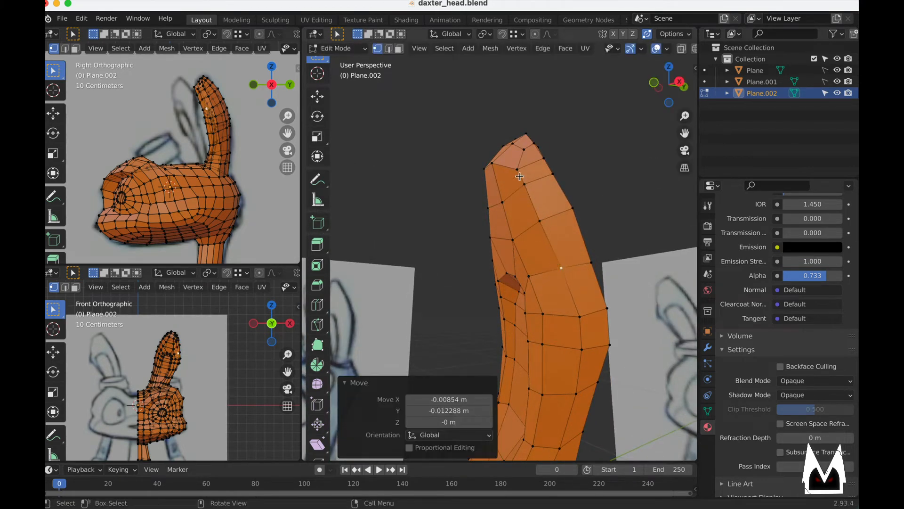
- Adjust the two side vertices just below the ear tip to even out their spacing
left_click(516, 168)
key("g")
left_click(520, 169)
left_click(524, 182)
key("g")
left_click(528, 184)
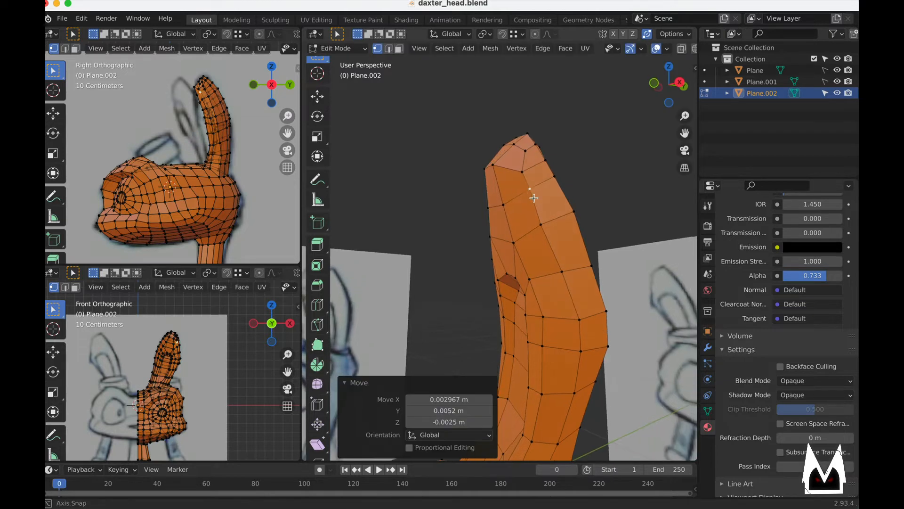
- Move the vertices along the opposite side of the upper ear to space the side rows evenly
middle_click_drag(528, 184, 466, 212)
left_click(546, 236)
left_click(466, 200)
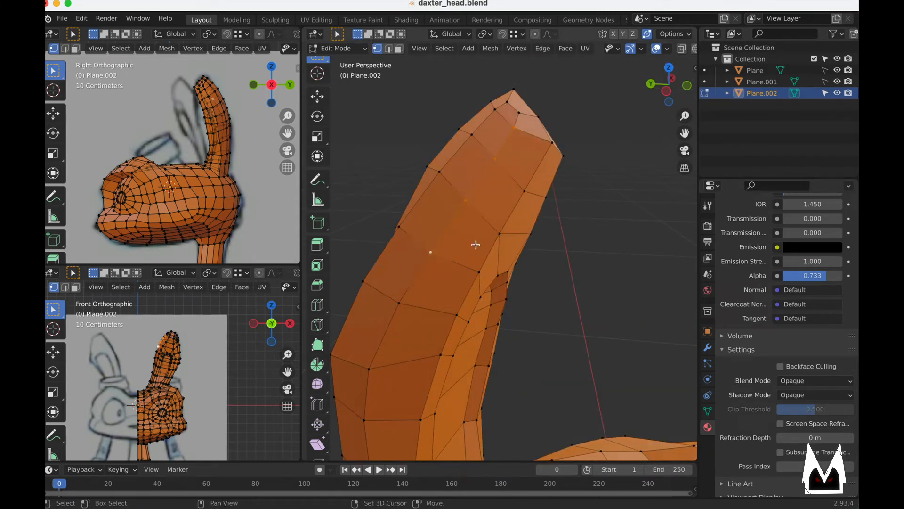
left_click(528, 231)
middle_click_drag(528, 231, 439, 267)
left_click(449, 270)
scroll(455, 280, "down", 3)
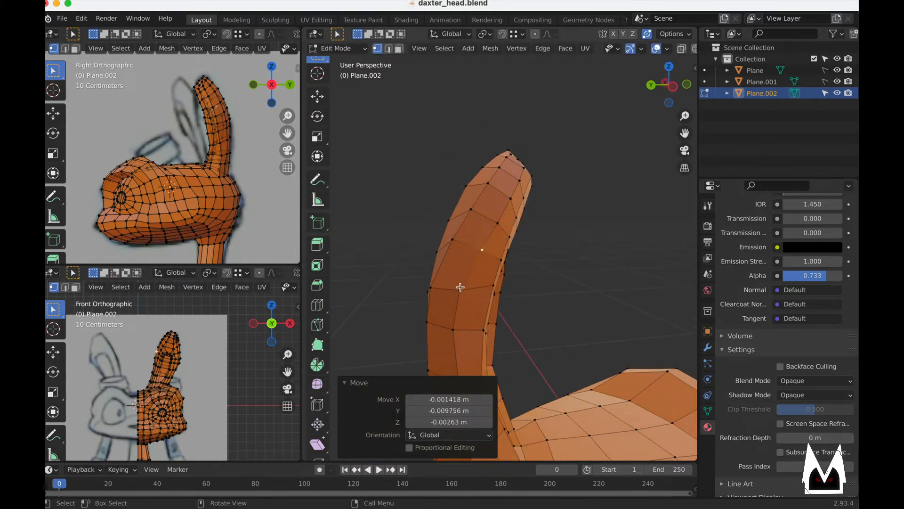
left_click(460, 287)
key("g")
left_click(468, 285)
- Slide a vertex near the top of the ear along its edge by a factor of about 0.225
middle_click_drag(545, 255, 445, 313)
scroll(444, 313, "up", 2)
middle_click_drag(567, 192, 474, 220)
left_click(471, 227)
key("g")
key("g")
left_click(480, 233)
- Slide the neighbouring vertices near the ear's top along their edges, using a factor of about 0.336
key("g")
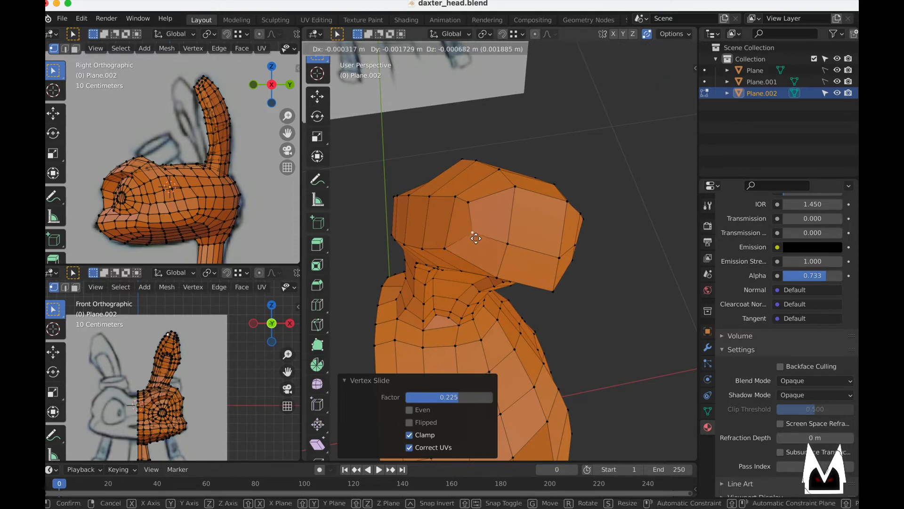
left_click(475, 239)
left_click(471, 204)
key("g")
left_click(485, 201)
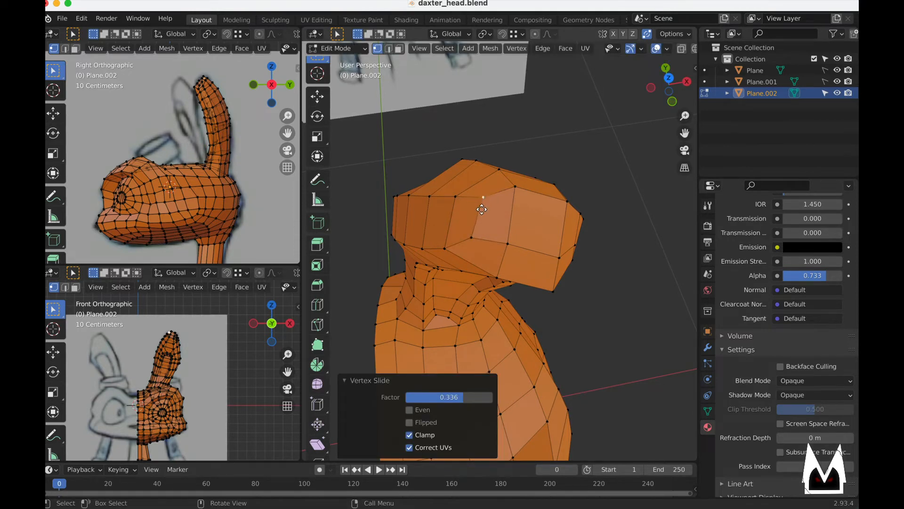
left_click(493, 213)
- Reposition the upper ear vertices to smooth its outline, moving the last one about 0.008 m forward in Y
middle_click_drag(493, 213, 377, 250)
left_click(488, 208)
left_click(516, 221, "shift")
left_click(497, 221)
key("g")
left_click(489, 228)
key("g")
left_click(480, 224)
middle_click_drag(476, 233, 477, 268)
left_click(518, 242)
middle_click_drag(513, 242, 541, 219)
left_click(562, 225)
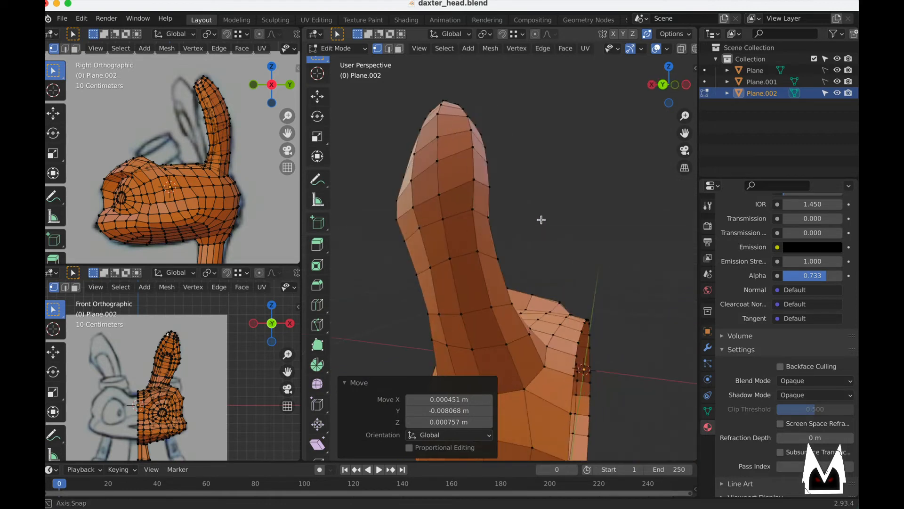
- Move the side vertex at the ear's bend beside the recess toward the back of the ear
middle_click_drag(486, 213, 447, 173)
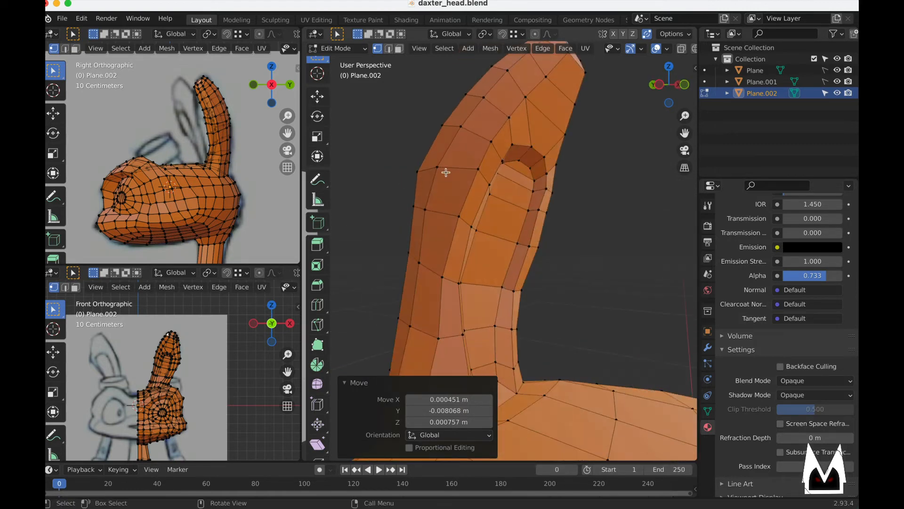
left_click(441, 169)
key("g")
left_click(430, 164)
key("g")
left_click(424, 165)
- Check the ear's shaded shape from the other side and move the rim vertices beside the recess's upper end forward
scroll(424, 165, "down", 6)
key("Tab")
middle_click_drag(574, 282, 536, 211)
key("Tab")
scroll(536, 211, "up", 6)
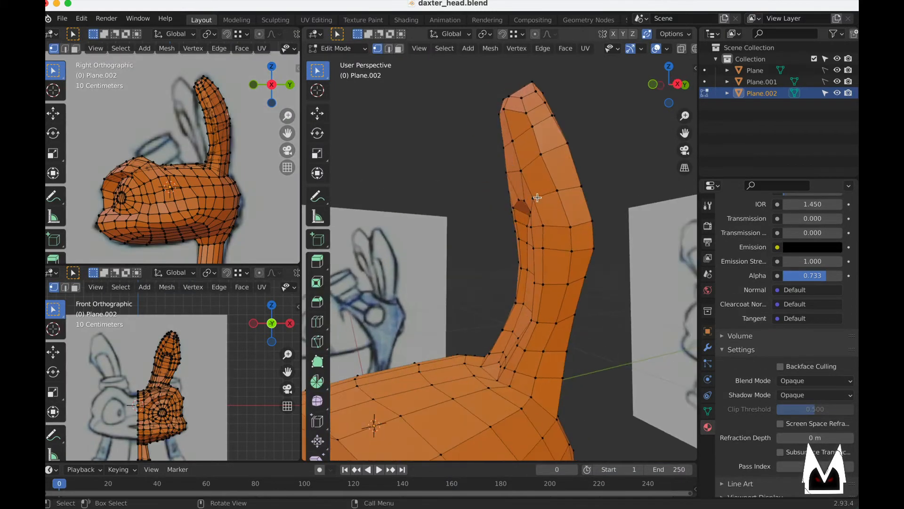
scroll(538, 212, "up", 4)
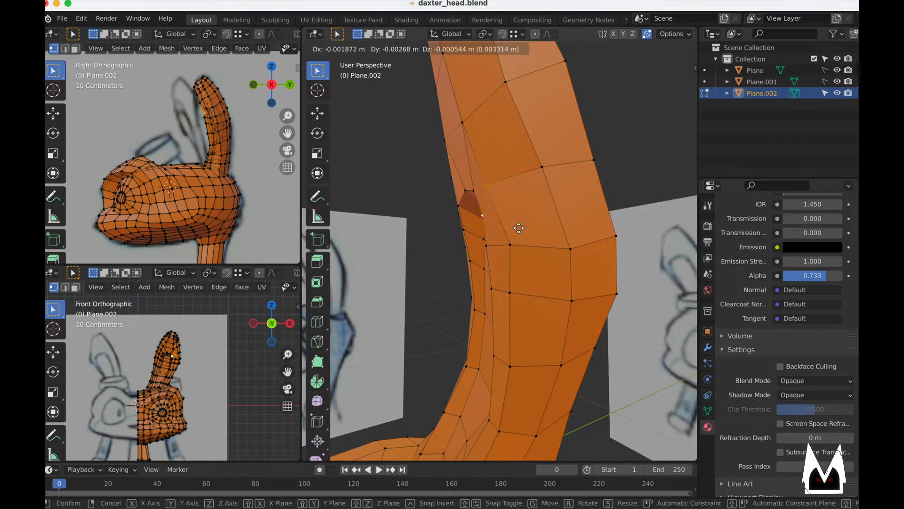
left_click(518, 228)
middle_click_drag(518, 228, 555, 190)
key("g")
left_click(498, 186)
- Reposition the front vertices above the recess, moving the last one about 0.009 m forward in Y
left_click(534, 170)
left_click(499, 169, "shift")
key("g")
left_click(517, 185)
left_click(555, 169)
key("g")
left_click(547, 192)
- Examine the ear and head from several sides, both shaded and as a wire mesh, against the reference sketches
scroll(547, 192, "down", 6)
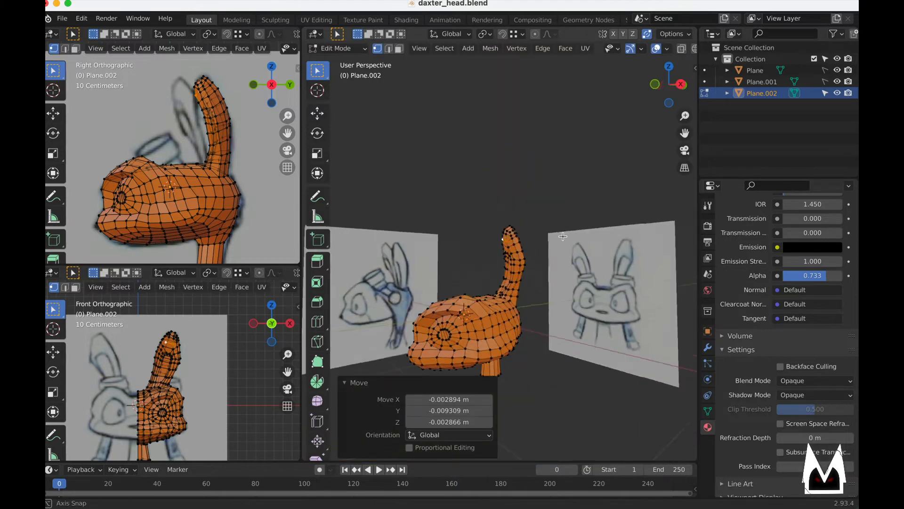
key("Tab")
middle_click_drag(495, 294, 646, 303)
scroll(483, 280, "up", 4)
key("Tab")
scroll(489, 327, "up", 2)
scroll(513, 312, "down", 6)
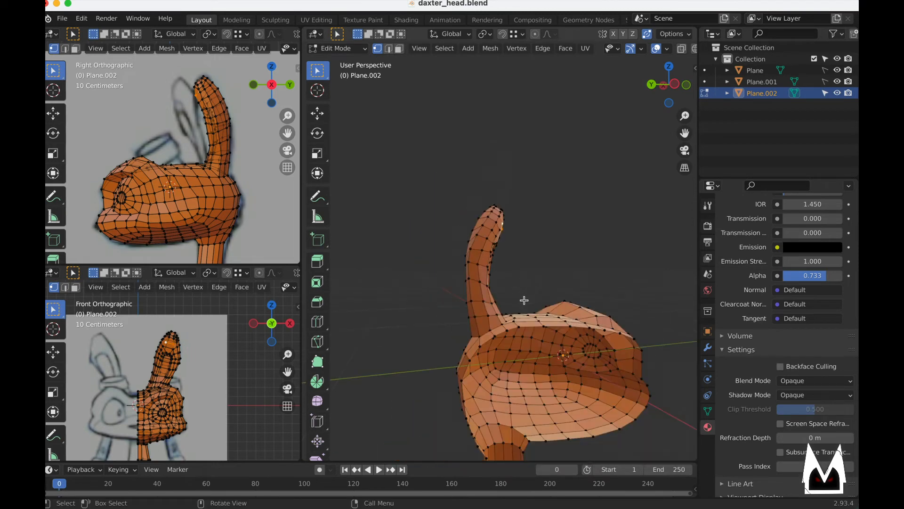
middle_click_drag(525, 301, 592, 341)
key("Tab")
scroll(418, 329, "down", 4)
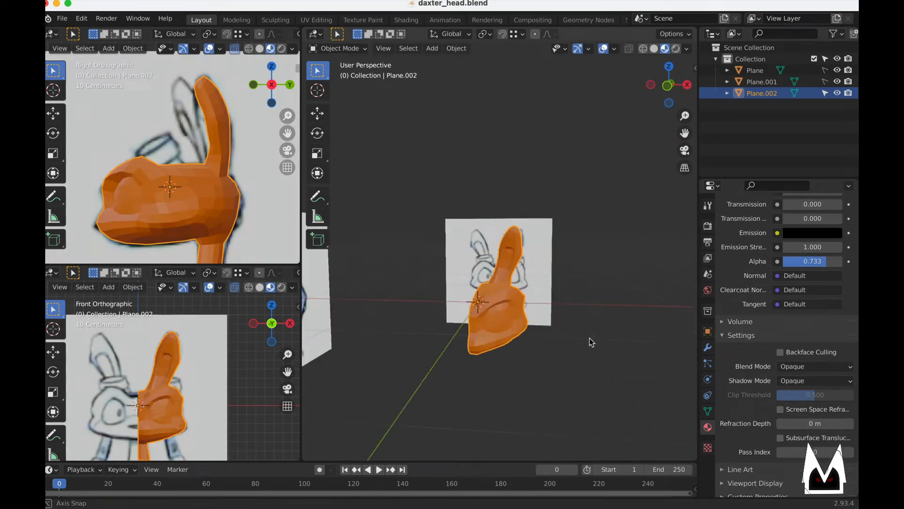
scroll(556, 282, "up", 4)
middle_click_drag(555, 283, 446, 258)
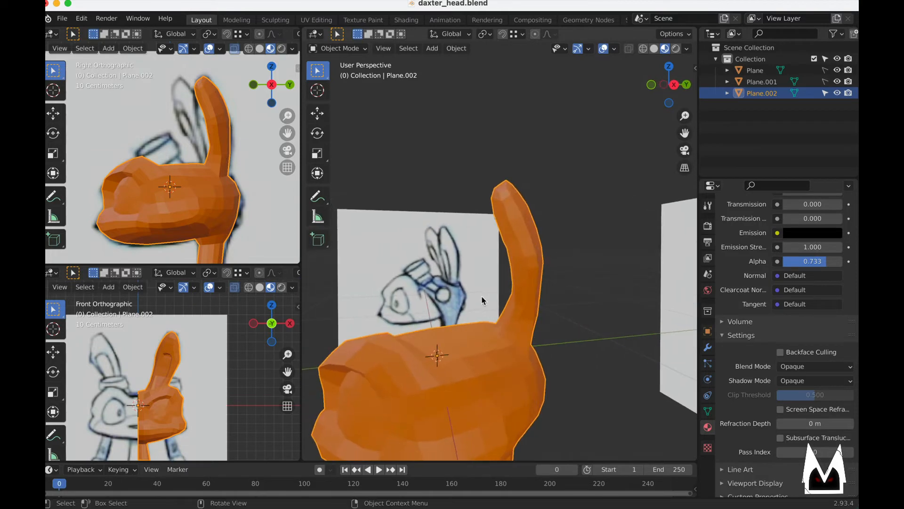
key("Tab")
middle_click_drag(573, 299, 621, 352)
mouse_move(513, 349)
middle_mouse_down()
mouse_move(583, 326)
mouse_move(556, 335)
mouse_move(579, 278)
mouse_move(529, 316)
mouse_move(692, 302)
mouse_move(389, 305)
mouse_move(688, 301)
middle_mouse_up()
scroll(749, 300, "down", 2)
scroll(545, 289, "down", 6)
mouse_move(545, 289)
middle_mouse_down()
mouse_move(470, 300)
mouse_move(557, 301)
mouse_move(567, 285)
mouse_move(561, 292)
mouse_move(525, 283)
mouse_move(531, 261)
mouse_move(593, 287)
middle_mouse_up()
scroll(555, 292, "down", 3)
- Move the lower floor faces of the ear recess forward to make the recess shallower
scroll(531, 271, "up", 6)
scroll(531, 261, "up", 2)
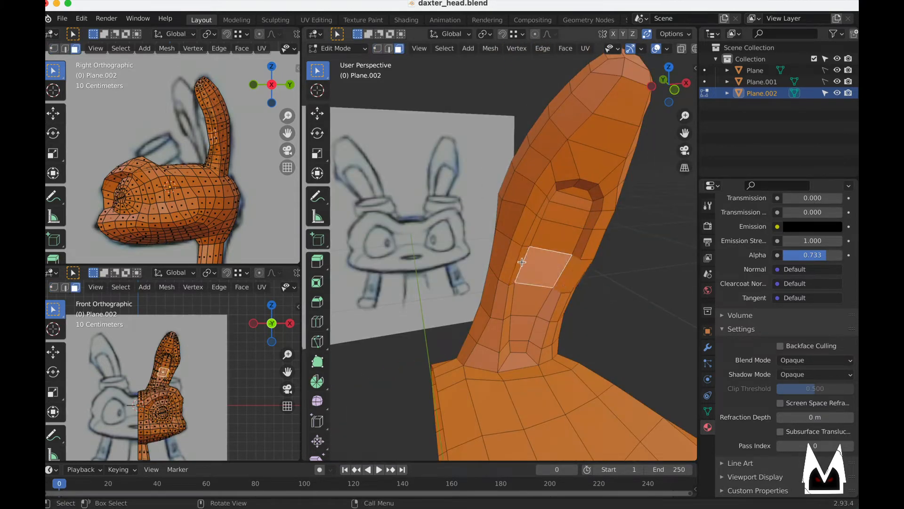
middle_click_drag(522, 262, 499, 264)
key("g")
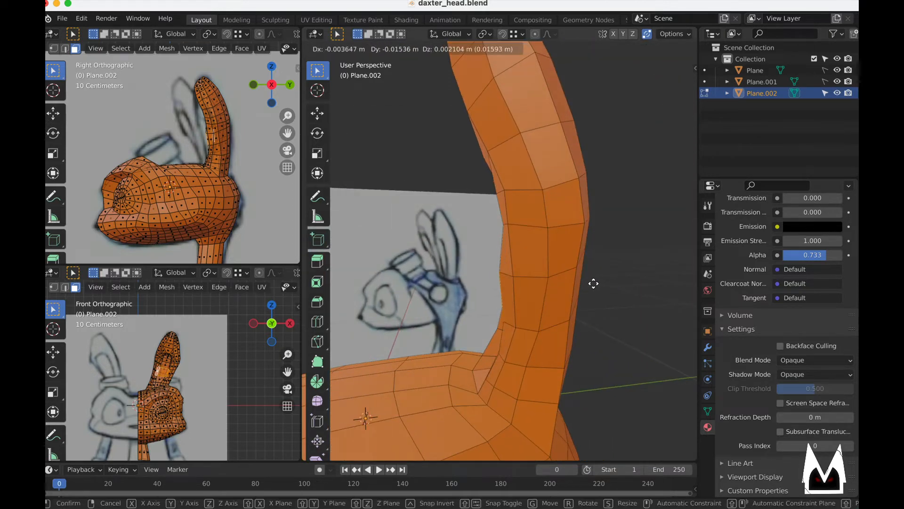
left_click(592, 283)
middle_click_drag(541, 292, 527, 309)
left_click(583, 304, "shift")
key("g")
left_click(598, 285)
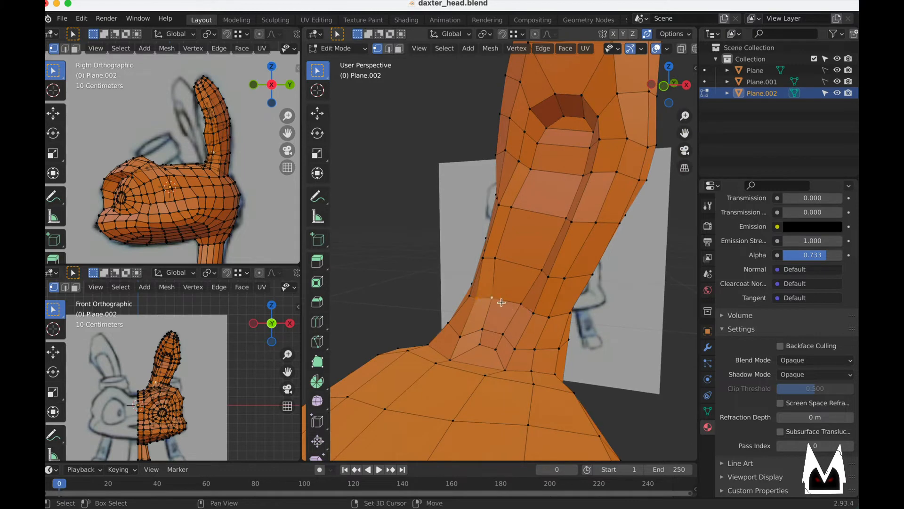
- Adjust the floor vertices at the lower end of the recess to blend it into the ear's base
middle_click_drag(541, 321, 532, 278)
key("g")
left_click(510, 309)
key("g")
left_click(567, 316)
key("g")
left_click(536, 312)
- Move the edges across the upper recess floor forward, the last move about -0.0035 m in X and -0.0126 m in Y
middle_click_drag(545, 233, 581, 226)
key("2")
left_click(581, 226)
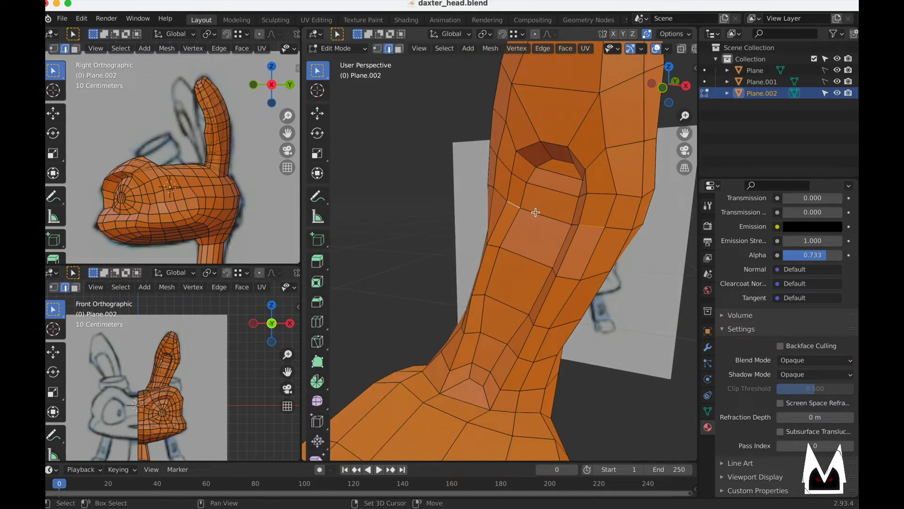
middle_click_drag(573, 225, 620, 212)
key("g")
left_click(524, 221)
left_click(592, 229)
key("g")
left_click(603, 248)
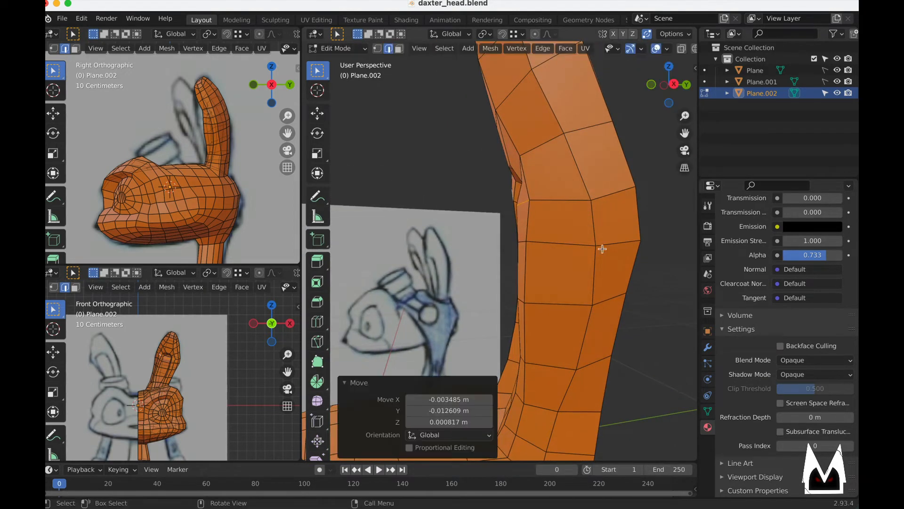
- Move the floor vertices at the recess's upper end forward to reduce its depth there
middle_click_drag(602, 248, 571, 198)
left_click(585, 189)
key("1")
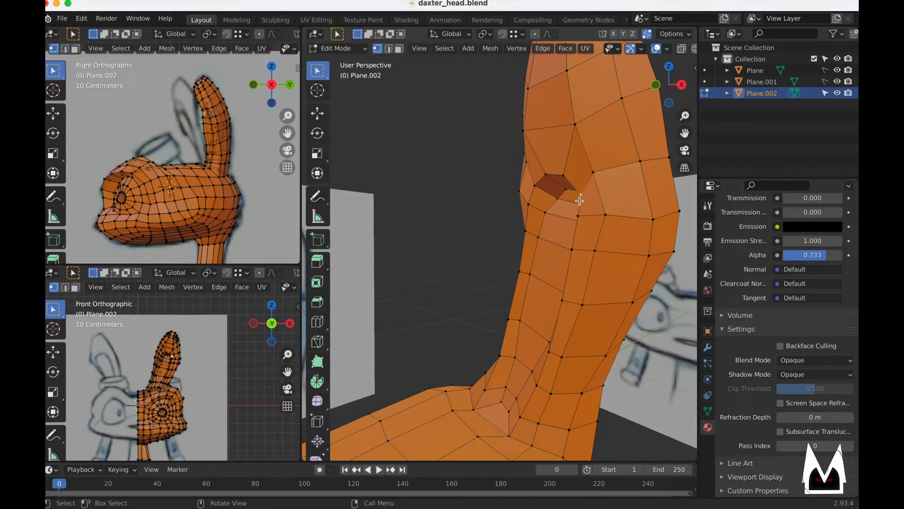
middle_click_drag(564, 243, 547, 256)
key("g")
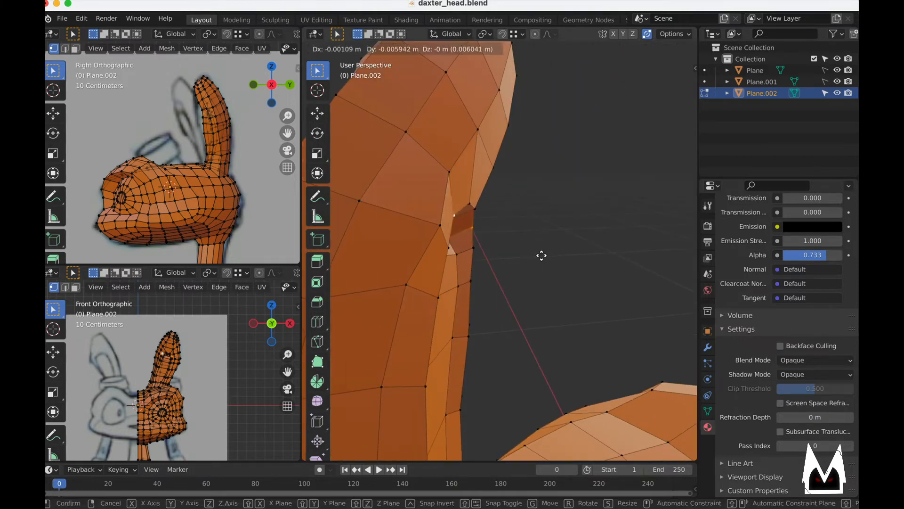
left_click(510, 220)
mouse_move(511, 220)
middle_mouse_down()
mouse_move(436, 218)
mouse_move(529, 235)
mouse_move(517, 249)
mouse_move(500, 234)
middle_mouse_up()
left_click(529, 235)
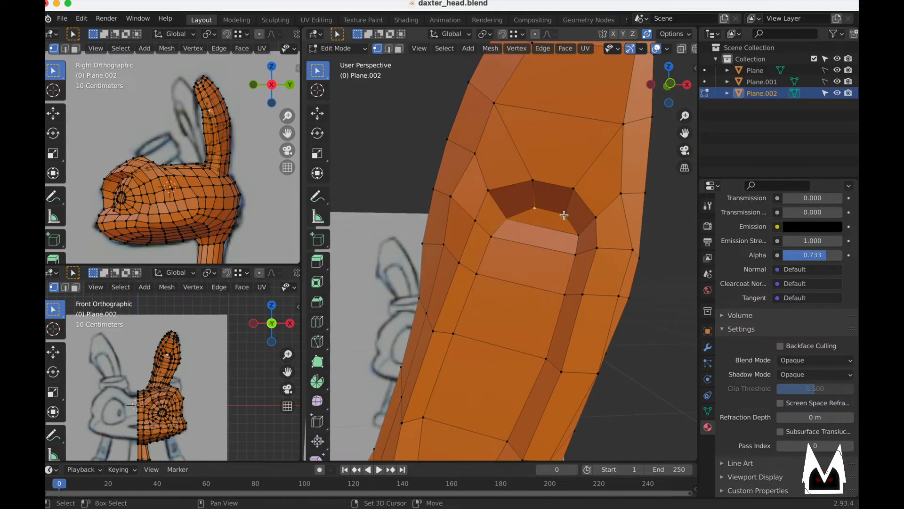
- Adjust the upper corner floor vertices of the recess, moving the last one about 0.0016 m in X and 0.0034 m in Y
middle_click_drag(593, 255, 617, 228)
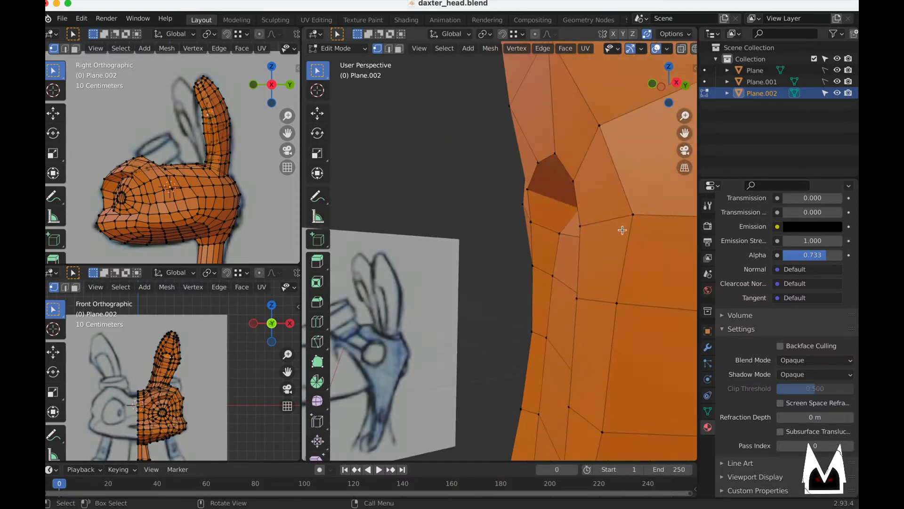
key("g")
left_click(594, 228)
middle_click_drag(539, 210, 595, 239)
left_click(558, 216)
key("g")
left_click(599, 240)
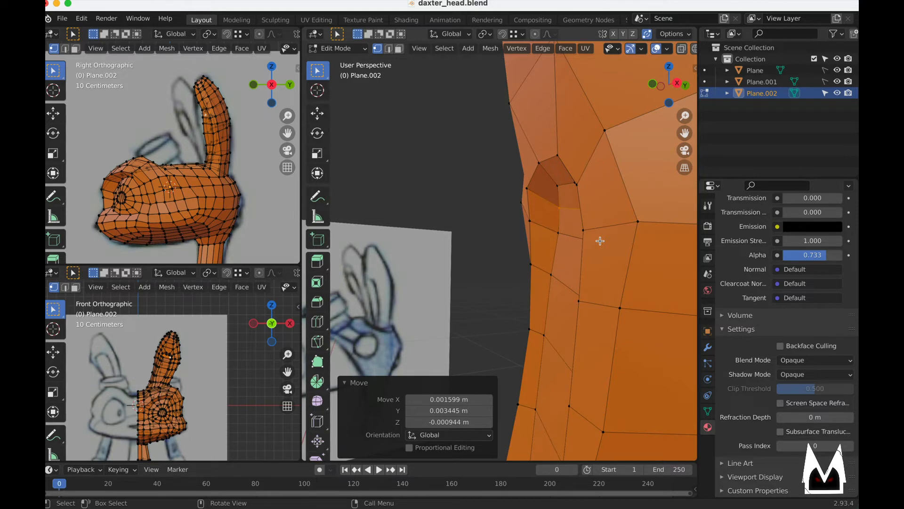
- Slide the floor edge at the recess's upper corner inward by factor 0.076 and move its corner vertex about 0.0093 m in X
middle_click_drag(600, 241, 589, 253)
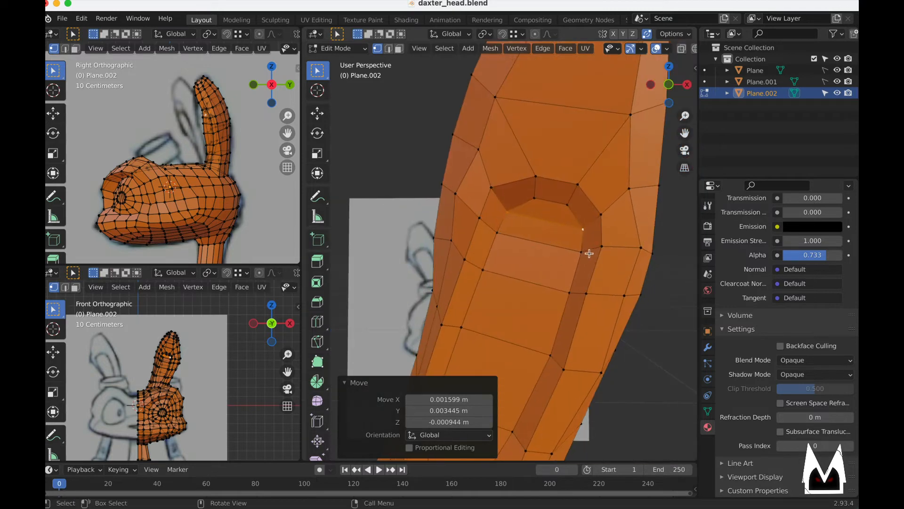
left_click(589, 254)
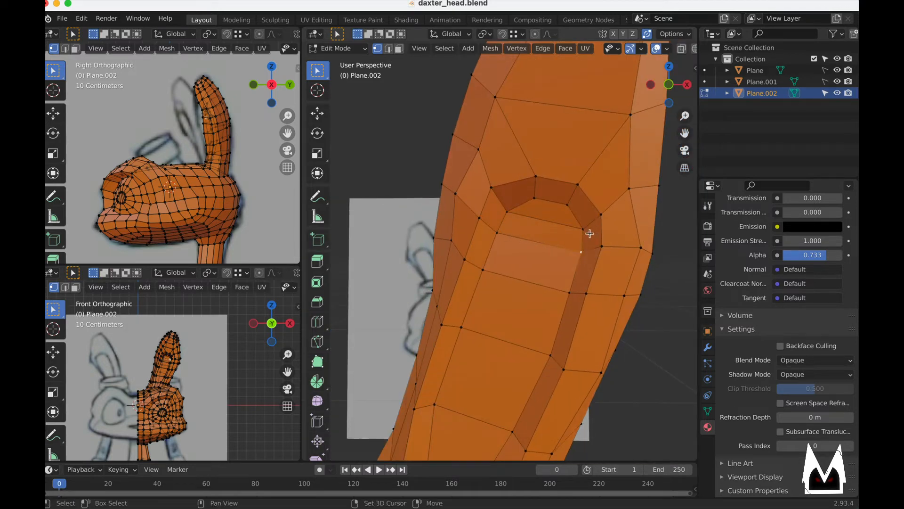
left_click(590, 233, "shift")
key("g")
key("g")
left_click(589, 252)
key("g")
key("g")
left_click(570, 248)
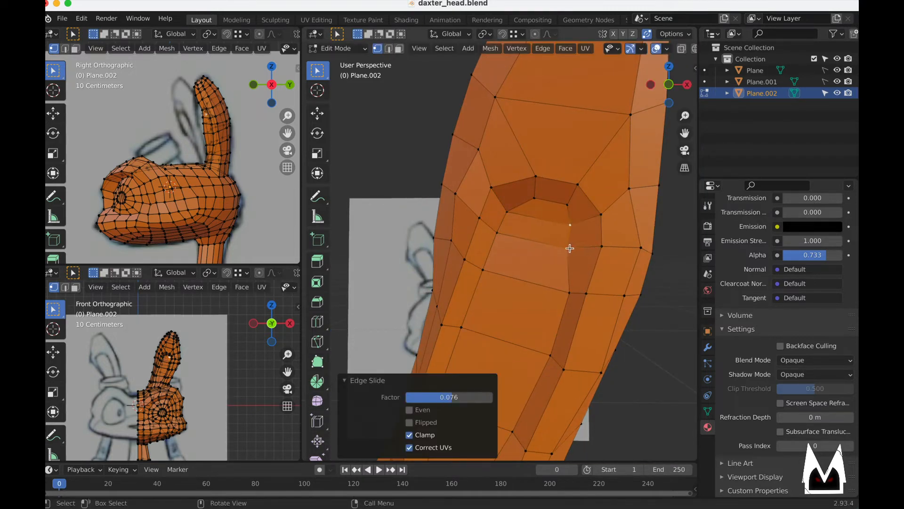
key("g")
left_click(589, 262)
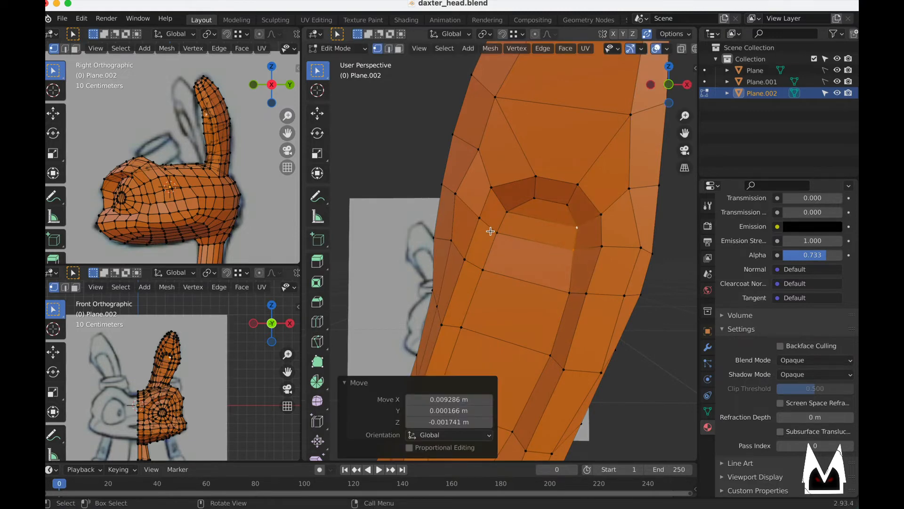
- Slide the short floor edge on the opposite side of the recess's upper end inward by factor 0.188
left_click(518, 242)
key("g")
key("g")
left_click(539, 249)
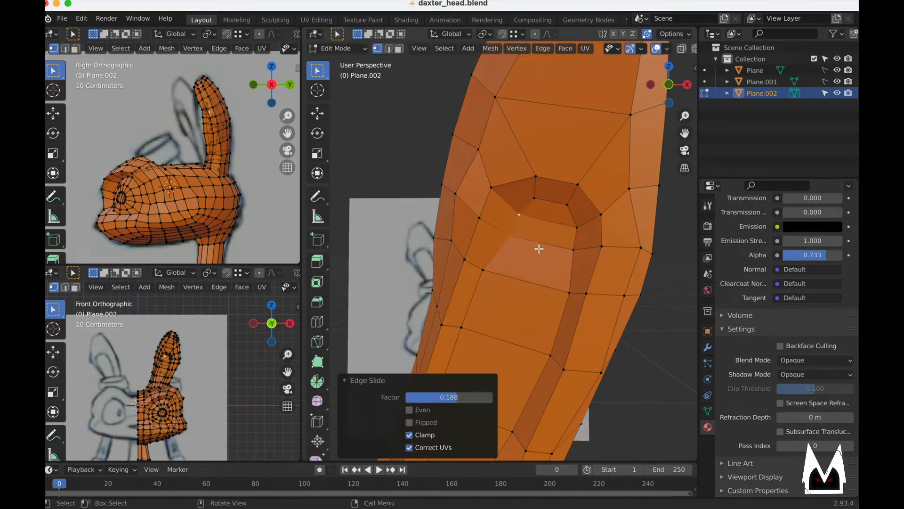
- Slide the two floor vertices at the very top of the recess closer together, the first by factor 0.341
left_click(533, 199)
key("g")
key("g")
left_click(549, 202)
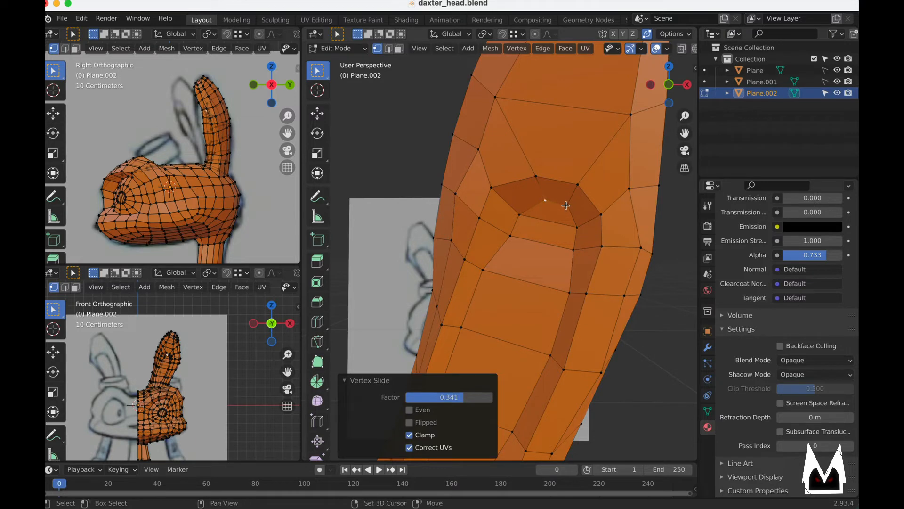
left_click(566, 205)
key("g")
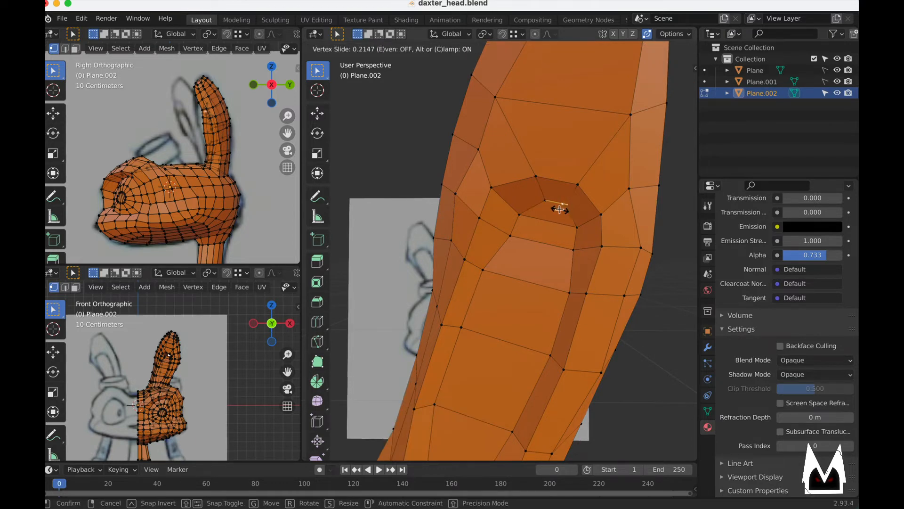
left_click(561, 208)
- Slide both vertices of the floor row just below the recess's upper end inward to narrow the floor there
left_click(484, 275)
key("g")
key("g")
left_click(517, 279)
left_click(578, 291)
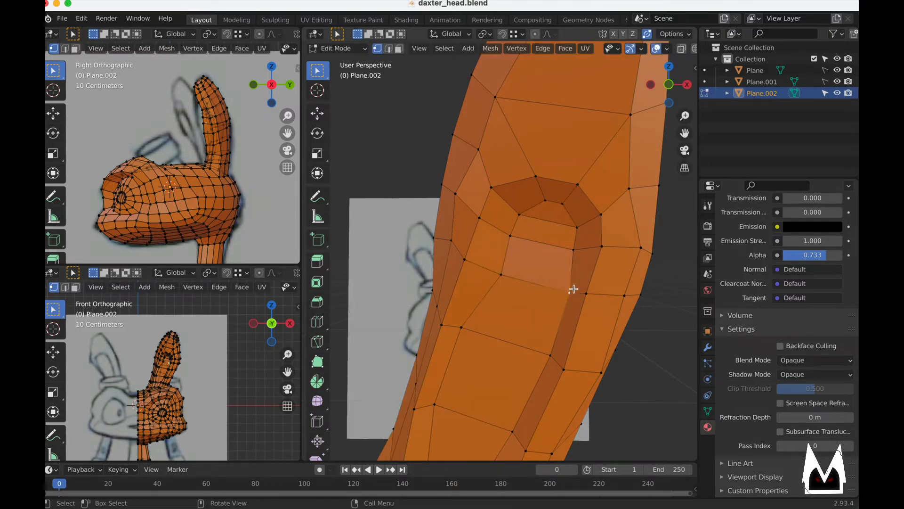
key("g")
key("g")
left_click(560, 288)
- Slide both floor vertices of the middle row of the recess inward to continue the narrower floor
left_click(546, 352)
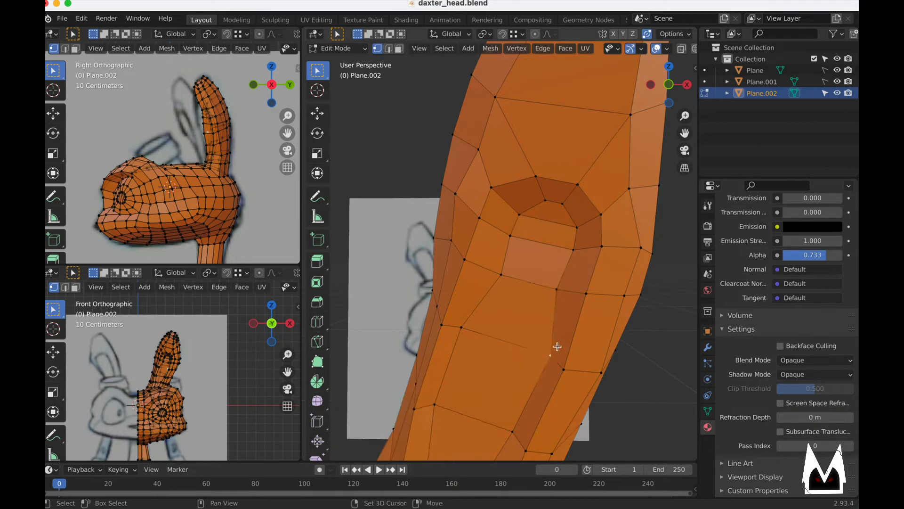
middle_click_drag(557, 345, 601, 292, "shift")
key("g")
key("g")
left_click(575, 288)
left_click(493, 287)
key("g")
key("g")
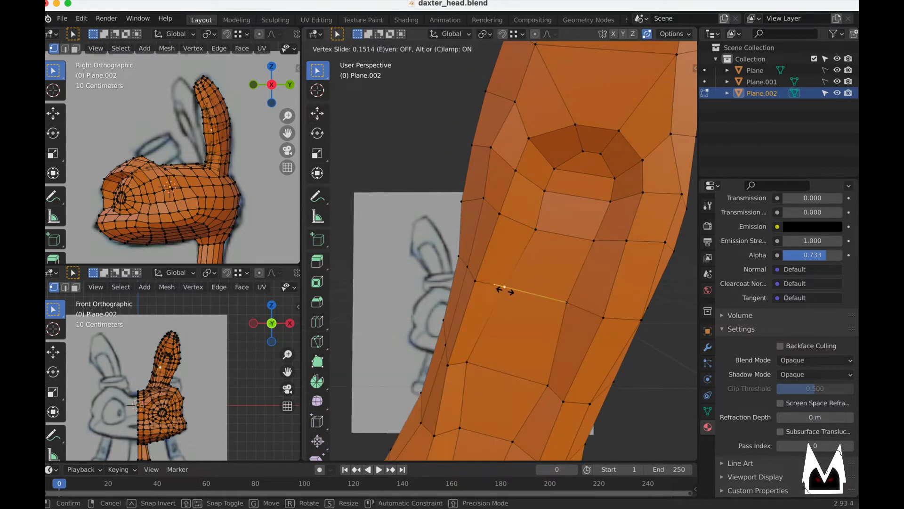
left_click(512, 291)
- Slide both floor vertices of the row below the recess's middle toward each other
middle_click_drag(525, 332, 521, 259, "shift")
left_click(472, 292)
key("g")
key("g")
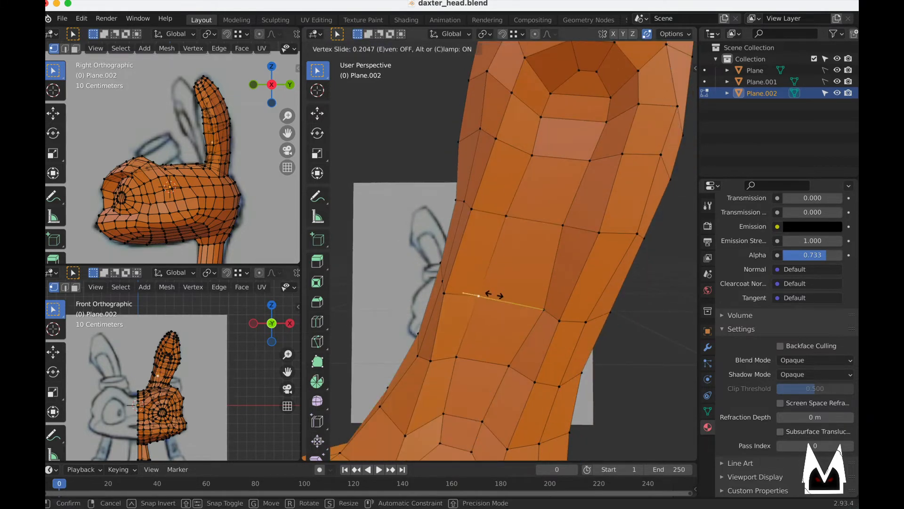
left_click(495, 295)
left_click(544, 312)
key("g")
key("g")
left_click(531, 310)
- Slide the short floor edge at the recess's lower end outward and reposition the neighbouring vertex above it
middle_click_drag(532, 311, 492, 273)
left_click(493, 272)
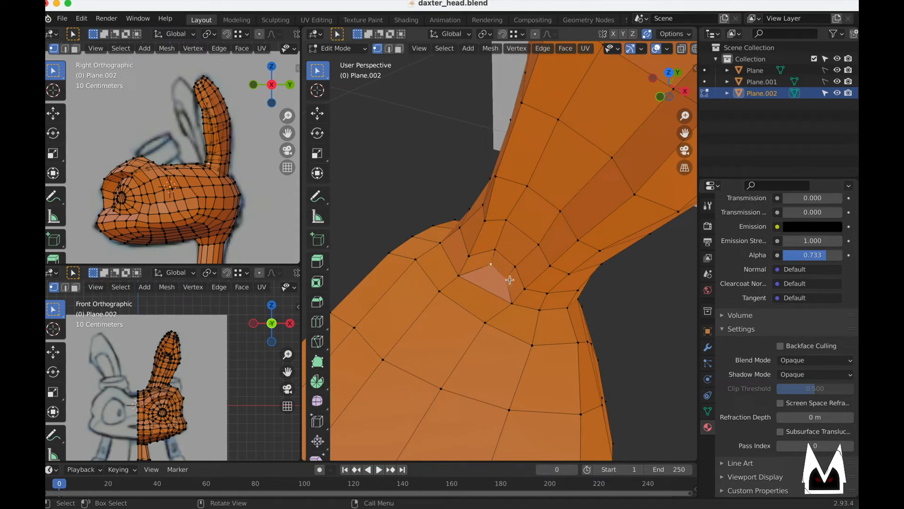
key("g")
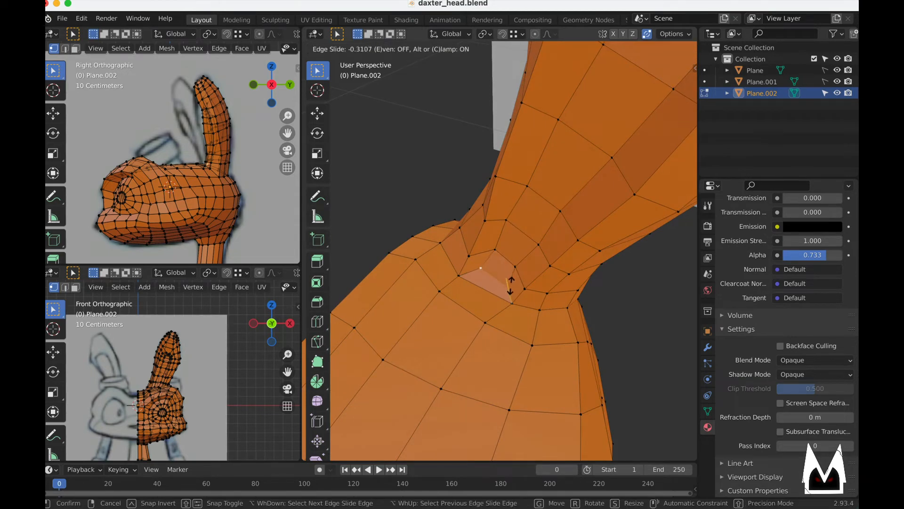
left_click(510, 285)
left_click(514, 267)
middle_click_drag(531, 265, 492, 245)
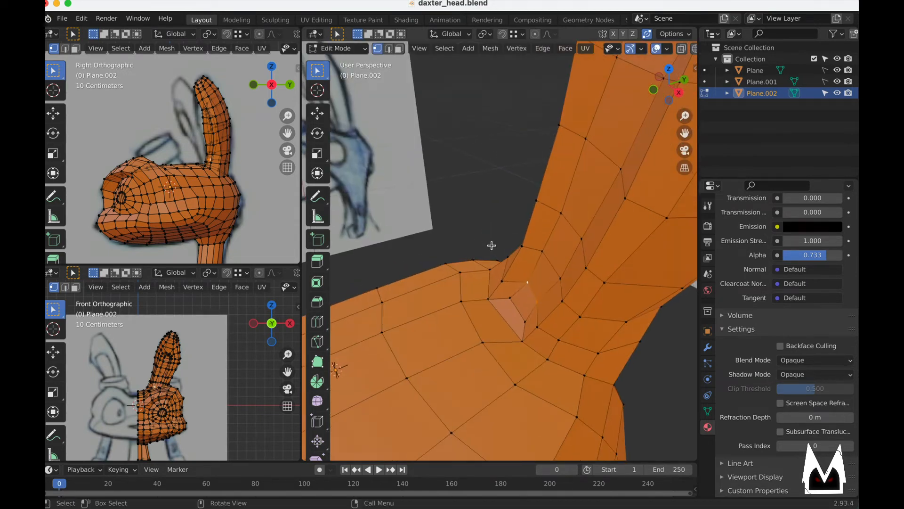
key("g")
left_click(544, 316)
- Slide the edge just above the recess's lower end by factor -0.138 to even out the faces at the ear's base
left_click(540, 255)
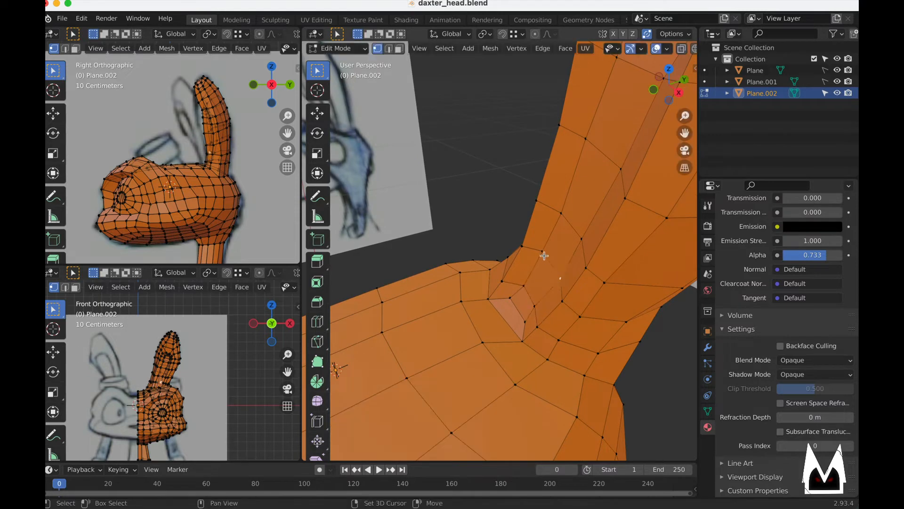
key("g")
key("g")
left_click(550, 270)
middle_click_drag(550, 270, 588, 263)
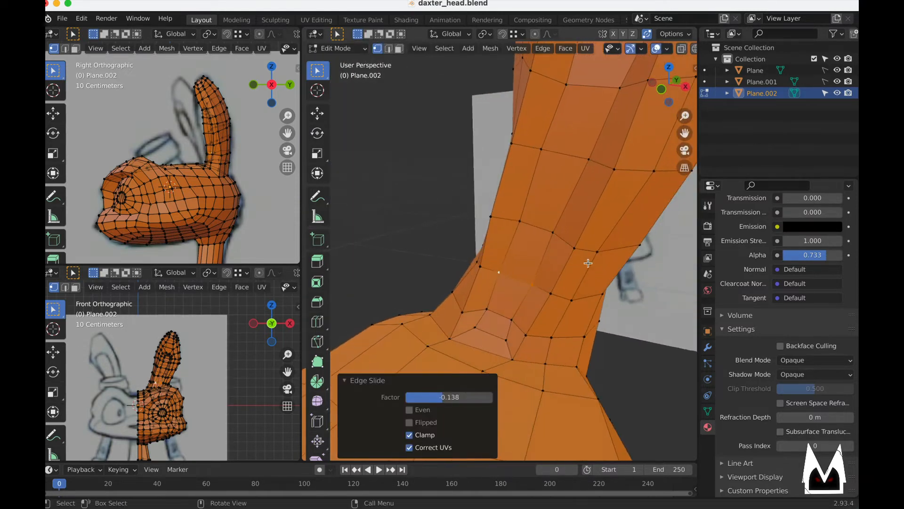
middle_click_drag(528, 290, 547, 243)
- Slide the vertices across the second row above the ear's base sideways to even their spacing, one of them by factor 0.249
key("g")
key("g")
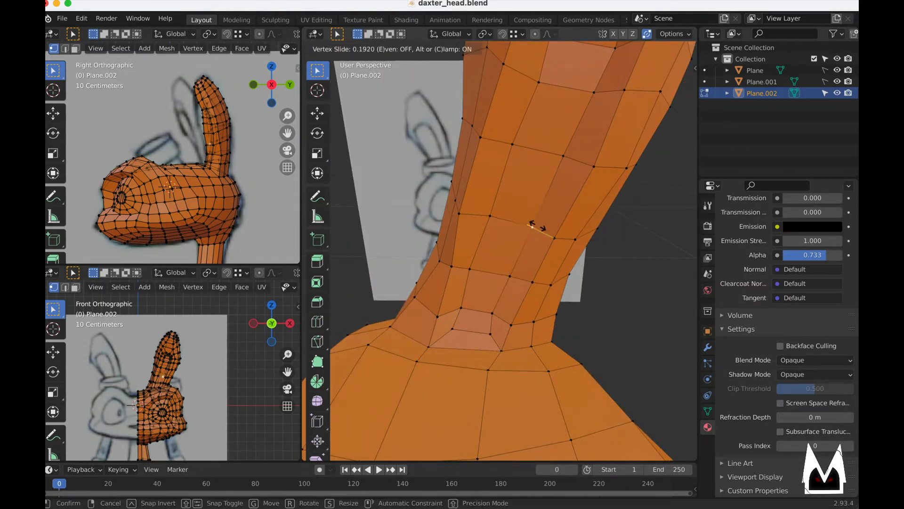
left_click(540, 225)
left_click(498, 218)
key("g")
key("g")
left_click(473, 216)
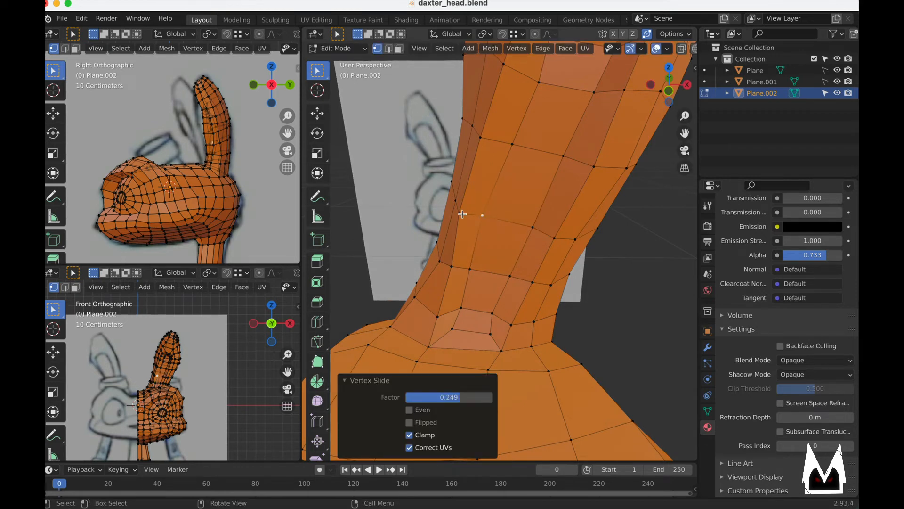
key("g")
key("g")
left_click(466, 215)
- Nudge four vertices in the ear's lower section to smooth its surface
middle_click_drag(509, 284, 502, 244)
key("g")
left_click(481, 235)
left_click(510, 216)
key("g")
left_click(500, 215)
left_click(486, 265)
key("g")
left_click(479, 263)
left_click(498, 200)
key("g")
left_click(493, 199)
- Raise the recess's upper rim edge, shift its middle vertex about -0.0025 m in X and 0.002 m in Z, and adjust the adjacent corner
mouse_move(510, 208)
middle_mouse_down("shift")
mouse_move(519, 190)
mouse_move(515, 225)
middle_mouse_up("shift")
left_click(505, 195)
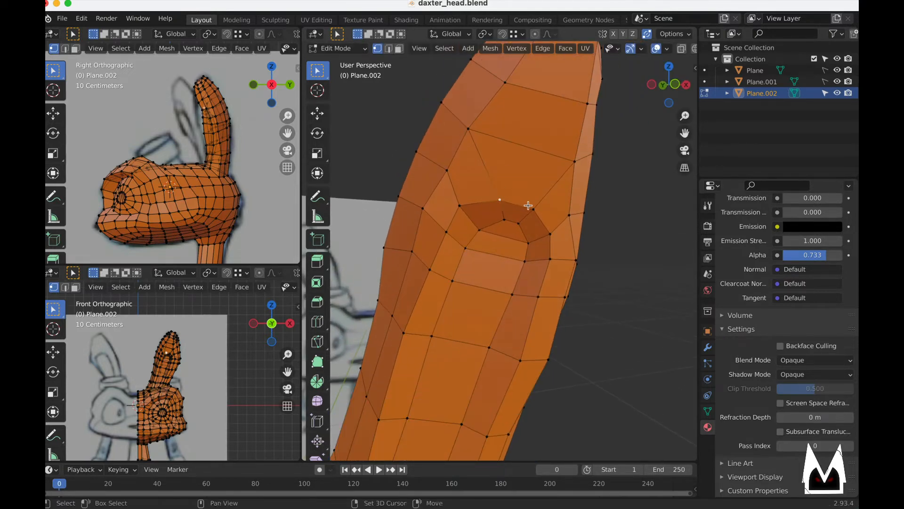
left_click(529, 203, "shift")
key("g")
left_click(532, 195)
key("g")
left_click(502, 190)
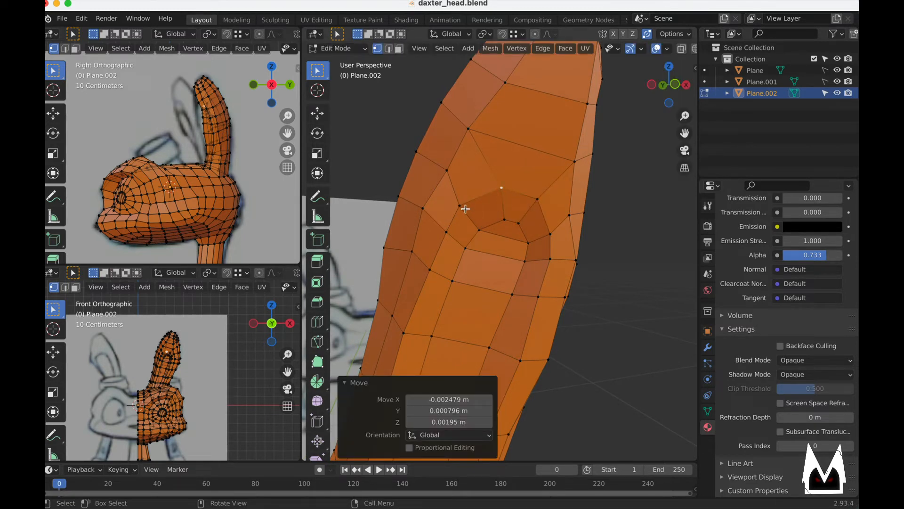
left_click(464, 206)
key("g")
left_click(470, 201)
- Adjust two vertices on the ear's side beside the recess, moving the second about -0.0006 m in X and 0.0007 m in Z
left_click(414, 258)
key("g")
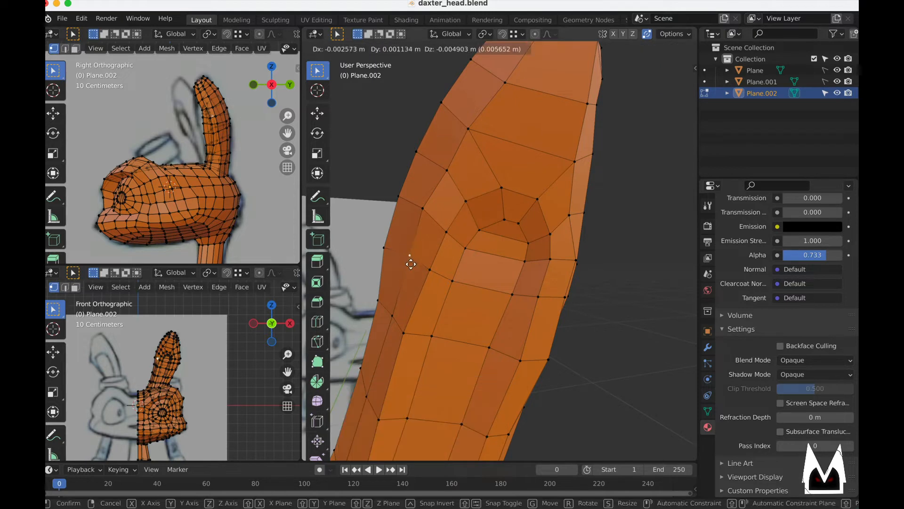
left_click(408, 265)
left_click(426, 272)
key("g")
left_click(426, 271)
- Select the edge along the recess's upper rim and slide the selected edges on the upper ear
middle_click_drag(503, 246, 581, 217)
scroll(450, 256, "down", 3)
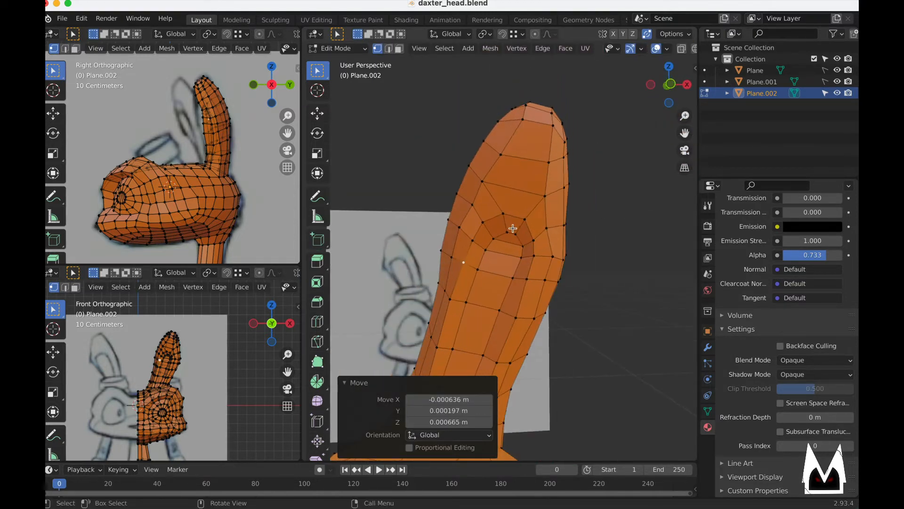
middle_click_drag(513, 231, 456, 292)
left_click(507, 203, "shift")
scroll(460, 242, "up", 3)
scroll(466, 294, "down", 4)
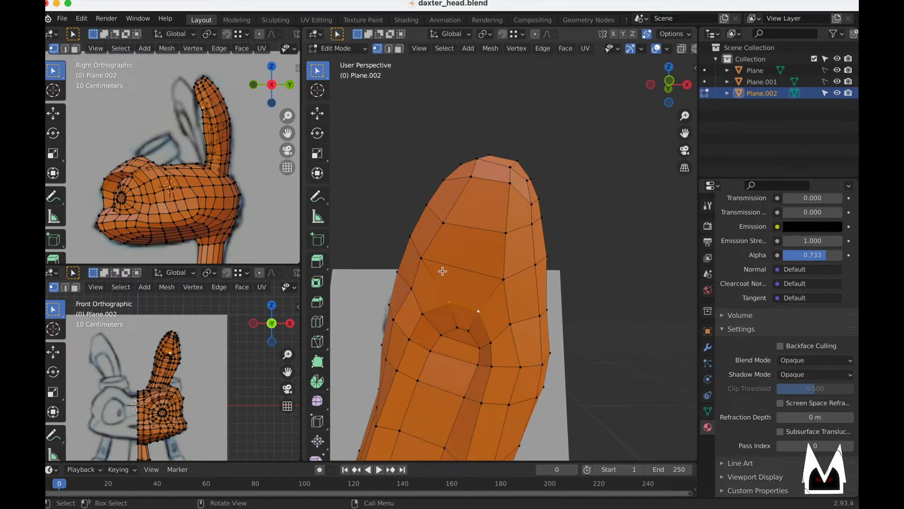
scroll(468, 327, "down", 5)
middle_click_drag(494, 284, 482, 250)
scroll(541, 301, "up", 2)
key("g")
key("g")
left_click(537, 321)
- Try a further slide of the selected edges on the upper ear and undo it
key("g")
key("g")
left_click(510, 326)
key("ctrl+z")
- Slide the edges running down from the tip along the back side of the ear twice, by factors 0.266 and 0.268
scroll(563, 295, "down", 4)
left_click(532, 387, "shift")
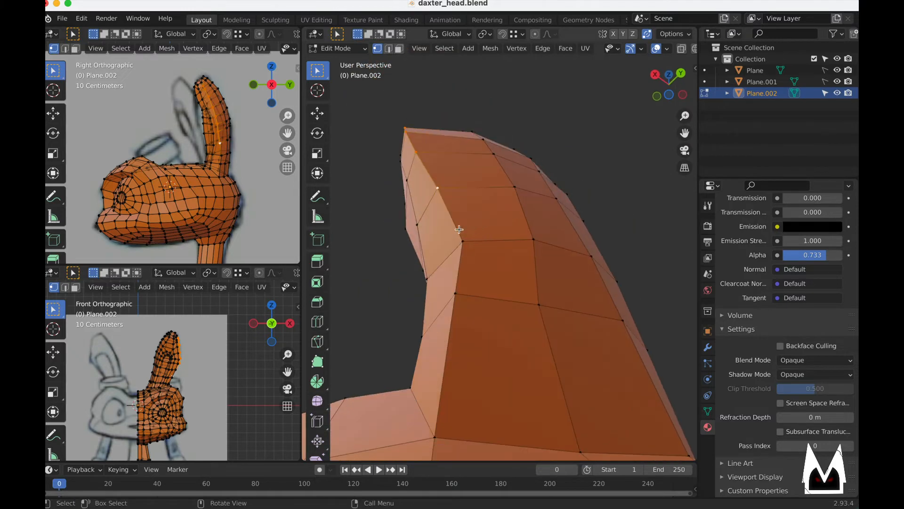
key("g")
key("g")
left_click(469, 194)
key("g")
key("g")
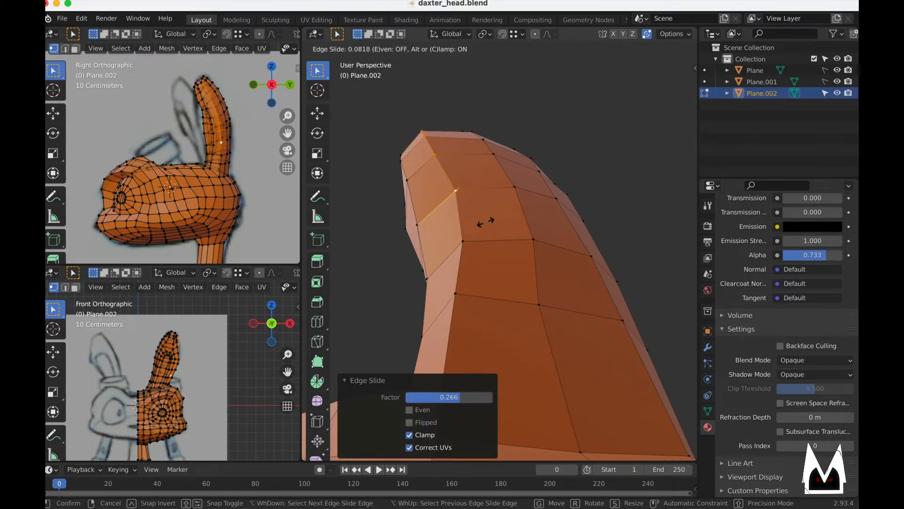
left_click(477, 224)
middle_click_drag(477, 225, 503, 237)
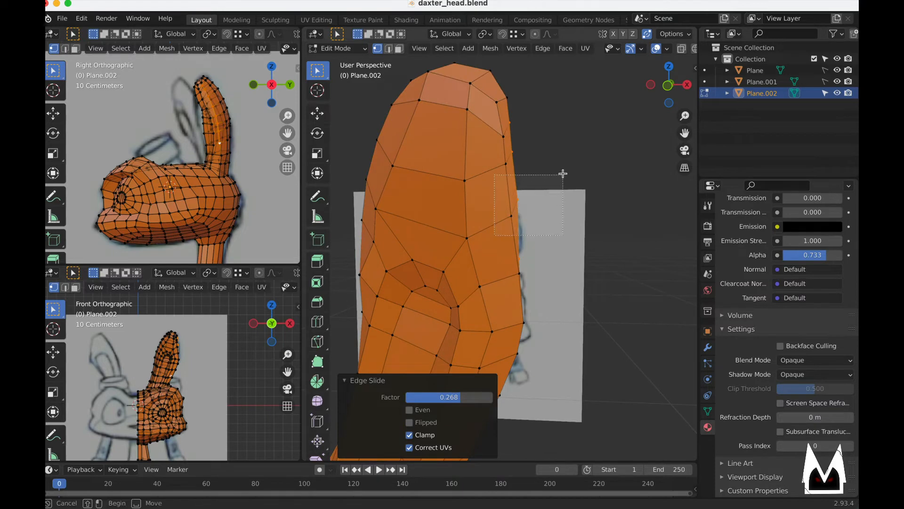
- Move the side vertices of the upper ear outward, the last selection about 0.0117 m in X and -0.0041 m in Y
middle_click_drag(562, 173, 469, 246)
key("g")
left_click(486, 226)
left_click_drag(458, 239, 495, 253)
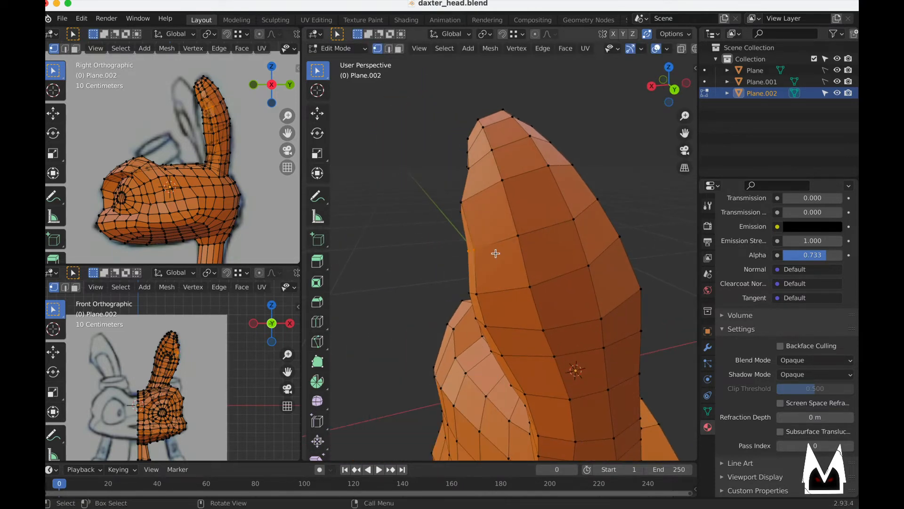
key("g")
left_click(487, 253)
- Move the side vertices just below the ear's tip outward about 0.0082 m in X to round the outline
middle_click_drag(487, 252, 468, 174)
left_click(460, 176)
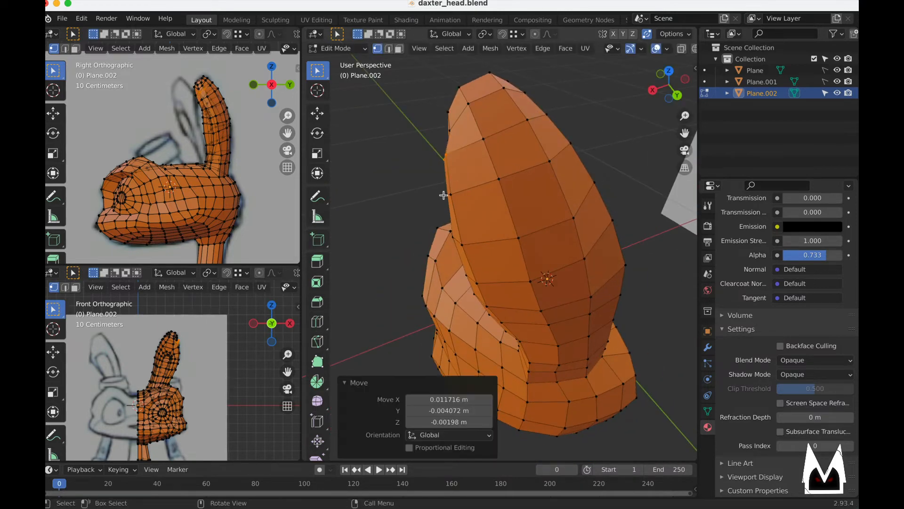
middle_click_drag(460, 176, 527, 193)
left_click_drag(527, 144, 531, 132)
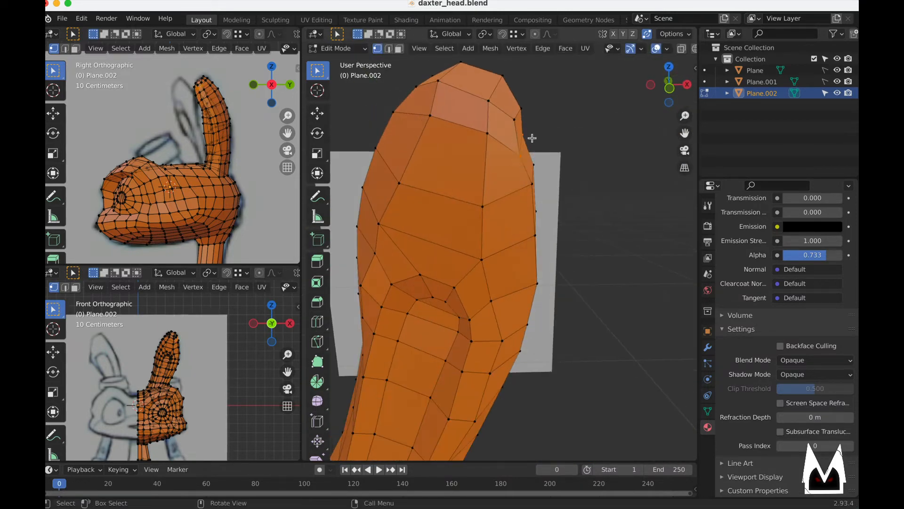
middle_click_drag(531, 137, 543, 160)
key("g")
left_click(543, 159)
- Refine the side outline near the ear's tip by moving a front vertex about -0.0038 m in X and 0.0011 m in Z
scroll(178, 330, "up", 8)
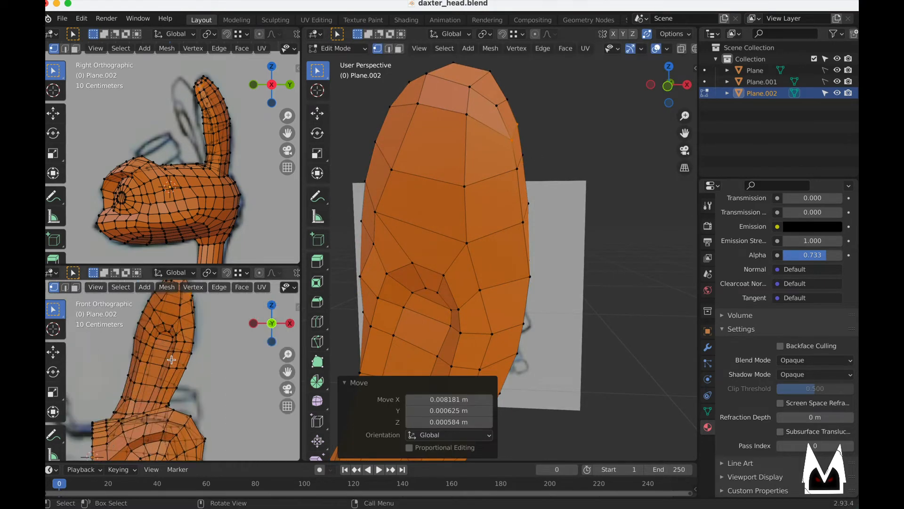
middle_click_drag(183, 372, 214, 389, "shift")
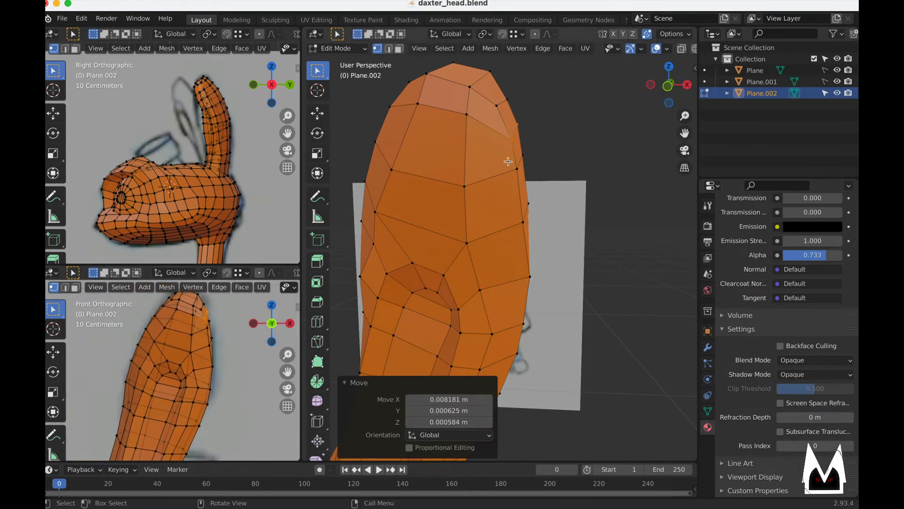
middle_click_drag(508, 161, 459, 239, "shift")
left_click(438, 199)
middle_click_drag(457, 206, 478, 216)
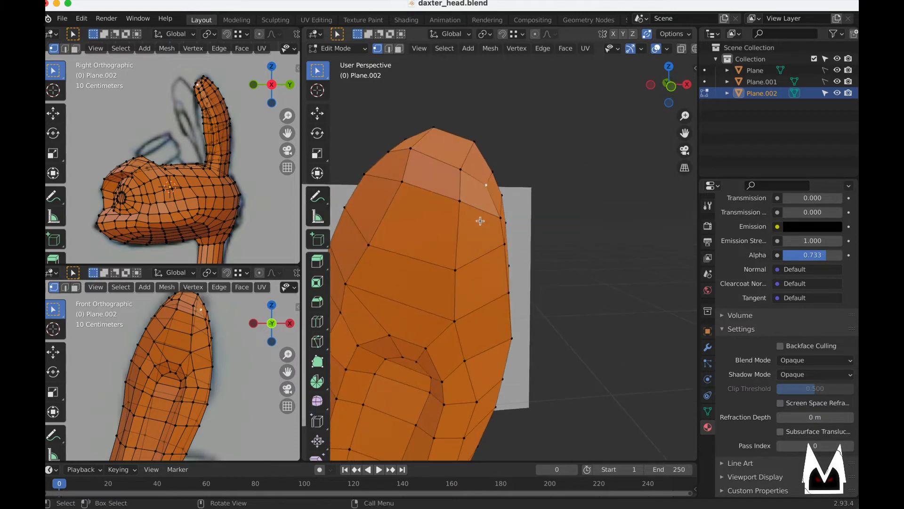
key("g")
left_click(495, 216)
- Examine the ear's shape in Object Mode against the reference sketches, return to Edit Mode and inspect the back of its base
scroll(195, 381, "down", 2)
scroll(194, 382, "up", 5)
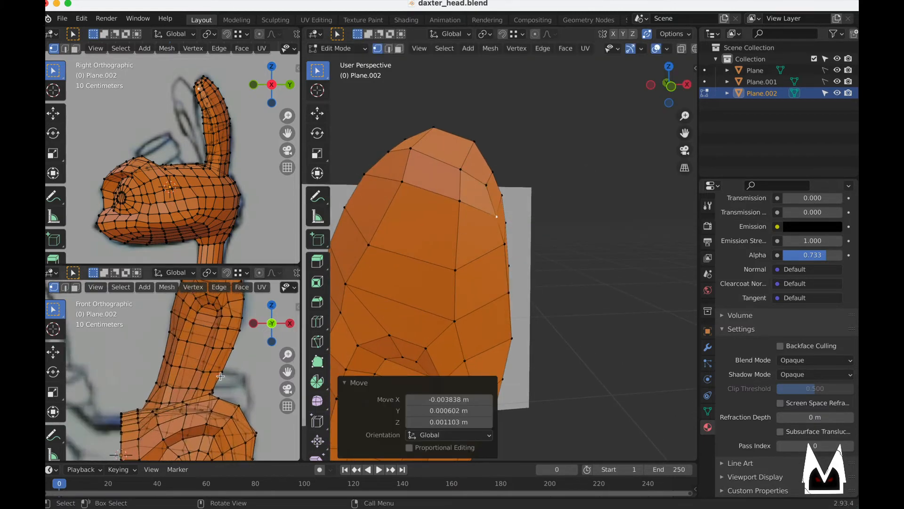
key("Tab")
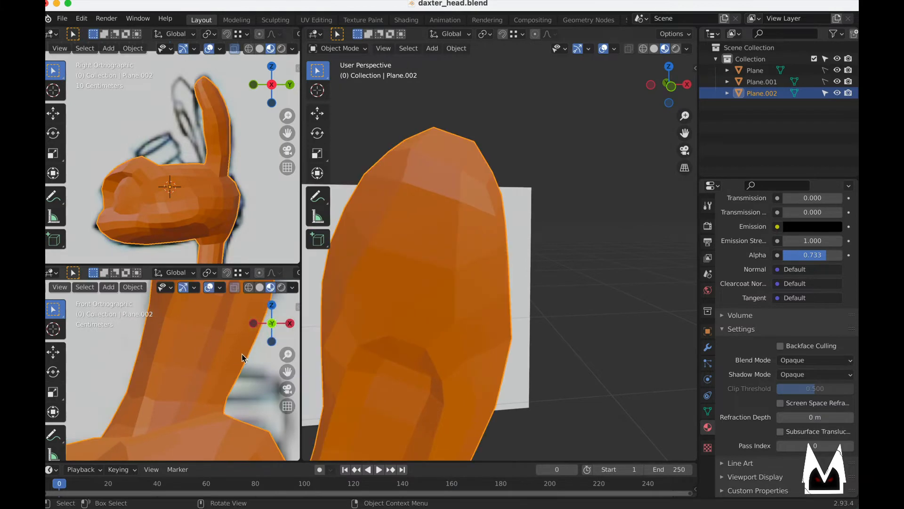
scroll(535, 395, "down", 3)
middle_click_drag(535, 395, 330, 272, "shift")
scroll(165, 348, "down", 8)
scroll(365, 271, "down", 5)
scroll(451, 256, "up", 2)
scroll(484, 251, "up", 3)
middle_click_drag(452, 256, 558, 260)
key("Tab")
middle_click_drag(424, 263, 369, 311)
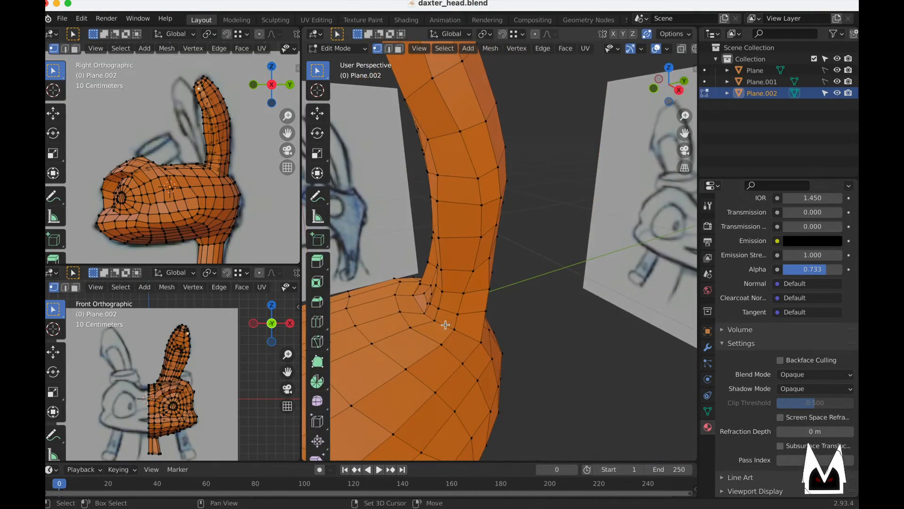
- Move the side vertices at the ear's base about -0.0072 m in X, -0.0058 m in Y and -0.0064 m in Z
middle_click_drag(446, 325, 424, 335)
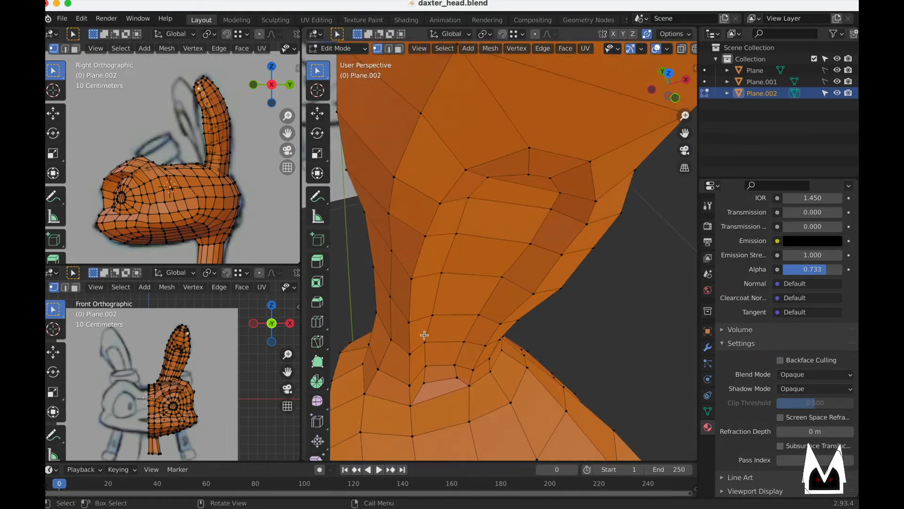
left_click(379, 316)
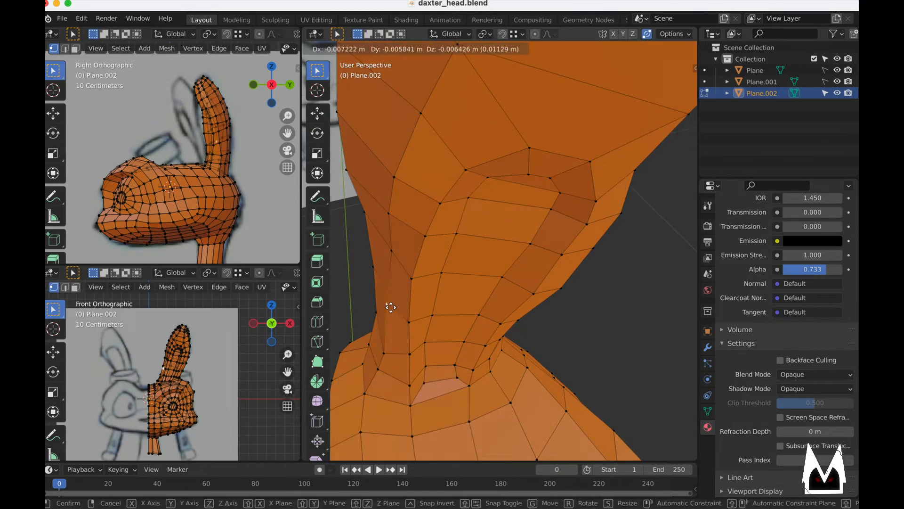
key("g")
left_click(391, 259)
middle_click_drag(392, 258, 530, 290)
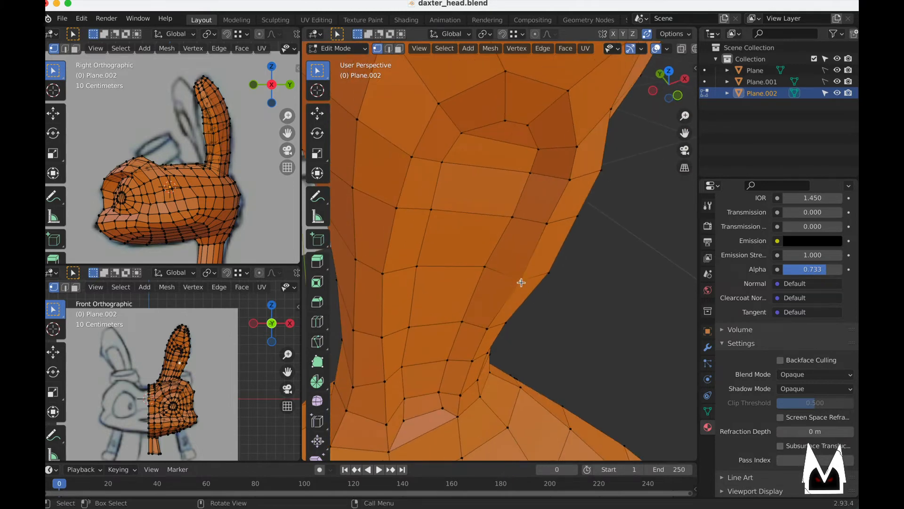
- Even out the ear's outer side edge beside the recess, moving a rim vertex about -0.0073 m in X and 0.0079 m in Y
key("g")
left_click(525, 288)
left_click(544, 273)
key("g")
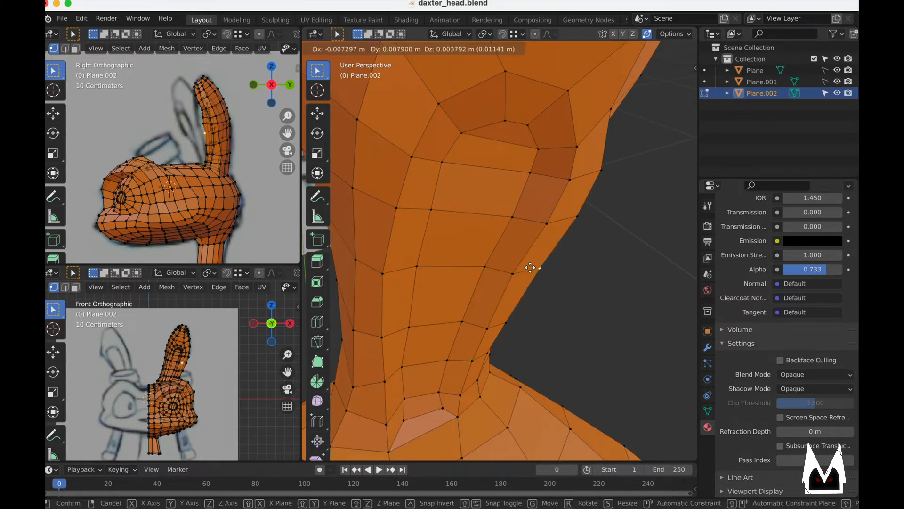
left_click(530, 268)
- Move the front rim vertices beside the middle of the recess forward to smooth the ear's side profile
middle_click_drag(557, 291, 529, 220)
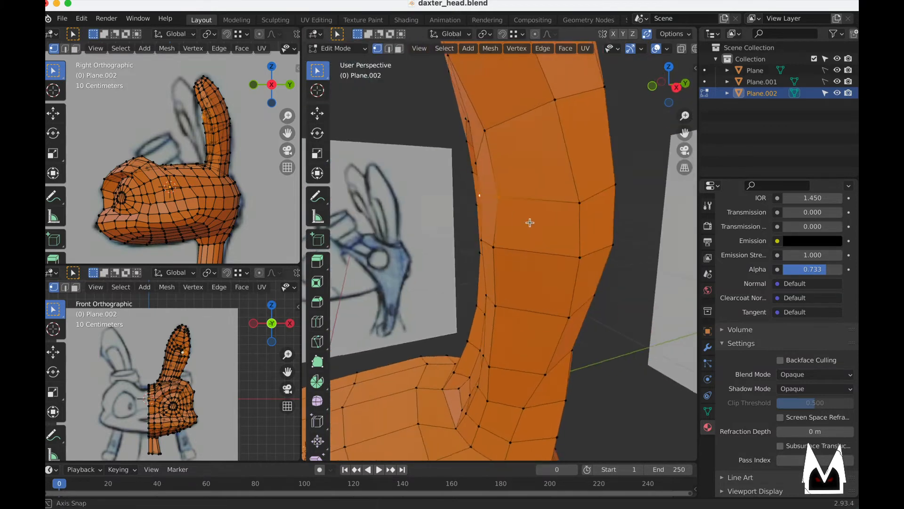
key("g")
left_click(540, 273)
key("g")
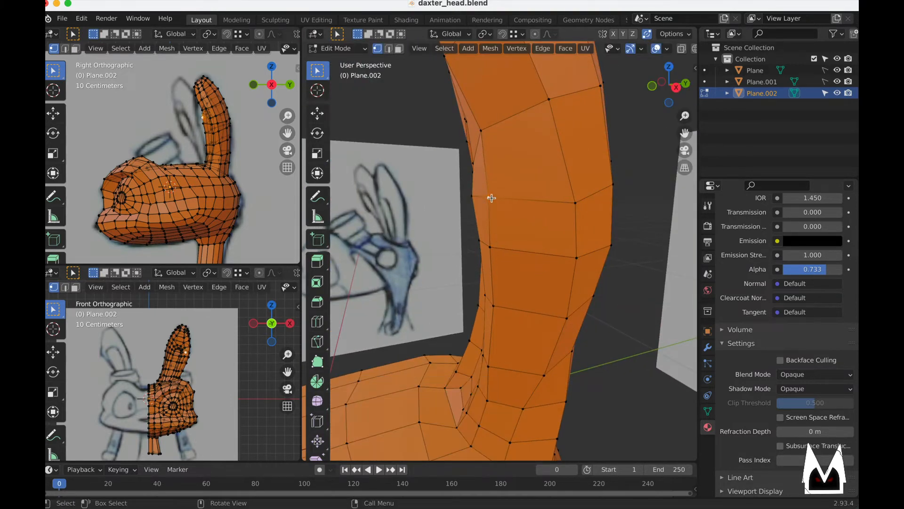
left_click(491, 197)
- Move the next front rim vertices up the ear forward, the last about -0.0067 m in Y and -0.0027 m in Z
middle_click_drag(491, 197, 537, 189)
middle_click_drag(541, 157, 511, 181)
key("g")
left_click(504, 180)
key("g")
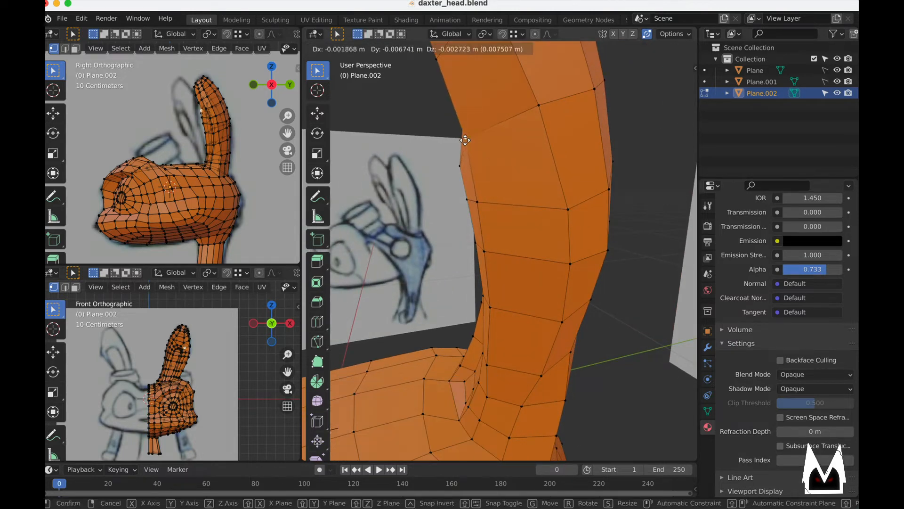
left_click(463, 138)
- Move the front rim vertex near the top of the recess about -0.0034 m in X and -0.0068 m in Y
middle_click_drag(463, 137, 545, 233)
key("g")
left_click(535, 236)
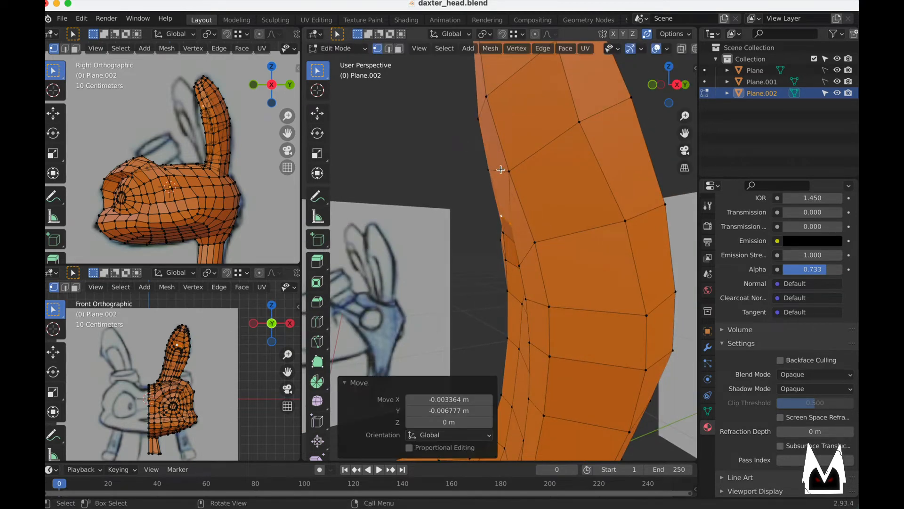
- Adjust the upper front rim vertices, one of them by about -0.0015 m in X and -0.0035 m in Y
left_click(511, 168)
middle_click_drag(513, 164, 552, 248)
left_click(558, 249)
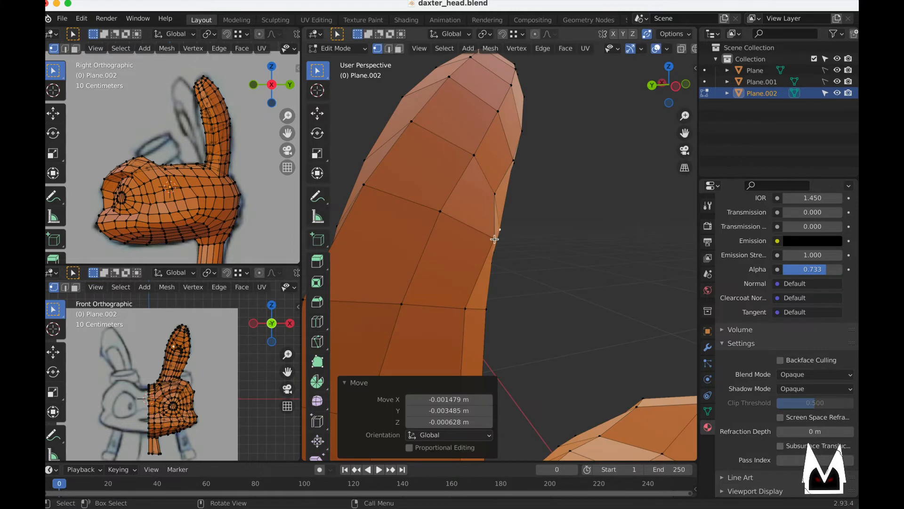
key("g")
left_click(469, 234)
- Examine the ear's overall shape in Object Mode and inspect the inner recess in Edit Mode
scroll(541, 283, "down", 5)
middle_click_drag(541, 282, 511, 228)
key("Tab")
left_click(521, 349)
scroll(514, 265, "up", 4)
left_click(518, 229)
scroll(539, 188, "up", 3)
middle_click_drag(541, 190, 485, 207)
key("Tab")
middle_click_drag(517, 236, 498, 308)
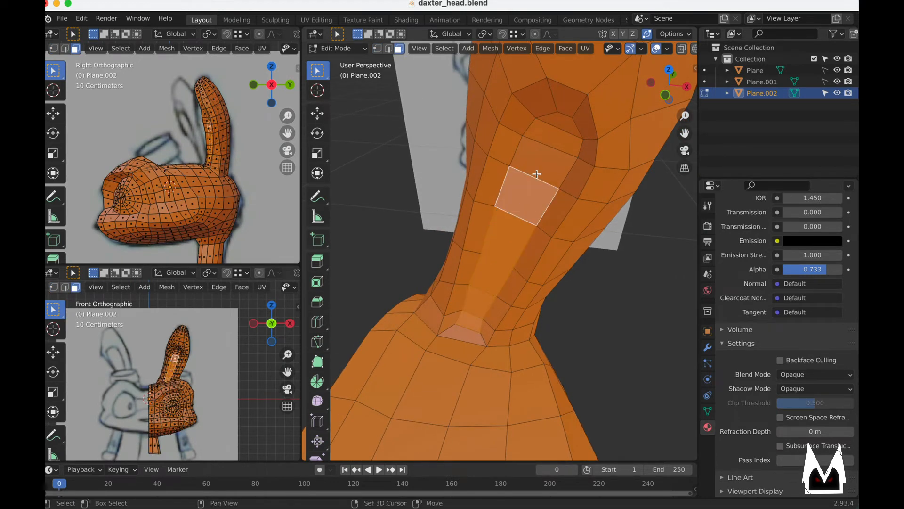
- Try to vertex-slide the selected faces of the ear's inner recess floor toward the surrounding rim
middle_click_drag(584, 261, 531, 259)
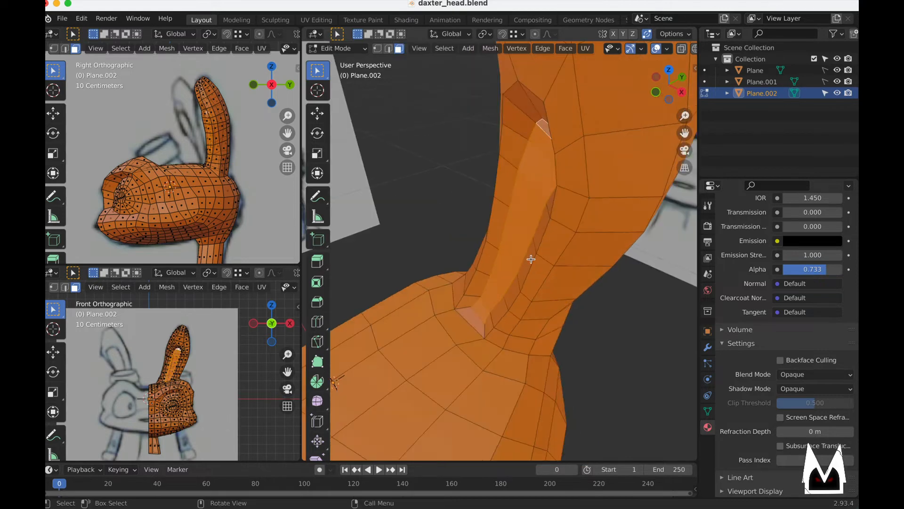
left_click(531, 259, "alt")
key("g")
key("g")
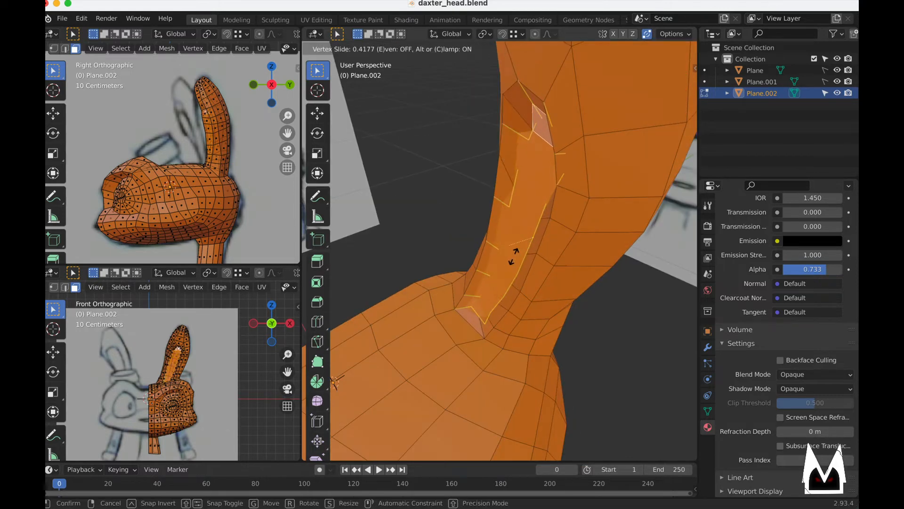
left_click(507, 258)
mouse_move(508, 258)
middle_mouse_down()
mouse_move(541, 252)
mouse_move(534, 261)
middle_mouse_up()
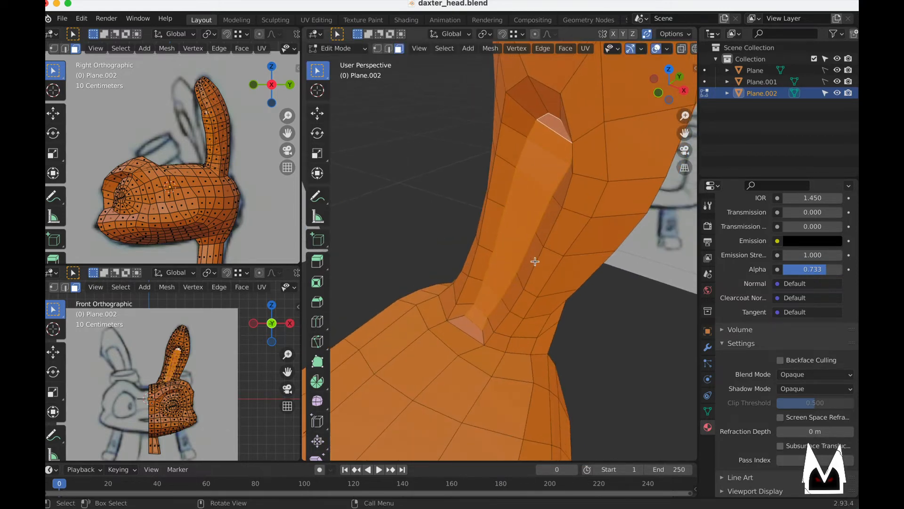
- Select the recess floor's edge path nearest the head's centre and edge-slide it outward by about -0.51 to widen the floor
mouse_move(525, 214)
middle_mouse_down()
mouse_move(634, 198)
mouse_move(566, 200)
mouse_move(506, 286)
mouse_move(480, 275)
mouse_move(498, 289)
middle_mouse_up()
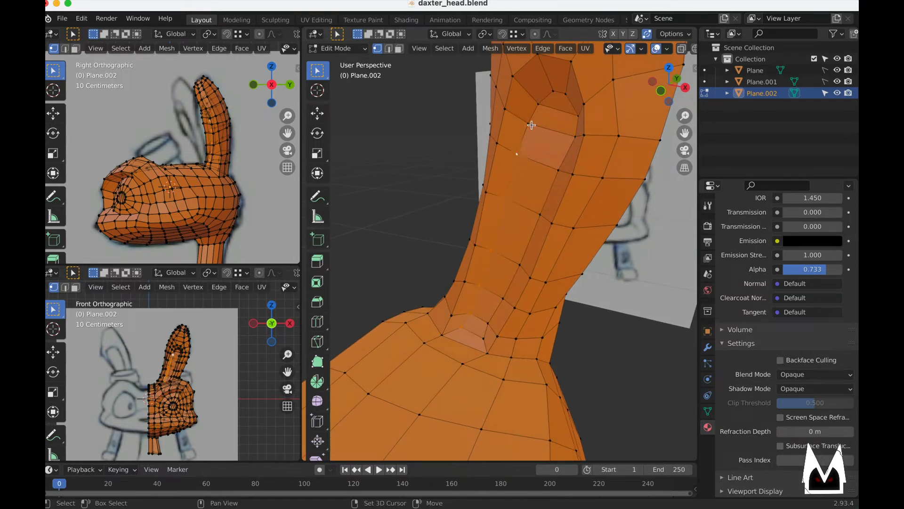
left_click(538, 108, "ctrl+shift")
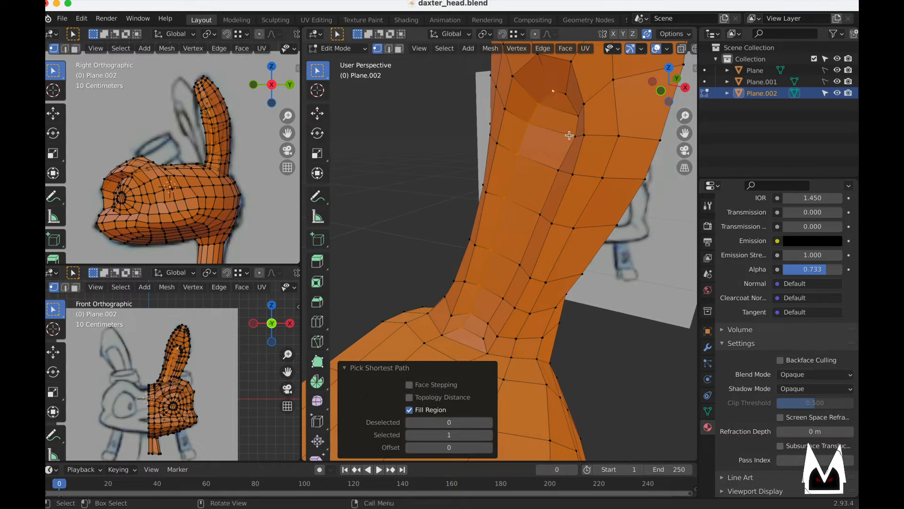
key("g")
key("g")
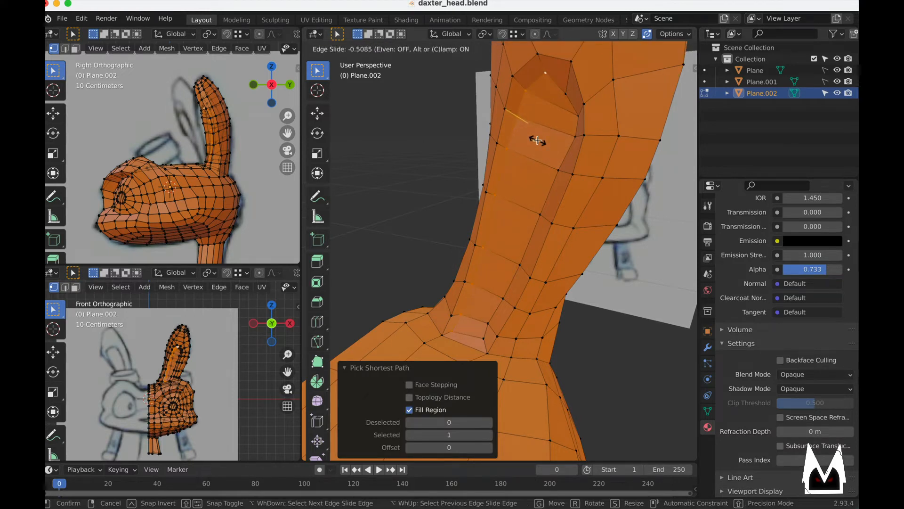
left_click(537, 141)
- Select the recess floor's edge path on the ear's outer side and edge-slide it toward the rim
middle_click_drag(537, 140, 566, 303)
left_click(476, 340, "ctrl+shift")
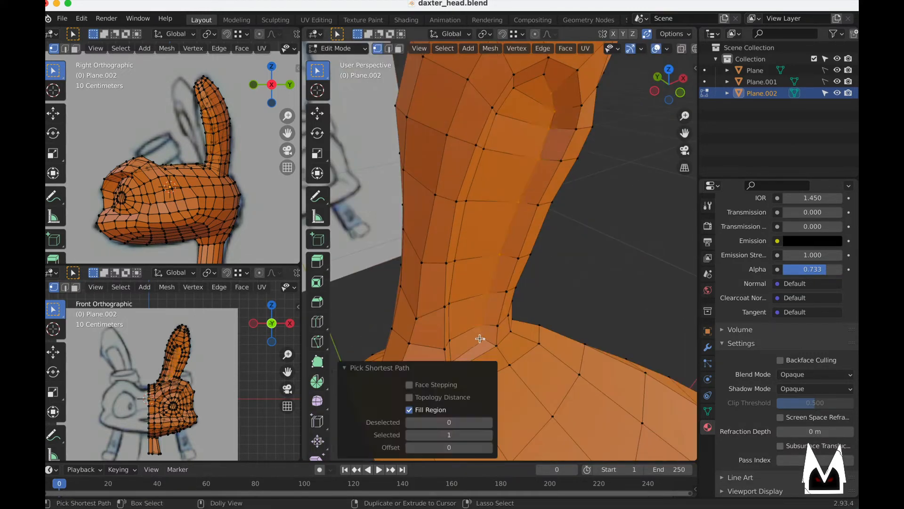
middle_click_drag(475, 340, 518, 248)
key("g")
key("g")
left_click(589, 254)
- Check the recess in Object Mode and move its lower corner vertices on the head-centre side inward about 0.0172 m in X
key("Tab")
scroll(518, 245, "down", 6)
left_click(579, 304)
middle_click_drag(579, 304, 510, 283)
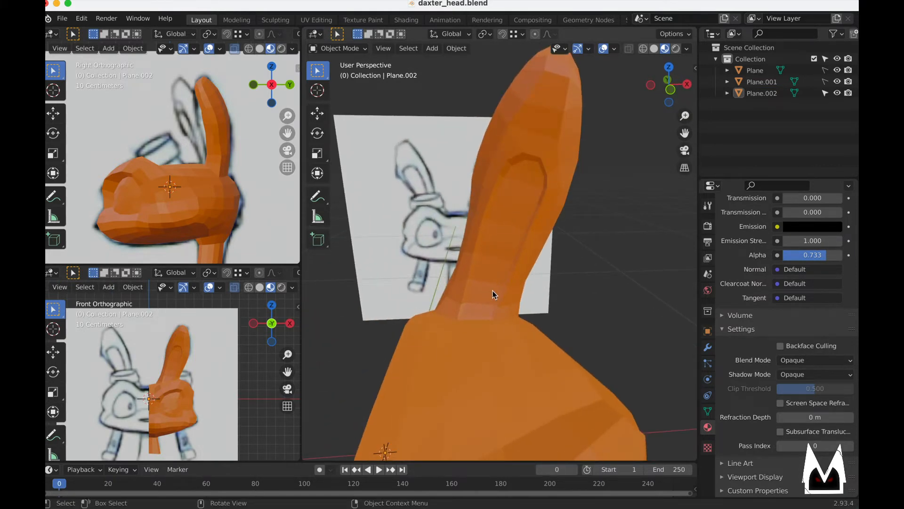
left_click(496, 289)
key("Tab")
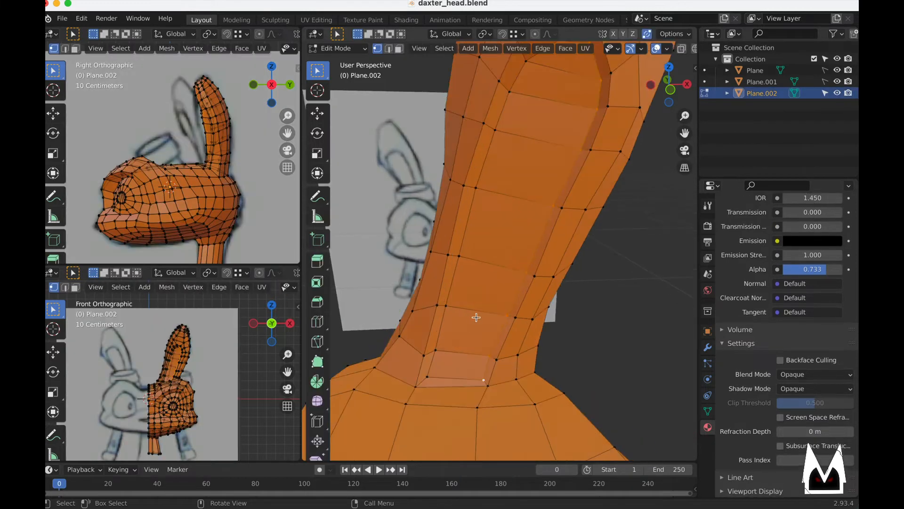
left_click(449, 344)
key("g")
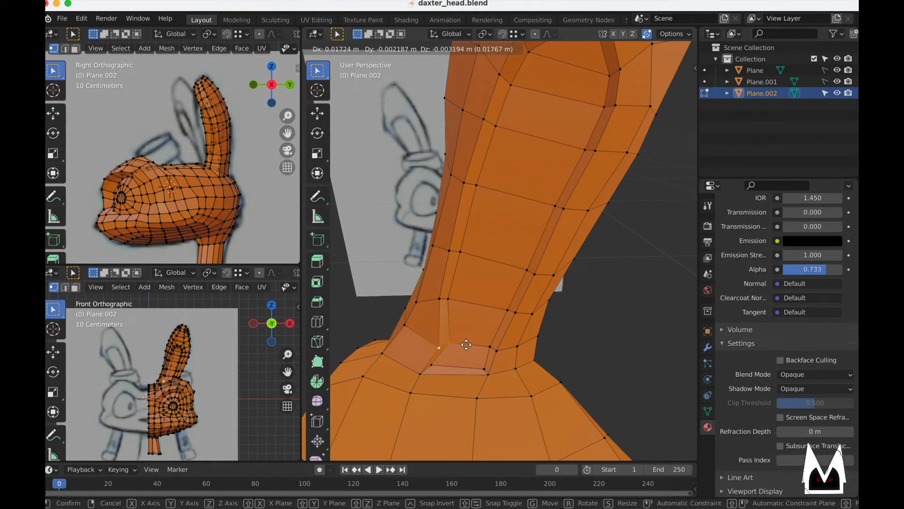
left_click(465, 343)
- Move the two bottom corners of the ear recess inward to narrow its lower end
left_click(419, 375)
middle_click_drag(471, 354, 475, 336, "shift")
key("g")
left_click(495, 349)
left_click(491, 354)
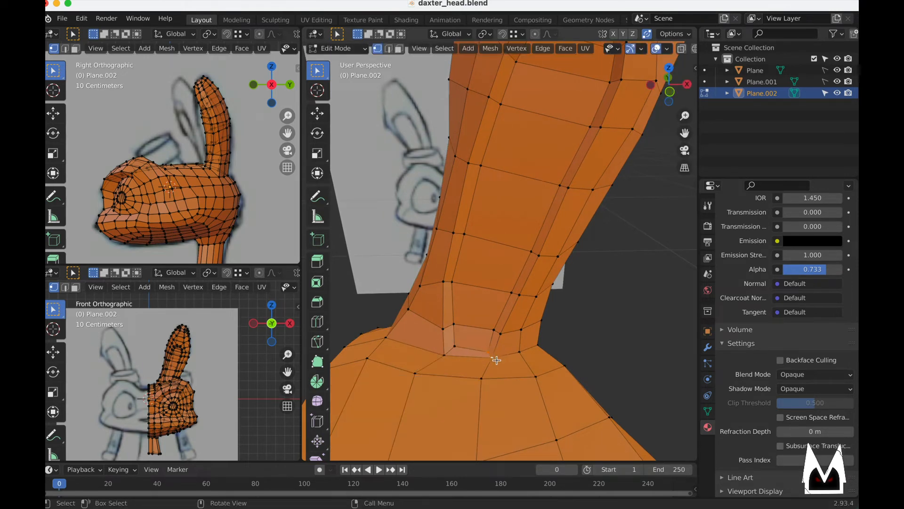
key("g")
left_click(492, 341)
- Move the lowest outer-side edge vertices of the recess inward, the upper row by about -0.0124 m in X
left_click(494, 331)
key("g")
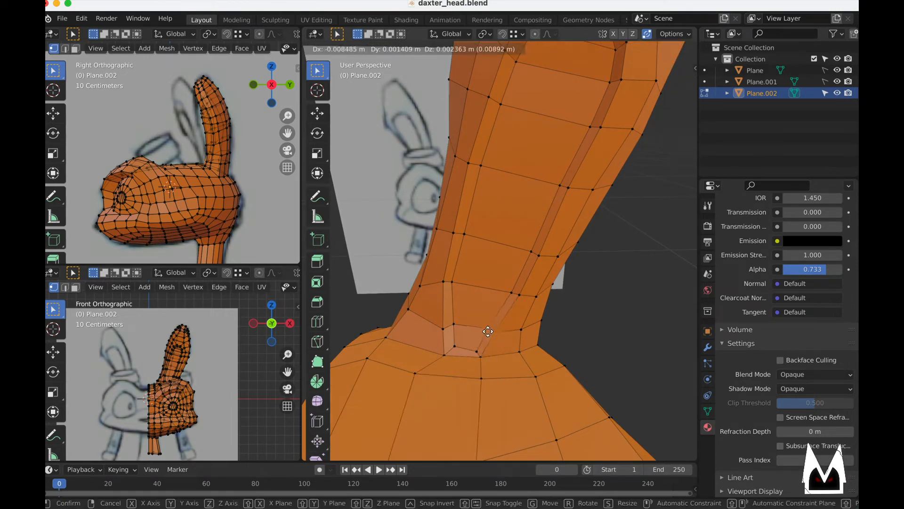
left_click(491, 328)
left_click(513, 292)
key("g")
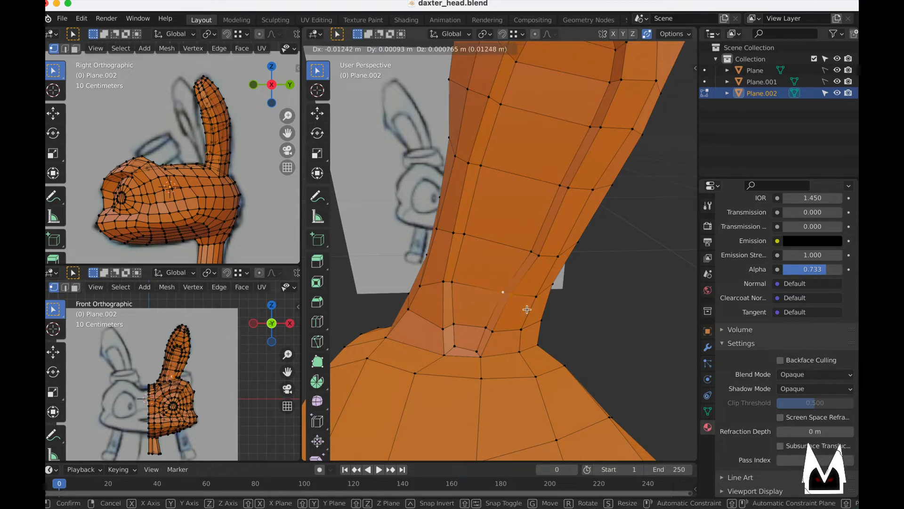
left_click(530, 310)
- Switch to the daxter_concept.jpg preview to examine the ear drawings, close it and restore Blender's right orthographic side view
key("super+Tab")
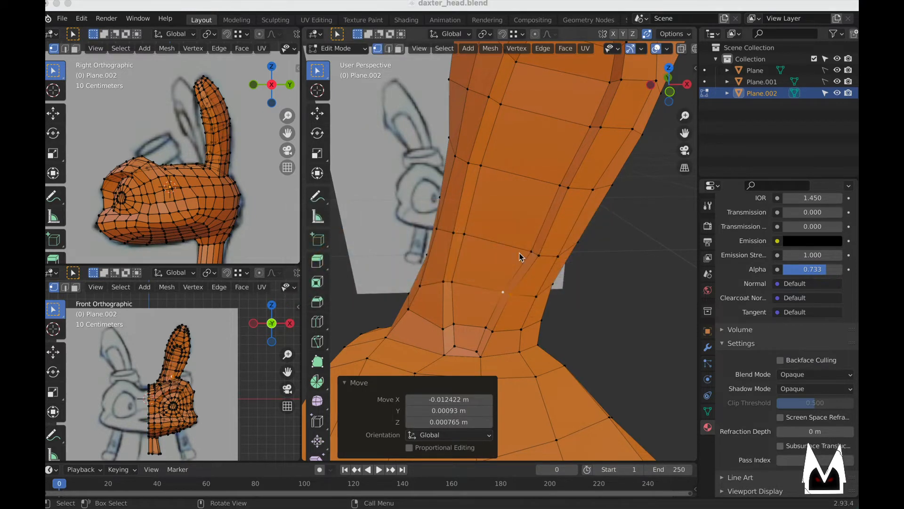
key("super+Tab")
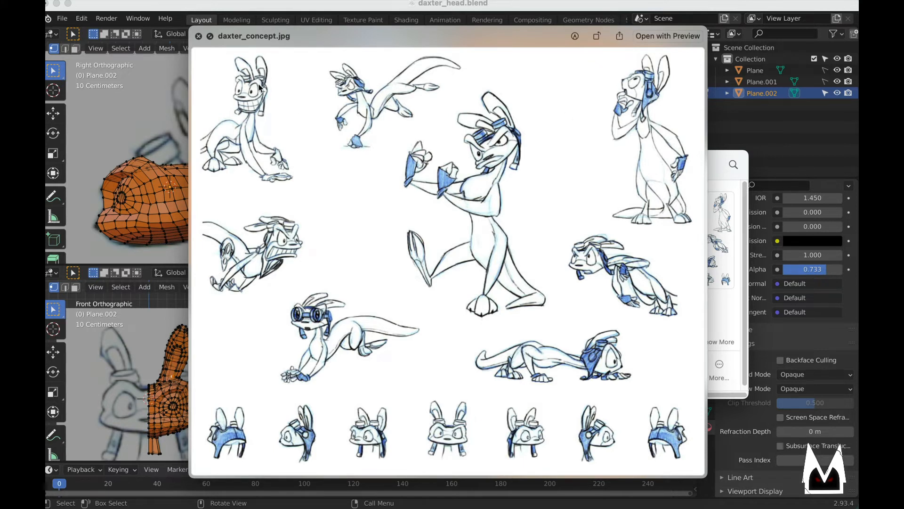
key("super+Tab")
middle_click_drag(125, 63, 106, 66)
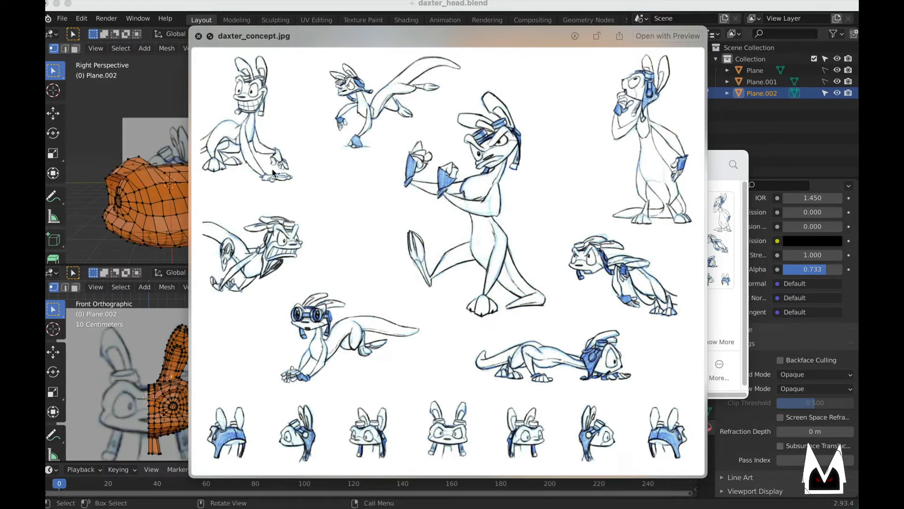
middle_click_drag(173, 139, 134, 137)
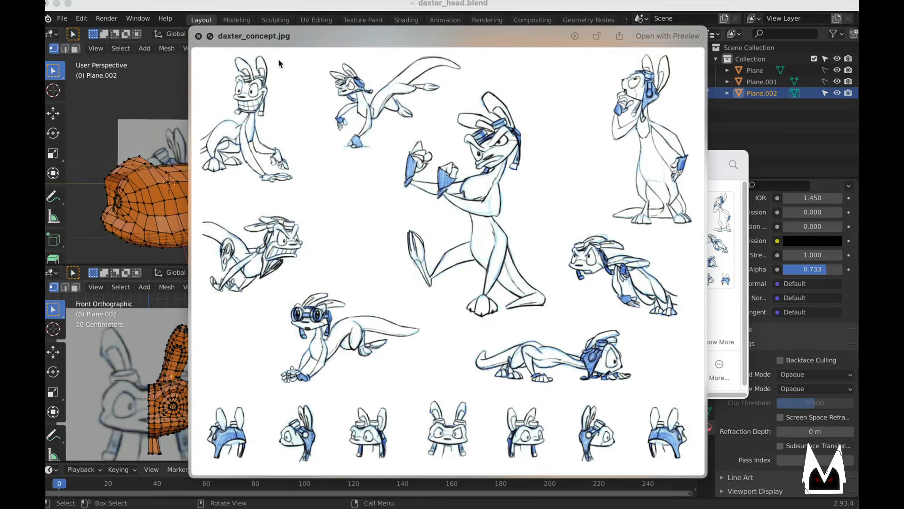
key("space")
left_click(377, 116)
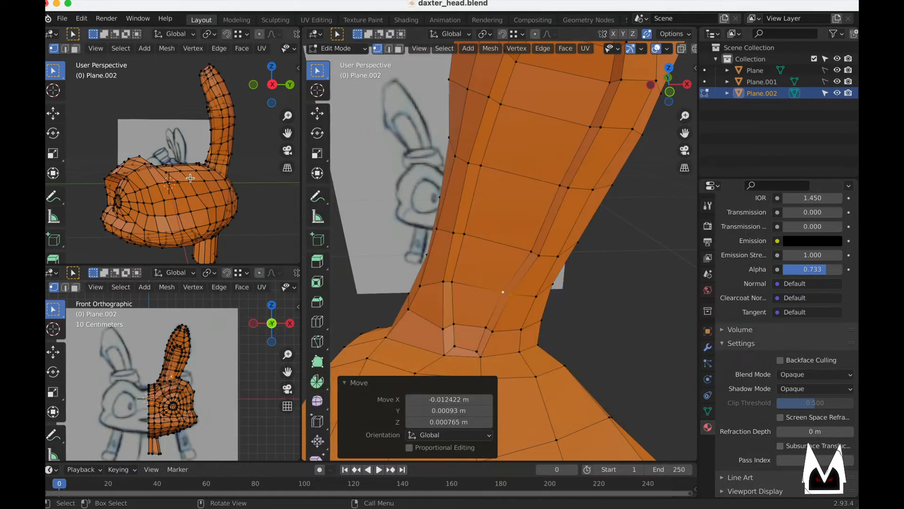
middle_click_drag(190, 178, 267, 192, "alt")
- Move the recess's head-centre edge vertices, second row from its base, about 0.0196 m in X and -0.0032 m in Z
middle_click_drag(520, 294, 490, 259)
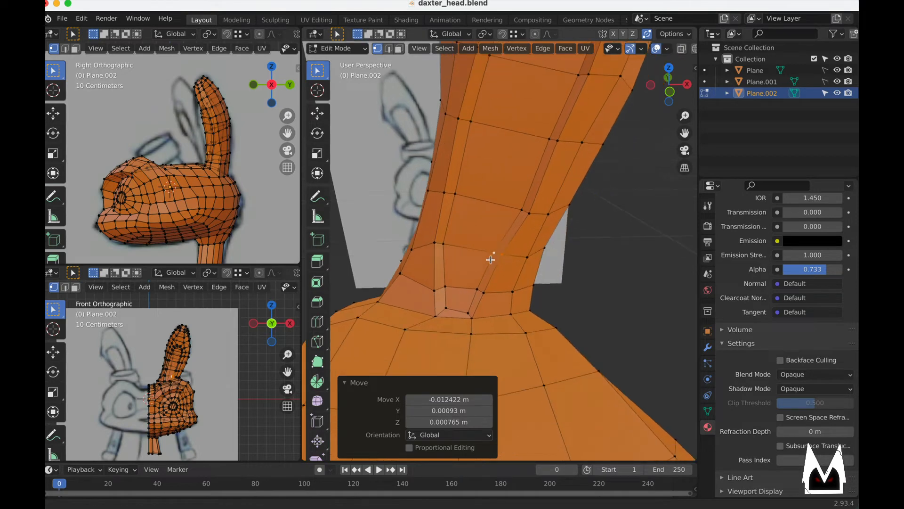
left_click(438, 243)
key("g")
left_click(481, 260)
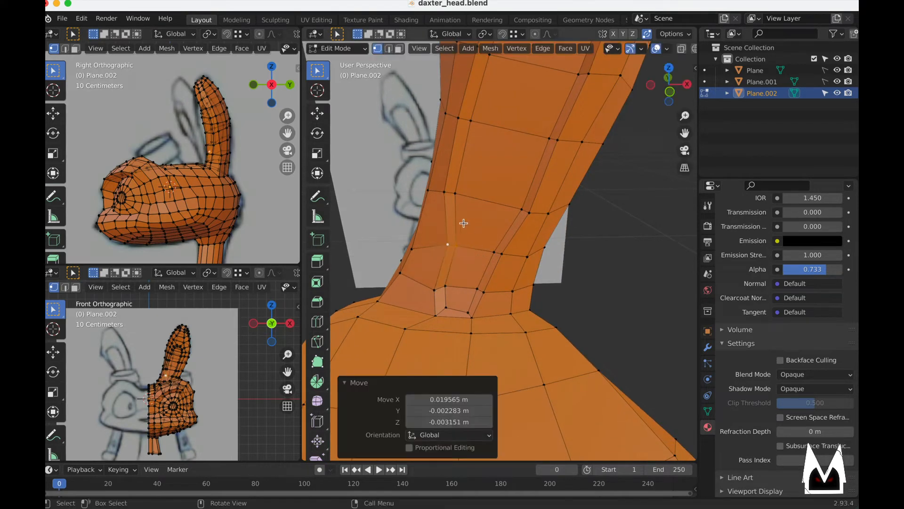
- Narrow the recess one row higher, moving its head-centre edge about 0.0179 m and its outer edge about -0.0140 m in X
left_click(446, 193)
key("g")
left_click(520, 208)
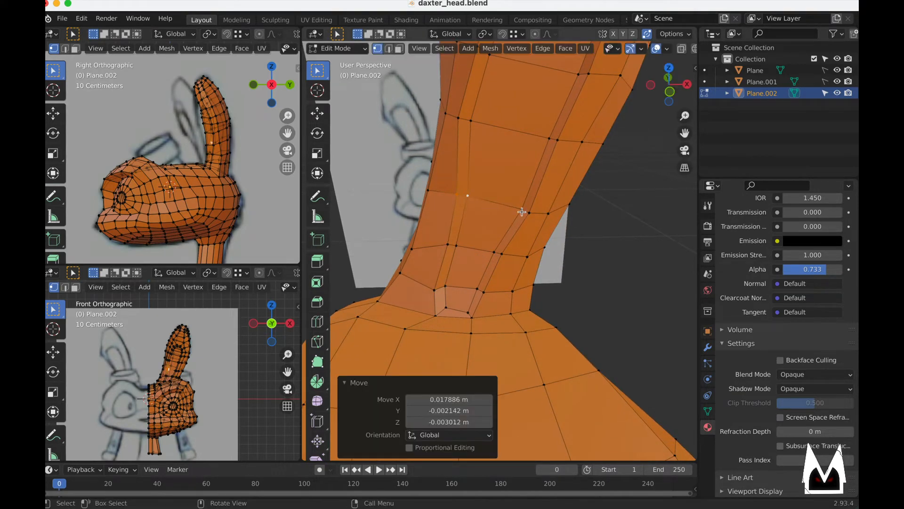
key("g")
left_click(511, 211)
- Move the head-centre edge vertices of the recess's next row up about 0.0140 m in X and -0.0034 m in Z
middle_click_drag(469, 149, 470, 209, "shift")
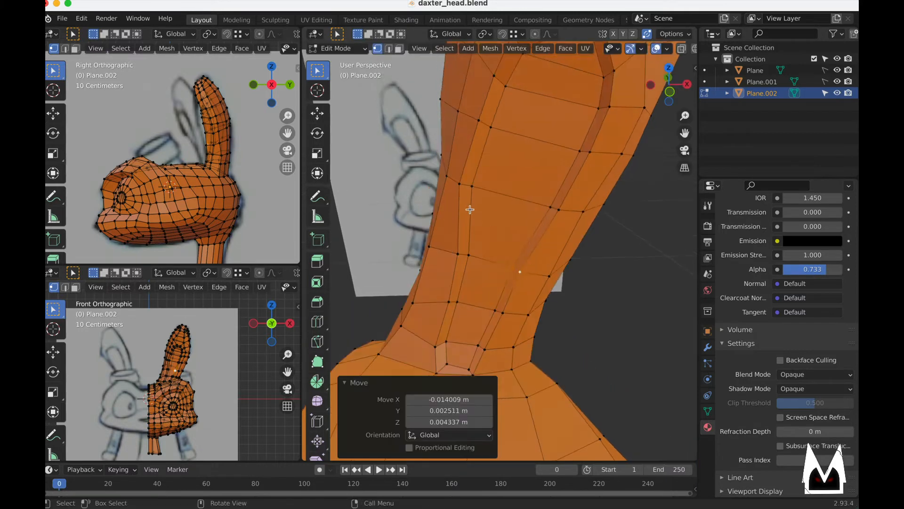
left_click(459, 191)
left_click(474, 194, "shift")
key("g")
left_click(489, 198)
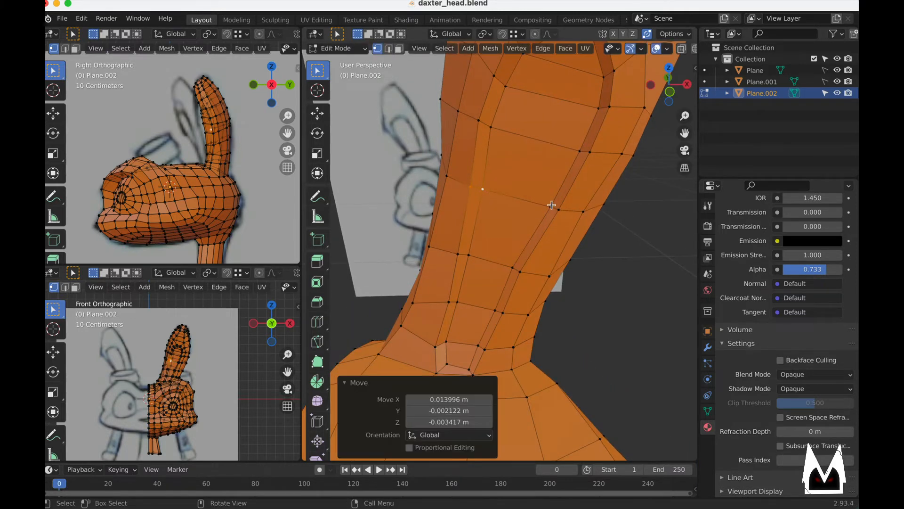
- Move the vertex on the inner-ear crease by about -0.009 m X, 0.002 m Y and 0.004 m Z, and return to Object Mode
left_click(551, 206)
left_click(558, 214, "shift")
key("g")
left_click(551, 213)
scroll(555, 228, "down", 5)
scroll(558, 242, "down", 2)
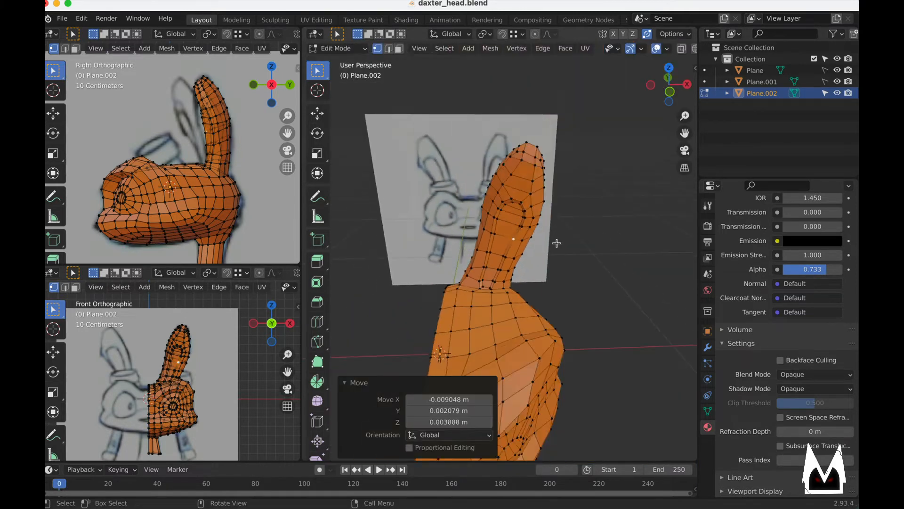
middle_click_drag(557, 244, 528, 272)
scroll(525, 253, "up", 5)
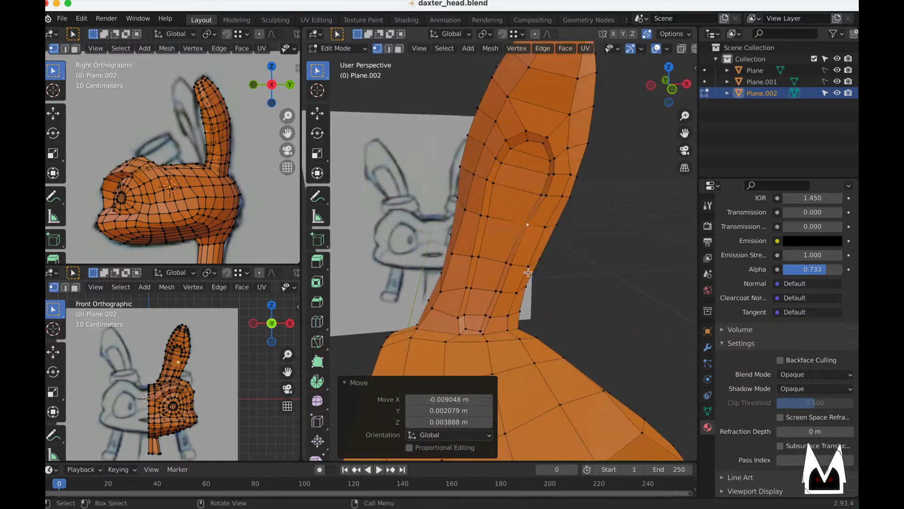
key("Tab")
- Apply smooth shading to the half-head mesh
scroll(538, 282, "down", 5)
middle_click_drag(585, 279, 518, 254)
scroll(500, 261, "down", 5)
scroll(537, 287, "up", 5)
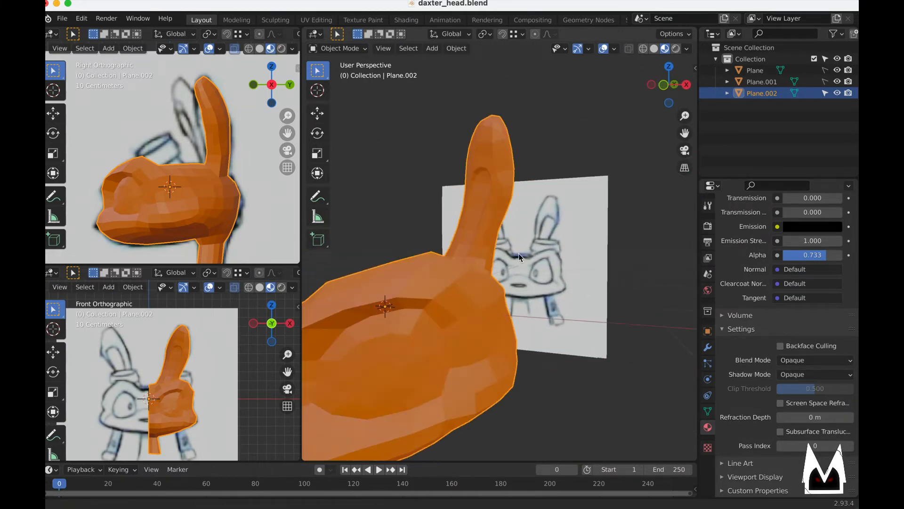
right_click(507, 290)
left_click(446, 263)
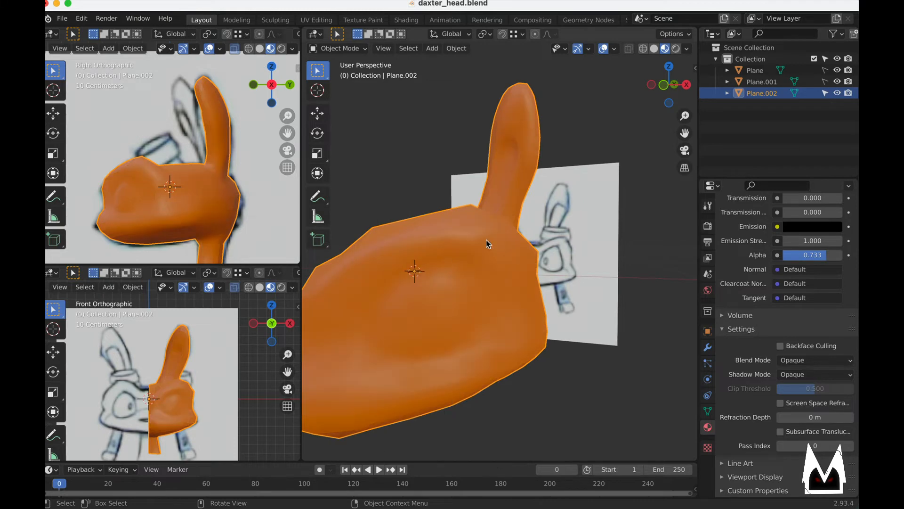
- Switch the half-head mesh back to flat shading
left_click(637, 114)
scroll(603, 161, "down", 5)
middle_click_drag(523, 242, 476, 295)
scroll(472, 280, "up", 4)
left_click(476, 284)
right_click(476, 273)
left_click(448, 286)
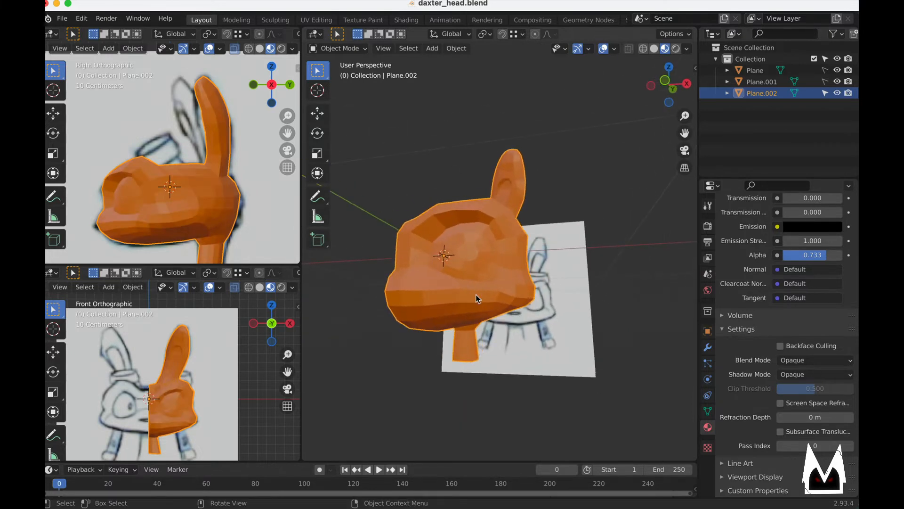
- Add a Mirror modifier to the half-head mesh, mirroring it across the X axis
middle_click_drag(432, 219, 448, 239)
key("Tab")
key("Tab")
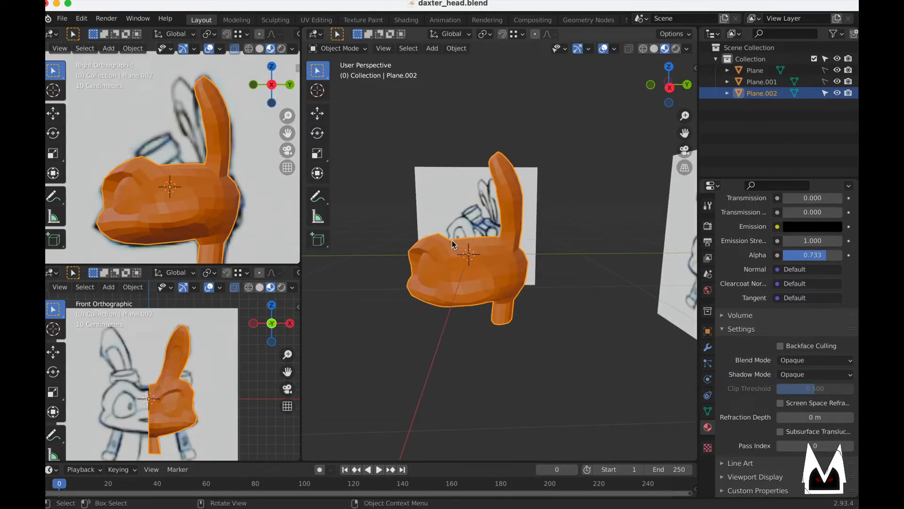
middle_click_drag(451, 240, 553, 227)
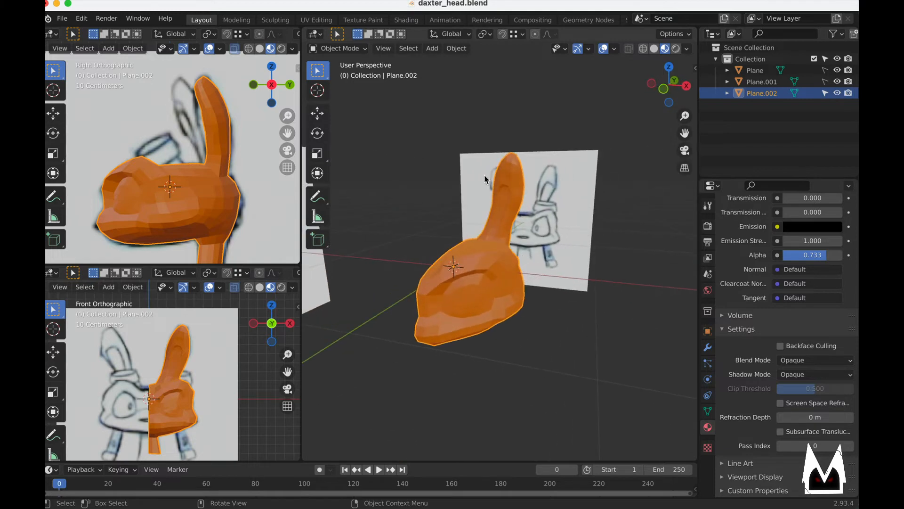
middle_click_drag(470, 313, 503, 311)
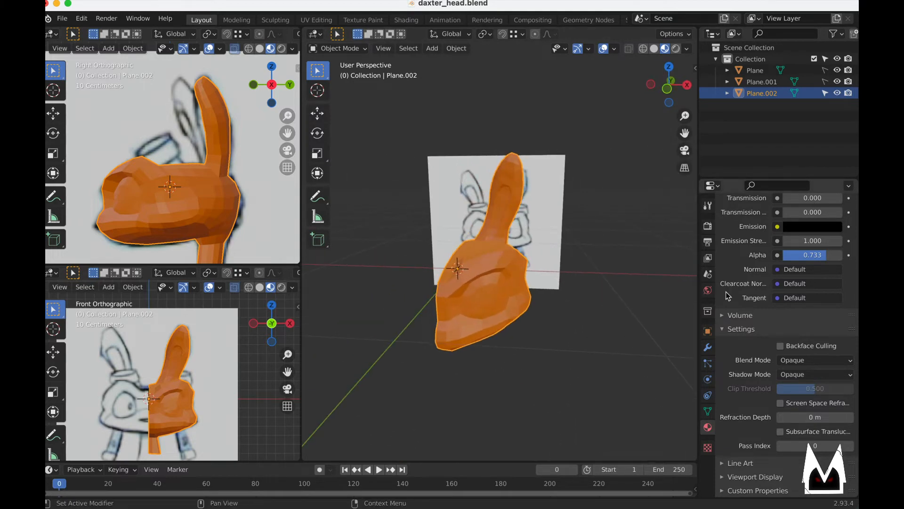
left_click(707, 350)
left_click(768, 226)
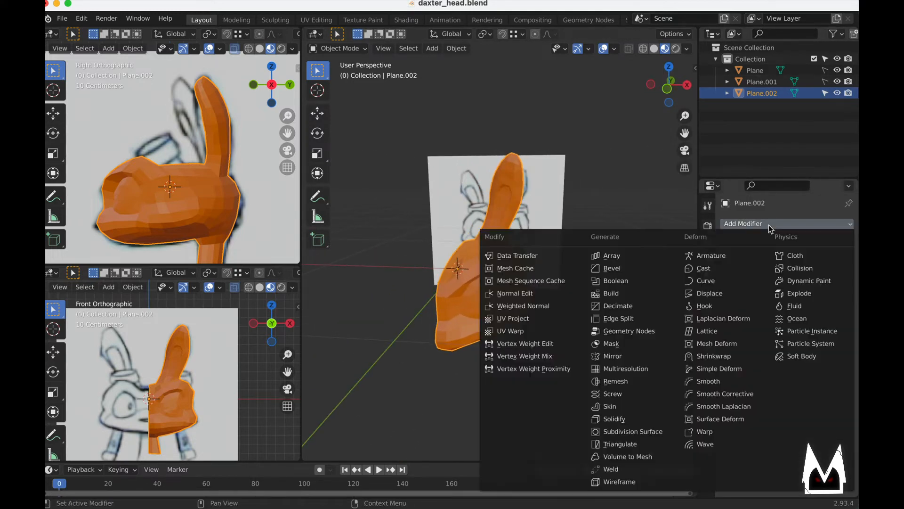
left_click(612, 356)
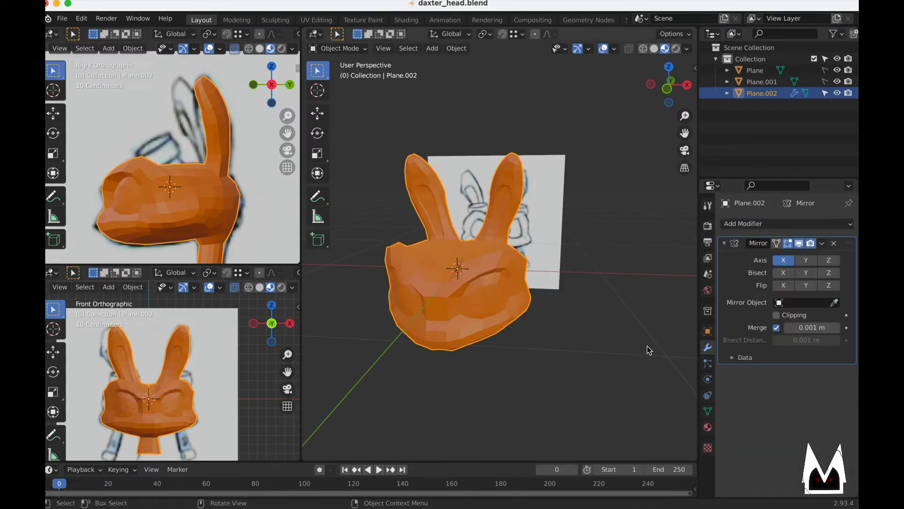
- Examine the mirrored head from the front, above and the side
middle_click_drag(569, 340, 584, 325)
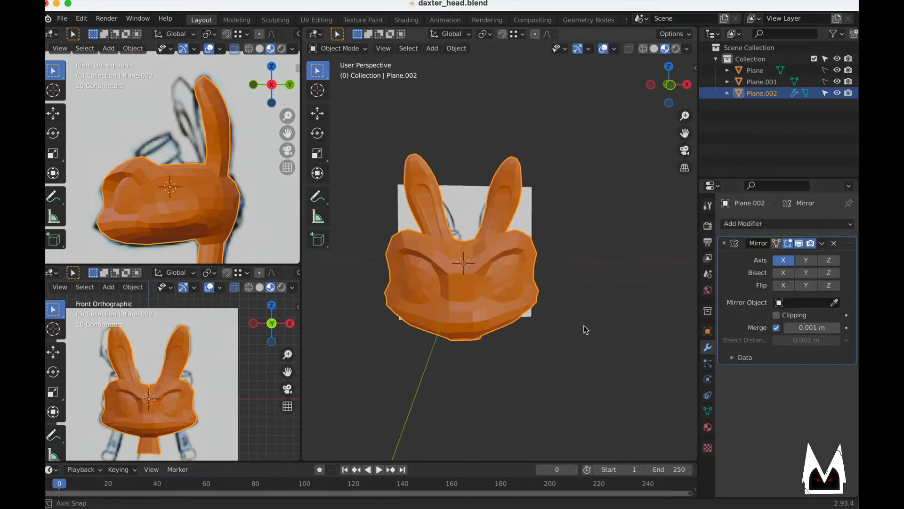
scroll(452, 278, "up", 4)
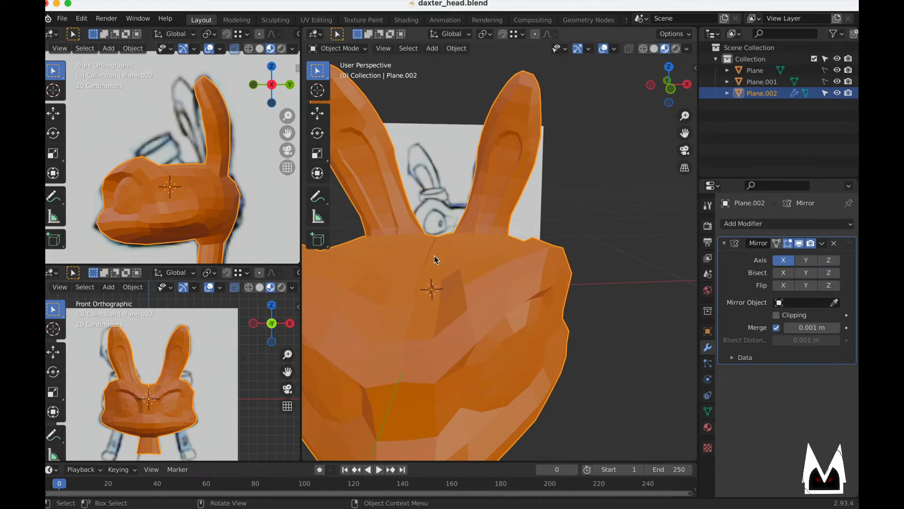
middle_click_drag(434, 256, 445, 317)
scroll(436, 326, "down", 5)
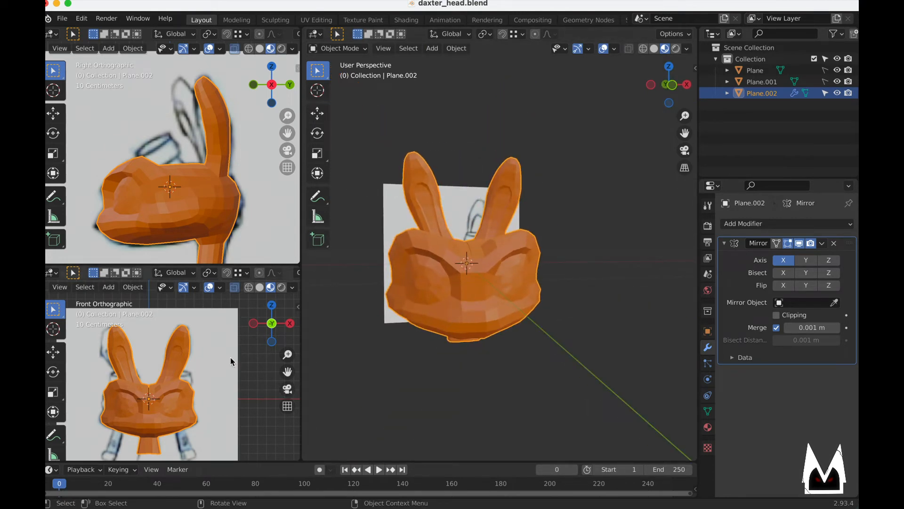
middle_click_drag(466, 263, 448, 264)
left_click(501, 401)
middle_click_drag(501, 401, 439, 270)
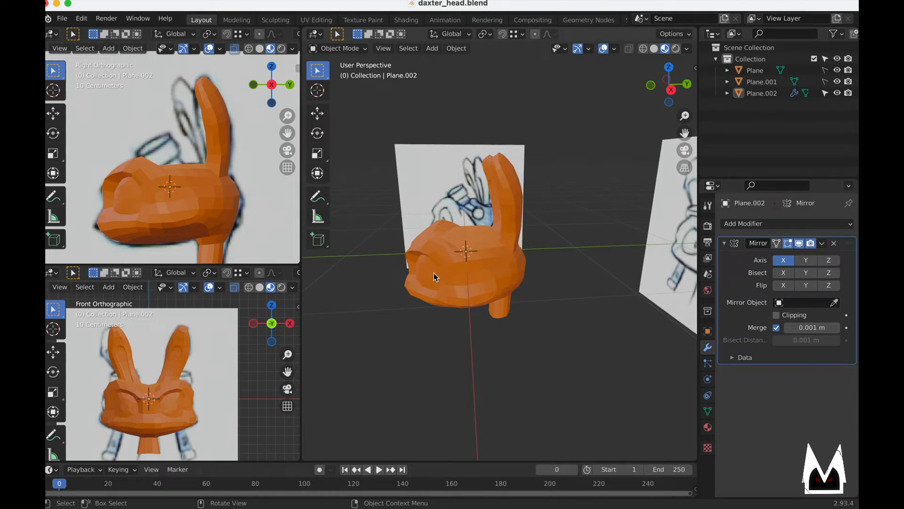
- Preview daxter_concept.jpg from Finder and compare its sketches with the shape of the head in Blender
key("super+Tab")
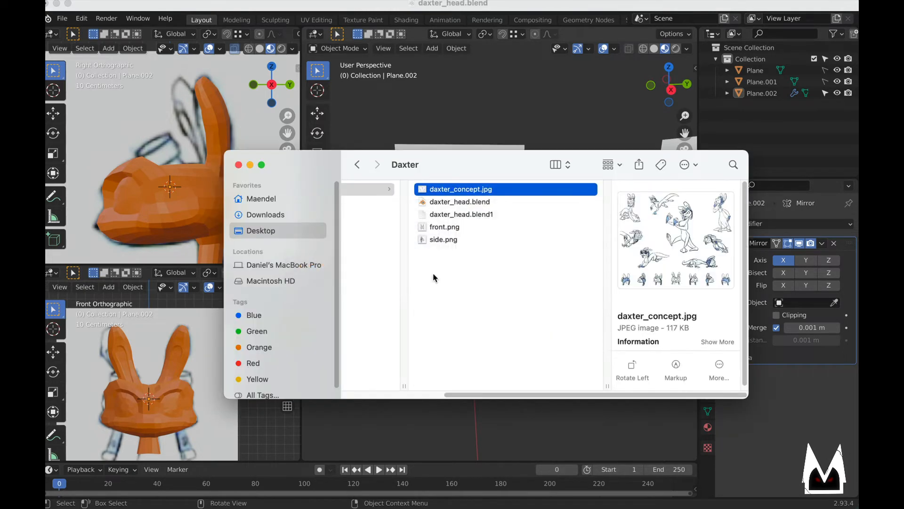
key("space")
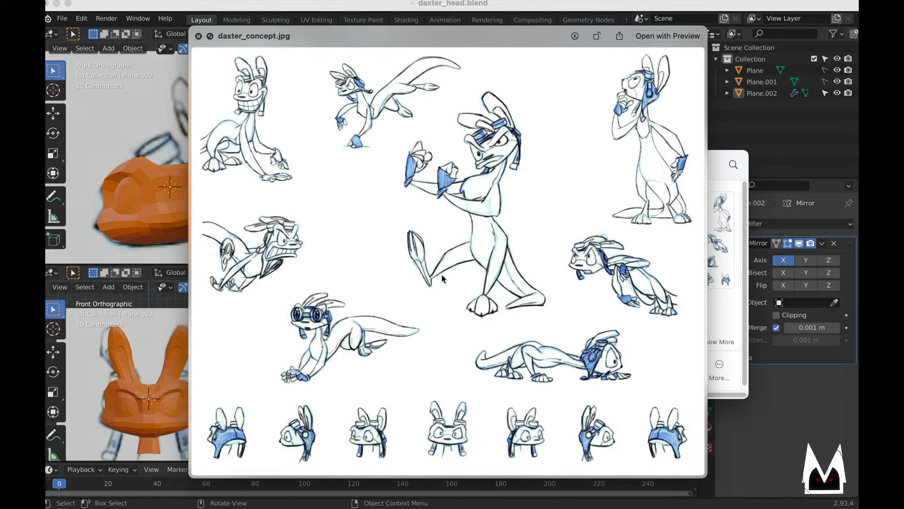
key("super+Tab")
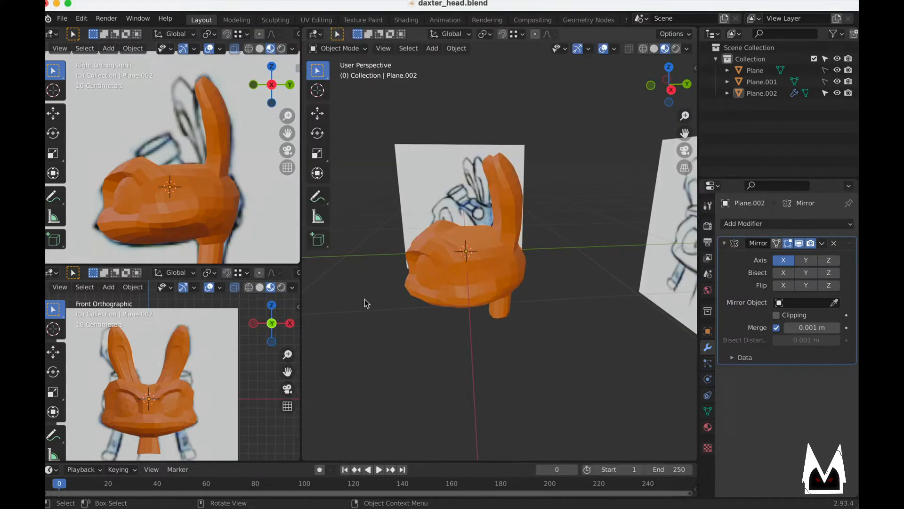
middle_click_drag(477, 320, 425, 310)
scroll(416, 282, "up", 2)
left_click(409, 289)
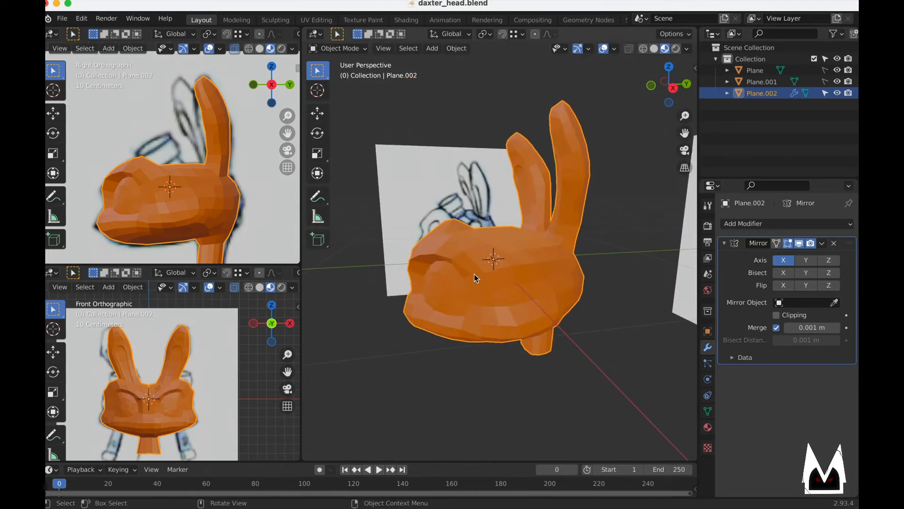
middle_click_drag(476, 322, 499, 314)
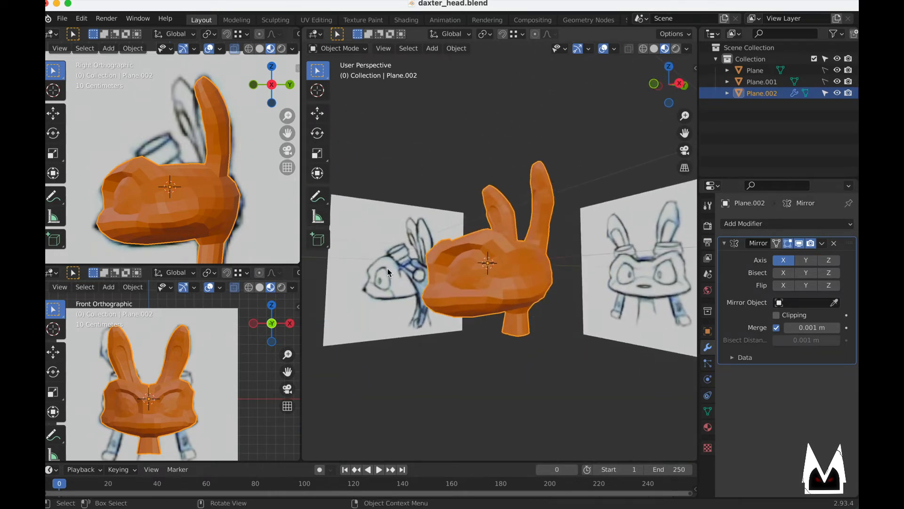
middle_click_drag(387, 272, 485, 257)
key("super+Tab")
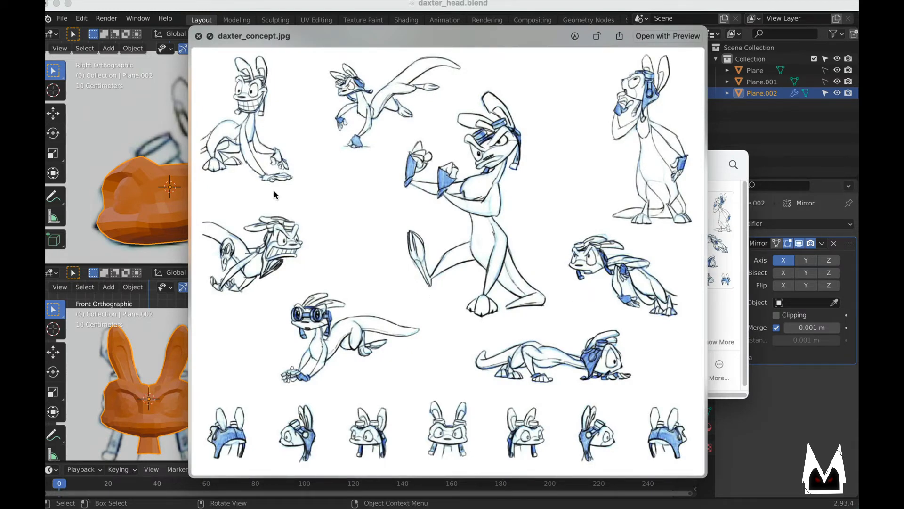
key("super+Tab")
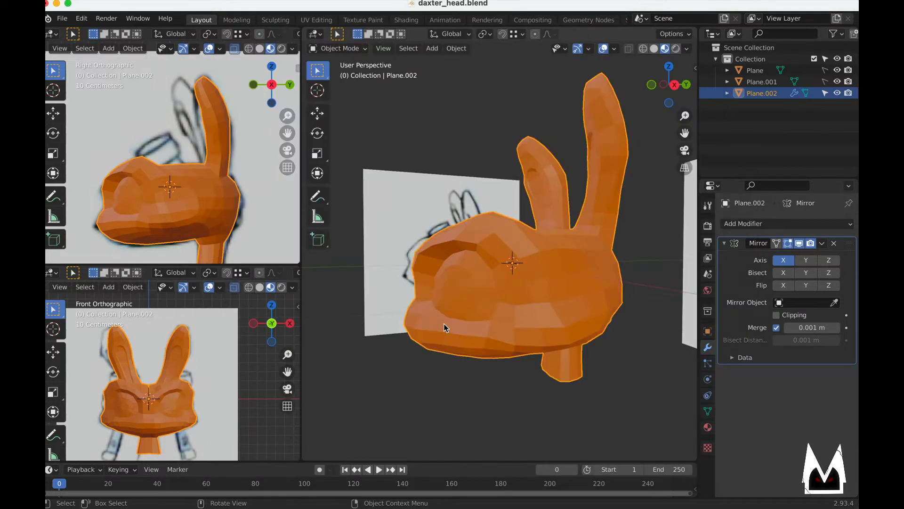
- From the right view with X-ray on, select the front part of the head, eye and muzzle included, and scale it to 0.828 along Y
middle_click_drag(444, 323, 462, 322, "alt")
key("Tab")
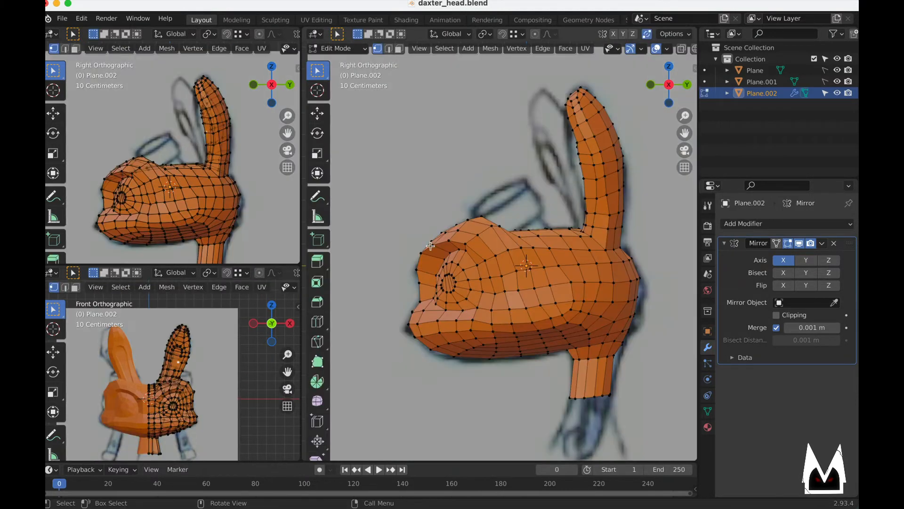
left_click_drag(520, 394, 520, 394)
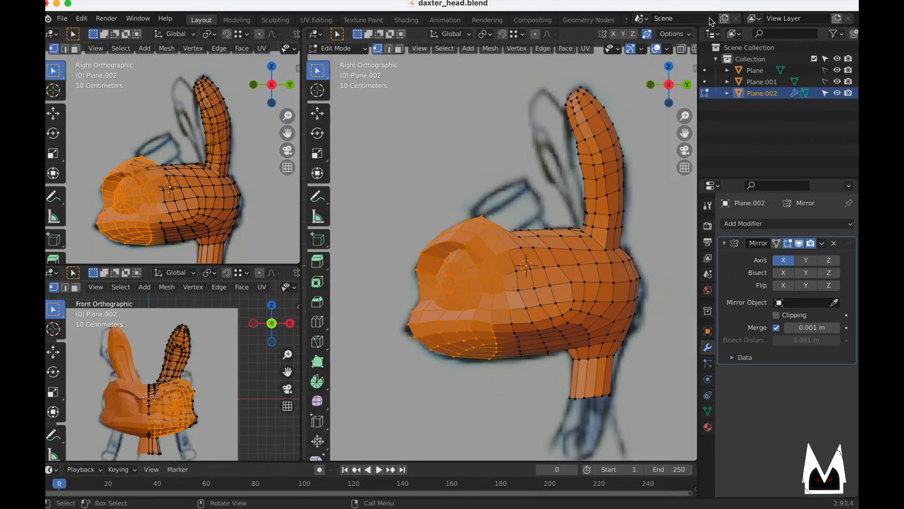
middle_click_drag(487, 350, 480, 326)
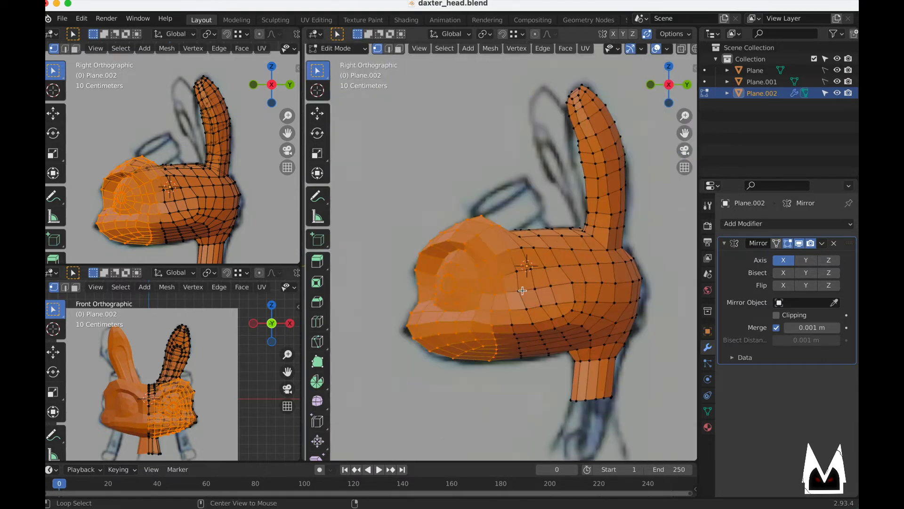
left_click(678, 53)
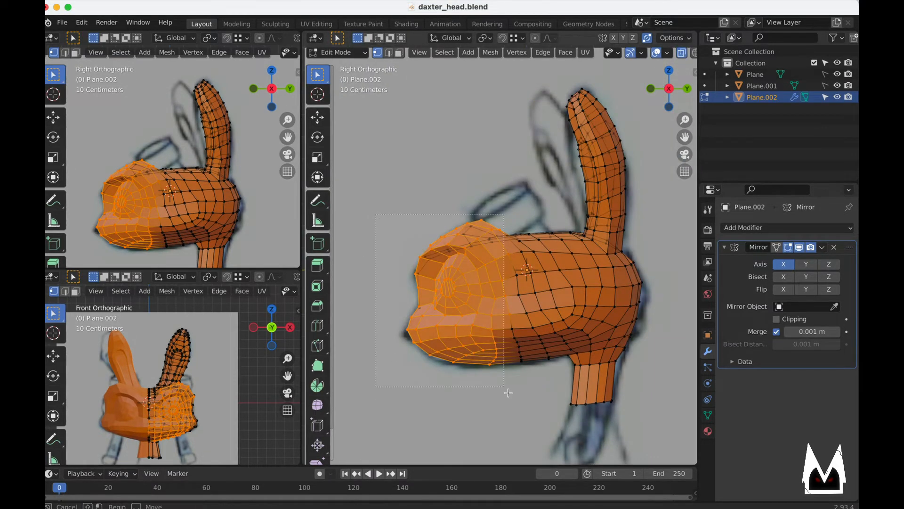
left_click_drag(515, 401, 516, 401)
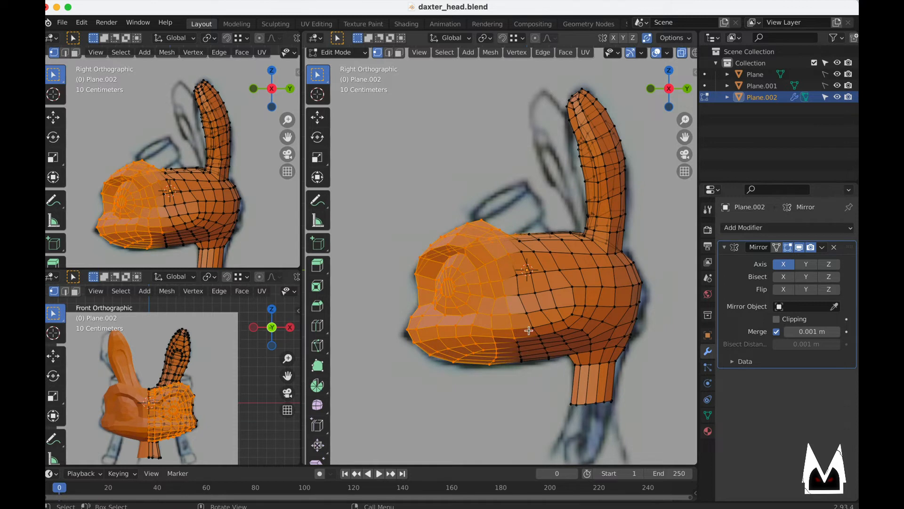
key("s")
key("y")
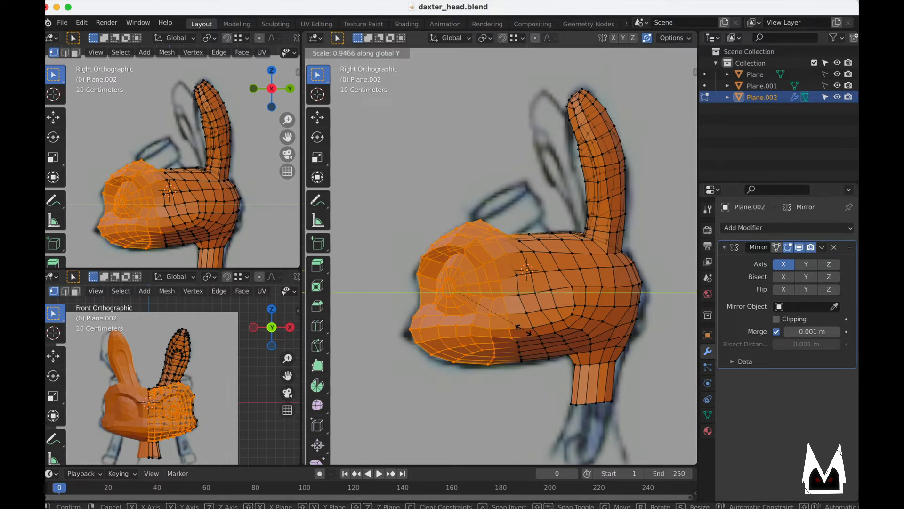
left_click(514, 329)
- Move the selected front part of the head slightly backward along Y and return to Object Mode
key("g")
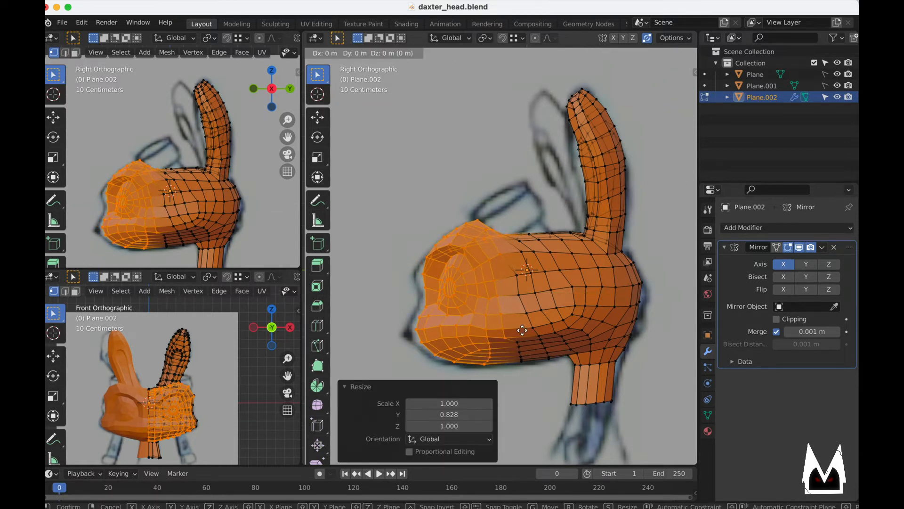
key("y")
left_click(528, 333)
mouse_move(513, 337)
middle_mouse_down()
mouse_move(549, 345)
mouse_move(506, 310)
mouse_move(558, 272)
mouse_move(571, 245)
mouse_move(448, 279)
mouse_move(482, 319)
mouse_move(487, 358)
mouse_move(440, 361)
mouse_move(463, 321)
mouse_move(586, 291)
mouse_move(506, 290)
mouse_move(436, 320)
mouse_move(462, 313)
mouse_move(467, 341)
mouse_move(488, 310)
mouse_move(537, 307)
mouse_move(375, 312)
mouse_move(510, 293)
mouse_move(545, 273)
mouse_move(464, 320)
mouse_move(467, 376)
mouse_move(567, 292)
mouse_move(442, 299)
mouse_move(395, 274)
middle_mouse_up()
key("Tab")
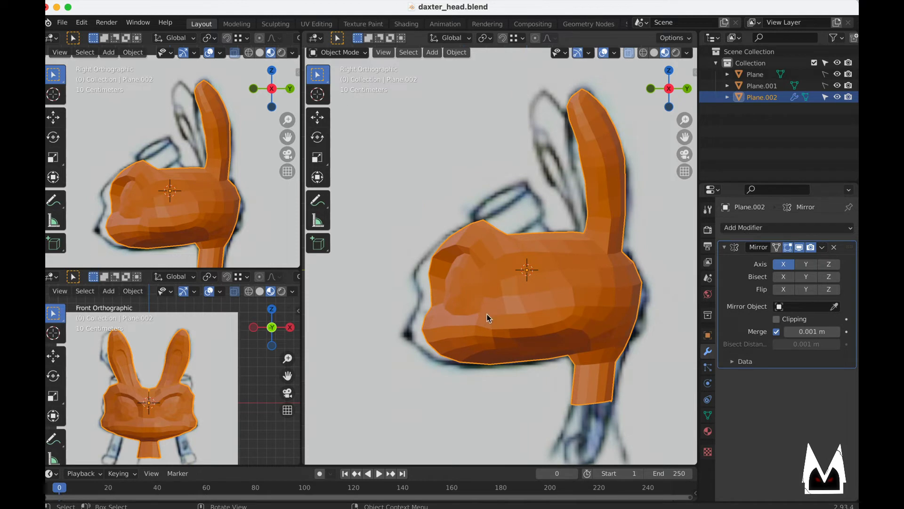
- Compare the shortened muzzle with the head sketches in daxter_concept.jpg and inspect the face from the front
middle_click_drag(487, 319, 562, 326)
key("super+Tab")
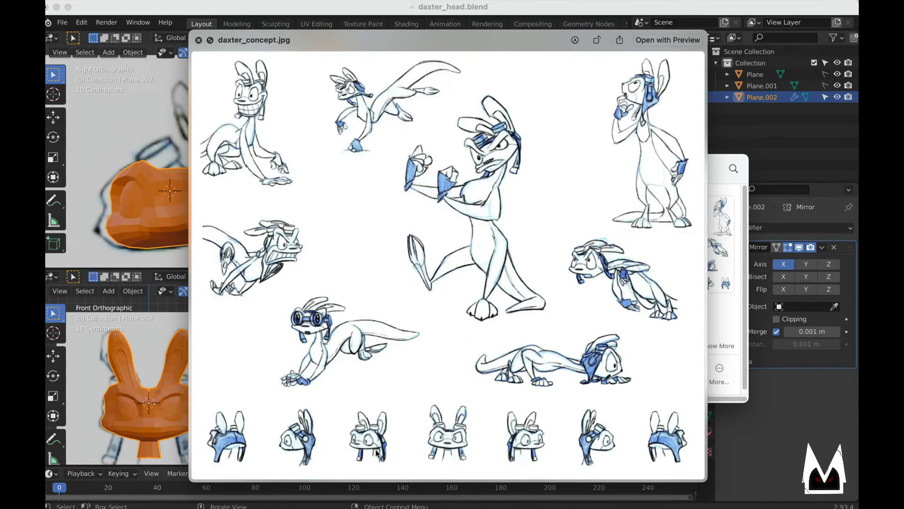
key("super+Tab")
middle_click_drag(398, 398, 434, 343)
scroll(433, 345, "up", 4)
middle_click_drag(436, 398, 461, 354)
middle_click_drag(171, 413, 189, 390, "shift")
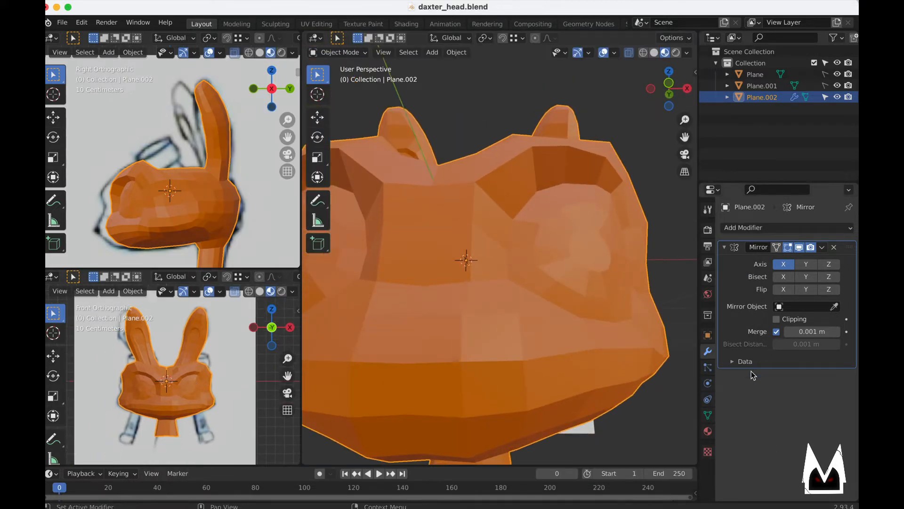
- Set the blend mode of the daxmat material to Alpha Blend
left_click(708, 430)
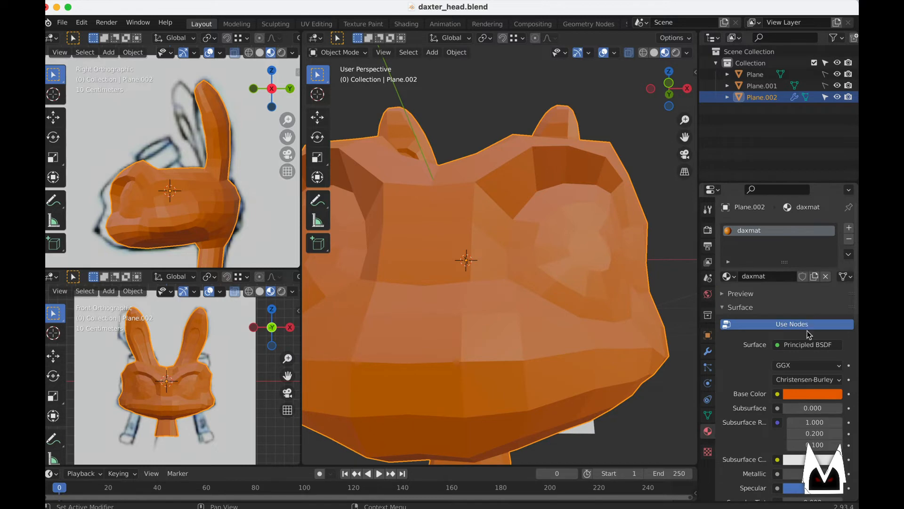
scroll(810, 358, "down", 15)
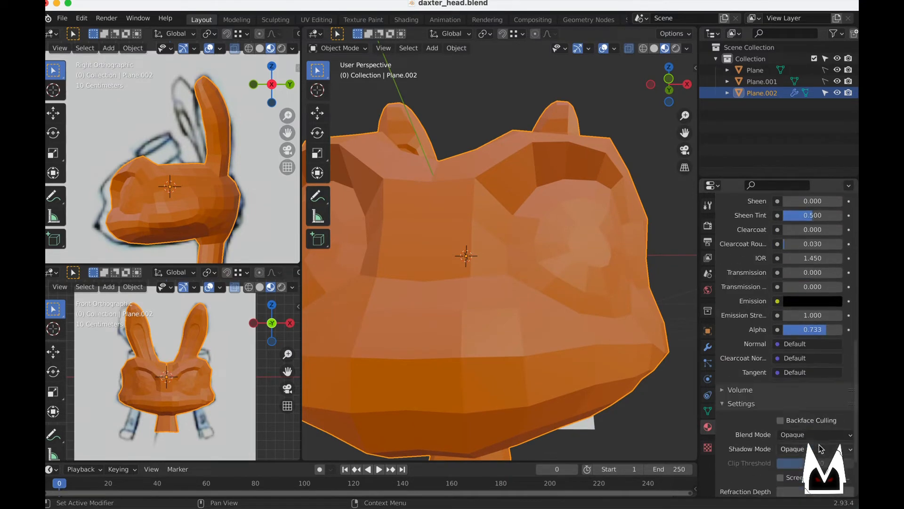
left_click(818, 435)
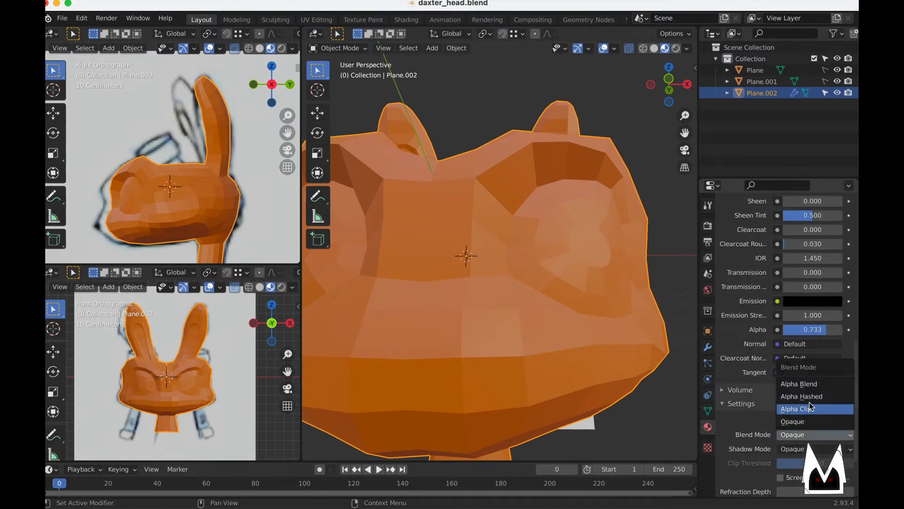
left_click(813, 385)
scroll(196, 347, "up", 6)
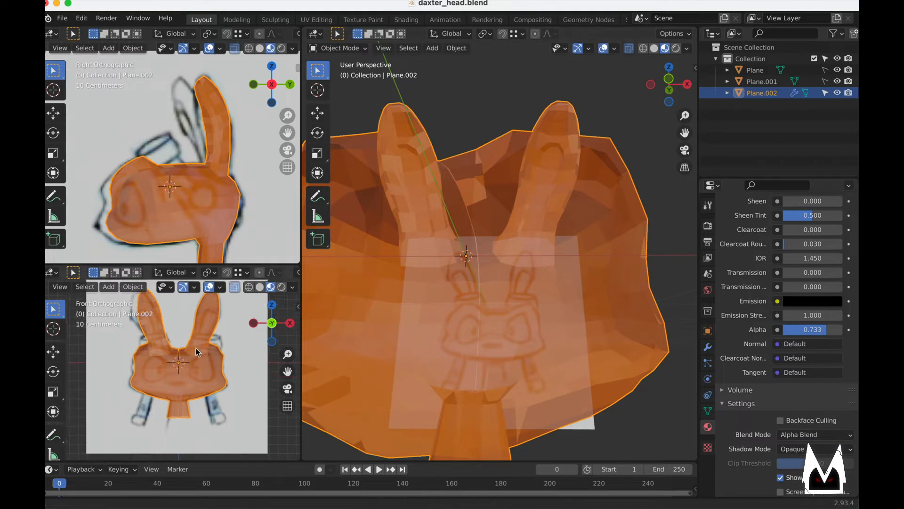
- Examine the head's centre seam in the front view, entering Edit Mode to follow it from the neck to the top of the head
middle_click_drag(190, 372, 204, 311, "shift")
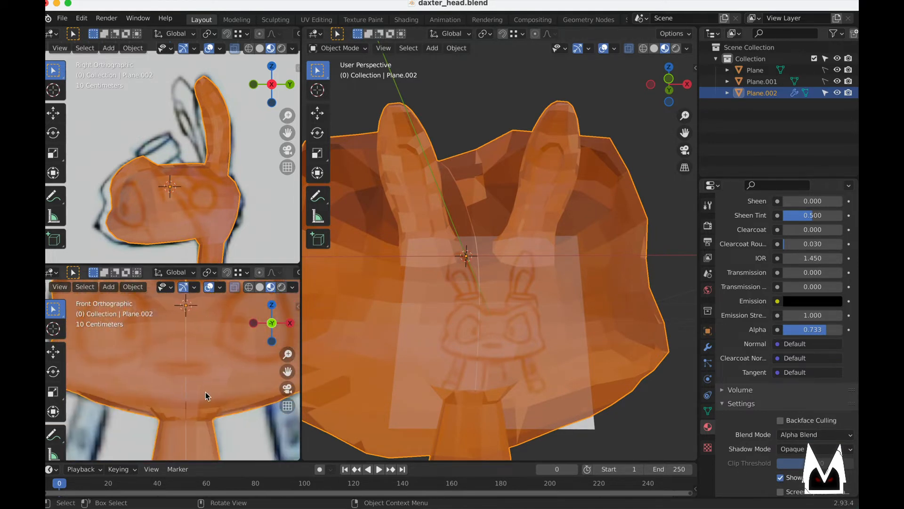
middle_click_drag(205, 392, 198, 343, "shift")
scroll(179, 358, "up", 6)
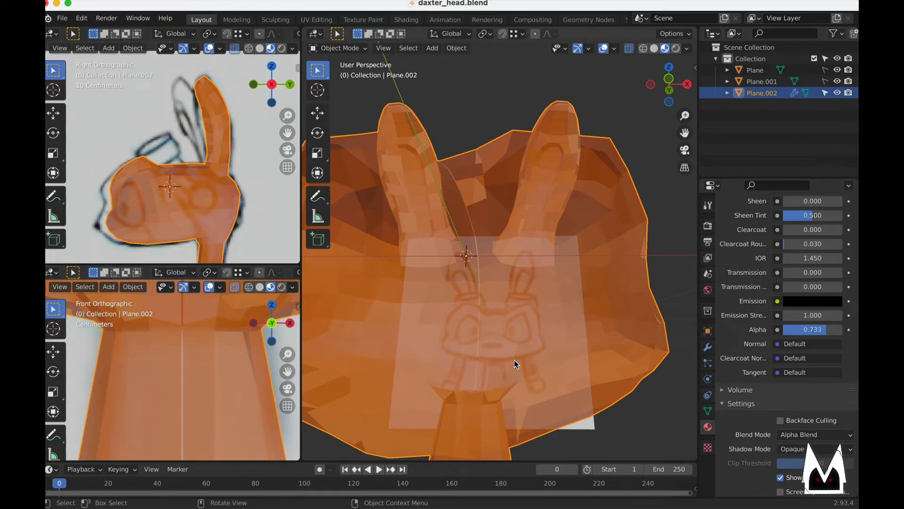
scroll(542, 351, "down", 5)
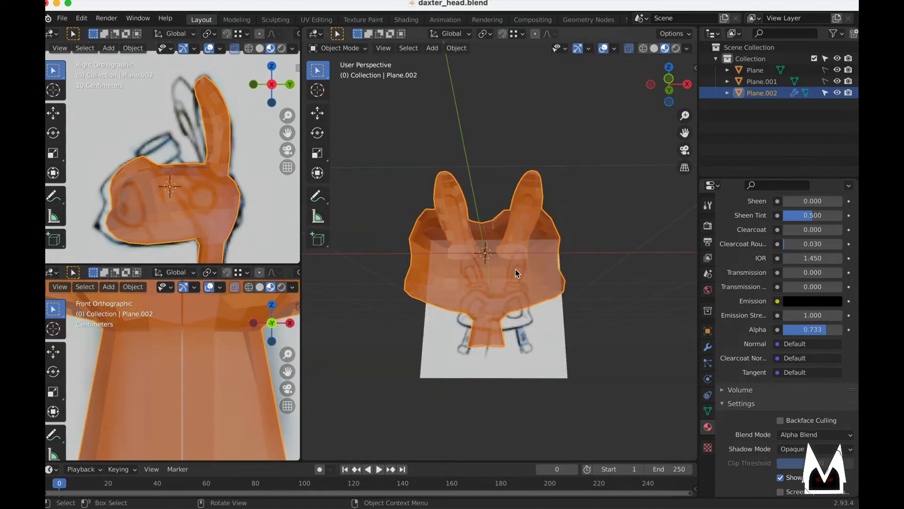
key("Tab")
middle_click_drag(516, 270, 506, 309)
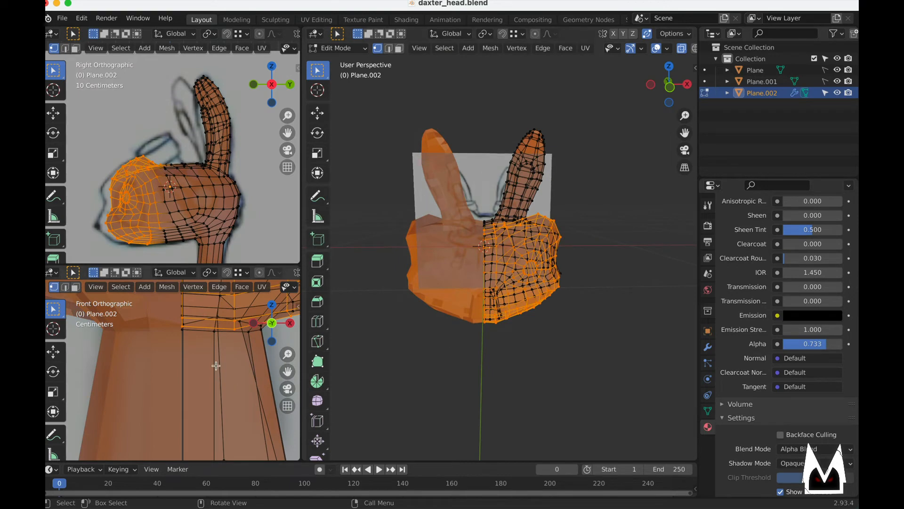
scroll(215, 366, "down", 2)
middle_click_drag(216, 366, 209, 482, "shift")
middle_click_drag(210, 152, 210, 261, "shift")
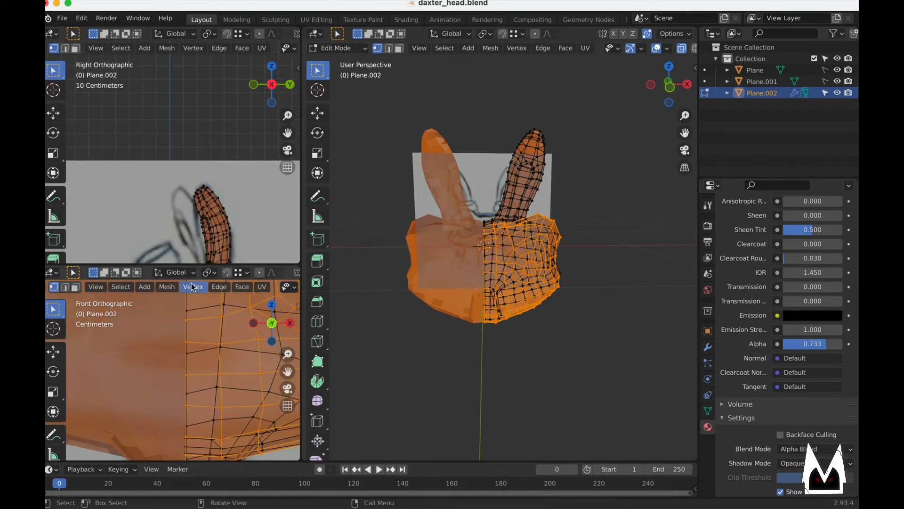
middle_click_drag(211, 322, 218, 458, "shift")
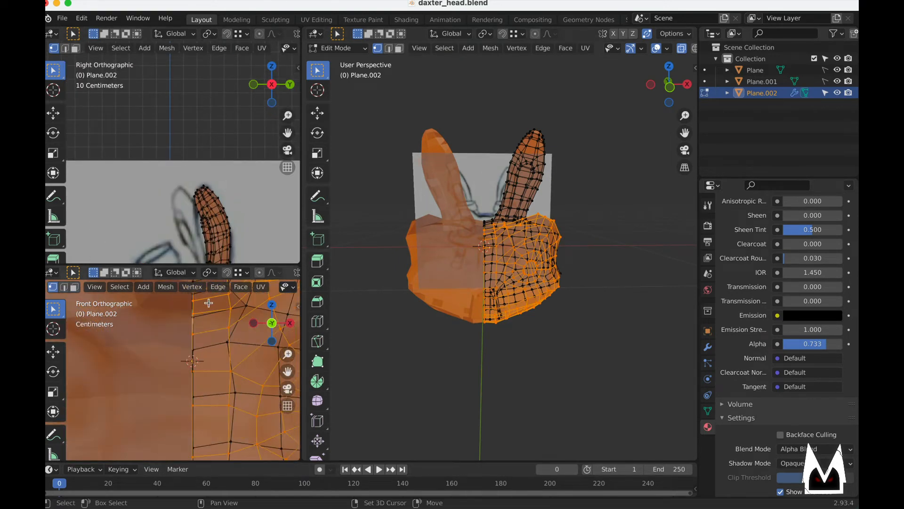
middle_click_drag(210, 311, 201, 413, "shift")
scroll(200, 372, "down", 3)
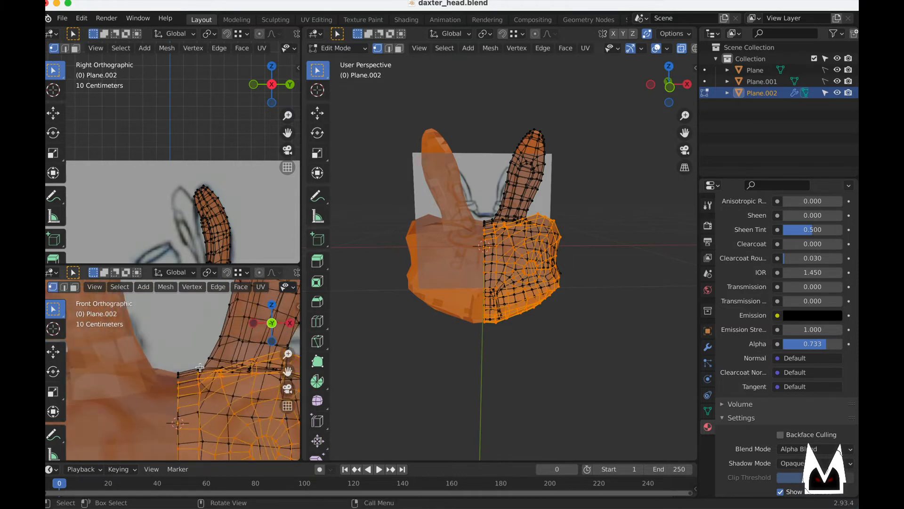
- Select the half-head's centre edge loop and flatten it by scaling it to 0 along X
middle_click_drag(493, 263, 463, 325)
key("2")
left_click(504, 336, "alt")
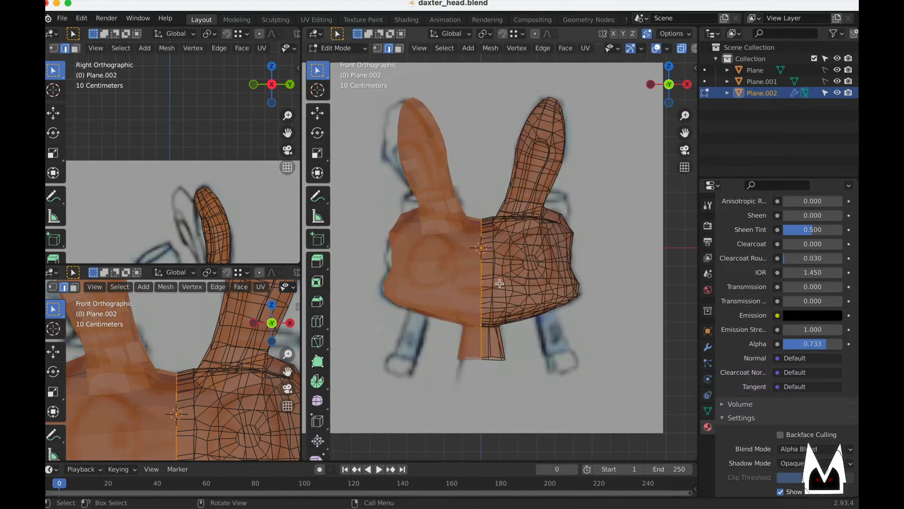
key("s")
key("x")
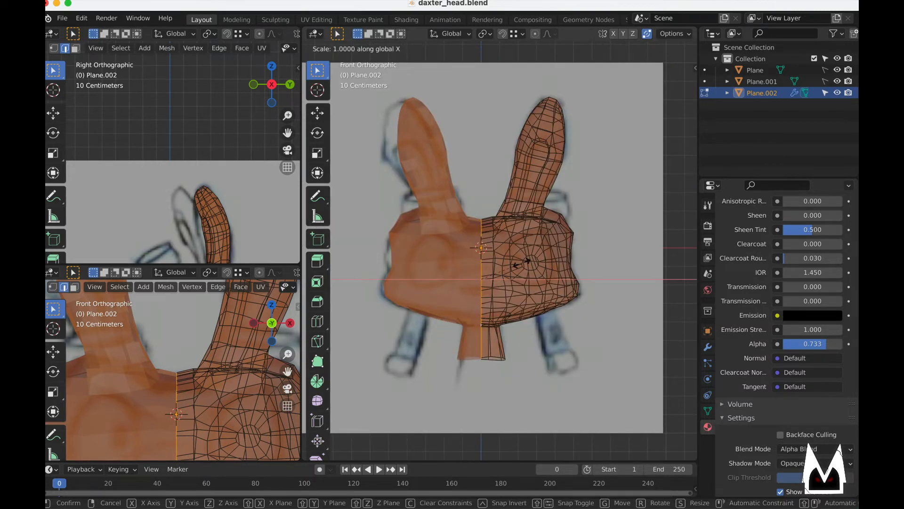
key("0")
key("Return")
- Set the snap target to Increment and enable snapping, cancelling a trial move of the centre edge loop along X
scroll(496, 272, "up", 8)
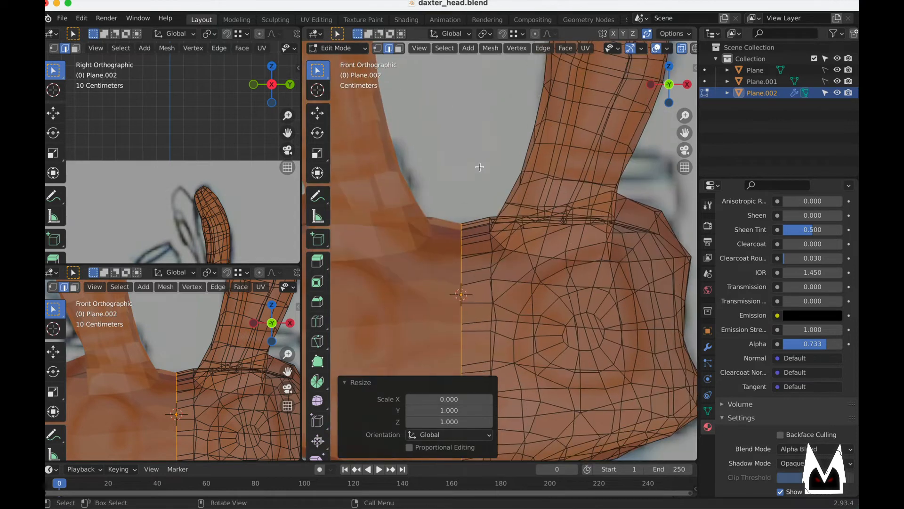
middle_click_drag(437, 162, 467, 191, "shift")
scroll(440, 224, "up", 4)
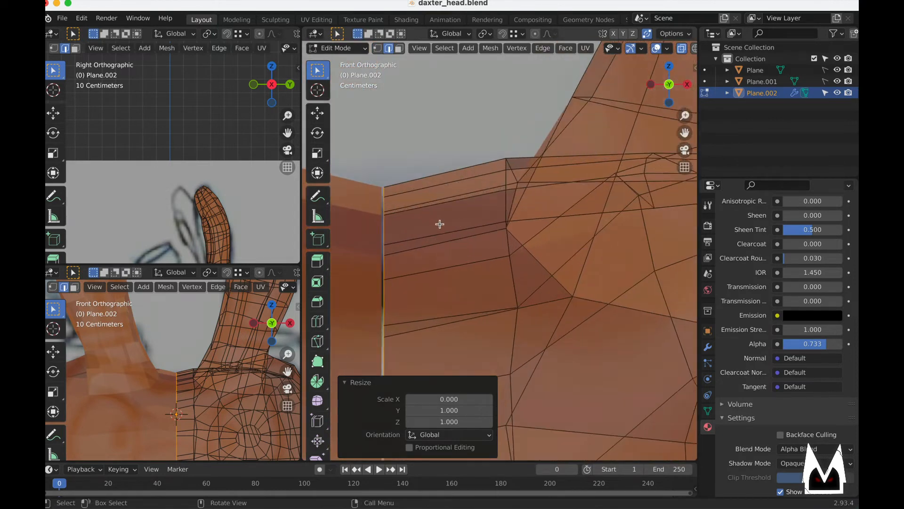
middle_click_drag(440, 224, 503, 220, "shift")
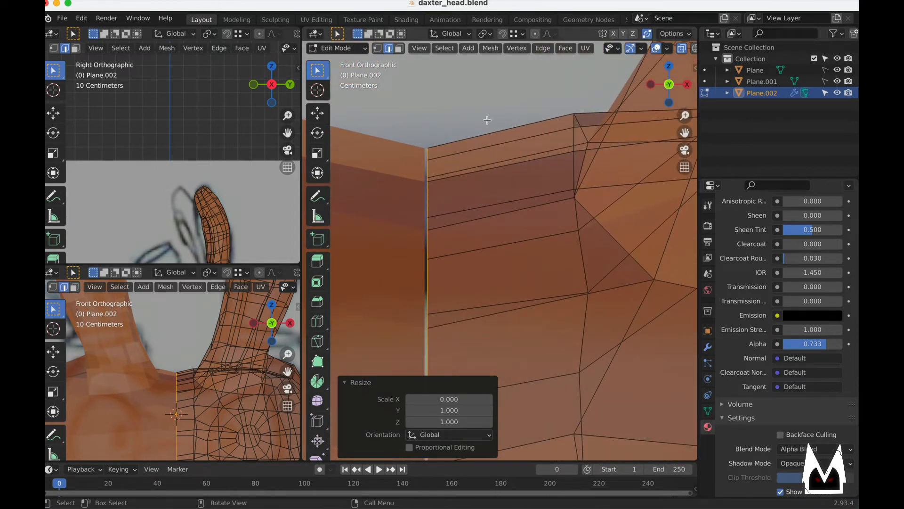
scroll(608, 53, "down", 3)
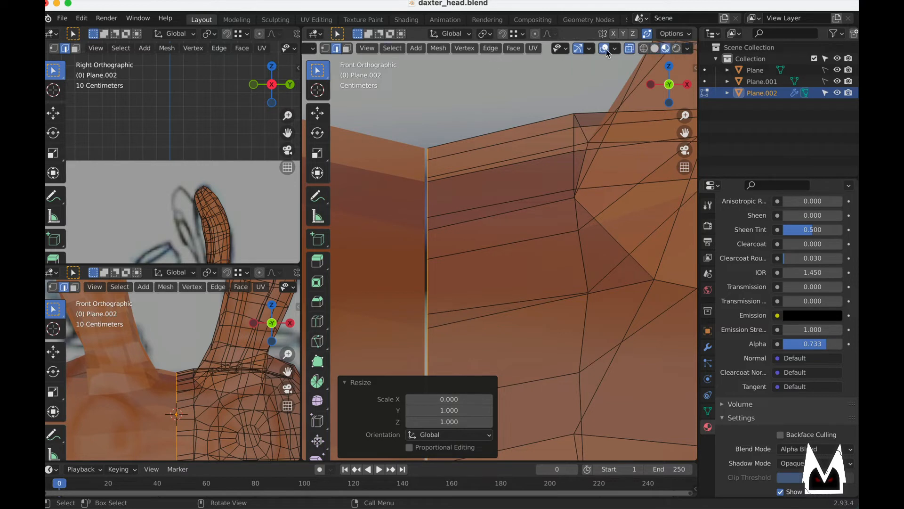
left_click(523, 34)
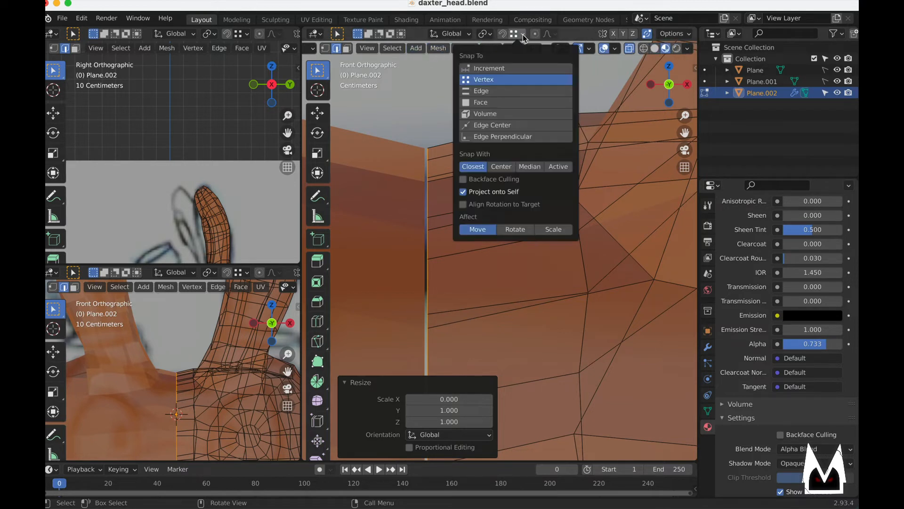
left_click(489, 69)
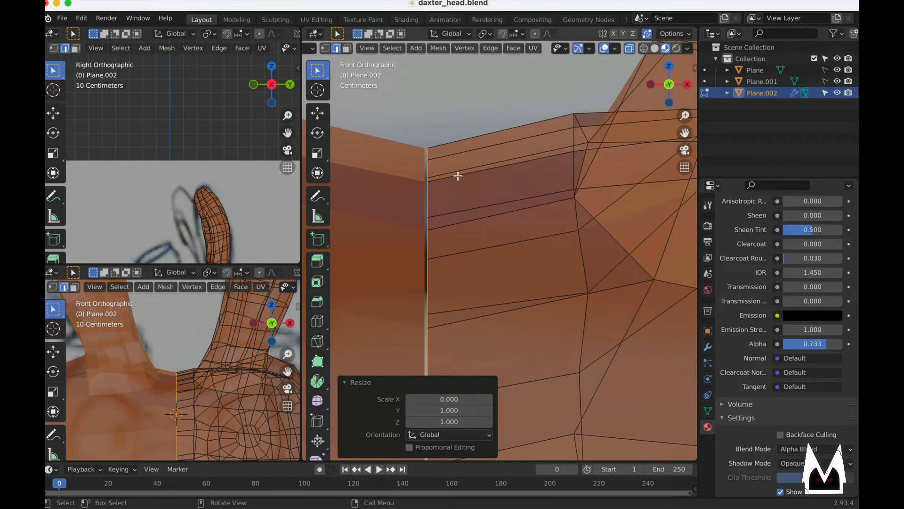
key("g")
key("x")
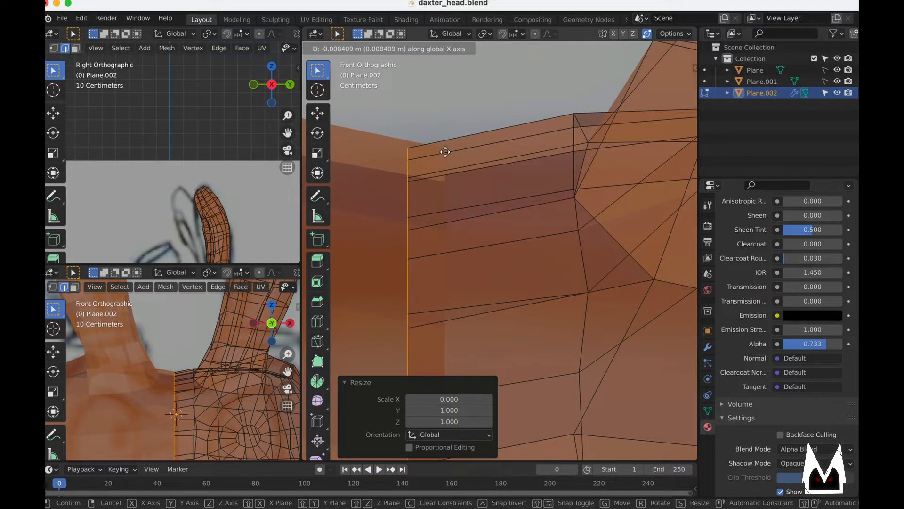
key("shift+Tab")
right_click(453, 155)
- Move the centre edge loop -0.00059 m along X with increment snapping in the front view
scroll(453, 156, "down", 9)
middle_click_drag(471, 157, 463, 274, "shift")
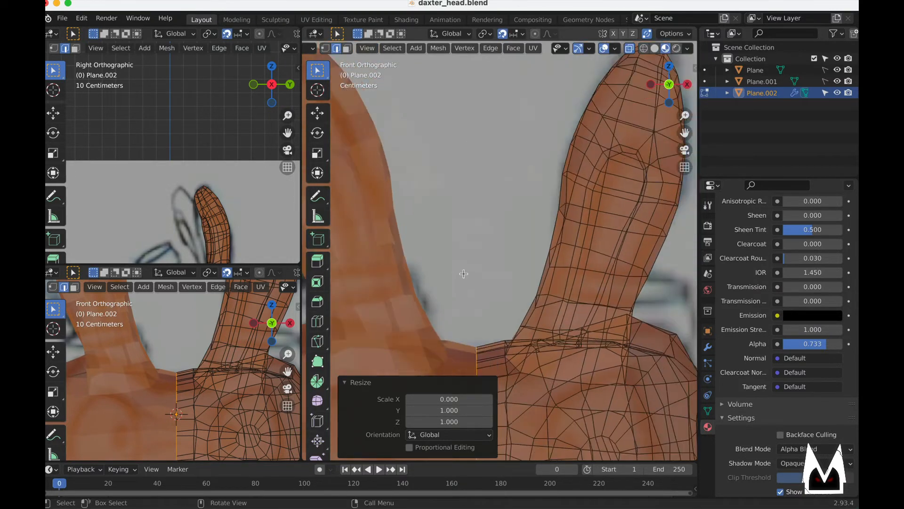
scroll(463, 274, "down", 5)
scroll(493, 131, "up", 2)
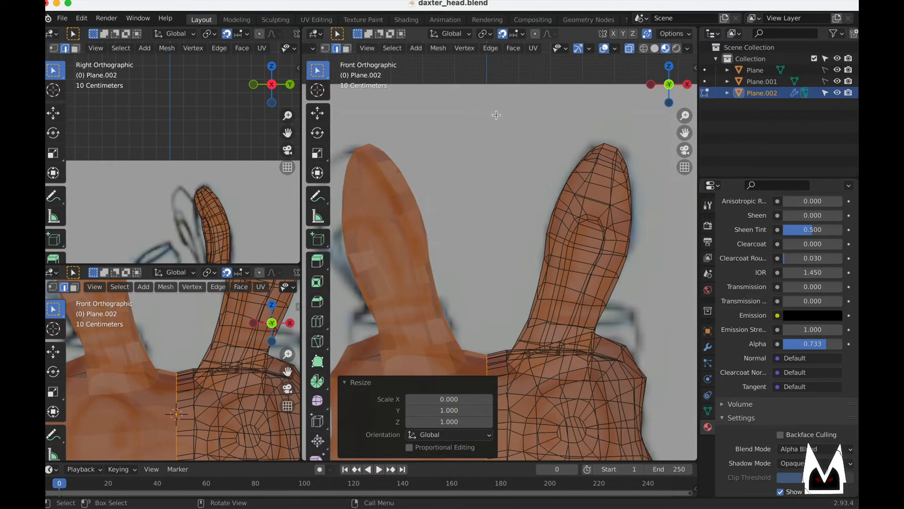
key("g")
key("x")
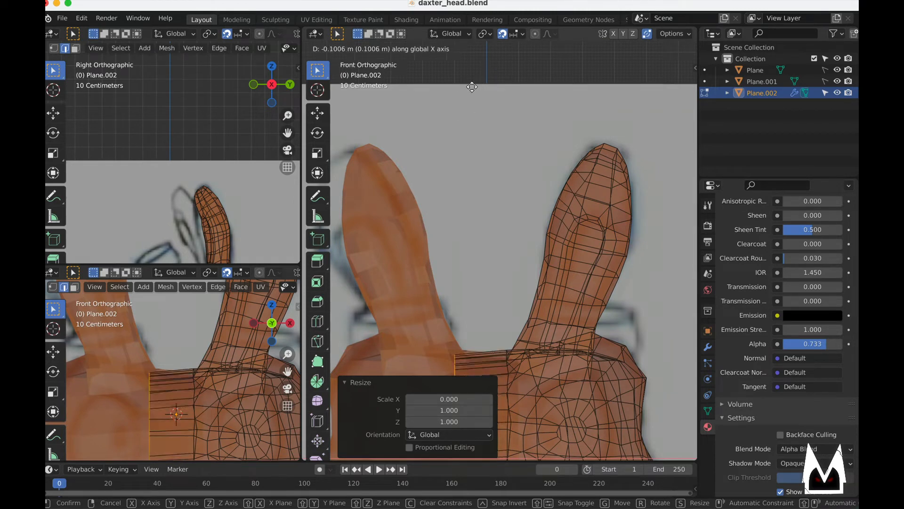
left_click(501, 90)
- Check the mirrored head's centre seam and its outline against the front sketch in Object Mode and return to Edit Mode
scroll(508, 206, "up", 8)
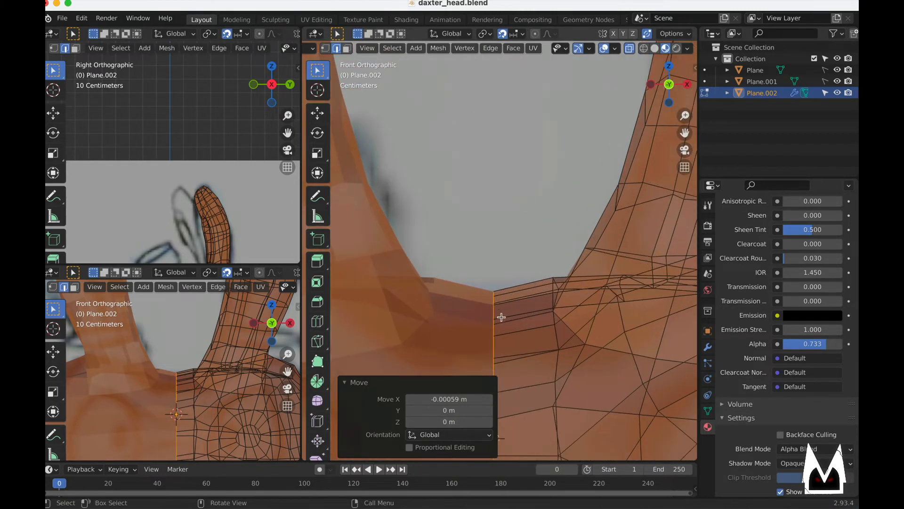
key("Tab")
scroll(507, 206, "down", 10)
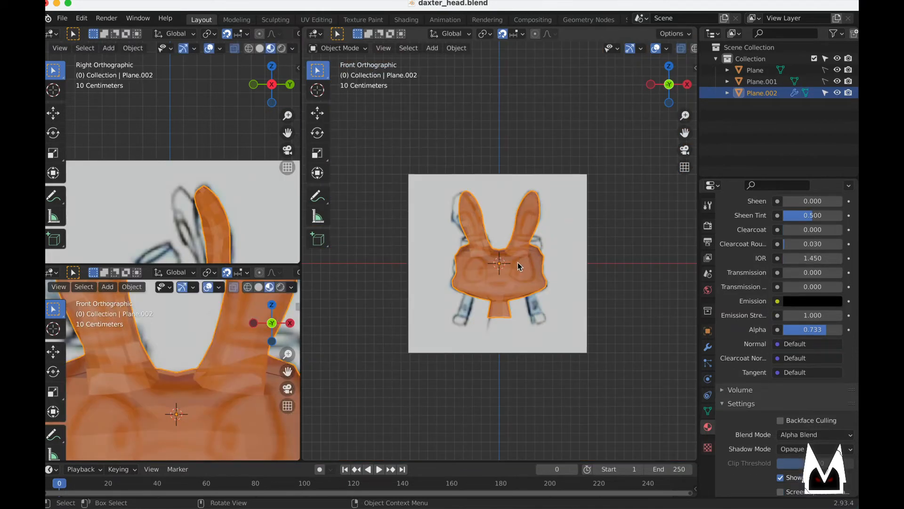
middle_click_drag(519, 264, 519, 288)
key("Tab")
scroll(433, 336, "up", 5)
scroll(506, 283, "down", 8)
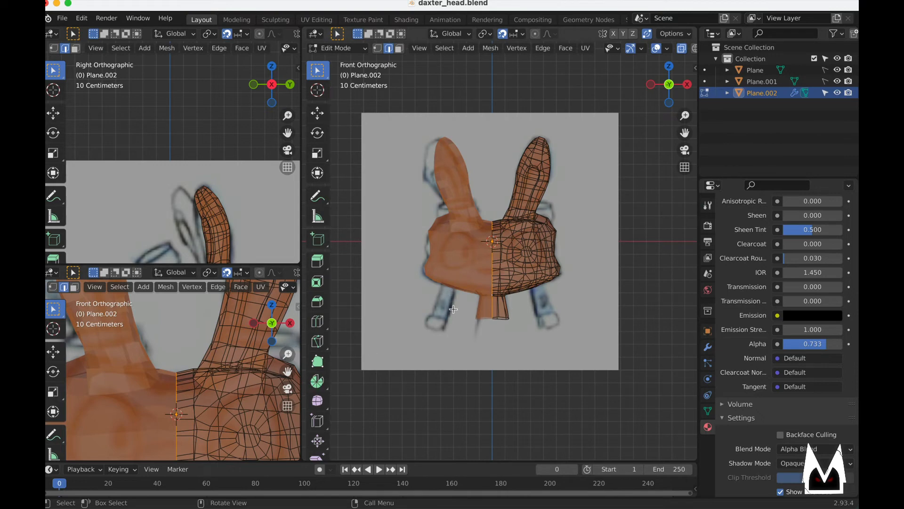
- Extrude the nose face next to the centre line in place and scale the new face to 0.8
scroll(499, 298, "up", 8)
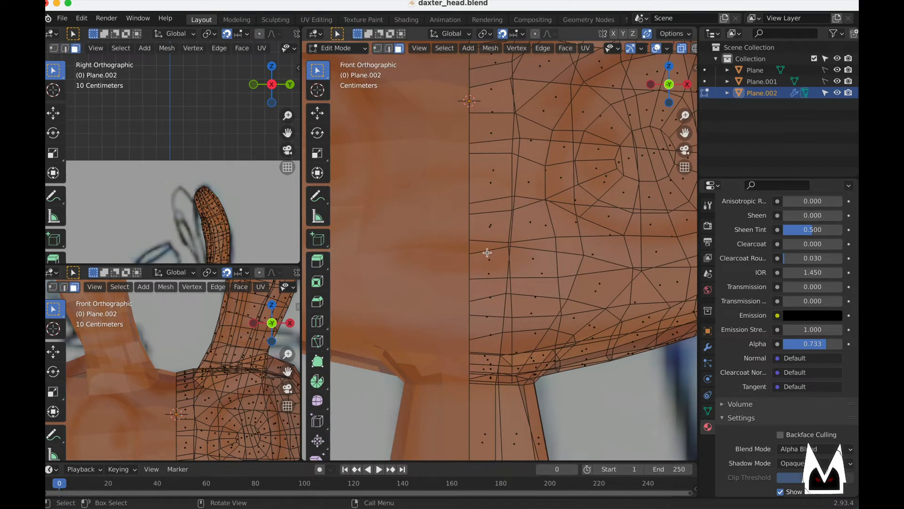
middle_click_drag(511, 255, 532, 272)
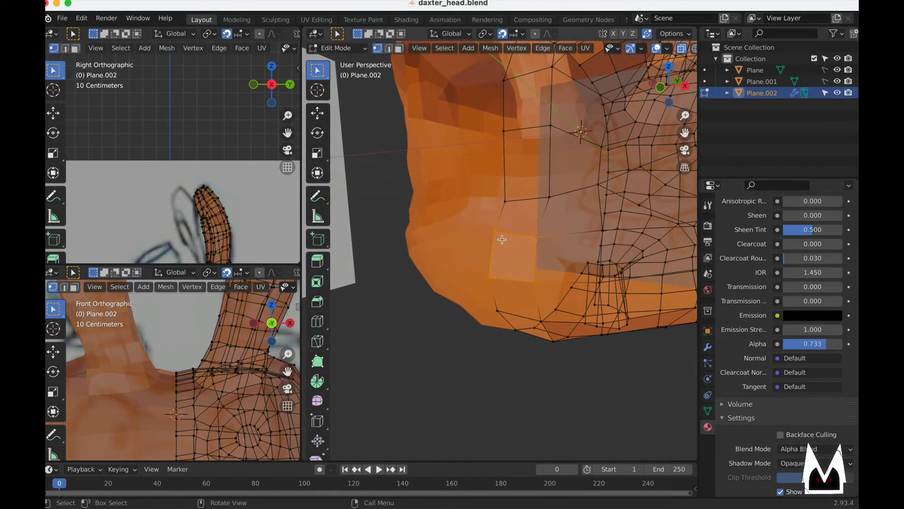
mouse_move(502, 239)
middle_mouse_down()
mouse_move(447, 253)
mouse_move(518, 265)
middle_mouse_up()
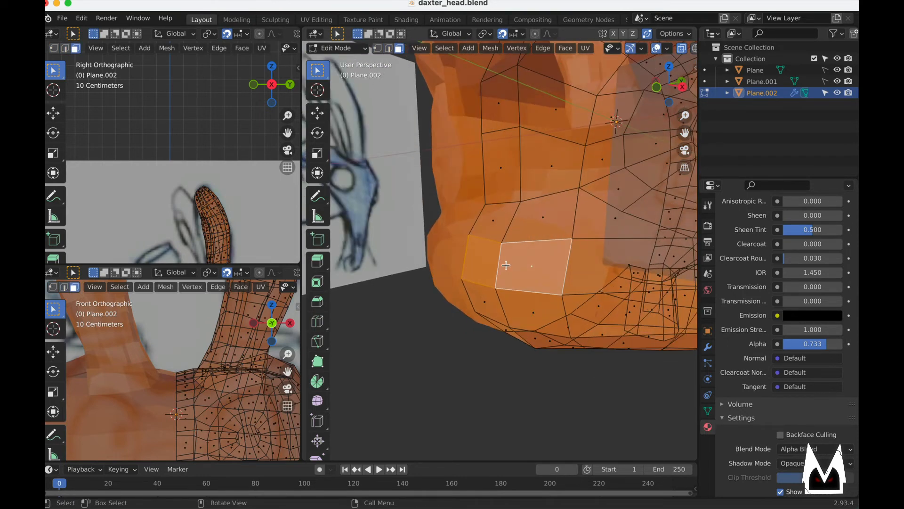
key("e")
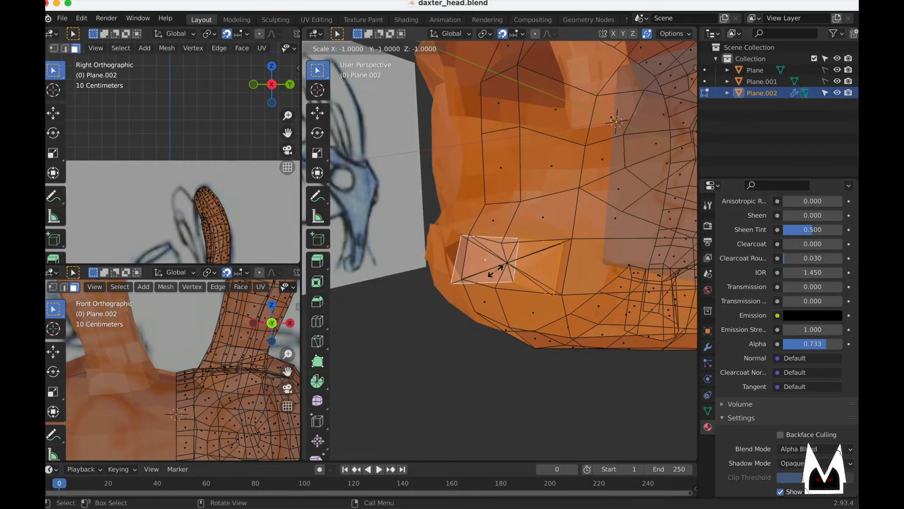
left_click(522, 264)
key("s")
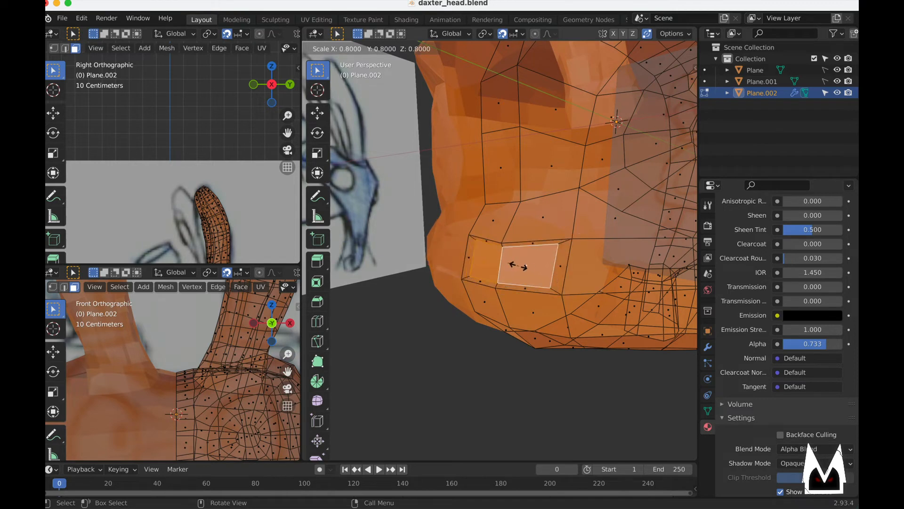
left_click(517, 266)
- Delete the inner side face that the nose extrusion created along the mirror line
middle_click_drag(518, 266, 509, 259)
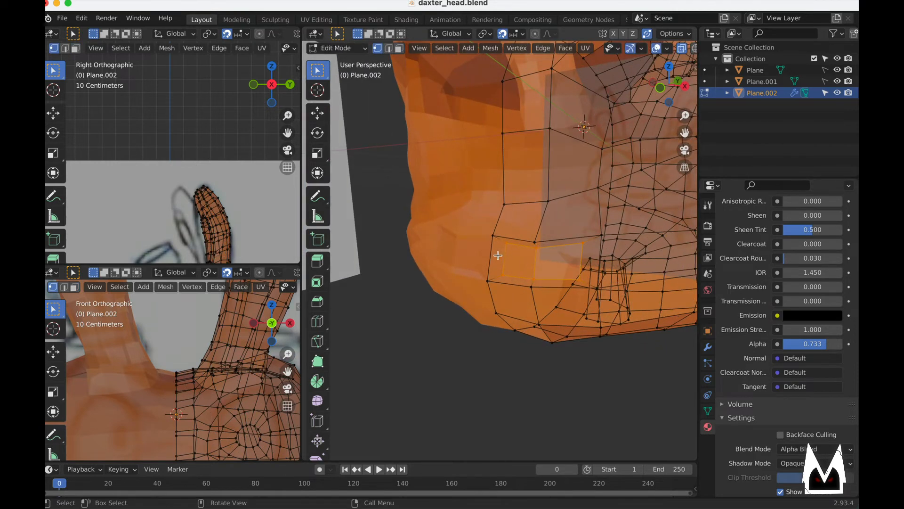
key("3")
key("x")
left_click(484, 260)
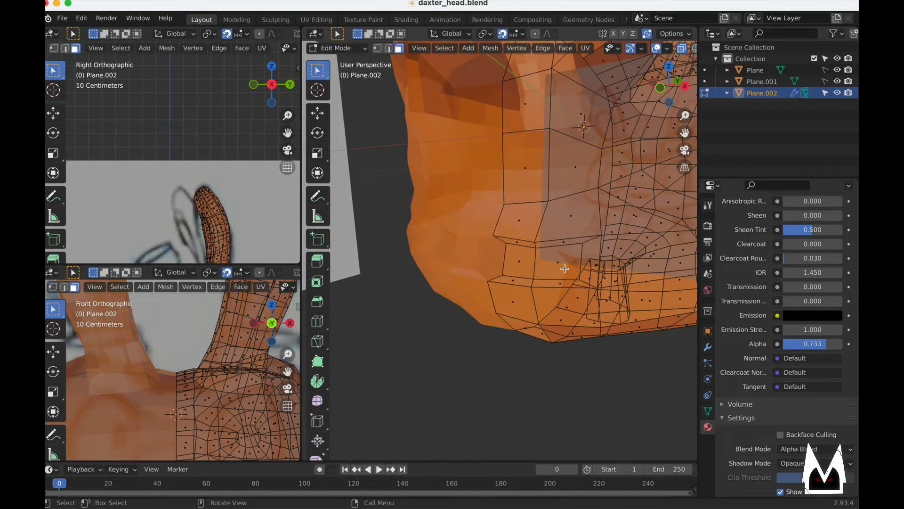
- Move the two inner vertices of the extruded nose face -0.019232 m along X to the mirror line
middle_click_drag(506, 263, 451, 263)
key("g")
key("x")
left_click(511, 271)
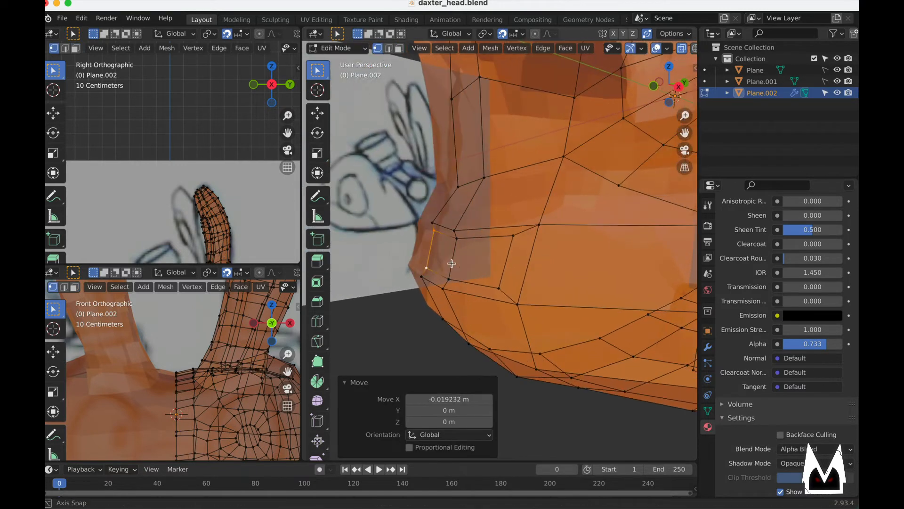
middle_click_drag(212, 215, 213, 143, "shift")
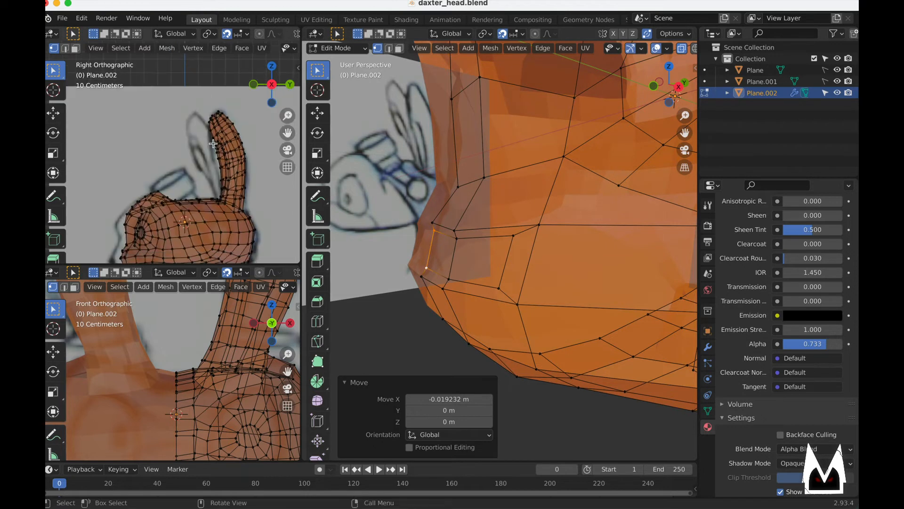
key("Escape")
key("space")
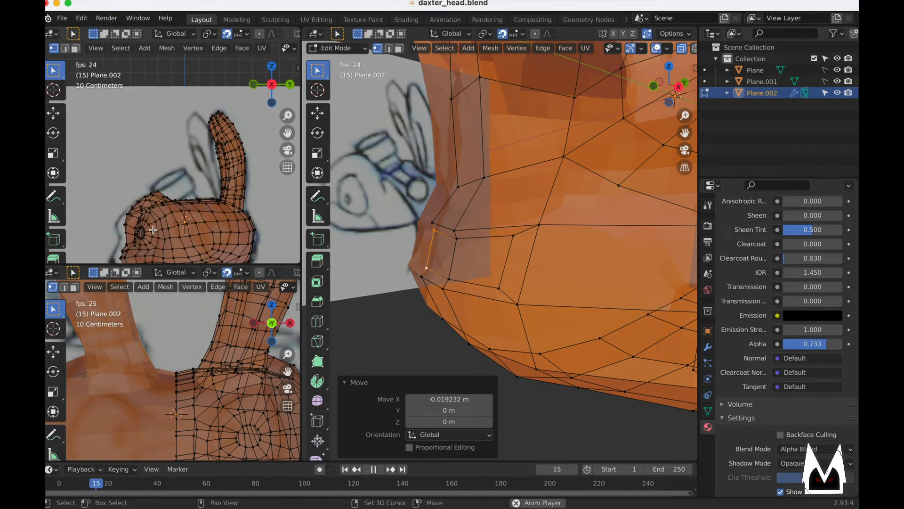
middle_click_drag(153, 229, 221, 178, "shift")
key("space")
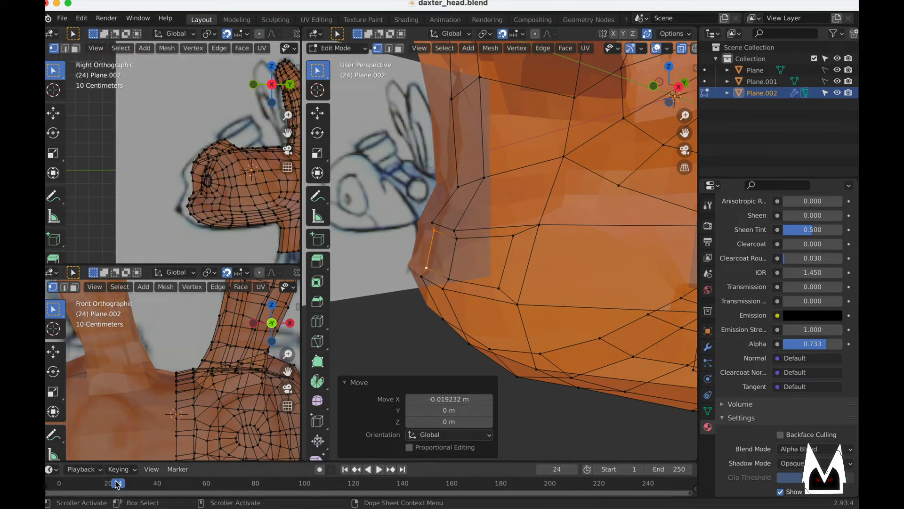
left_click_drag(117, 484, 59, 483)
- Move the two centre-line vertices of the inset nose face slightly forward in the side view
scroll(205, 209, "up", 4)
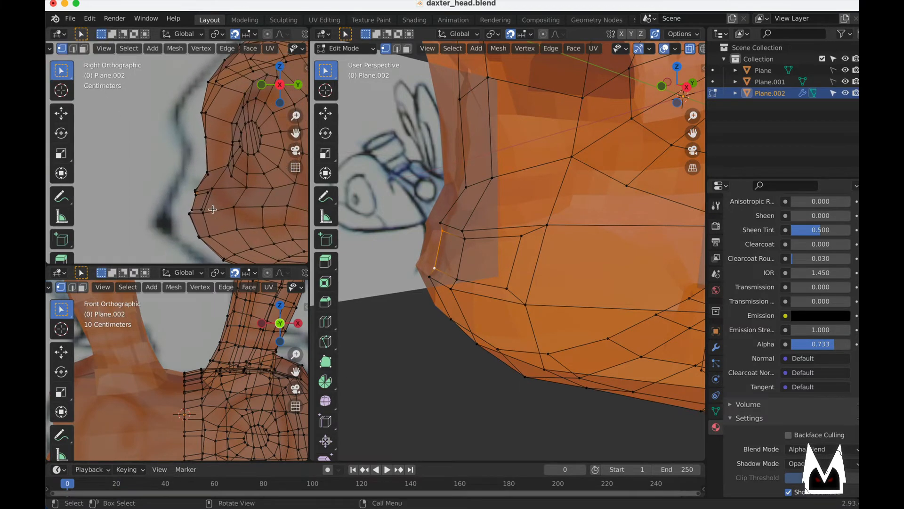
scroll(212, 209, "up", 5)
key("g")
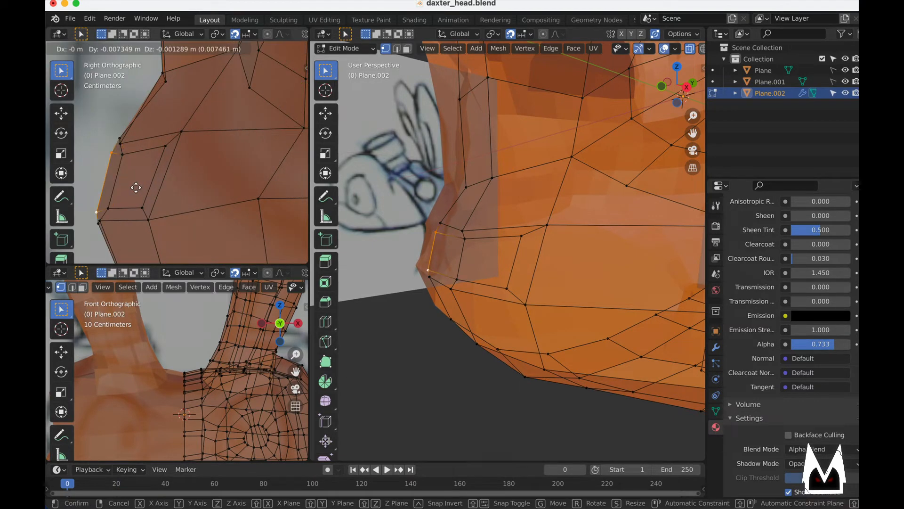
left_click(140, 188)
- Move the nose face's lower outer vertex by -0.005849, -0.001409, 0.01035 m and lower its upper outer vertex to taper the side
middle_click_drag(448, 249, 529, 278)
left_click(566, 281)
key("g")
left_click(517, 267)
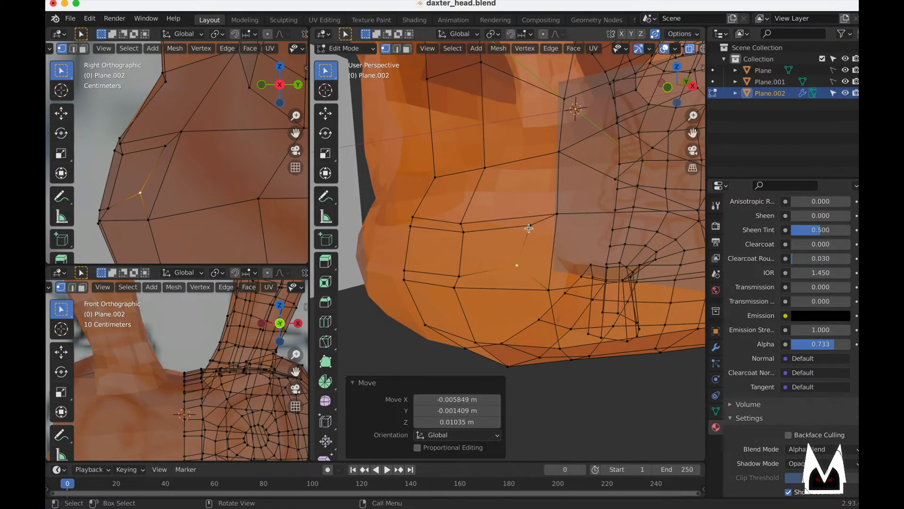
key("g")
left_click(516, 258)
key("g")
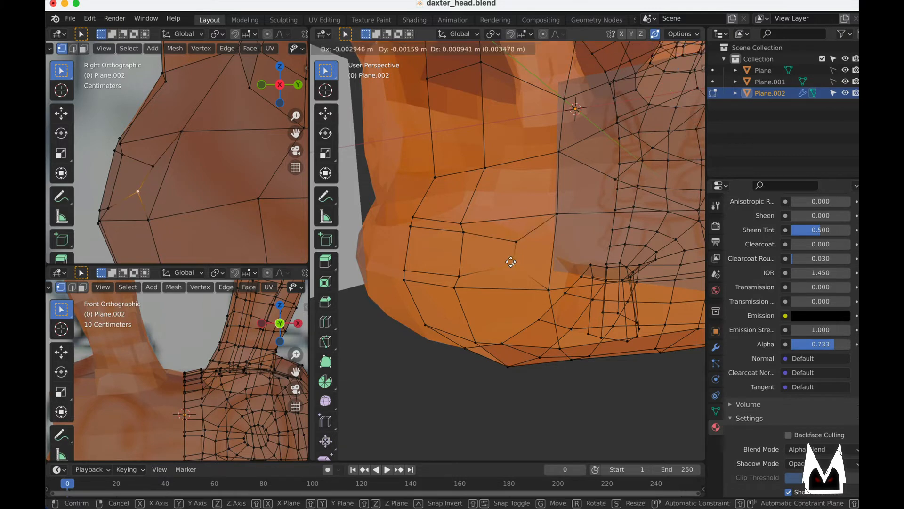
left_click(511, 261)
- Pull the nose's outer vertices forward, moving the upper one by -0.001885 m in X, -0.008167 m in Y and 0.001776 m in Z
middle_click_drag(511, 261, 414, 253)
key("g")
left_click(404, 242)
key("g")
left_click(386, 242)
key("g")
left_click(373, 233)
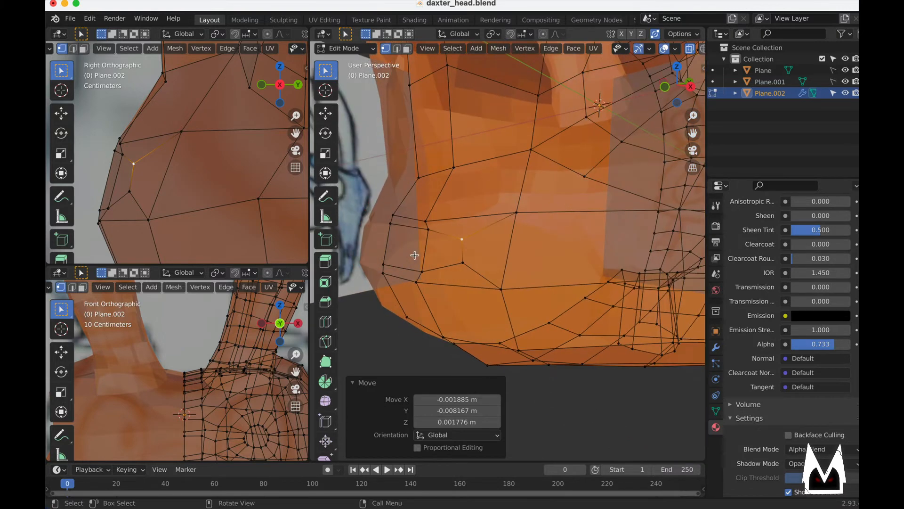
- Extrude the two adjacent nose faces forward from the muzzle in the side view
key("3")
left_click(405, 247)
left_click(442, 254, "shift")
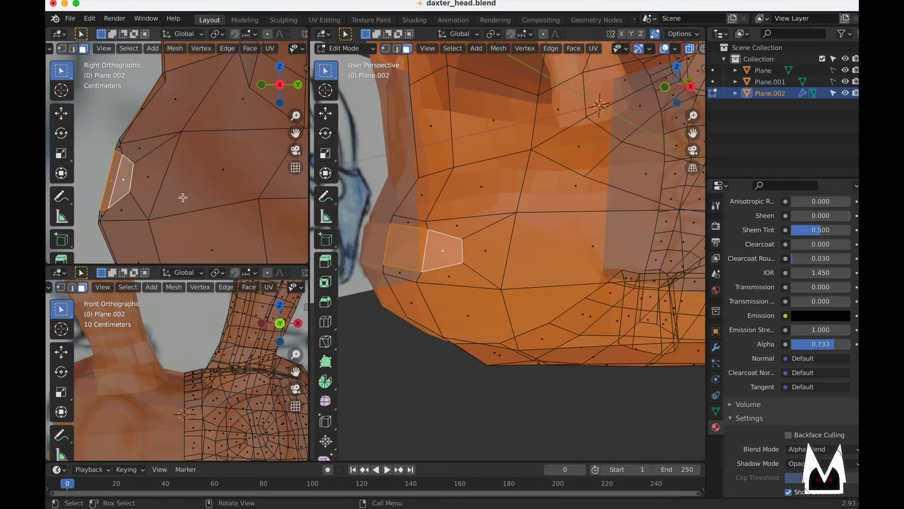
key("e")
left_click(167, 196)
- Slide the upper front edge of the extruded nose down along its neighbouring edges
middle_click_drag(464, 283, 472, 286)
key("1")
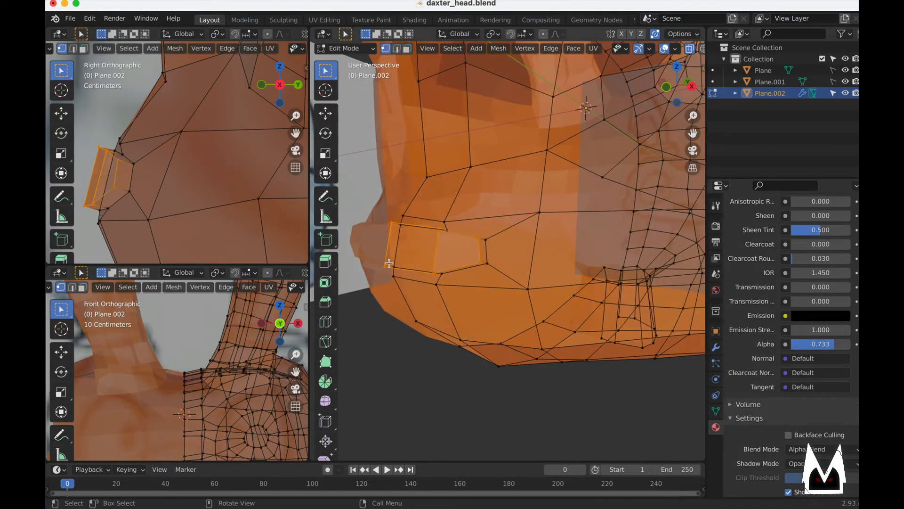
left_click(388, 264)
left_click(392, 225)
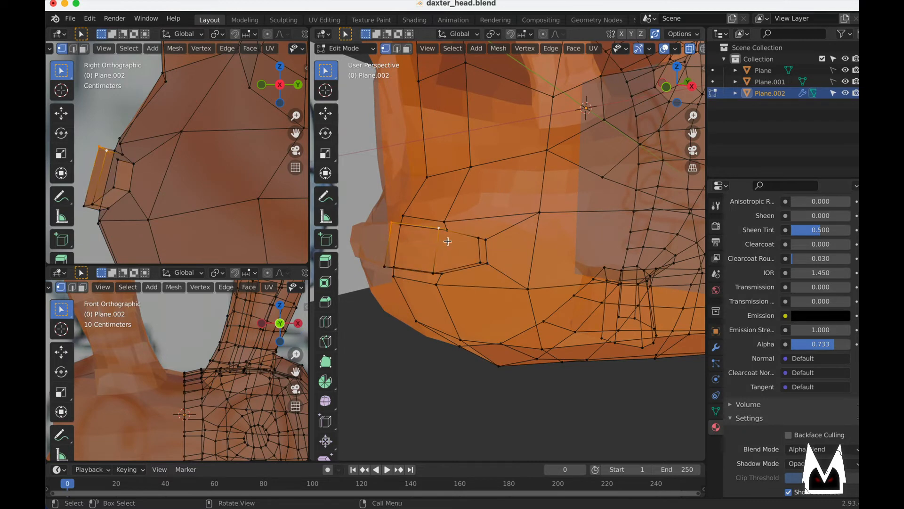
mouse_move(444, 238)
middle_mouse_down()
mouse_move(396, 246)
mouse_move(414, 242)
middle_mouse_up()
key("g")
key("g")
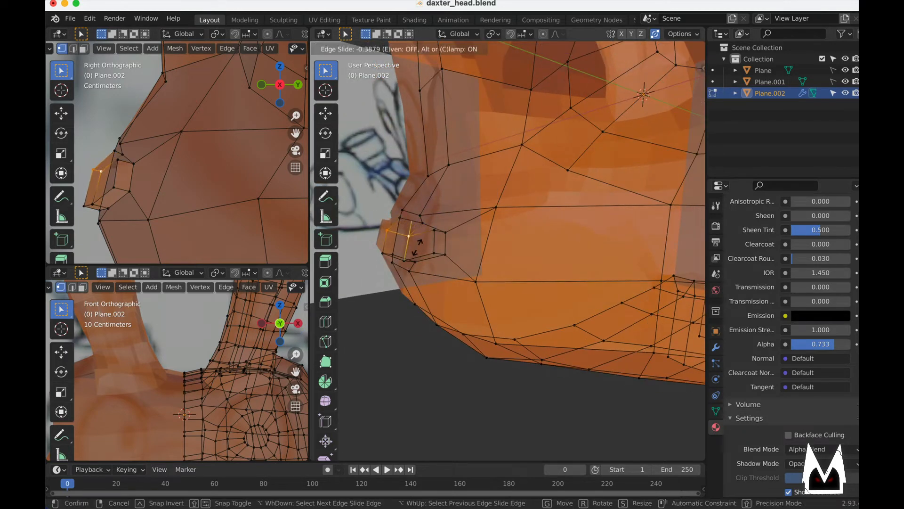
left_click(417, 246)
- Slide the lower front edge of the extruded nose up to shorten its front
left_click(404, 262)
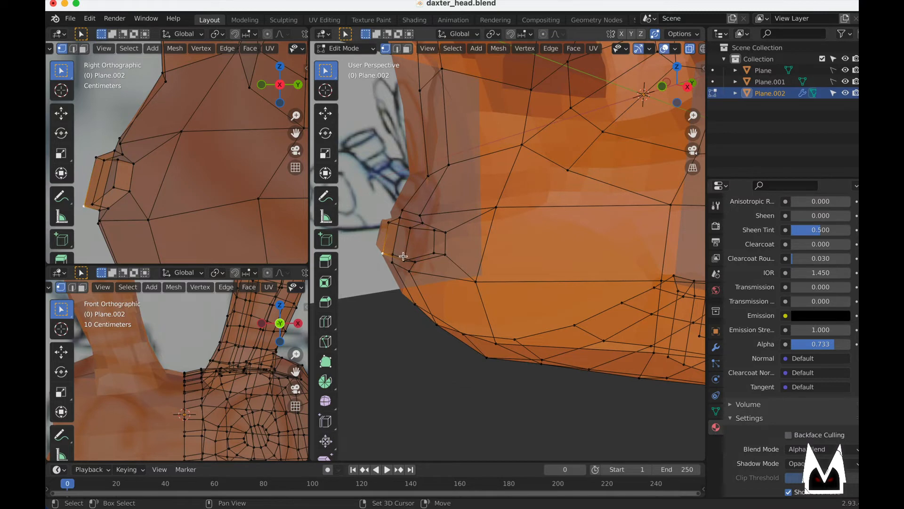
middle_click_drag(403, 256, 489, 255)
key("g")
key("g")
left_click(426, 241)
- Slide the outer front edge of the extruded nose inward toward the centre line
left_click(424, 240)
key("g")
key("g")
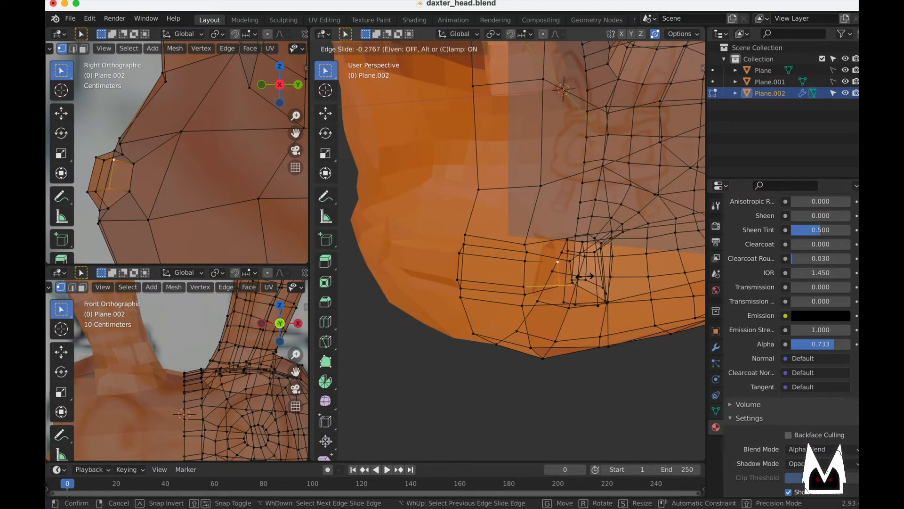
left_click(583, 277)
- Vertex-slide the extruded nose's lower outer vertex by a factor of 0.235 and adjust the upper outer vertex to round the corner
middle_click_drag(584, 277, 434, 267)
left_click(364, 245)
key("g")
key("g")
left_click(432, 258)
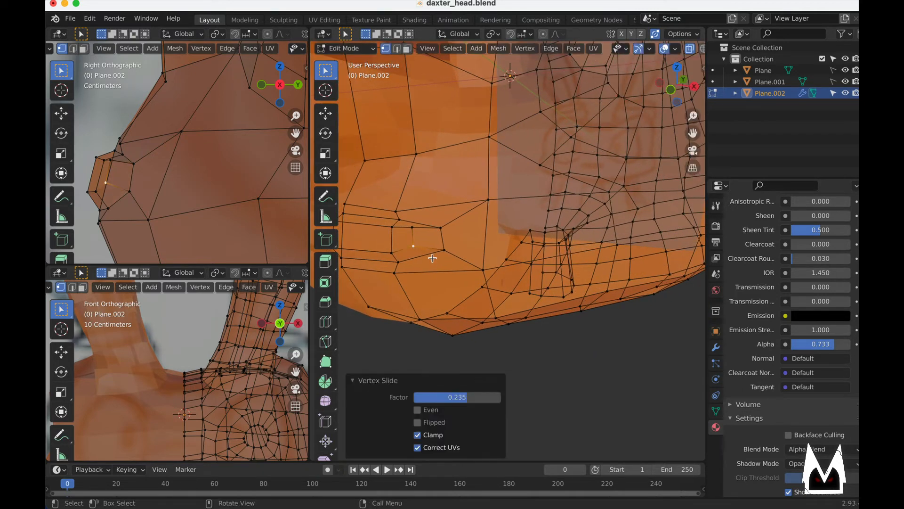
key("g")
key("g")
left_click(412, 236)
key("g")
key("g")
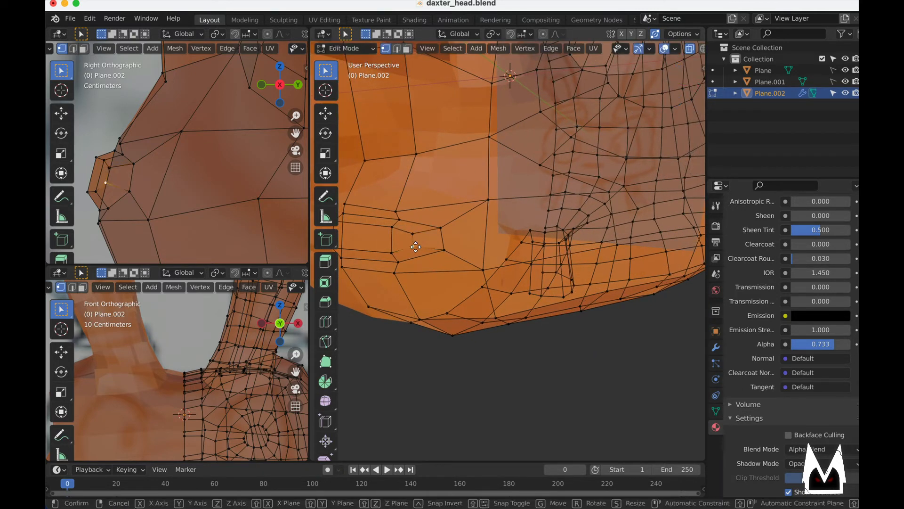
left_click(415, 249)
- Slide a neighbouring vertex of the extruded nose along its edge to even out the outline
middle_click_drag(414, 249, 563, 300)
left_click(444, 248)
key("g")
key("g")
left_click(455, 274)
- Delete the inner side face of the nose extrusion along the mirror line
key("3")
left_click(540, 248)
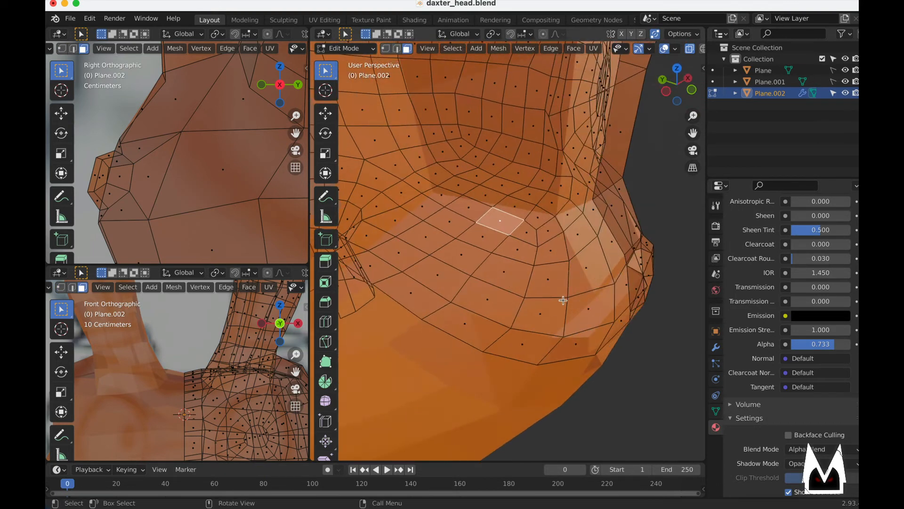
left_click(639, 296)
middle_click_drag(638, 296, 448, 303)
left_click(565, 307)
key("x")
left_click(513, 312)
- Move the lower inner vertex of the extruded nose along X onto the mirror line in the front view
key("1")
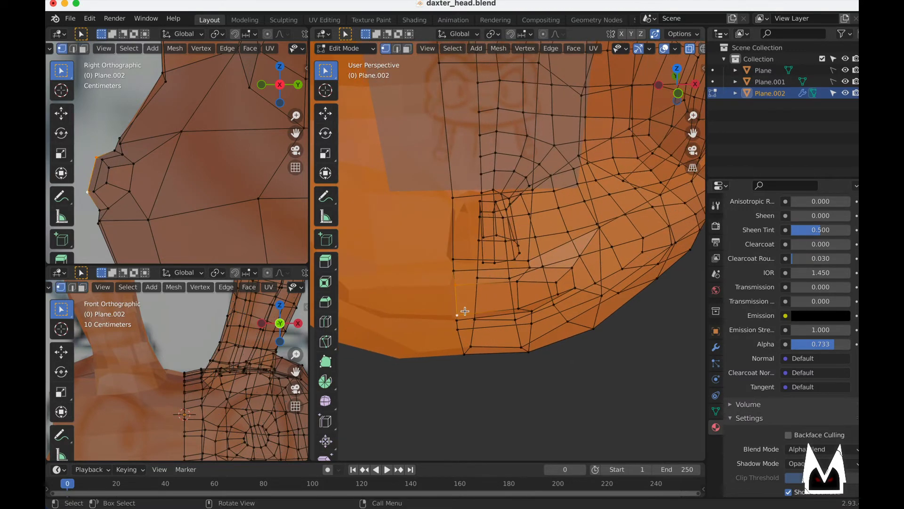
key("KP_1")
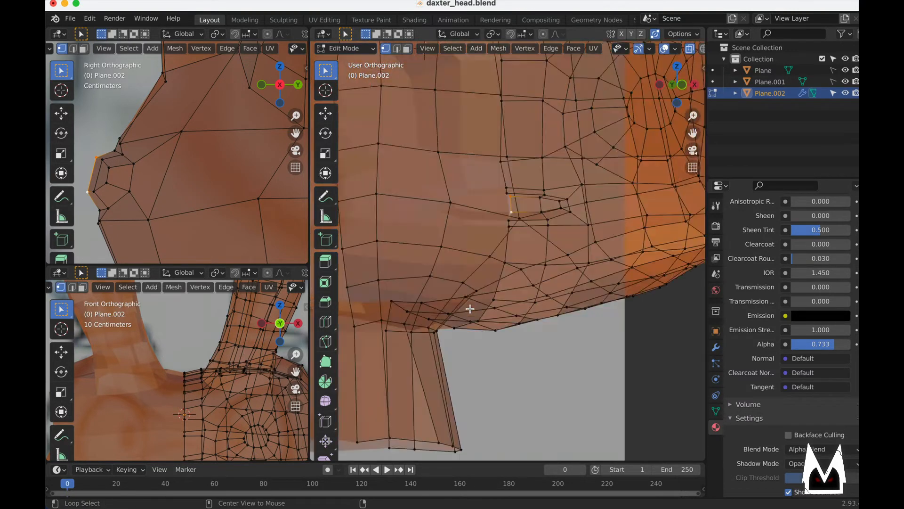
scroll(494, 252, "up", 3)
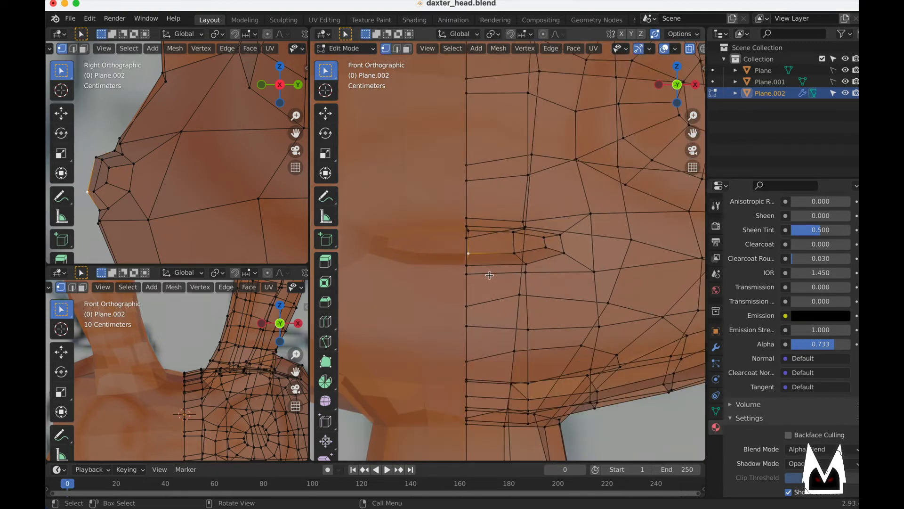
key("g")
key("x")
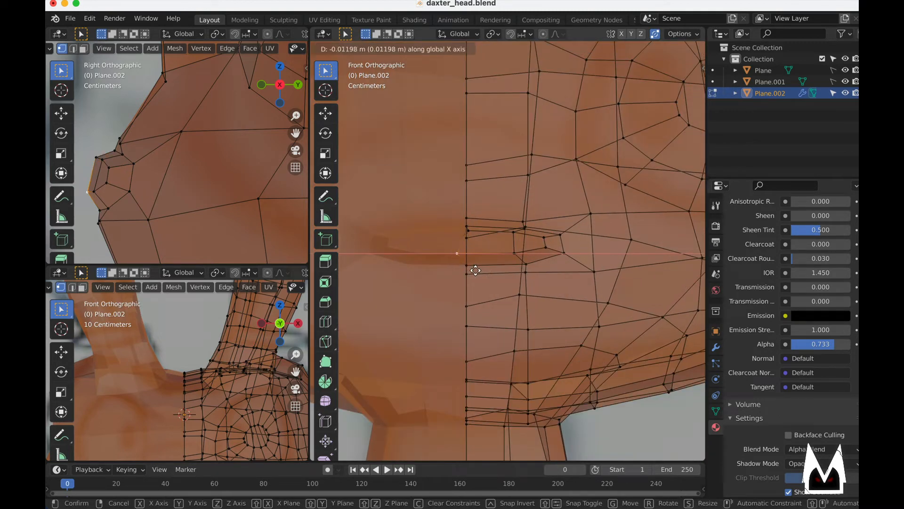
left_click(484, 269)
- Move the upper inner vertex of the nose -0.001979 m along X to the mirror line and set the snap target to Vertex
left_click(471, 233)
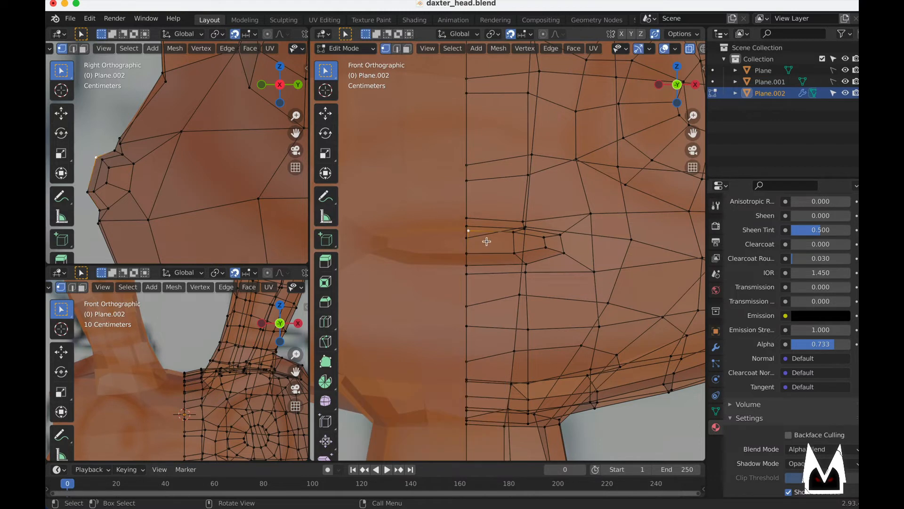
key("g")
key("x")
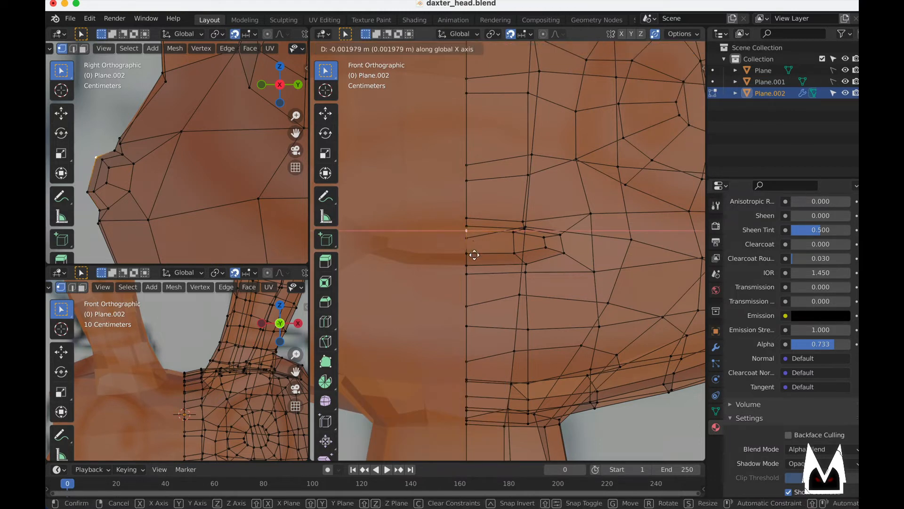
left_click(474, 255)
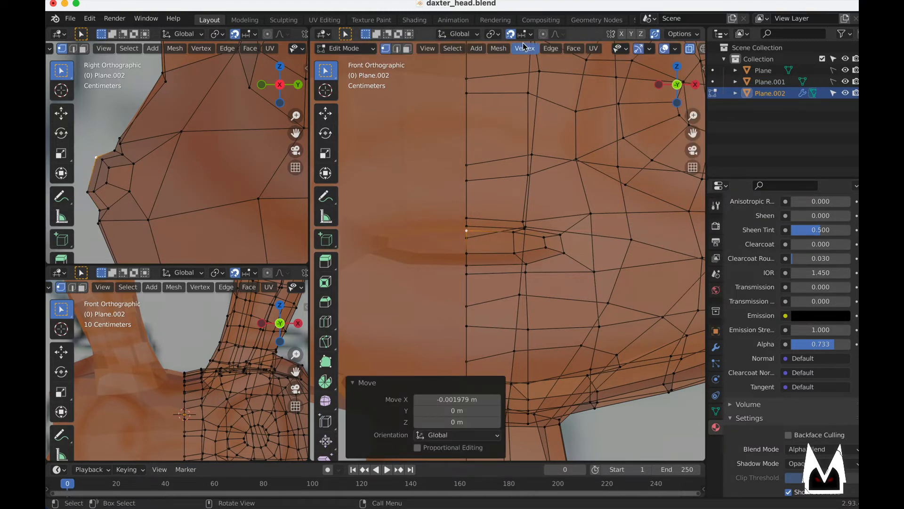
left_click(523, 34)
left_click(522, 80)
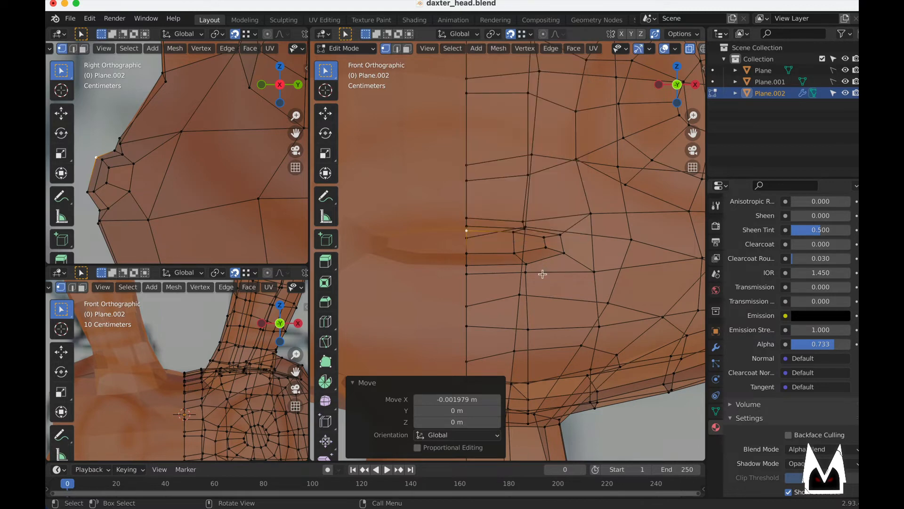
- Switch to Object Mode and set the head material's blend mode to Opaque
scroll(542, 272, "down", 8)
middle_click_drag(544, 273, 506, 287)
key("Tab")
left_click(813, 434)
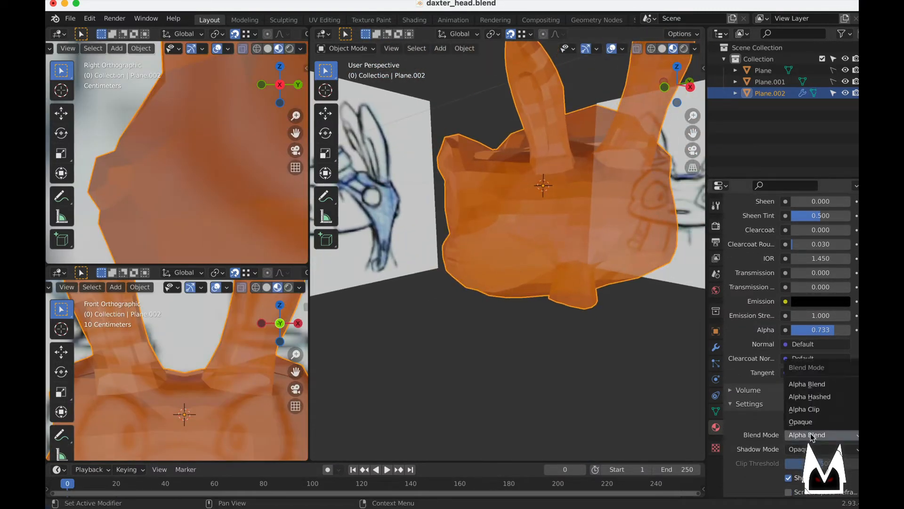
left_click(800, 385)
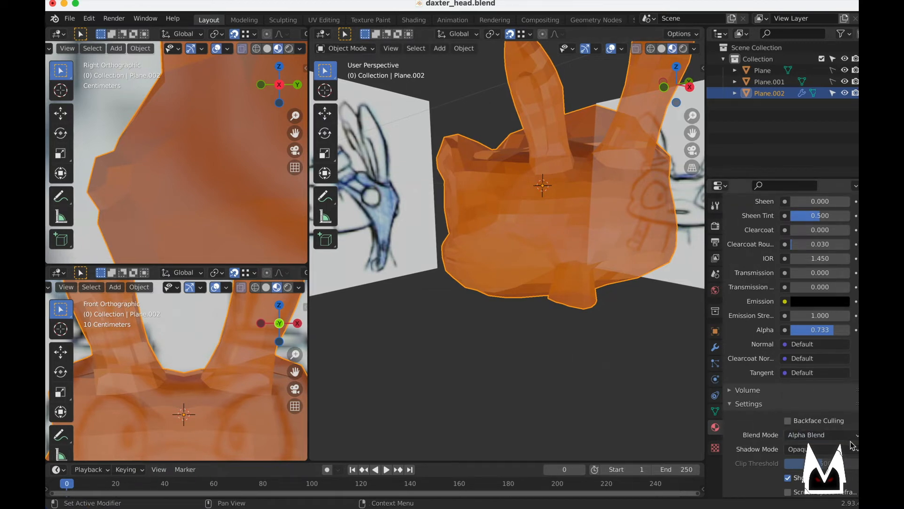
left_click(845, 436)
left_click(822, 424)
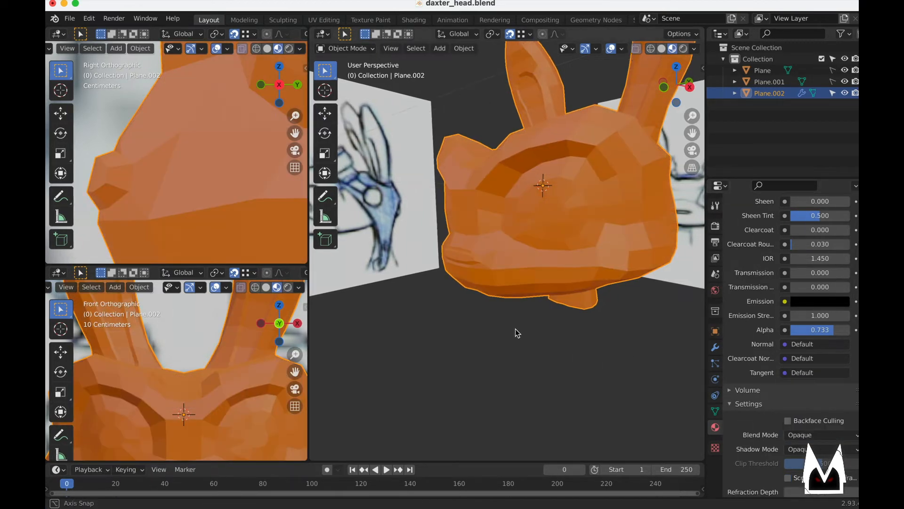
- Examine the shape of the nose on the opaque head from the front, with and without its wireframe
middle_click_drag(535, 333, 498, 276)
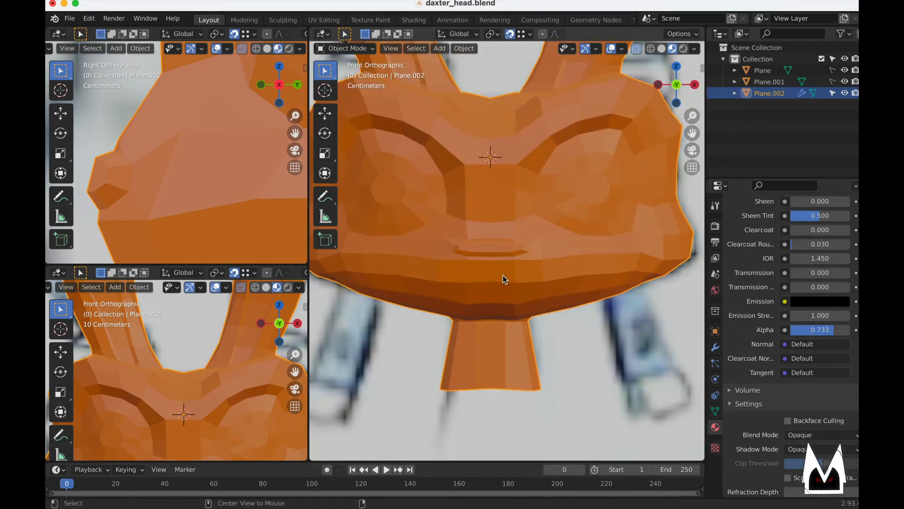
key("Tab")
scroll(507, 258, "up", 3)
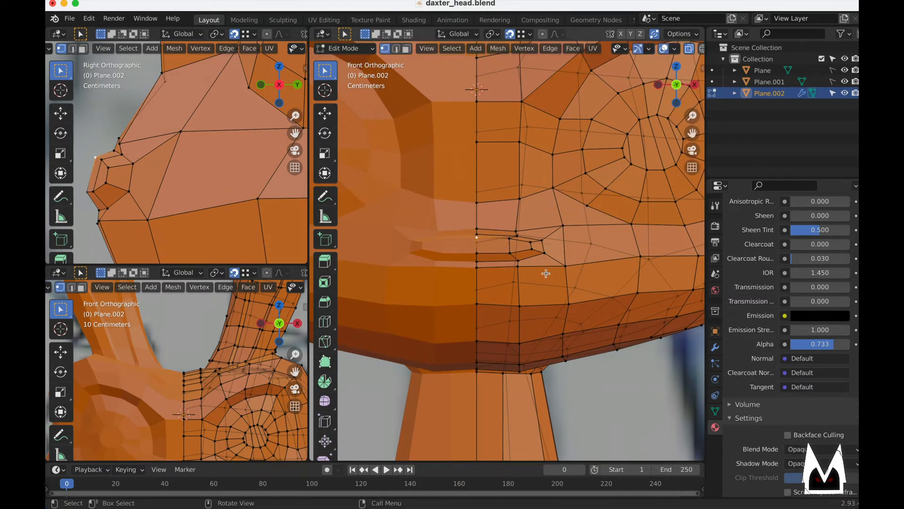
key("Tab")
key("g")
right_click(335, 159)
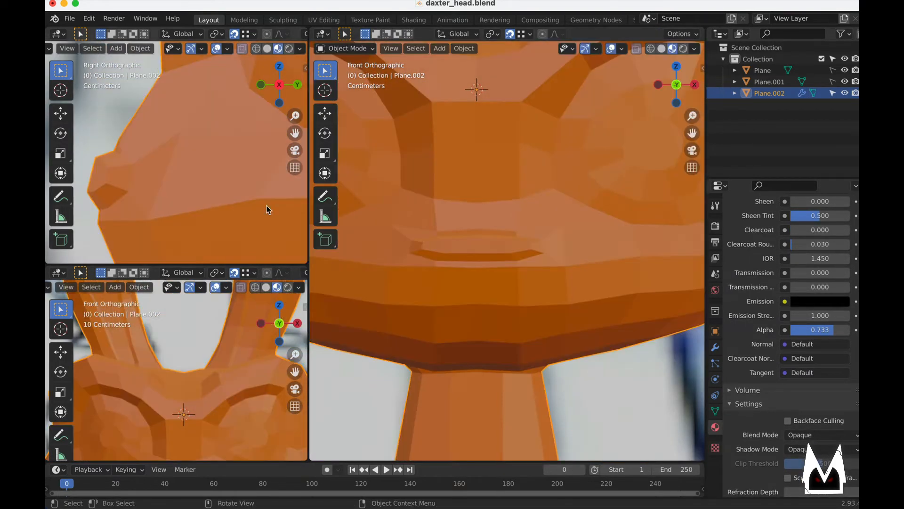
key("g")
right_click(416, 211)
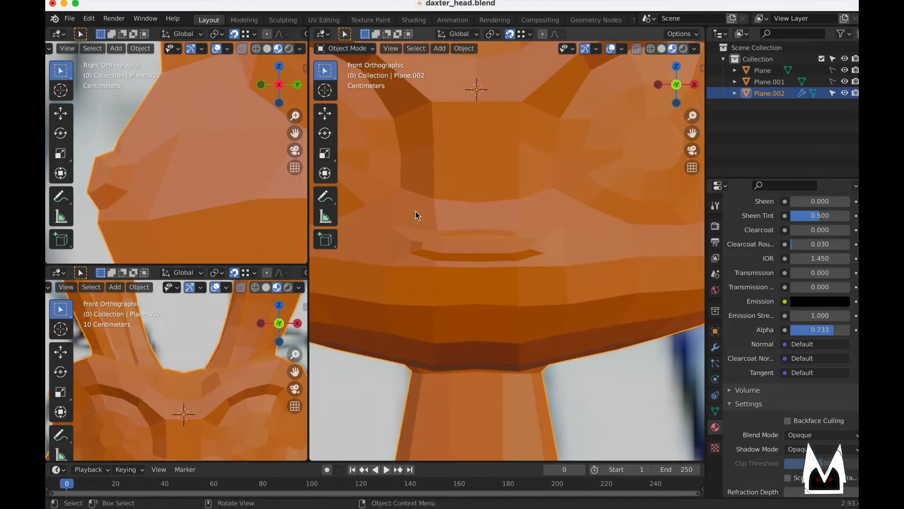
- Set the head material's blend mode back to Alpha Blend and return to Edit Mode
left_click(821, 435)
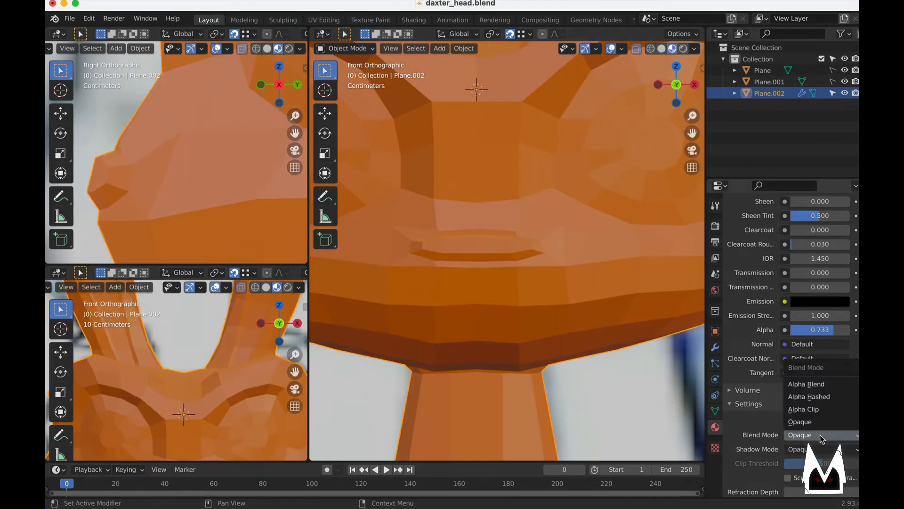
left_click(813, 385)
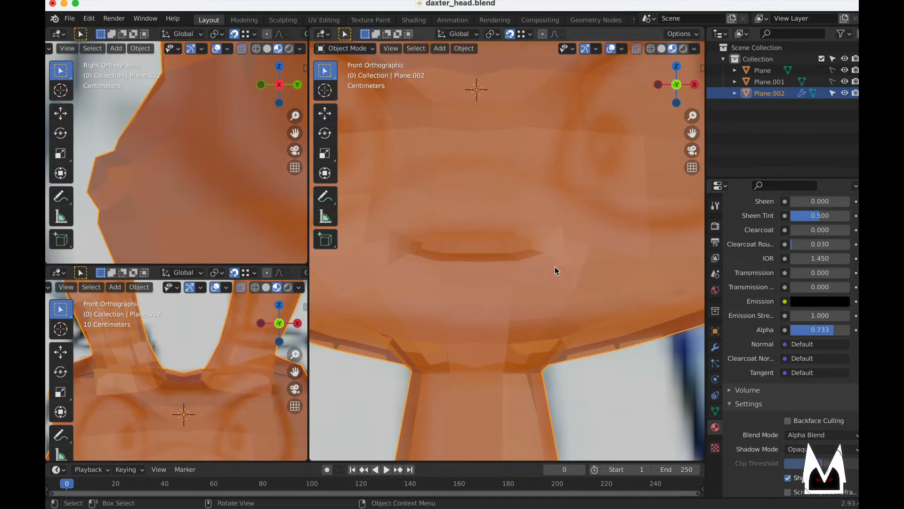
key("Tab")
- Select the vertices of the nose's outer side face and move them inward toward the centre in the front view
left_click(535, 242)
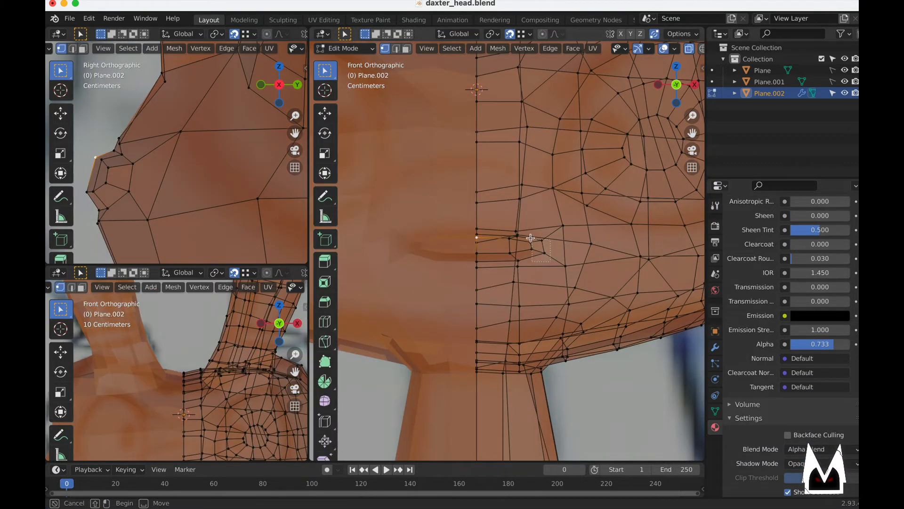
scroll(542, 245, "up", 3)
key("g")
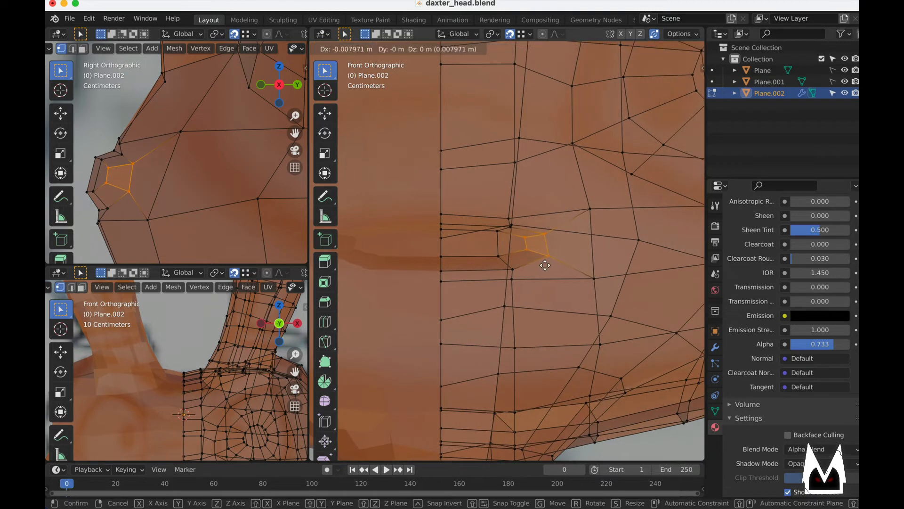
left_click(522, 260)
- Turn off snapping and move the nose's outer side vertices by -0.004113 m in X, -0.000873 m in Y and -0.000917 m in Z
middle_click_drag(522, 260, 590, 277)
key("shift+Tab")
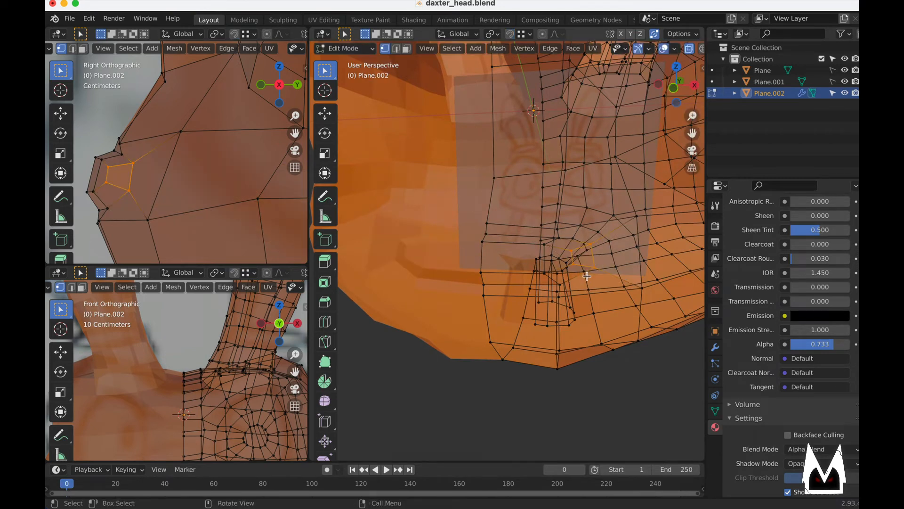
key("g")
left_click(583, 277)
middle_click_drag(583, 277, 571, 283)
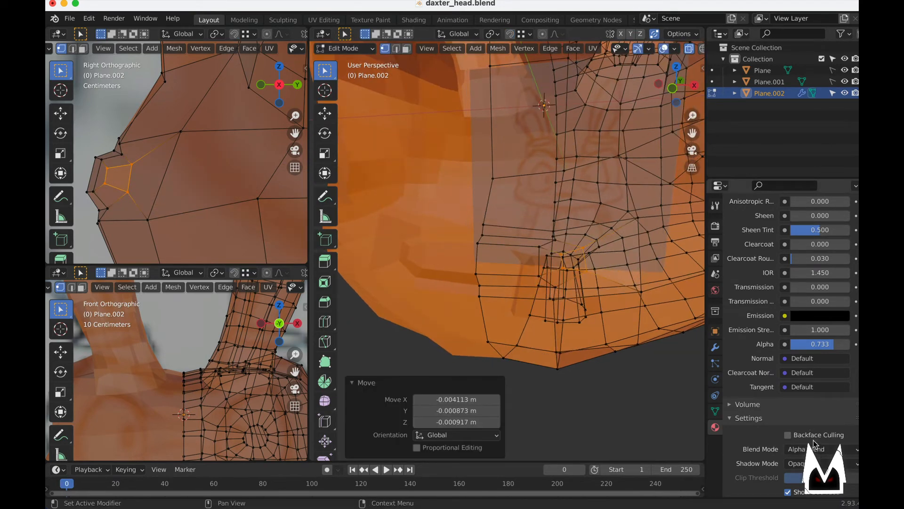
- Set the head material's blend mode to Opaque and try sliding the lower front corner vertex of the nose
left_click(815, 447)
left_click(814, 437)
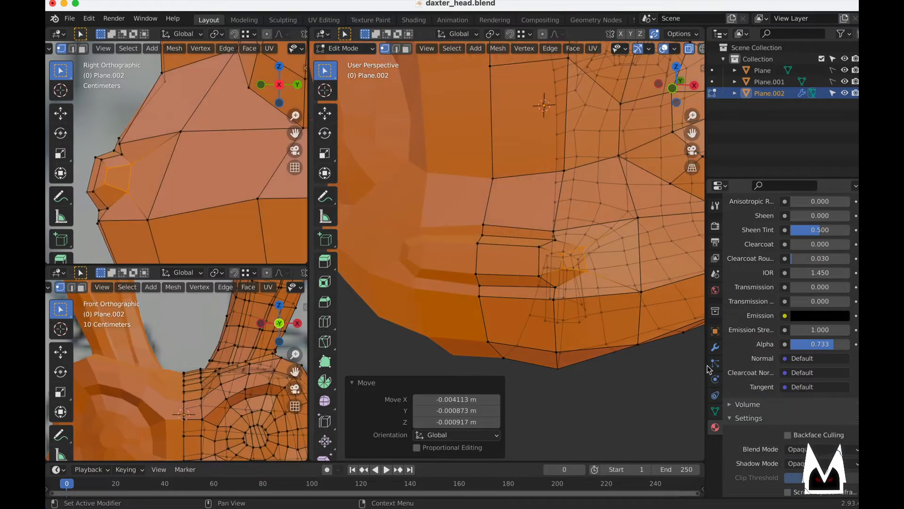
middle_click_drag(536, 262, 547, 272)
left_click(548, 273)
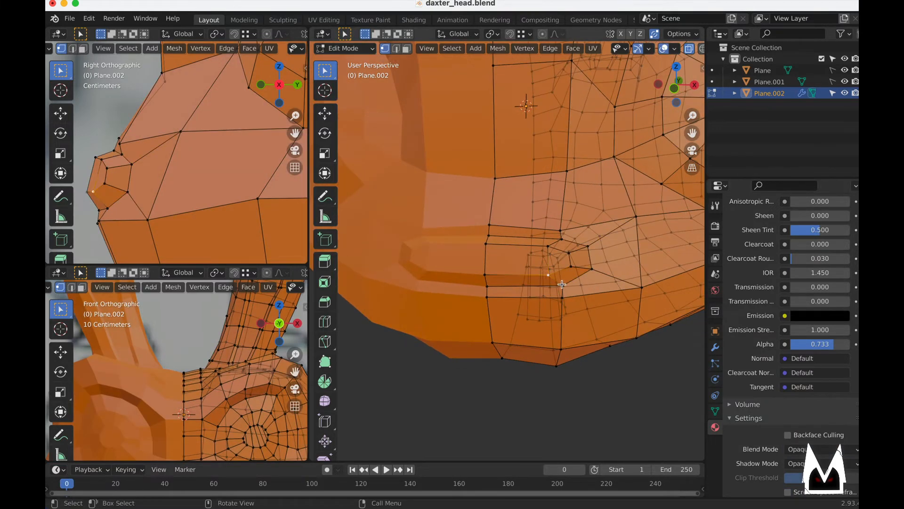
key("g")
key("g")
right_click(543, 267)
key("ctrl+z")
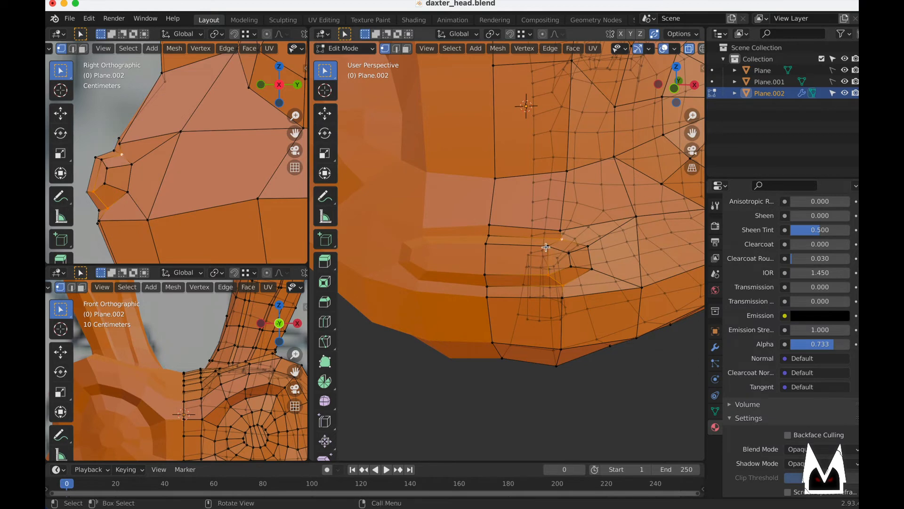
- Slide the nose's upper corner vertex by a factor of about 0.17 and the outer vertex just above the nose by 0.280
key("g")
key("g")
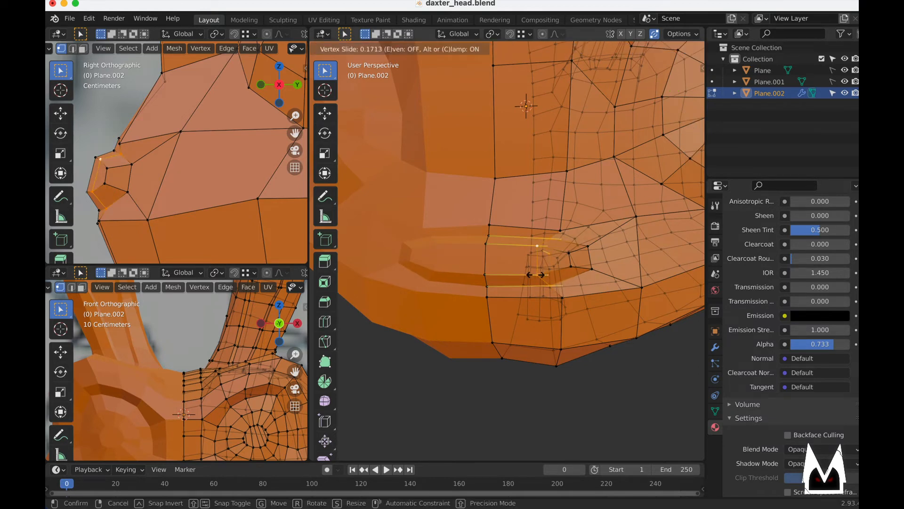
left_click(536, 274)
middle_click_drag(537, 273, 519, 267)
left_click(559, 228)
middle_click_drag(559, 228, 505, 238)
key("g")
key("g")
left_click(494, 218)
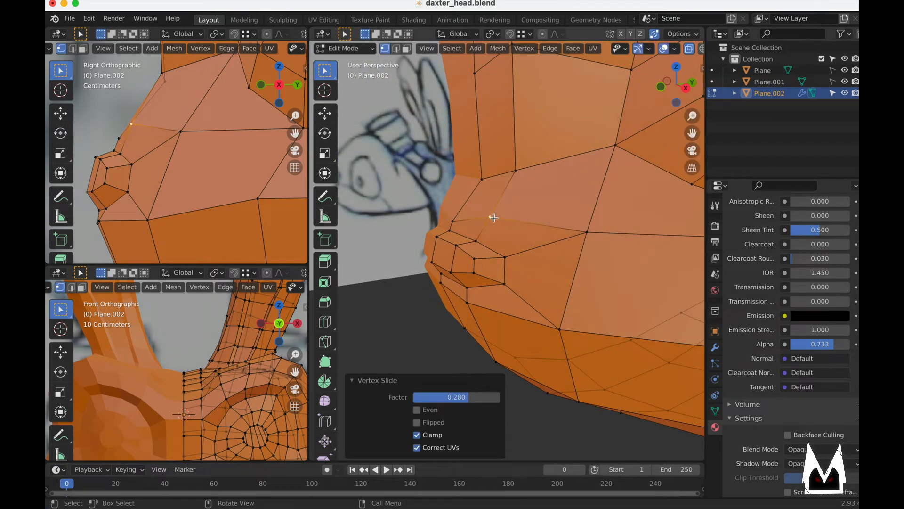
- Slide the centreline vertex above the nose by a factor of 0.318 and the cheek vertex beside the nose by 0.285
left_click(453, 220)
key("g")
key("g")
left_click(459, 205)
middle_click_drag(570, 269, 538, 249)
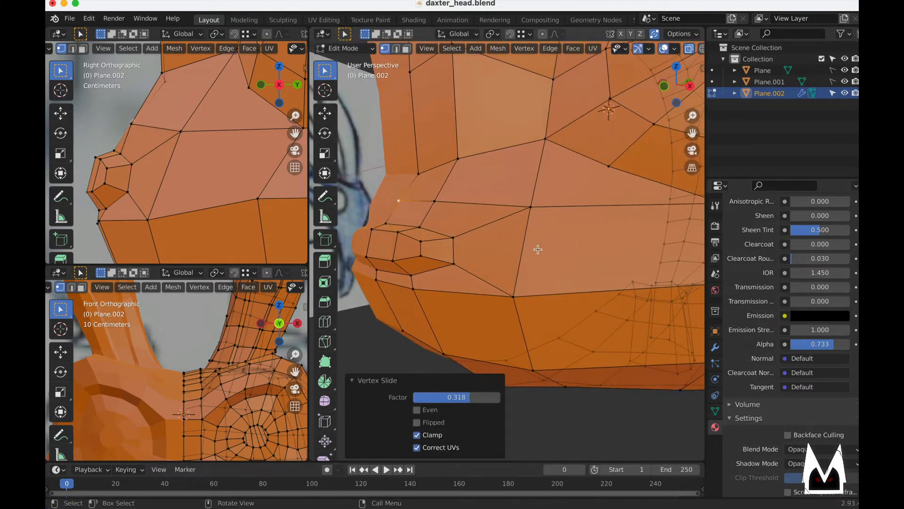
left_click(532, 218)
mouse_move(532, 218)
middle_mouse_down()
mouse_move(568, 224)
mouse_move(521, 240)
mouse_move(533, 242)
middle_mouse_up()
key("g")
key("g")
left_click(534, 227)
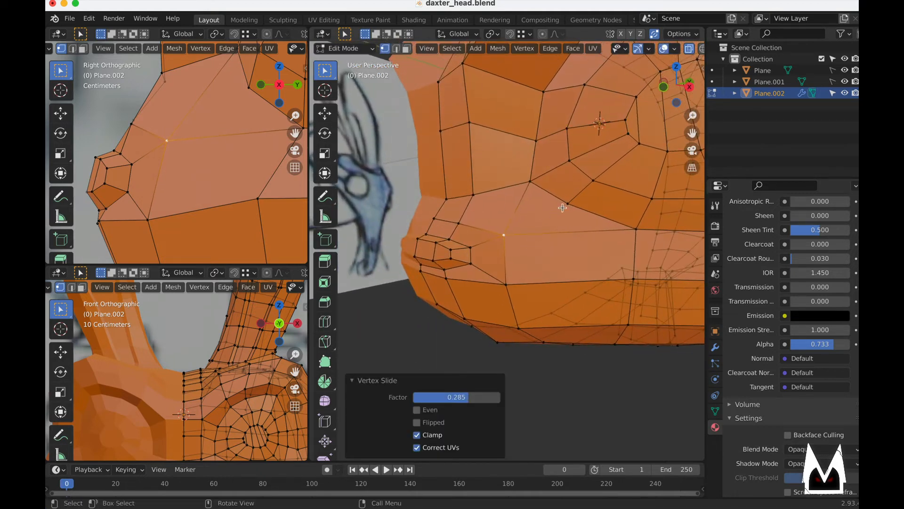
middle_click_drag(570, 205, 563, 224)
key("g")
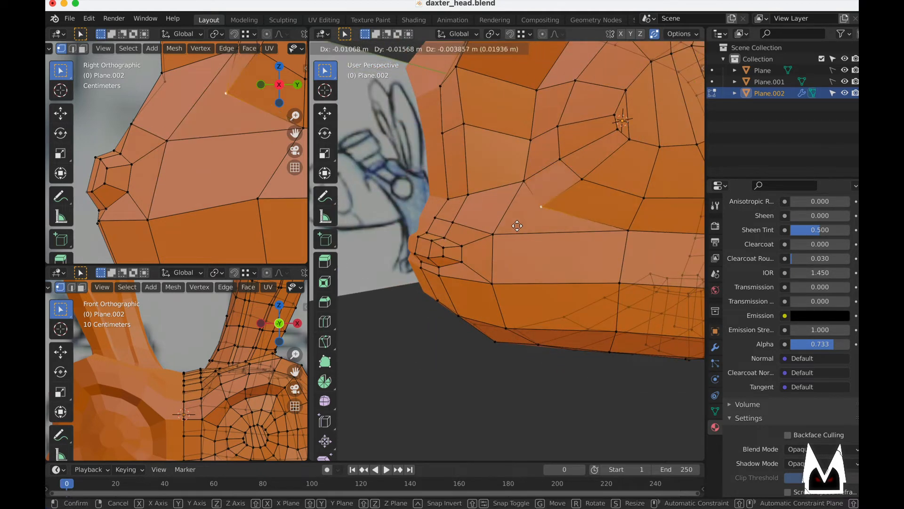
key("ctrl")
right_click(497, 234)
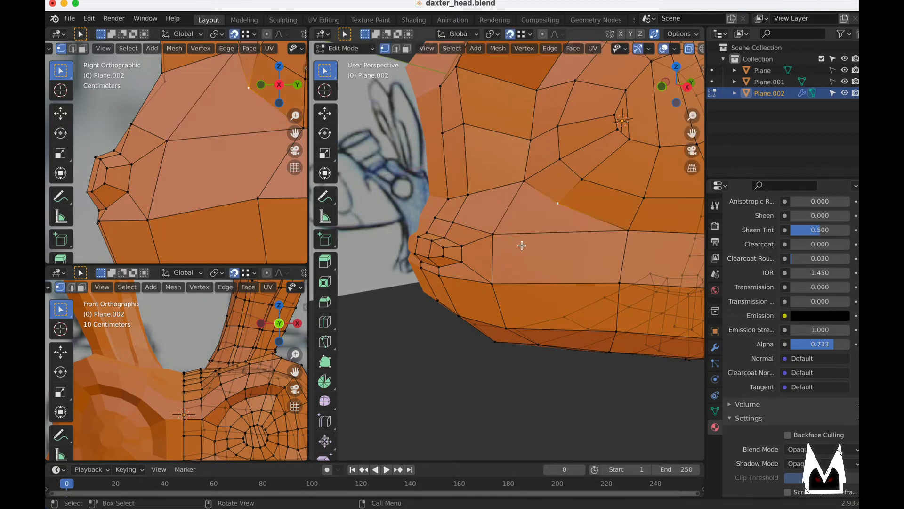
mouse_move(521, 244)
middle_mouse_down()
mouse_move(583, 242)
mouse_move(521, 245)
middle_mouse_up()
- Select the two vertices under the nose and slide their edge by a factor of about -0.33
left_click(495, 284)
middle_click_drag(495, 284, 451, 275)
left_click(482, 259)
left_click(450, 260, "shift")
key("g")
key("g")
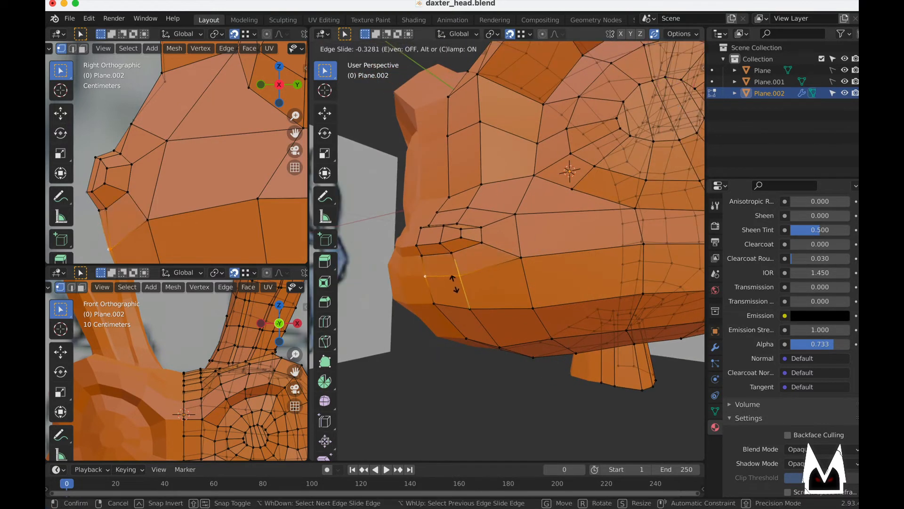
left_click(456, 289)
- Slide the lower cheek vertex beside the nose by a factor of 0.209
left_click(526, 258)
key("g")
key("g")
left_click(509, 272)
middle_click_drag(509, 272, 443, 291)
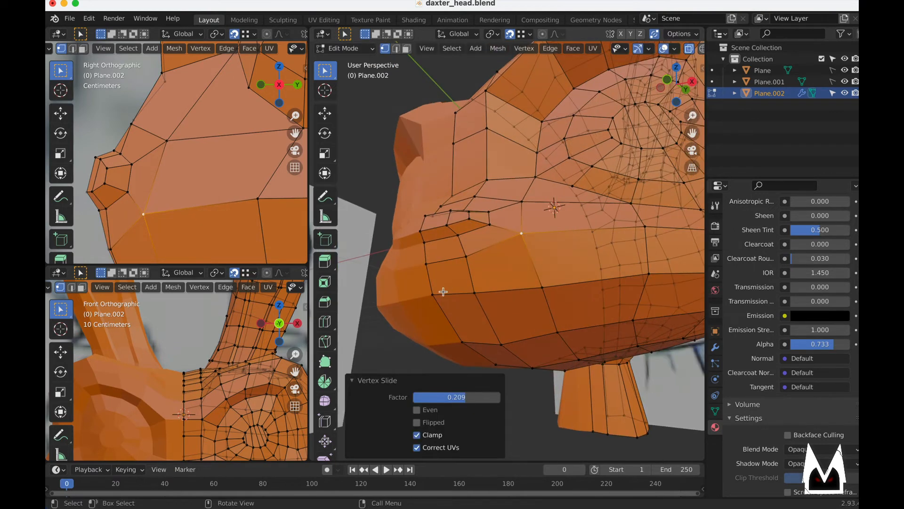
- Slide the centreline vertex of the next muzzle row down by a factor of 0.131 and lower its neighbouring vertex
left_click(434, 297)
key("g")
key("g")
left_click(438, 303)
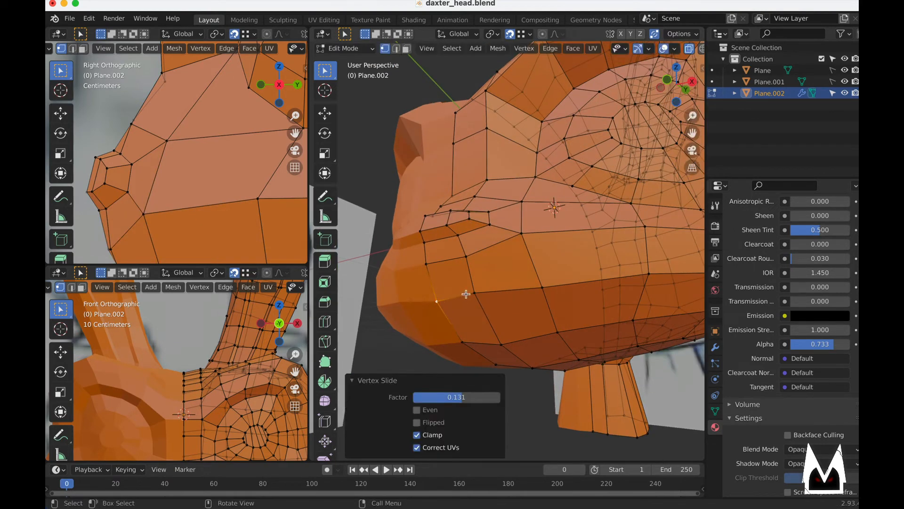
left_click(473, 294)
key("g")
key("g")
left_click(477, 300)
- Slide the cheek vertex of the same lower muzzle row slightly downward along its edge
left_click(536, 284)
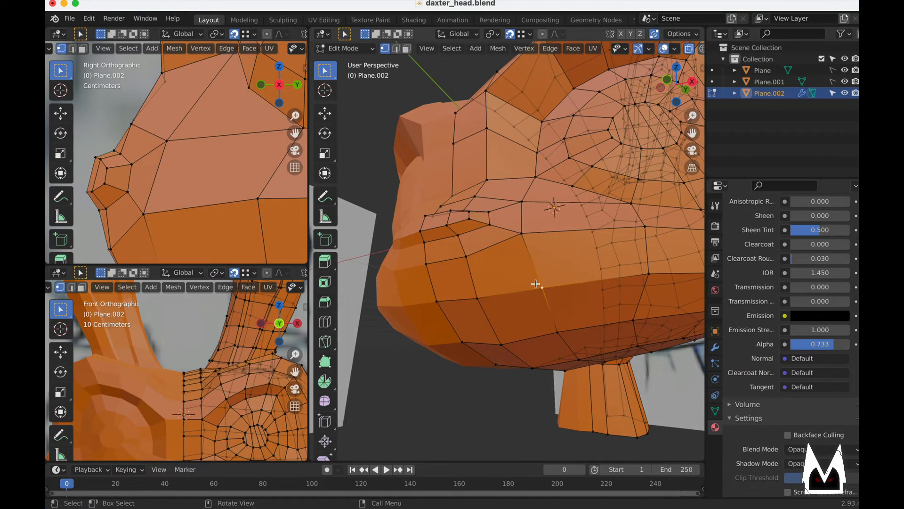
middle_click_drag(496, 249, 543, 241)
left_click(532, 265)
key("g")
key("g")
left_click(533, 271)
- Return to Object Mode and examine the opaque head from the front, the side and above
key("Tab")
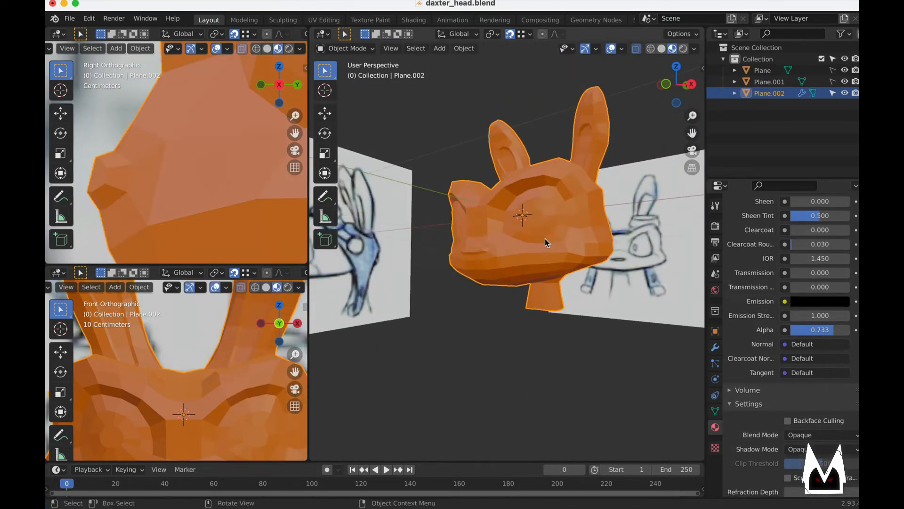
scroll(545, 238, "down", 5)
scroll(197, 348, "down", 4)
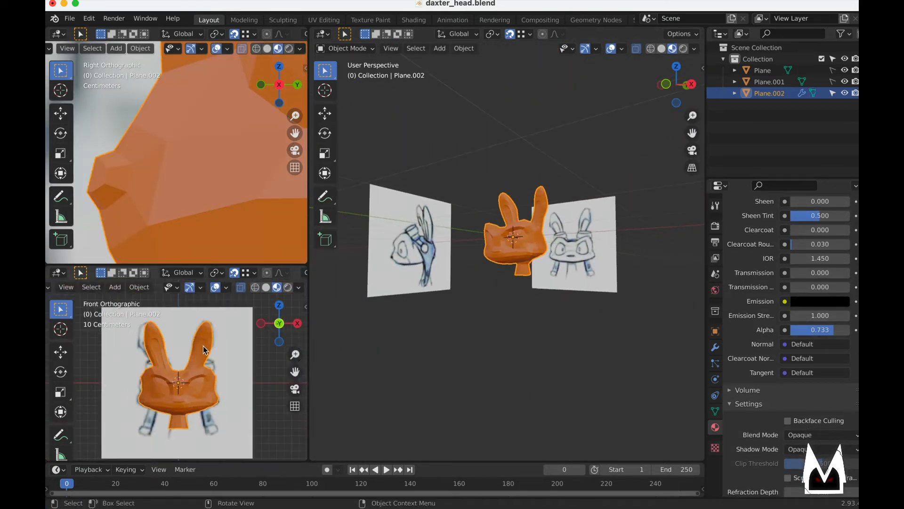
scroll(193, 398, "up", 2)
scroll(193, 394, "down", 2)
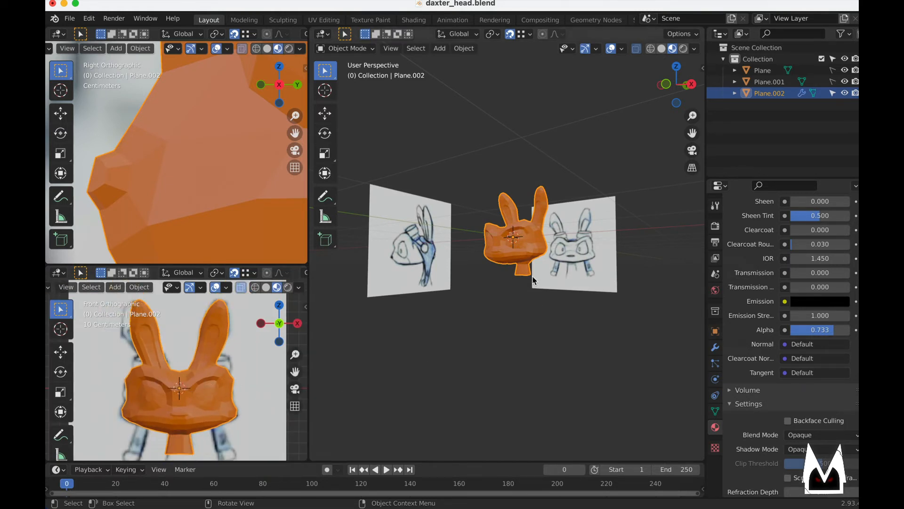
scroll(516, 251, "up", 2)
middle_click_drag(516, 251, 513, 343)
left_click(513, 343)
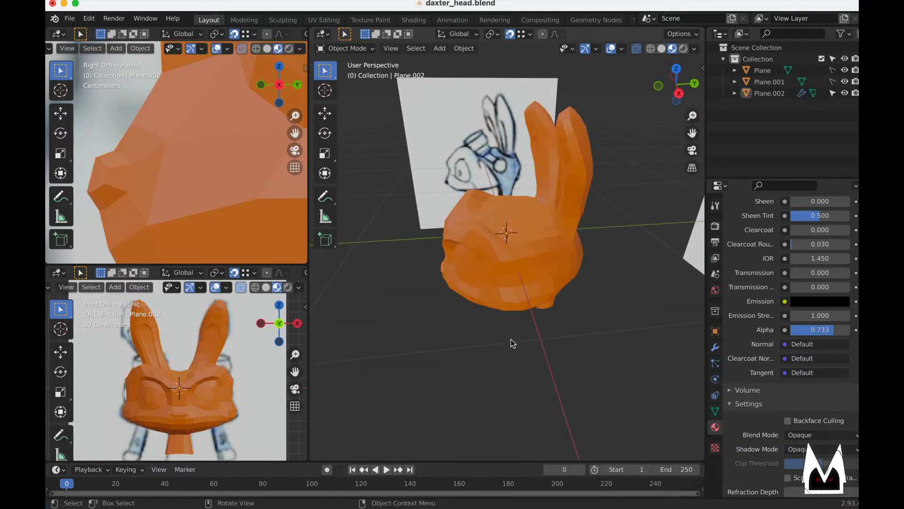
middle_click_drag(563, 338, 394, 167)
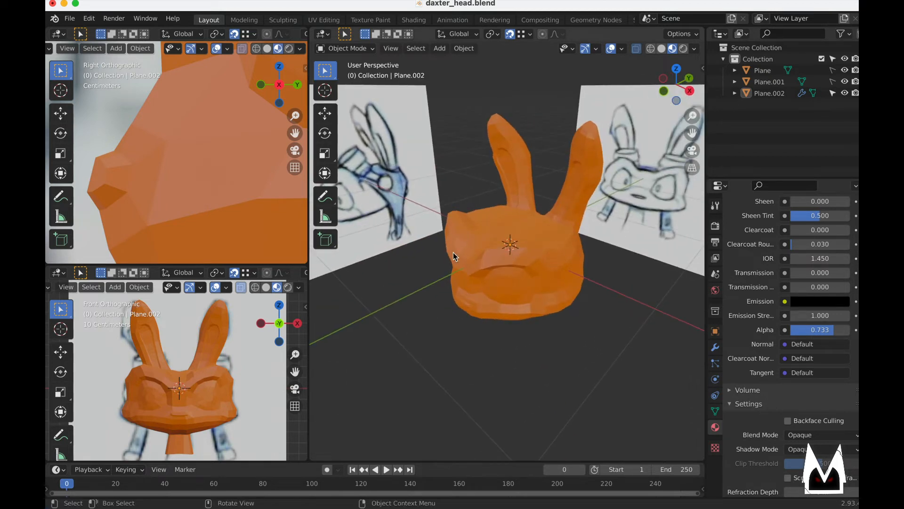
mouse_move(453, 256)
middle_mouse_down()
mouse_move(558, 271)
mouse_move(518, 269)
mouse_move(576, 302)
mouse_move(594, 331)
mouse_move(615, 333)
mouse_move(619, 345)
mouse_move(598, 337)
mouse_move(575, 303)
mouse_move(583, 299)
mouse_move(551, 281)
mouse_move(522, 225)
mouse_move(530, 249)
mouse_move(543, 254)
mouse_move(492, 278)
mouse_move(520, 275)
mouse_move(401, 287)
mouse_move(516, 276)
mouse_move(521, 289)
mouse_move(514, 282)
middle_mouse_up()
- Select the head and examine the headgear in the side reference sketch against the model
left_click(556, 269)
key("Tab")
scroll(544, 250, "down", 4)
key("Tab")
scroll(500, 278, "down", 2)
scroll(459, 188, "up", 5)
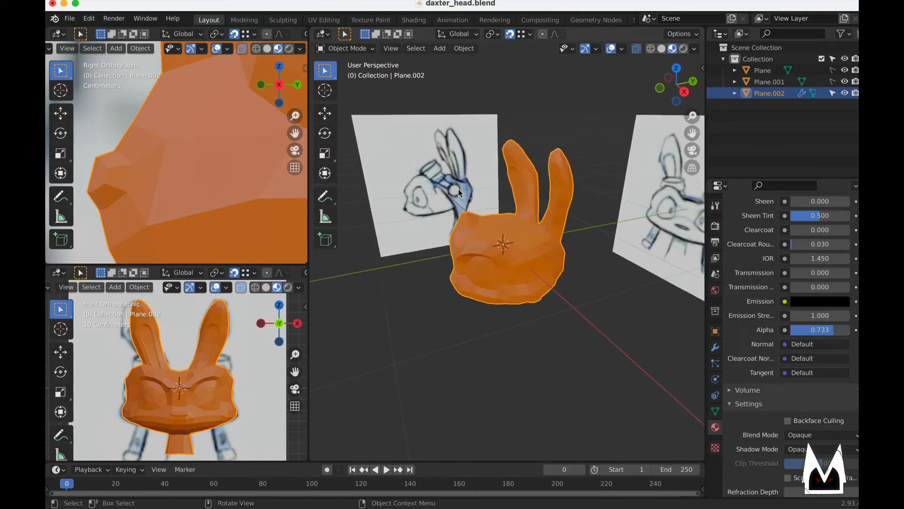
middle_click_drag(470, 220, 485, 228, "shift")
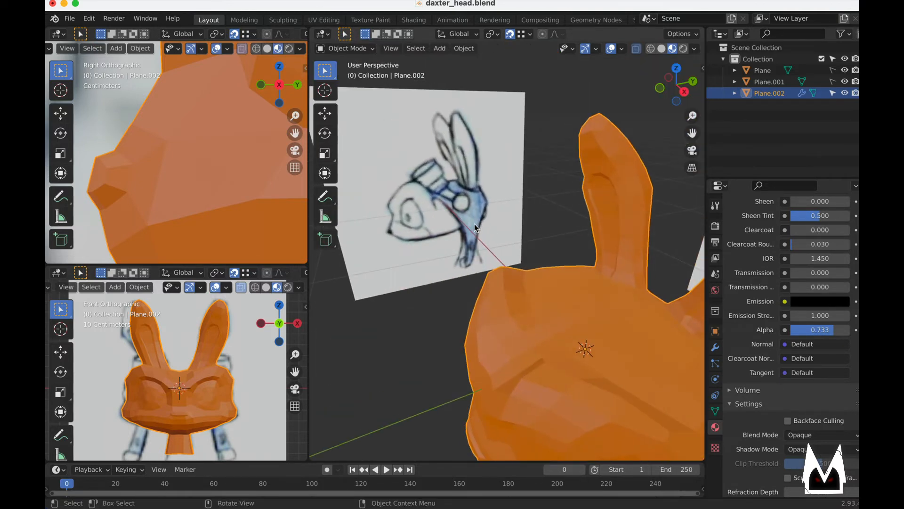
scroll(473, 219, "down", 7)
middle_click_drag(572, 273, 477, 278, "shift")
scroll(510, 304, "up", 5)
middle_click_drag(562, 302, 583, 302)
- Rename the front reference image object Plane as Front
left_click(758, 70)
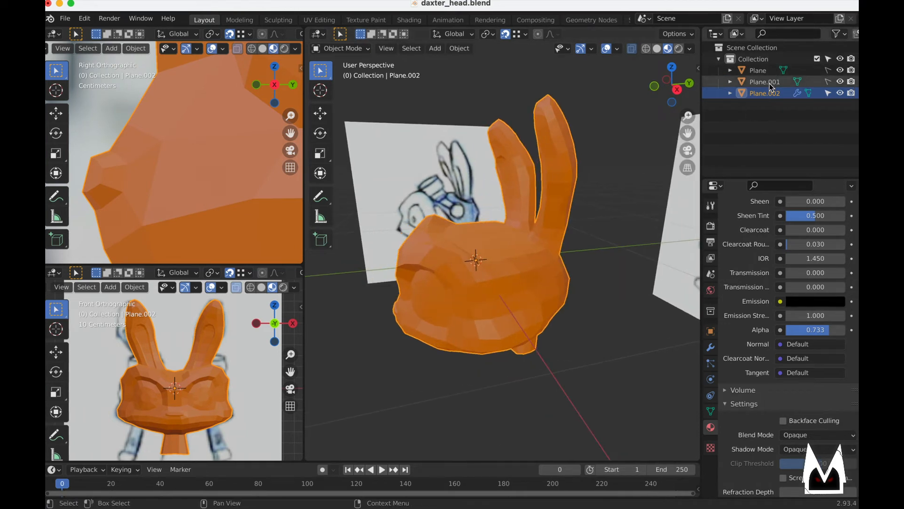
scroll(546, 223, "down", 6)
middle_click_drag(546, 223, 580, 222)
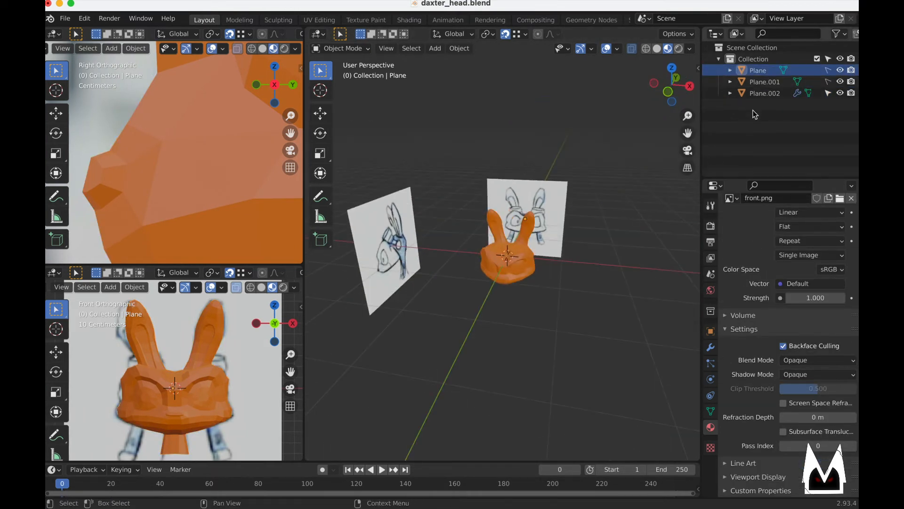
double_click(761, 71)
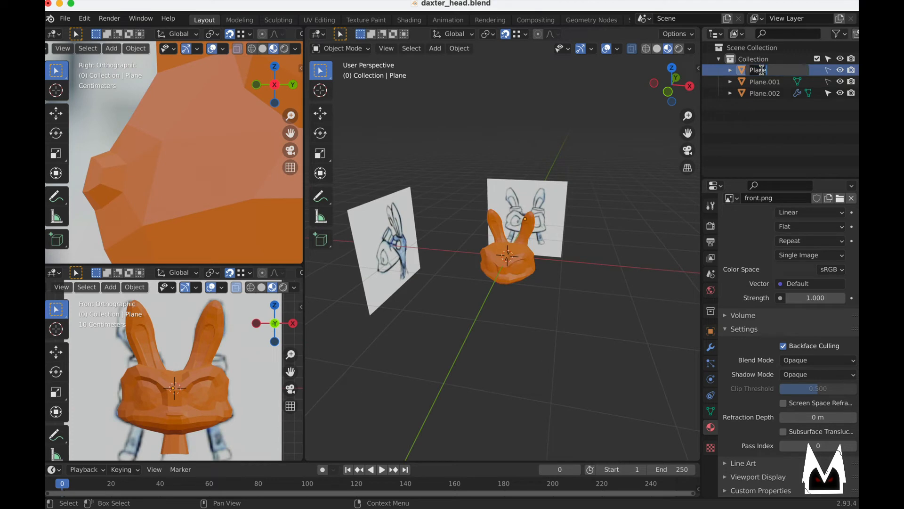
type("Front")
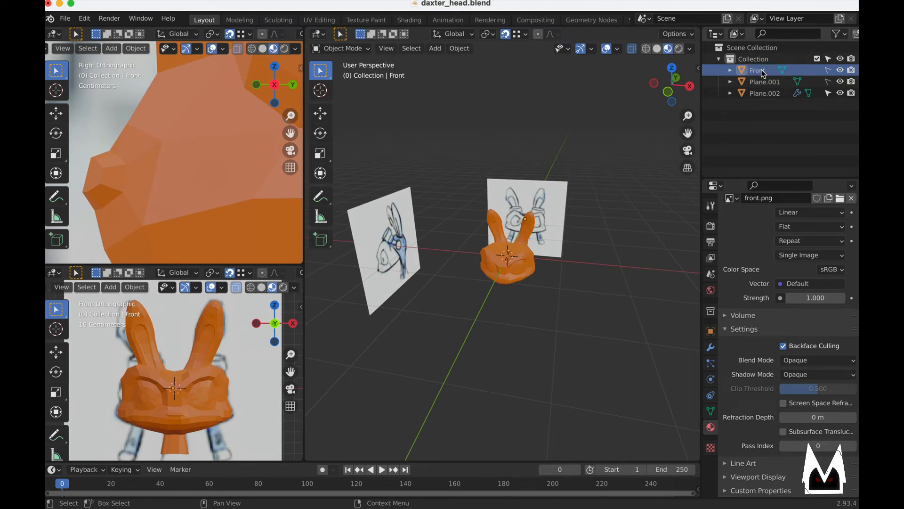
key("Return")
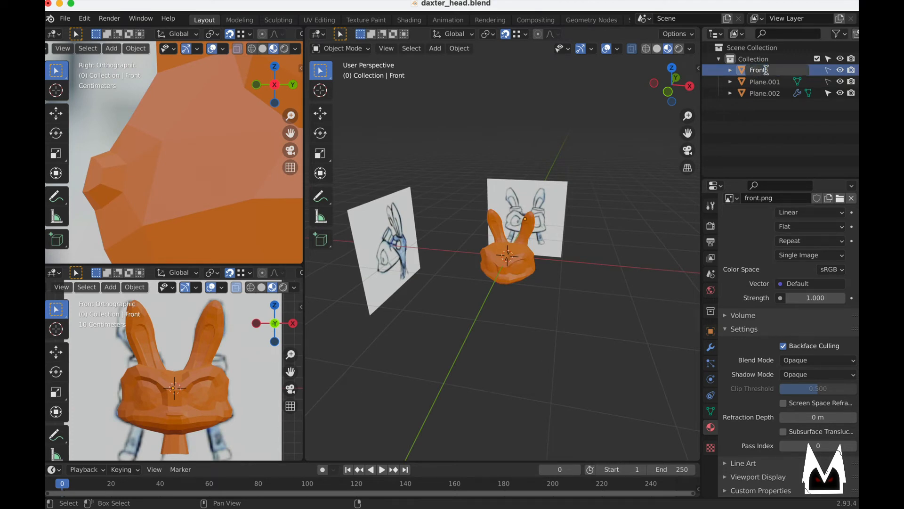
- Rename the side reference image object Plane.001 as Side
left_click(769, 82)
type("Sid")
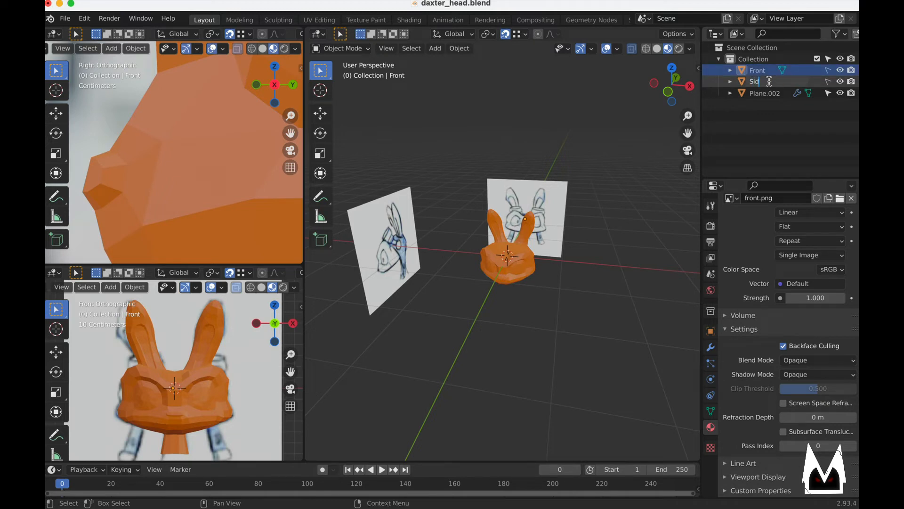
type("e")
key("Return")
- Rename the head mesh object Plane.002 as Body
left_click(757, 96)
double_click(767, 81)
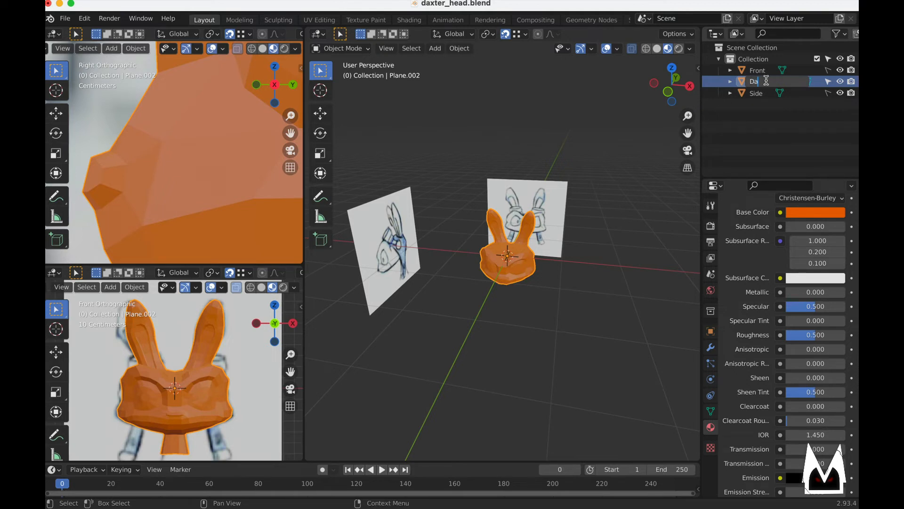
type("Body")
key("Return")
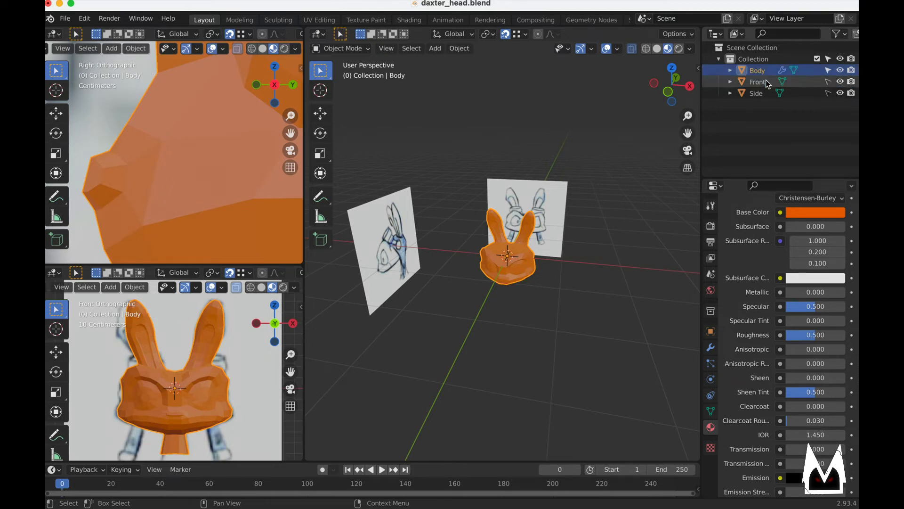
- Duplicate the Body object in place and rename the copy as Leather
middle_click_drag(672, 211, 548, 301)
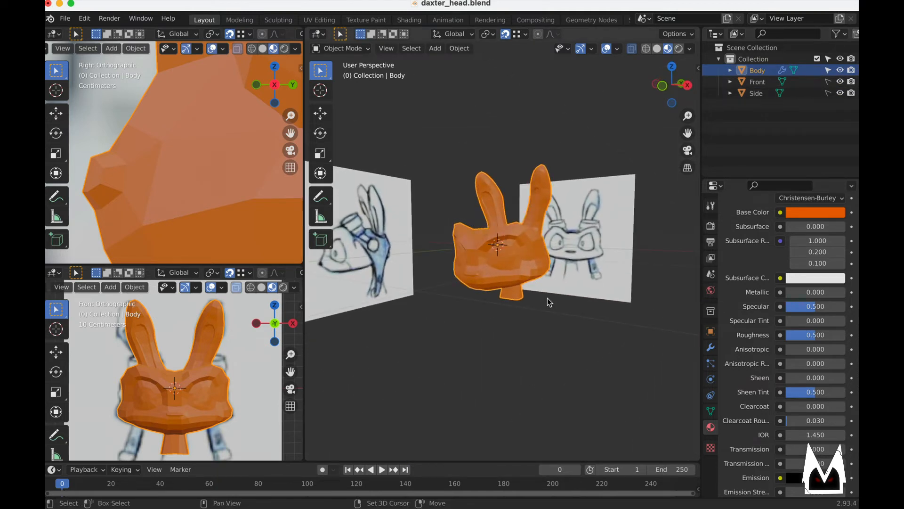
key("shift+d")
right_click(548, 301)
double_click(764, 81)
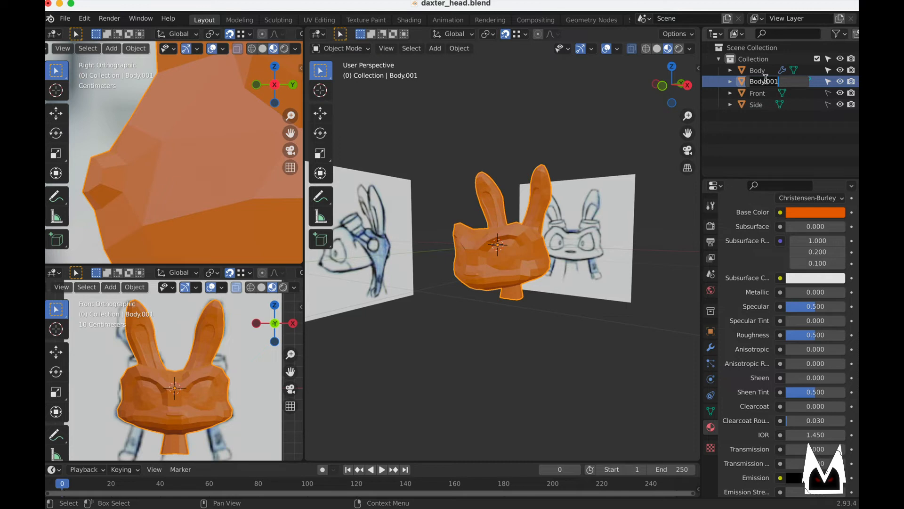
type("Leather")
key("Return")
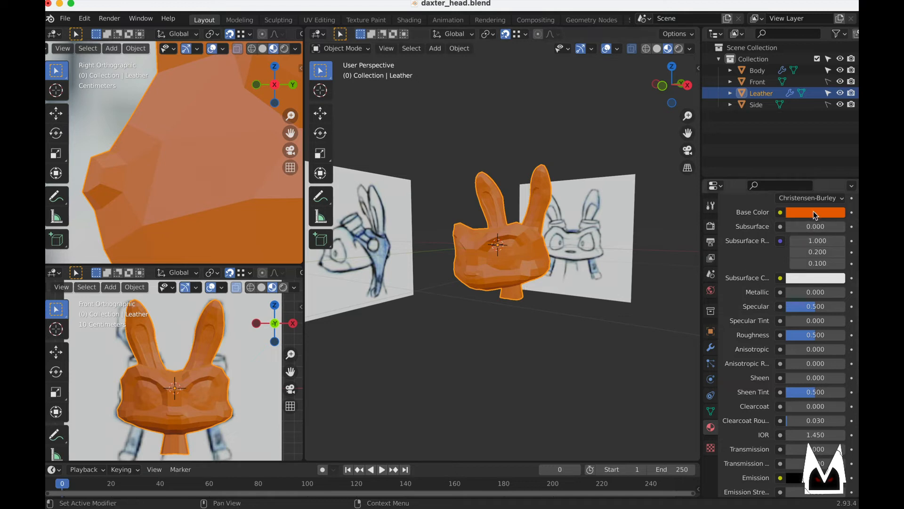
- Replace the Leather object's daxmat material with a new material and set its base color to dark grey with value 0.068
scroll(749, 356, "up", 10)
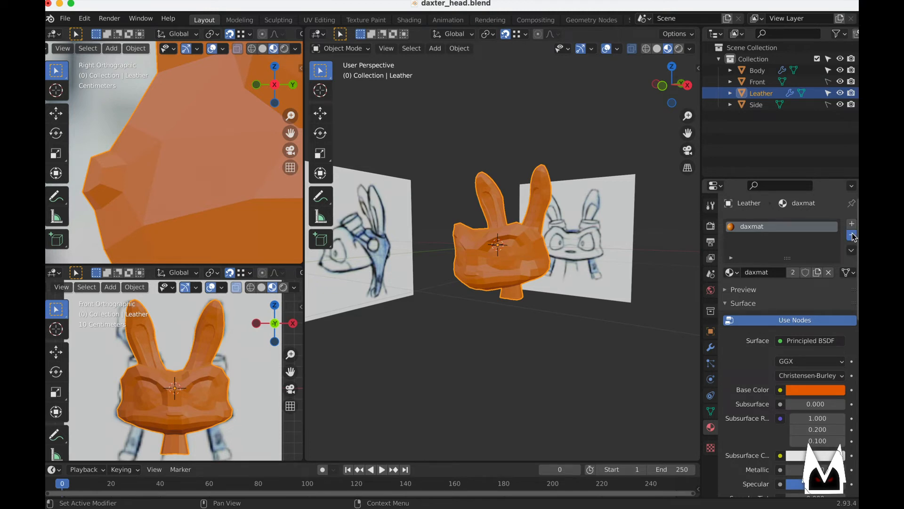
left_click(853, 225)
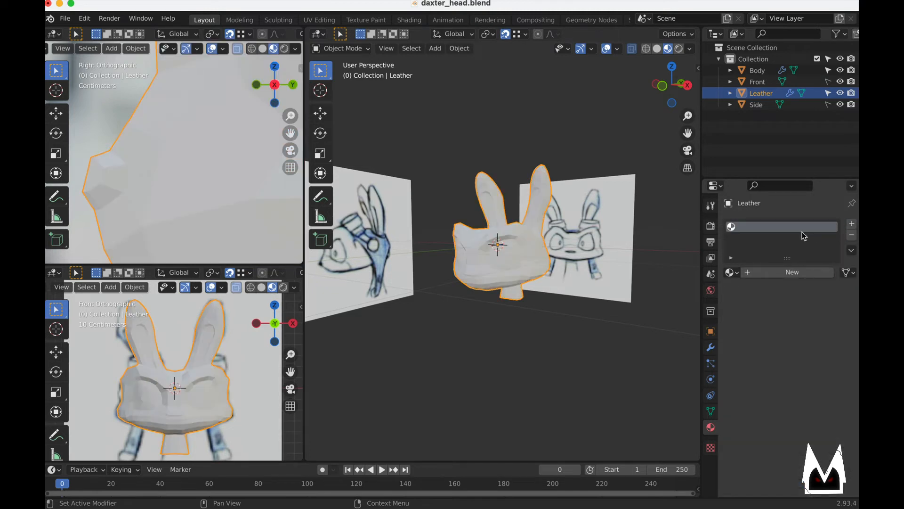
left_click(778, 272)
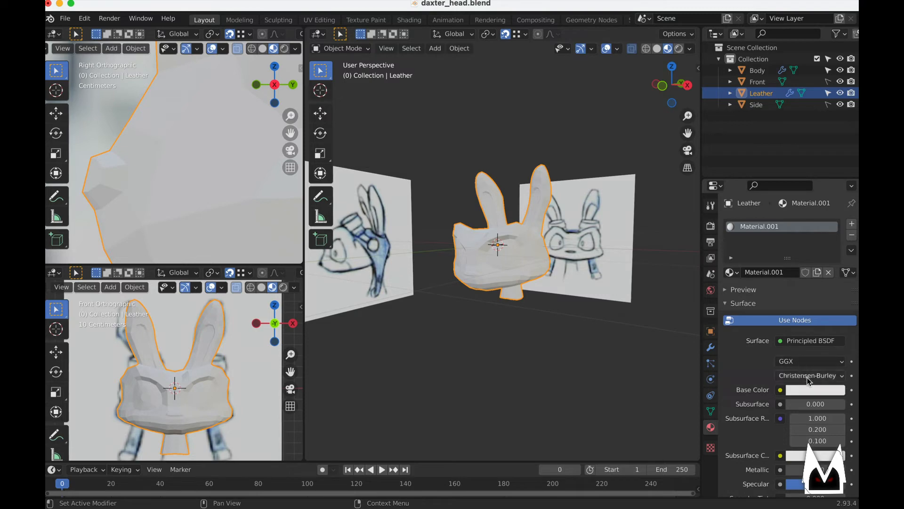
left_click(807, 387)
left_click_drag(840, 271, 837, 286)
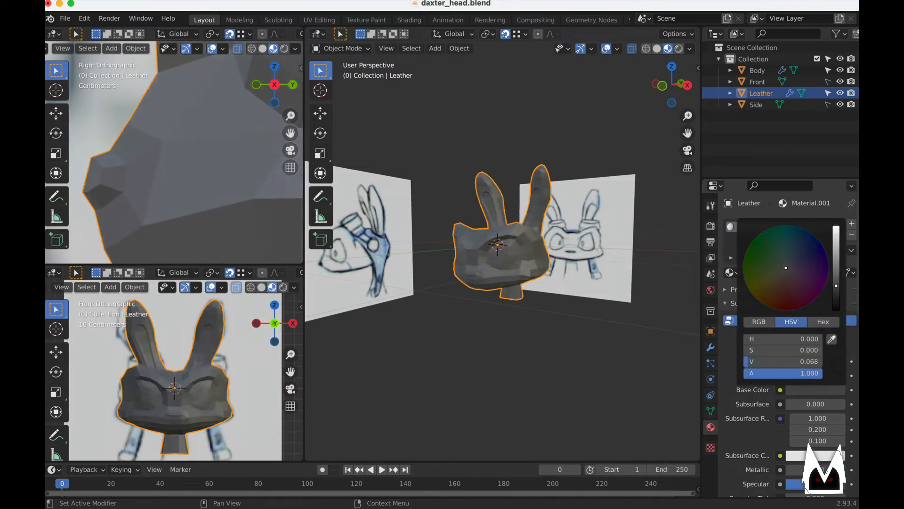
left_click(575, 317)
- Open the Leather mesh for editing and hide the Body object in the viewport
middle_click_drag(576, 316, 495, 258)
left_click(496, 258)
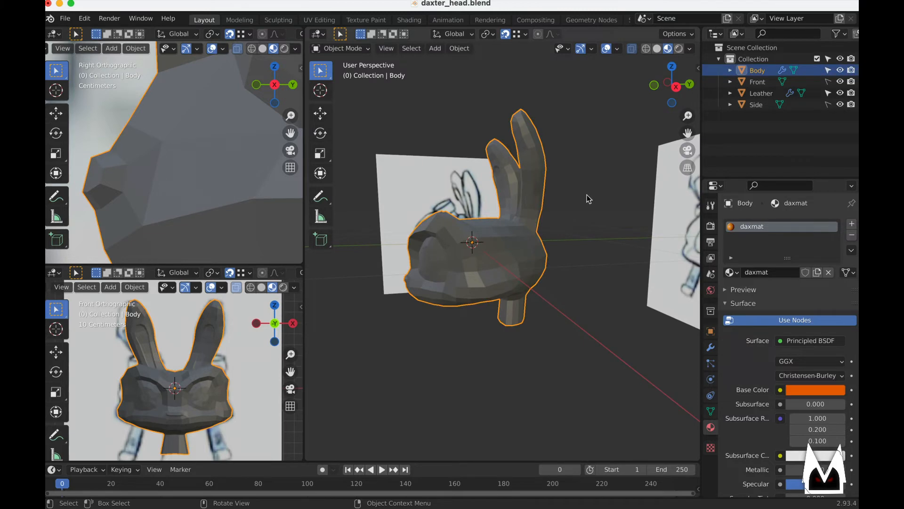
left_click(761, 93)
key("Tab")
middle_click_drag(497, 282, 563, 276)
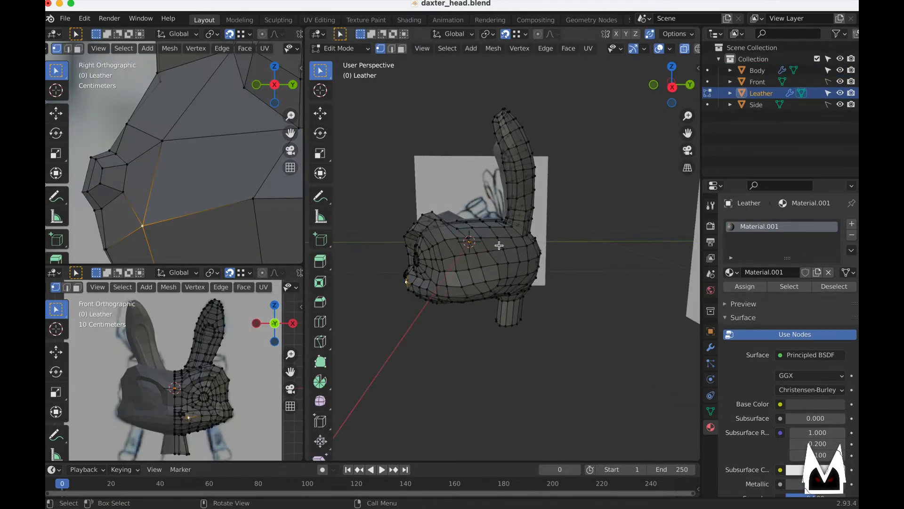
left_click(766, 72)
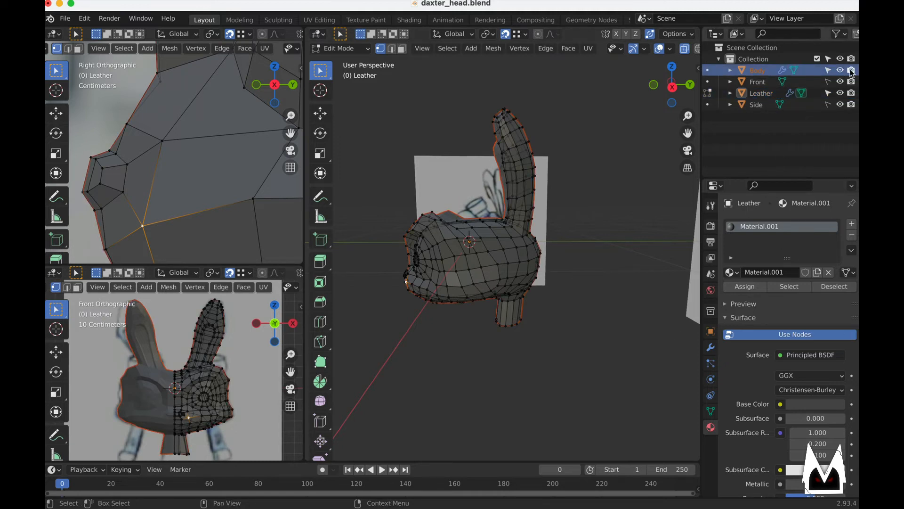
left_click(841, 69)
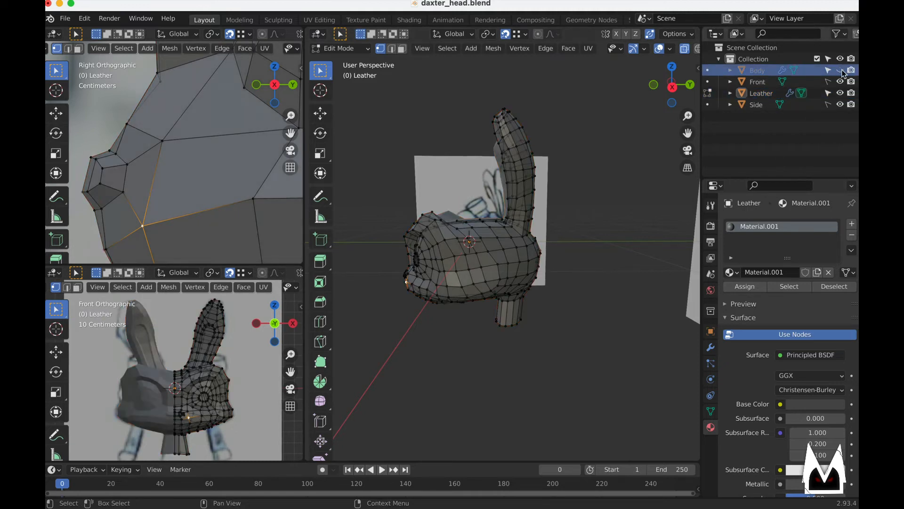
left_click(763, 96)
- Make the Leather material see-through with the Alpha Blend mode and an alpha of 0.333
scroll(773, 414, "down", 15)
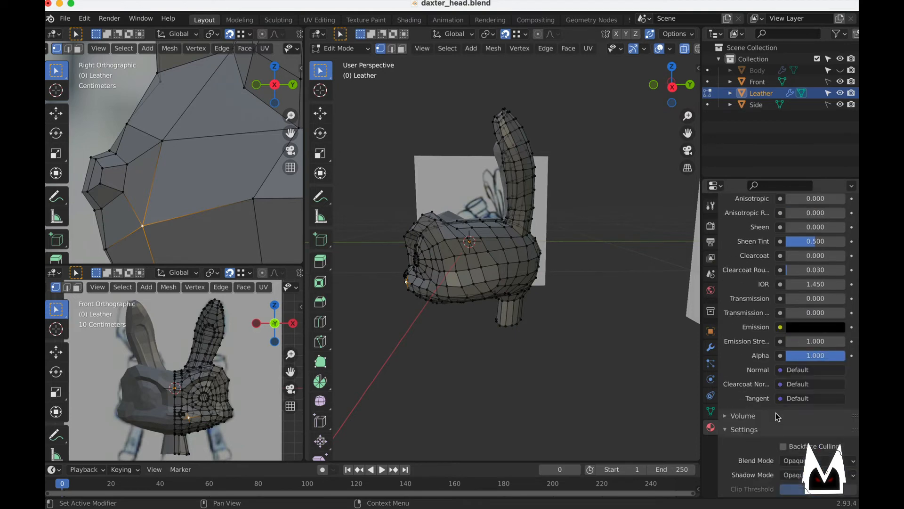
scroll(777, 417, "down", 4)
left_click(817, 392)
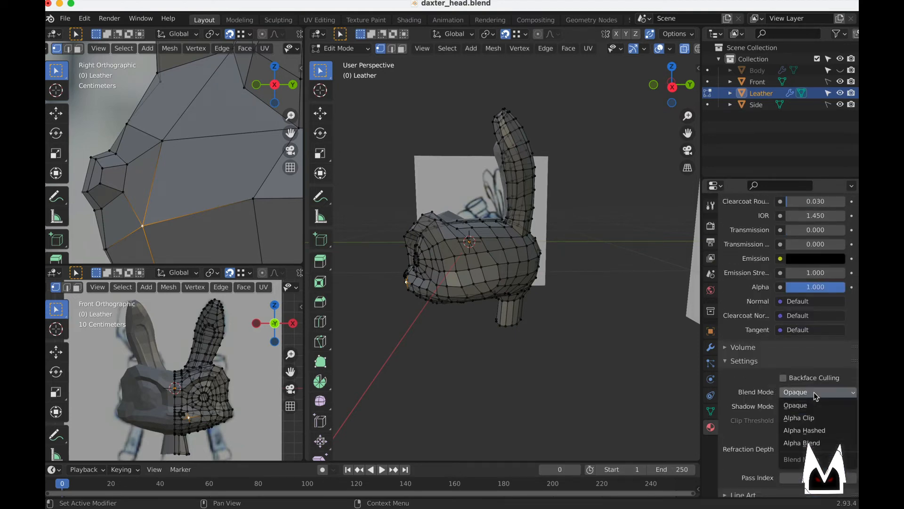
left_click(818, 445)
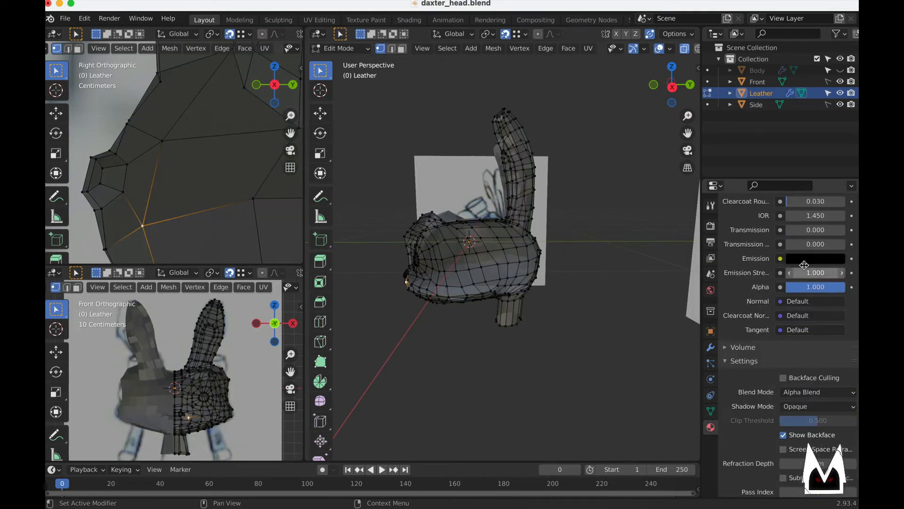
left_click_drag(816, 287, 797, 286)
- Delete the face loop running around the head behind the face, plus the whole detached face section in front of it
scroll(189, 161, "down", 8)
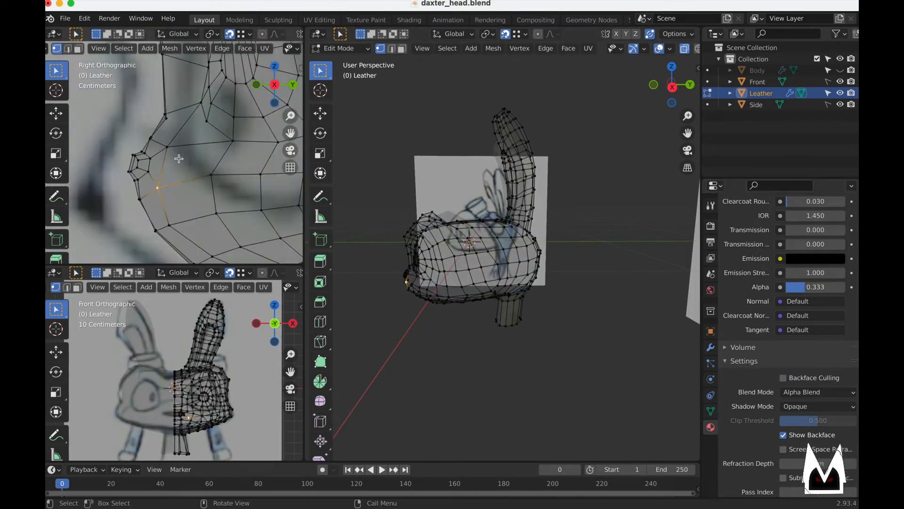
scroll(202, 170, "up", 5)
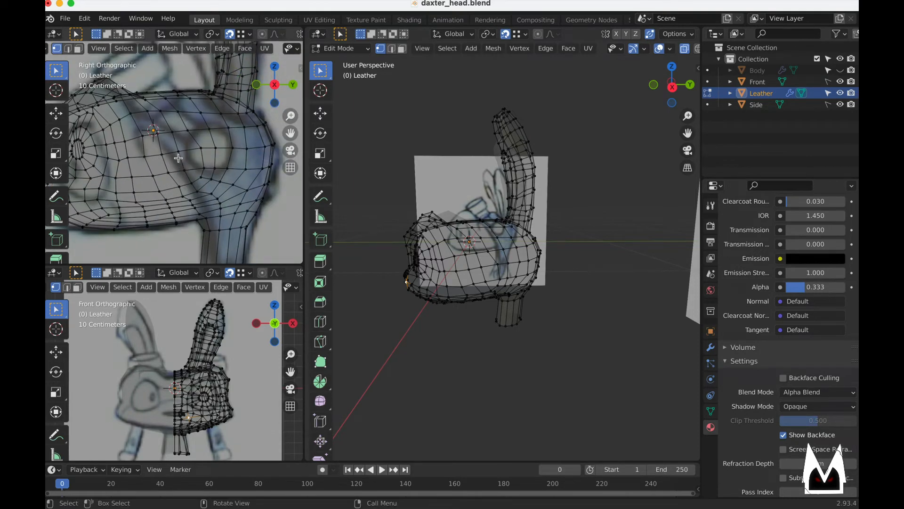
key("3")
left_click(157, 174, "alt")
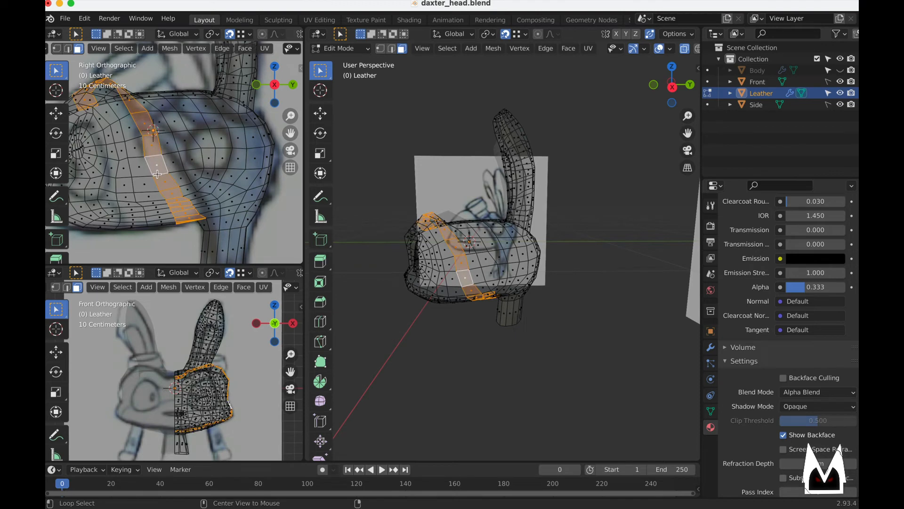
key("x")
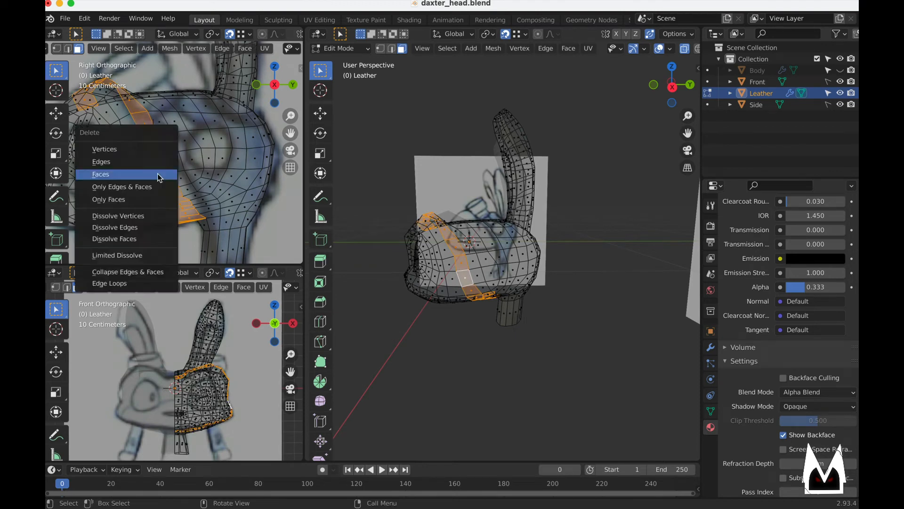
left_click(159, 176)
key("l")
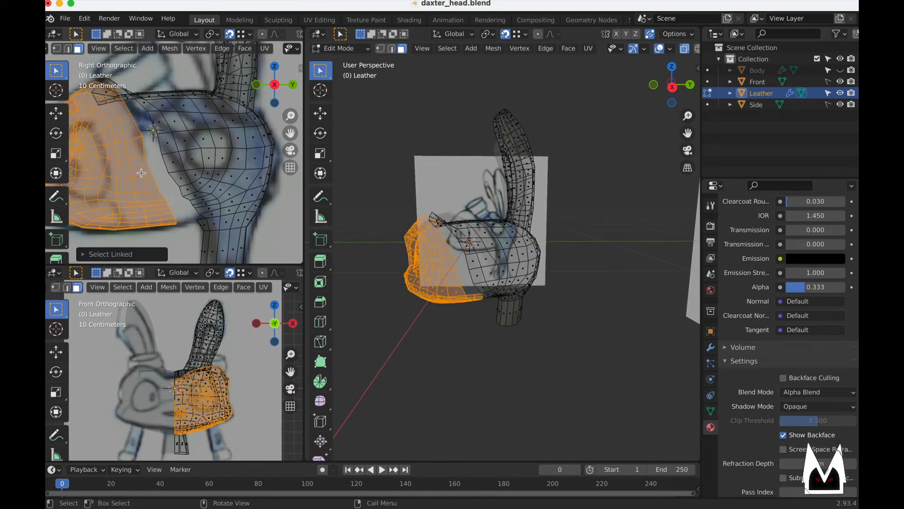
key("x")
left_click(143, 176)
- Delete the face loop around the base of the ear and the detached ear mesh above it
scroll(198, 219, "up", 2)
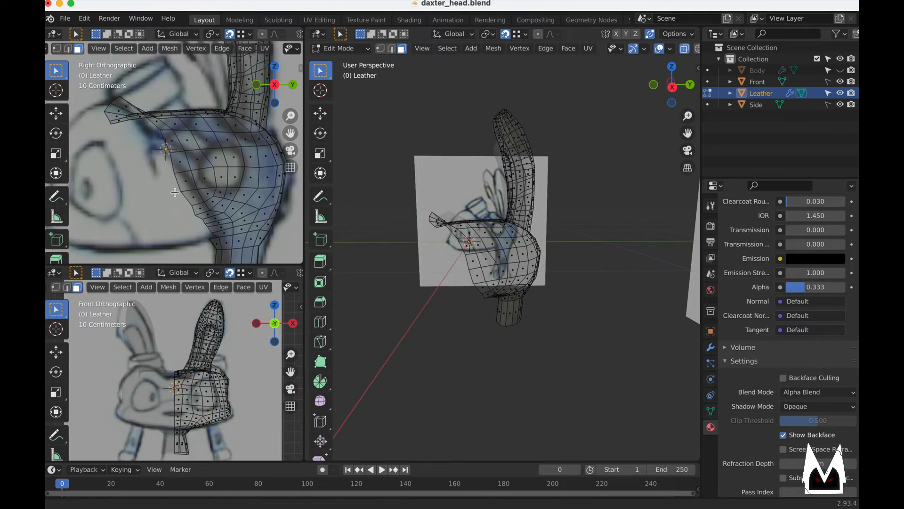
scroll(198, 219, "up", 1)
middle_click_drag(198, 219, 188, 145, "shift")
scroll(222, 135, "down", 4)
scroll(218, 135, "up", 2)
scroll(188, 146, "up", 2)
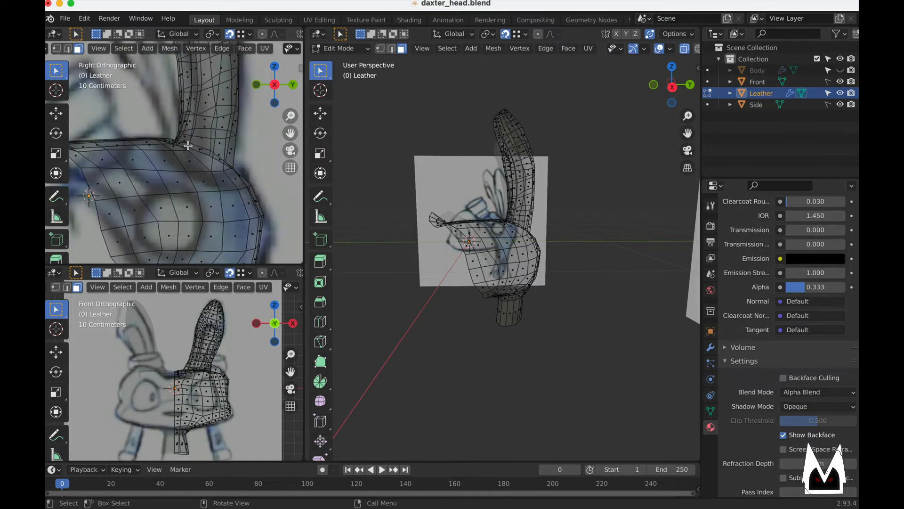
left_click(213, 150, "alt")
key("x")
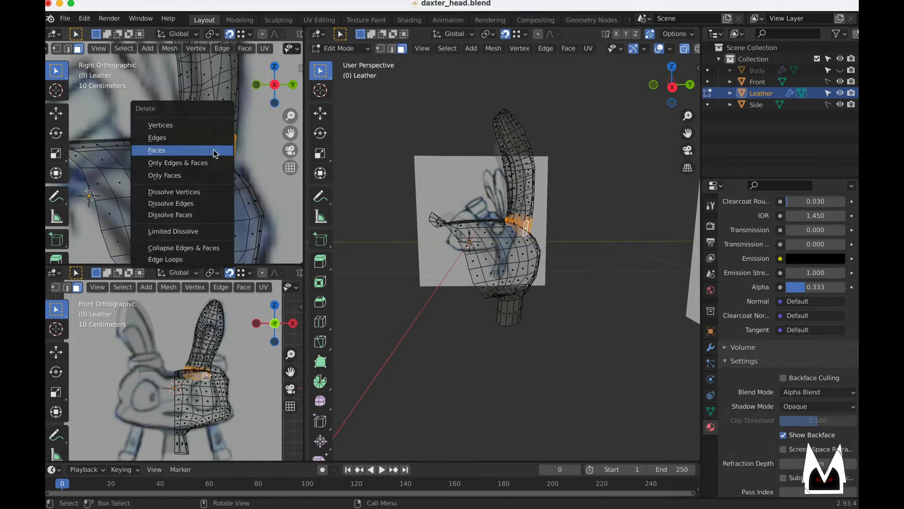
left_click(211, 150)
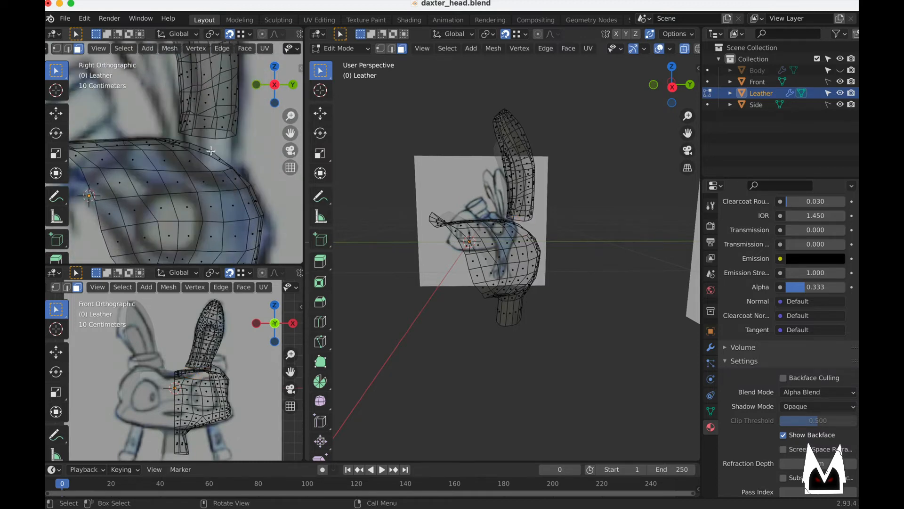
key("l")
key("x")
left_click(224, 129)
- Try to delete the face loop along the headgear's front border, from the forehead down the neck
scroll(210, 139, "down", 2)
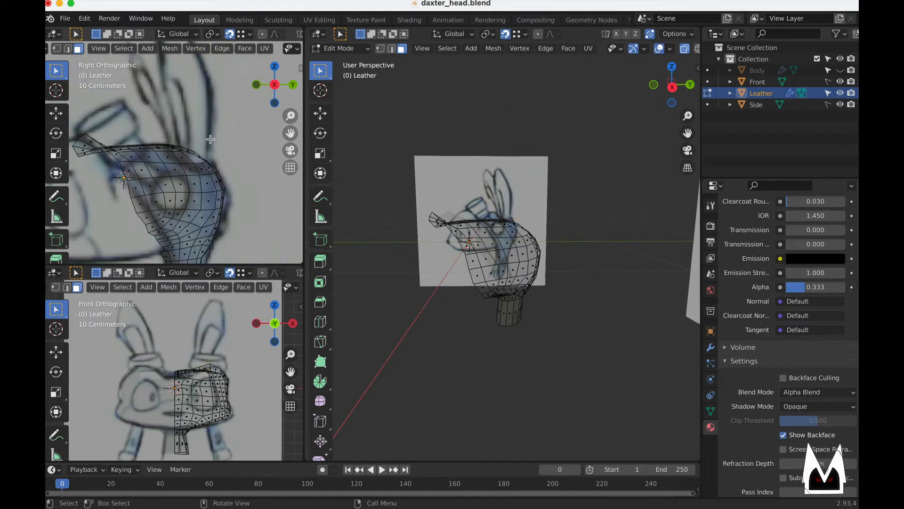
middle_click_drag(210, 139, 247, 138, "shift")
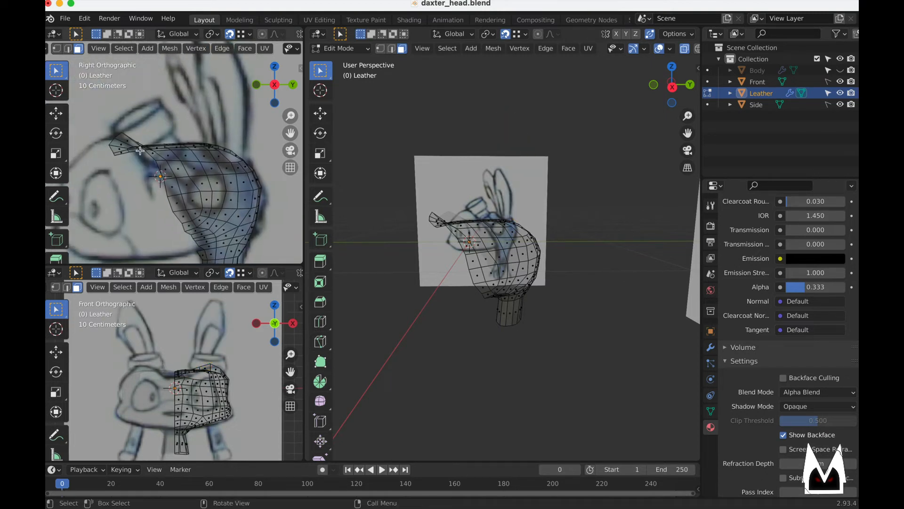
left_click(173, 194, "alt")
middle_click_drag(216, 217, 214, 178, "shift")
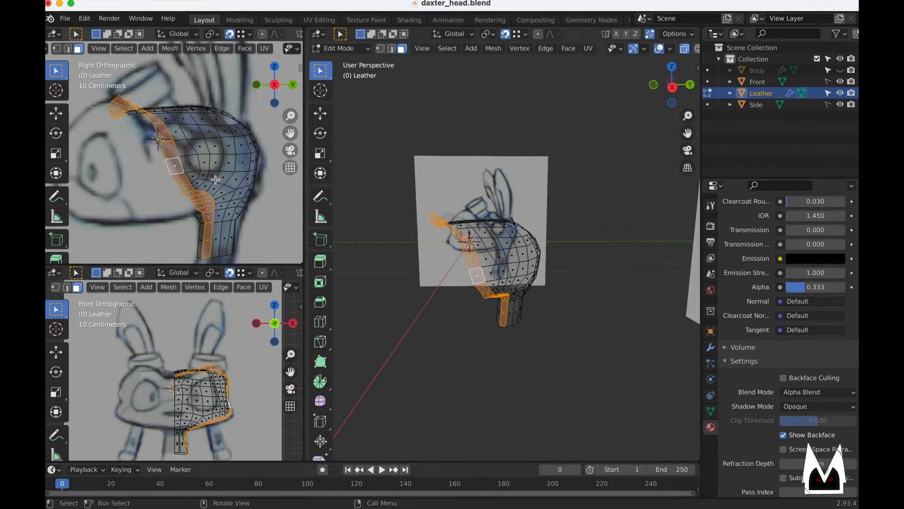
key("x")
left_click(210, 182)
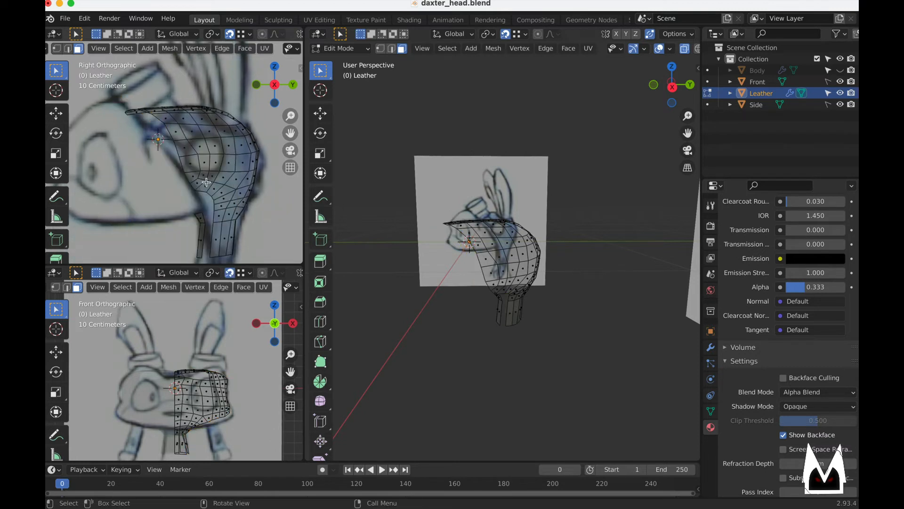
left_click(201, 205, "alt")
- Slide the vertex just above the neck along its edge toward the headgear's front border, following the side sketch
key("1")
scroll(222, 158, "up", 6)
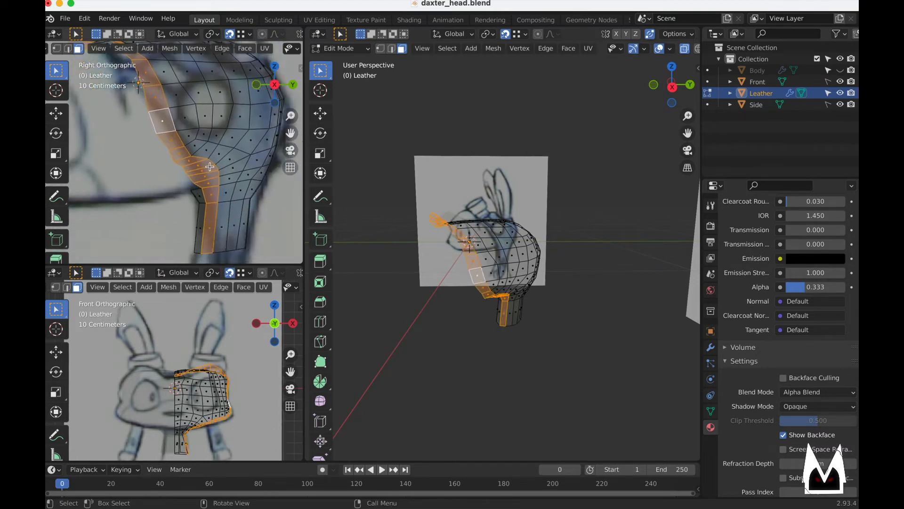
left_click(222, 159)
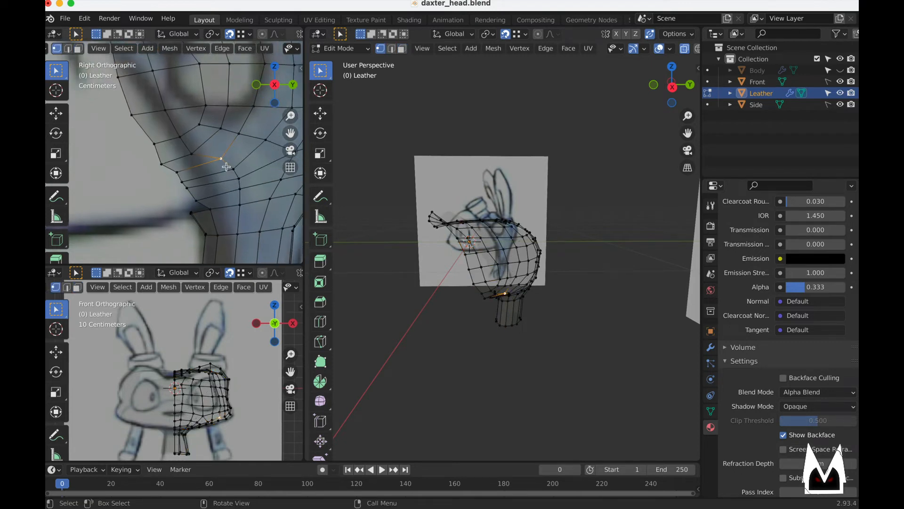
key("shift+v")
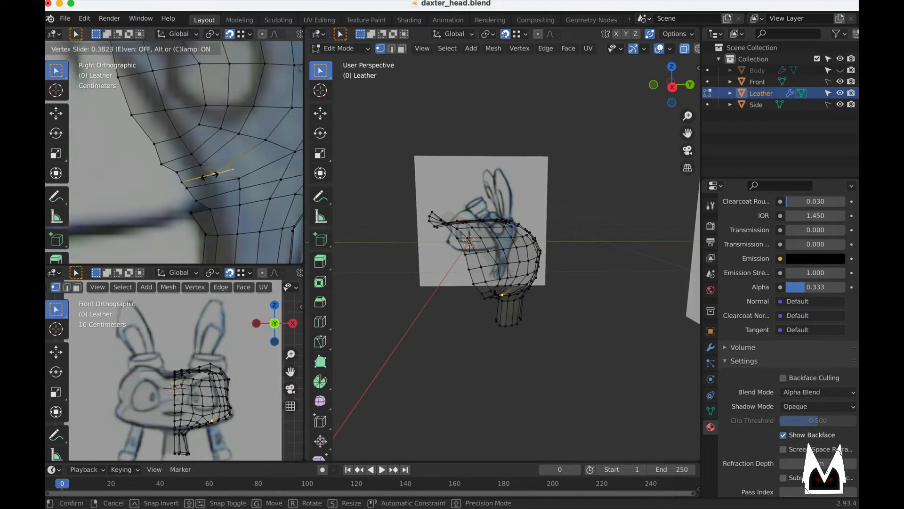
left_click(211, 180)
scroll(235, 195, "down", 5)
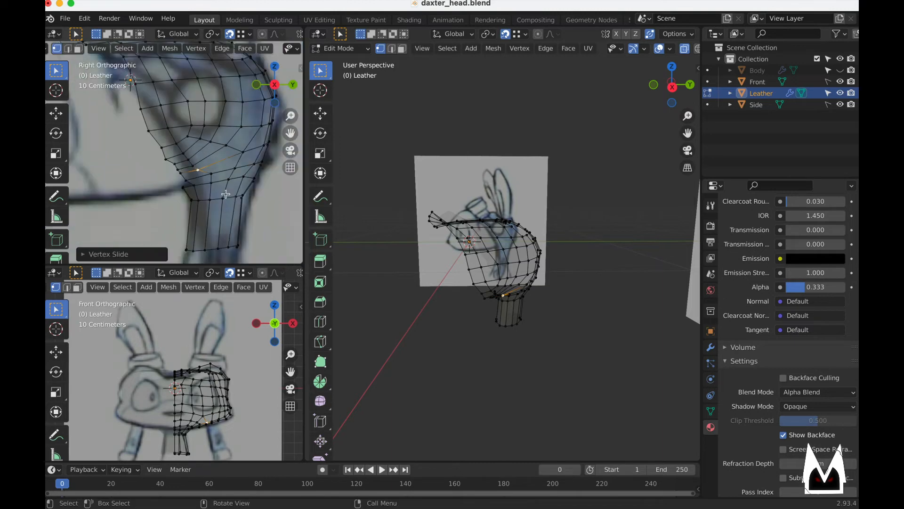
- Slide the selected vertex above the neck again along its edge by a factor of 0.254
middle_click_drag(520, 309, 571, 260)
middle_click_drag(583, 308, 469, 276)
scroll(482, 289, "up", 5)
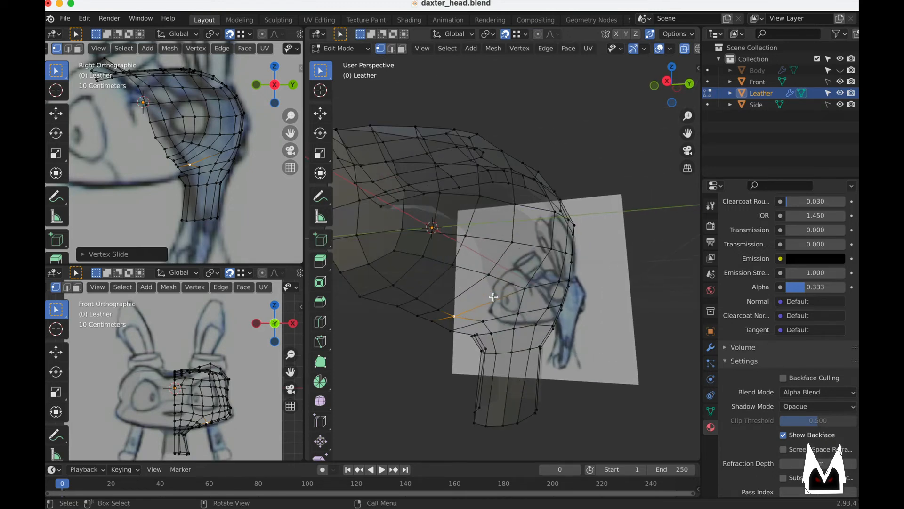
key("shift+v")
left_click(488, 318)
mouse_move(487, 318)
middle_mouse_down()
mouse_move(501, 314)
mouse_move(480, 318)
middle_mouse_up()
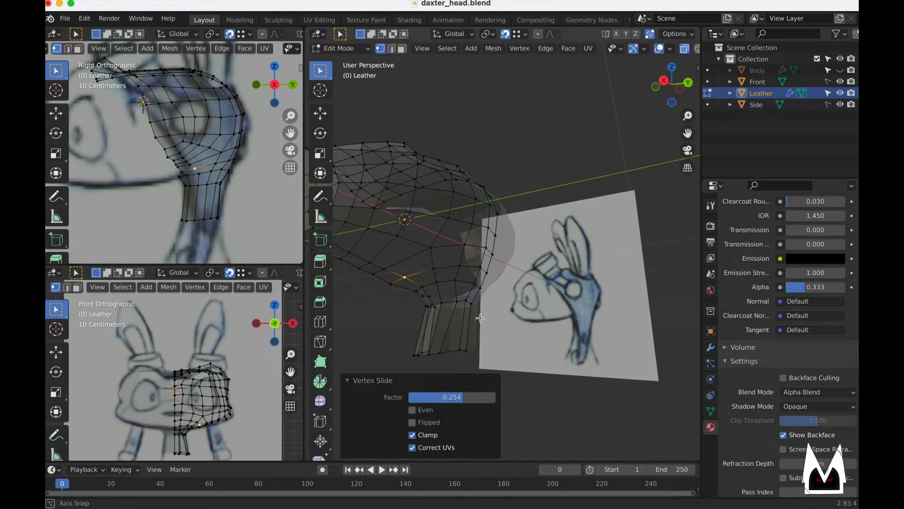
- Check the headgear in the daxter_concept.jpg sheet, and delete the Leather faces on the back of the neck and lower back of the head
key("super+Tab")
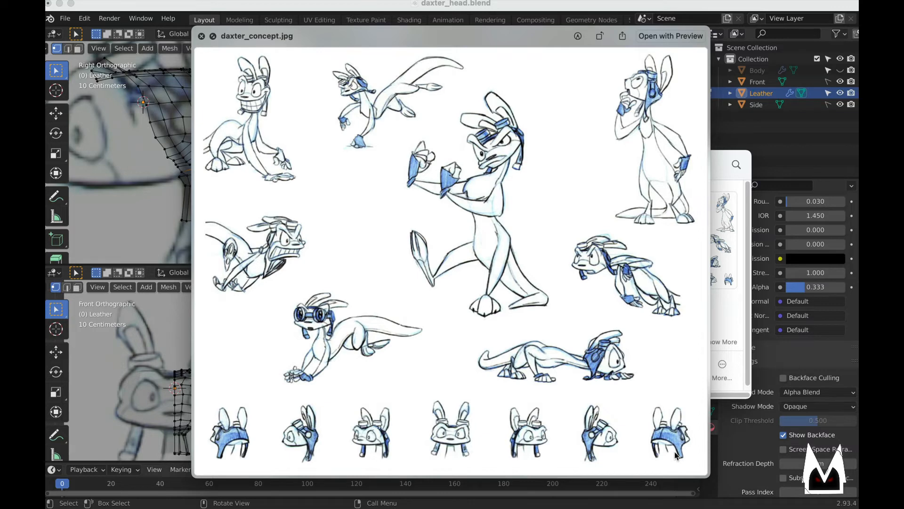
key("super+Tab")
middle_click_drag(431, 267, 466, 276)
key("3")
left_click(487, 271)
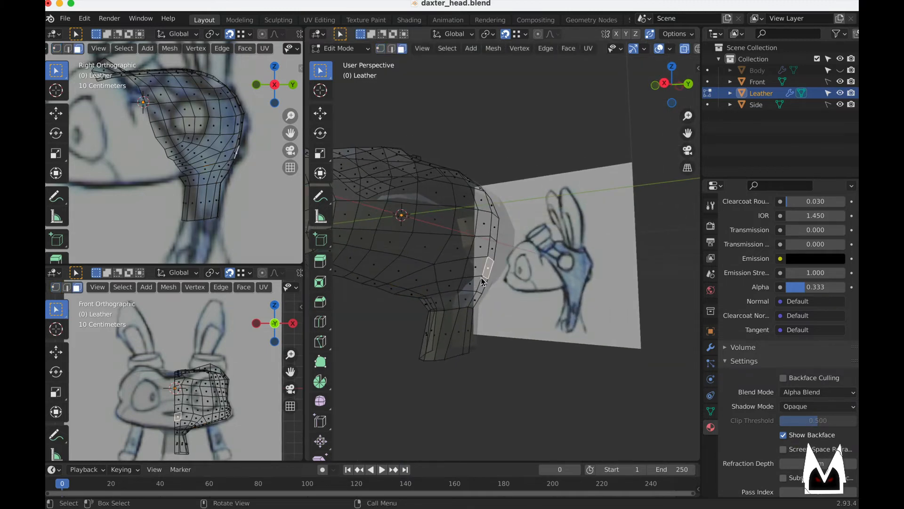
left_click(481, 285, "shift")
left_click(474, 301, "shift")
left_click(466, 313, "shift")
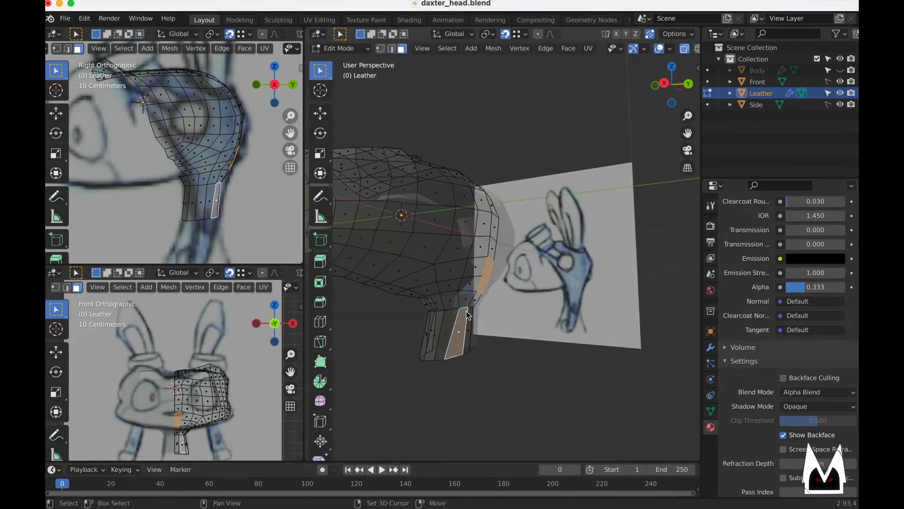
left_click(475, 299, "shift")
left_click(467, 298, "shift")
left_click(471, 282, "shift")
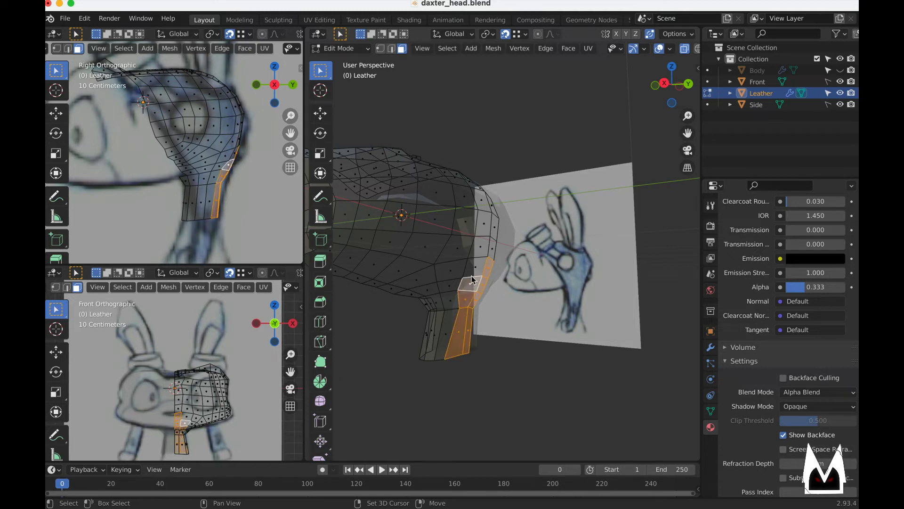
left_click(476, 268, "shift")
middle_click_drag(471, 286, 477, 319)
left_click(457, 321, "shift")
left_click(458, 301, "shift")
left_click(459, 283, "shift")
left_click(464, 270, "shift")
left_click(468, 257, "shift")
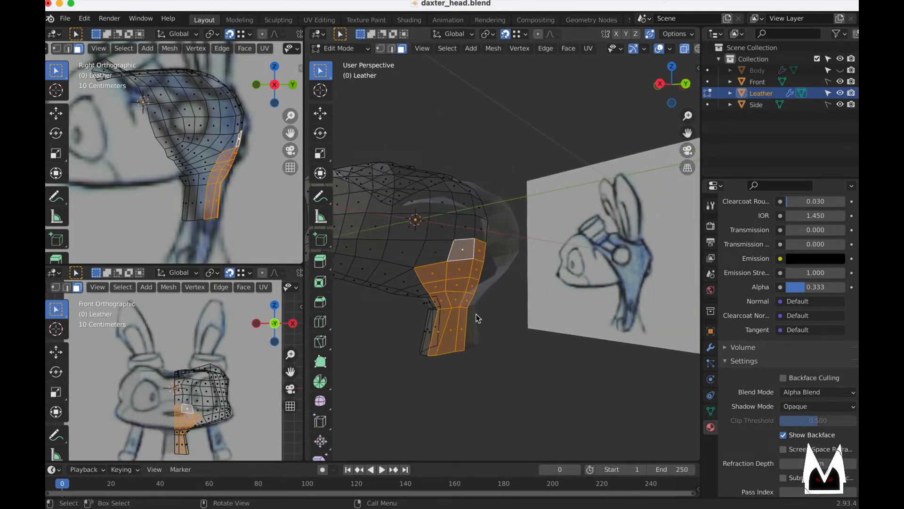
scroll(472, 318, "down", 3)
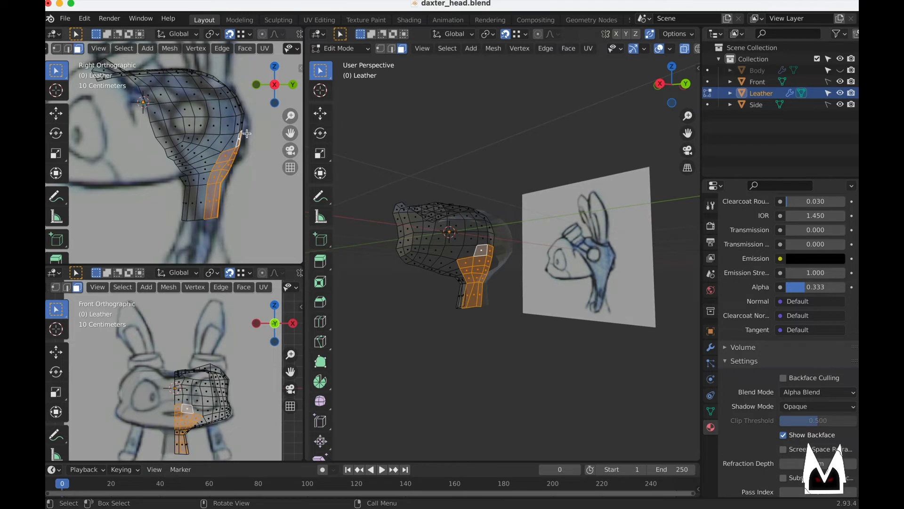
scroll(509, 282, "up", 2)
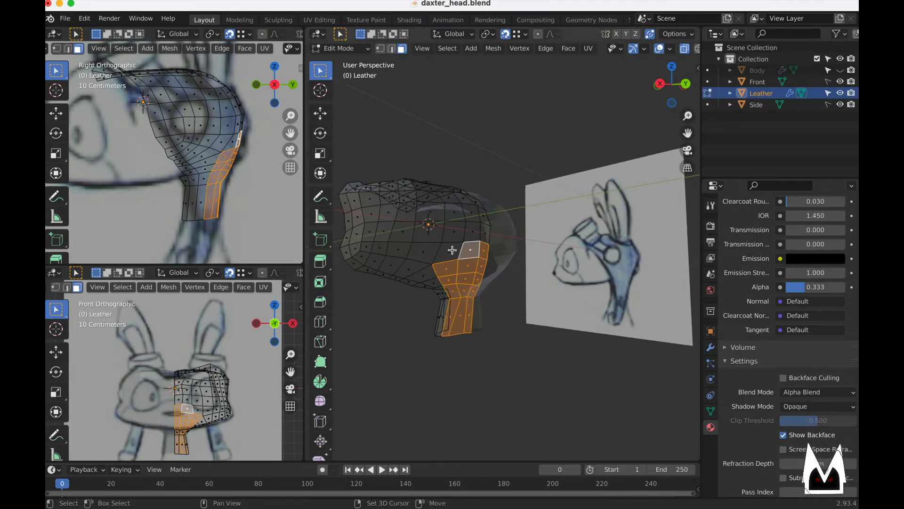
left_click(451, 250, "shift")
middle_click_drag(485, 319, 504, 283, "shift")
key("x")
left_click(504, 312)
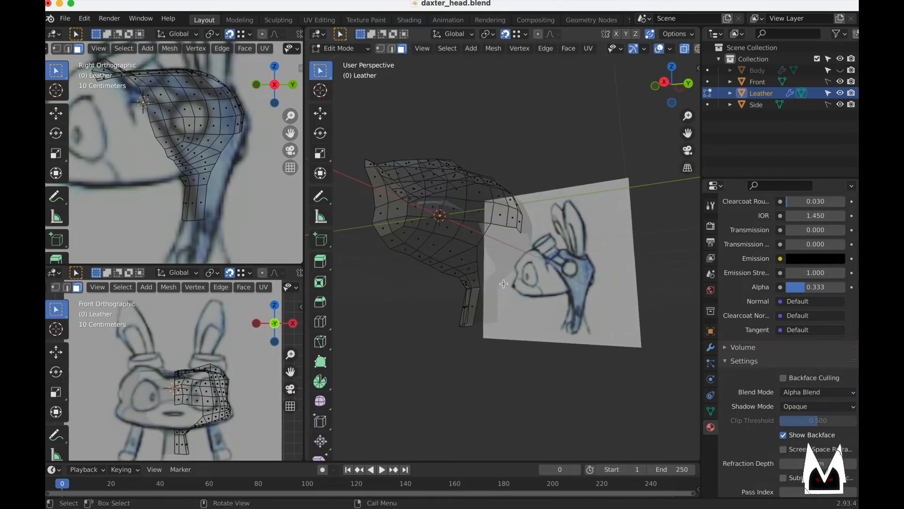
- Delete the remaining front strip of neck faces and the row of faces directly above the neck
key("x")
left_click(434, 333)
left_click(476, 284)
key("x")
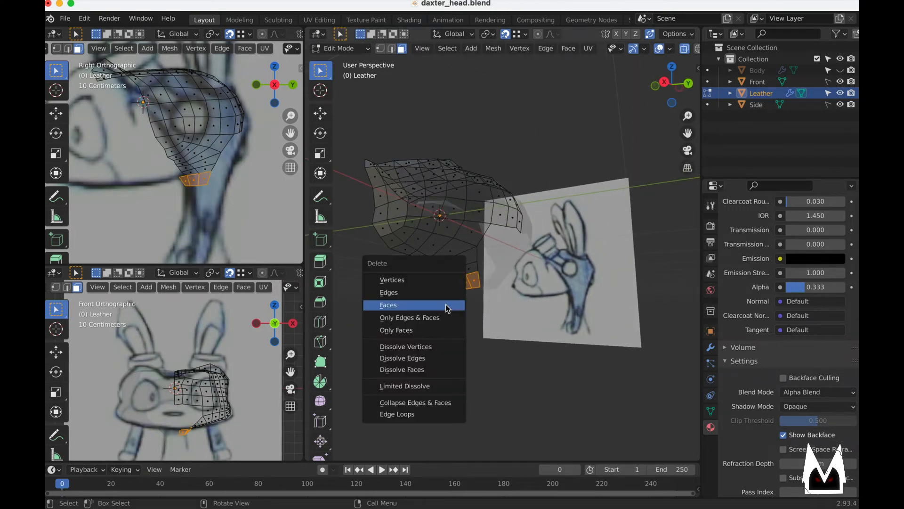
left_click(448, 307)
- Delete the next two rows of faces along the lower tip of the Leather mesh
middle_click_drag(452, 298, 511, 228)
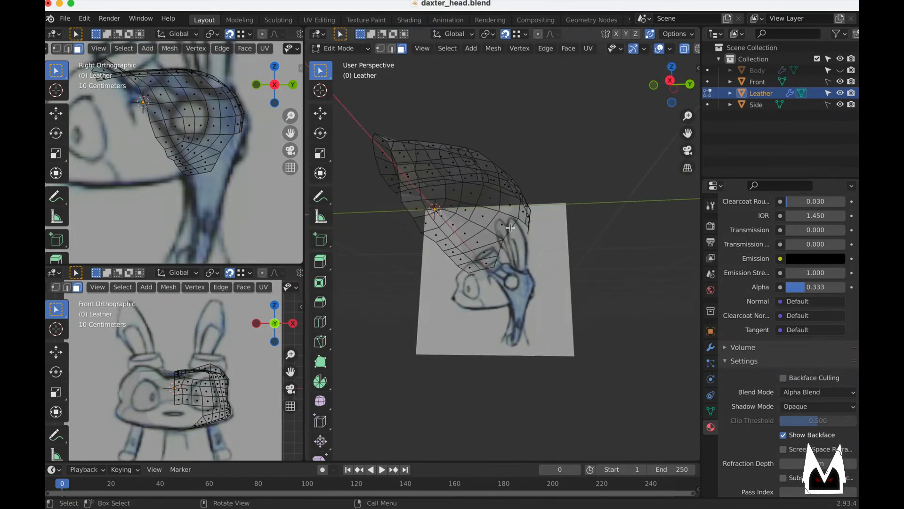
left_click(193, 171)
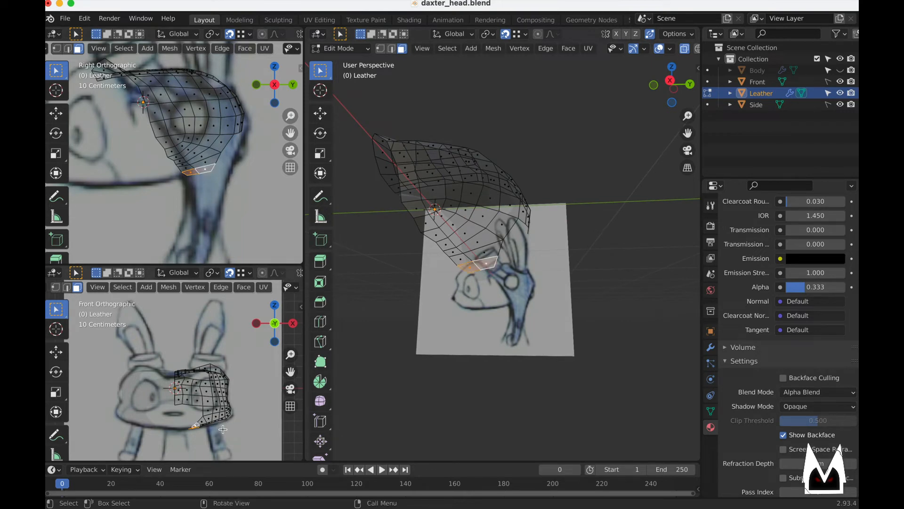
key("x")
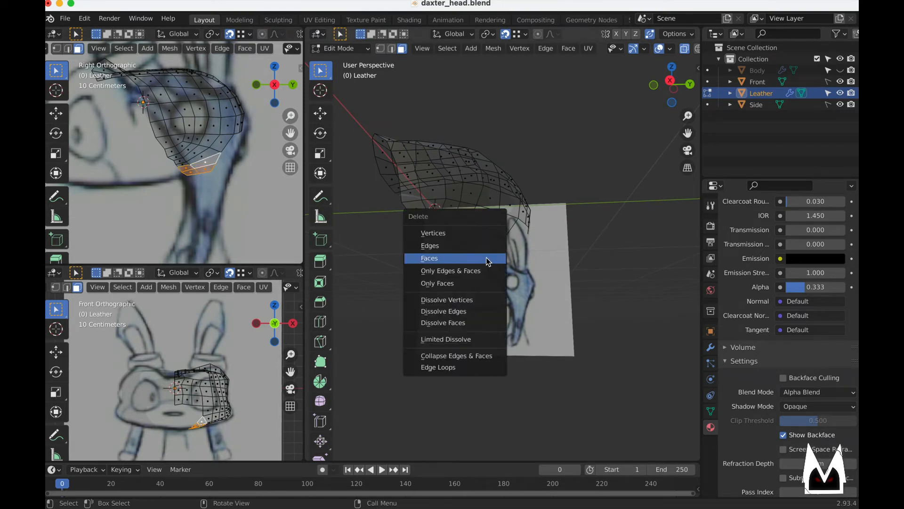
left_click(482, 260)
- Delete the face loop along the headgear's front border, from the forehead down to the jaw
left_click(454, 253)
left_click(474, 246, "shift")
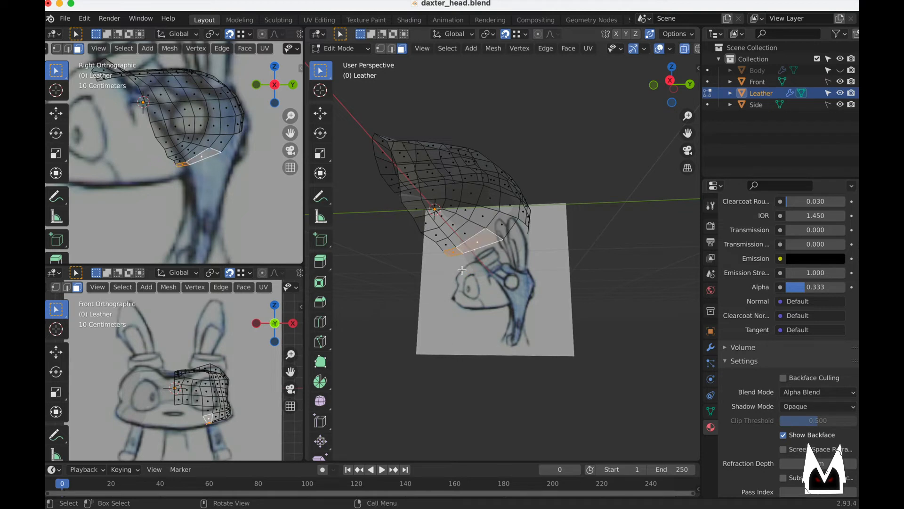
middle_click_drag(472, 265, 399, 229)
middle_click_drag(424, 278, 424, 249)
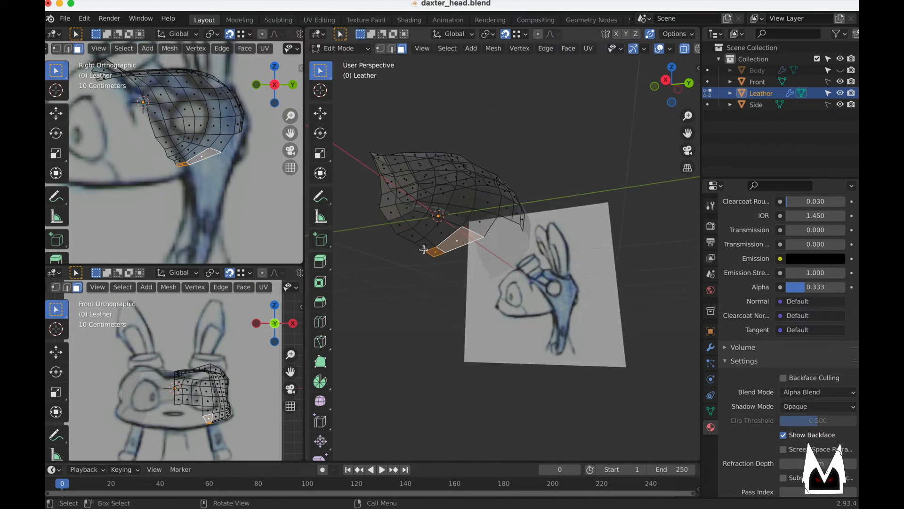
left_click(408, 231, "alt")
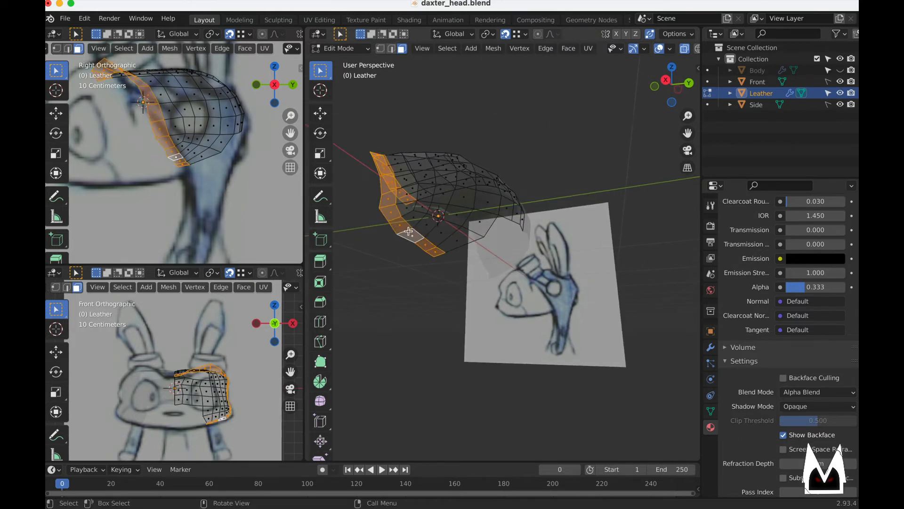
key("x")
left_click(409, 231)
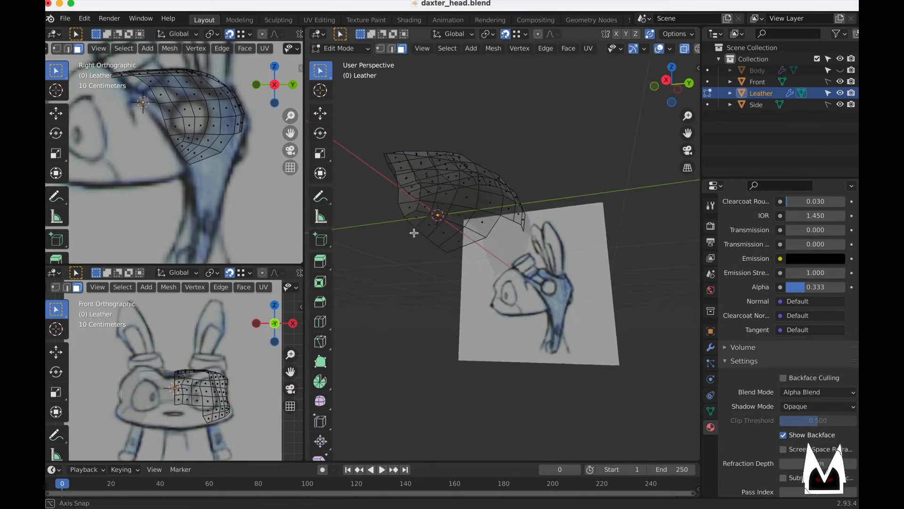
- Delete the row of faces along the bottom edge of the headgear's cheek area
middle_click_drag(414, 232, 420, 282)
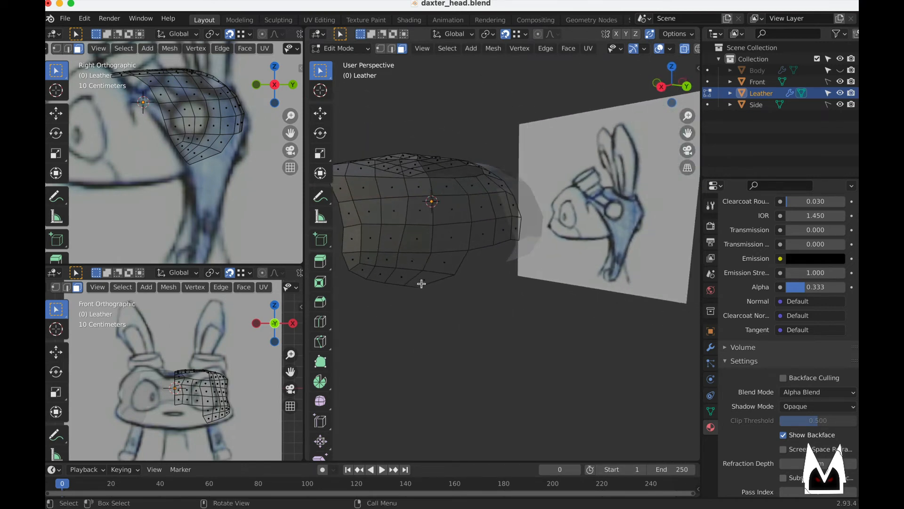
left_click(431, 279, "shift")
left_click(403, 277, "shift")
left_click(376, 274, "shift")
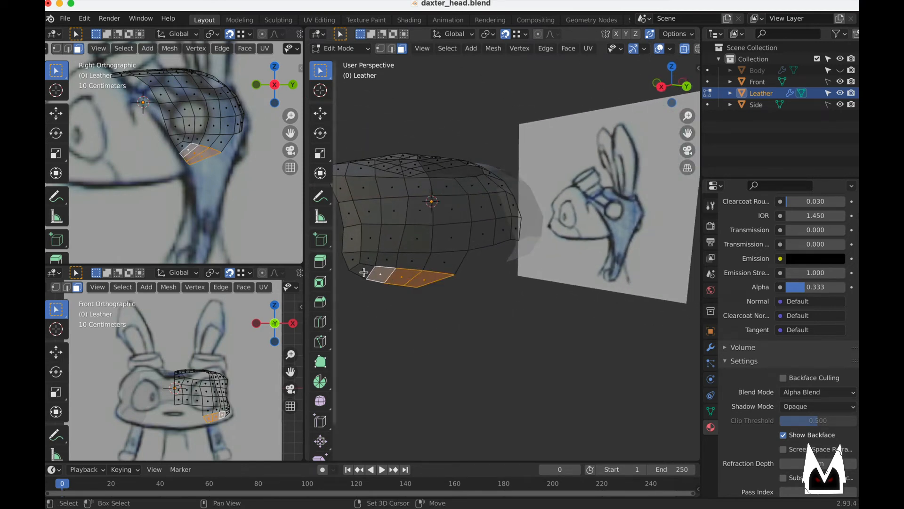
key("x")
left_click(379, 289)
- Extrude the cheek's bottom border edges down along the neck in the side view, following the sketch
middle_click_drag(378, 289, 396, 271)
key("2")
left_click(364, 257)
left_click(376, 256, "shift")
left_click(398, 258, "shift")
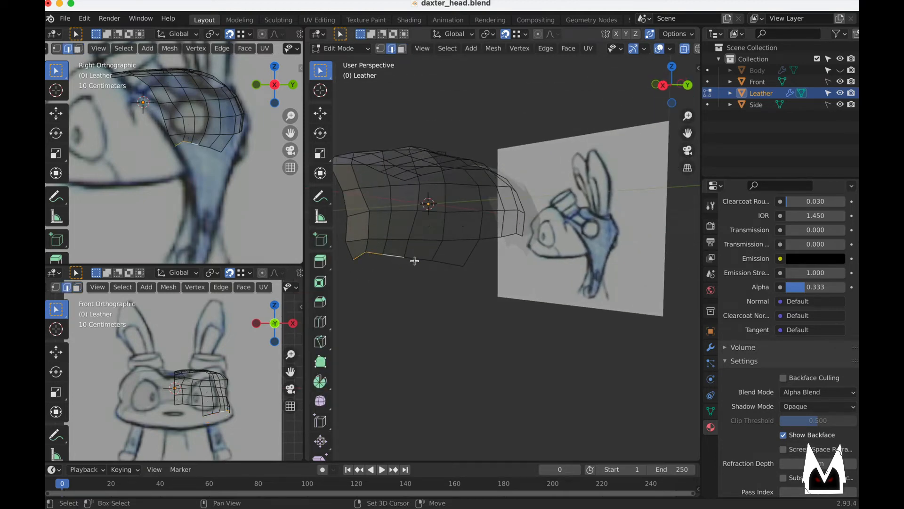
left_click(426, 261, "shift")
left_click(445, 264, "shift")
middle_click_drag(224, 157, 218, 152, "shift")
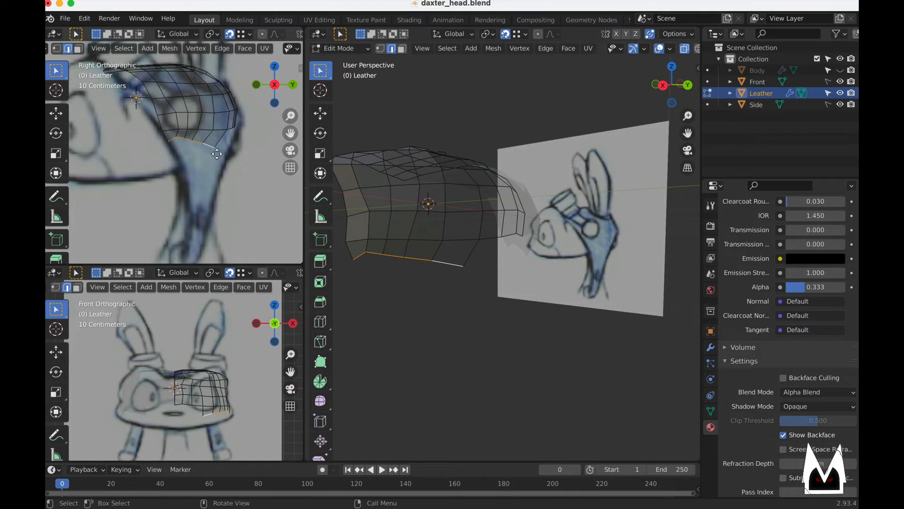
key("e")
left_click(233, 220)
- Scale down the extruded flap's bottom edges and move them to fit the neck width in the side sketch
key("s")
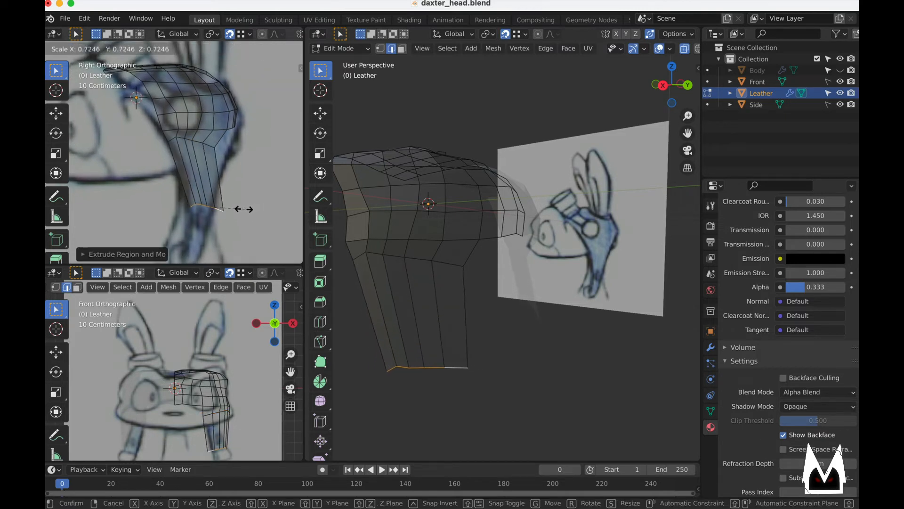
left_click(235, 206)
key("g")
left_click(229, 204)
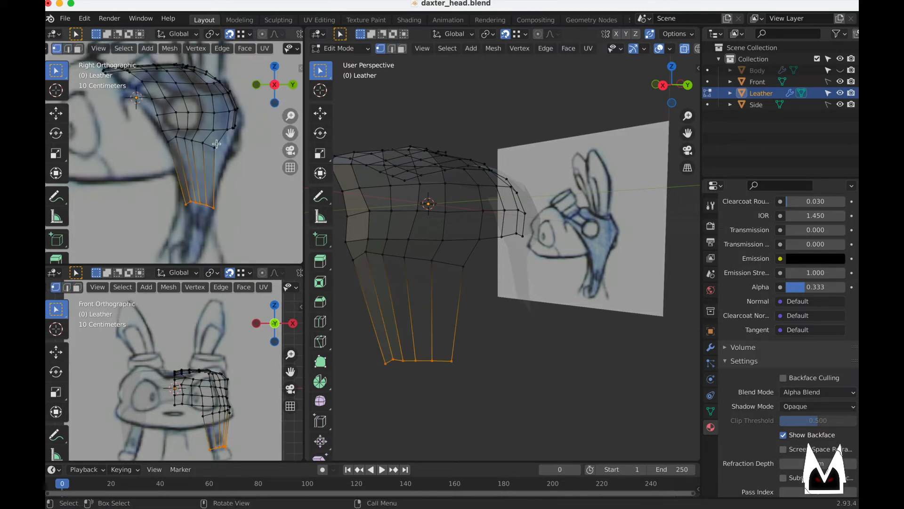
- Move the flap's upper back corner vertex and the border vertex above it outward to the side sketch's back outline
left_click(219, 140)
key("g")
left_click(233, 150)
key("g")
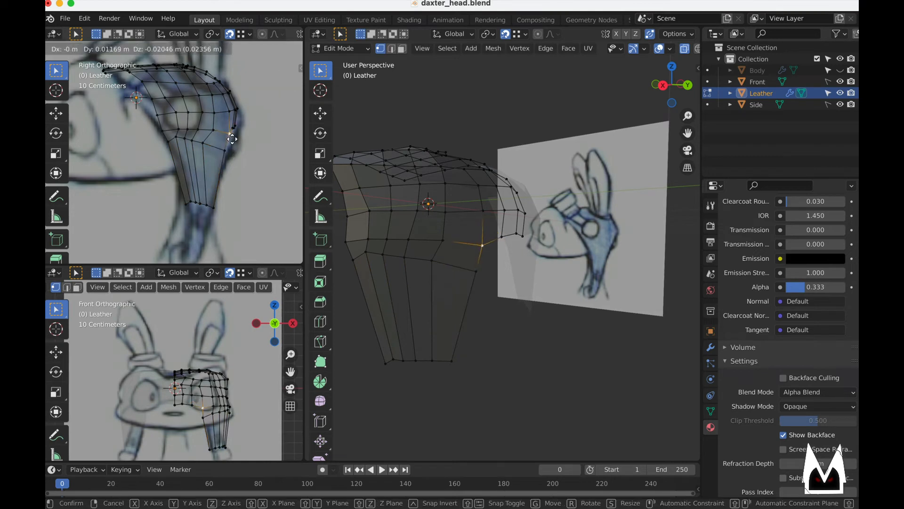
left_click(238, 135)
- Move the vertices at the top of the flap near its back edge outward to even out the headgear's rear curve
middle_click_drag(518, 288, 470, 288)
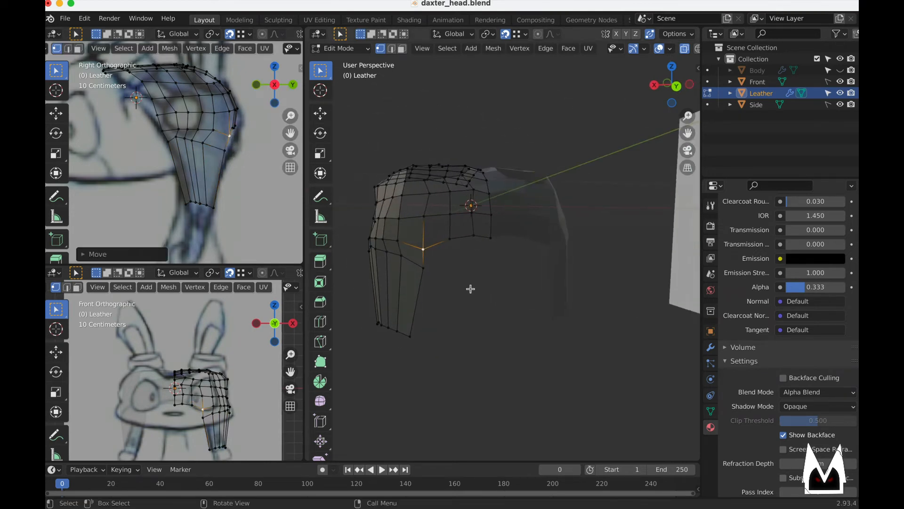
key("g")
left_click(406, 258)
key("g")
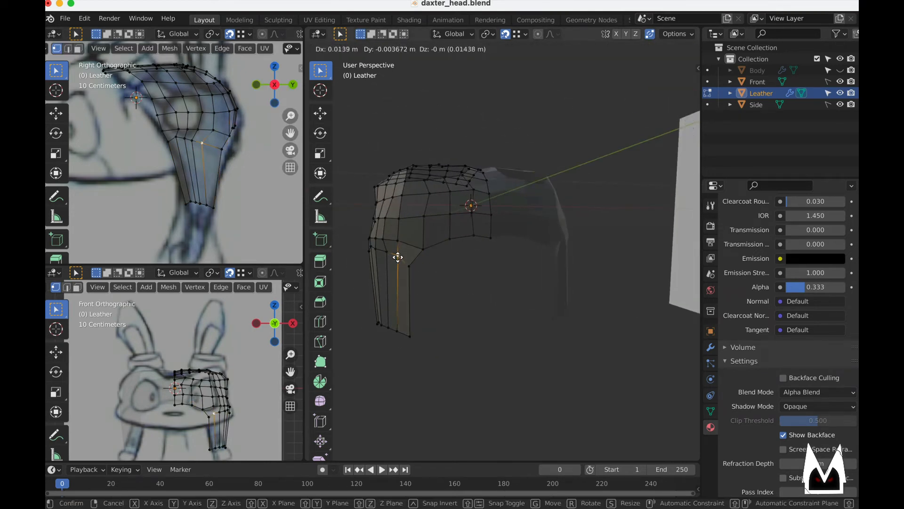
left_click(397, 258)
mouse_move(410, 292)
middle_mouse_down()
mouse_move(462, 288)
mouse_move(471, 319)
mouse_move(487, 309)
mouse_move(484, 280)
mouse_move(460, 327)
mouse_move(461, 311)
mouse_move(481, 289)
mouse_move(539, 262)
middle_mouse_up()
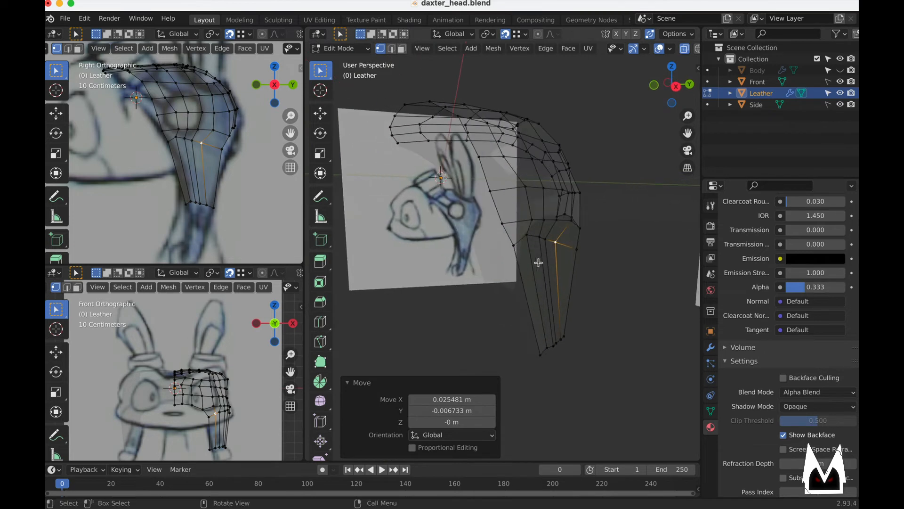
key("g")
left_click(564, 250)
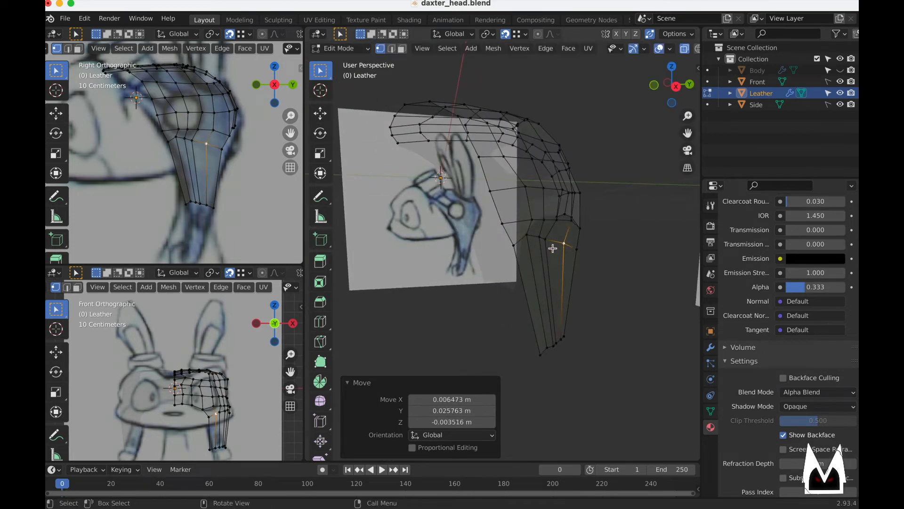
- Slide the edge row across the top of the flap down its length and back up close to the cheek
left_click(541, 239, "alt")
key("g")
key("g")
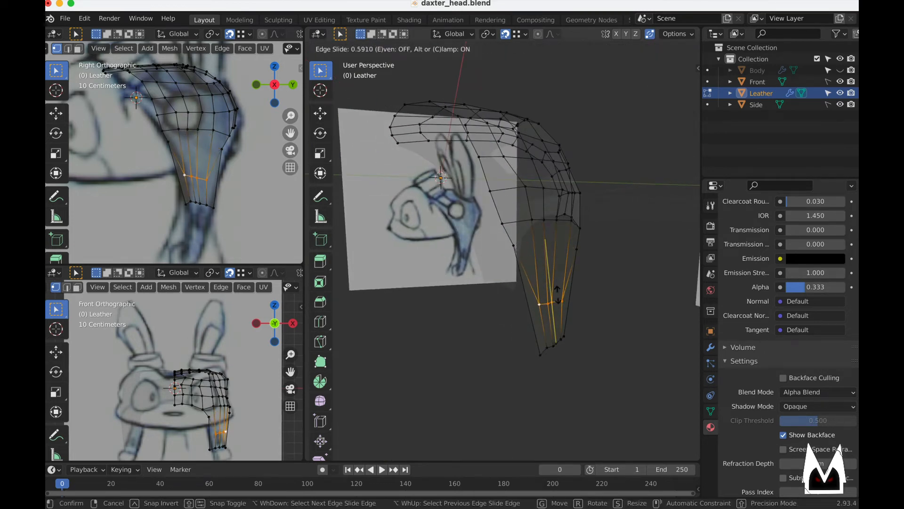
left_click(558, 296)
key("g")
key("g")
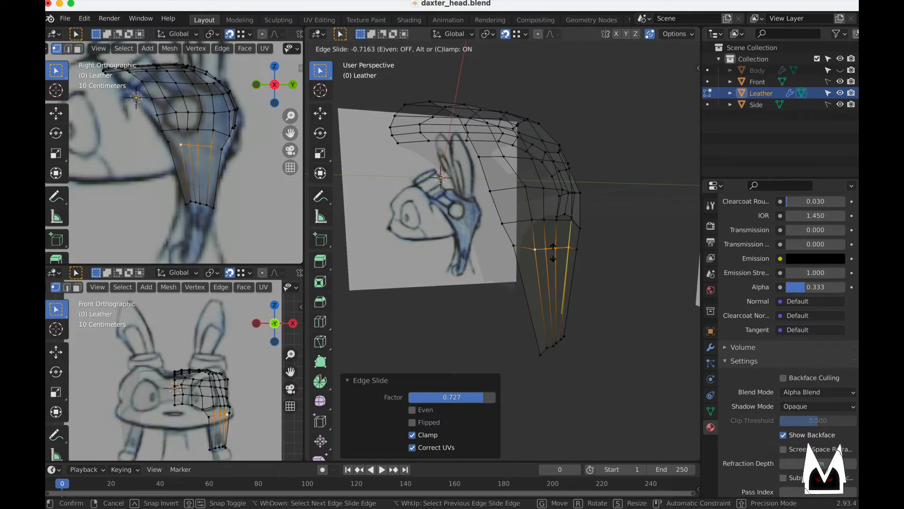
left_click(553, 251)
- Delete the narrow face strip along the flap's front edge
middle_click_drag(583, 297, 398, 258)
key("3")
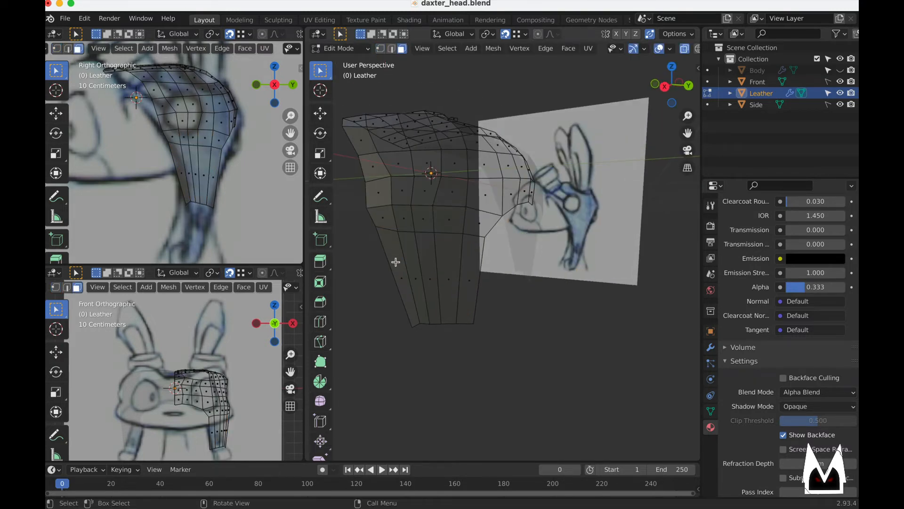
left_click(395, 258, "alt")
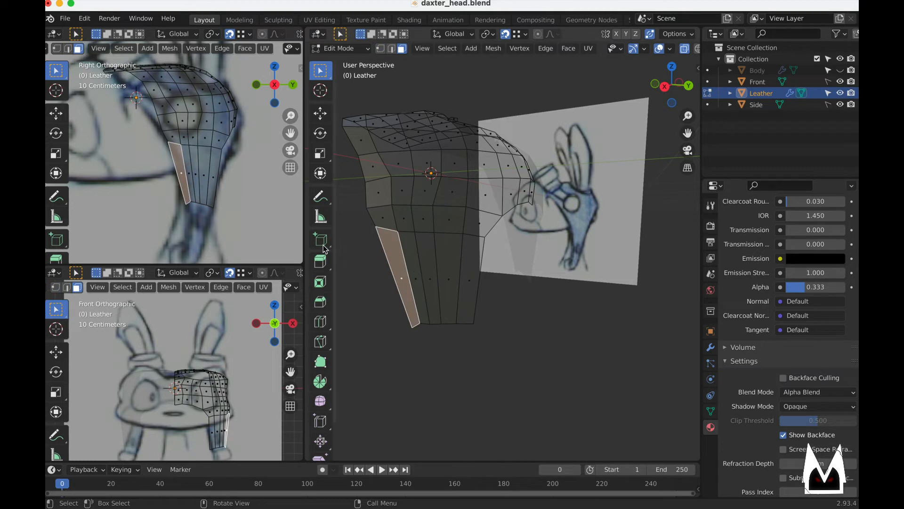
key("x")
left_click(211, 190)
- Move the flap's upper front vertex onto the cheek's front corner vertex in the side view
scroll(201, 181, "up", 2)
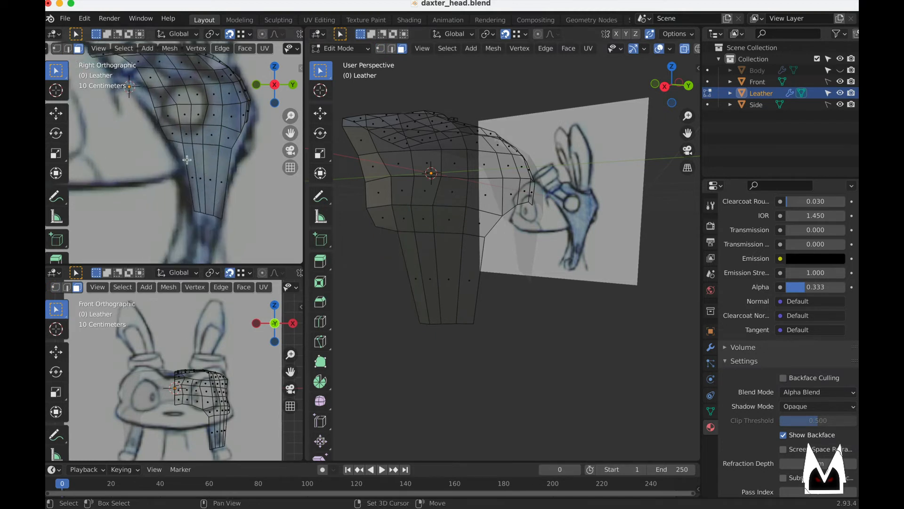
middle_click_drag(202, 181, 174, 129, "shift")
key("1")
left_click(212, 181)
scroll(212, 180, "up", 2)
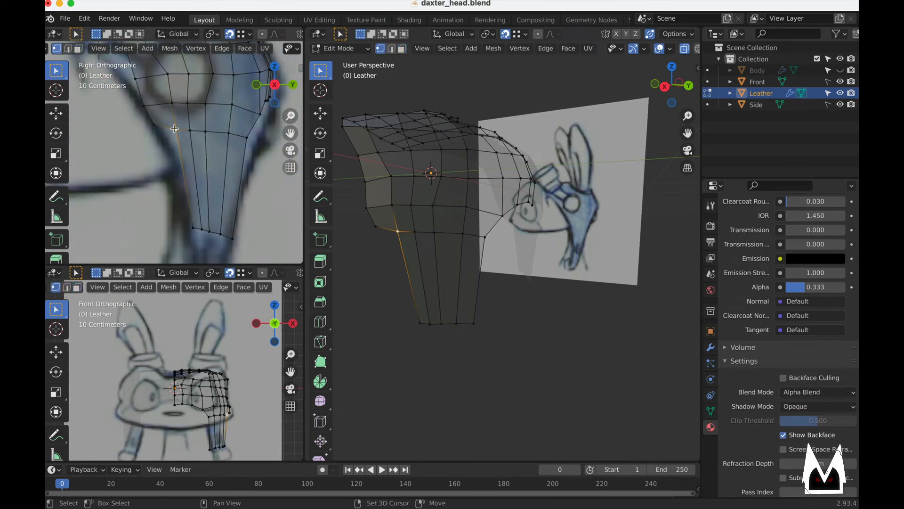
key("g")
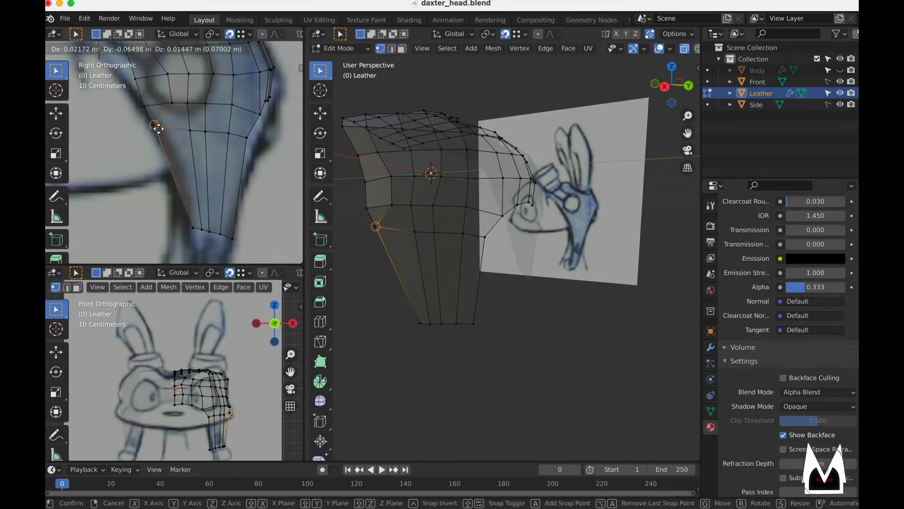
left_click(156, 127)
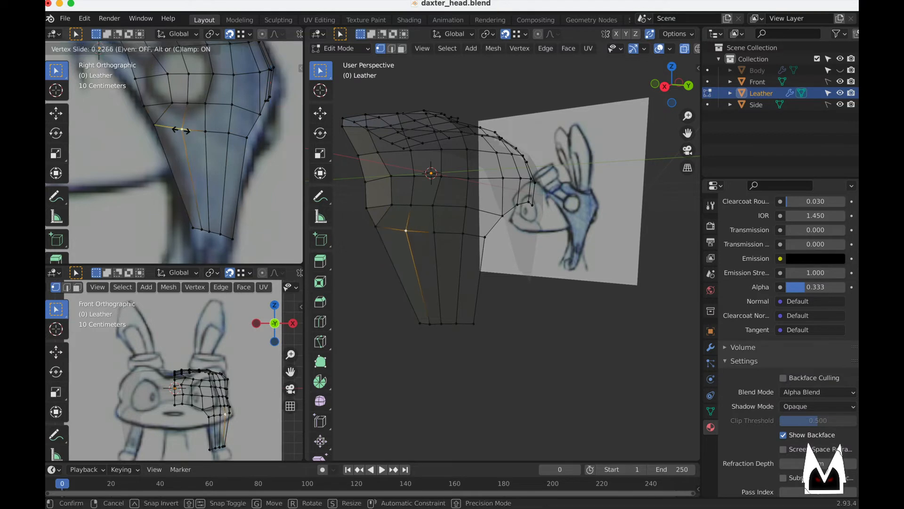
- Slide the middle vertex of the flap's upper edge row along its edge to even out the spacing
left_click(205, 131)
key("g")
key("g")
left_click(207, 134)
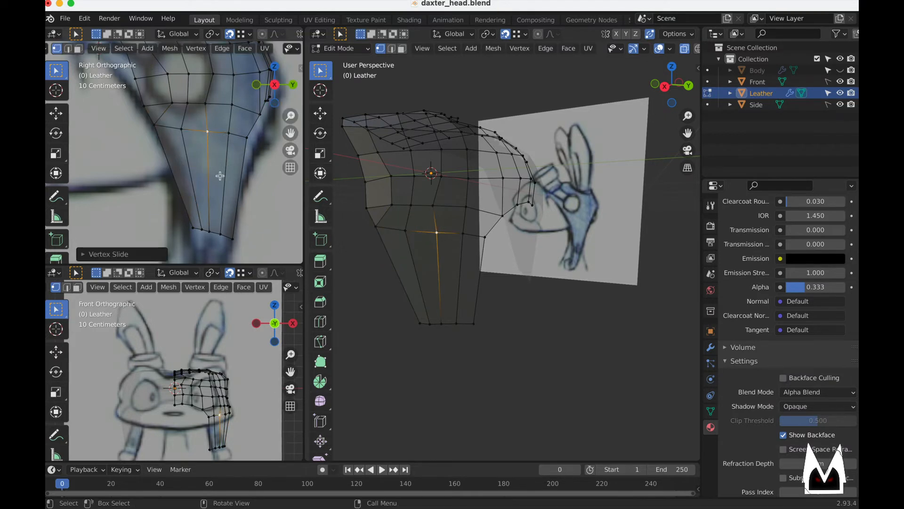
- Move the flap's upper rear vertex and the headgear's rear-edge vertex above it to follow the side sketch's back outline
middle_click_drag(192, 90, 207, 117, "shift")
left_click(211, 214)
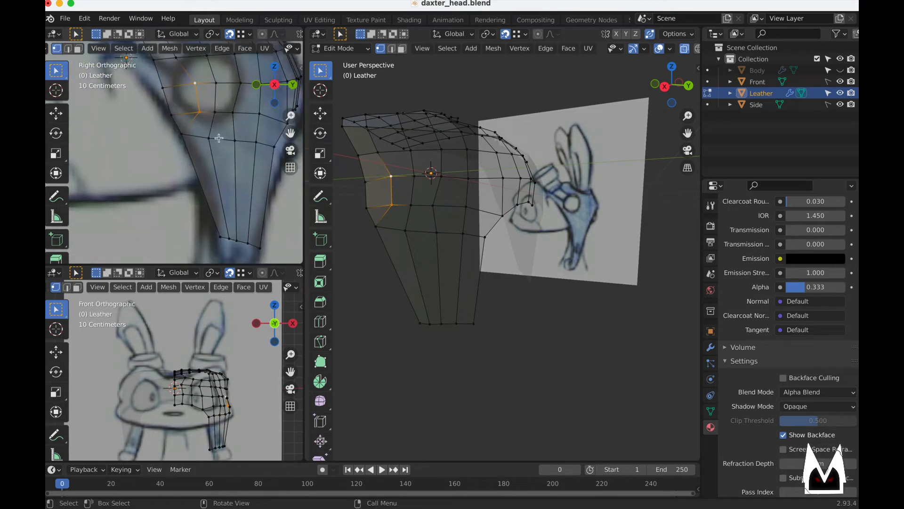
scroll(218, 138, "down", 3)
scroll(226, 157, "up", 2)
middle_click_drag(238, 207, 223, 187, "shift")
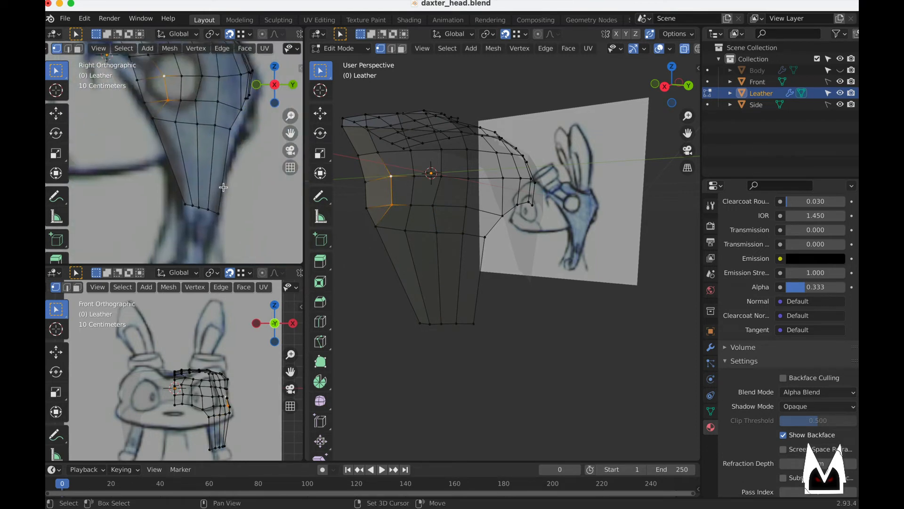
left_click_drag(231, 131, 238, 135)
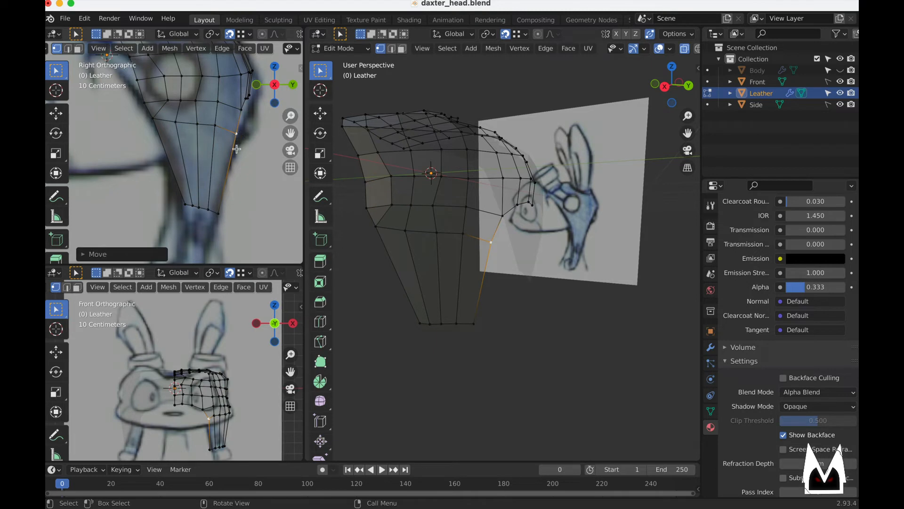
middle_click_drag(246, 122, 209, 183, "shift")
left_click_drag(205, 173, 205, 175)
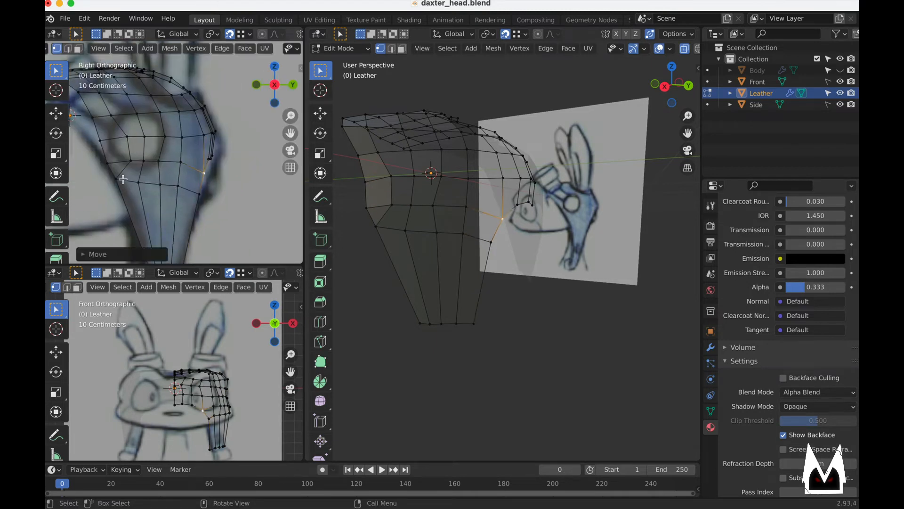
middle_click_drag(123, 179, 205, 183, "shift")
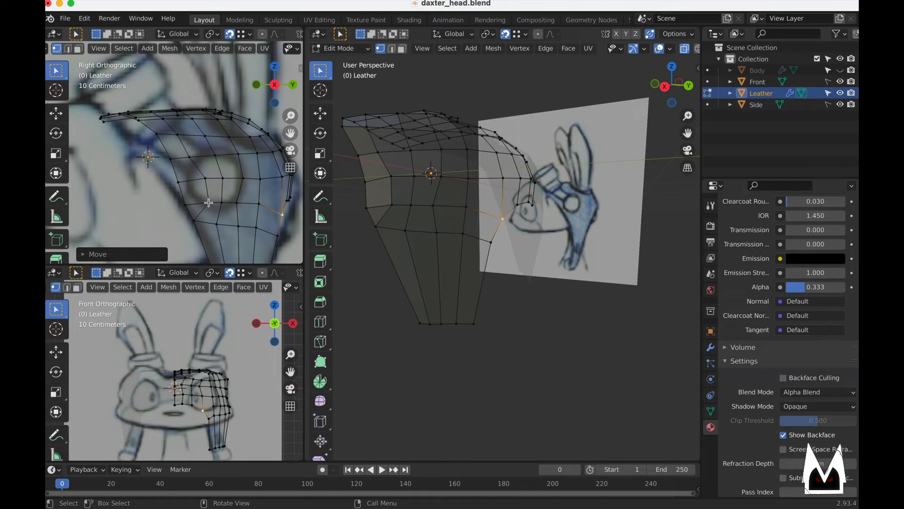
left_click(208, 203)
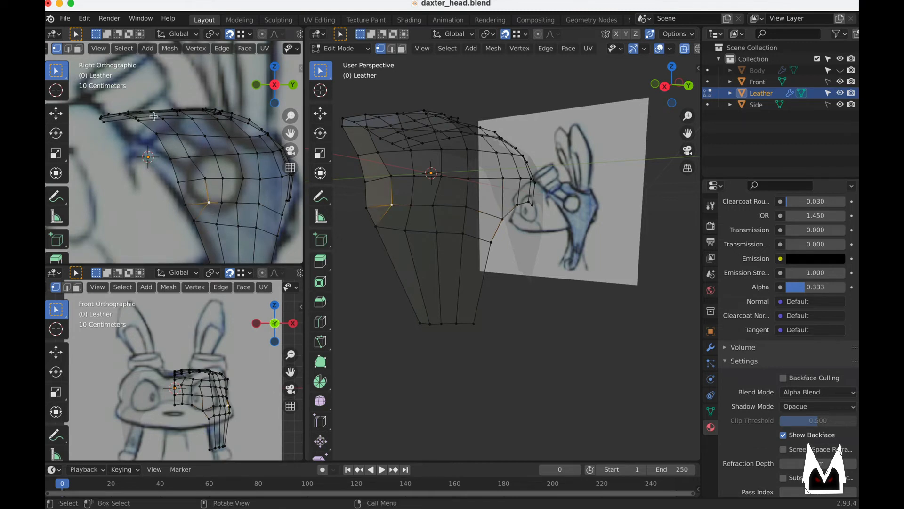
middle_click_drag(223, 221, 173, 147, "shift")
left_click(201, 209)
key("g")
right_click(124, 173)
key("g")
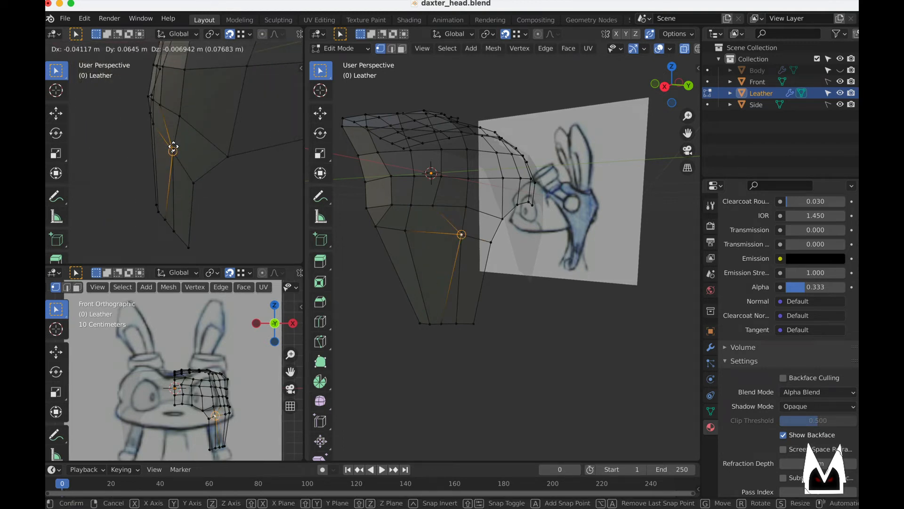
right_click(174, 147)
- With snapping off, move the vertices across the flap's upper edge row freely to smooth its curve
key("g")
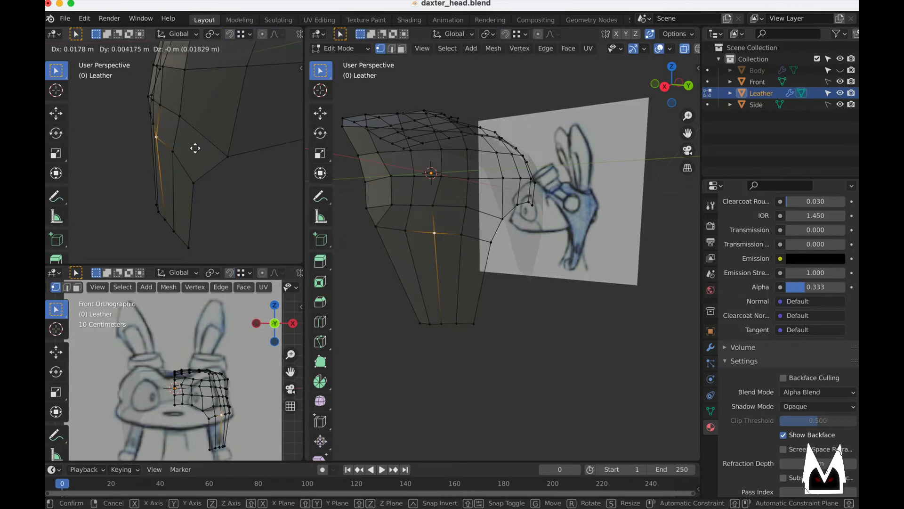
left_click(196, 147)
middle_click_drag(196, 148, 279, 145)
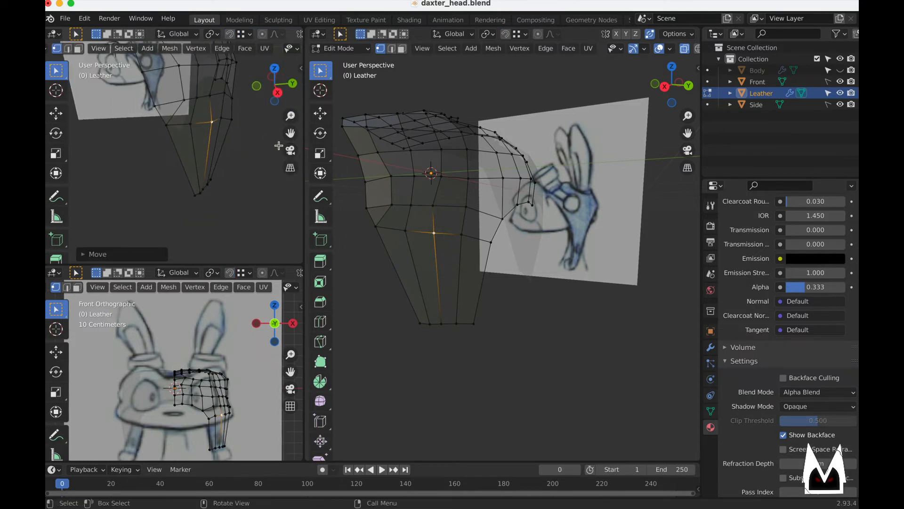
middle_click_drag(220, 123, 161, 175, "shift")
left_click(190, 128)
key("g")
left_click(228, 164)
left_click(180, 175)
key("g")
left_click(189, 176)
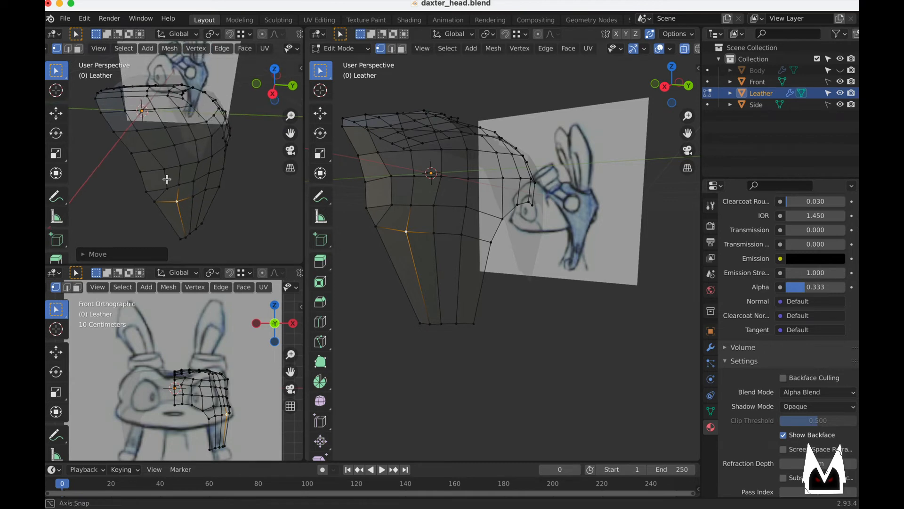
- Move and slide the vertex beside the cheek's front edge, one row above the flap, toward the front
scroll(172, 189, "up", 2)
middle_click_drag(166, 179, 195, 153)
middle_click_drag(156, 121, 173, 167, "shift")
left_click(151, 154)
key("g")
left_click(140, 154)
key("g")
left_click(171, 207)
key("g")
key("g")
left_click(170, 204)
scroll(216, 104, "up", 3)
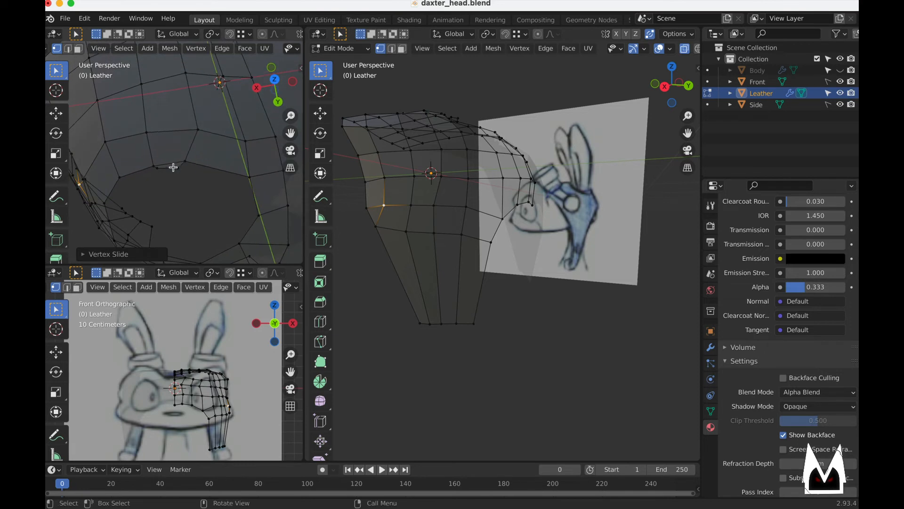
- Delete the small face on the rim of the ear opening in the top of the headgear
key("3")
left_click(176, 166)
key("x")
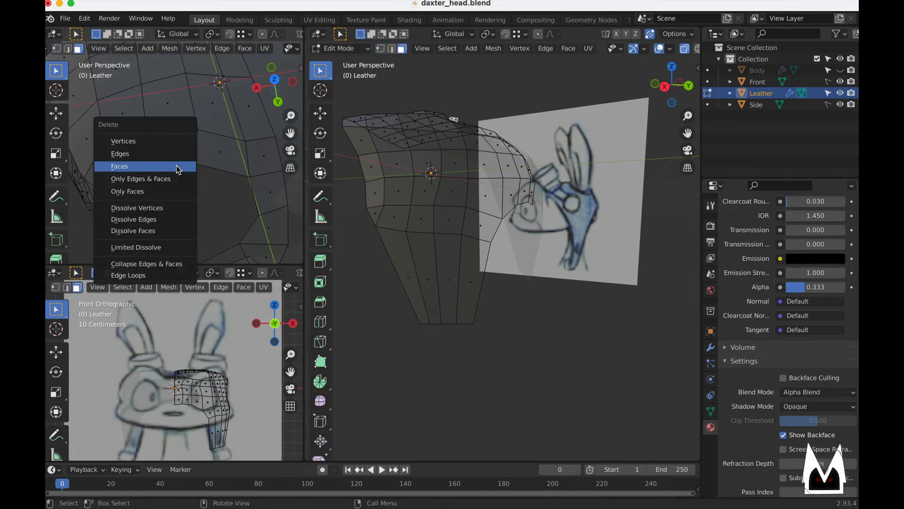
left_click(176, 165)
middle_click_drag(176, 166, 200, 178)
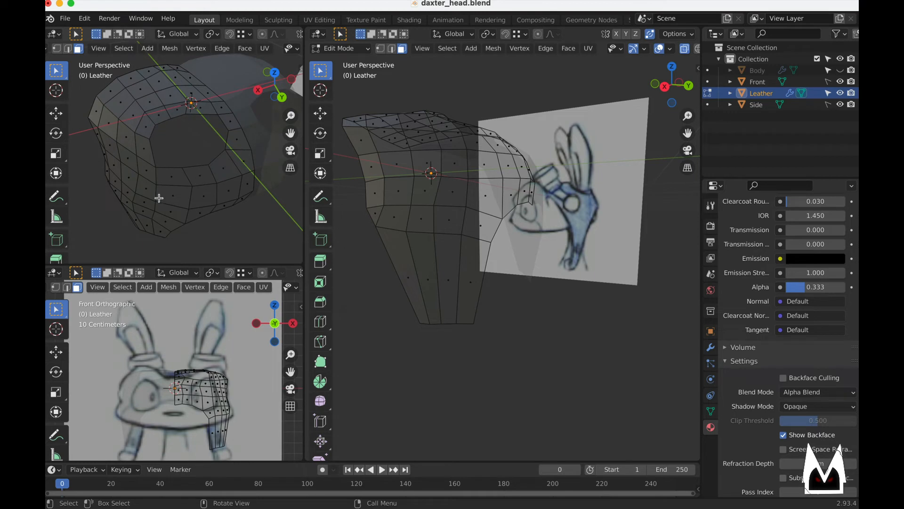
- Slide individual rim vertices of the ear opening along their edges to even out its outline
middle_click_drag(148, 171, 199, 162)
left_click(157, 129, "shift")
key("g")
key("g")
left_click(176, 135)
left_click(170, 215)
key("g")
key("g")
left_click(212, 185)
left_click(216, 176)
key("g")
key("g")
left_click(218, 172)
- Slide the rim edges along the inner and rear side of the ear opening to round it
left_click(179, 157, "shift")
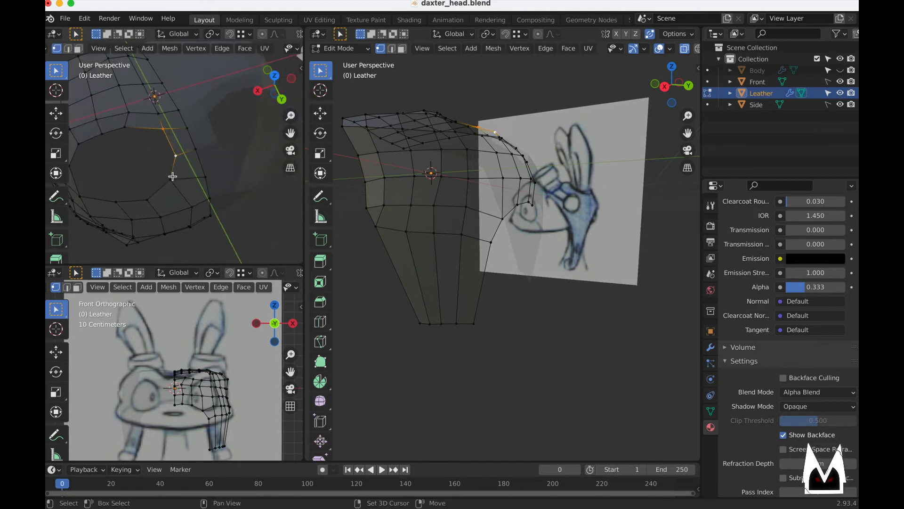
left_click(171, 177, "shift")
key("g")
key("g")
left_click(180, 157)
middle_click_drag(176, 198, 225, 164, "shift")
left_click(192, 162)
left_click(162, 163, "shift")
key("g")
key("g")
left_click(223, 163)
scroll(222, 164, "down", 4)
scroll(195, 149, "up", 3)
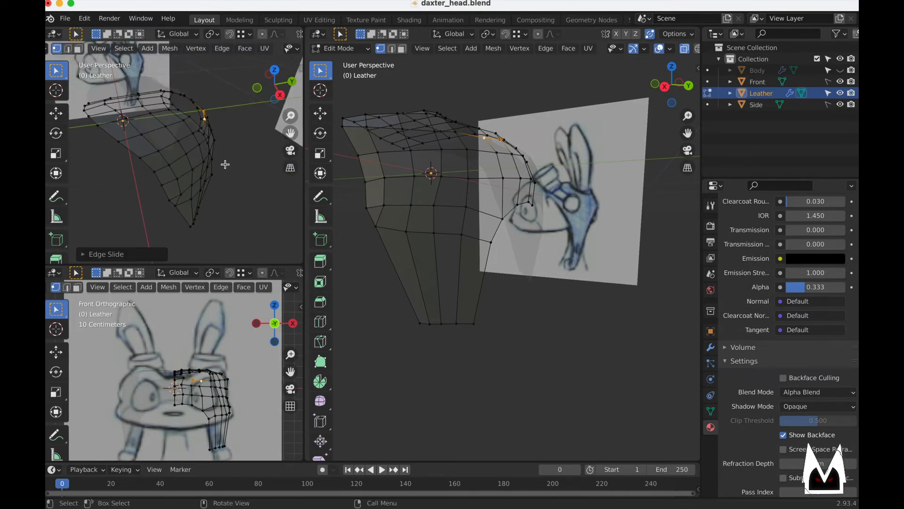
- Add one loop cut across the side flap at about half its length
middle_click_drag(120, 149, 198, 161)
key("ctrl+r")
left_click(203, 210)
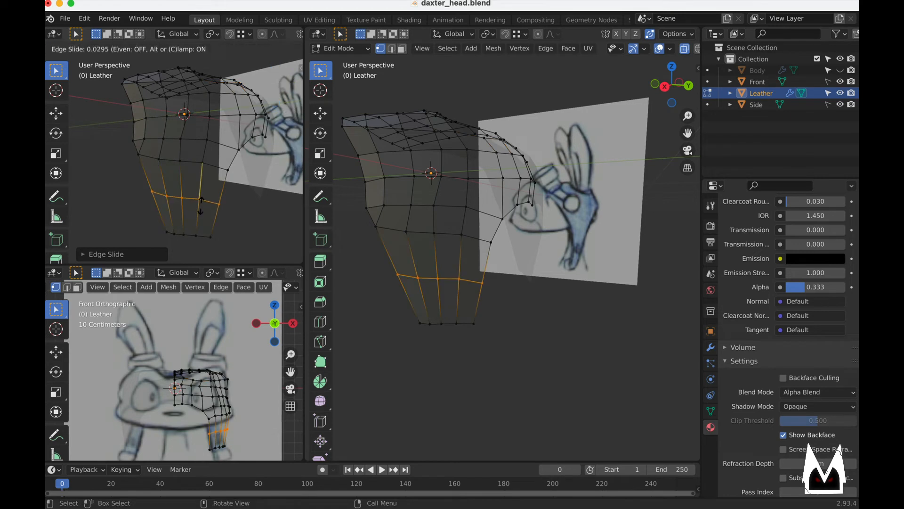
left_click(181, 214)
middle_click_drag(178, 216, 229, 273)
key("KP_Decimal")
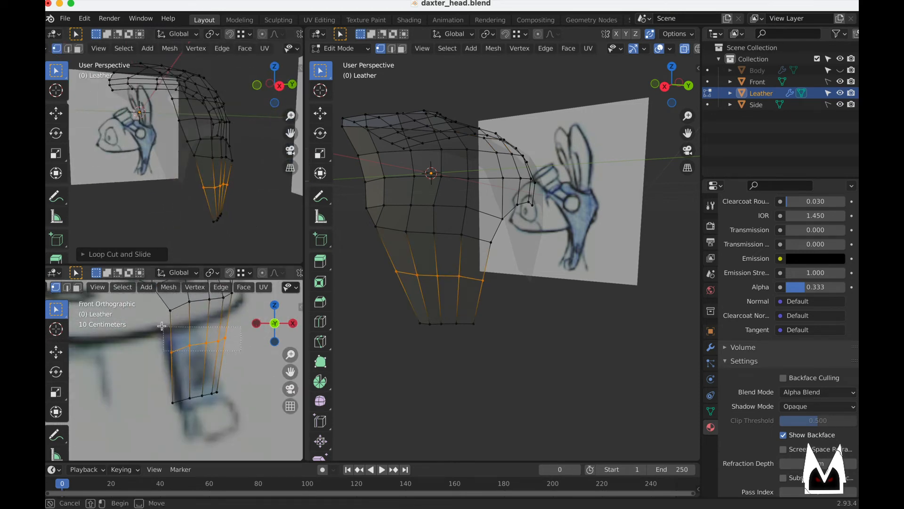
left_click_drag(162, 325, 161, 325)
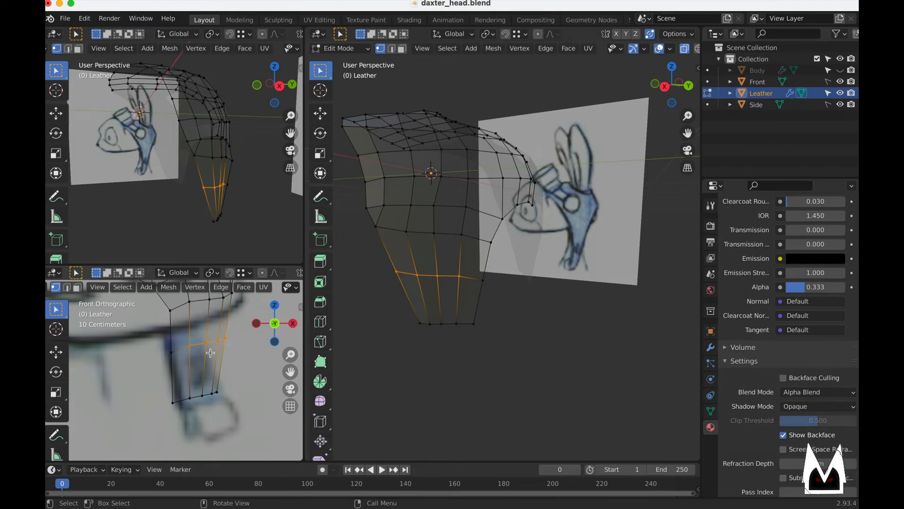
key("super+Tab")
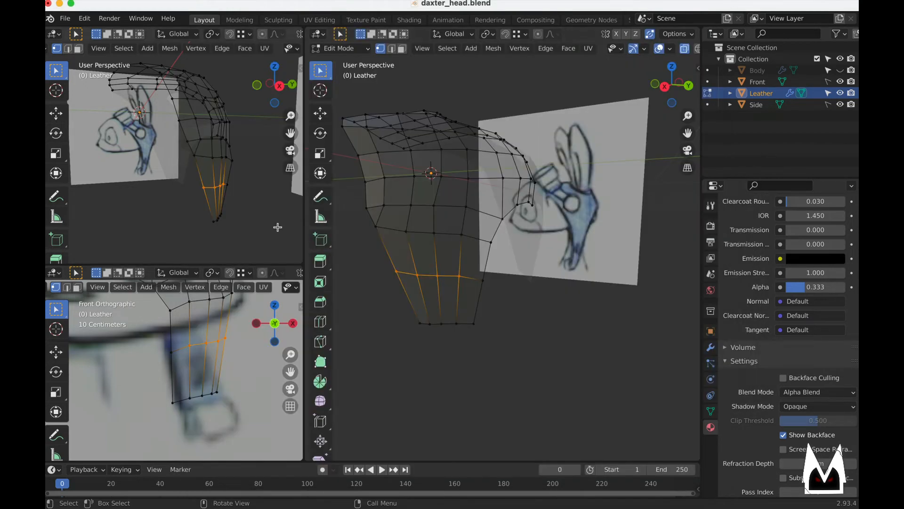
- Delete the two stacked faces along the flap's front edge
middle_click_drag(442, 249, 480, 253)
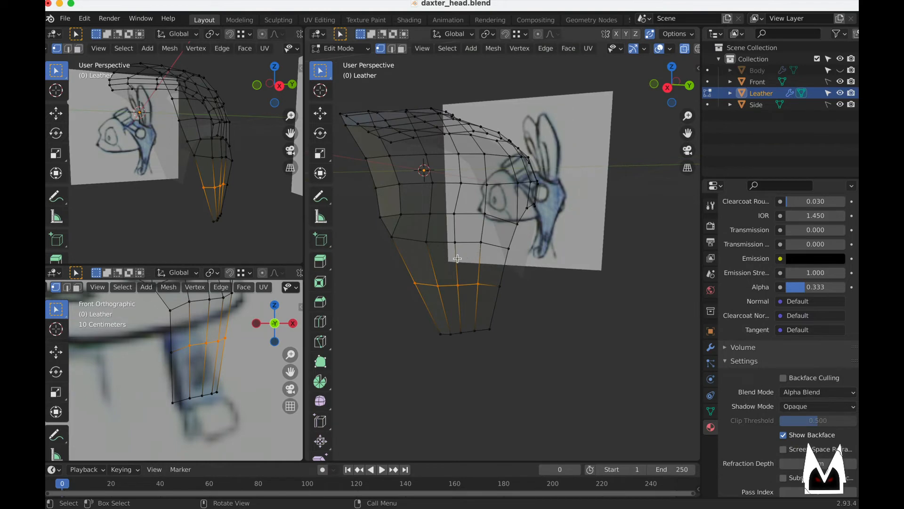
key("3")
left_click(440, 306)
left_click(426, 269, "shift")
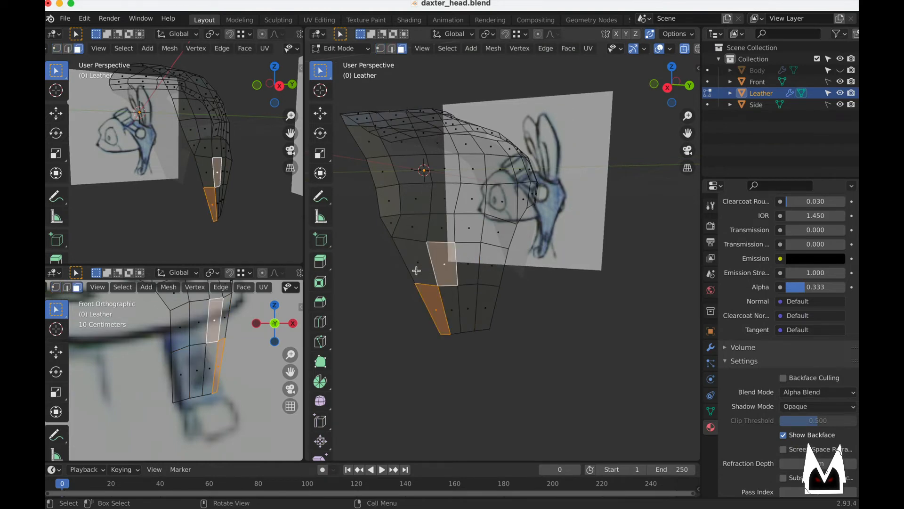
left_click(416, 270)
left_click(438, 297, "shift")
key("super+Tab")
key("super+Tab")
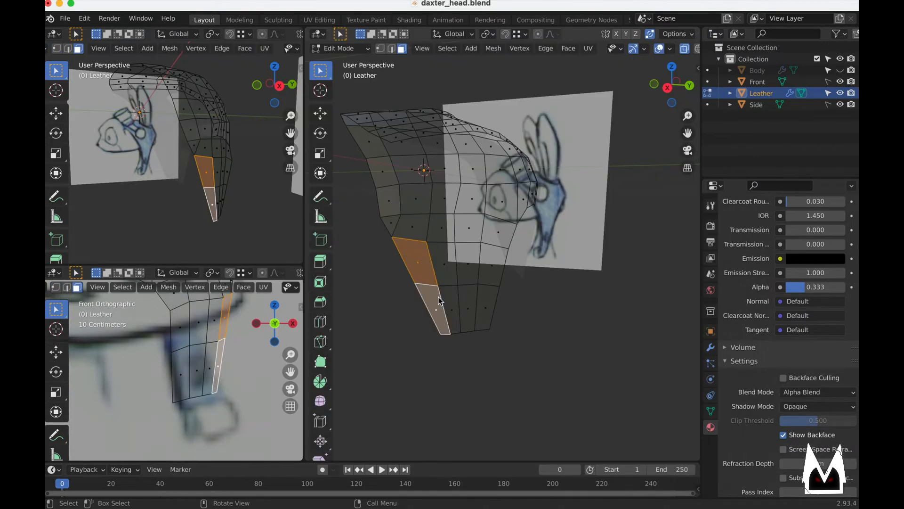
key("x")
left_click(441, 298)
- Delete the next column of two faces along the flap's new front edge to narrow the flap further
middle_click_drag(478, 282, 426, 278)
key("super+Tab")
key("super+Tab")
left_click(414, 293)
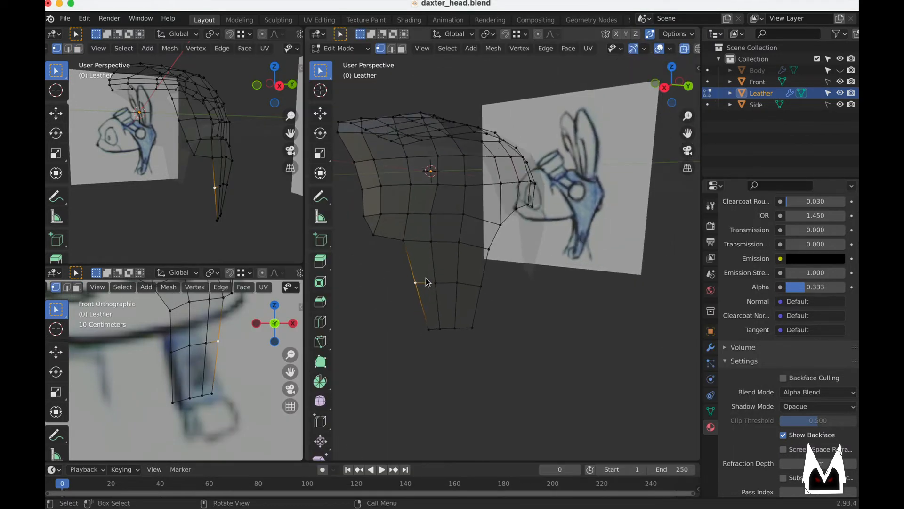
key("3")
left_click(426, 299)
left_click(418, 266, "shift")
key("x")
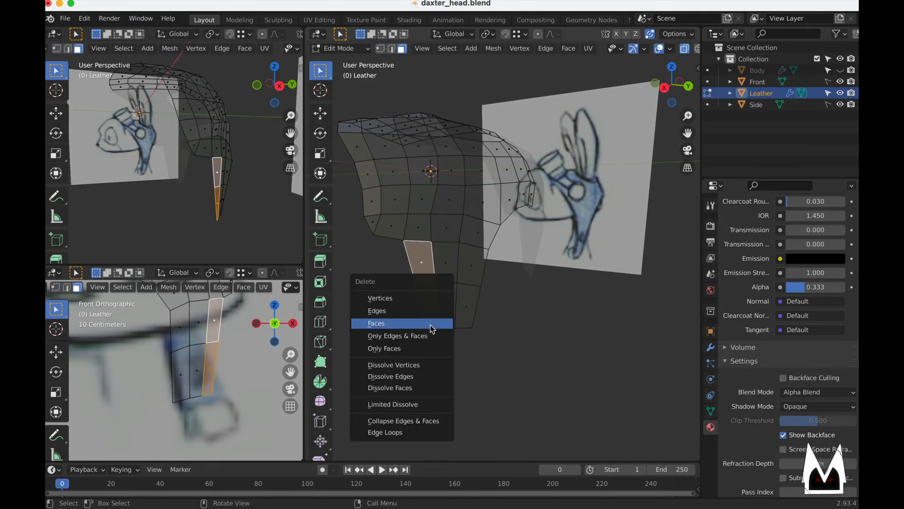
left_click(434, 322)
- Move the cheek's lower-edge vertex between its front corner and the flap to smooth the bottom edge
middle_click_drag(434, 322, 506, 320)
key("1")
left_click(448, 260)
key("g")
left_click(428, 259)
key("g")
left_click(401, 252)
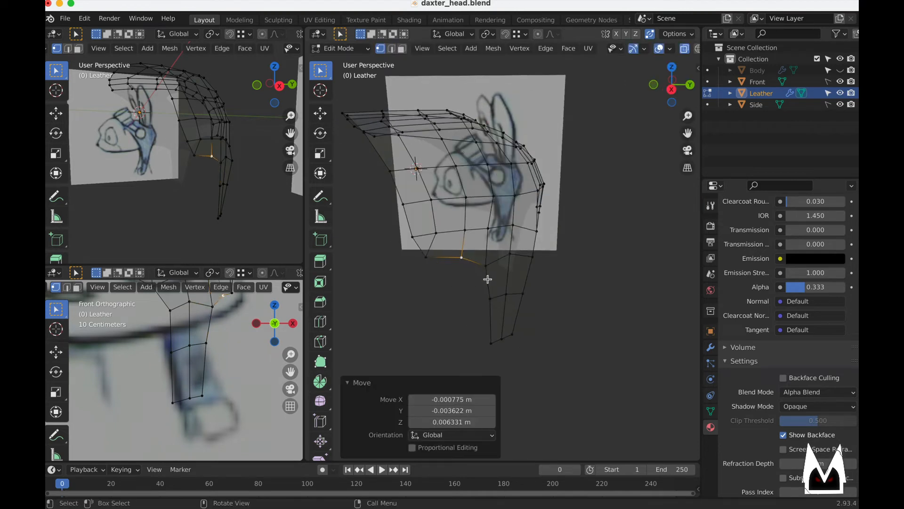
middle_click_drag(413, 211, 463, 237)
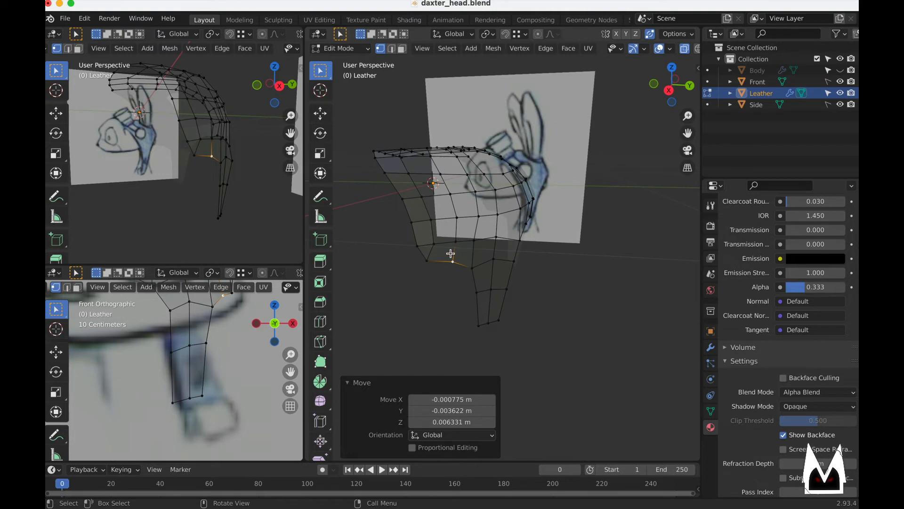
- Cut a new vertex into the short slanted edge at the cheek's lower front corner and move it to round the corner
scroll(437, 263, "up", 3)
middle_click_drag(438, 271, 485, 259, "shift")
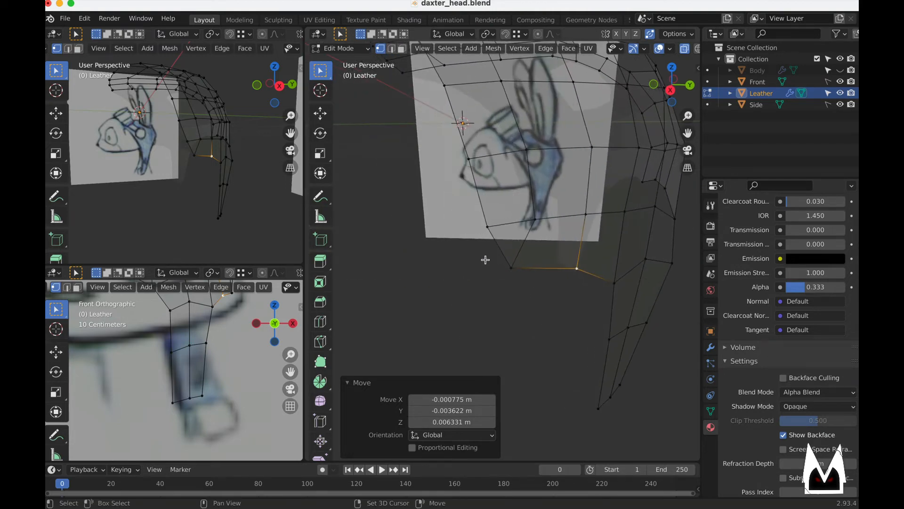
key("ctrl+r")
left_click(493, 248)
left_click(495, 250)
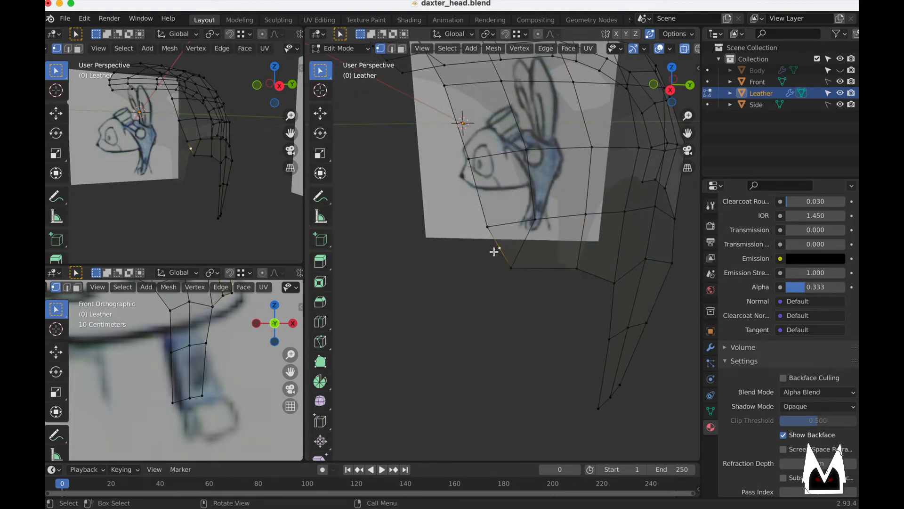
key("g")
left_click(498, 279)
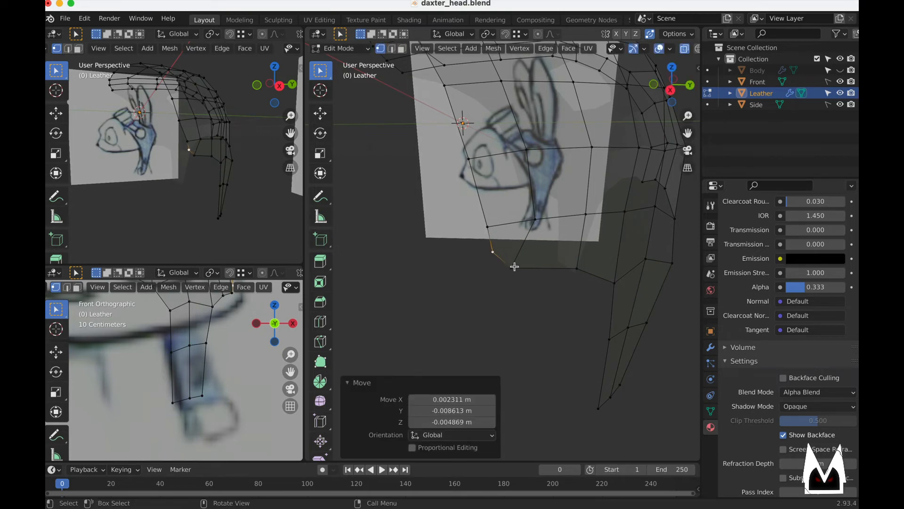
key("g")
left_click(503, 260)
key("g")
left_click(497, 251)
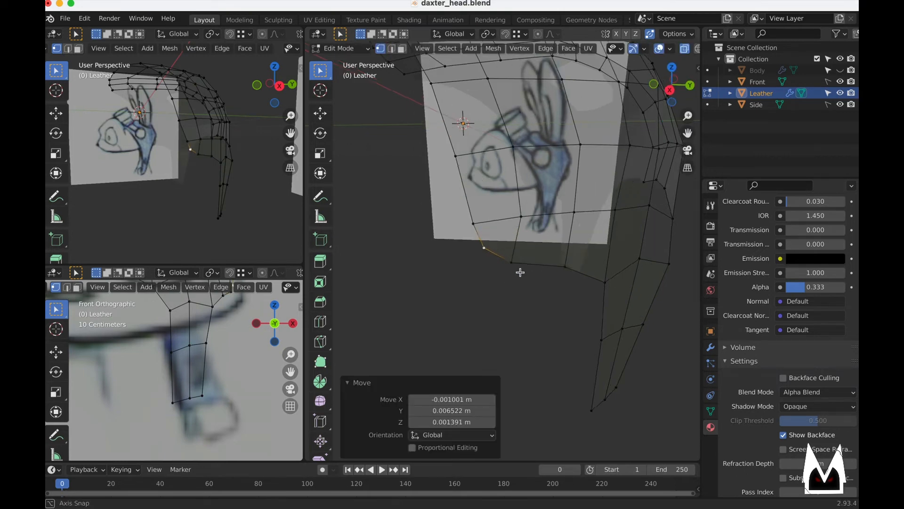
- Move the lower-edge vertex next to the cheek's rounded front corner to continue the curve
middle_click_drag(518, 269, 374, 232)
left_click(398, 234)
key("g")
left_click(401, 230)
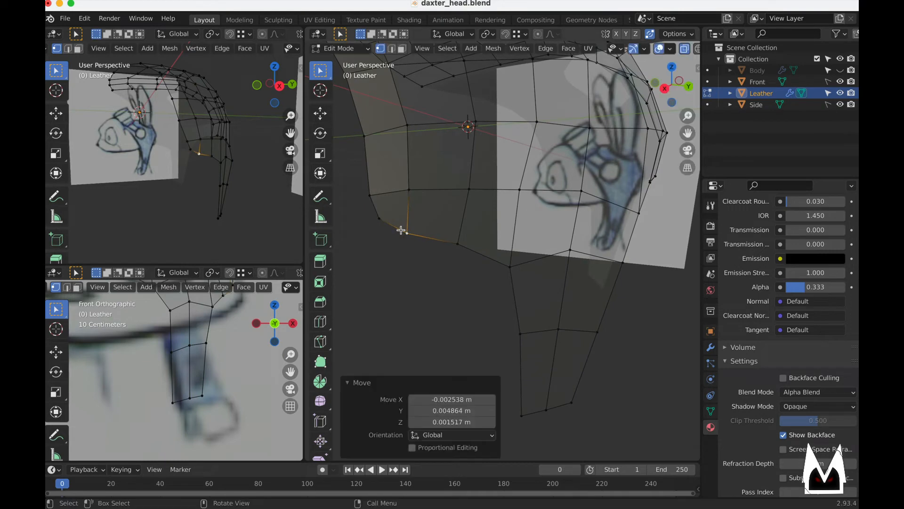
- Move the headgear's rear-edge vertex above the flap and the flap's upper middle vertex to smooth the back contour
middle_click_drag(439, 232, 412, 234)
left_click(388, 222)
key("g")
left_click(380, 221)
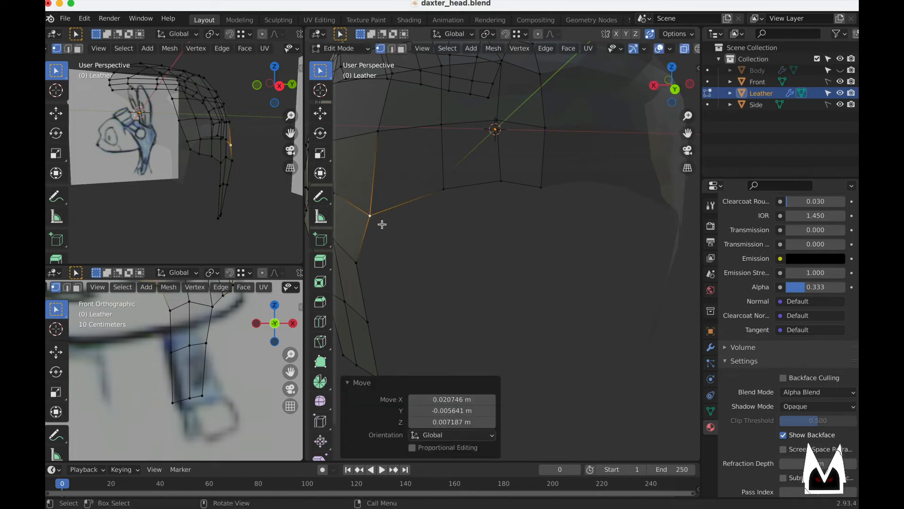
scroll(434, 247, "down", 4)
middle_click_drag(423, 242, 481, 294)
key("g")
left_click(480, 306)
scroll(542, 295, "down", 5)
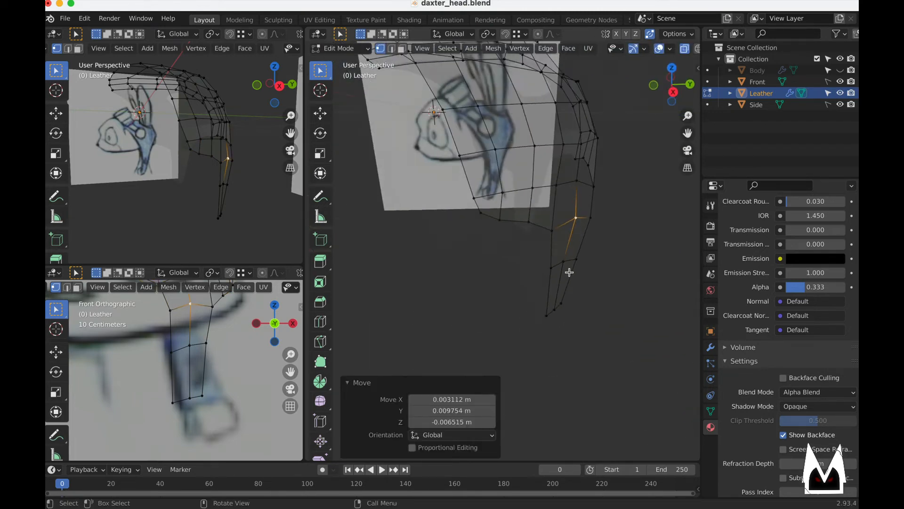
- Move the flap's middle row of vertices to line up with the strap in the front sketch
left_click_drag(201, 356, 152, 341)
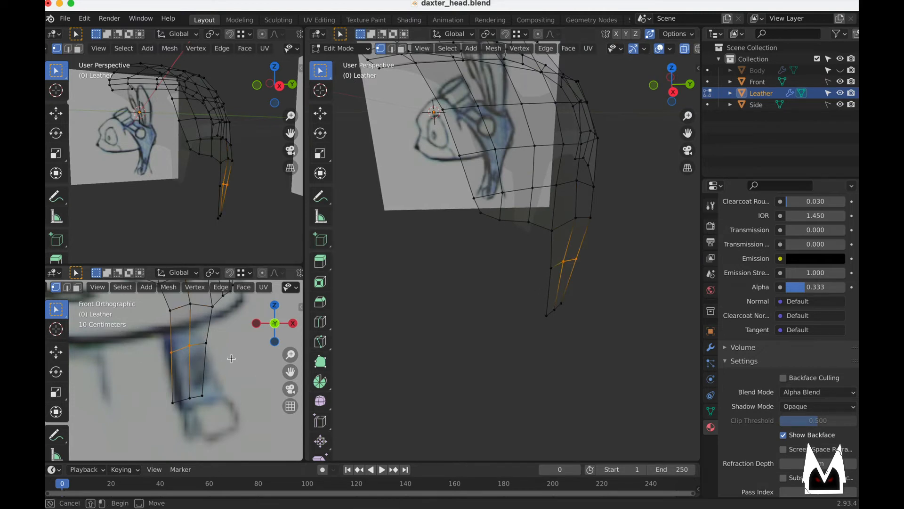
left_click_drag(231, 358, 159, 338)
key("g")
left_click(205, 358)
- Move the flap's bottom row of vertices sideways and slightly up to follow the slant of the strap in the front sketch
left_click_drag(155, 383, 215, 418)
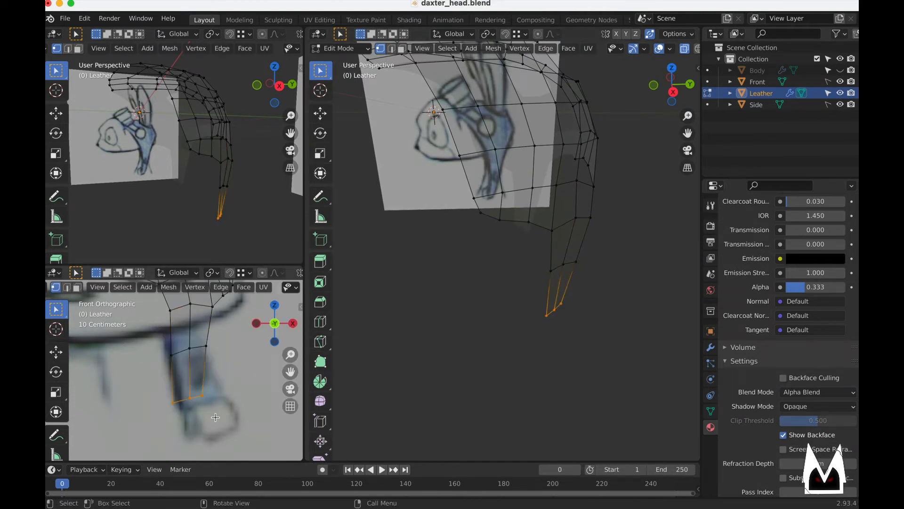
key("g")
left_click(232, 405)
key("g")
left_click(244, 399)
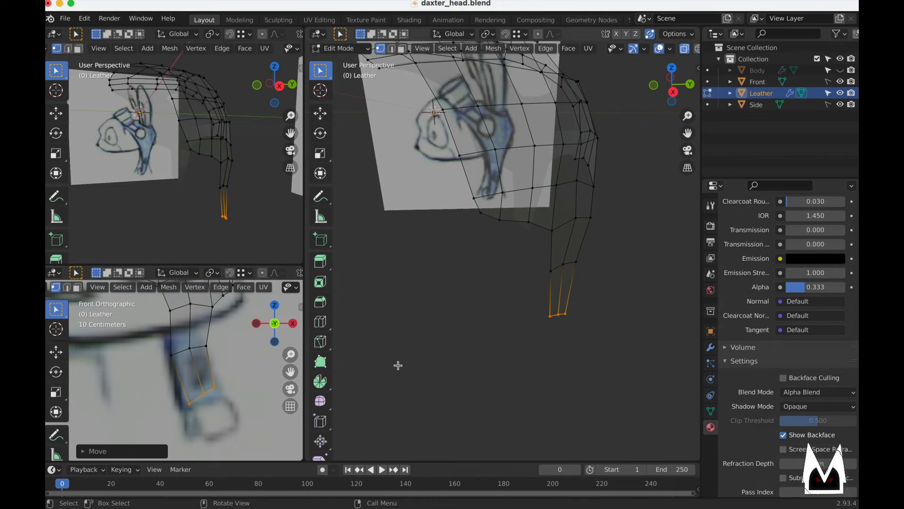
- Extrude the flap's bottom edge about 0.114 m down to the strap tip in the sketch and scale it by about 1.061
key("g")
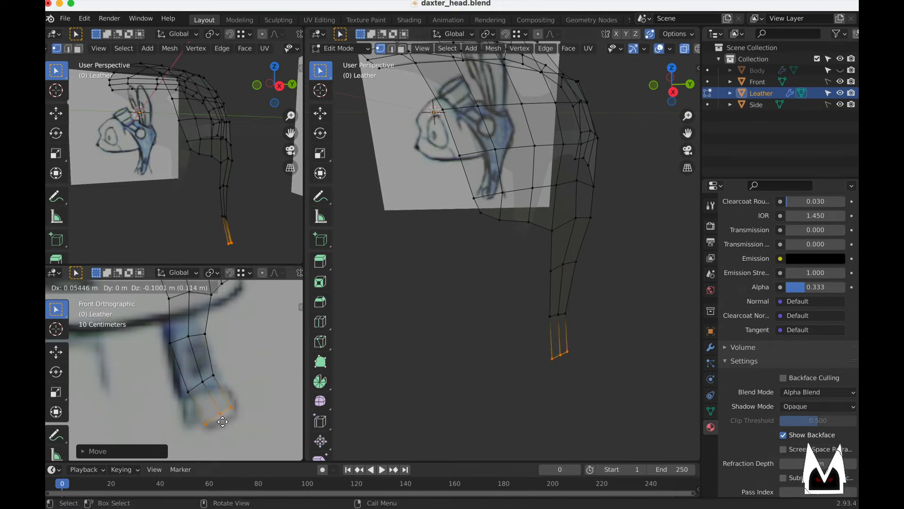
left_click(222, 422)
middle_click_drag(240, 388, 234, 378, "shift")
middle_click_drag(617, 361, 503, 354)
key("s")
left_click(510, 356)
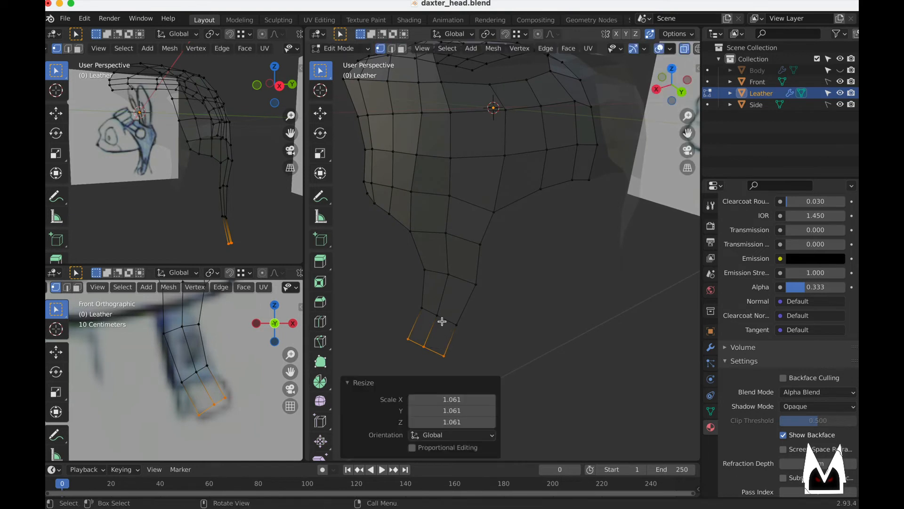
- Scale the row of vertices just above the flap's bottom edge by about 1.108
left_click_drag(400, 298, 469, 327)
middle_click_drag(469, 327, 495, 315)
key("s")
left_click(519, 317)
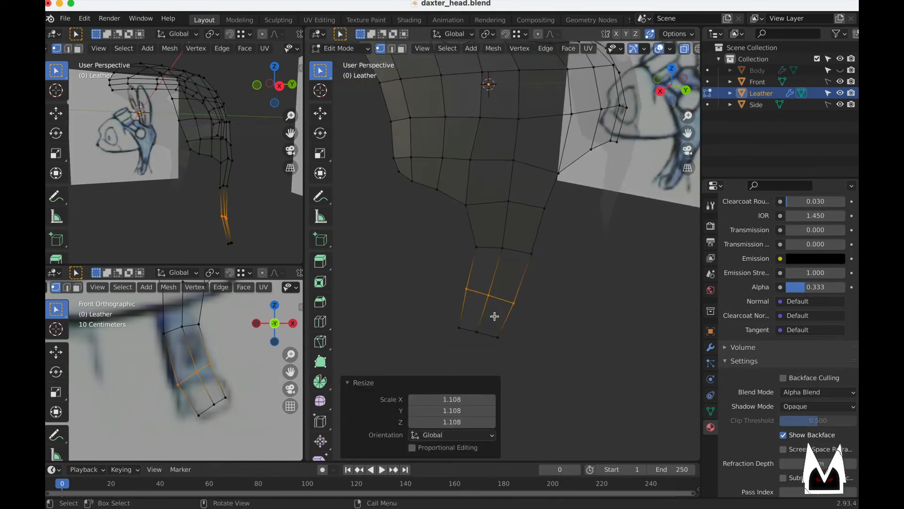
- Adjust the width of the flap's bottom edge, scaling it up by about 1.247 and back down by about 0.892
left_click_drag(480, 318, 550, 347)
key("s")
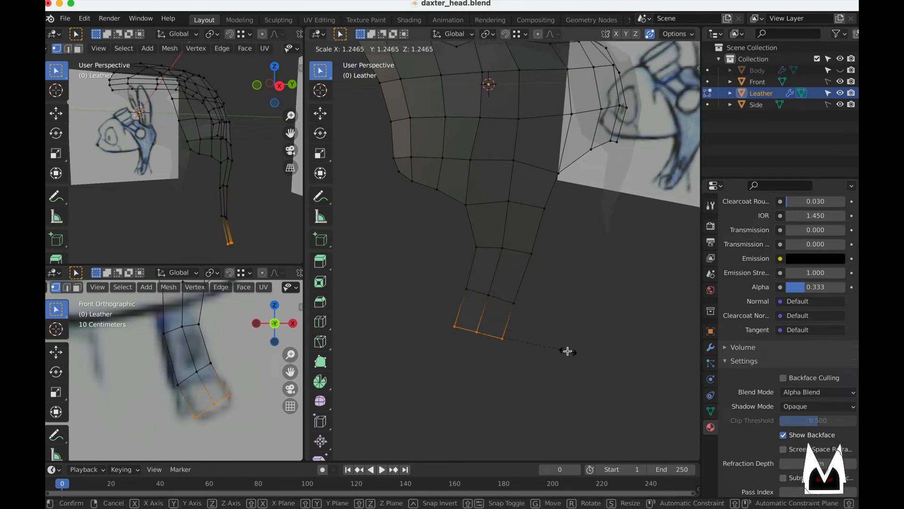
left_click(567, 351)
middle_click_drag(567, 351, 561, 284)
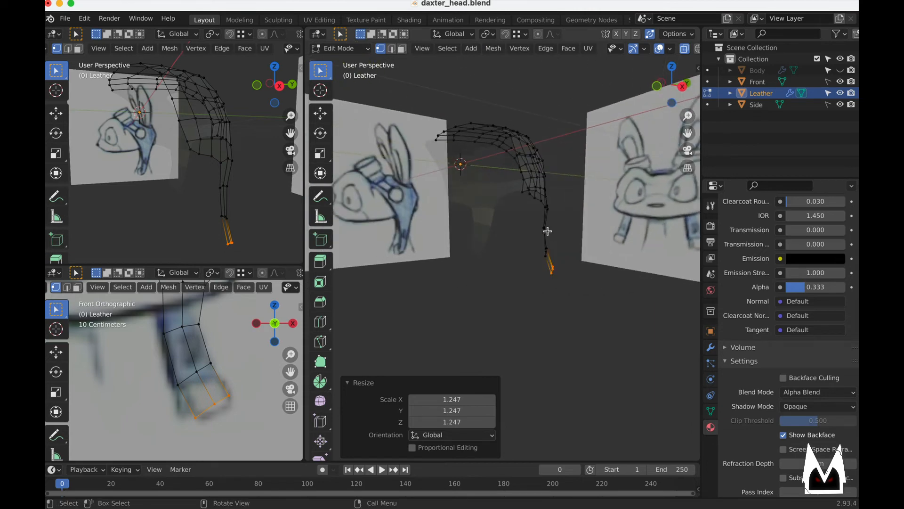
middle_click_drag(547, 233, 554, 276)
key("s")
left_click(526, 292)
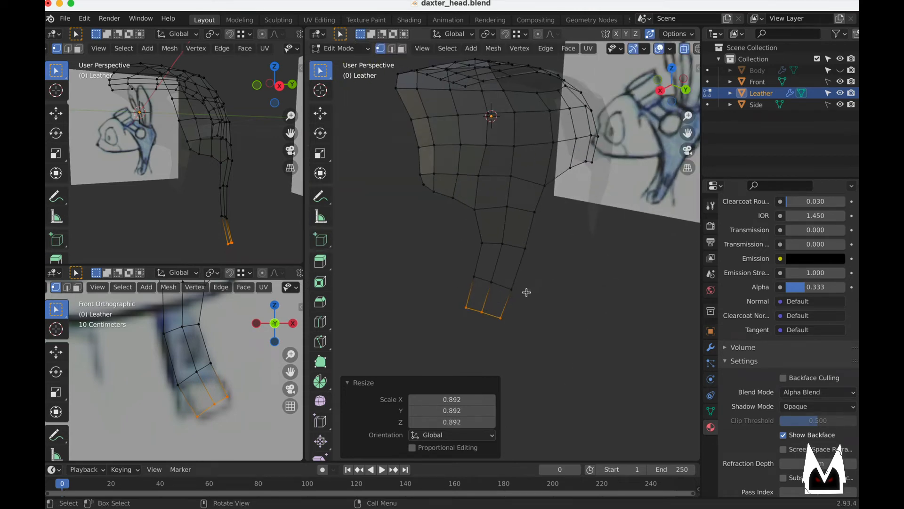
- Rescale the flap's second row from the bottom and narrow the row above it by about 0.875
left_click_drag(525, 293, 460, 267)
key("s")
left_click(558, 265)
left_click_drag(549, 261, 474, 235)
key("s")
left_click(582, 236)
middle_click_drag(528, 260, 532, 252)
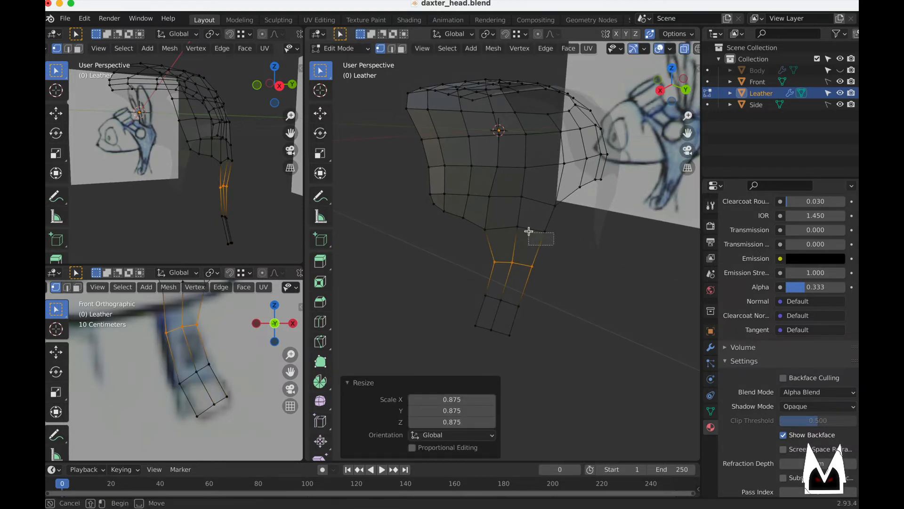
- Move the front vertex where the flap meets the cheek's lower edge to smooth that corner
scroll(495, 236, "up", 4)
left_click(456, 202)
key("g")
left_click(507, 224)
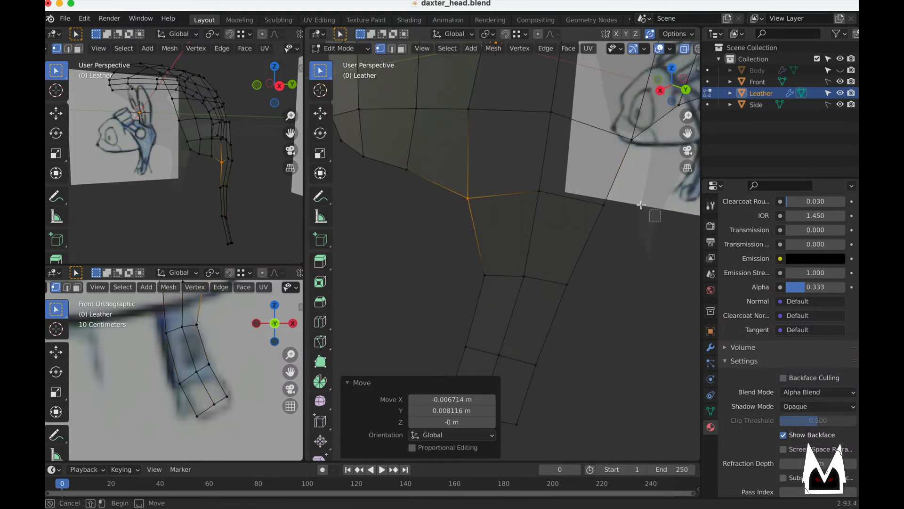
- Move the middle vertex of the flap's upper row slightly outward to round the strap
left_click(655, 216)
middle_click_drag(653, 216, 468, 286)
left_click(469, 321)
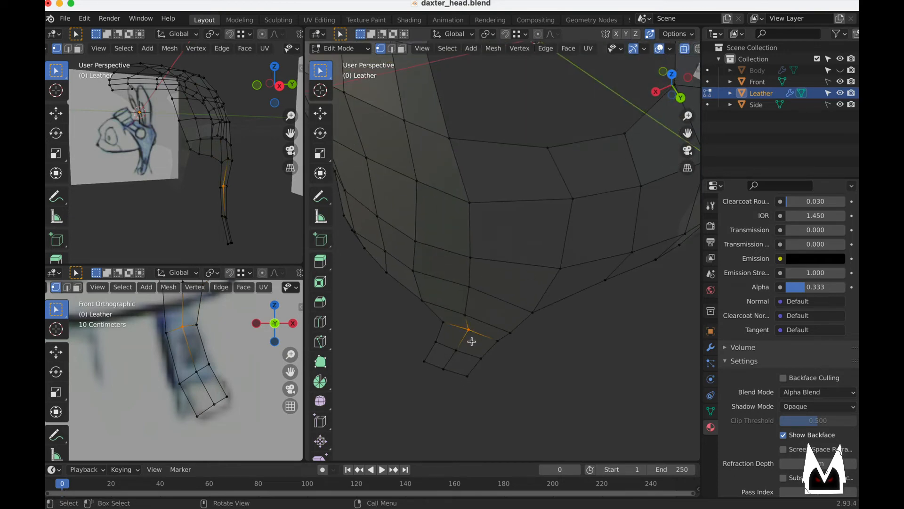
middle_click_drag(468, 330, 484, 303)
key("g")
left_click(503, 317)
scroll(502, 318, "down", 6)
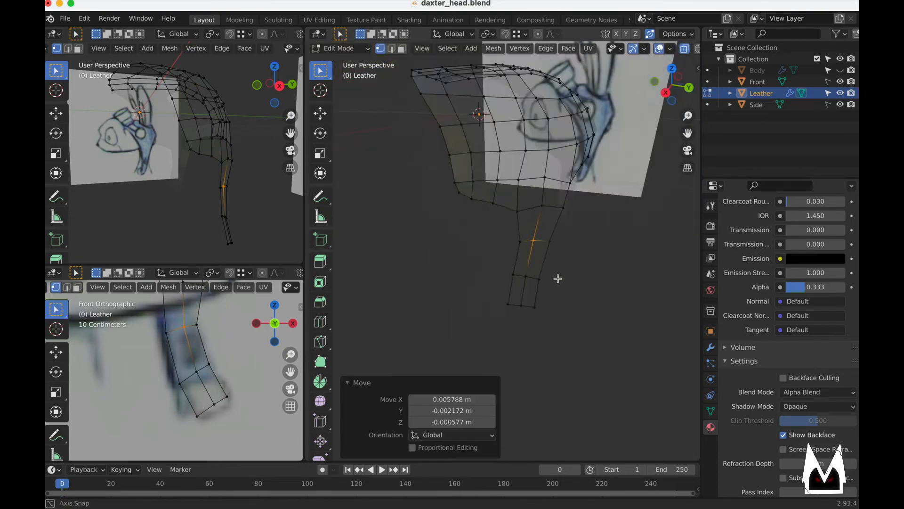
- Inspect the headgear's shape from several angles and compare it with the sketches in daxter_concept.jpg
middle_click_drag(529, 278, 659, 257)
middle_click_drag(555, 217, 478, 270)
mouse_move(447, 219)
middle_mouse_down()
mouse_move(510, 245)
mouse_move(485, 198)
mouse_move(496, 204)
middle_mouse_up()
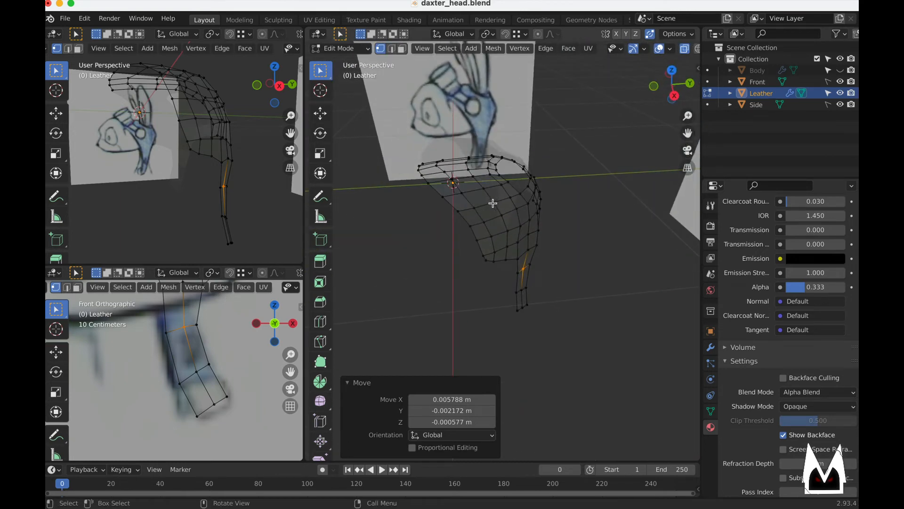
key("super+Tab")
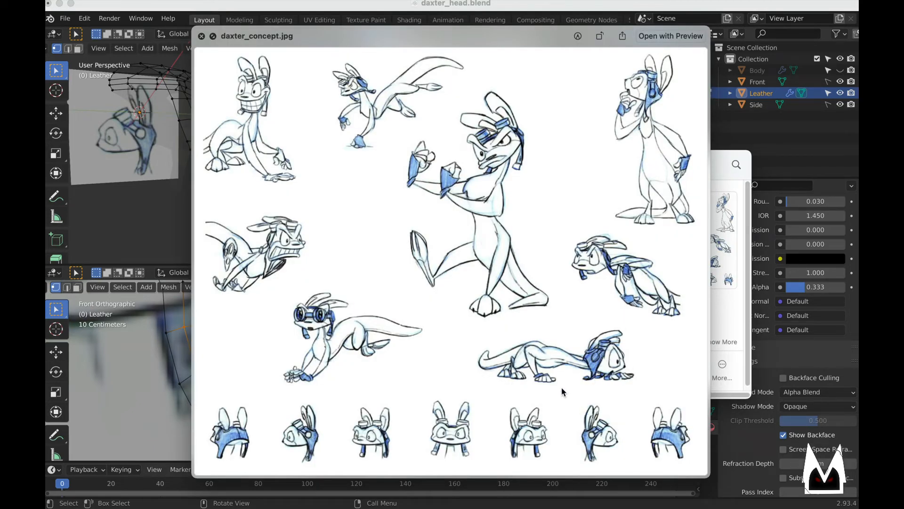
key("super+Tab")
- Leave Edit Mode, show the Body object and examine how the headgear fits around the head
key("Tab")
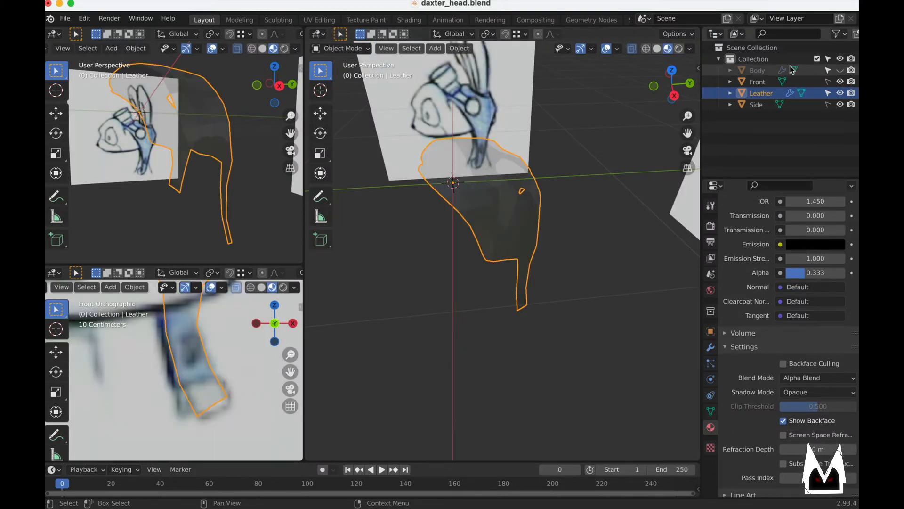
left_click(840, 71)
middle_click_drag(529, 249, 650, 257)
scroll(414, 240, "up", 5)
middle_click_drag(413, 240, 502, 235)
scroll(469, 250, "down", 5)
scroll(432, 258, "up", 5)
middle_click_drag(513, 163, 559, 215)
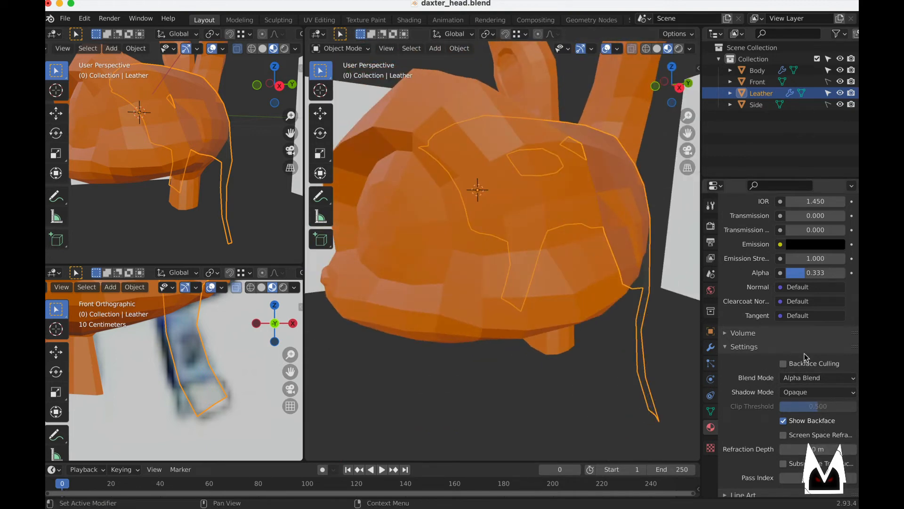
- Set the Leather material's Alpha to 0.5 and its Blend Mode to Opaque
mouse_move(814, 274)
left_mouse_down()
mouse_move(847, 277)
mouse_move(831, 277)
left_mouse_up()
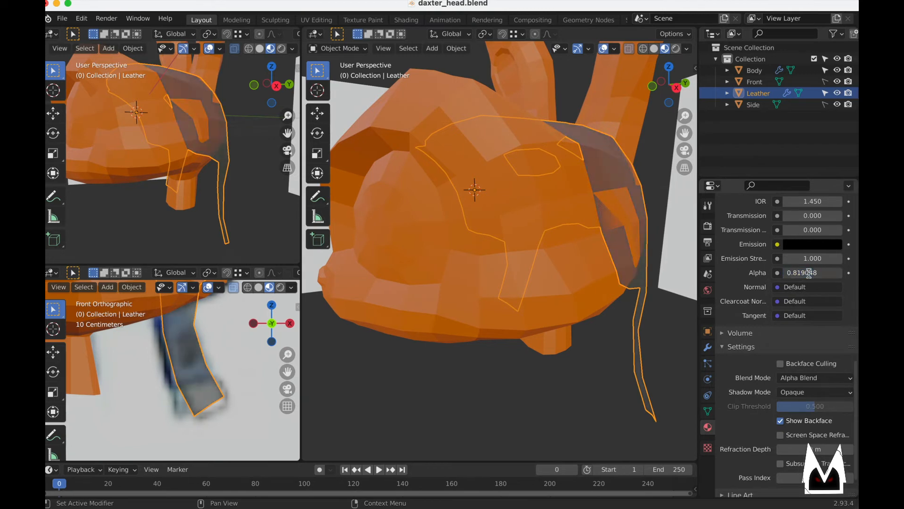
type("0.5")
key("Return")
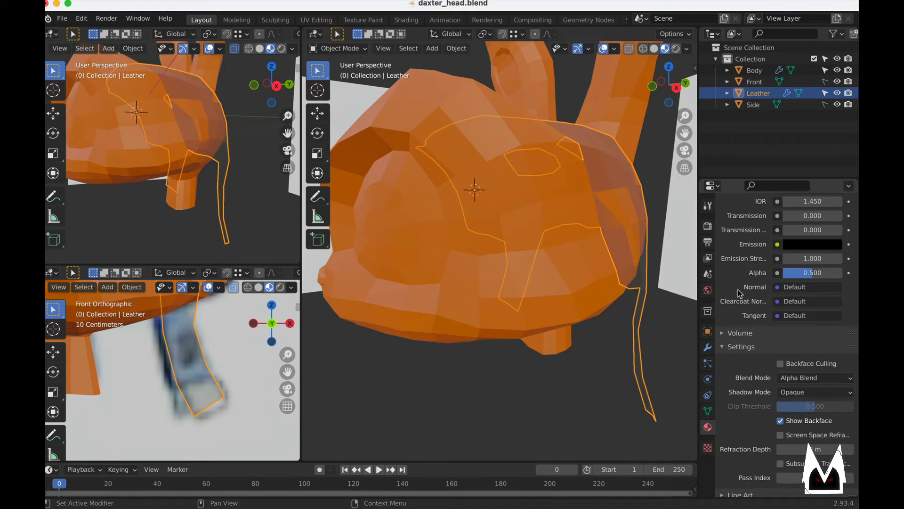
left_click(811, 377)
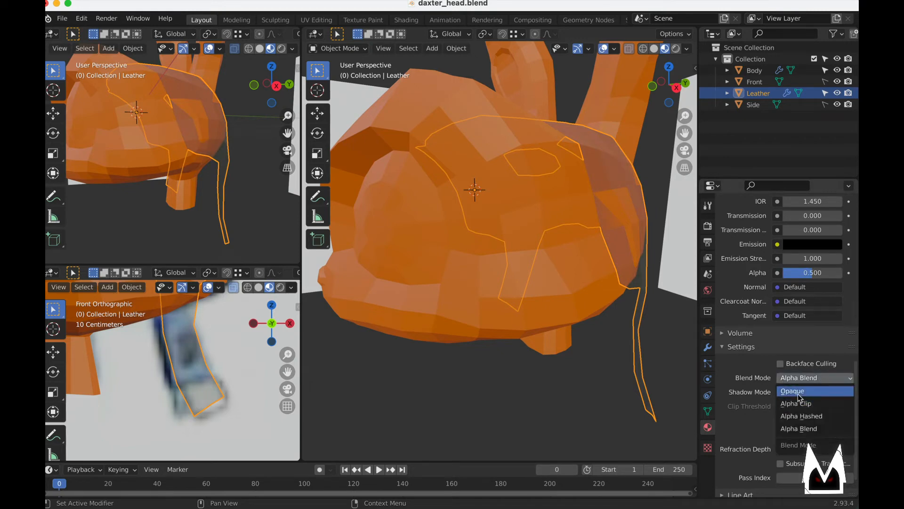
left_click(800, 395)
- Return to Edit Mode and move the side vertex above the flap outward from the head
middle_click_drag(512, 220, 515, 301)
key("Tab")
left_click(474, 314)
scroll(612, 317, "up", 3)
key("g")
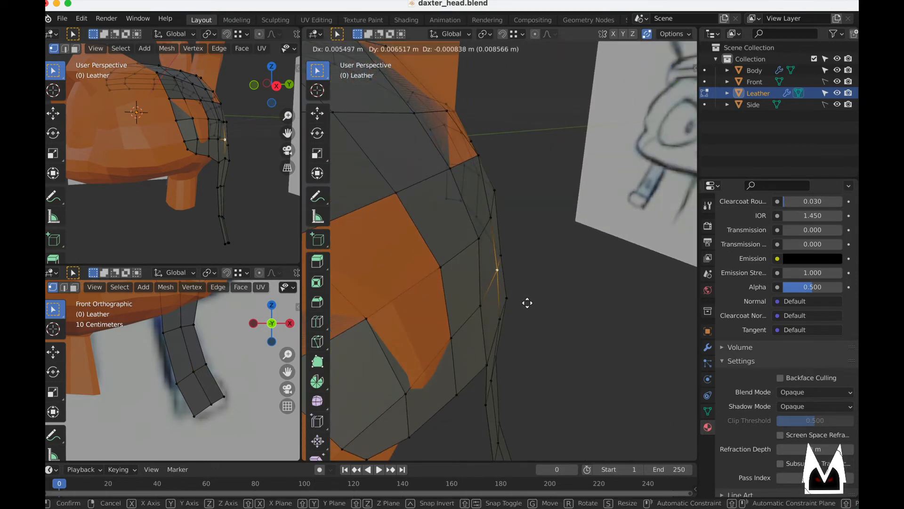
left_click(528, 305)
- Reposition the neighbouring cheek vertex in front of the flap's column and a further side vertex to even out the surface
key("g")
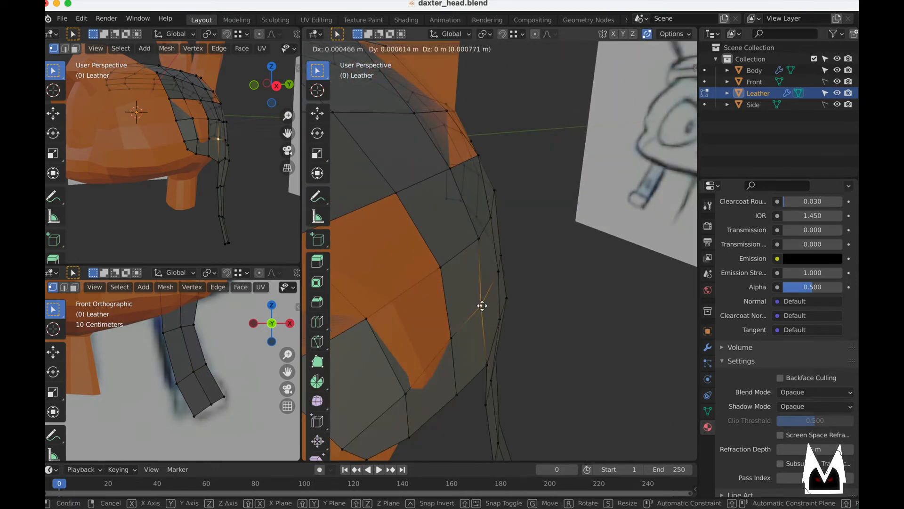
left_click(488, 303)
middle_click_drag(488, 303, 418, 292)
key("g")
left_click(376, 236)
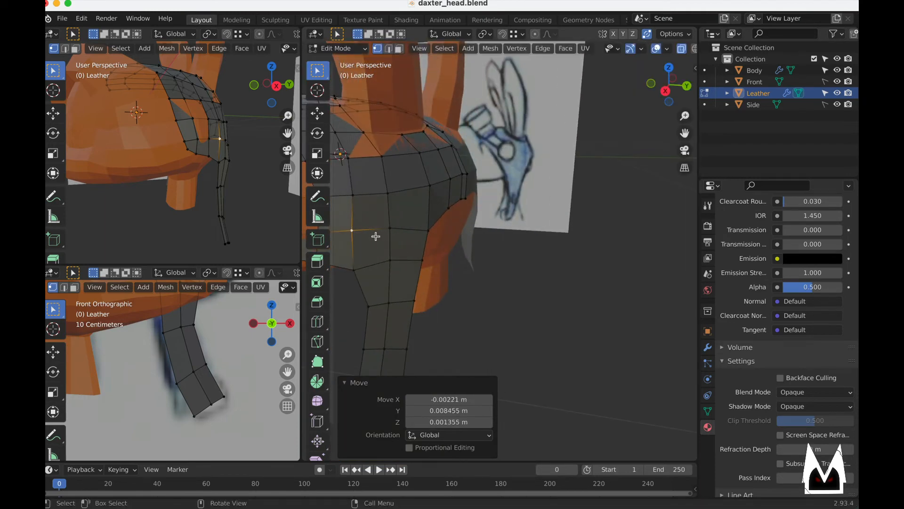
middle_click_drag(375, 237, 484, 331, "shift")
left_click(464, 259)
key("g")
left_click(465, 263)
- Edge-slide the flap's bottom edge slightly upward to shorten the strap
left_click_drag(443, 320, 500, 338)
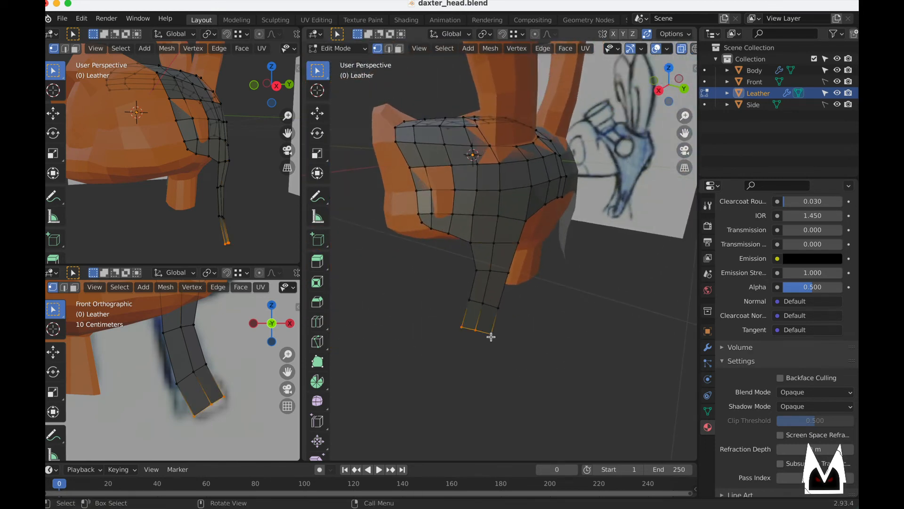
middle_click_drag(500, 338, 498, 323)
key("g")
key("g")
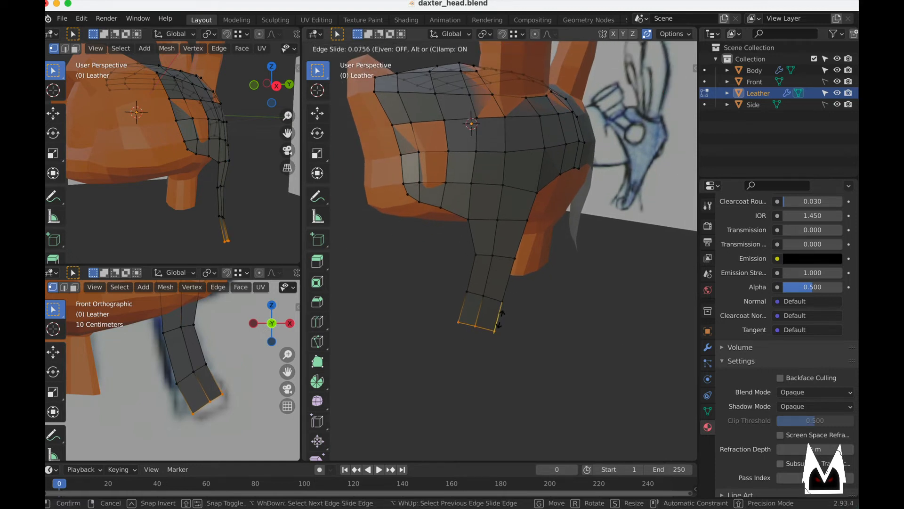
left_click(499, 319)
- Slide the rear and middle vertices of the row above the flap's bottom edge slightly upward
left_click(473, 297)
middle_click_drag(474, 297, 521, 307)
key("g")
key("g")
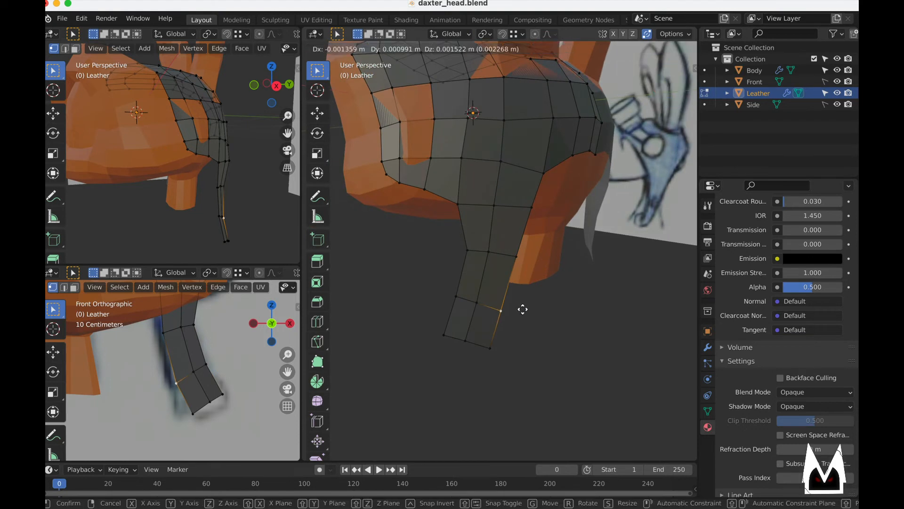
left_click(484, 303)
key("g")
key("g")
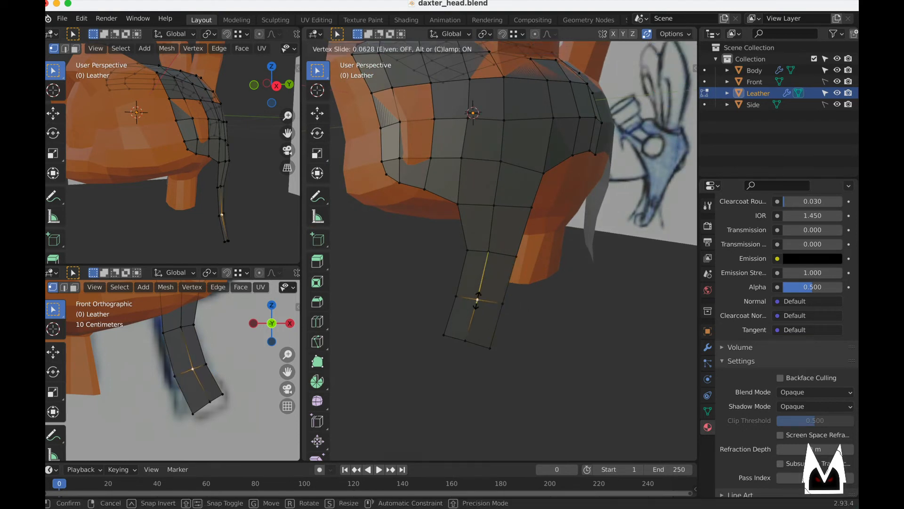
left_click(478, 300)
- Slide the front, middle and rear vertices of the flap's next row upward along their edges
middle_click_drag(465, 267, 474, 263)
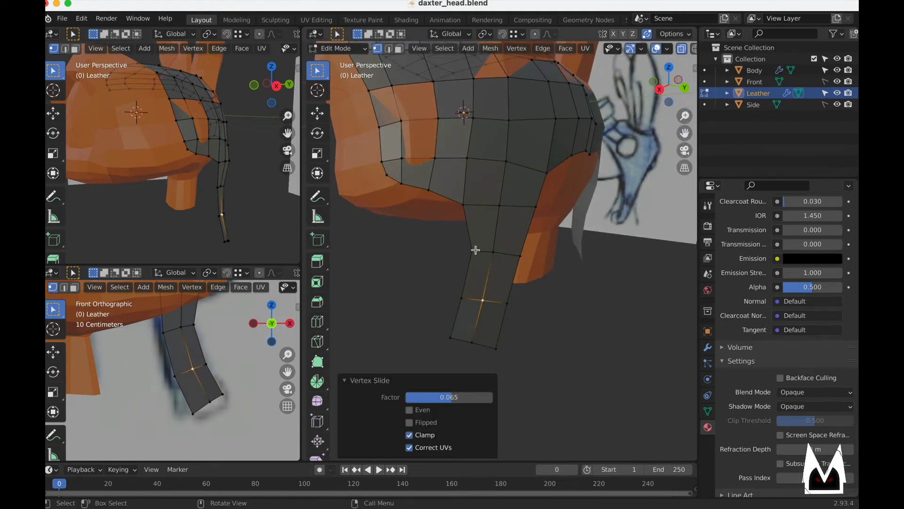
left_click(471, 251)
key("g")
key("g")
left_click(477, 242)
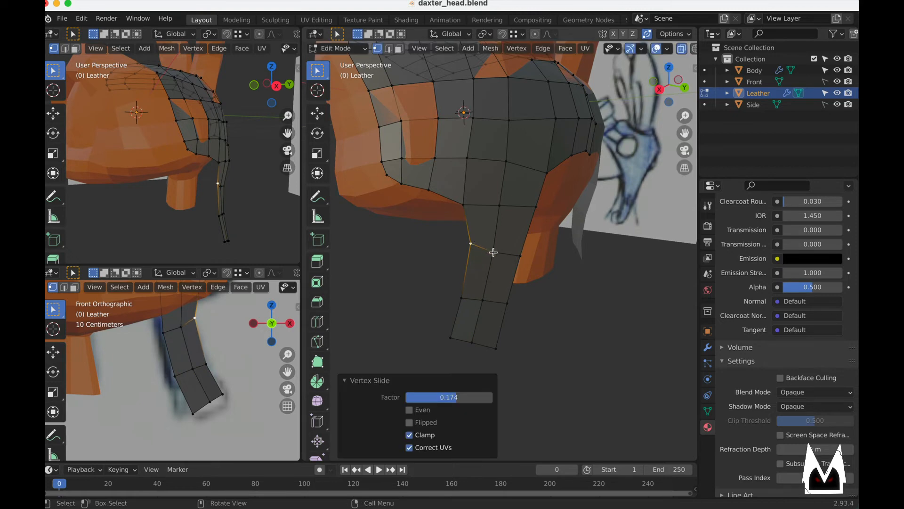
left_click(493, 253)
key("g")
key("g")
left_click(494, 247)
left_click(519, 256)
key("g")
key("g")
left_click(520, 251)
- Select all linked faces of the headgear and try to extrude them along the normal to give the leather thickness
middle_click_drag(499, 269, 545, 258)
key("Tab")
key("Tab")
key("l")
key("e")
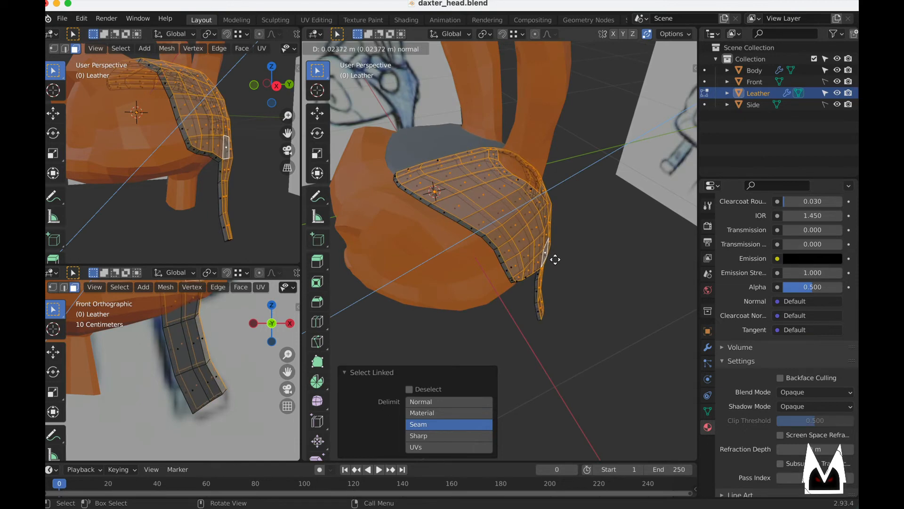
right_click(589, 237)
middle_click_drag(568, 248, 513, 213)
key("ctrl+z")
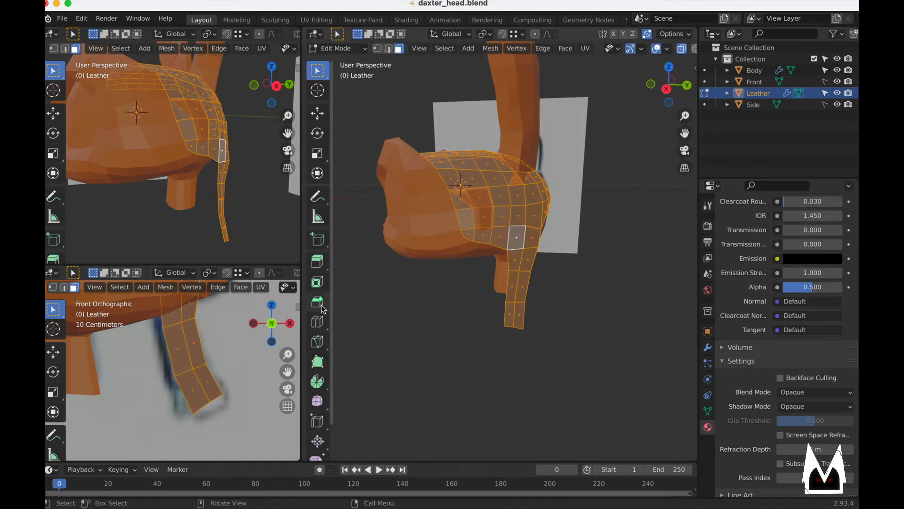
- Try again to extrude the whole selected headgear surface outward
key("e")
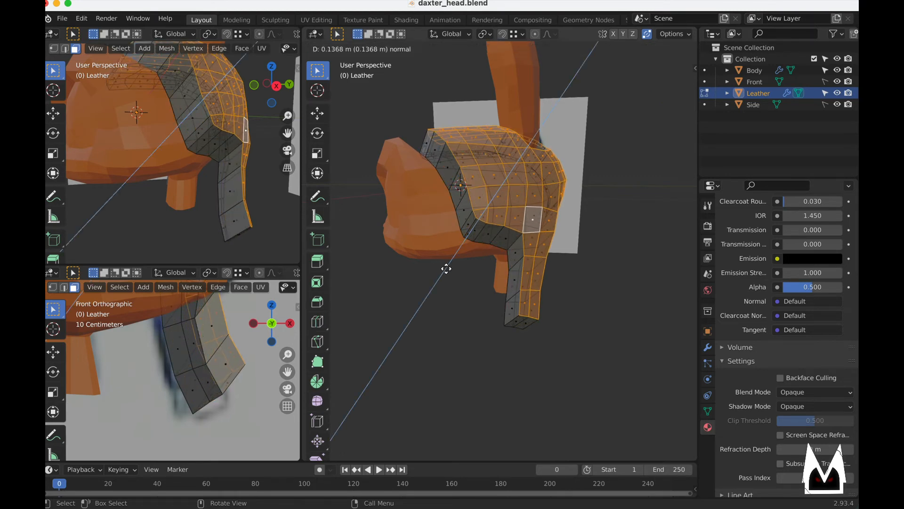
right_click(520, 228)
key("super+z")
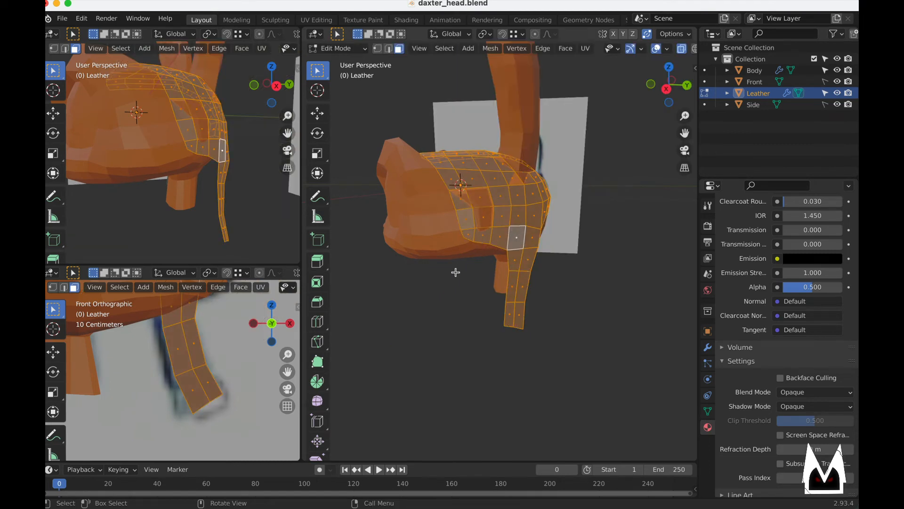
- Select all headgear faces and extrude them slightly outward along their normals to give the leather thickness
middle_click_drag(456, 272, 475, 291)
left_click(327, 267)
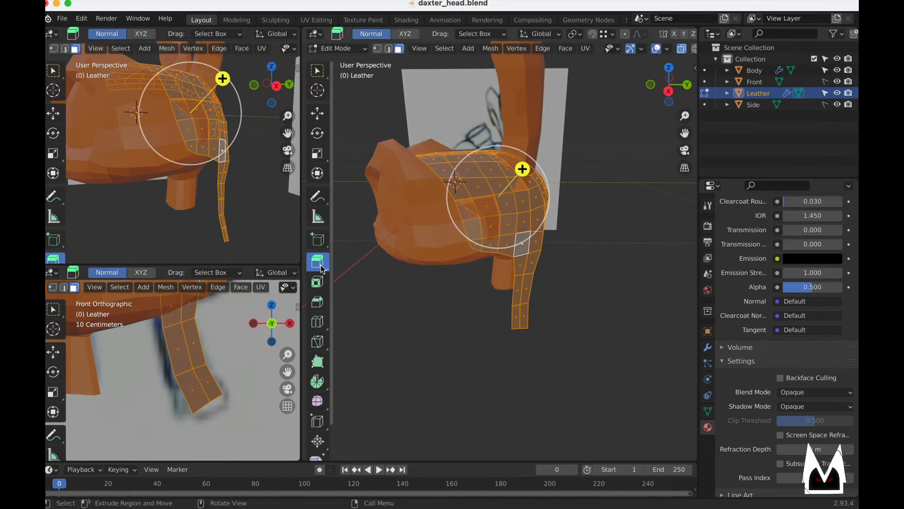
left_click_drag(321, 269, 355, 267)
key("super+z")
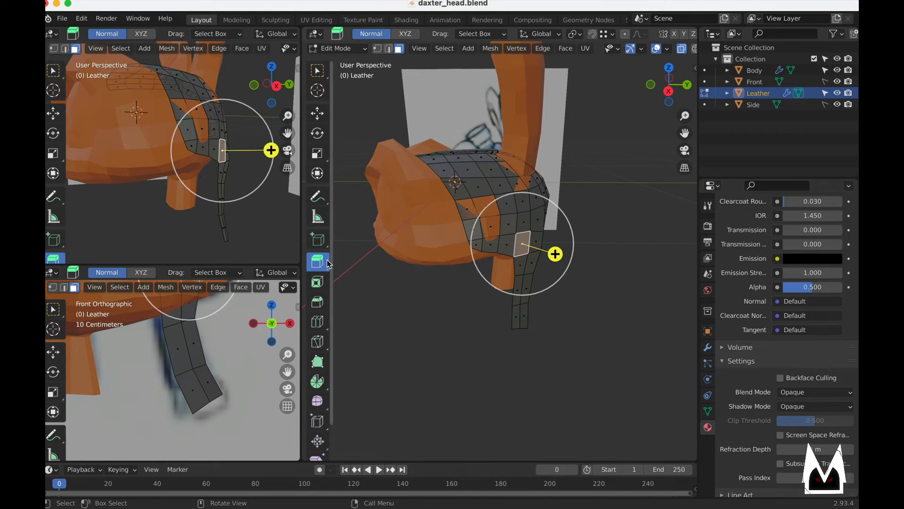
left_click(456, 249)
key("a")
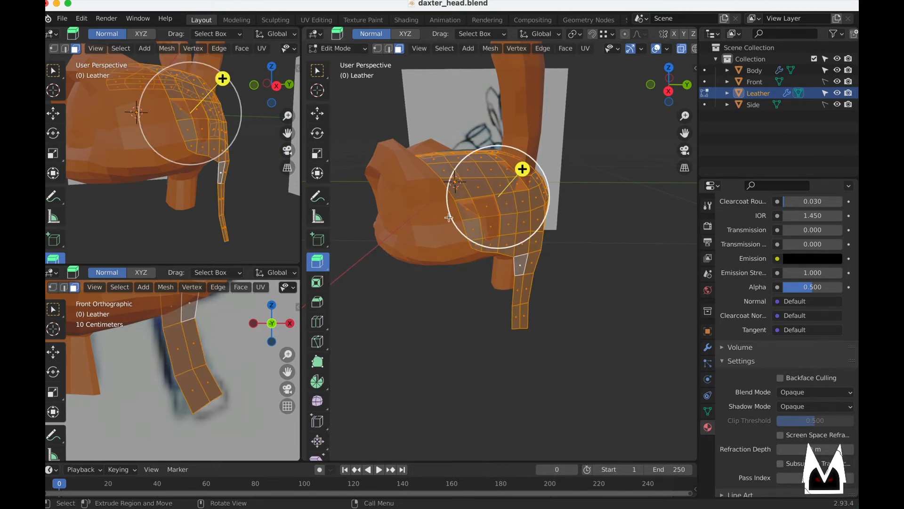
left_click_drag(323, 266, 383, 309)
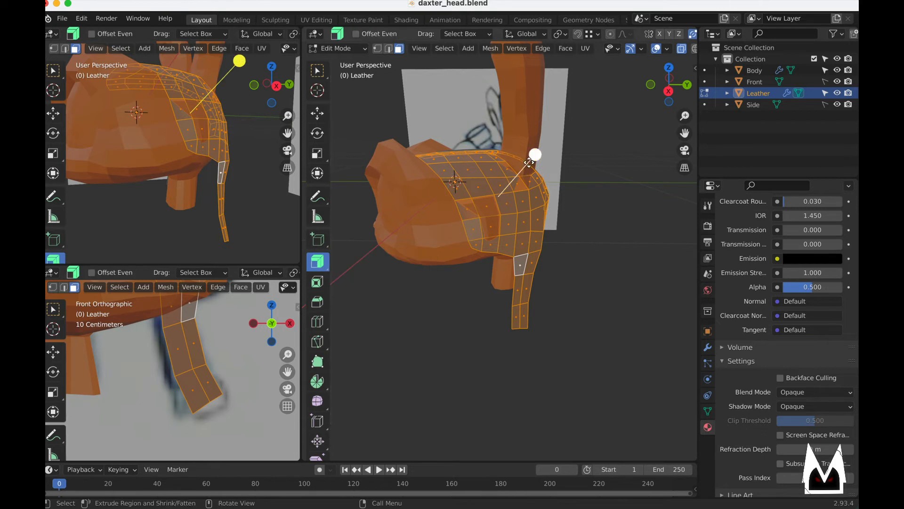
left_click_drag(535, 155, 537, 152)
key("Tab")
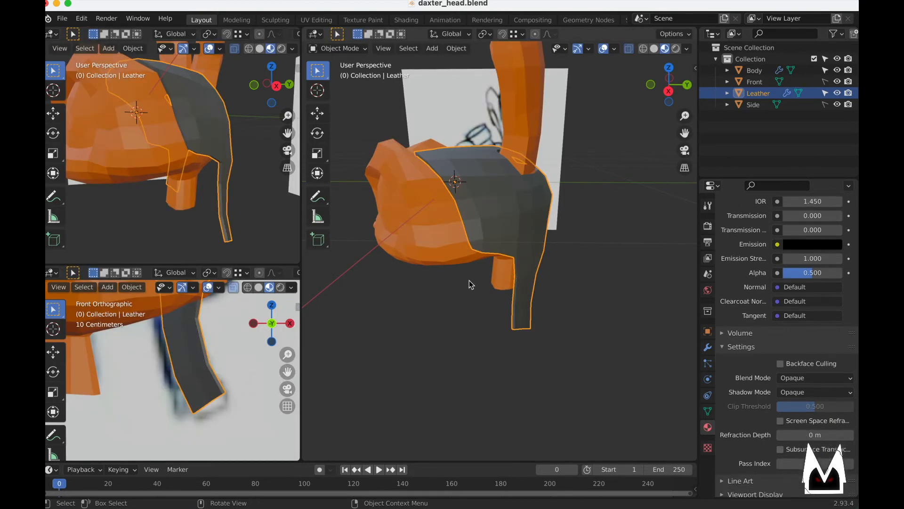
- Slide the vertices beside the centre of the headgear's lower back edge slightly upward along their edges
mouse_move(471, 282)
middle_mouse_down()
mouse_move(521, 272)
mouse_move(519, 374)
mouse_move(513, 346)
mouse_move(452, 359)
mouse_move(479, 329)
mouse_move(476, 282)
mouse_move(445, 266)
mouse_move(529, 278)
mouse_move(507, 197)
mouse_move(565, 282)
mouse_move(586, 267)
mouse_move(575, 257)
mouse_move(598, 254)
mouse_move(468, 239)
mouse_move(469, 217)
mouse_move(394, 256)
mouse_move(539, 264)
mouse_move(485, 236)
mouse_move(497, 297)
mouse_move(545, 250)
mouse_move(487, 250)
mouse_move(592, 216)
mouse_move(555, 228)
mouse_move(581, 244)
mouse_move(496, 241)
middle_mouse_up()
scroll(508, 217, "up", 6)
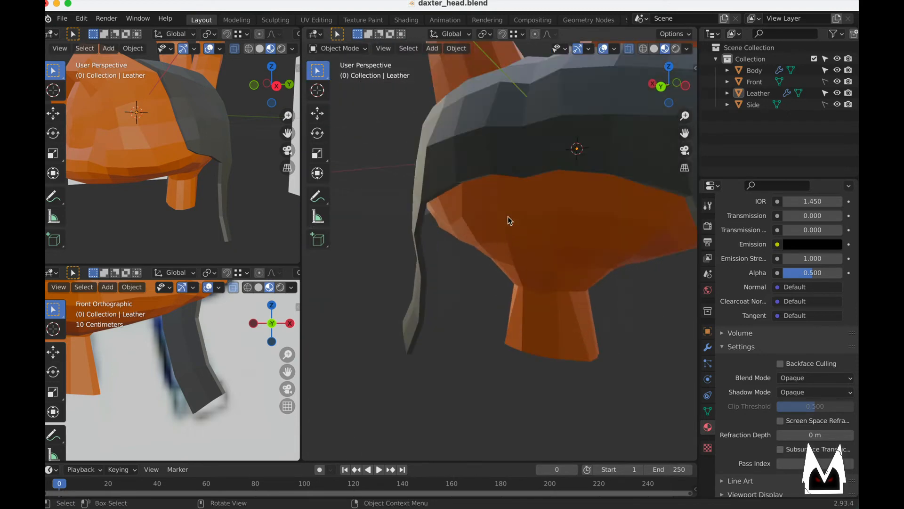
left_click(487, 138)
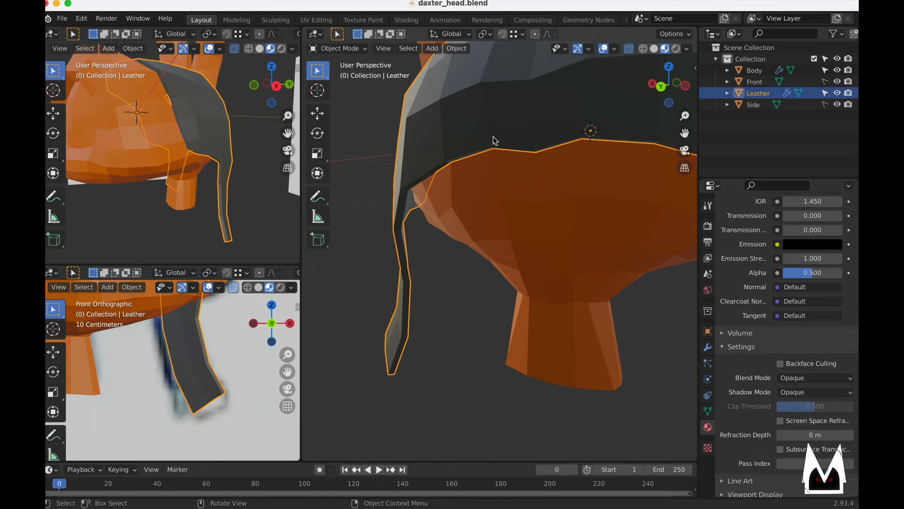
key("Tab")
left_click(559, 170)
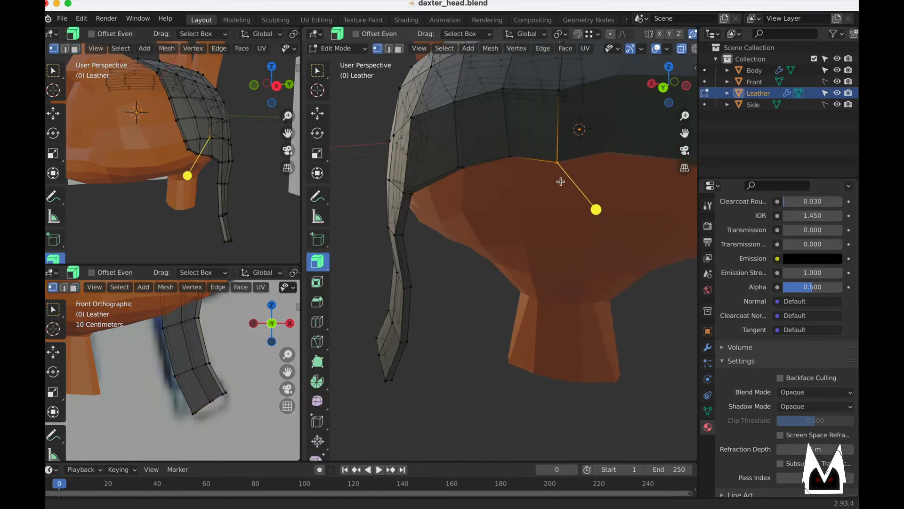
middle_click_drag(560, 182, 513, 186, "shift")
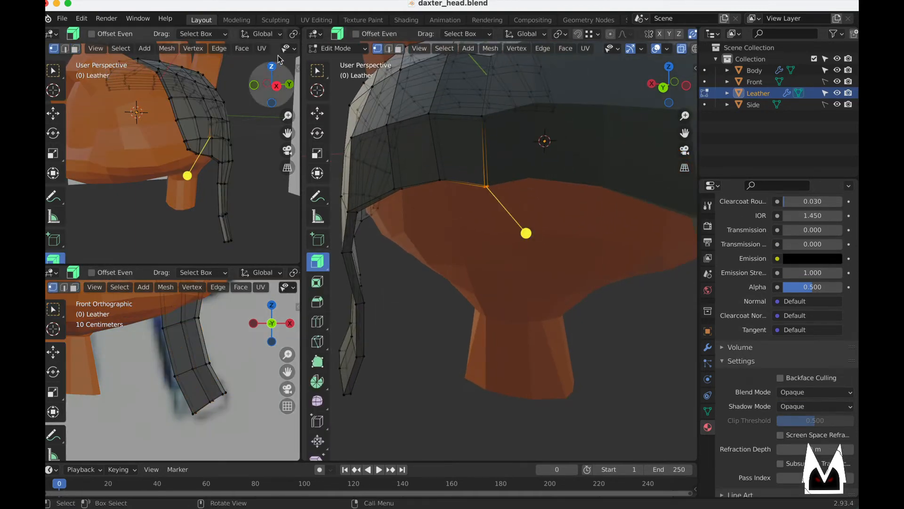
left_click(317, 71)
key("g")
key("g")
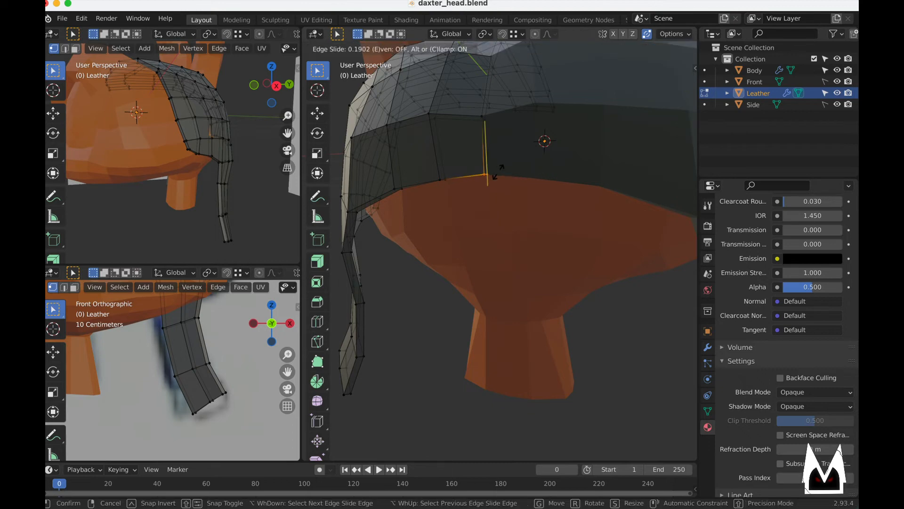
left_click(499, 172)
- Examine the thickened headgear on the head from the back and front in Object Mode
scroll(481, 180, "down", 3)
key("Tab")
middle_click_drag(479, 182, 594, 205)
scroll(466, 210, "down", 4)
middle_click_drag(466, 210, 516, 219)
left_click(513, 343)
middle_click_drag(431, 325, 535, 295)
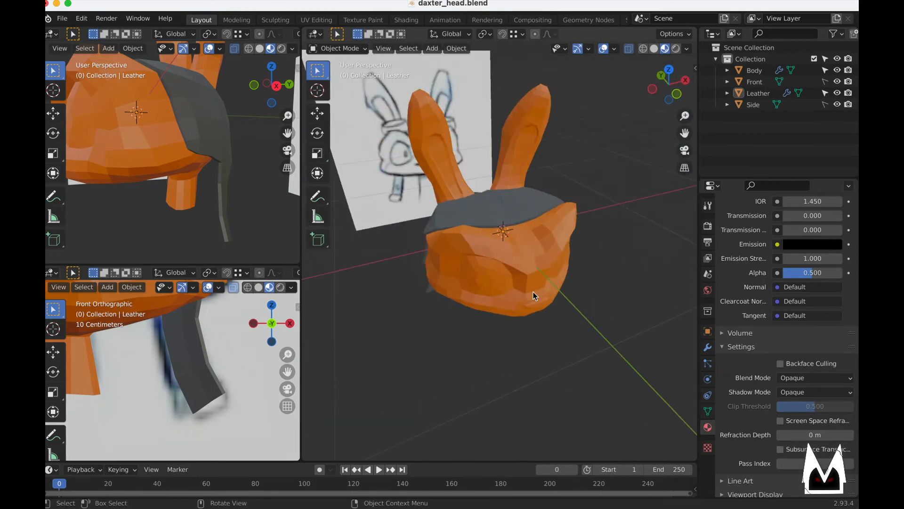
scroll(534, 295, "up", 5)
scroll(522, 147, "down", 5)
- Select the vertices along the headgear's front centre line and slide them slightly along their edges
middle_click_drag(523, 147, 485, 176)
scroll(485, 181, "up", 1)
scroll(486, 186, "up", 2)
left_click(488, 152)
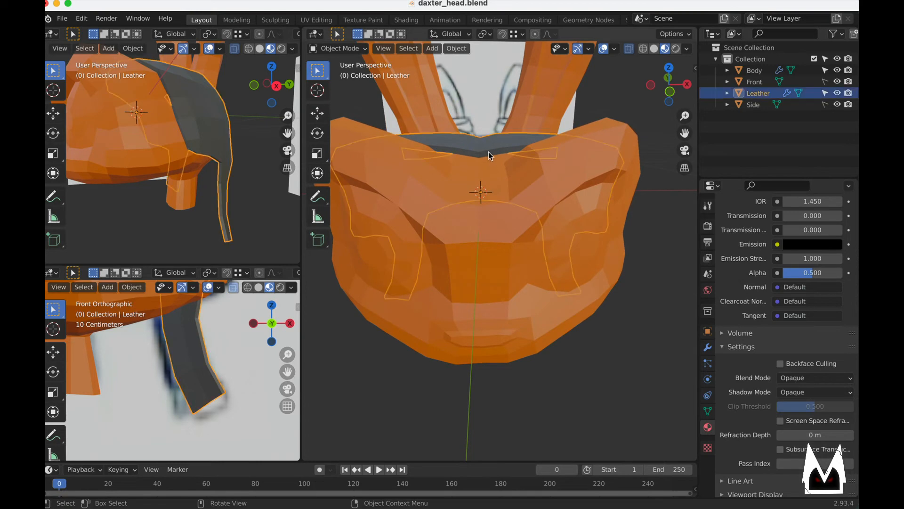
key("Tab")
middle_click_drag(493, 169, 486, 289)
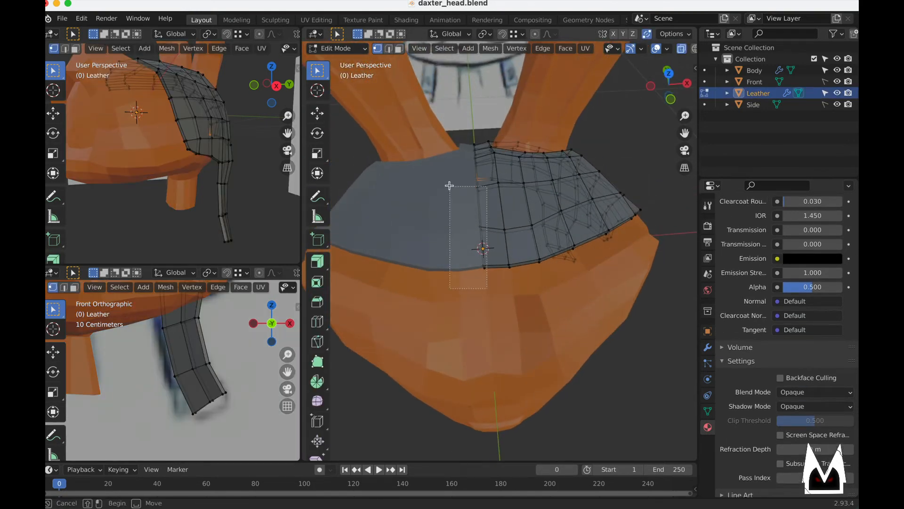
left_click_drag(487, 288, 450, 184)
middle_click_drag(449, 184, 480, 235)
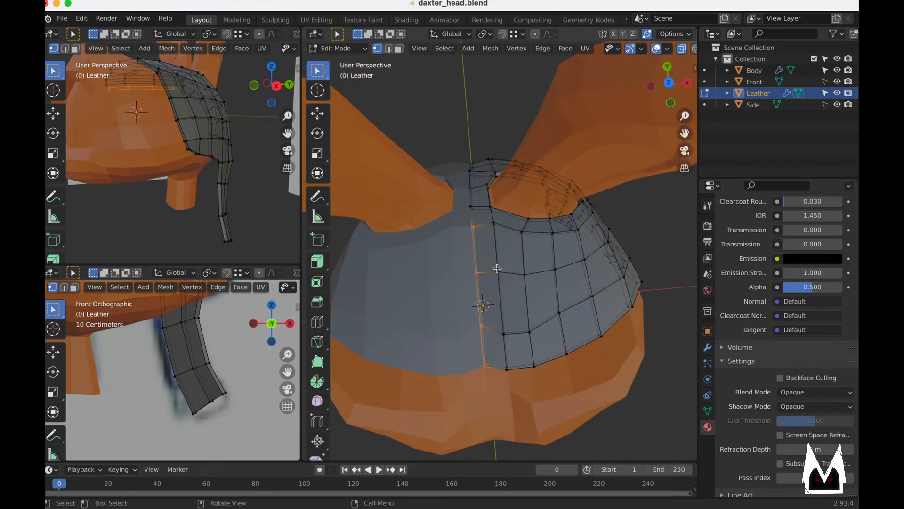
middle_click_drag(497, 268, 487, 234, "alt")
key("shift+v")
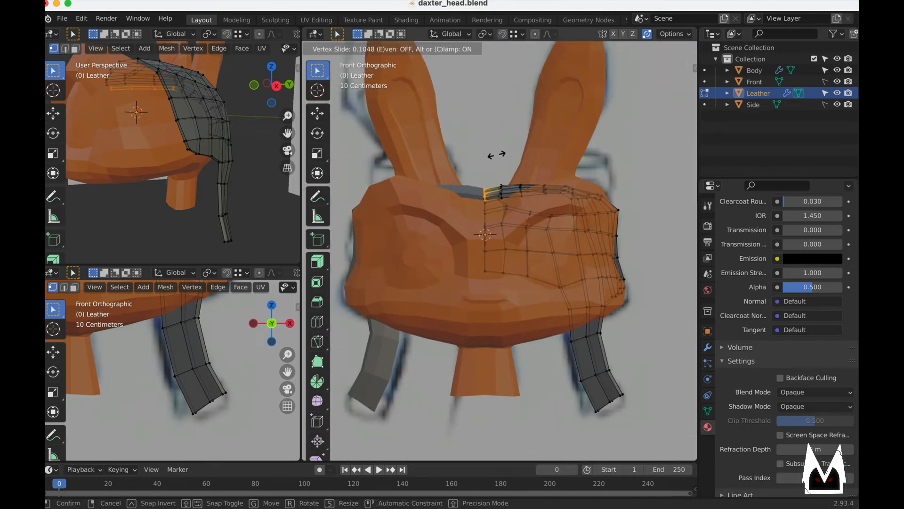
left_click(493, 153)
- Raise the front centre-line vertices about 0.0115 m along the Z axis to level the dip
scroll(494, 158, "up", 4)
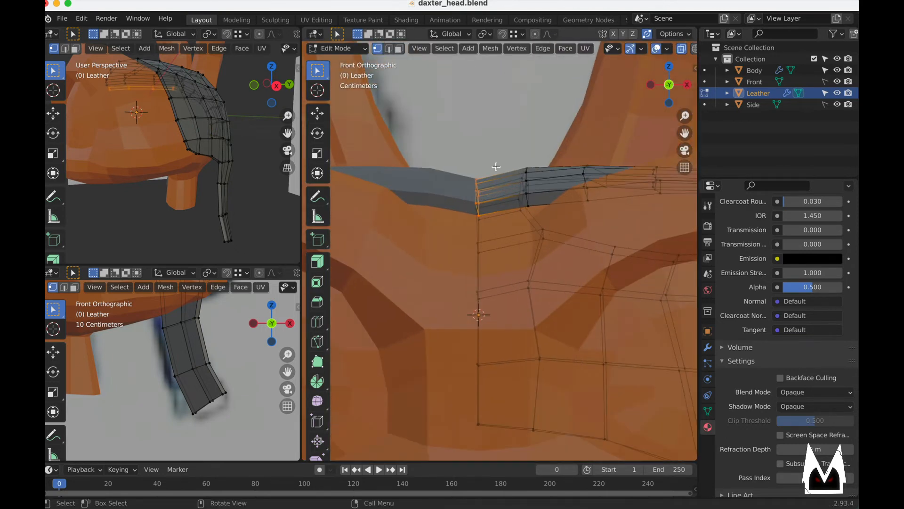
key("g")
key("z")
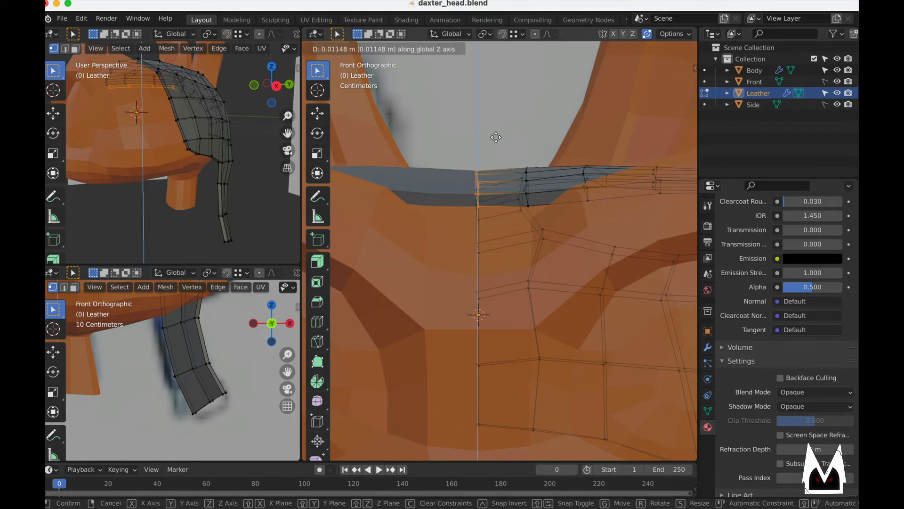
left_click(496, 137)
scroll(494, 203, "down", 2)
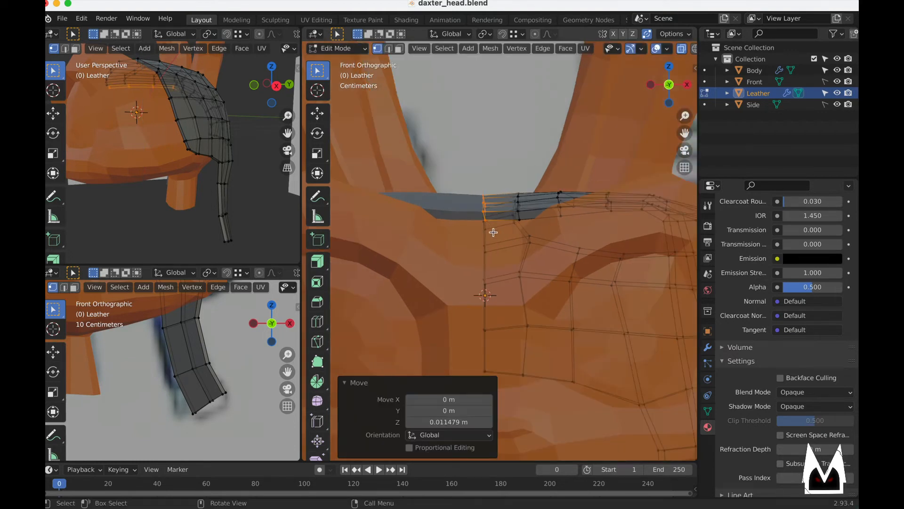
- Select the interior faces along the headgear's centre line and delete them, keeping the surrounding surface
key("3")
scroll(488, 224, "down", 3)
left_click_drag(473, 192, 509, 399)
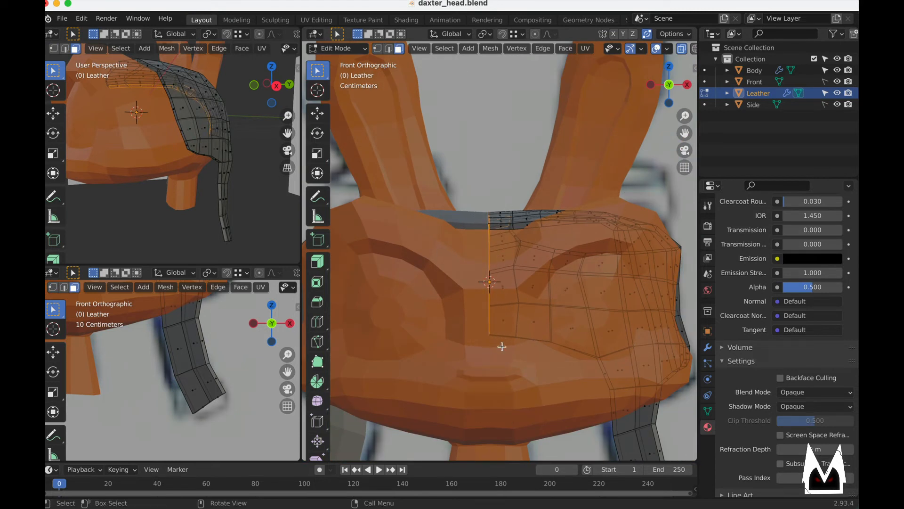
key("x")
left_click(554, 182)
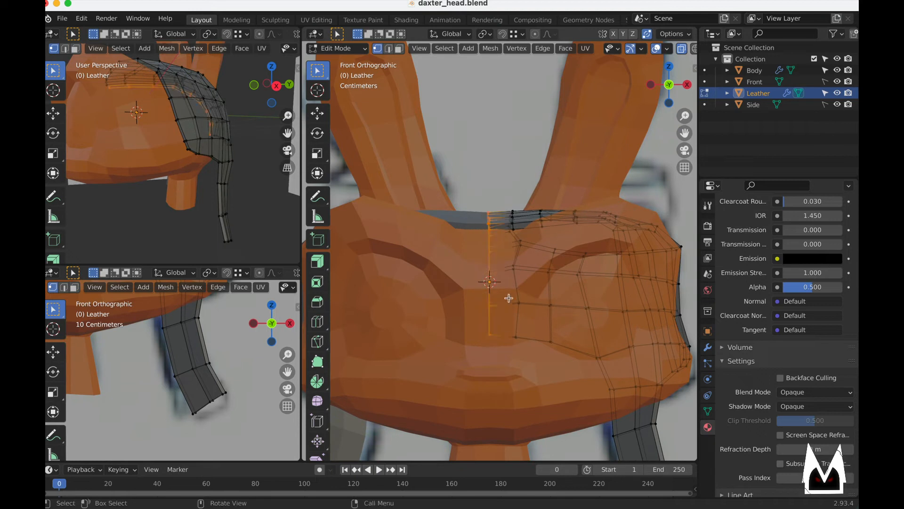
- Flatten the headgear's centre-line vertices by scaling them to 0 along the X axis
key("s")
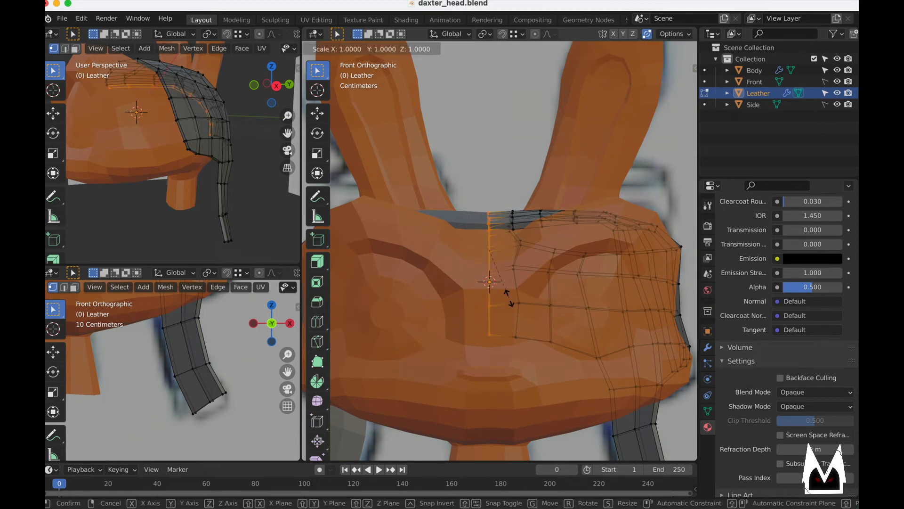
key("x")
key("0")
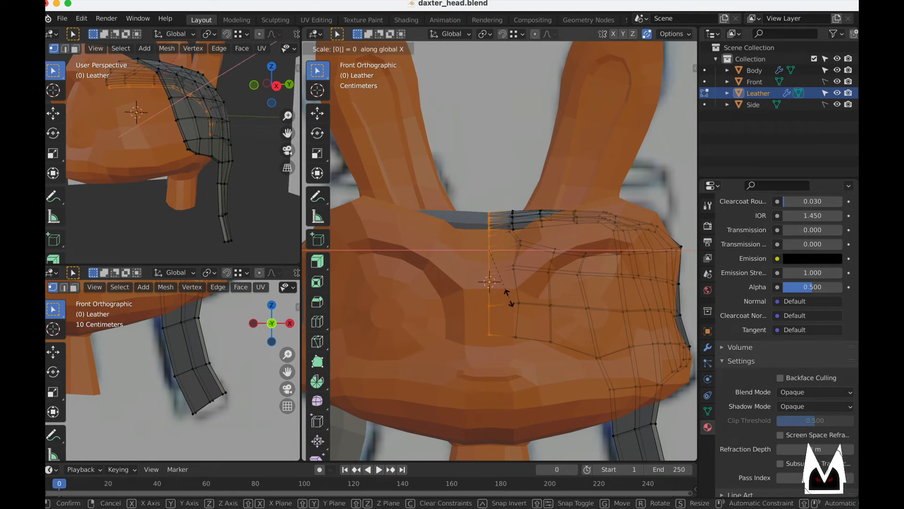
key("Return")
- Turn on snapping and move the flattened centre-line vertices along X to the mirror centre
scroll(495, 264, "up", 3)
scroll(490, 212, "up", 3)
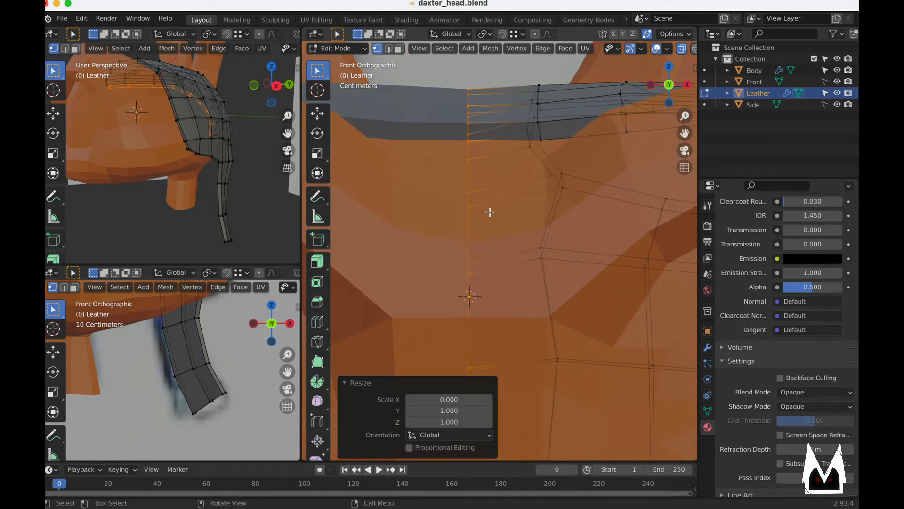
key("g")
key("x")
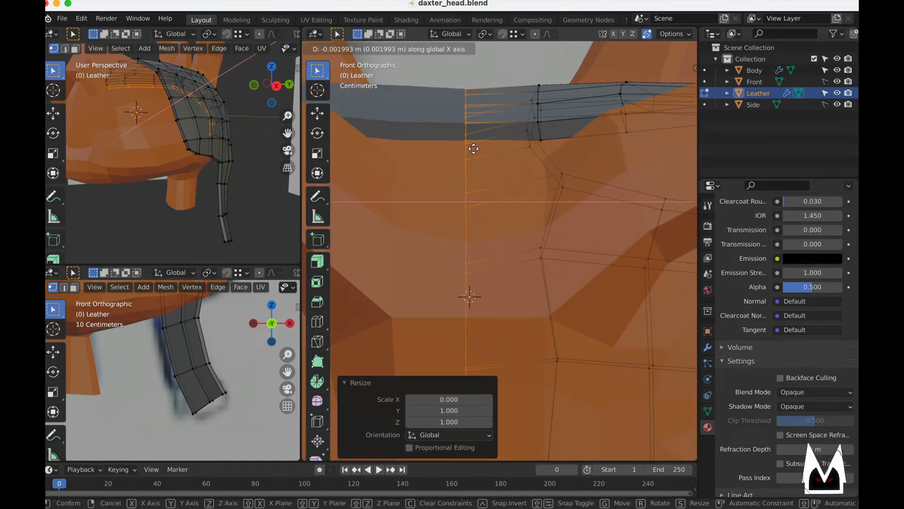
key("shift+Tab")
left_click(471, 148)
scroll(496, 161, "down", 3)
middle_click_drag(496, 162, 494, 200)
key("Tab")
scroll(494, 200, "down", 3)
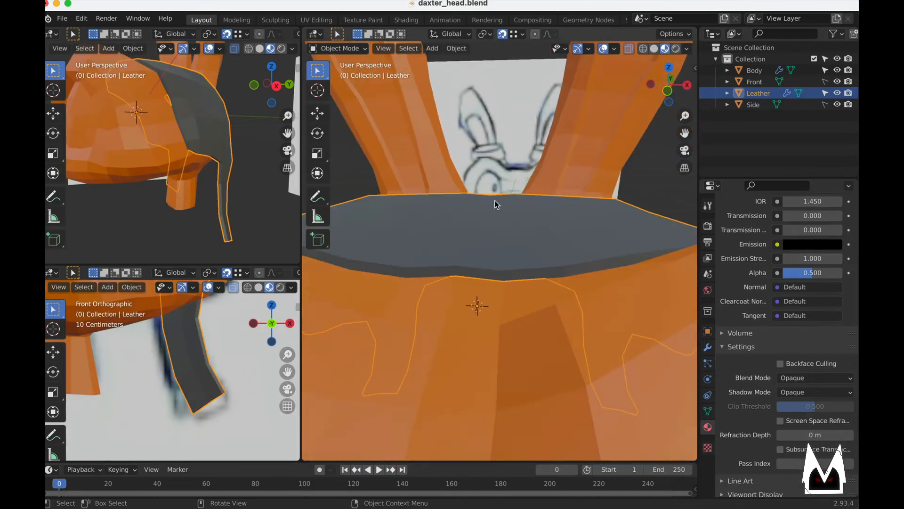
- Select the headgear's rear vertices behind the ear and reposition them in the right side view
left_click(516, 340)
middle_click_drag(515, 339, 456, 251)
scroll(526, 337, "down", 6)
key("alt+a")
scroll(502, 280, "up", 5)
scroll(512, 253, "up", 3)
left_click(527, 246)
key("Tab")
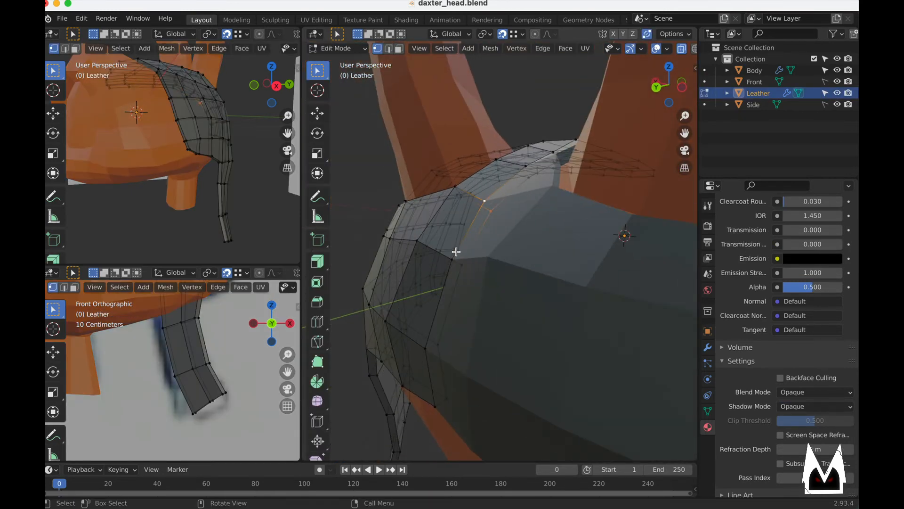
middle_click_drag(468, 288, 466, 332)
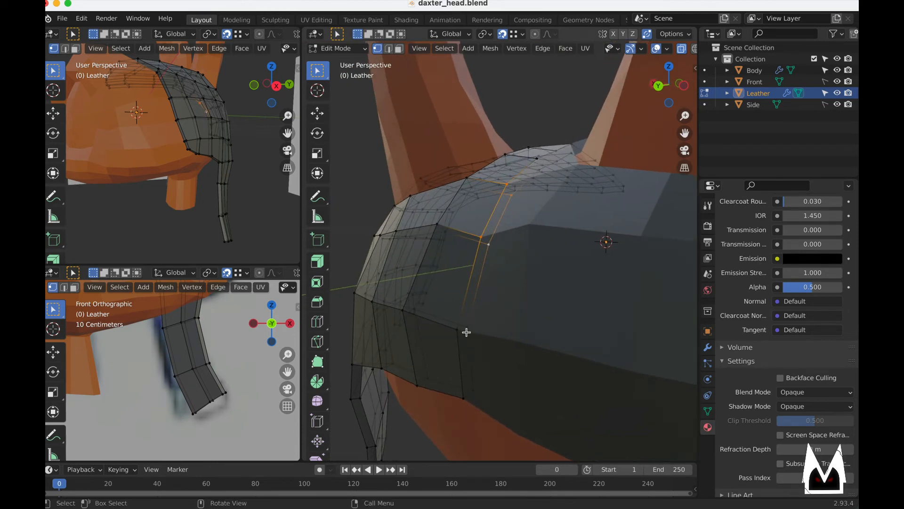
middle_click_drag(473, 276, 536, 281, "alt")
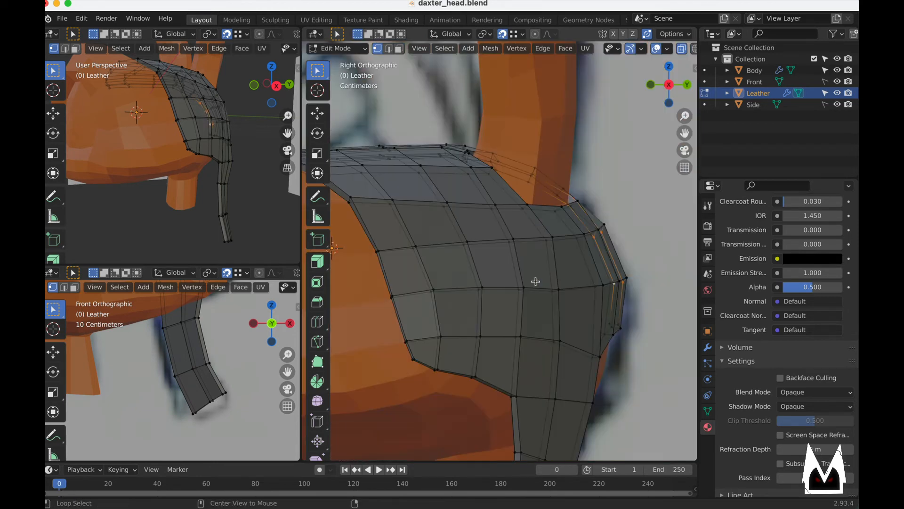
key("g")
left_click(620, 255)
- Raise the outer and inner vertices at the ear opening's rear corner about 0.007 m along the Z axis
middle_click_drag(620, 256, 468, 249)
middle_click_drag(558, 230, 501, 228)
left_click(488, 223)
left_click(489, 223, "shift")
key("g")
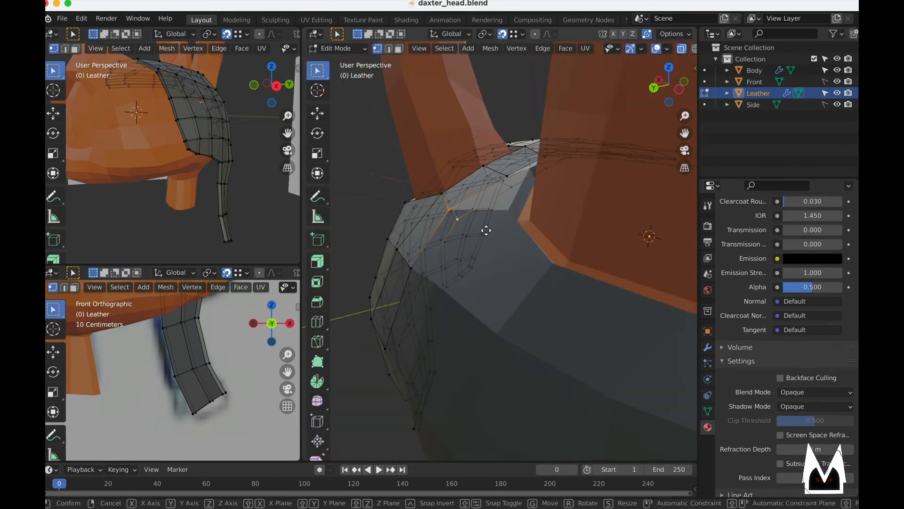
key("z")
right_click(488, 221)
key("g")
key("z")
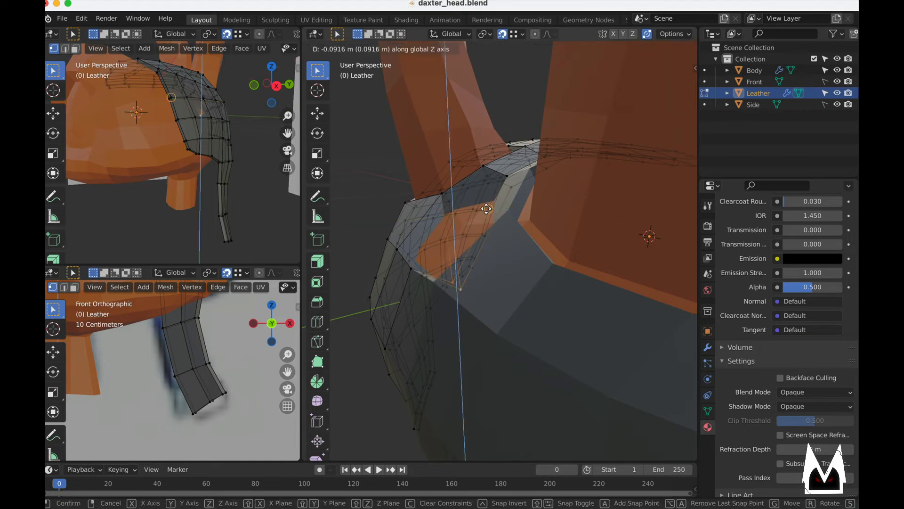
right_click(389, 197)
left_click(371, 184)
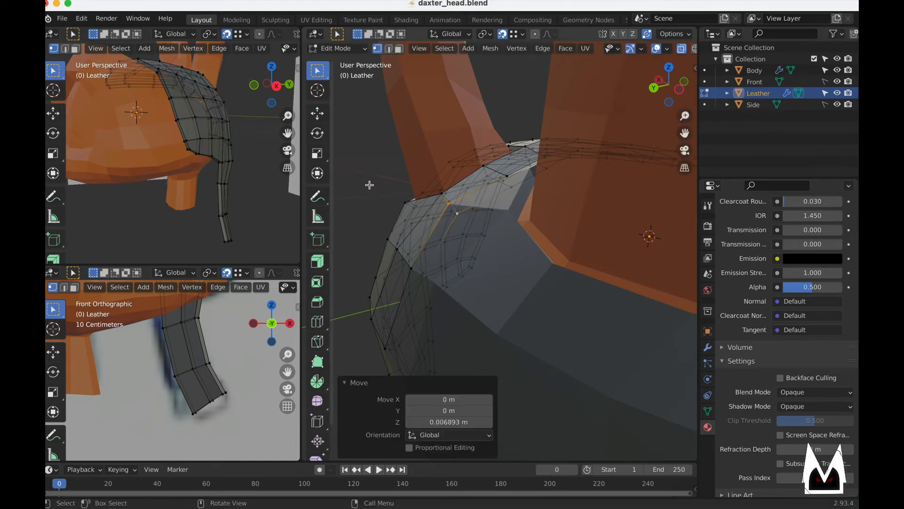
- Raise the neighbouring vertex on the ear opening's rear edge about 0.0075 m along the Z axis
key("g")
key("y")
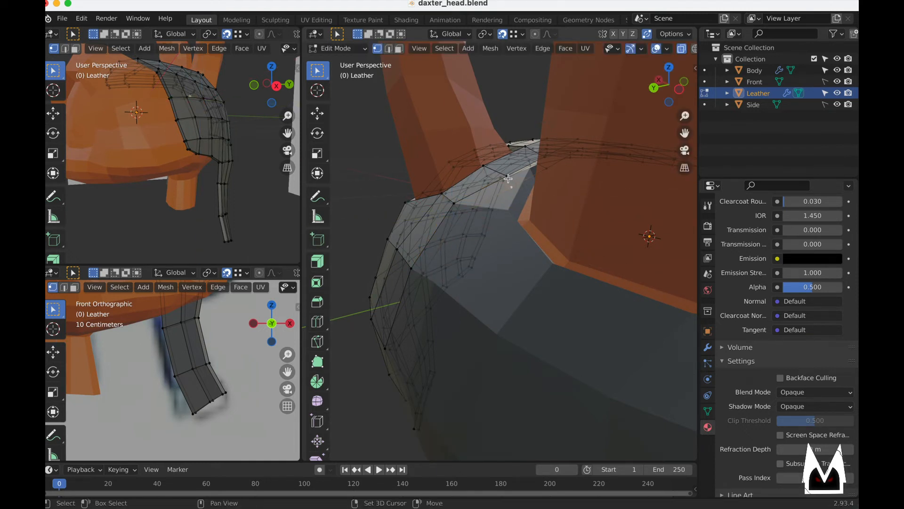
right_click(361, 171)
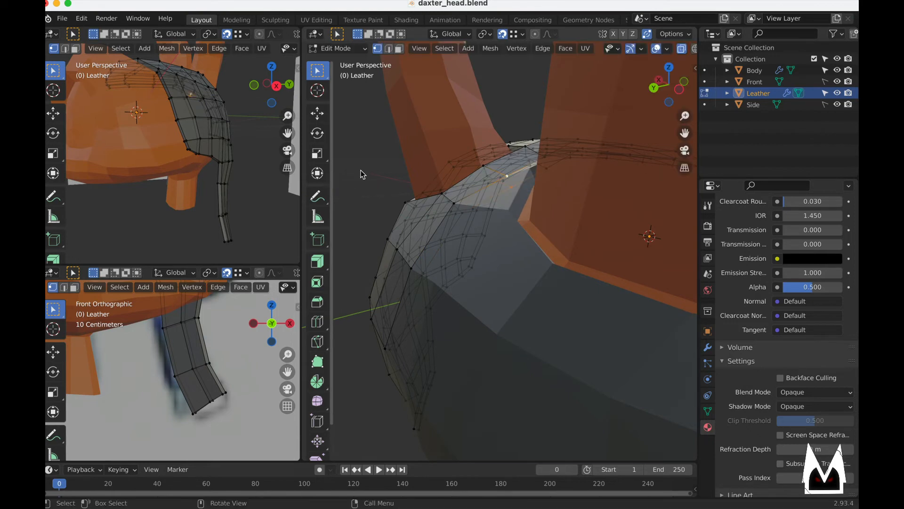
key("g")
key("z")
left_click(361, 169)
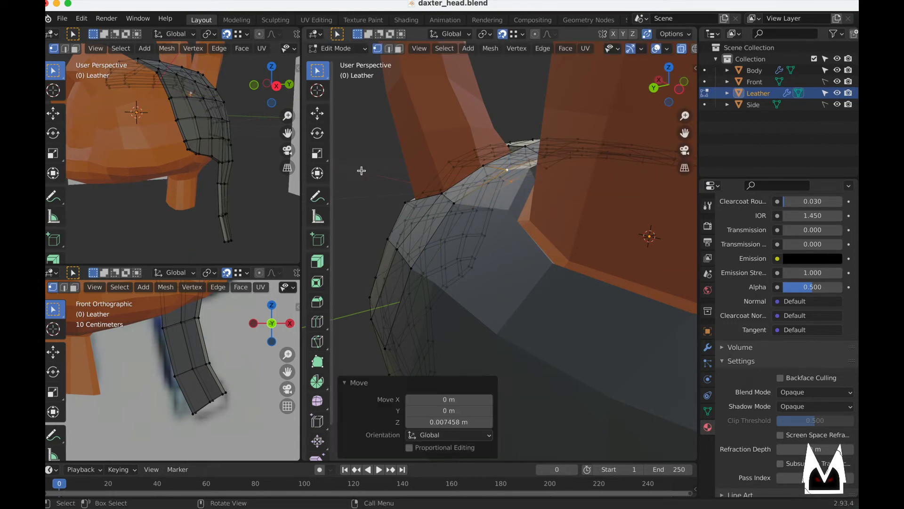
- Adjust the height of the next vertex along the ear opening's rear edge on the Z axis and leave Edit Mode
middle_click_drag(466, 169, 506, 180)
left_click(558, 170)
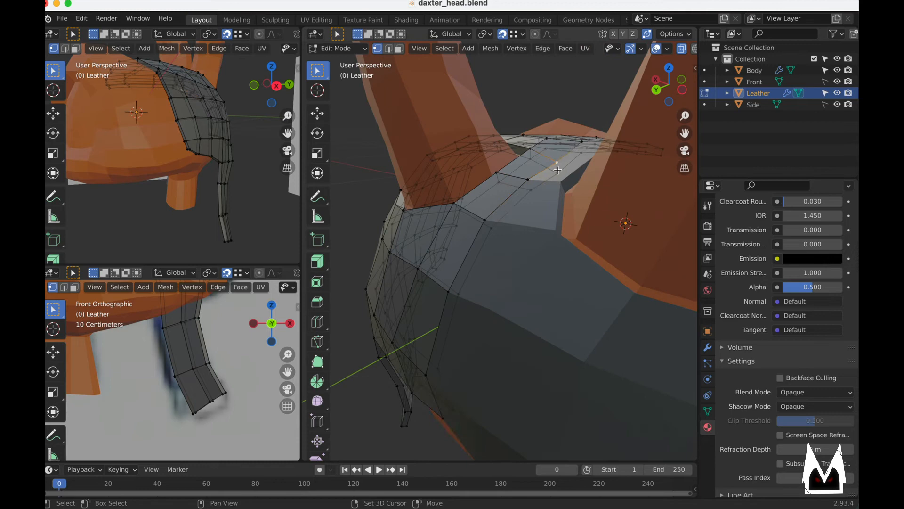
key("g")
key("z")
left_click(365, 184)
key("Tab")
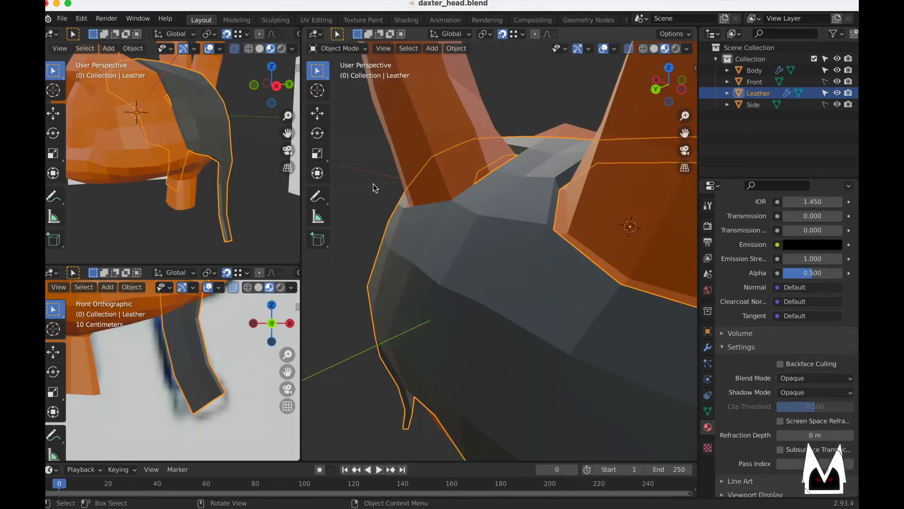
- Inspect the headgear and its hanging strap from several angles against the front reference sketch
scroll(374, 188, "down", 6)
mouse_move(373, 188)
middle_mouse_down()
mouse_move(476, 189)
mouse_move(570, 324)
mouse_move(600, 319)
mouse_move(585, 334)
middle_mouse_up()
left_click(570, 326)
scroll(571, 325, "down", 5)
middle_click_drag(497, 345, 522, 334)
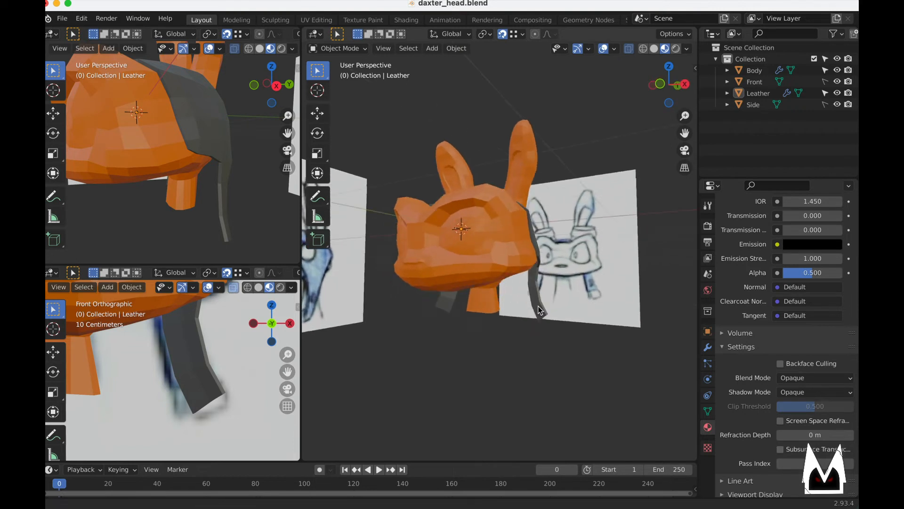
scroll(523, 334, "up", 5)
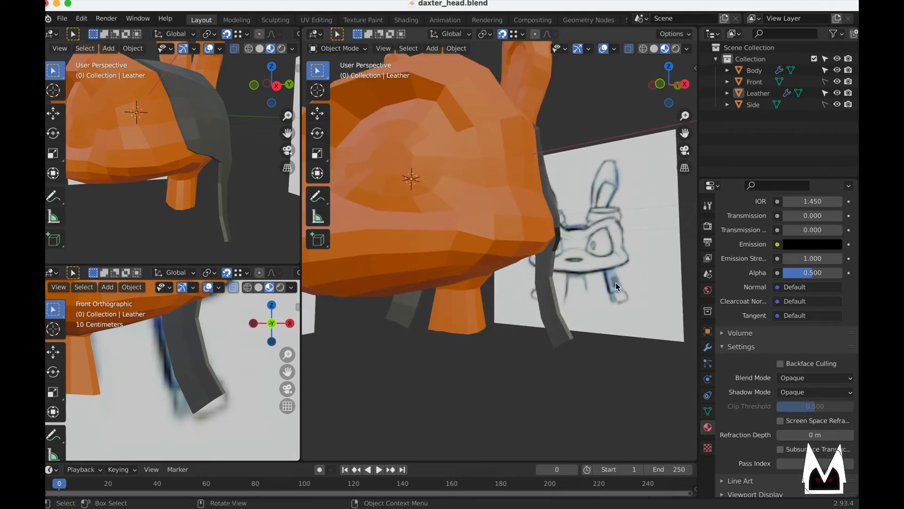
middle_click_drag(613, 284, 596, 309)
- Duplicate the outer face at the strap's lower end in the Leather mesh and place the copy over the strap tip
left_click(559, 333)
key("Tab")
middle_click_drag(571, 349, 451, 291)
key("3")
left_click(462, 320)
left_click(450, 279)
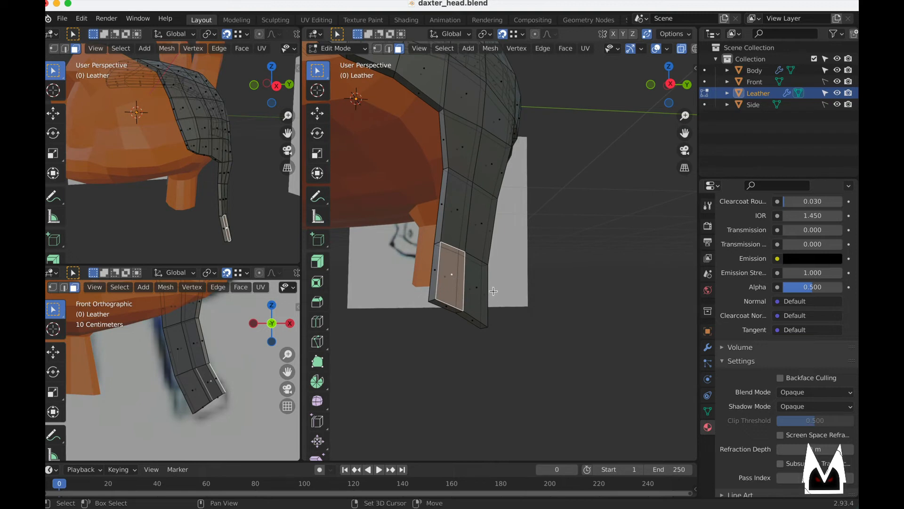
key("shift+s")
key("Escape")
key("g")
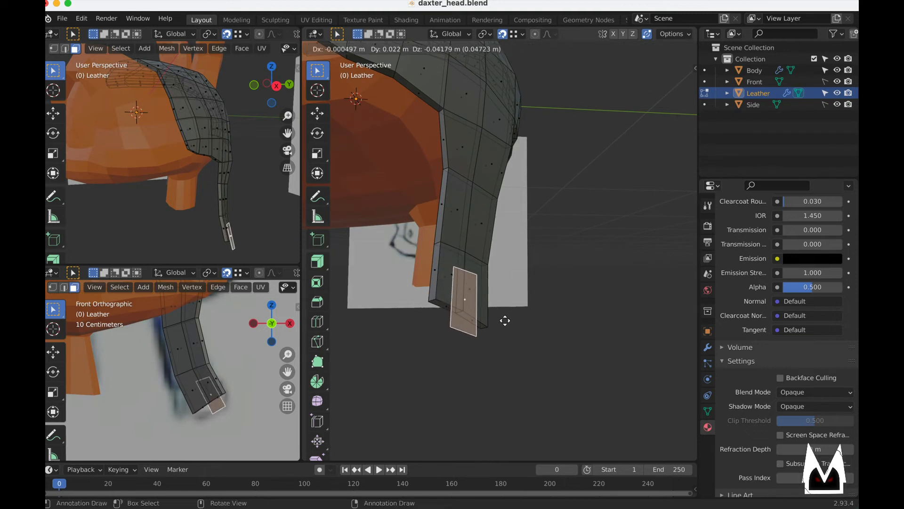
left_click(505, 321)
- Widen the duplicated face by moving its two side edges outward to span the strap end
left_click_drag(430, 323, 483, 357)
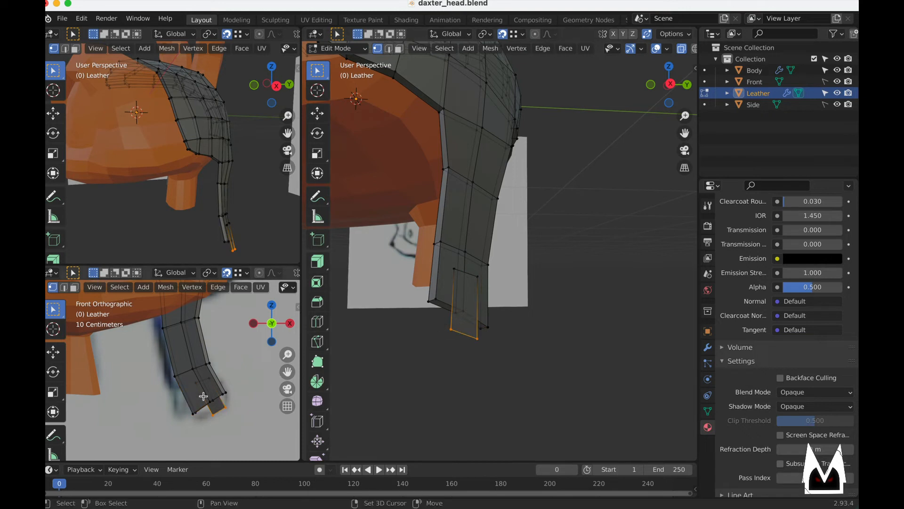
middle_click_drag(448, 356, 372, 334)
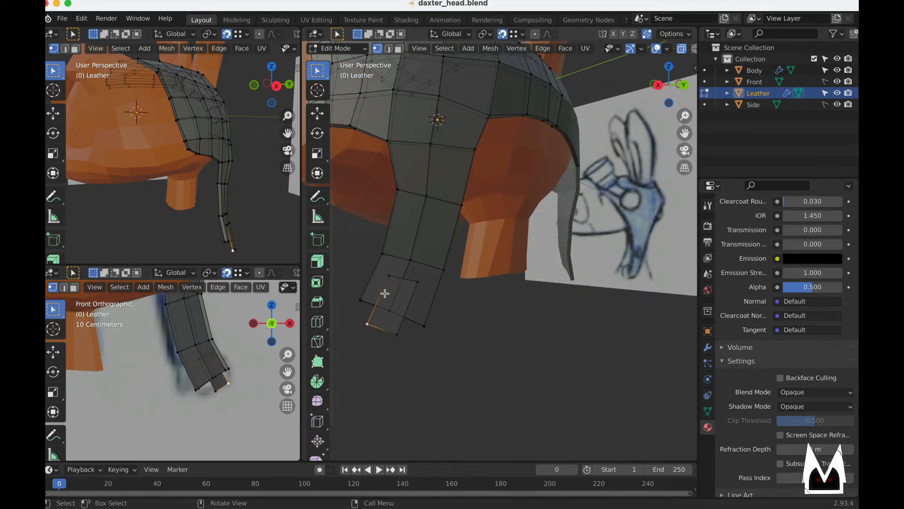
middle_click_drag(392, 294, 448, 355)
key("g")
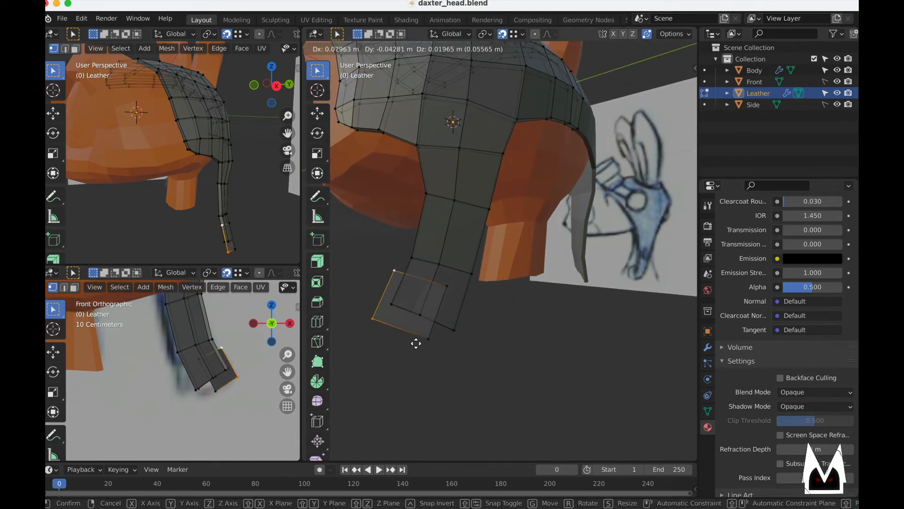
left_click(417, 344)
left_click(428, 340)
left_click(444, 288, "shift")
key("g")
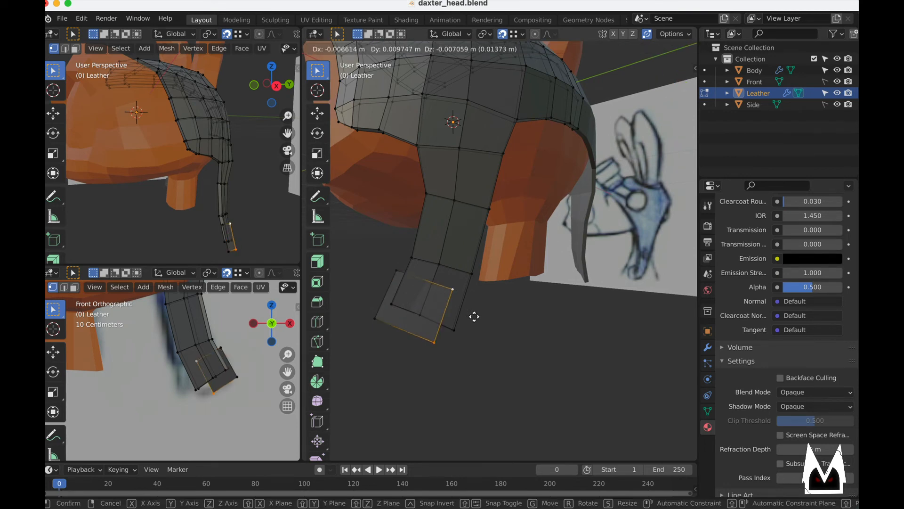
left_click(485, 320)
- Realign the widened face's side edges with the strap end, turning off snapping for free placement
middle_click_drag(485, 320, 505, 327)
left_click(491, 286)
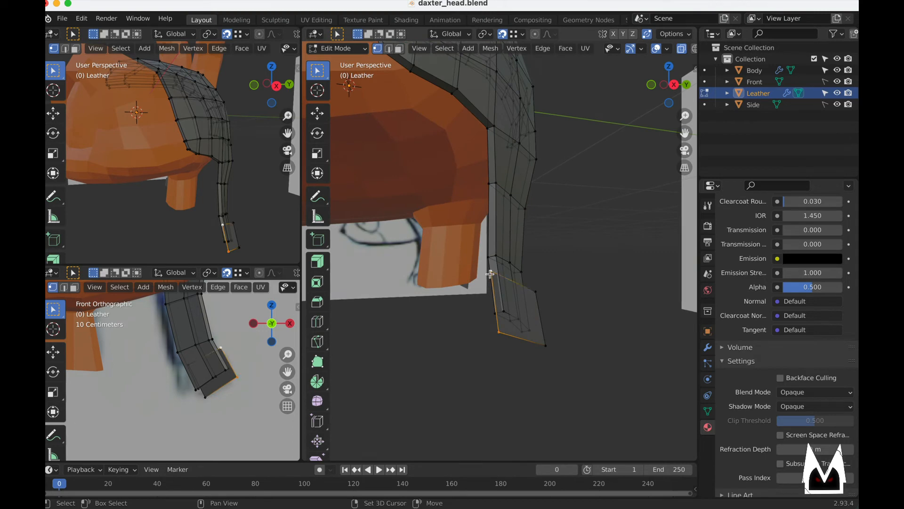
middle_click_drag(490, 273, 478, 309)
key("g")
left_click(559, 306)
left_click(428, 306)
key("g")
right_click(442, 304)
key("shift+Tab")
key("g")
left_click(484, 310)
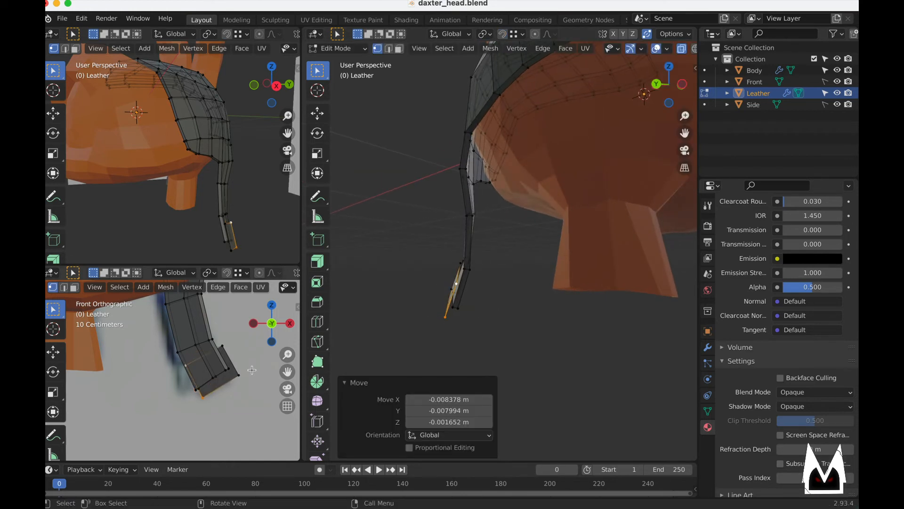
- Extrude the widened face about 0.04 m through the strap to form a block around its end
middle_click_drag(367, 329, 505, 289)
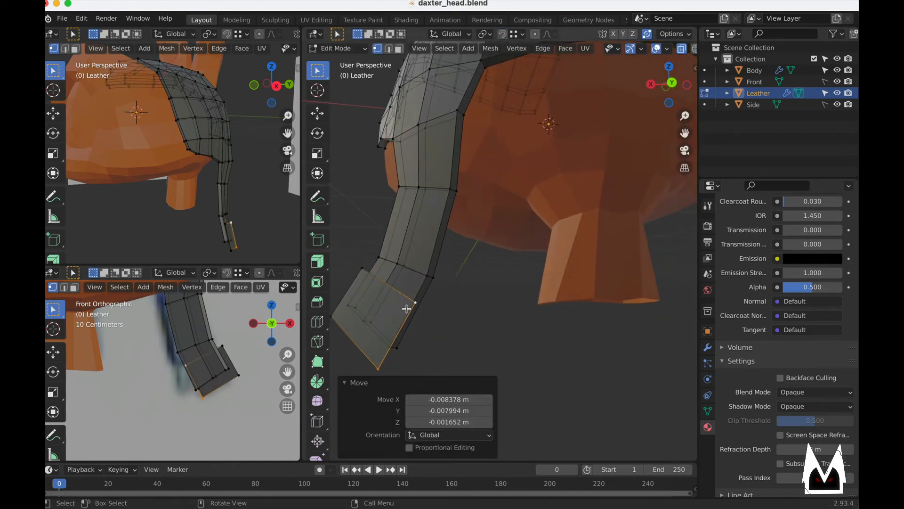
key("3")
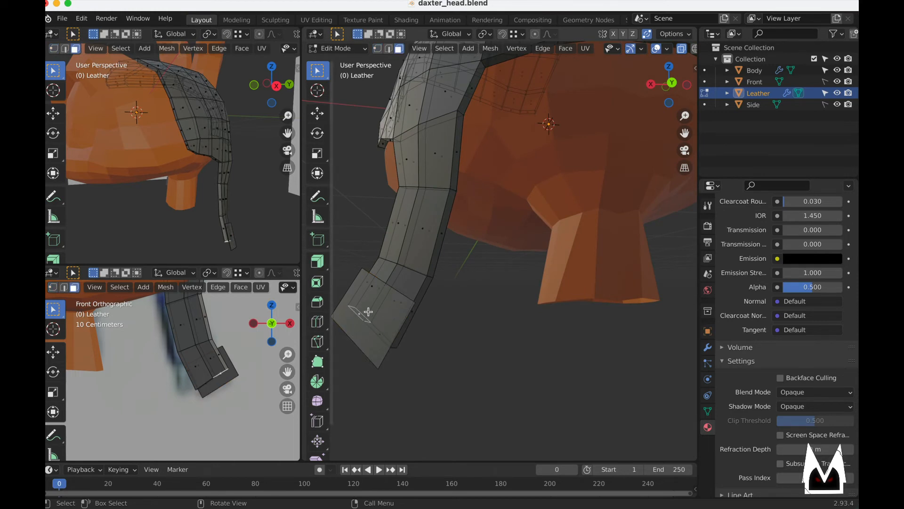
left_click(369, 312)
middle_click_drag(369, 313, 507, 287)
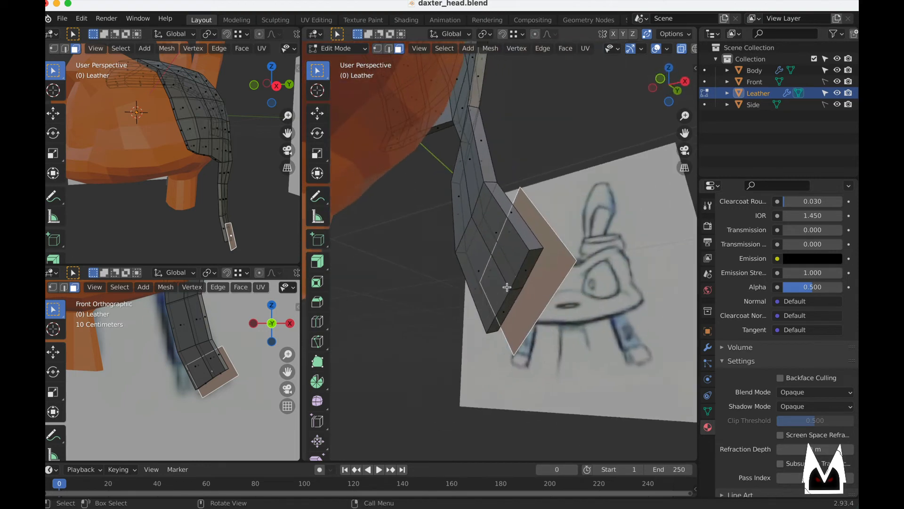
key("e")
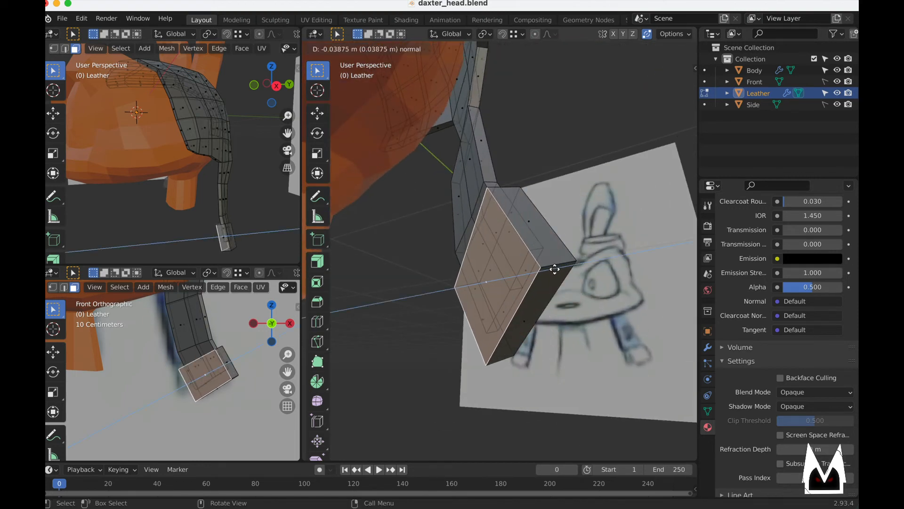
left_click(554, 265)
- Reposition the end block's side faces individually to fit the block around the strap
middle_click_drag(555, 265, 584, 314)
scroll(391, 292, "up", 4)
key("1")
left_click(592, 291)
key("3")
left_click(584, 324)
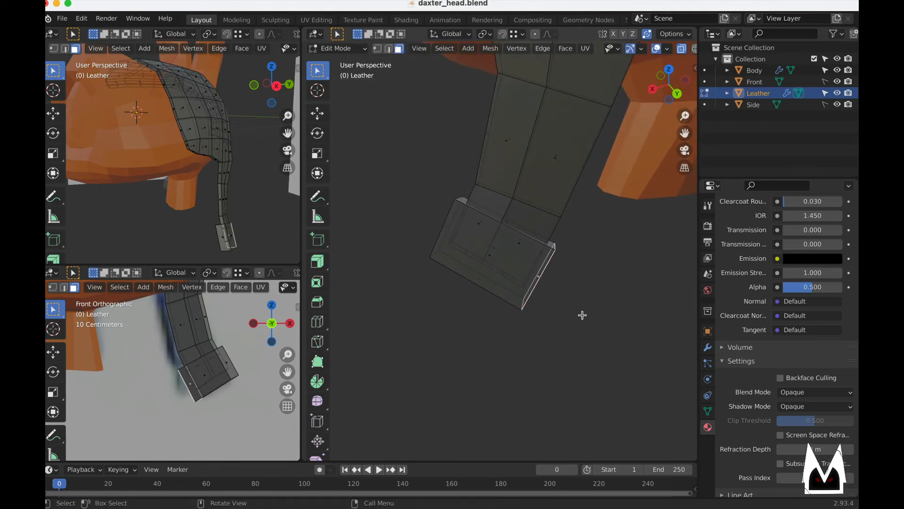
key("g")
left_click(580, 312)
left_click(518, 269)
middle_click_drag(517, 270, 446, 276)
left_click(516, 264)
key("g")
left_click(519, 268)
- Bevel the end block's four short corner edges with a width of 0.013 m and one segment
scroll(568, 278, "up", 3)
key("2")
left_click(437, 292)
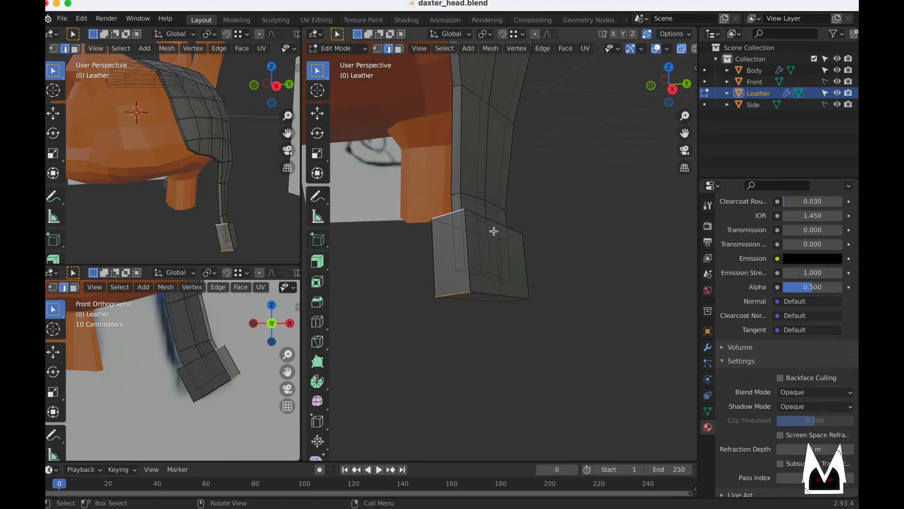
middle_click_drag(493, 232, 500, 276)
middle_click_drag(550, 263, 496, 250)
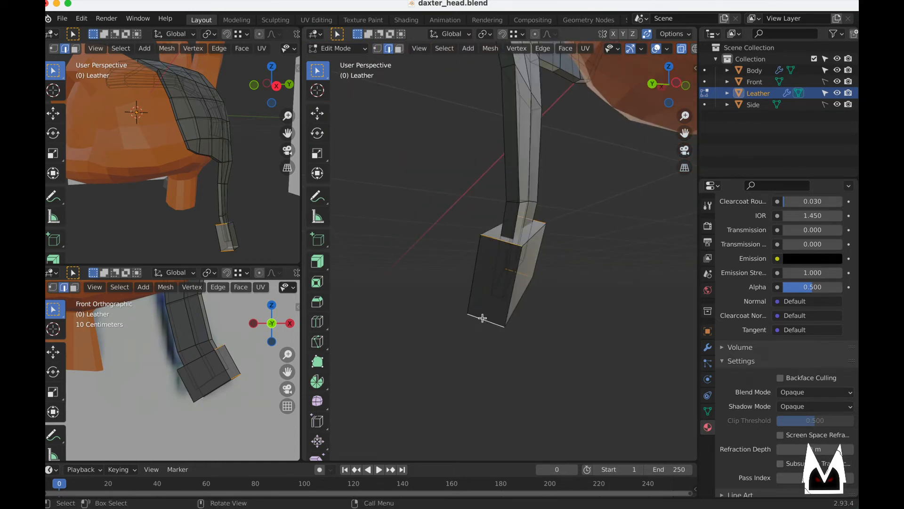
key("ctrl+b")
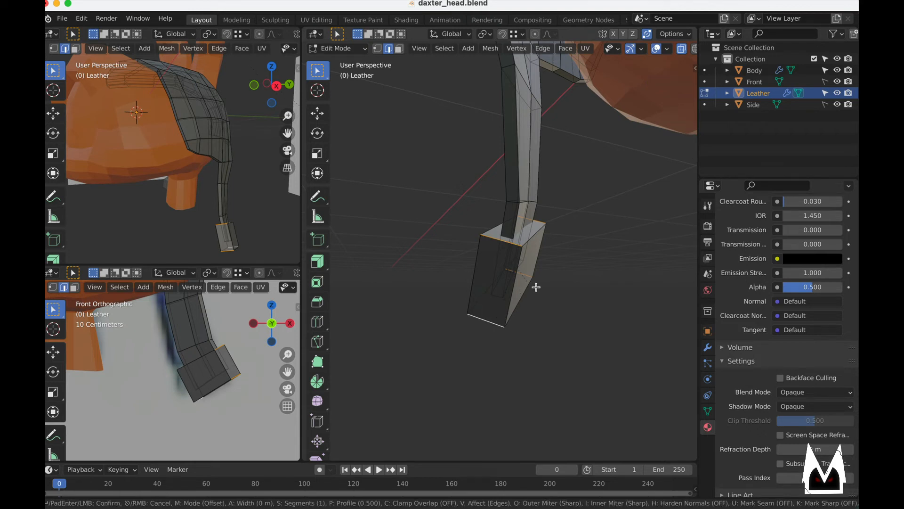
left_click(580, 261)
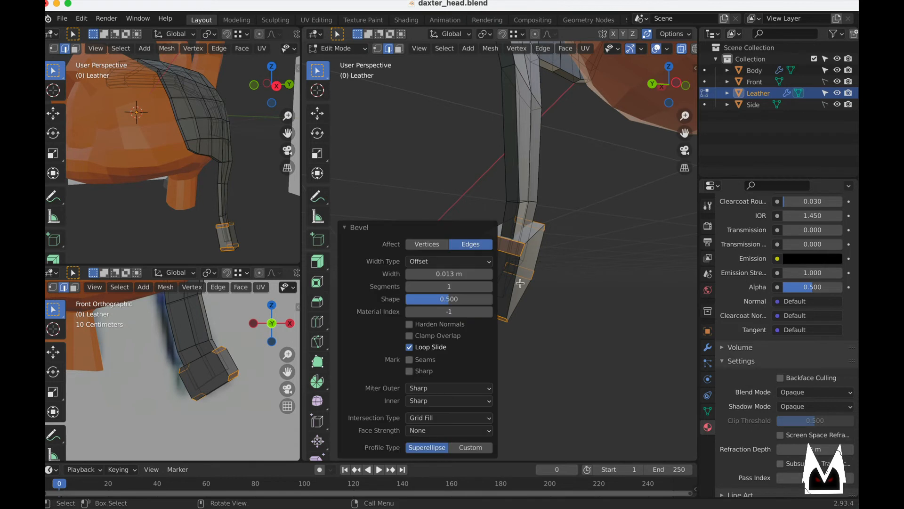
- Bevel the edge loops around the end block's front and back faces slightly and leave Edit Mode
left_click(503, 272, "alt")
left_click(478, 265, "alt+shift")
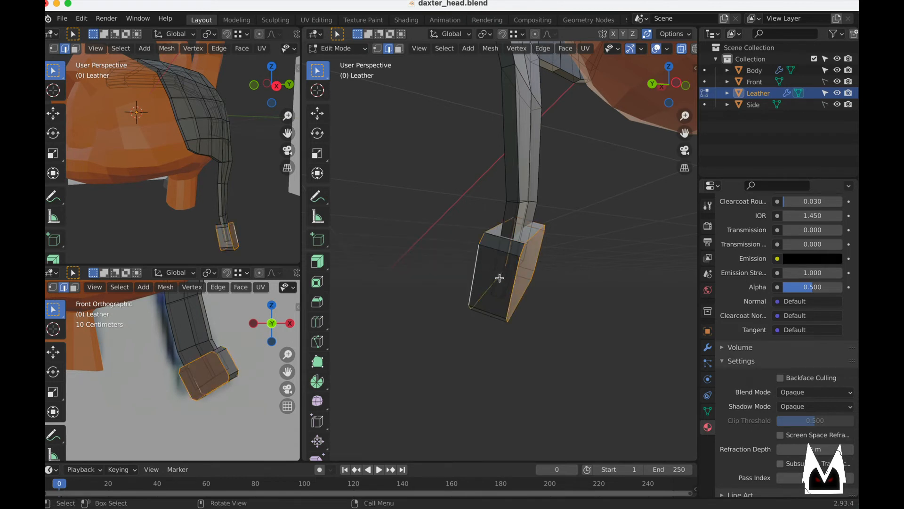
middle_click_drag(498, 278, 585, 283)
key("ctrl+b")
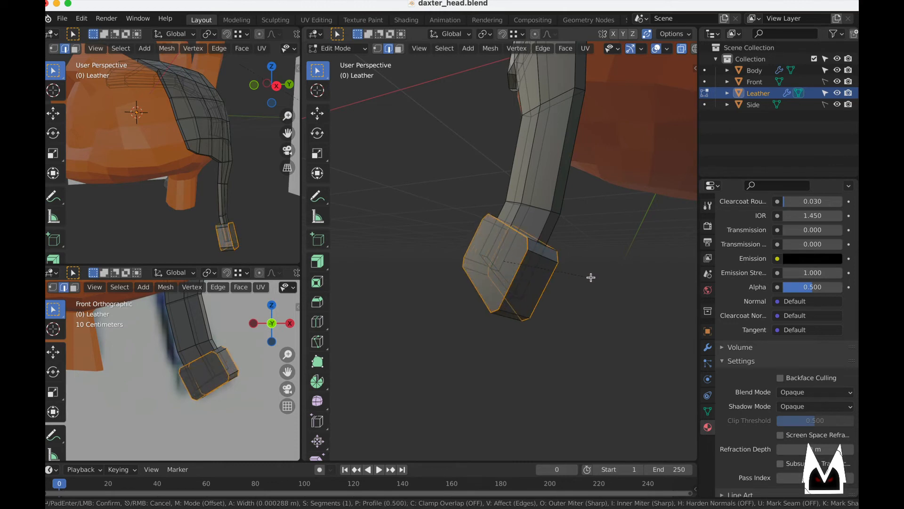
left_click(592, 278)
key("Tab")
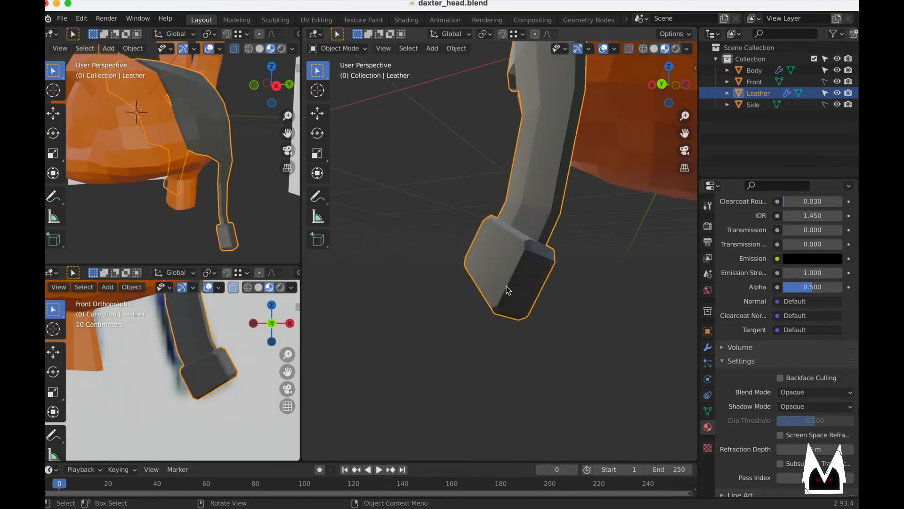
- Compare the finished strap end with the headgear drawings in daxter_concept.jpg
mouse_move(592, 278)
middle_mouse_down()
mouse_move(611, 313)
mouse_move(511, 308)
mouse_move(500, 321)
mouse_move(490, 271)
mouse_move(516, 214)
middle_mouse_up()
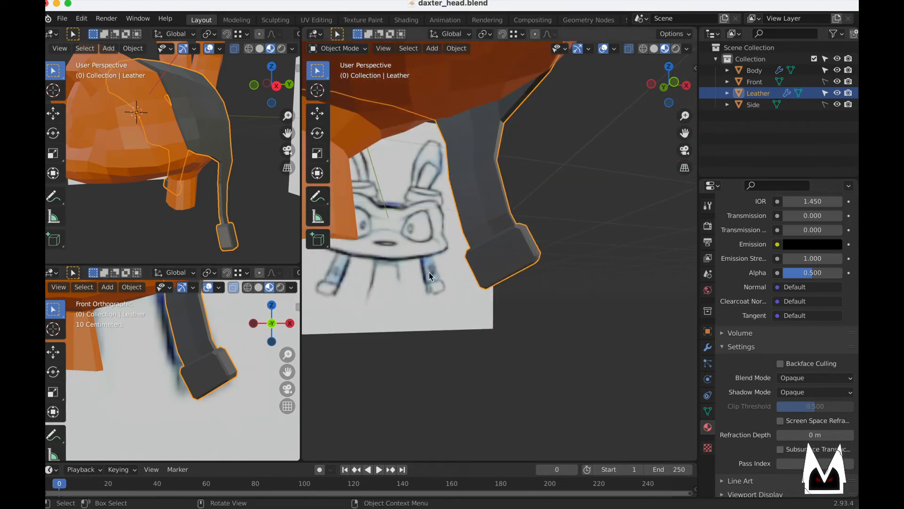
key("super+Tab")
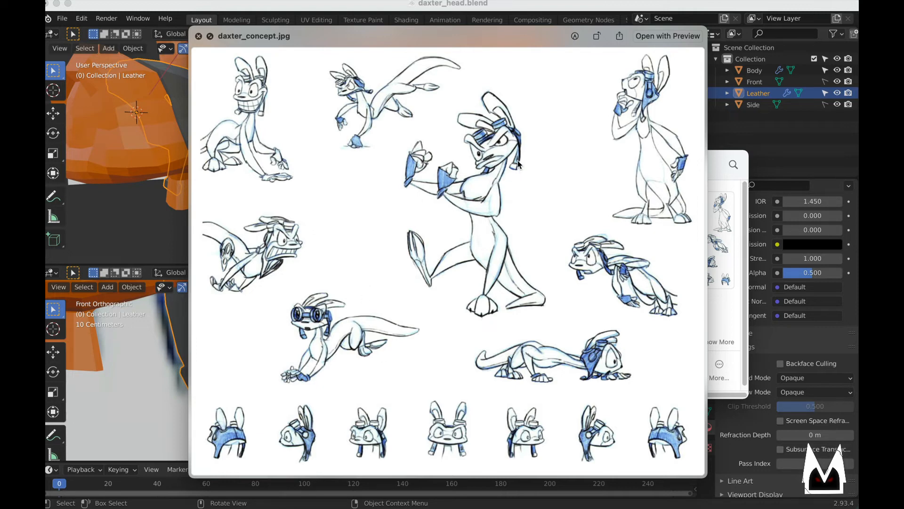
key("super+Tab")
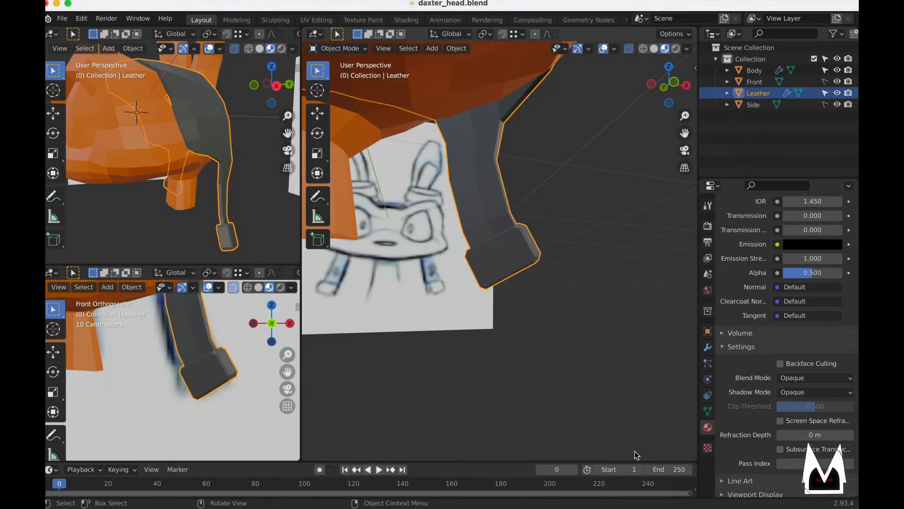
- Duplicate the strap's front face above the end block, centre the copy on the strap and scale it to about 0.5
middle_click_drag(482, 243, 483, 221)
key("Tab")
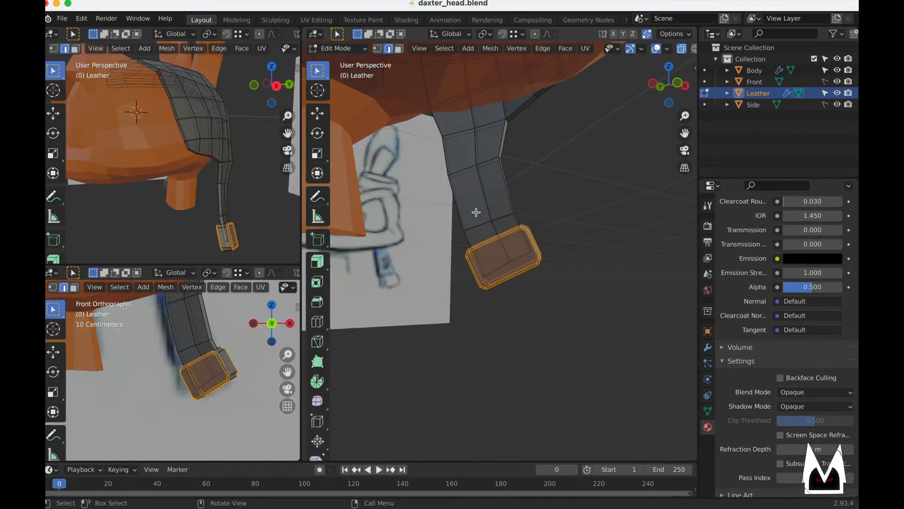
left_click(464, 192)
key("3")
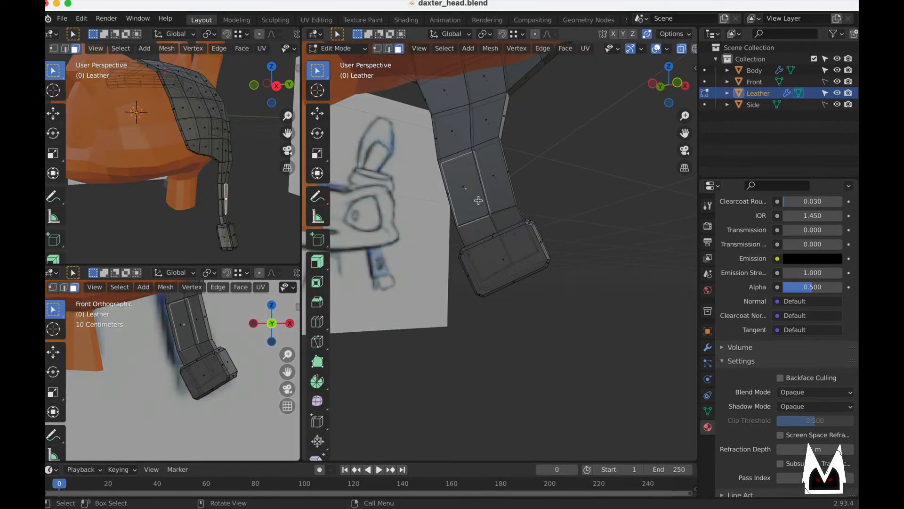
mouse_move(479, 200)
middle_mouse_down()
mouse_move(492, 201)
mouse_move(491, 212)
middle_mouse_up()
left_click(464, 180)
key("shift+d")
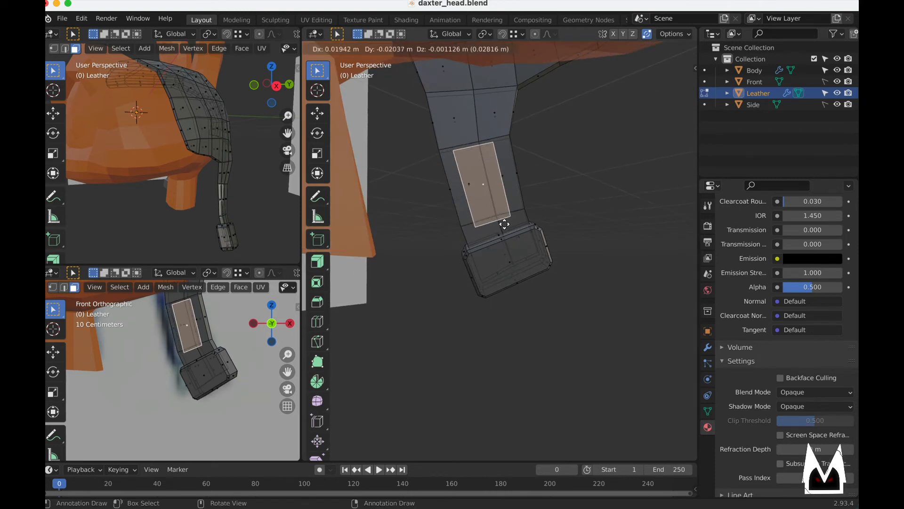
left_click(509, 213)
key("s")
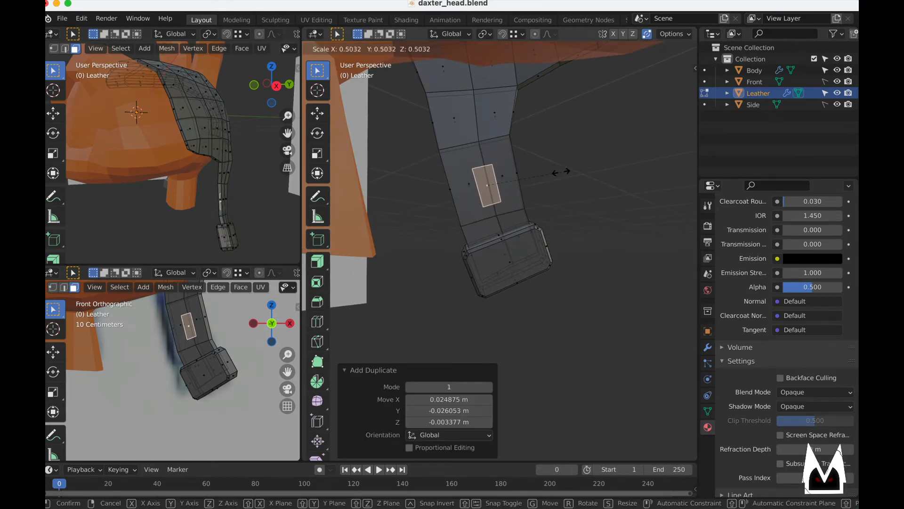
left_click(563, 172)
- Position the small duplicated face at the strap's surface and extrude it about 0.011 m outward
middle_click_drag(569, 173, 517, 210)
scroll(471, 208, "up", 2)
scroll(518, 240, "up", 3)
key("g")
left_click(527, 239)
key("e")
left_click(509, 220)
key("2")
key("3")
key("e")
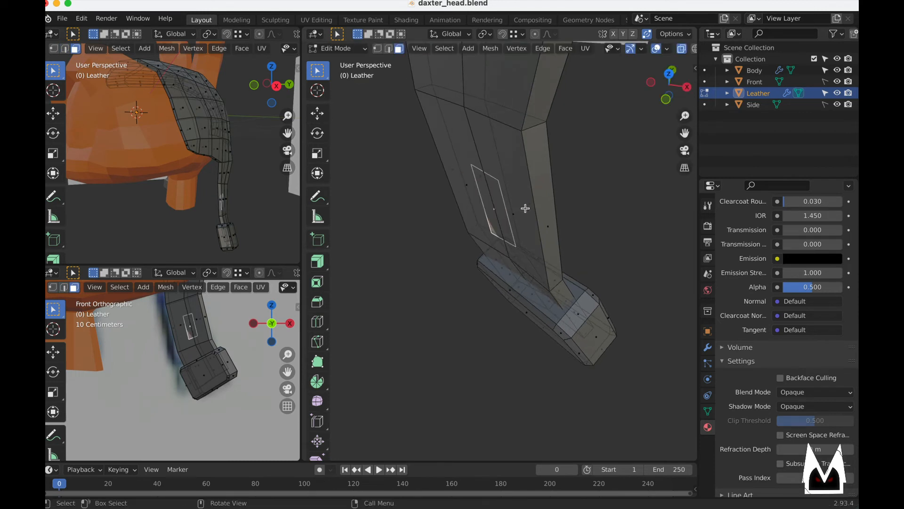
left_click(528, 207)
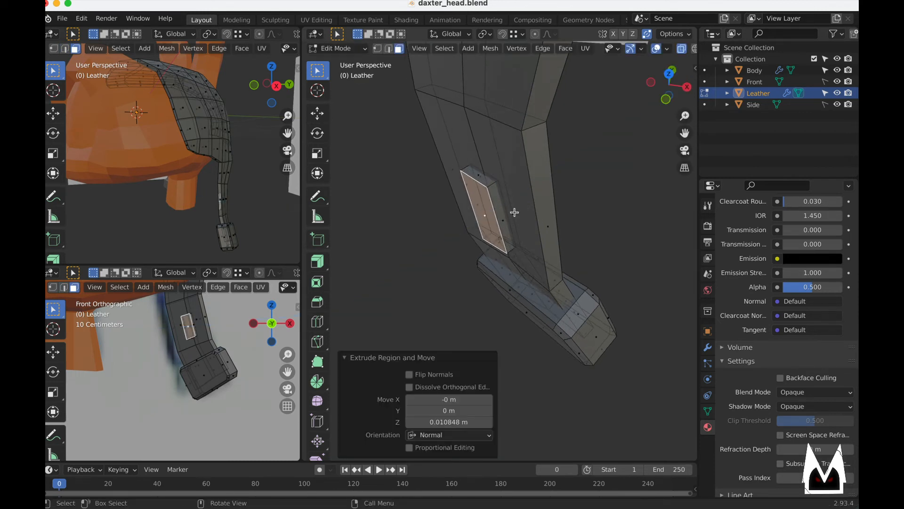
- Shift the small plate's front face back toward the strap and extrude it outward again, switching to edge selection
middle_click_drag(528, 217, 553, 204)
key("g")
left_click(553, 209)
key("e")
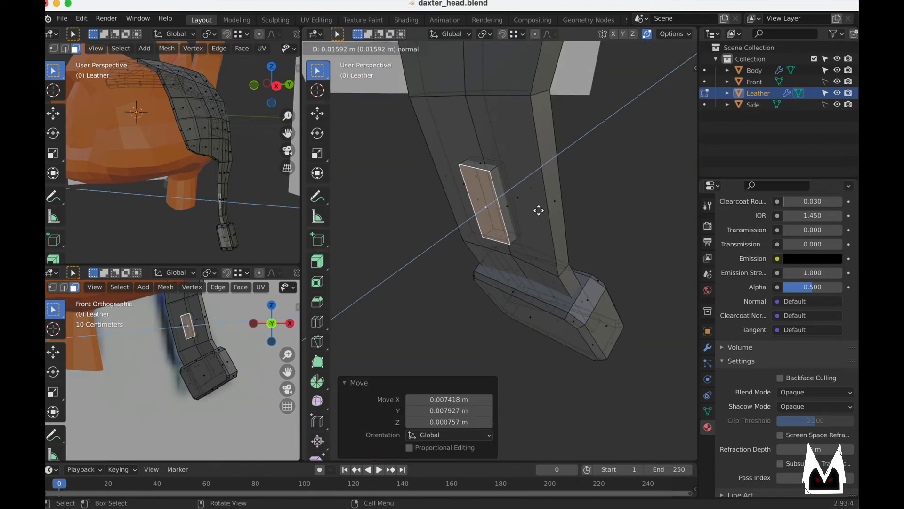
left_click(530, 209)
key("2")
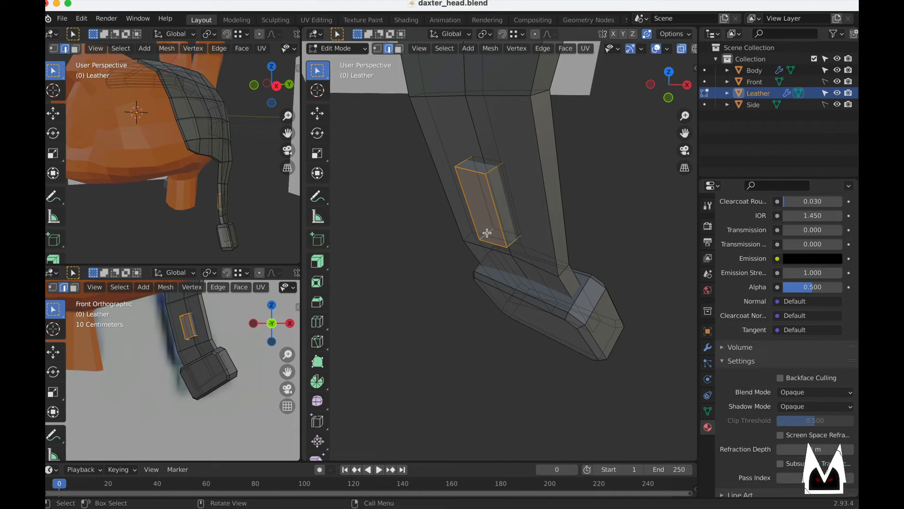
- Bevel the edges of the small raised plate on the strap by about 0.0056 m and check it in object mode
key("ctrl+b")
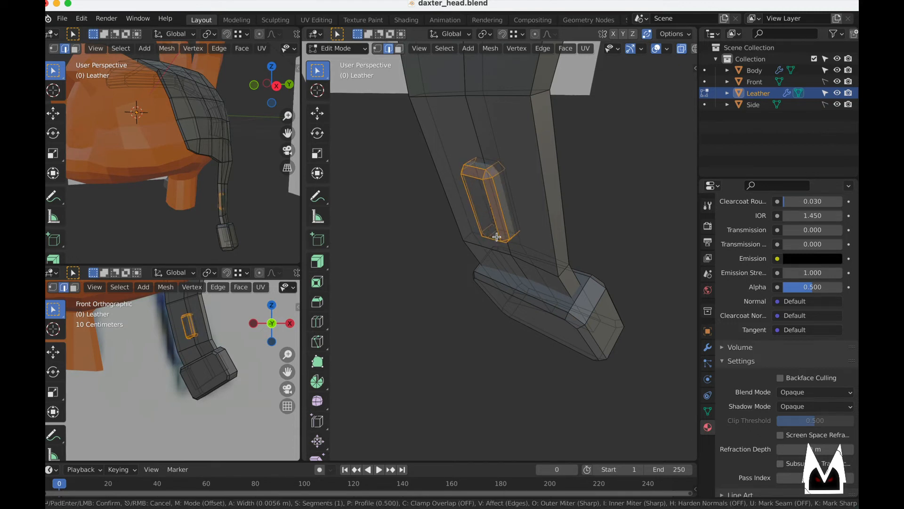
left_click(497, 236)
key("Tab")
middle_click_drag(504, 239, 462, 341)
scroll(542, 236, "down", 4)
scroll(508, 272, "down", 8)
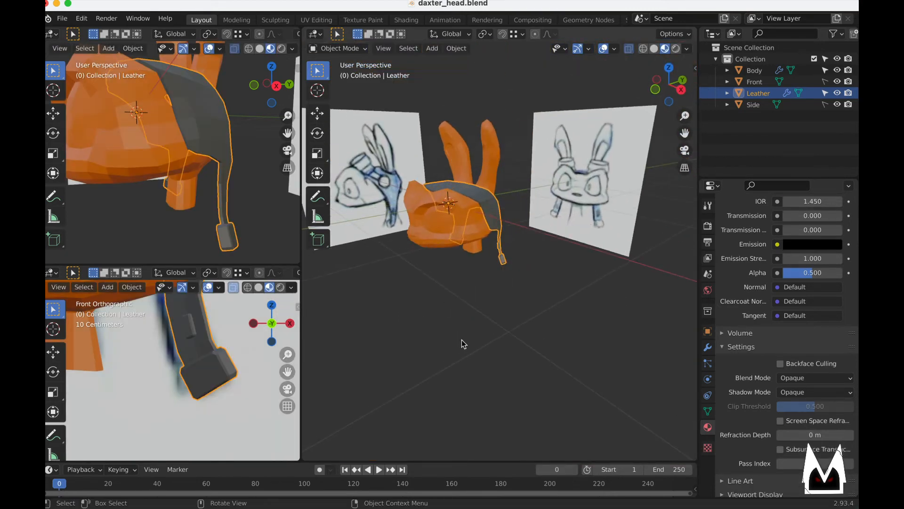
left_click(462, 340)
middle_click_drag(513, 259, 567, 234)
scroll(567, 234, "up", 5)
left_click(511, 262)
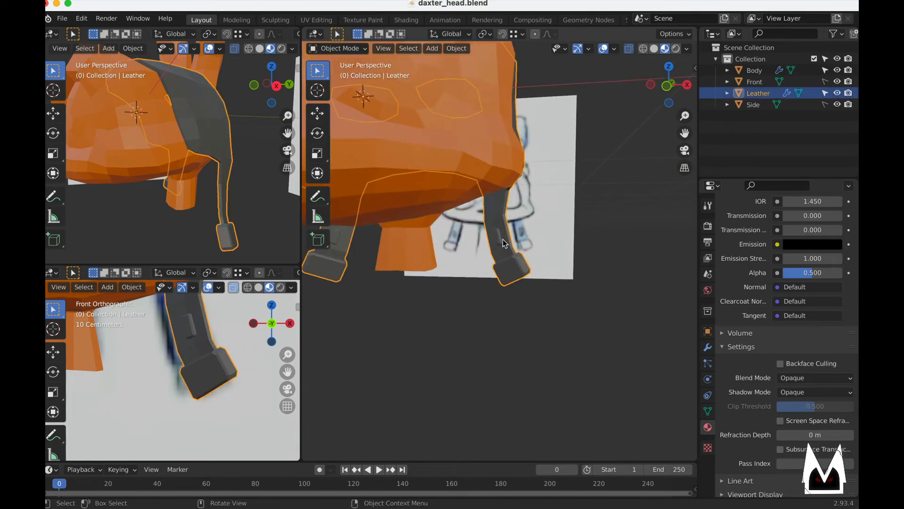
scroll(515, 266, "up", 4)
- Add a second material to the Leather object and name it Metal
key("Tab")
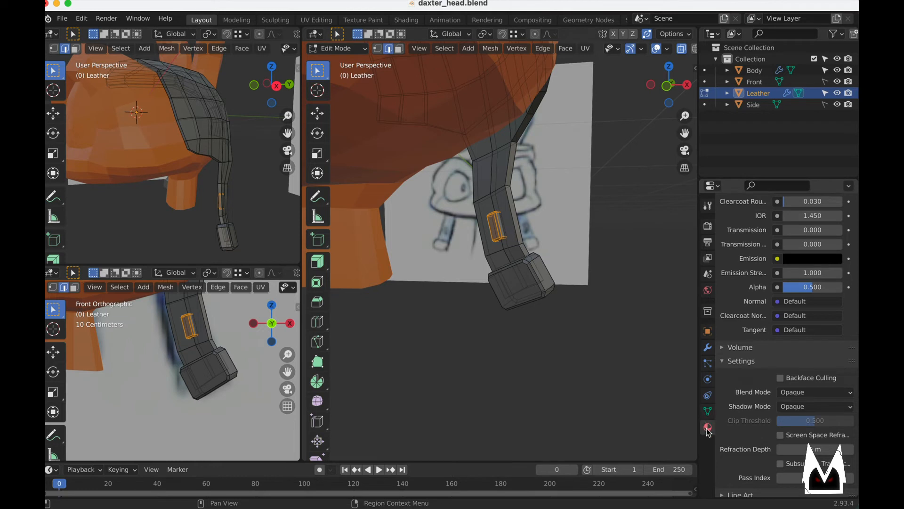
scroll(794, 283, "up", 15)
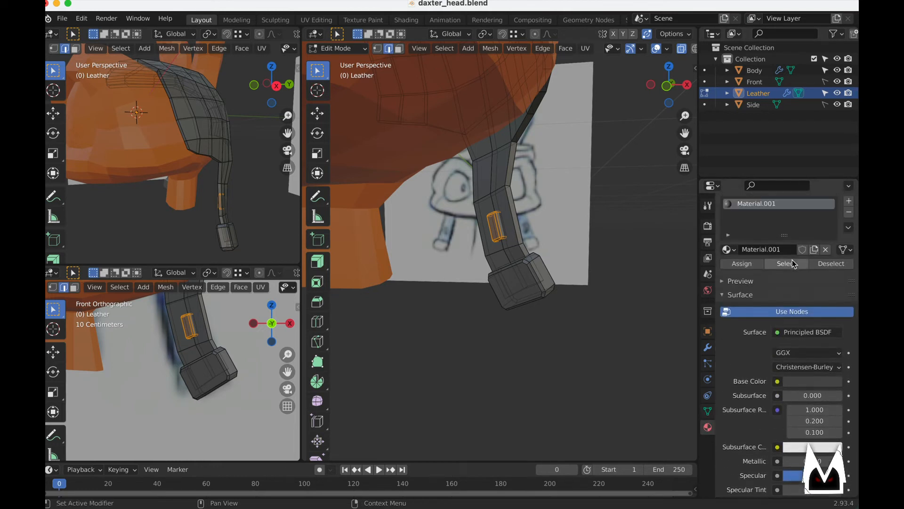
scroll(793, 261, "up", 2)
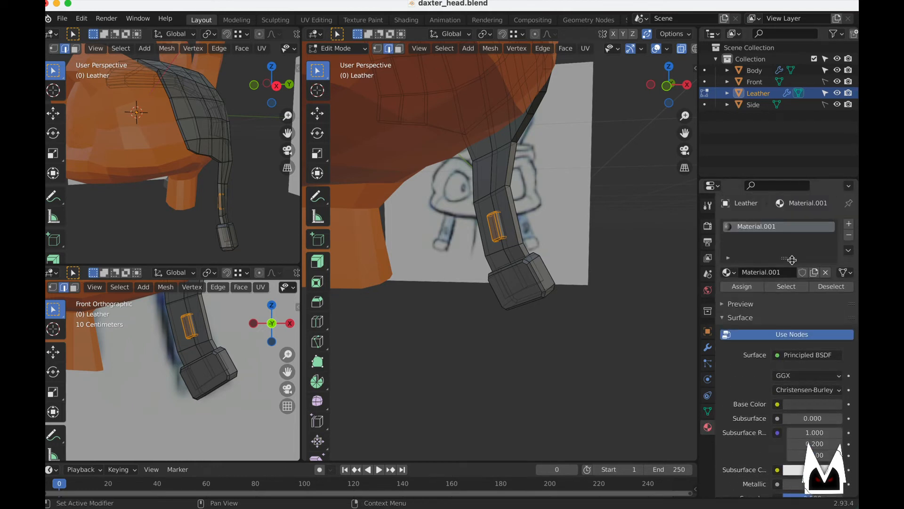
left_click(849, 227)
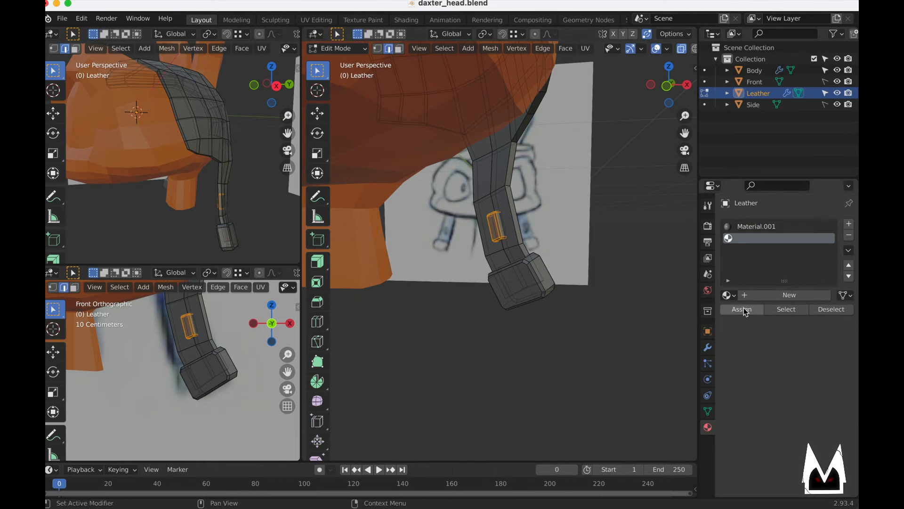
left_click(793, 297)
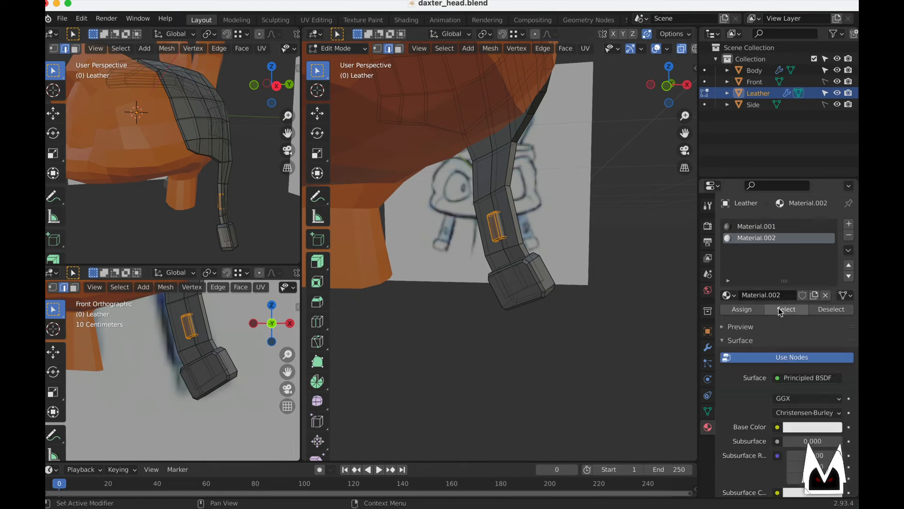
left_click(781, 297)
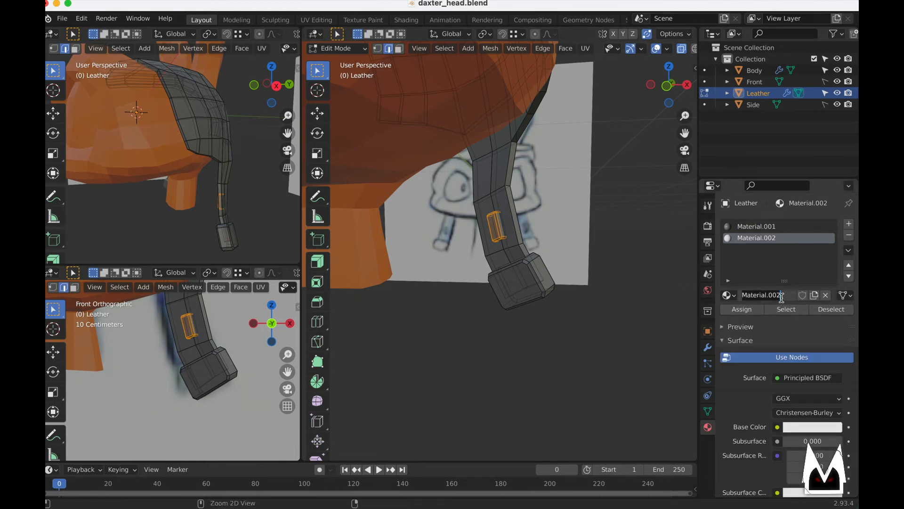
type("Metal")
key("Return")
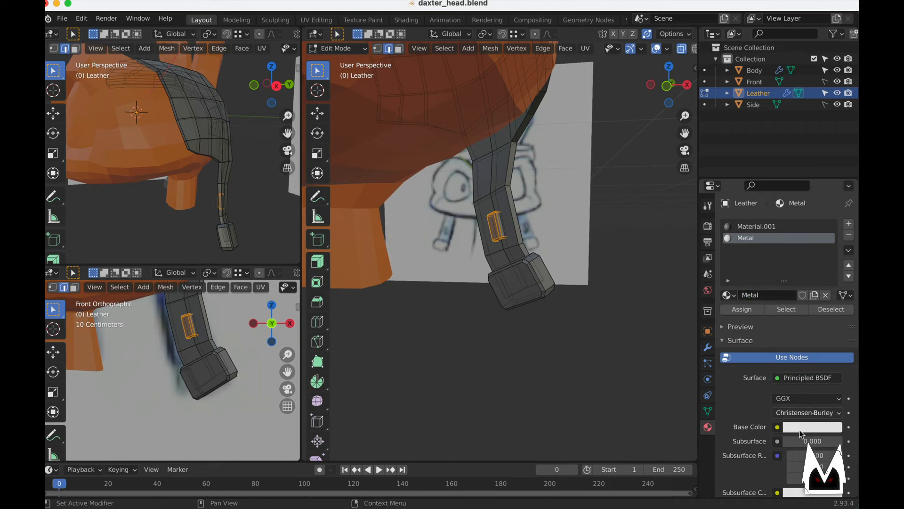
- Select the linked faces of the strap's end block and small plate and assign the Metal material to them
key("alt+a")
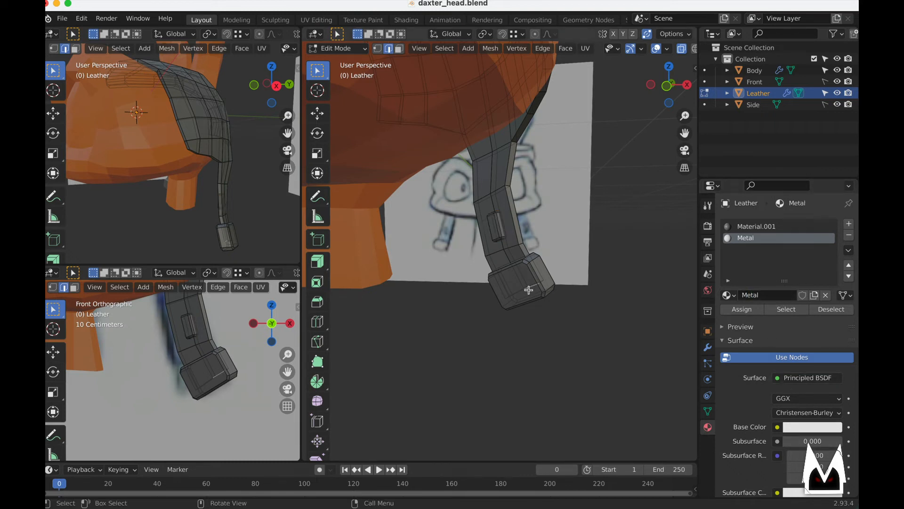
left_click(528, 290)
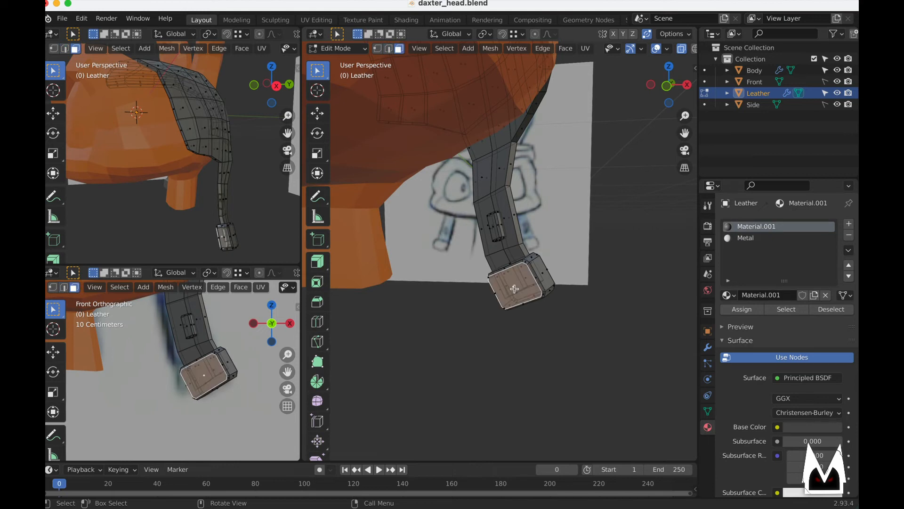
key("ctrl+l")
left_click(540, 295)
key("ctrl+l")
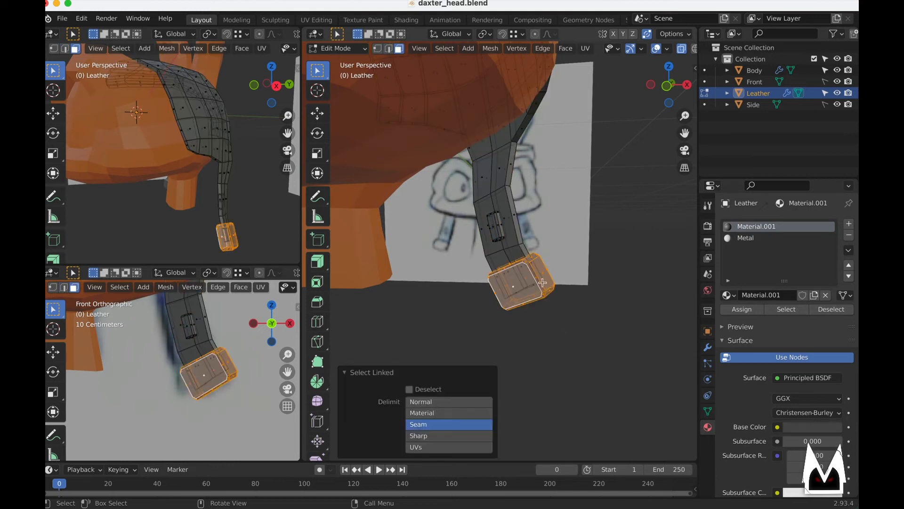
key("l")
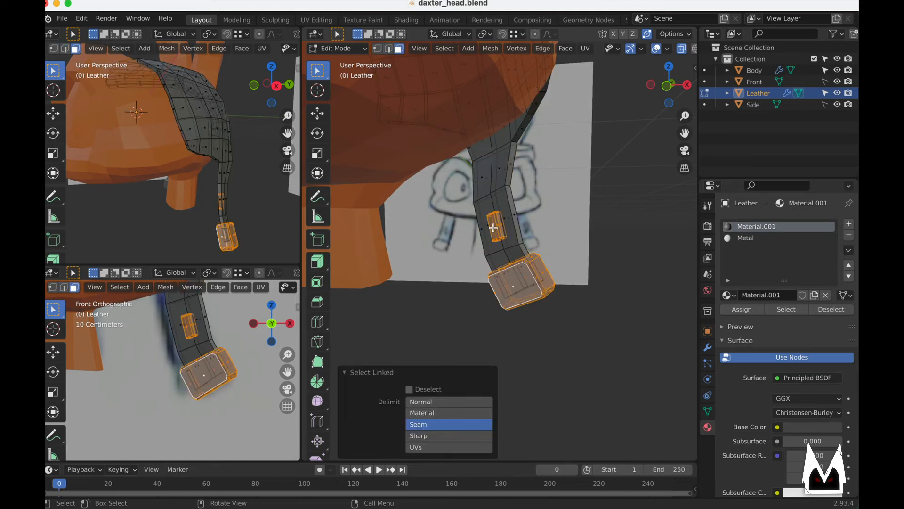
left_click(746, 239)
left_click(739, 310)
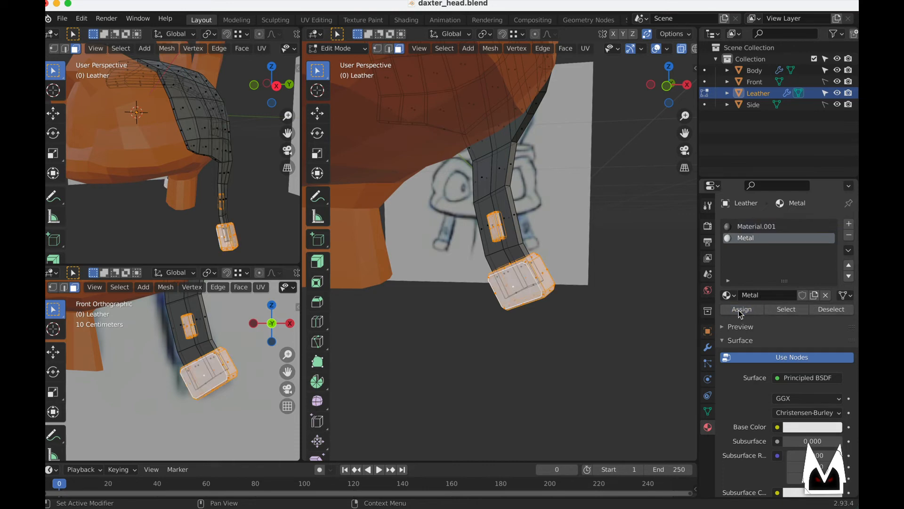
key("Tab")
middle_click_drag(599, 282, 511, 325)
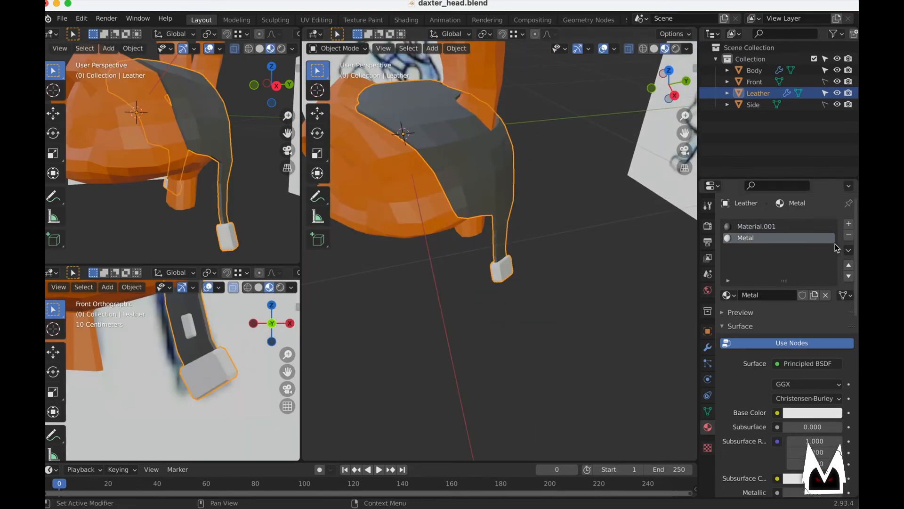
- Rename Material.001 as Leather
double_click(756, 227)
type("K")
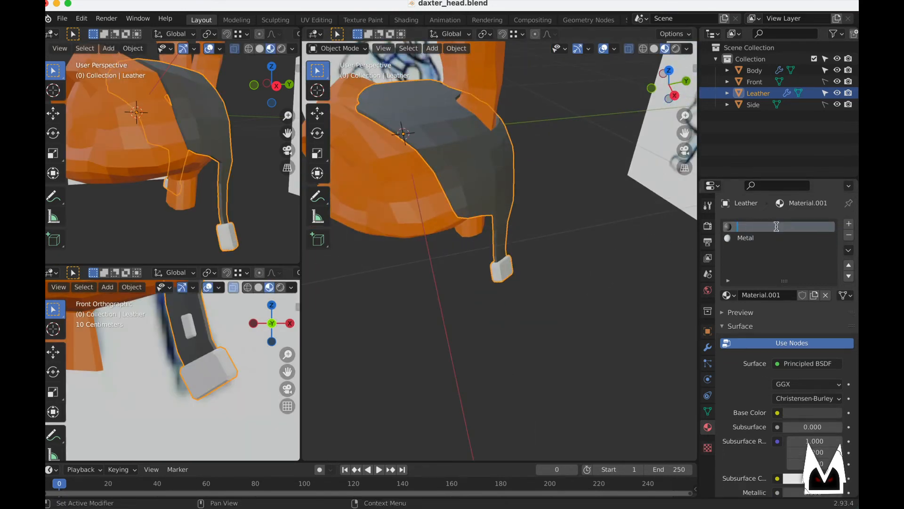
mouse_move(495, 325)
middle_mouse_down()
mouse_move(515, 307)
mouse_move(652, 258)
mouse_move(509, 287)
mouse_move(524, 284)
mouse_move(493, 274)
middle_mouse_up()
scroll(516, 307, "down", 2)
left_click(513, 308)
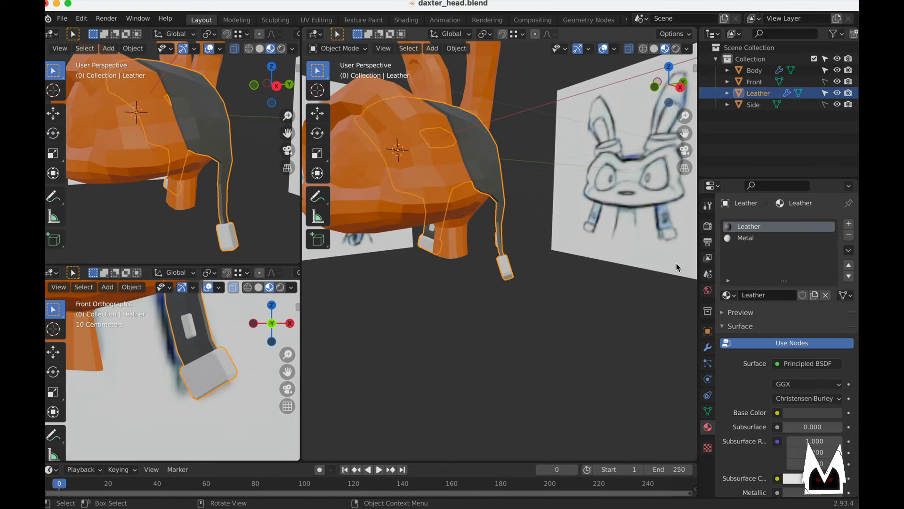
- Darken the Metal material's base colour to a grey with value 0.355 and deselect the headgear
left_click(818, 238)
left_click(825, 412)
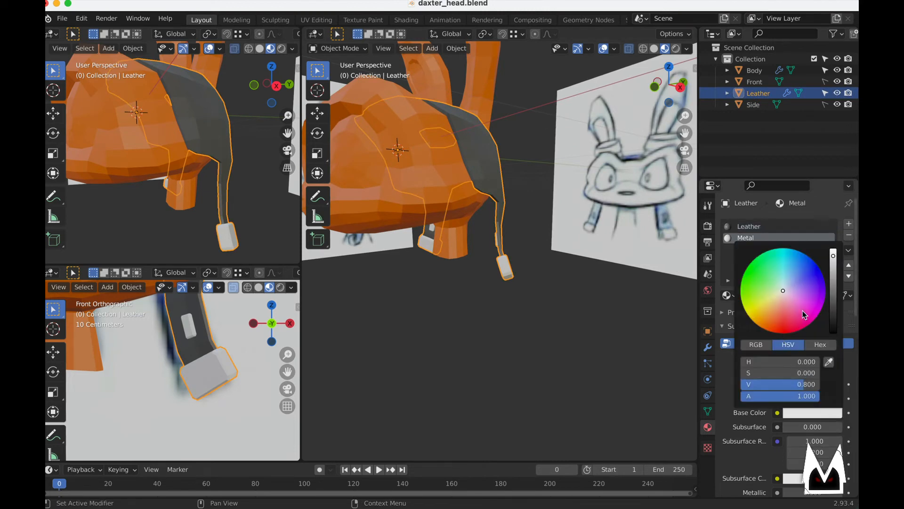
left_click_drag(832, 269, 832, 281)
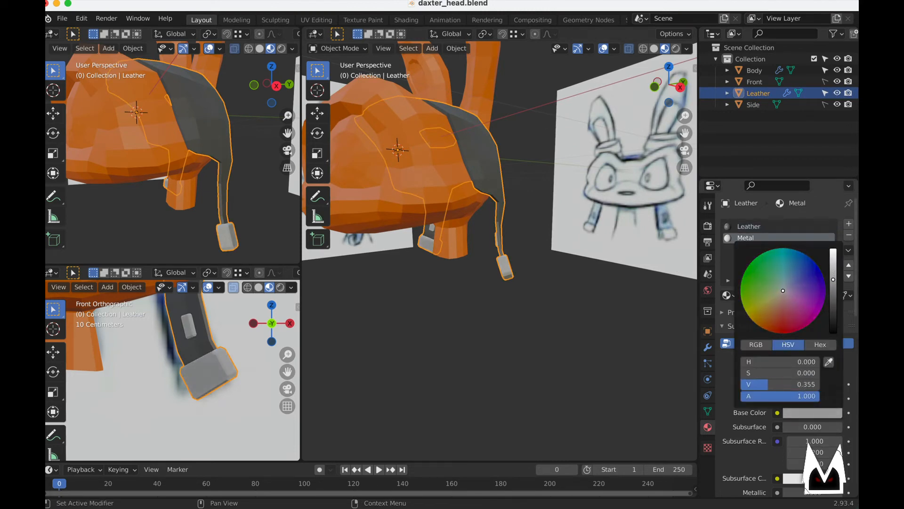
left_click(511, 320)
scroll(480, 317, "down", 4)
middle_click_drag(481, 320, 534, 224)
middle_click_drag(584, 285, 544, 293)
scroll(516, 211, "up", 2)
- Add a cylinder mesh, lower its vertex count below 32 and enter edit mode on it
key("shift+a")
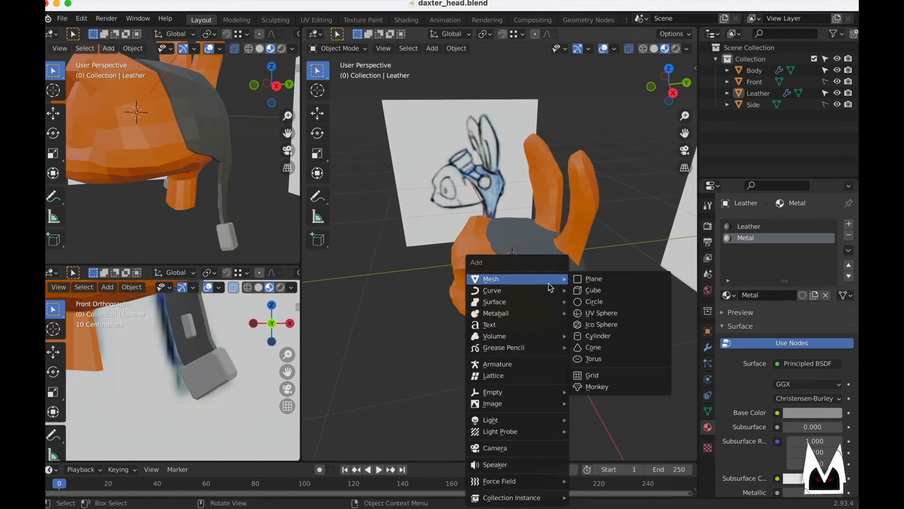
left_click(610, 338)
scroll(593, 280, "down", 5)
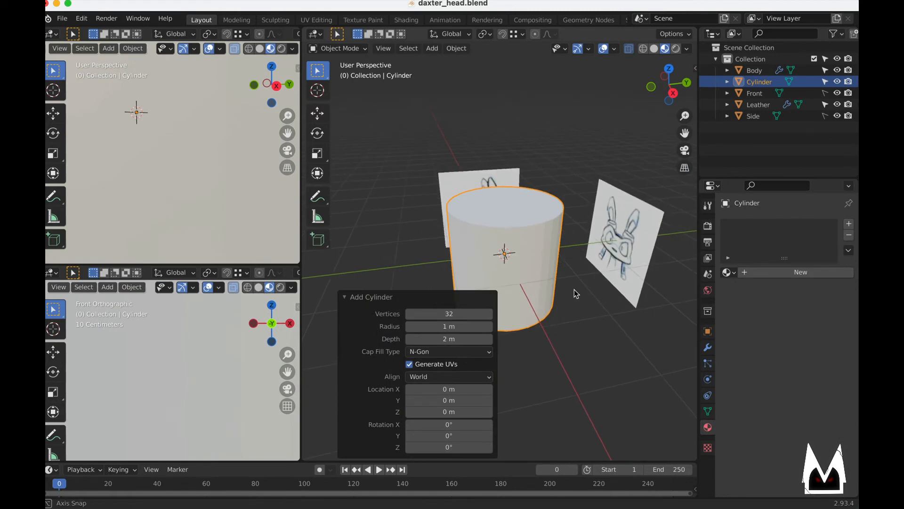
scroll(544, 274, "up", 2)
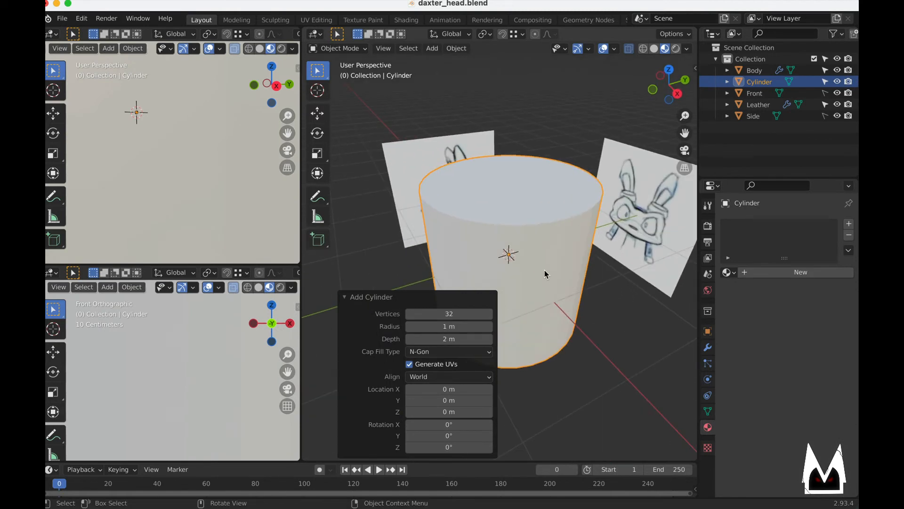
left_click(454, 314)
key("Return")
mouse_move(579, 228)
middle_mouse_down()
mouse_move(554, 222)
mouse_move(570, 225)
middle_mouse_up()
key("Tab")
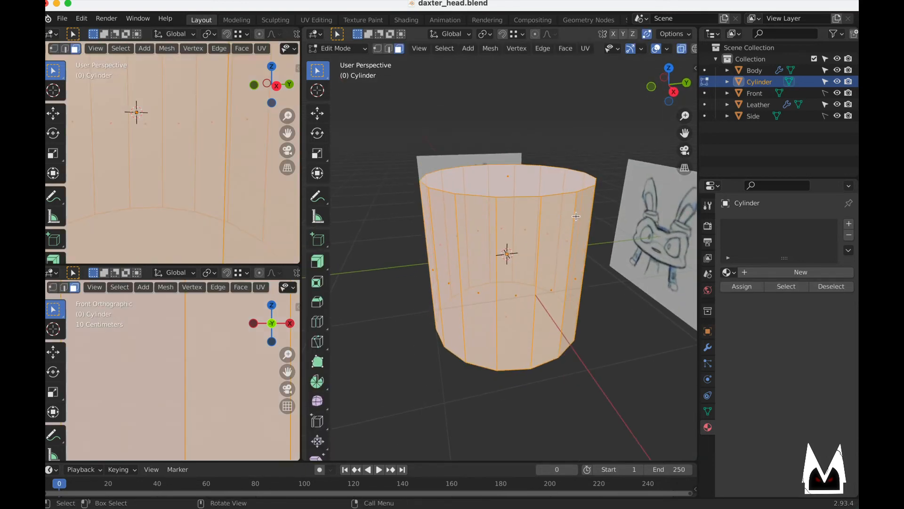
- Scale the whole cylinder mesh to about 0.186 and view it from the front over the head
key("s")
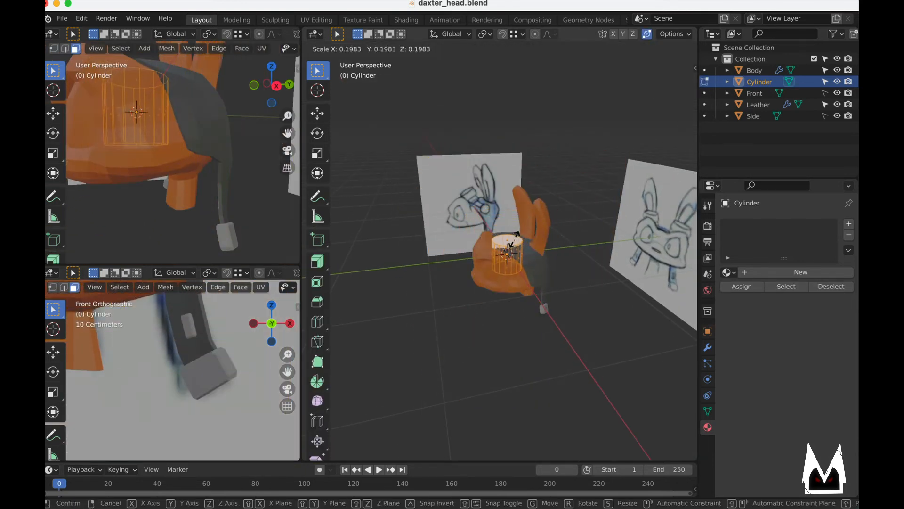
left_click(513, 243)
key("KP_1")
key("KP_3")
key("KP_1")
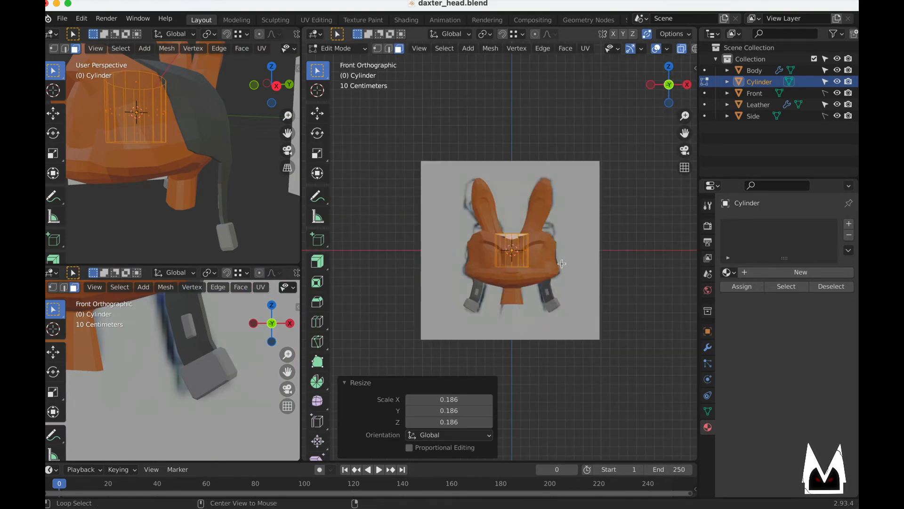
scroll(562, 264, "up", 6)
key("g")
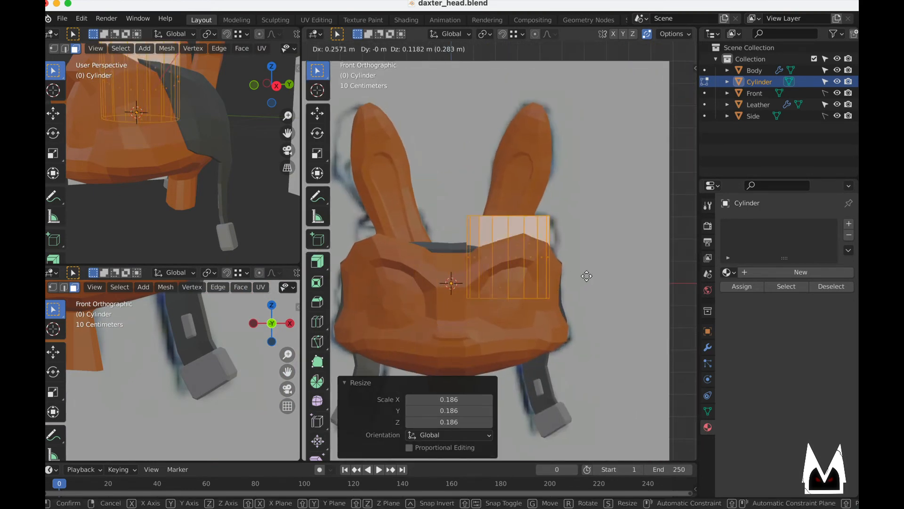
key("Escape")
key("Tab")
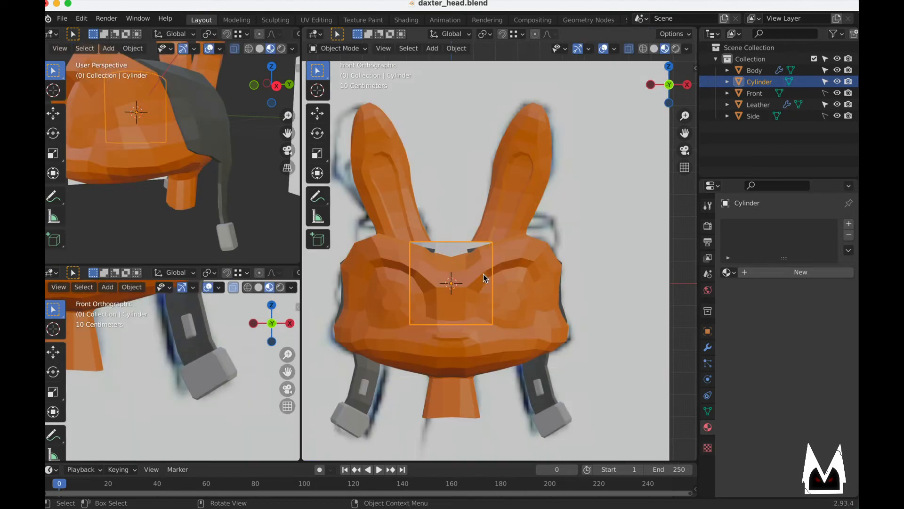
key("g")
key("Escape")
key("Tab")
- Move the cylinder mesh about 0.36 m along X and 0.2 m up, and scale it to about 0.784
key("g")
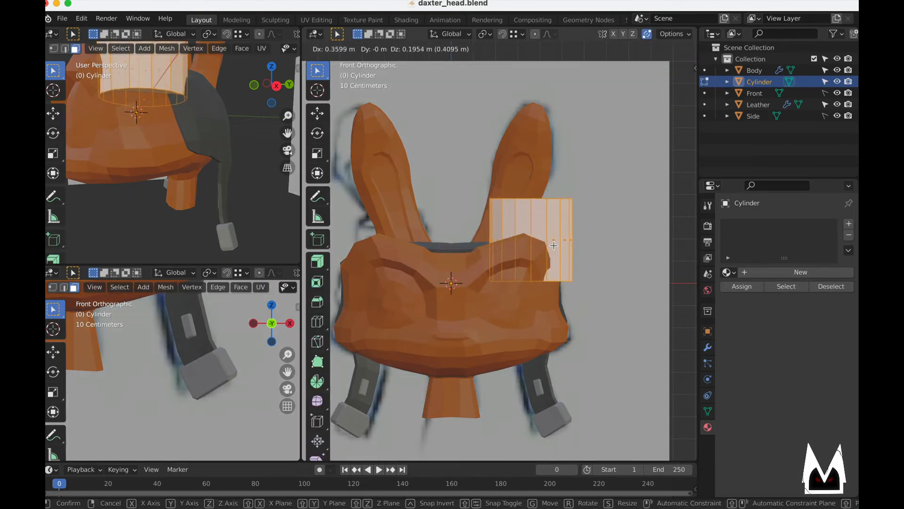
left_click(556, 245)
key("s")
left_click(584, 226)
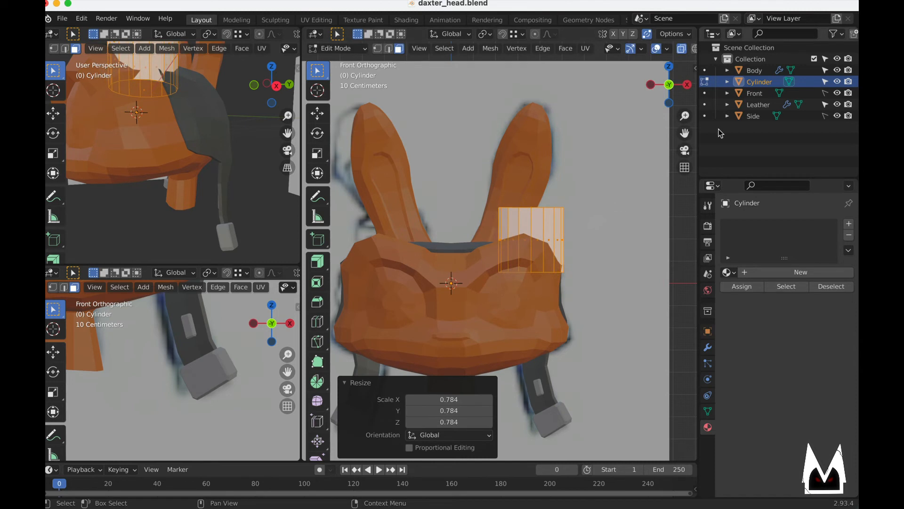
- Hide the Body and Leather objects and move the cylinder mesh toward the goggle drawn below the ear in the front sketch
left_click(837, 69)
left_click(838, 104)
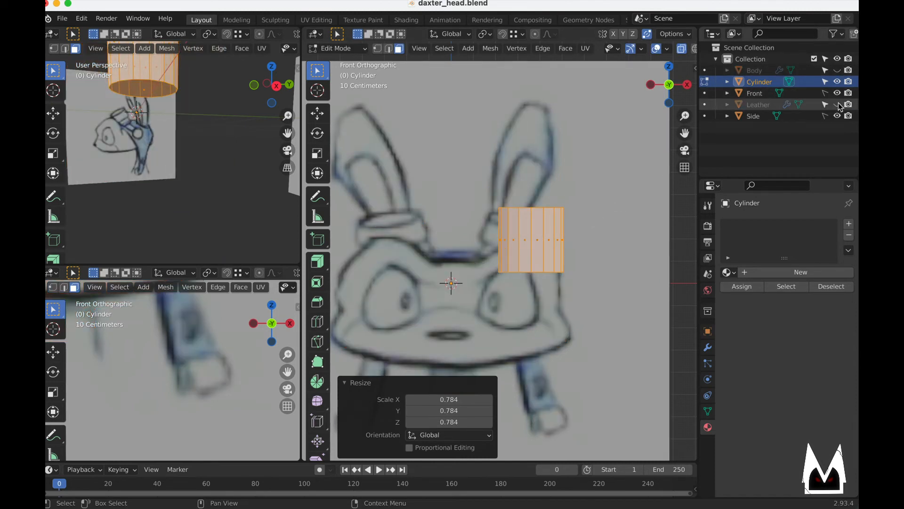
key("g")
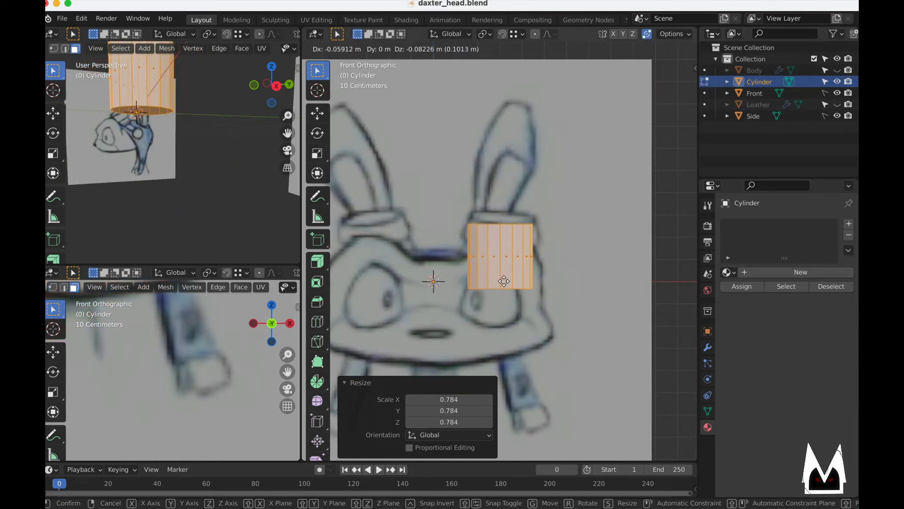
- Move the cylinder over the goggle eyepiece sketch at the base of the ear, aligning its top with the sketched rim in front view
left_click(503, 276)
scroll(513, 224, "up", 4)
key("g")
left_click(519, 277)
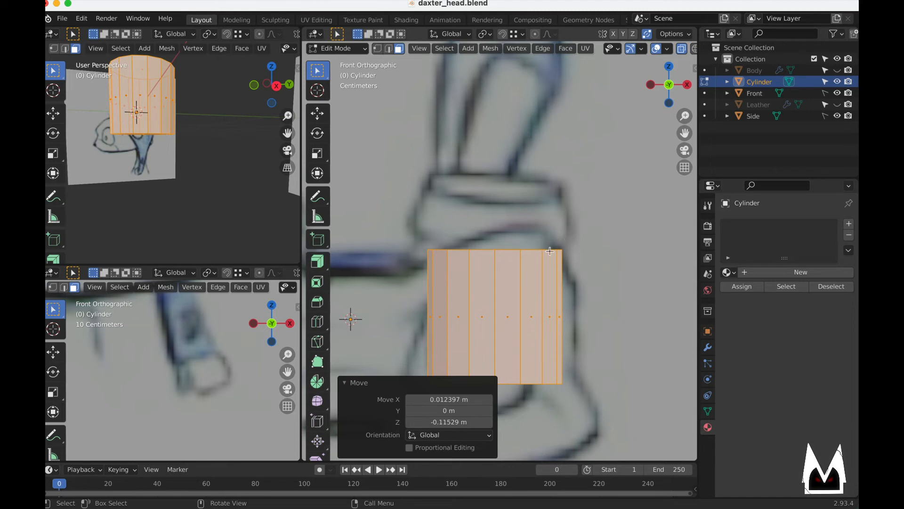
key("g")
key("z")
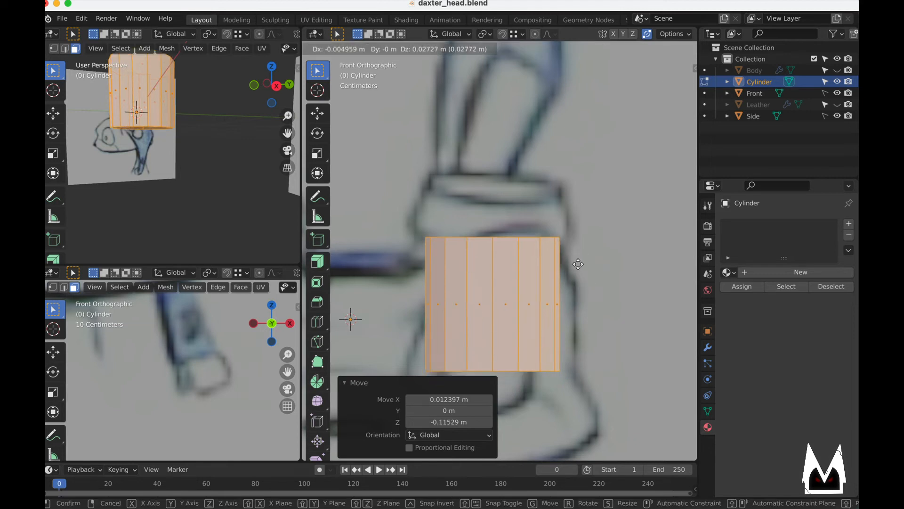
left_click(563, 287)
- Raise the cylinder's bottom vertex ring about 0.197 m along Z and scale it up by about 1.21
key("1")
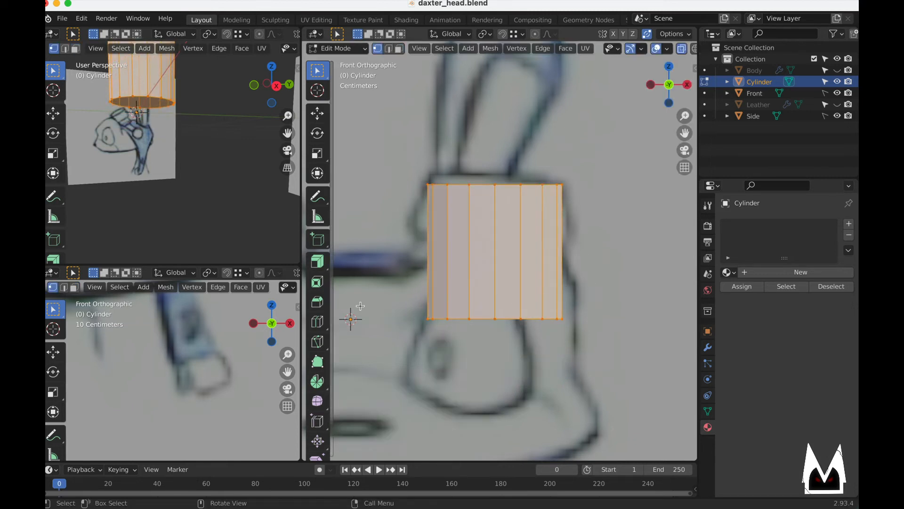
left_click_drag(360, 307, 622, 356)
key("g")
key("z")
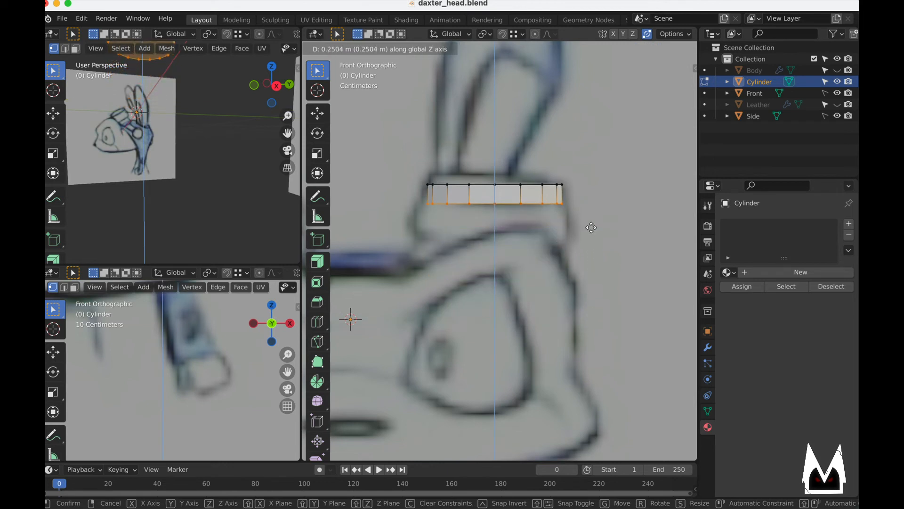
left_click(586, 254)
key("s")
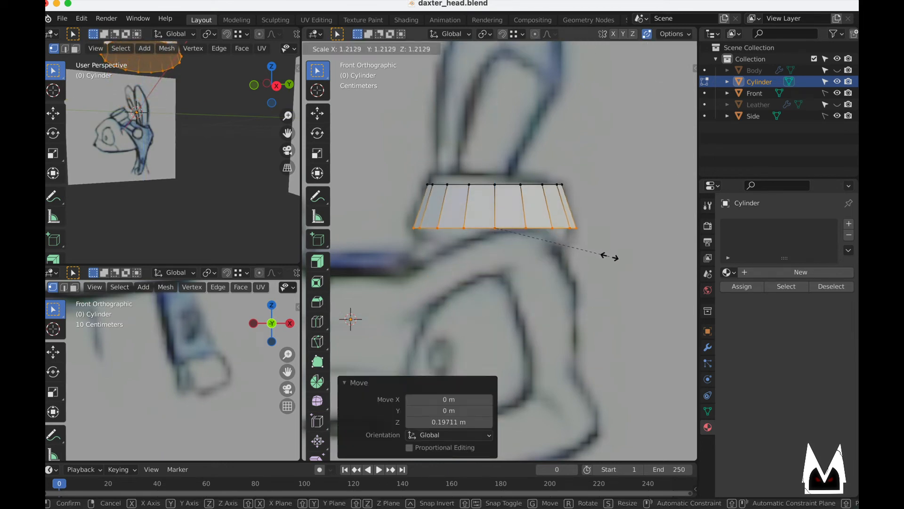
left_click(611, 256)
- Extrude the cylinder's bottom face downward about 0.04 m and scale it to 0.73
key("3")
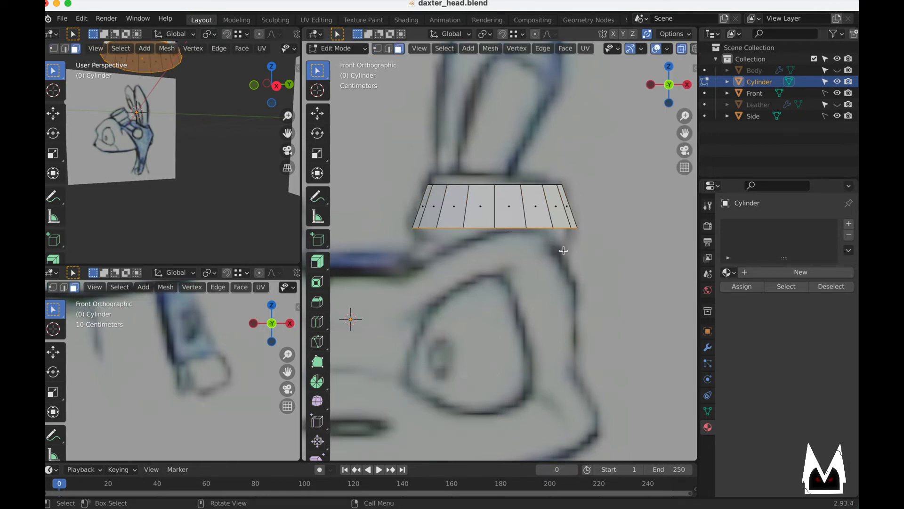
middle_click_drag(573, 241, 527, 221)
key("KP_1")
key("e")
left_click(549, 250)
key("s")
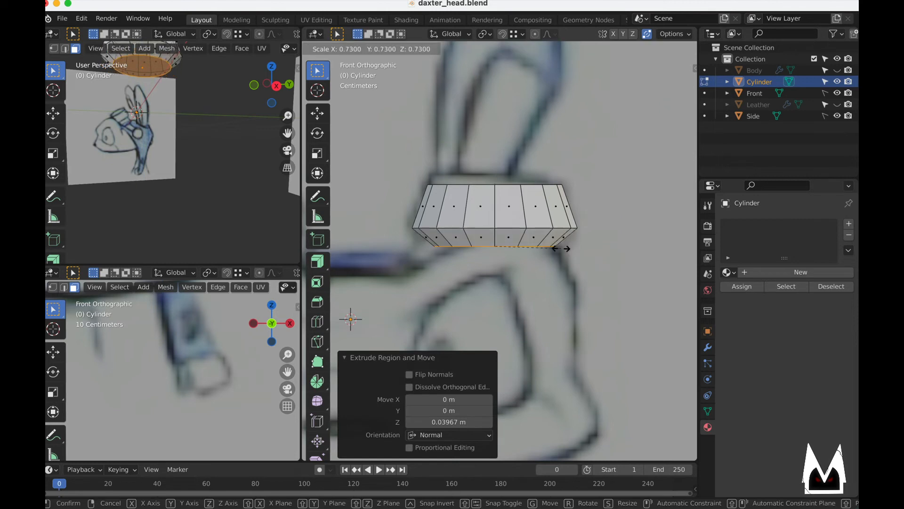
left_click(561, 249)
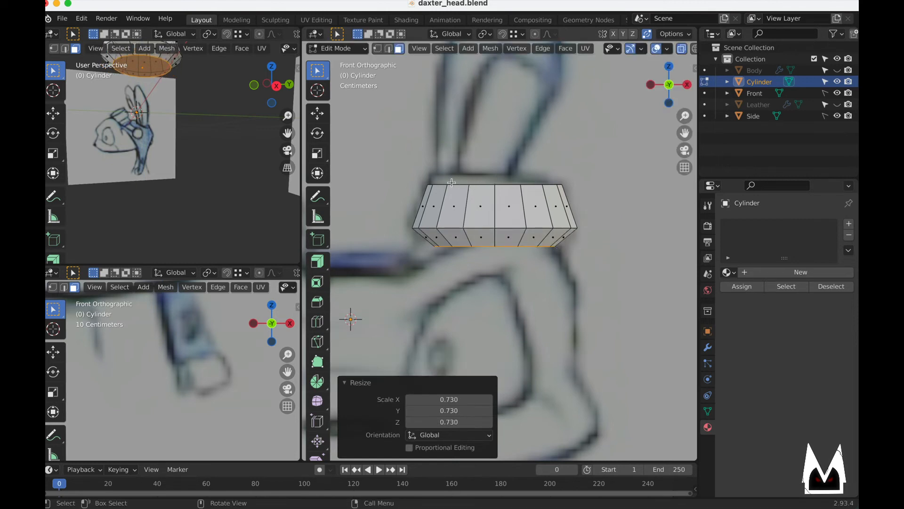
- Move the bottom edge loop up about 0.019 m along Z
key("1")
left_click(451, 183, "alt")
key("2")
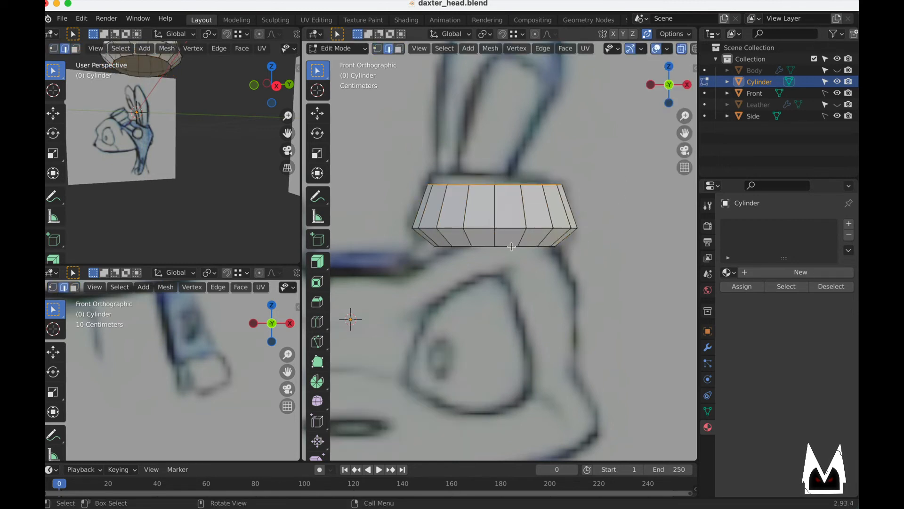
left_click(507, 246, "alt")
key("g")
key("z")
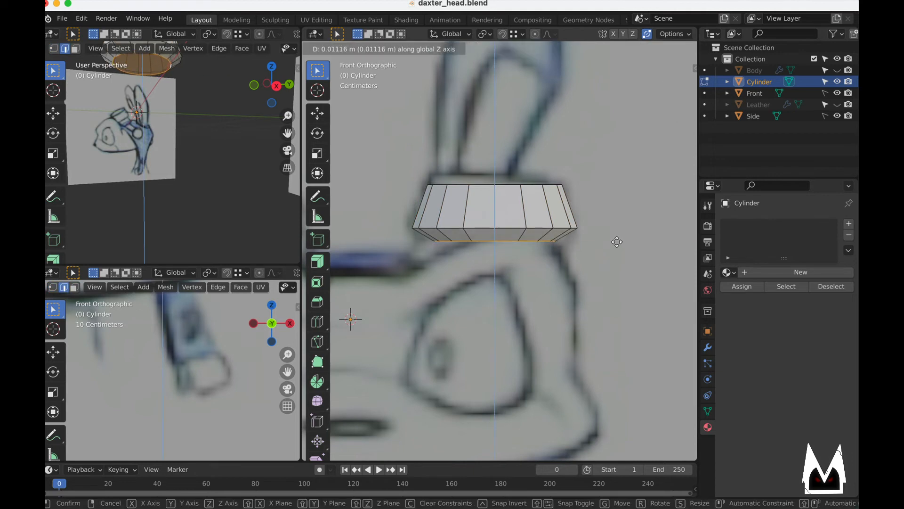
left_click(615, 238)
- Extrude the bottom loop downward about 0.04 m along its normal and scale it by 1.157
key("g")
key("z")
key("z")
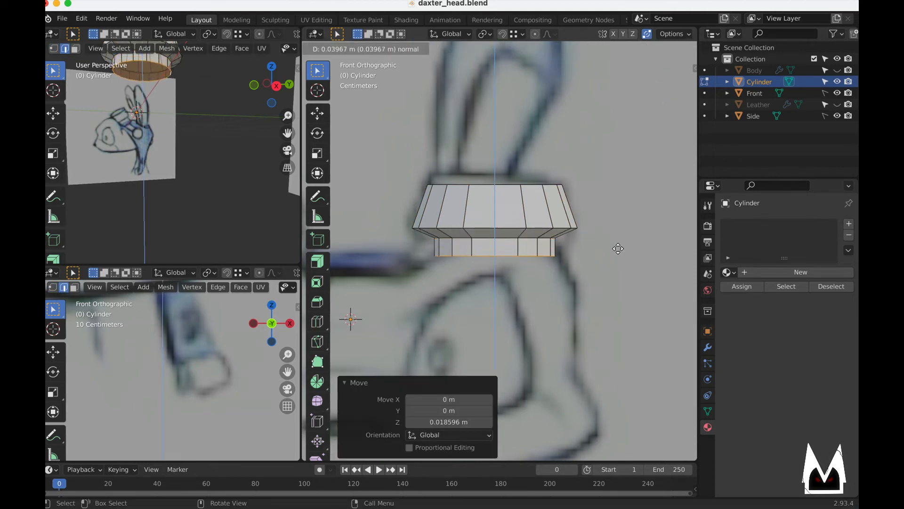
left_click(618, 251)
key("s")
left_click(636, 251)
scroll(606, 253, "down", 6)
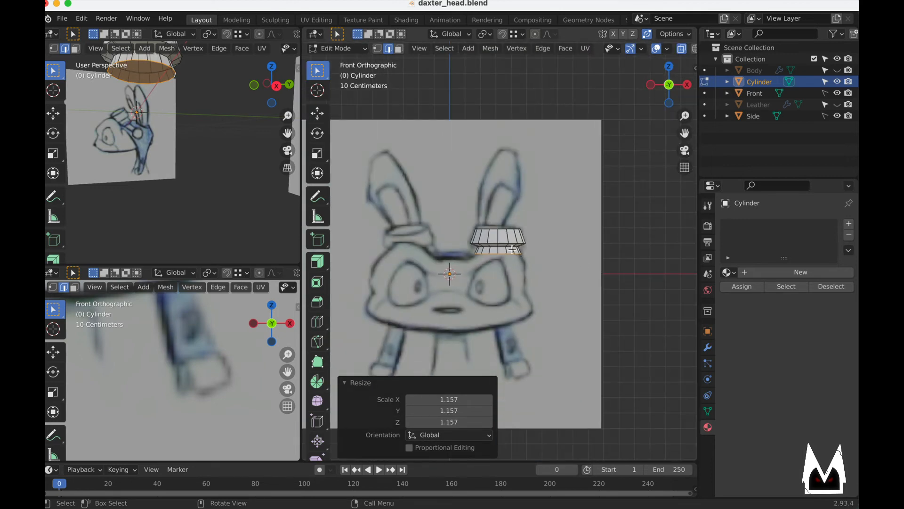
scroll(513, 250, "up", 3)
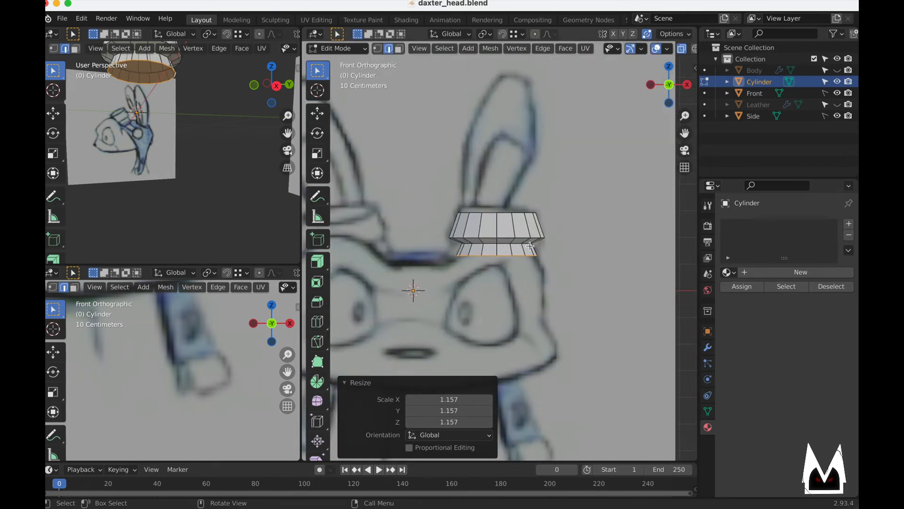
- Using daxter_concept.jpg as reference, narrow the eyepiece's widest edge loop slightly and scale its bottom loop by 0.857
key("super+Tab")
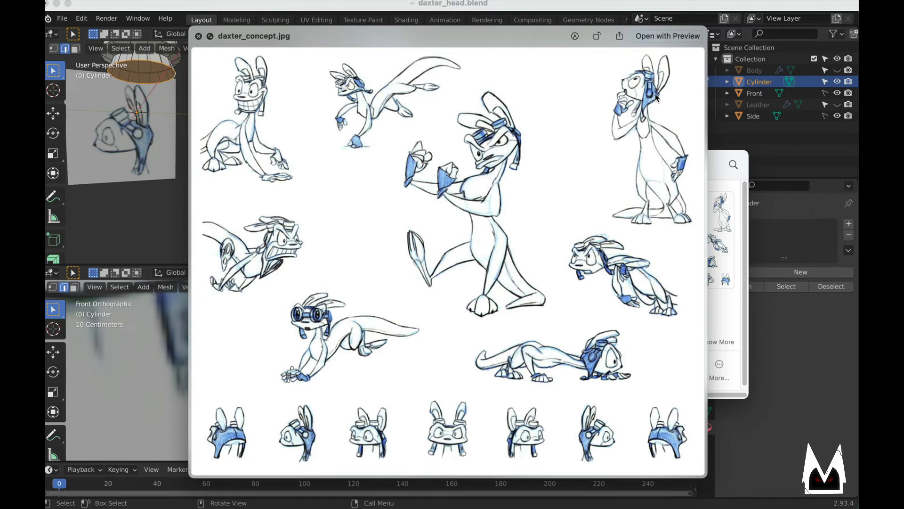
key("super+Tab")
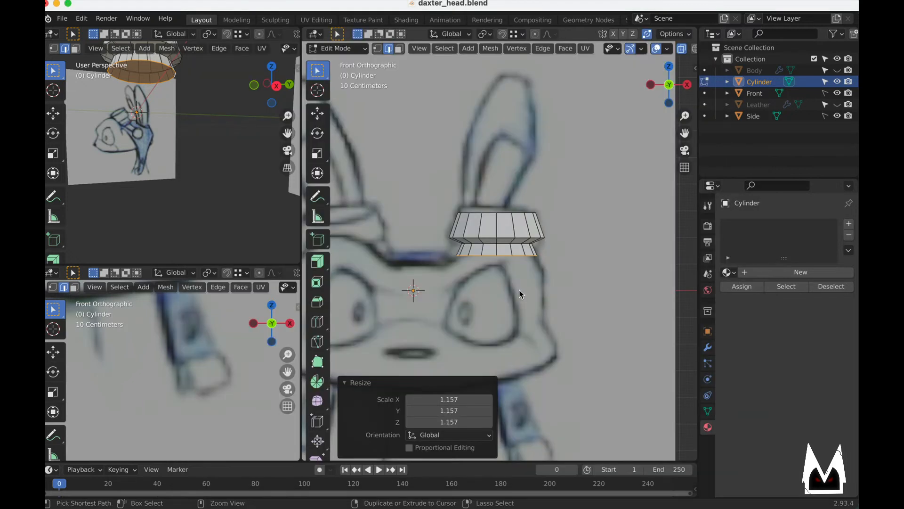
key("super+Tab")
key("super+Tab")
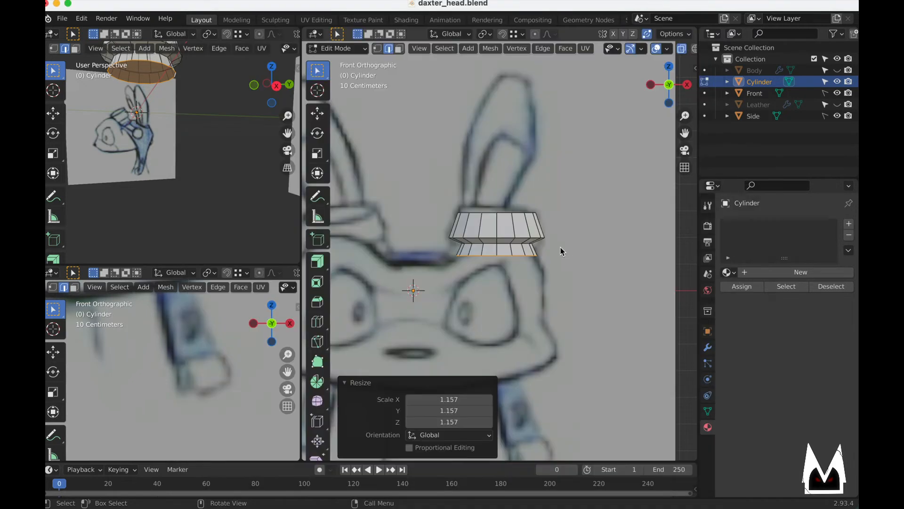
left_click(466, 241, "alt")
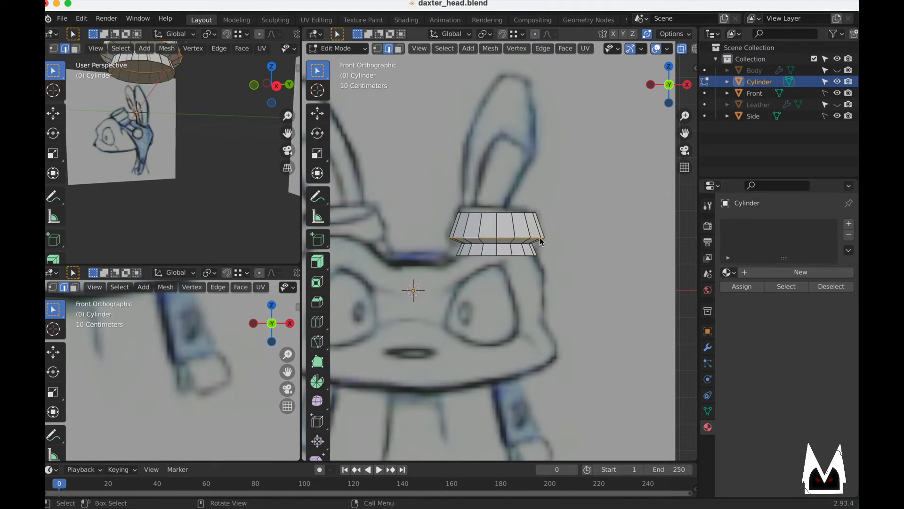
key("s")
left_click(578, 237)
left_click(518, 255, "alt")
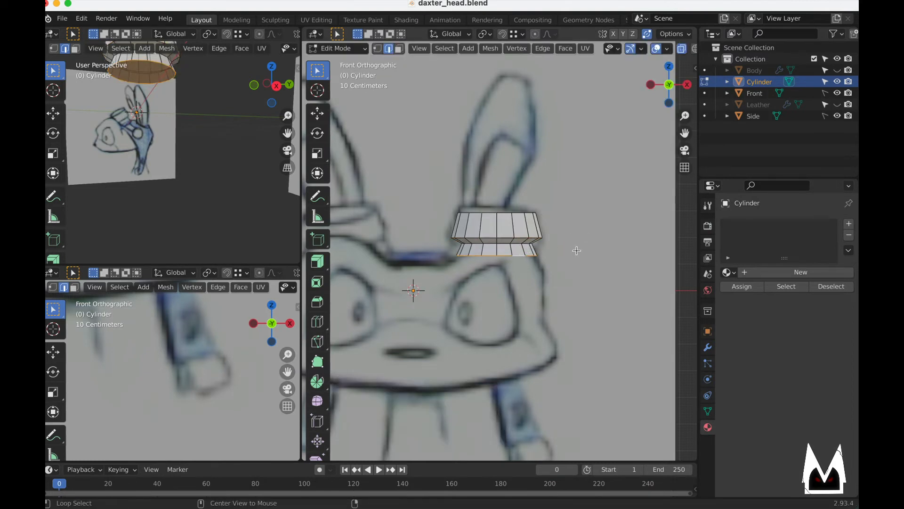
key("s")
left_click(568, 248)
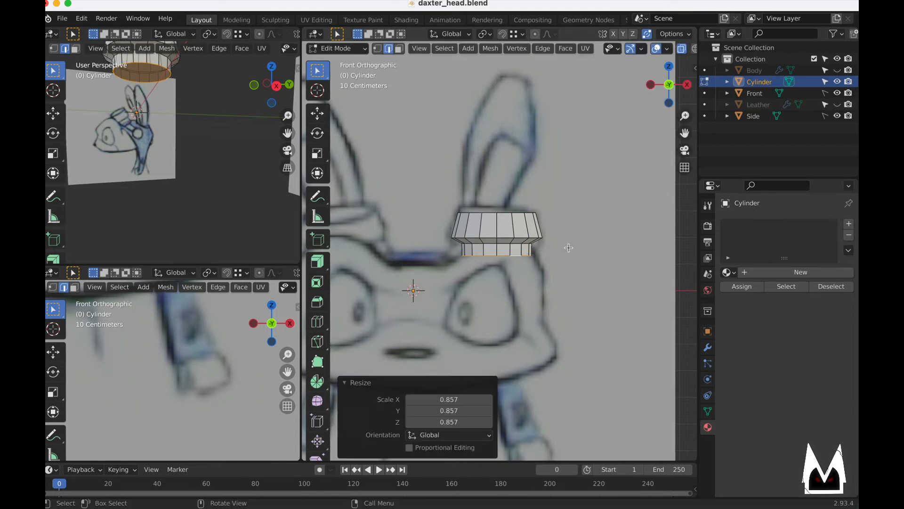
- Extrude the eyepiece's top face in place and scale it to 0.769 to form an inner rim
left_click(475, 240, "alt")
scroll(481, 239, "up", 3)
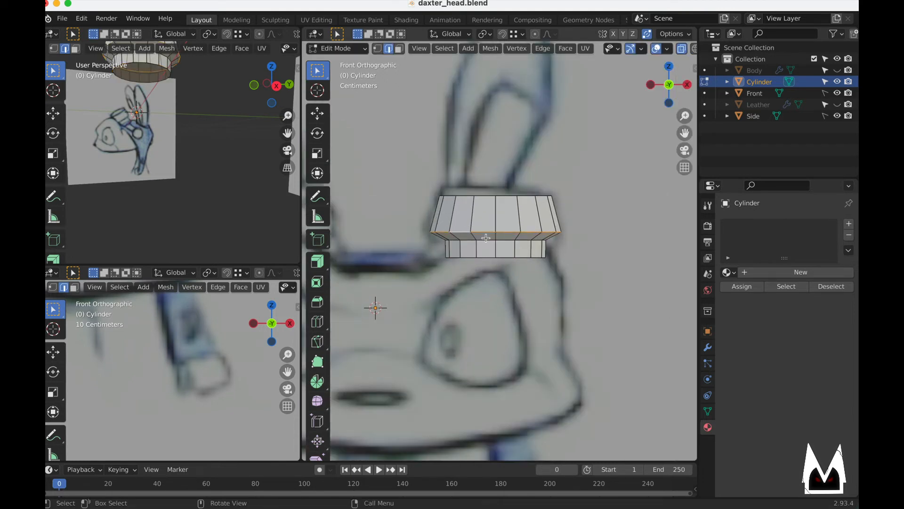
middle_click_drag(515, 192, 543, 196)
key("3")
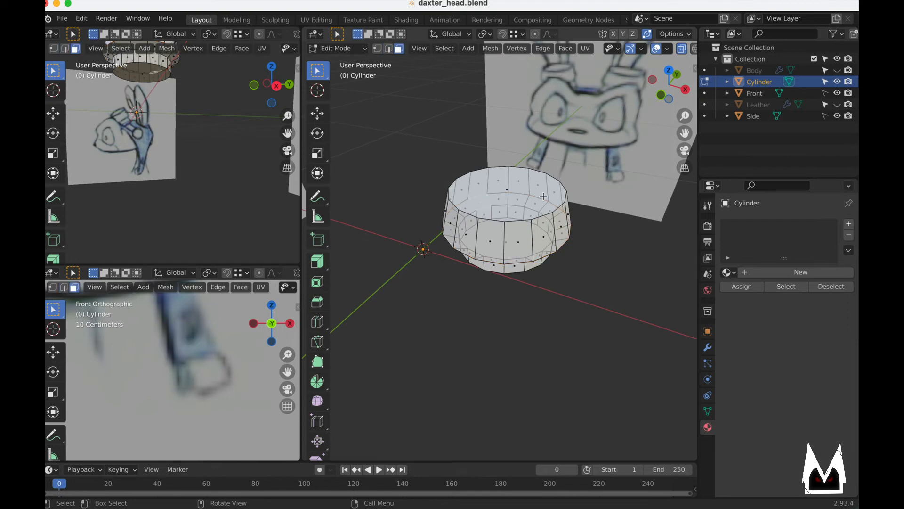
left_click(507, 190)
key("e")
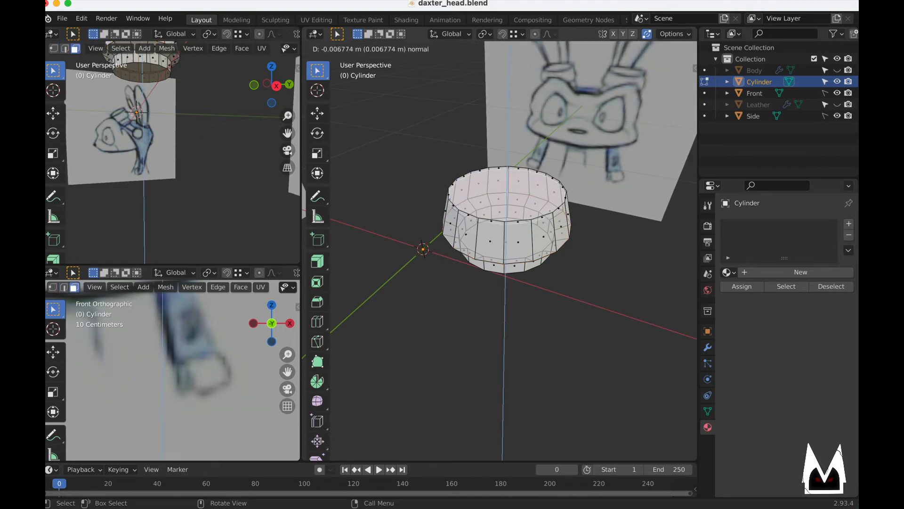
key("s")
left_click(570, 187)
- Check daxter_concept.jpg and extrude the inner top face downward to recess the eyepiece opening
key("super+Tab")
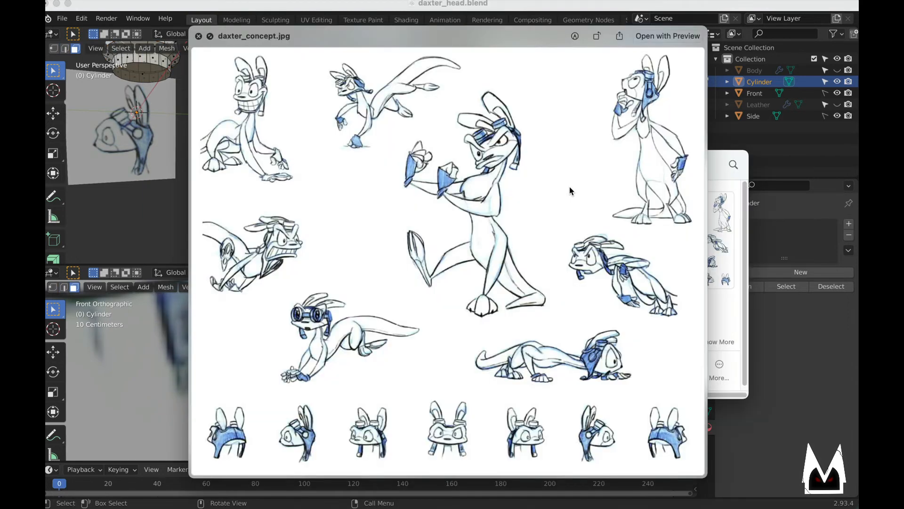
key("super+Tab")
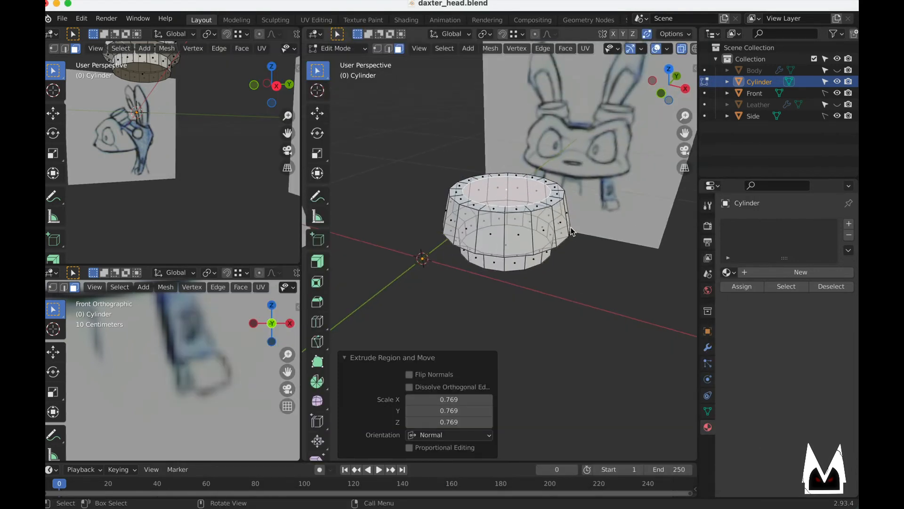
key("e")
left_click(546, 258)
key("Tab")
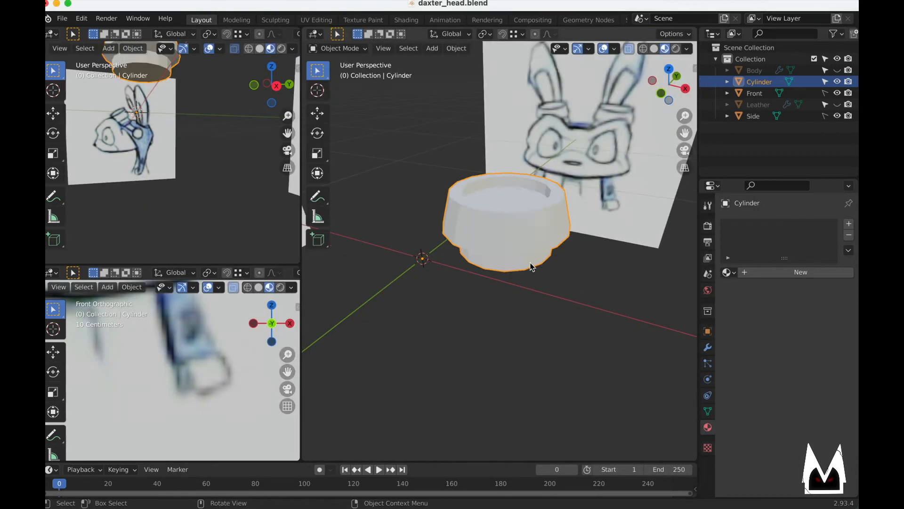
- Delete the cap face at the bottom of the eyepiece mesh
middle_click_drag(542, 262, 516, 309)
key("Tab")
left_click(502, 260)
key("x")
left_click(503, 262)
key("Tab")
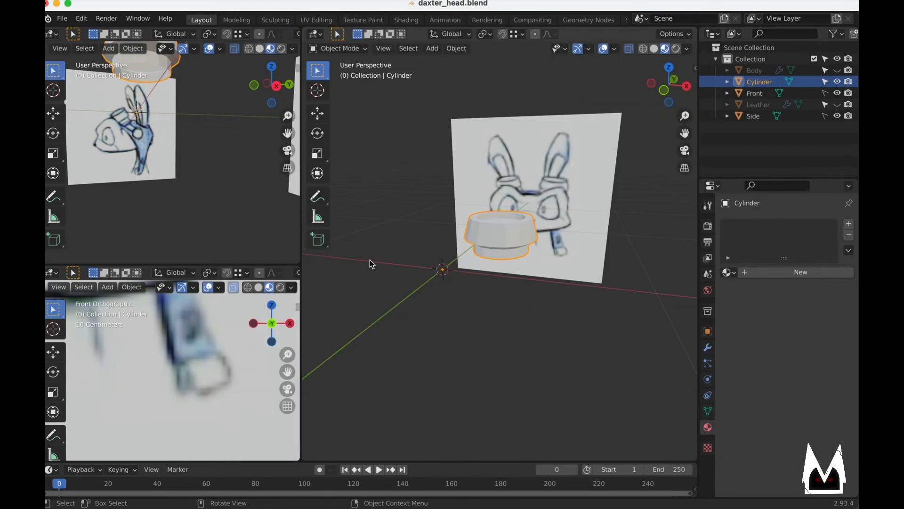
scroll(185, 375, "down", 5)
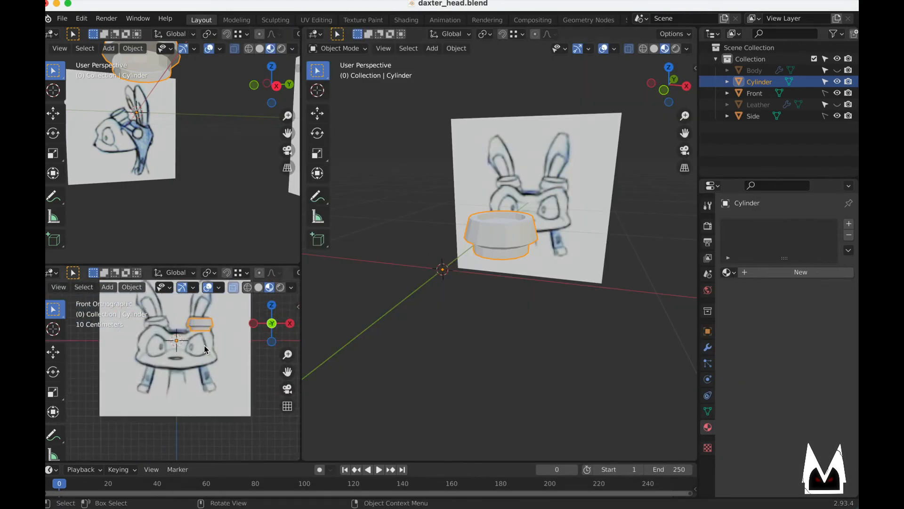
key("g")
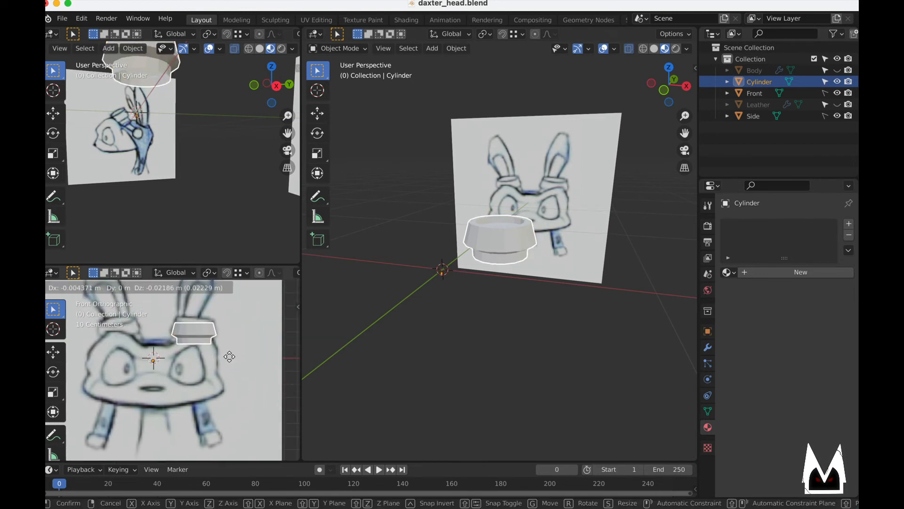
left_click(242, 343)
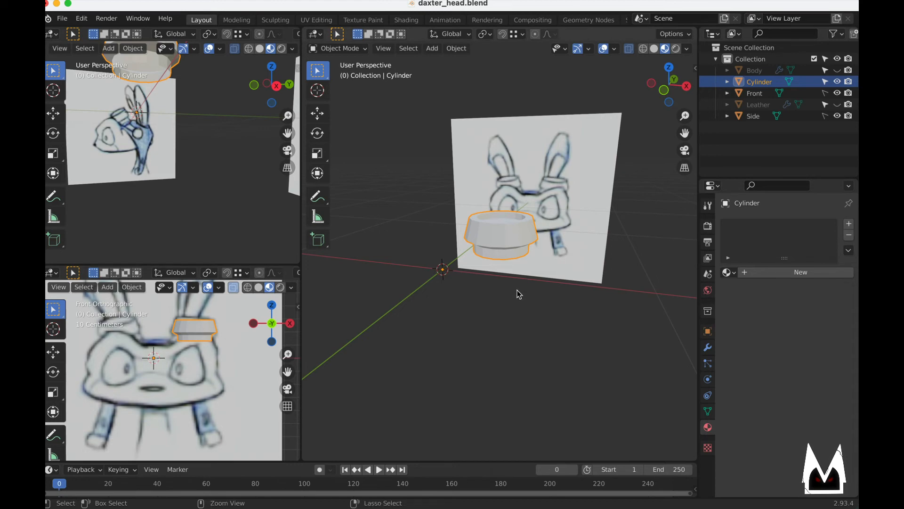
- Select the whole eyepiece mesh in Edit Mode and tilt it slightly in the front view to match the sketch
key("Tab")
key("Tab")
key("Tab")
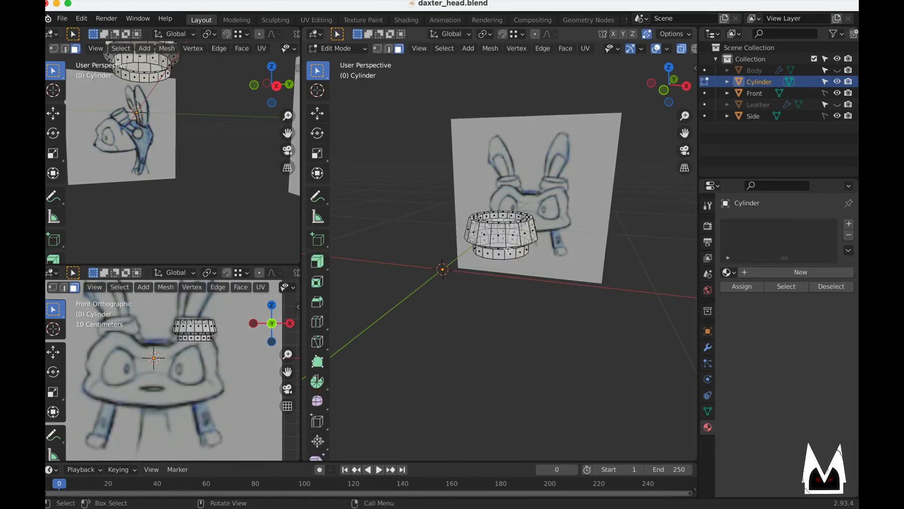
key("a")
key("r")
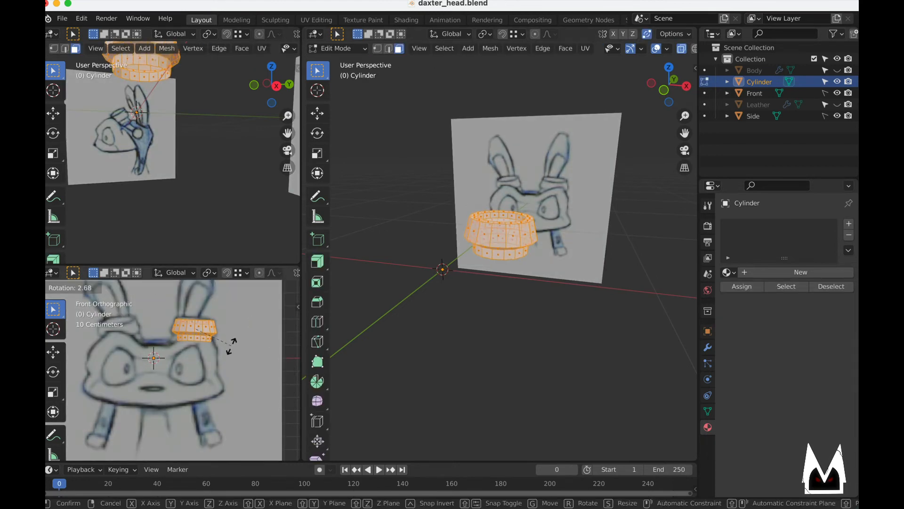
left_click(231, 349)
- Rotate the selected eyepiece mesh -17.6° in the right side view and move it over the sketched goggle
middle_click_drag(533, 280, 519, 275, "alt")
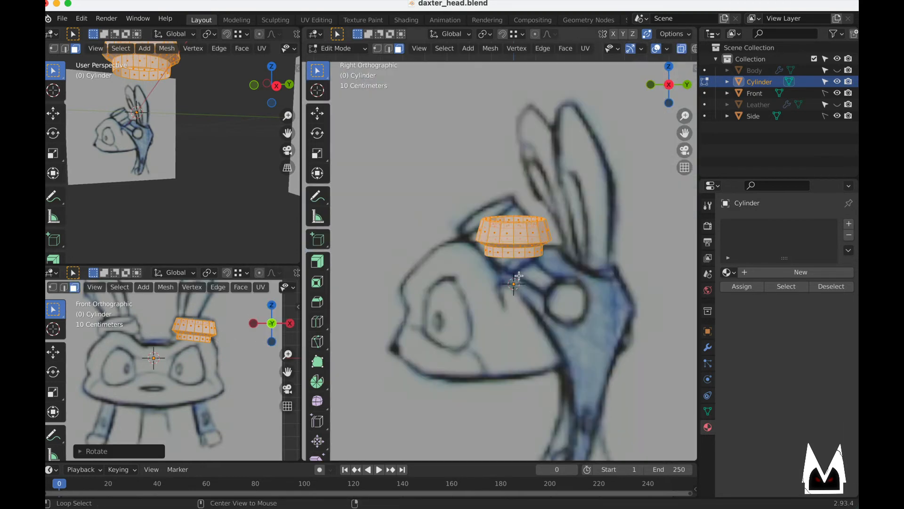
key("r")
left_click(624, 226)
key("g")
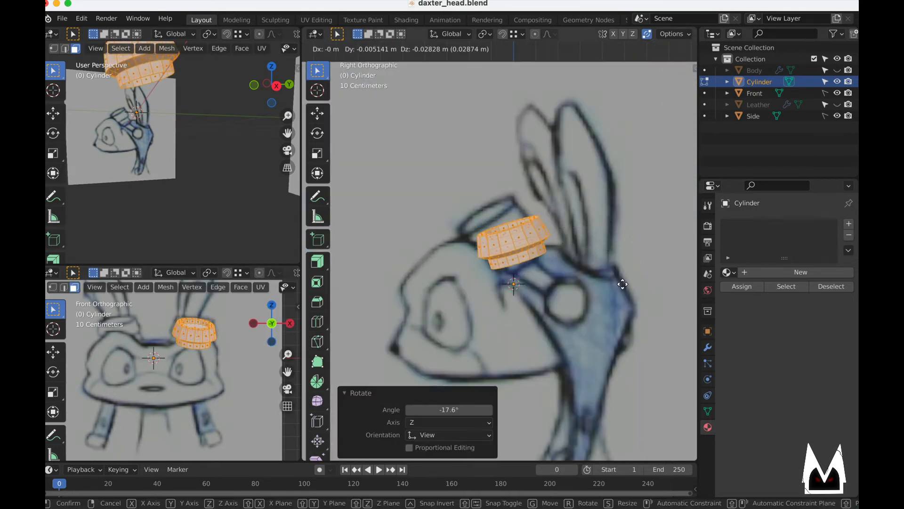
left_click(614, 216)
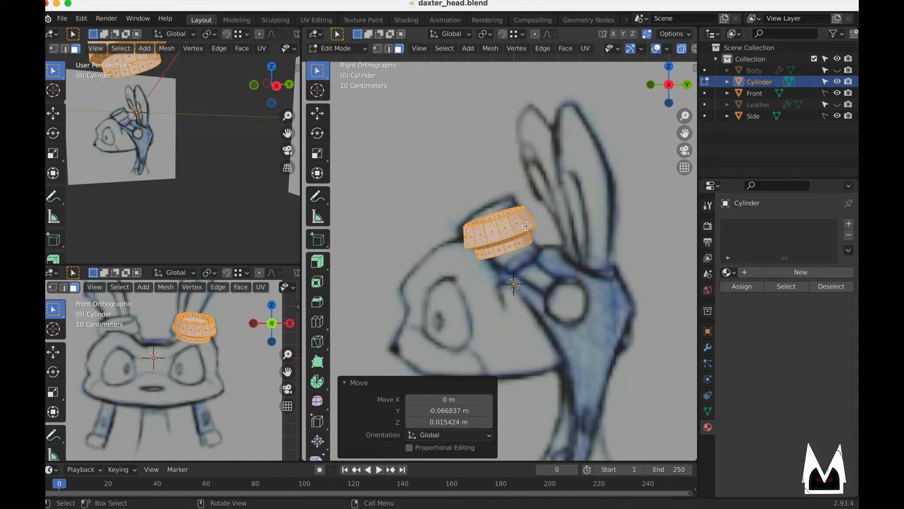
key("g")
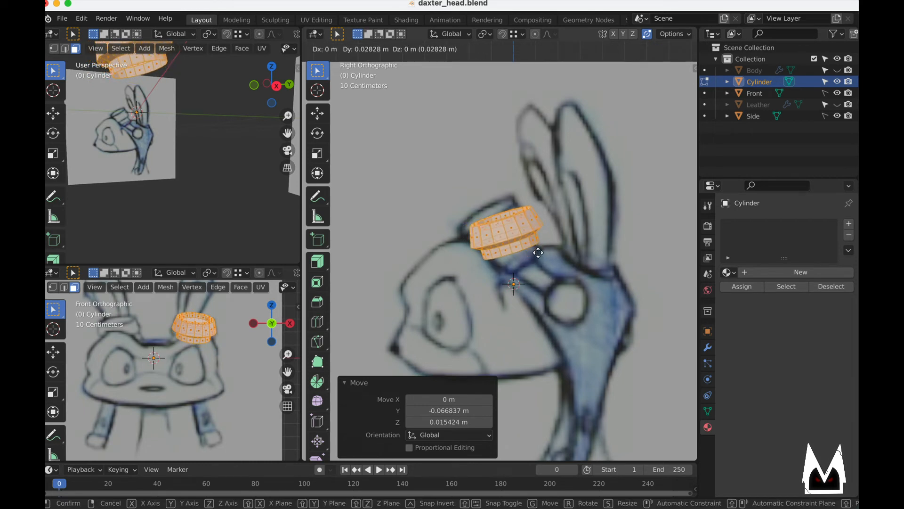
left_click(540, 252)
- Refine the eyepiece's side-view tilt with further rotations of -3.04° and -5.04°, nudging it slightly down and back
key("r")
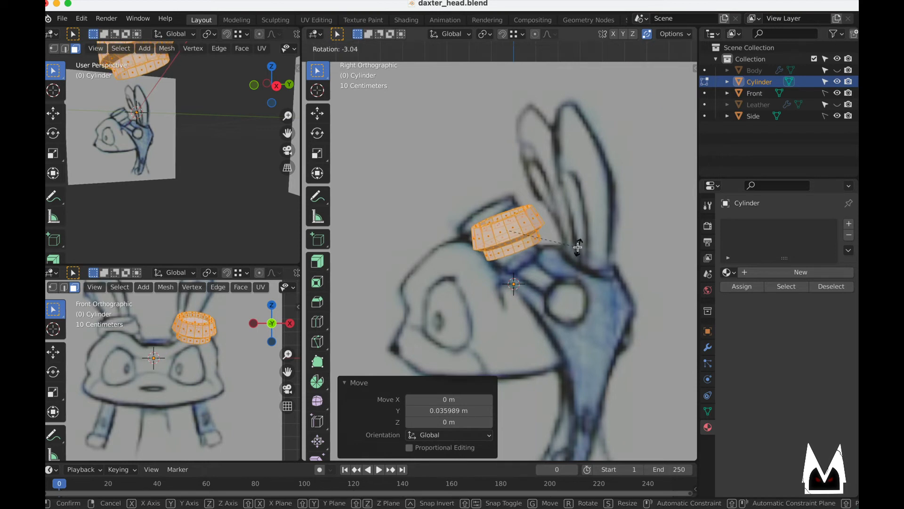
left_click(574, 247)
key("g")
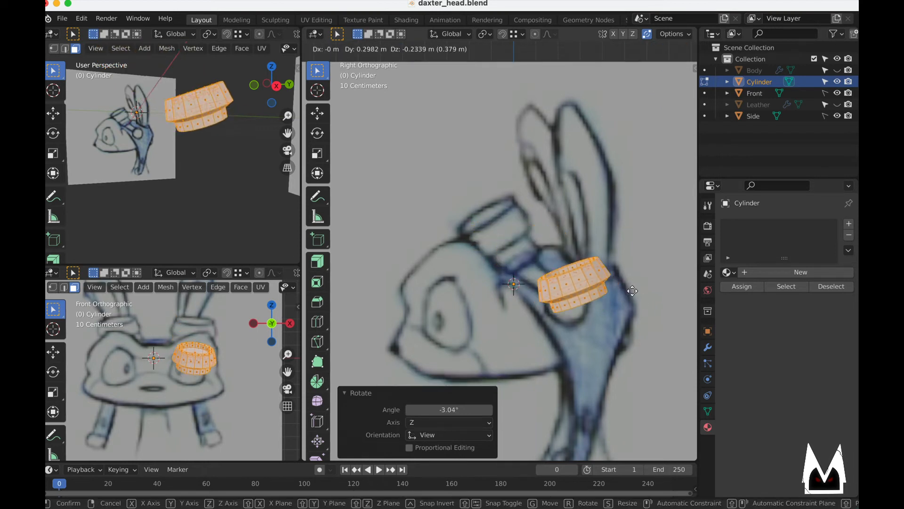
left_click(575, 254)
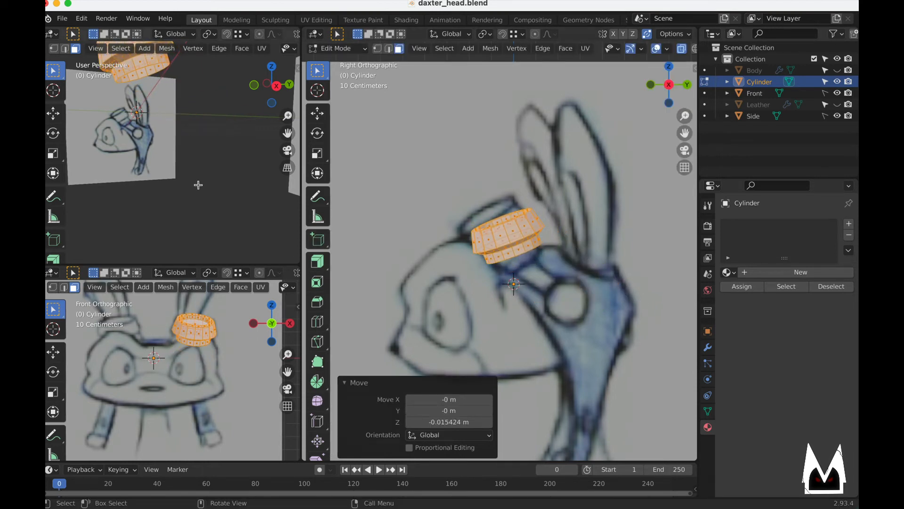
key("r")
left_click(584, 270)
key("g")
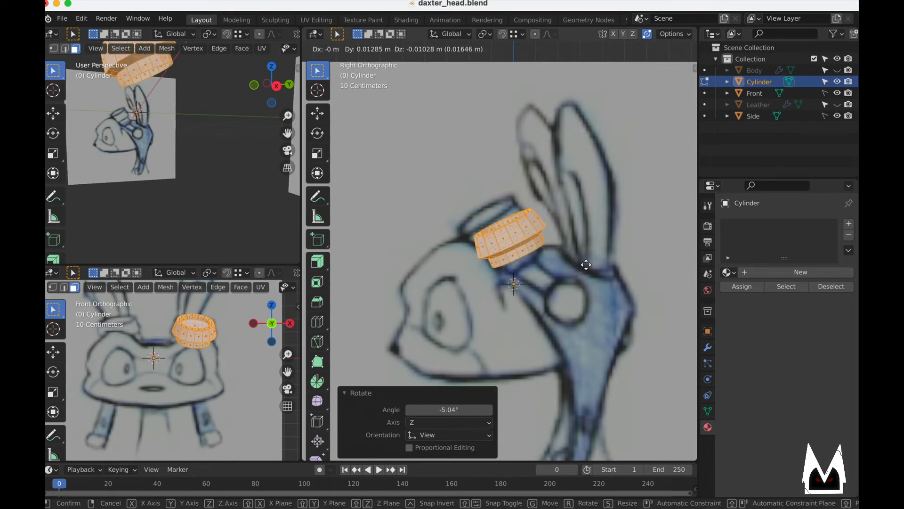
left_click(585, 265)
- Unhide the Body and Leather objects and adjust the eyepiece's position against the head
left_click(837, 71)
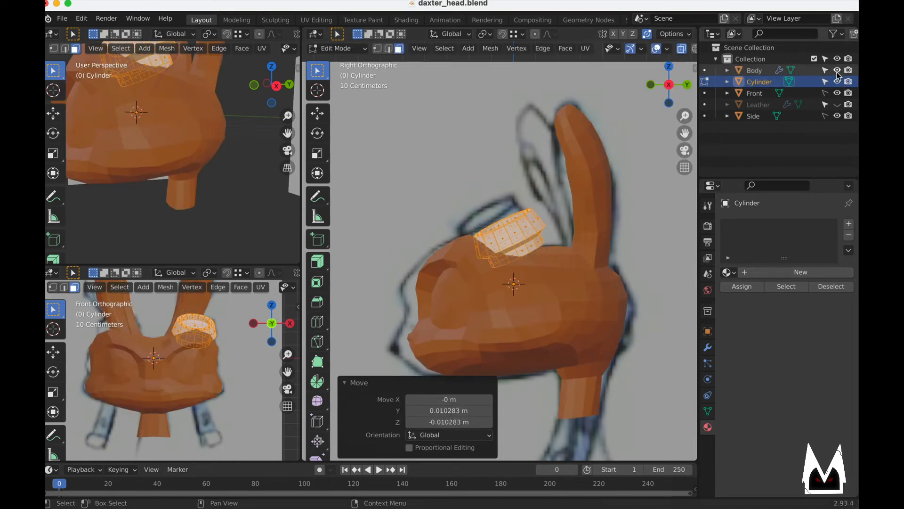
left_click(837, 104)
middle_click_drag(489, 264, 527, 241)
key("g")
left_click(522, 271)
- Select the edge loop around the lower end of the eyepiece's wide section and scale it to about 0.9
key("2")
key("alt+a")
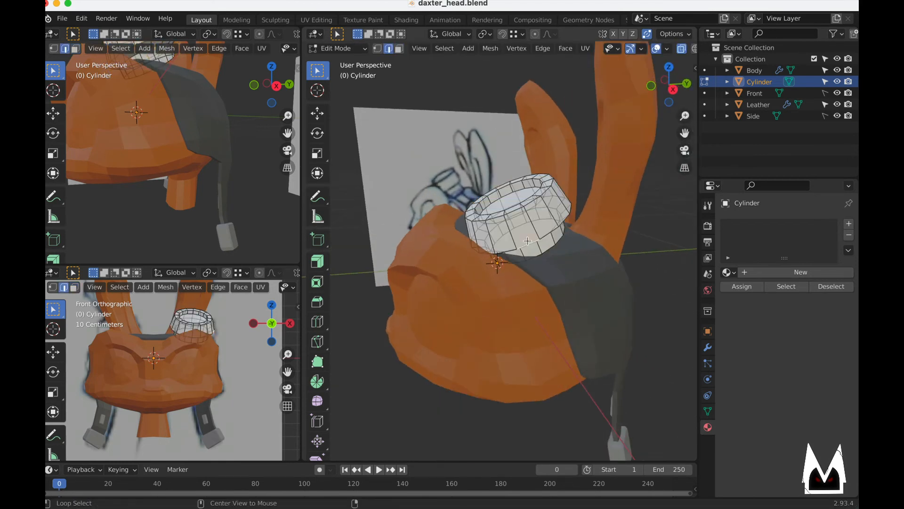
left_click(543, 235, "alt")
key("s")
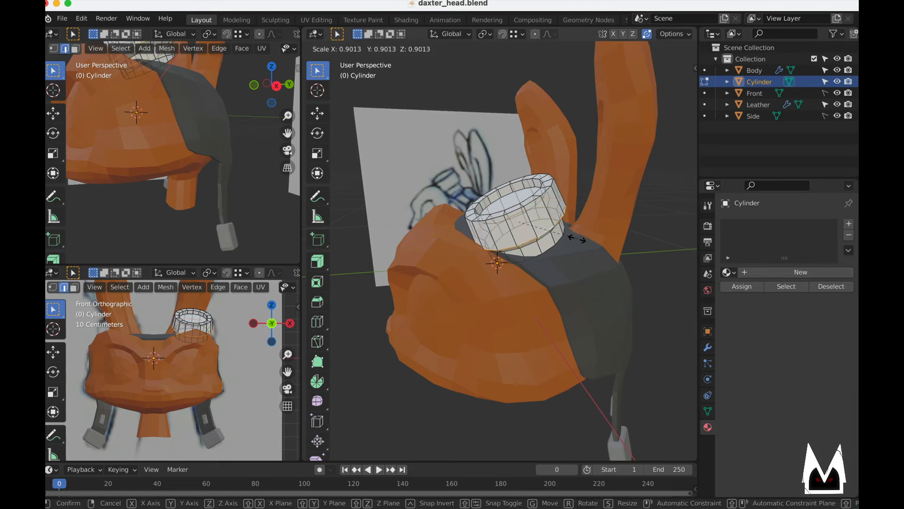
left_click(578, 239)
- In Object Mode, move the eyepiece about 0.005 m in X and -0.027 m in Z in the front view
key("Tab")
mouse_move(580, 238)
middle_mouse_down()
mouse_move(523, 236)
mouse_move(535, 234)
mouse_move(368, 296)
middle_mouse_up()
mouse_move(556, 253)
middle_mouse_down()
mouse_move(547, 268)
mouse_move(585, 268)
mouse_move(531, 268)
mouse_move(598, 269)
mouse_move(520, 266)
middle_mouse_up()
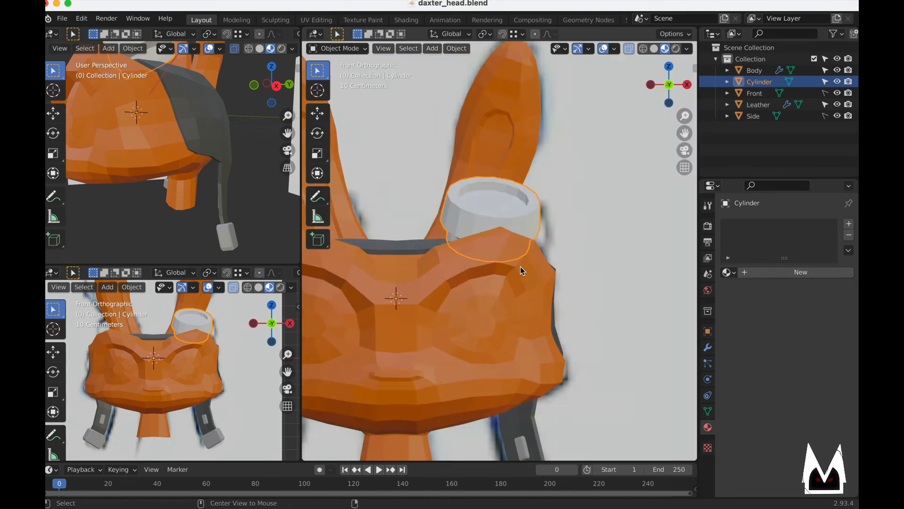
key("g")
left_click(538, 270)
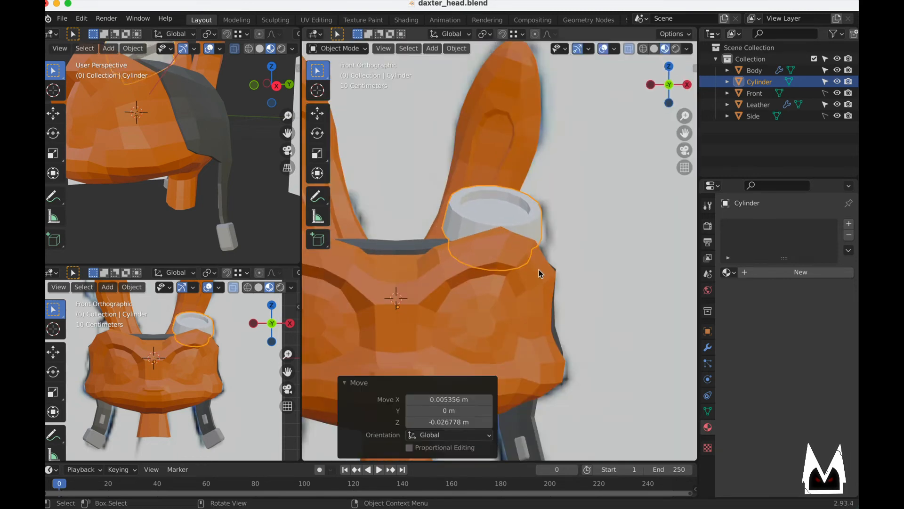
- Compare the eyepiece's placement on the head with the goggles in daxter_concept.jpg
scroll(540, 272, "down", 3)
scroll(571, 265, "down", 2)
middle_click_drag(572, 264, 529, 285)
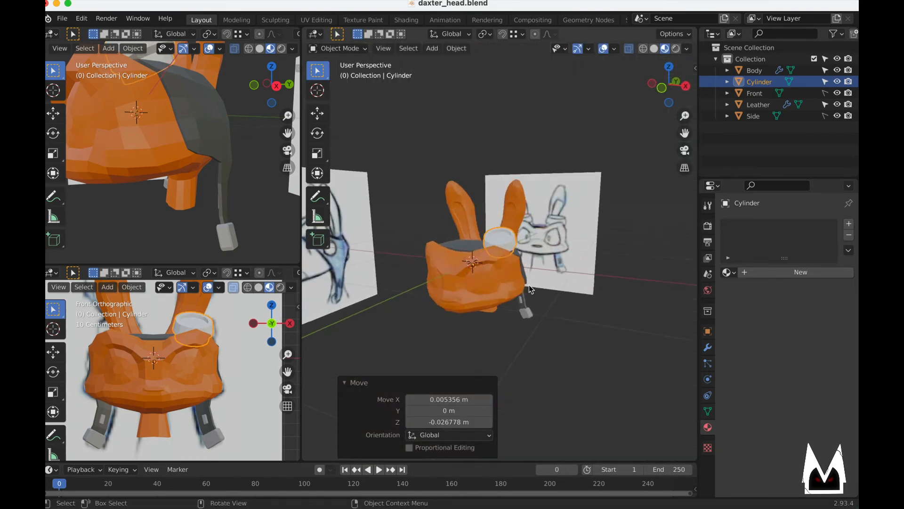
key("super+Tab")
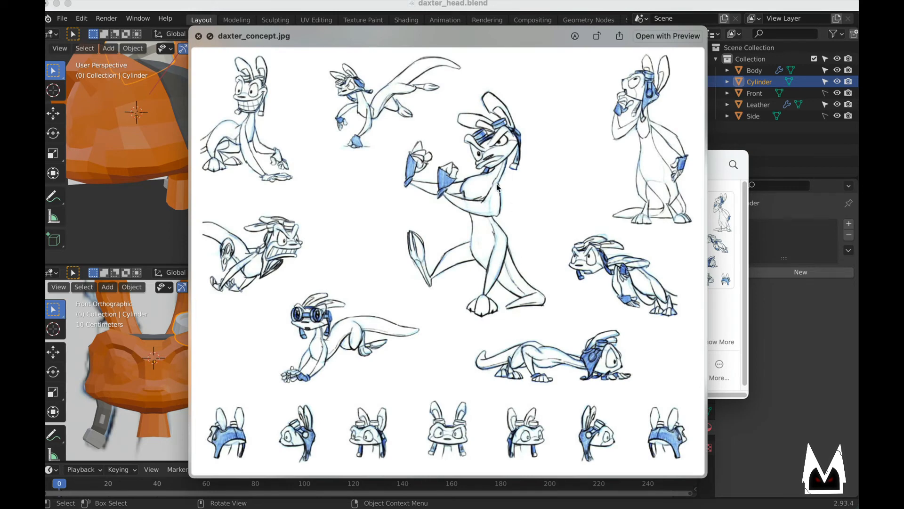
key("super+Tab")
scroll(502, 257, "up", 4)
middle_click_drag(513, 255, 501, 233)
key("r")
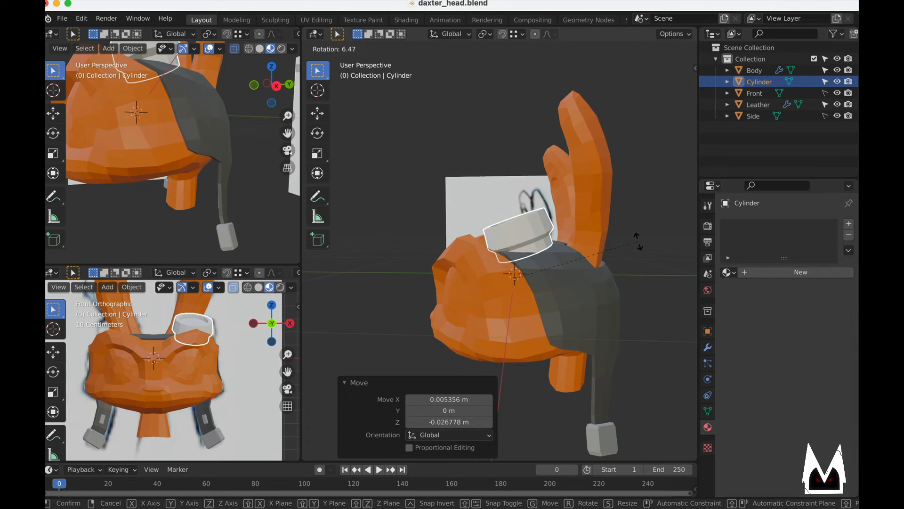
left_click(631, 243)
- Select the whole eyepiece mesh in Edit Mode, rotate it about 4° from the side, and nudge it into place
key("Tab")
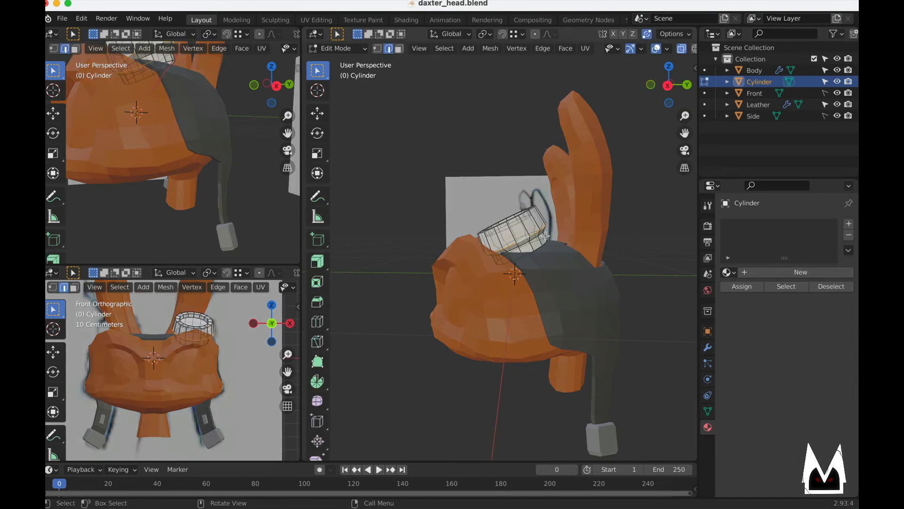
key("3")
key("a")
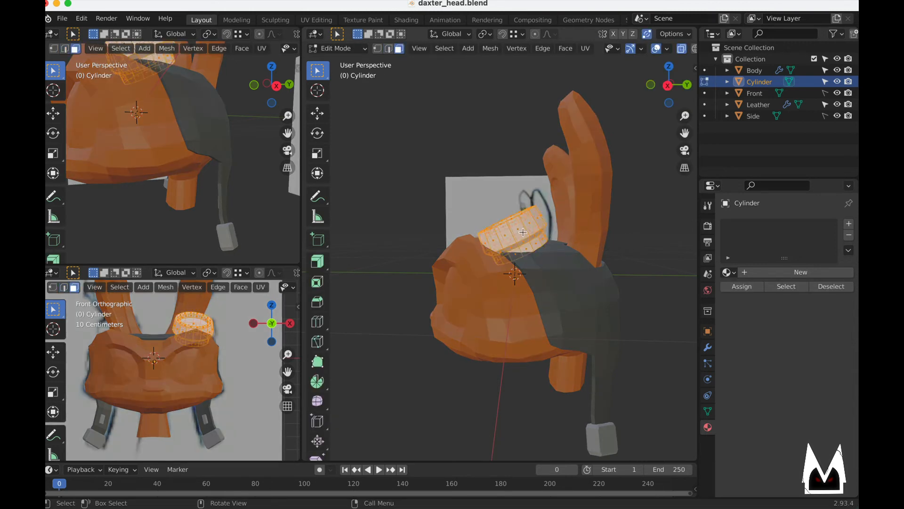
middle_click_drag(595, 234, 606, 232)
key("r")
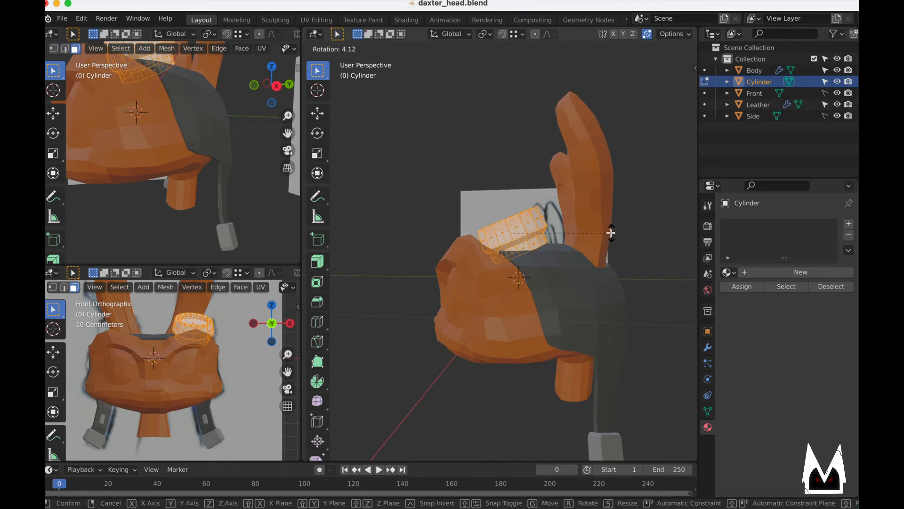
left_click(611, 232)
key("g")
left_click(613, 233)
- Extrude the eyepiece's bottom end about 0.056 m along its normal so it reaches into the leather cap
middle_click_drag(613, 232, 566, 243)
scroll(577, 232, "up", 2)
key("2")
left_click(549, 239, "alt")
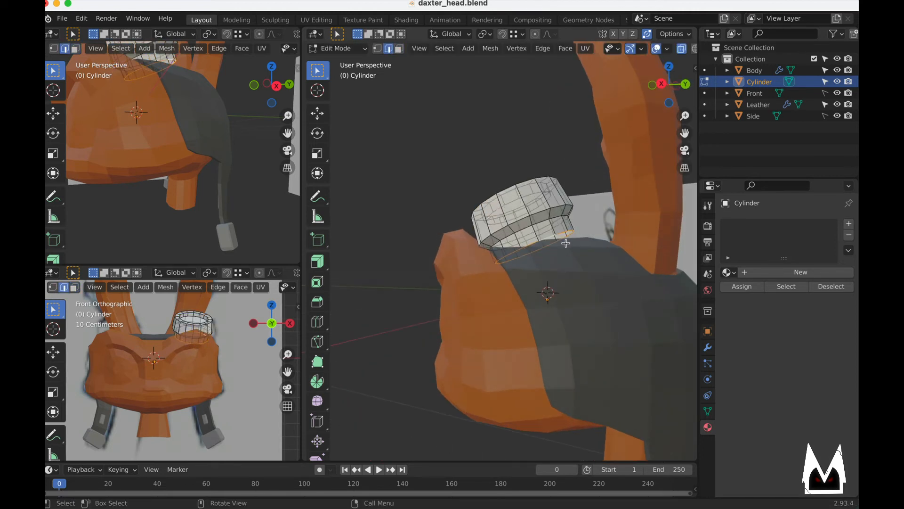
key("3")
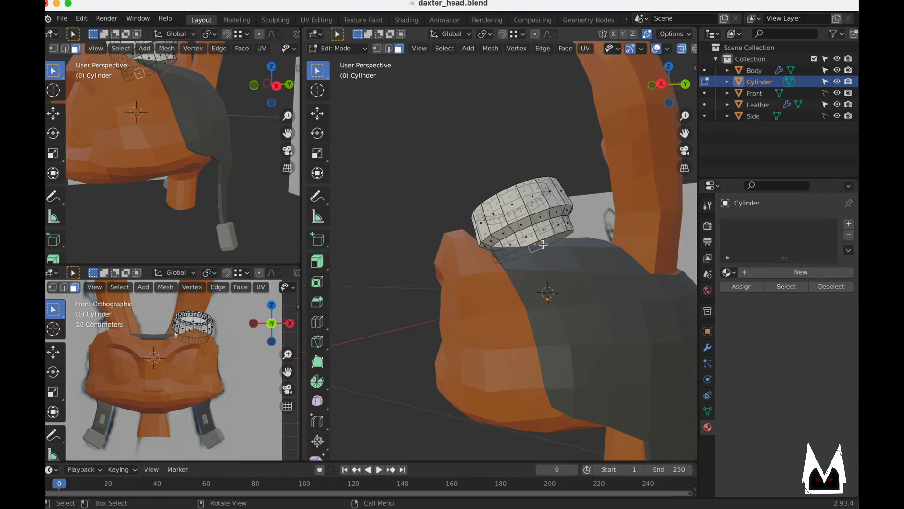
left_click(536, 249)
middle_click_drag(551, 257, 558, 260)
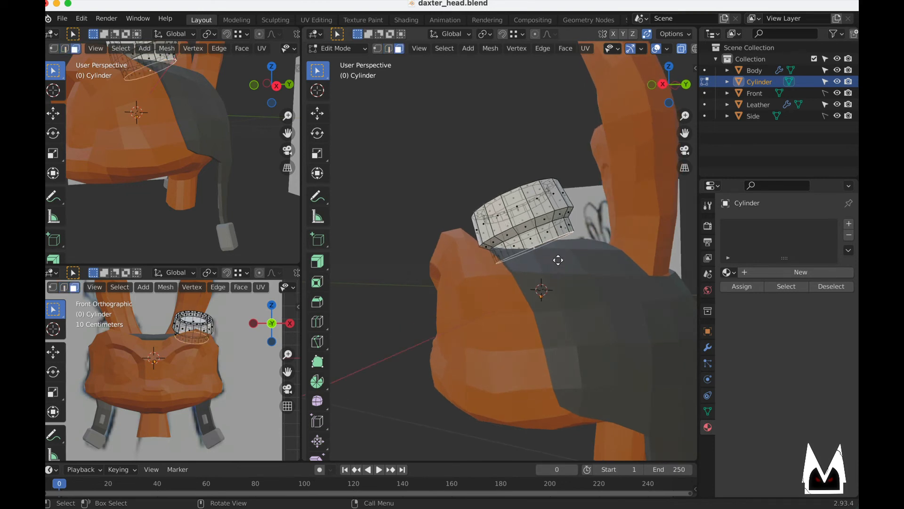
key("g")
key("g")
right_click(563, 268)
key("e")
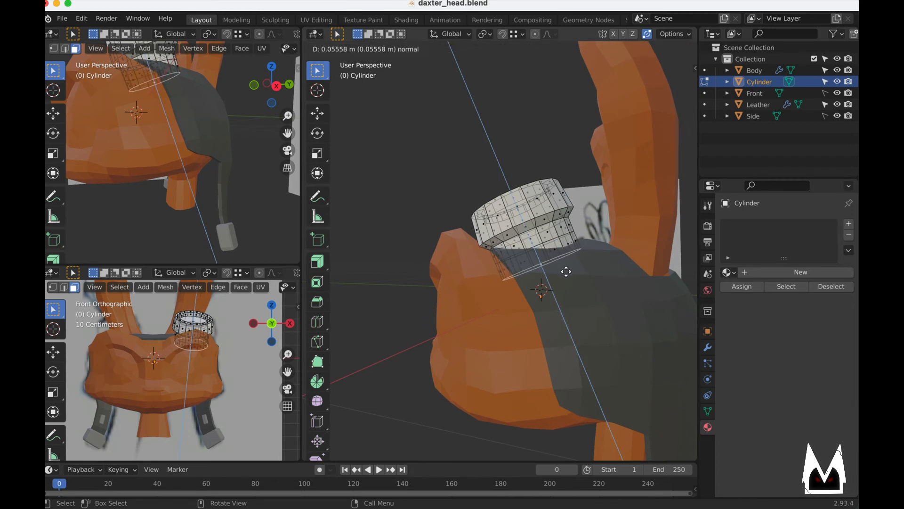
left_click(566, 272)
- Delete the cap face closing the bottom of the extruded eyepiece
middle_click_drag(575, 279, 564, 260)
left_click(546, 250, "alt")
key("x")
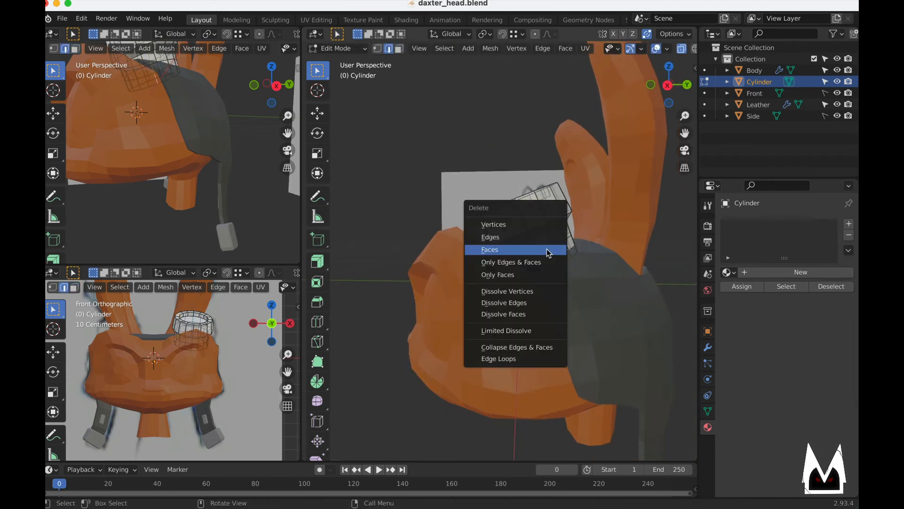
left_click(546, 250)
left_click(557, 245, "alt")
key("x")
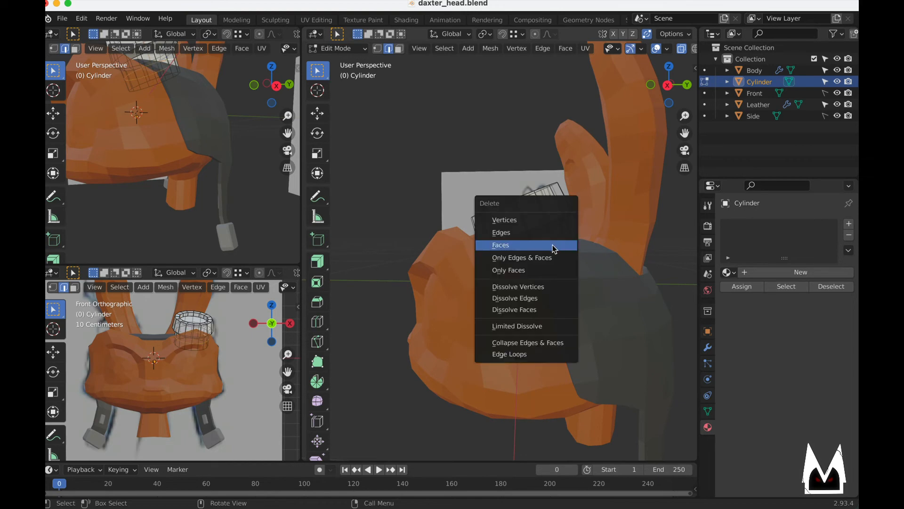
left_click(538, 246)
- In Object Mode, move the eyepiece about 0.023 m up and -0.002 m in Y in the right side view
key("Tab")
scroll(544, 252, "down", 4)
middle_click_drag(479, 260, 529, 253)
left_click(427, 307)
scroll(488, 260, "up", 3)
left_click(521, 251)
scroll(497, 246, "up", 2)
key("KP_3")
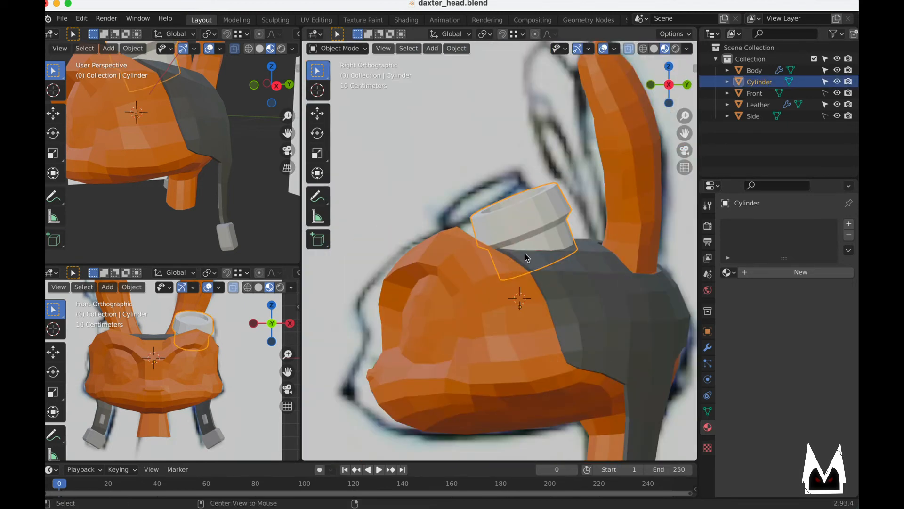
key("g")
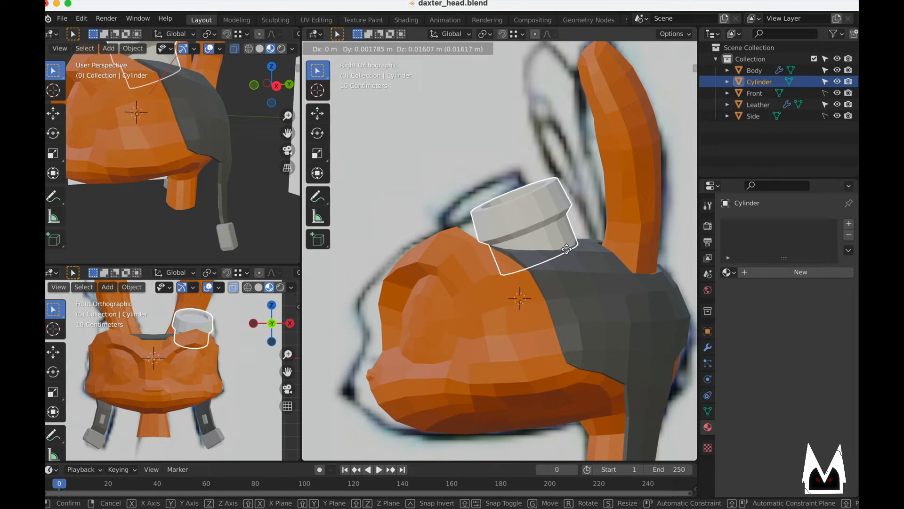
left_click(567, 250)
- Select the linked eyepiece mesh in Edit Mode and rotate it 7.24° in the right side view
scroll(567, 250, "down", 3)
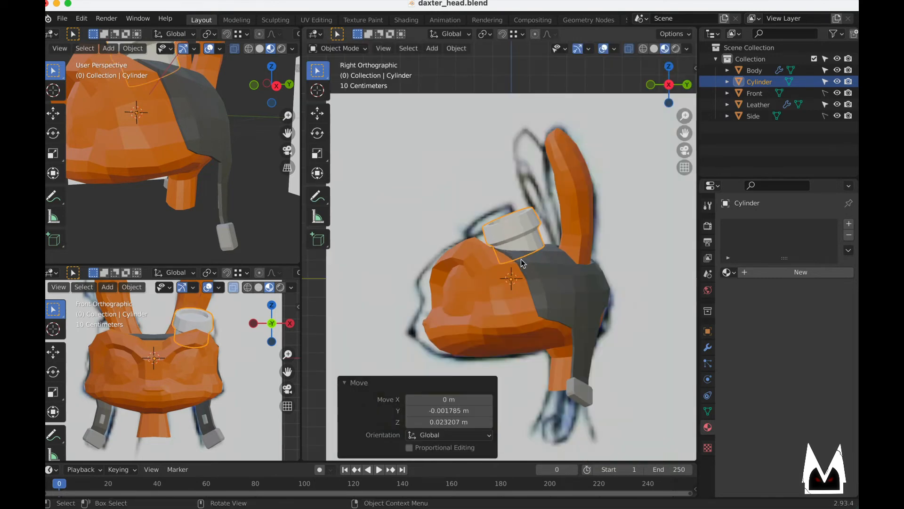
middle_click_drag(567, 250, 401, 274)
left_click(502, 236)
middle_click_drag(504, 252, 486, 259, "alt")
scroll(485, 259, "up", 2)
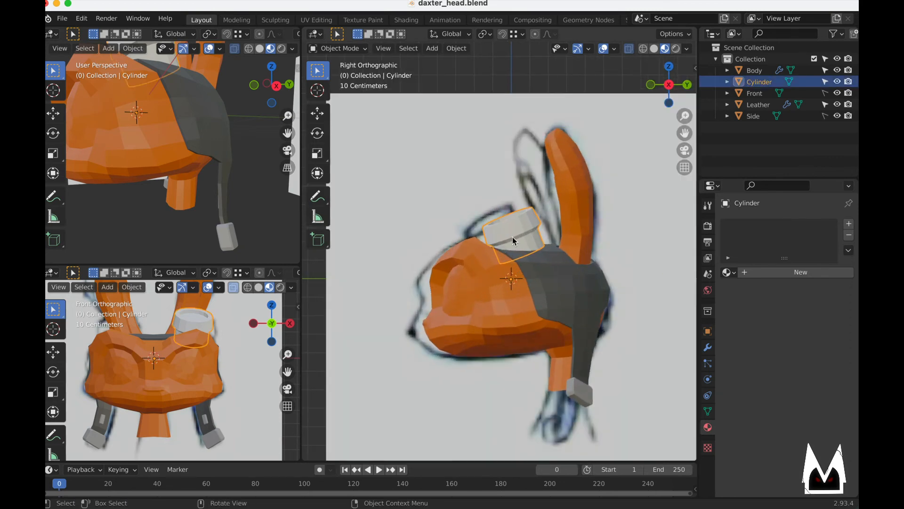
key("Tab")
key("l")
key("r")
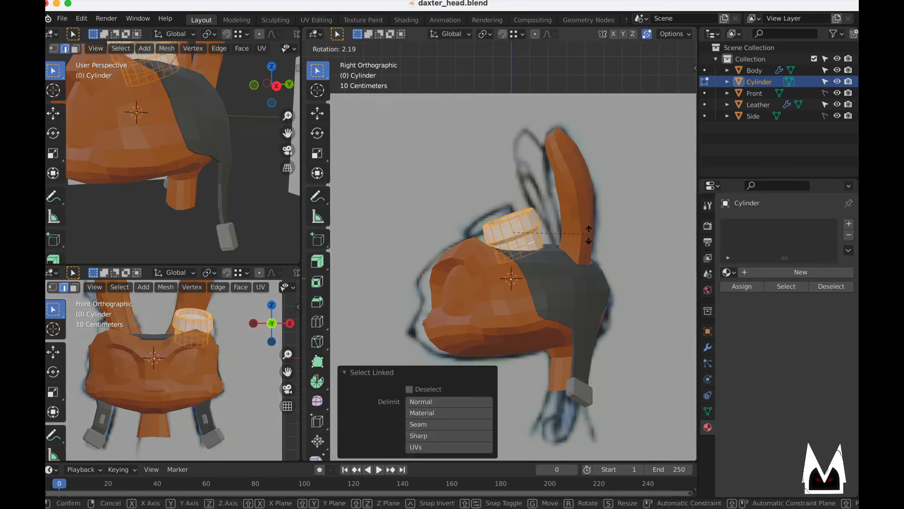
left_click(590, 241)
- Move the eyepiece mesh about 0.024 m in Y and -0.019 m in Z, and return to Object Mode
scroll(565, 250, "up", 2)
key("g")
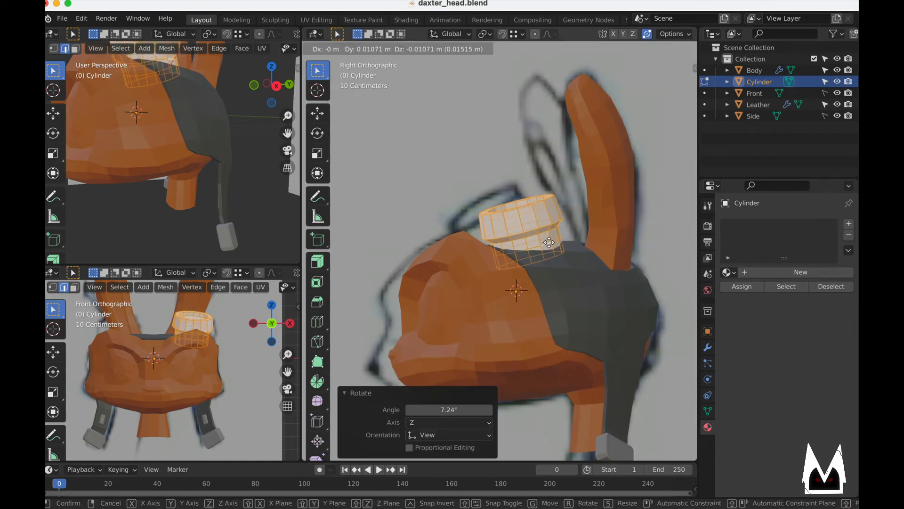
left_click(545, 244)
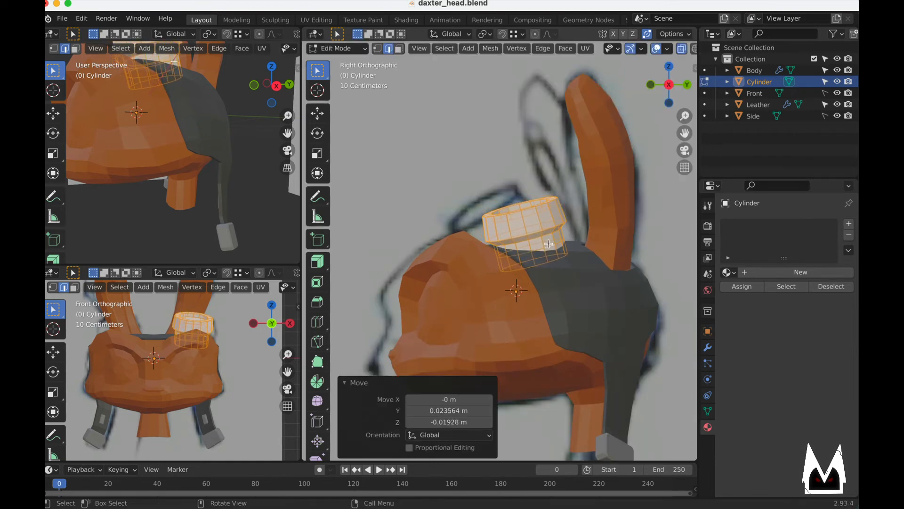
middle_click_drag(546, 244, 491, 278)
key("Tab")
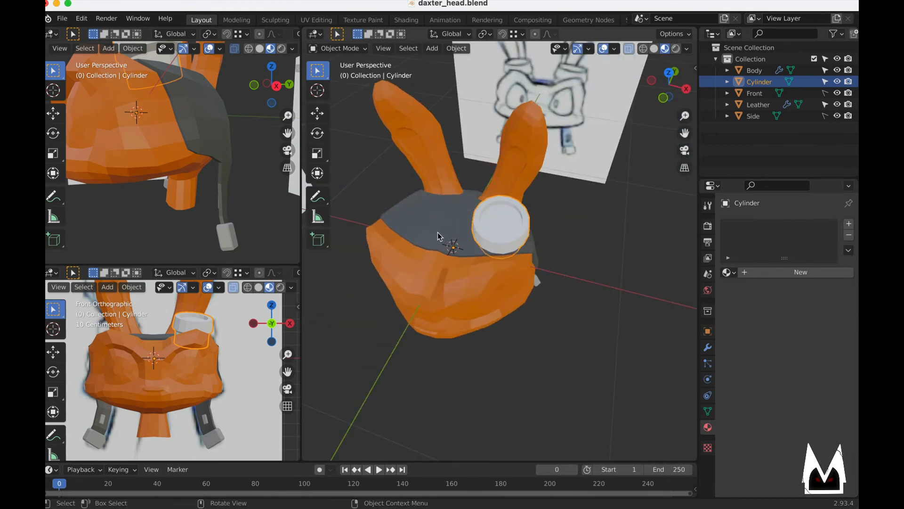
- Examine the goggle details in daxter_concept.jpg against the eyepiece on the model
key("super+Tab")
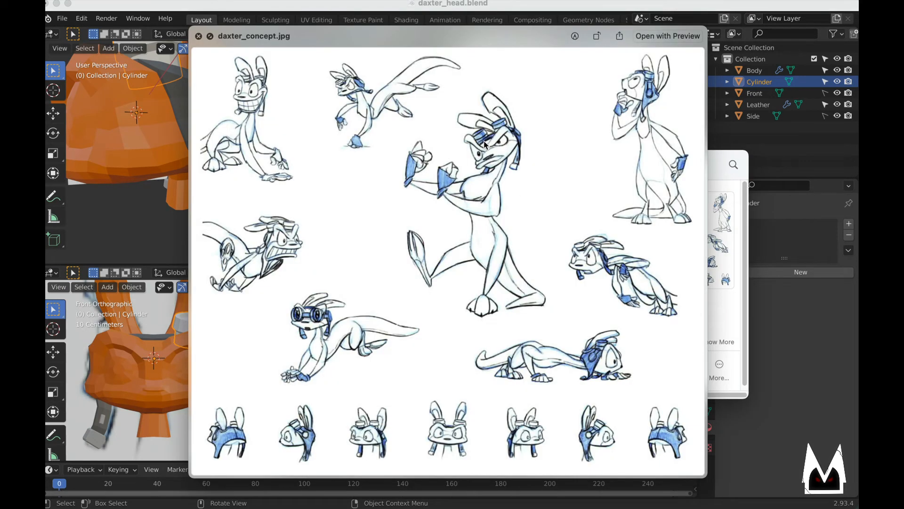
key("super+Tab")
mouse_move(448, 256)
middle_mouse_down()
mouse_move(500, 212)
mouse_move(450, 272)
middle_mouse_up()
scroll(451, 272, "up", 2)
key("super+Tab")
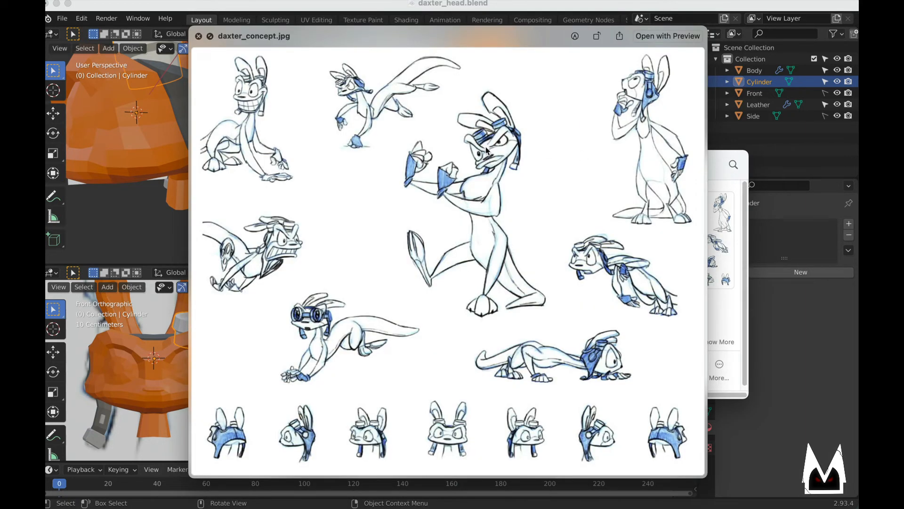
- Switch back to Blender and inspect how the eyepiece sits on the head and cap
key("super+Tab")
middle_click_drag(471, 189, 371, 255)
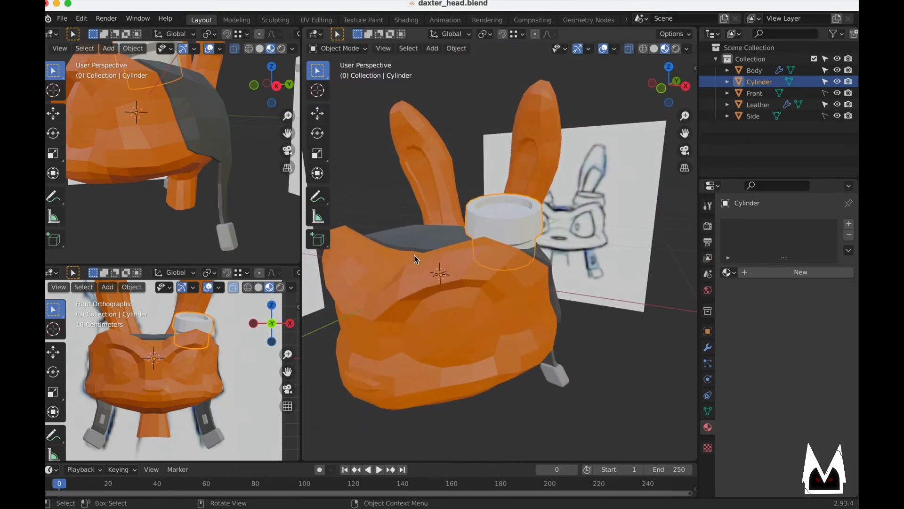
scroll(414, 256, "down", 3)
middle_click_drag(586, 320, 548, 332)
left_click(611, 382)
middle_click_drag(579, 301, 541, 275)
- Select the eyepiece in Object Mode and nudge it slightly toward the head's centre
scroll(521, 262, "up", 4)
left_click(493, 227)
middle_click_drag(536, 228, 581, 248)
key("g")
left_click(545, 214)
left_click(580, 246)
scroll(573, 264, "down", 4)
middle_click_drag(565, 283, 436, 274)
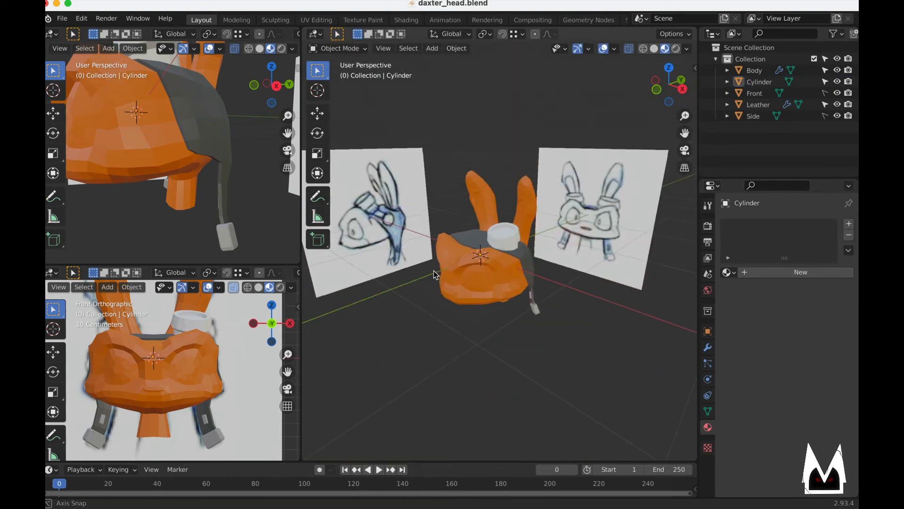
- Select the eyepiece again and scale it slightly in Object Mode
scroll(524, 253, "up", 4)
middle_click_drag(524, 252, 523, 225)
left_click(522, 222)
key("s")
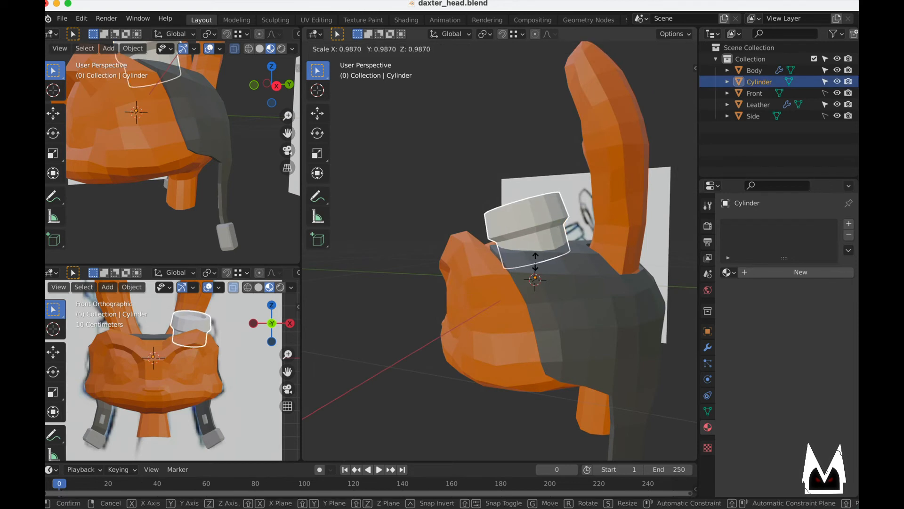
left_click(536, 261)
- Select the linked eyepiece mesh in Edit Mode, scale it uniformly by 1.076 and return to Object Mode
key("Tab")
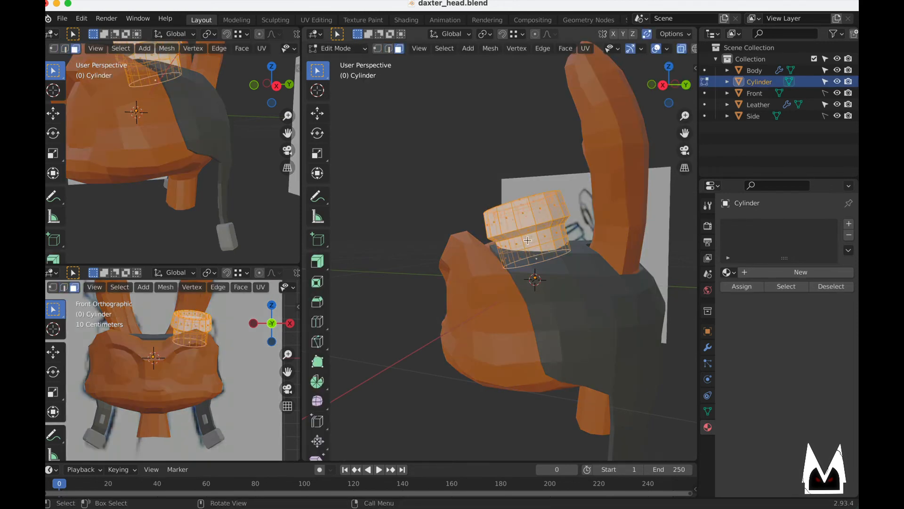
key("s")
key("Escape")
key("ctrl+l")
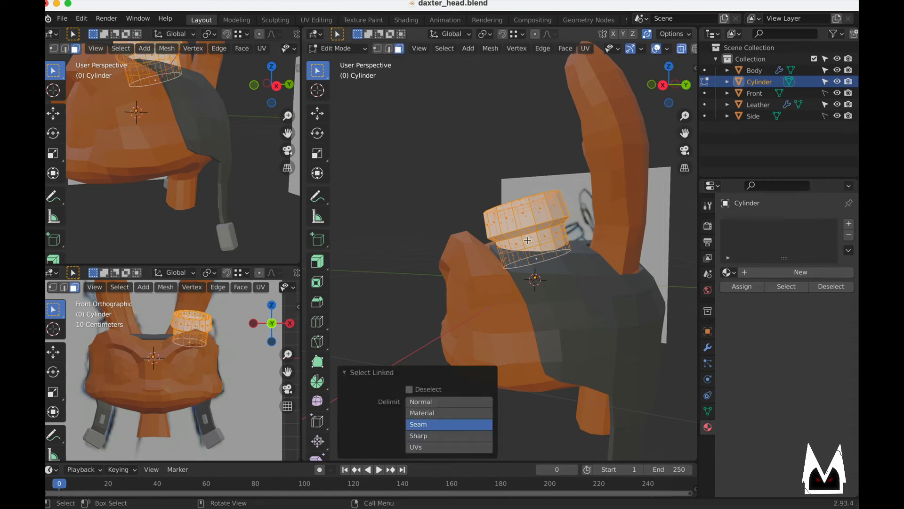
key("s")
left_click(532, 241)
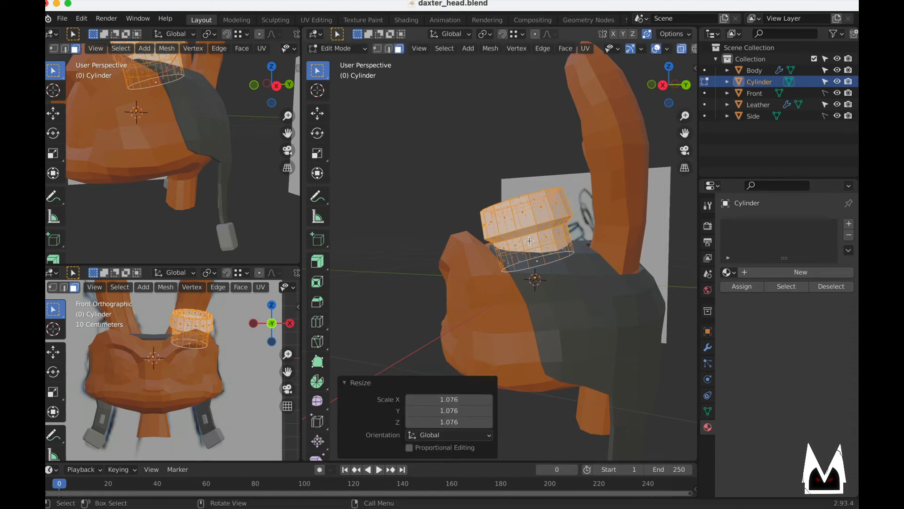
key("KP_1")
key("Tab")
- Set the origin of the eyepiece object to the 3D cursor at the head's centre
middle_click_drag(558, 253, 524, 335)
left_click(523, 335)
scroll(524, 335, "up", 4)
left_click(501, 240)
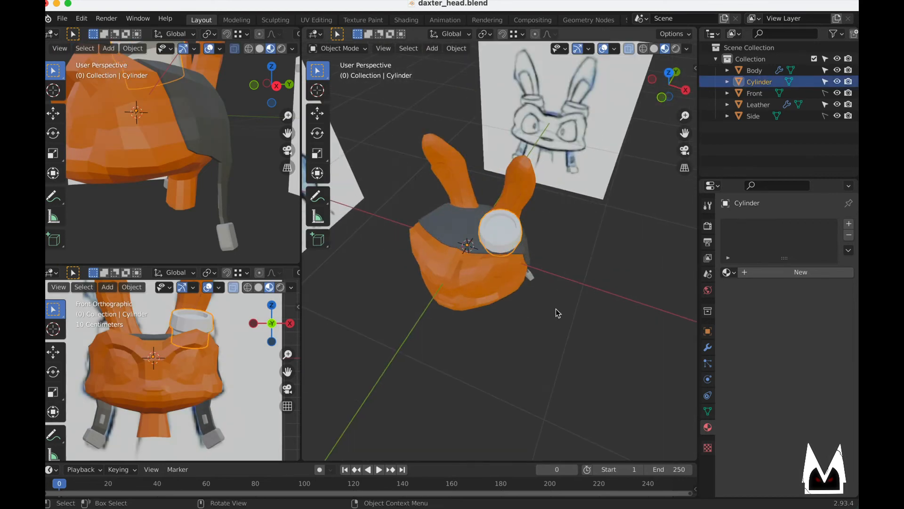
right_click(544, 260)
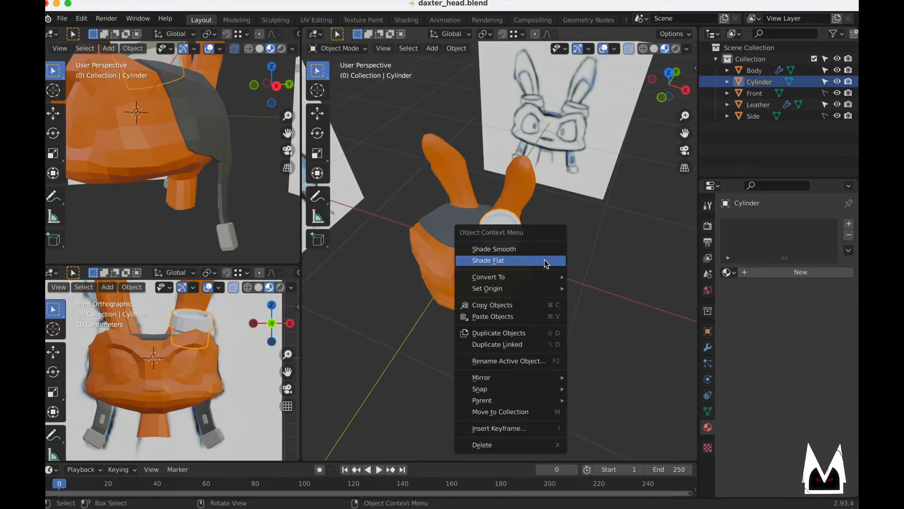
mouse_move(508, 393)
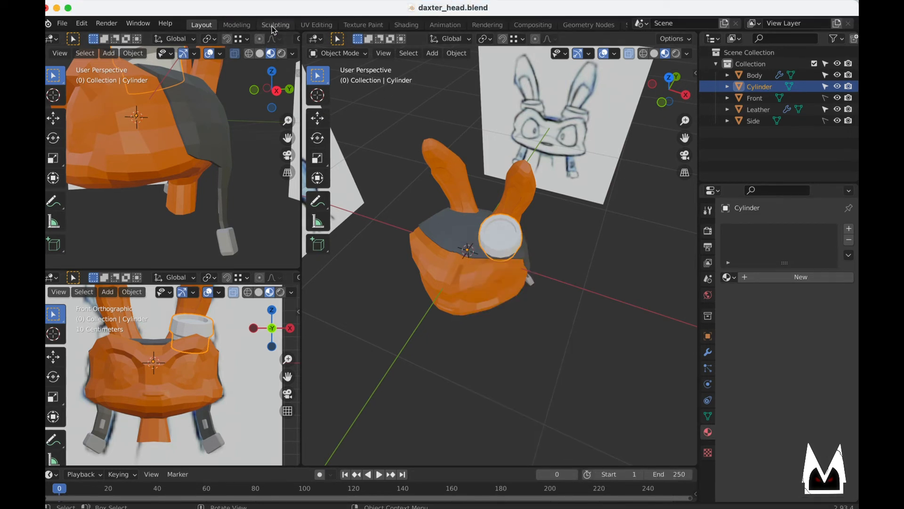
left_click(68, 8)
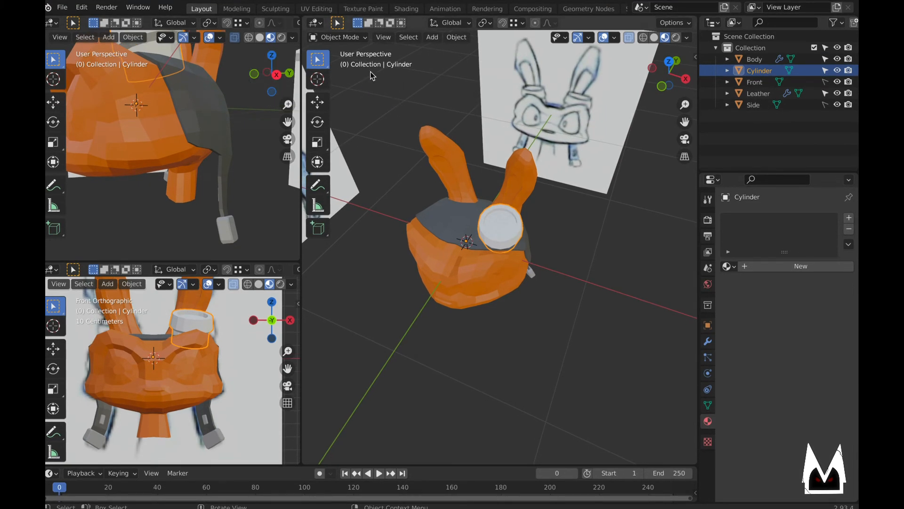
left_click(456, 37)
mouse_move(475, 62)
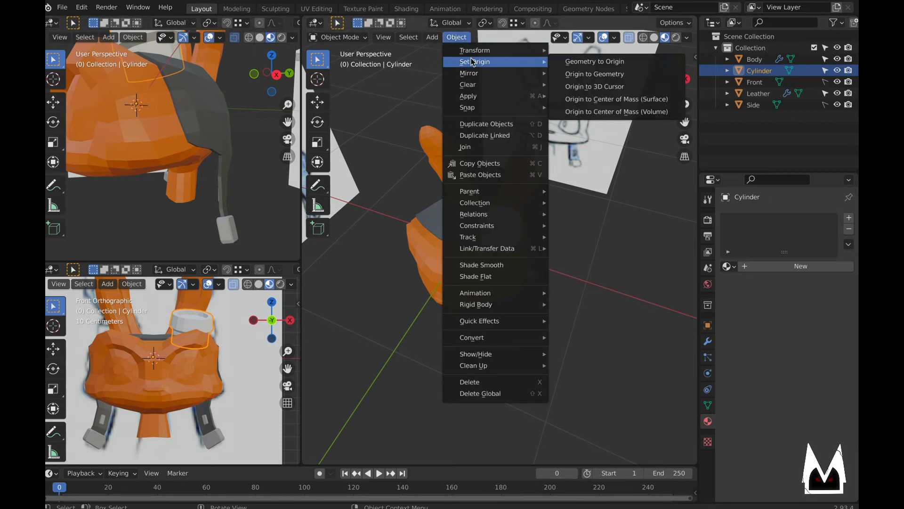
left_click(606, 87)
middle_click_drag(511, 291, 549, 248)
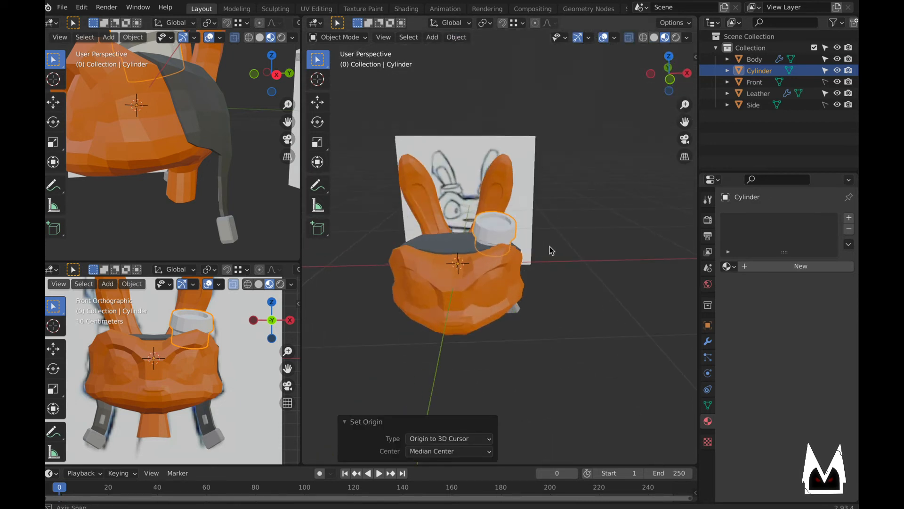
- Add a Mirror modifier on the X axis to the eyepiece to create the second one
left_click(705, 343)
left_click(754, 220)
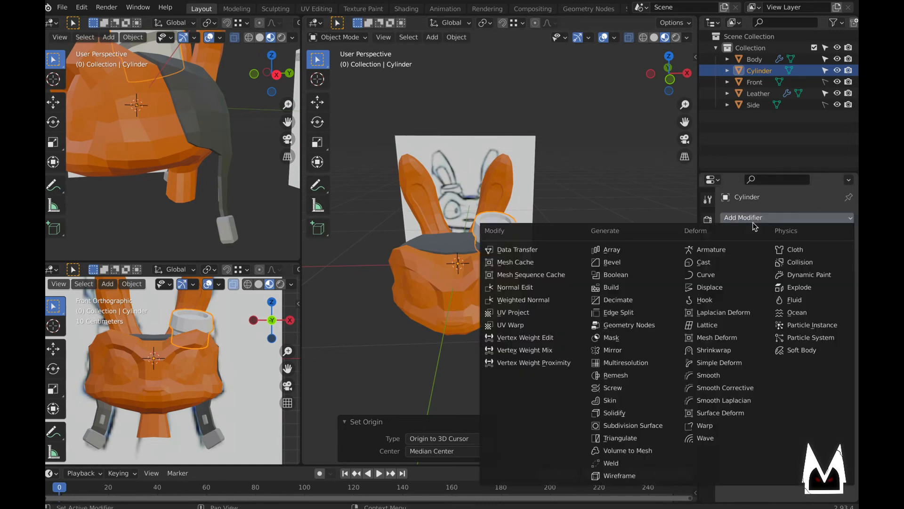
left_click(623, 352)
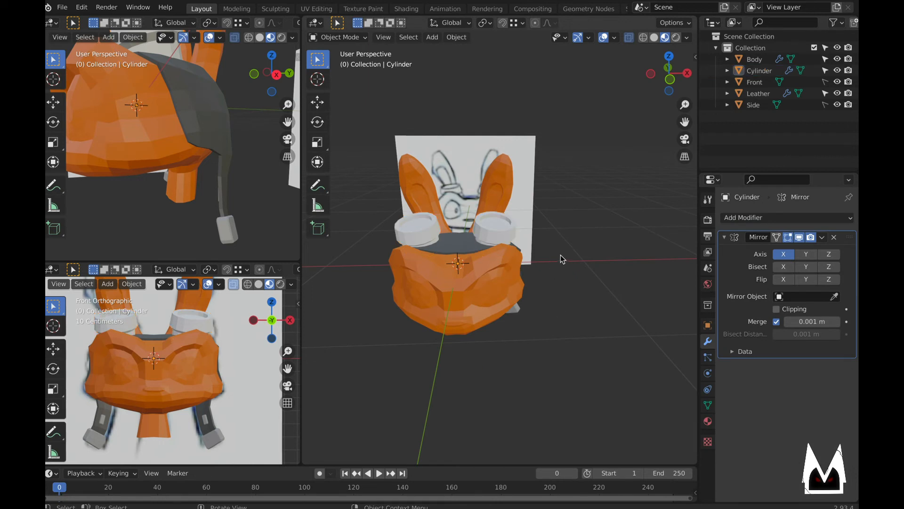
middle_click_drag(560, 255, 503, 244)
- Add a material slot to the mirrored eyepieces and assign the existing Metal material
left_click(509, 237)
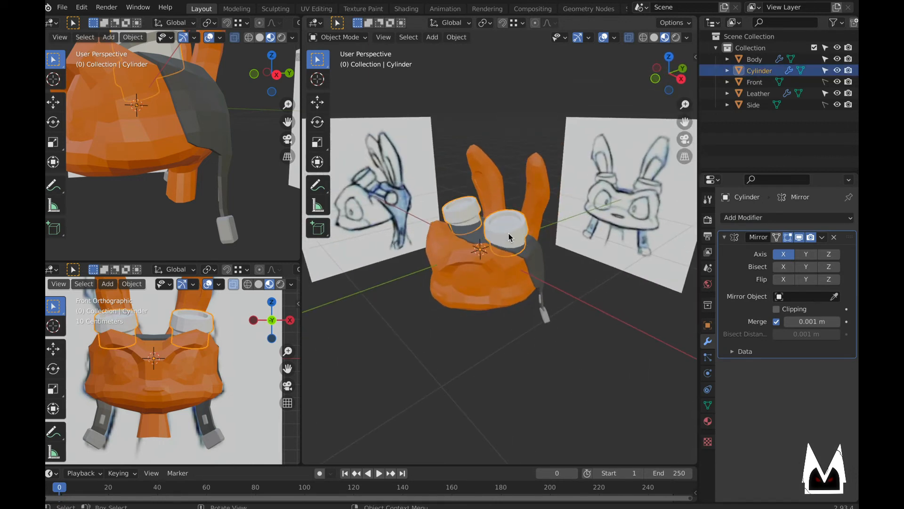
middle_click_drag(573, 268, 534, 261)
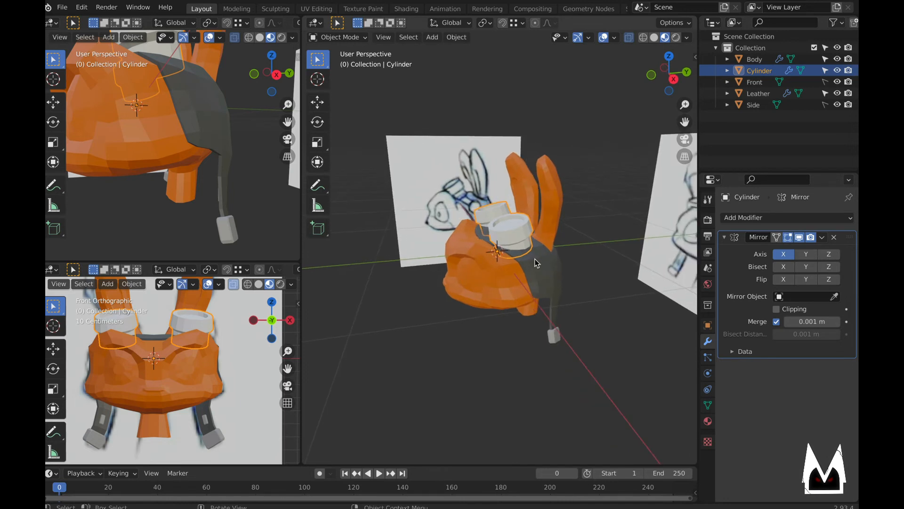
scroll(537, 263, "up", 3)
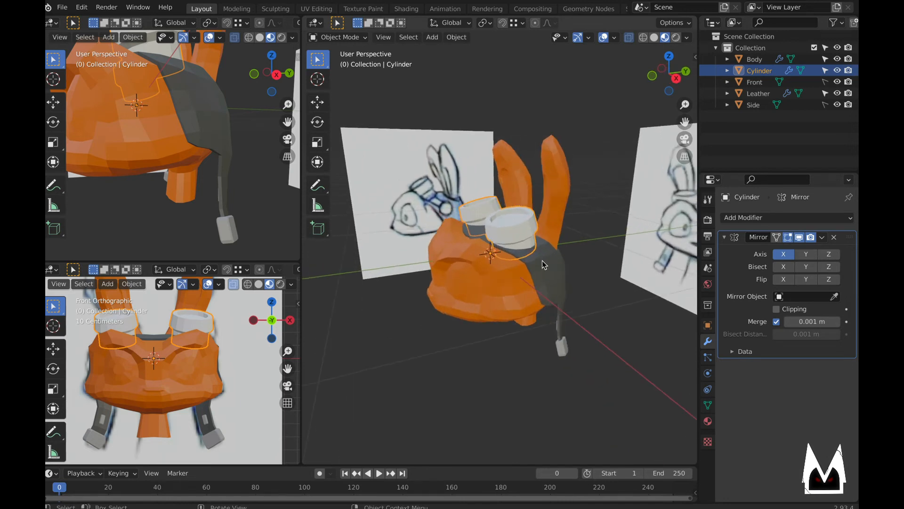
left_click(708, 421)
left_click(849, 218)
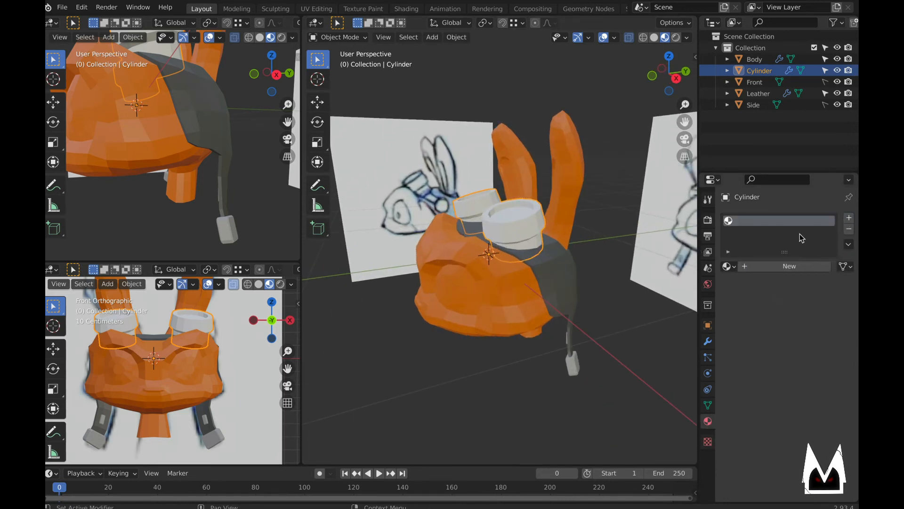
left_click(728, 267)
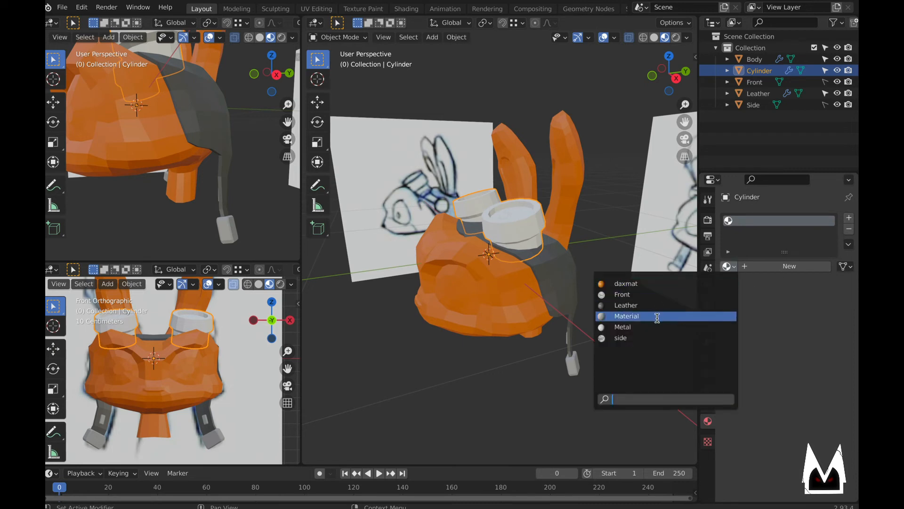
left_click(643, 325)
left_click(527, 401)
middle_click_drag(538, 378, 529, 393)
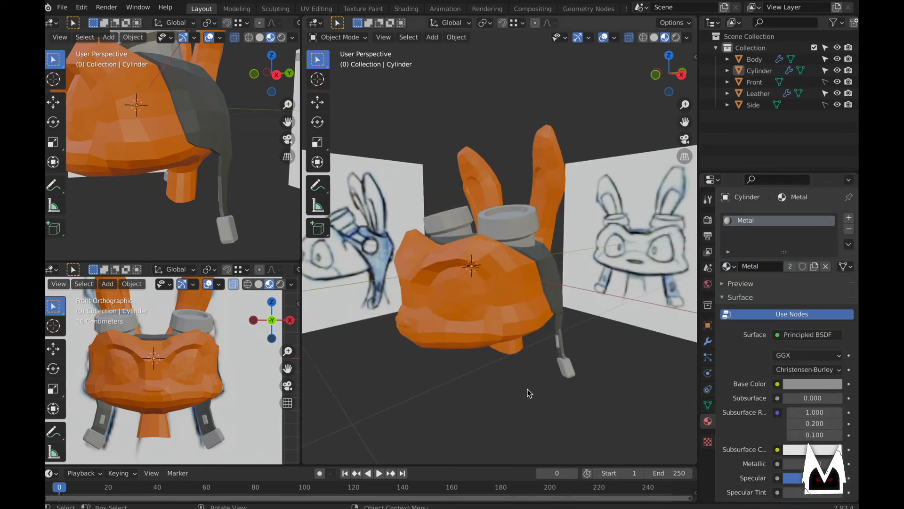
- In the right side view, hide the Body and Leather objects to expose the side sketch
middle_click_drag(591, 323, 561, 301)
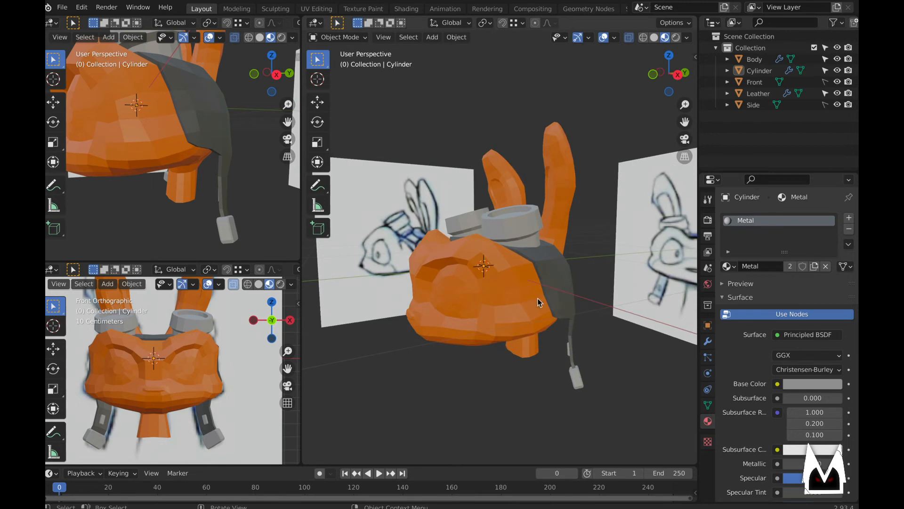
key("KP_1")
key("KP_3")
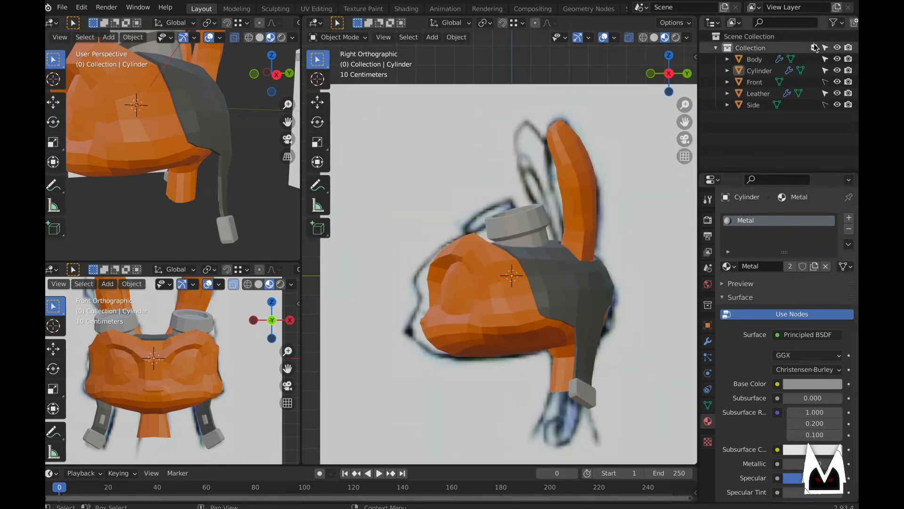
middle_click_drag(551, 290, 417, 219)
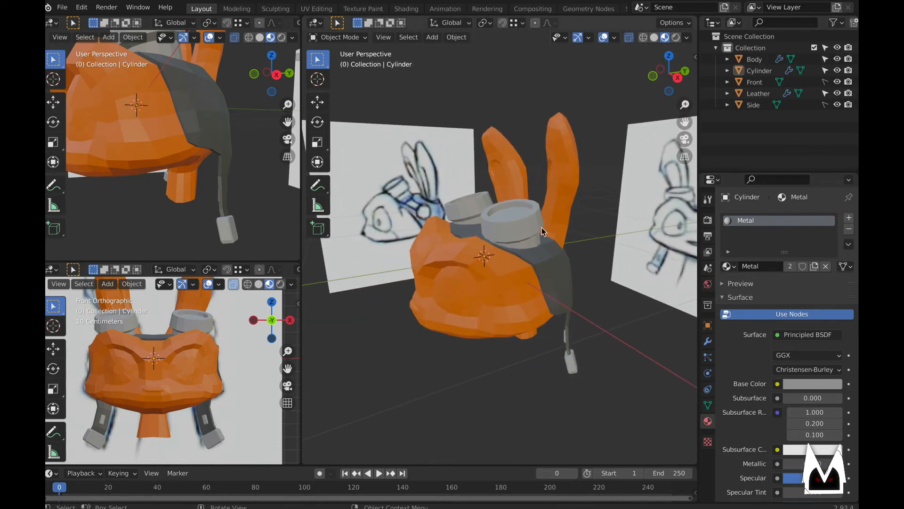
key("KP_1")
key("KP_3")
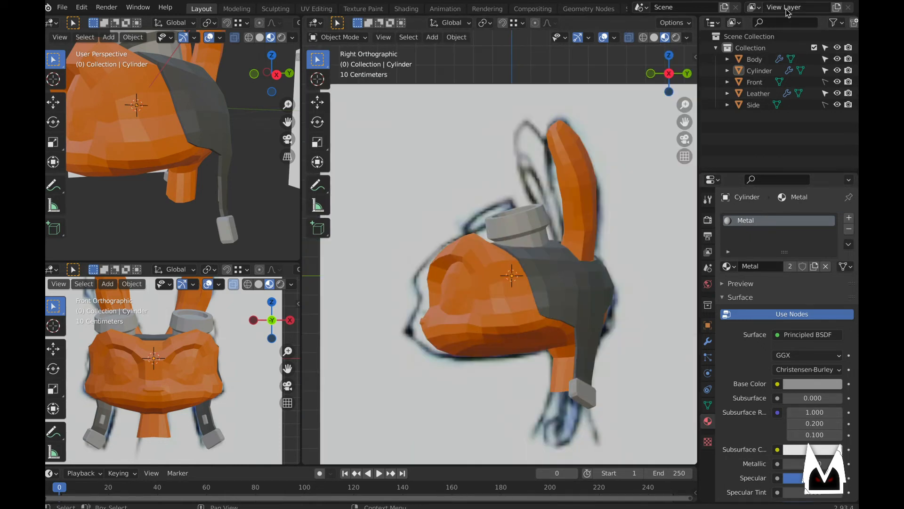
left_click(837, 60)
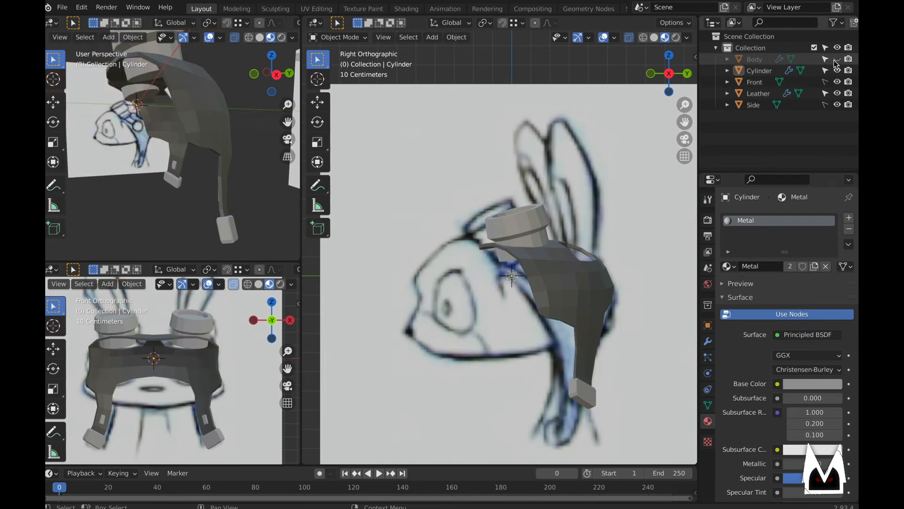
left_click(837, 94)
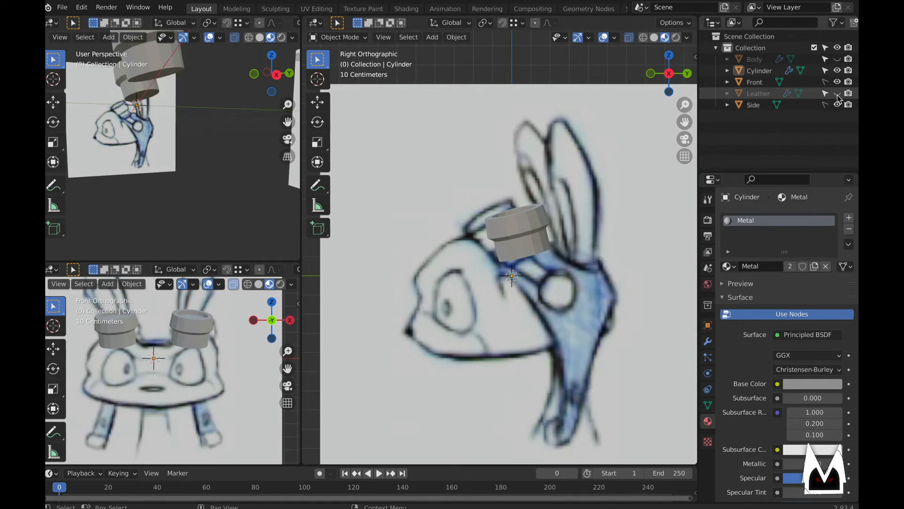
- Add a mesh cylinder with 12 vertices for the round piece drawn on the side of the cap
middle_click_drag(560, 296, 477, 289, "shift")
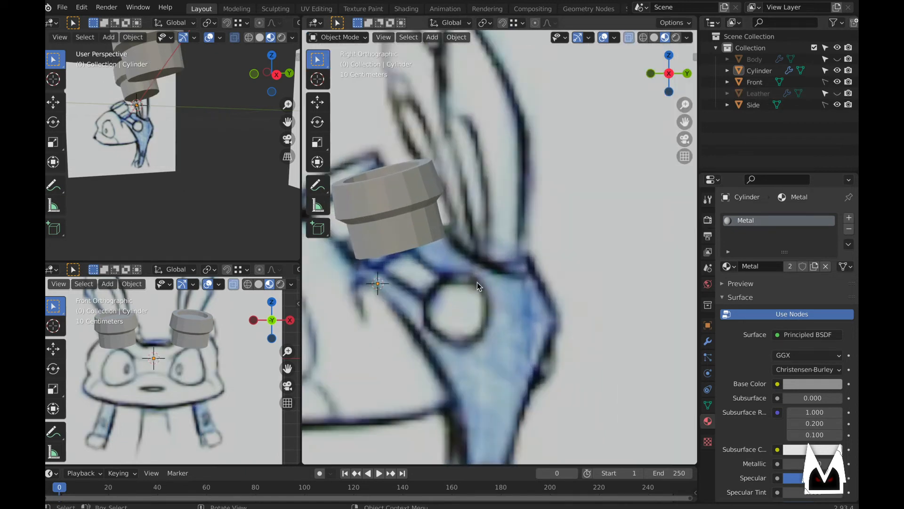
scroll(477, 282, "up", 2)
key("shift+a")
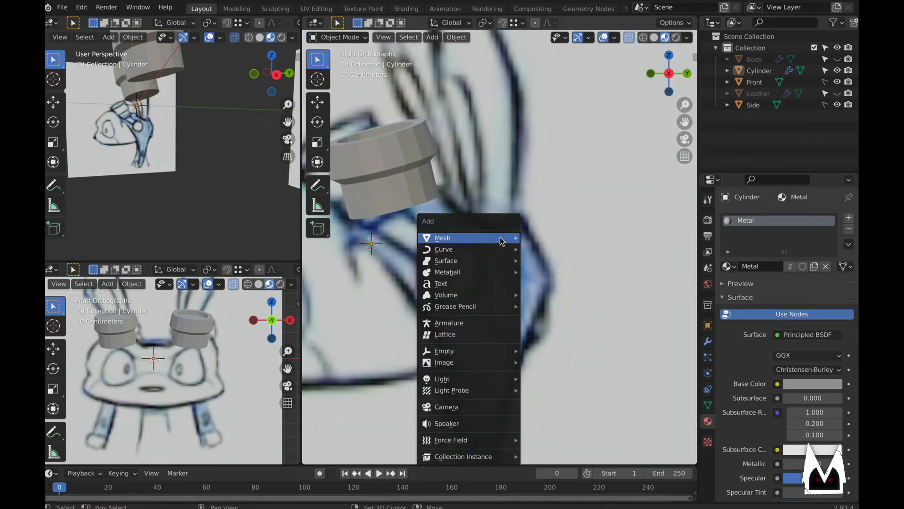
mouse_move(500, 238)
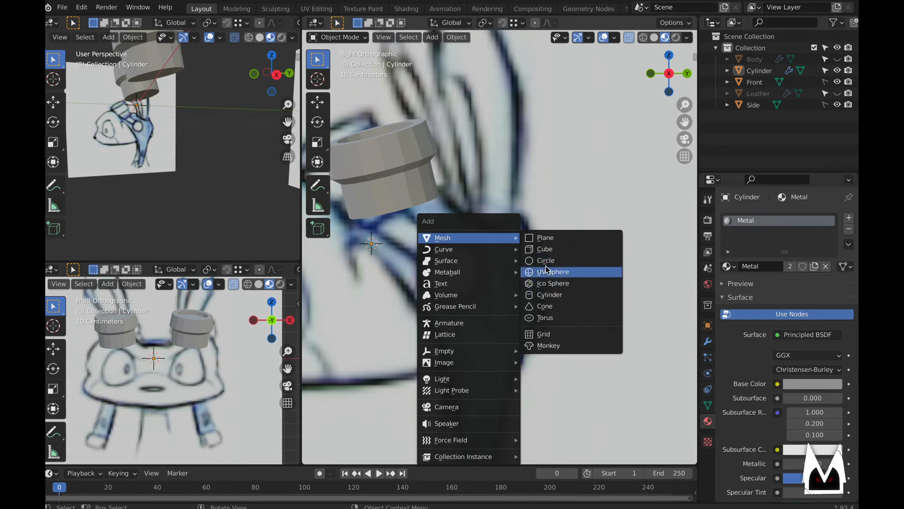
left_click(552, 295)
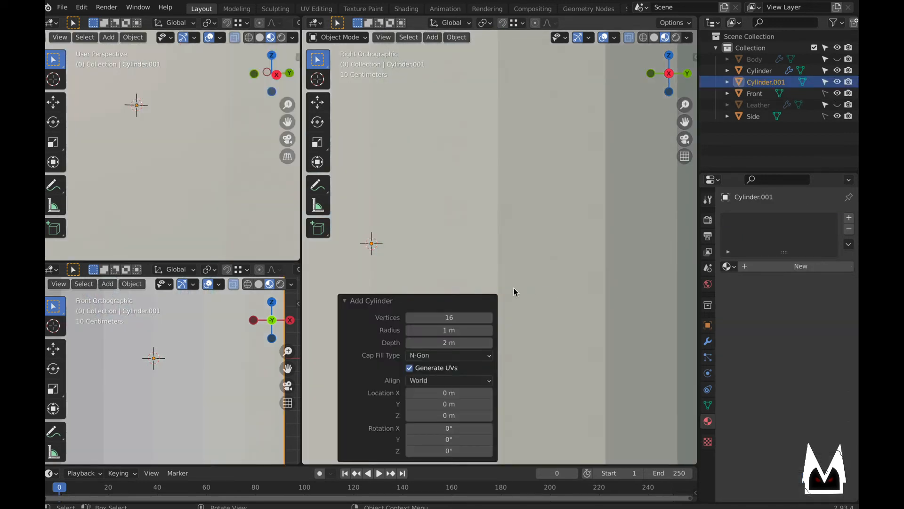
left_click(447, 319)
type("12")
key("Return")
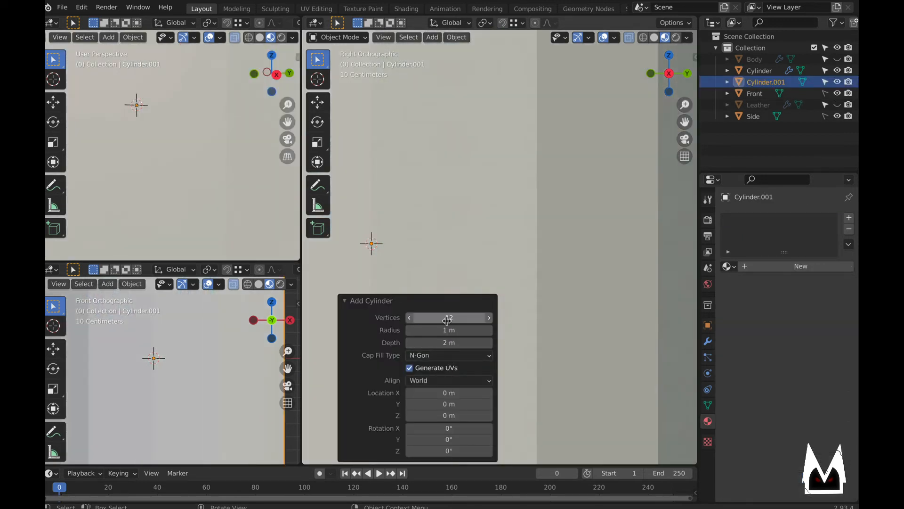
- Rotate the whole cylinder mesh 90° in the front view so its round ends face sideways
scroll(382, 122, "down", 12)
middle_click_drag(437, 197, 494, 226)
key("KP_1")
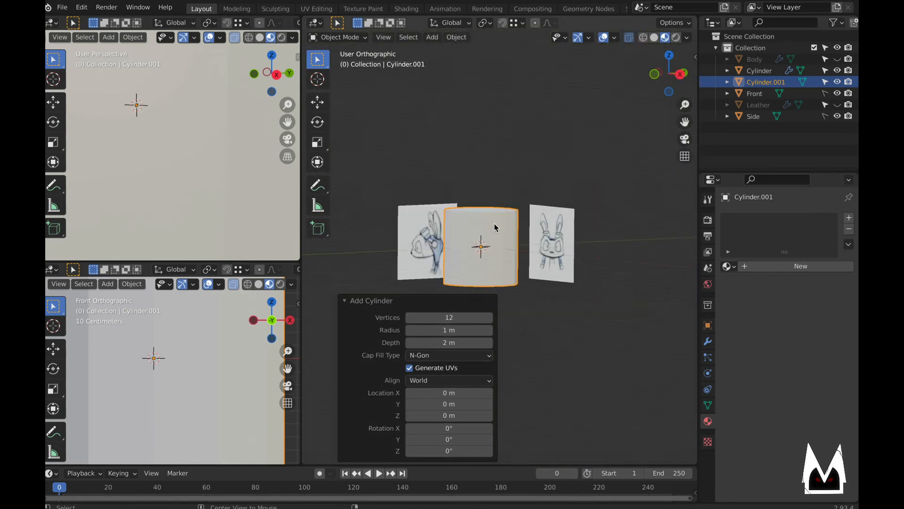
scroll(532, 229, "up", 2)
key("Tab")
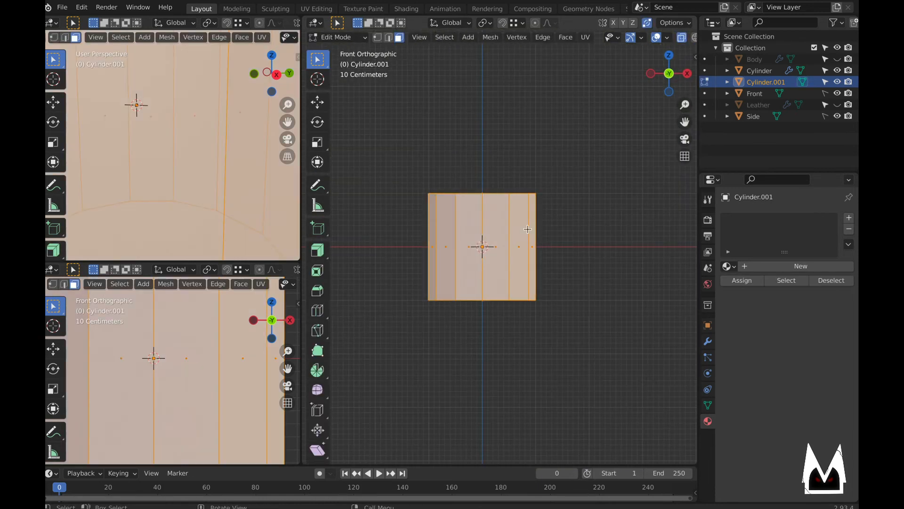
type("r")
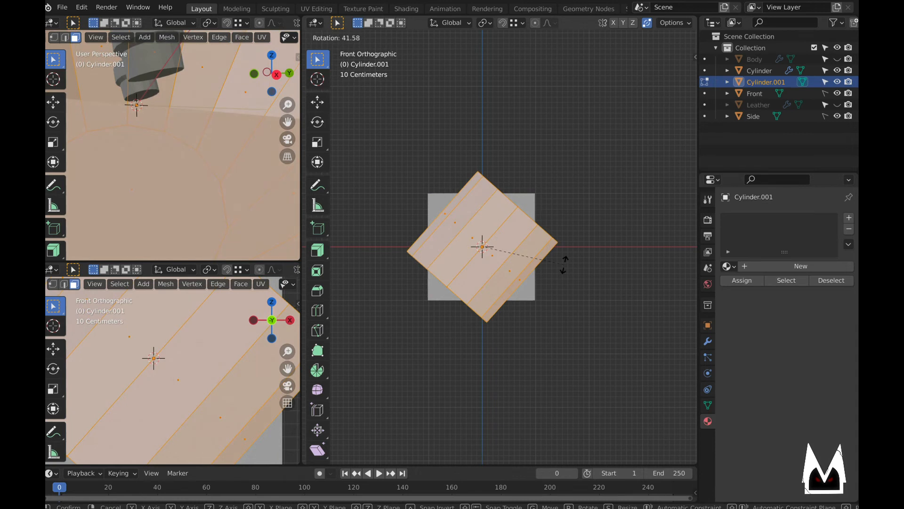
type("90")
key("Return")
- Scale the cylinder mesh down uniformly to about 0.14
key("s")
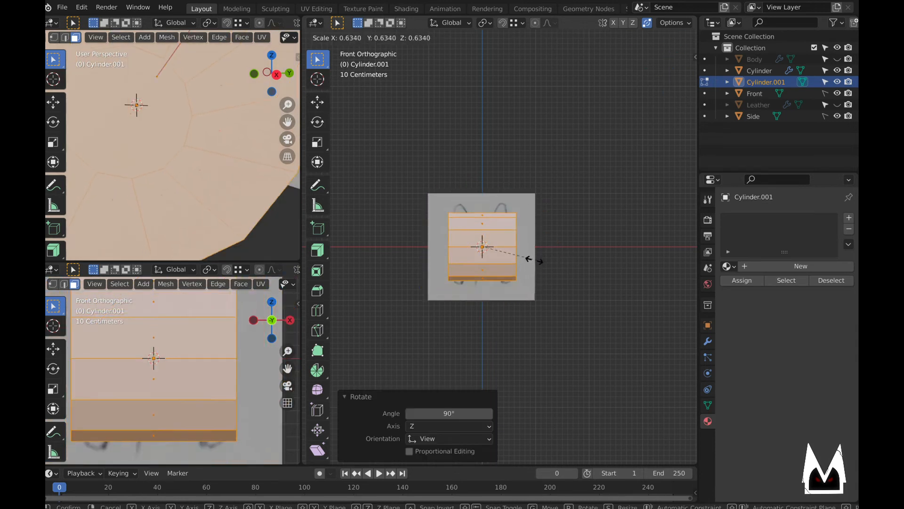
left_click(490, 253)
scroll(493, 254, "up", 4)
scroll(494, 260, "up", 2)
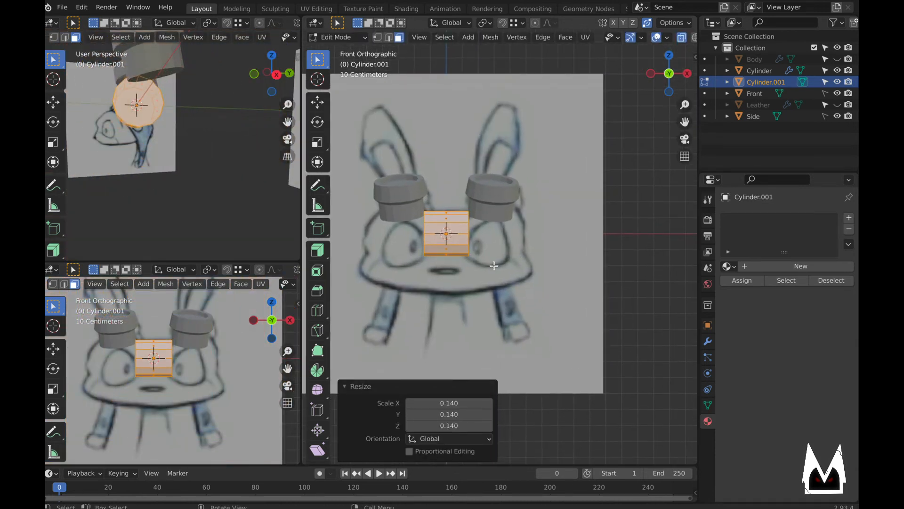
- In the right side view, move and shrink the cylinder to fit the round piece drawn on the cap in the side sketch
key("KP_3")
middle_click_drag(165, 140, 174, 177, "shift")
key("g")
left_click(221, 193)
key("s")
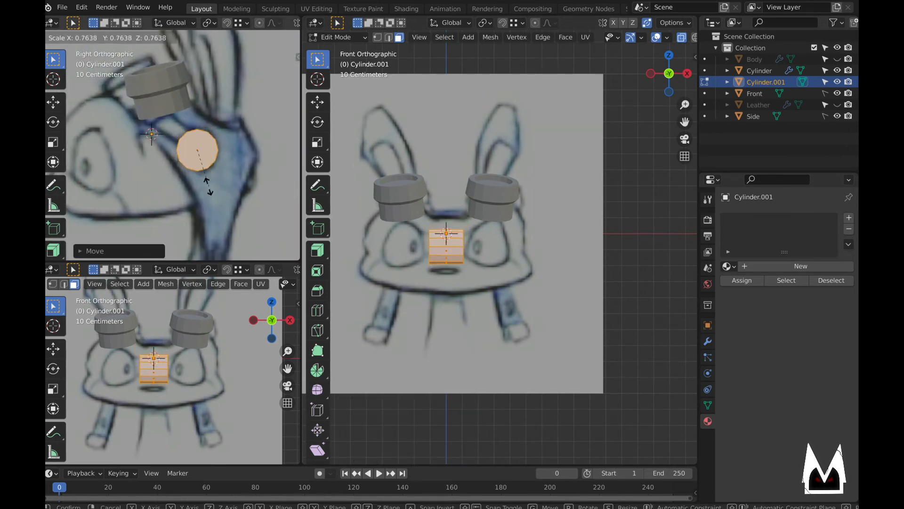
left_click(210, 184)
key("g")
left_click(205, 184)
scroll(219, 179, "up", 2)
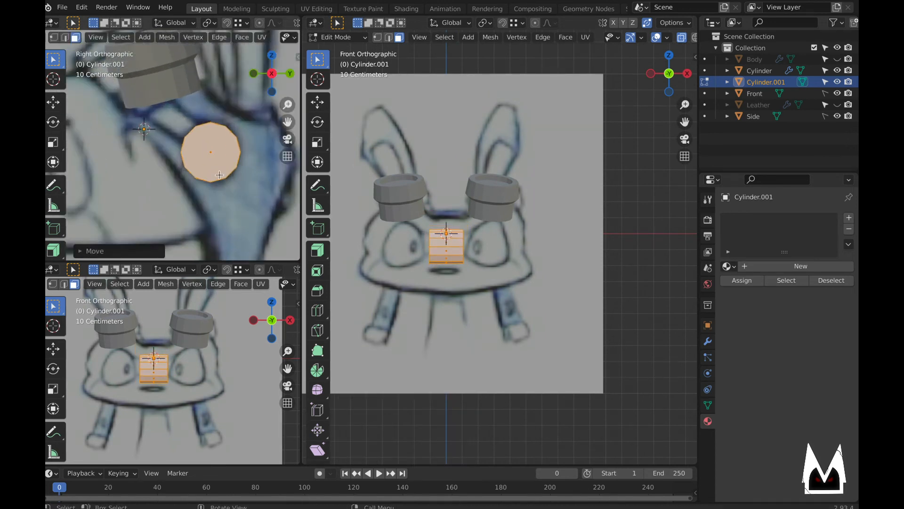
middle_click_drag(237, 173, 187, 176, "shift")
key("g")
left_click(189, 176)
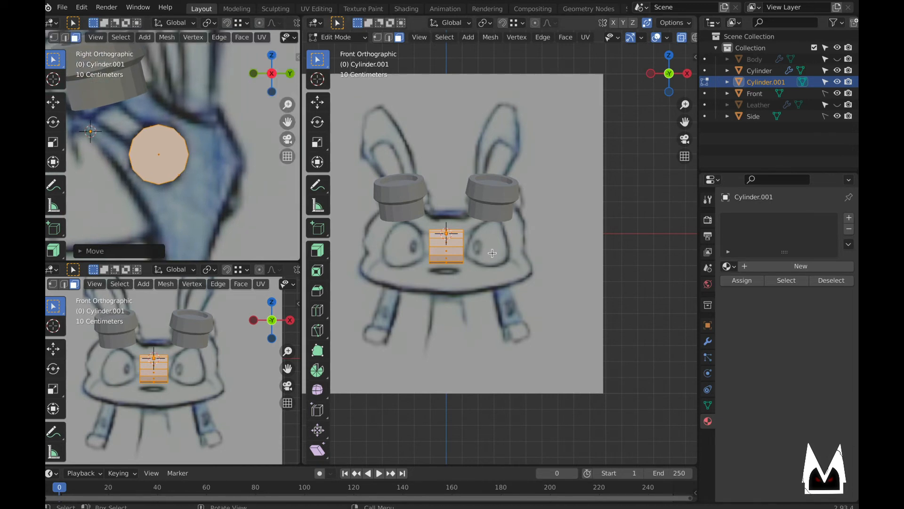
- Move the cylinder about 0.37 m along X to the side of the head and rotate it about -7.7° in the top view
key("g")
key("x")
left_click(550, 254)
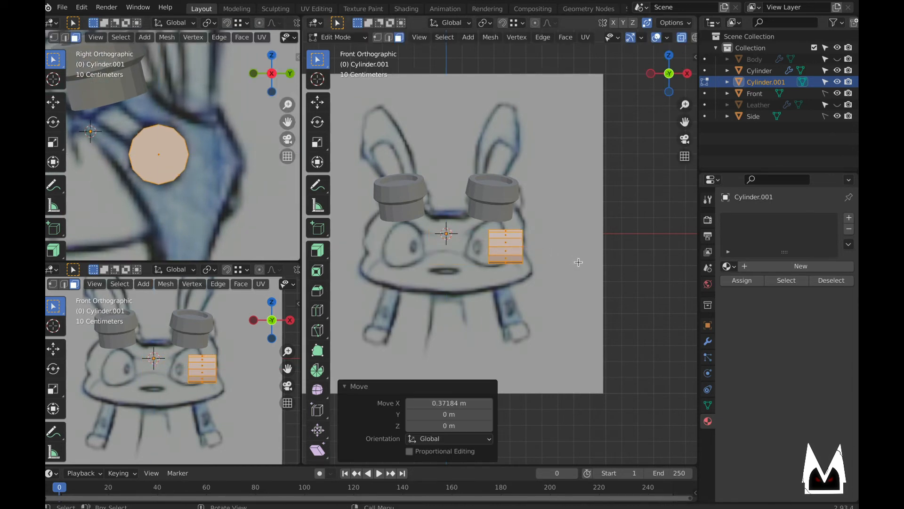
middle_click_drag(560, 177, 502, 285)
key("r")
left_click(543, 259)
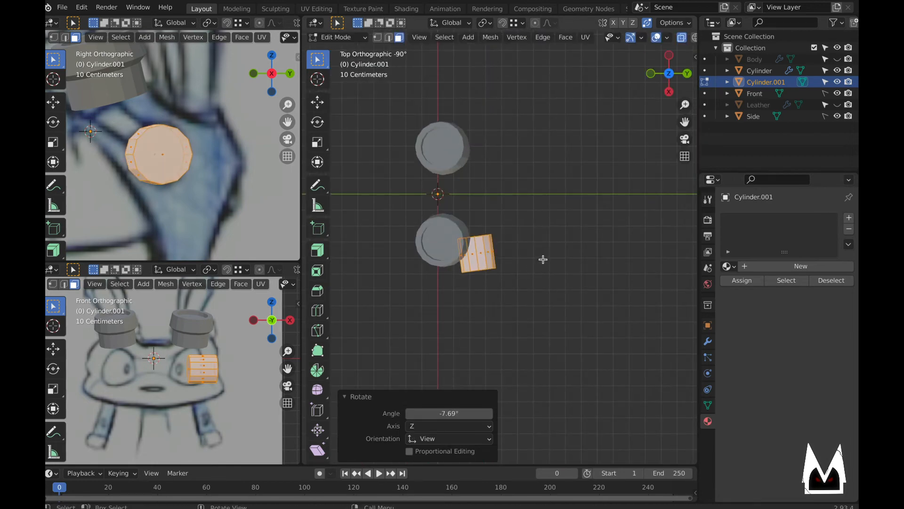
key("Tab")
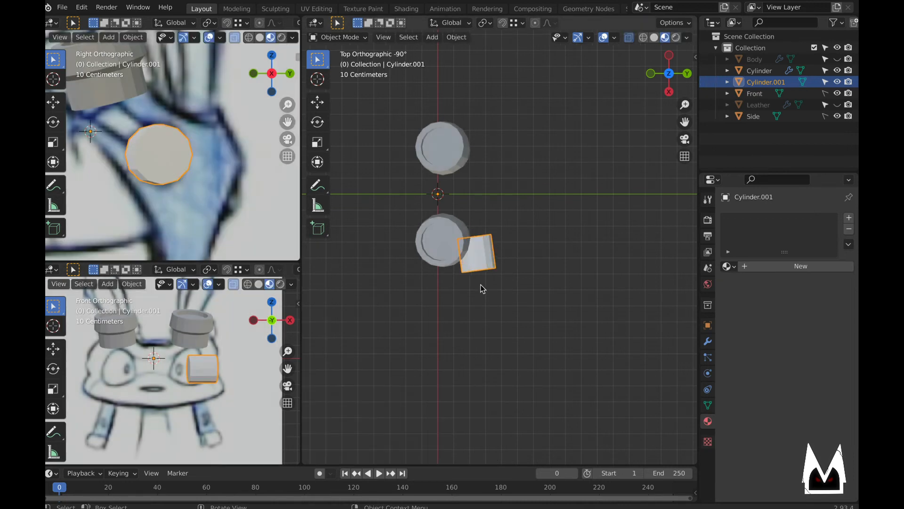
- Shorten the cylinder along X into a thin disc by bringing its inner end towards its outer end
mouse_move(482, 289)
middle_mouse_down()
mouse_move(473, 252)
mouse_move(498, 257)
mouse_move(459, 255)
mouse_move(578, 273)
mouse_move(465, 253)
mouse_move(523, 268)
mouse_move(565, 266)
mouse_move(498, 267)
mouse_move(552, 274)
mouse_move(522, 277)
middle_mouse_up()
left_click(453, 214)
left_click(499, 269)
key("Tab")
scroll(511, 261, "up", 4)
key("alt+a")
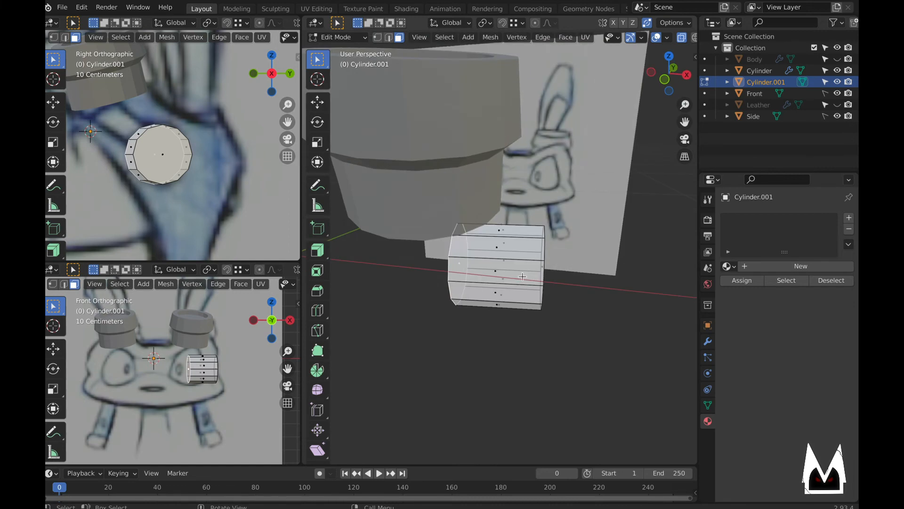
key("s")
key("x")
left_click(577, 283)
key("Tab")
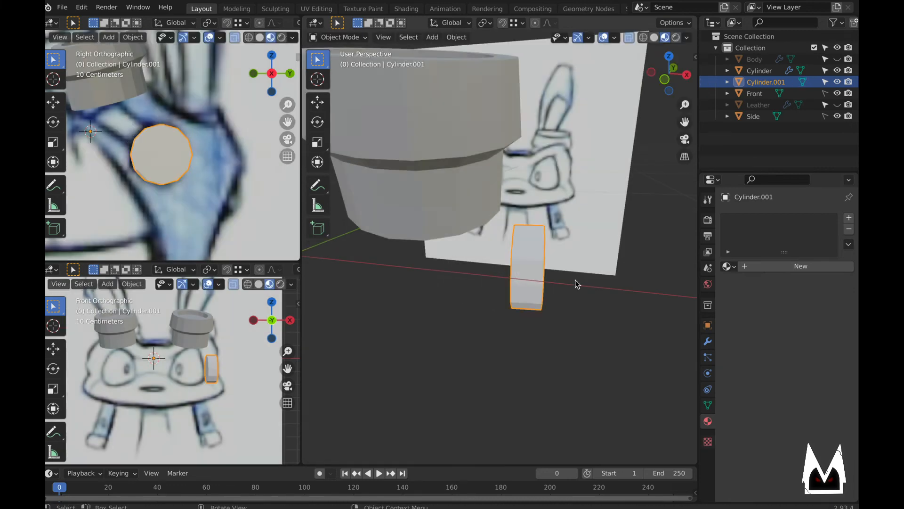
- Unhide the Leather and Body objects
mouse_move(577, 283)
middle_mouse_down()
mouse_move(480, 283)
mouse_move(479, 306)
mouse_move(499, 313)
mouse_move(486, 297)
middle_mouse_up()
middle_click_drag(517, 339, 522, 332)
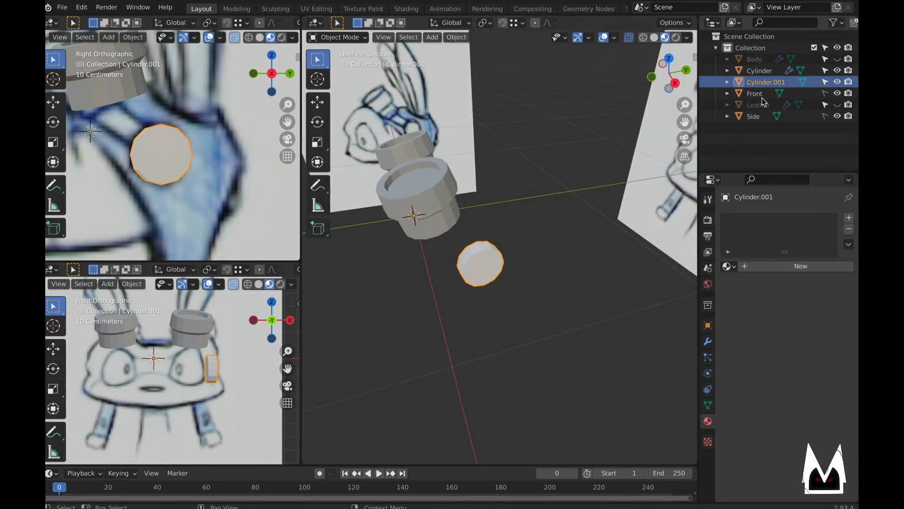
left_click(838, 105)
left_click(838, 59)
- In the top view, rotate the whole disc about -16.8° to follow the side of the leather cap
middle_click_drag(607, 221, 510, 315)
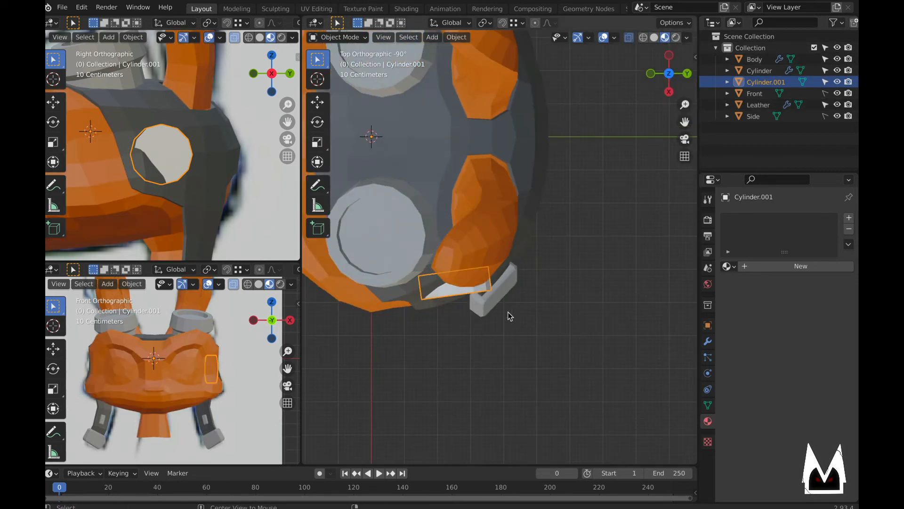
key("Tab")
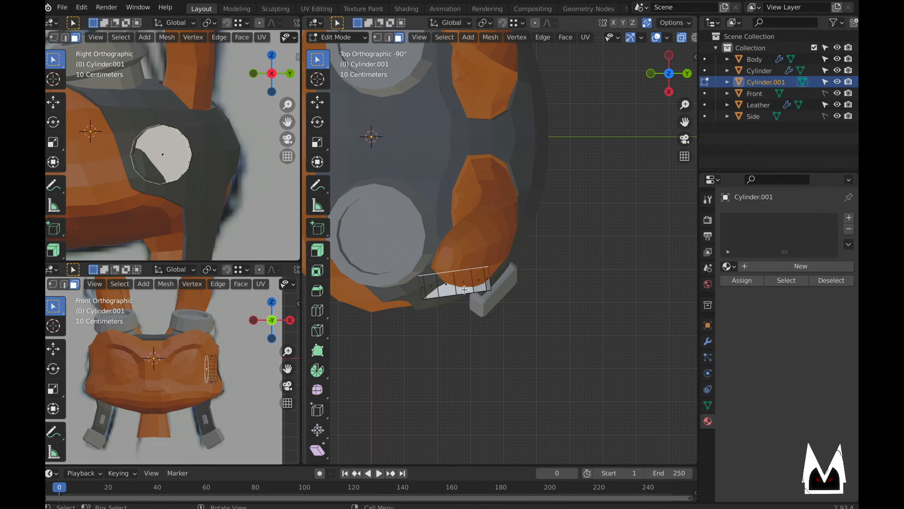
key("l")
key("r")
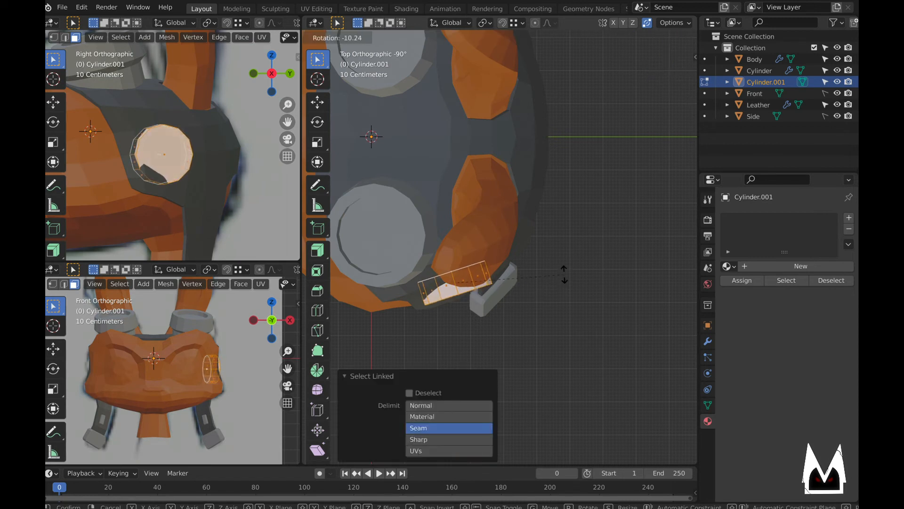
left_click(563, 263)
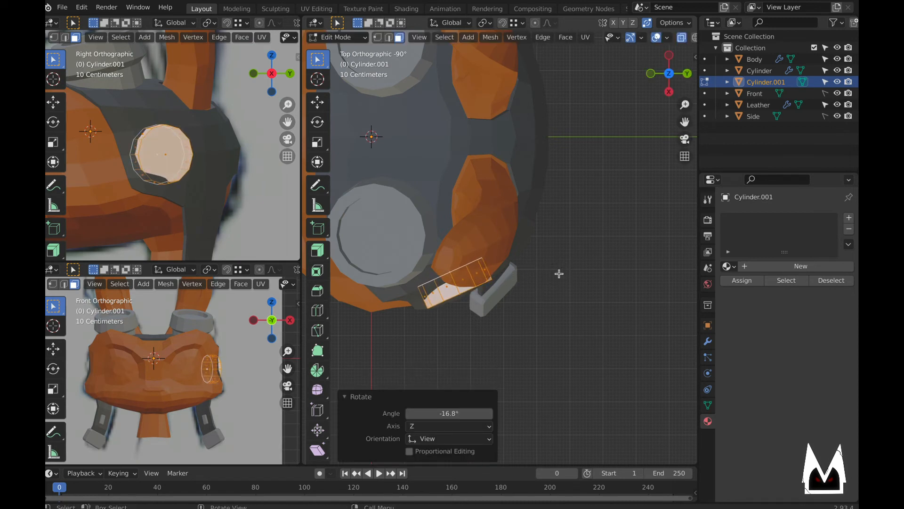
- From behind the head, tilt the disc about 10.6° to match the leather's slope and scale it to about 0.875
middle_click_drag(559, 273, 546, 211)
mouse_move(507, 270)
middle_mouse_down()
mouse_move(488, 268)
mouse_move(575, 287)
mouse_move(487, 253)
mouse_move(384, 250)
mouse_move(475, 244)
middle_mouse_up()
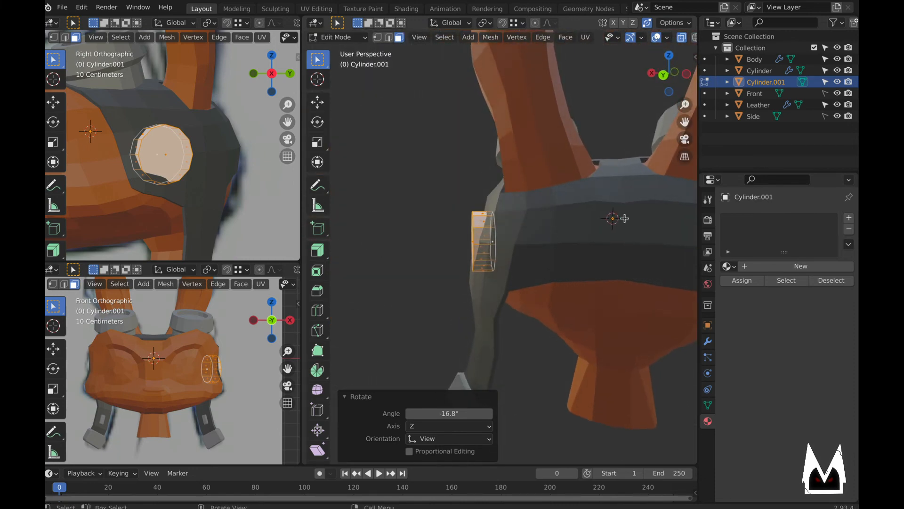
key("r")
left_click(631, 244)
key("s")
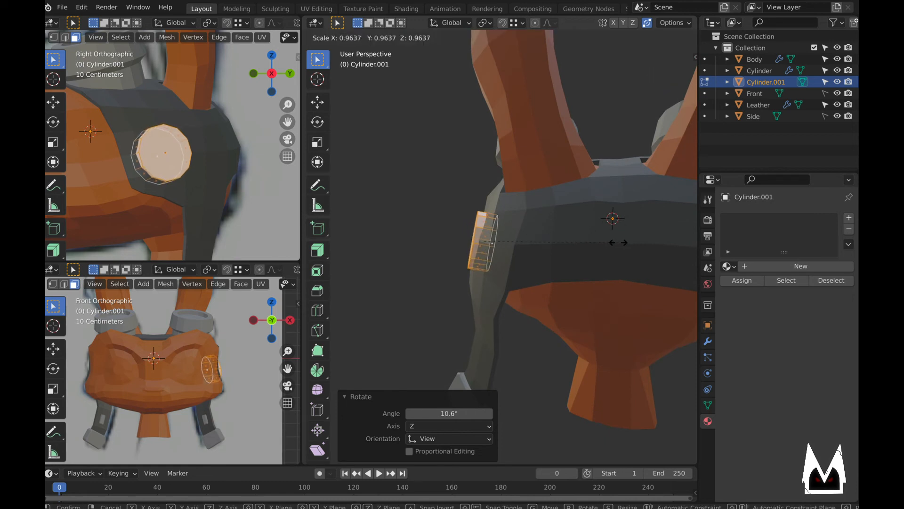
left_click(606, 243)
- Rotate the disc slightly from the front and move it so it sits against the leather surface
middle_click_drag(605, 242, 544, 258)
key("r")
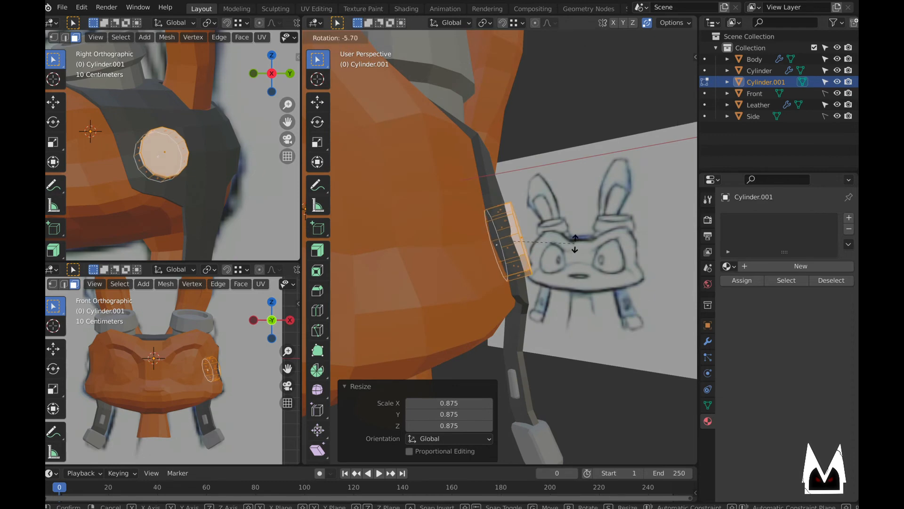
left_click(575, 244)
key("g")
left_click(574, 238)
middle_click_drag(575, 239, 447, 296)
key("Tab")
scroll(502, 263, "down", 4)
key("Tab")
scroll(478, 246, "up", 4)
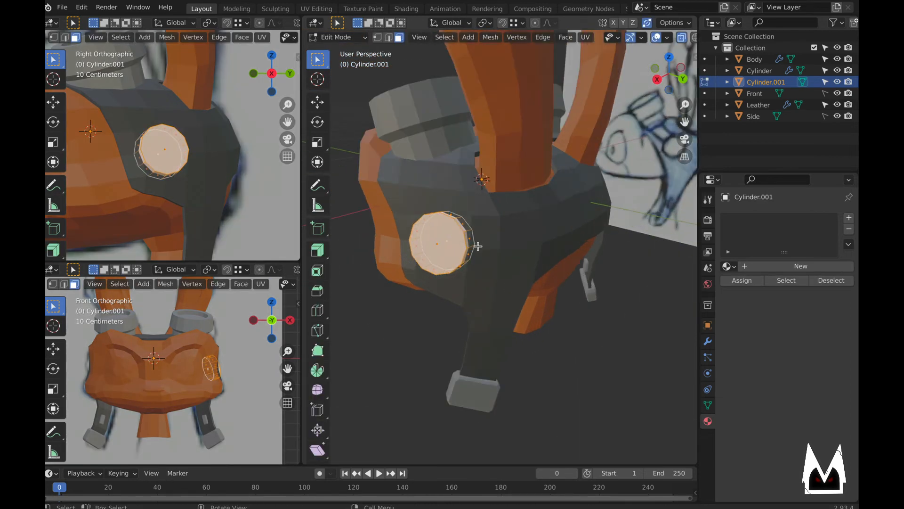
- Select the disc's linked geometry and nudge it forward and up on the leather in the right side view
key("KP_3")
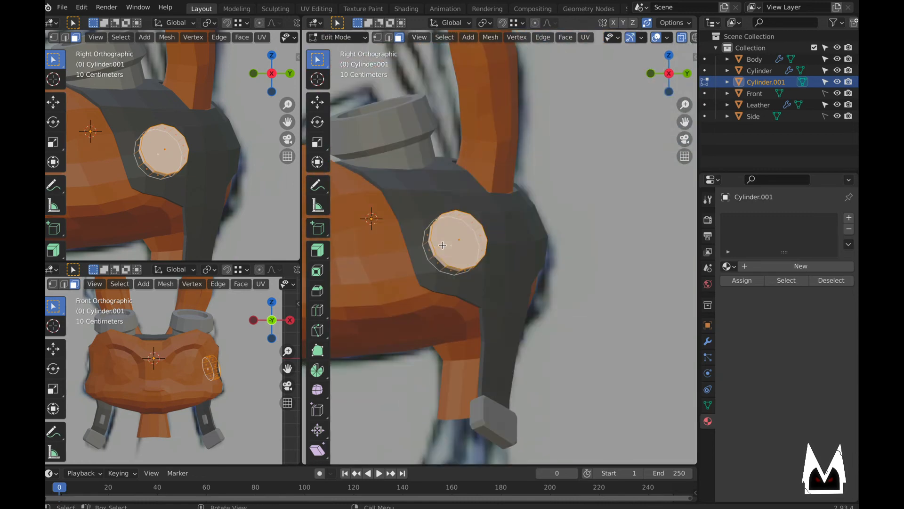
key("ctrl+l")
key("g")
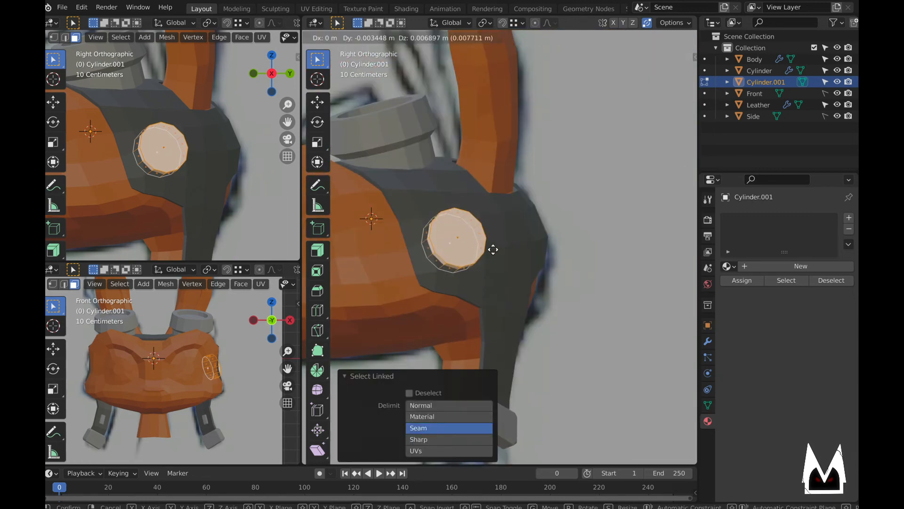
left_click(493, 248)
mouse_move(493, 248)
middle_mouse_down()
mouse_move(516, 246)
mouse_move(467, 256)
mouse_move(515, 257)
mouse_move(517, 212)
mouse_move(530, 260)
mouse_move(546, 262)
mouse_move(495, 249)
mouse_move(457, 252)
mouse_move(548, 255)
mouse_move(495, 254)
middle_mouse_up()
key("g")
left_click(491, 255)
- Scale the disc by about 0.914, shift it forward and up on the leather, and enlarge it by about 1.057
scroll(517, 222, "down", 6)
scroll(494, 248, "up", 4)
left_click(511, 247)
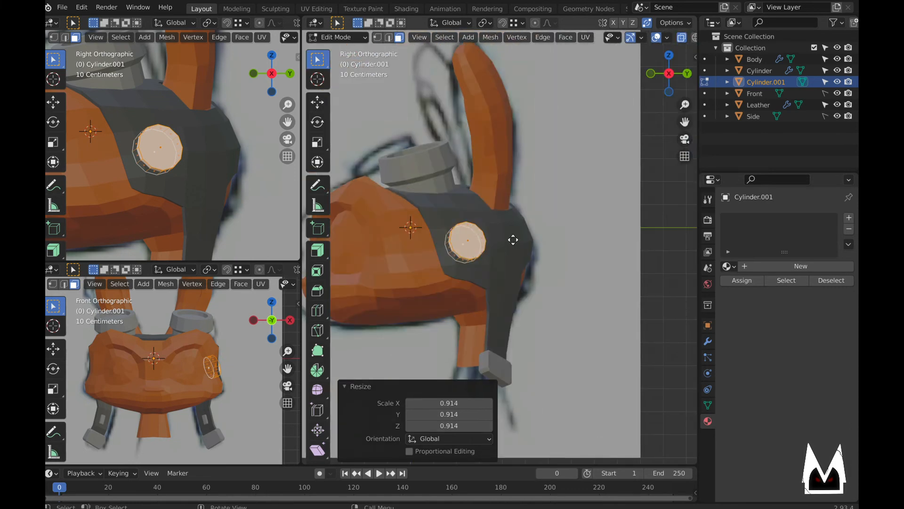
key("g")
left_click(517, 236)
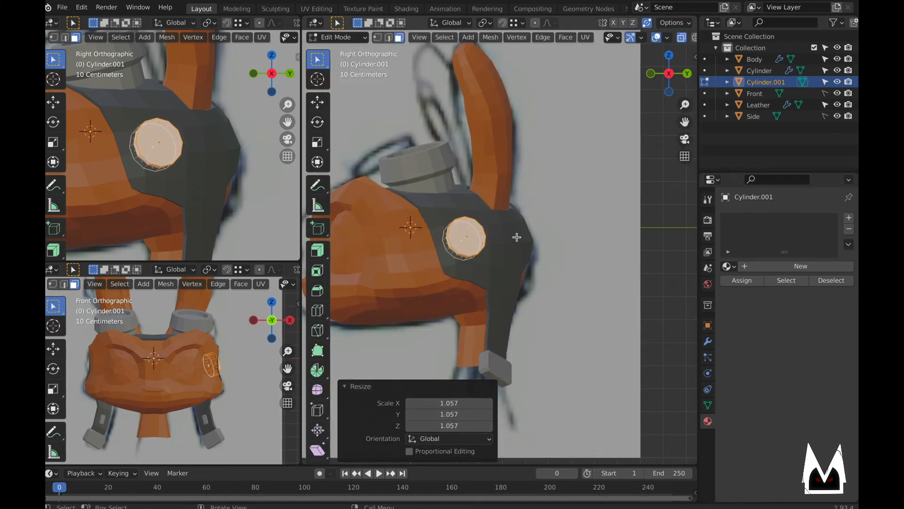
- Examine how the disc fits on the leather cap from the front, side and rear
middle_click_drag(517, 237, 551, 248)
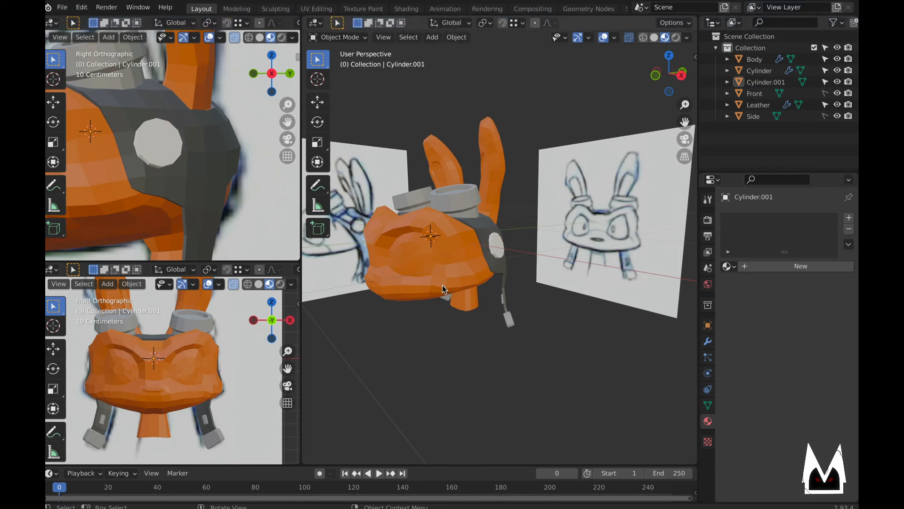
middle_click_drag(443, 289, 410, 299)
middle_click_drag(509, 275, 494, 287)
scroll(473, 211, "up", 5)
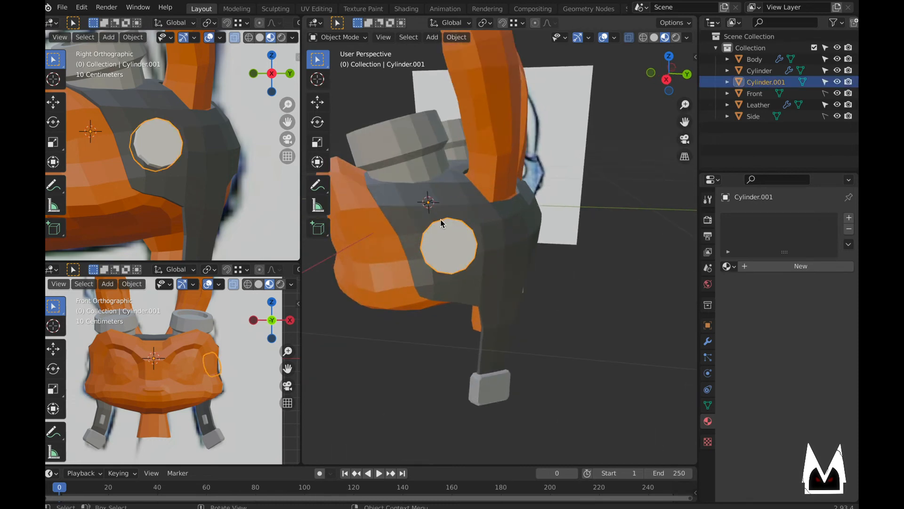
middle_click_drag(442, 223, 507, 264)
left_click(448, 231)
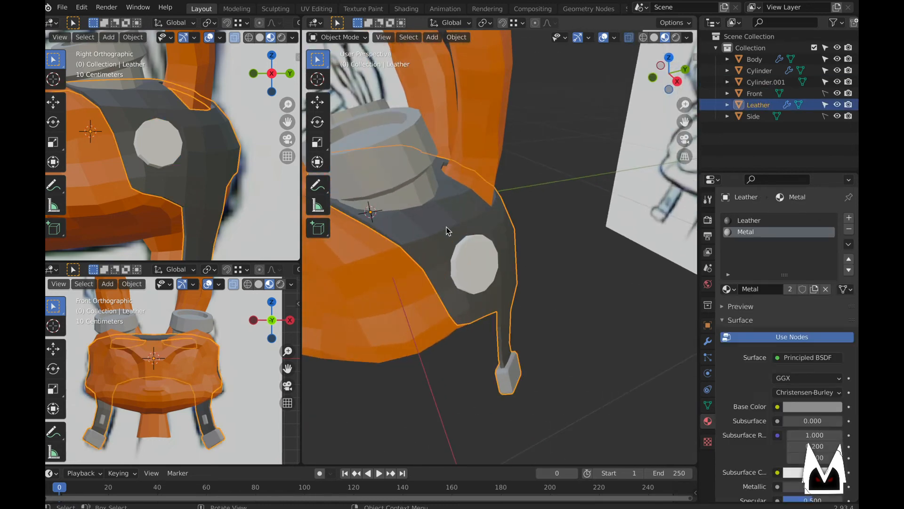
middle_click_drag(448, 231, 405, 202)
middle_click_drag(579, 223, 579, 186)
- Duplicate an upper front side face of the disc and place the copy just off the disc's rim
left_click(432, 255)
middle_click_drag(436, 256, 515, 244)
scroll(447, 242, "up", 2)
key("Tab")
mouse_move(444, 242)
middle_mouse_down()
mouse_move(510, 270)
mouse_move(550, 256)
mouse_move(466, 250)
mouse_move(532, 265)
middle_mouse_up()
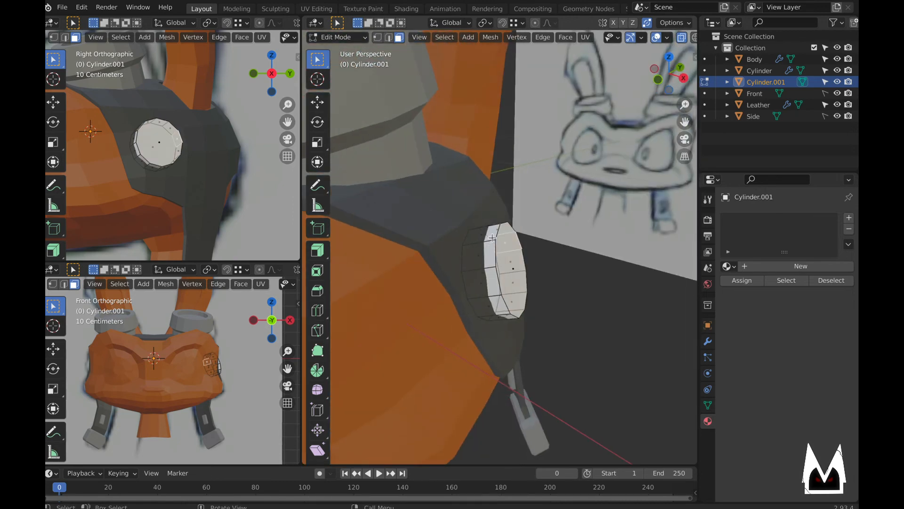
middle_click_drag(492, 237, 535, 261)
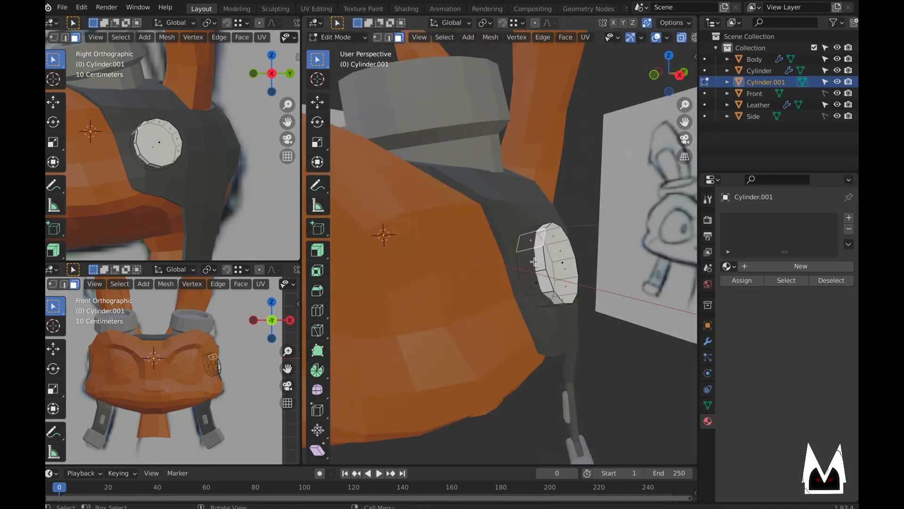
left_click(562, 244)
- Reposition the upper corner vertices of the copied face on the leather above the disc's rim
key("1")
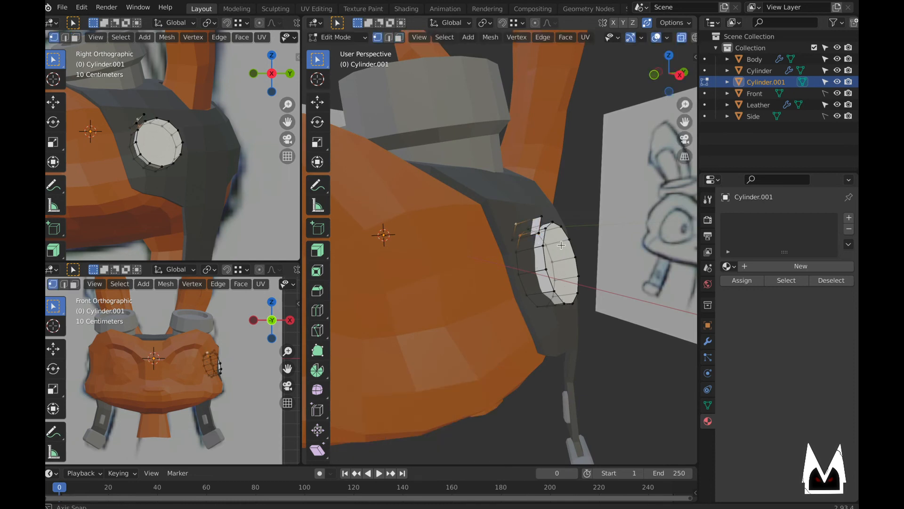
middle_click_drag(561, 245, 442, 237)
key("g")
left_click(540, 232)
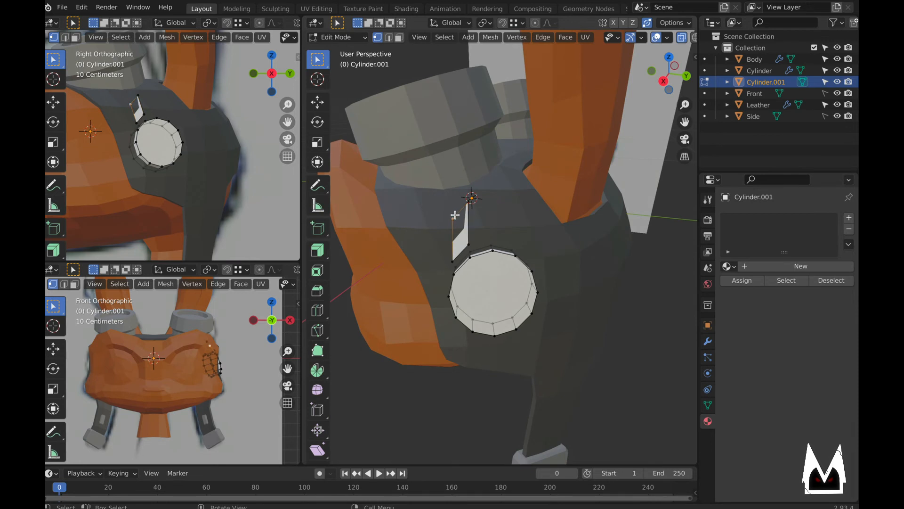
key("g")
left_click(438, 234)
left_click(468, 202)
key("g")
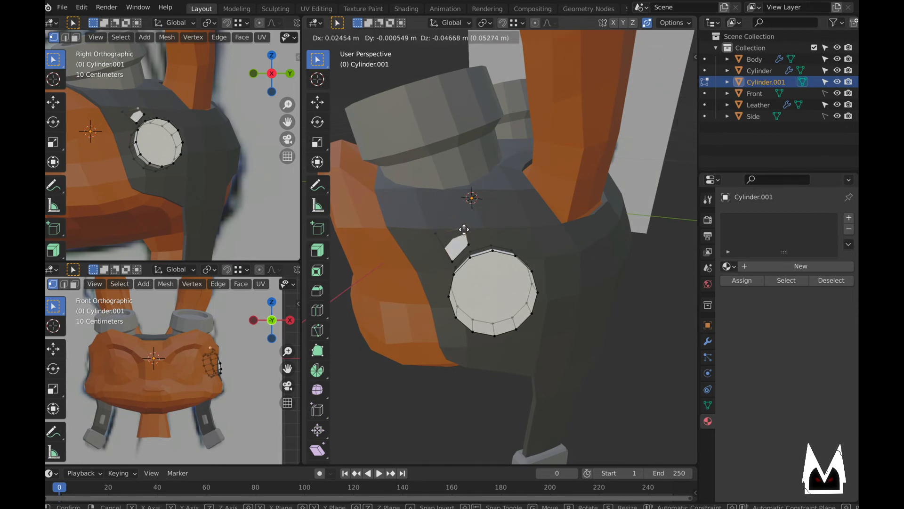
left_click(465, 229)
- Widen the copied face and pull its two lower corners onto the disc's upper front rim
left_click(437, 233)
key("g")
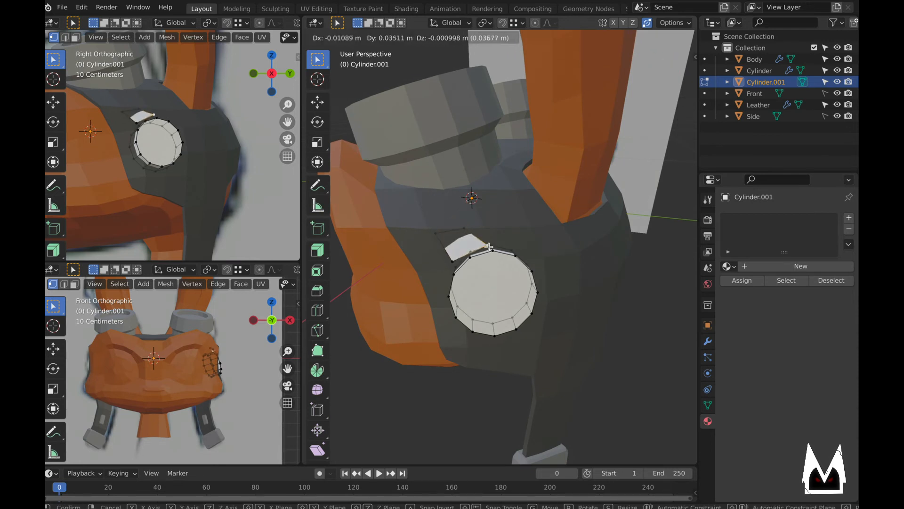
left_click(474, 245)
left_click(454, 260)
key("g")
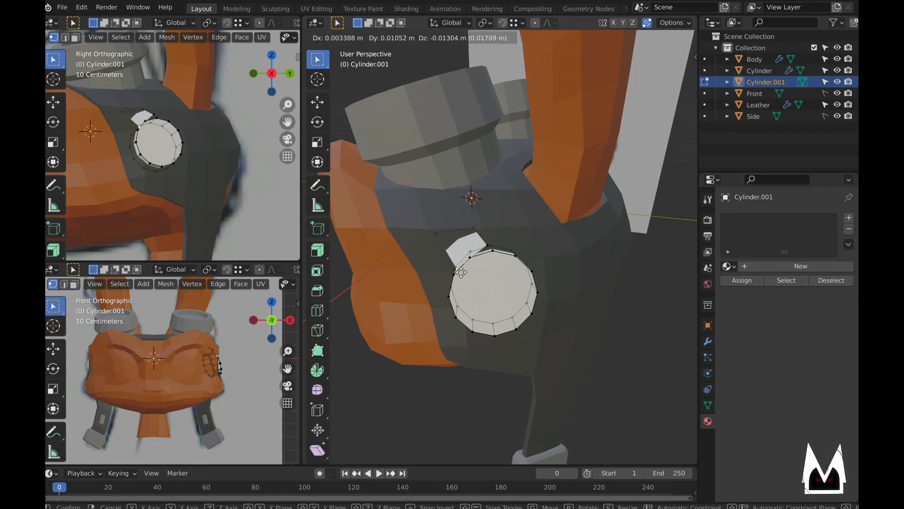
left_click(461, 271)
left_click(485, 247)
key("g")
left_click(486, 262)
- Seat the strap face's upper corners on the leather and fit its lower corners against the disc
left_click(474, 230)
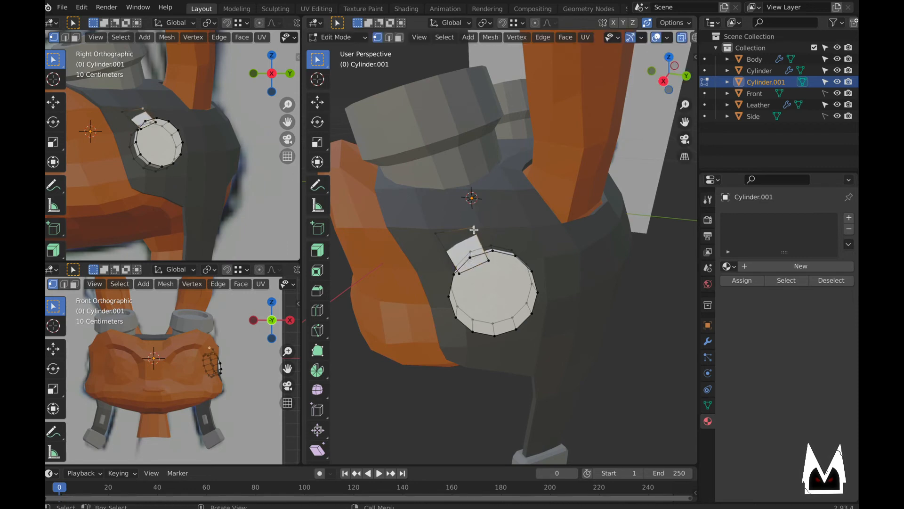
middle_click_drag(441, 236, 520, 232)
key("g")
left_click(579, 251)
key("g")
left_click(519, 227)
key("g")
left_click(517, 227)
left_click(531, 263)
middle_click_drag(532, 264, 512, 264)
key("g")
left_click(511, 263)
left_click(453, 269)
middle_click_drag(453, 270, 498, 283)
key("g")
left_click(463, 270)
- Pull the strap face's upper front corner slightly forward and refine the neighbouring corner against the leather
scroll(490, 282, "down", 4)
scroll(484, 280, "up", 5)
left_click(443, 226)
key("g")
left_click(429, 224)
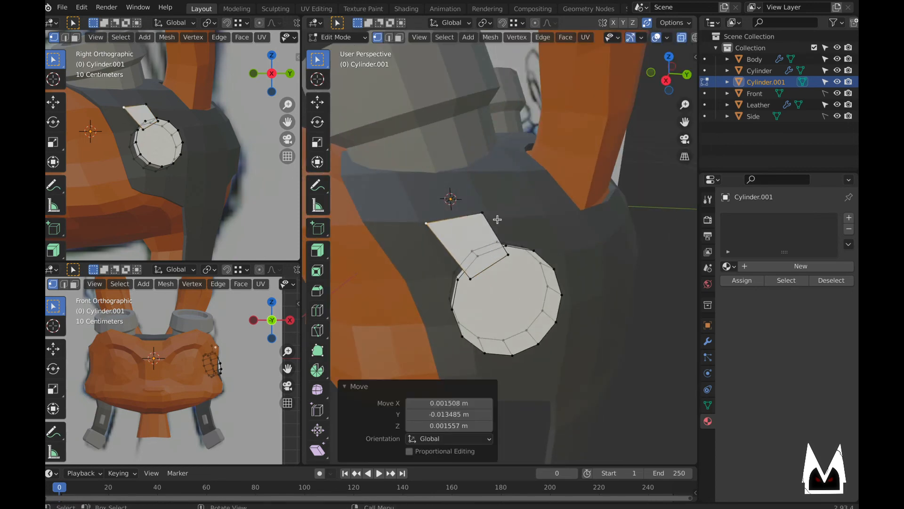
left_click(484, 214)
left_click(477, 217)
scroll(477, 219, "down", 4)
mouse_move(478, 231)
middle_mouse_down()
mouse_move(529, 258)
mouse_move(550, 257)
mouse_move(524, 233)
mouse_move(541, 250)
mouse_move(454, 249)
mouse_move(475, 261)
mouse_move(443, 259)
mouse_move(508, 228)
mouse_move(520, 231)
mouse_move(419, 237)
middle_mouse_up()
scroll(525, 254, "up", 2)
scroll(528, 258, "up", 3)
left_click(535, 255)
key("g")
left_click(535, 253)
- Extrude the strap's upper edge up to the base of the eyepiece and adjust its rear corner
key("2")
left_click(476, 256, "shift")
scroll(471, 256, "down", 7)
scroll(483, 245, "up", 6)
left_click(436, 213)
key("g")
left_click(525, 217)
key("1")
left_click(488, 219)
key("g")
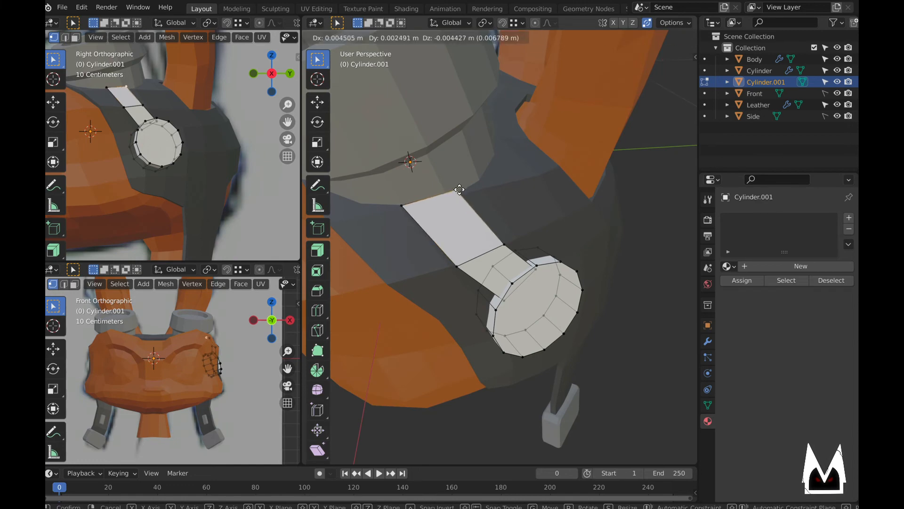
left_click(460, 189)
- Shift the strap's upper end edge forward and extend it slightly into the eyepiece's base
scroll(459, 189, "down", 5)
middle_click_drag(460, 198, 442, 136)
scroll(471, 212, "up", 3)
scroll(471, 212, "up", 3)
scroll(455, 202, "down", 5)
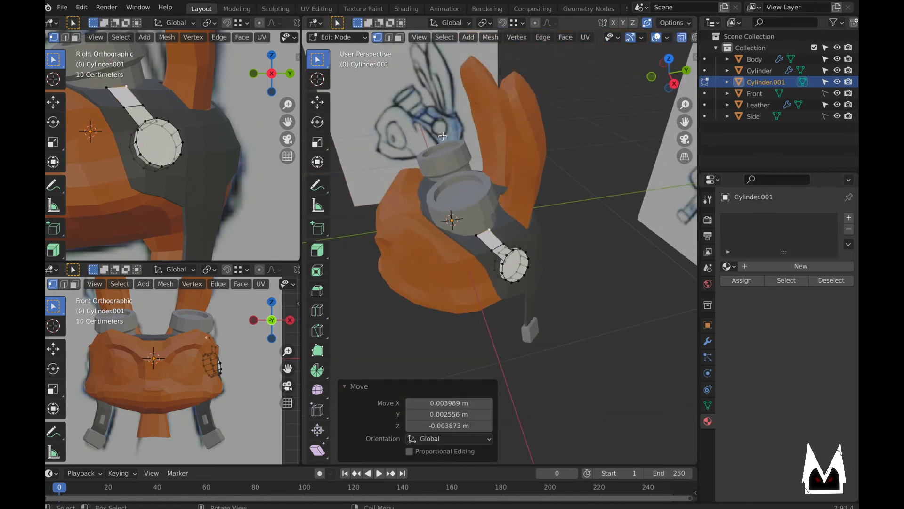
scroll(439, 133, "up", 5)
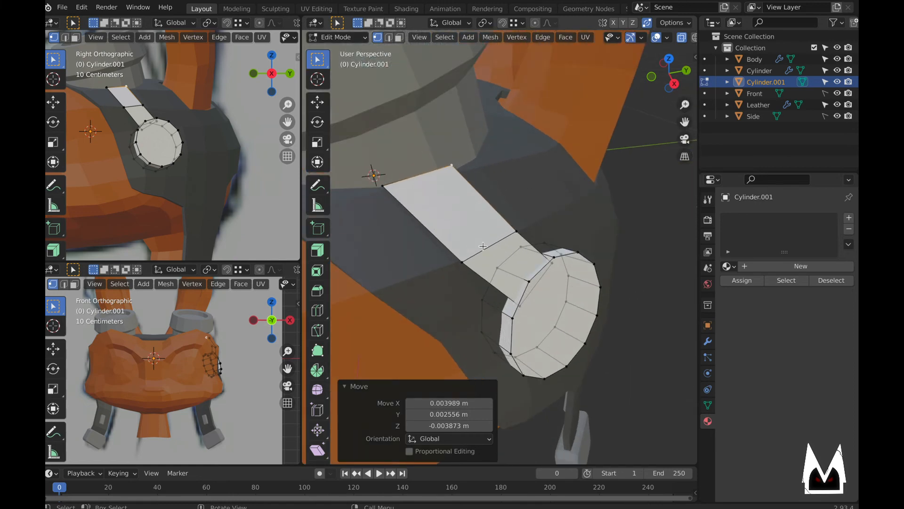
mouse_move(445, 197)
middle_mouse_down()
mouse_move(545, 191)
mouse_move(453, 212)
mouse_move(434, 232)
mouse_move(458, 268)
mouse_move(456, 231)
middle_mouse_up()
key("2")
left_click(522, 191)
key("g")
left_click(440, 248)
scroll(450, 258, "down", 1)
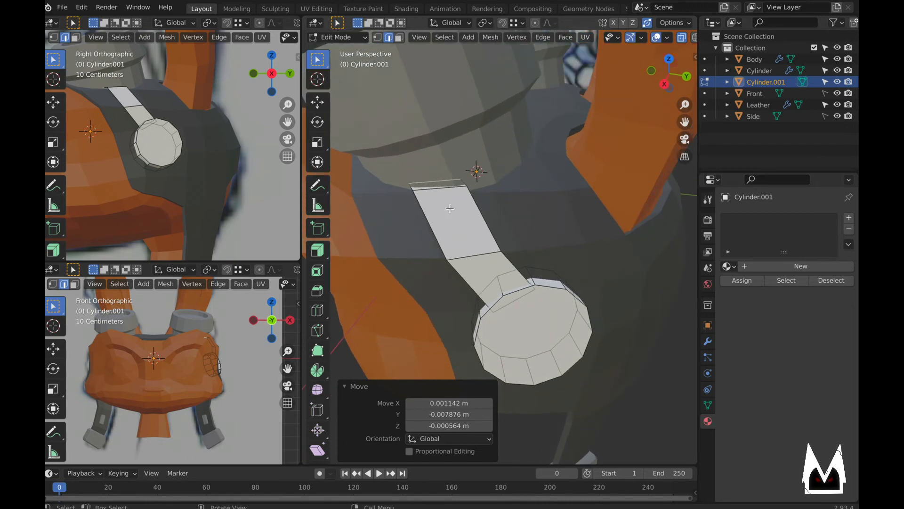
key("g")
left_click(471, 197)
- Rotate the strap's end geometry to match the eyepiece and reposition the nearby corners
middle_click_drag(471, 197, 501, 226)
key("r")
left_click(517, 269)
middle_click_drag(509, 276, 548, 236)
key("g")
left_click(500, 251)
left_click(468, 246)
key("g")
left_click(470, 241)
left_click(503, 229)
key("g")
left_click(502, 232)
- Extrude the strap's long side edges inward toward the leather to give it thickness
key("2")
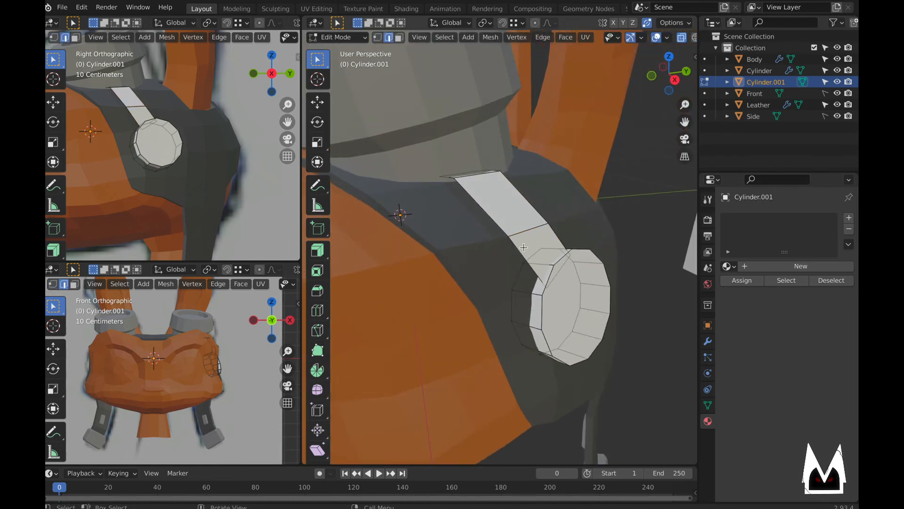
mouse_move(499, 222)
middle_mouse_down()
mouse_move(529, 228)
mouse_move(533, 214)
middle_mouse_up()
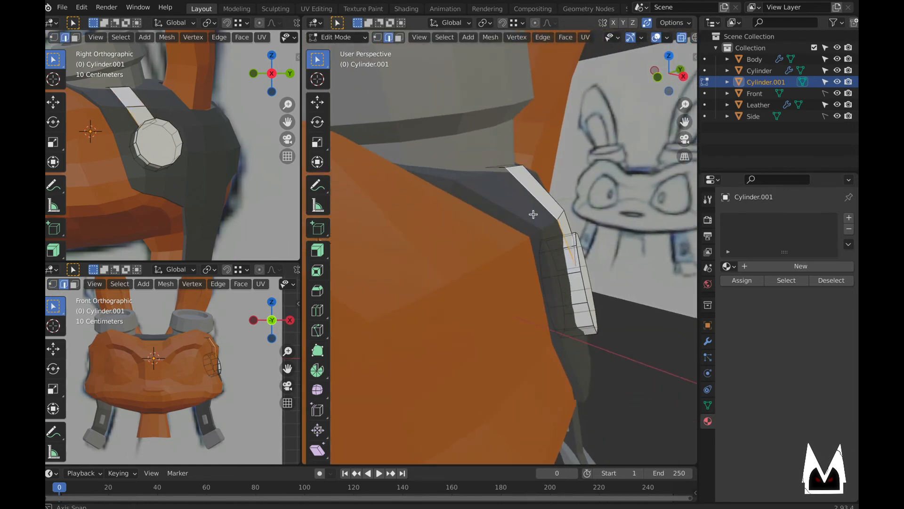
left_click(577, 262)
mouse_move(577, 262)
middle_mouse_down()
mouse_move(529, 243)
mouse_move(550, 239)
mouse_move(545, 227)
mouse_move(565, 229)
mouse_move(462, 244)
mouse_move(428, 205)
mouse_move(517, 228)
middle_mouse_up()
key("g")
left_click(567, 226)
- Move the rear inner vertices at the strap's upper end in toward the eyepiece's base
left_click(465, 217)
key("1")
middle_click_drag(471, 243, 456, 148)
key("g")
left_click(445, 242)
left_click(453, 153)
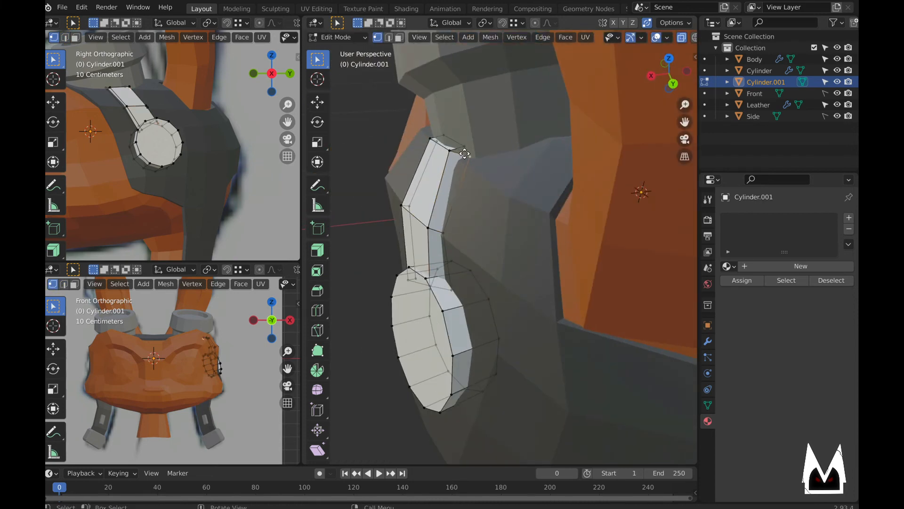
key("g")
left_click(461, 146)
middle_click_drag(461, 147, 478, 178)
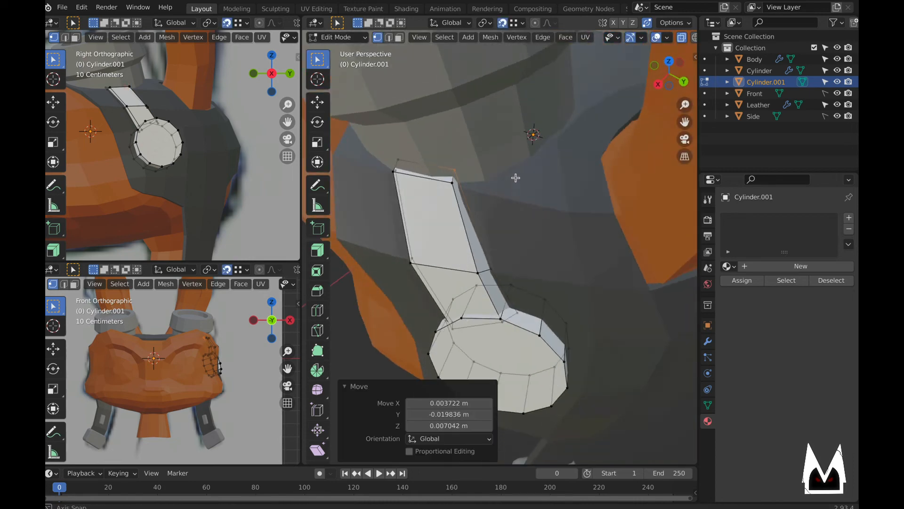
key("g")
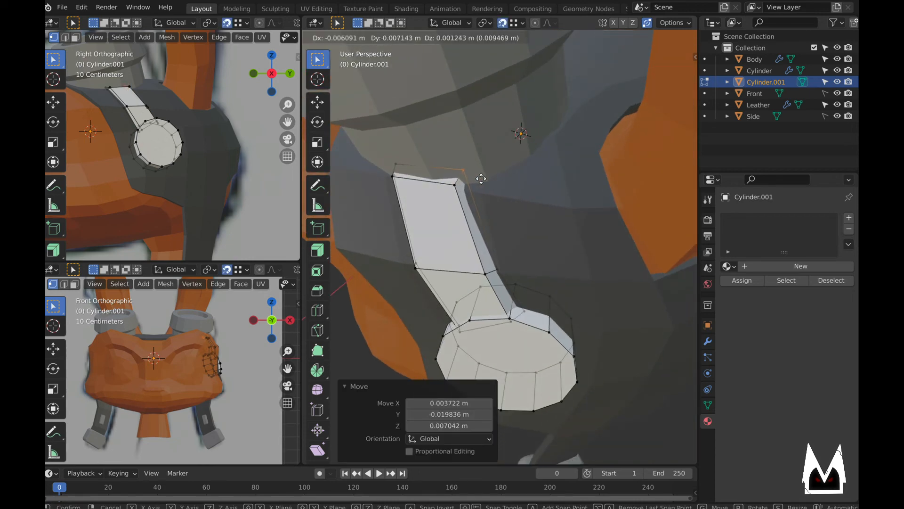
left_click(481, 180)
- Tuck the front inner vertex at the strap's upper end into the eyepiece's base
middle_click_drag(481, 179, 393, 206)
left_click(402, 199)
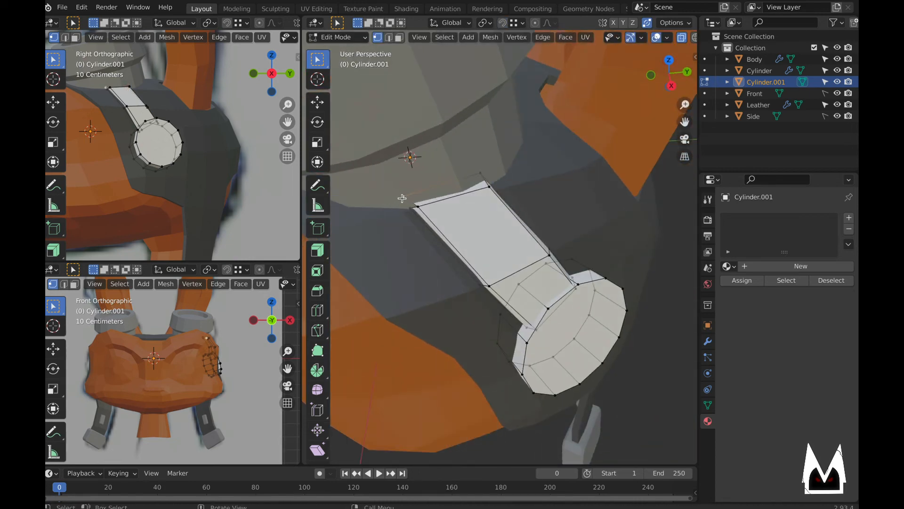
key("g")
left_click(402, 199)
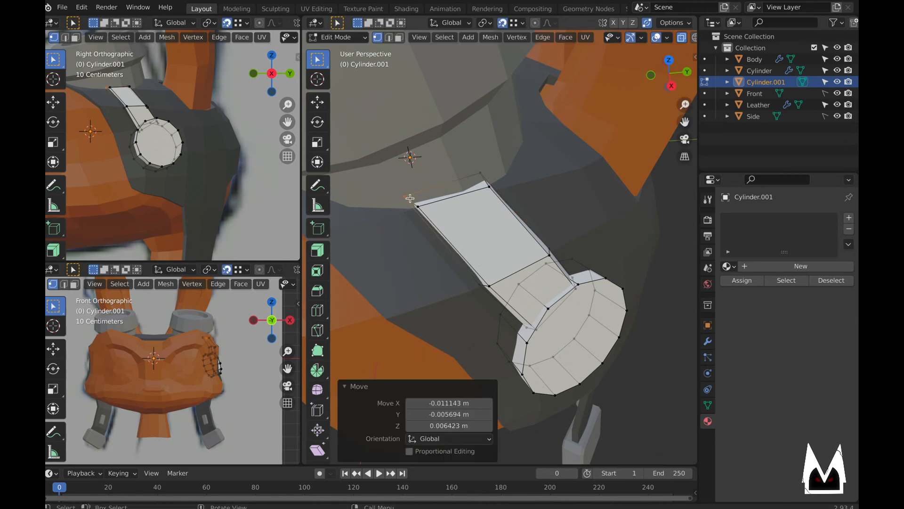
key("g")
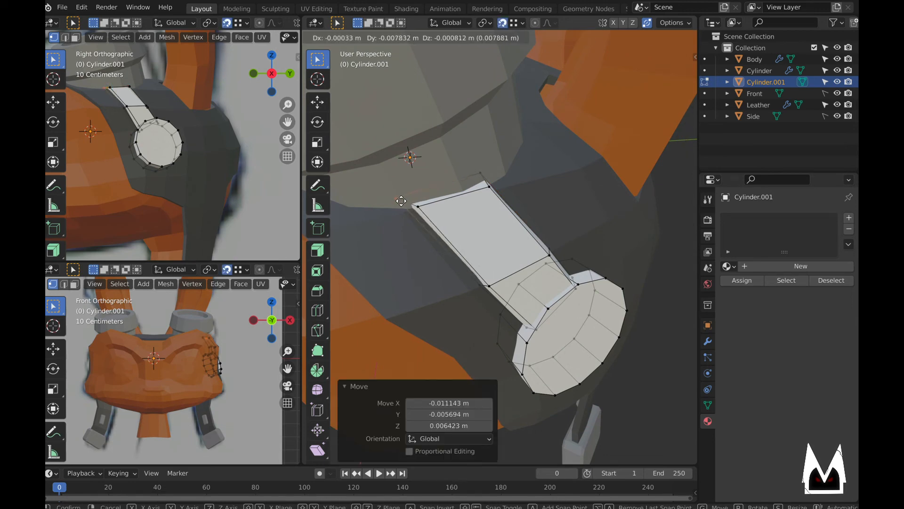
left_click(401, 201)
- Nudge the front and rear vertices at the strap's bend so they follow the leather cap closely
key("Tab")
scroll(444, 236, "down", 4)
middle_click_drag(444, 237, 523, 263)
scroll(573, 235, "down", 4)
left_click(556, 287)
scroll(537, 248, "up", 5)
scroll(537, 248, "up", 3)
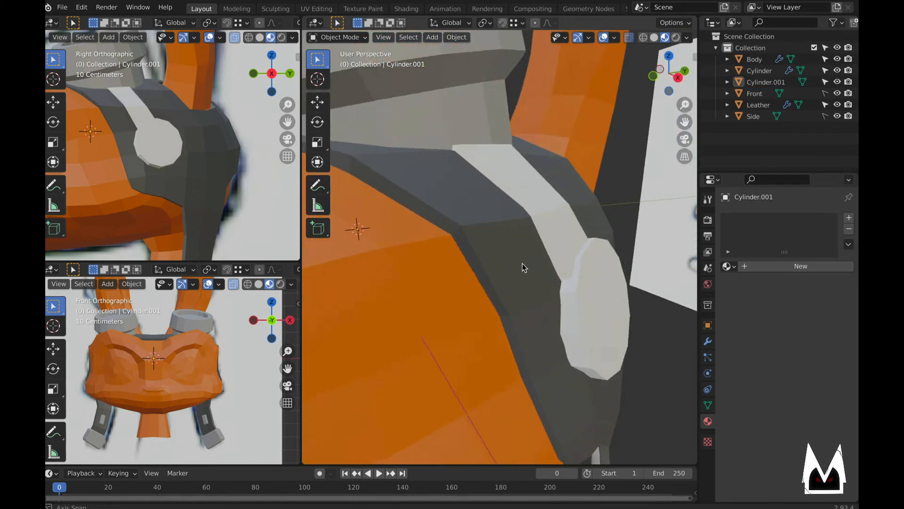
left_click(572, 259)
key("Tab")
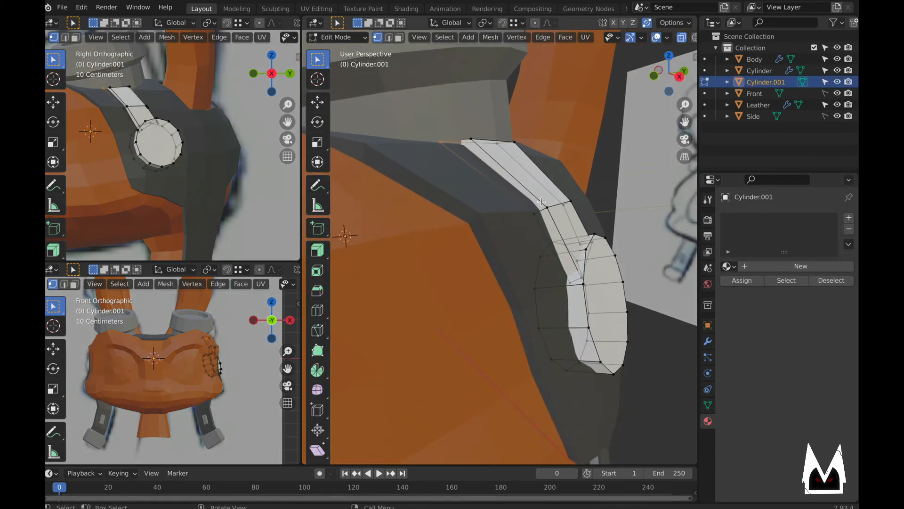
middle_click_drag(539, 220, 404, 226)
key("g")
left_click(571, 222)
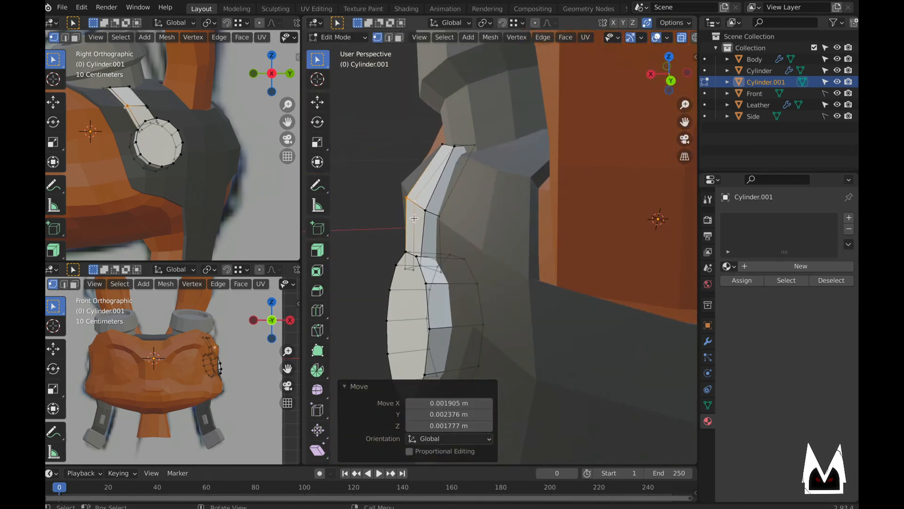
left_click(426, 214)
key("g")
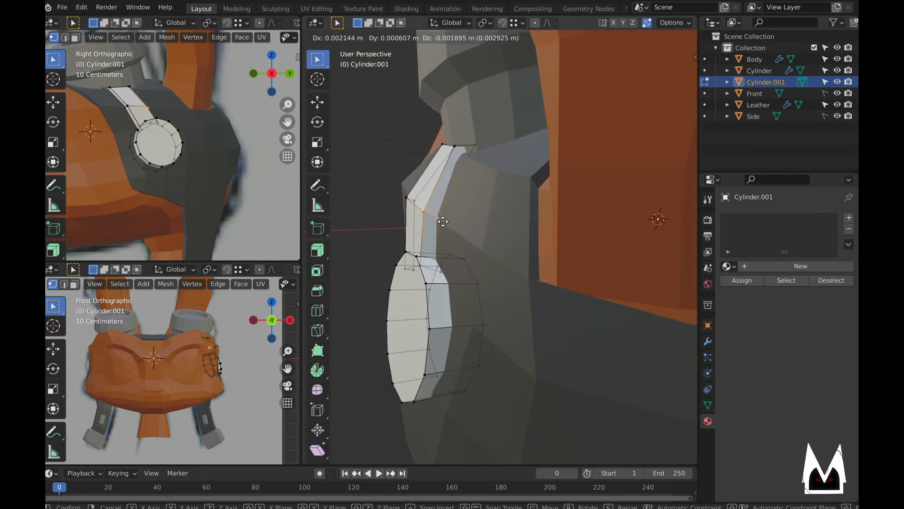
left_click(443, 223)
- Duplicate the thin end face at the top of the strap and place the copy beside the eyepiece's base
middle_click_drag(443, 223, 645, 243)
key("Tab")
scroll(434, 279, "down", 7)
scroll(562, 237, "up", 4)
middle_click_drag(562, 237, 549, 175)
scroll(471, 245, "up", 2)
key("Tab")
scroll(528, 202, "up", 2)
middle_click_drag(520, 210, 493, 239)
key("shift+d")
left_click(503, 219)
- Adjust the front and rear outer corners of the duplicated end face so it overhangs the strap's width
key("1")
middle_click_drag(415, 275, 403, 283)
key("g")
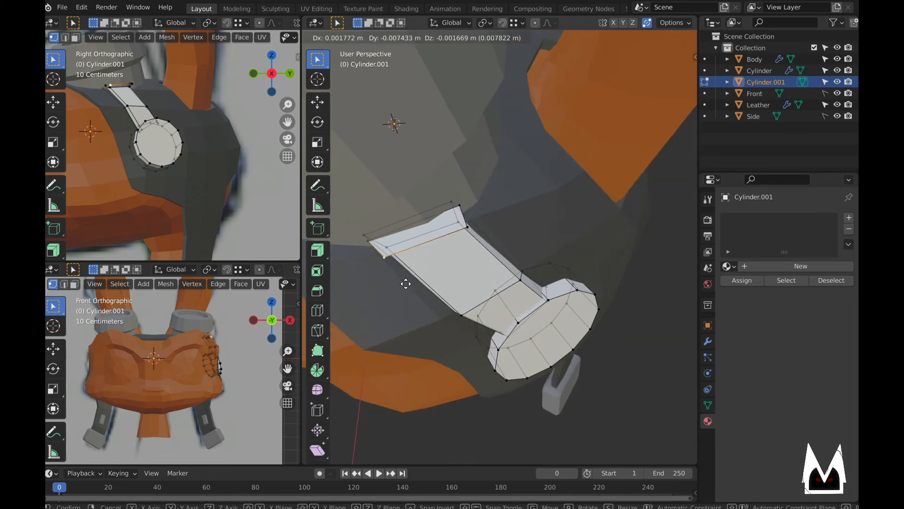
left_click(401, 285)
left_click(467, 227)
key("g")
left_click(471, 225)
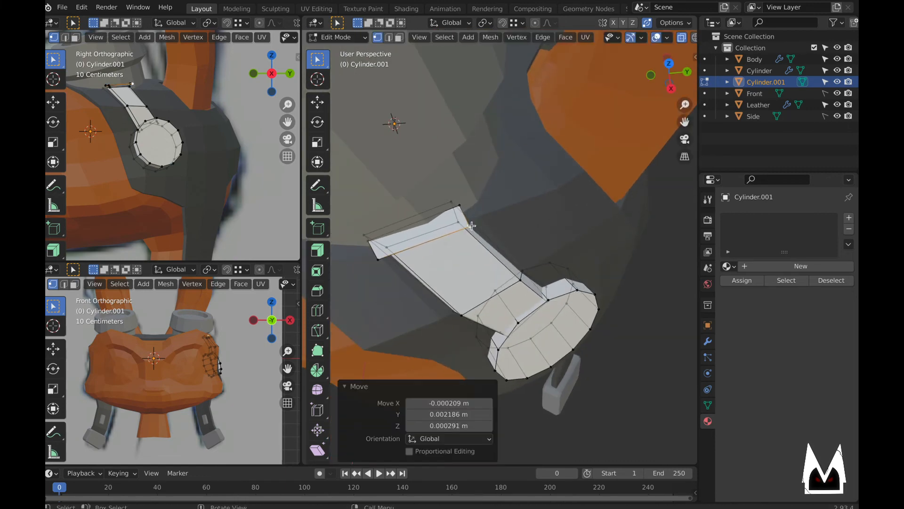
- Move the duplicated face up against the eyepiece's lower wall, just above the strap's end
mouse_move(471, 226)
middle_mouse_down()
mouse_move(486, 195)
mouse_move(495, 203)
mouse_move(520, 196)
mouse_move(541, 163)
mouse_move(489, 171)
mouse_move(549, 165)
middle_mouse_up()
key("3")
left_click(477, 194)
key("g")
left_click(513, 208)
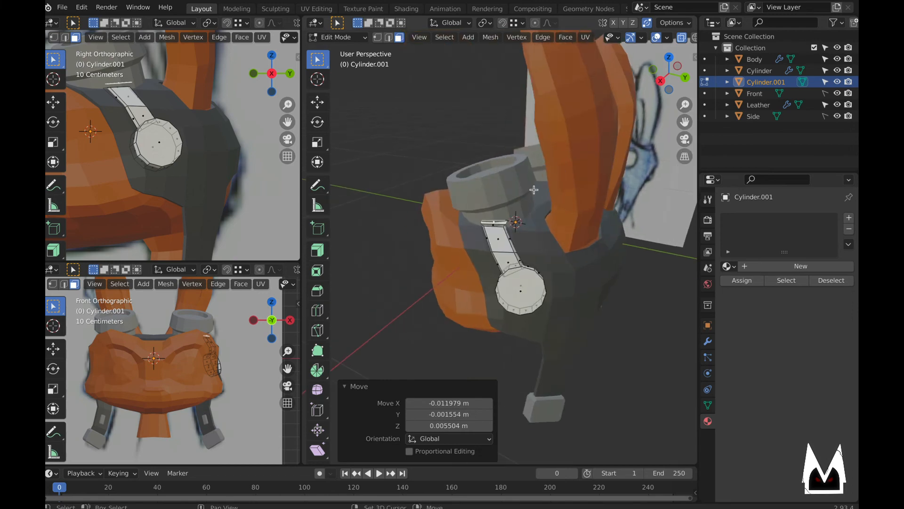
scroll(523, 198, "up", 5)
mouse_move(487, 238)
middle_mouse_down()
mouse_move(508, 224)
mouse_move(508, 213)
mouse_move(491, 233)
middle_mouse_up()
scroll(508, 224, "up", 2)
key("g")
left_click(494, 210)
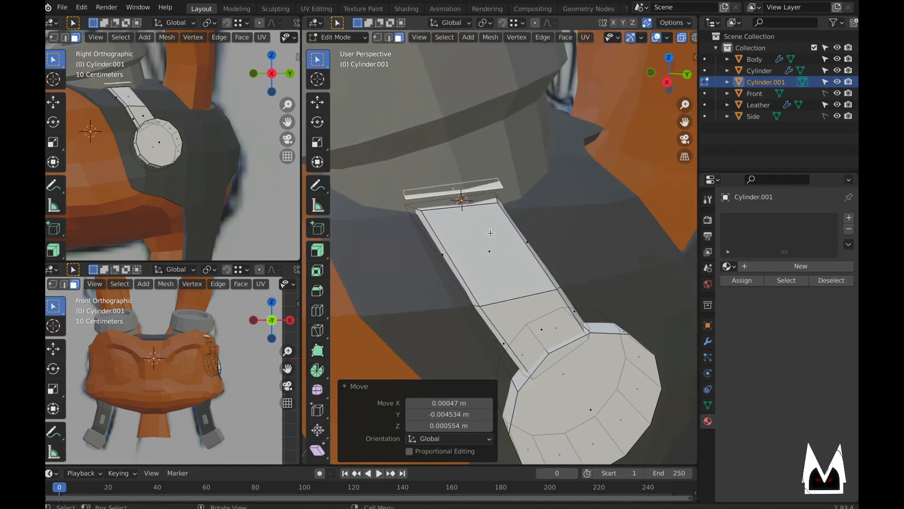
- Add one centred loop cut across the duplicated face and move its two end edges so it bends around the eyepiece's wall
left_click(452, 191)
right_click(453, 190)
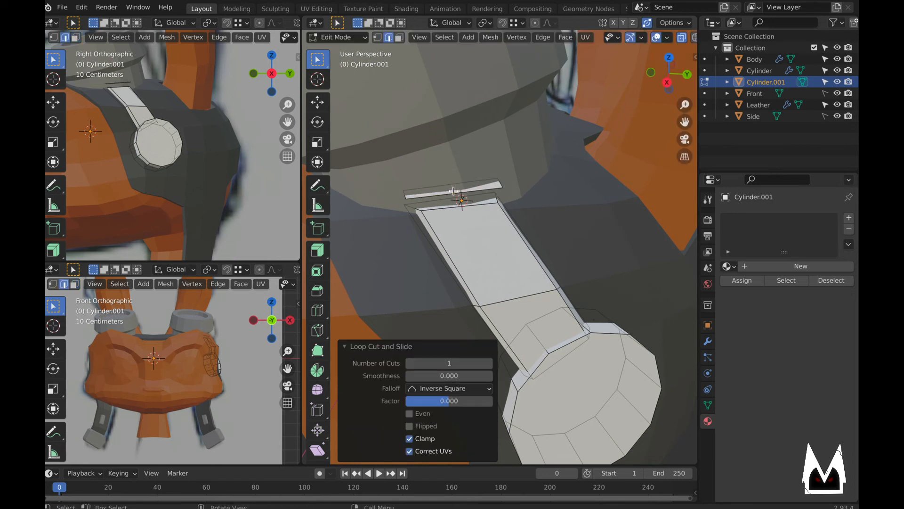
left_click(407, 195)
middle_click_drag(499, 199, 498, 188)
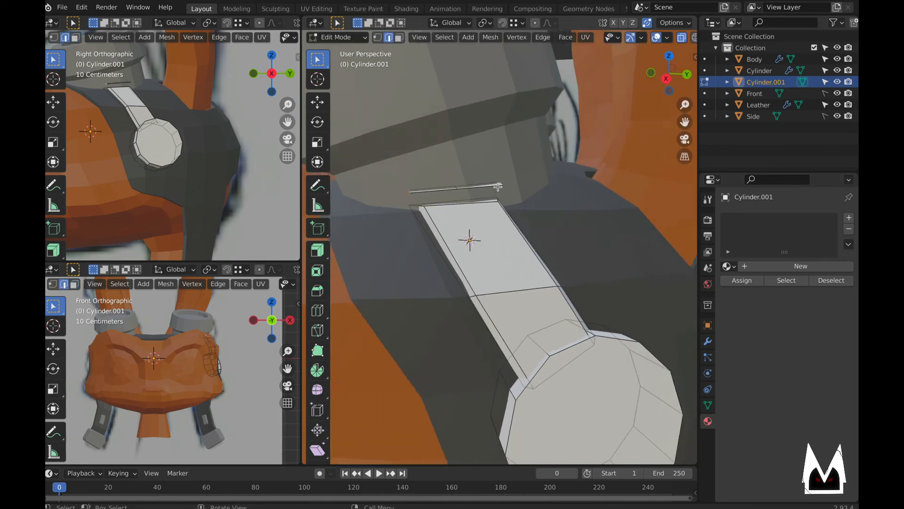
key("g")
left_click(505, 197)
key("g")
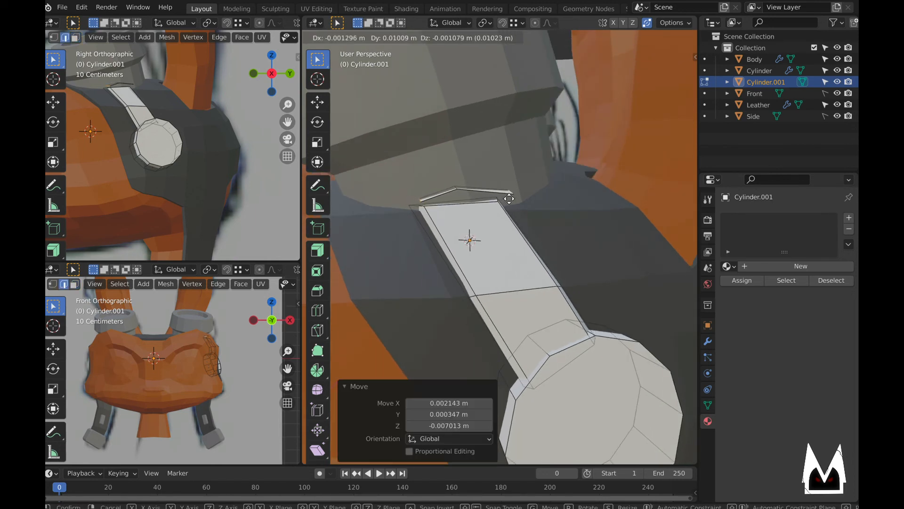
left_click(454, 201)
key("g")
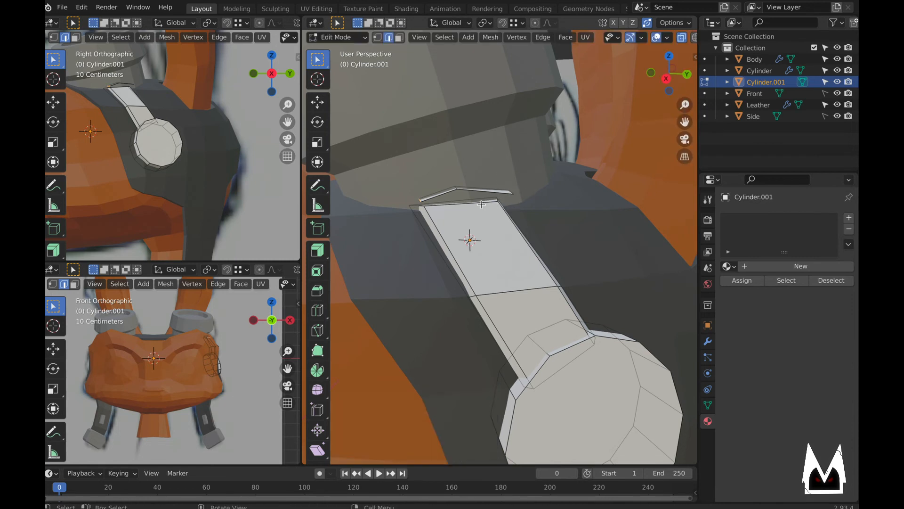
left_click(462, 205)
- Extrude the bent band's two long outer edges downward over the strap's top and move the new edges close to the cap
middle_click_drag(462, 205, 507, 209)
left_click(435, 203)
left_click(475, 193, "shift")
key("e")
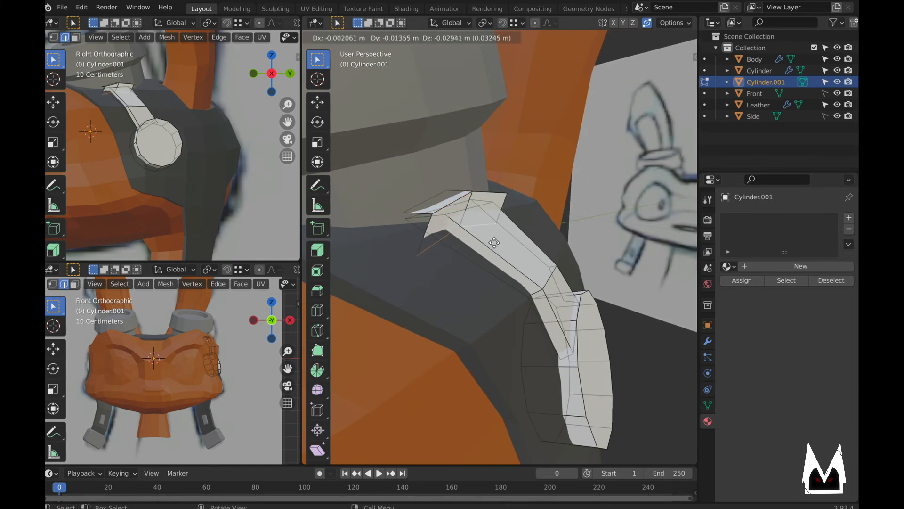
left_click(533, 230)
middle_click_drag(534, 230, 517, 243)
key("g")
left_click(495, 243)
key("g")
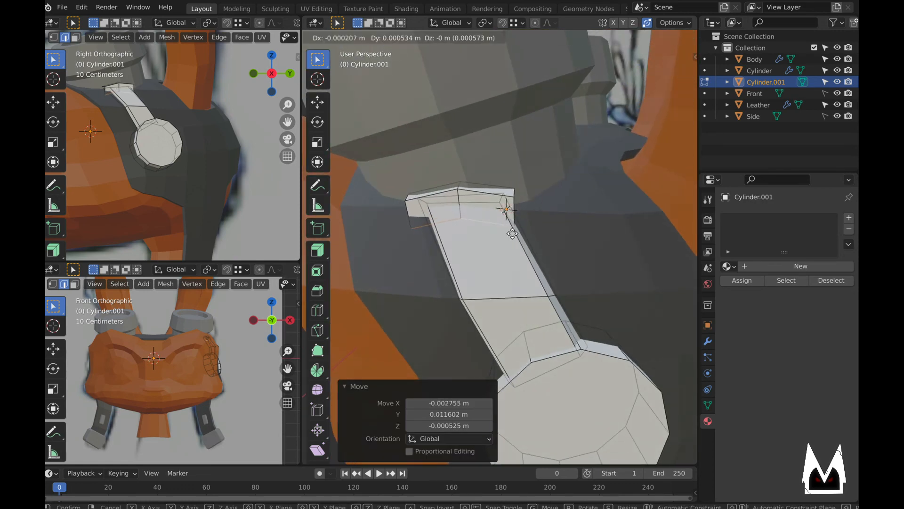
left_click(523, 233)
- Move the rear lower corner vertex of the extruded flap inward to fit against the leather cap
scroll(537, 231, "up", 2)
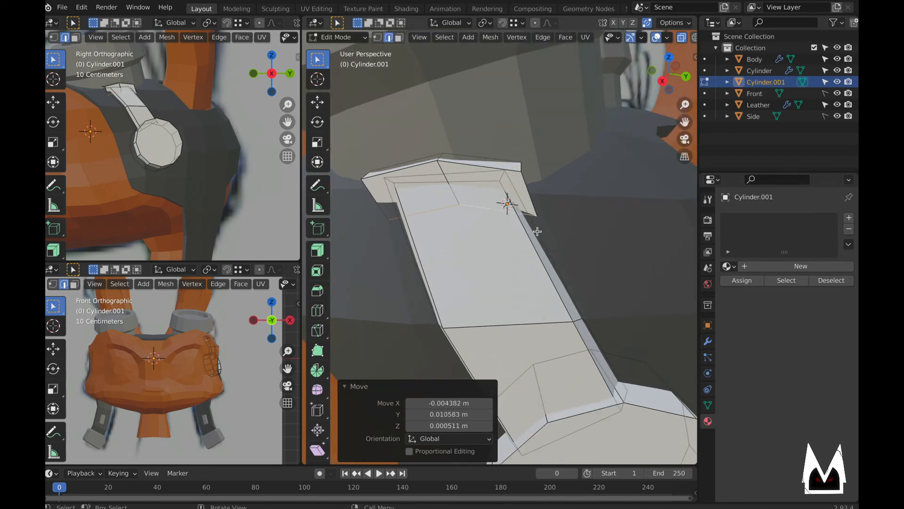
key("1")
left_click(534, 215)
middle_click_drag(551, 215, 500, 212)
key("g")
left_click(537, 210)
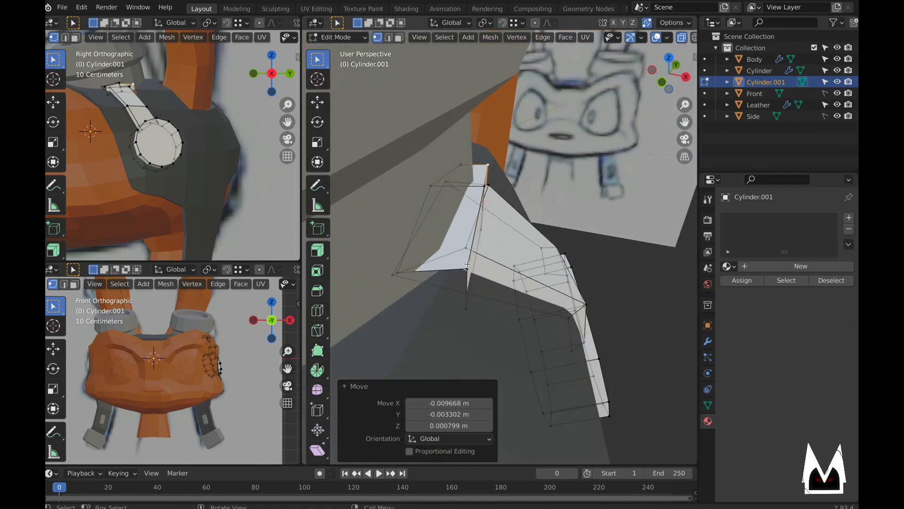
- Extrude the band's front end edge downward to close its side and position the new edge under the flap
middle_click_drag(468, 264, 444, 234)
key("2")
left_click(452, 259)
key("e")
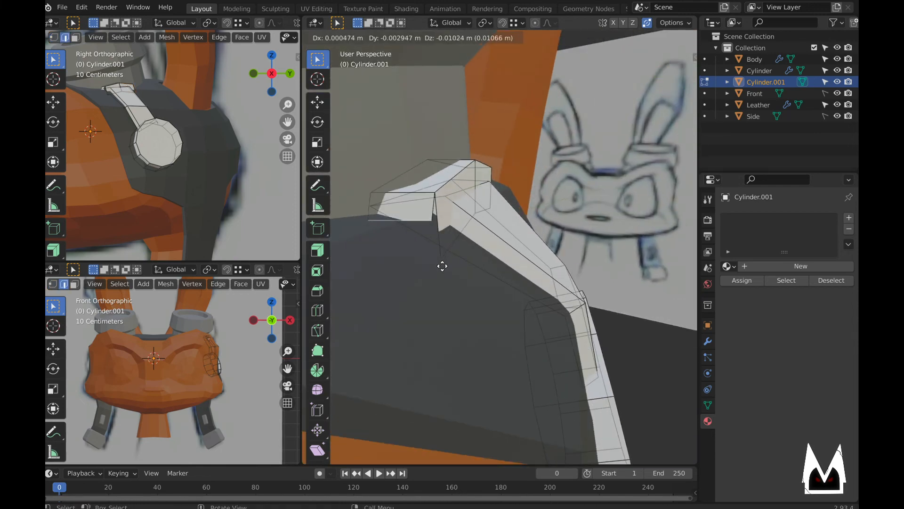
left_click(444, 272)
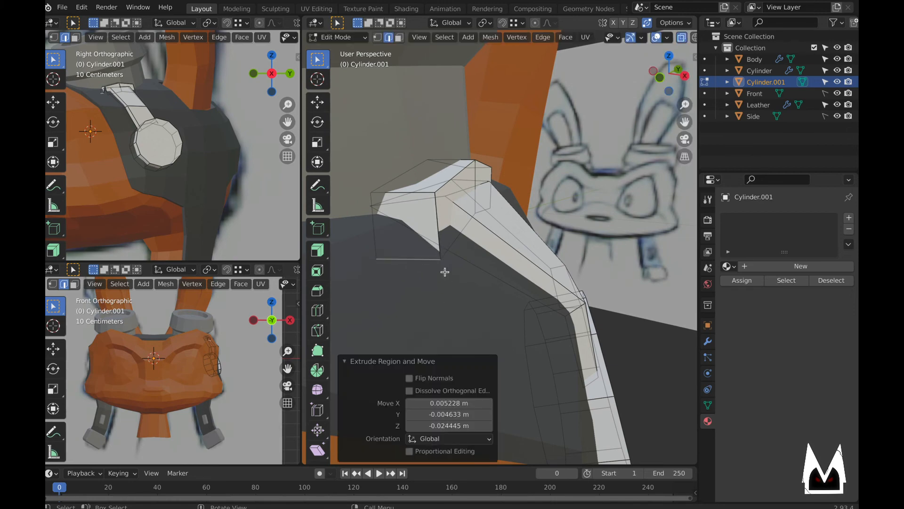
mouse_move(446, 263)
middle_mouse_down()
mouse_move(359, 269)
mouse_move(432, 259)
middle_mouse_up()
key("g")
left_click(404, 265)
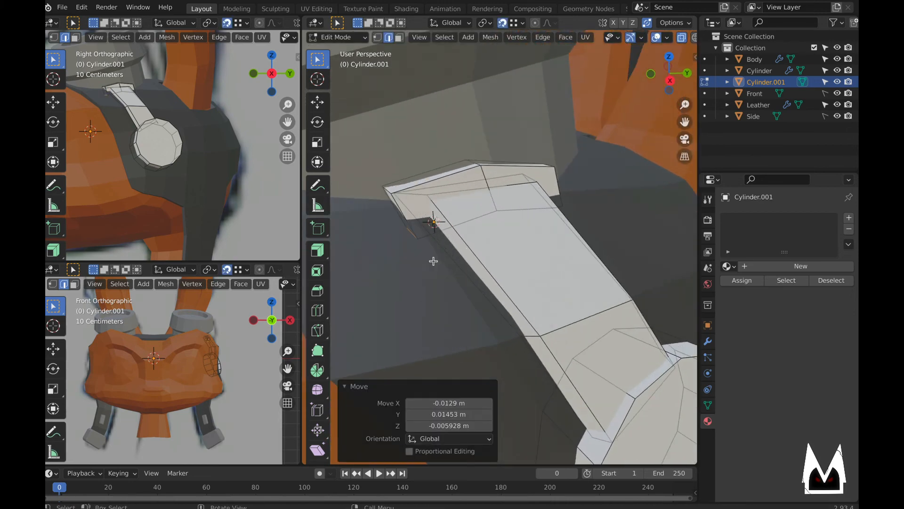
key("shift+Tab")
key("g")
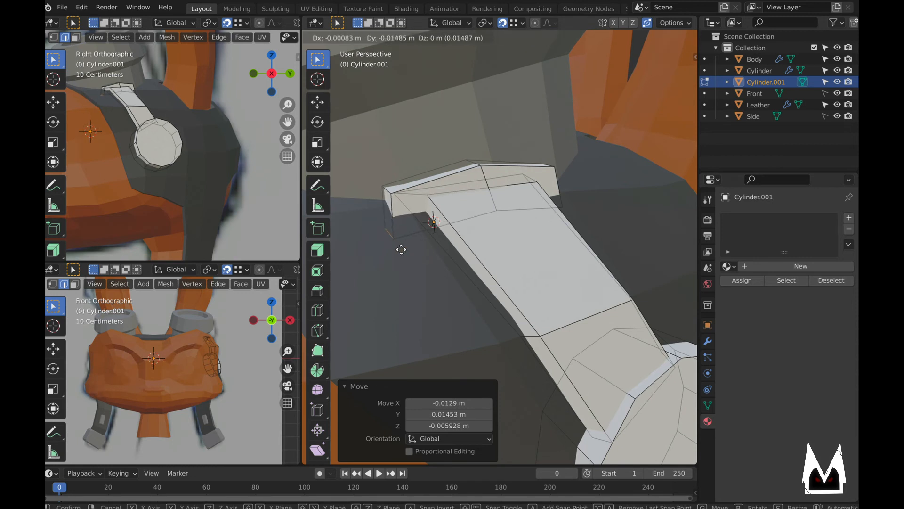
left_click(402, 250)
key("shift+Tab")
- Extrude the band's rear end edge downward and move it against the flap's rear corner to close that side
middle_click_drag(513, 222, 603, 225)
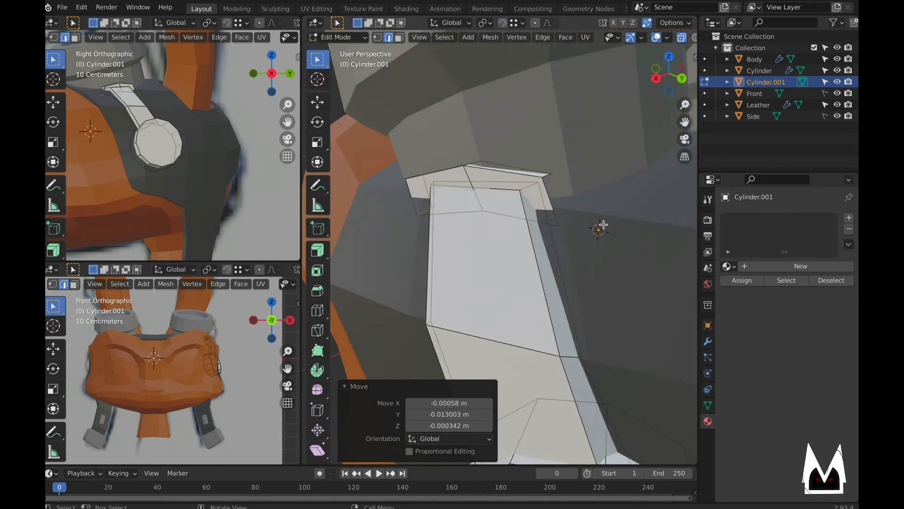
left_click(547, 176)
key("e")
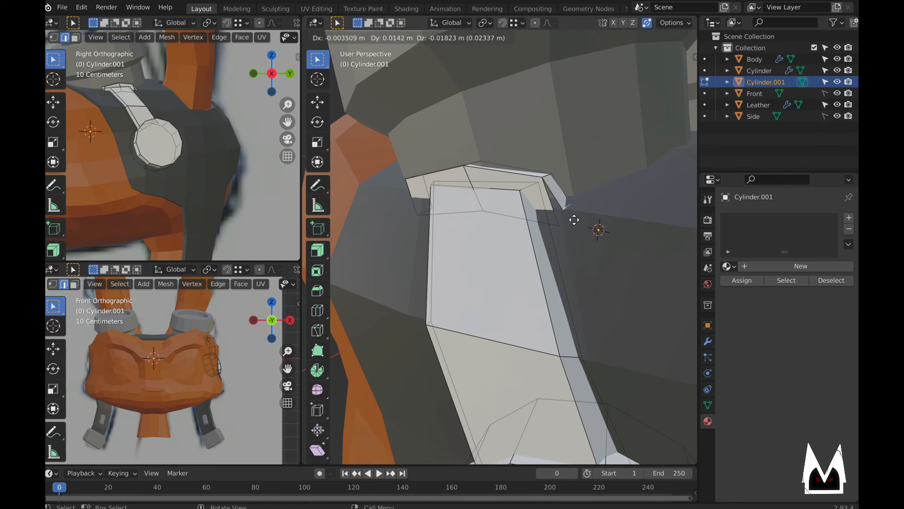
left_click(565, 219)
key("g")
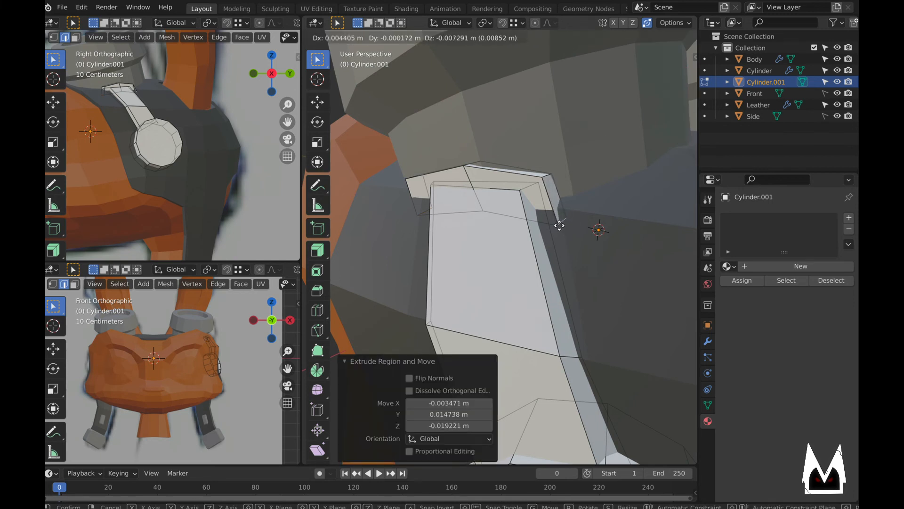
key("shift+Tab")
left_click(560, 225)
mouse_move(574, 230)
middle_mouse_down()
mouse_move(584, 232)
mouse_move(561, 216)
mouse_move(450, 201)
mouse_move(482, 216)
mouse_move(468, 231)
mouse_move(509, 202)
mouse_move(470, 211)
middle_mouse_up()
key("g")
left_click(590, 229)
- Nudge the lower vertices of the band's closed ends so they sit properly against the eyepiece and leather cap
key("Tab")
key("Tab")
scroll(497, 197, "down", 2)
key("Tab")
scroll(484, 255, "down", 4)
middle_click_drag(485, 255, 541, 252)
scroll(531, 254, "up", 5)
key("Tab")
middle_click_drag(452, 271, 541, 245)
key("1")
left_click(468, 264)
key("g")
left_click(464, 244)
key("g")
left_click(550, 238)
- Inspect the side disc, strap and eyepiece band from several angles around the head
key("Tab")
scroll(513, 240, "down", 8)
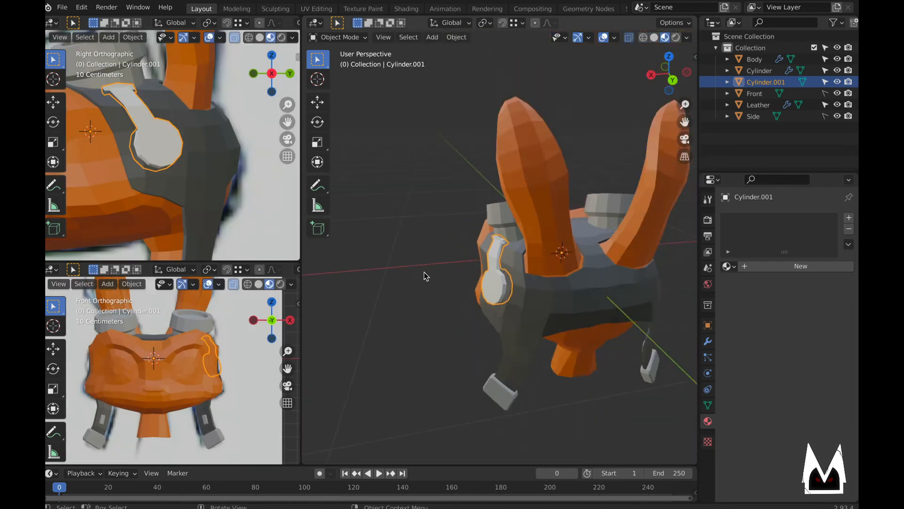
scroll(492, 266, "up", 4)
middle_click_drag(425, 277, 647, 303)
left_click(646, 304)
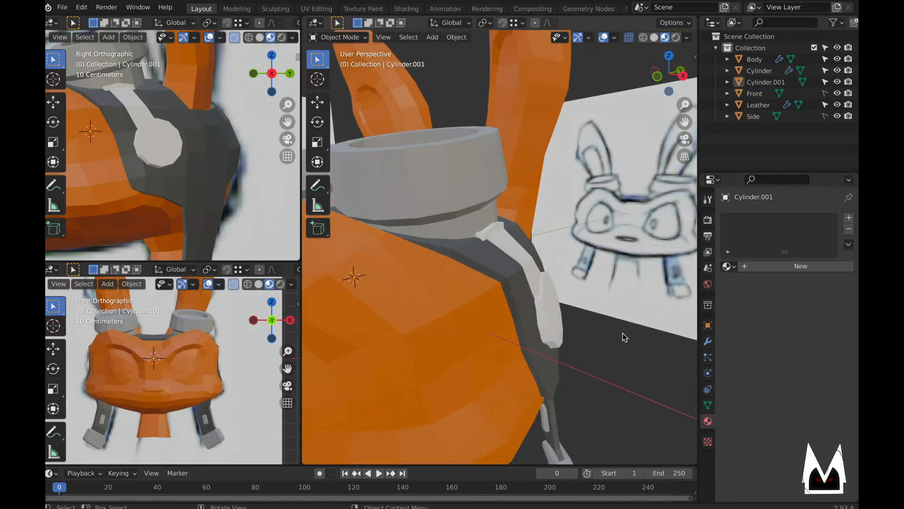
scroll(623, 332, "down", 5)
scroll(558, 264, "up", 5)
left_click(539, 276)
middle_click_drag(539, 276, 487, 236)
scroll(513, 296, "down", 5)
left_click(545, 305)
scroll(487, 235, "up", 5)
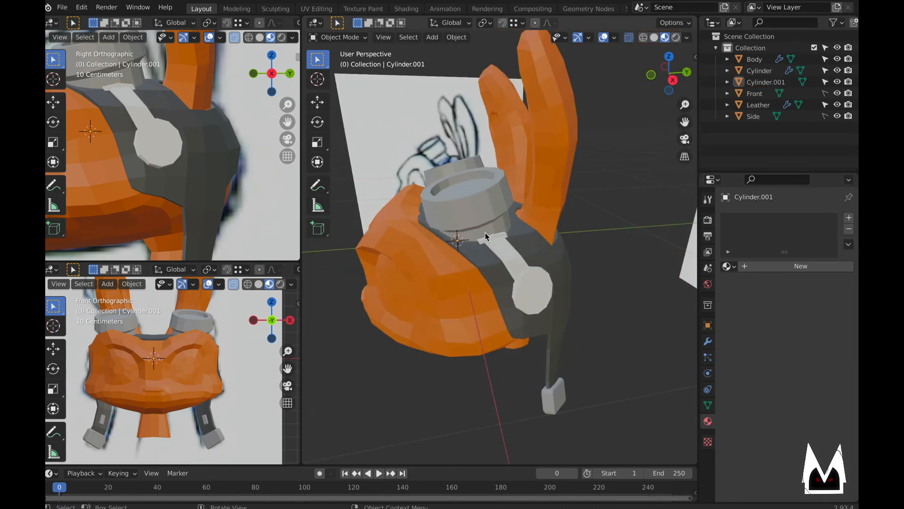
- Join the disc-and-strap object into the eyepiece object so both share its mirroring and Metal material
left_click(485, 225)
left_click(532, 292, "shift")
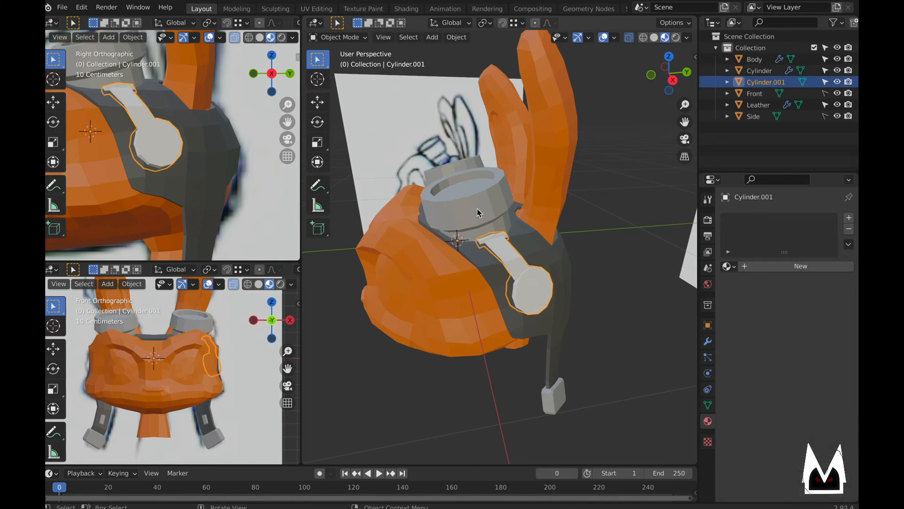
left_click(469, 197, "shift")
key("ctrl+j")
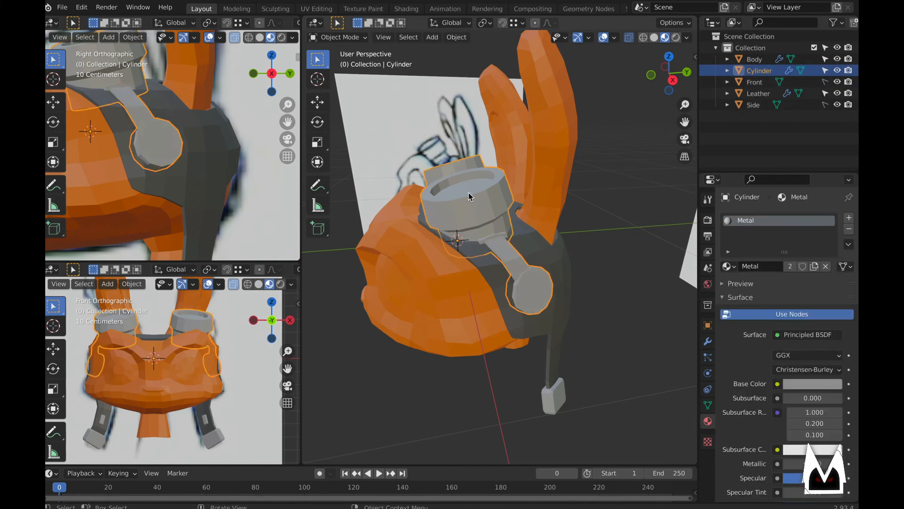
- Add a second material slot to the joined goggles with a new material named Strap
key("Tab")
key("alt+a")
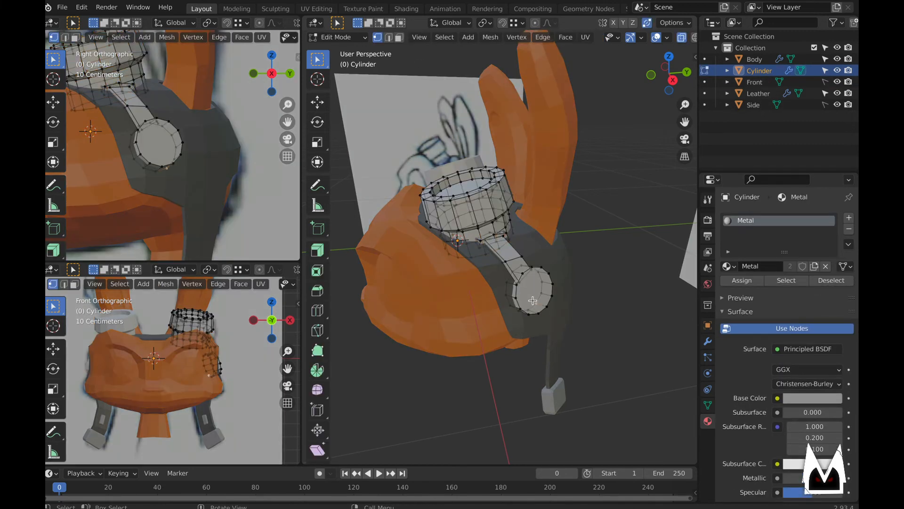
left_click(850, 219)
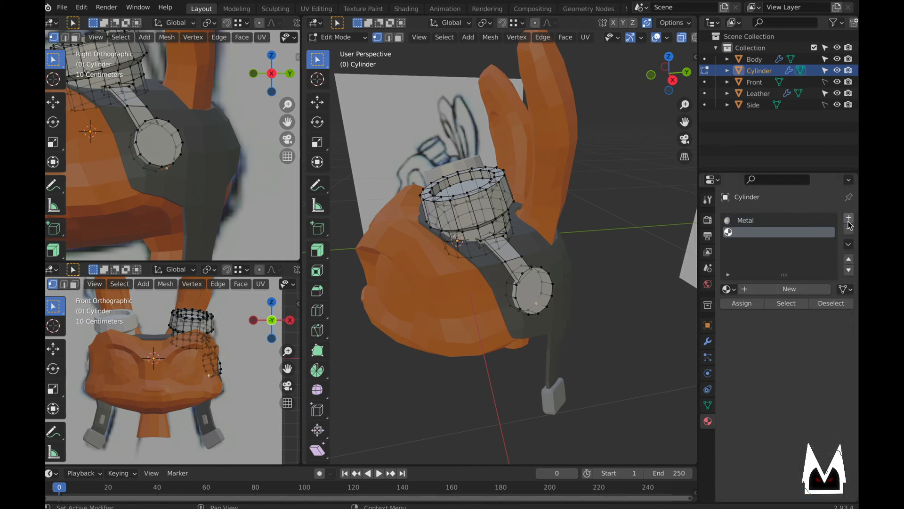
left_click(774, 289)
left_click(789, 290)
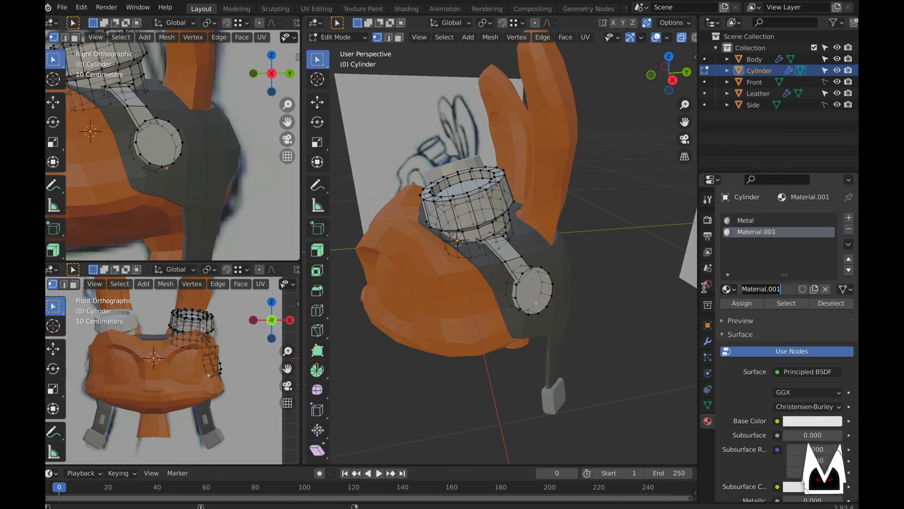
type("Strap")
key("Return")
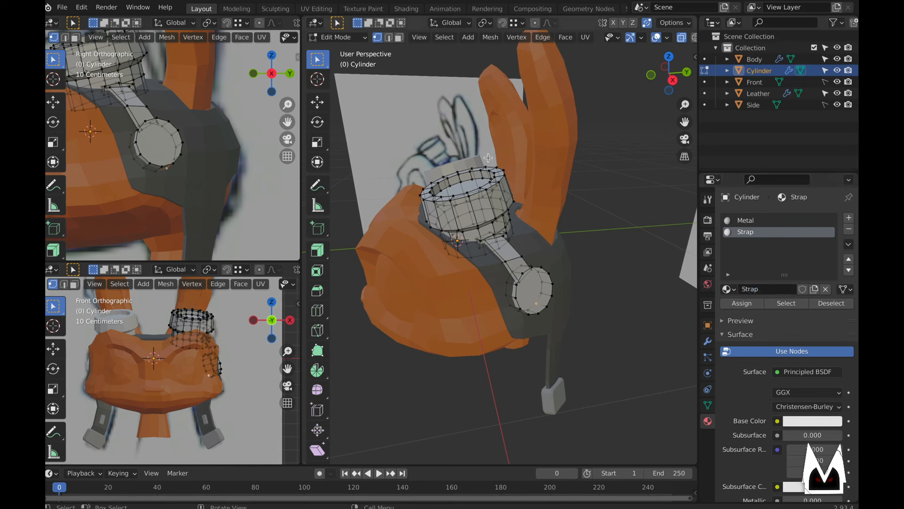
- Select the linked geometry of the strap and its end band and assign the Strap material to it
middle_click_drag(605, 195, 602, 218)
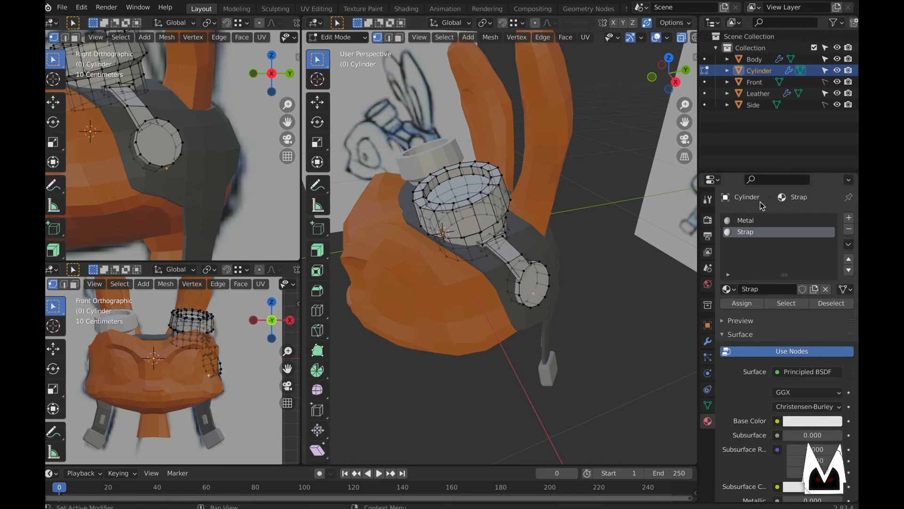
left_click(803, 424)
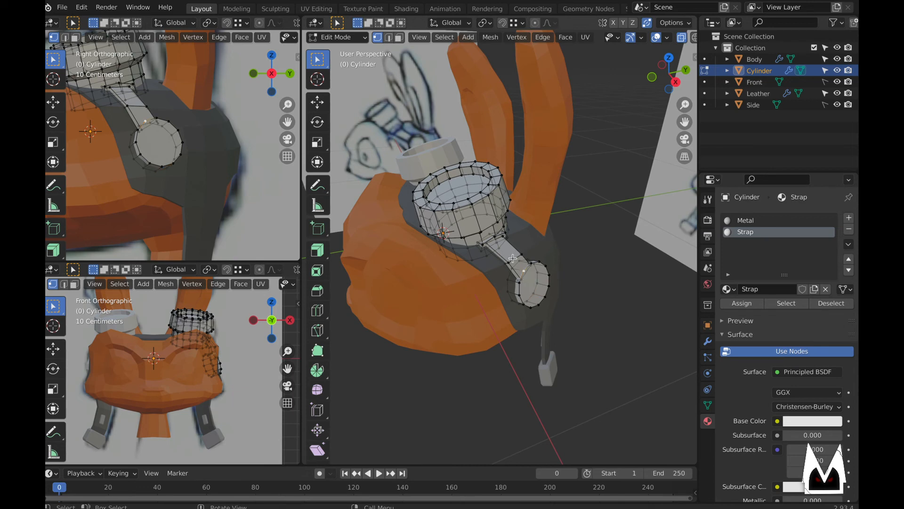
key("l")
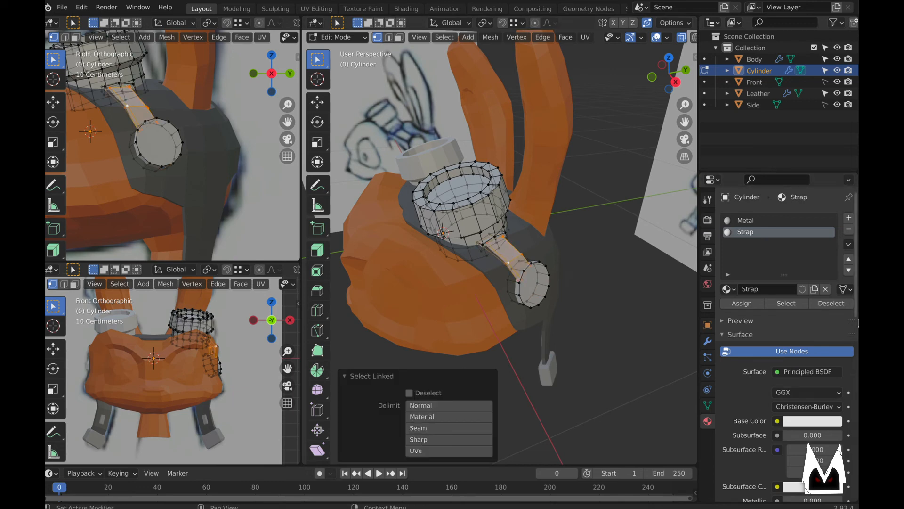
left_click(761, 305)
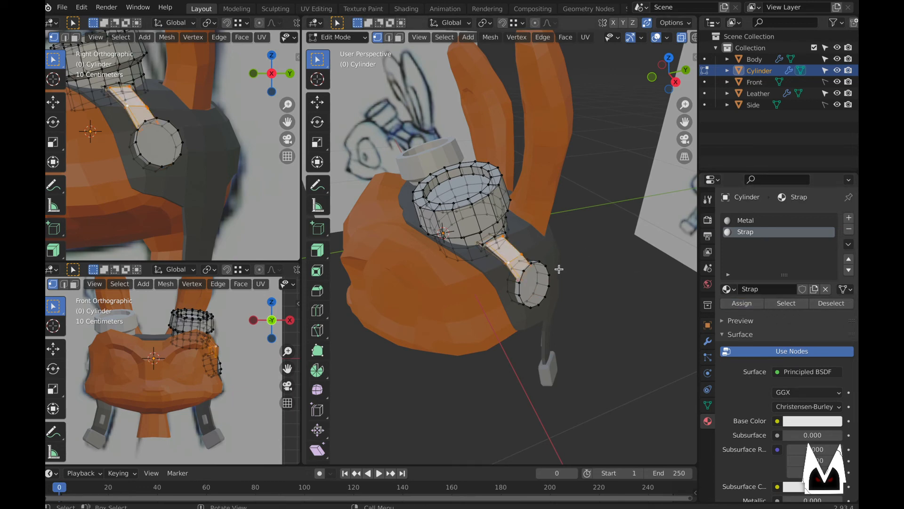
- Select the round lens face inside the eyepiece and add a third material slot with a new material named Lense
key("Tab")
scroll(560, 271, "down", 5)
mouse_move(567, 275)
middle_mouse_down()
mouse_move(550, 307)
mouse_move(575, 278)
mouse_move(577, 293)
mouse_move(491, 285)
mouse_move(495, 242)
mouse_move(477, 249)
middle_mouse_up()
scroll(575, 278, "down", 4)
scroll(518, 284, "up", 5)
left_click(470, 241)
key("Tab")
scroll(494, 242, "up", 2)
key("3")
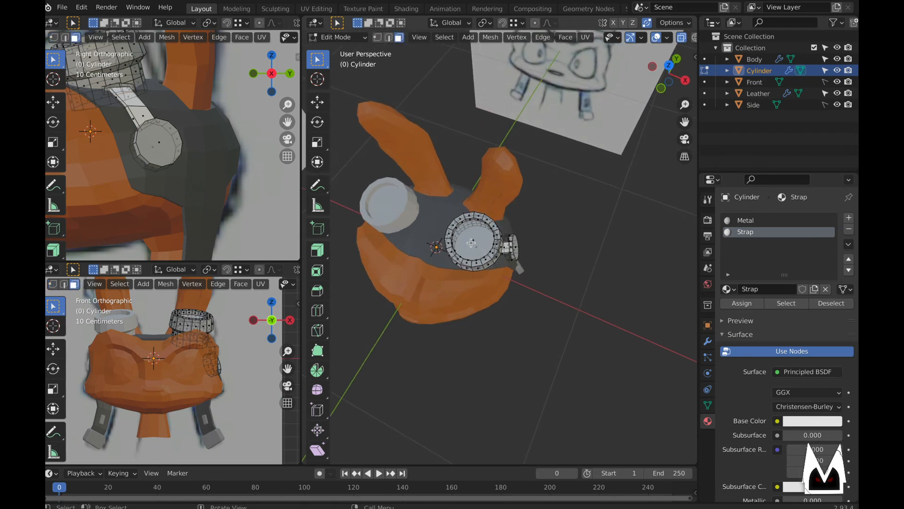
left_click(478, 247)
middle_click_drag(526, 271, 515, 225)
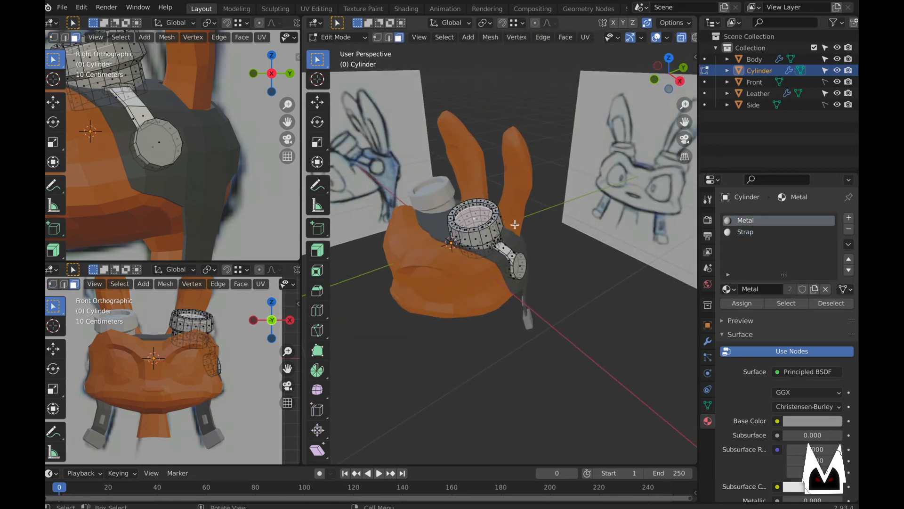
left_click(849, 217)
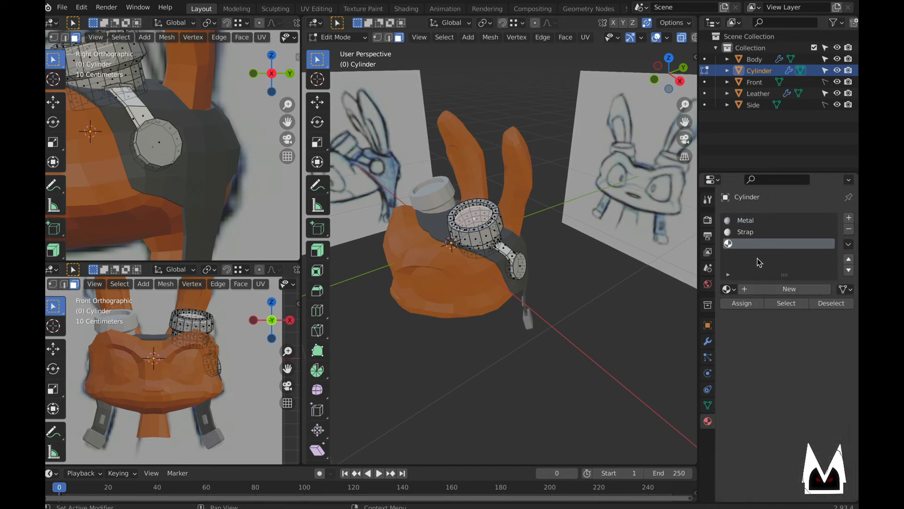
left_click(776, 288)
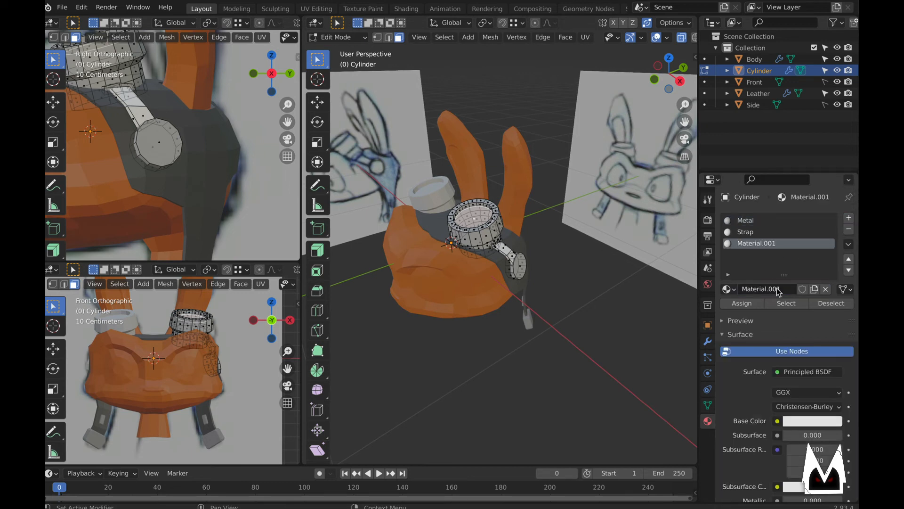
double_click(777, 289)
type("Lense")
key("Return")
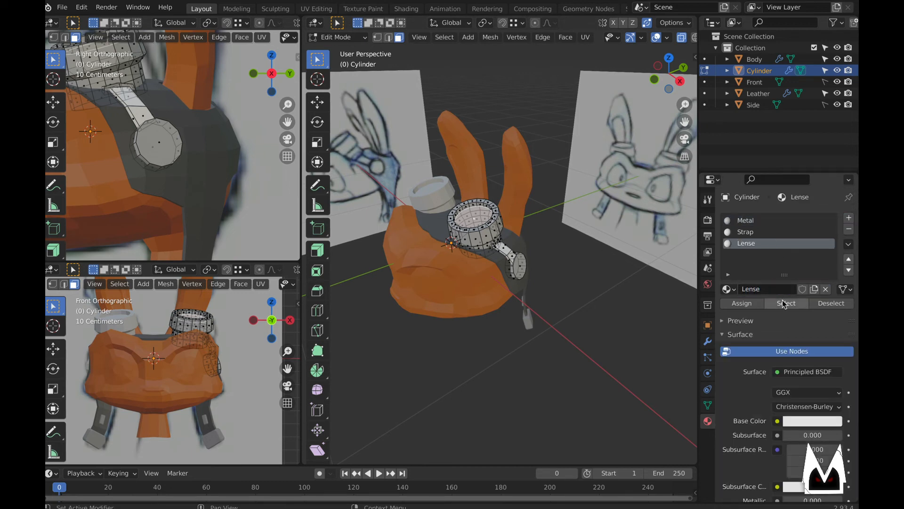
- Set the Lense material's base color to red and assign it to the selected lens face
left_click(807, 421)
left_click_drag(799, 306, 776, 341)
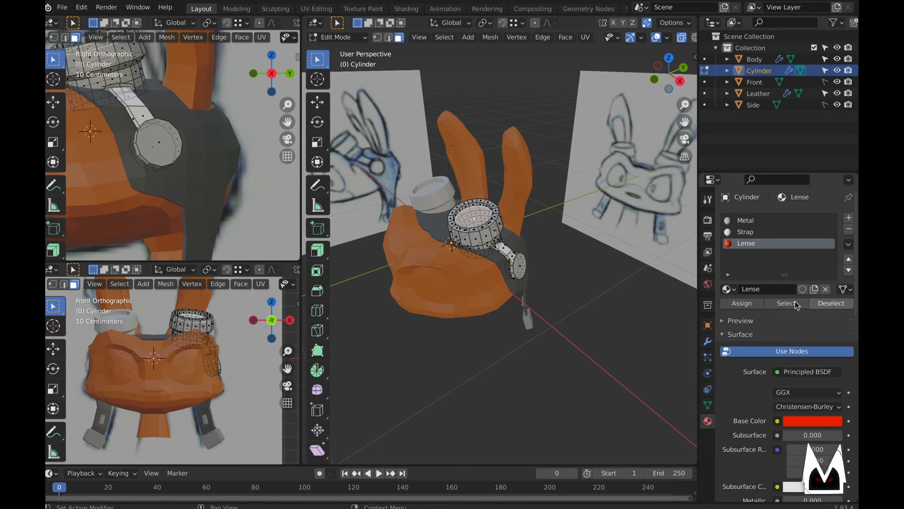
middle_click_drag(471, 220, 491, 225)
key("Tab")
left_click(578, 349)
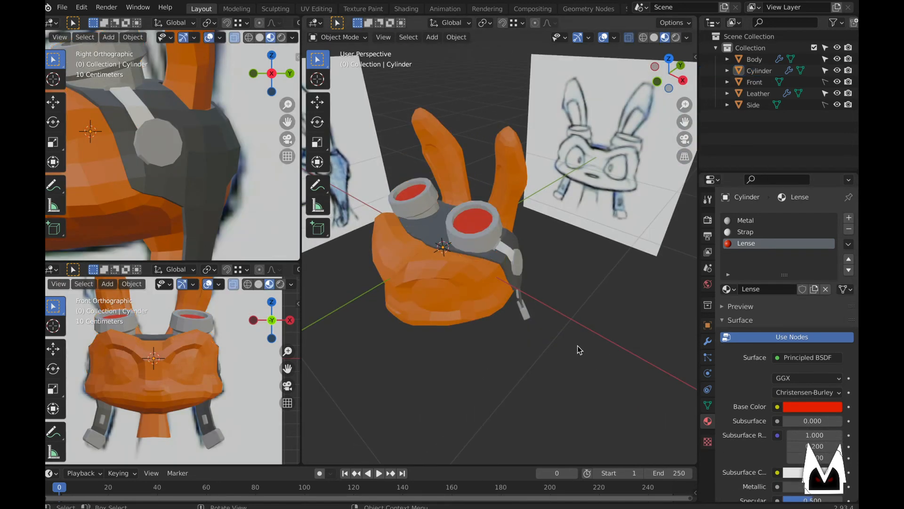
- Open the body mesh for editing and select the faces that form the central disc of the eye
mouse_move(579, 349)
middle_mouse_down()
mouse_move(618, 304)
mouse_move(595, 313)
middle_mouse_up()
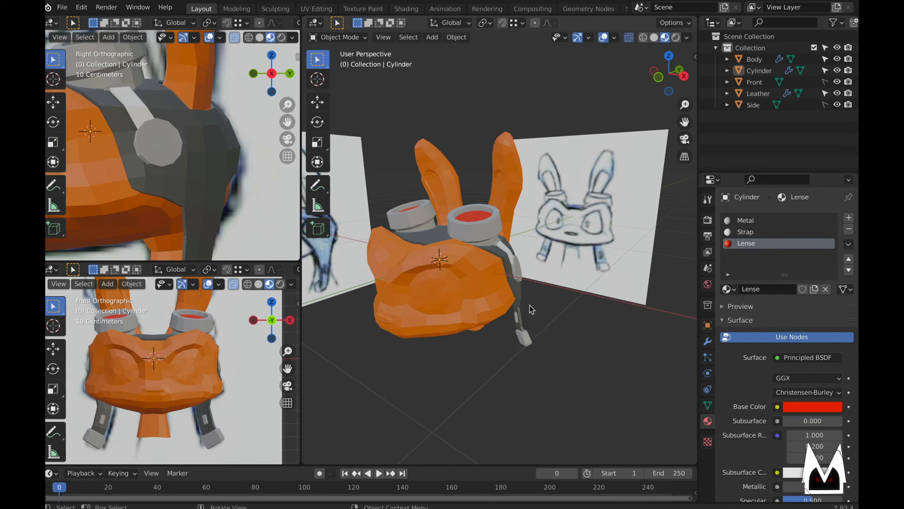
middle_click_drag(532, 202, 426, 295)
left_click(459, 302)
scroll(418, 287, "up", 3)
key("Tab")
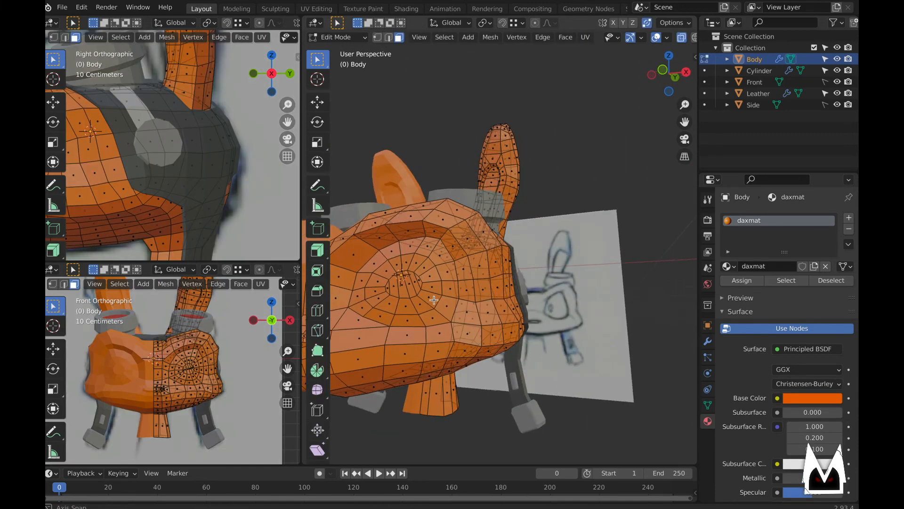
scroll(424, 288, "up", 5)
left_click(387, 321)
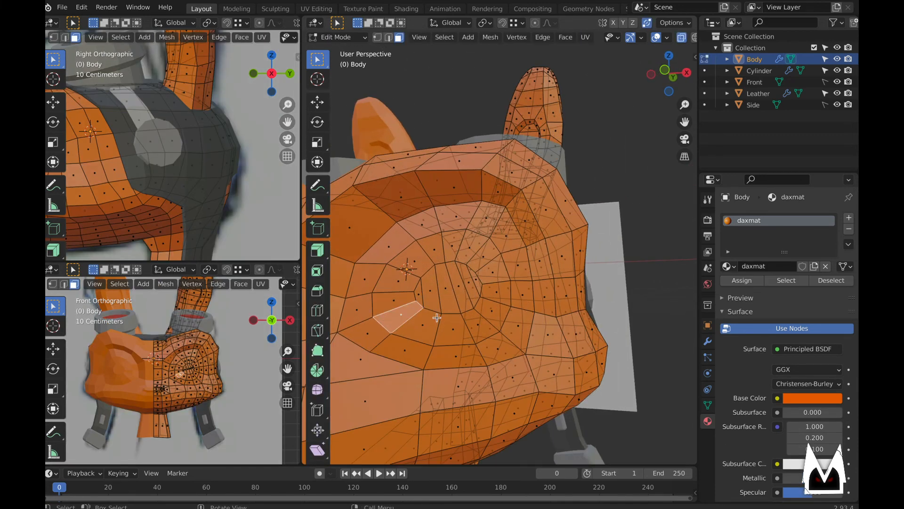
left_click(425, 296)
left_click(462, 286, "shift")
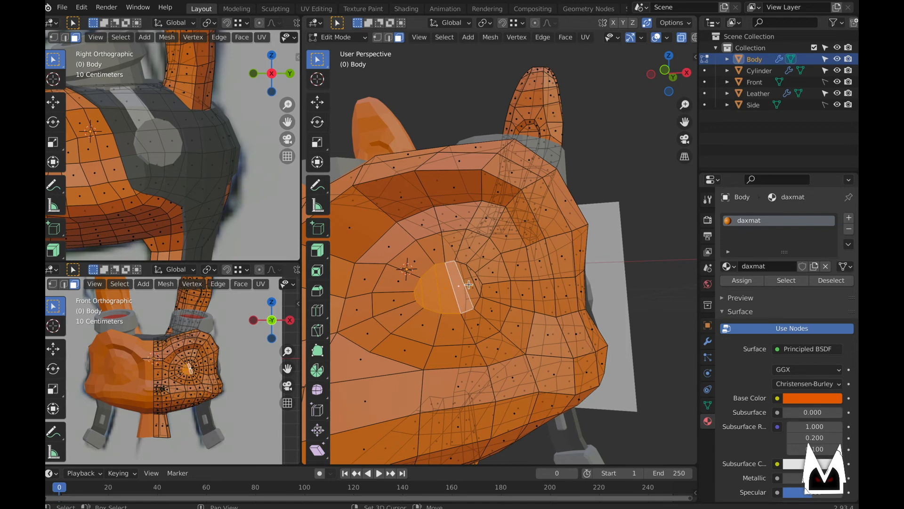
middle_click_drag(469, 285, 492, 278)
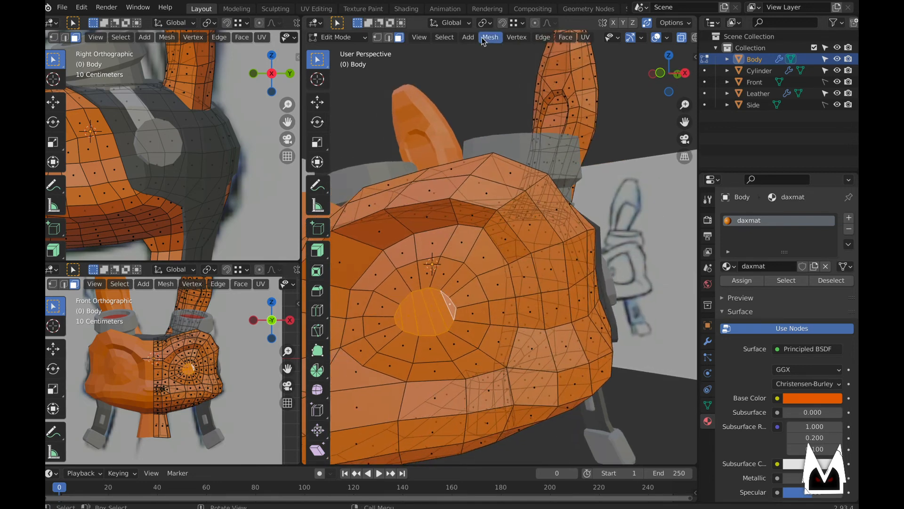
- Look through the selection commands and the command search for a way to expand the current face selection
left_click(444, 38)
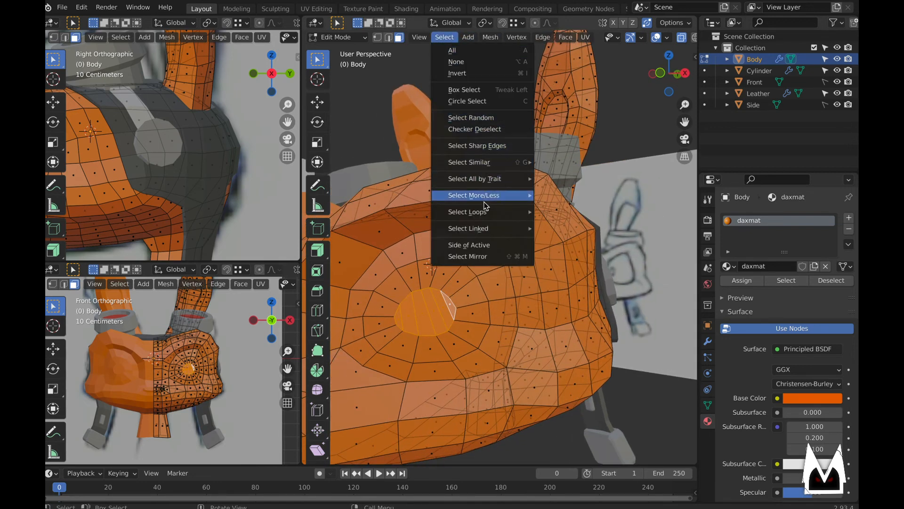
mouse_move(485, 231)
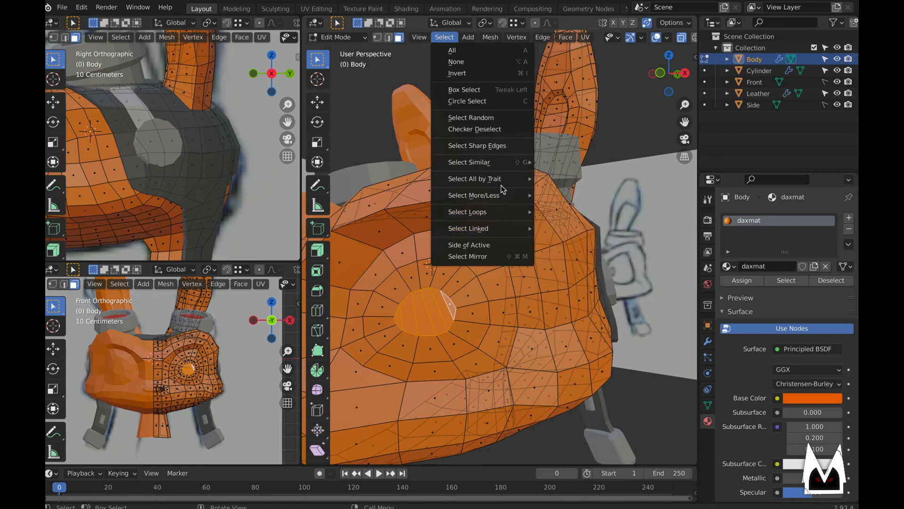
mouse_move(512, 161)
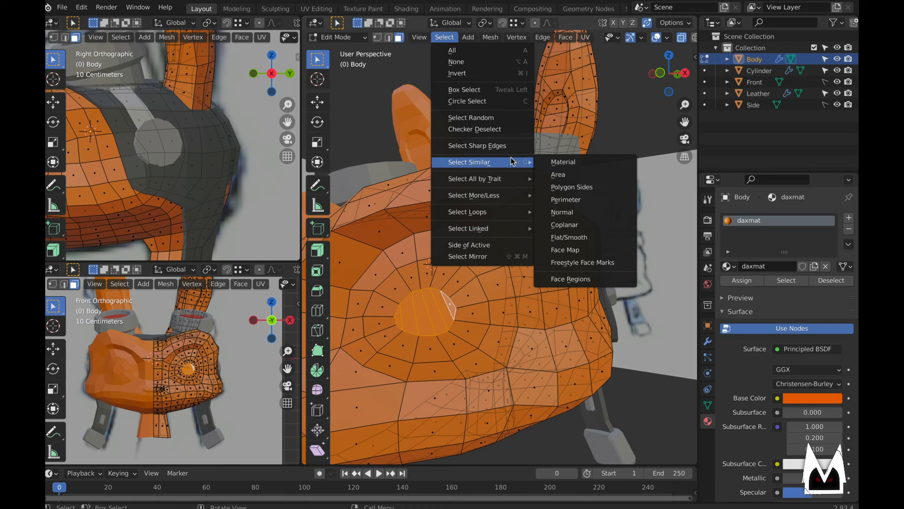
left_click(464, 271)
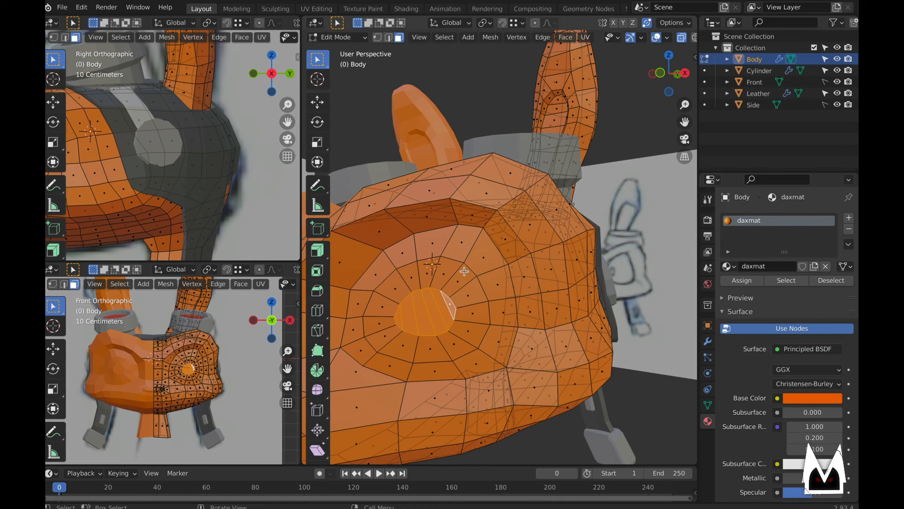
key("F3")
type("e")
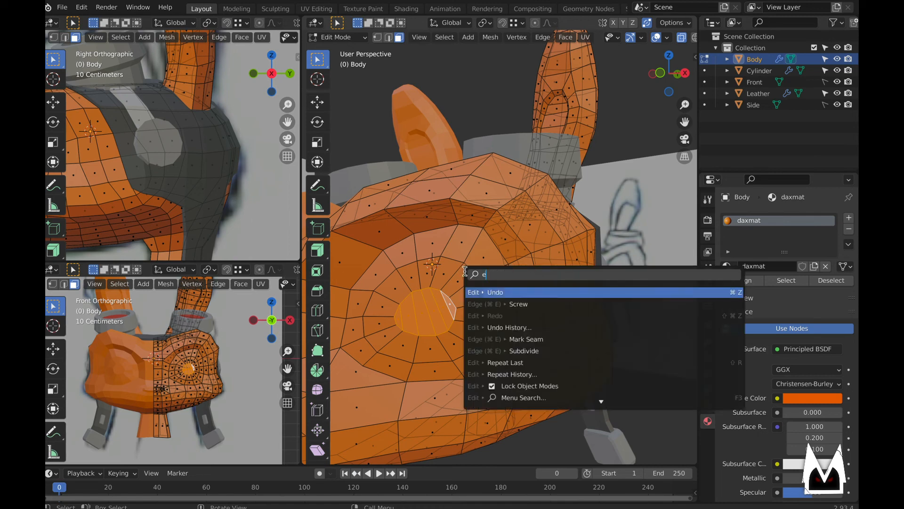
type("xpand")
key("BackSpace")
key("BackSpace")
key("BackSpace")
key("BackSpace")
key("BackSpace")
key("BackSpace")
type("slect")
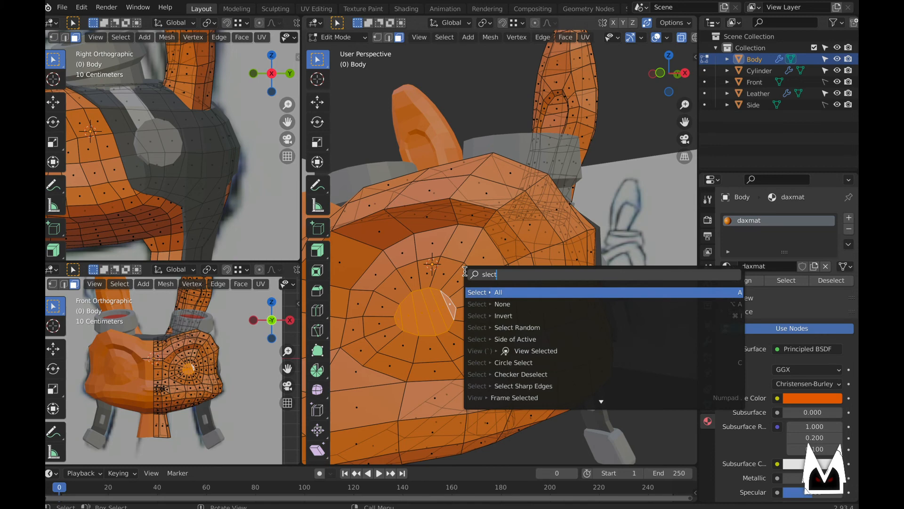
key("Escape")
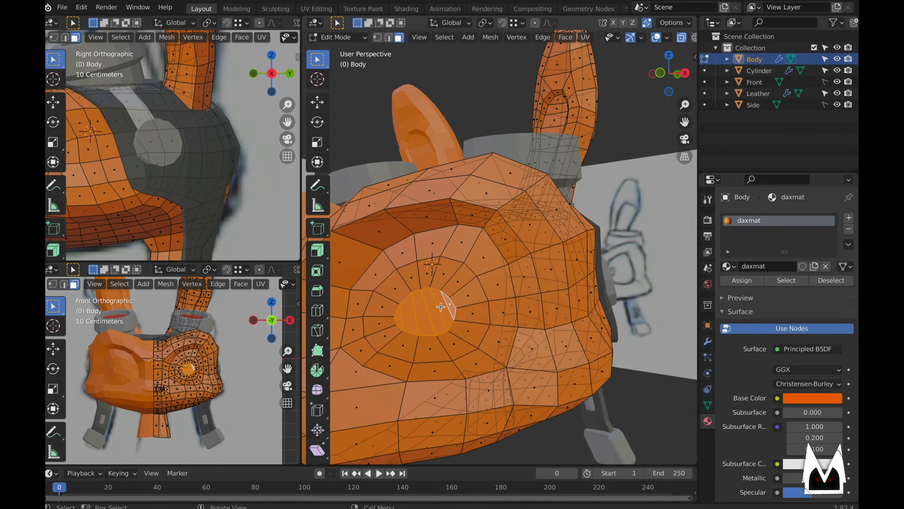
middle_click_drag(453, 289, 485, 237)
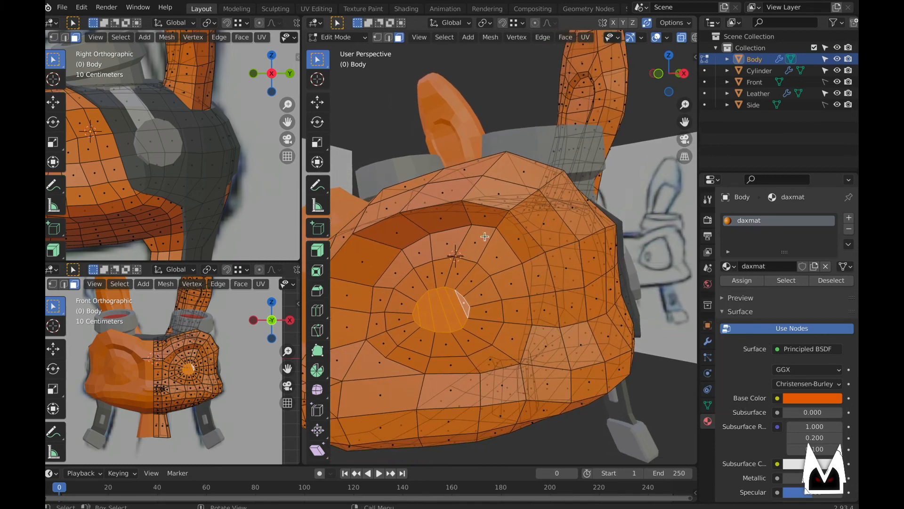
left_click(443, 38)
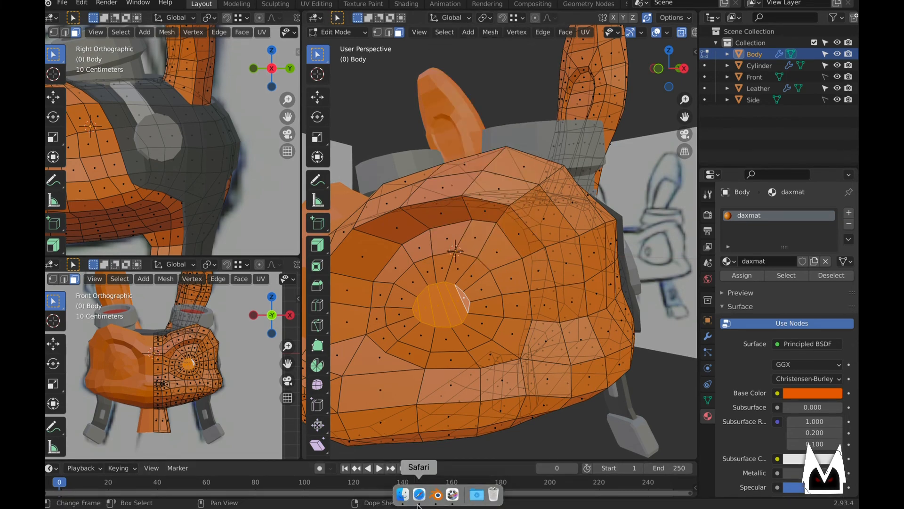
- Switch to Safari and search Google in a new tab for "blender expand selection"
left_click(417, 498)
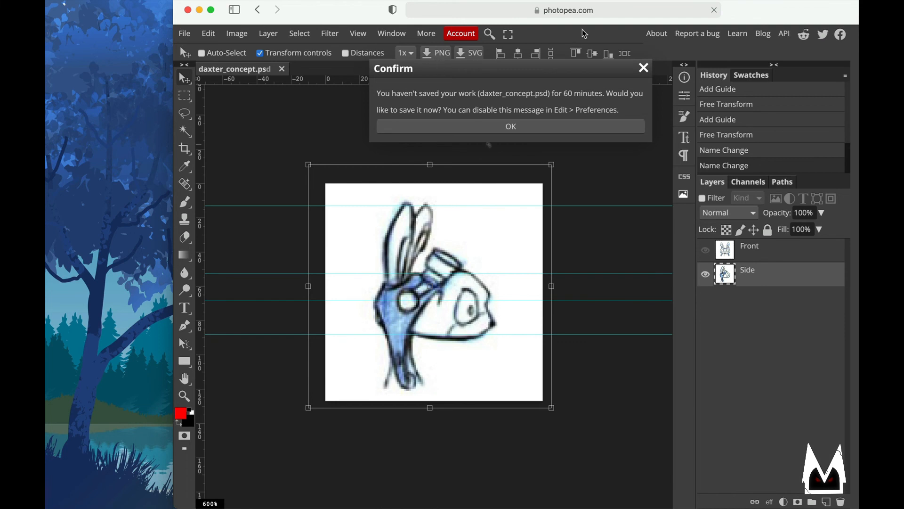
key("super+t")
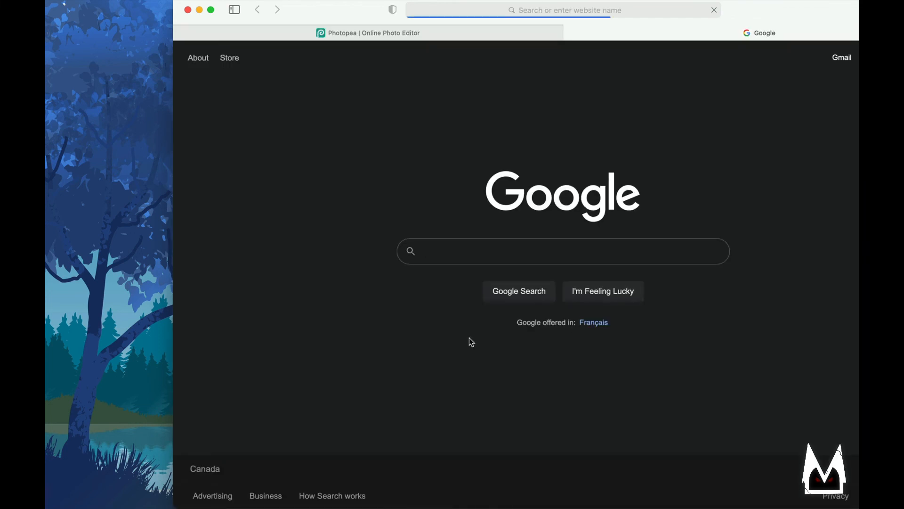
type("blender")
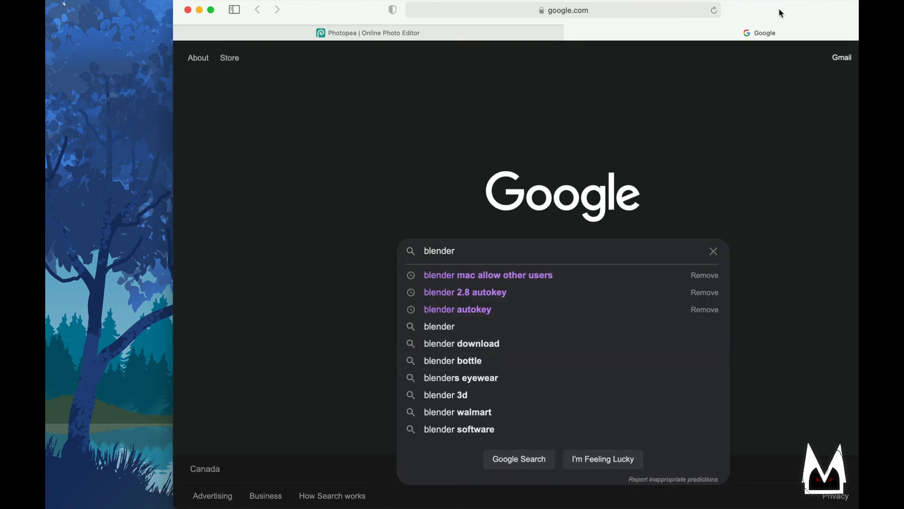
double_click(780, 10)
type("exp")
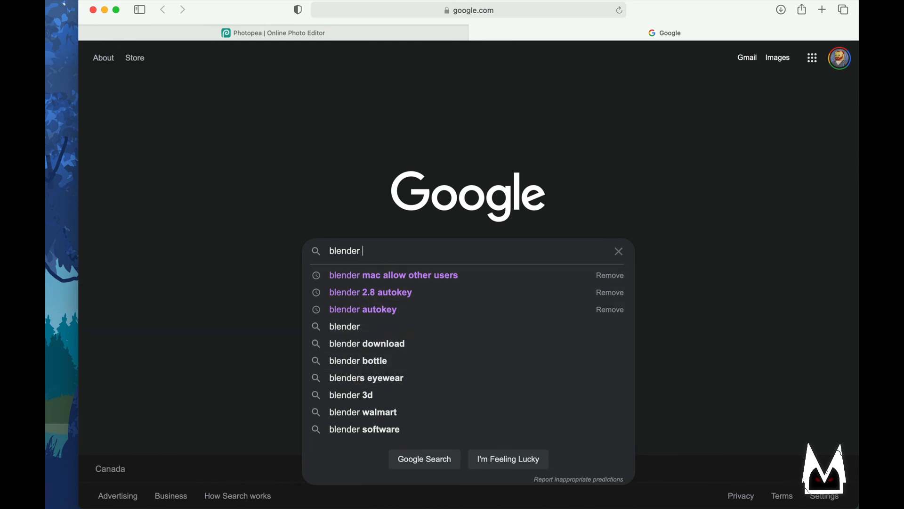
type("and selection")
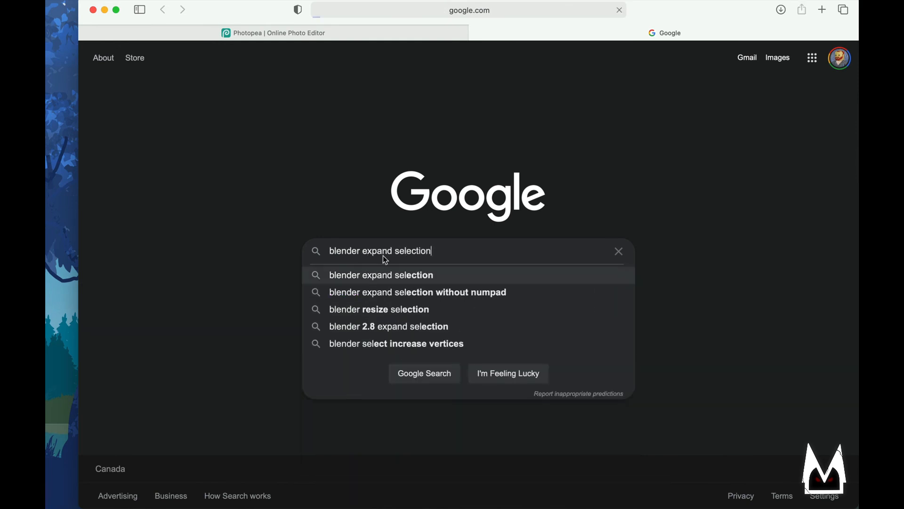
key("Return")
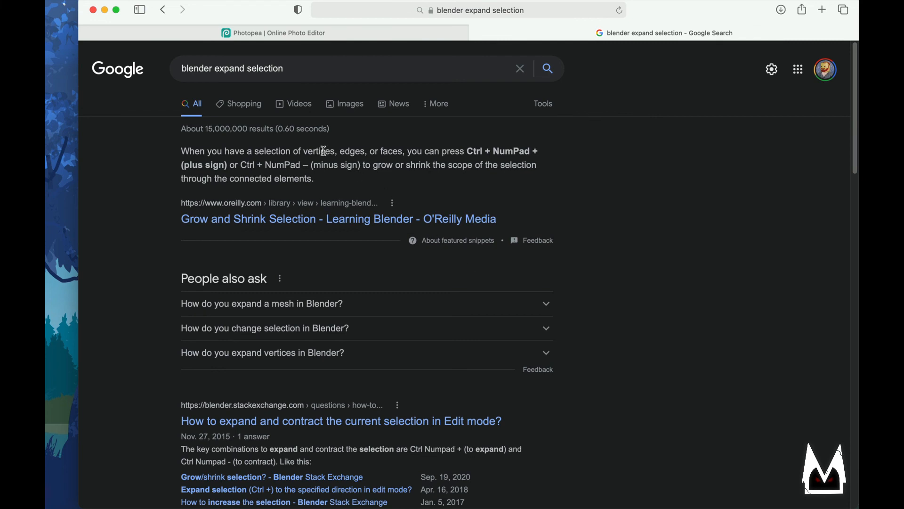
- Read the featured answer on how to grow or shrink a selection, and return to Blender
left_click_drag(244, 164, 314, 166)
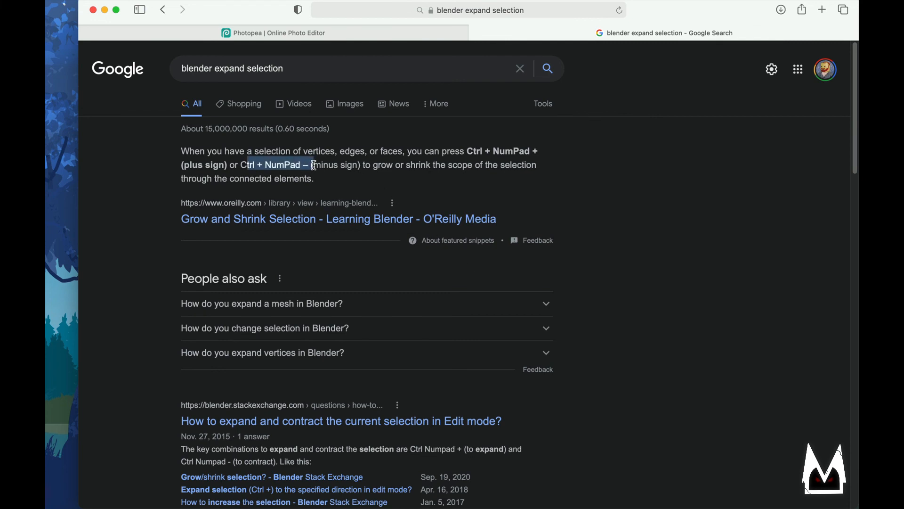
left_click(315, 166)
double_click(497, 150)
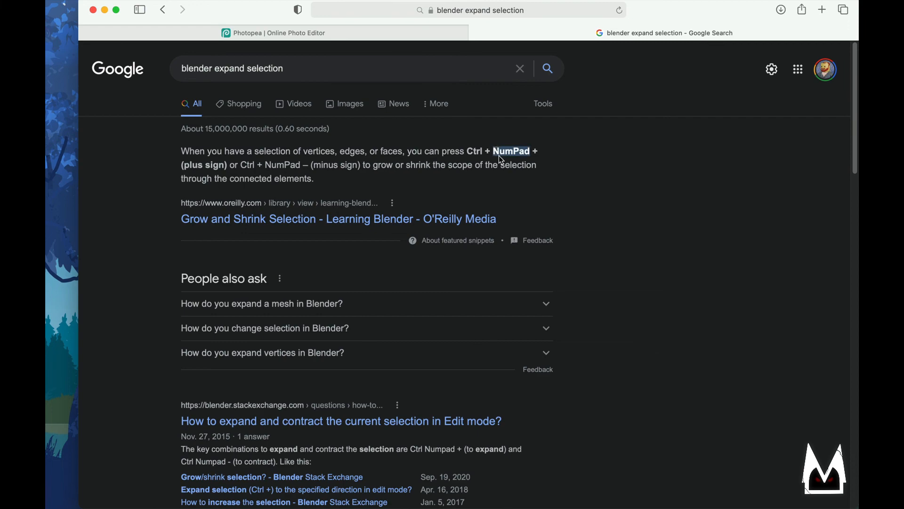
left_click(547, 166)
key("ctrl+Right")
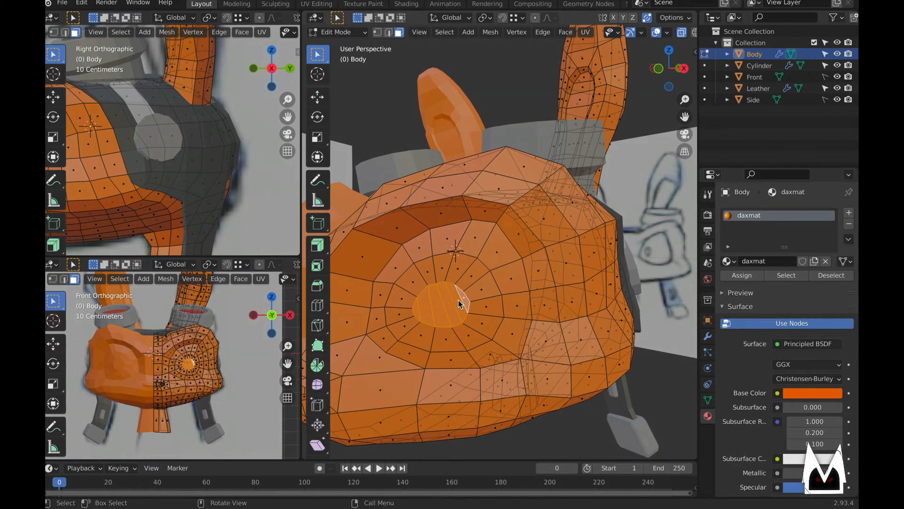
- Try to grow the face selection outward from the central disc of the eye
scroll(458, 300, "up", 2)
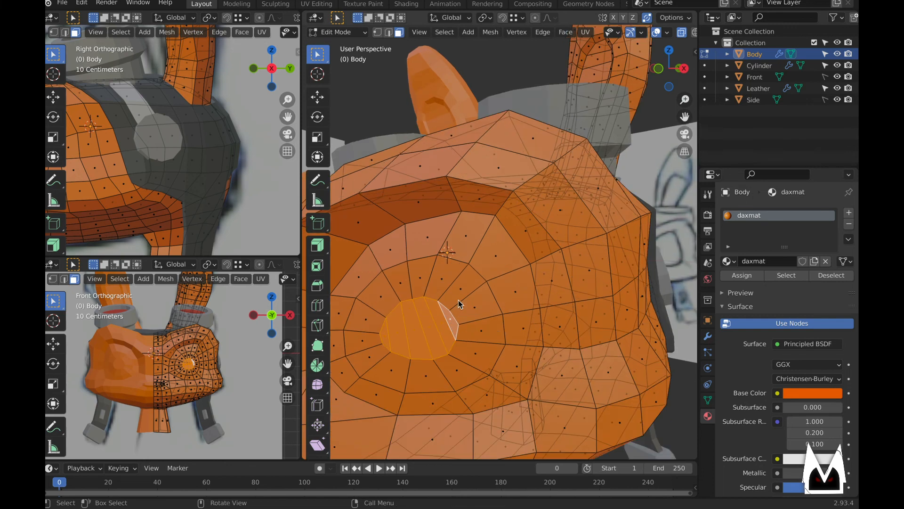
key("ctrl")
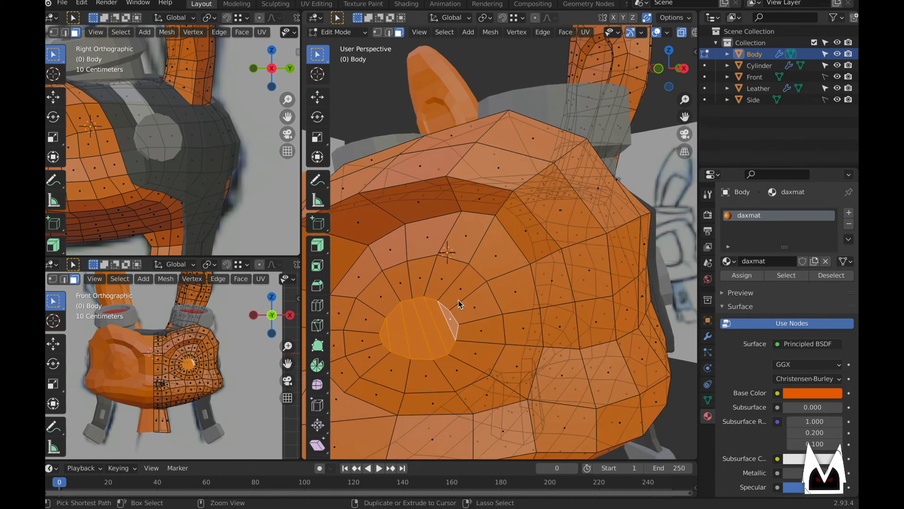
scroll(459, 301, "up", 1)
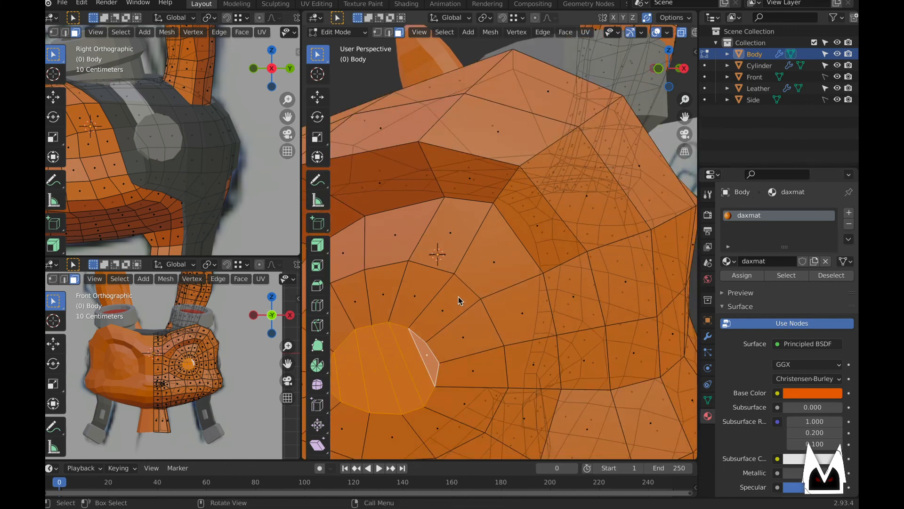
scroll(459, 300, "down", 6)
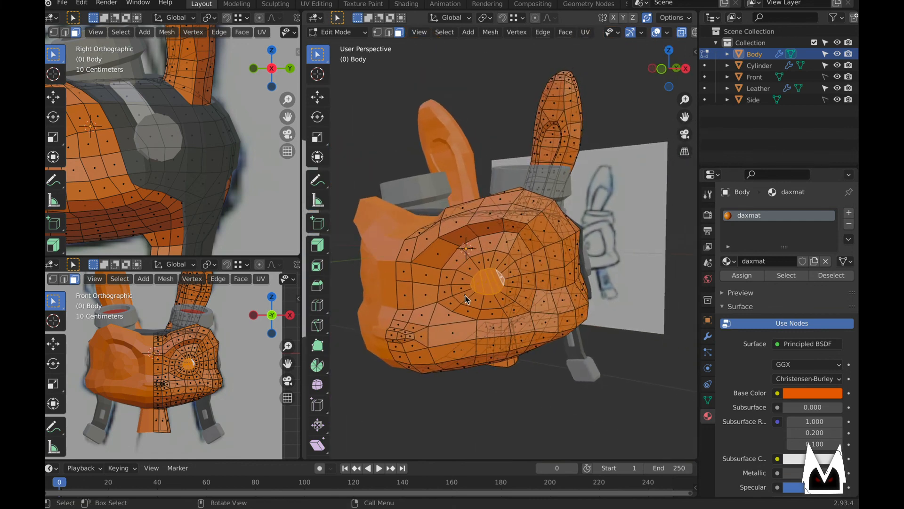
key("ctrl")
scroll(465, 296, "up", 1, "ctrl")
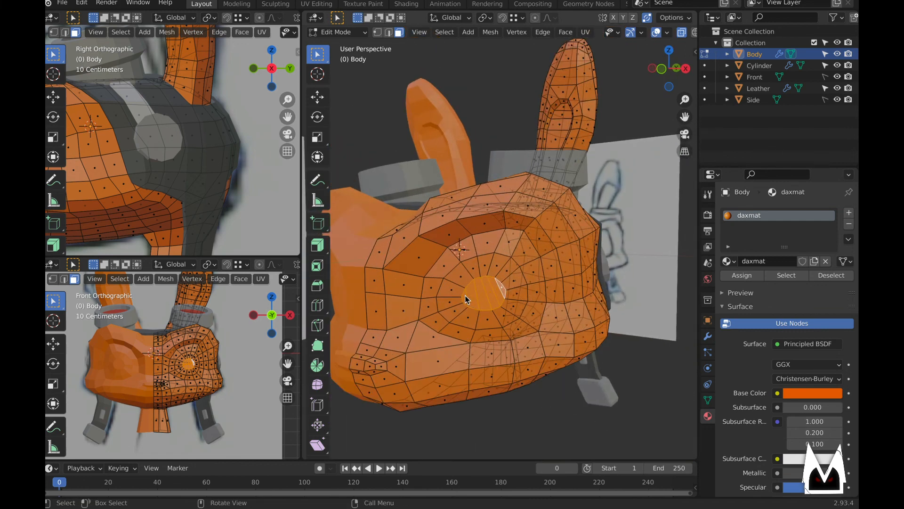
- Add the two face loops surrounding the central disc to the selection so it covers the whole eye
middle_click_drag(487, 301, 491, 284)
scroll(446, 284, "up", 3)
middle_click_drag(445, 283, 473, 282)
scroll(476, 283, "down", 1)
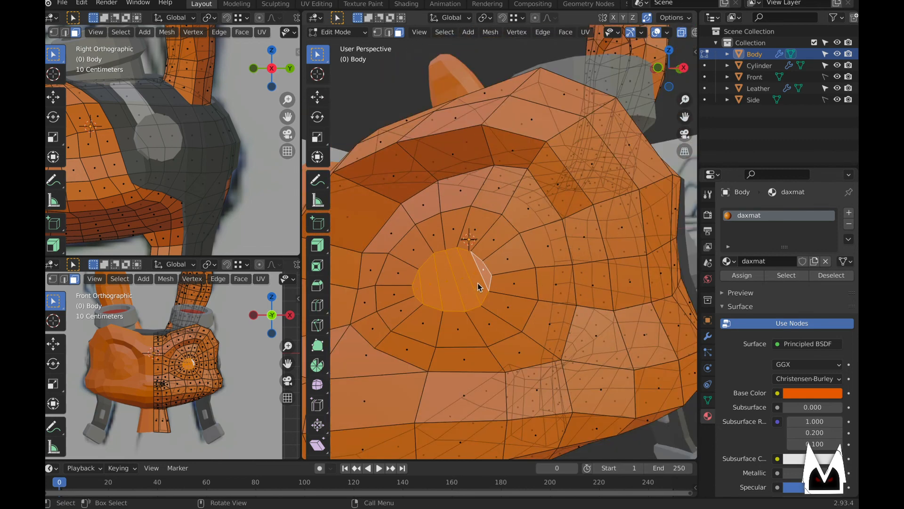
left_click(509, 274, "alt+shift")
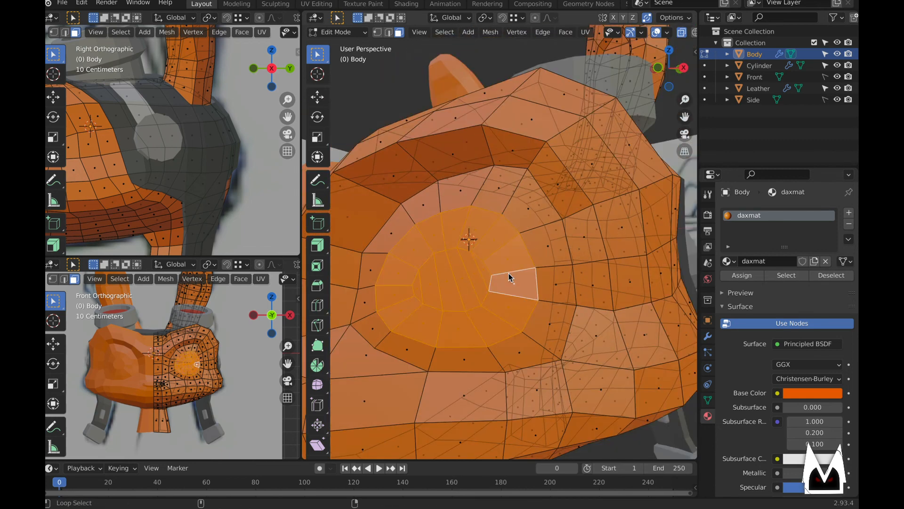
left_click(554, 267, "alt+shift")
middle_click_drag(553, 266, 477, 304)
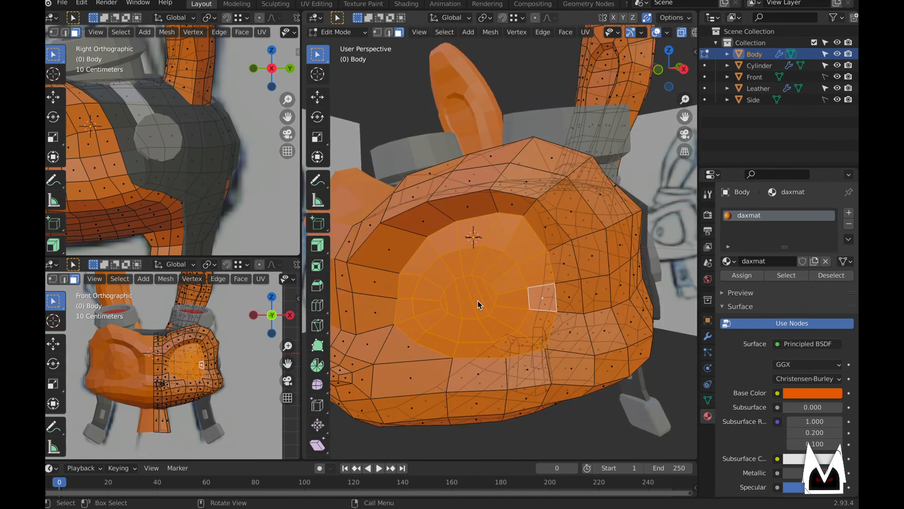
- Add a second material slot to the body with a new material named Eye
left_click(848, 213)
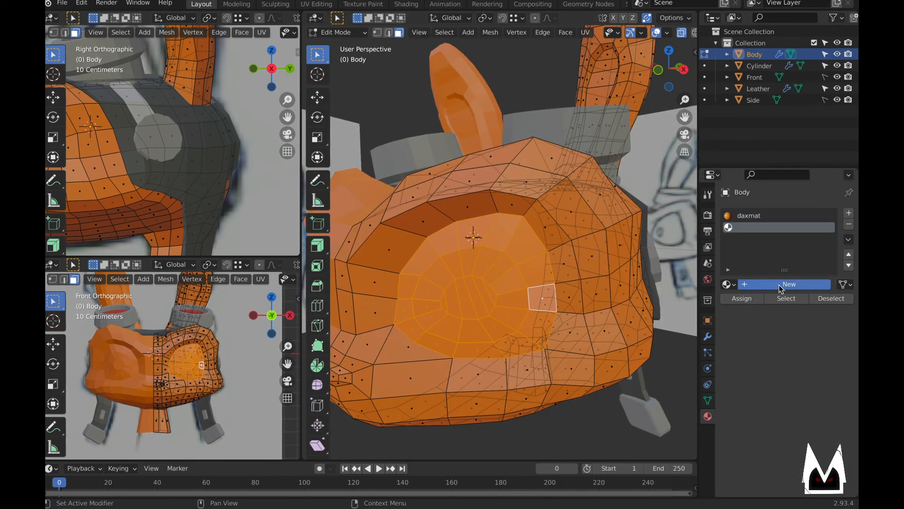
left_click(779, 284)
double_click(760, 285)
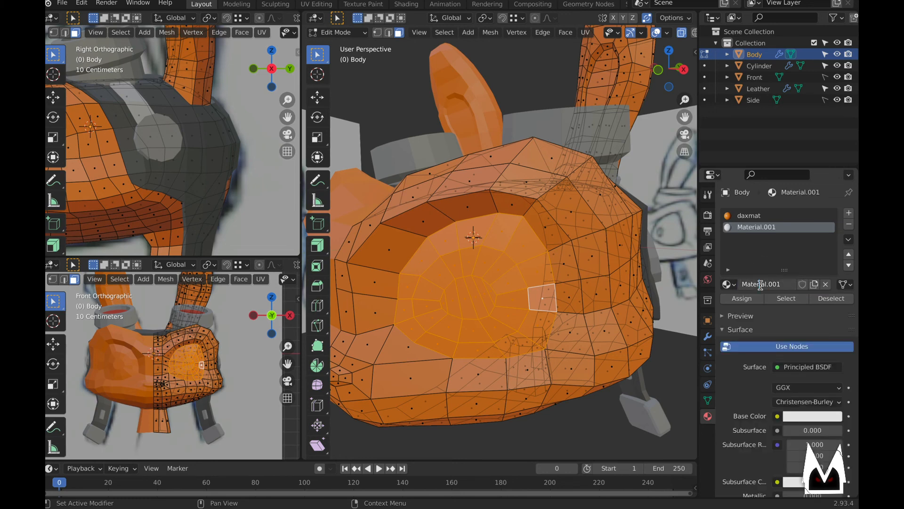
key("ctrl+a")
type("EYE")
key("Return")
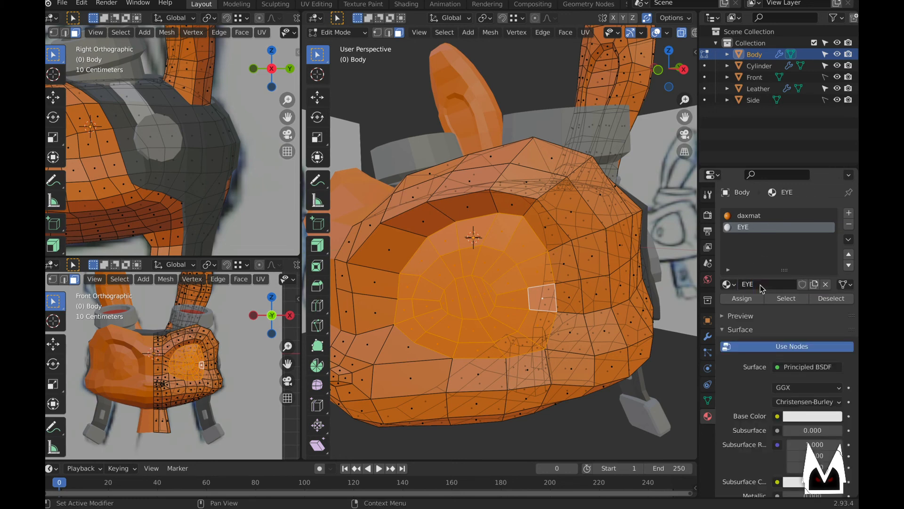
key("BackSpace")
key("BackSpace")
- Assign the Eye material to the selected eye faces and return to Object Mode
left_click(744, 298)
key("Tab")
scroll(488, 282, "down", 6)
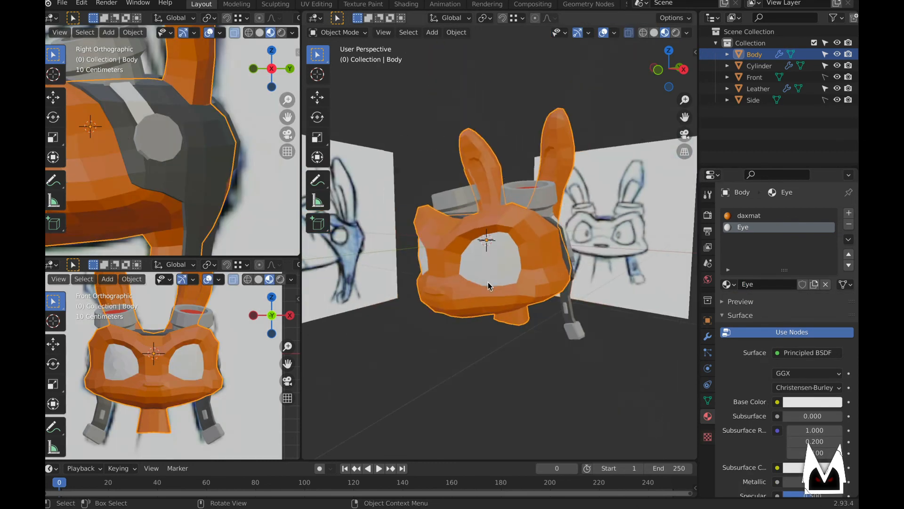
- Add a third material slot to the body with a new material named nose
middle_click_drag(488, 281, 447, 309)
scroll(447, 309, "up", 5)
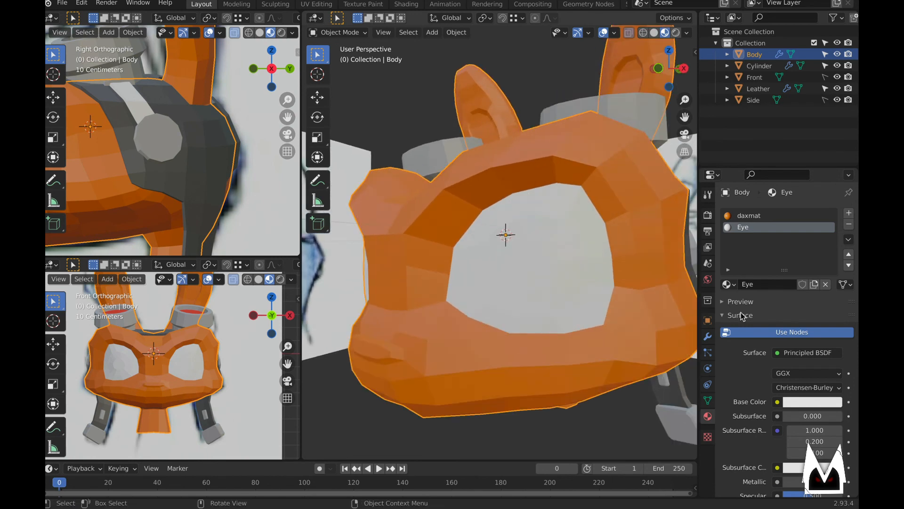
left_click(848, 212)
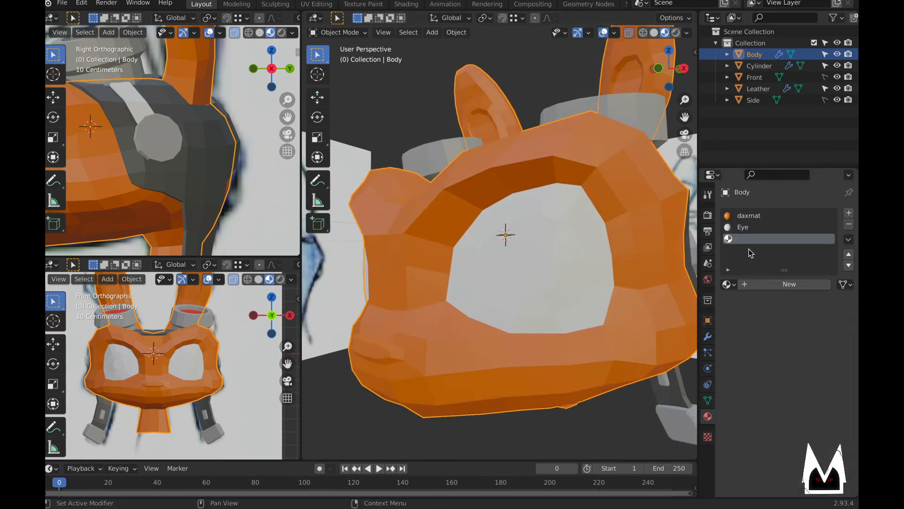
left_click(766, 283)
left_click(772, 285)
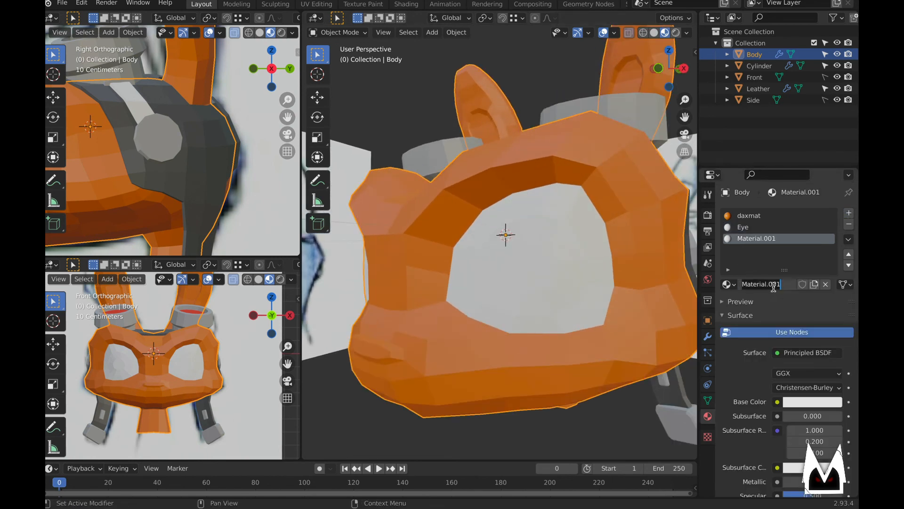
type("nose")
key("Return")
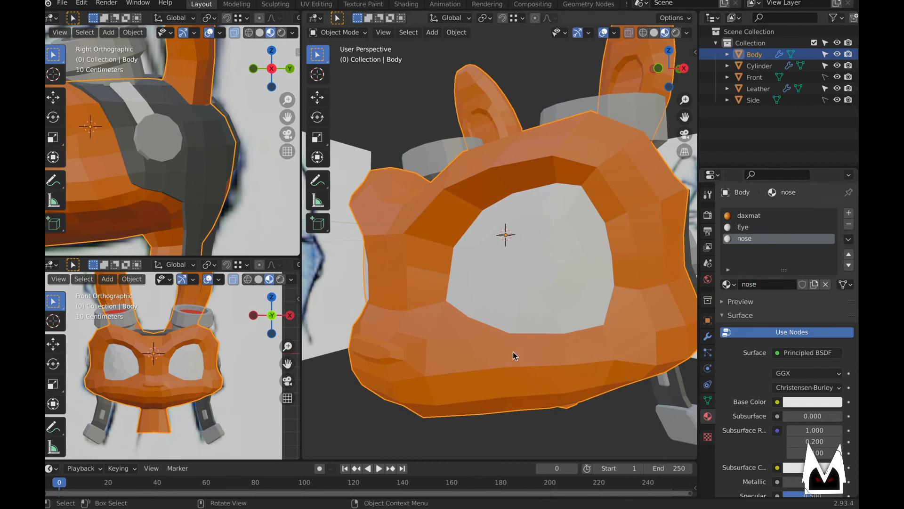
- In Edit Mode, select the nose faces and assign the nose material to them
key("Tab")
left_click(376, 352)
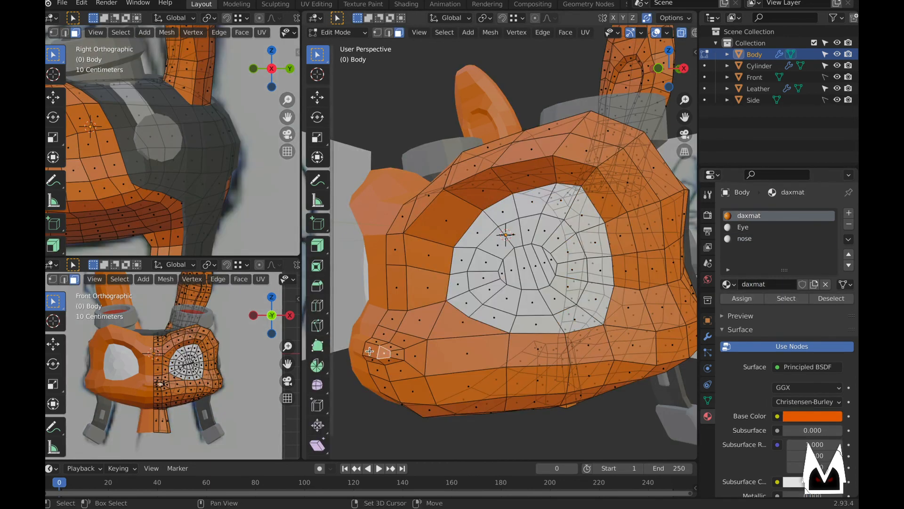
left_click(395, 350, "ctrl")
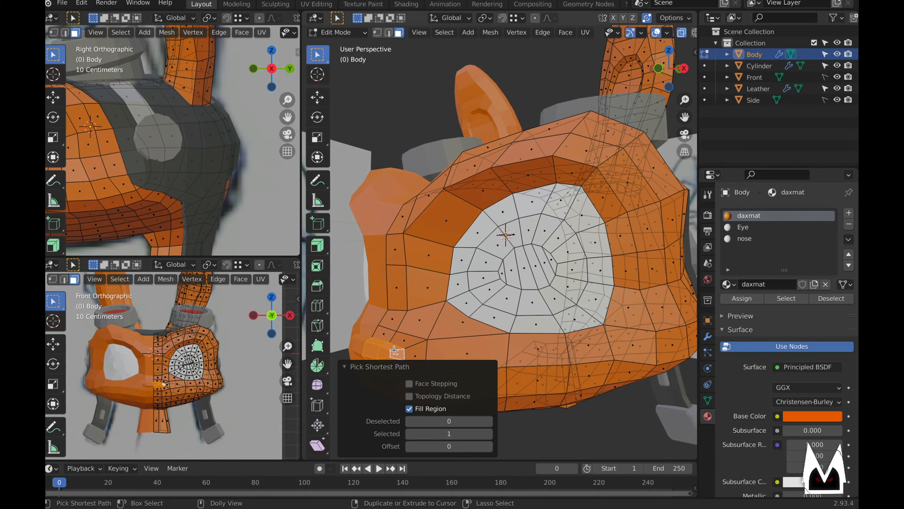
left_click(346, 368)
left_click(768, 239)
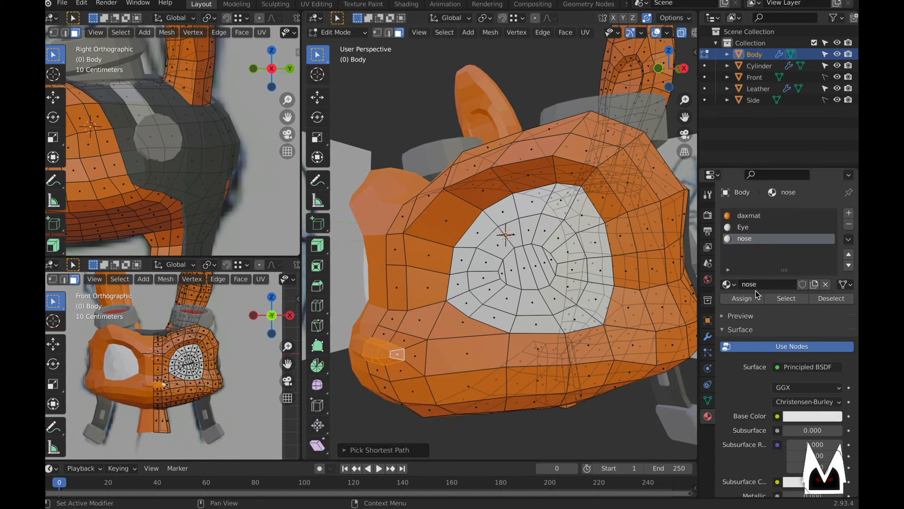
left_click(755, 296)
- Set the nose material's base color to dark grey, return to Object Mode and deselect the body
left_click(806, 416)
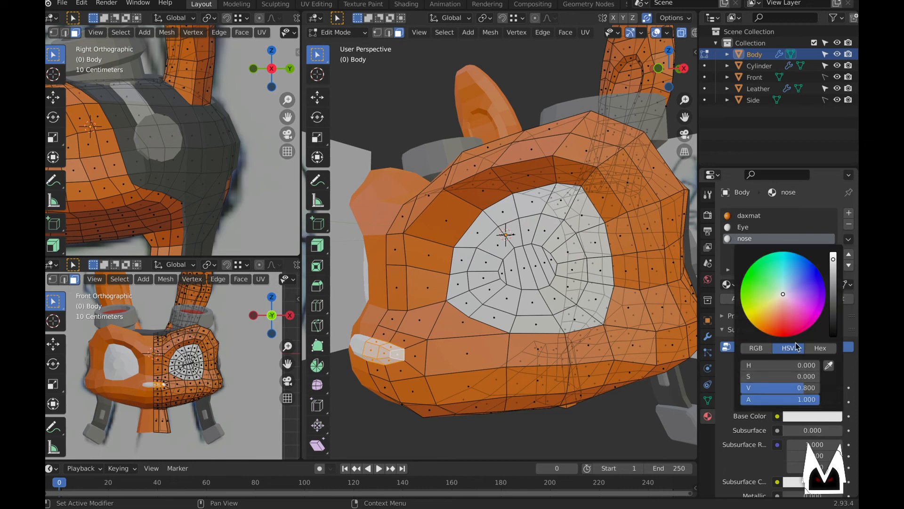
left_click(831, 311)
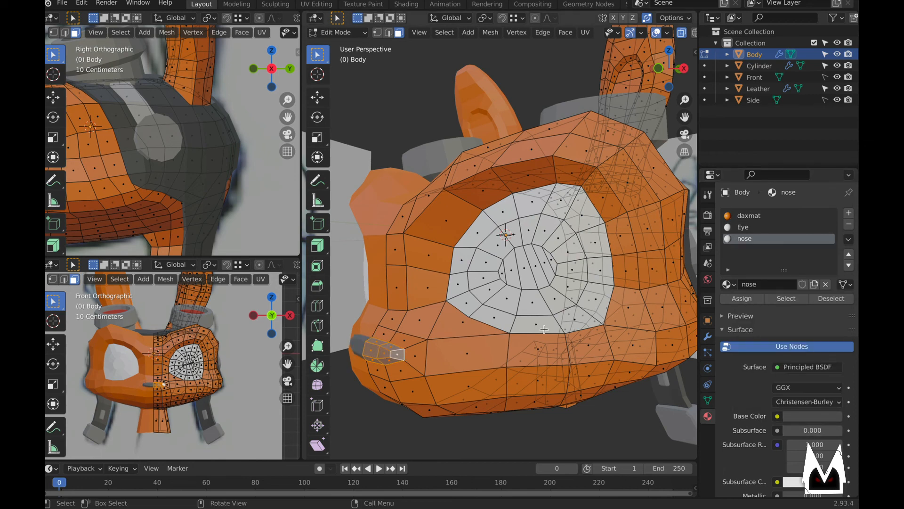
key("Tab")
scroll(528, 344, "down", 6)
middle_click_drag(507, 354, 503, 326)
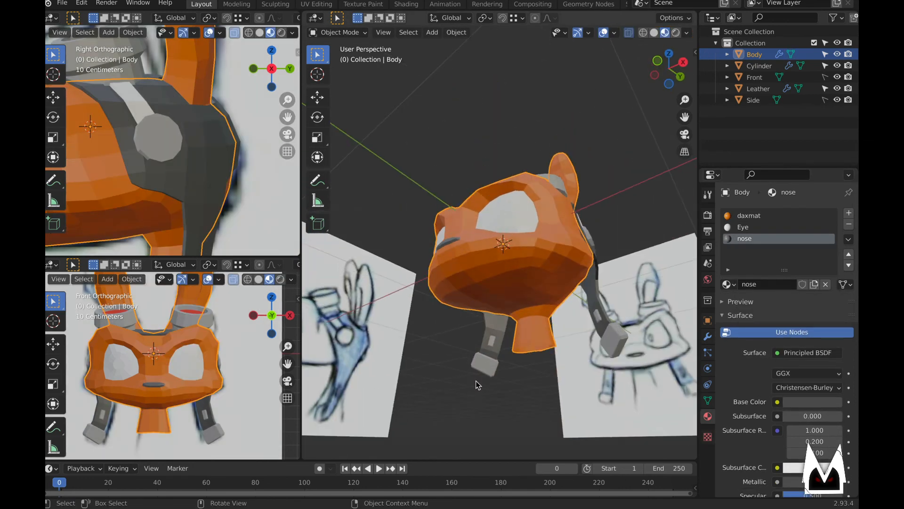
left_click(477, 381)
middle_click_drag(513, 363, 514, 389)
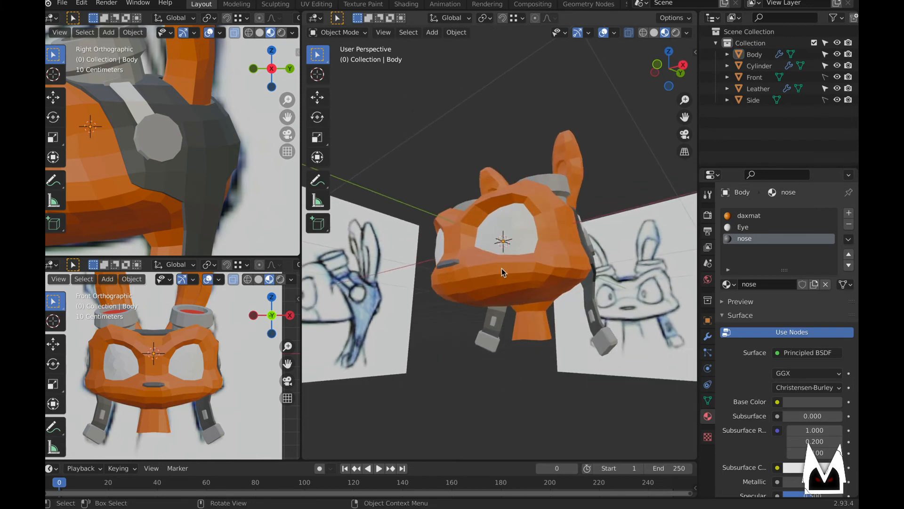
- In the body's Edit Mode, switch to vertex selection and select the two vertices at the base of the bridge above the nose
middle_click_drag(502, 268, 469, 300)
scroll(486, 278, "up", 2)
key("Tab")
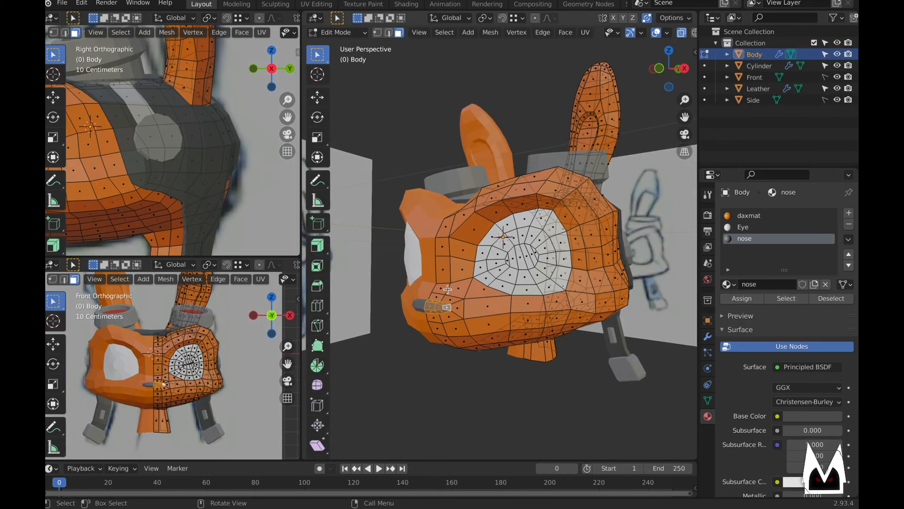
scroll(447, 289, "up", 4)
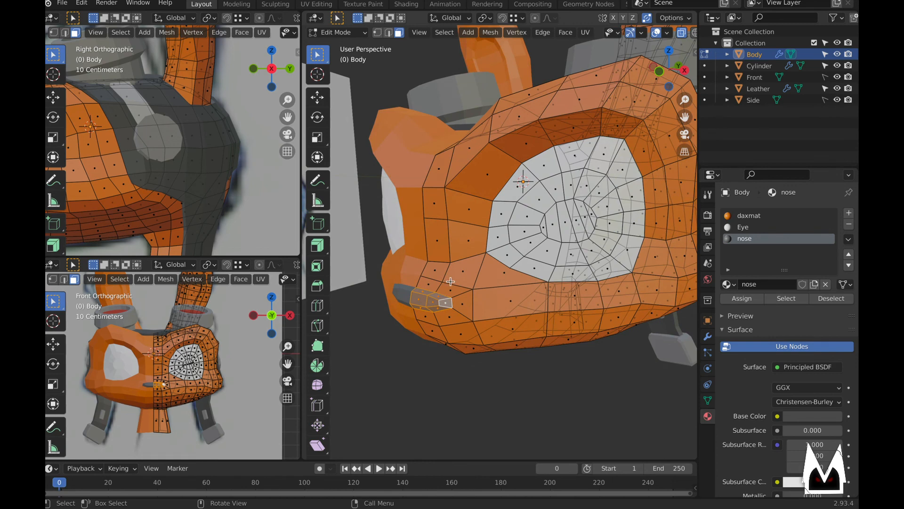
scroll(450, 281, "up", 5)
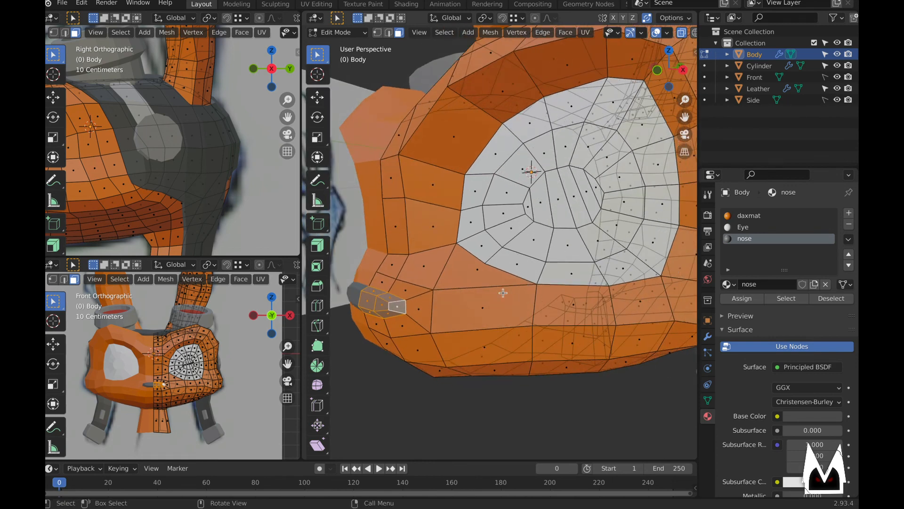
scroll(503, 292, "down", 8)
middle_click_drag(504, 292, 521, 272)
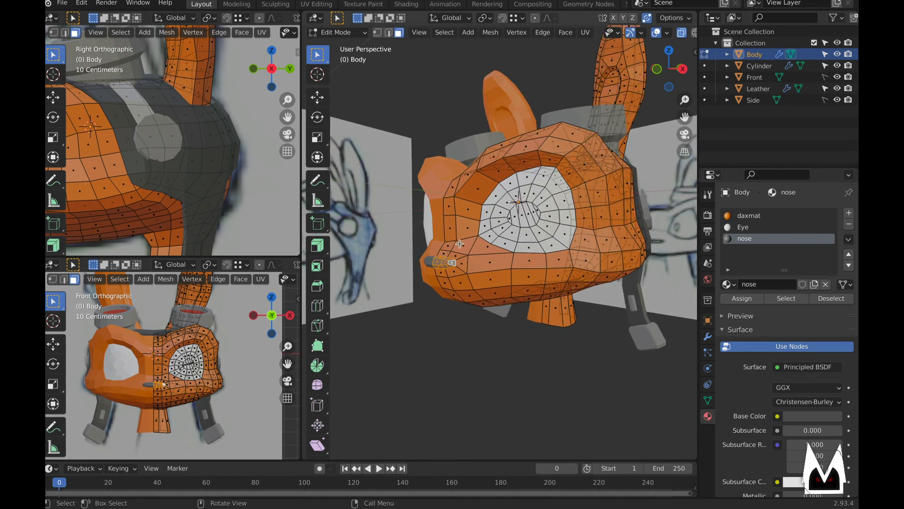
scroll(486, 240, "up", 6)
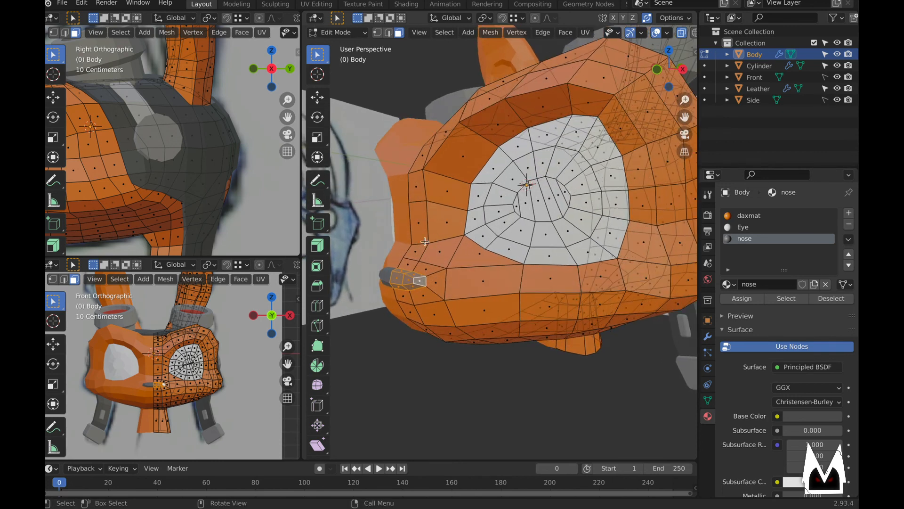
key("1")
left_click(432, 248)
left_click(453, 255, "shift")
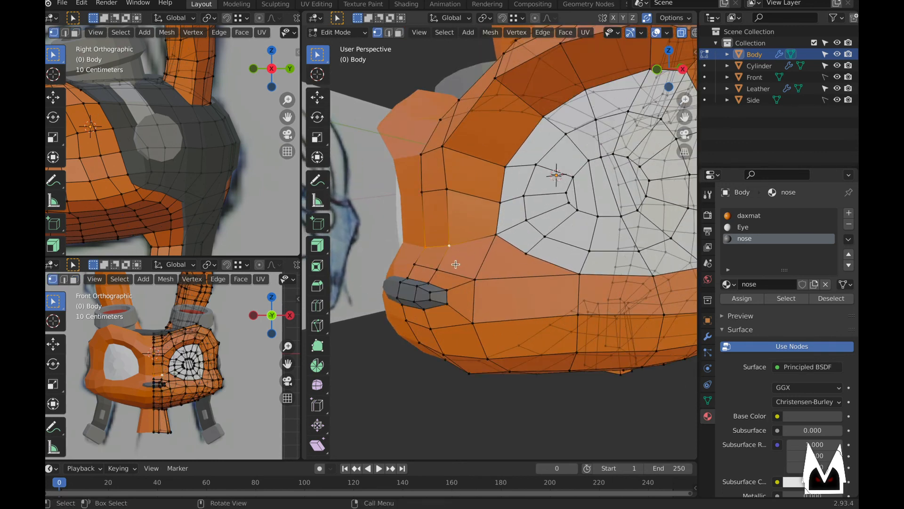
middle_click_drag(456, 261, 473, 294)
scroll(420, 157, "up", 2)
scroll(452, 280, "down", 2)
key("ctrl+r")
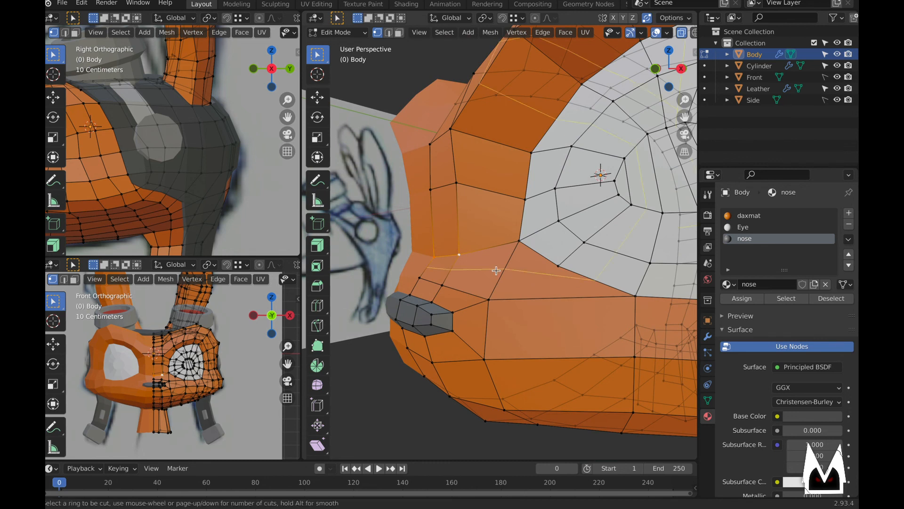
key("Escape")
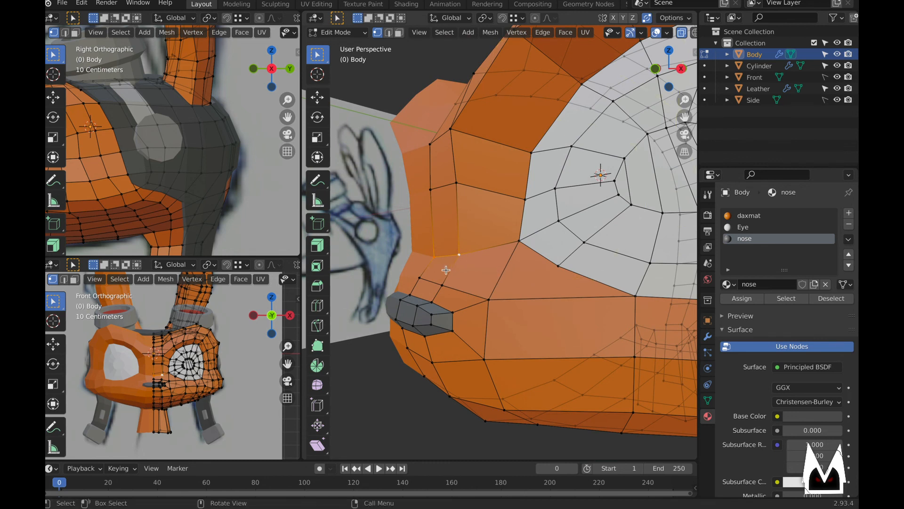
key("g")
key("g")
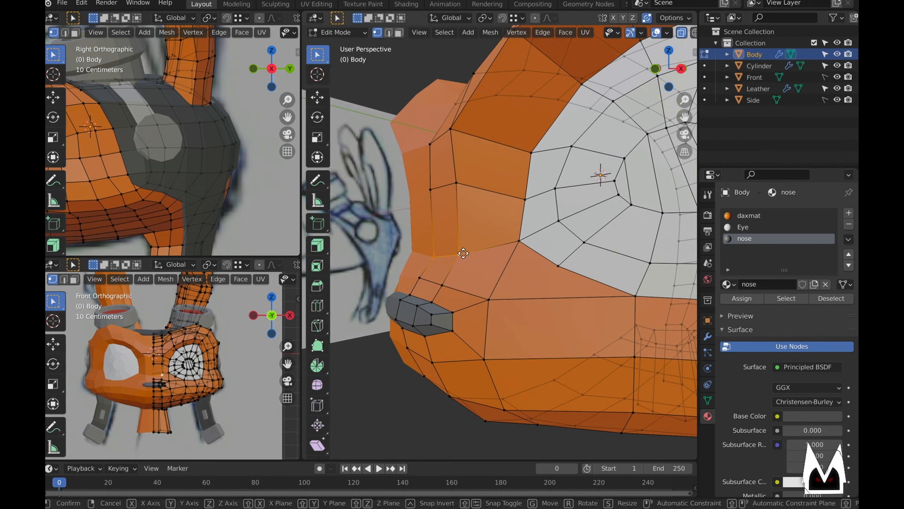
key("Escape")
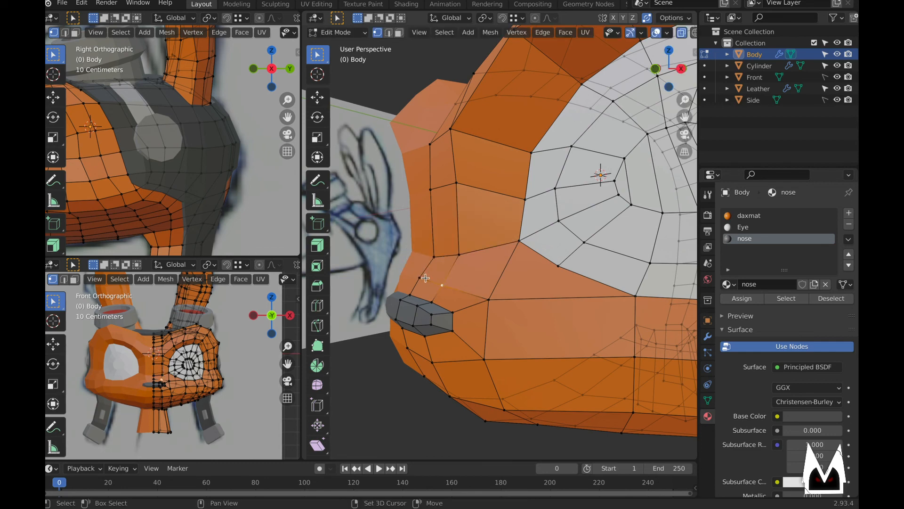
- Slide the edge just above the nose upward toward the base of the bridge and return to Object Mode
key("g")
key("g")
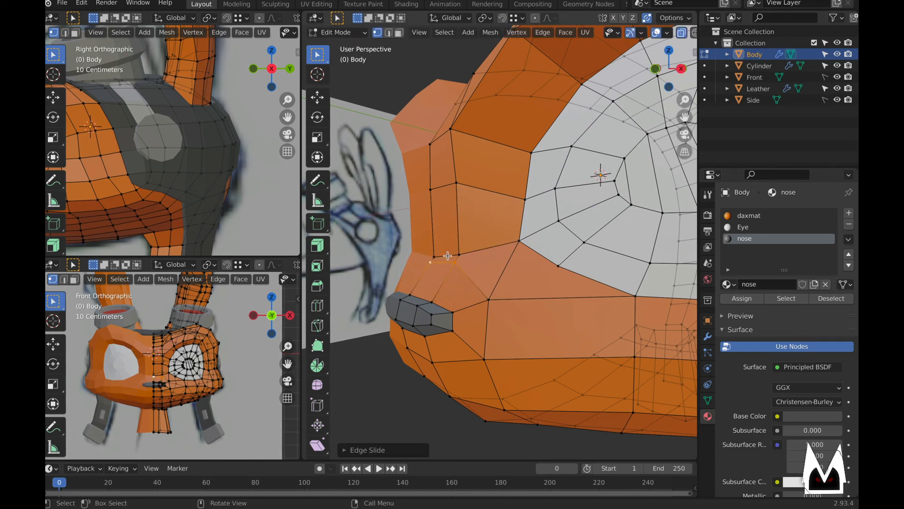
left_click(489, 243)
key("Tab")
scroll(488, 260, "down", 3)
middle_click_drag(488, 270, 454, 285)
key("Tab")
key("Tab")
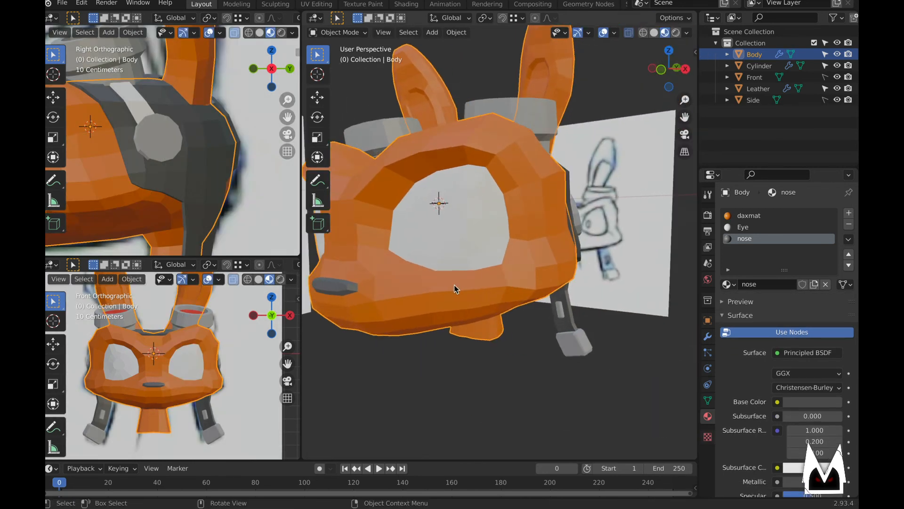
- In the body's Edit Mode, switch to face selection and select the four muzzle faces above the nose
key("Tab")
middle_click_drag(373, 267, 373, 244)
key("alt+a")
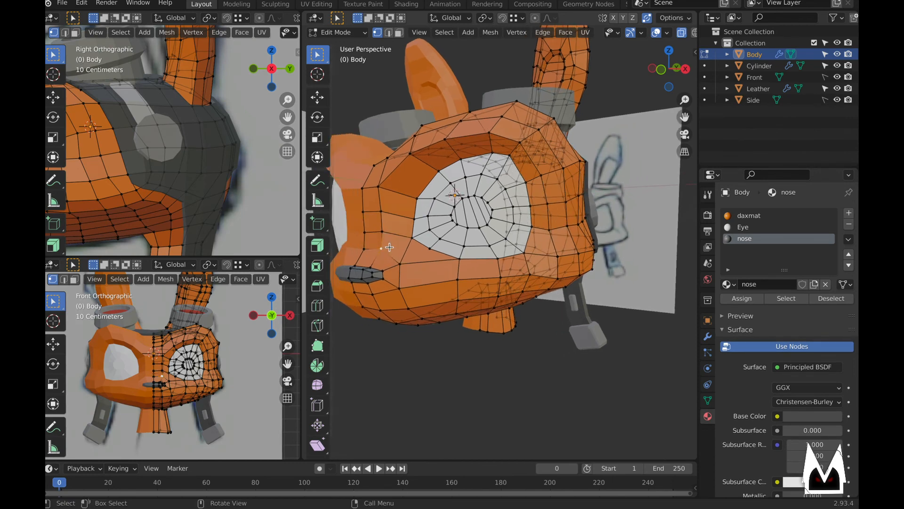
key("3")
left_click(388, 242)
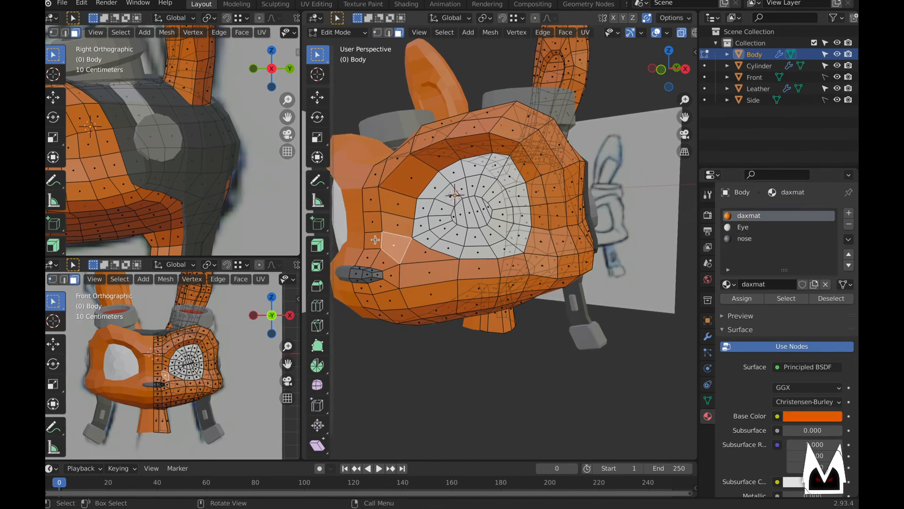
left_click(374, 242, "shift")
left_click(370, 259, "shift")
left_click(384, 261, "shift")
- Add the muzzle faces beside the nose and below the eye's inner corner to the selection, leaving out the eye face
left_click(435, 250, "shift")
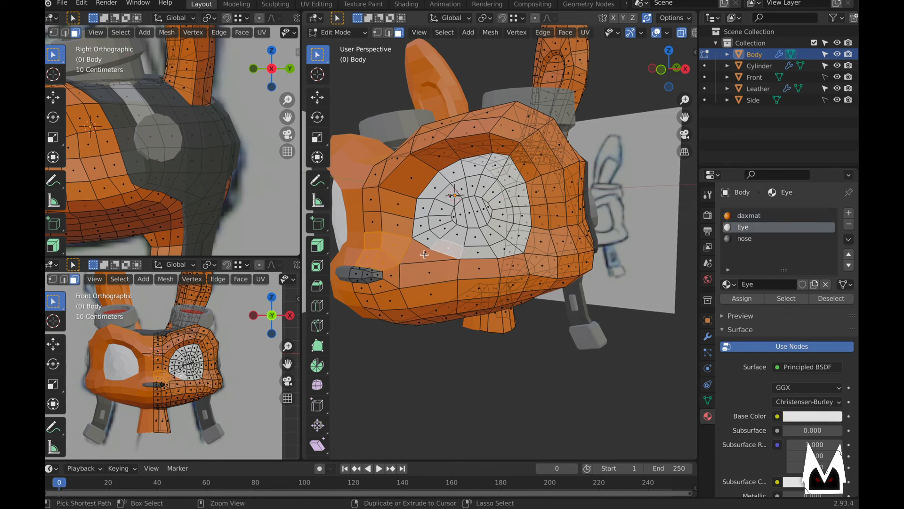
key("ctrl+z")
left_click(425, 255, "shift")
left_click(426, 271, "shift")
left_click(390, 280, "shift")
left_click(383, 287, "shift")
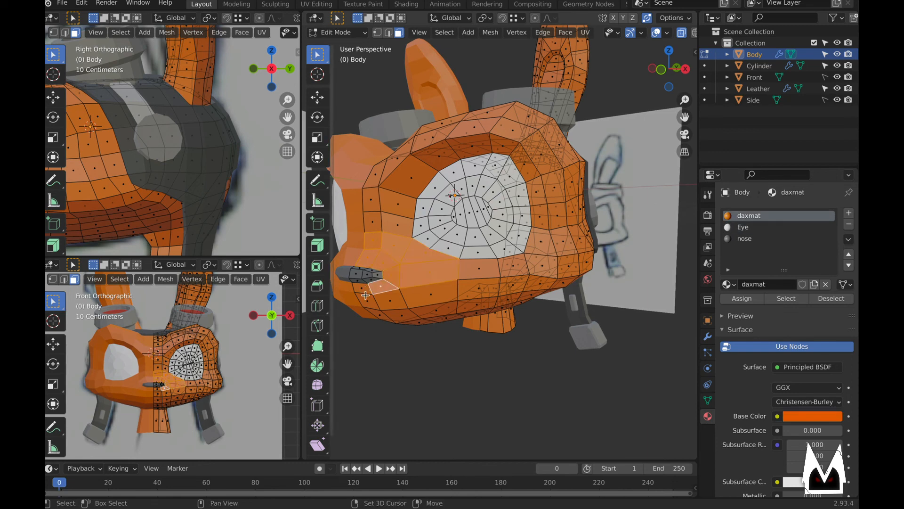
- Add the row of lower muzzle faces running from beneath the nose outward to the cheek to the selection
left_click(363, 290, "shift")
left_click(368, 300, "shift")
left_click(390, 300, "shift")
left_click(431, 294, "shift")
left_click(471, 283, "shift")
left_click(476, 271, "shift")
- Correct the last face pick and add the cheek faces below the eye to the selection in two rows
middle_click_drag(476, 270, 428, 272)
key("ctrl+z")
left_click(427, 272, "shift")
left_click(430, 254, "shift")
left_click(464, 257, "shift")
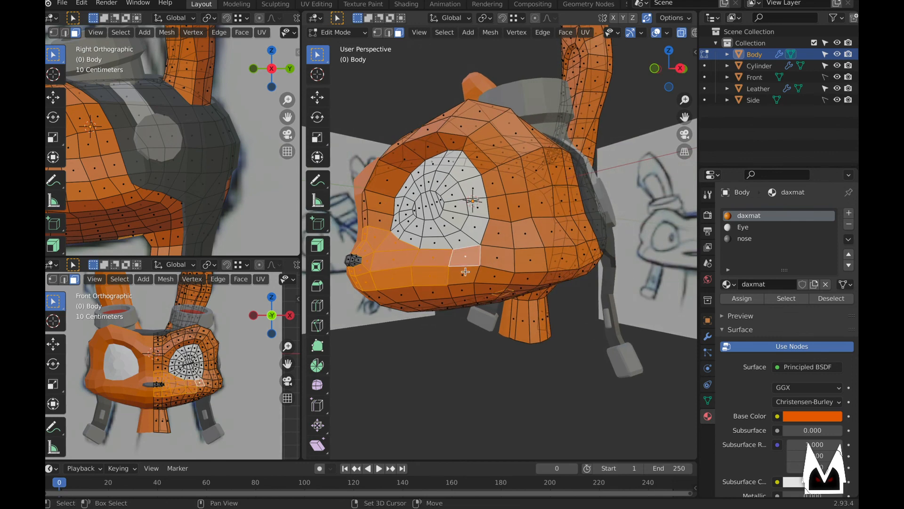
left_click(463, 276, "shift")
left_click(499, 254, "shift")
left_click(504, 274, "shift")
- Extend the face selection around the side of the cheek and deselect the rearmost face of its upper row
mouse_move(506, 274)
middle_mouse_down()
mouse_move(353, 239)
mouse_move(472, 231)
mouse_move(466, 219)
middle_mouse_up()
middle_click_drag(569, 258, 611, 283)
mouse_move(484, 234)
middle_mouse_down()
mouse_move(447, 230)
mouse_move(475, 240)
mouse_move(448, 264)
mouse_move(441, 237)
mouse_move(460, 220)
middle_mouse_up()
left_click(456, 224, "shift")
left_click(460, 211, "shift")
scroll(464, 263, "up", 2)
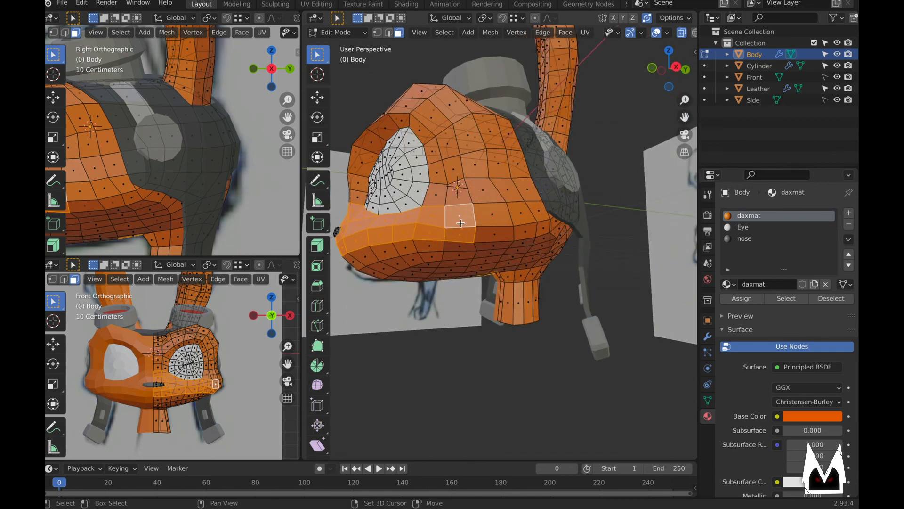
left_click(460, 219, "shift")
- Switch to the web browser, search Google Images for daxter and open the first full-body picture as a color reference
key("ctrl+Left")
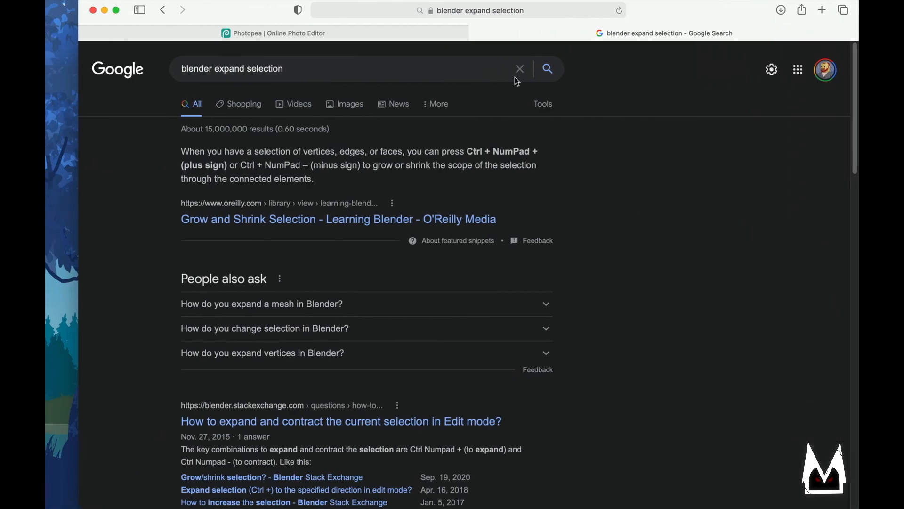
triple_click(358, 70)
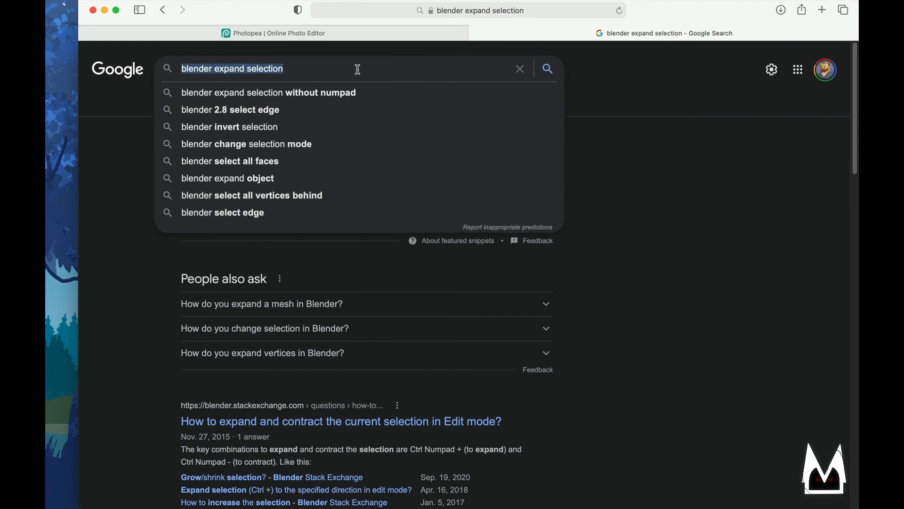
type("daxter")
key("Return")
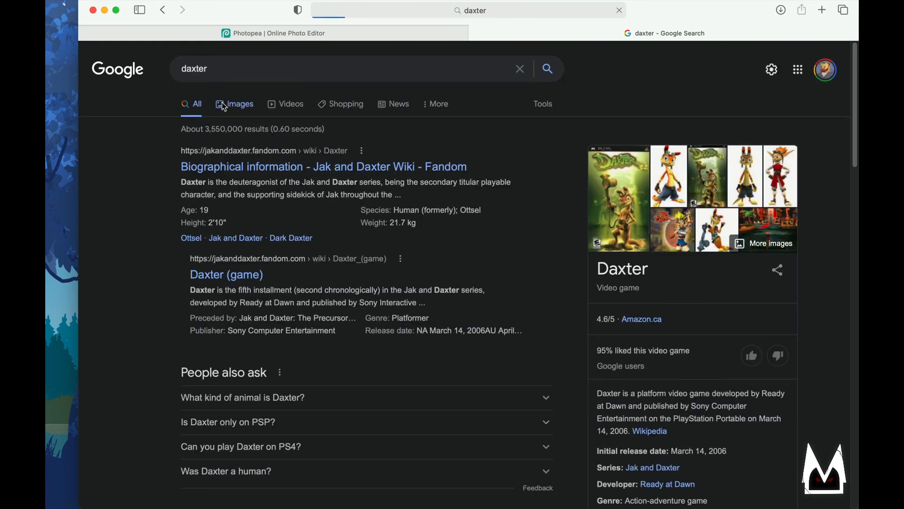
left_click(223, 105)
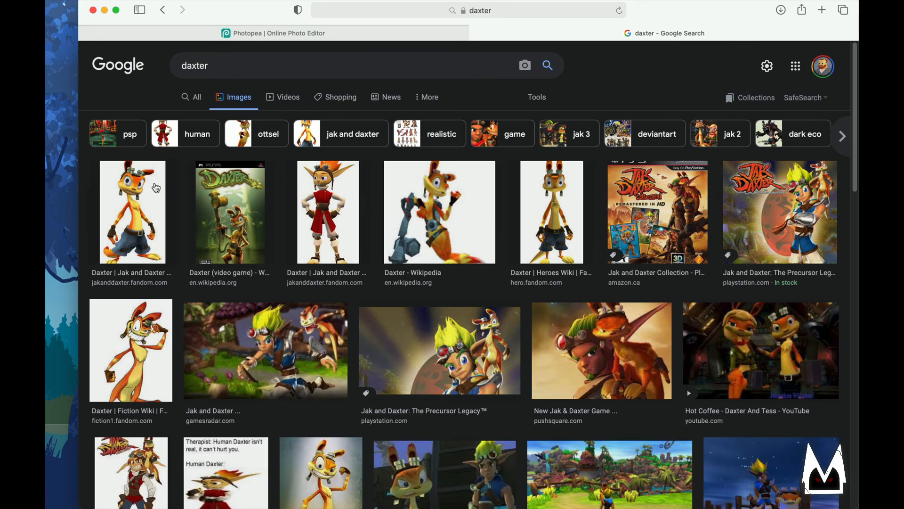
left_click(137, 192)
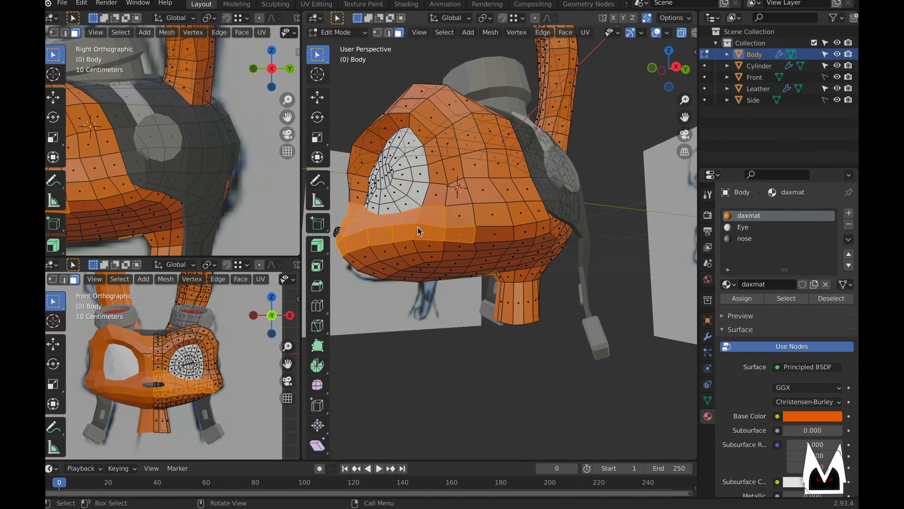
- Try extending the upper cheek row by one rear face and compare it with the Daxter reference picture
left_click(482, 225, "shift")
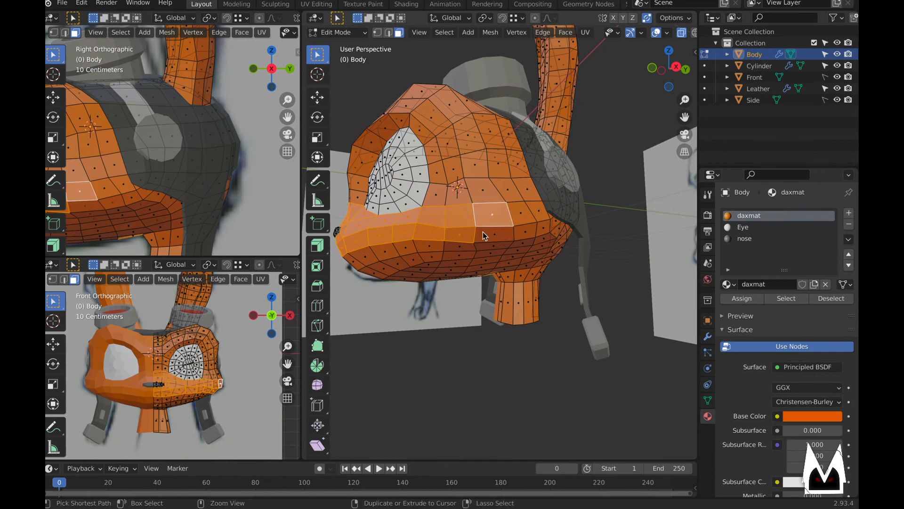
key("ctrl+Left")
left_click(477, 108)
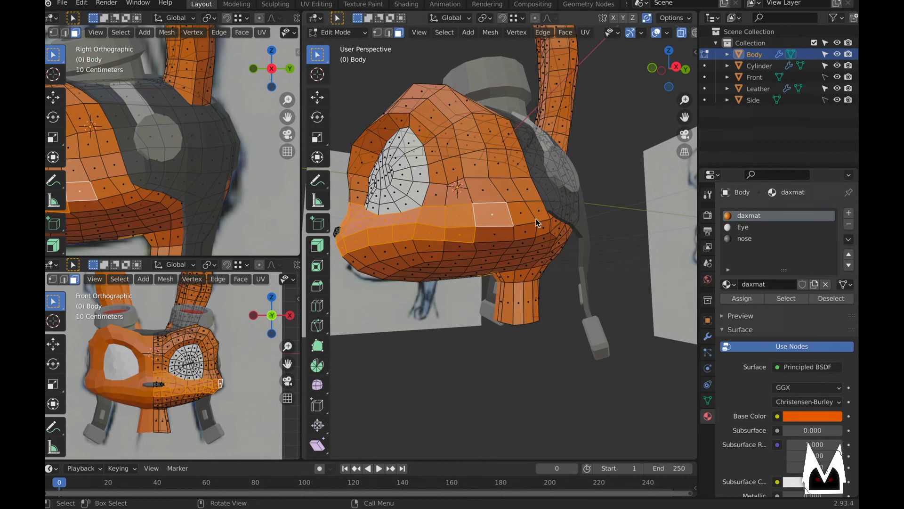
- Add the column of faces running from the rear end of the selected cheek rows down across the lower jaw
middle_click_drag(536, 218, 473, 235)
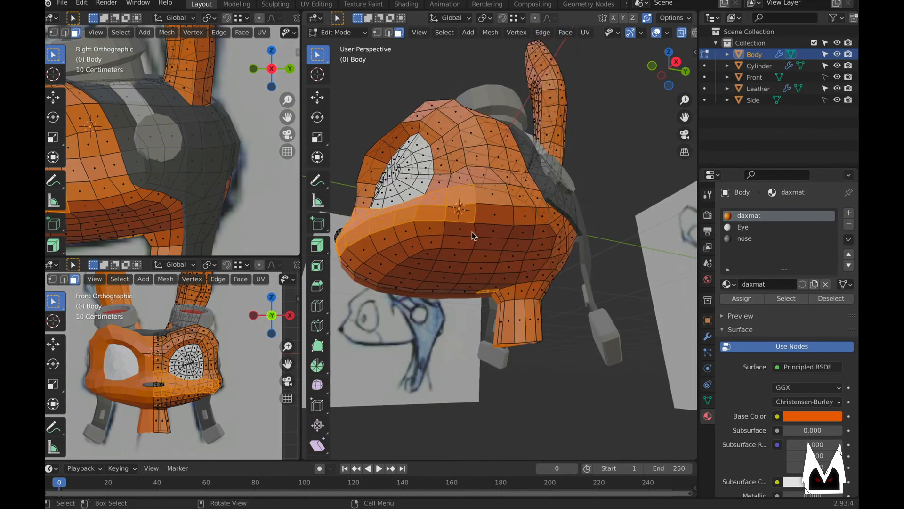
left_click(461, 232, "shift")
left_click(458, 245, "shift")
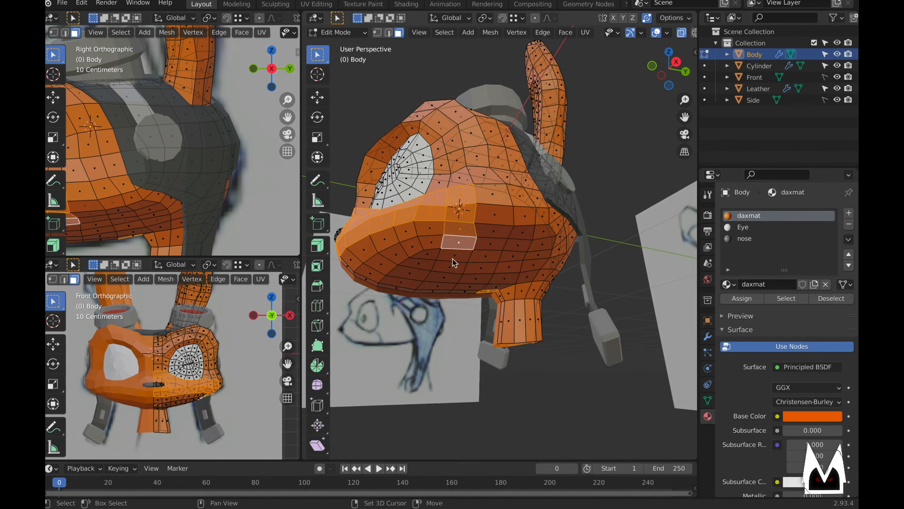
left_click(453, 257, "shift")
left_click(450, 267, "shift")
left_click(438, 284, "shift")
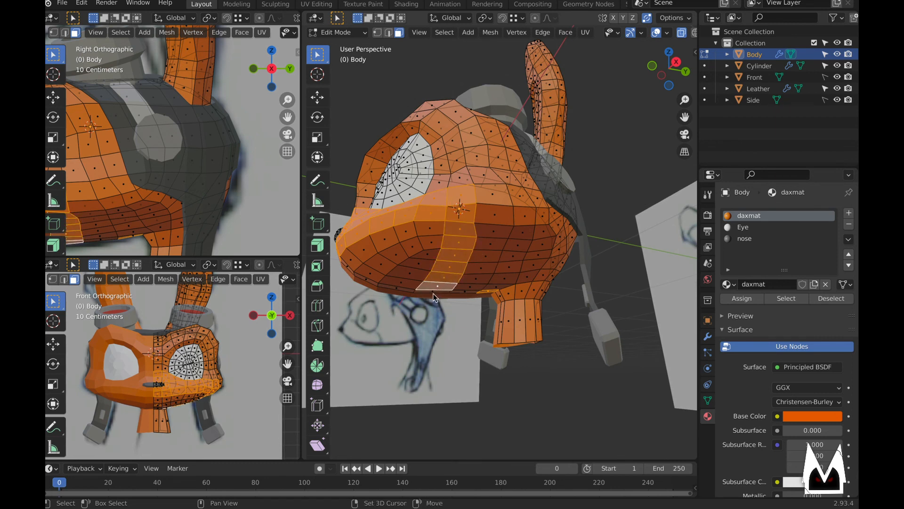
- Box-select the remaining lower muzzle faces in front of the jaw column so the whole muzzle front joins the selection
key("alt+a")
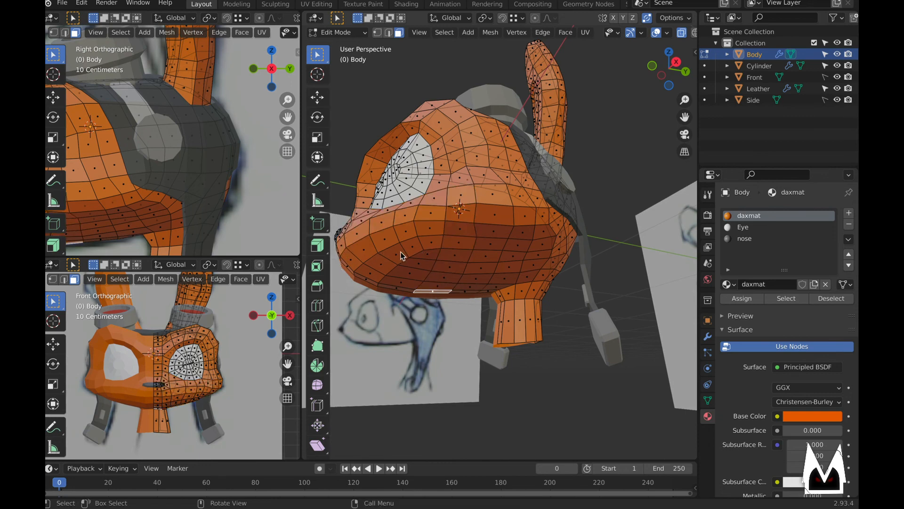
middle_click_drag(400, 251, 402, 263)
key("l")
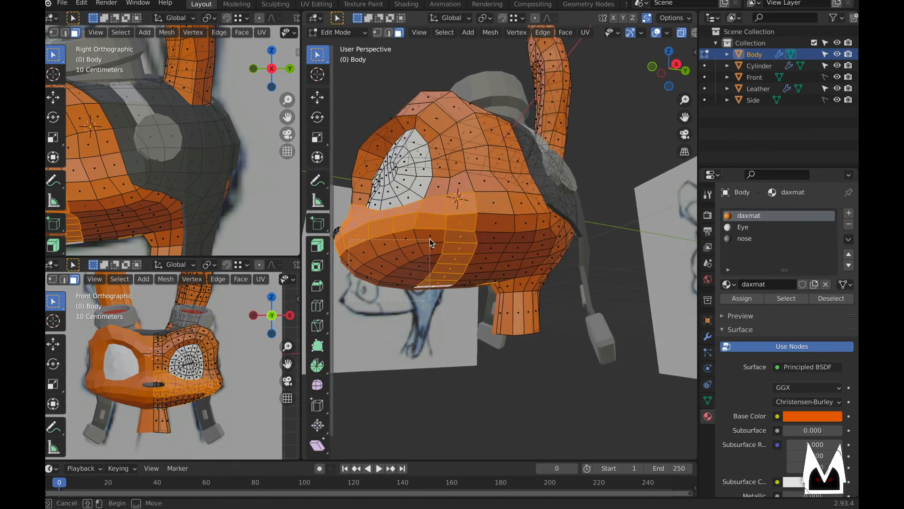
left_click(427, 242, "shift")
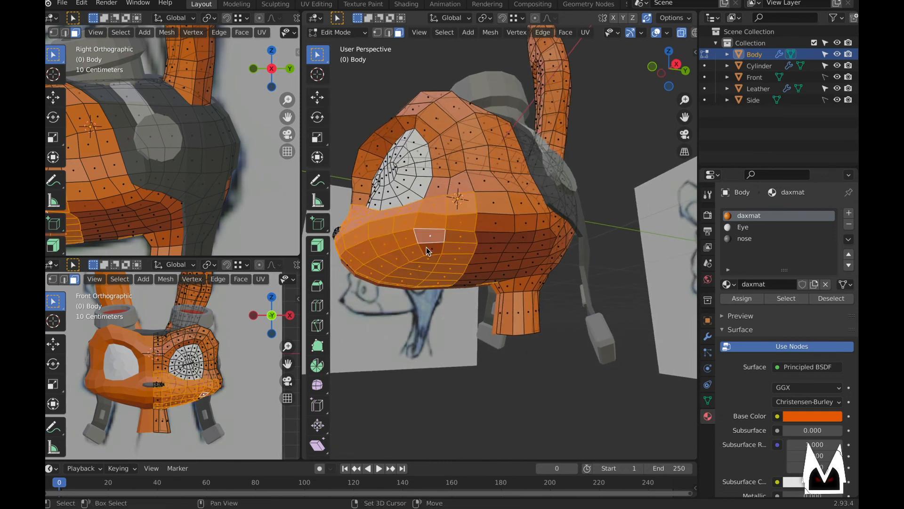
mouse_move(427, 242)
middle_mouse_down()
mouse_move(476, 265)
mouse_move(414, 234)
middle_mouse_up()
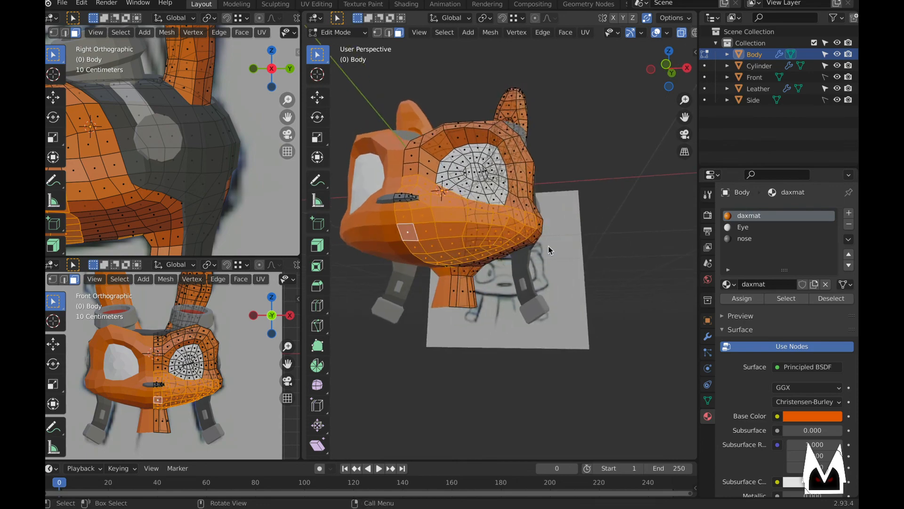
- Compare the muzzle selection with the full-body Daxter reference picture in the web browser
middle_click_drag(548, 246, 465, 261)
key("ctrl+Left")
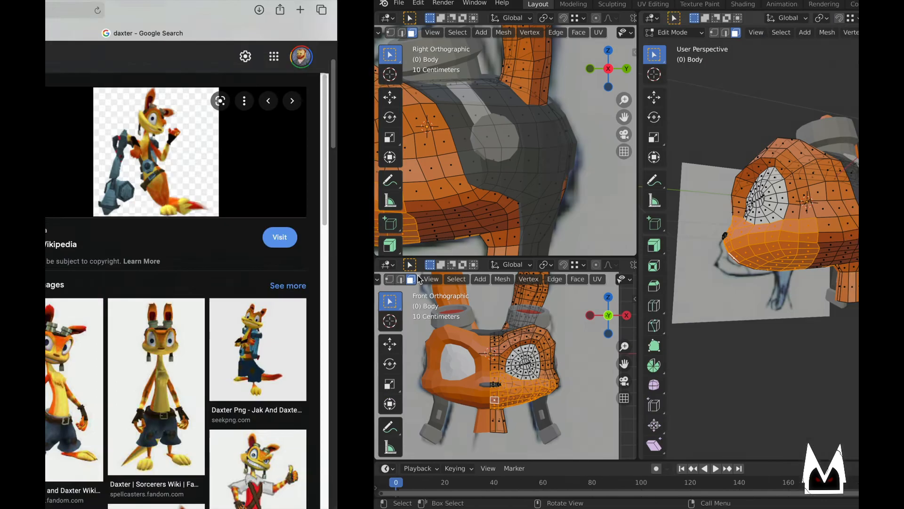
left_click(143, 141)
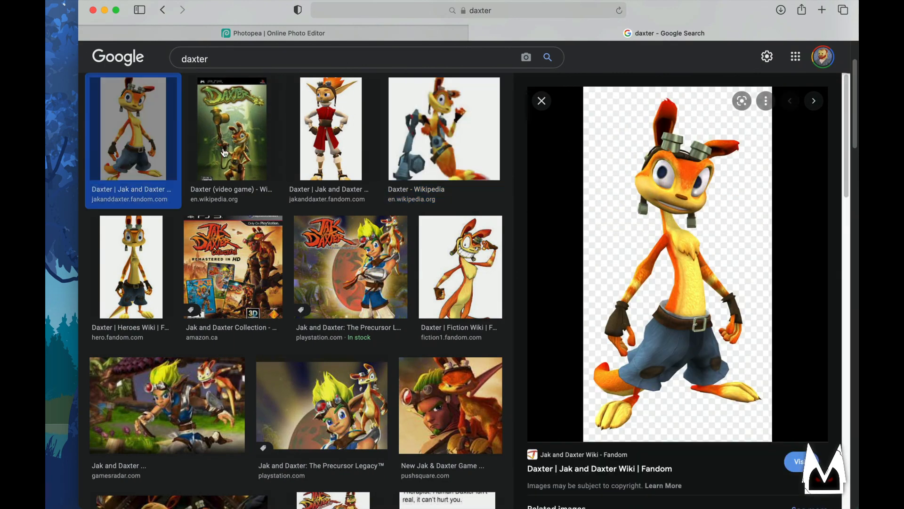
key("ctrl+Right")
- Add the jaw underside faces leading back to the neck and the front strip of neck faces to the selection
middle_click_drag(439, 239, 508, 297)
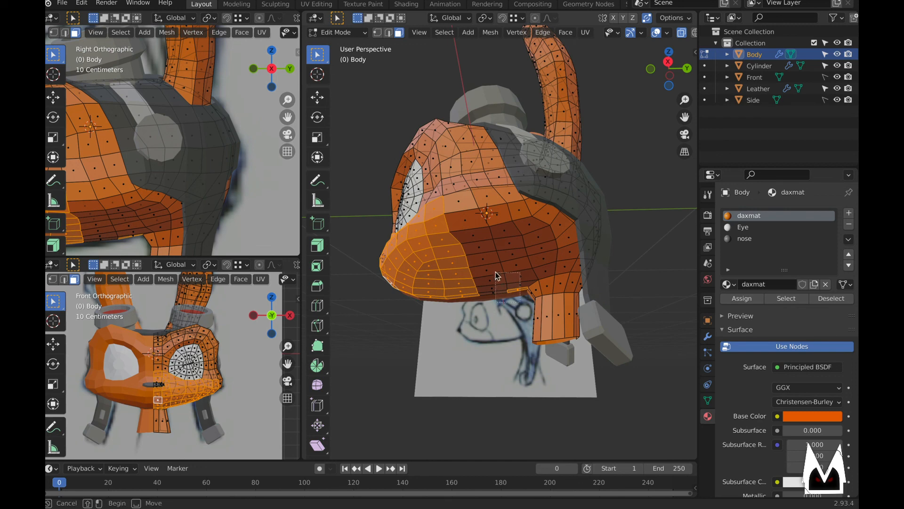
left_click(484, 258, "ctrl")
left_click(515, 285, "shift")
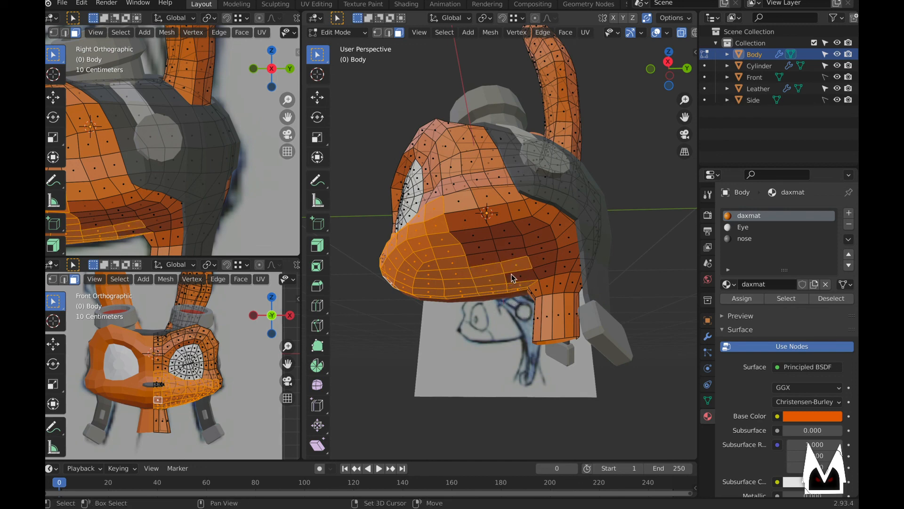
mouse_move(511, 278)
middle_mouse_down()
mouse_move(525, 293)
mouse_move(524, 279)
middle_mouse_up()
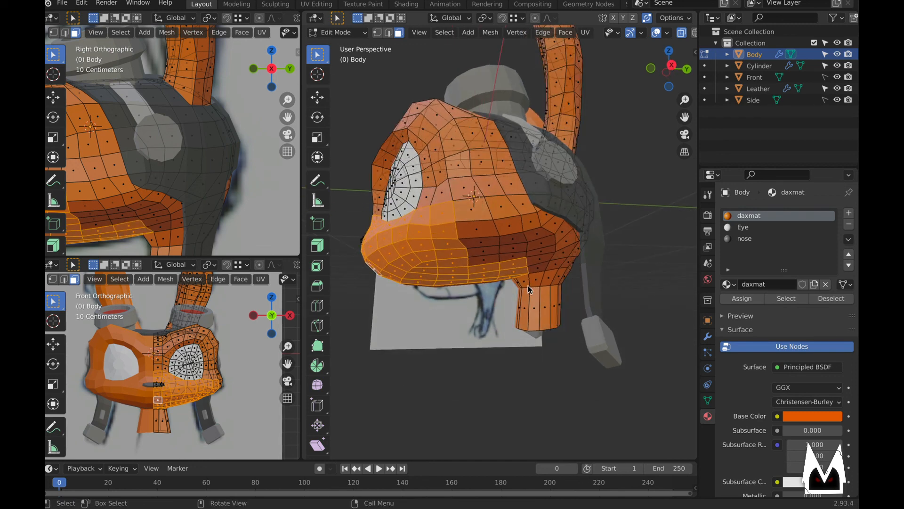
left_click(524, 280, "shift")
left_click(526, 306, "shift")
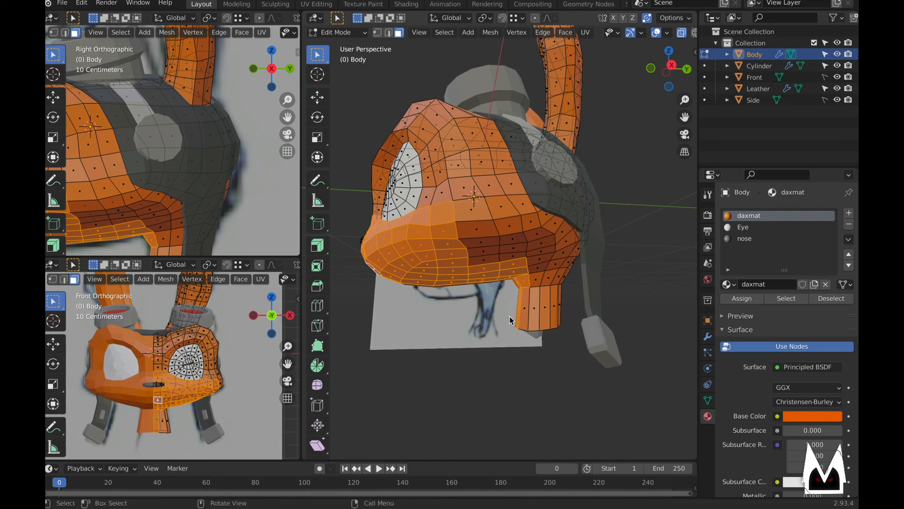
left_click(519, 316, "shift")
- Recheck the reference picture and add the remaining lower jaw faces between the cheek and the jaw underside to the selection
key("ctrl+Left")
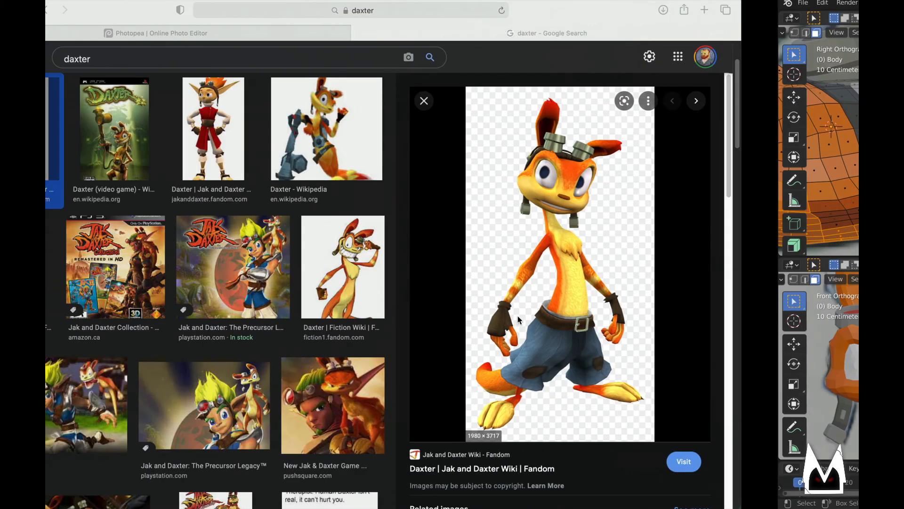
key("ctrl+Right")
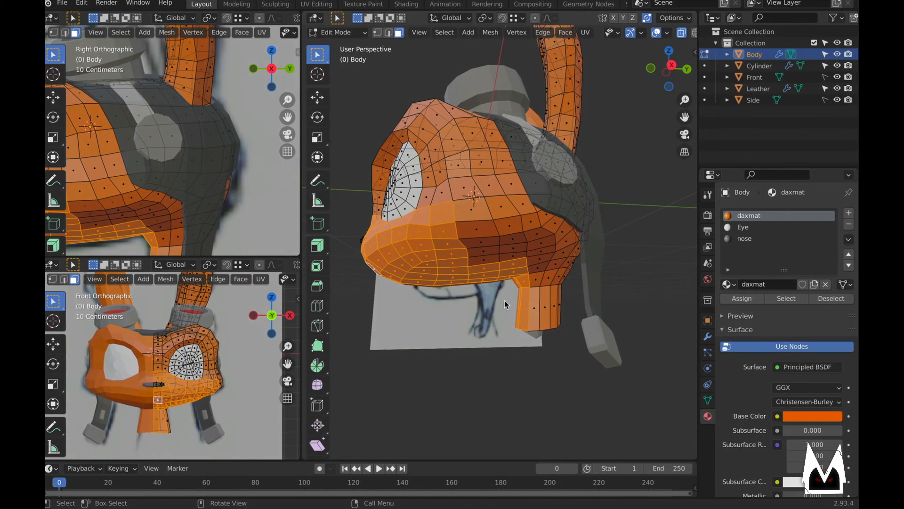
middle_click_drag(492, 268, 476, 244)
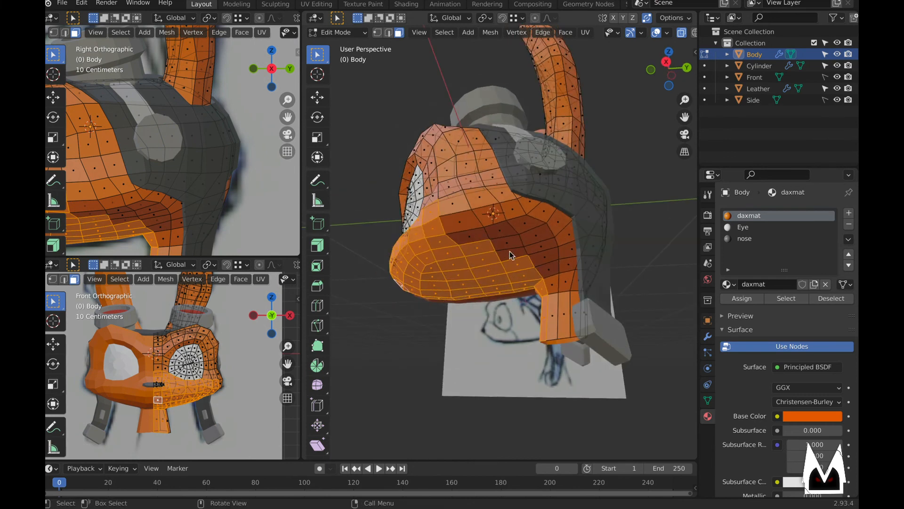
key("b")
left_click_drag(494, 239, 454, 224, "shift")
middle_click_drag(451, 222, 482, 242)
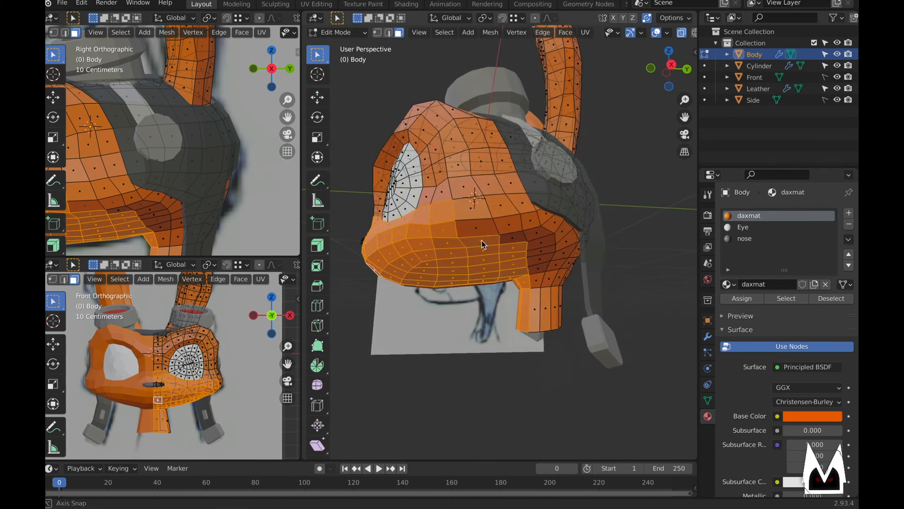
left_click_drag(481, 222, 452, 242, "shift")
middle_click_drag(451, 242, 459, 213)
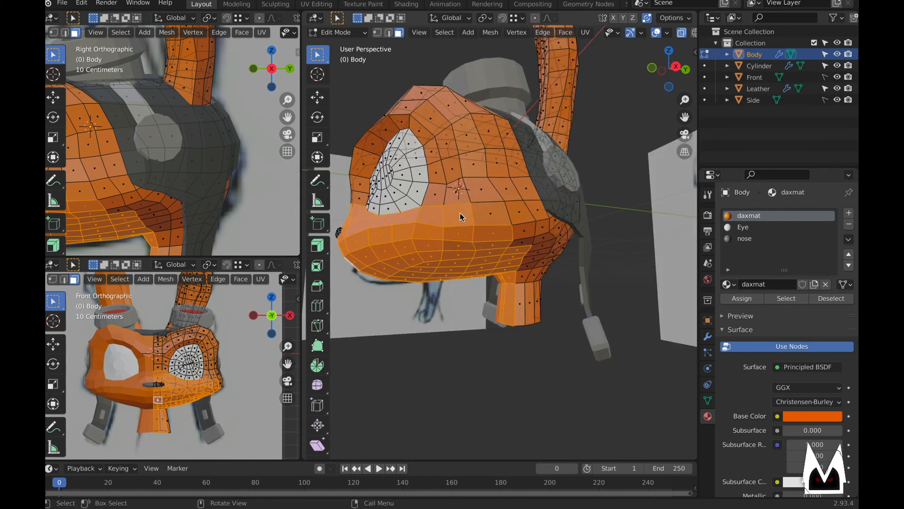
- Add a new material to a fourth slot on the Body and name it daxlight
middle_click_drag(524, 241, 530, 259)
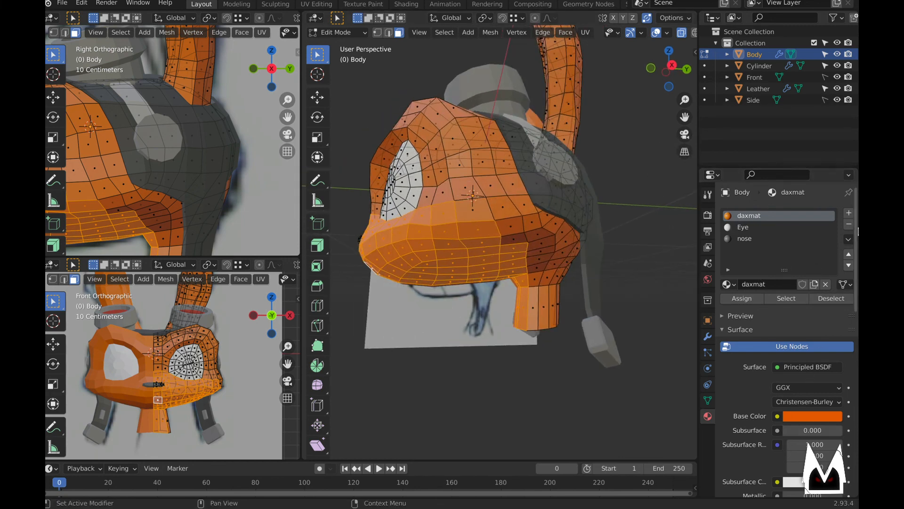
left_click(849, 213)
left_click(782, 285)
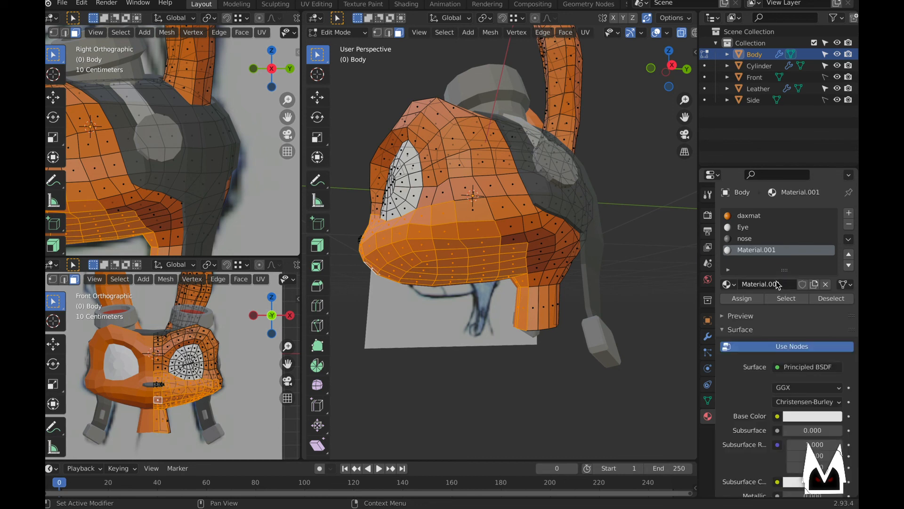
left_click(776, 285)
type("dx")
key("Return")
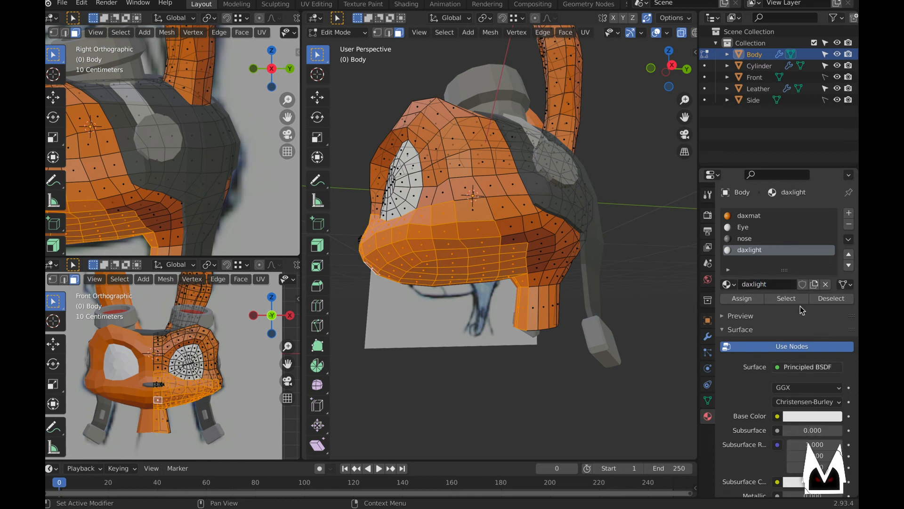
- Set daxlight's base color to a light orange-tan and assign the material to the selected muzzle and neck faces
left_click(828, 417)
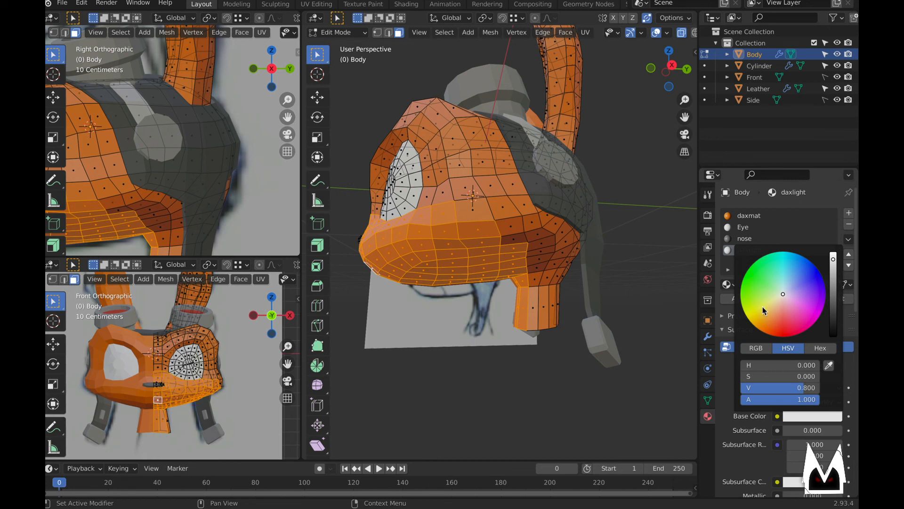
left_click_drag(763, 307, 771, 309)
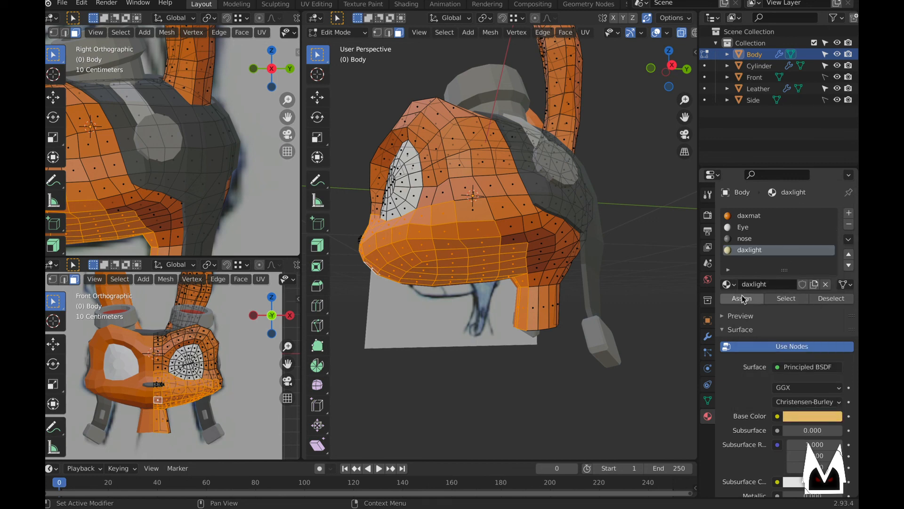
left_click(743, 299)
- Leave edit mode, deselect the head and change daxlight's base color to a more saturated golden yellow
middle_click_drag(471, 241, 553, 353)
key("Tab")
left_click(569, 338)
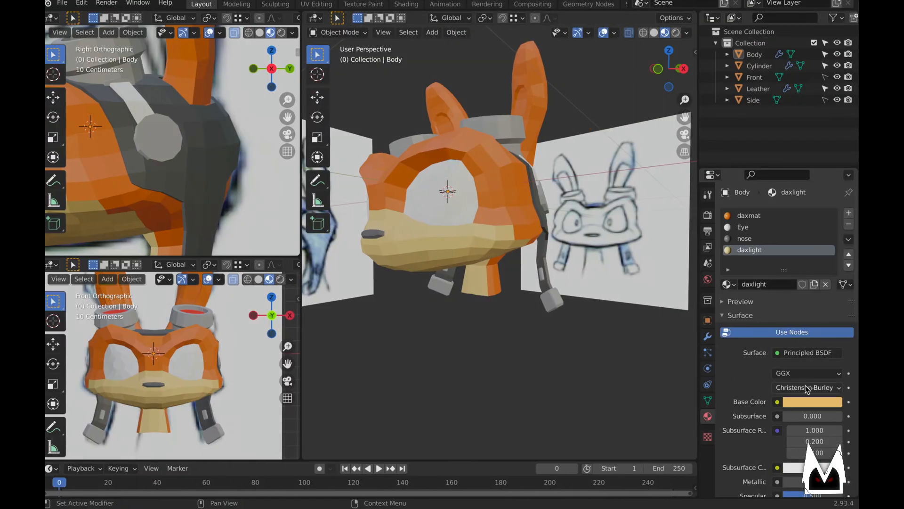
left_click(810, 402)
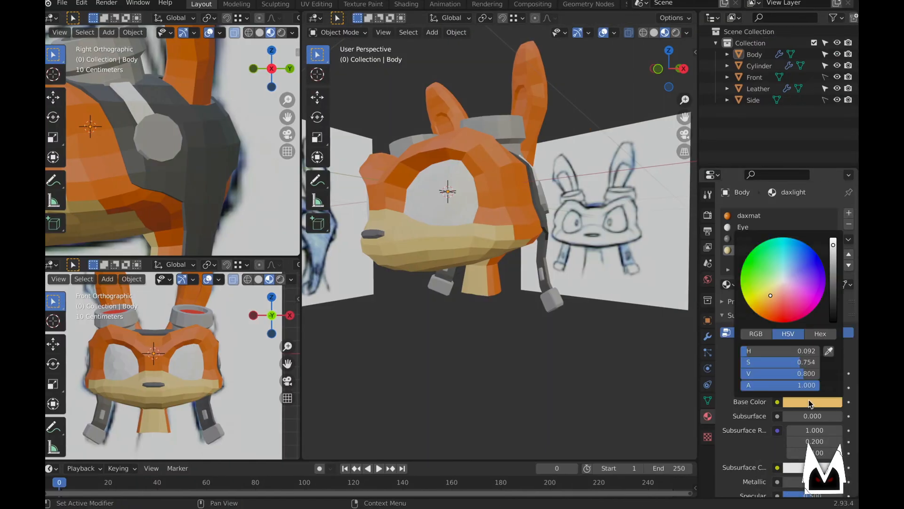
left_click(764, 299)
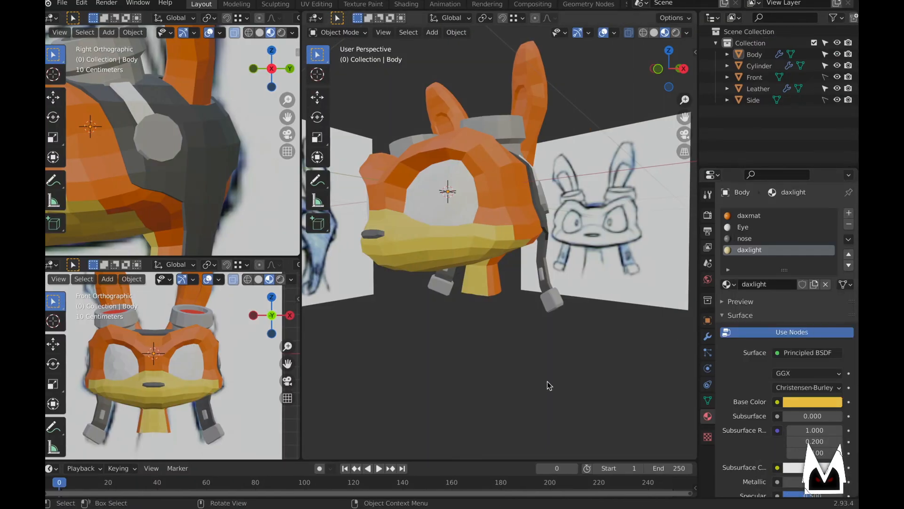
- Reopen the Body mesh in edit mode, activate the Knife tool and check the cheek markings against the reference picture
middle_click_drag(553, 343, 465, 278)
scroll(508, 228, "up", 2)
left_click(508, 228)
key("Tab")
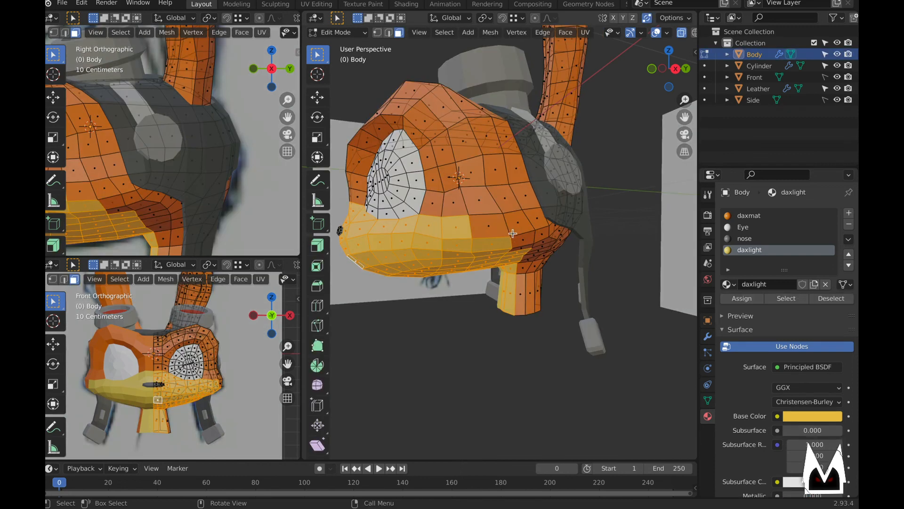
middle_click_drag(400, 231, 362, 220)
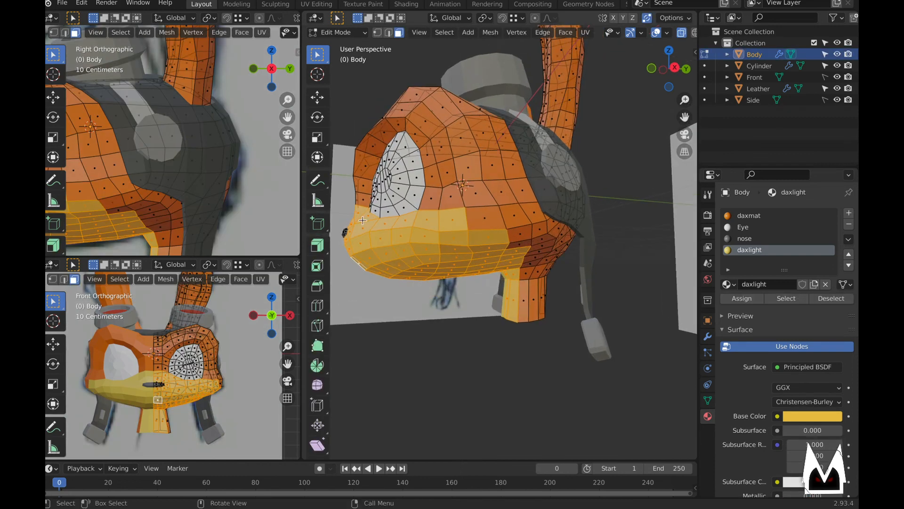
left_click(316, 327)
left_click(465, 207)
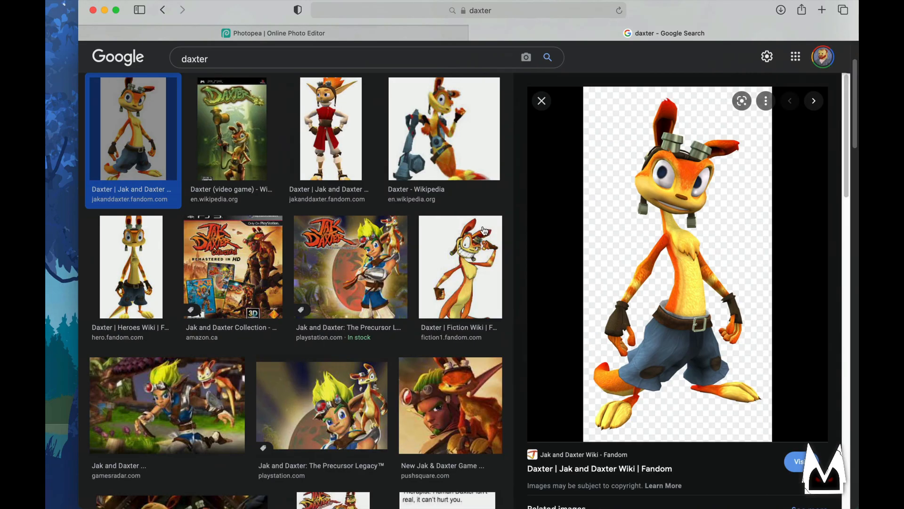
key("ctrl+Right")
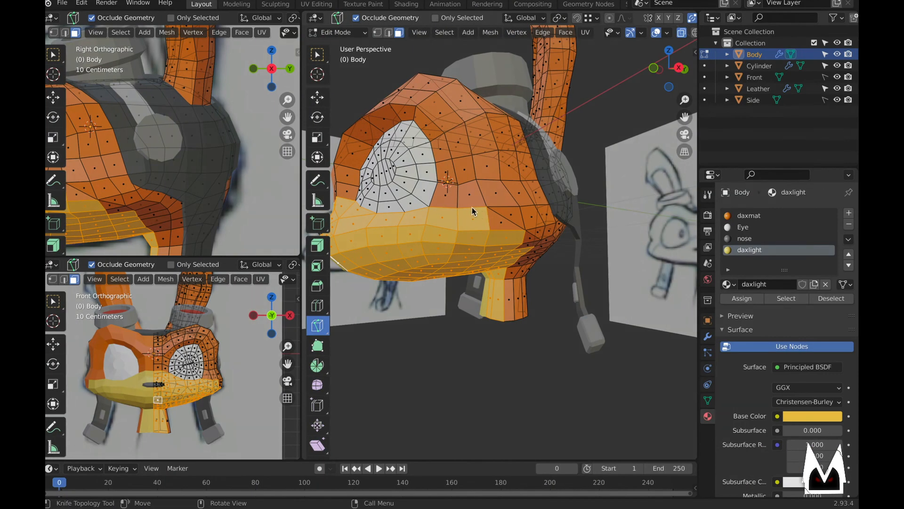
key("ctrl+Left")
middle_click_drag(475, 202, 483, 205)
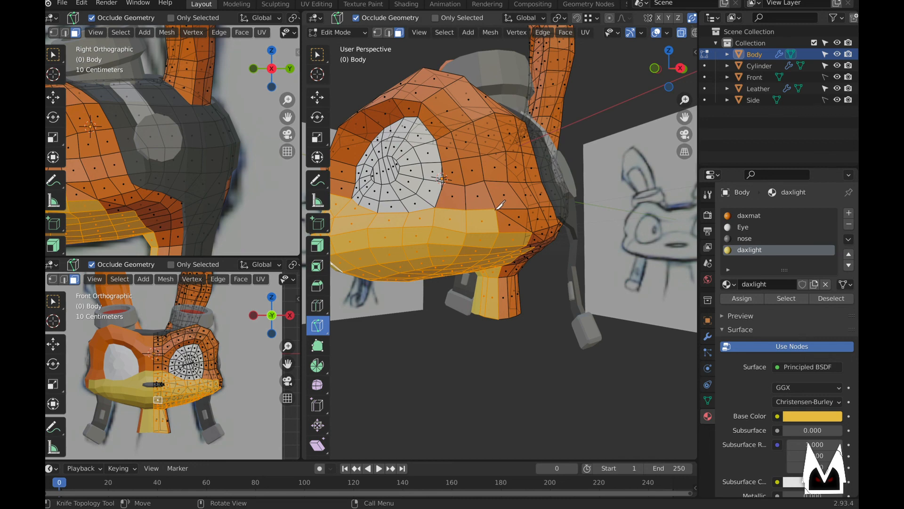
- Try to make knife cuts across the orange cheek faces beside the eye's lower outer corner
left_click(497, 208)
key("Return")
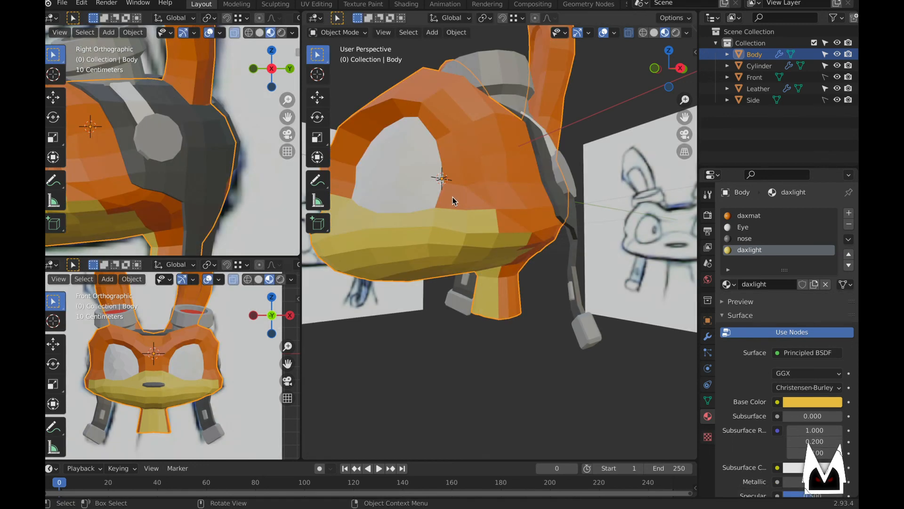
left_click(453, 198)
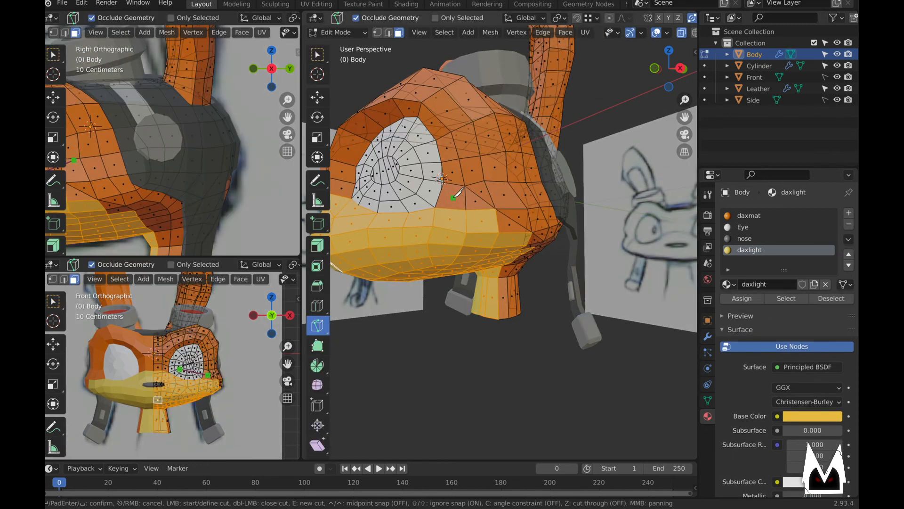
key("Return")
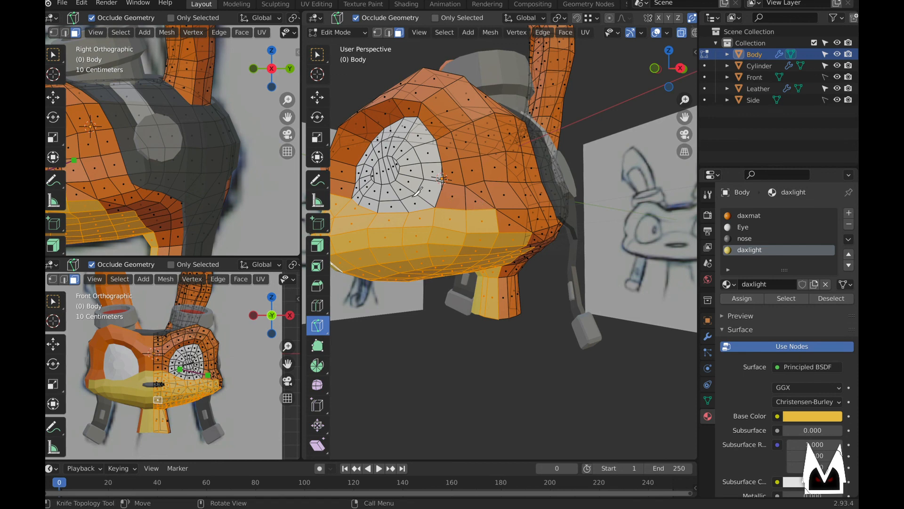
- Select the cheek faces below and behind the eye, assign daxlight to them and leave edit mode
left_click(323, 60)
left_click(461, 201)
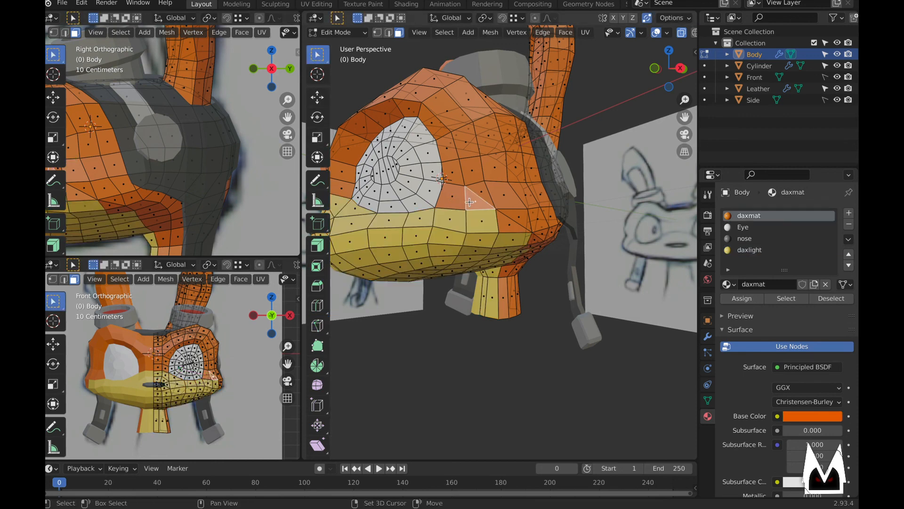
middle_click_drag(510, 225, 504, 230)
left_click(503, 230, "shift")
left_click(511, 240, "shift")
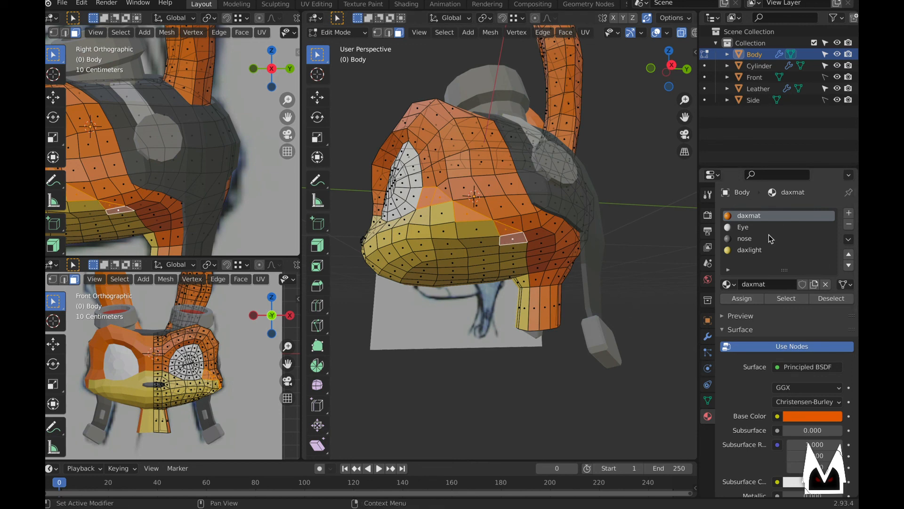
left_click(754, 254)
left_click(744, 298)
key("Tab")
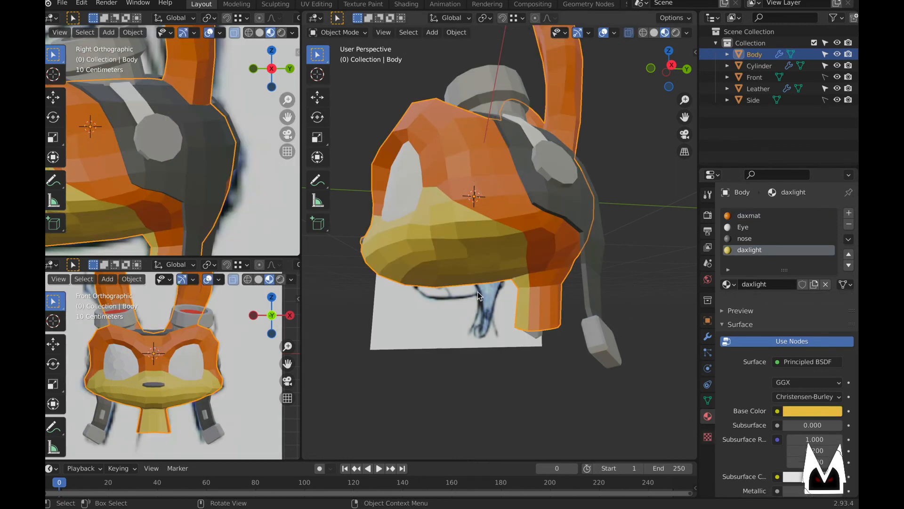
- Deselect the head and examine the muzzle and cheek color boundary around the eye from several angles
middle_click_drag(631, 289, 567, 347)
middle_click_drag(487, 317, 478, 323)
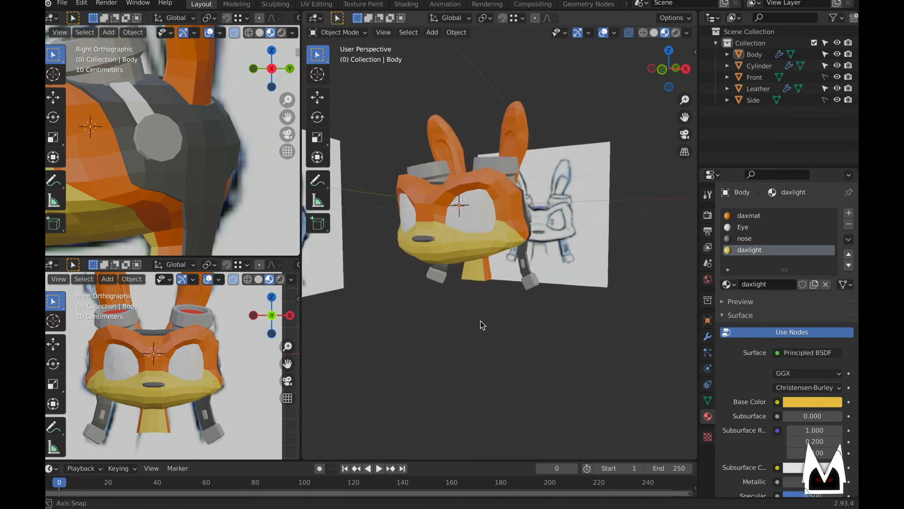
scroll(456, 236, "up", 4)
middle_click_drag(462, 244, 459, 219)
scroll(451, 209, "down", 4)
scroll(458, 219, "up", 4)
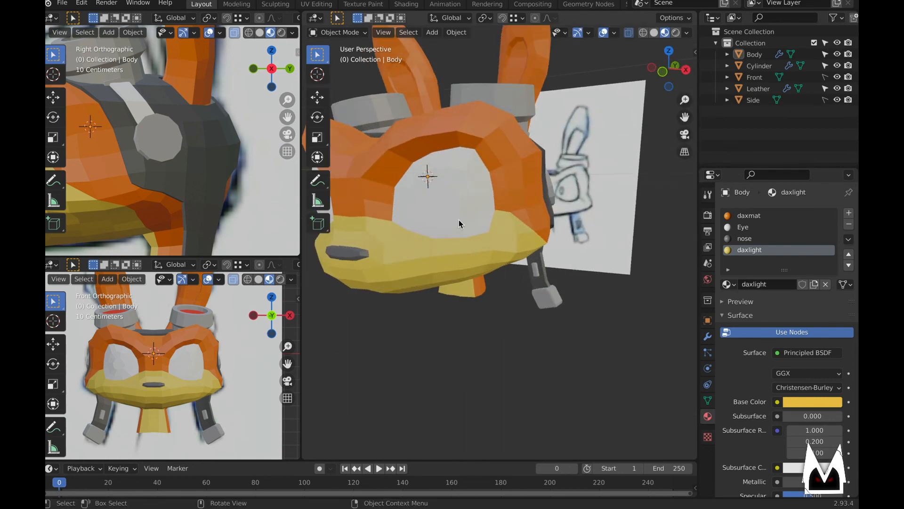
key("Tab")
scroll(444, 197, "up", 3)
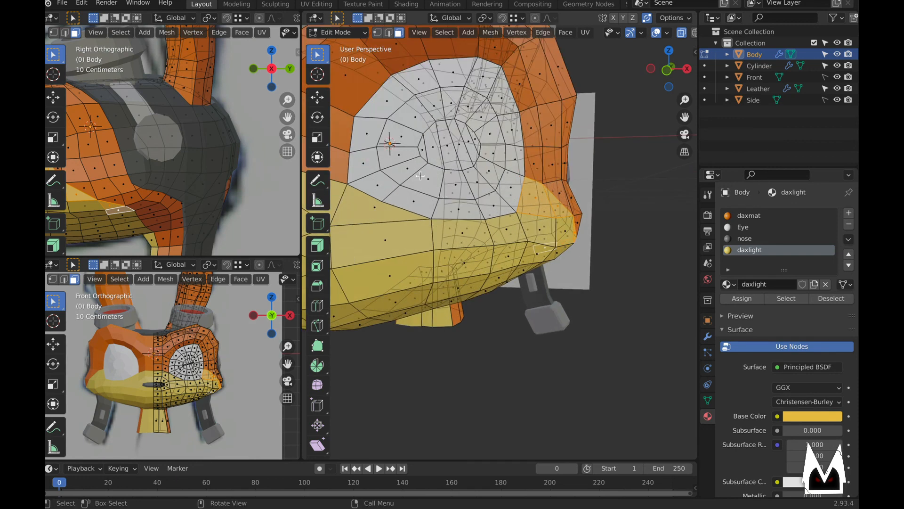
scroll(420, 176, "down", 4)
key("Tab")
middle_click_drag(420, 175, 434, 262)
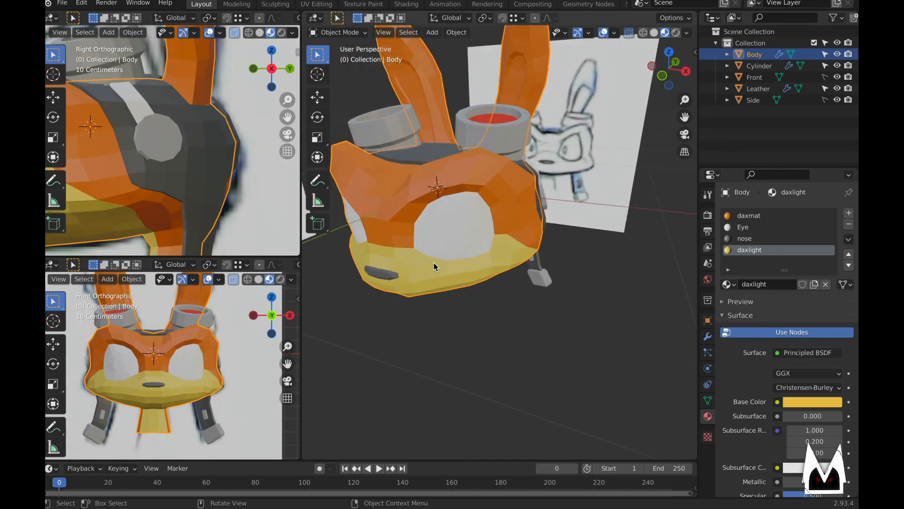
left_click(494, 340)
scroll(438, 276, "up", 3)
scroll(491, 267, "up", 2)
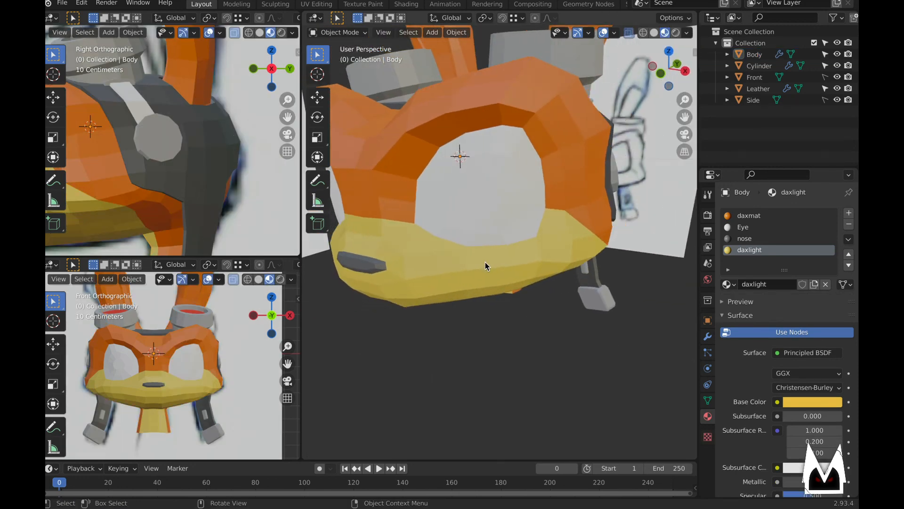
- Add an ico sphere to the scene and scale it down to a fraction of the head's width
key("shift+Tab")
key("shift+a")
mouse_move(509, 314)
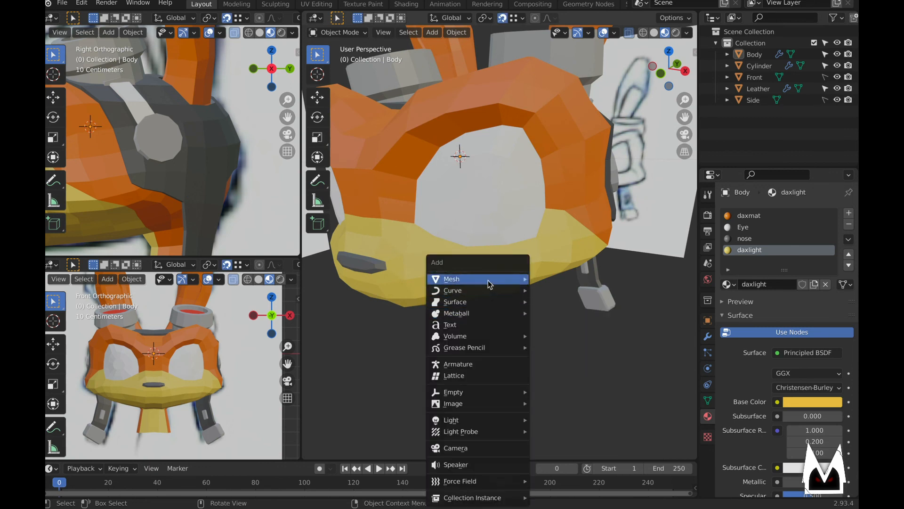
mouse_move(488, 282)
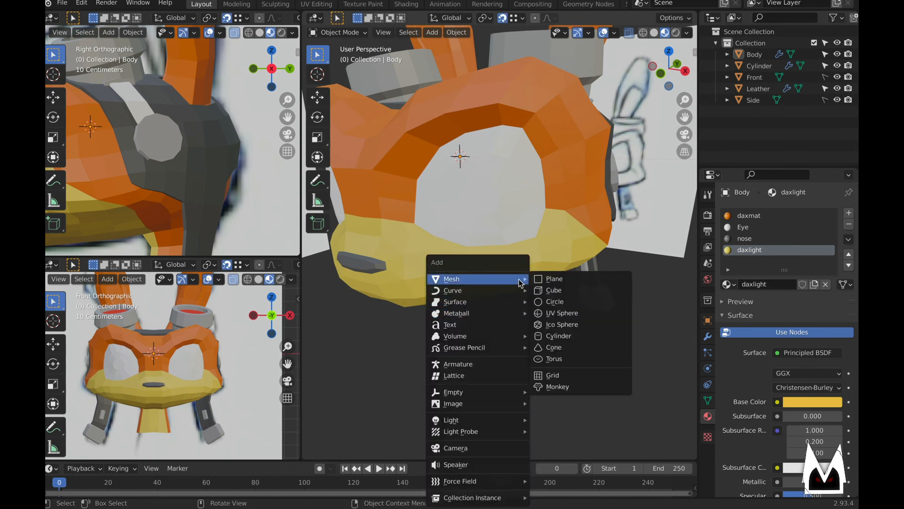
left_click(571, 324)
scroll(505, 231, "down", 6)
key("s")
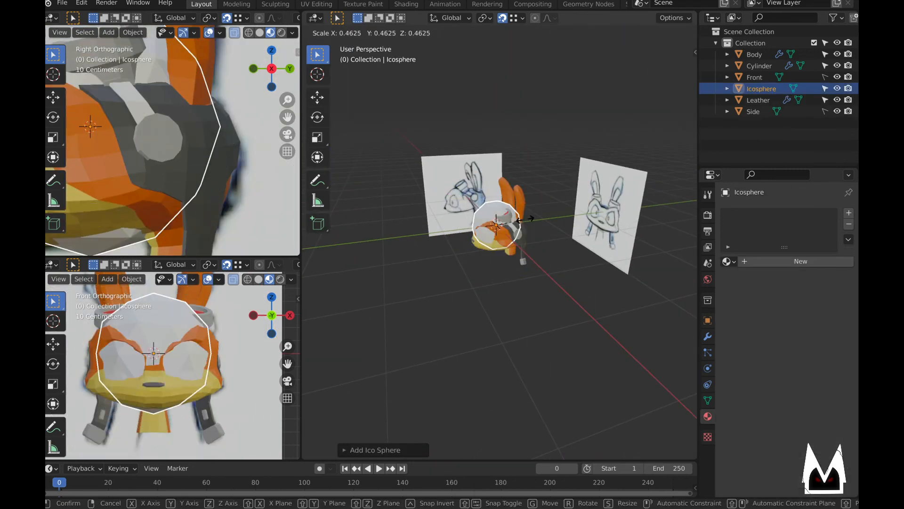
left_click(511, 222)
scroll(511, 223, "up", 2)
- In edit mode, move the ico sphere's geometry about 0.3 m forward to the eye and shrink it to pupil size
key("KP_1")
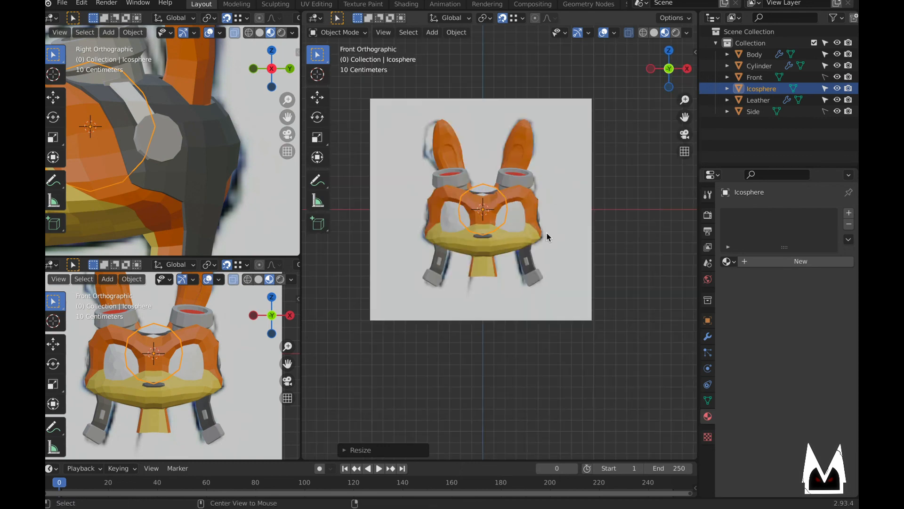
key("KP_3")
key("g")
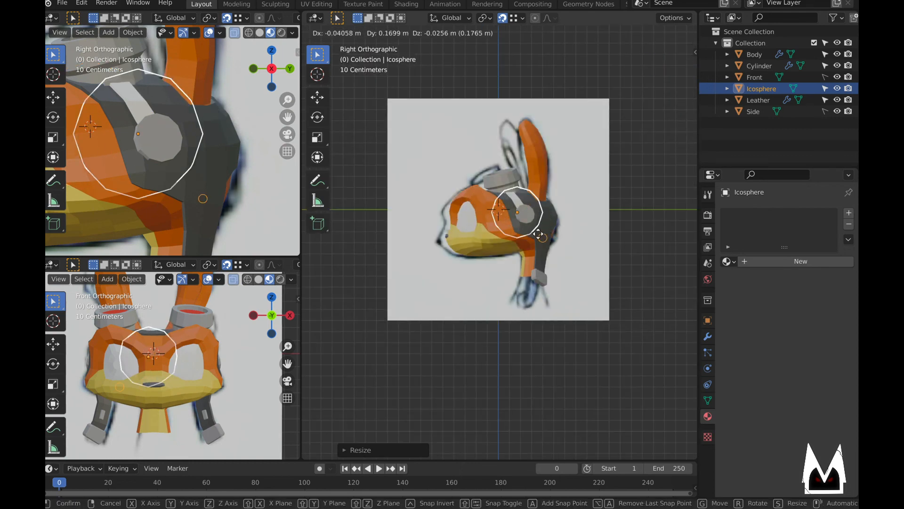
left_click(541, 233)
key("Tab")
key("g")
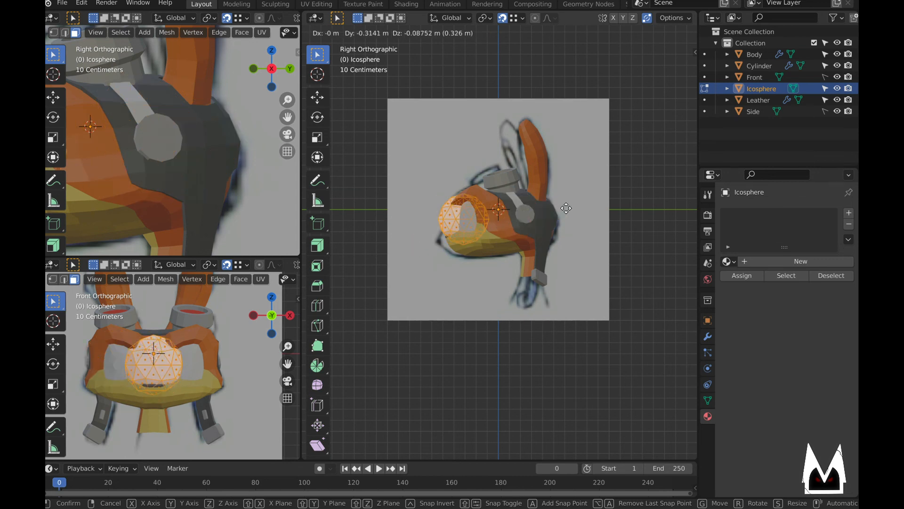
left_click(487, 218)
key("s")
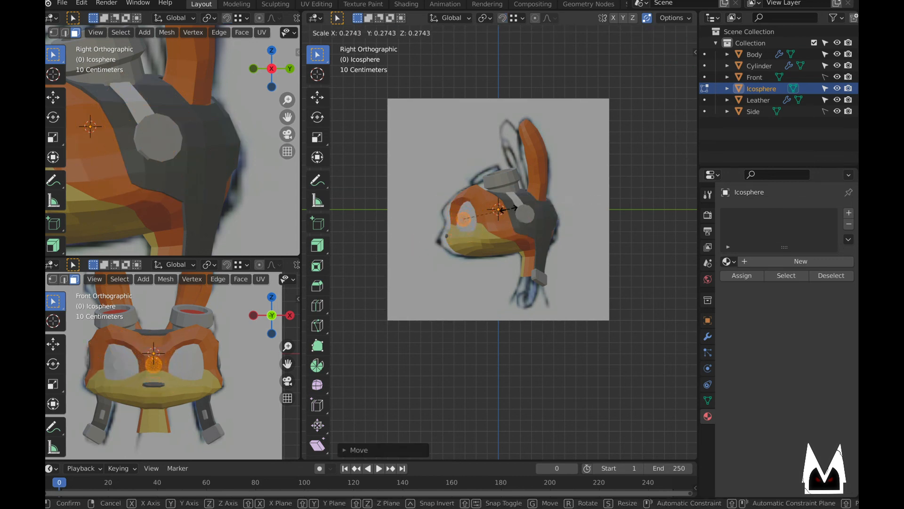
left_click(478, 215)
- Move the small sphere about 0.2 m along X onto the white of the eye and shift it slightly forward in side view
key("KP_1")
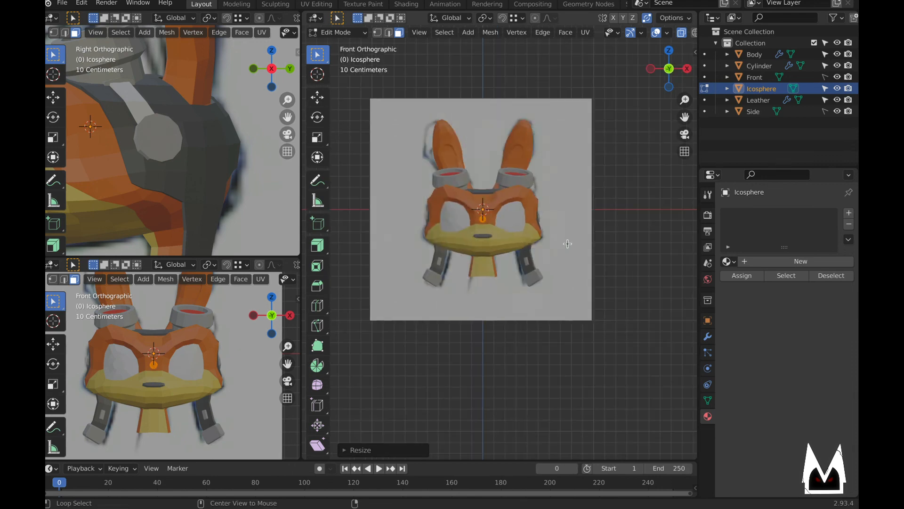
key("g")
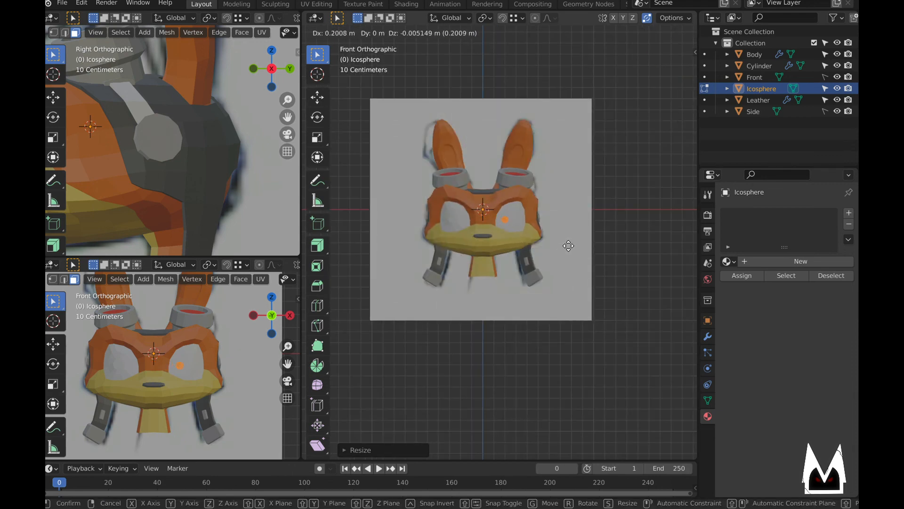
left_click(569, 246)
key("KP_3")
scroll(490, 246, "up", 10)
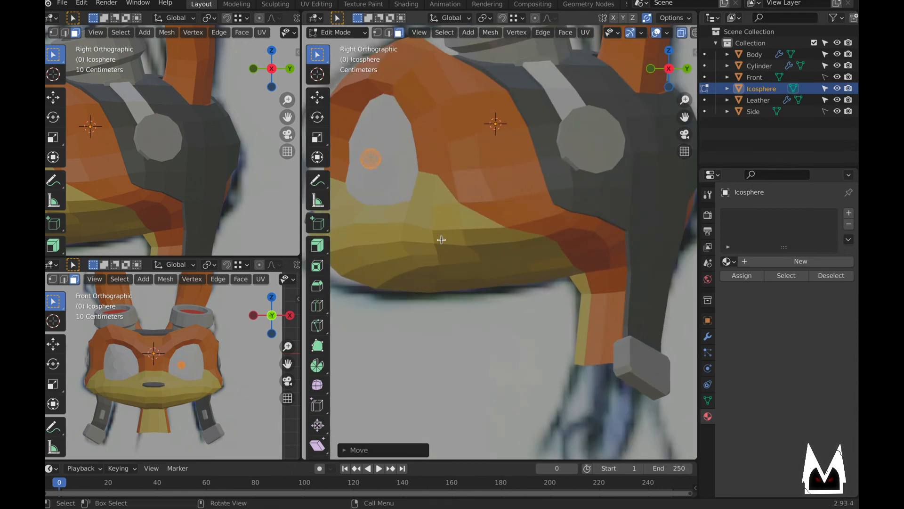
key("g")
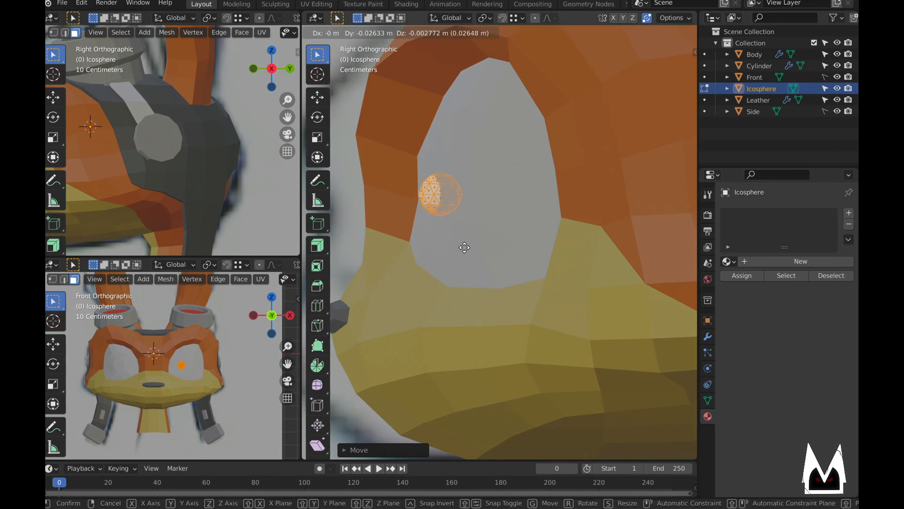
left_click(463, 222)
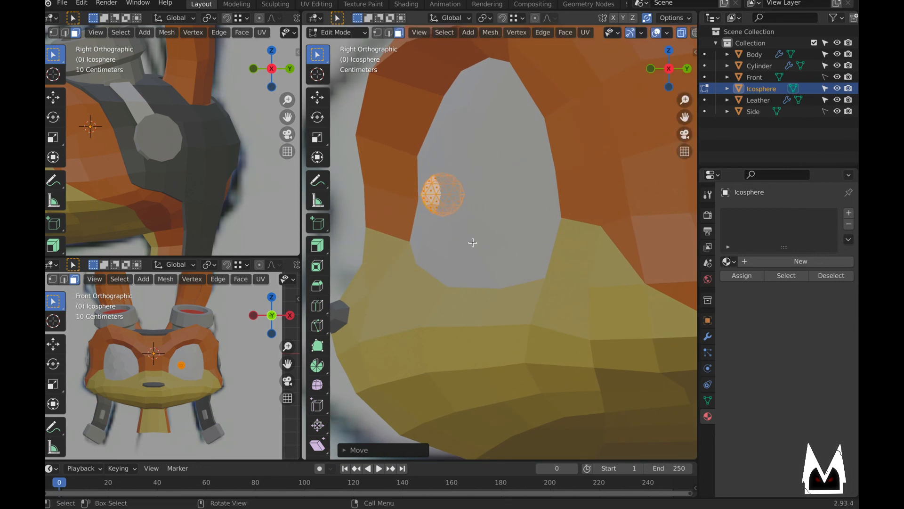
- Stretch the sphere along Z by about 1.67 and flatten it along Y into an oval pupil
key("s")
key("z")
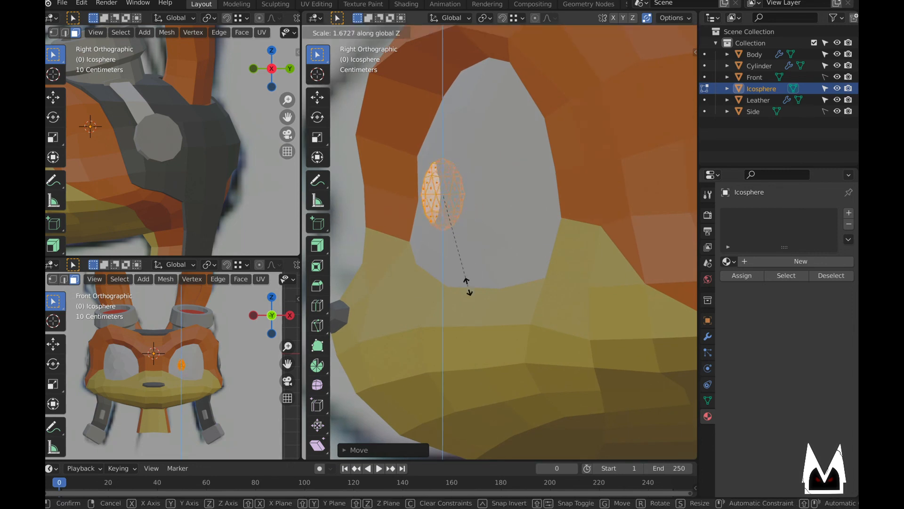
left_click(468, 286)
middle_click_drag(468, 286, 514, 283)
key("g")
left_click(528, 179)
key("s")
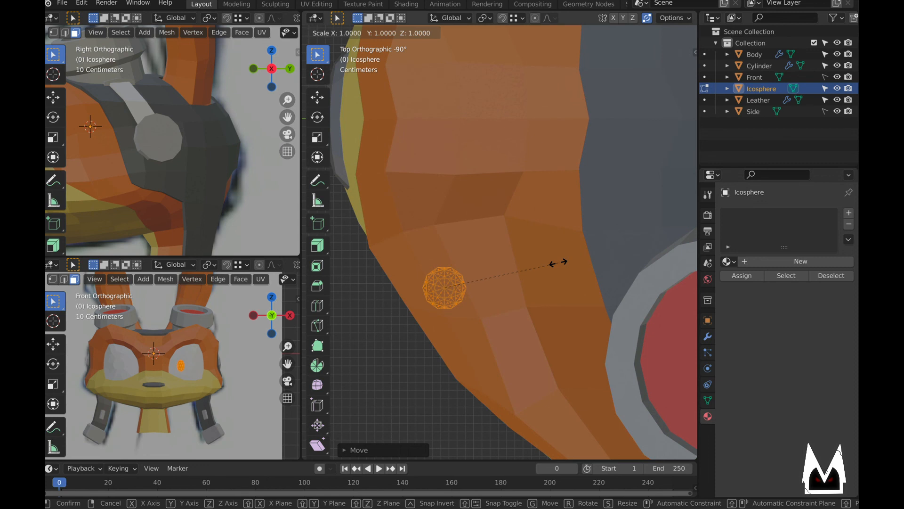
key("y")
left_click(518, 264)
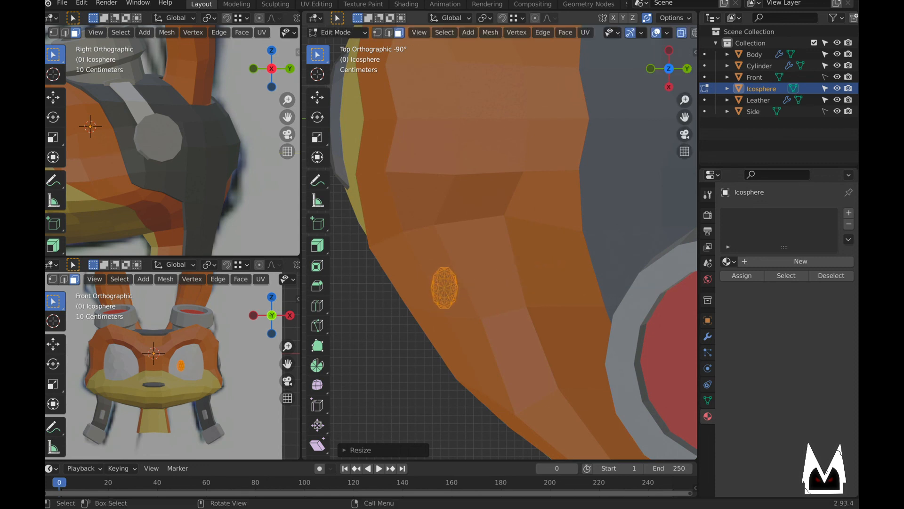
- Rotate the flattened pupil to follow the eye's slant and move it against the eye surface
key("r")
left_click(525, 232)
middle_click_drag(525, 232, 556, 197)
key("g")
left_click(454, 238)
scroll(519, 237, "down", 3)
scroll(528, 239, "up", 2)
key("g")
left_click(528, 231)
scroll(525, 243, "down", 3)
scroll(508, 243, "up", 6)
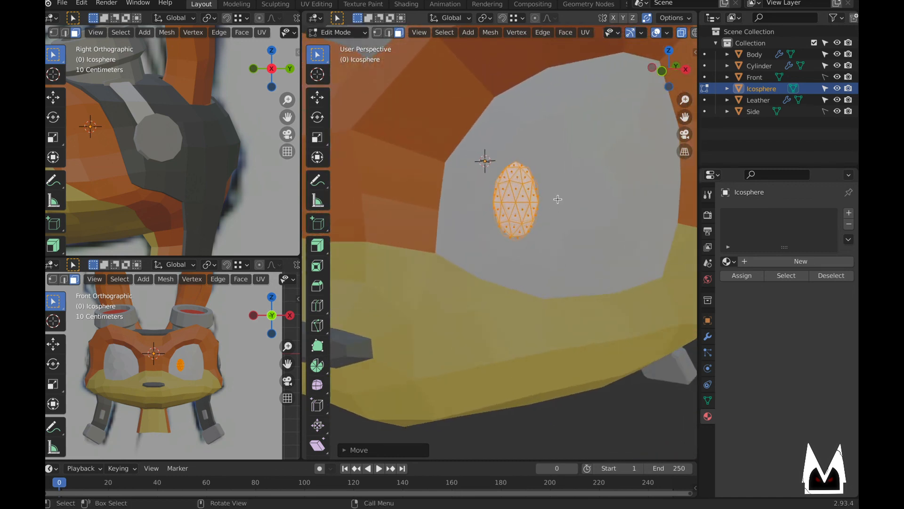
- Shorten the pupil slightly along Z, adjust its overall size and position on the eye, and leave edit mode
key("s")
key("z")
left_click(558, 202)
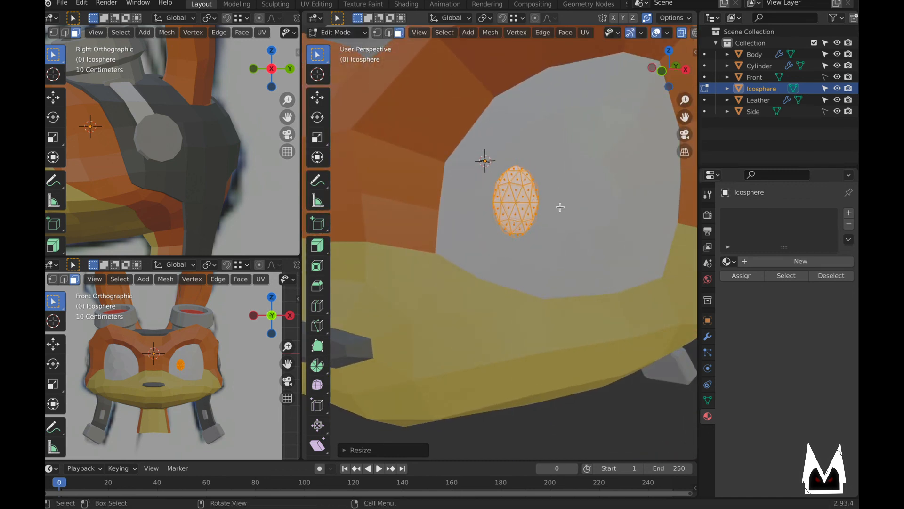
key("s")
left_click(568, 212)
middle_click_drag(546, 213, 563, 226)
key("g")
left_click(459, 234)
key("Tab")
- Give the pupil a new material named eye with a black base color, and deselect it
left_click(803, 261)
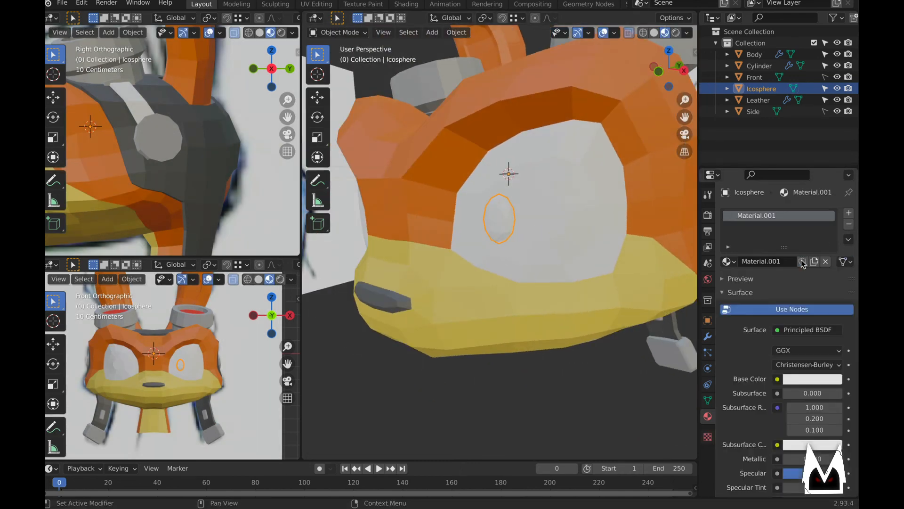
left_click(773, 262)
type("eye")
key("Return")
left_click(807, 379)
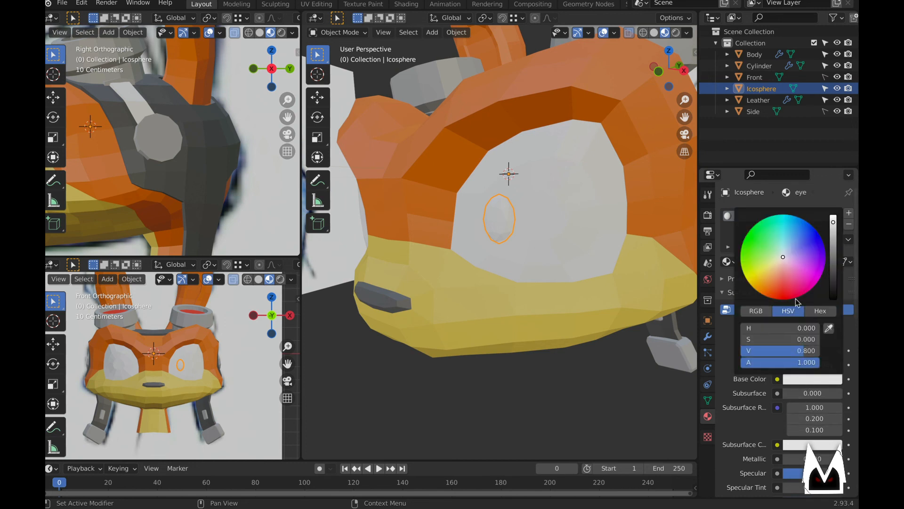
left_click_drag(834, 271, 832, 302)
left_click(491, 392)
scroll(491, 391, "down", 5)
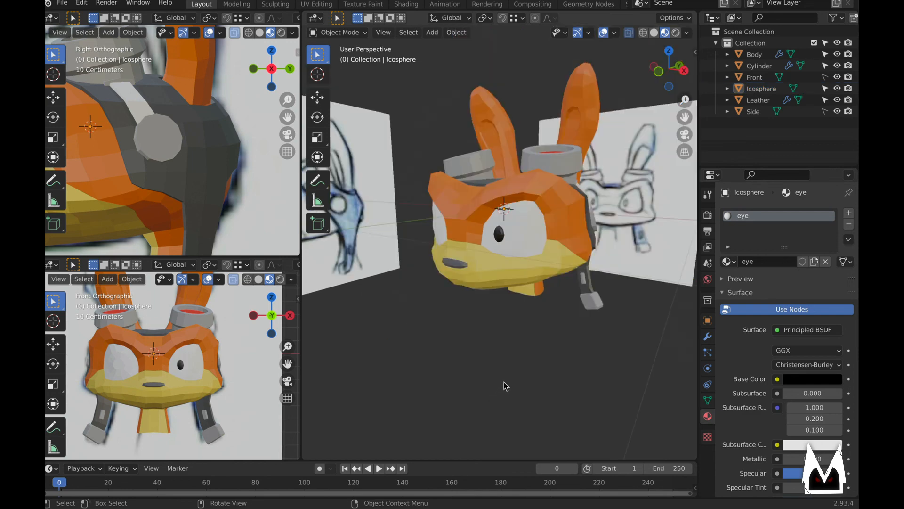
middle_click_drag(504, 383, 563, 368)
- Select the pupil and add a Mirror modifier to copy it onto the other eye
left_click(517, 230)
scroll(588, 305, "up", 3)
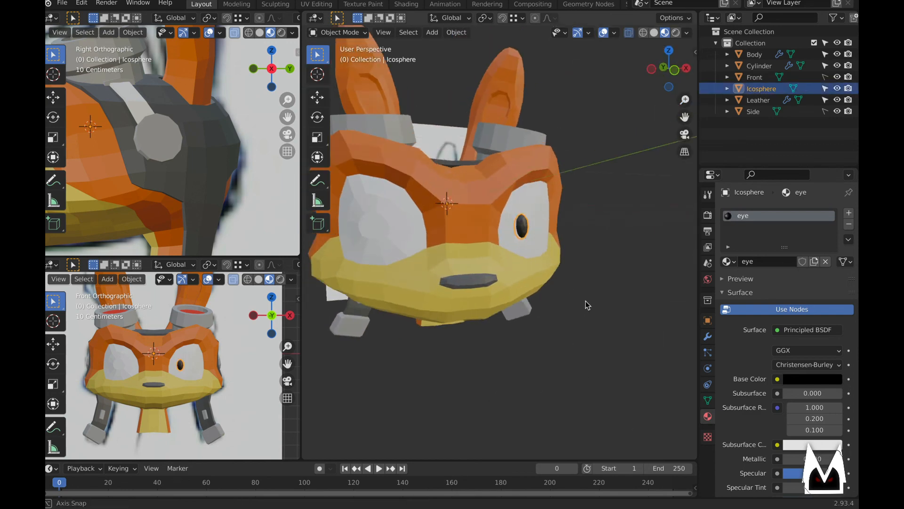
middle_click_drag(588, 305, 593, 328)
left_click(707, 336)
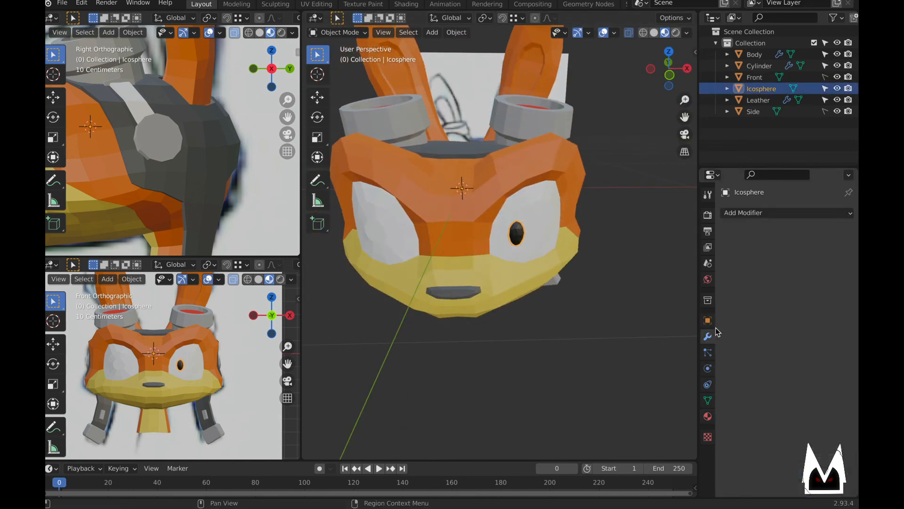
left_click(747, 216)
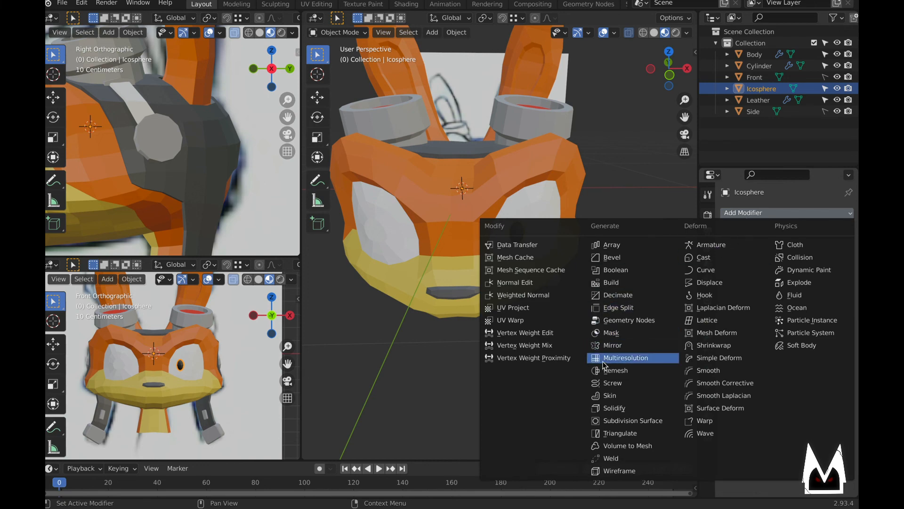
left_click(601, 344)
middle_click_drag(601, 343, 540, 332)
- Switch to the web browser showing the Daxter image search results
key("ctrl+Left")
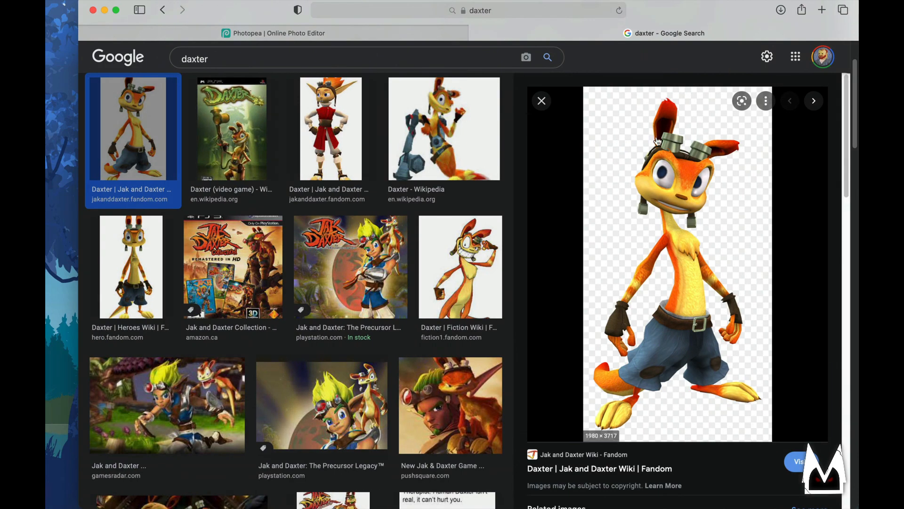
- Switch back to Blender, put the orange head Body mesh into edit mode, and check the ear against the browser's Daxter reference image
key("ctrl+Right")
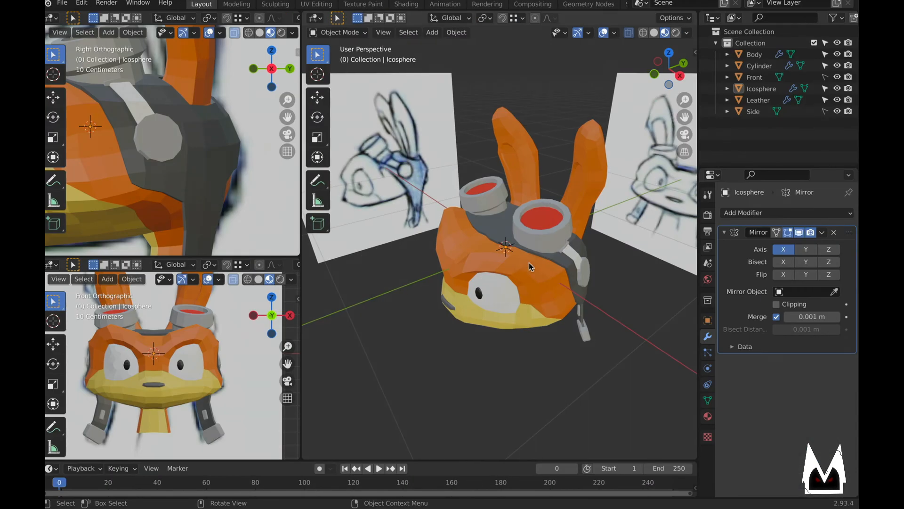
mouse_move(529, 262)
middle_mouse_down()
mouse_move(599, 138)
mouse_move(510, 250)
mouse_move(525, 259)
middle_mouse_up()
left_click(510, 249)
key("Tab")
scroll(524, 259, "up", 4)
key("ctrl+Left")
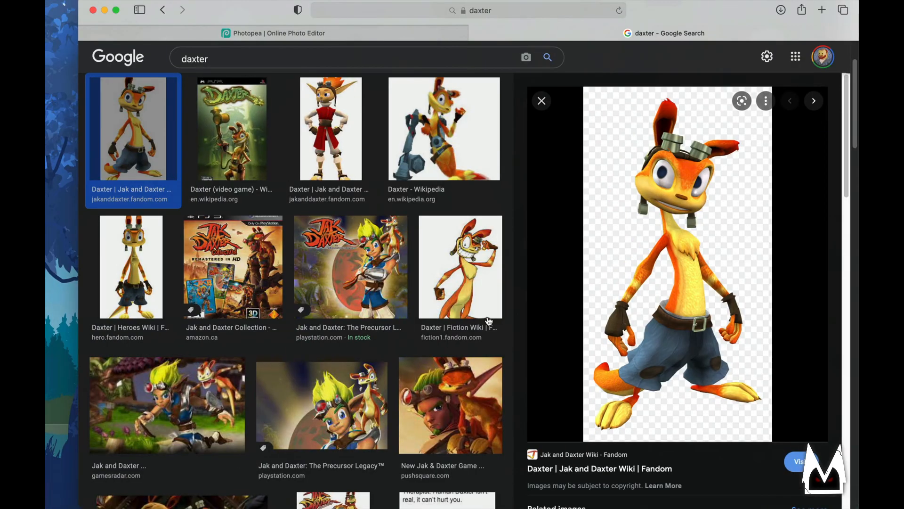
key("ctrl+Right")
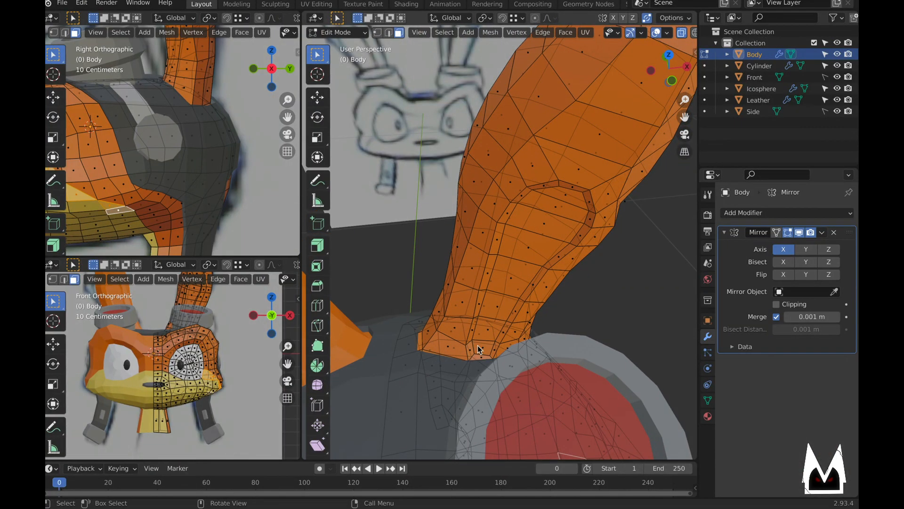
- Select the strip of faces forming the inner ear, from its base up to the tip of the recess
left_click(488, 336)
left_click(501, 297, "shift")
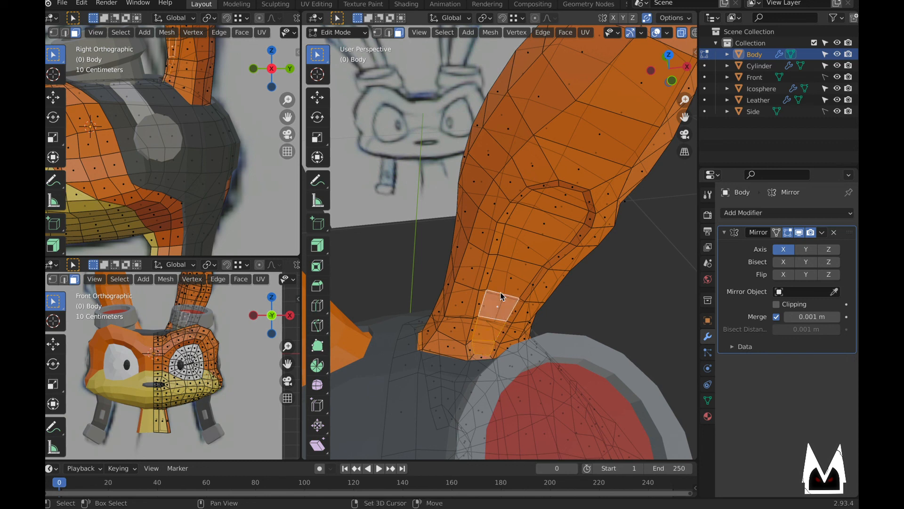
left_click(513, 274, "shift")
left_click(526, 242, "shift")
left_click(546, 216, "shift")
left_click(564, 198, "shift")
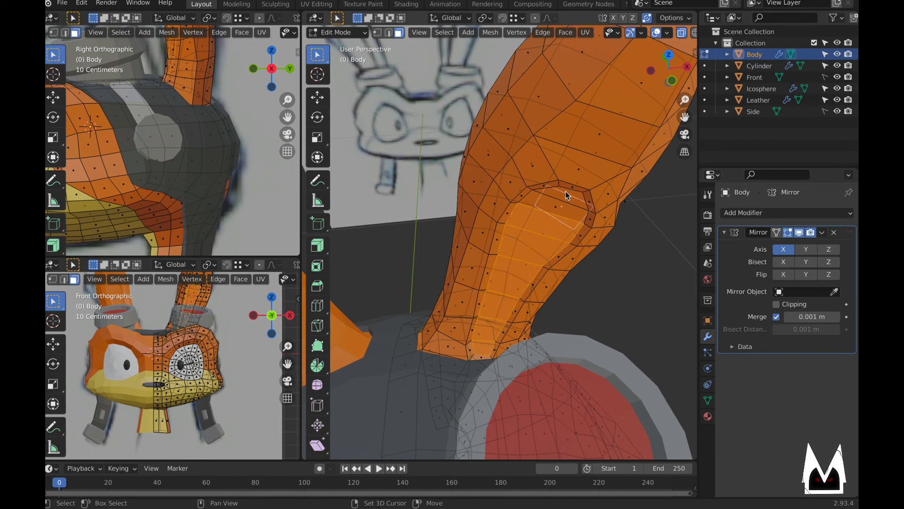
left_click(560, 194, "shift")
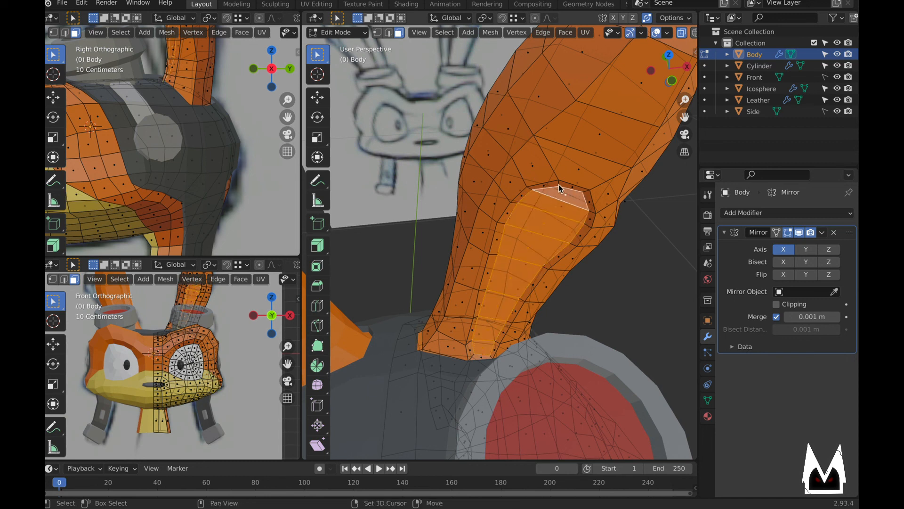
middle_click_drag(544, 185, 523, 271)
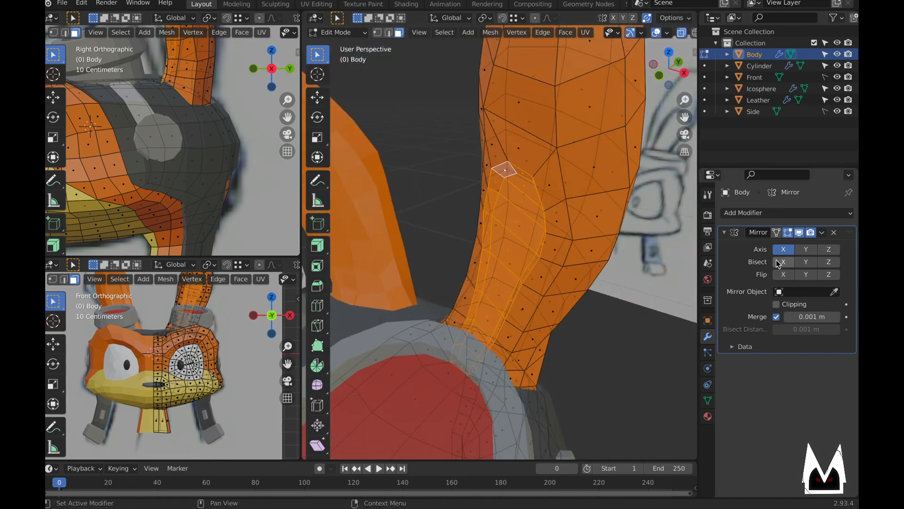
- Add a new material slot to the Body with a new material named daxear
left_click(708, 416)
left_click(849, 214)
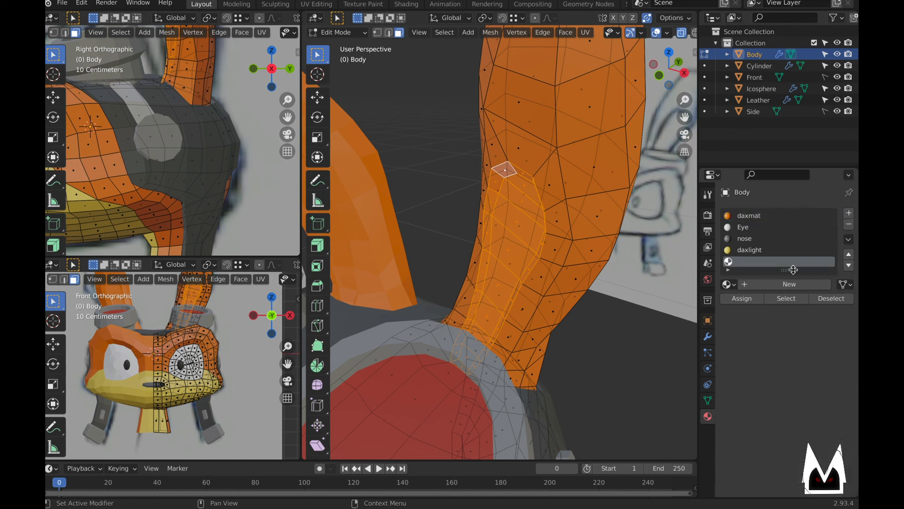
left_click(774, 285)
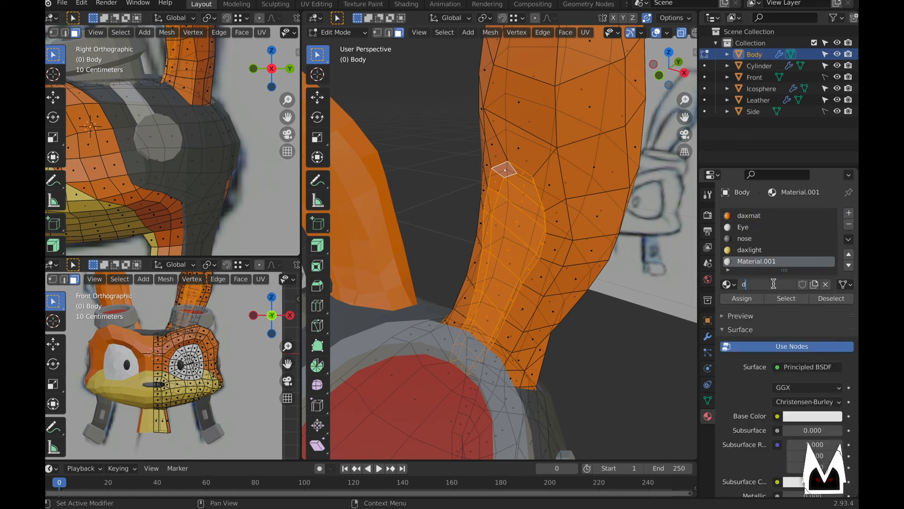
left_click(773, 283)
type("daxear")
key("Return")
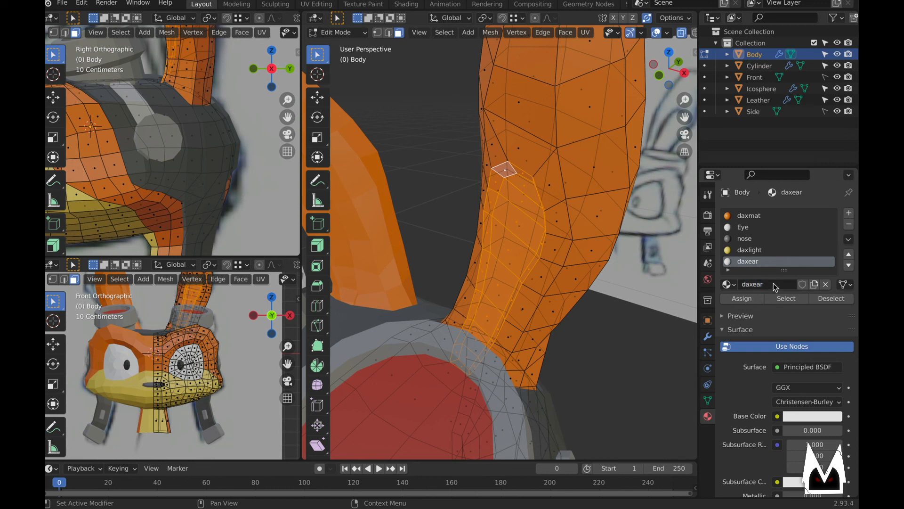
- Give daxear a very dark reddish-brown base color and assign it to the selected inner-ear faces
left_click(808, 414)
left_click_drag(781, 336, 787, 334)
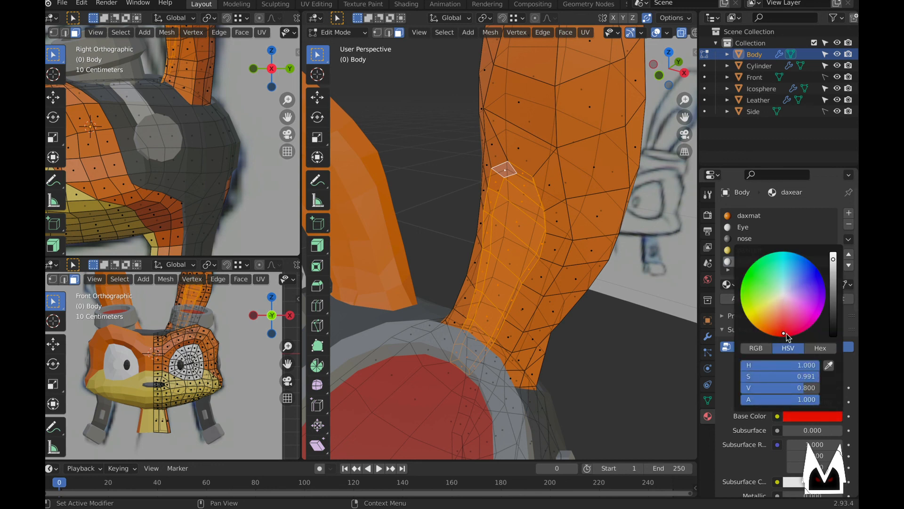
left_click_drag(832, 304, 833, 318)
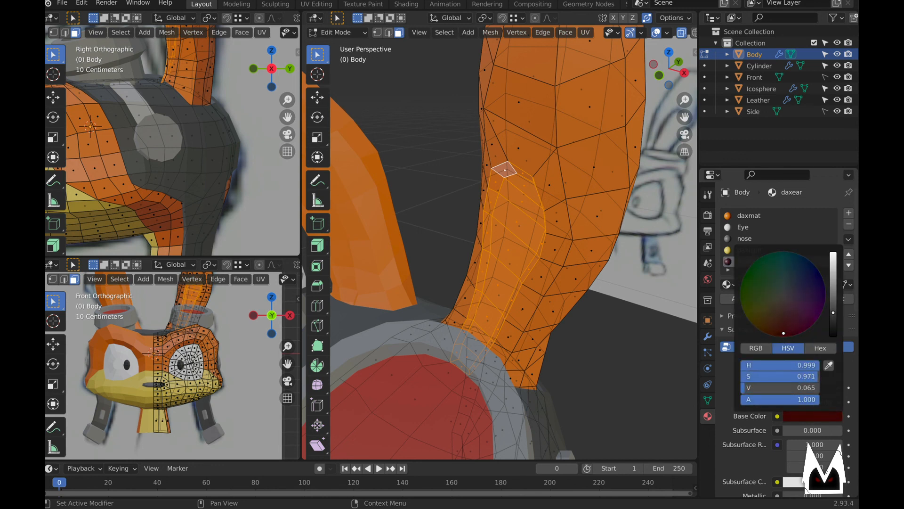
left_click_drag(782, 336, 784, 311)
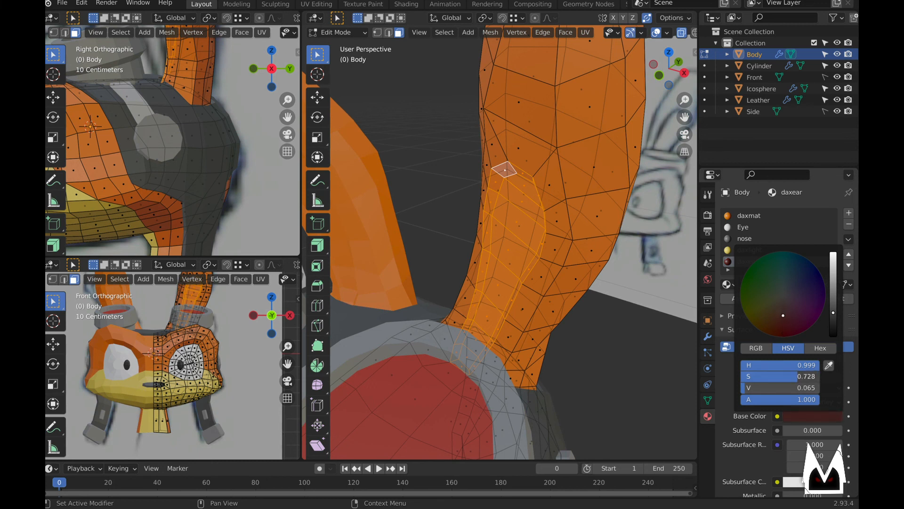
left_click_drag(784, 316, 774, 323)
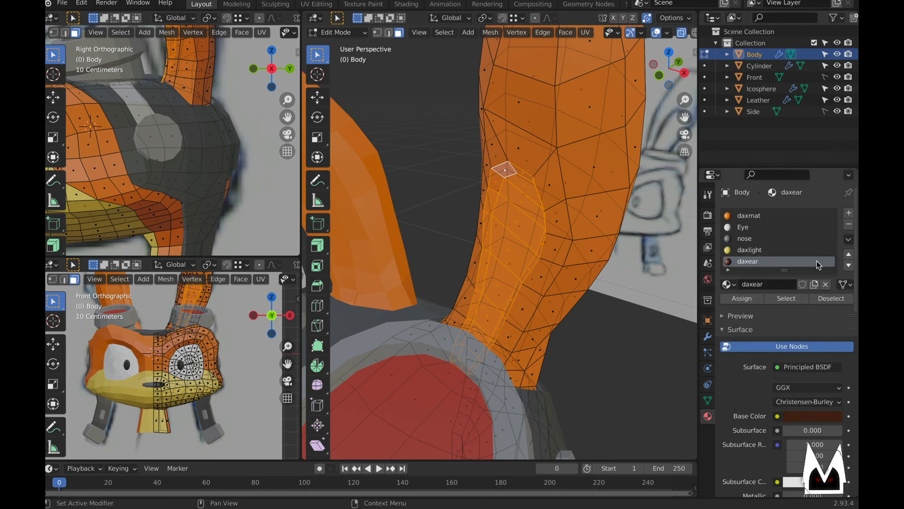
left_click(741, 298)
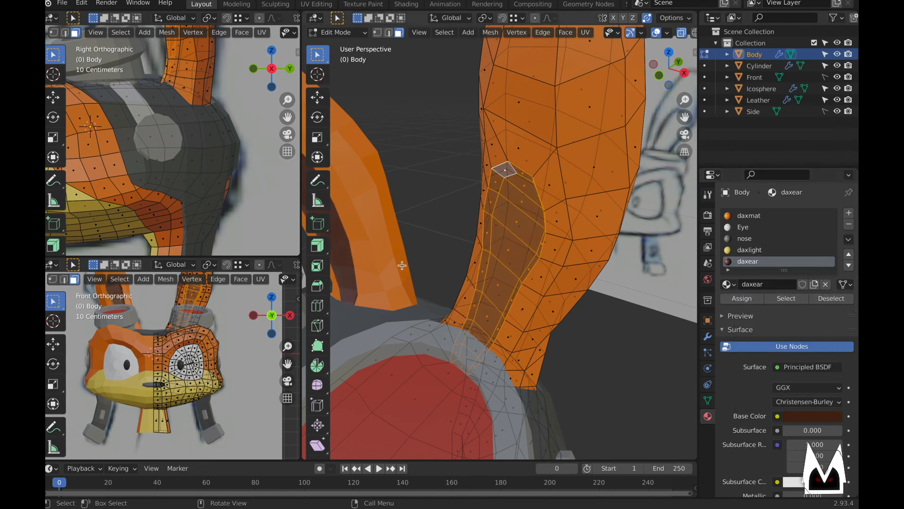
- Leave edit mode, deselect the head, and hide the Front and Side reference images
key("Tab")
scroll(483, 279, "down", 8)
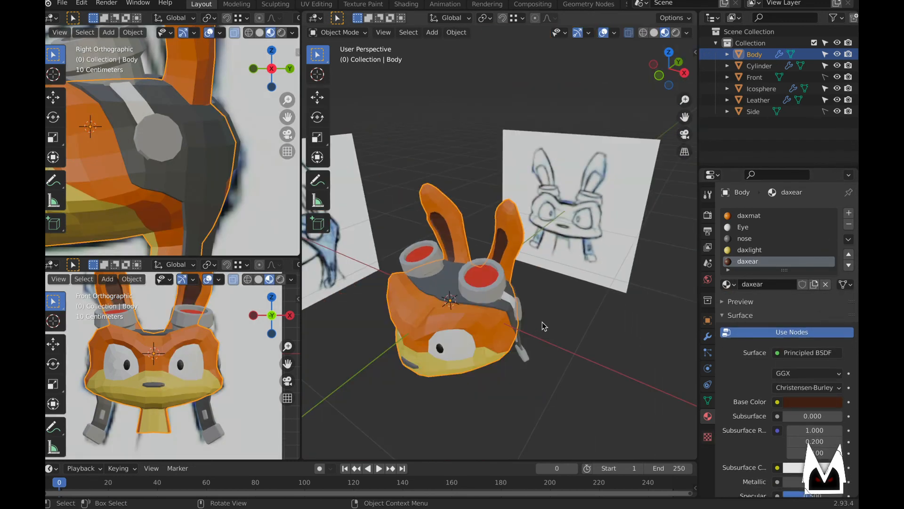
mouse_move(542, 321)
middle_mouse_down()
mouse_move(565, 332)
mouse_move(567, 310)
mouse_move(421, 340)
mouse_move(518, 348)
middle_mouse_up()
left_click(565, 331)
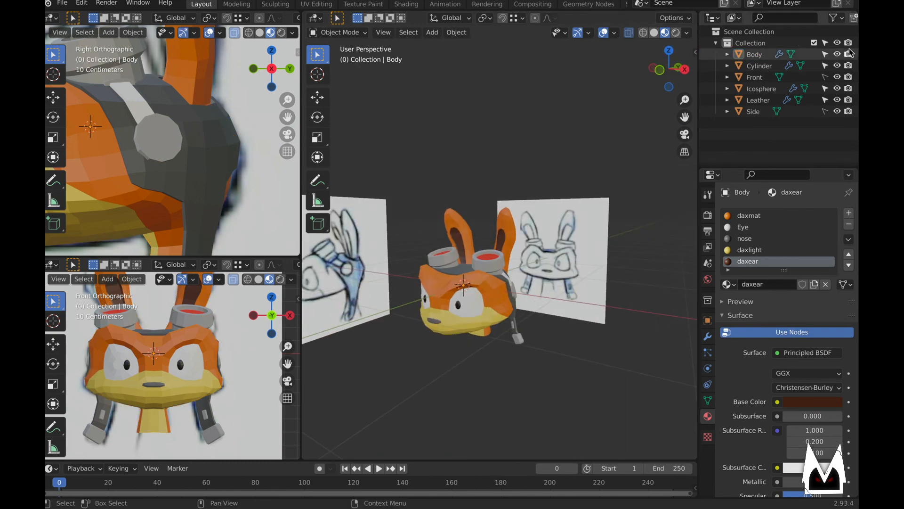
left_click(837, 78)
left_click(838, 111)
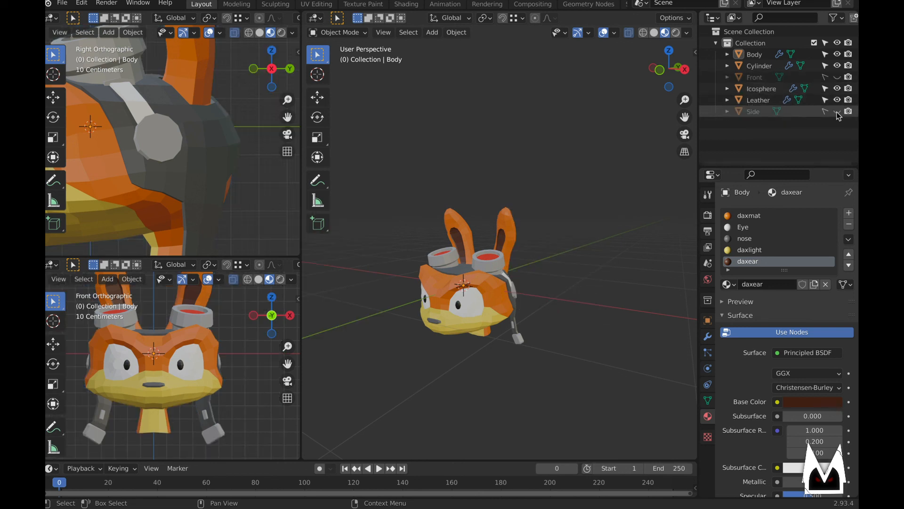
- Move a vertex on the lower edge of the muzzle along Z, leave edit mode, and deselect the head
middle_click_drag(498, 328, 529, 308)
scroll(518, 319, "up", 3)
scroll(419, 348, "up", 4)
middle_click_drag(417, 349, 513, 250, "shift")
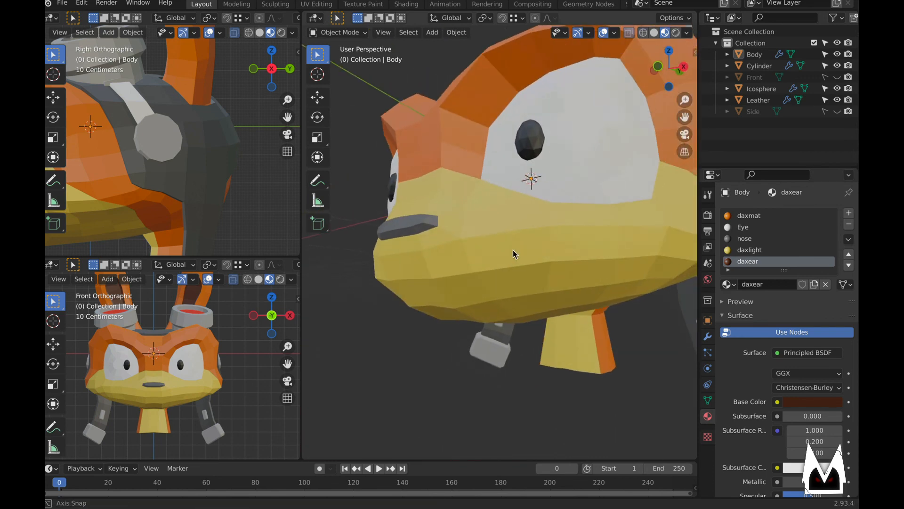
left_click(502, 261)
key("Tab")
key("1")
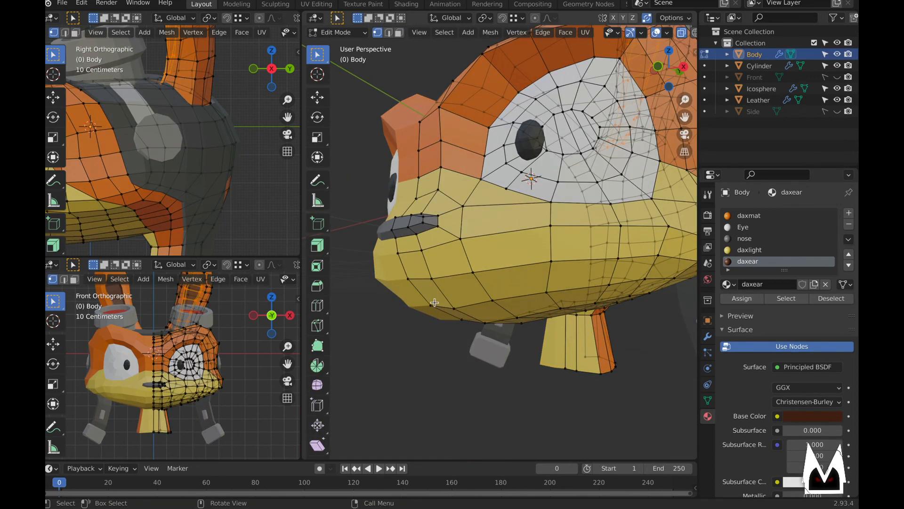
left_click(430, 312)
key("g")
key("z")
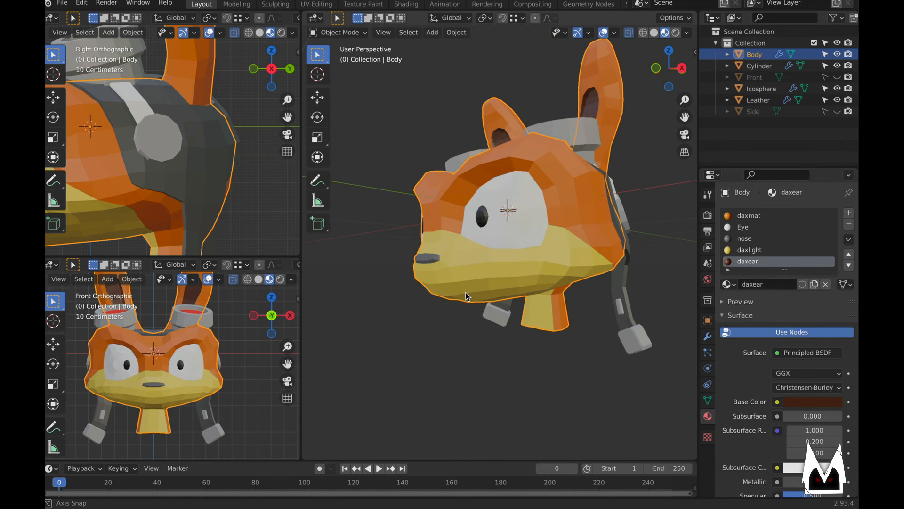
middle_click_drag(467, 296, 558, 271)
left_click(587, 258)
- Switch to the web browser and examine several Daxter images for the look of the face and goggles
key("super+Tab")
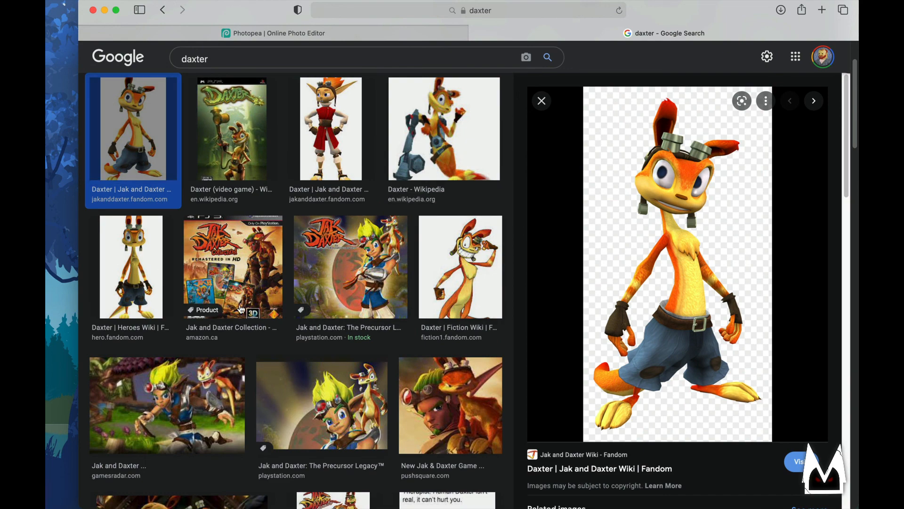
scroll(267, 364, "down", 10)
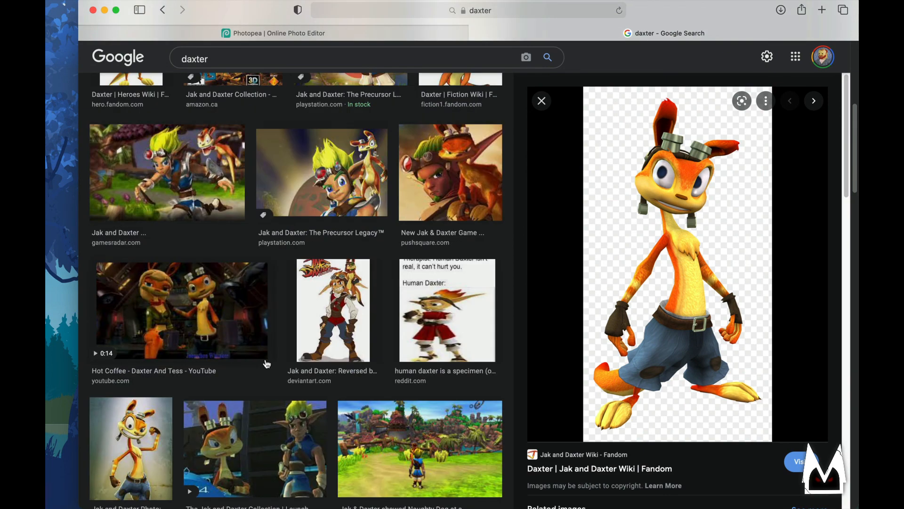
scroll(351, 381, "down", 8)
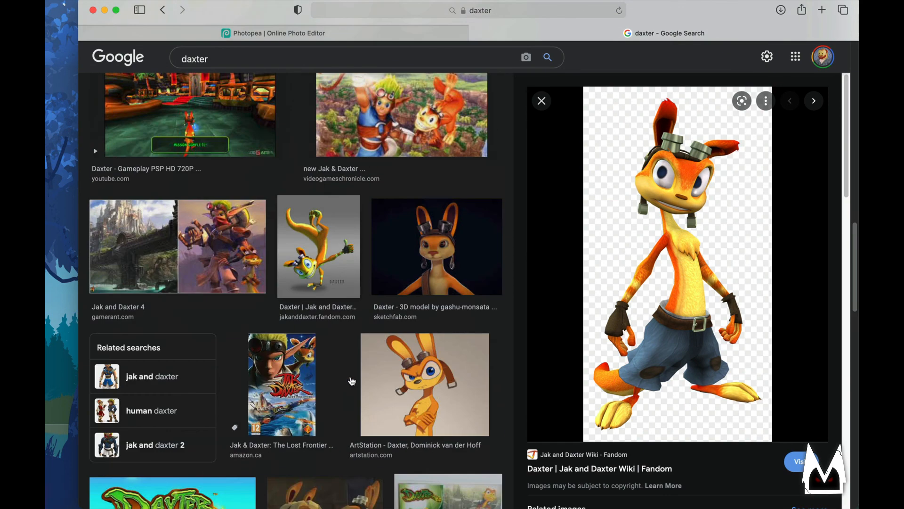
left_click(429, 140)
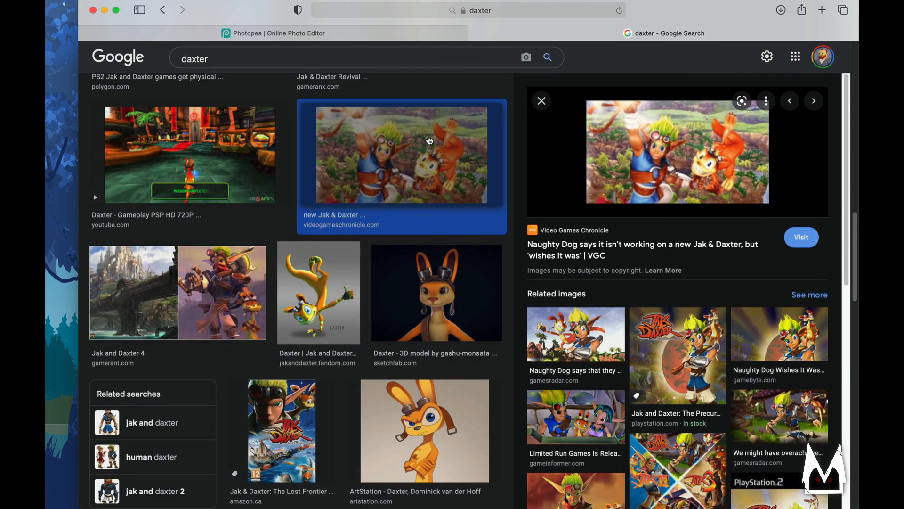
left_click(348, 323)
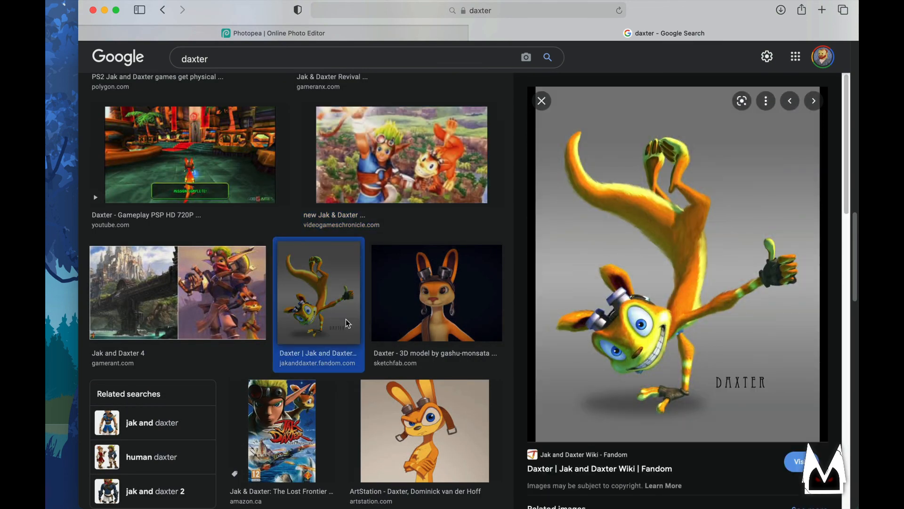
scroll(371, 319, "down", 7)
left_click(396, 376)
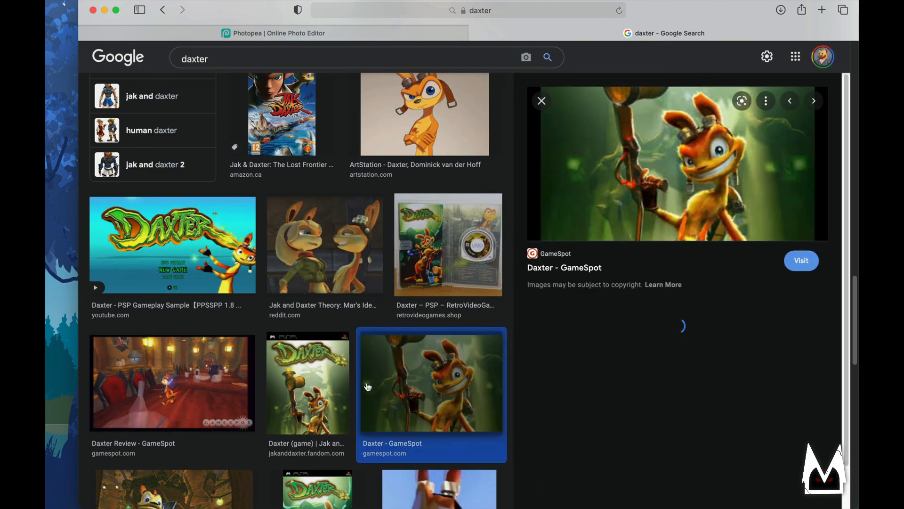
scroll(405, 372, "down", 4)
left_click(433, 322)
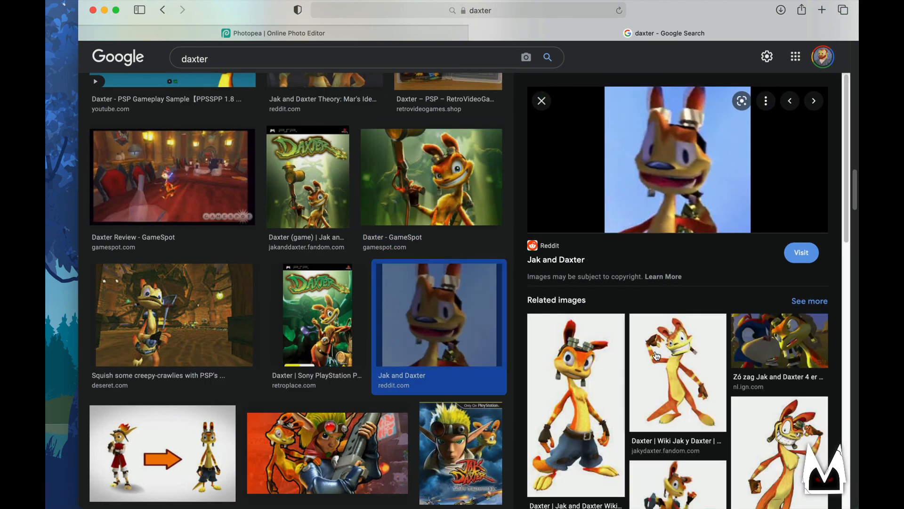
scroll(265, 250, "up", 11)
- Search images for daxter goggles and look through the results for the goggles' design and colors
left_click(230, 64)
type("gogles")
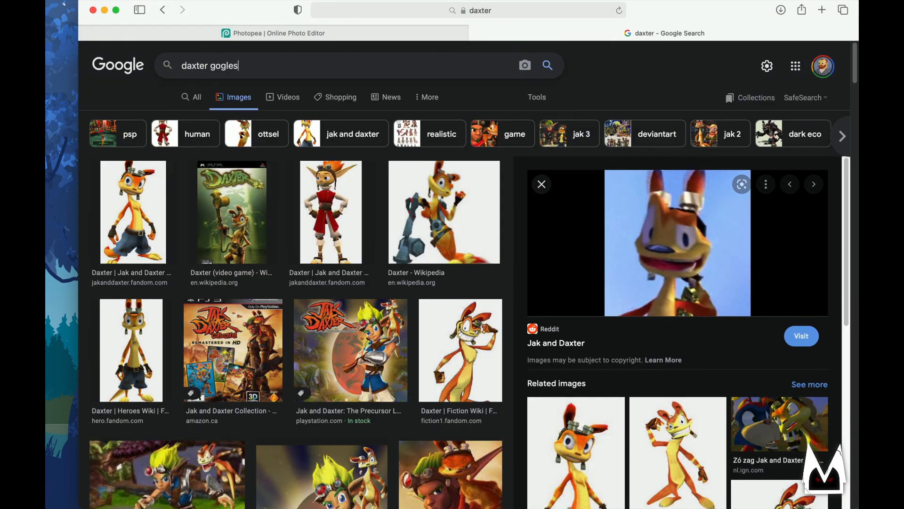
key("Return")
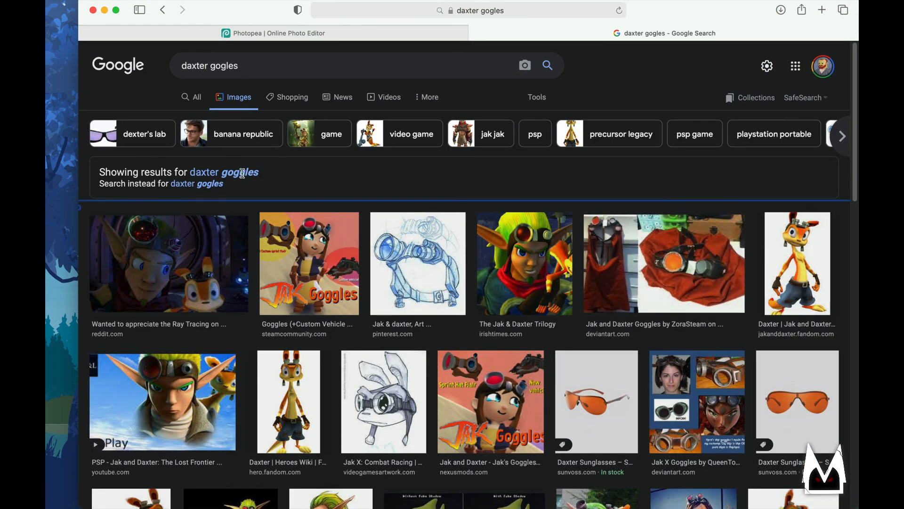
left_click(240, 172)
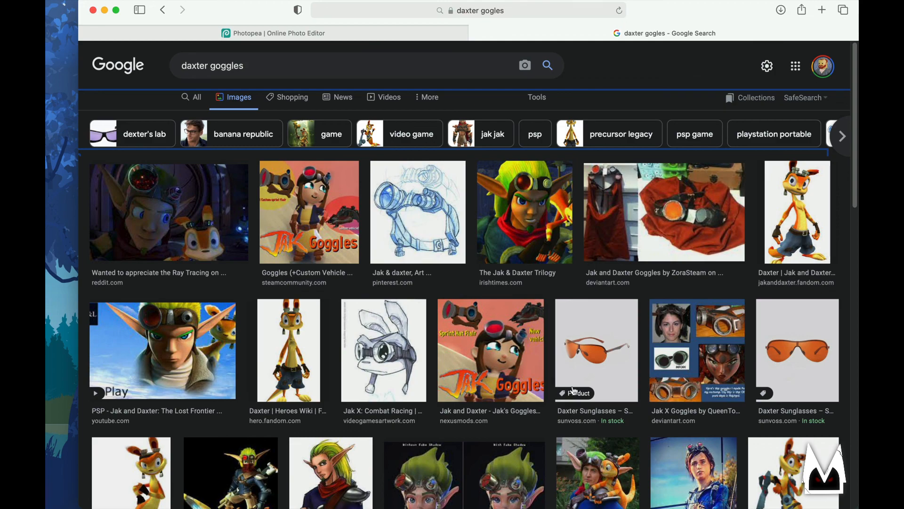
scroll(575, 391, "down", 2)
scroll(575, 391, "down", 8)
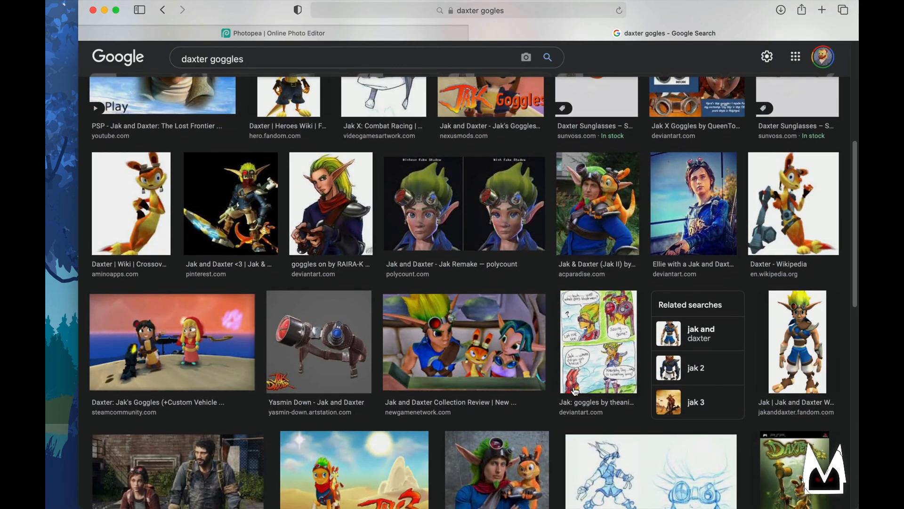
scroll(575, 391, "down", 10)
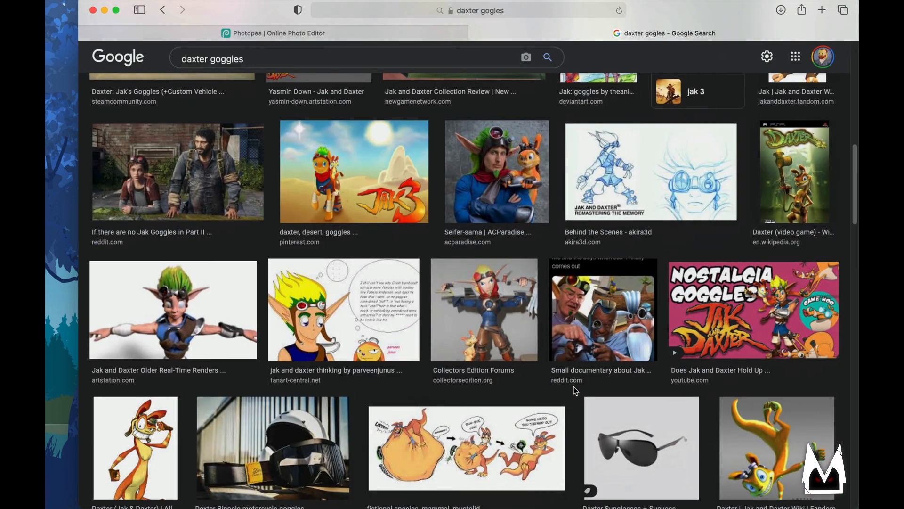
scroll(574, 391, "down", 8)
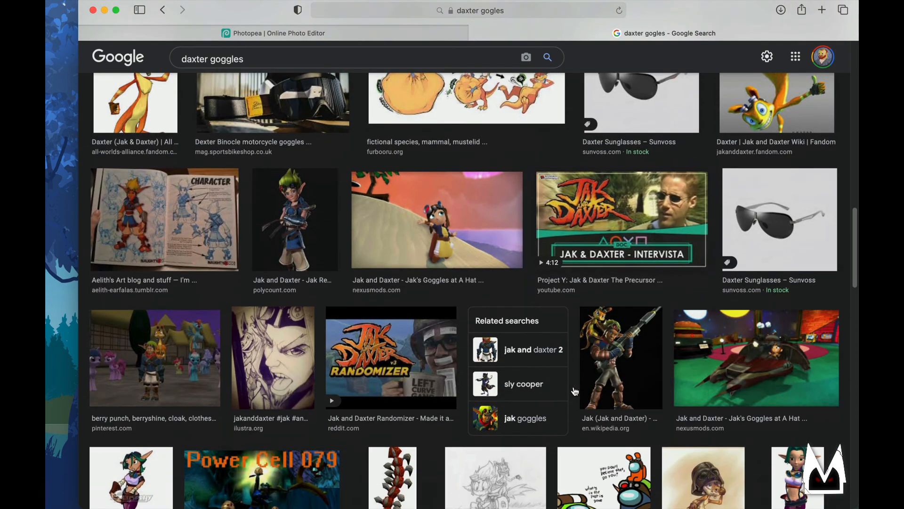
scroll(574, 390, "down", 8)
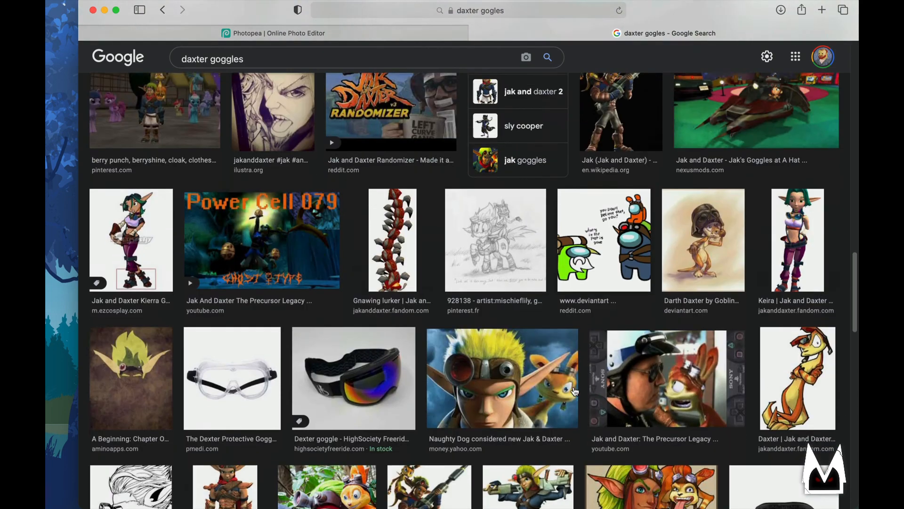
scroll(573, 386, "down", 4)
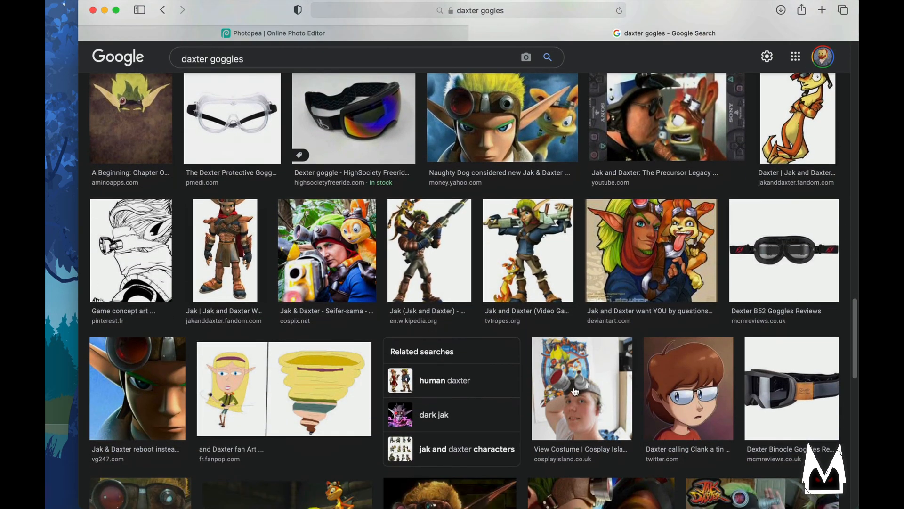
scroll(574, 391, "up", 20)
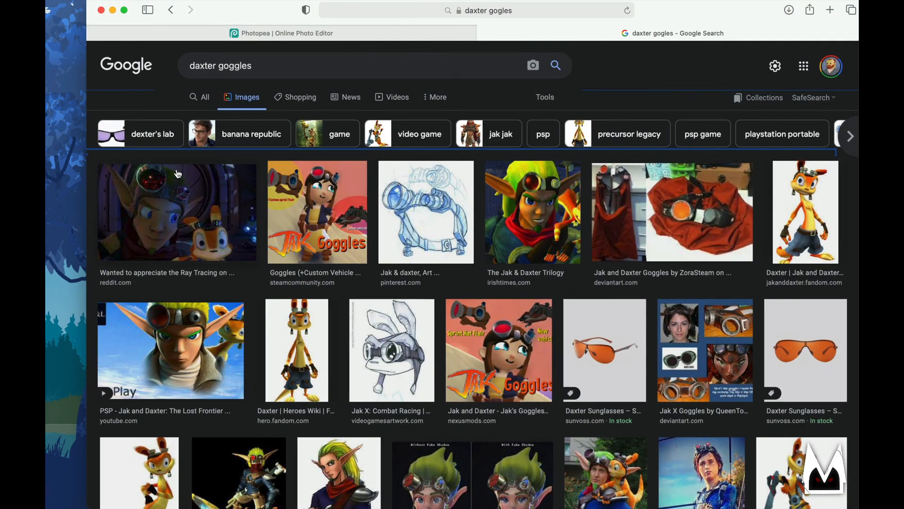
- Switch back to Blender, inspect the head from the front and side, and save the file daxter_head.blend
key("ctrl+Right")
middle_click_drag(440, 222, 602, 293)
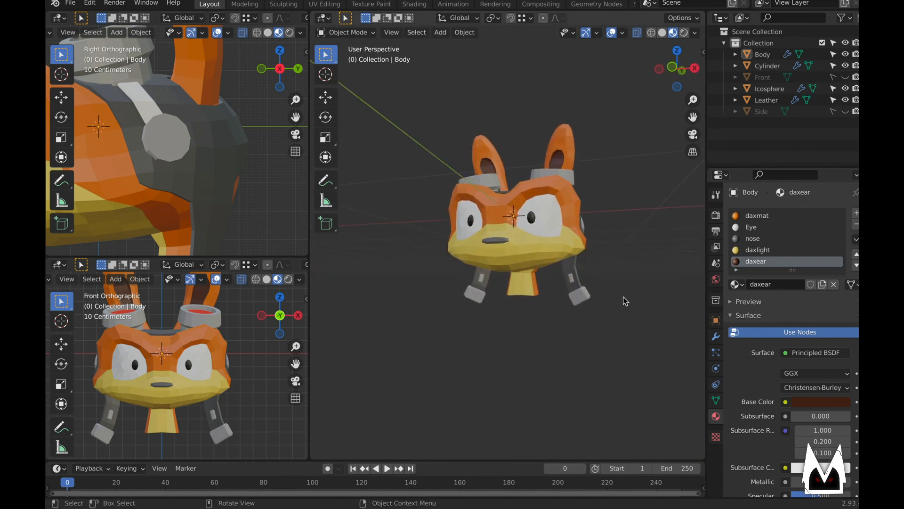
middle_click_drag(617, 290, 587, 296)
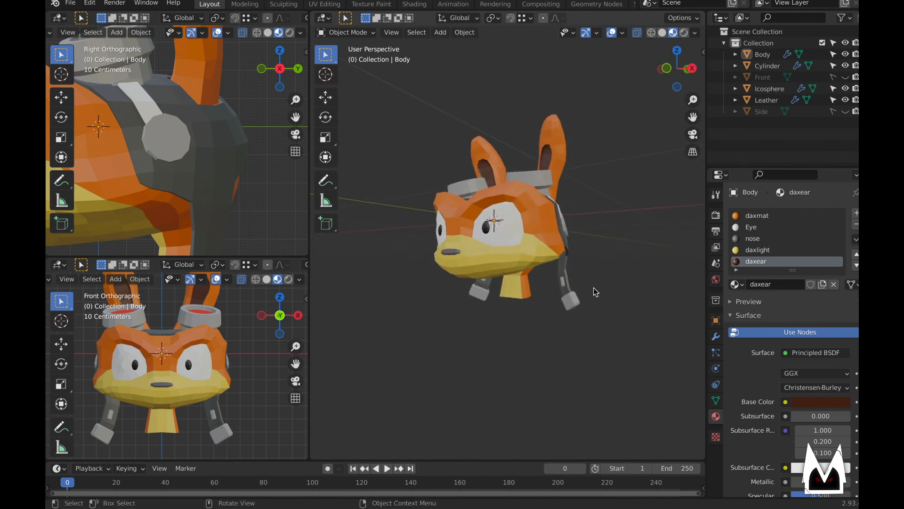
key("ctrl+s")
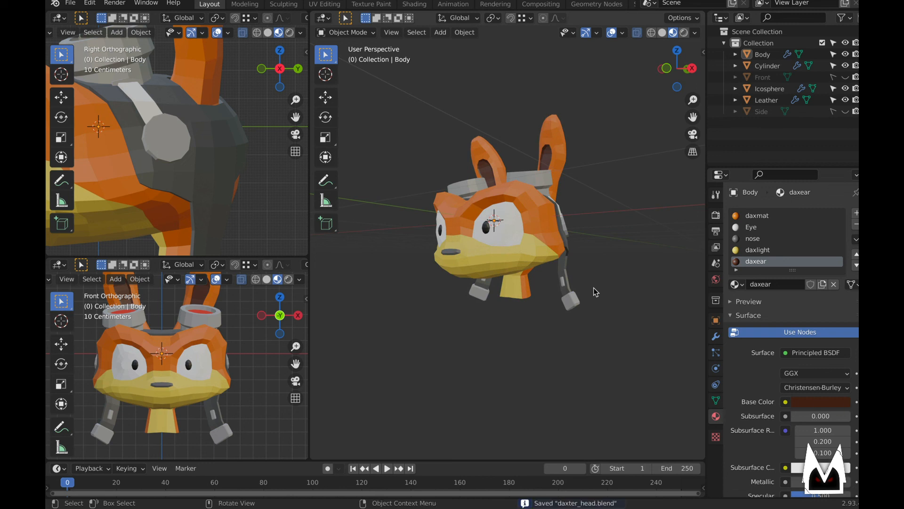